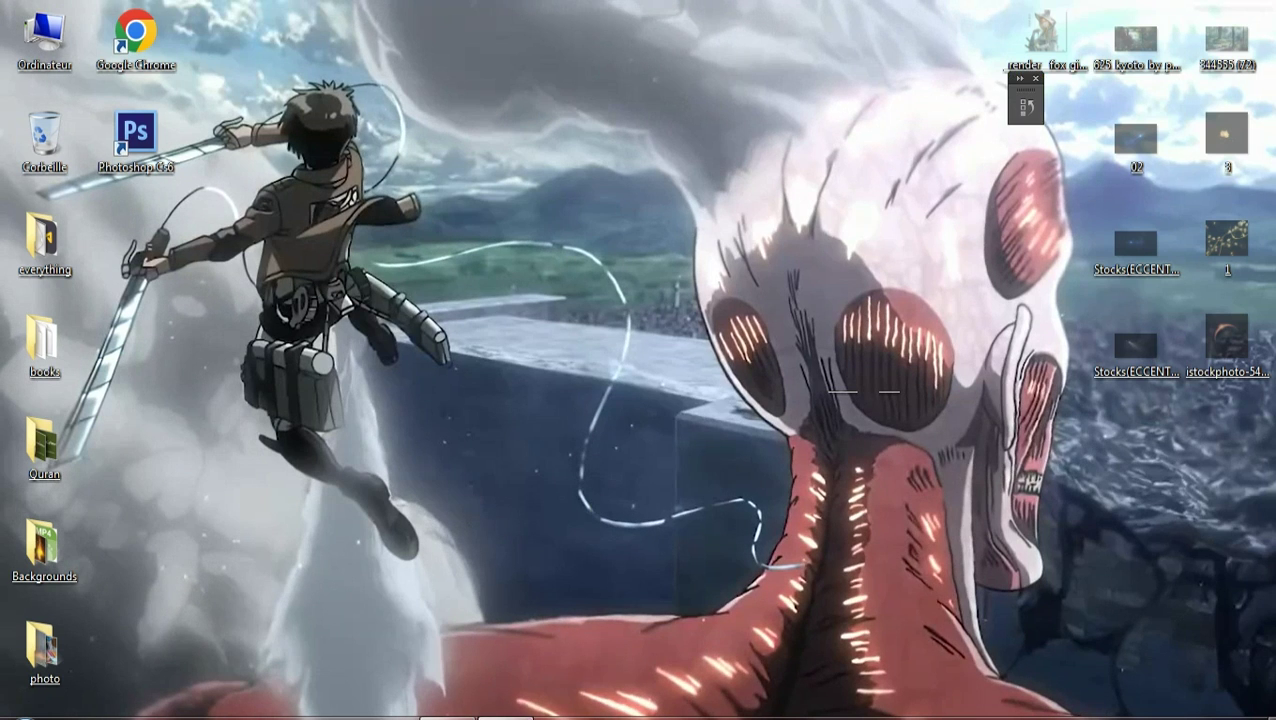
Open 625_kyoto_by_pjynico_d7vj0uh-fullview.jpg as the background scene, leaving no selection active
click(495, 716)
click(53, 10)
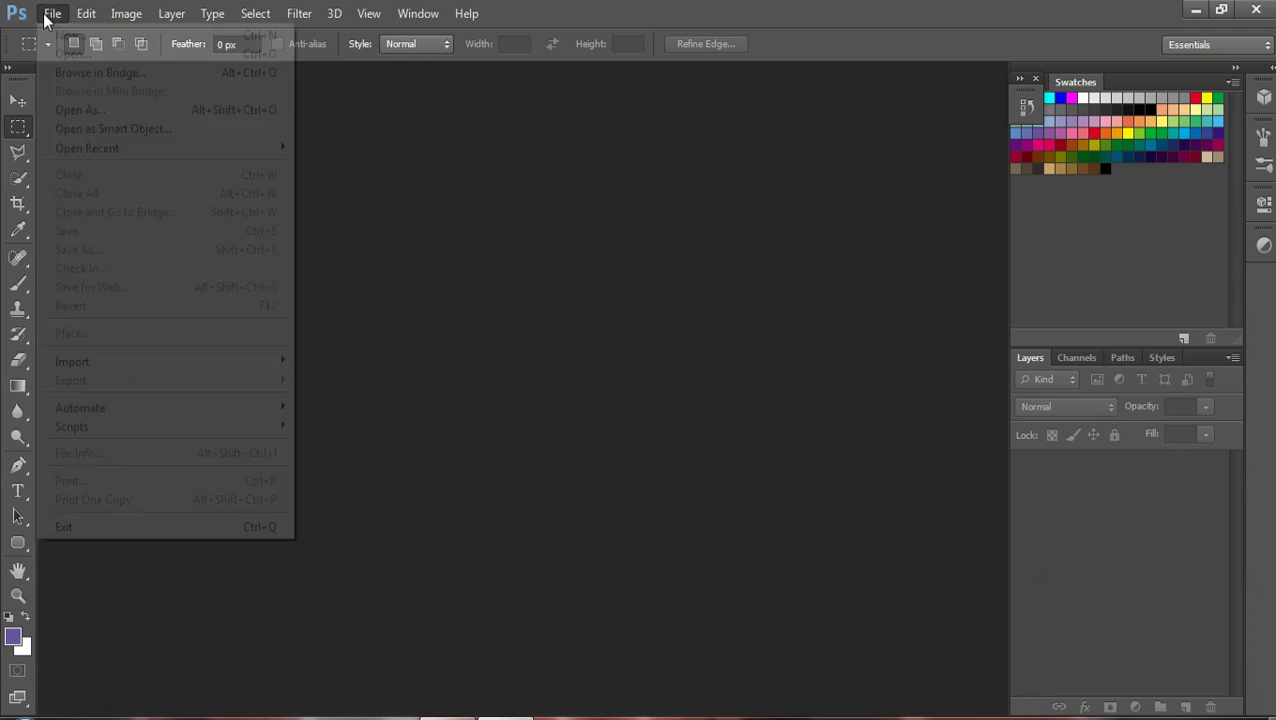
click(66, 52)
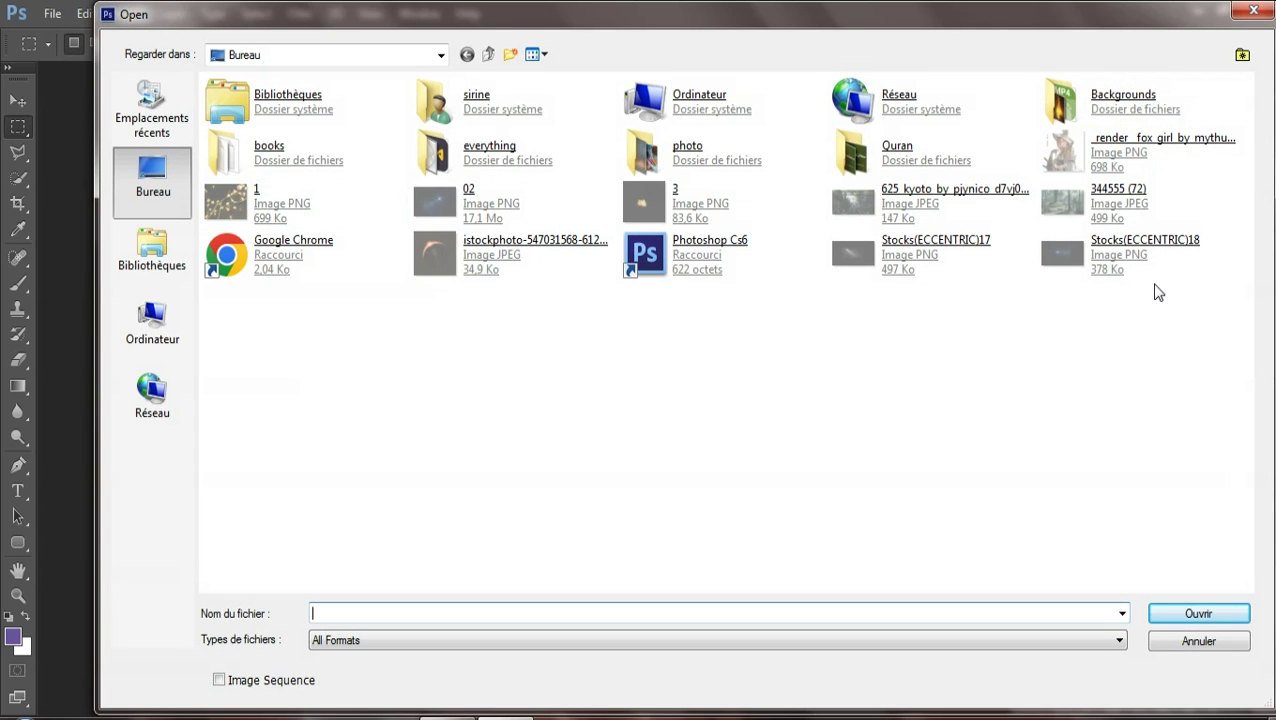
double_click(937, 206)
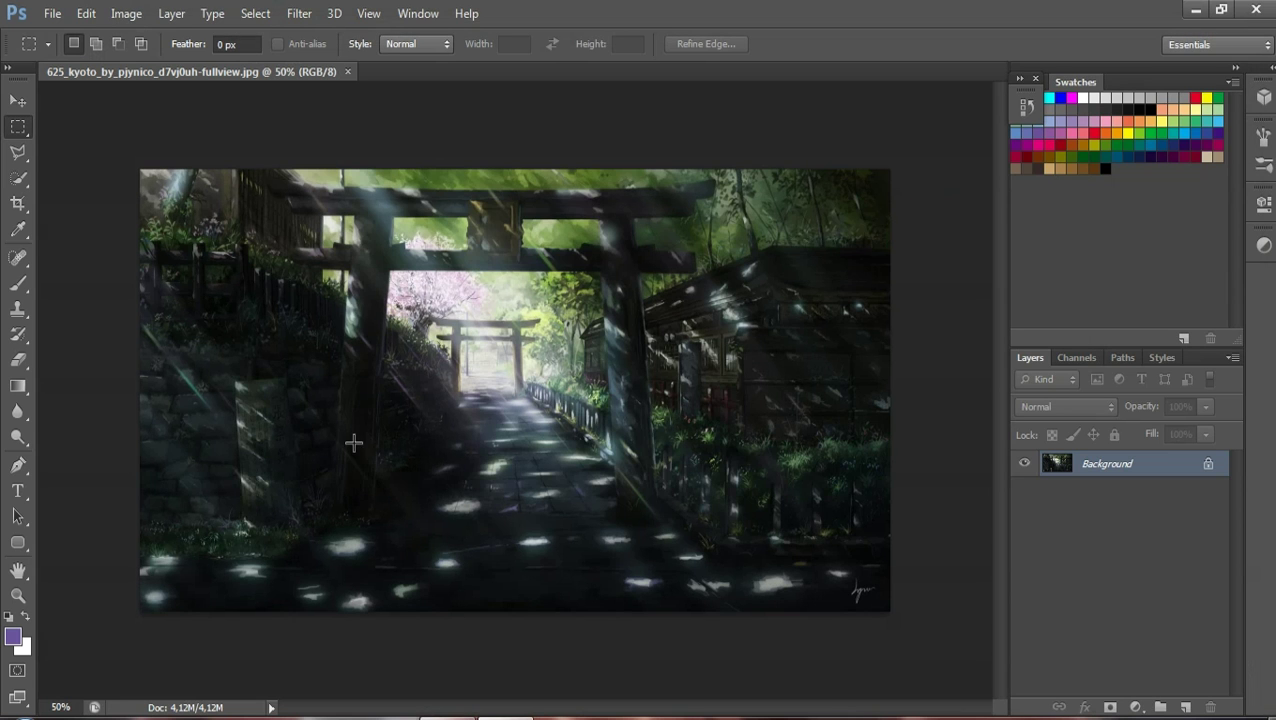
drag(528, 492, 820, 555)
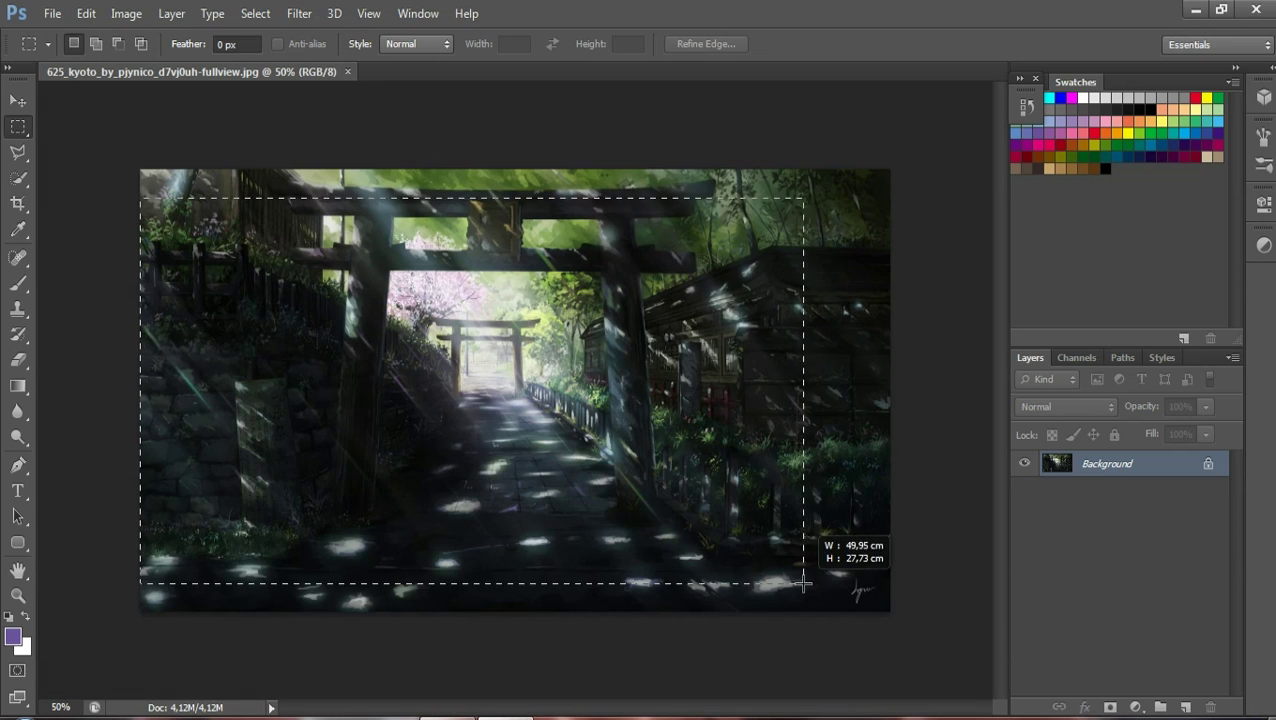
key(ctrl+a)
click(171, 123)
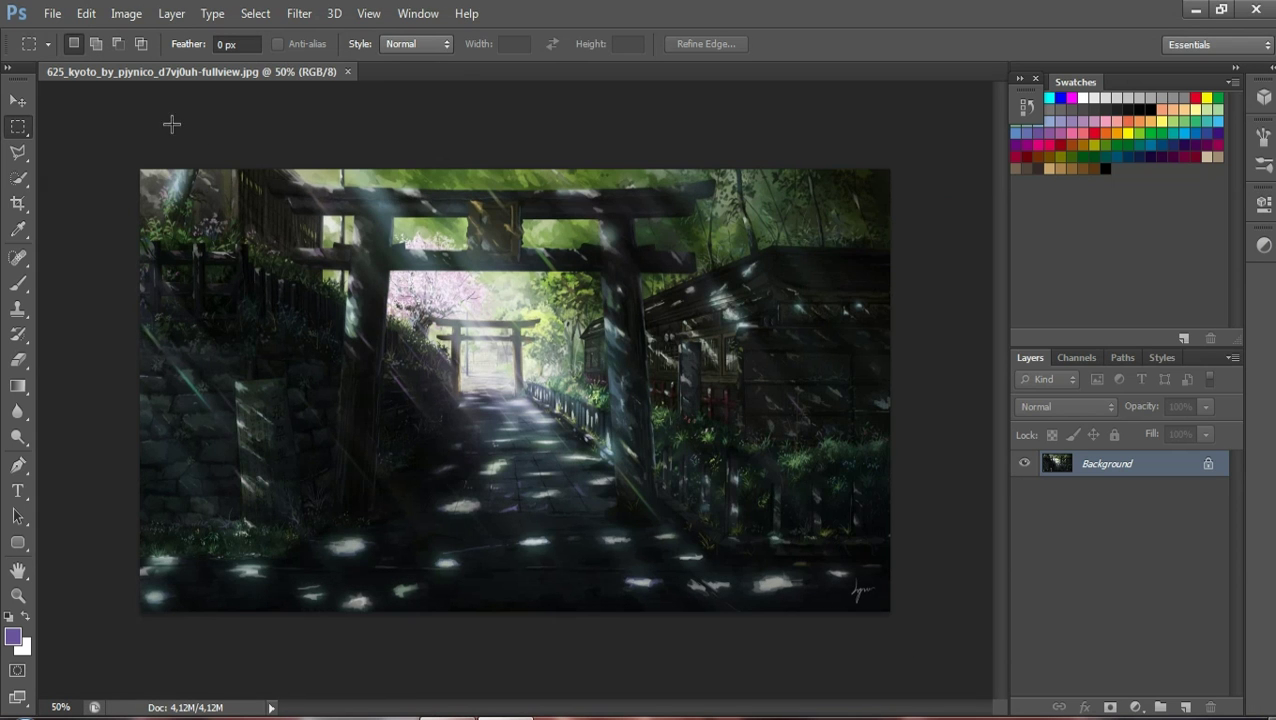
Open _render__fox_girl_by_mythuy_da3uh17-pre.png as a second document beside the Kyoto scene
click(55, 14)
click(75, 55)
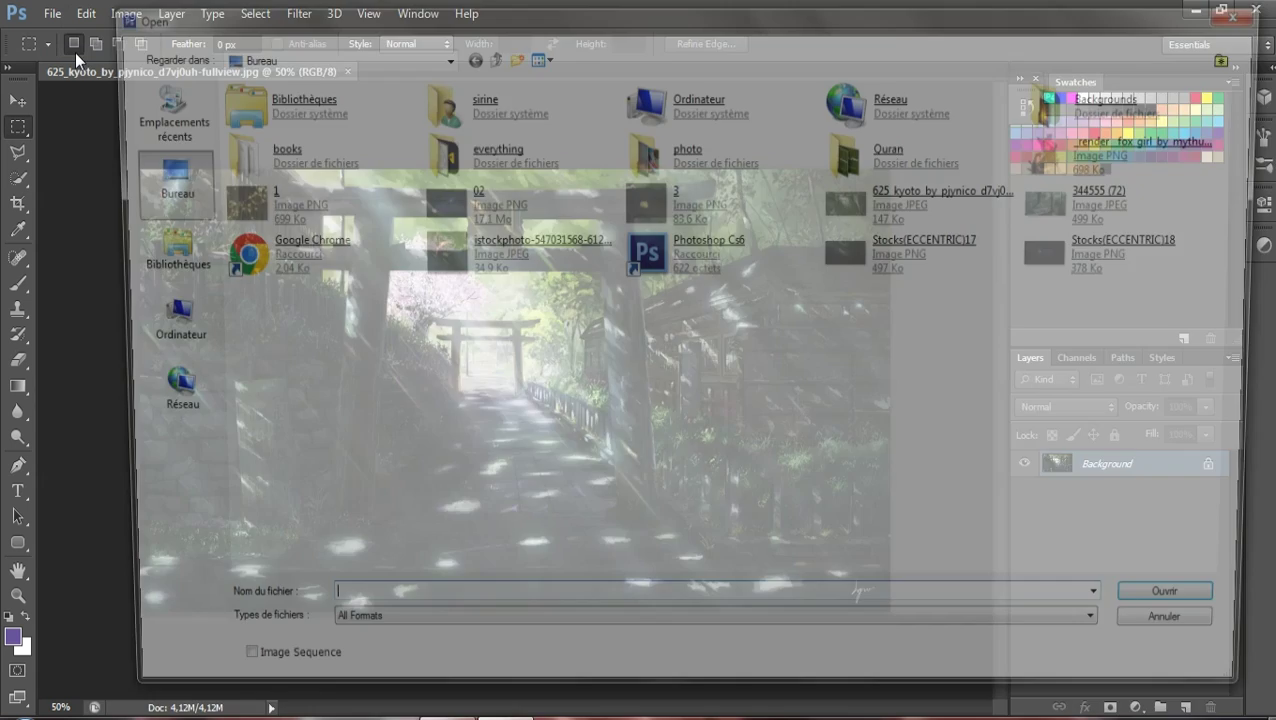
double_click(1073, 165)
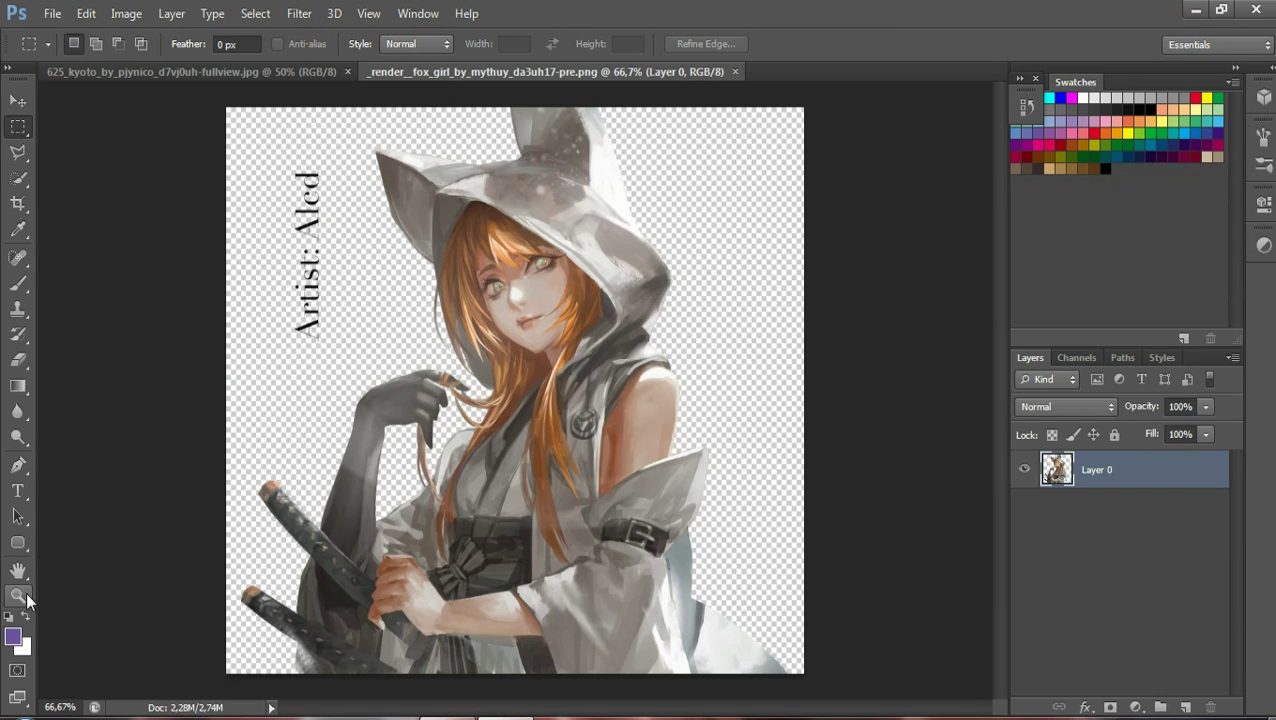
click(296, 72)
click(399, 72)
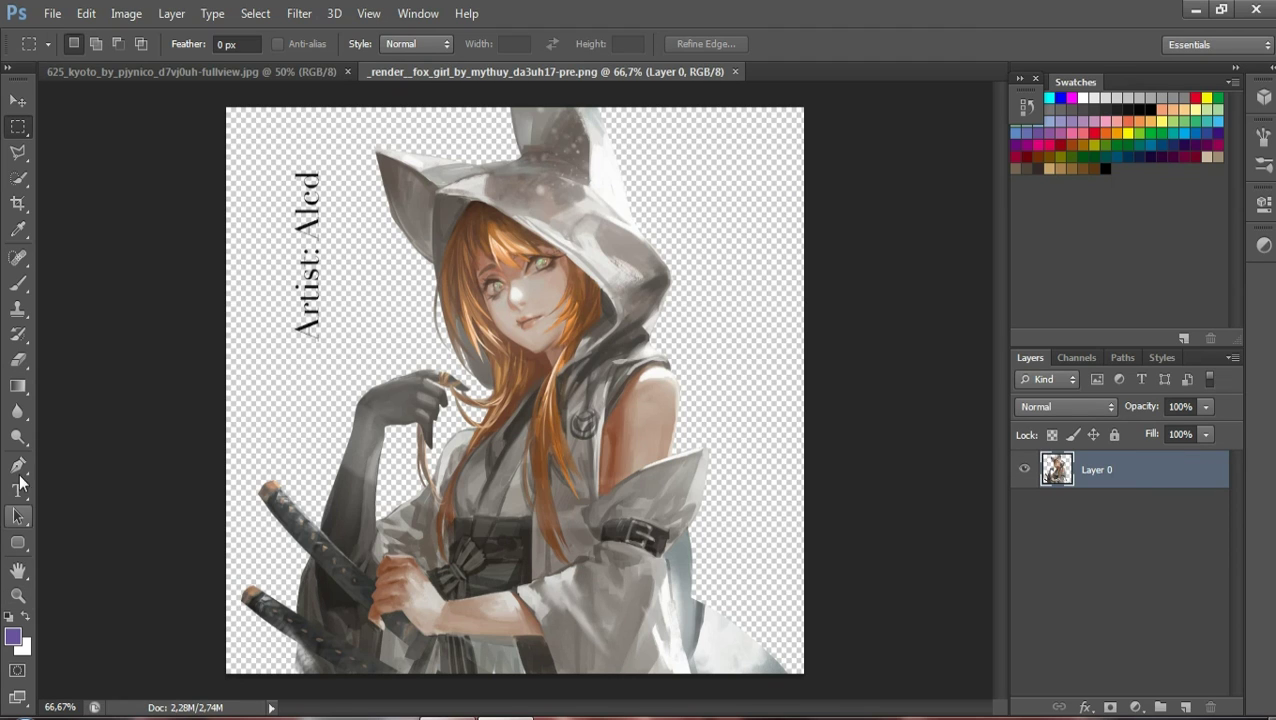
Erase the vertical artist credit text left of the fox girl
click(18, 360)
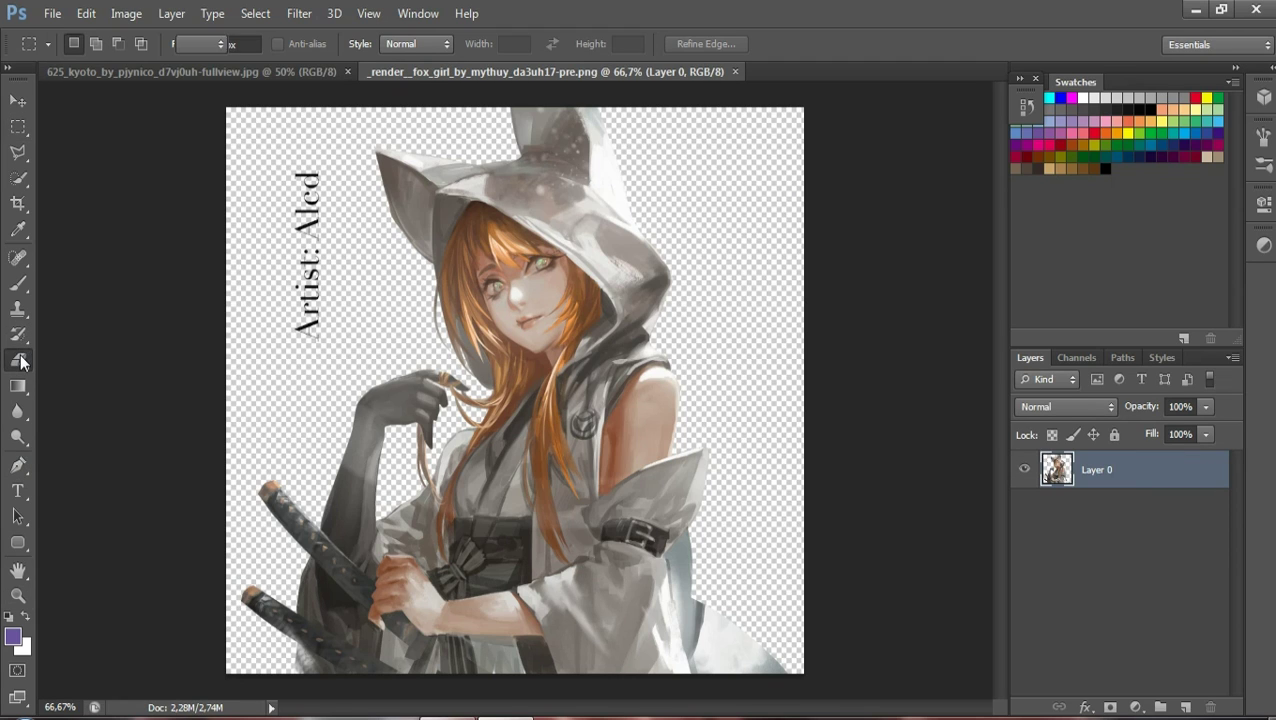
click(197, 242)
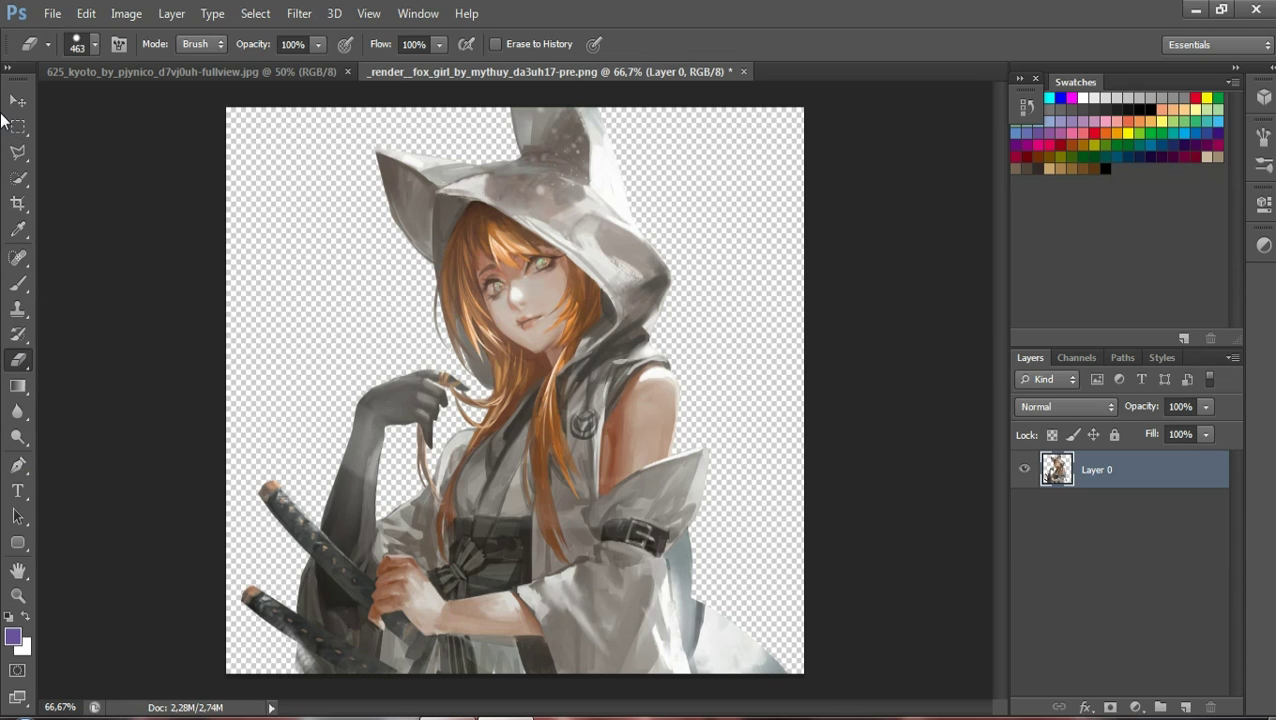
click(20, 100)
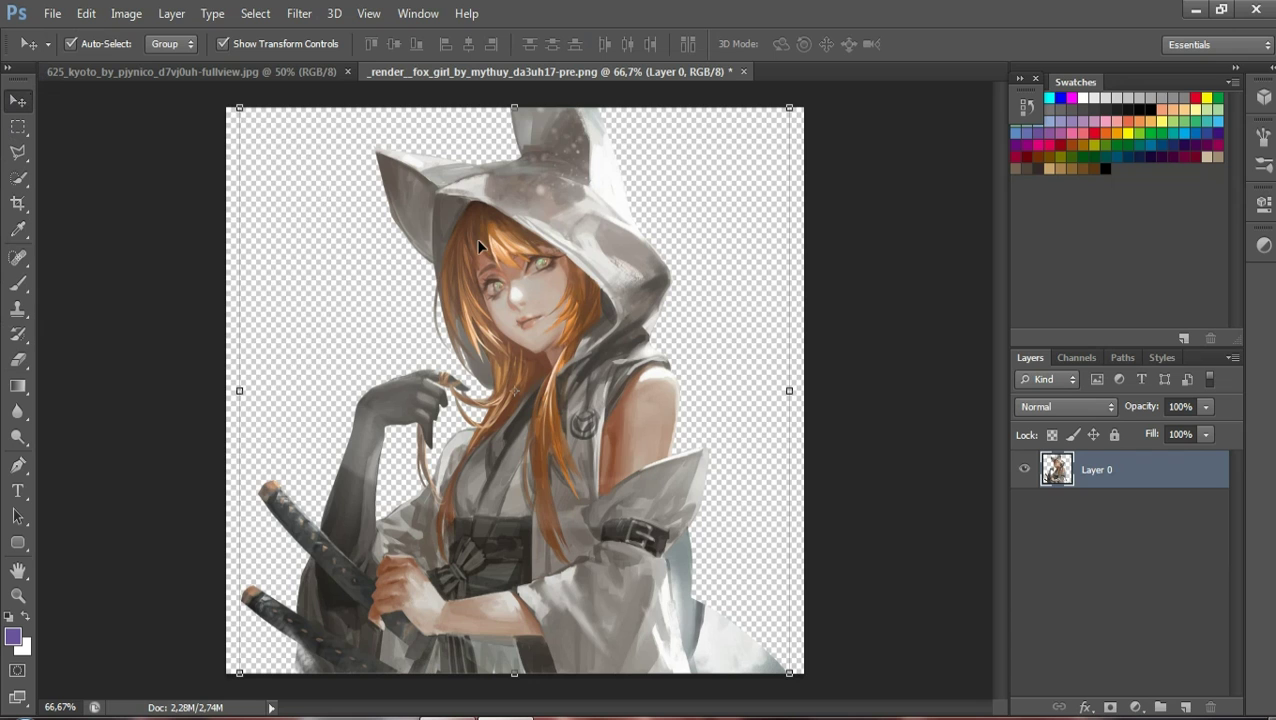
Drag the fox girl into the Kyoto document and scale her to about 105%
mouse_move(494, 256)
mouse_down()
mouse_move(295, 78)
mouse_move(643, 364)
mouse_move(668, 311)
mouse_move(728, 300)
mouse_up()
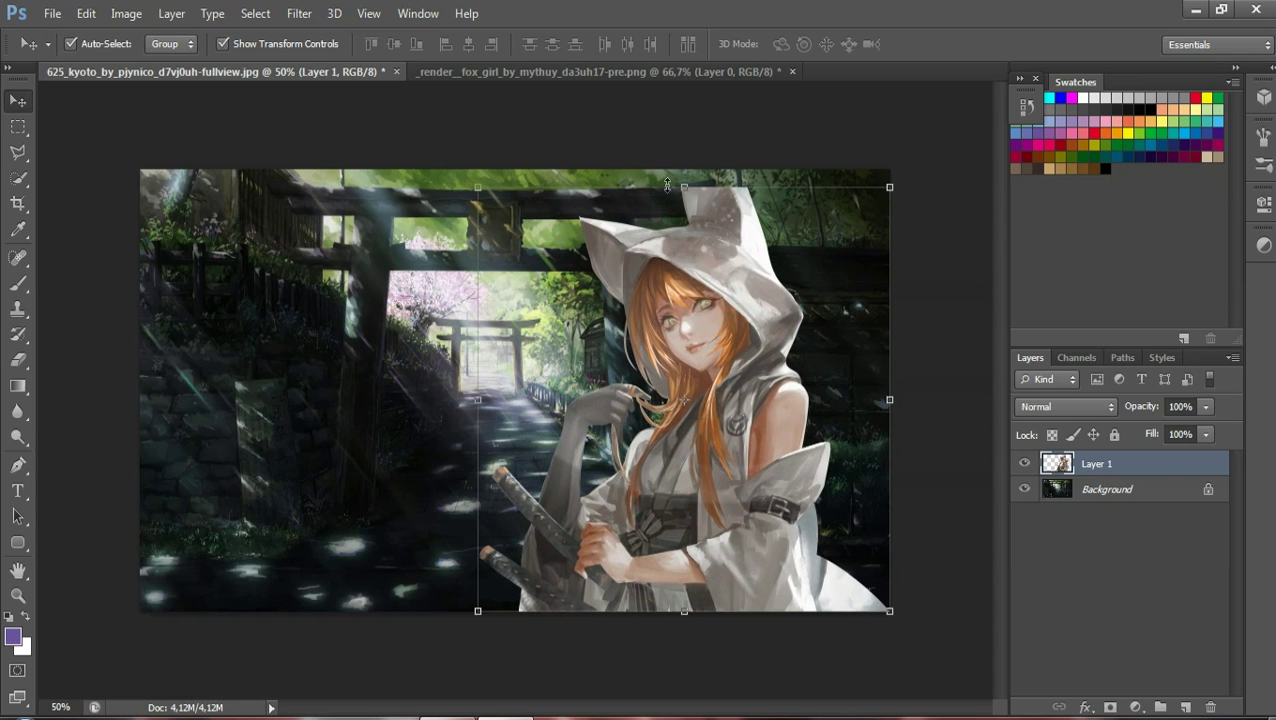
drag(478, 190, 461, 178)
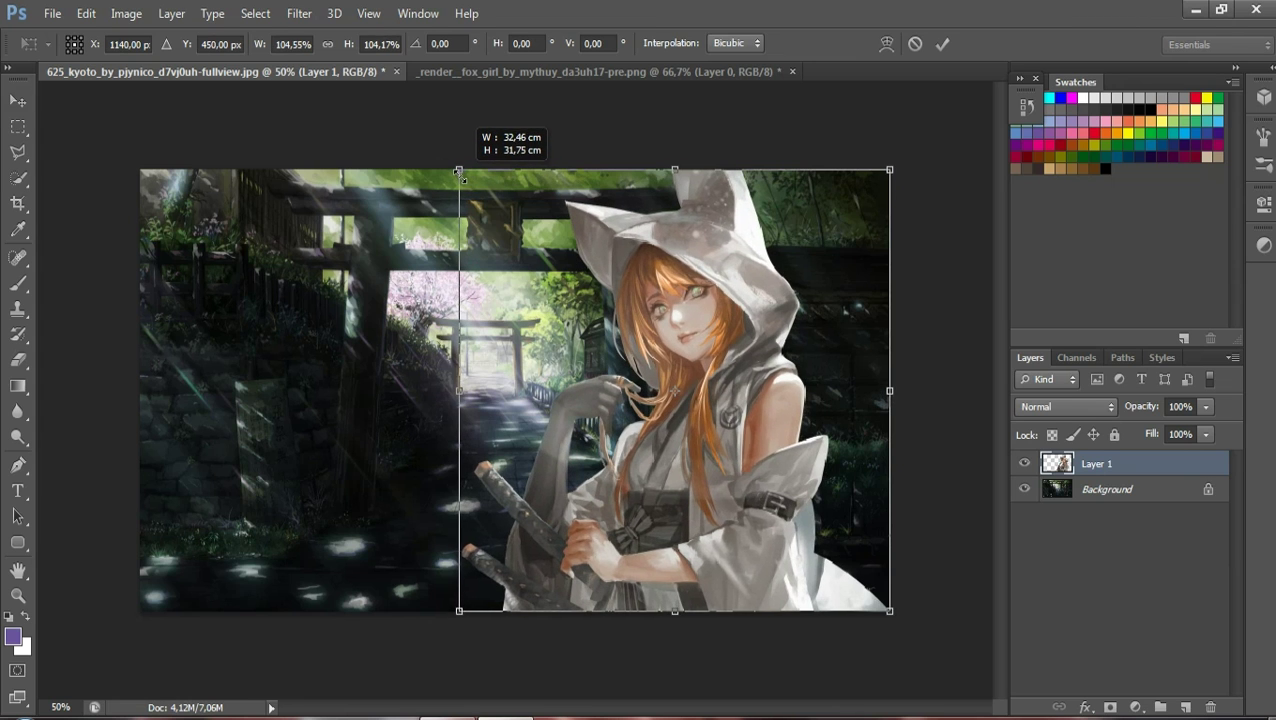
drag(461, 178, 455, 170)
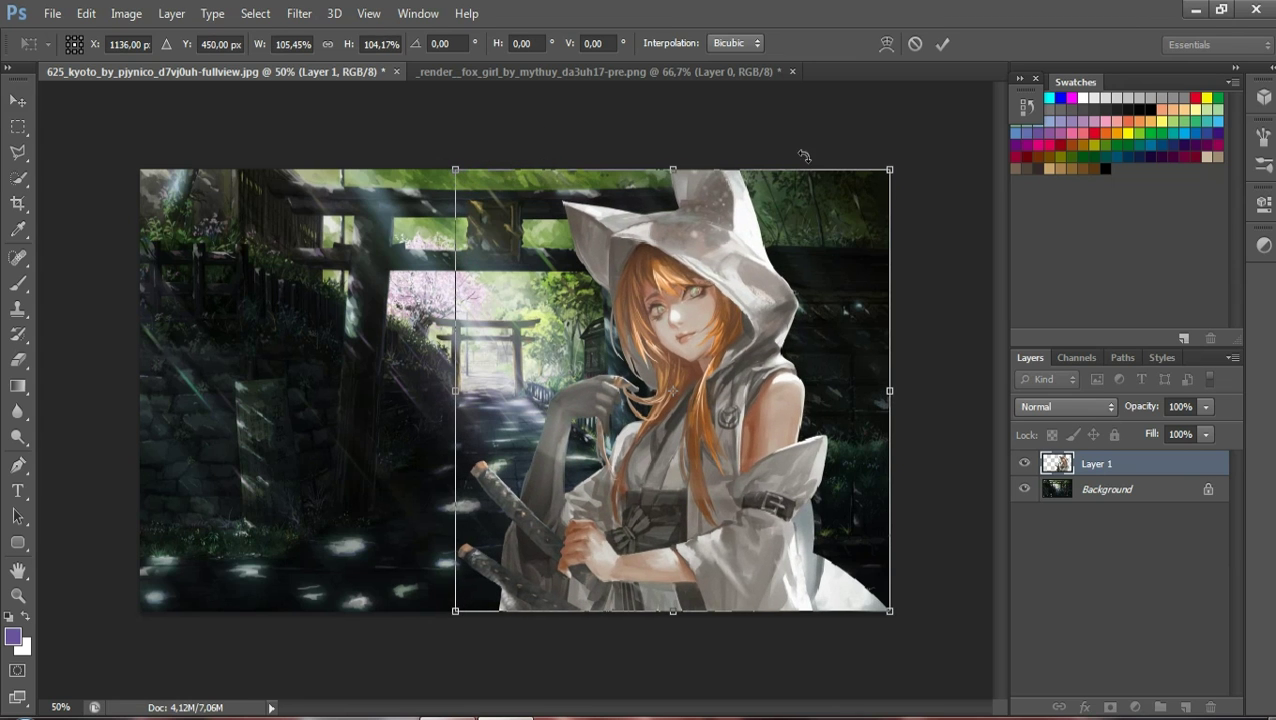
click(940, 44)
click(928, 272)
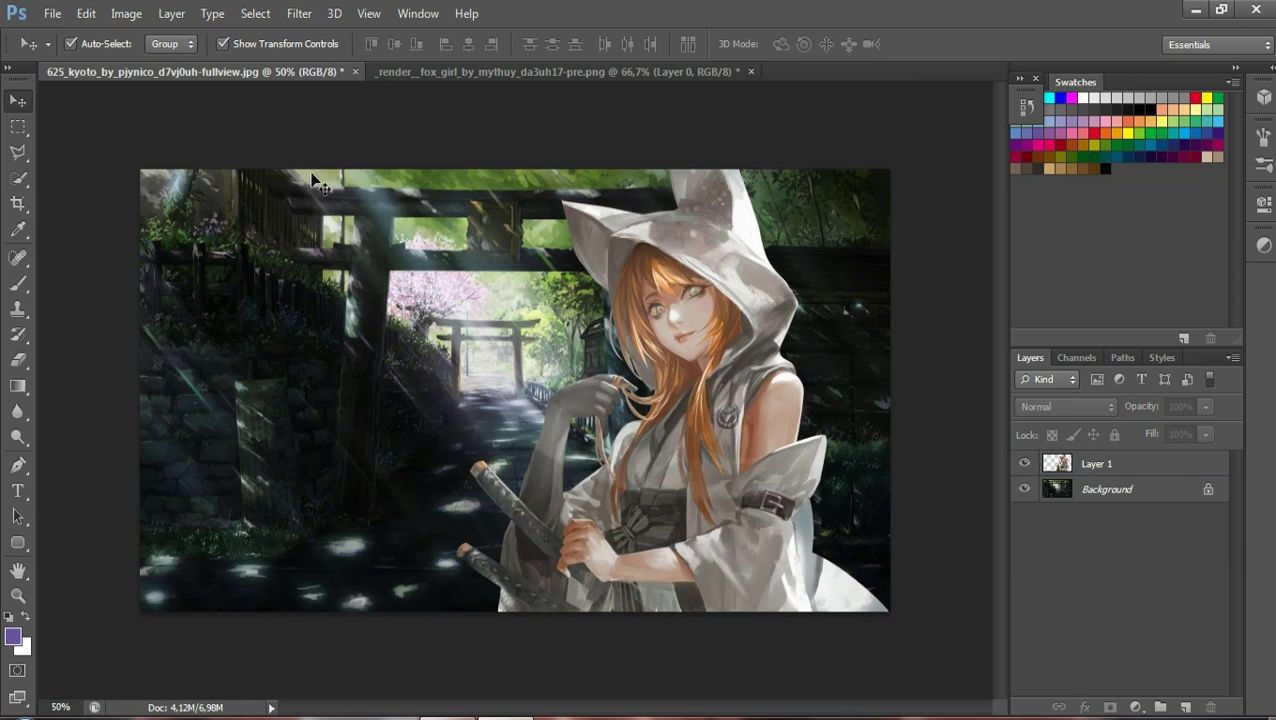
Clear the marquee selection over the image and leave the Background layer active
click(17, 127)
drag(140, 168, 920, 607)
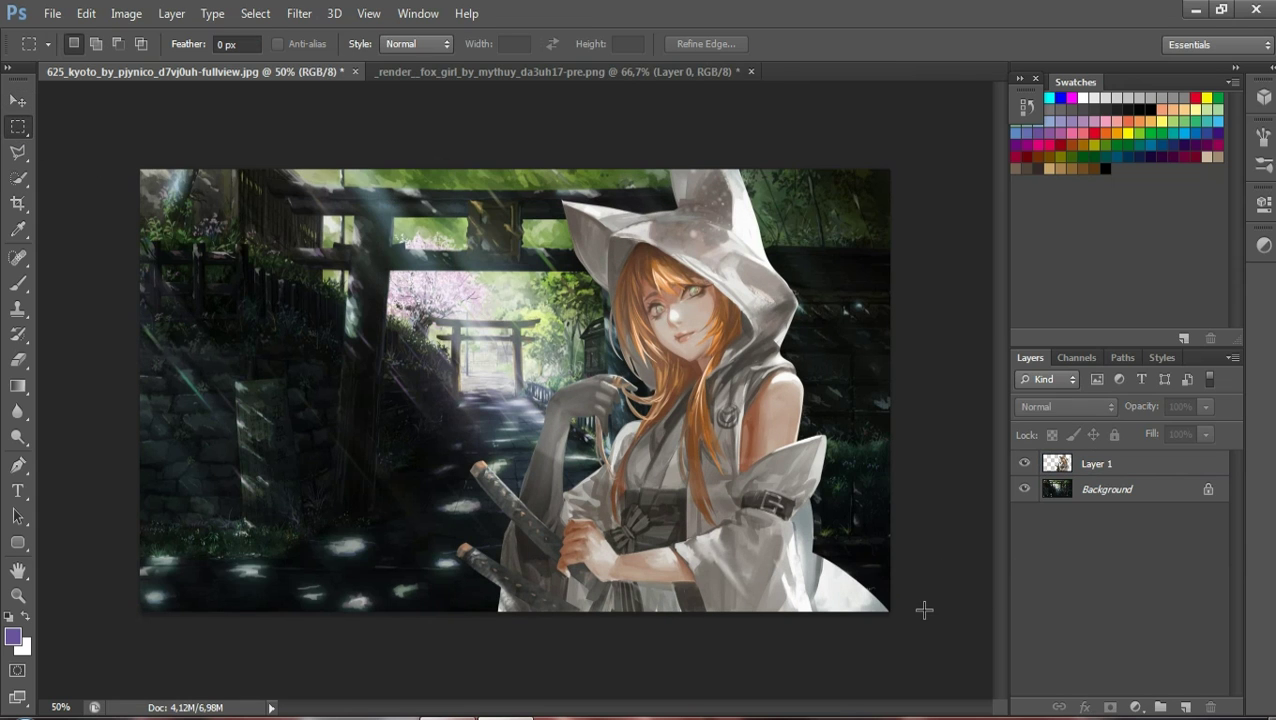
key(v)
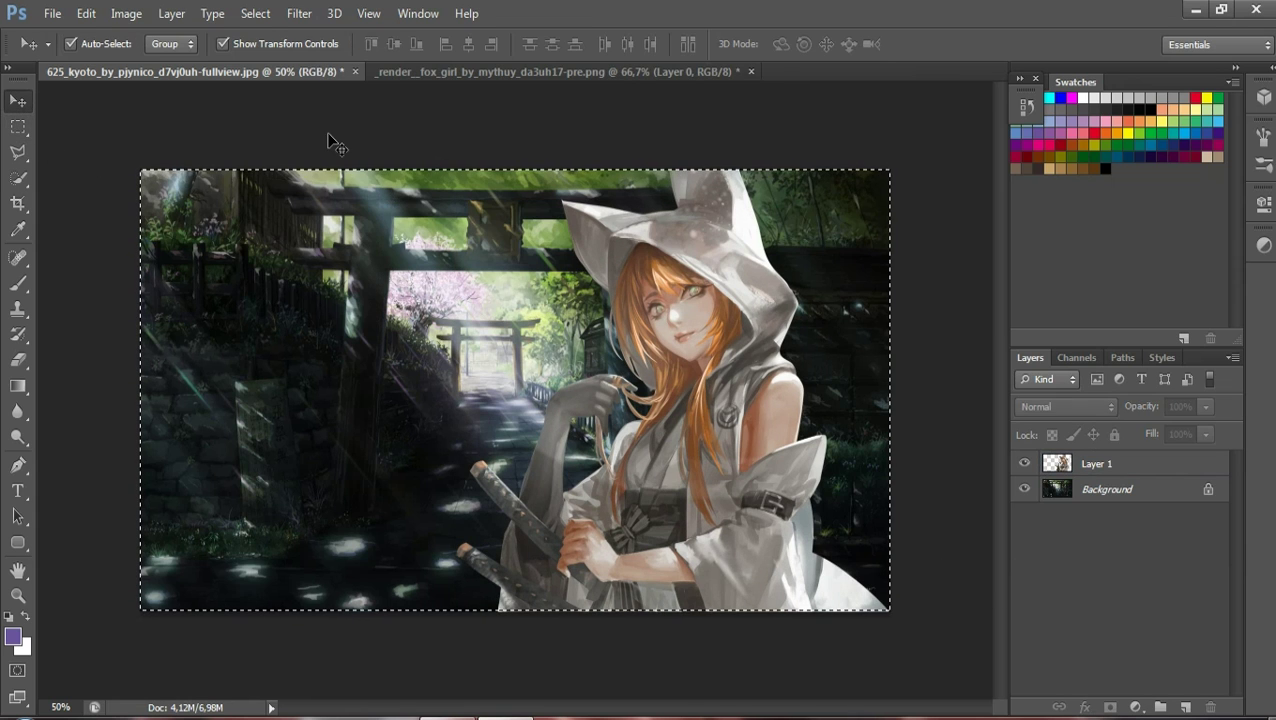
click(20, 128)
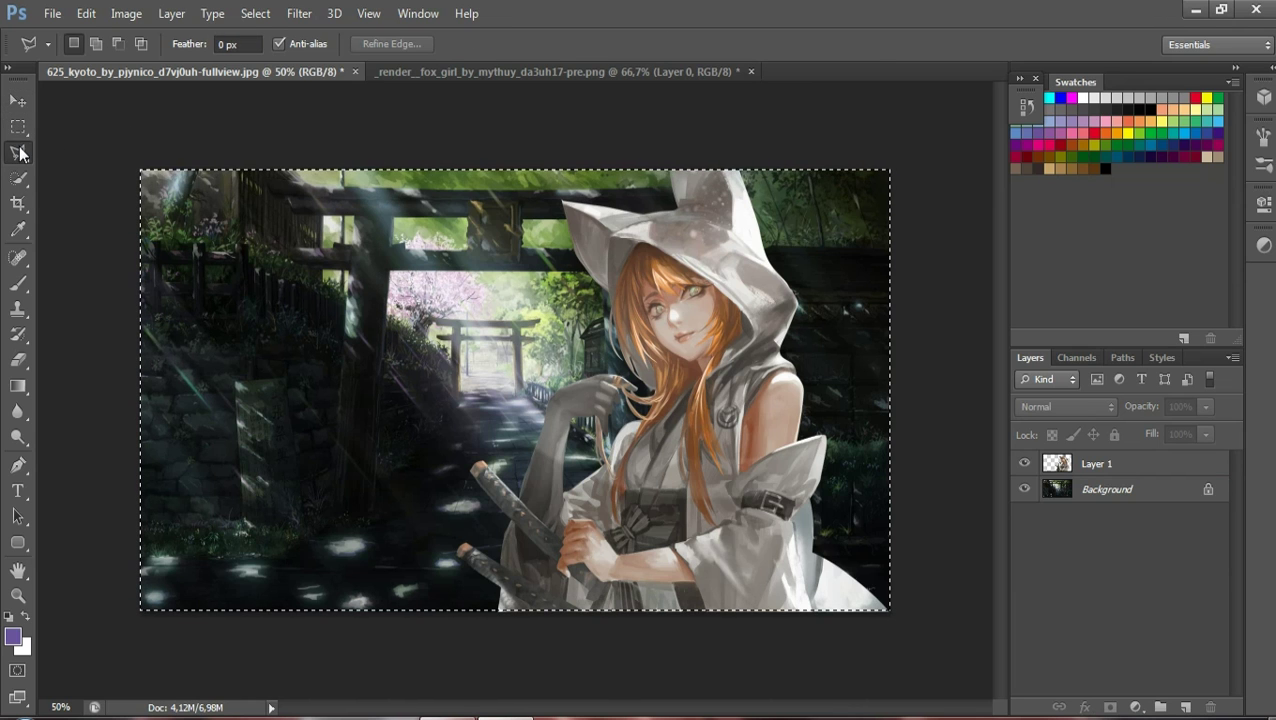
key(v)
click(20, 128)
right_click(231, 256)
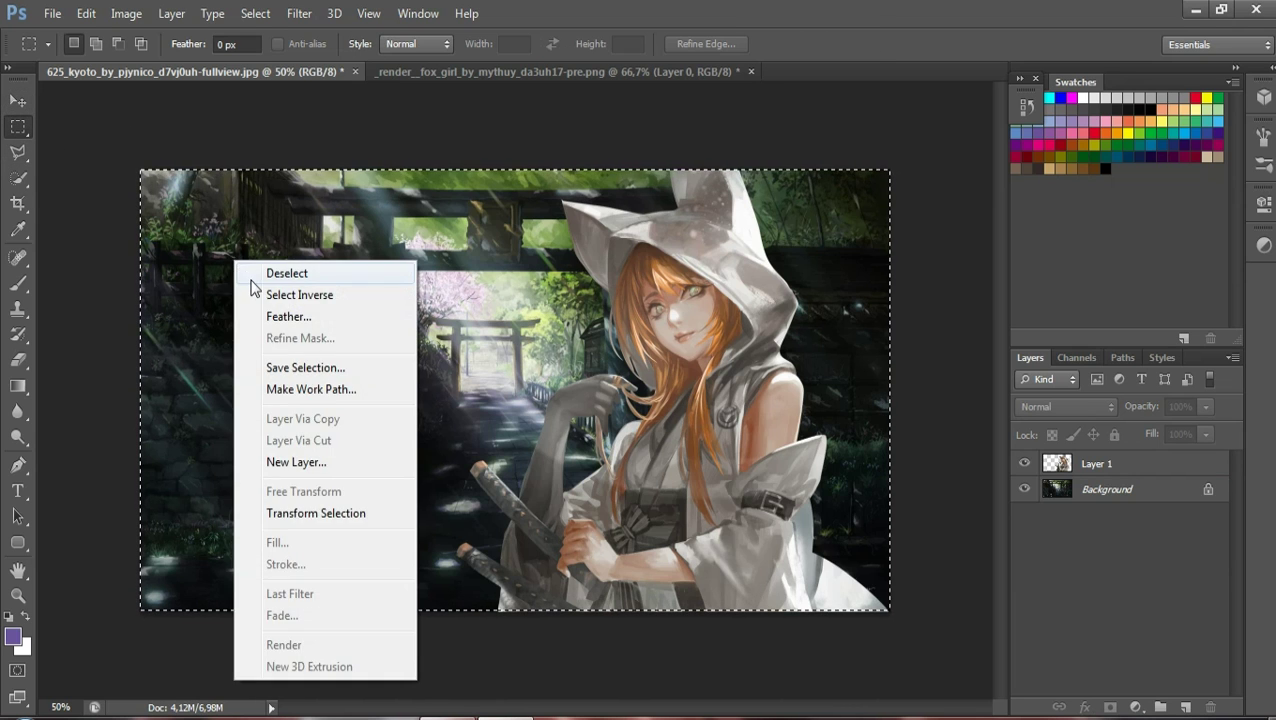
click(250, 276)
click(20, 103)
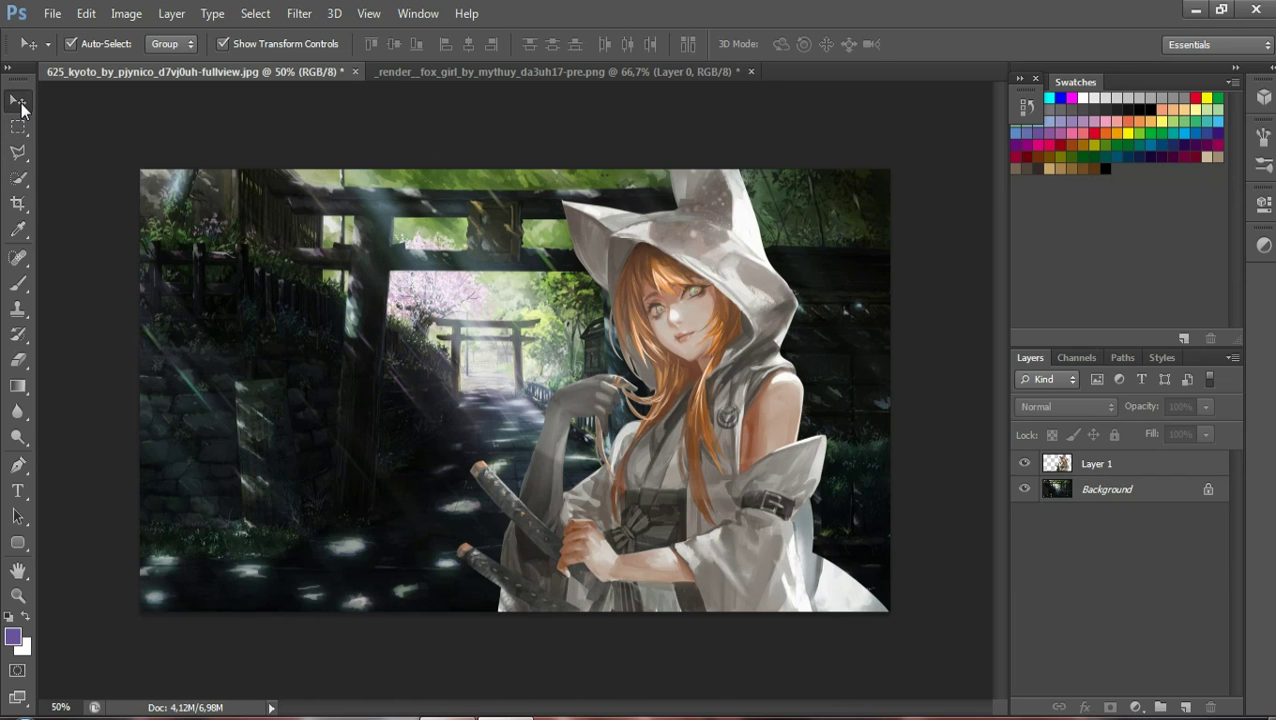
click(1121, 494)
click(1112, 467)
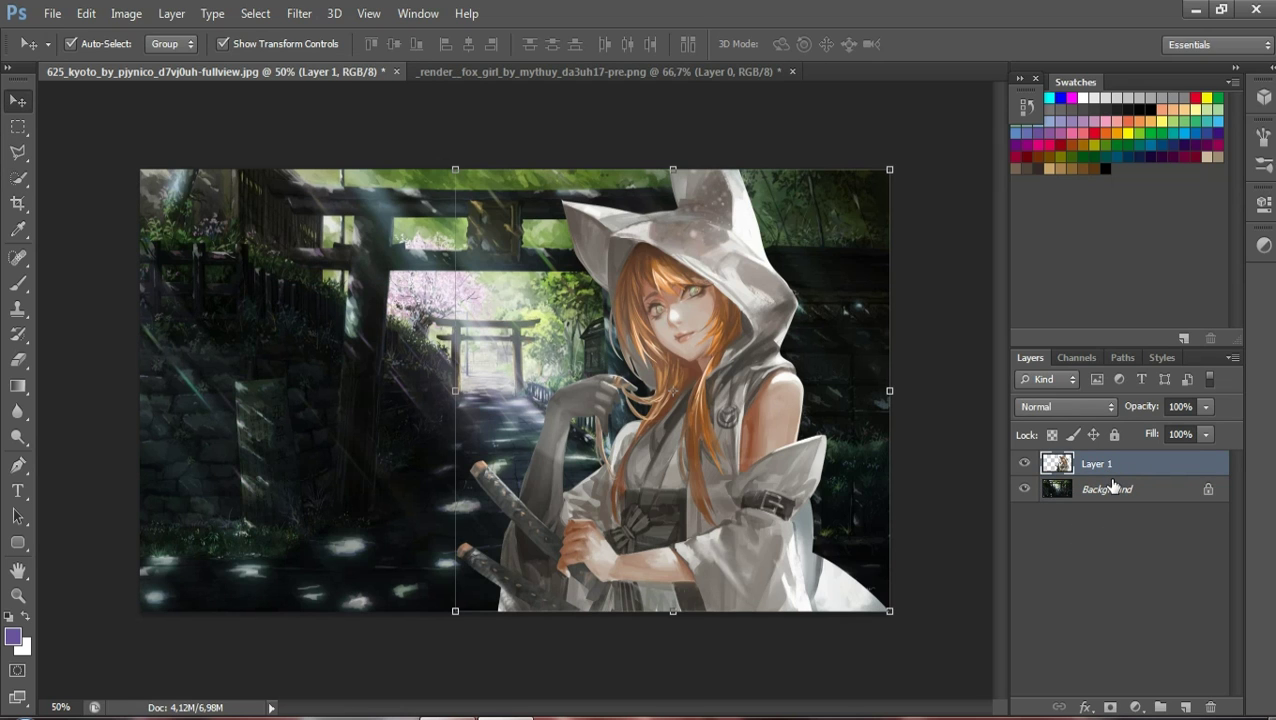
click(1113, 489)
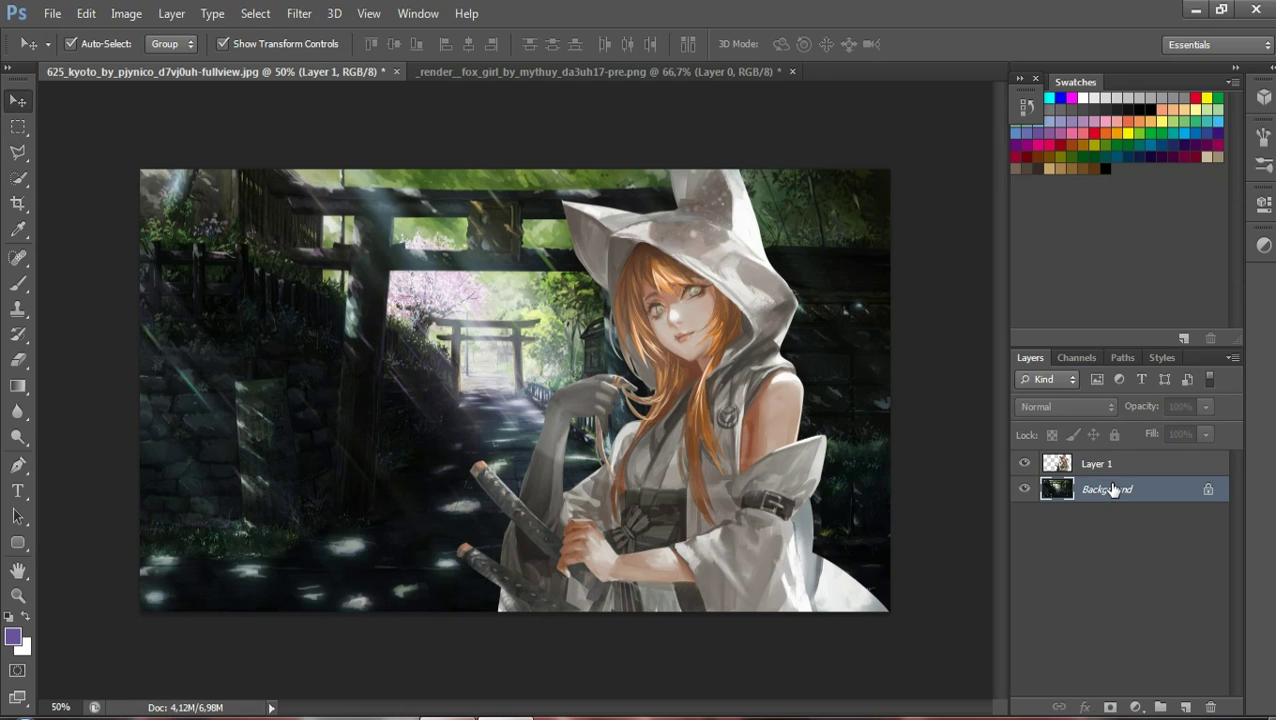
Add empty Layer 2 above the Background and sample a brownish grey from the hood
click(1185, 706)
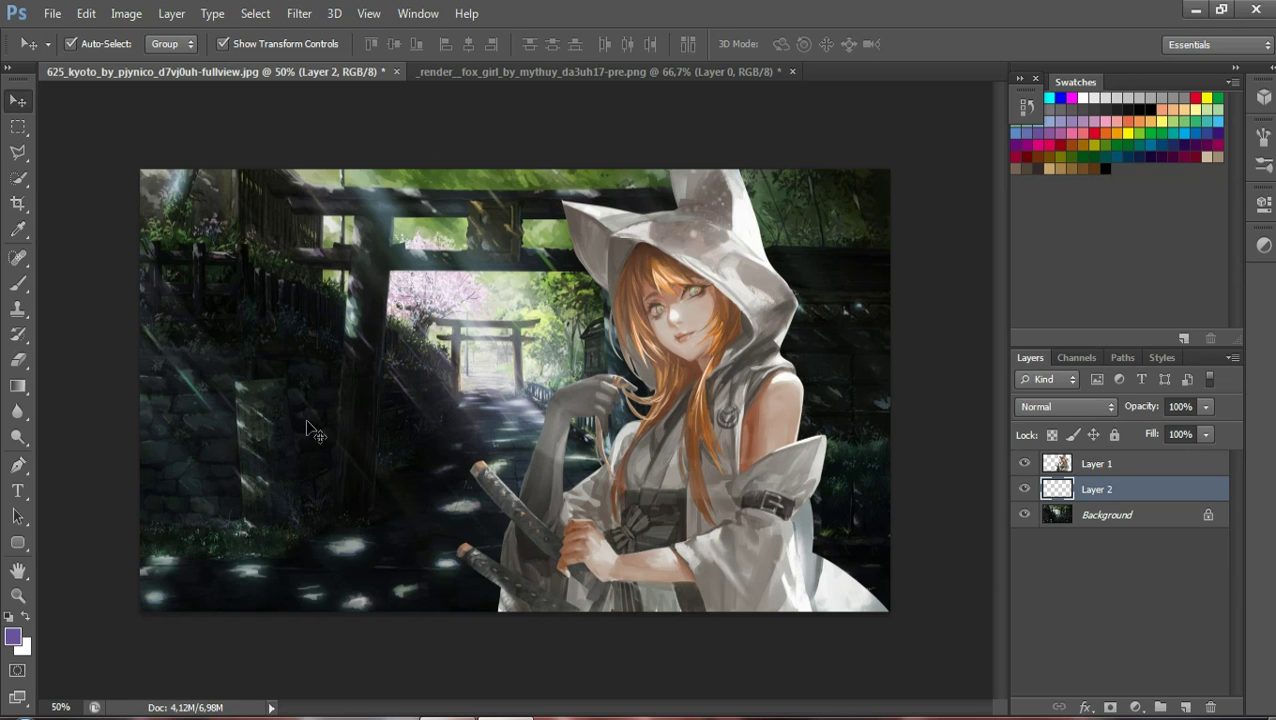
click(12, 640)
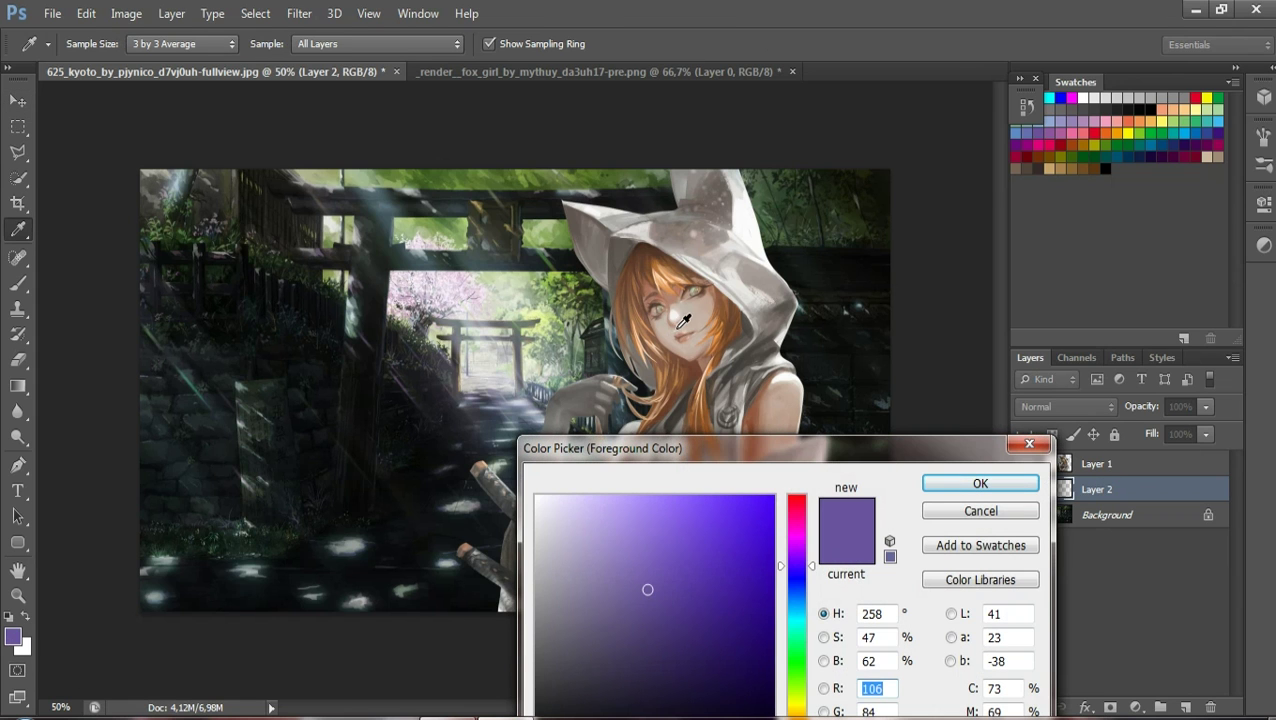
drag(601, 299, 619, 250)
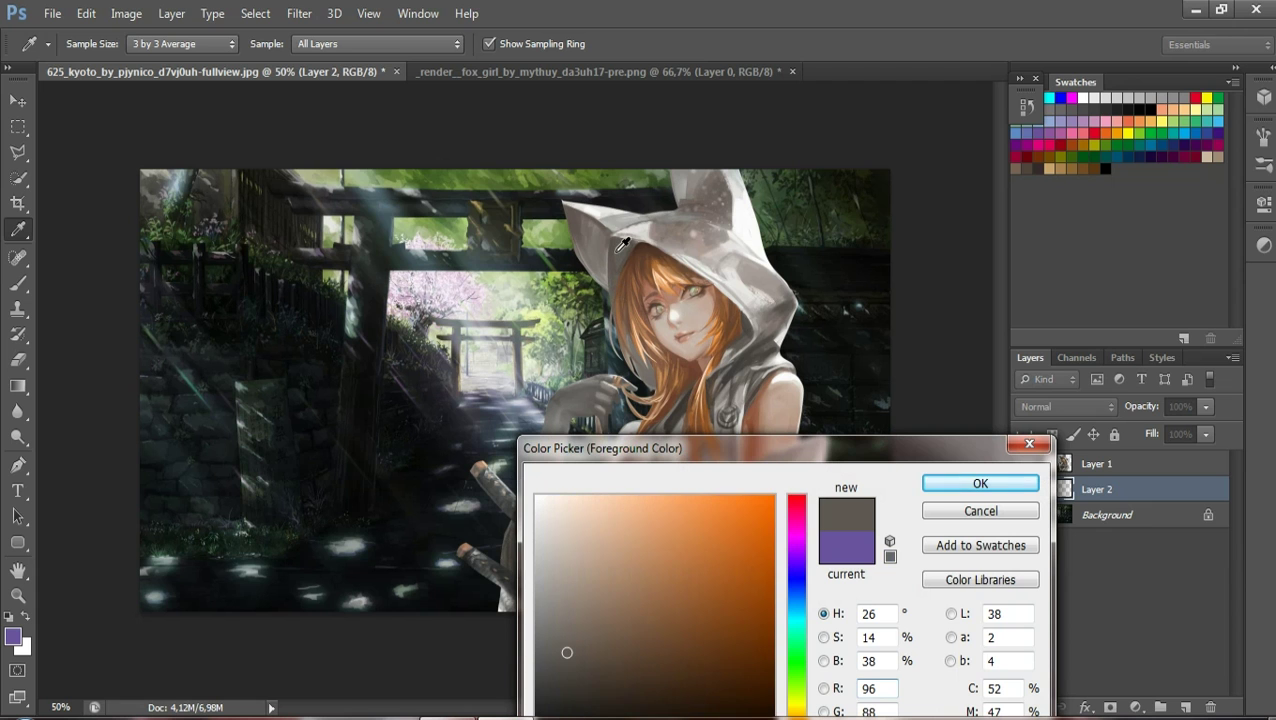
click(978, 483)
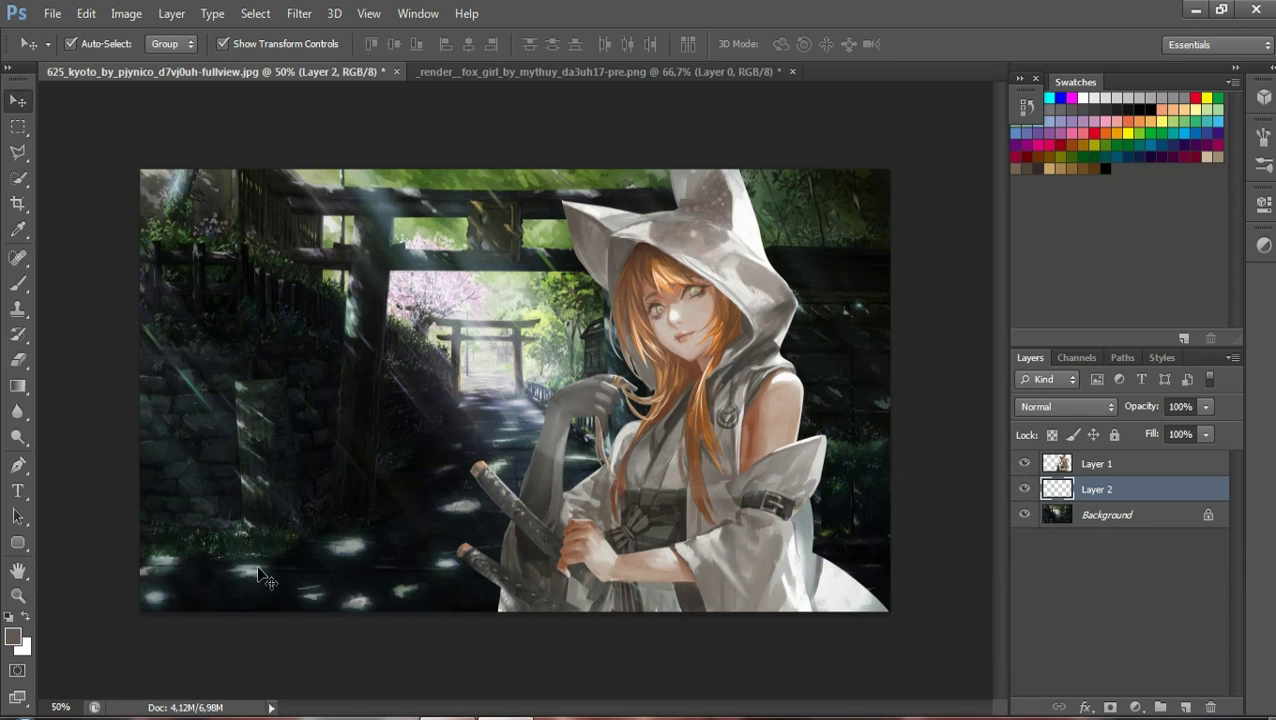
Resample the foreground colour from the scene, settling on a light grey
click(15, 637)
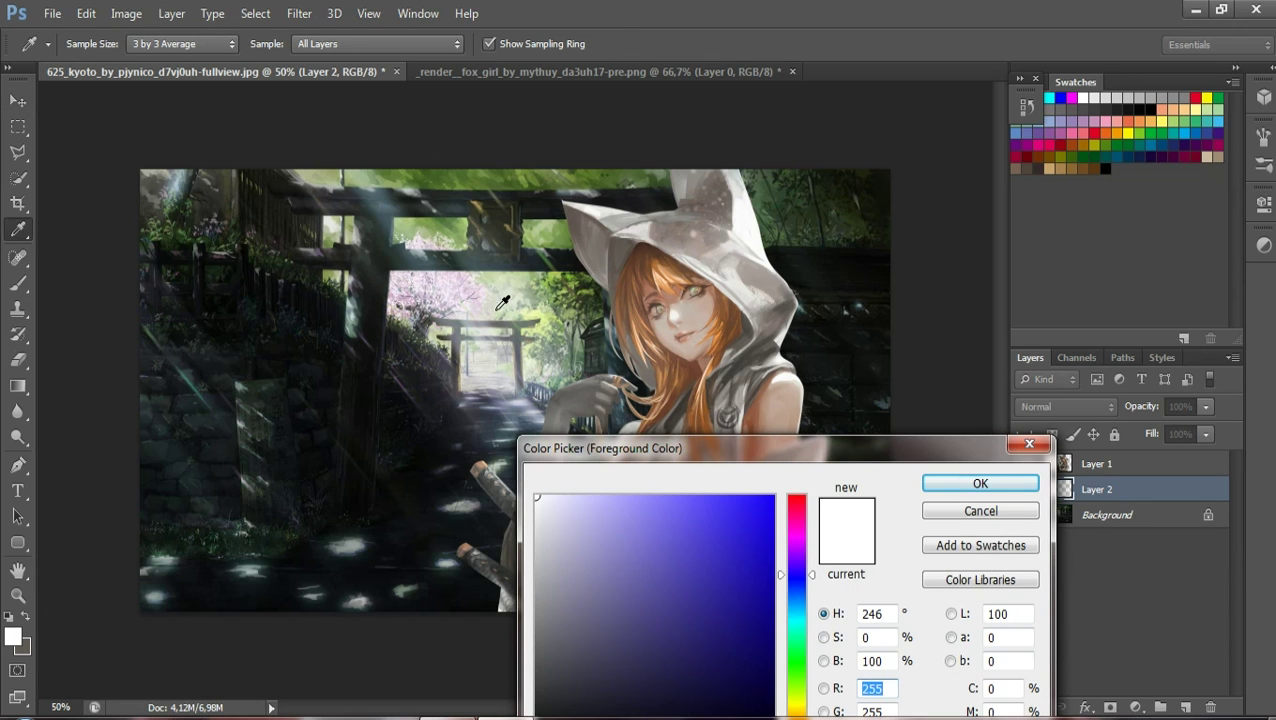
drag(531, 289, 360, 540)
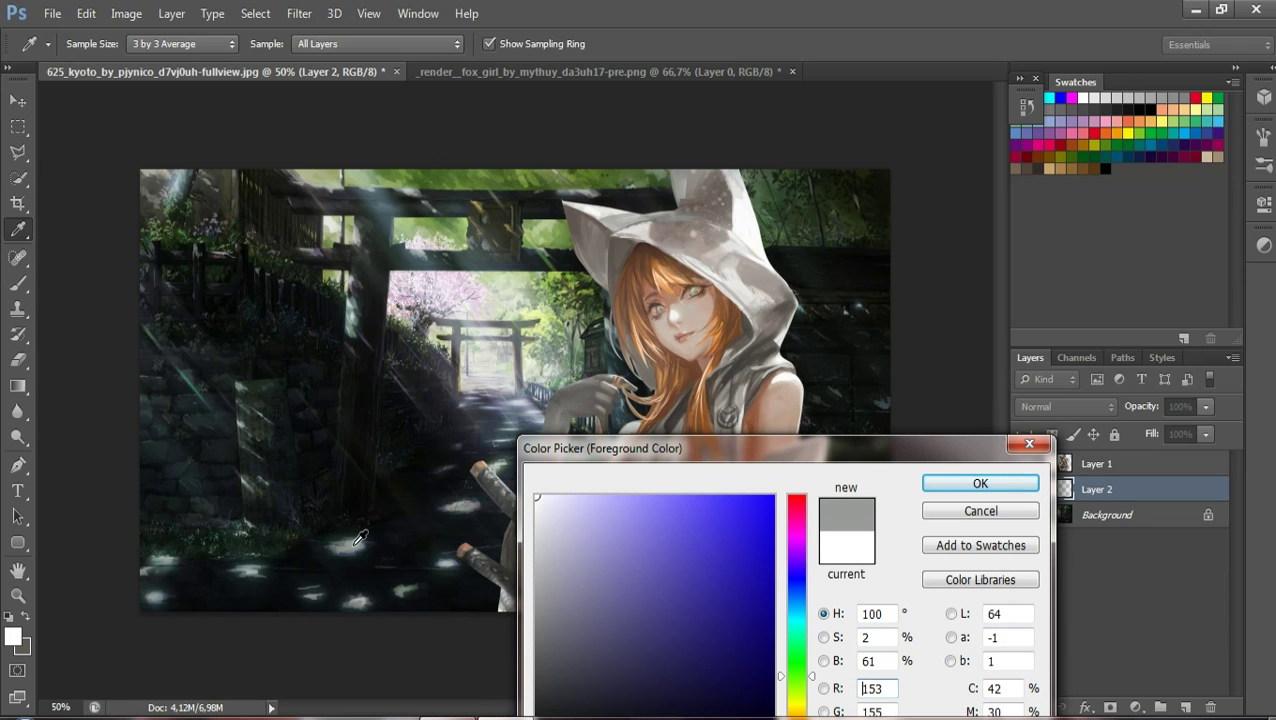
mouse_move(360, 540)
mouse_down()
mouse_move(357, 491)
mouse_move(518, 343)
mouse_move(498, 346)
mouse_up()
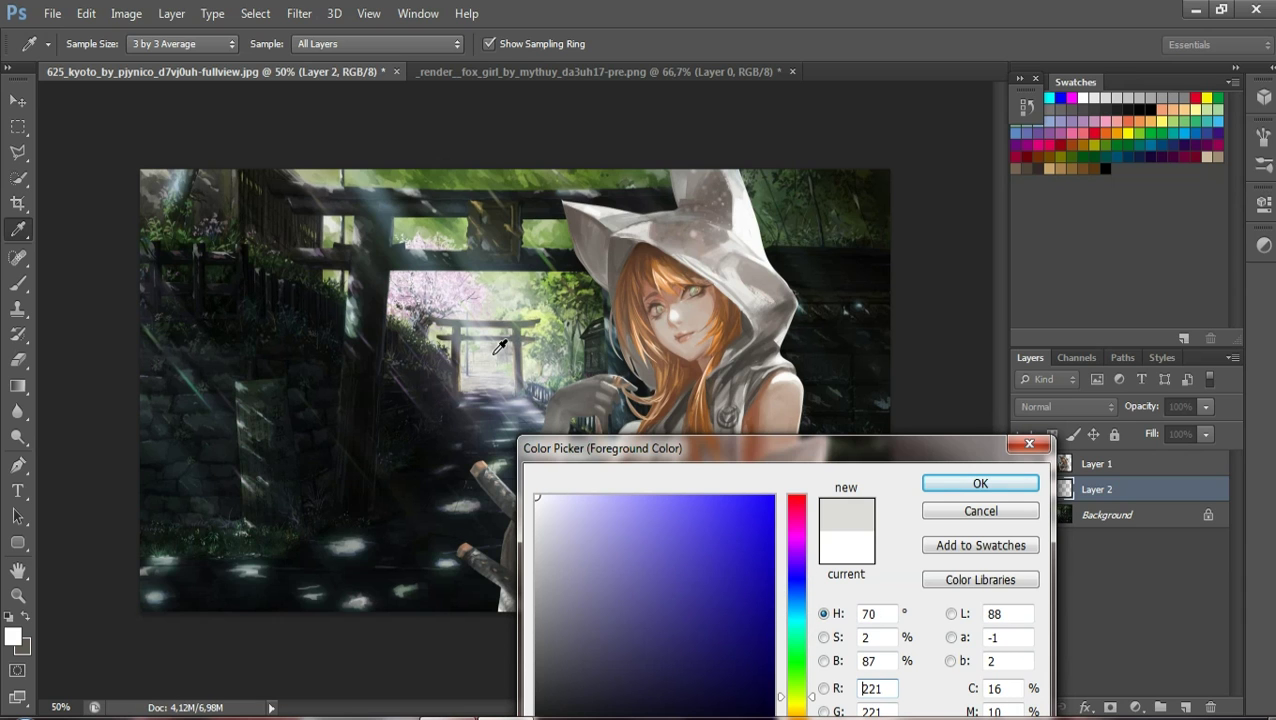
click(978, 485)
key(v)
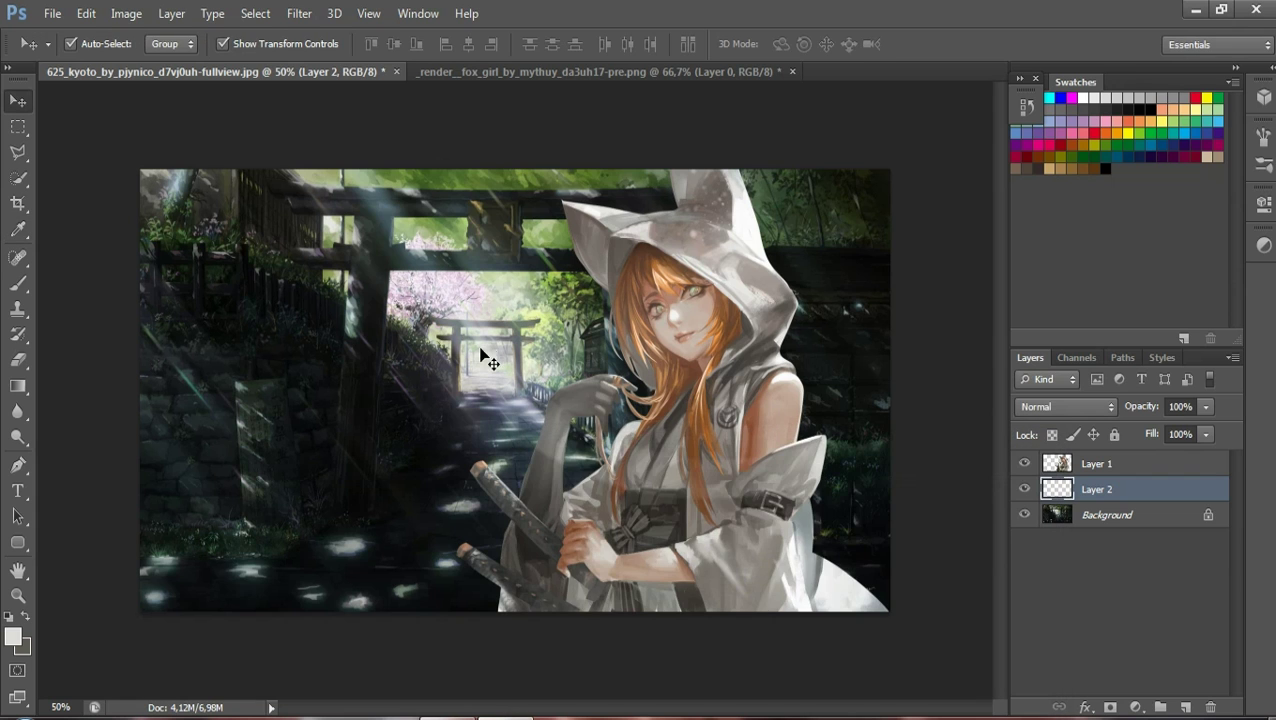
Set a soft round brush at 0% hardness and 825 px, then swap foreground and background colours
click(21, 288)
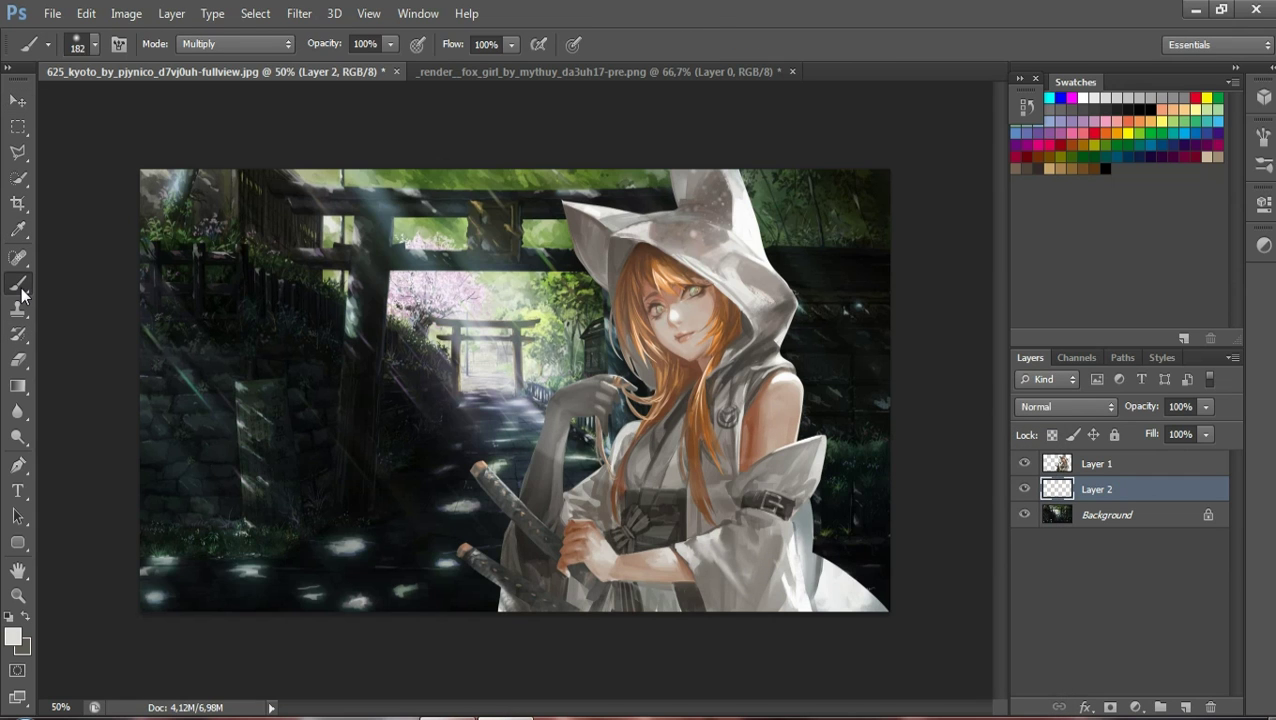
right_click(57, 210)
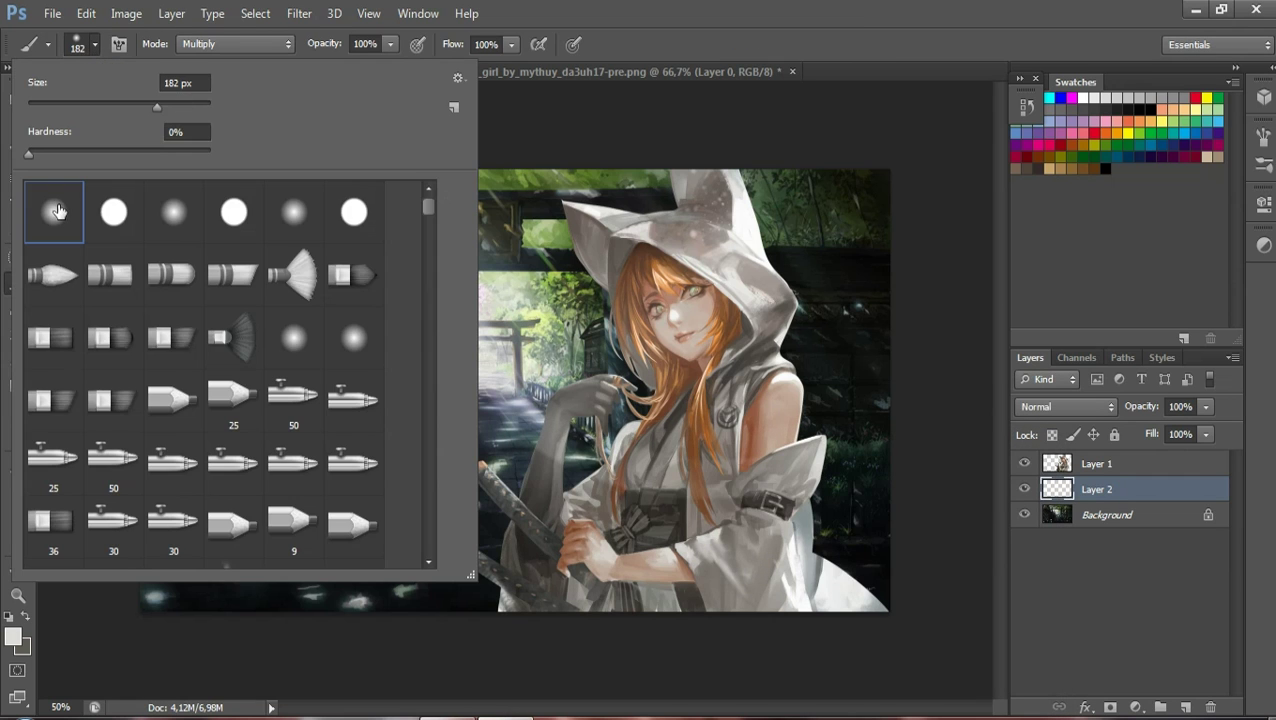
click(57, 210)
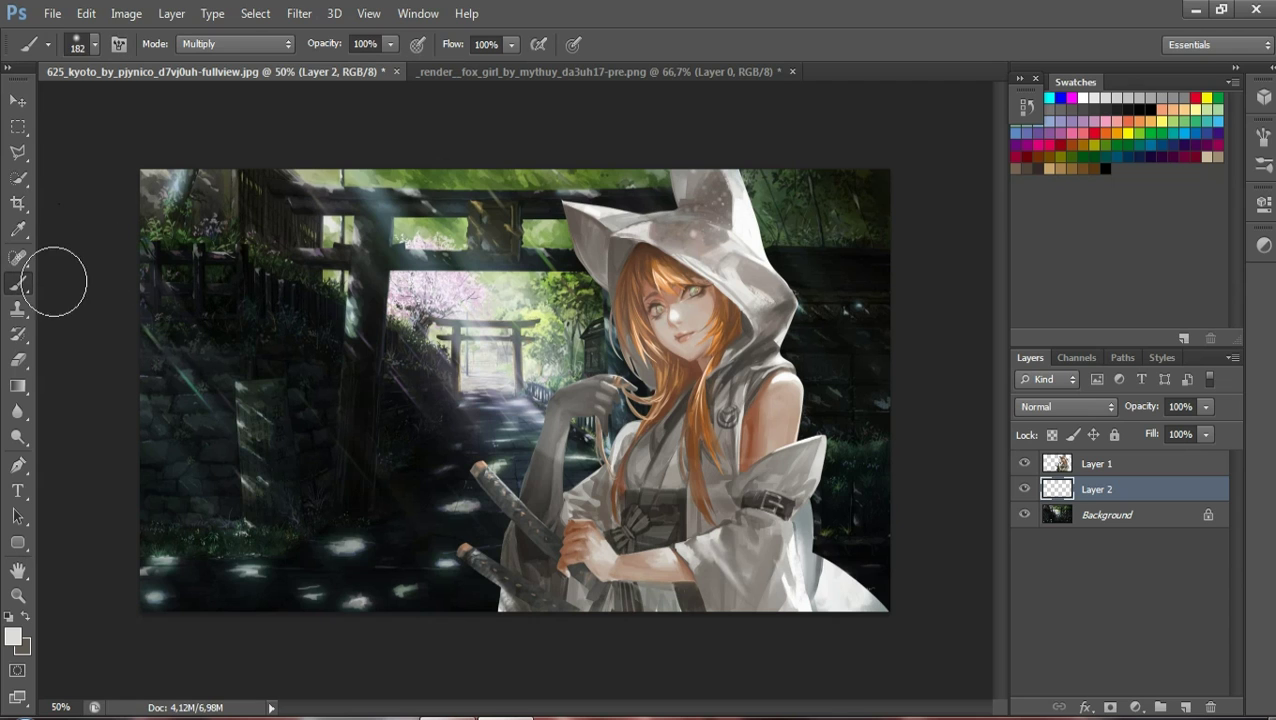
click(93, 45)
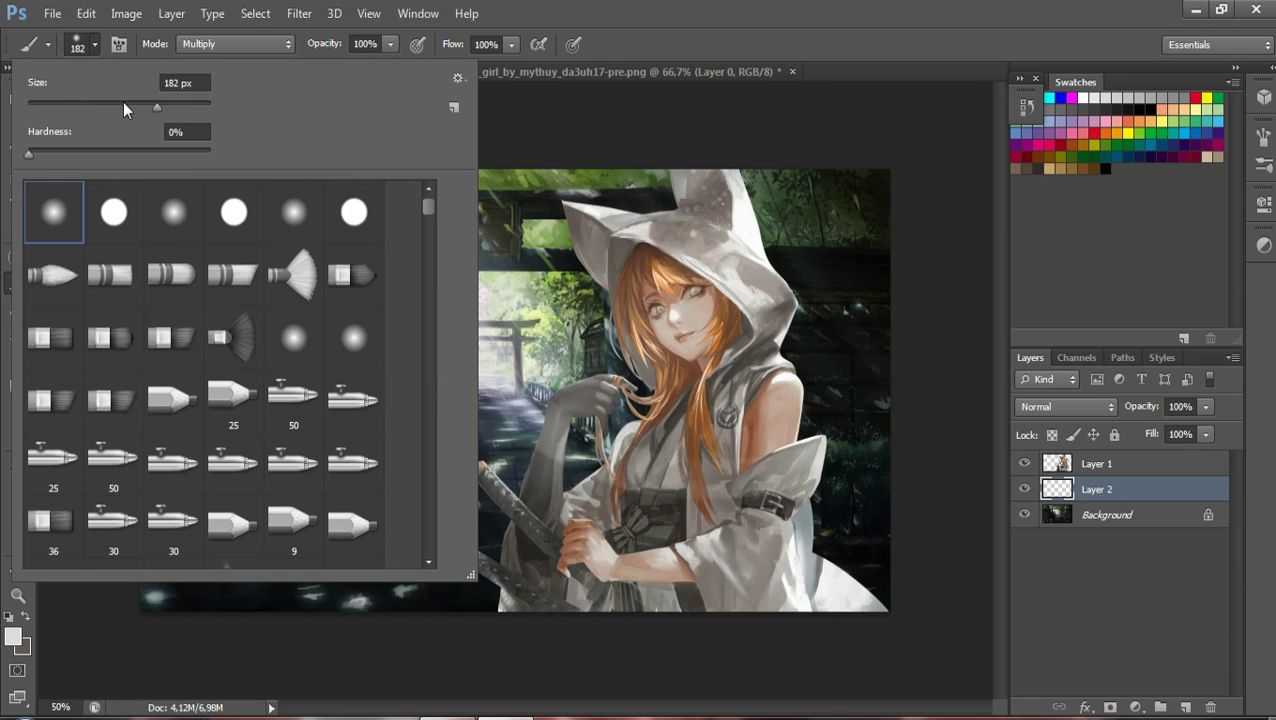
drag(173, 106, 175, 106)
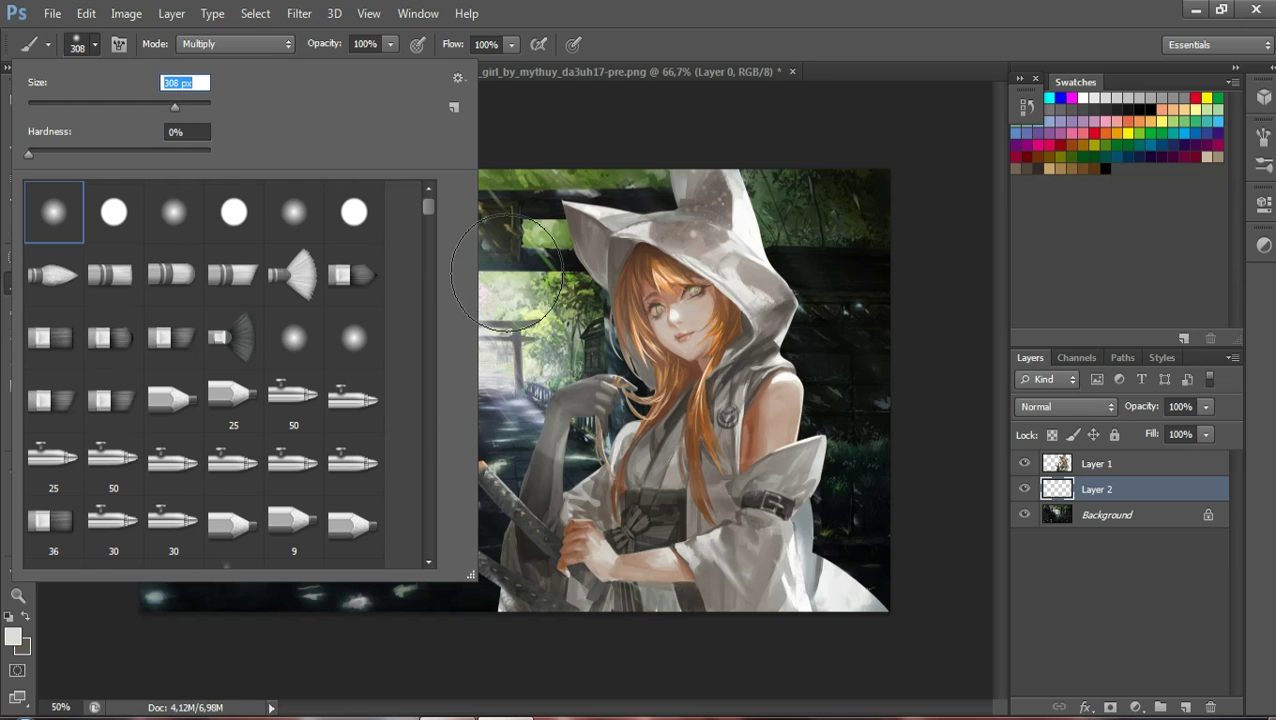
click(183, 108)
drag(183, 110, 192, 104)
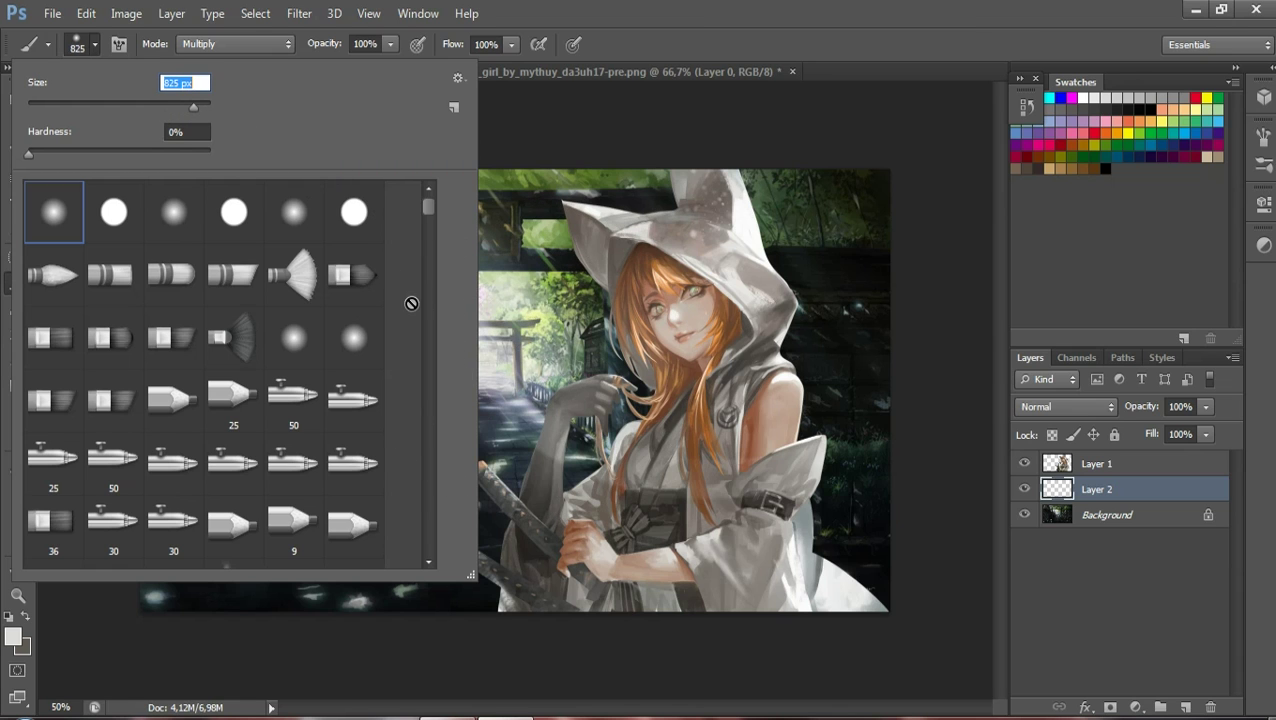
key(Return)
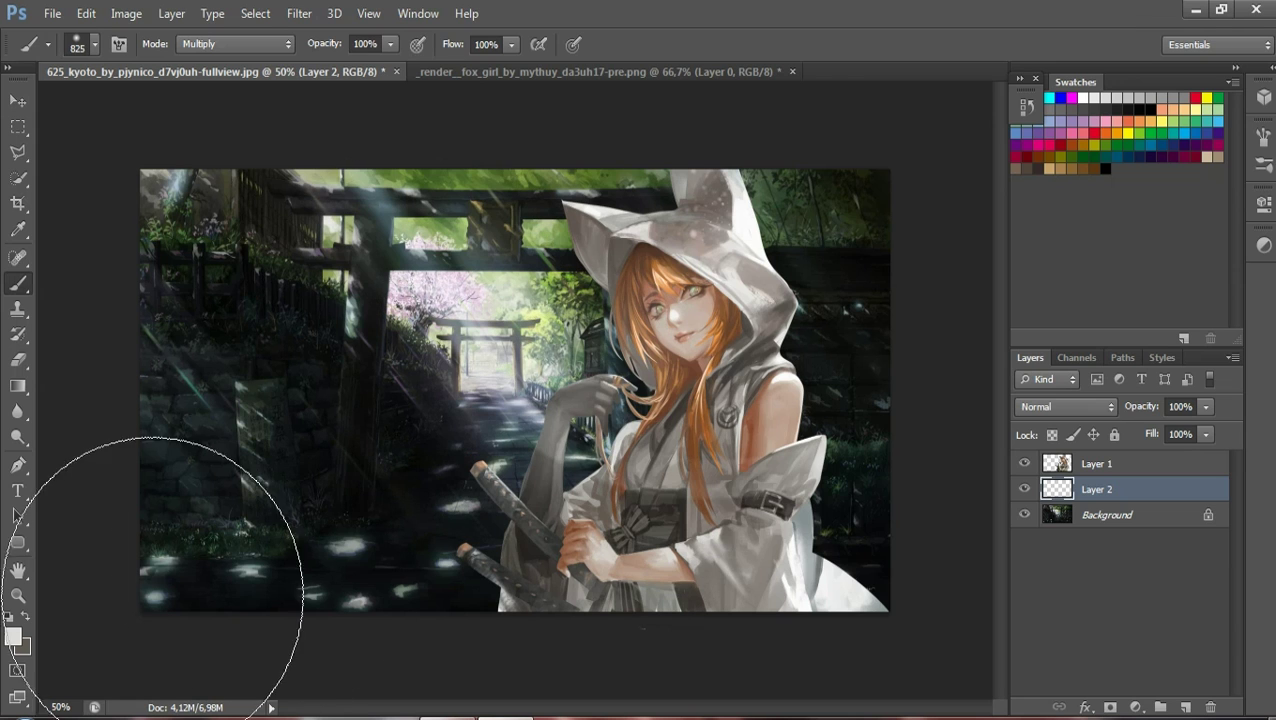
click(25, 620)
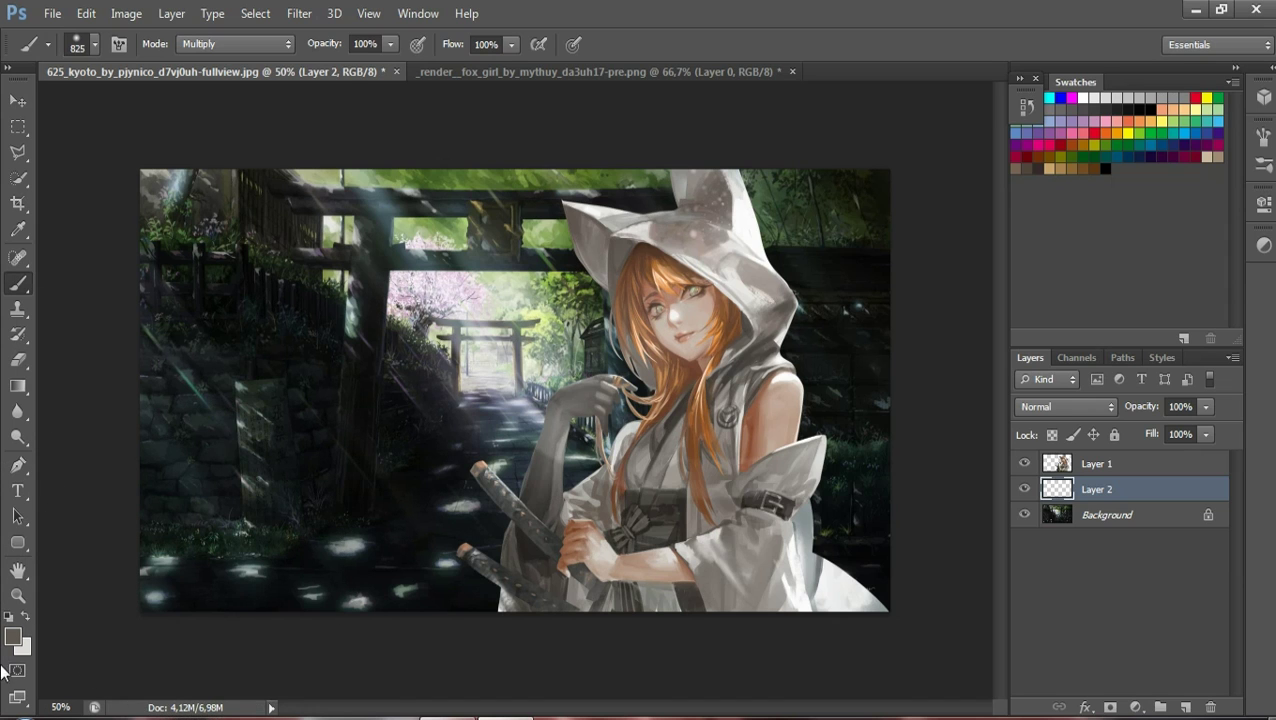
Sample a light peach from the girl's hair as the foreground colour
click(27, 615)
click(15, 638)
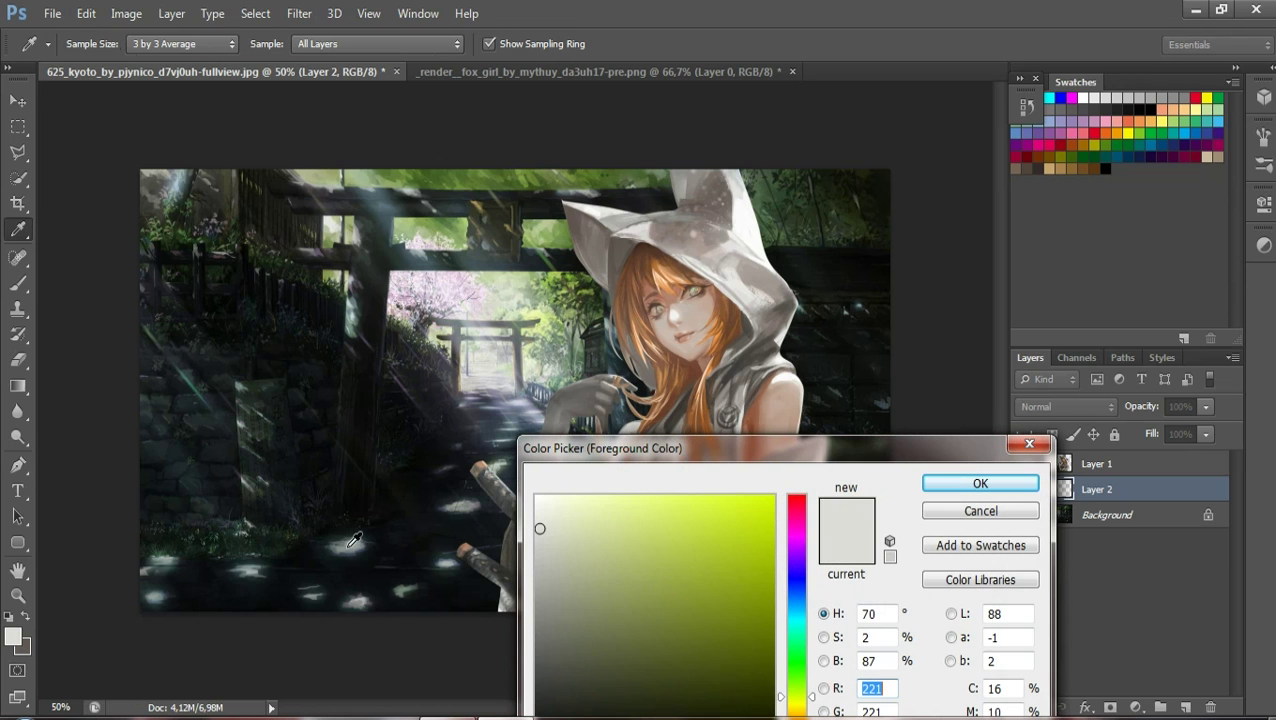
click(711, 404)
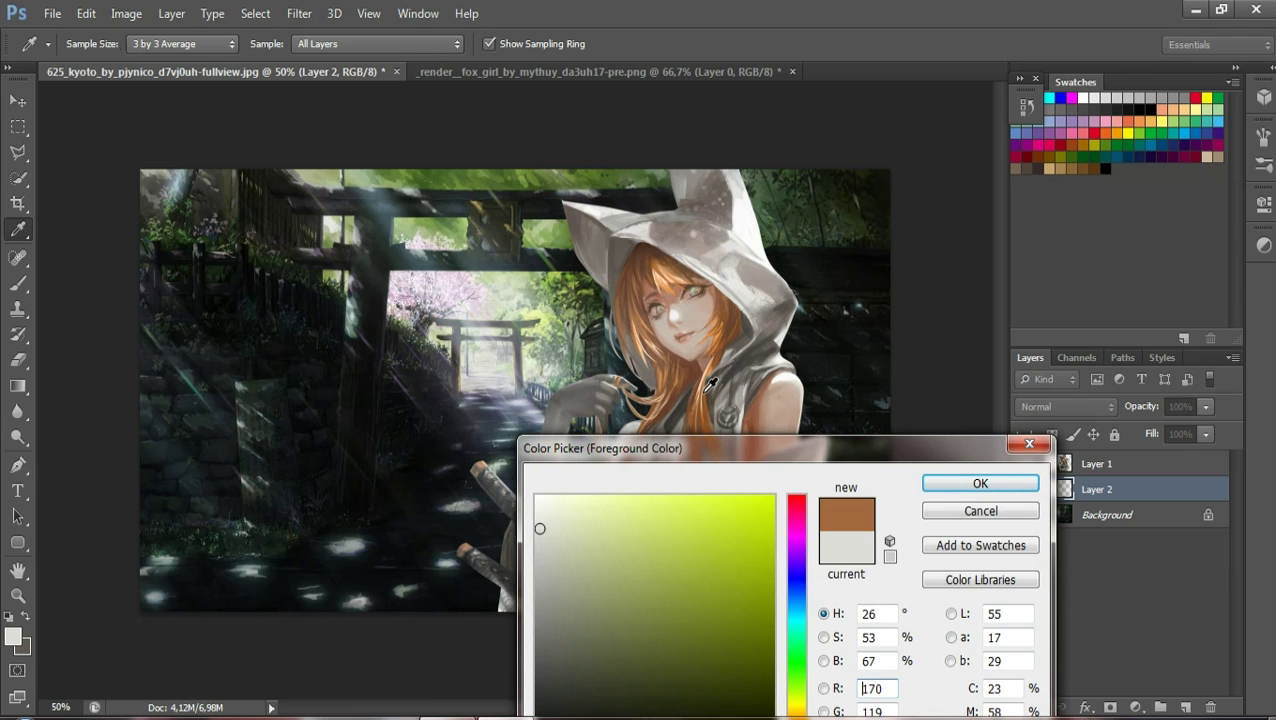
drag(710, 396, 707, 374)
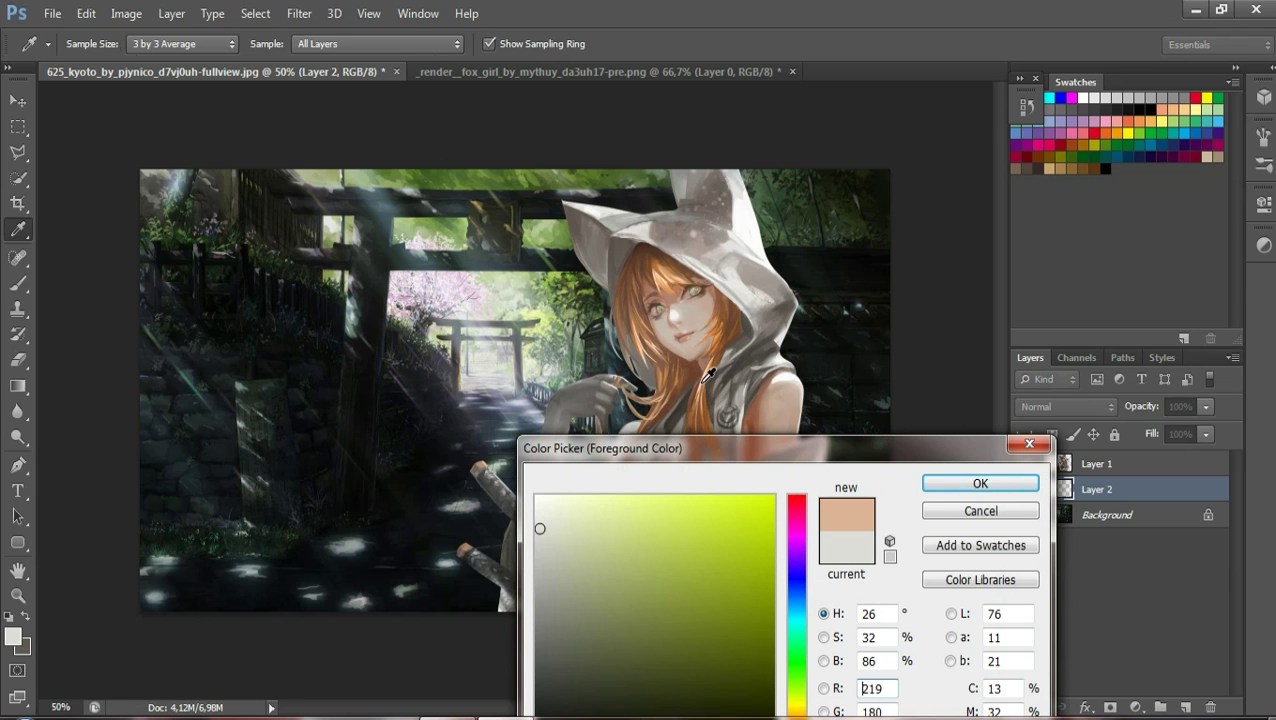
click(970, 487)
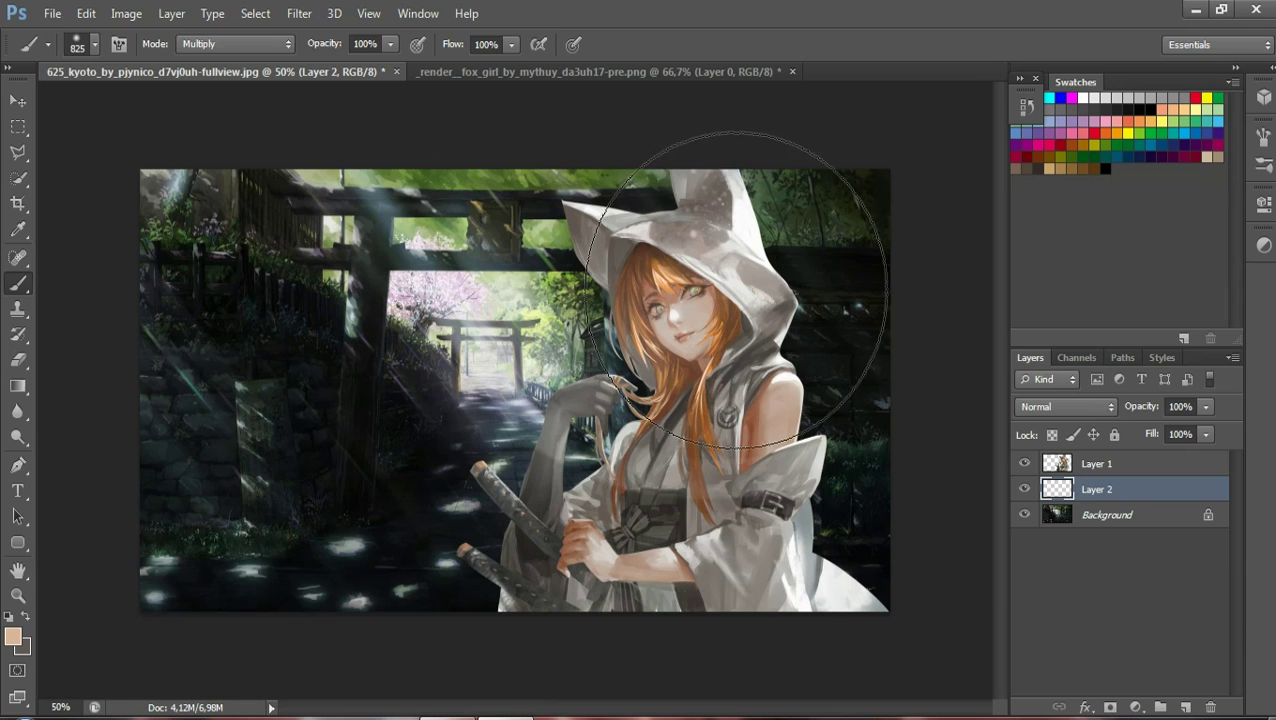
Dab peach glows at the upper right, torii, upper left, lower left, right and bottom
click(826, 242)
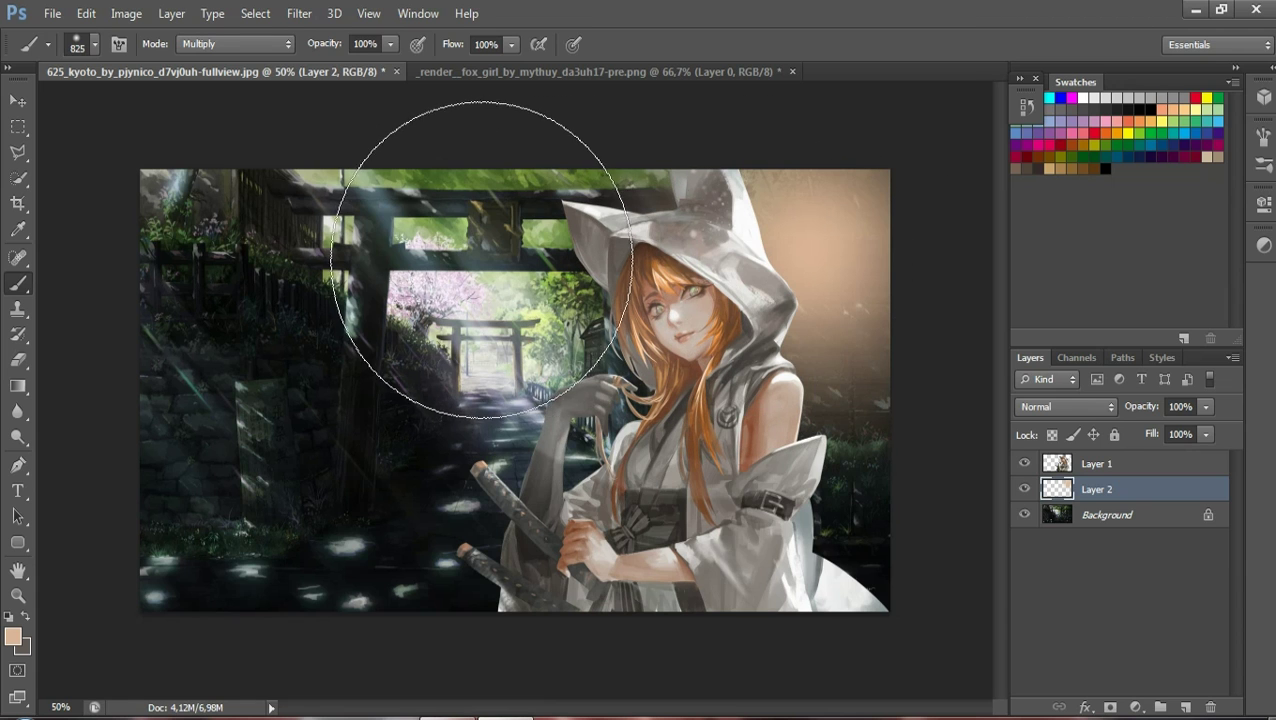
click(462, 205)
click(268, 218)
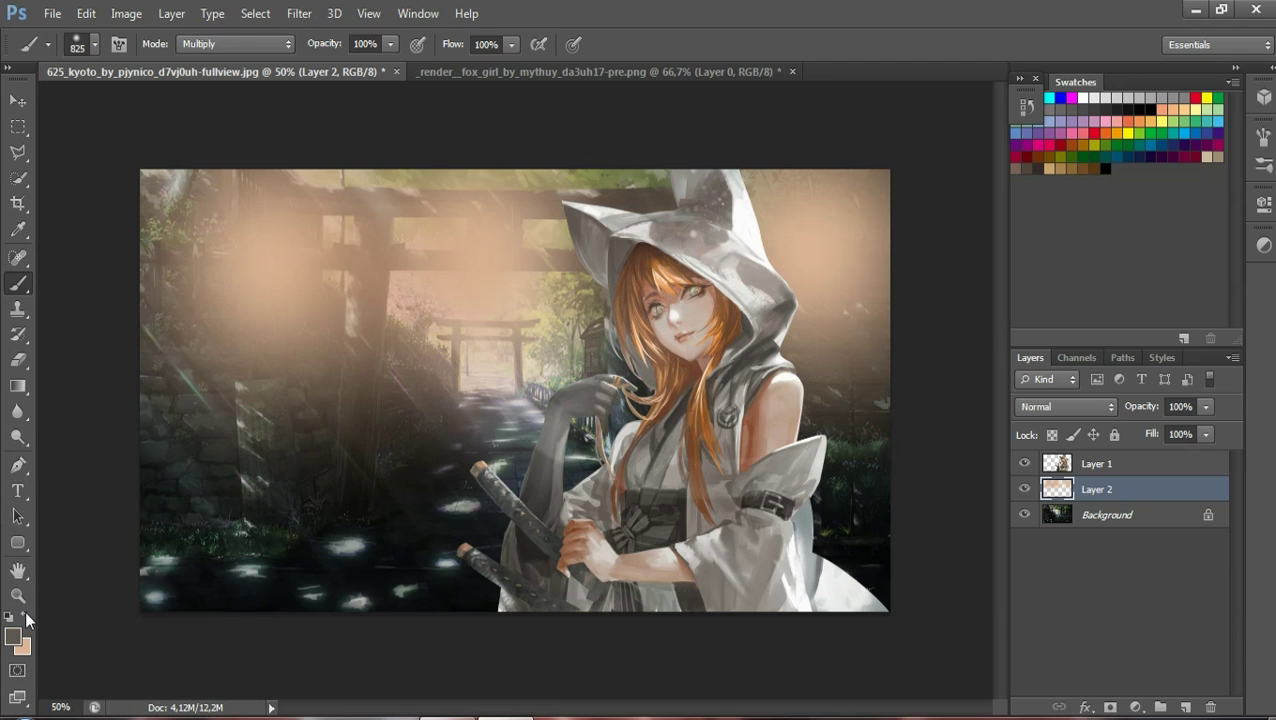
click(230, 540)
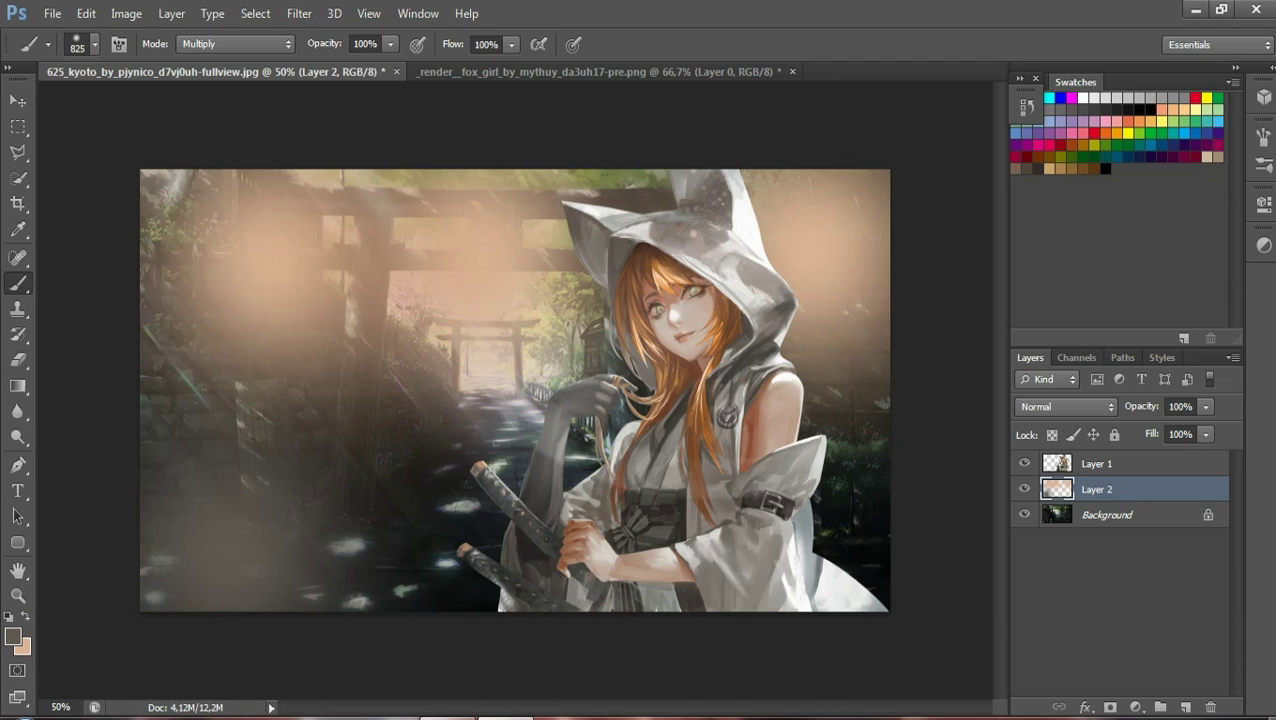
click(797, 548)
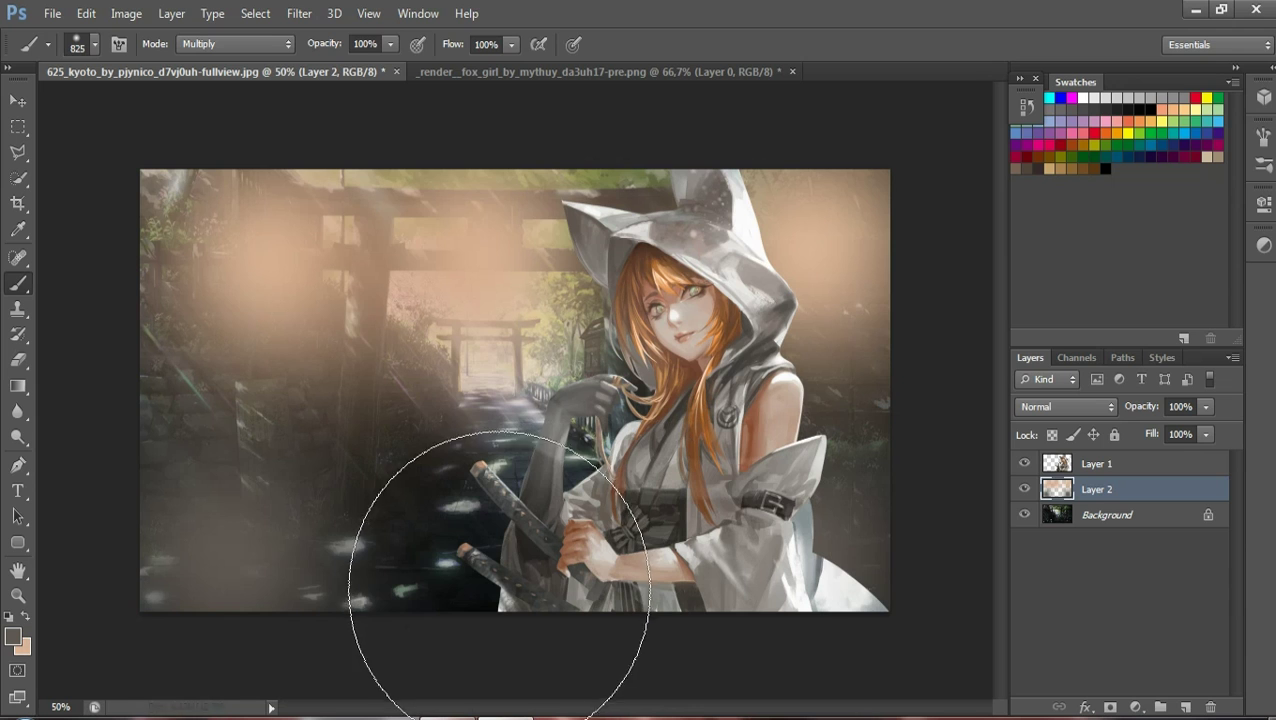
click(456, 610)
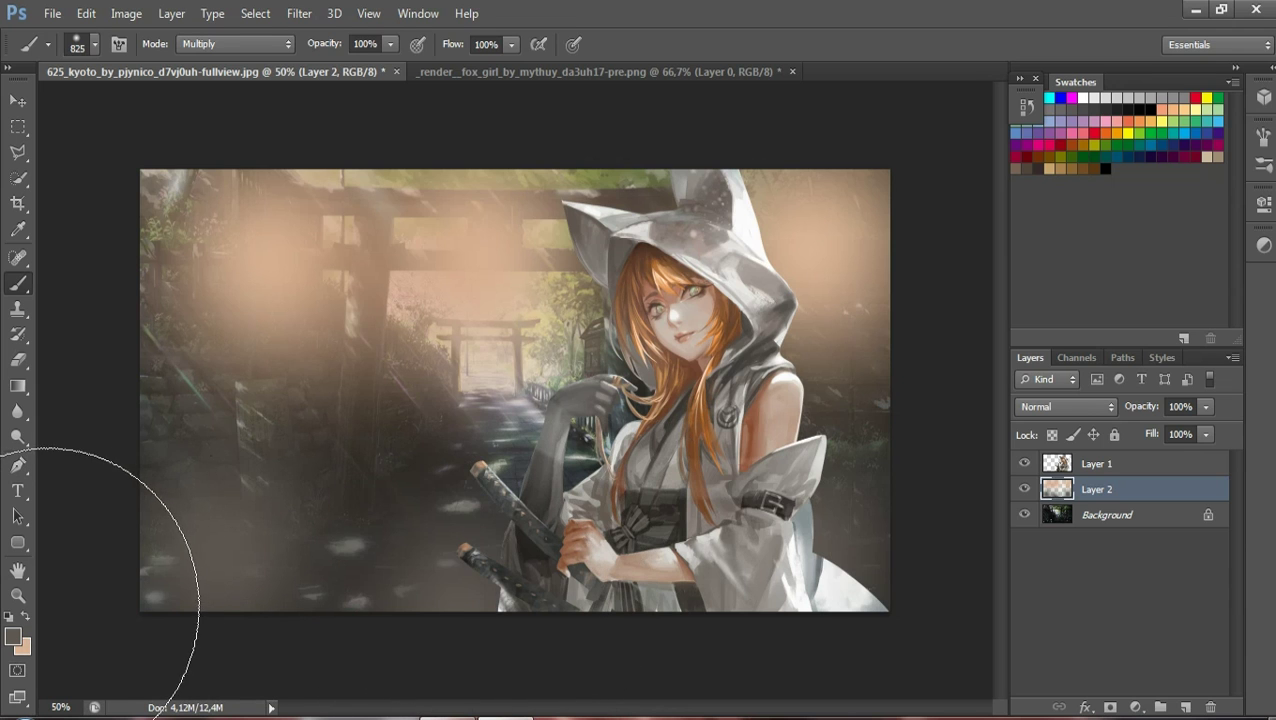
click(26, 616)
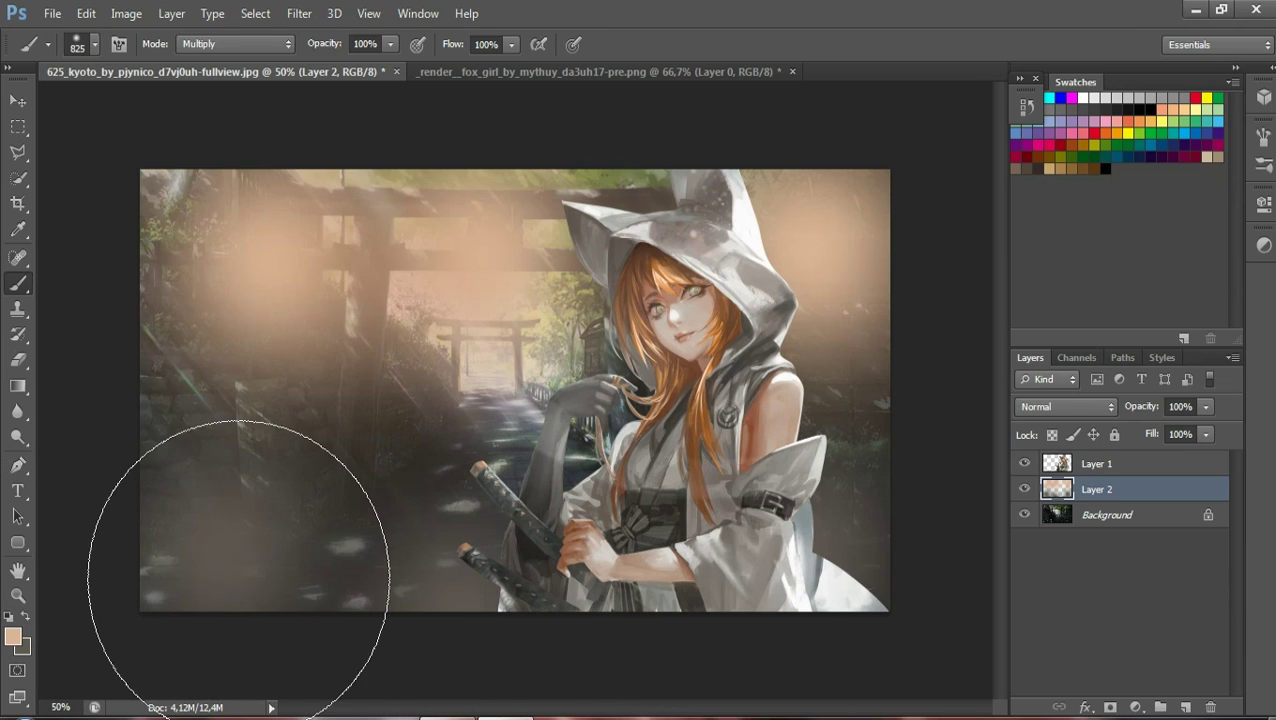
Add peach haze over the path and switch Layer 2 to Overlay, comparing visibility
click(490, 410)
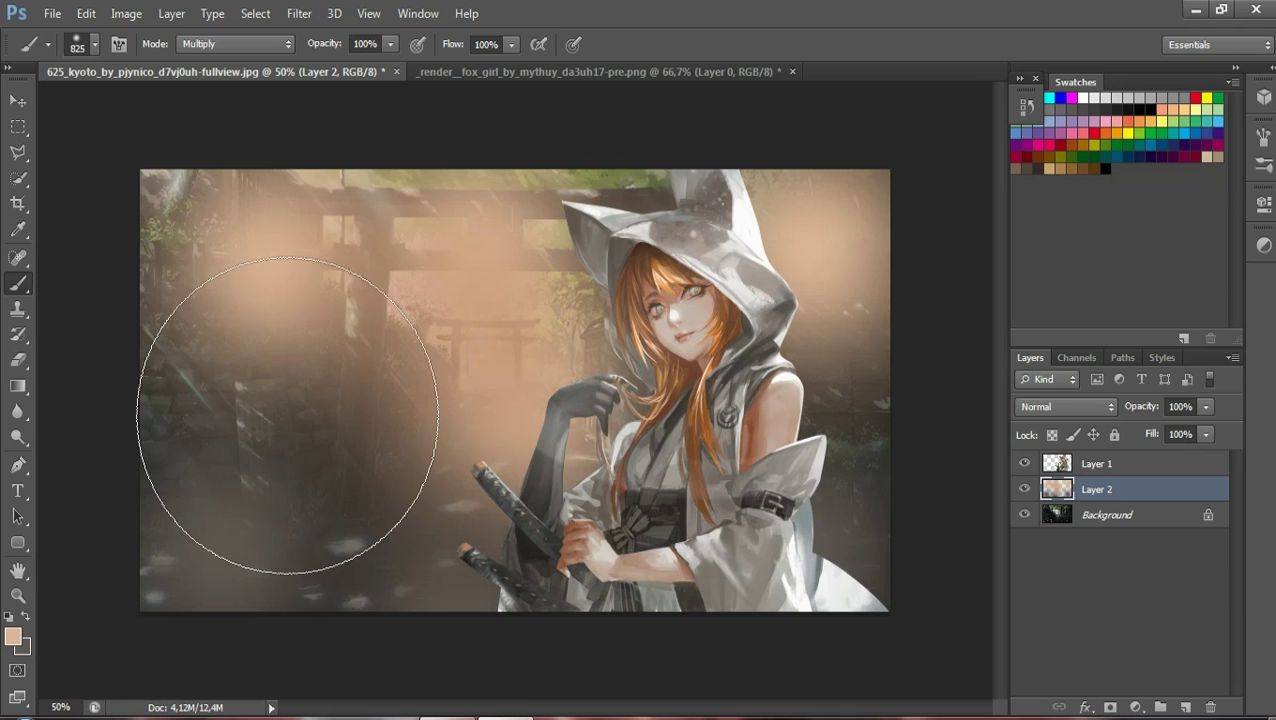
click(1060, 408)
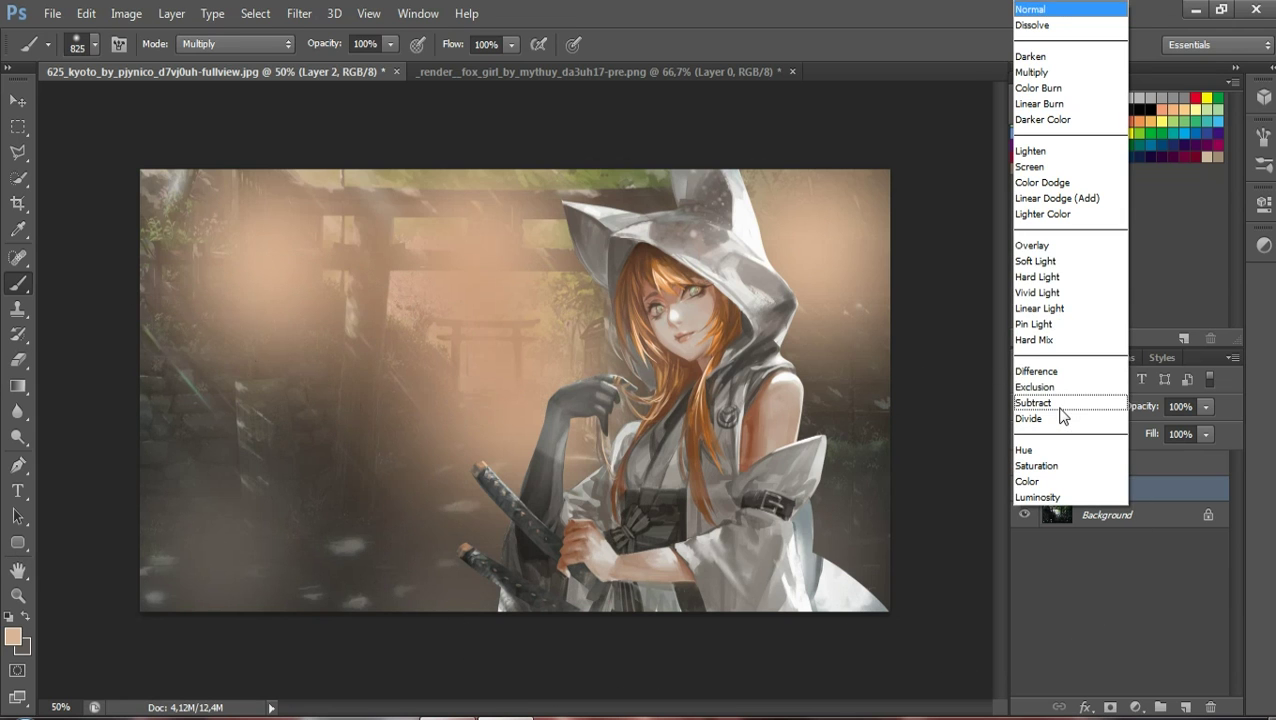
click(1041, 246)
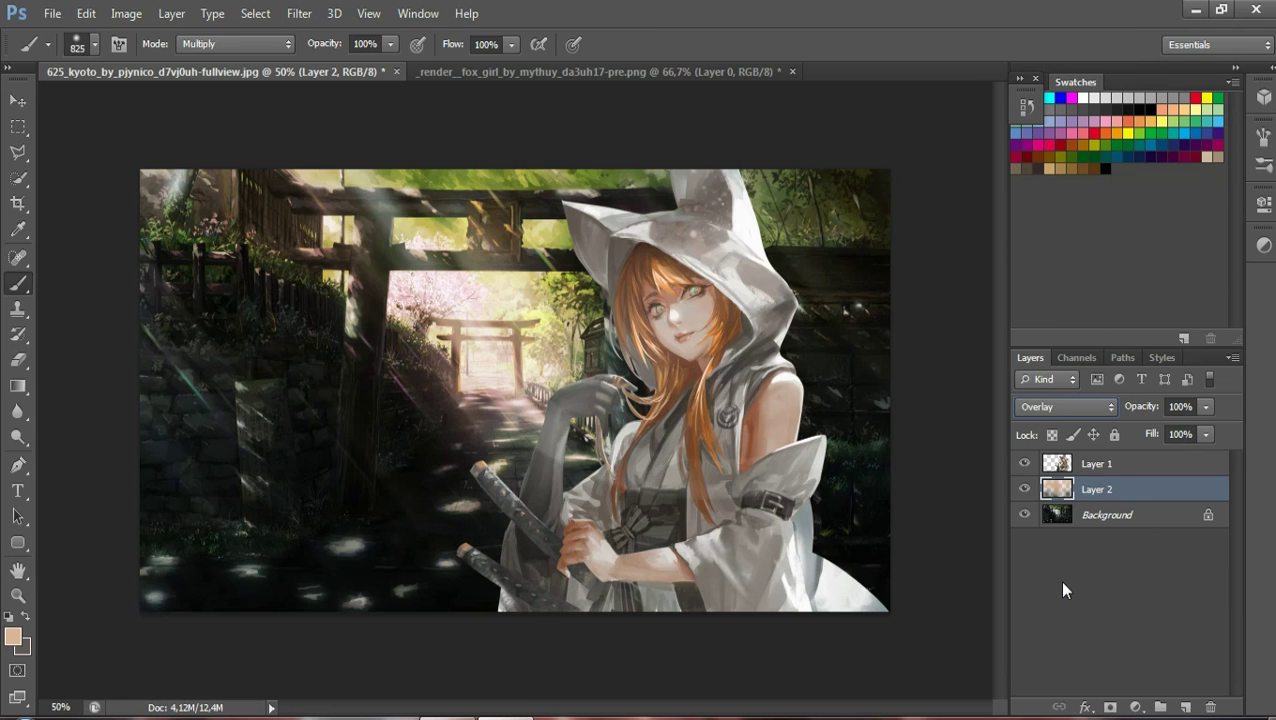
click(1024, 488)
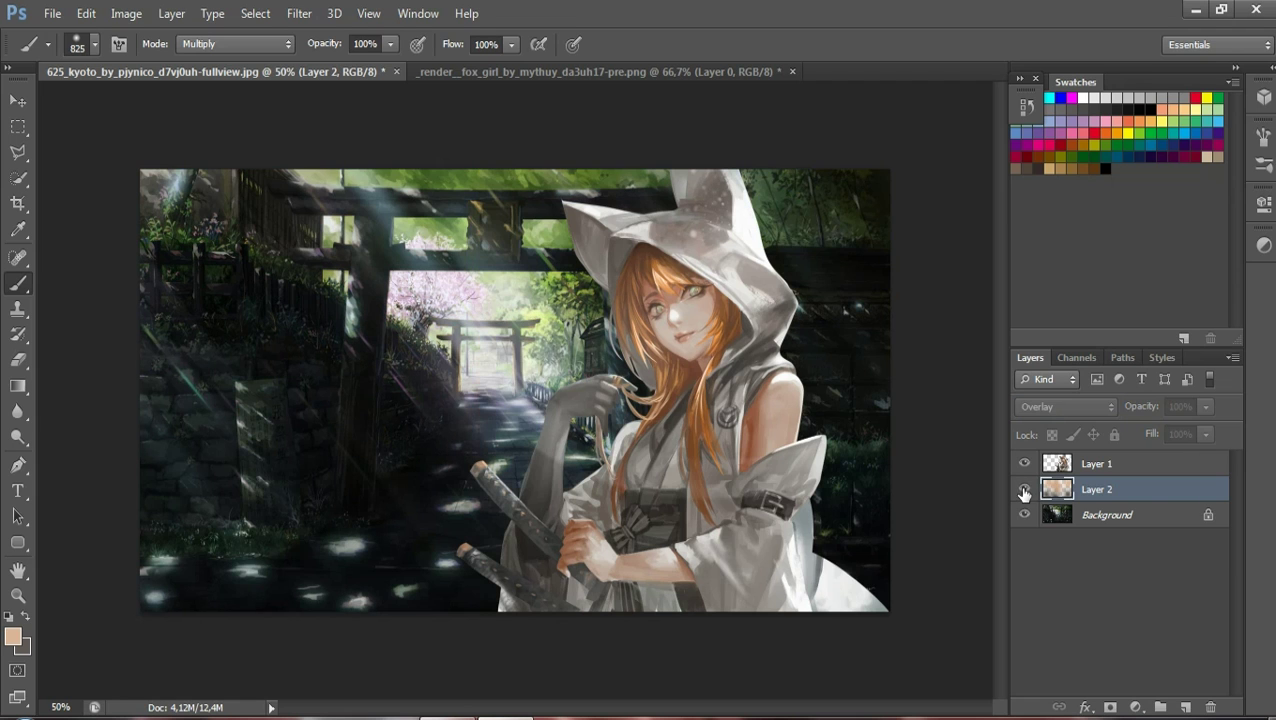
click(1024, 488)
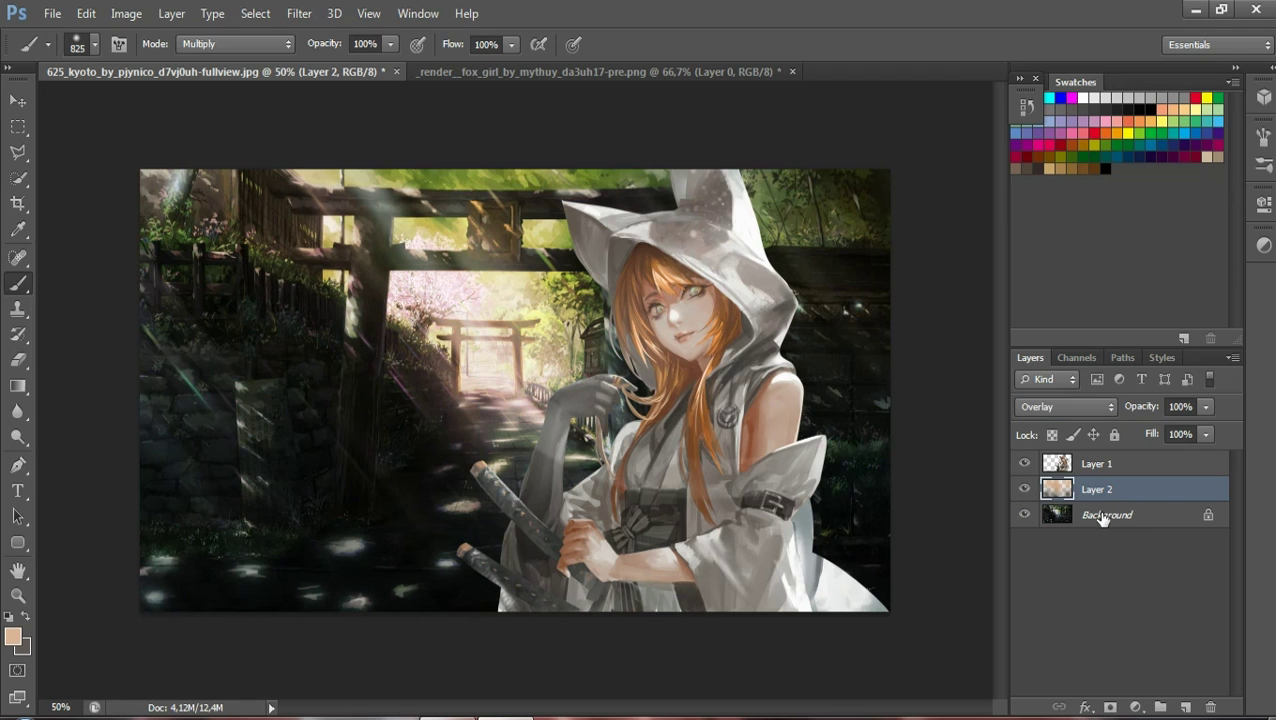
click(1097, 464)
Add Layer 3 clipped to the girl's Layer 1 and tint her hood and face peach
click(1183, 707)
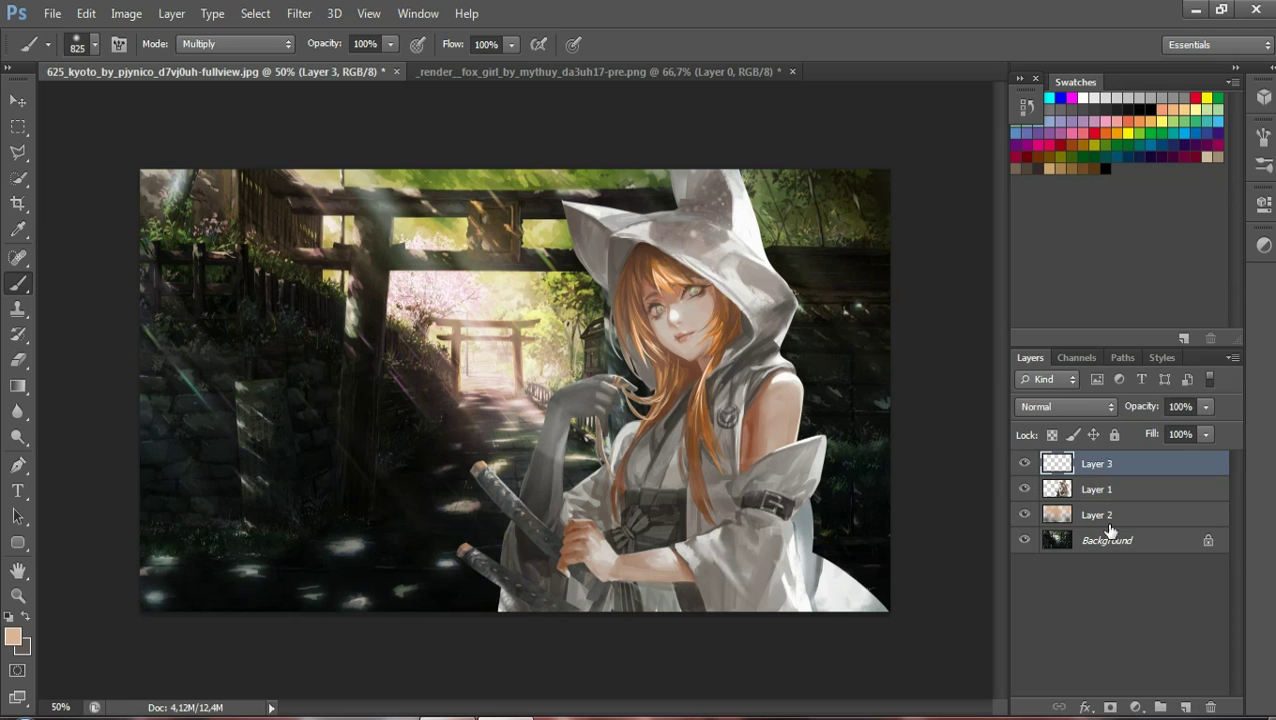
right_click(1089, 463)
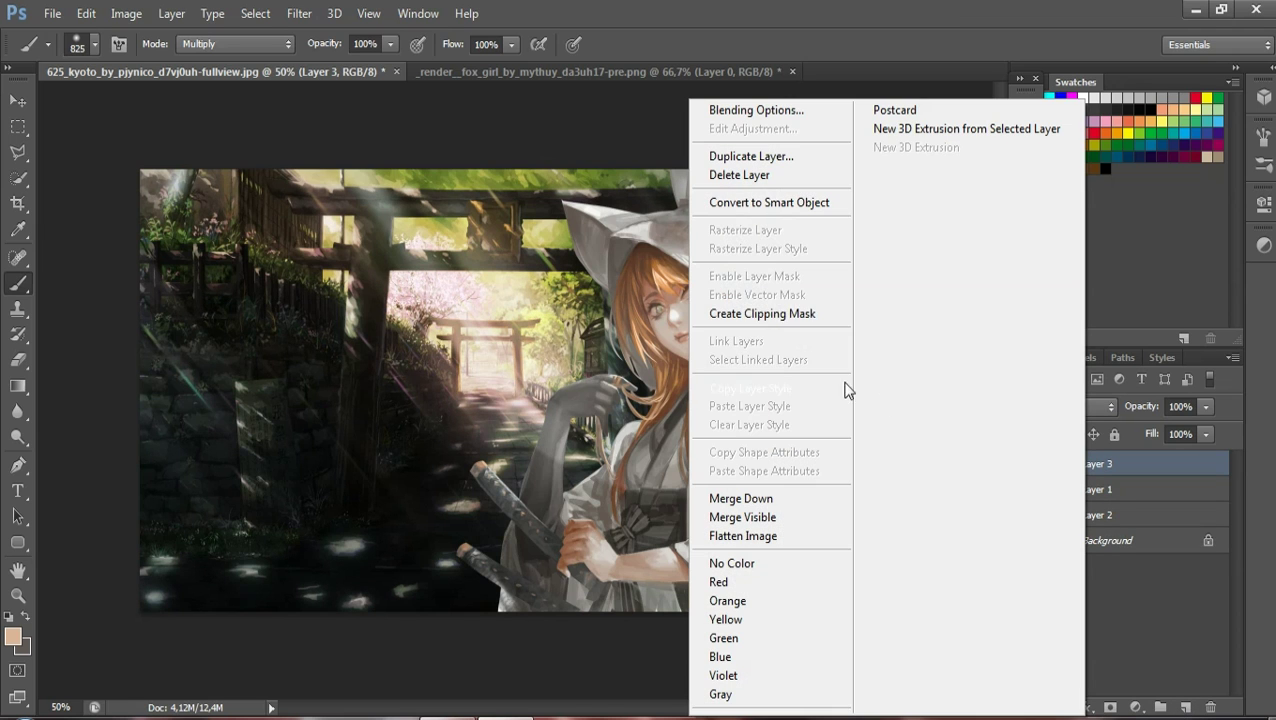
click(762, 313)
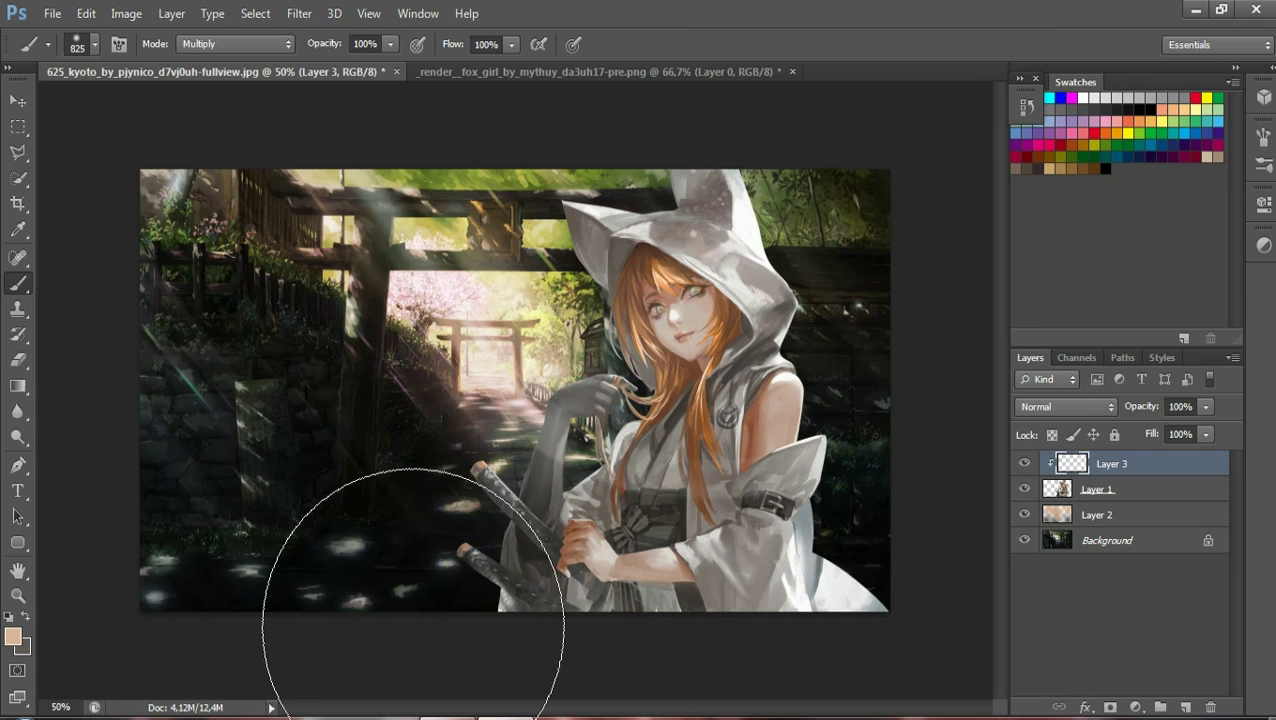
click(560, 258)
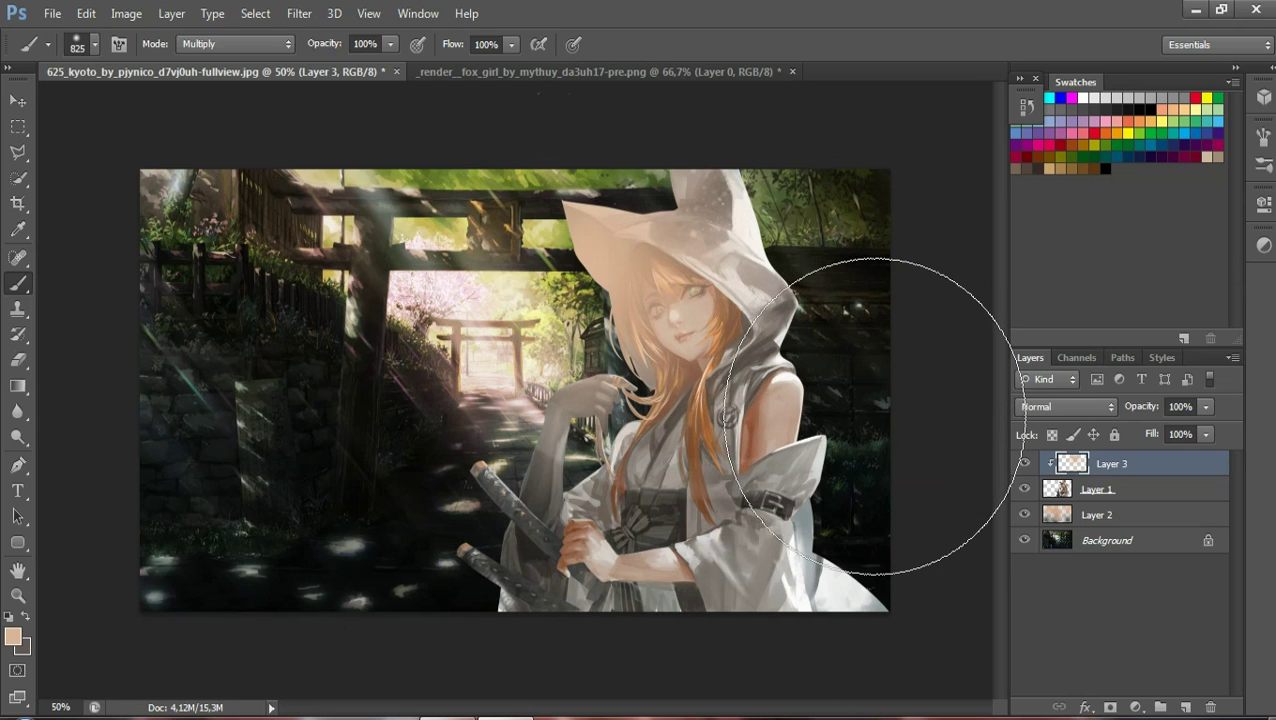
click(25, 615)
key(ctrl+z)
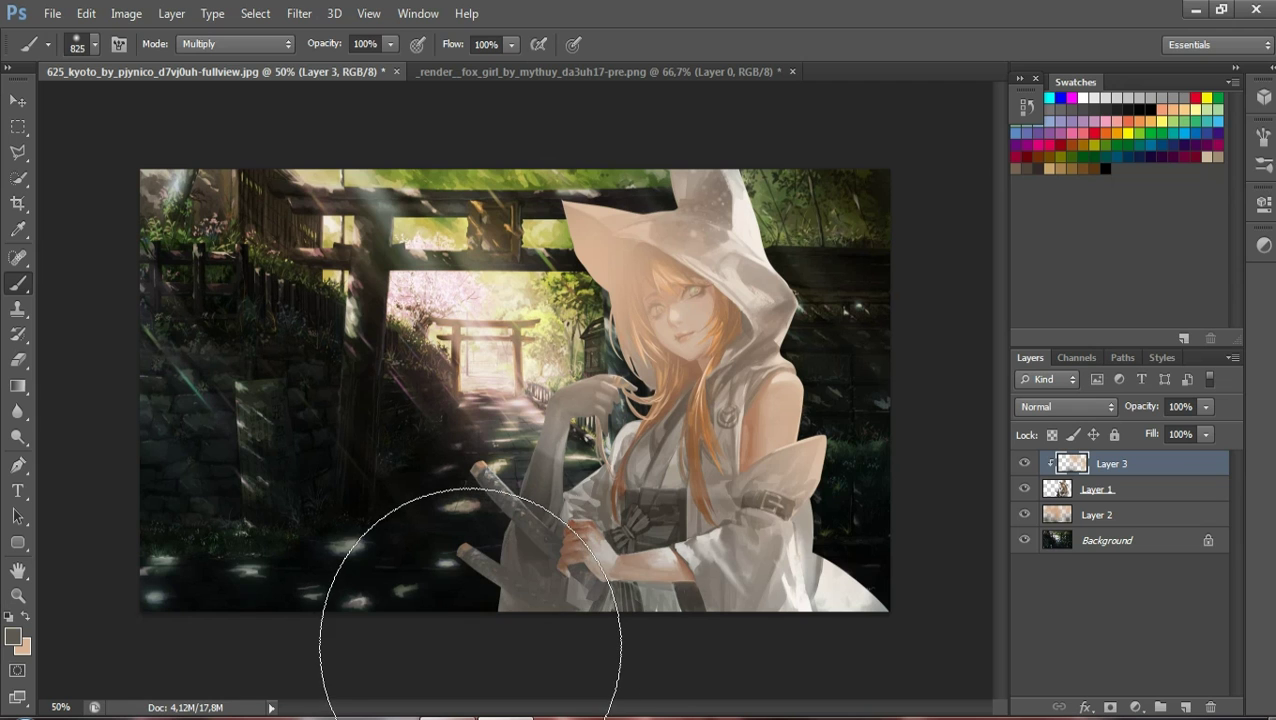
key(ctrl+z)
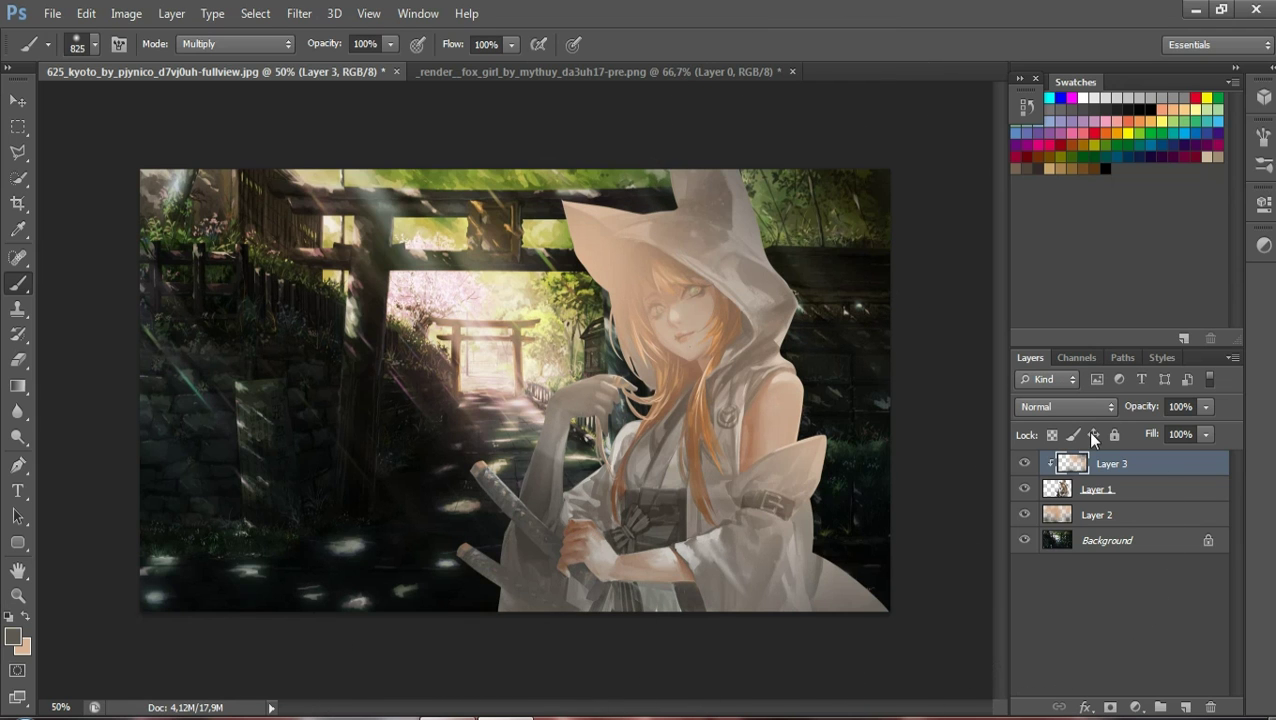
Set Layer 3 to Overlay at 69% opacity and 88% fill
click(1064, 406)
click(1045, 245)
click(1026, 463)
click(1025, 463)
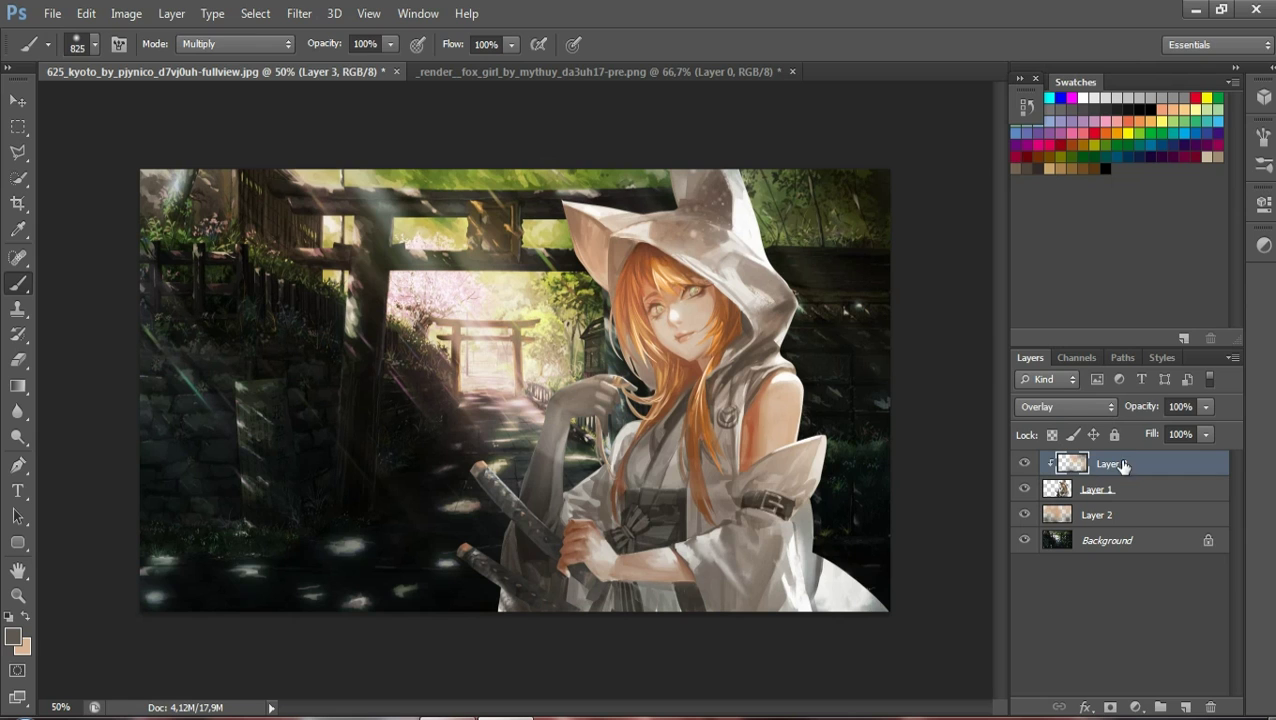
drag(1150, 407, 1147, 440)
key(Return)
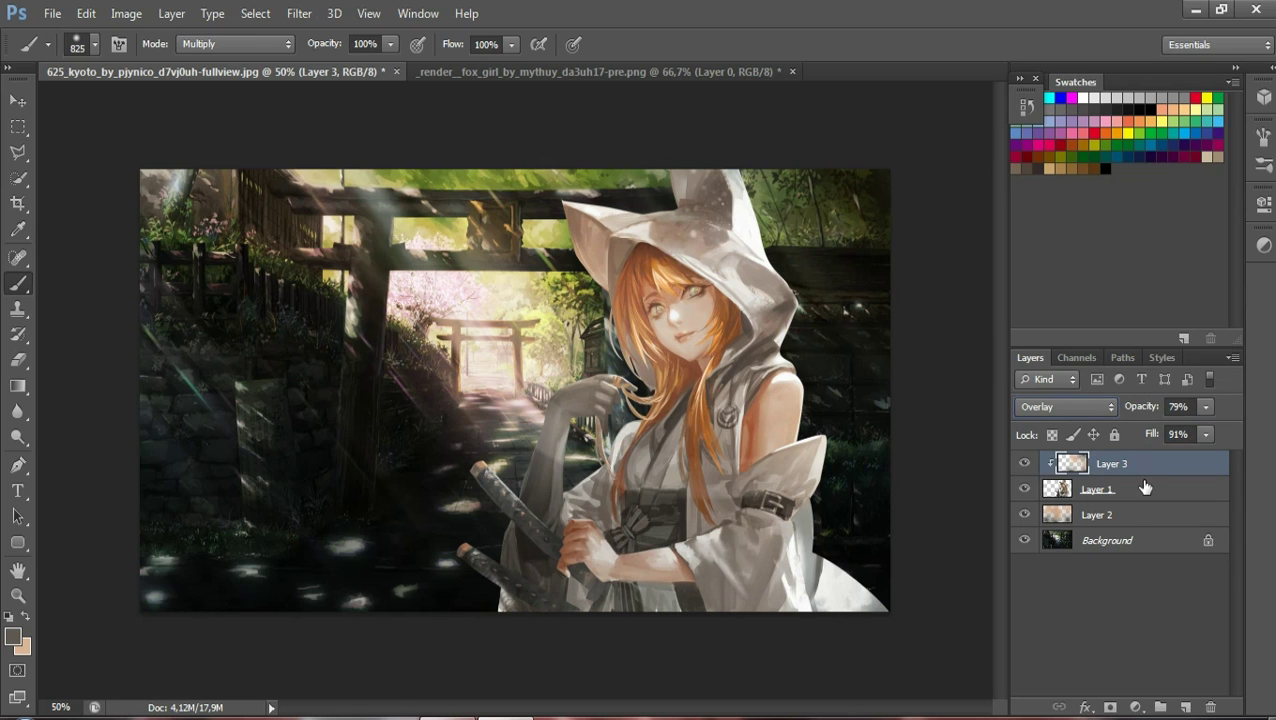
drag(1152, 434, 1151, 413)
click(1097, 518)
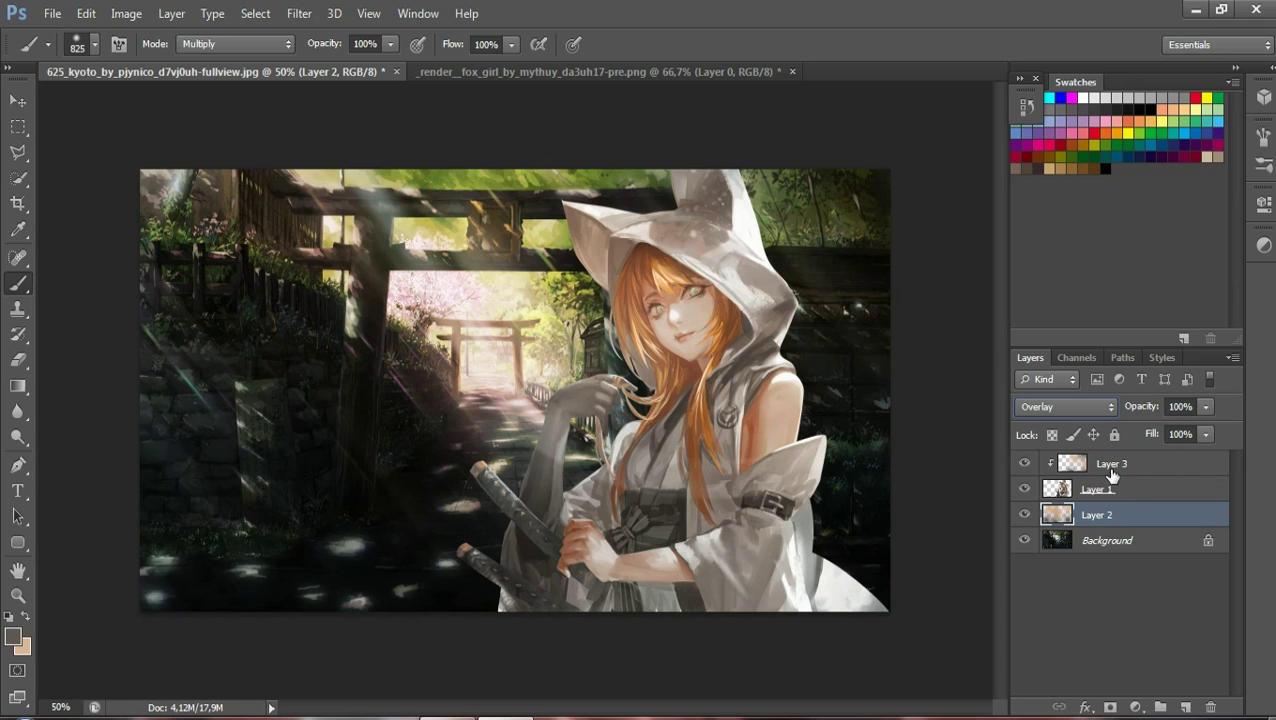
click(1113, 470)
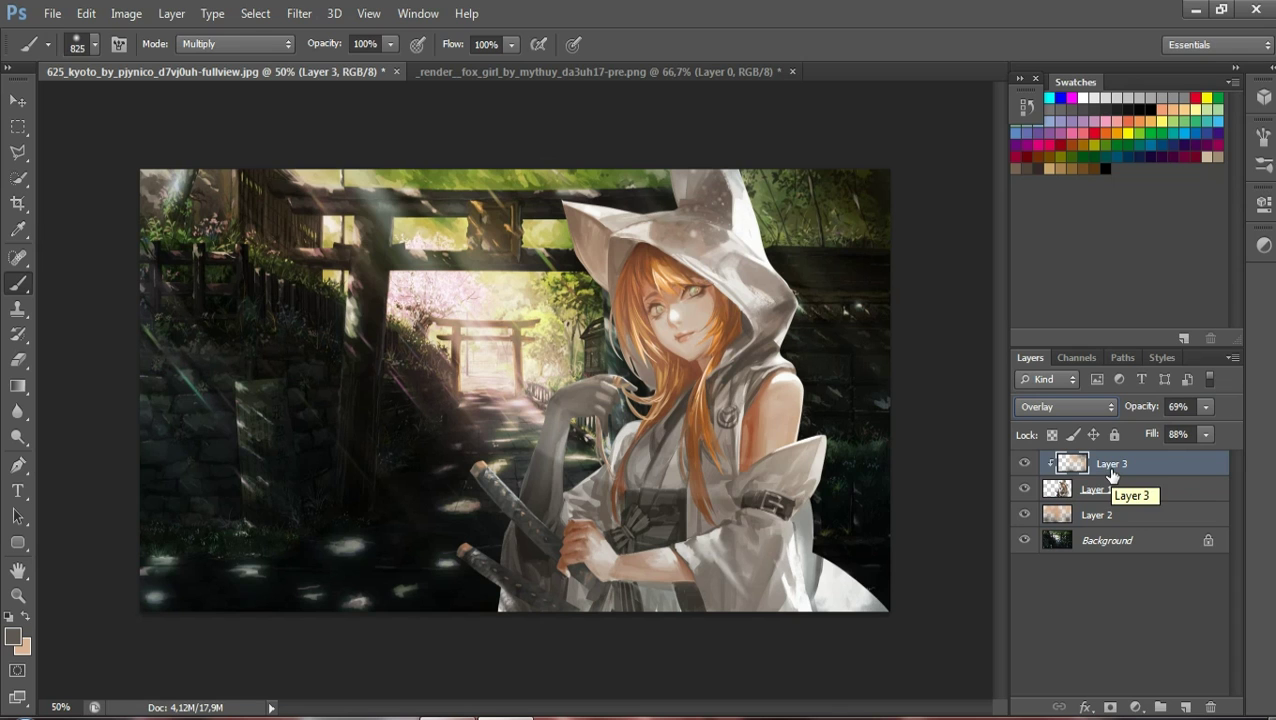
click(1160, 708)
Add a black Color Fill layer at 50% opacity and 50% fill
click(1165, 270)
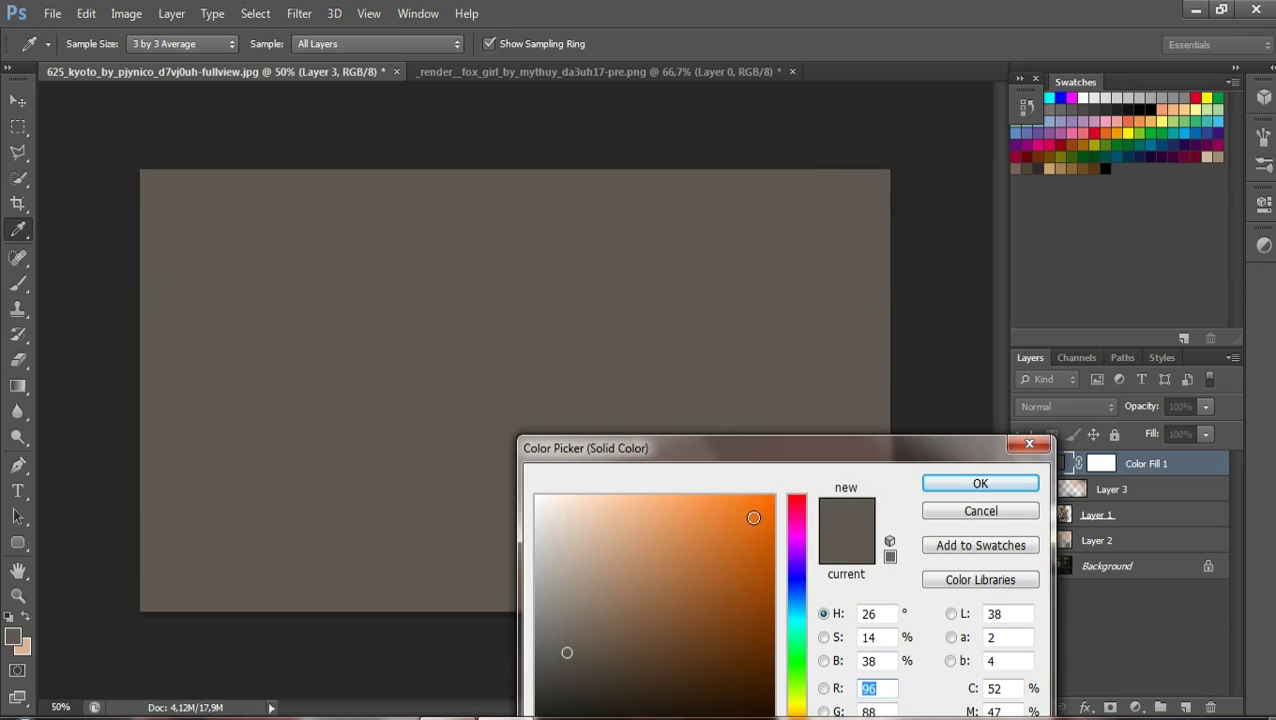
drag(567, 652, 540, 716)
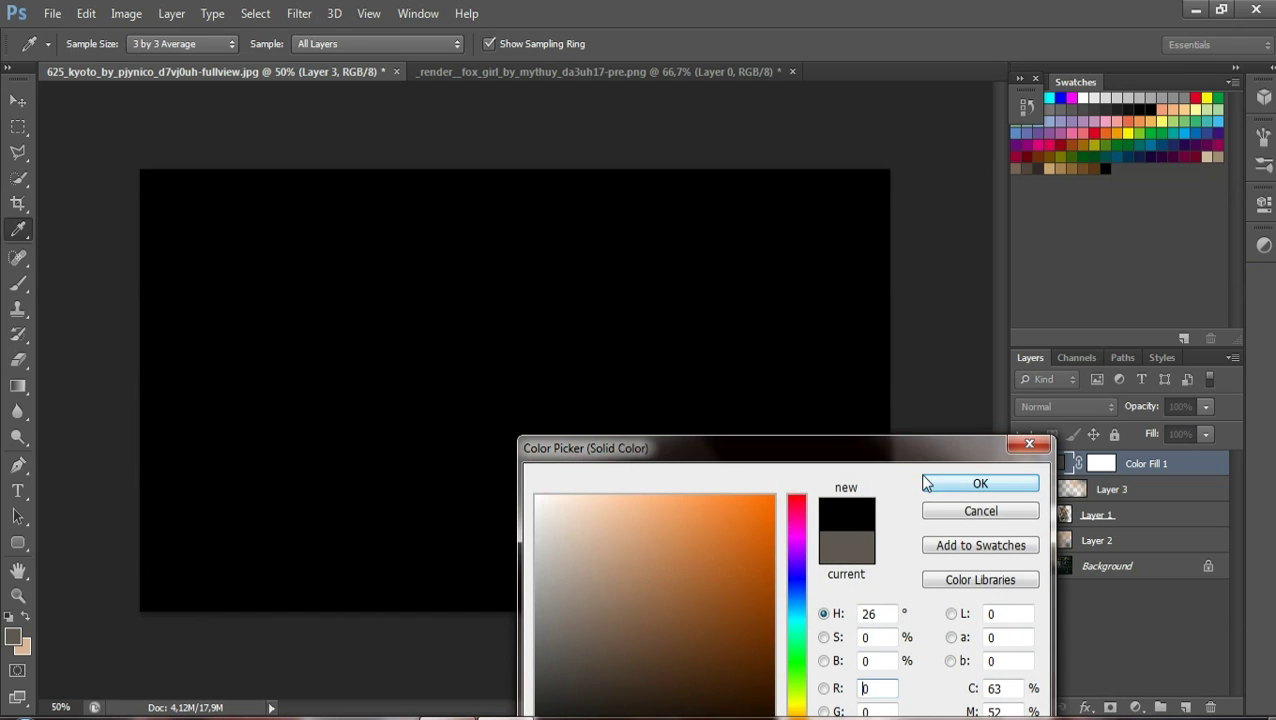
click(940, 486)
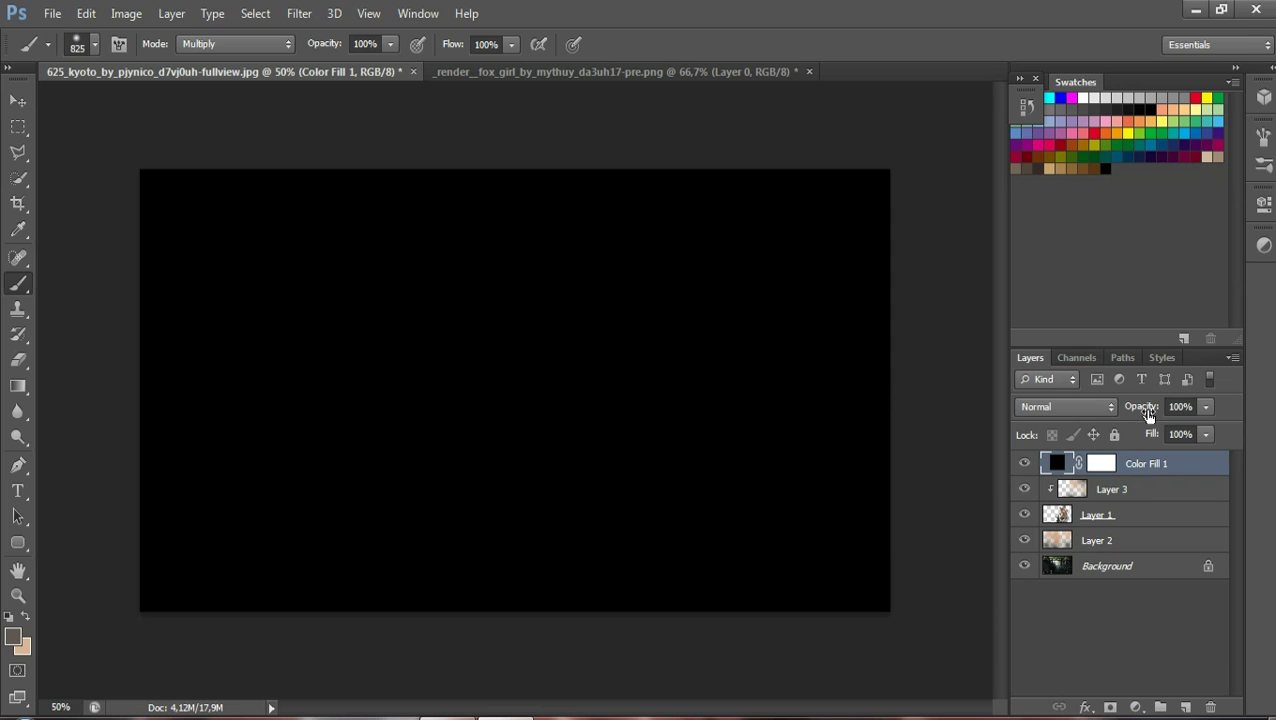
click(1172, 406)
text(5)
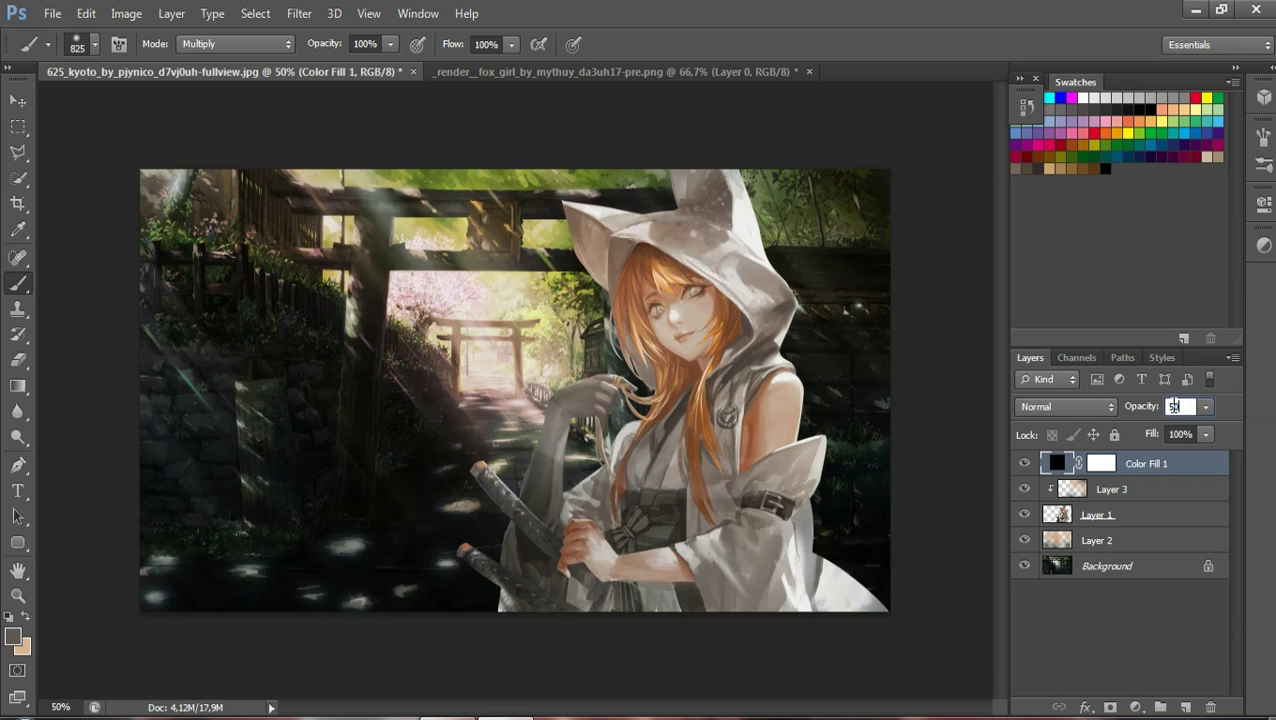
text(0)
key(Return)
text(5)
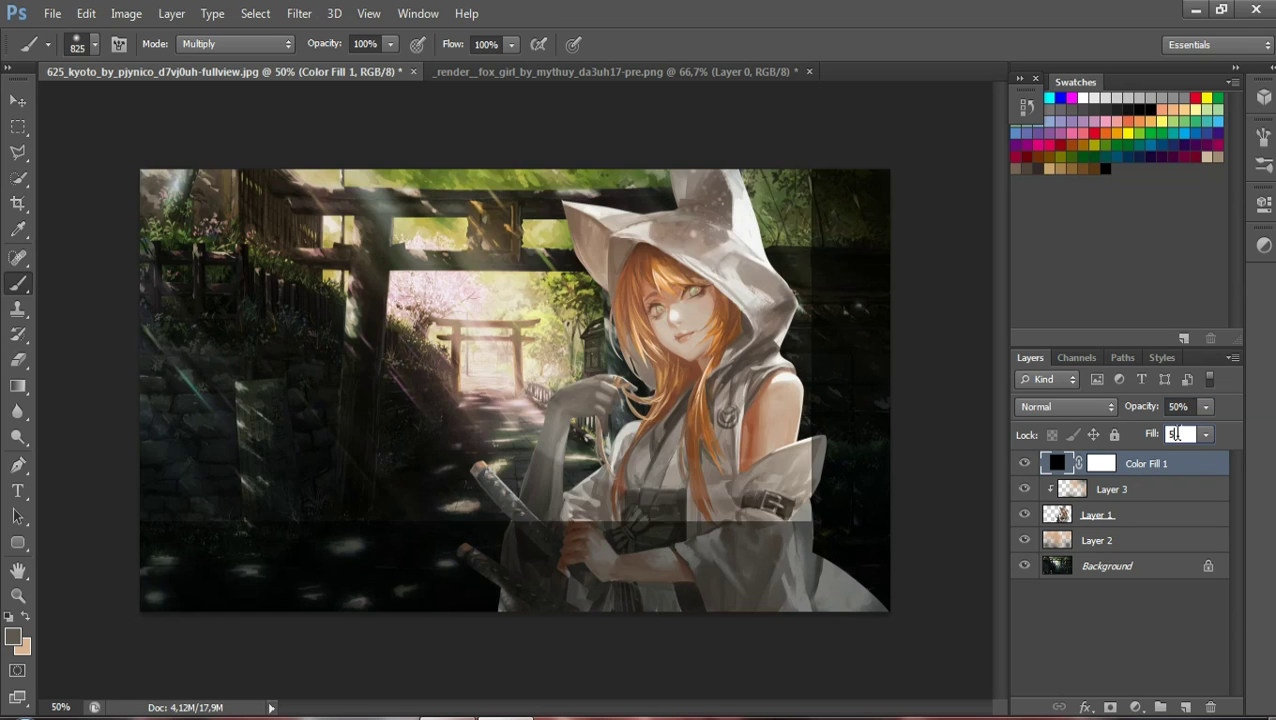
text(0)
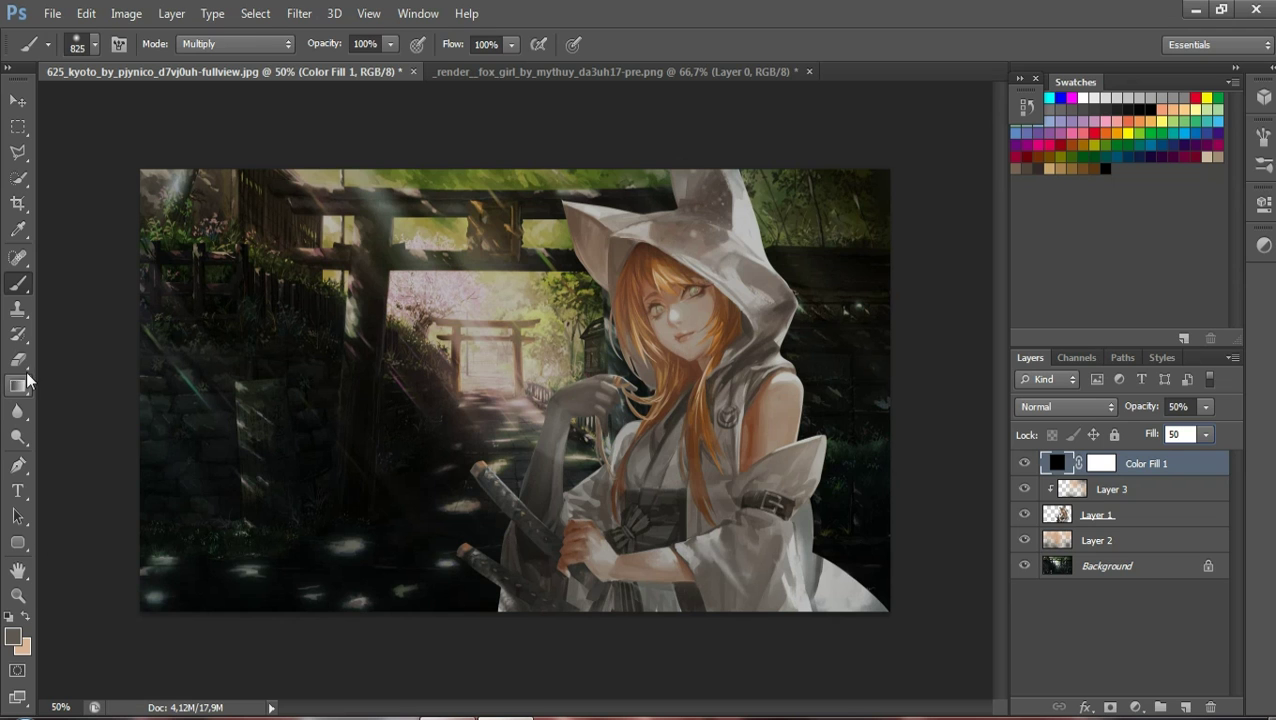
click(17, 359)
Rasterize Color Fill 1, then erase it from the face, hood, shoulder, hand, sword and small torii with a soft 156 px eraser
click(657, 320)
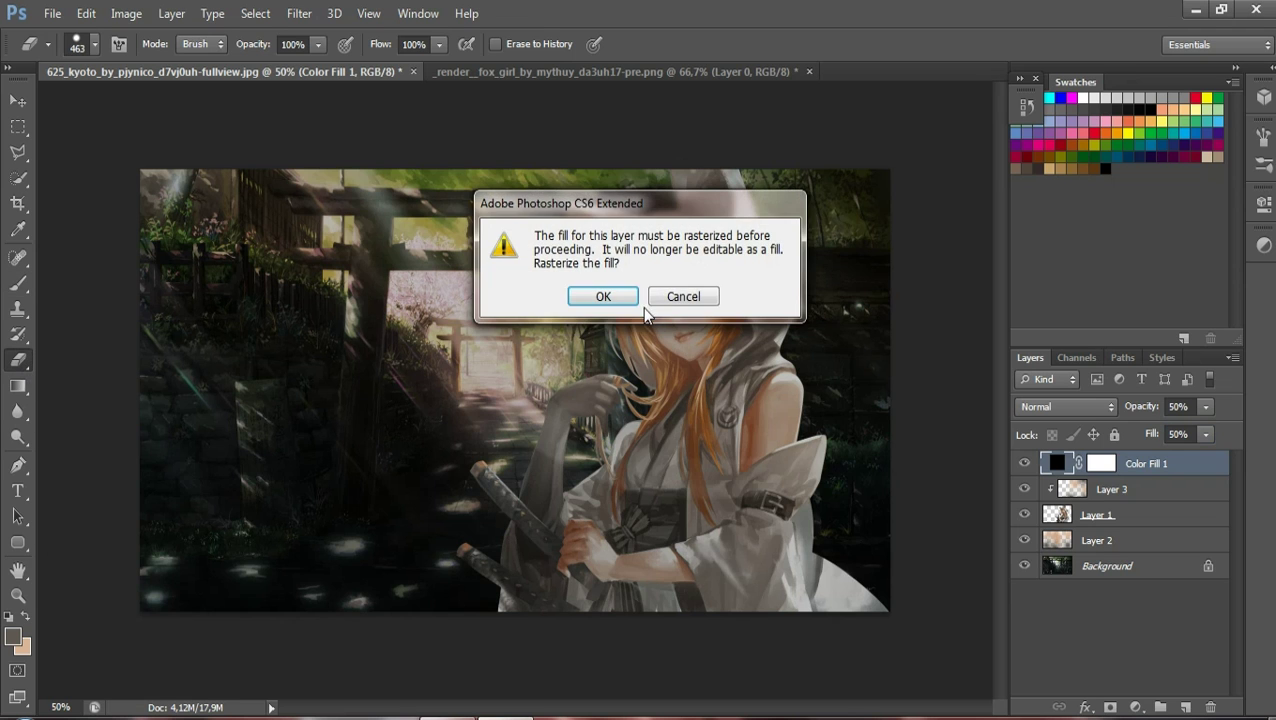
click(598, 296)
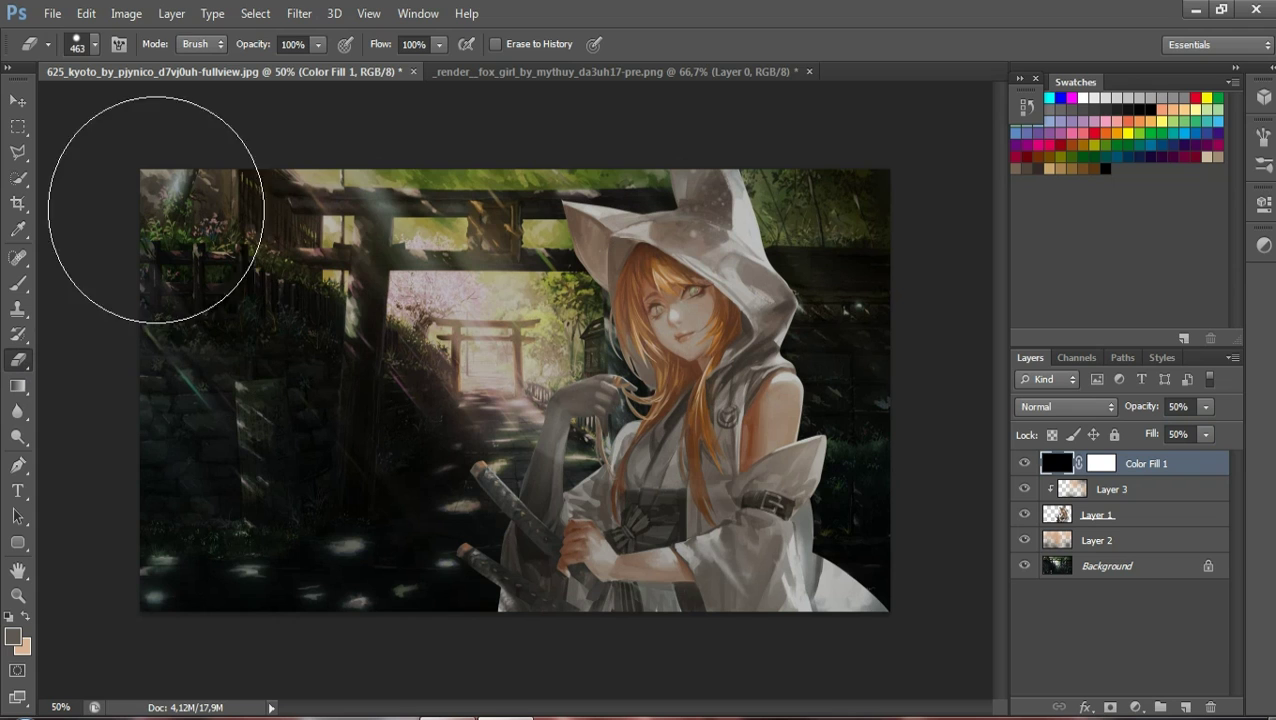
click(96, 45)
drag(151, 108, 148, 108)
click(58, 220)
key(Return)
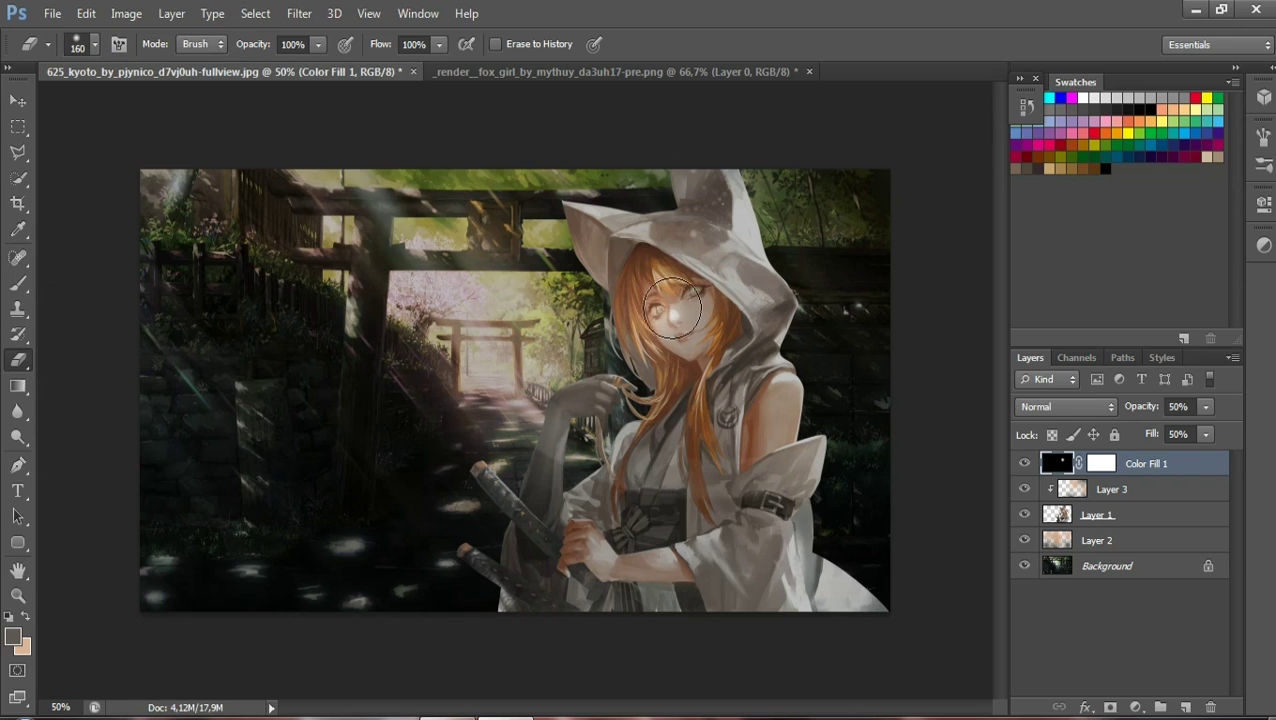
mouse_move(692, 303)
mouse_down()
mouse_move(572, 405)
mouse_move(663, 563)
mouse_up()
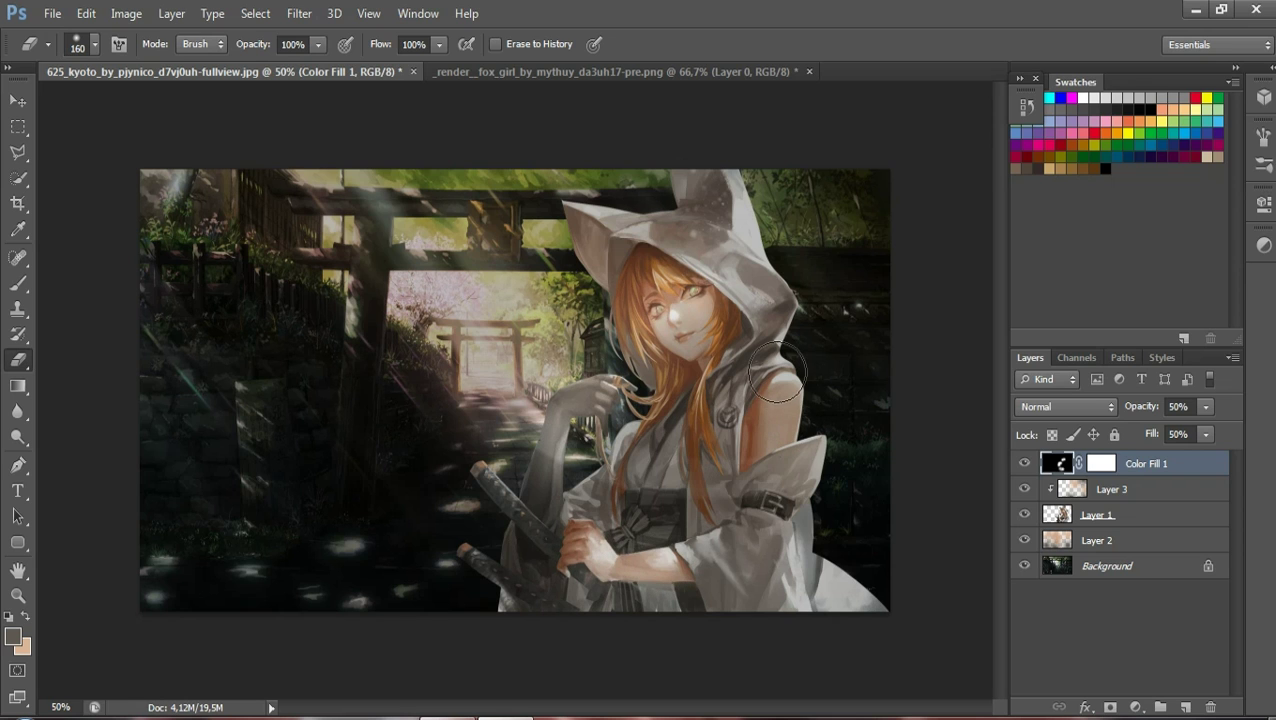
drag(692, 171, 759, 256)
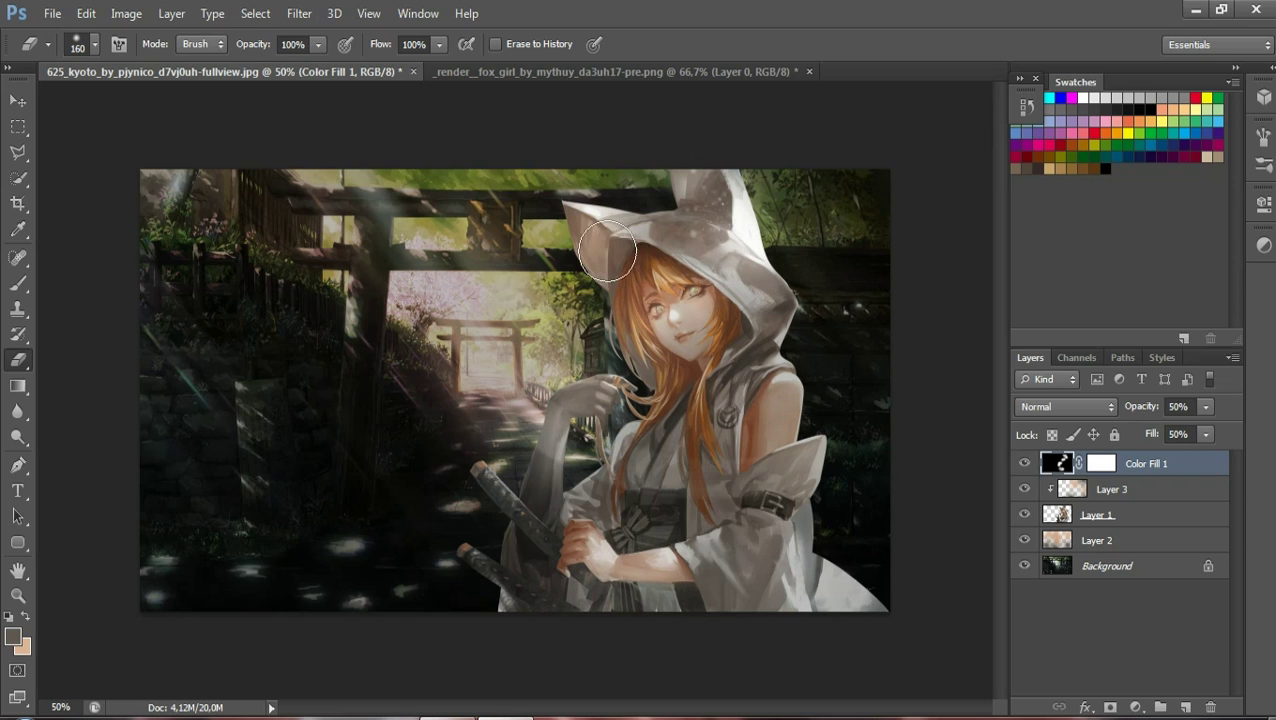
drag(673, 316, 653, 398)
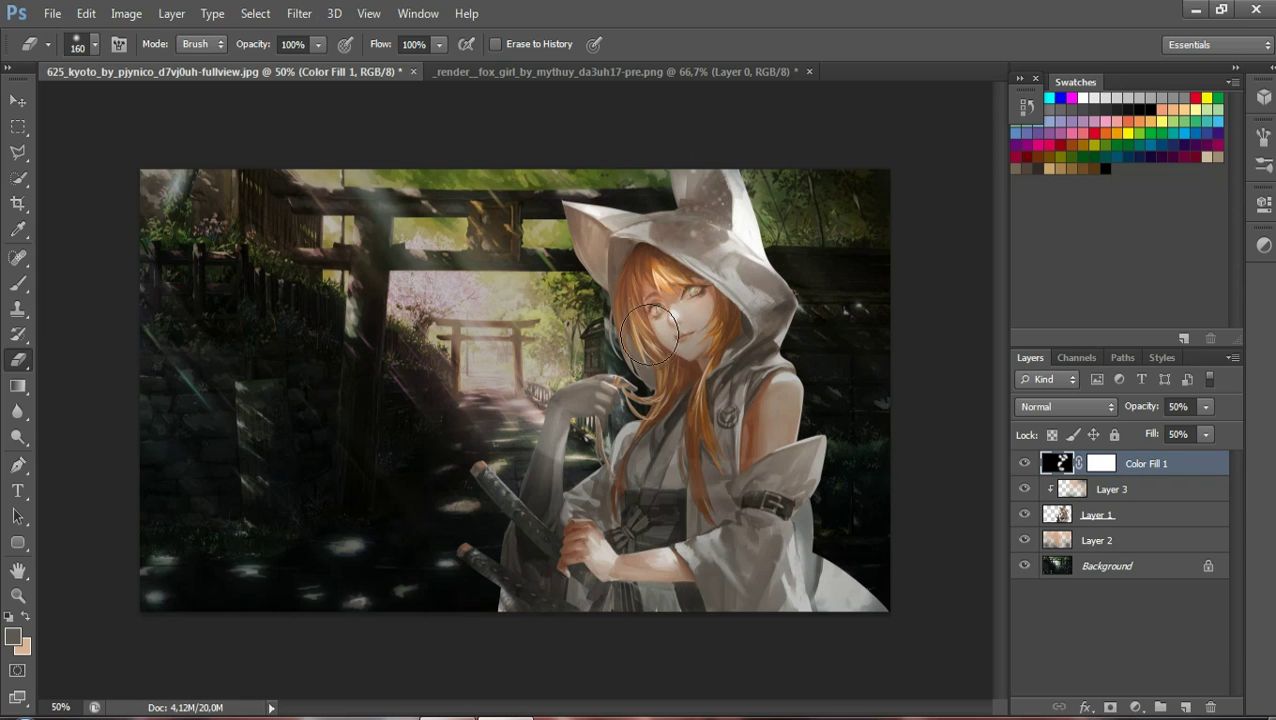
drag(781, 414, 779, 420)
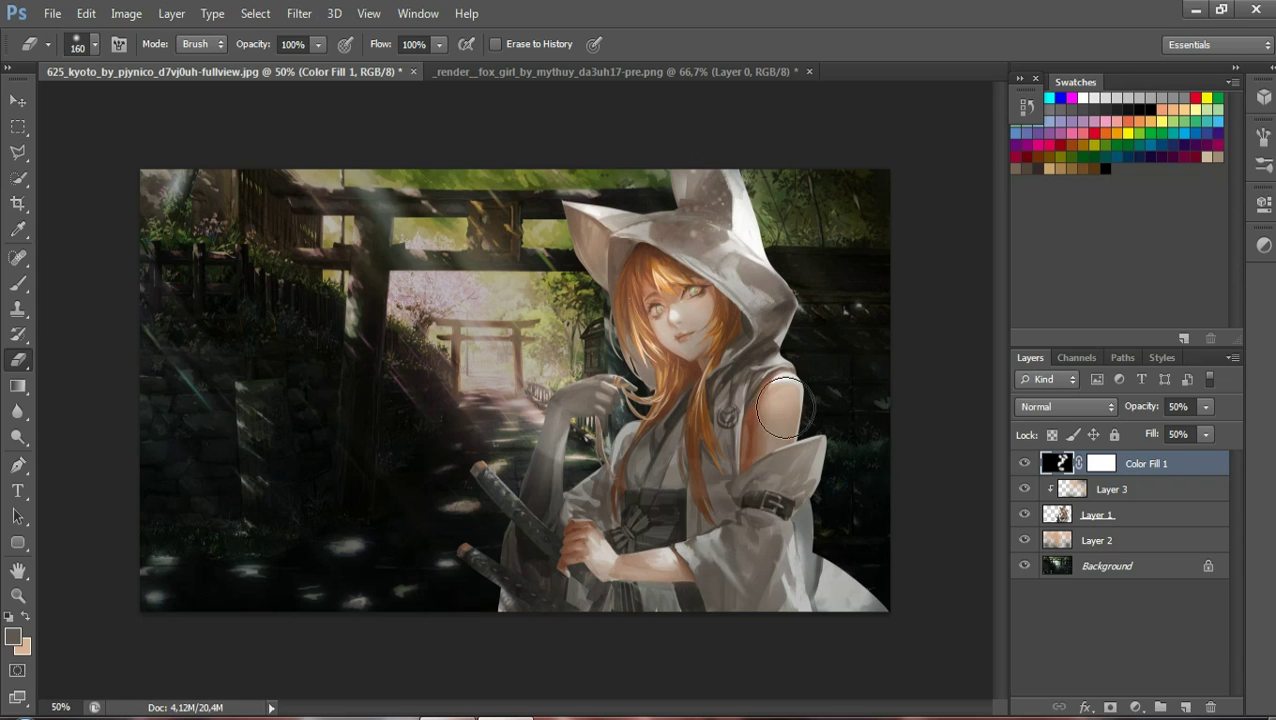
drag(484, 488, 496, 564)
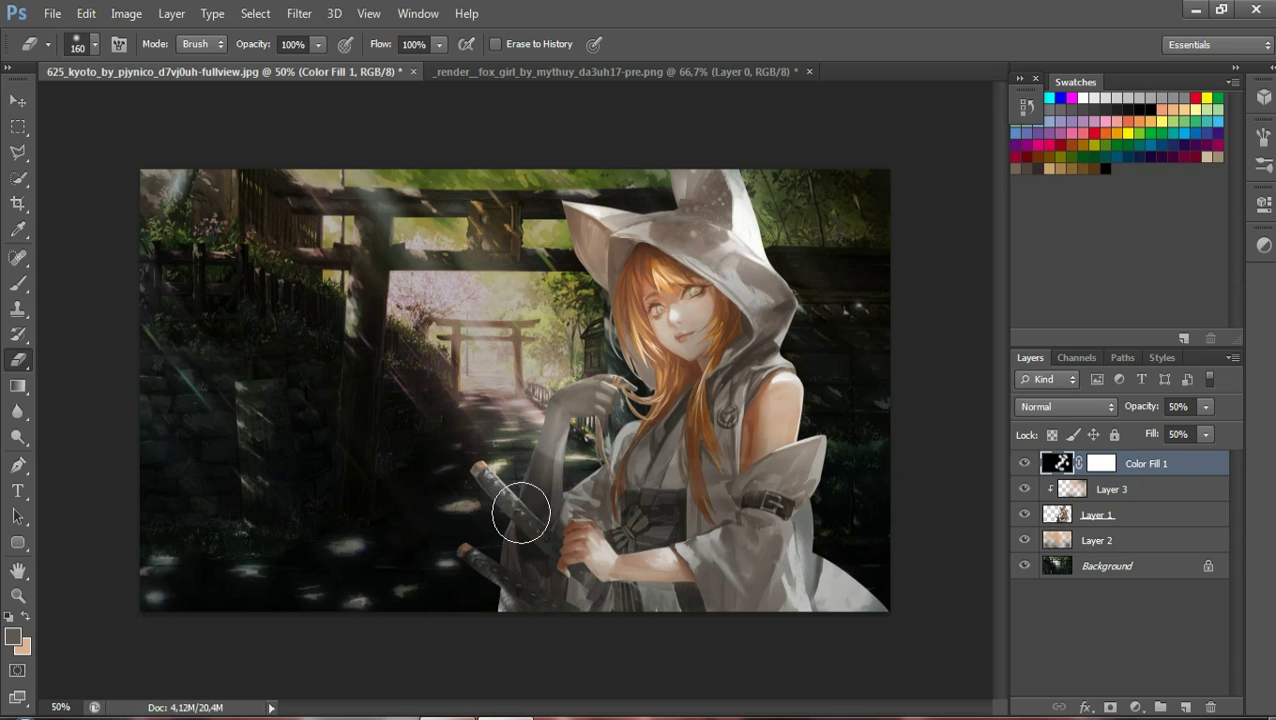
drag(497, 330, 313, 169)
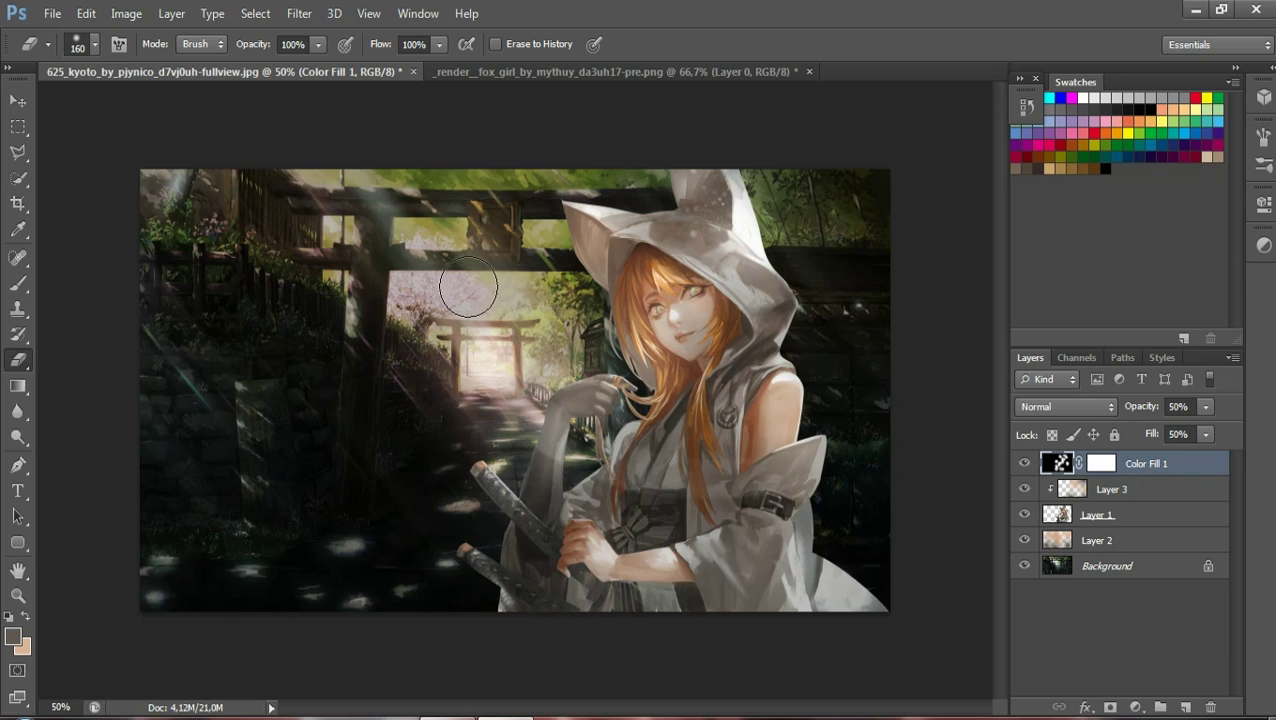
Erase the fill over the trees, gate, sleeve and sword at 401 px, then add empty Layer 4
click(86, 44)
click(166, 108)
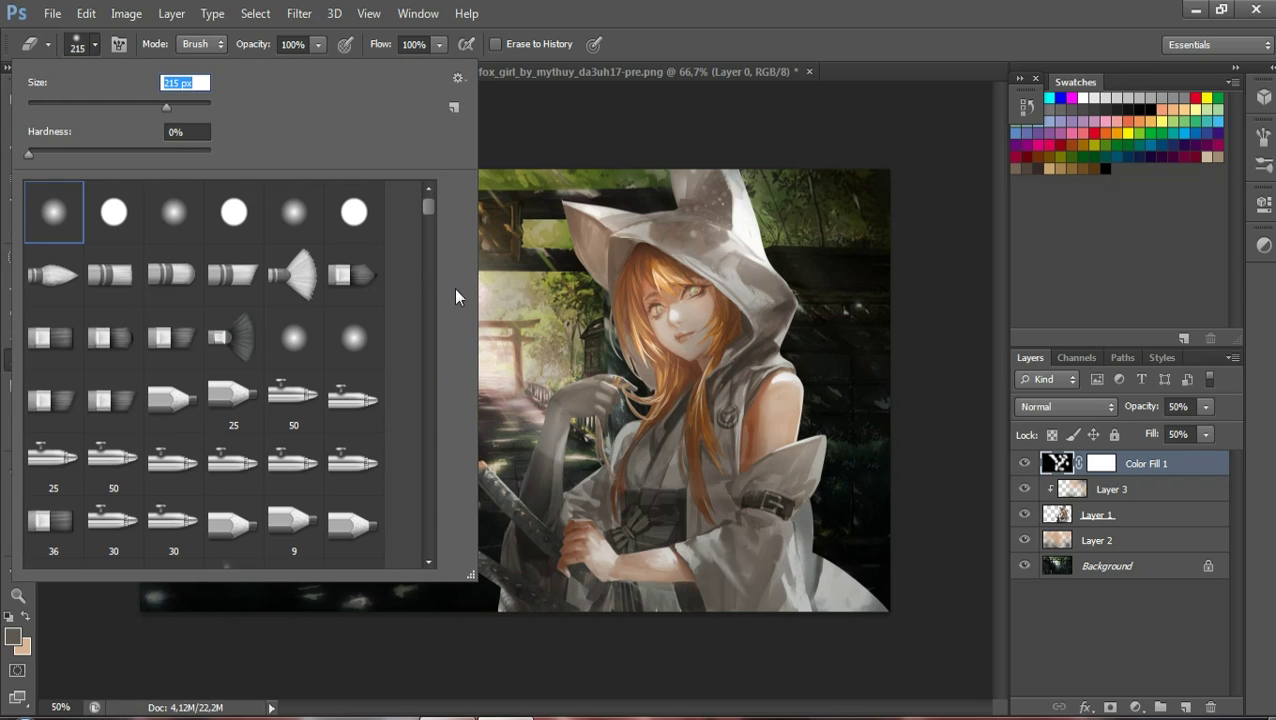
click(183, 106)
key(Return)
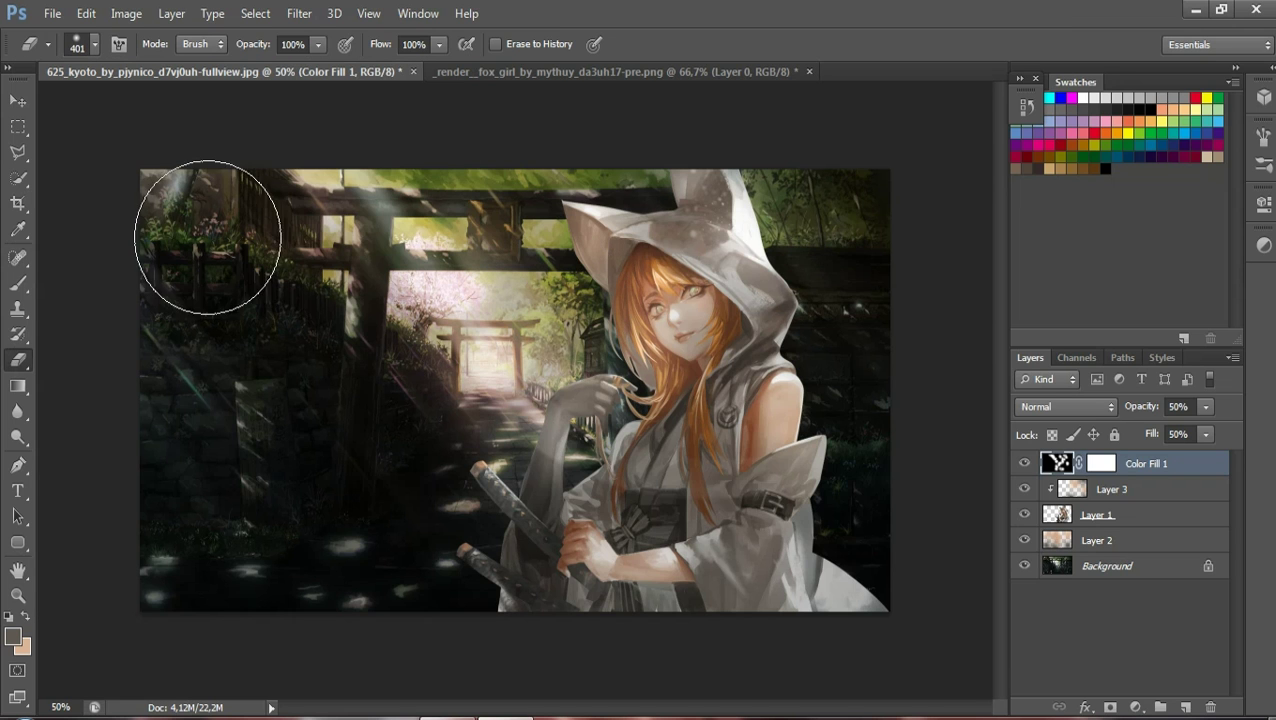
mouse_move(360, 293)
mouse_down()
mouse_move(553, 226)
mouse_move(669, 137)
mouse_move(775, 177)
mouse_move(854, 456)
mouse_move(812, 385)
mouse_up()
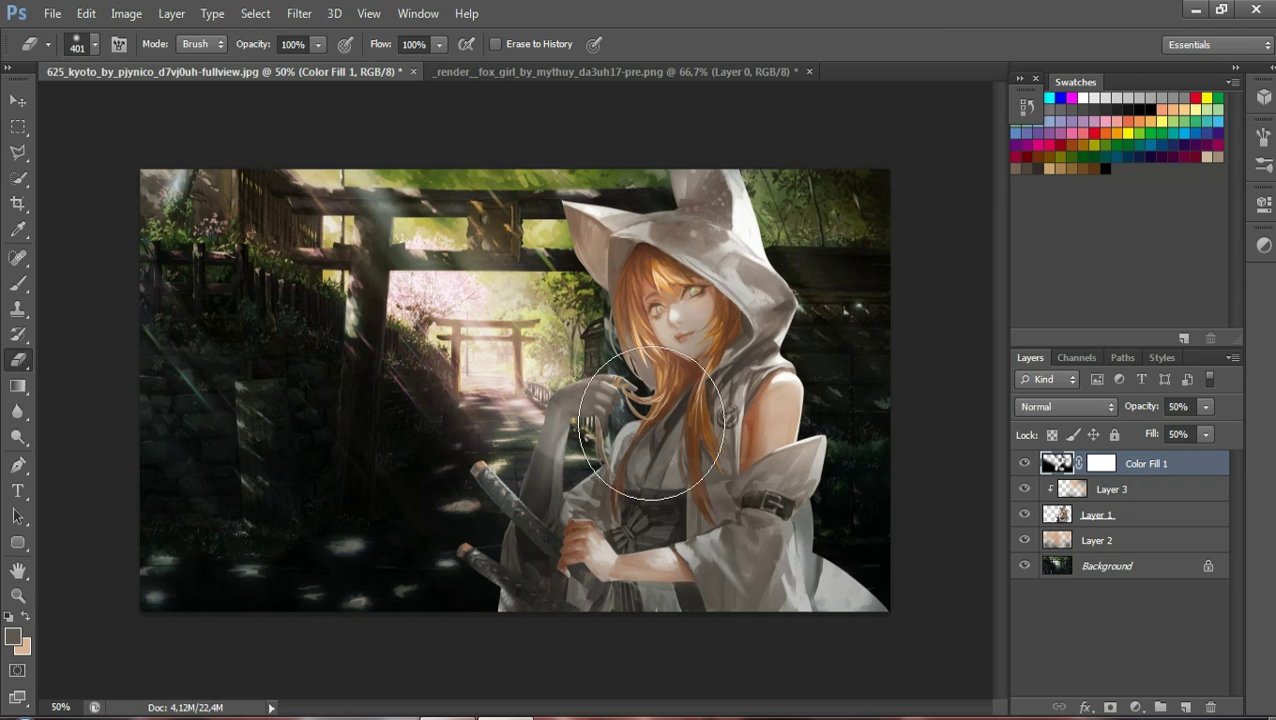
mouse_move(545, 445)
mouse_down()
mouse_move(605, 545)
mouse_move(600, 565)
mouse_up()
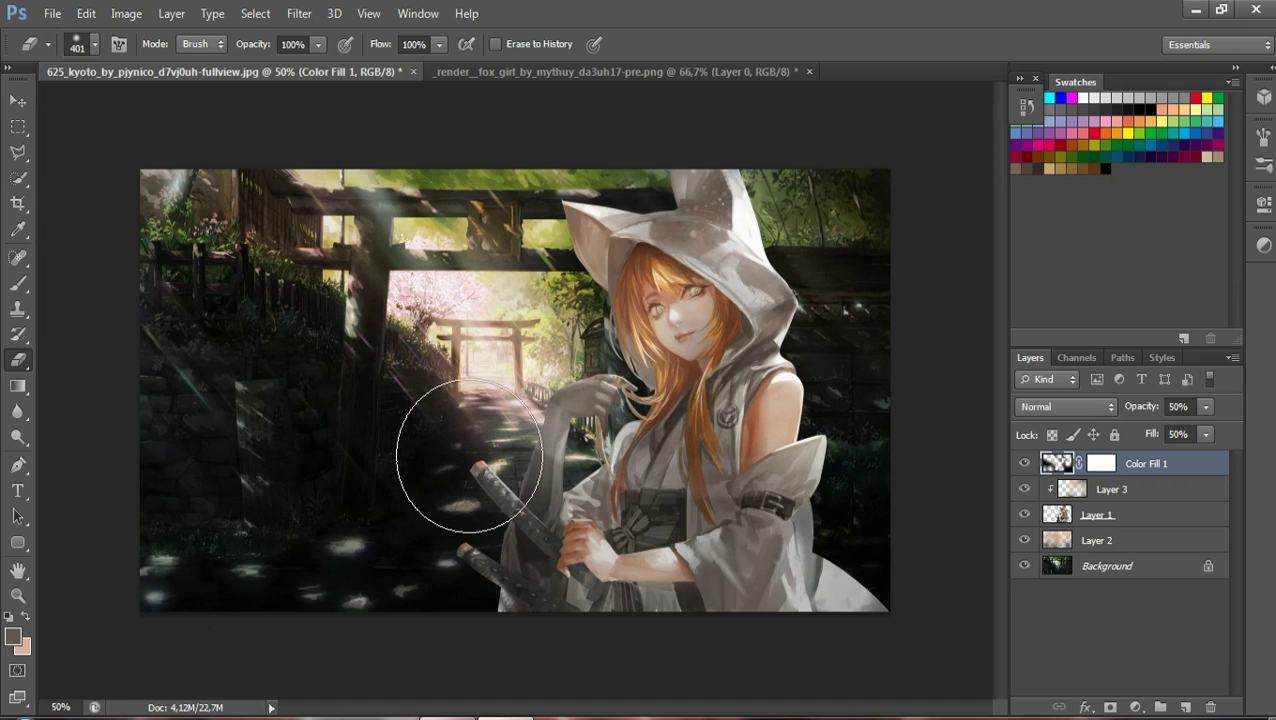
click(498, 213)
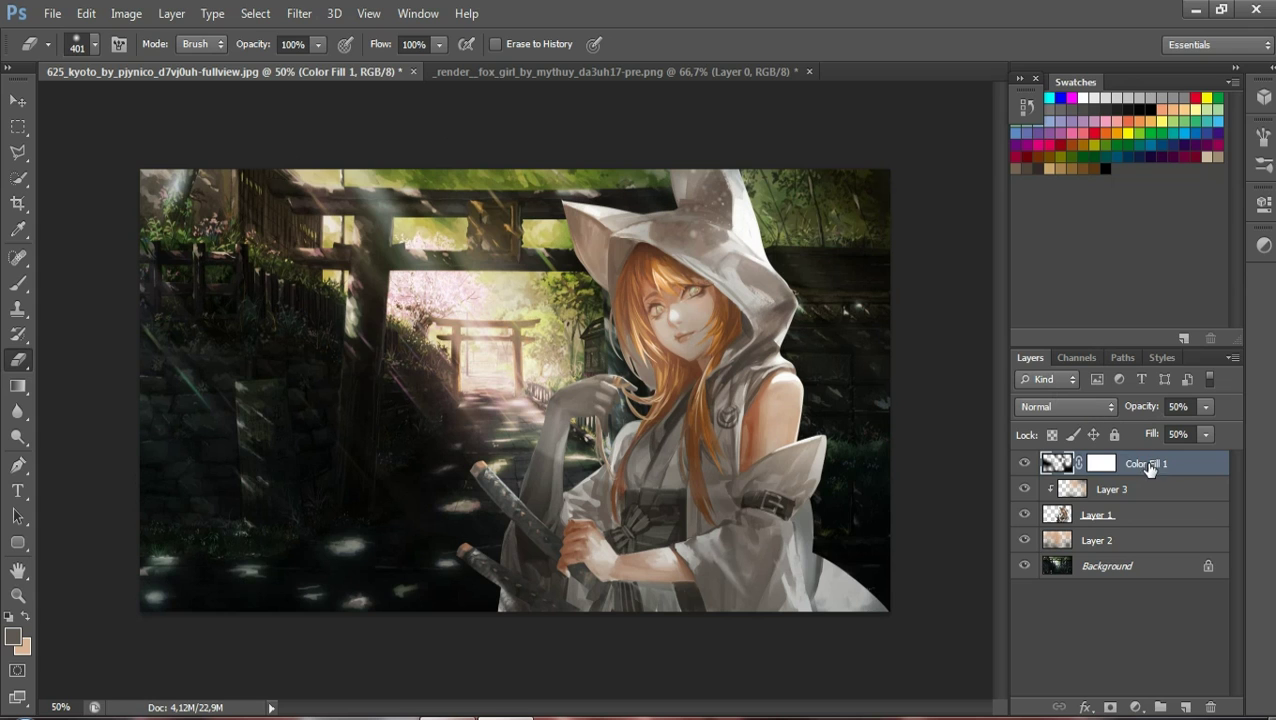
click(1185, 706)
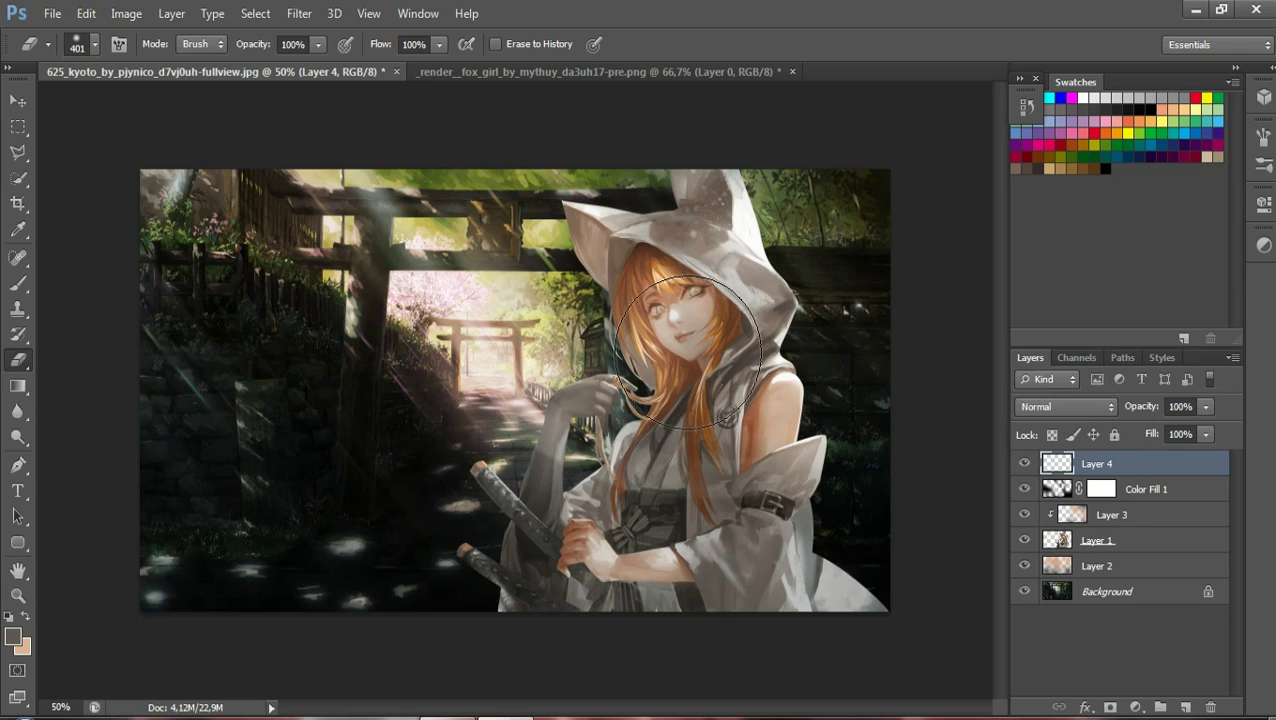
Sample an olive-yellow foreground colour from the foliage and set the brush to 43 px
click(14, 638)
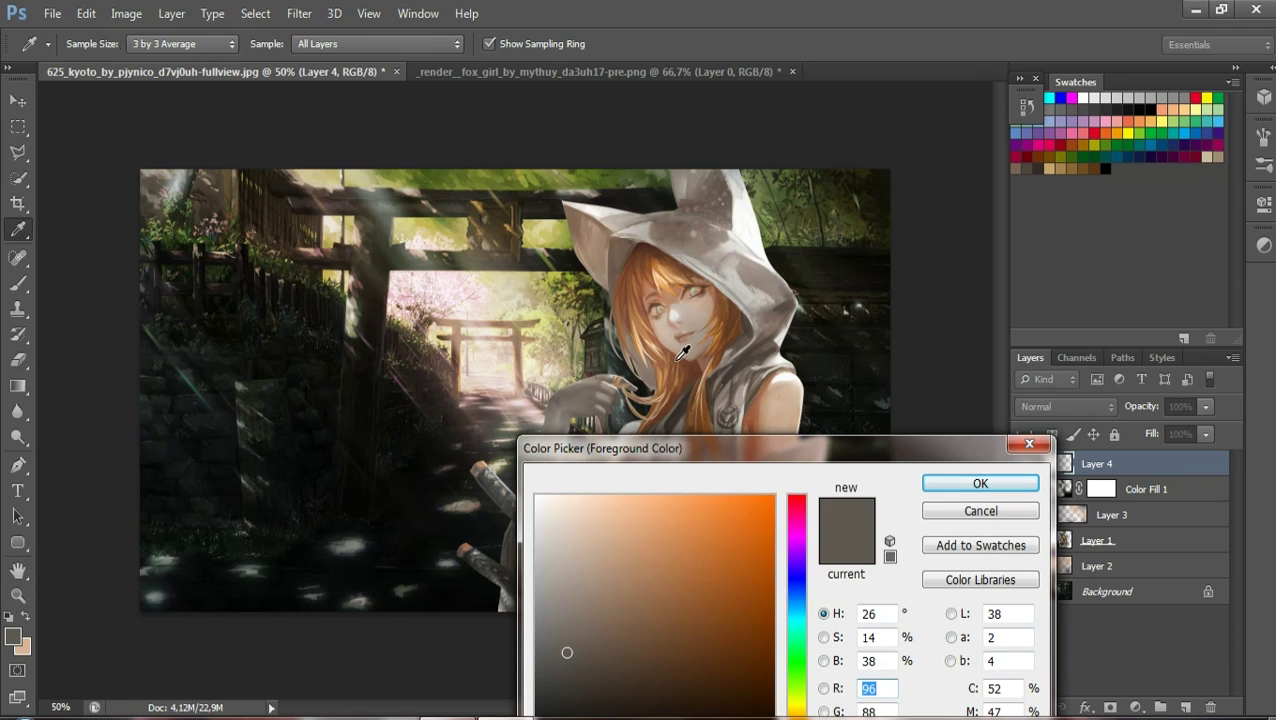
click(662, 307)
drag(665, 300, 564, 222)
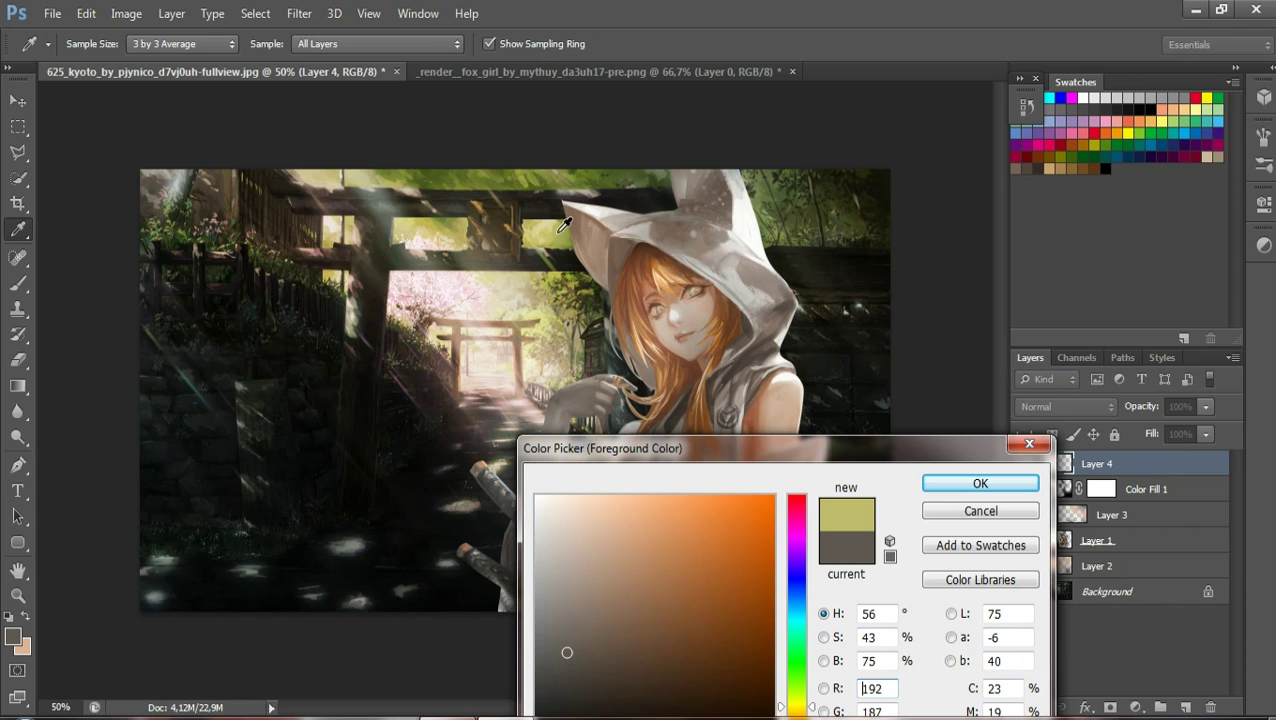
click(949, 487)
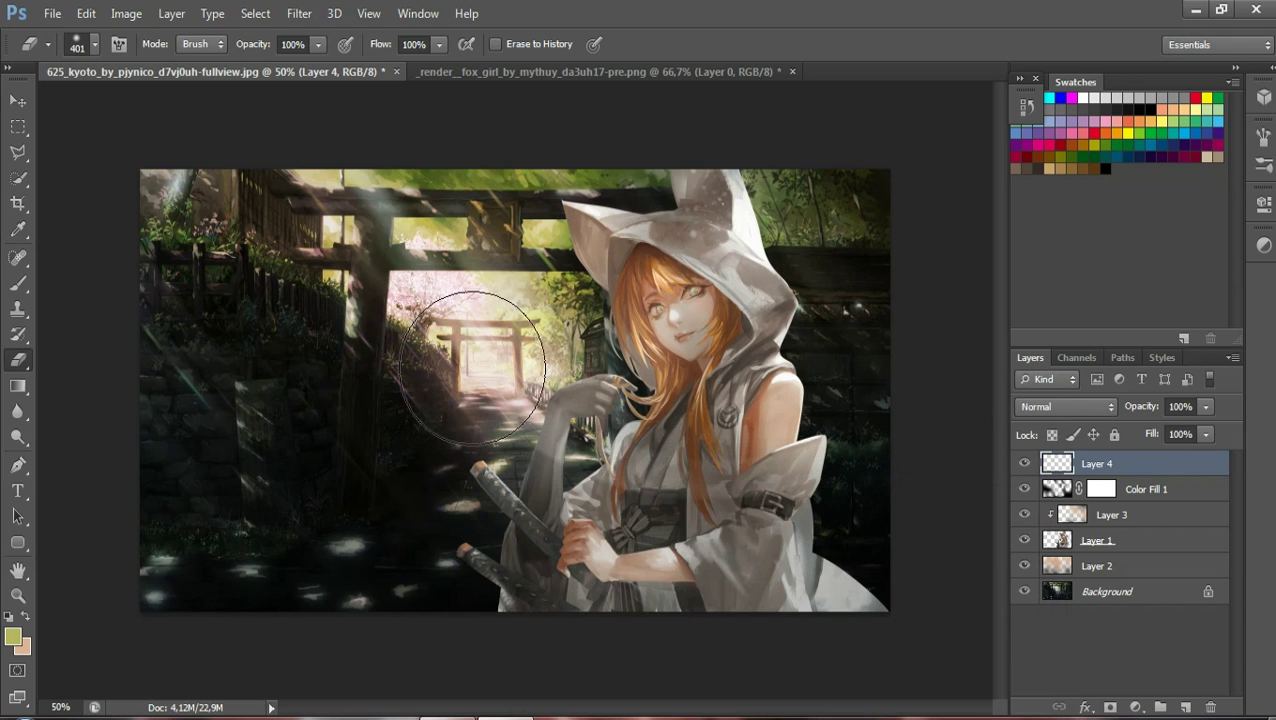
click(19, 292)
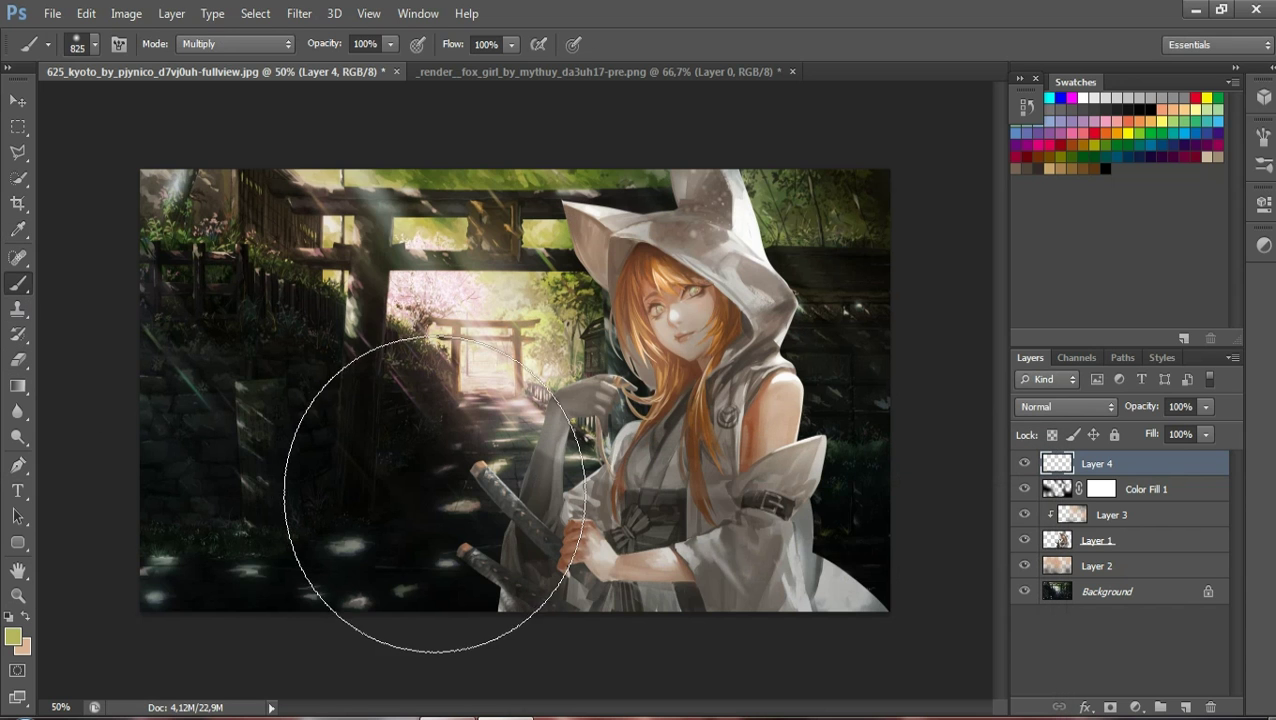
click(95, 44)
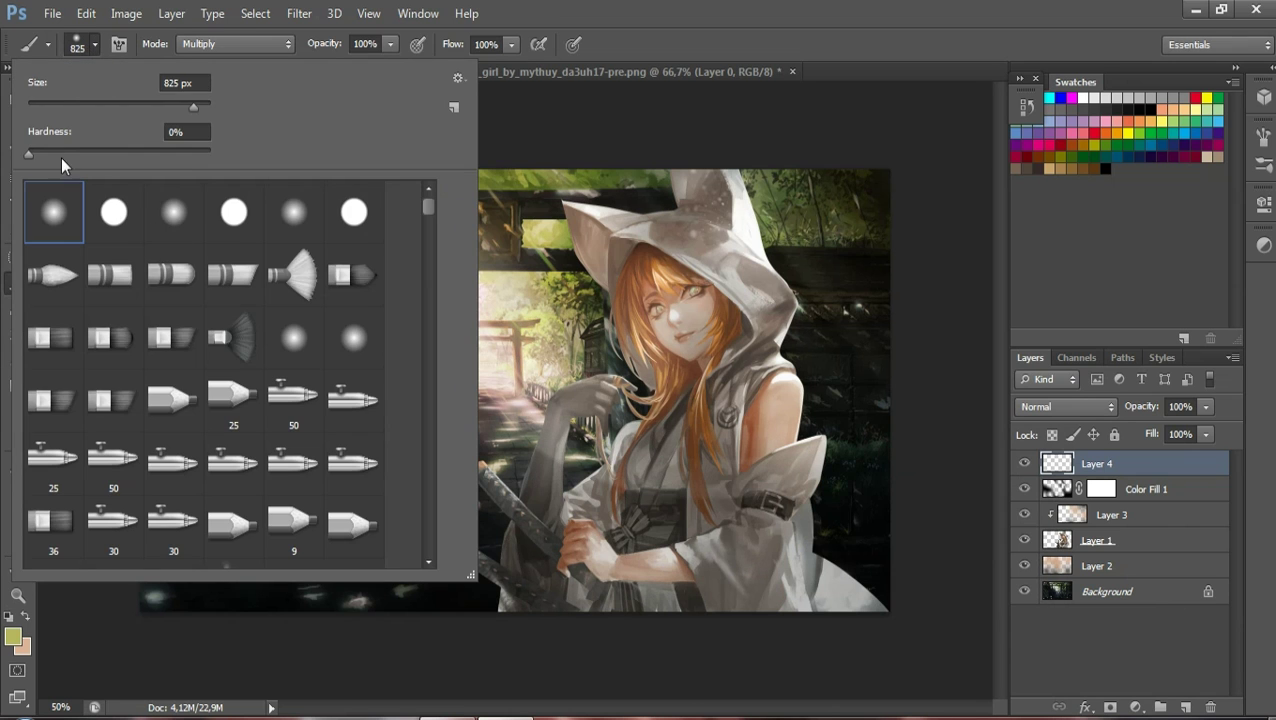
click(68, 106)
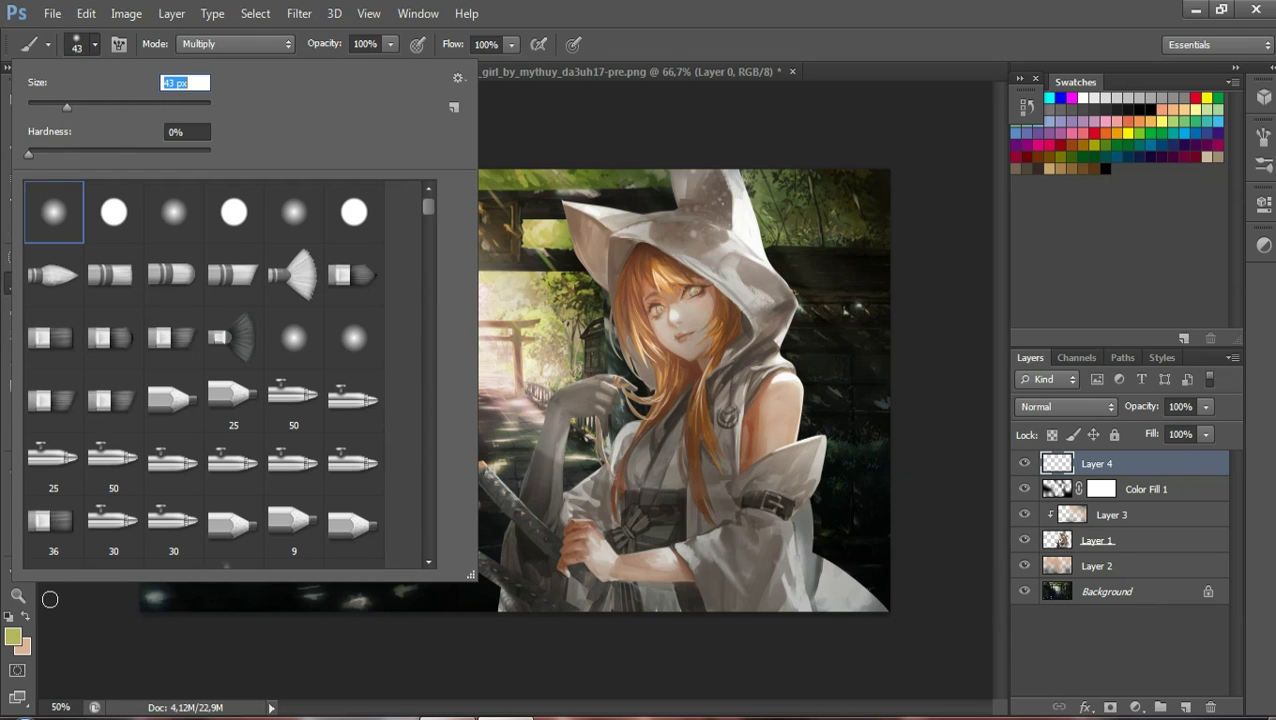
Zoom in on the girl's face and dab yellow-green over both irises
key(z)
drag(705, 267, 727, 305)
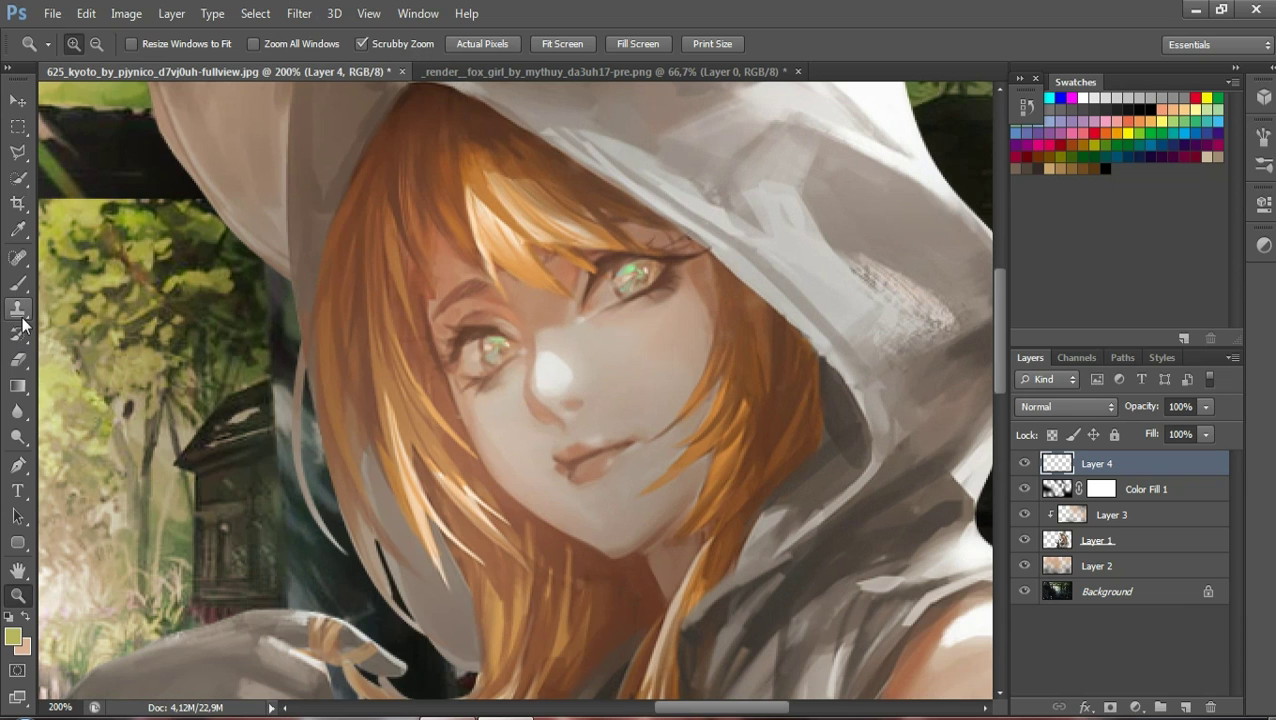
click(17, 283)
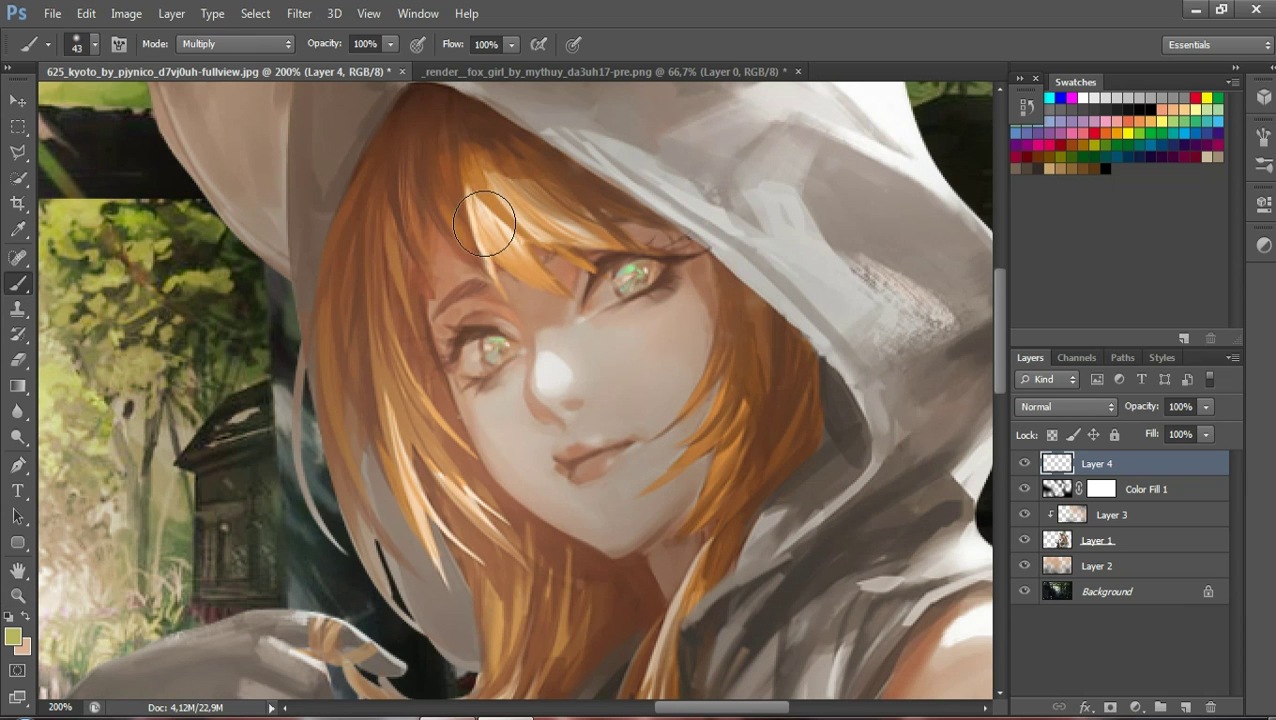
click(636, 280)
click(493, 350)
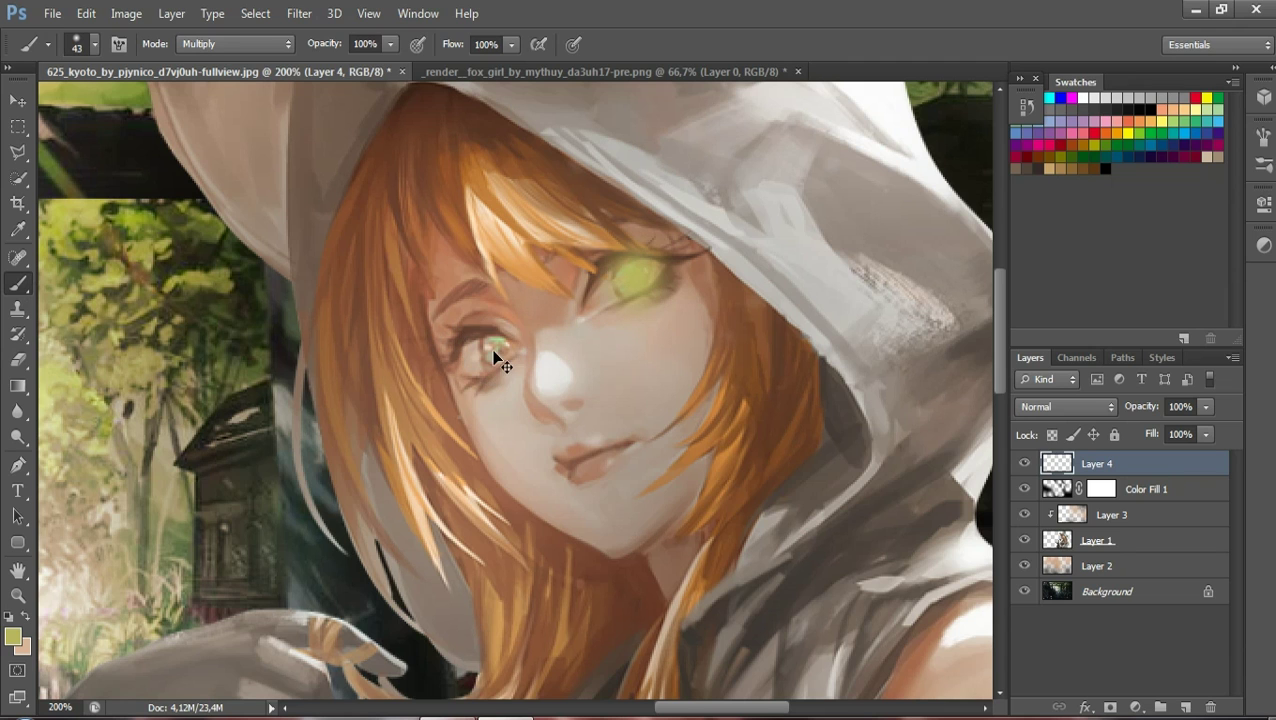
Shrink the brush to 28 px, paint the glow over both eyes, then zoom back out
click(82, 44)
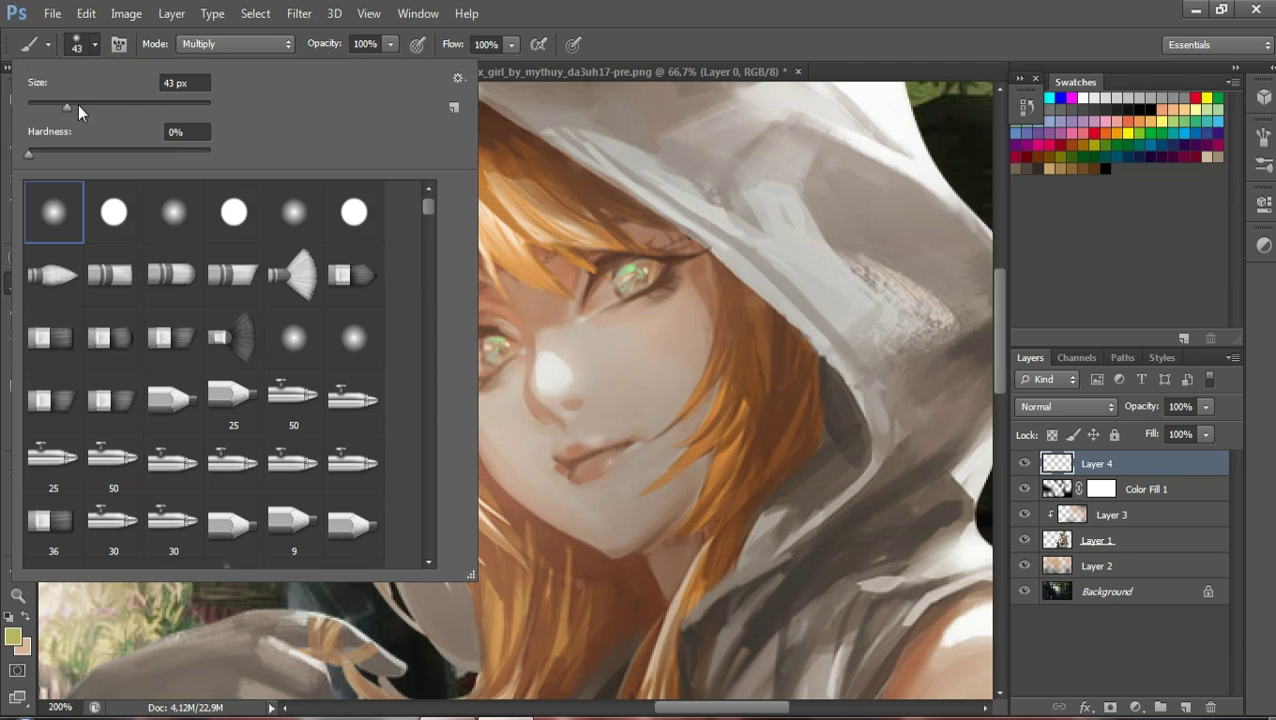
drag(78, 105, 54, 104)
click(632, 284)
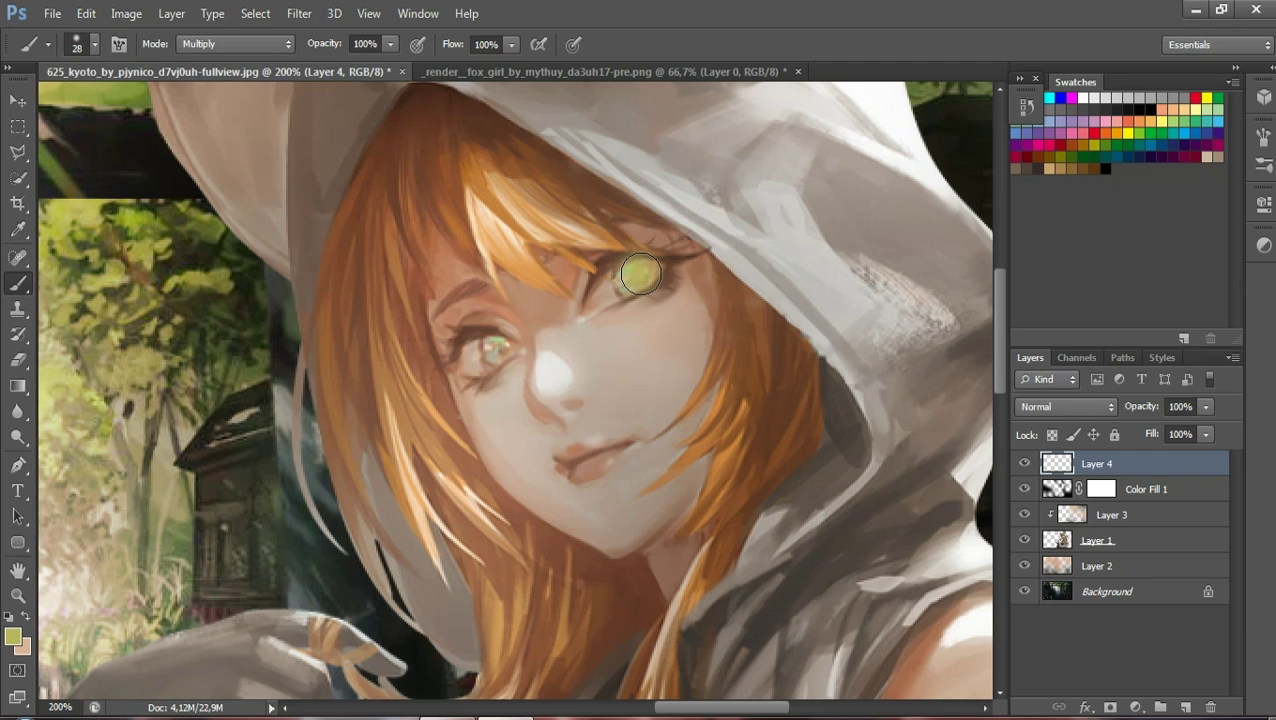
drag(632, 284, 645, 276)
drag(500, 350, 499, 352)
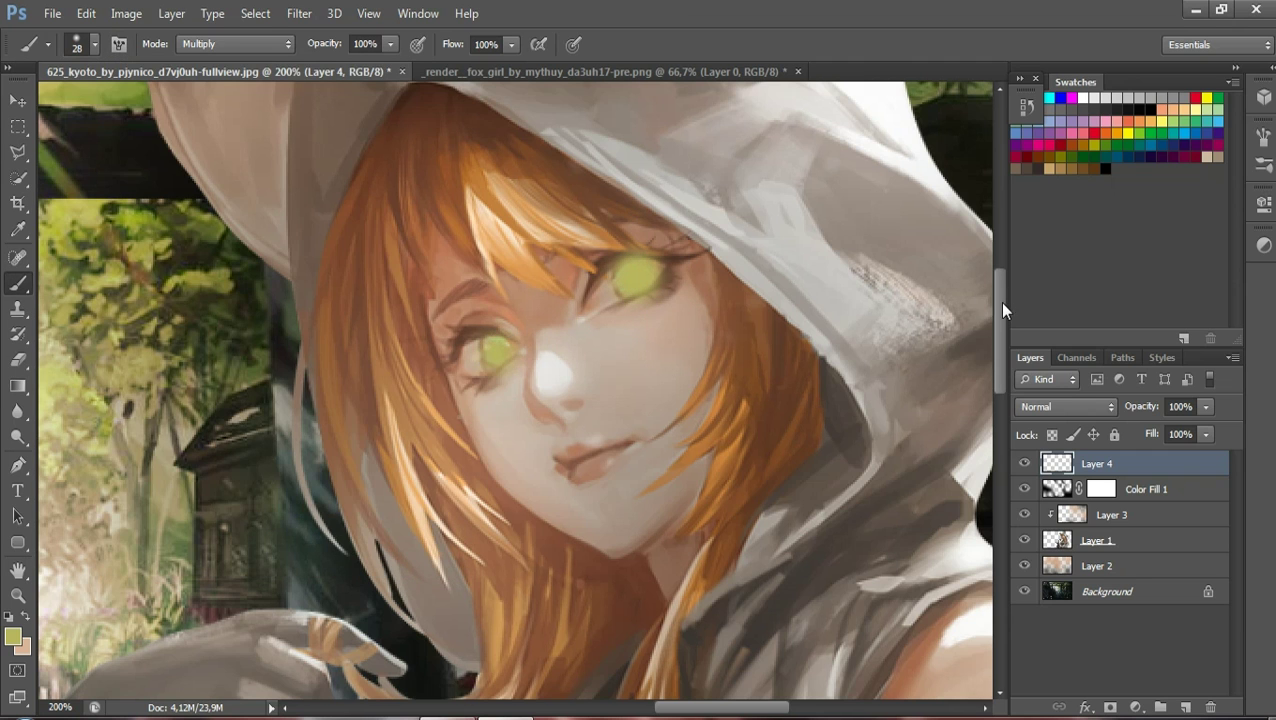
mouse_move(1002, 303)
mouse_down()
mouse_move(991, 208)
mouse_move(994, 280)
mouse_up()
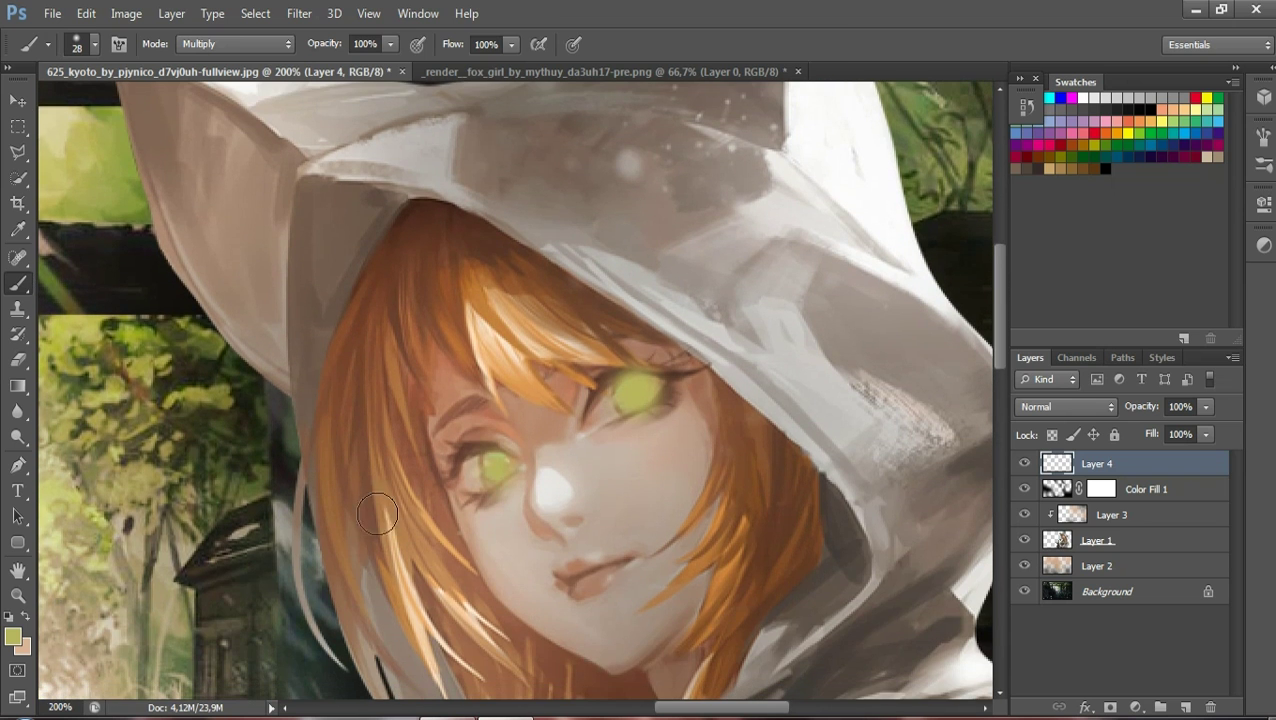
click(20, 594)
mouse_move(313, 477)
mouse_down()
mouse_move(250, 470)
mouse_move(788, 390)
mouse_up()
drag(997, 338, 1000, 515)
mouse_move(543, 461)
mouse_down()
mouse_move(484, 456)
mouse_move(449, 489)
mouse_up()
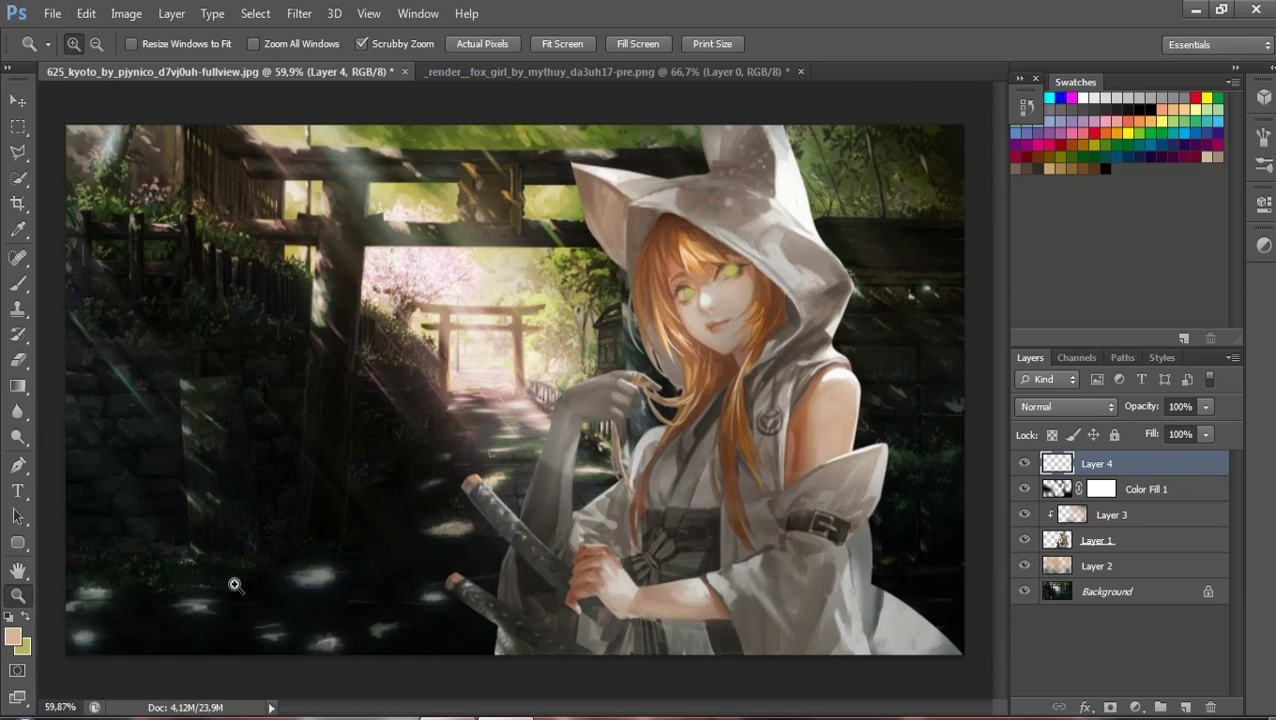
Zoom in on the swords and paint peach glows on both hilt tips
drag(516, 590, 533, 626)
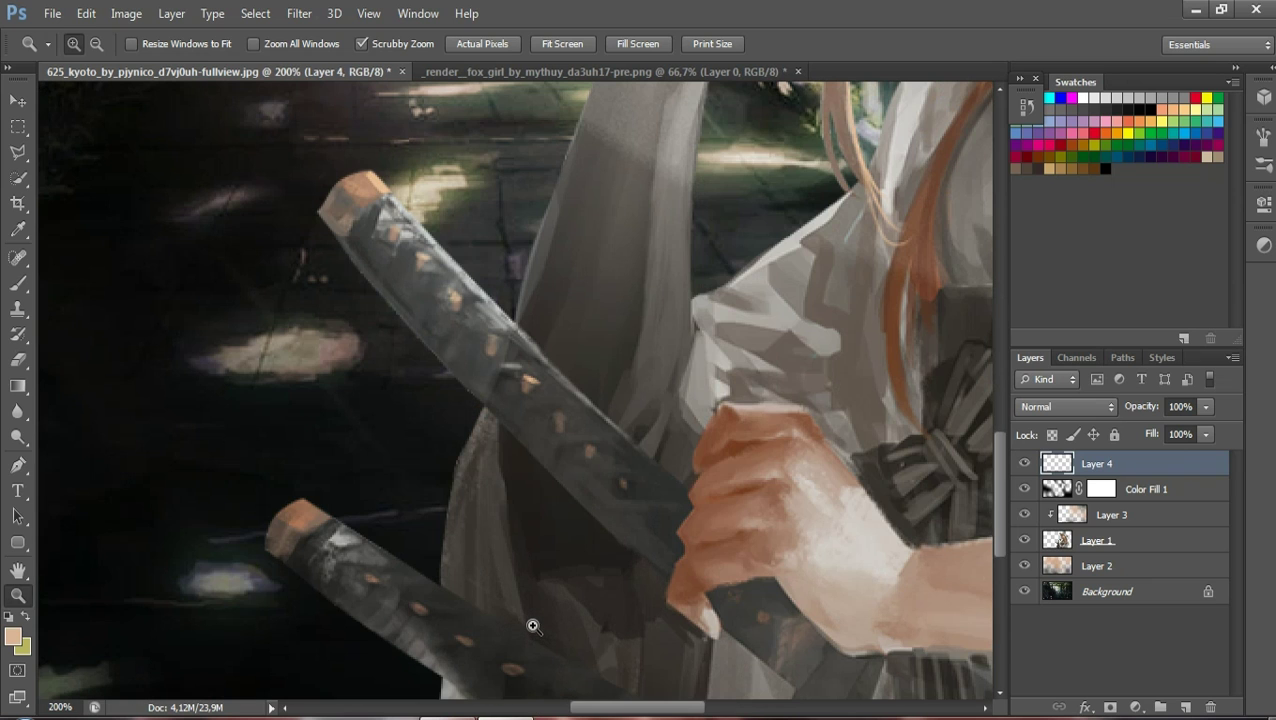
click(18, 283)
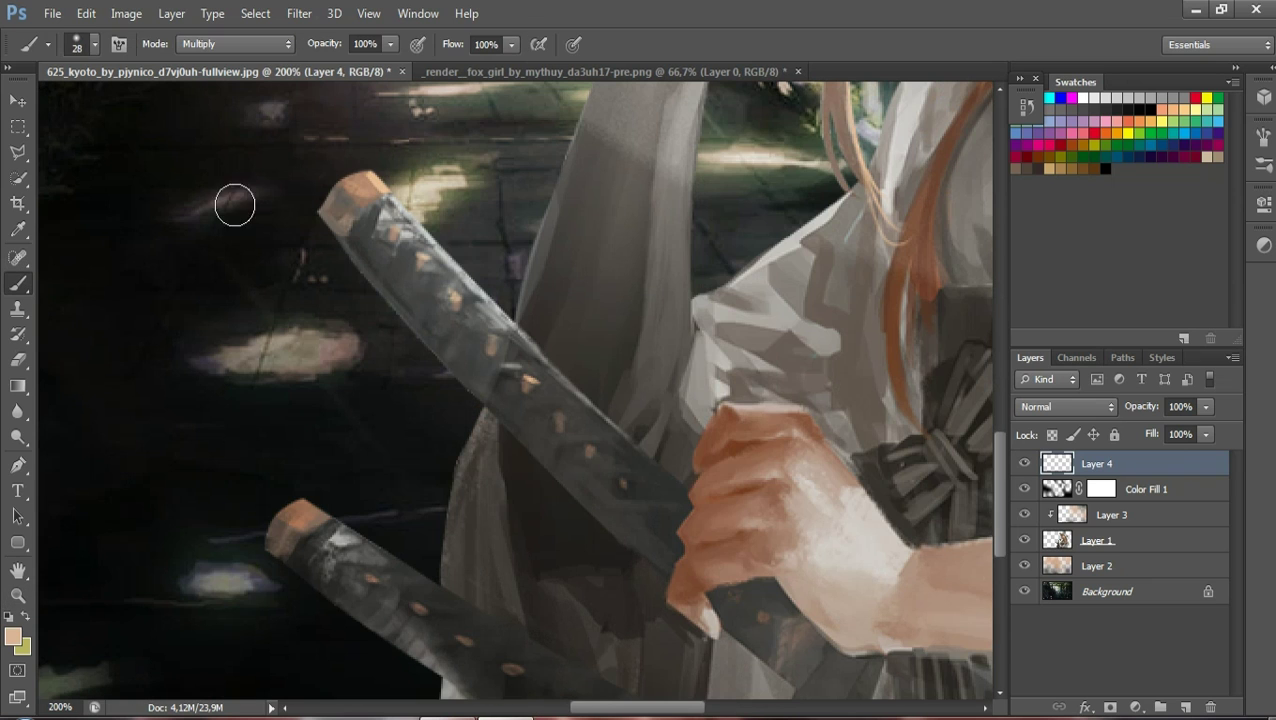
drag(368, 186, 325, 226)
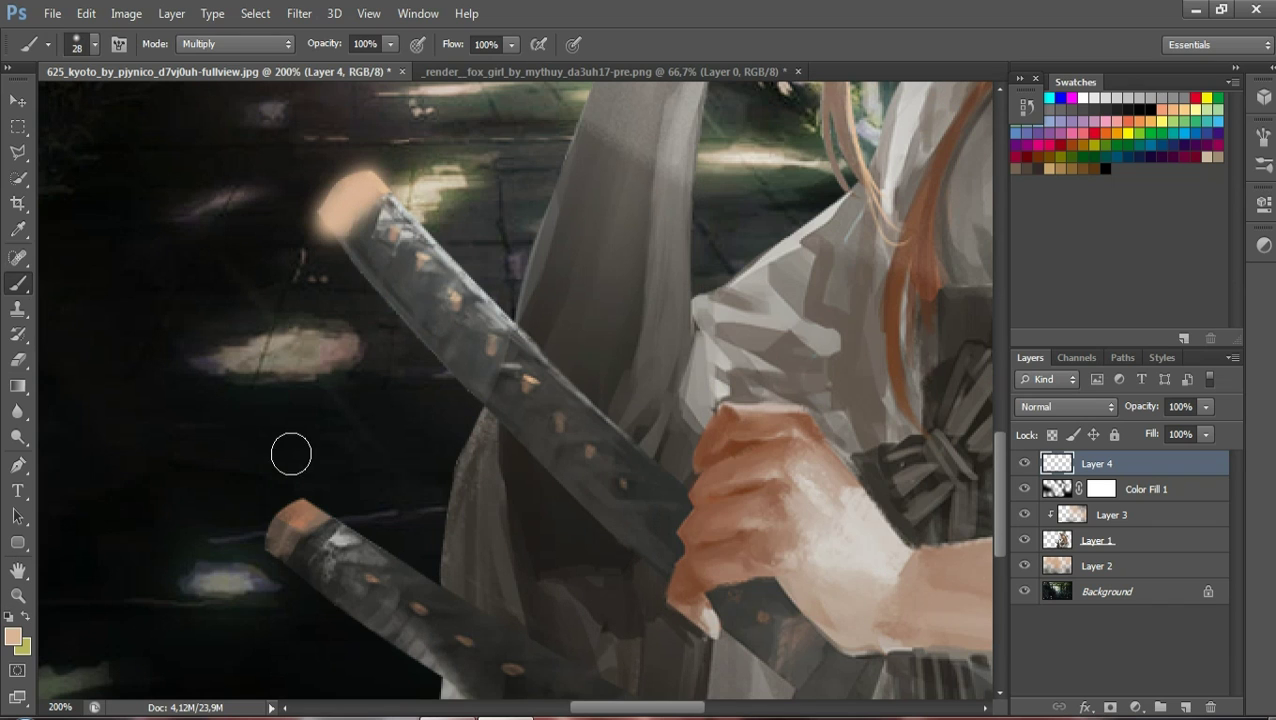
drag(302, 514, 282, 538)
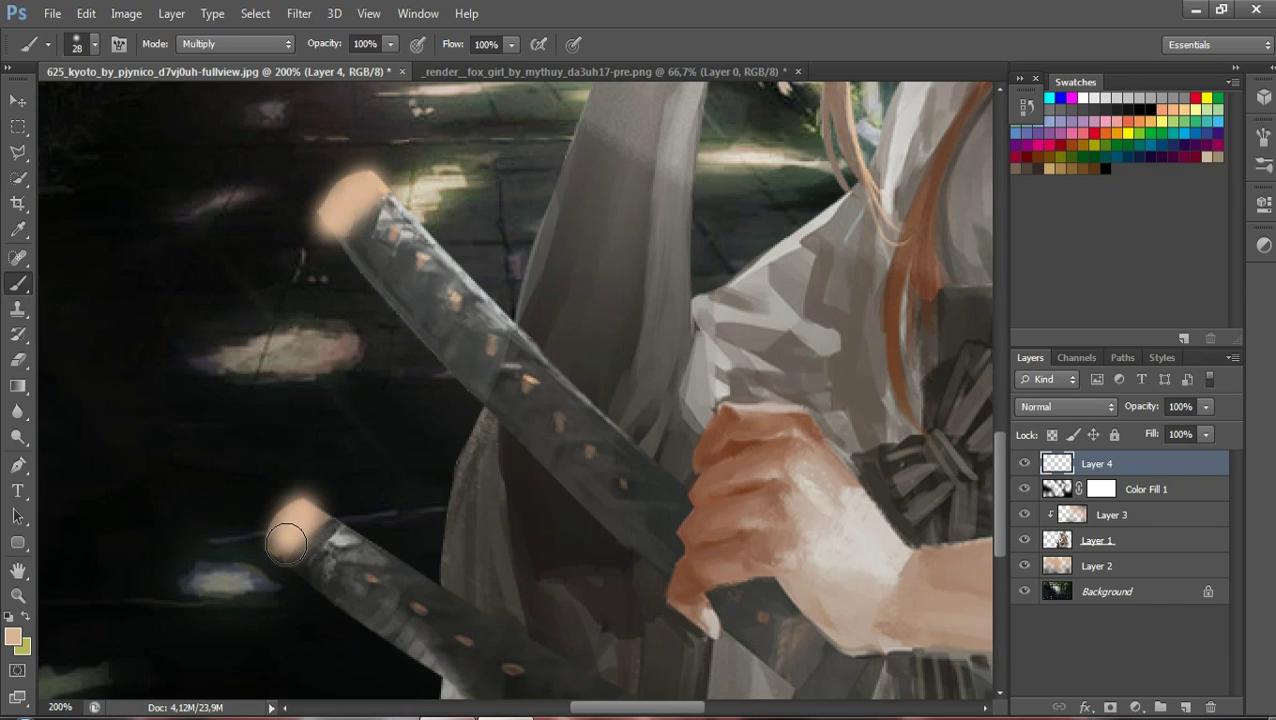
Dot a row of glowing peach spots along the upper and lower hilts
click(395, 238)
click(424, 257)
click(451, 301)
click(494, 350)
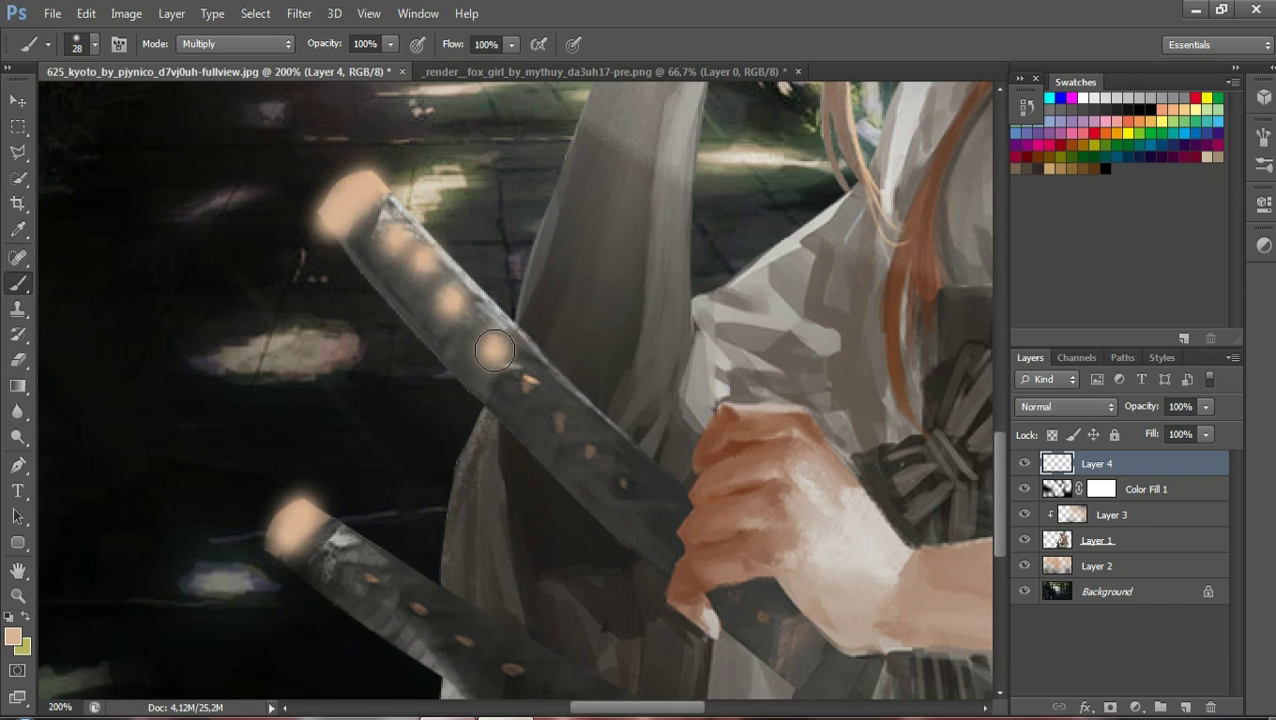
click(370, 573)
click(413, 601)
click(465, 645)
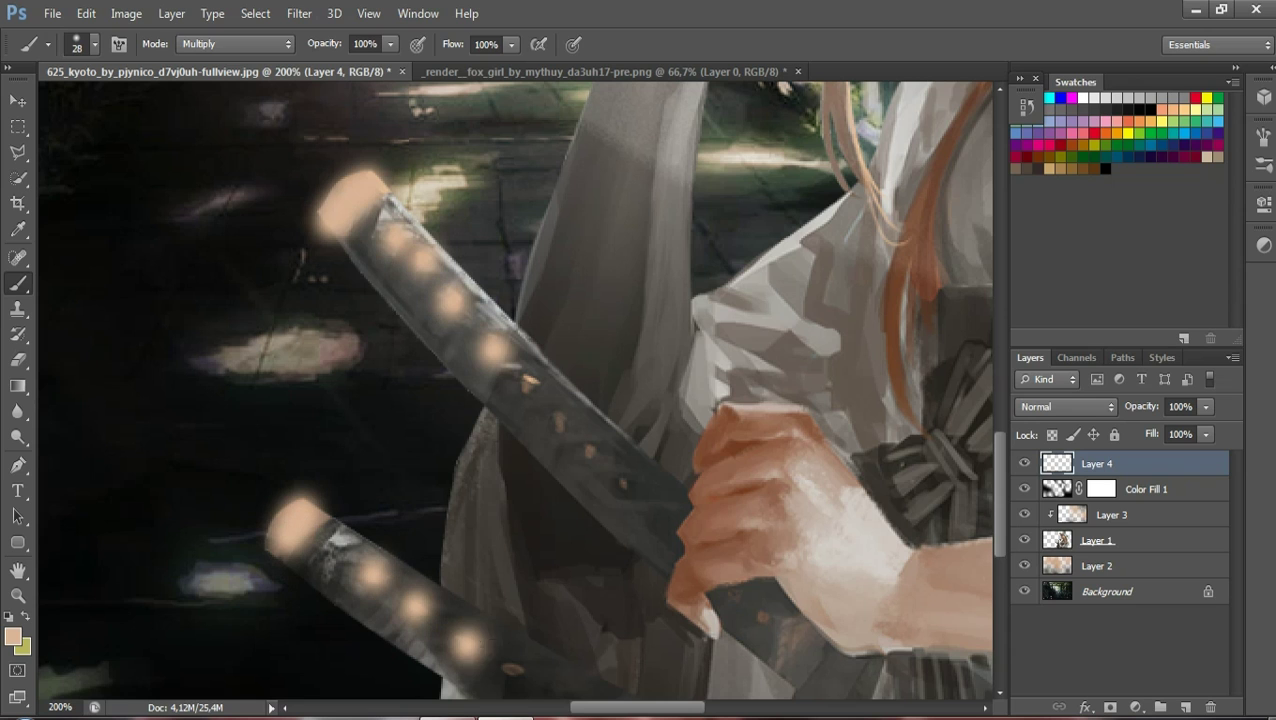
click(518, 672)
click(527, 388)
click(560, 421)
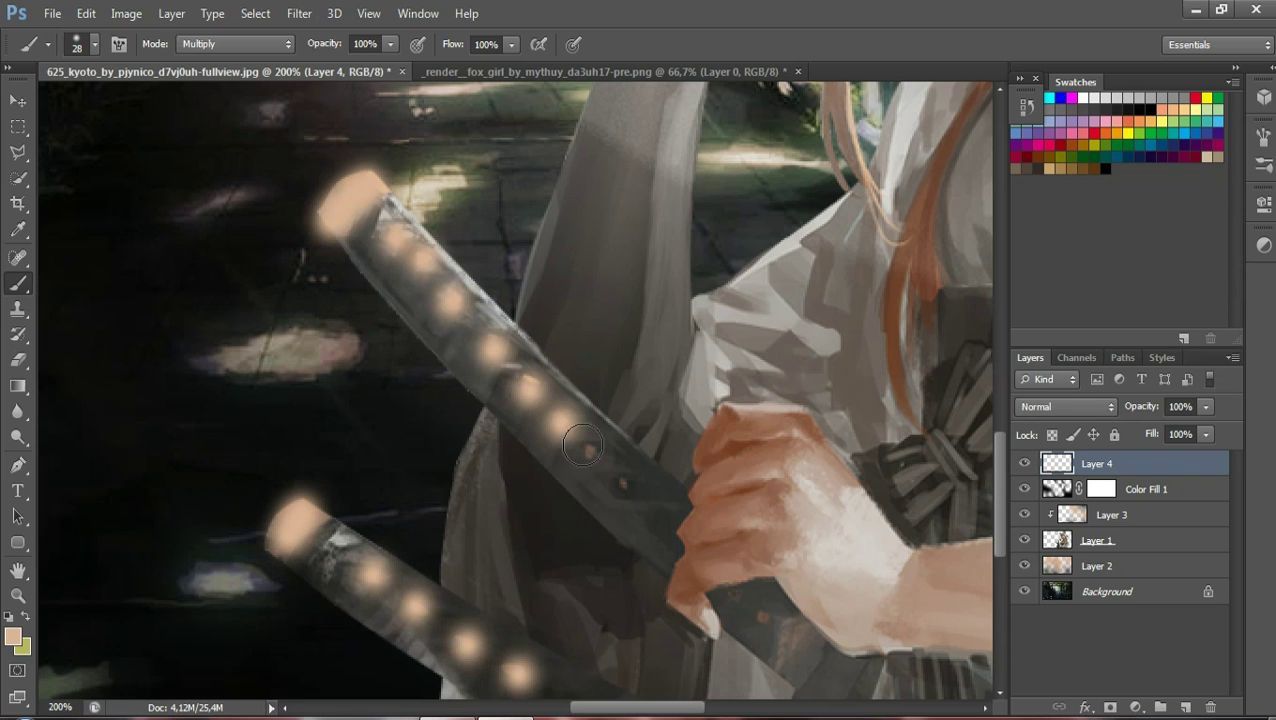
click(589, 451)
click(625, 488)
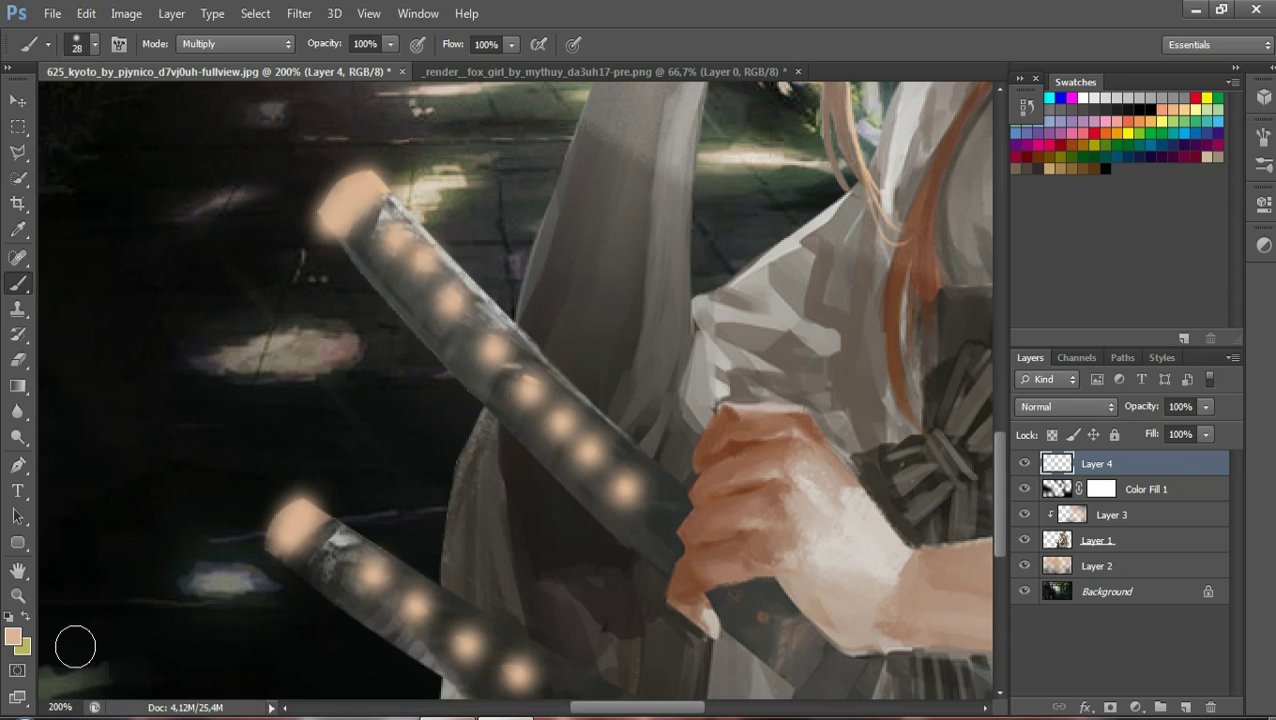
Zoom back out to view the whole scene
click(17, 594)
drag(390, 532, 250, 535)
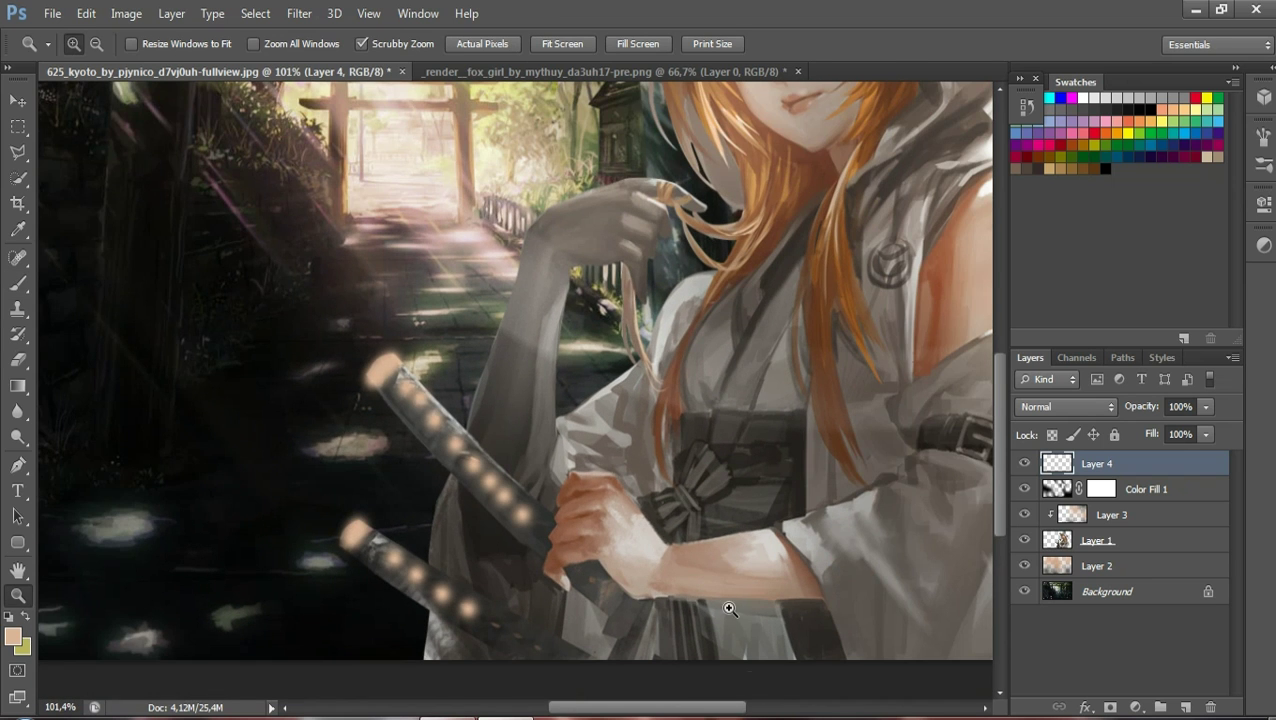
drag(674, 708, 741, 708)
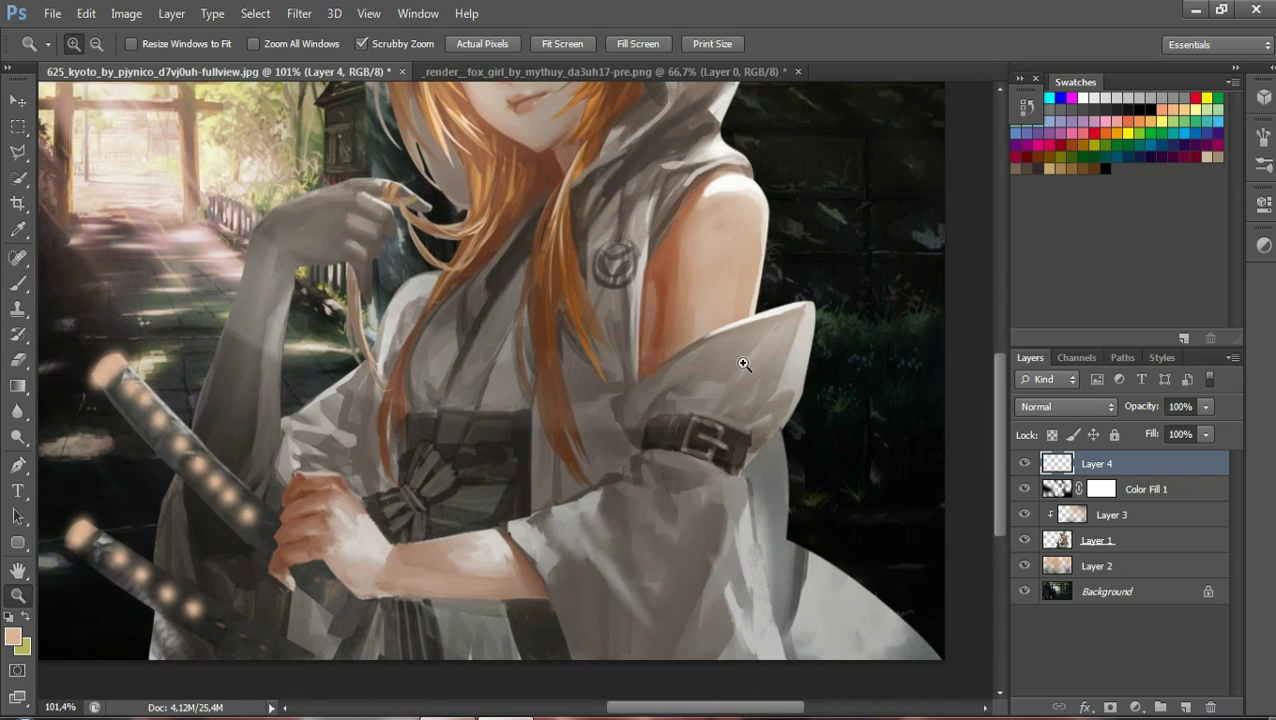
drag(193, 291, 263, 281)
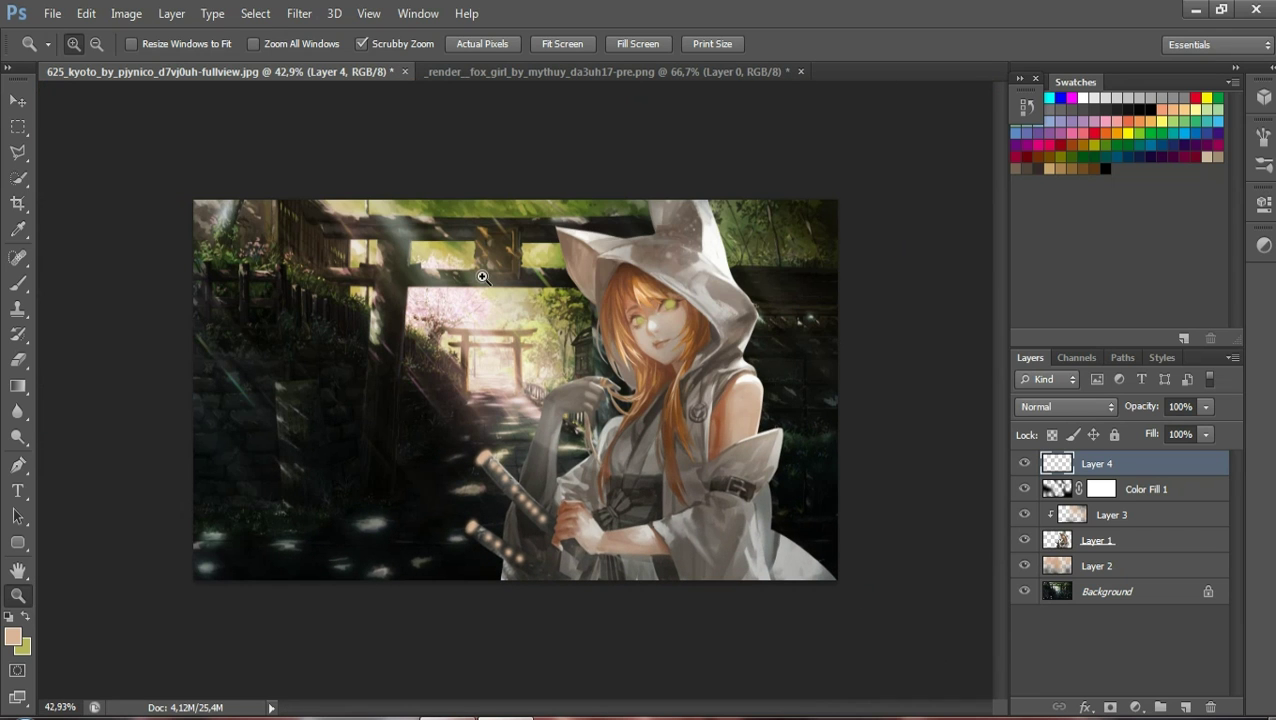
click(402, 504)
Swap colours, enlarge the brush to 46 px and darken the green streak near the top gate
click(215, 580)
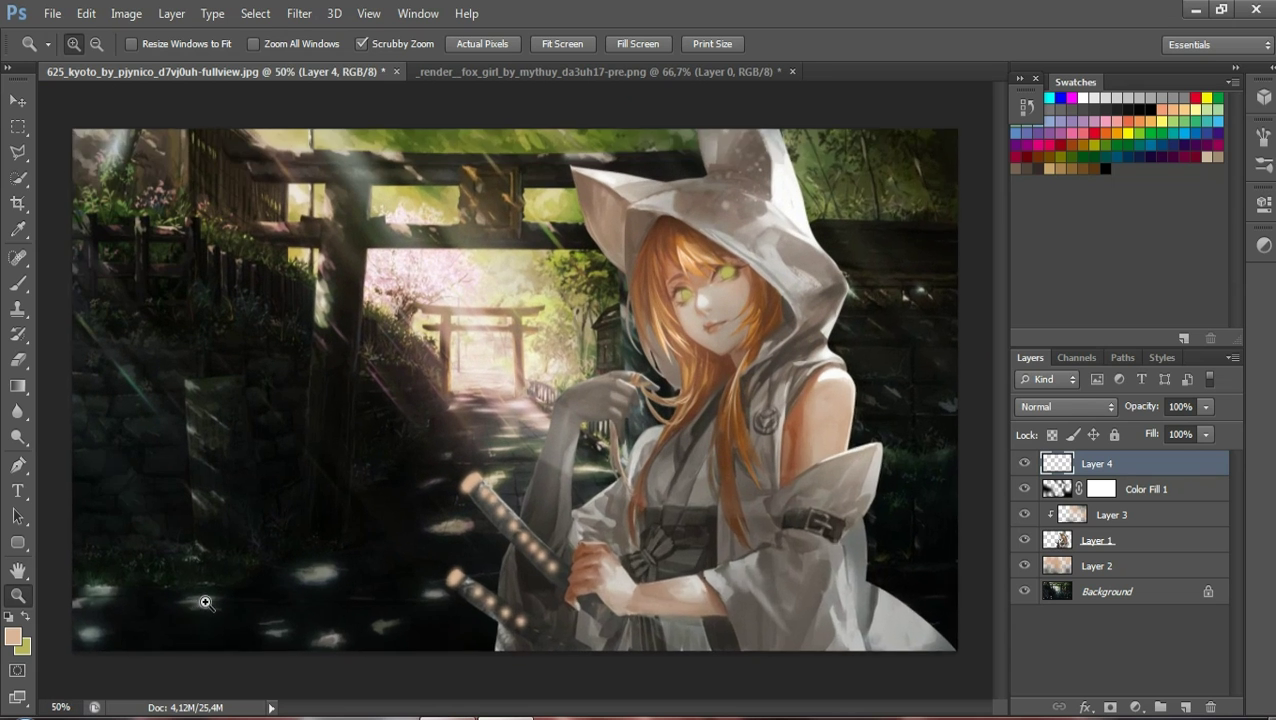
click(26, 618)
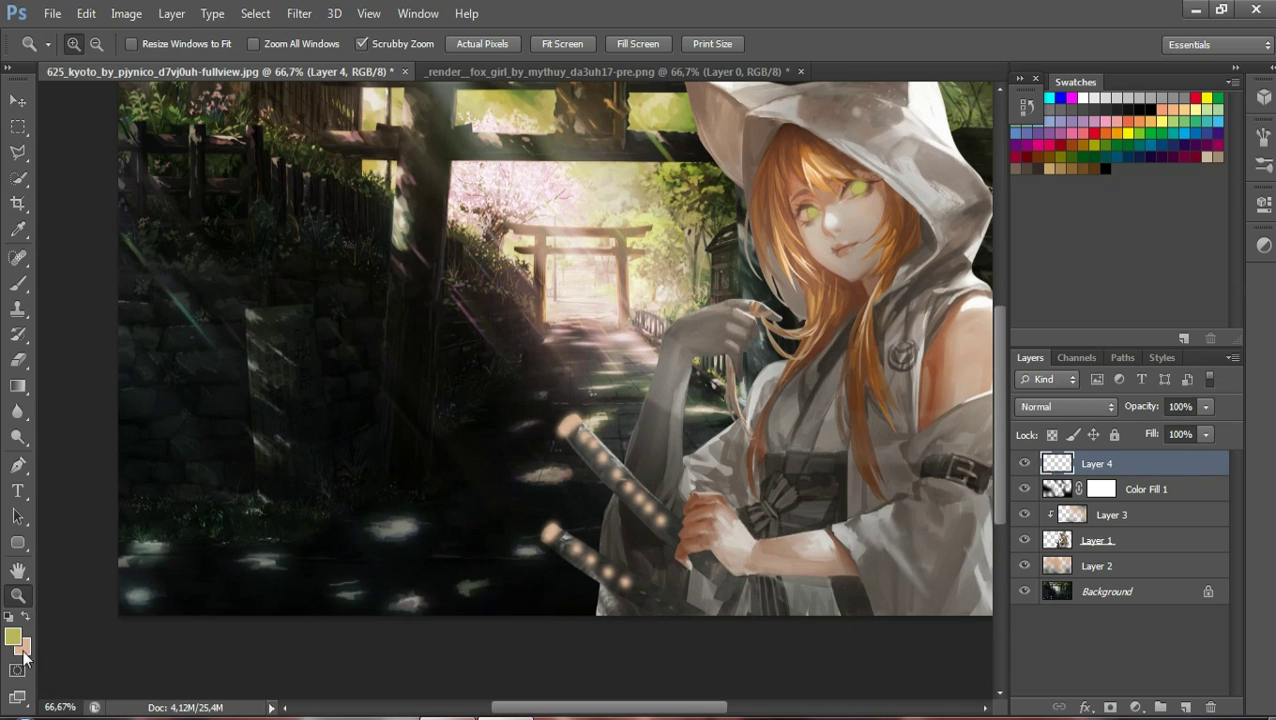
click(17, 283)
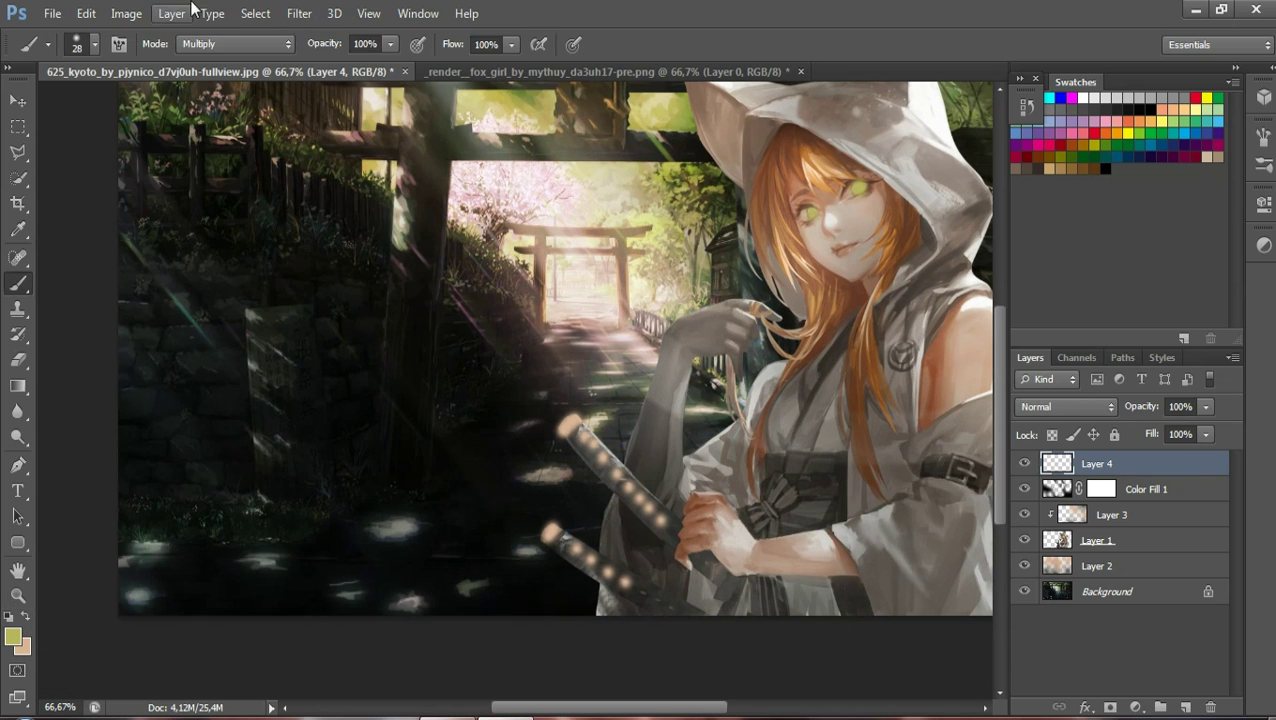
click(82, 45)
click(70, 103)
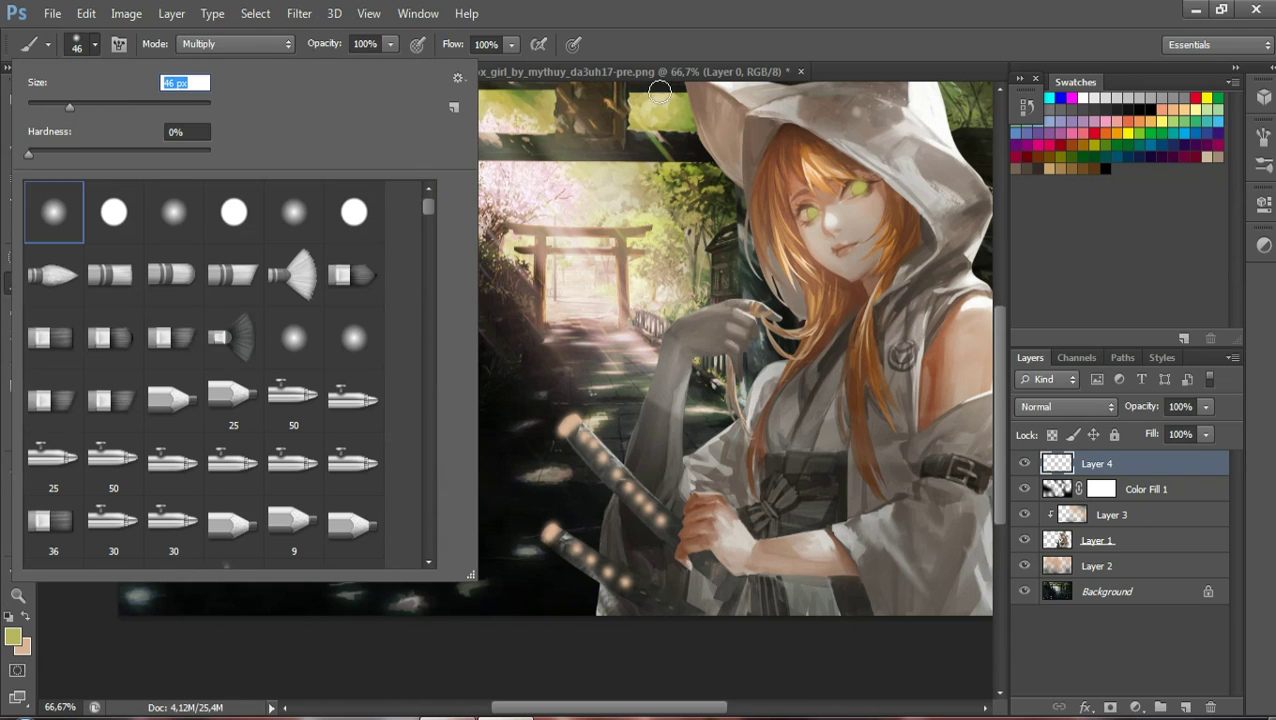
click(646, 119)
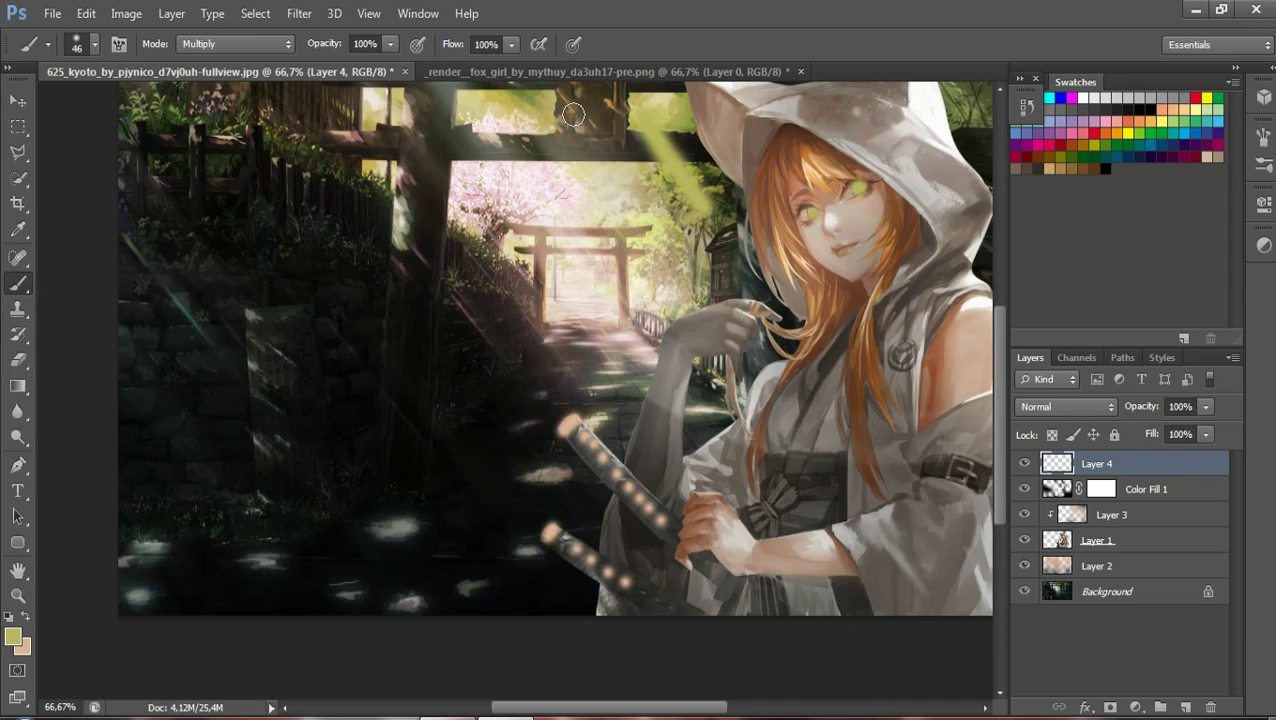
drag(700, 205, 646, 151)
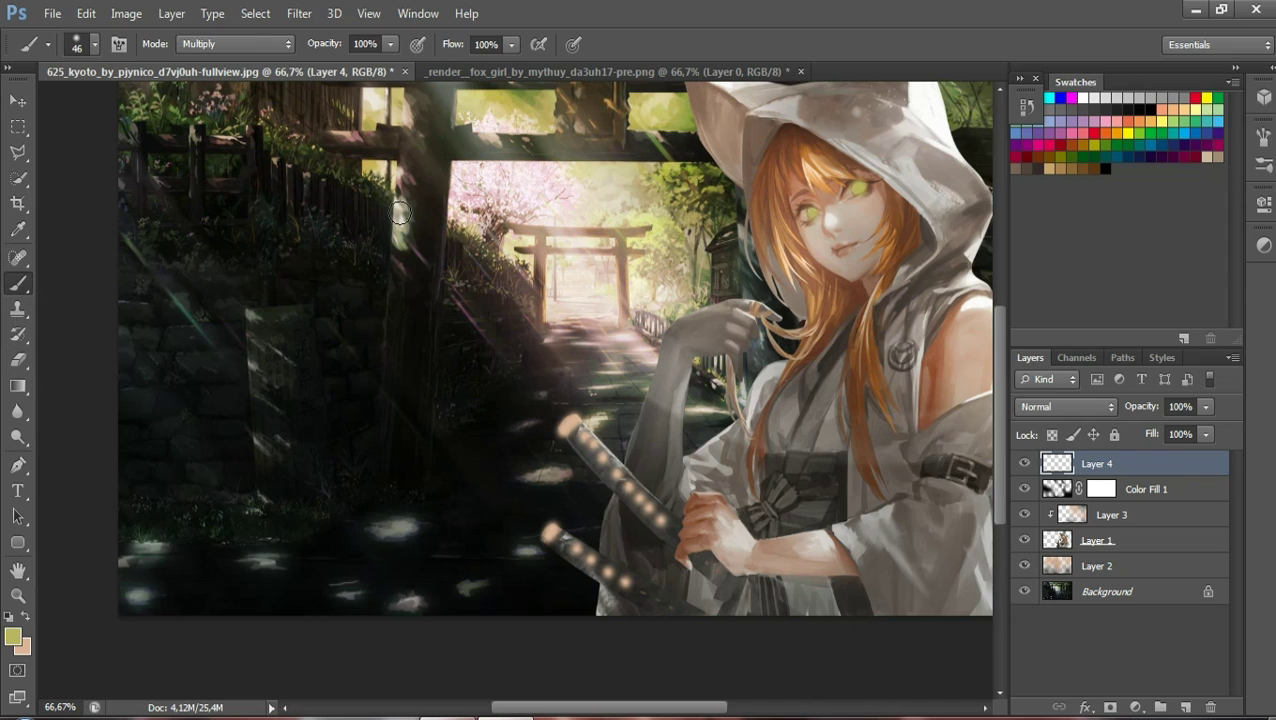
Sample a light gray from the painting as the brush colour
click(14, 636)
click(400, 520)
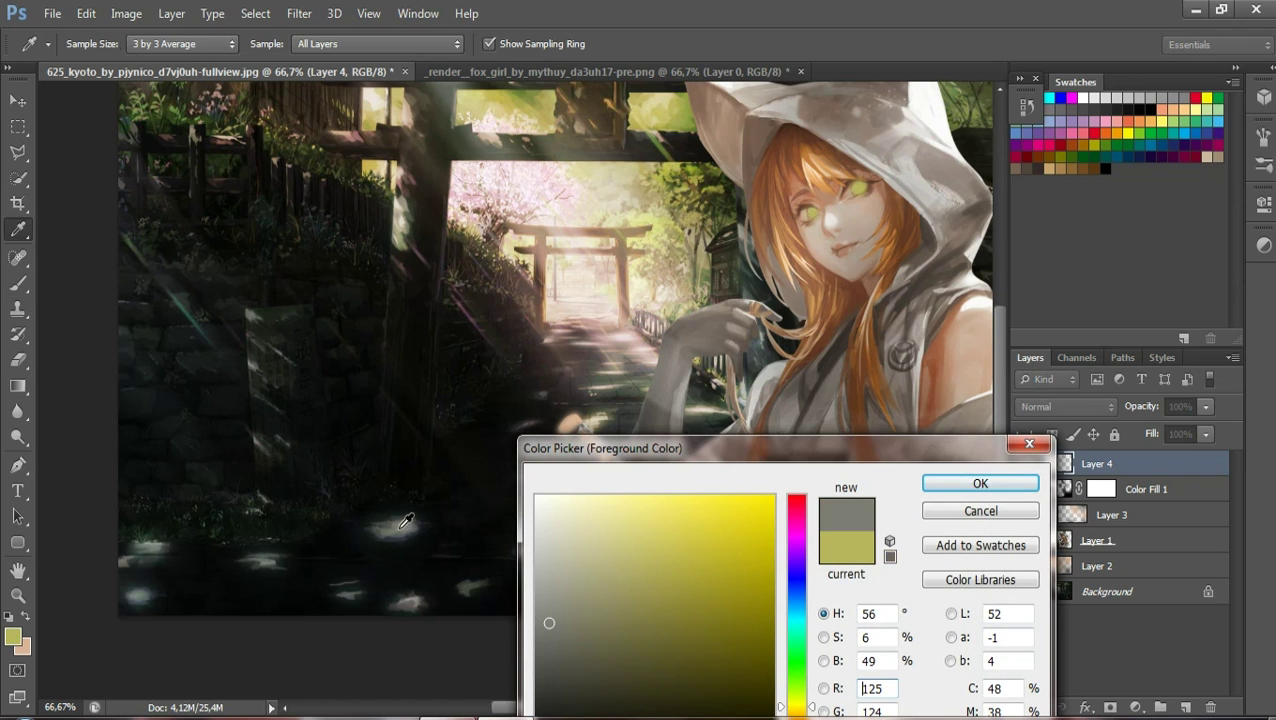
mouse_move(410, 527)
mouse_down()
mouse_move(408, 515)
mouse_move(382, 530)
mouse_up()
click(945, 485)
key(b)
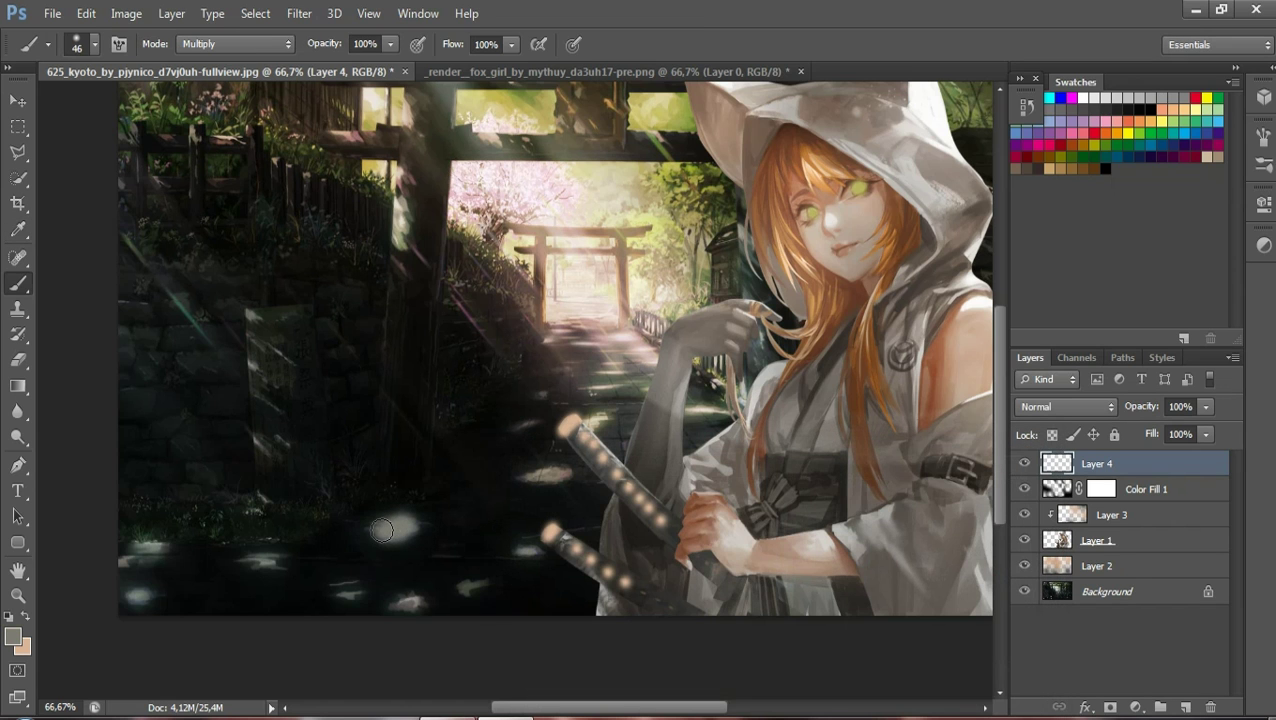
Dab soft light patches across the dark ground and a faint streak down the pillar
click(262, 556)
click(150, 548)
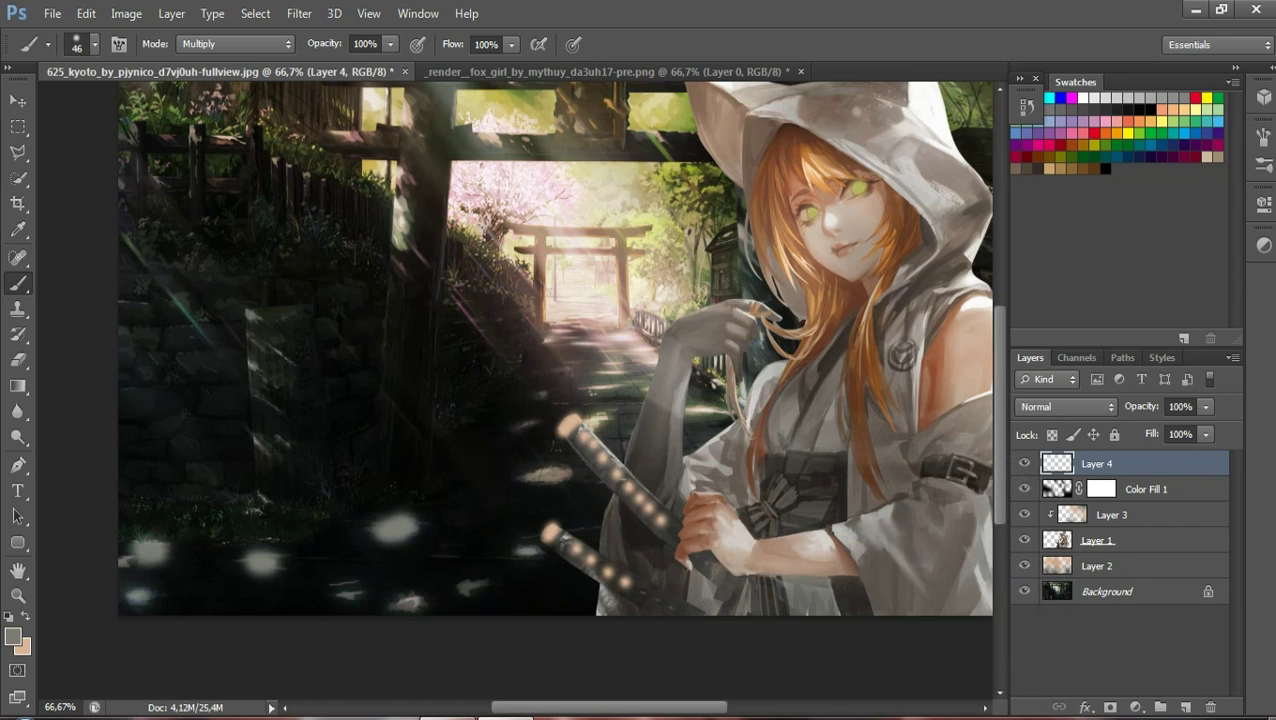
click(142, 597)
click(421, 603)
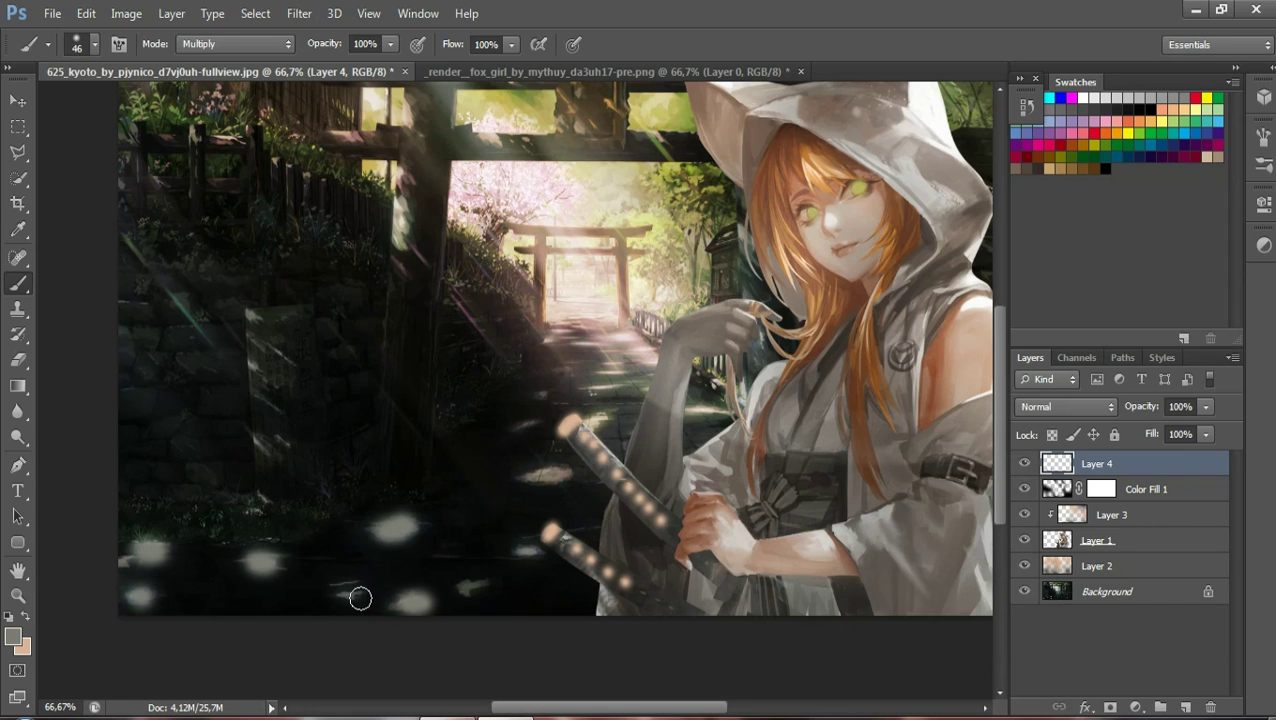
drag(566, 472, 540, 479)
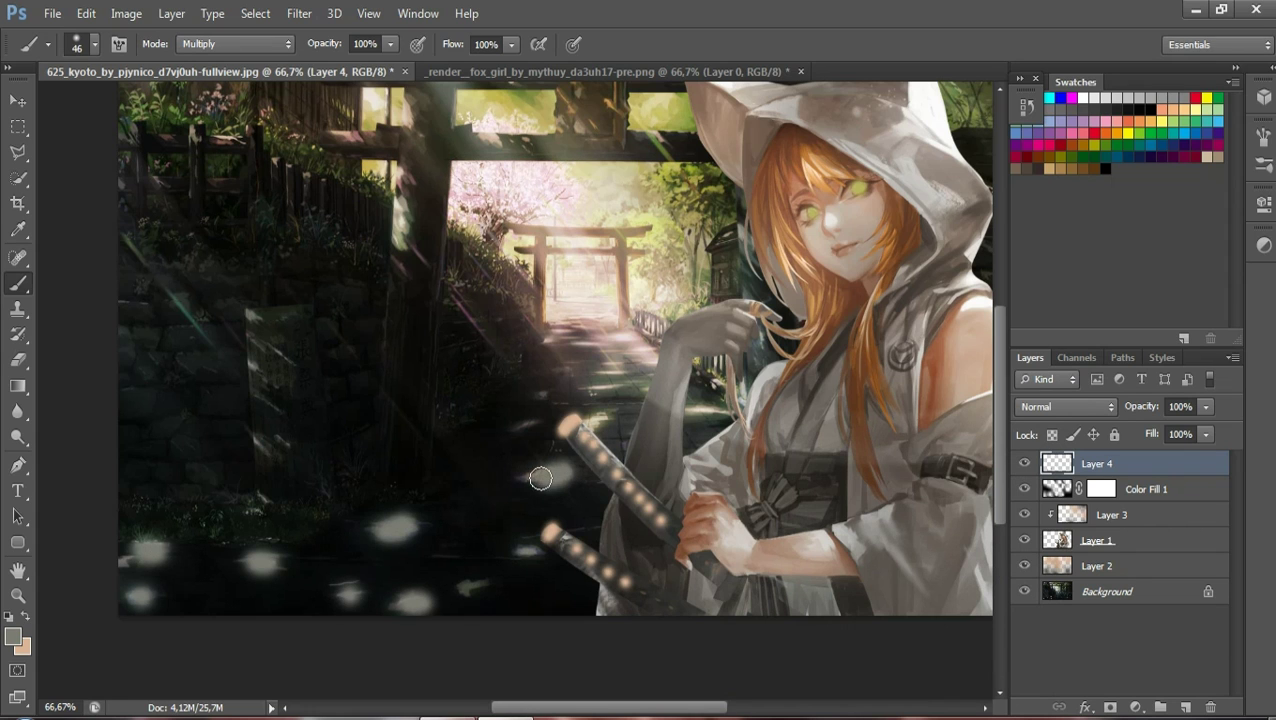
click(527, 550)
click(475, 585)
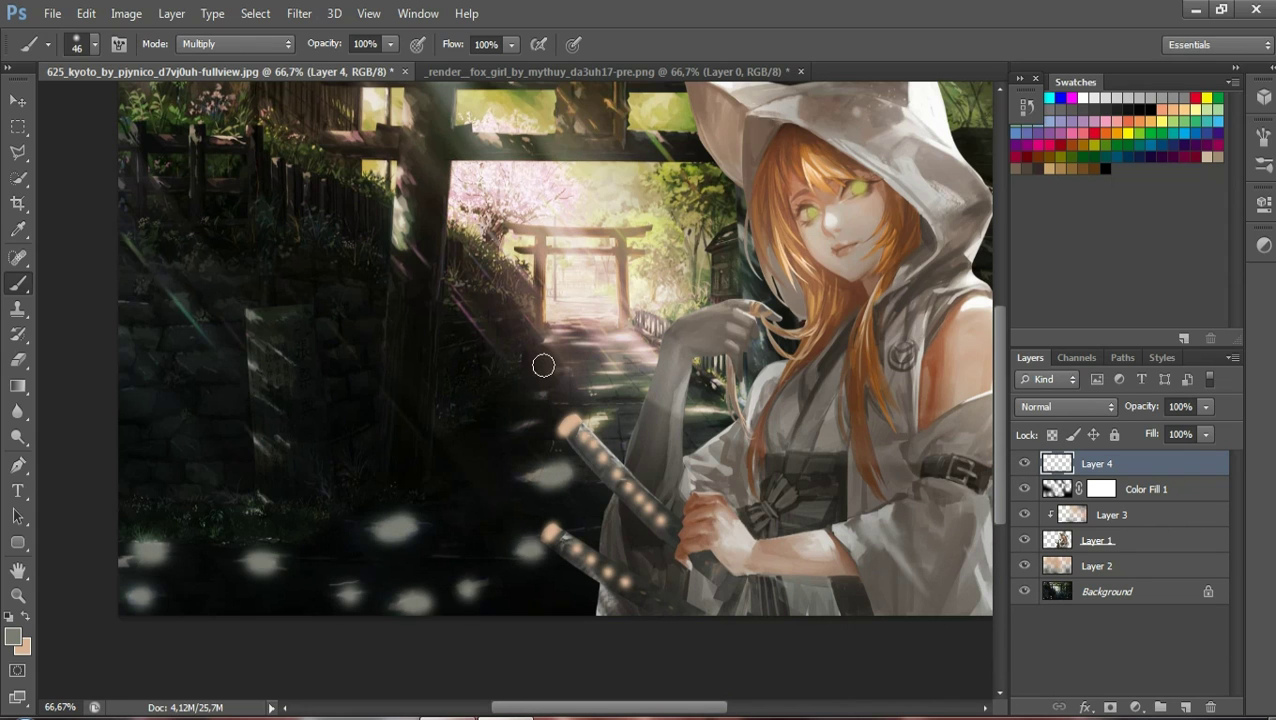
click(528, 429)
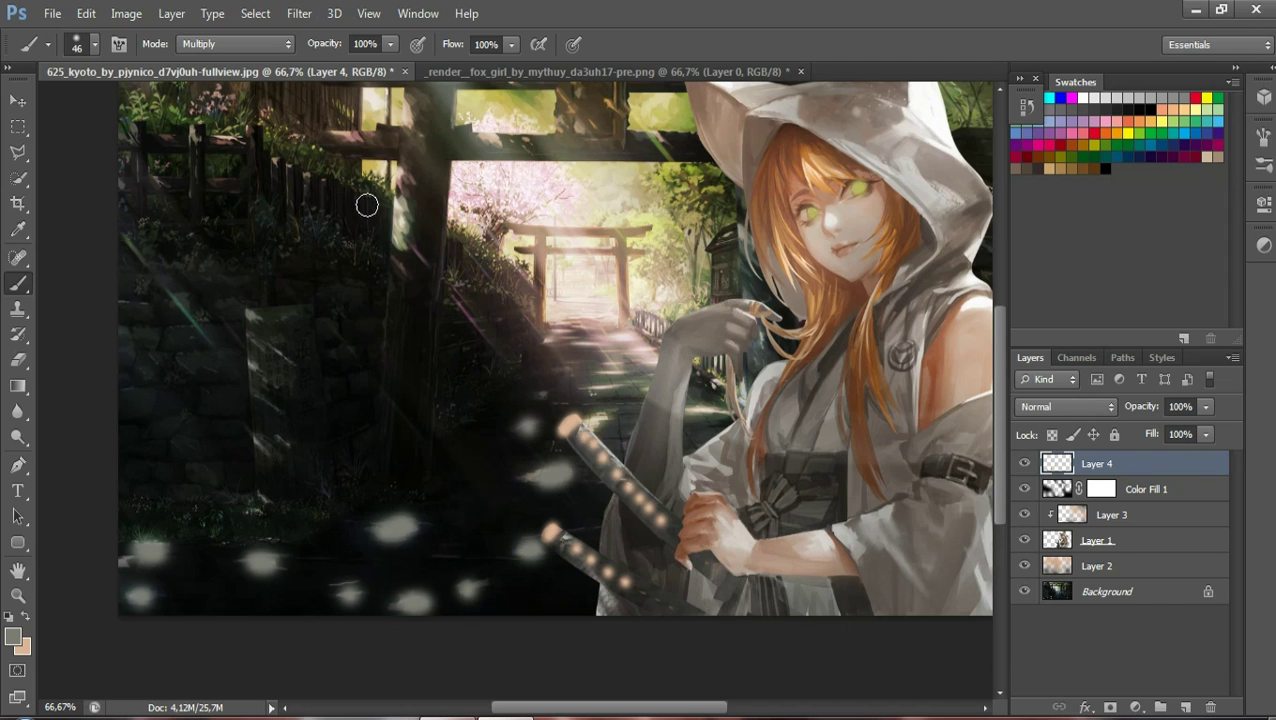
drag(398, 200, 402, 245)
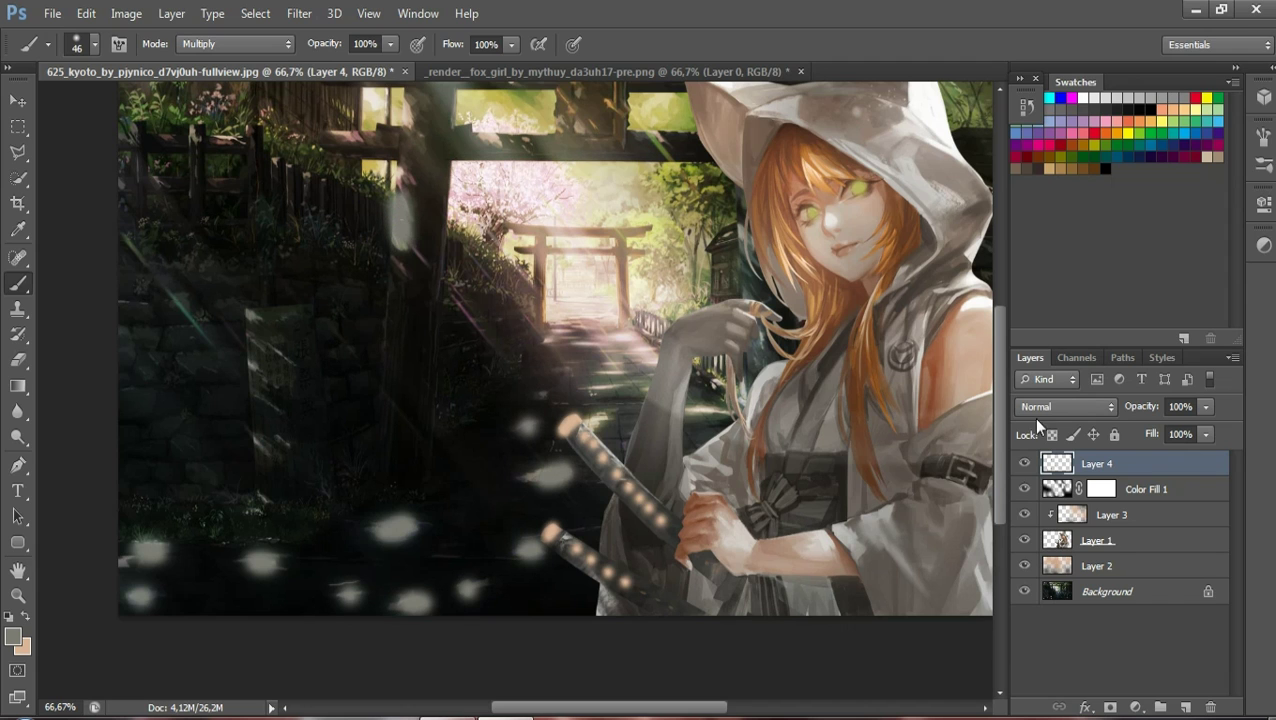
Sample the muted brown 686058 as the foreground colour
click(13, 636)
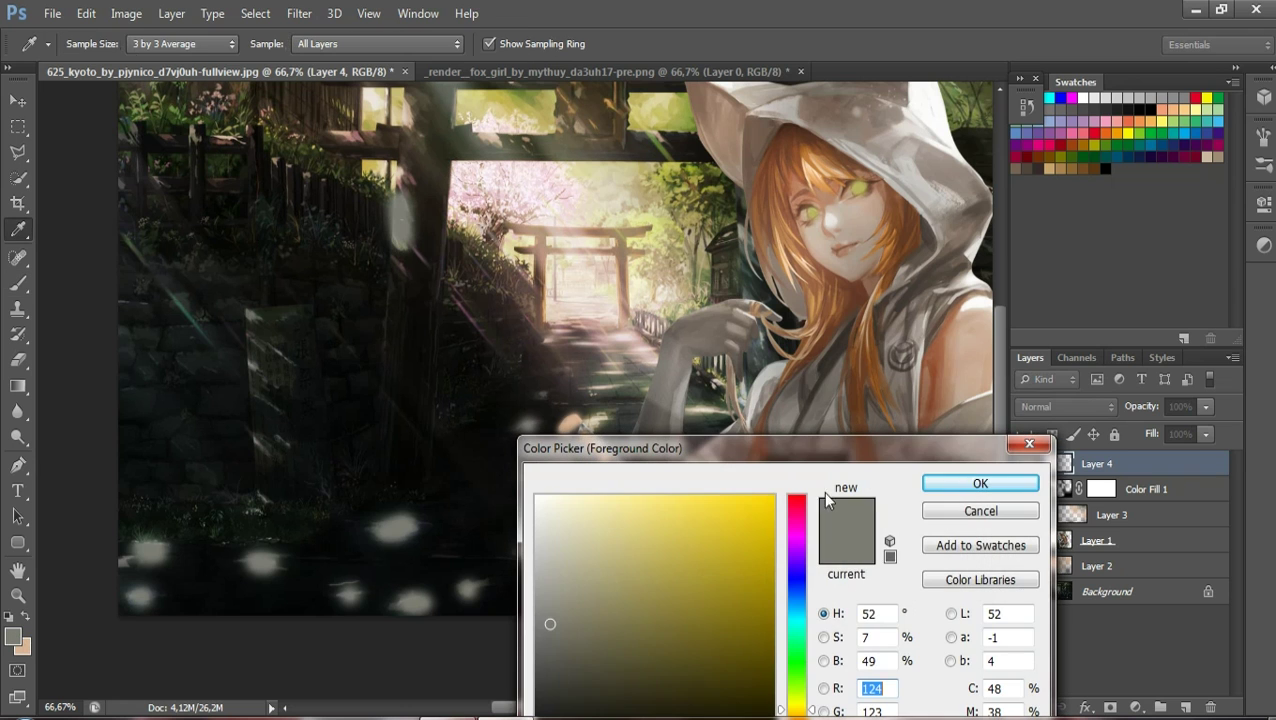
drag(986, 449, 611, 342)
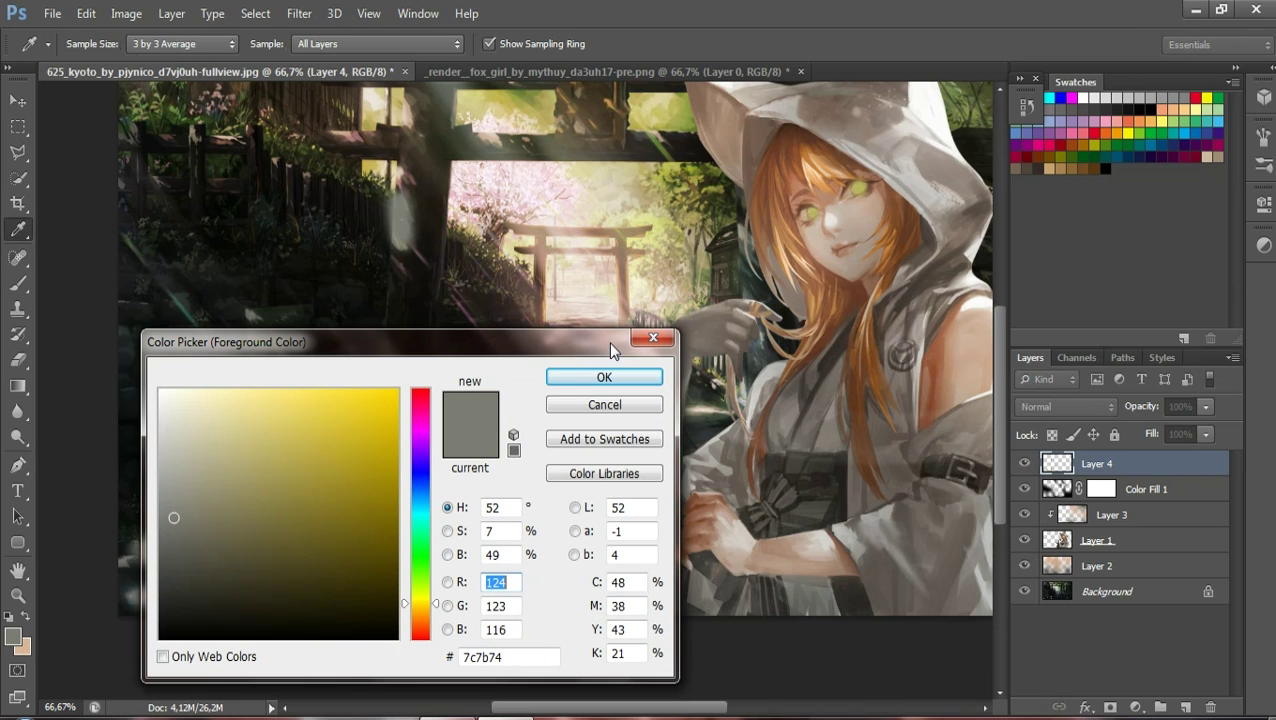
drag(970, 462, 970, 462)
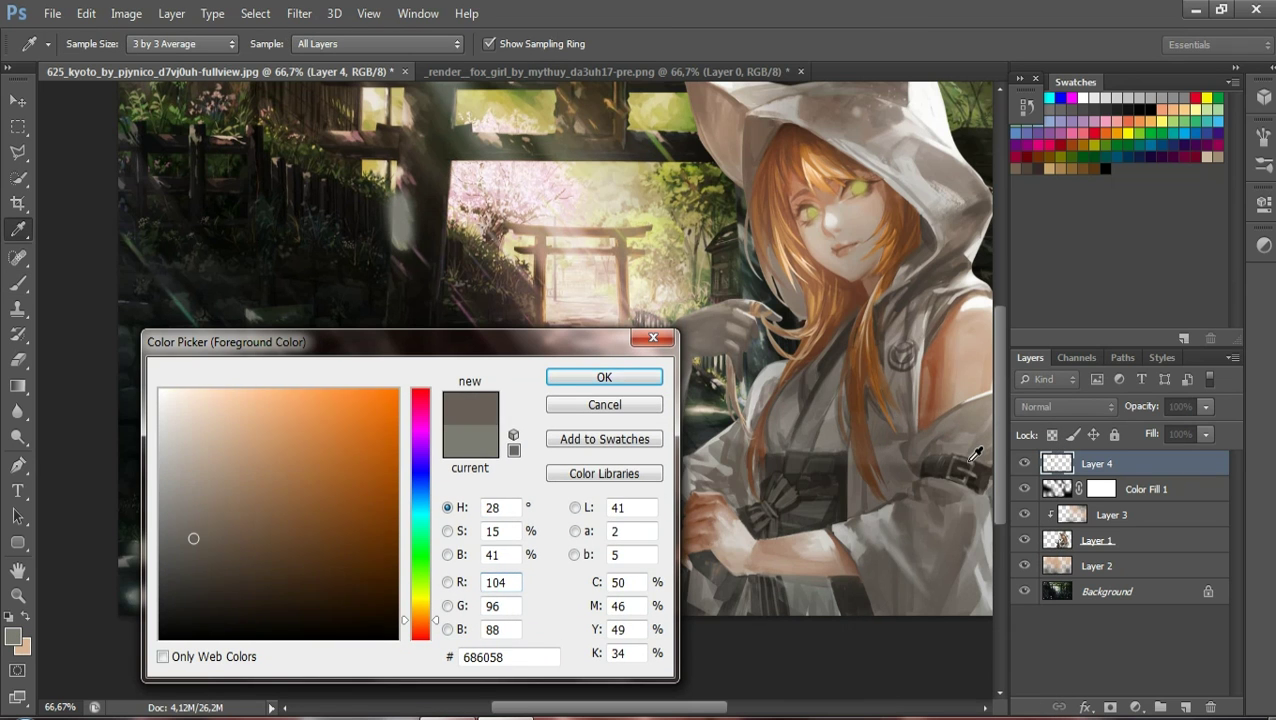
click(636, 376)
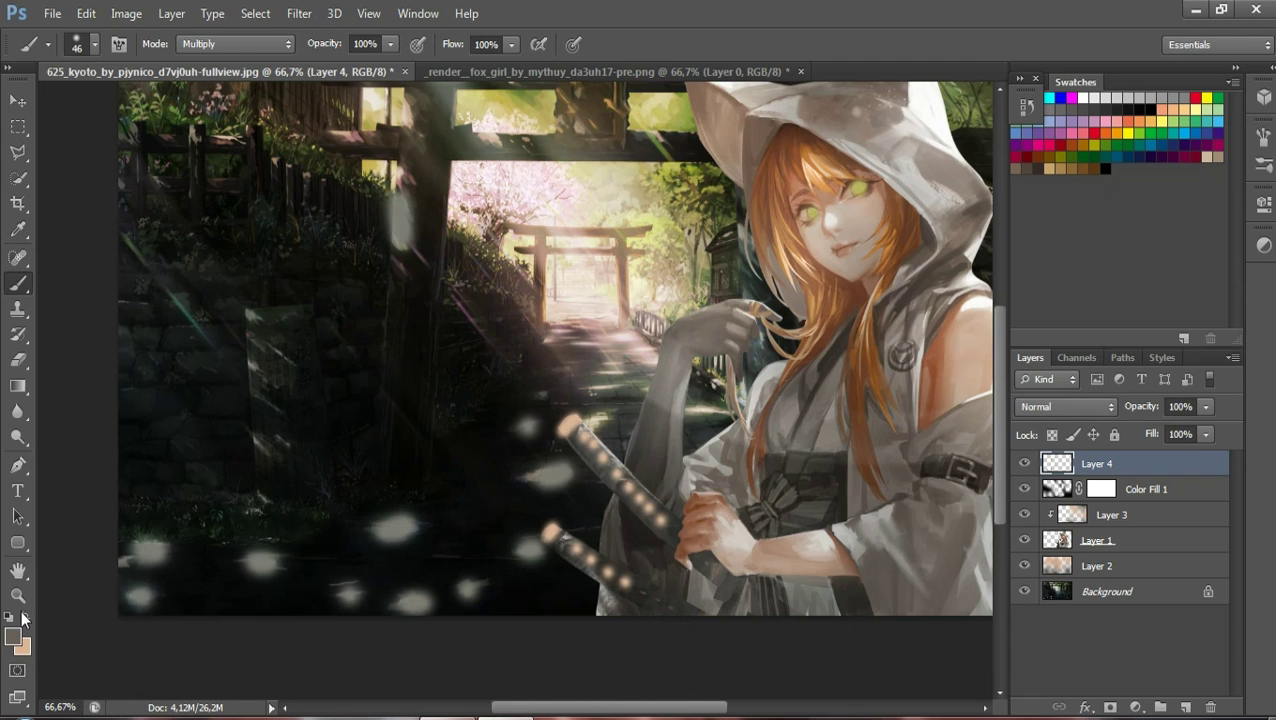
click(18, 596)
Zoom to 100%, set the brush to 23 px and soften the armband buckle
drag(605, 707, 660, 707)
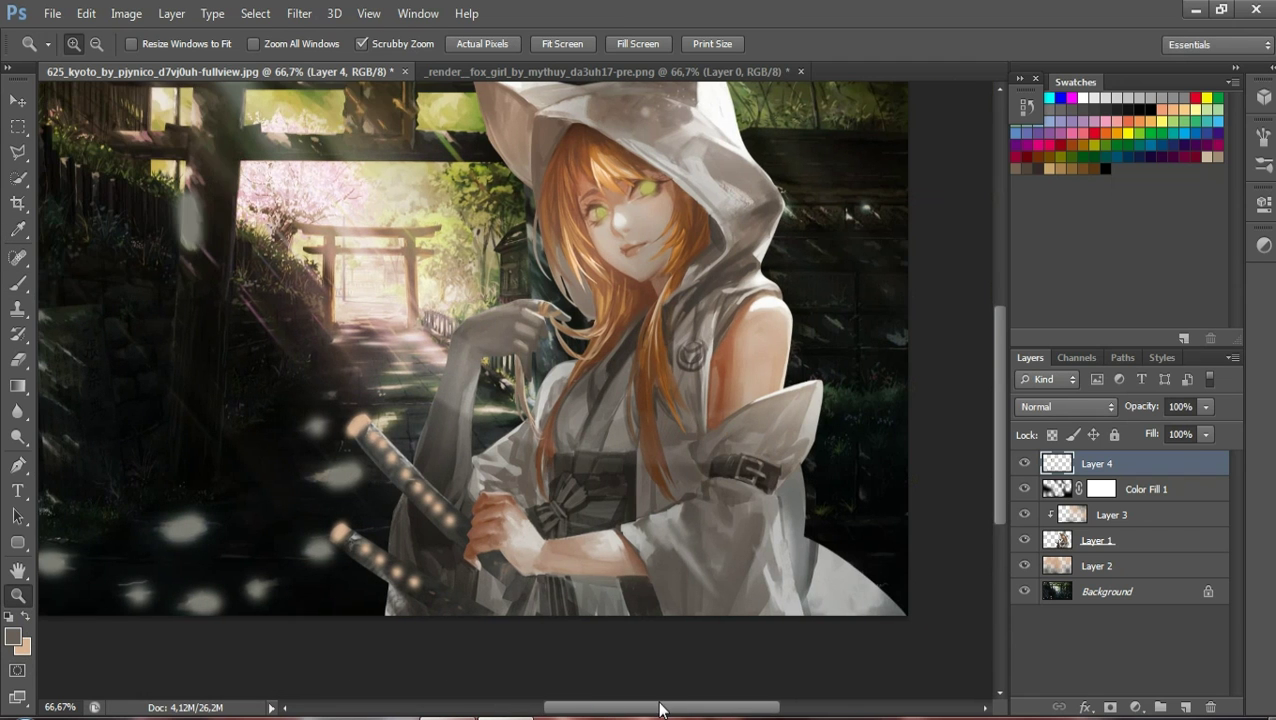
click(731, 527)
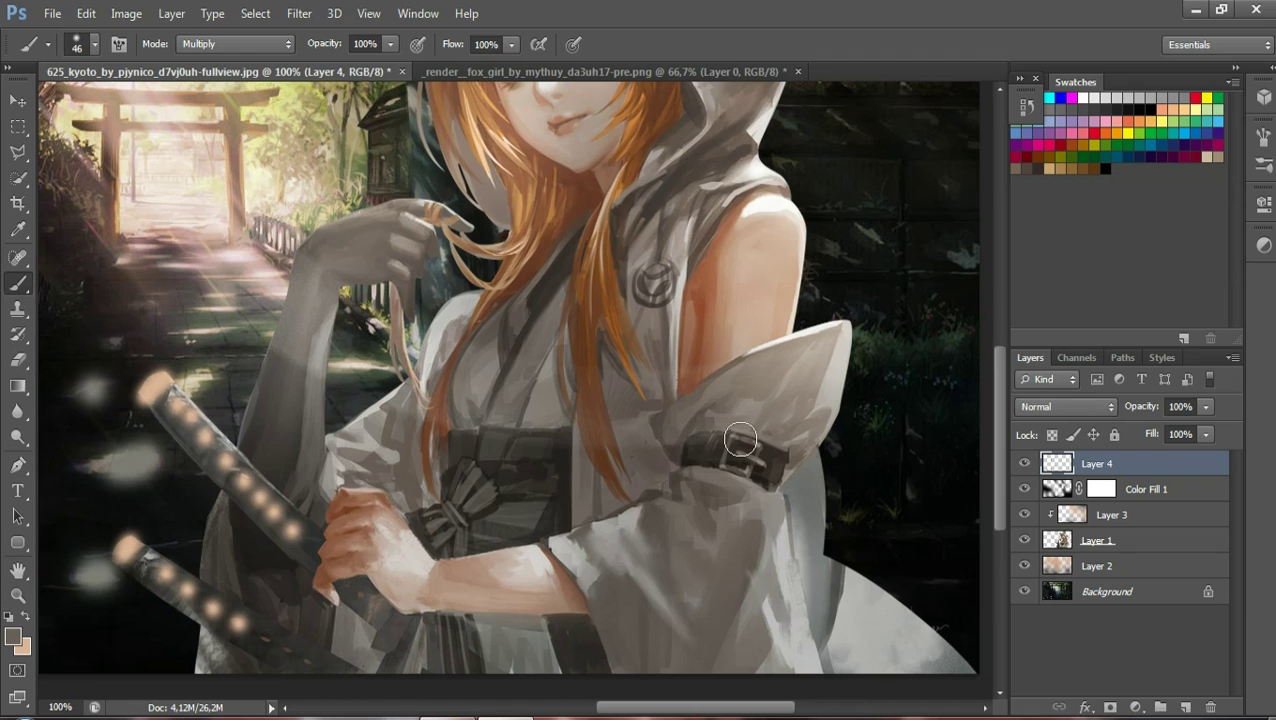
click(99, 50)
drag(57, 102, 48, 104)
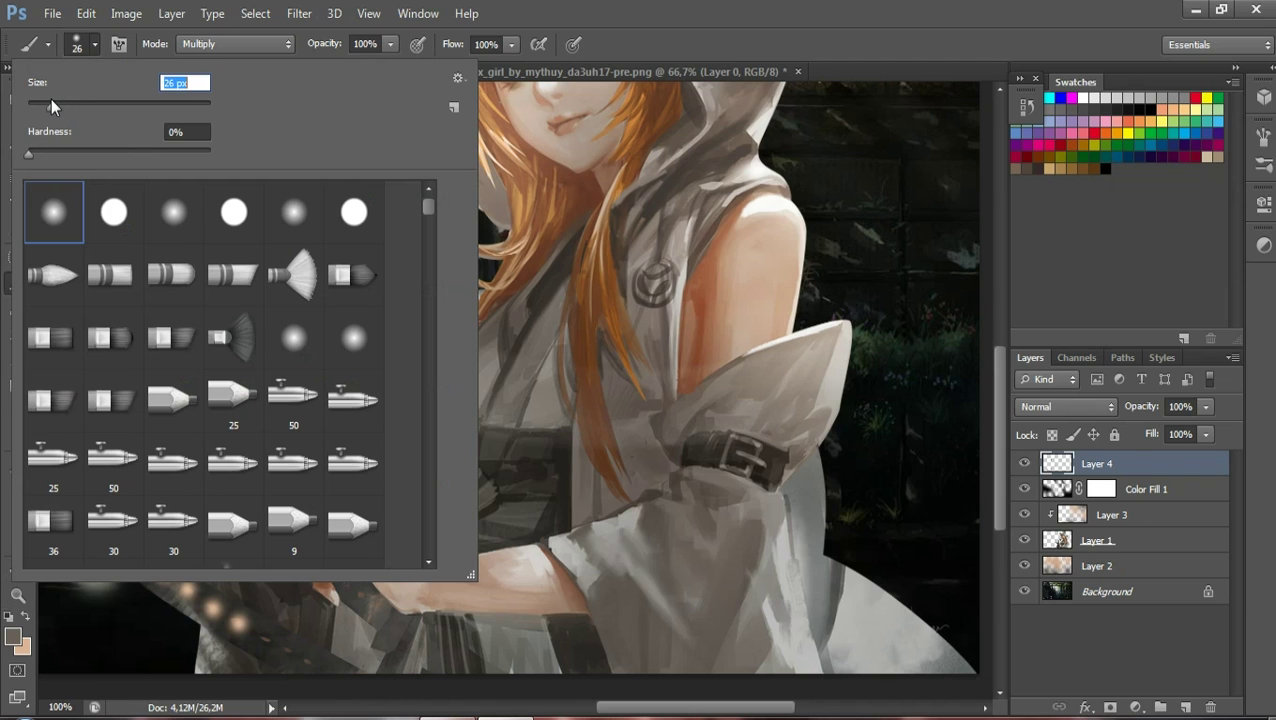
click(758, 442)
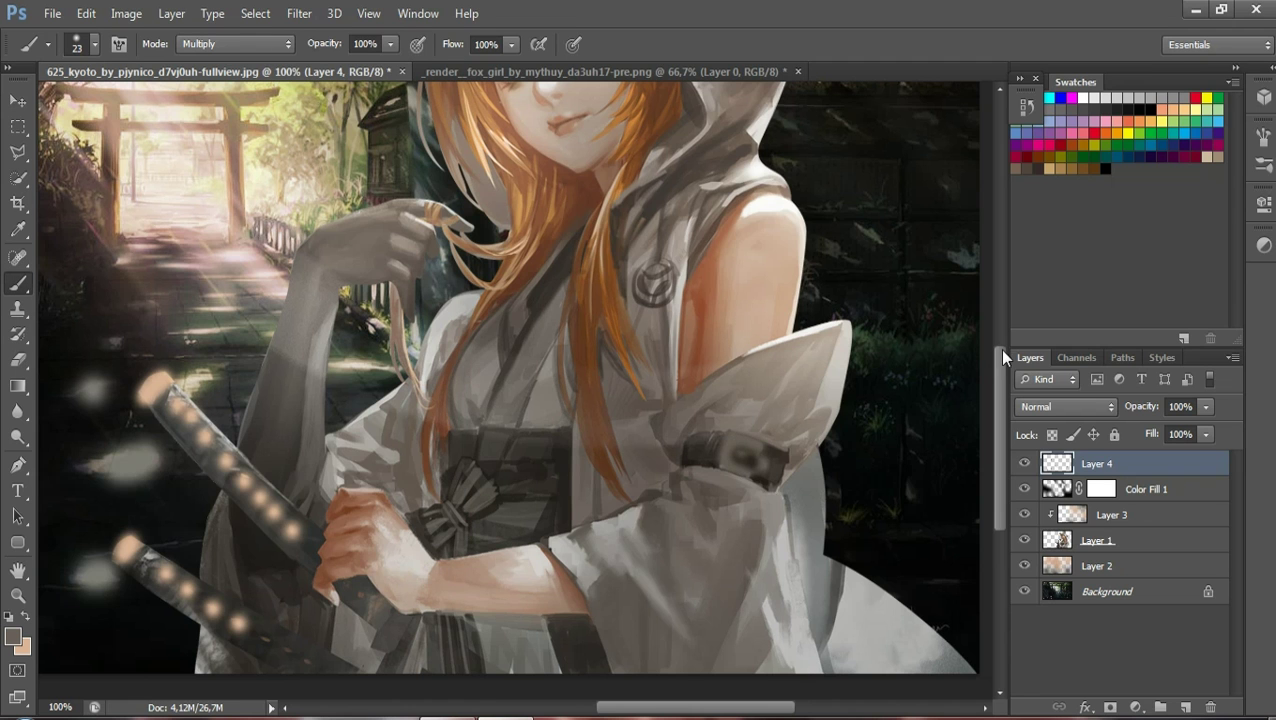
drag(1003, 350, 999, 294)
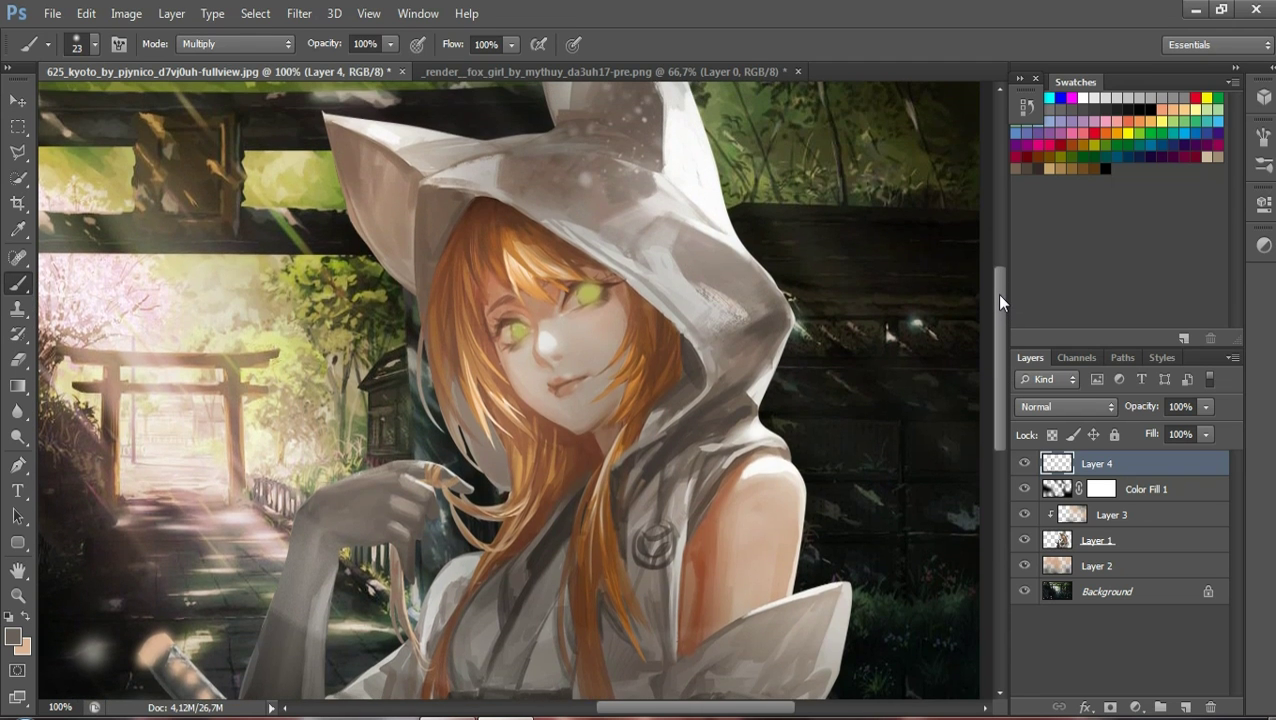
Sample the hair's light orange f1bd88 and set the brush to 35 px
click(13, 636)
click(529, 262)
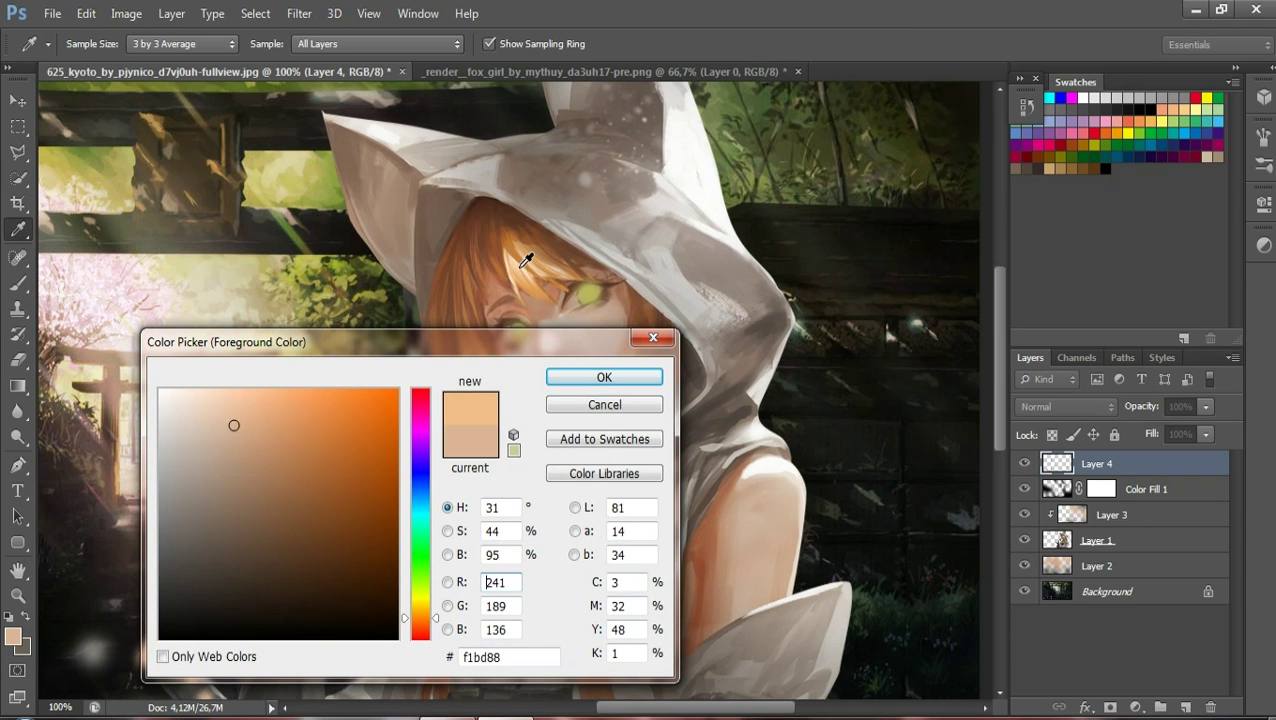
click(590, 377)
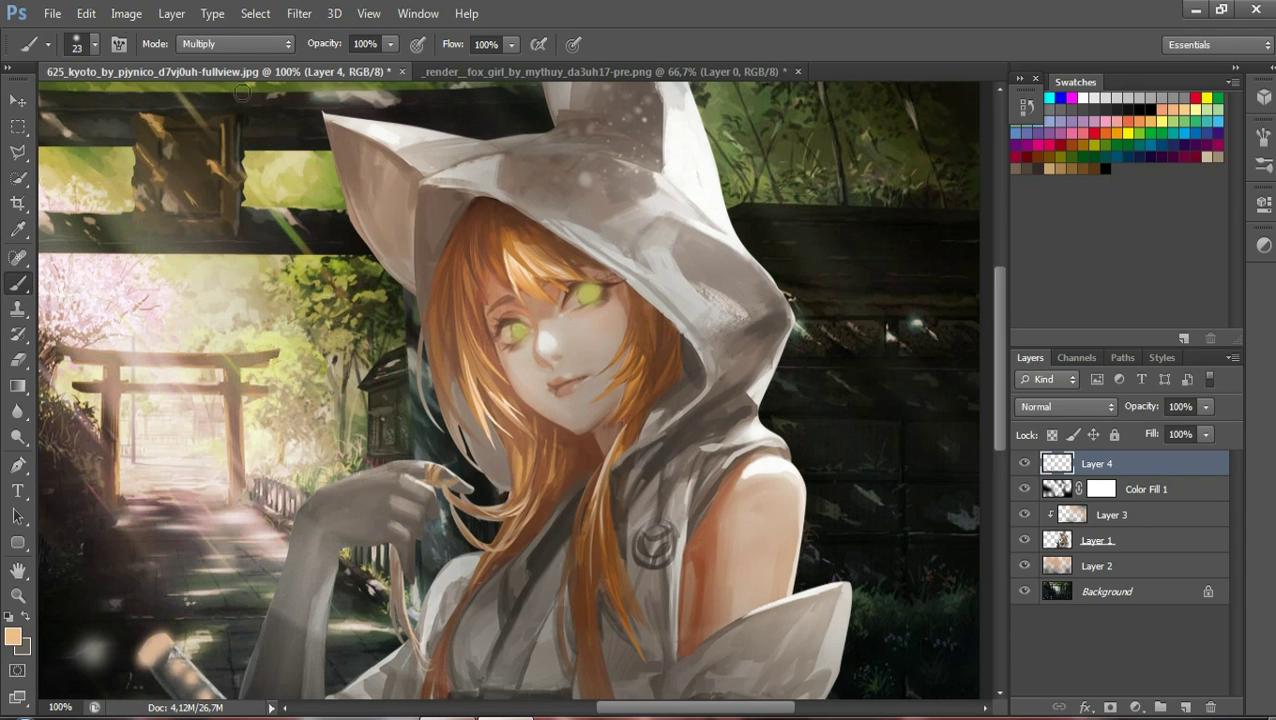
click(94, 44)
drag(55, 107, 59, 107)
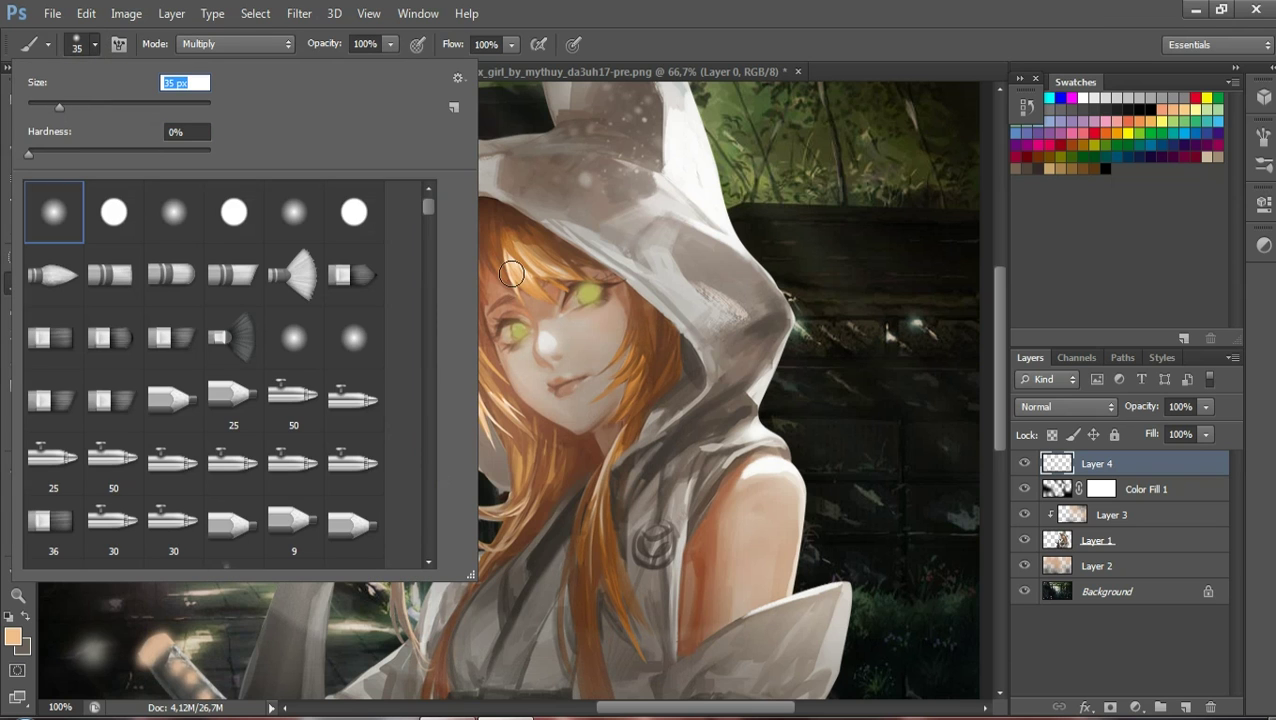
key(Return)
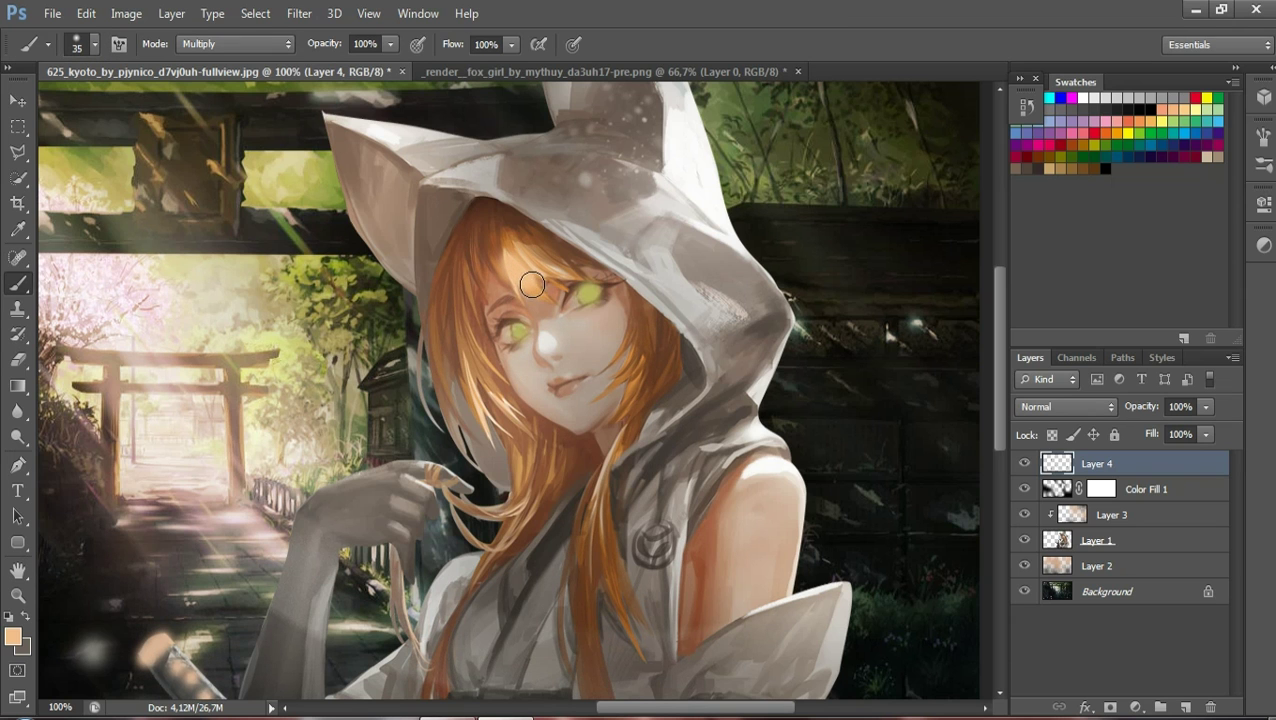
Paint a peach glow on the hair strands near the hand, undoing a stroke by the face
drag(477, 370, 492, 394)
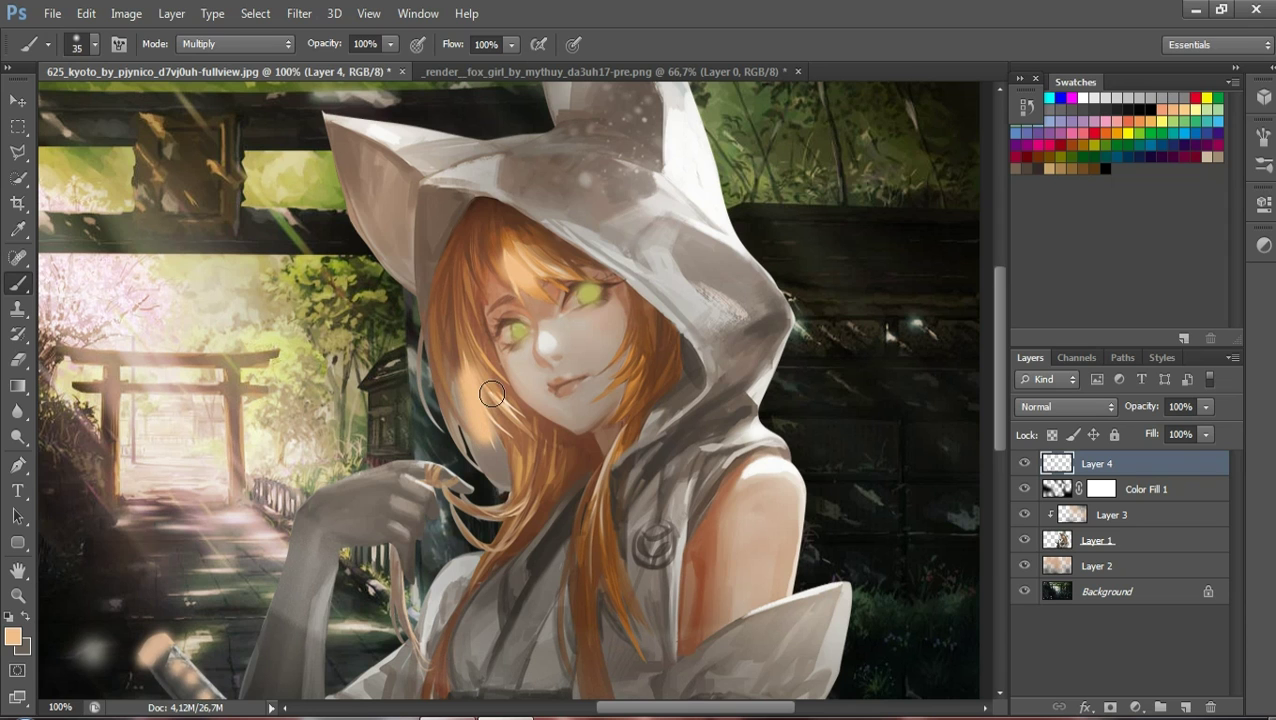
key(ctrl+z)
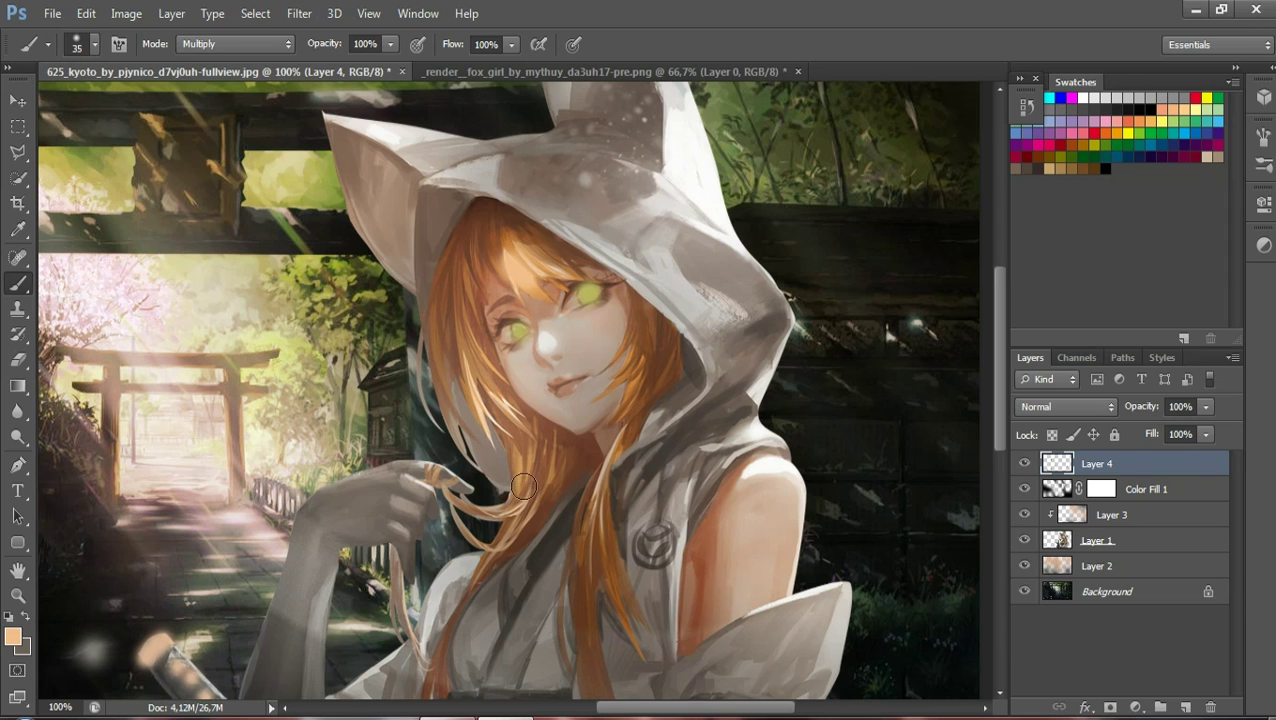
mouse_move(520, 502)
mouse_down()
mouse_move(463, 505)
mouse_move(462, 523)
mouse_up()
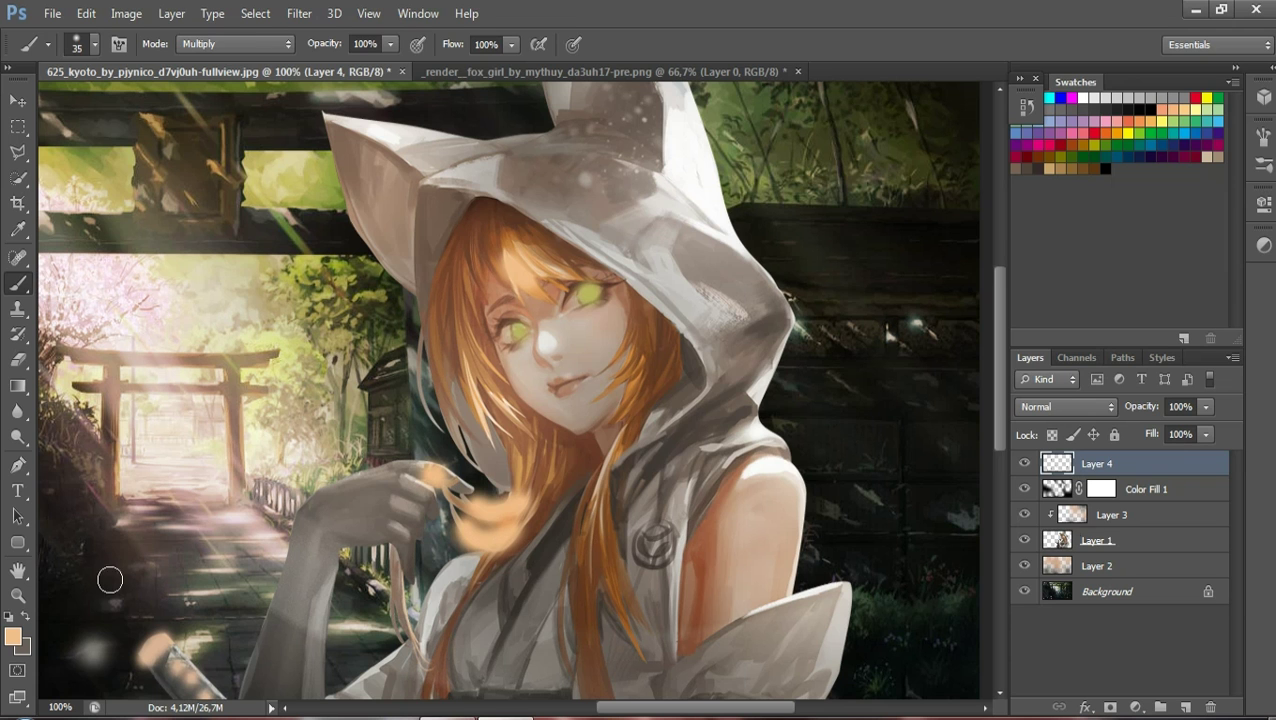
click(27, 592)
click(382, 449)
Set Layer 4 to Overlay at 65% opacity, toggling its visibility to compare the effect
right_click(375, 455)
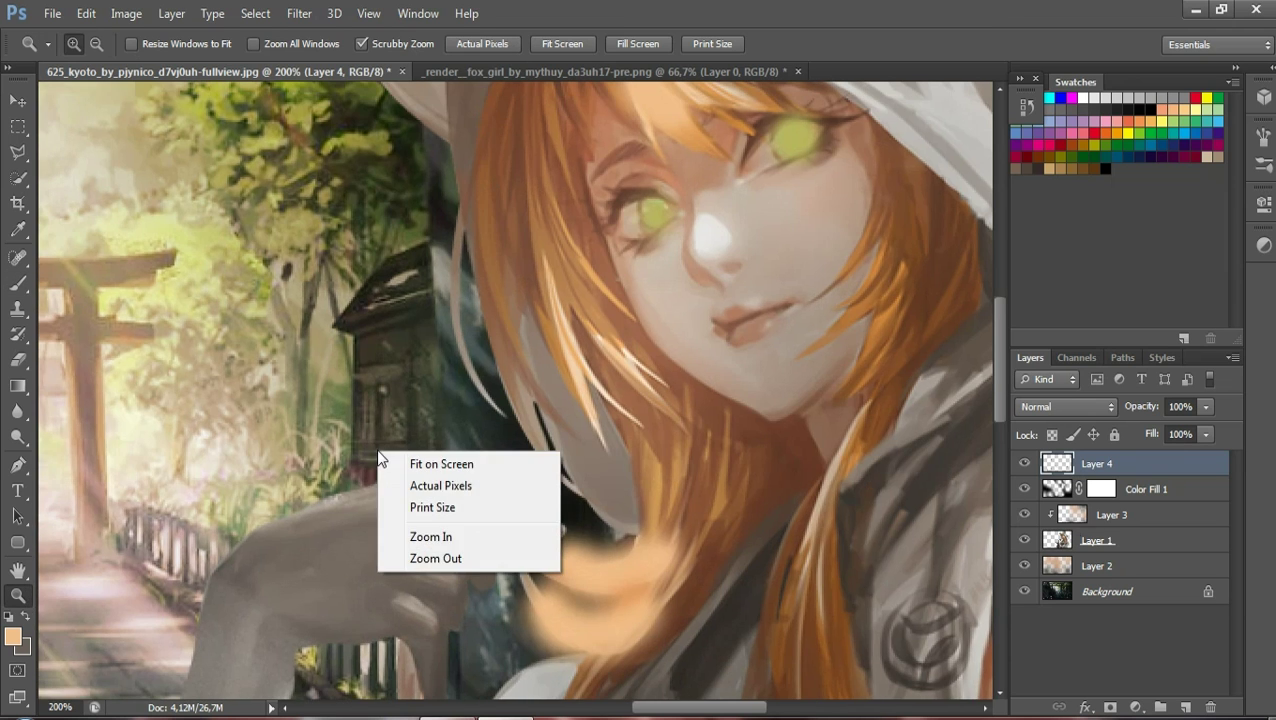
click(430, 461)
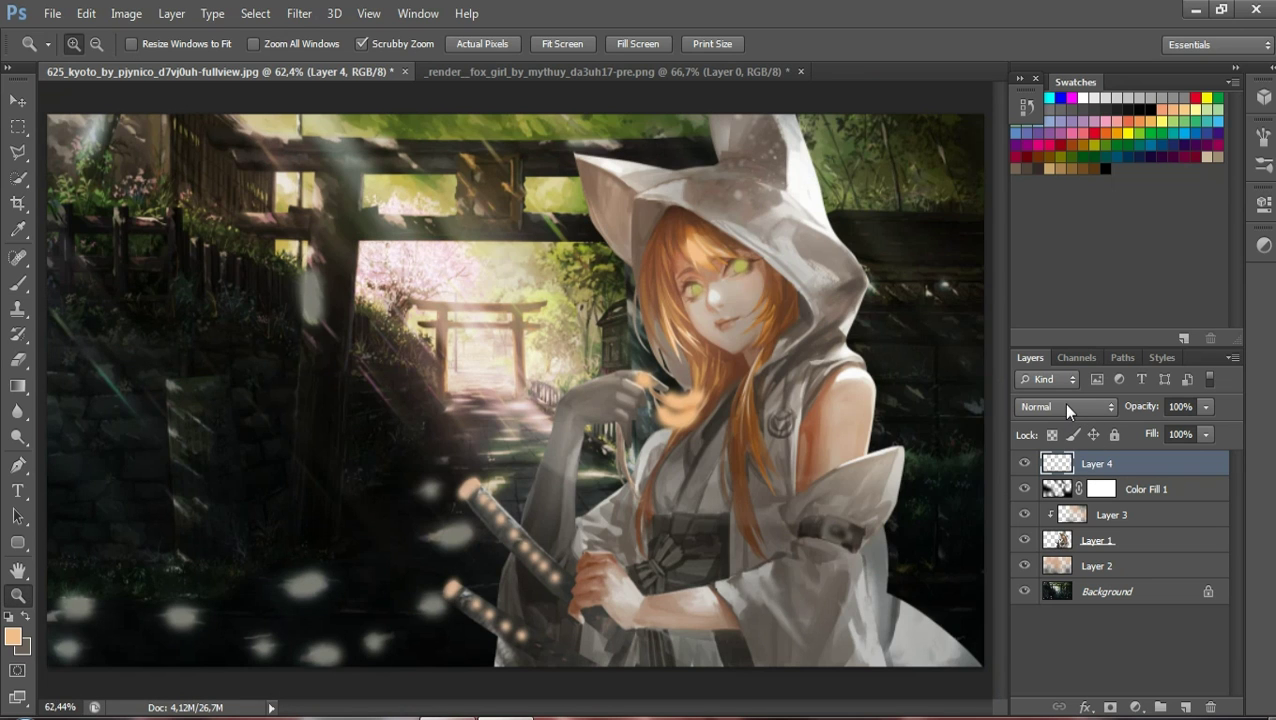
click(1063, 406)
click(1050, 254)
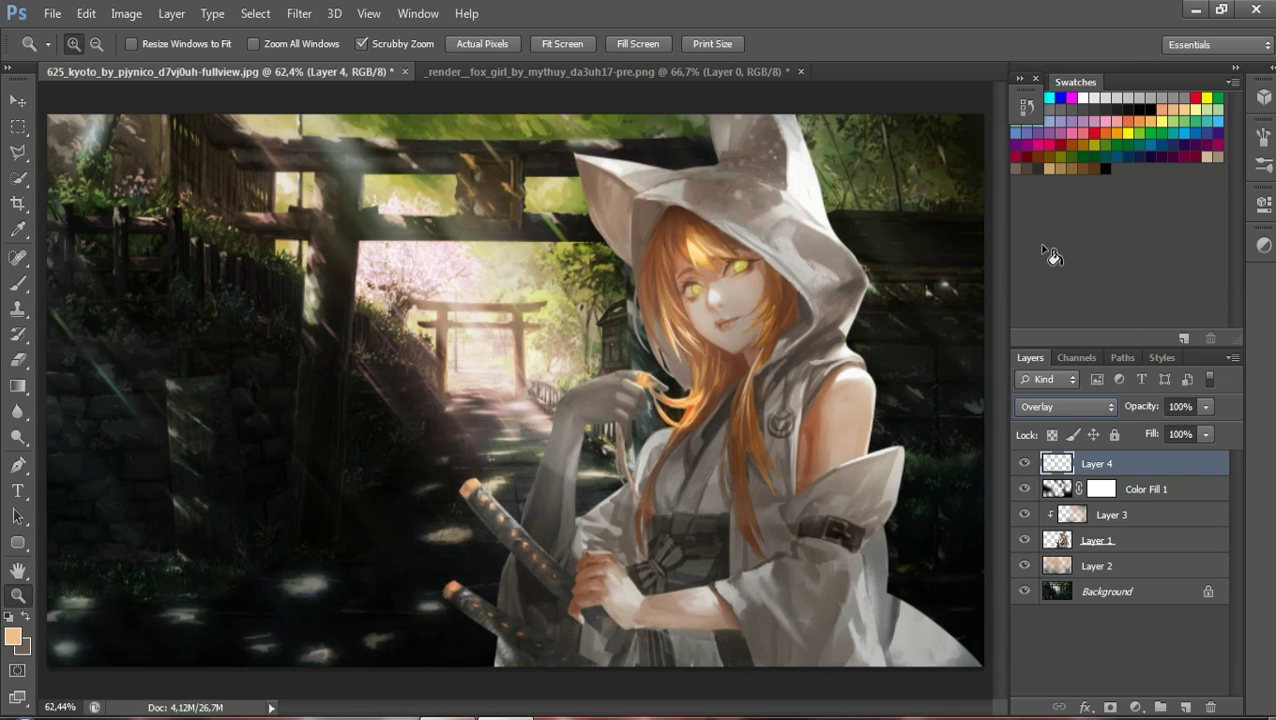
click(1025, 463)
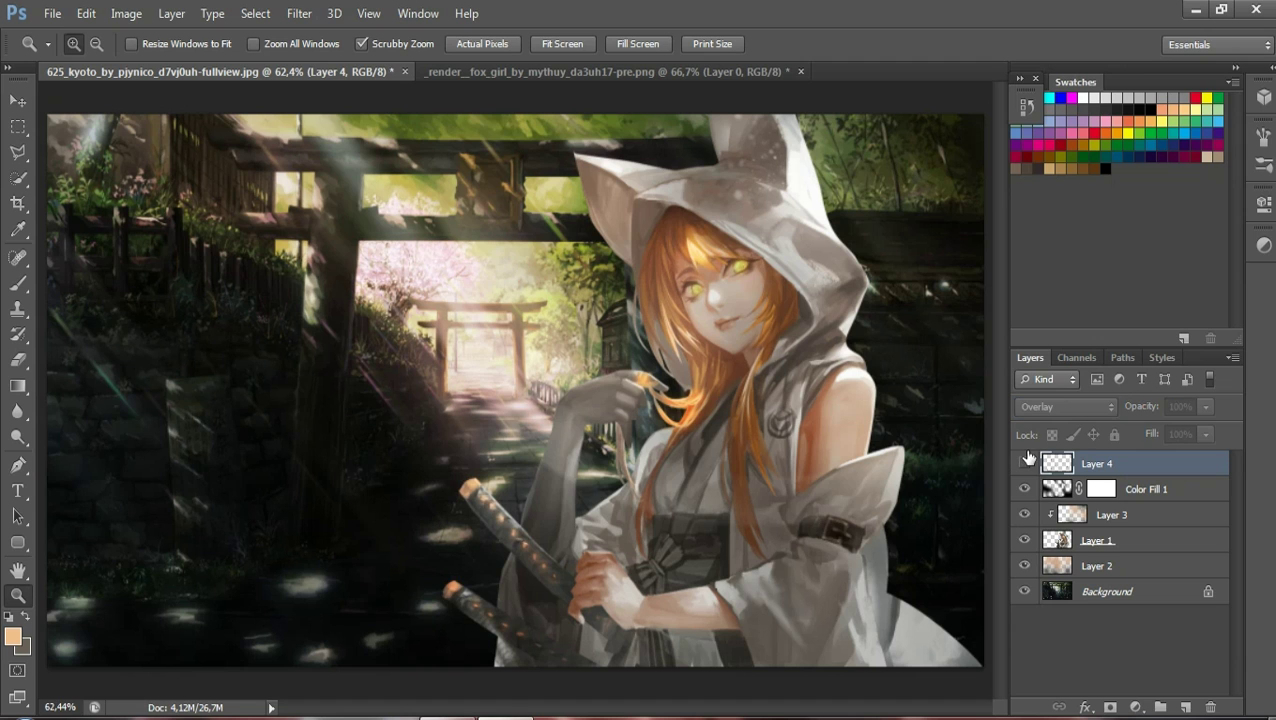
click(1025, 463)
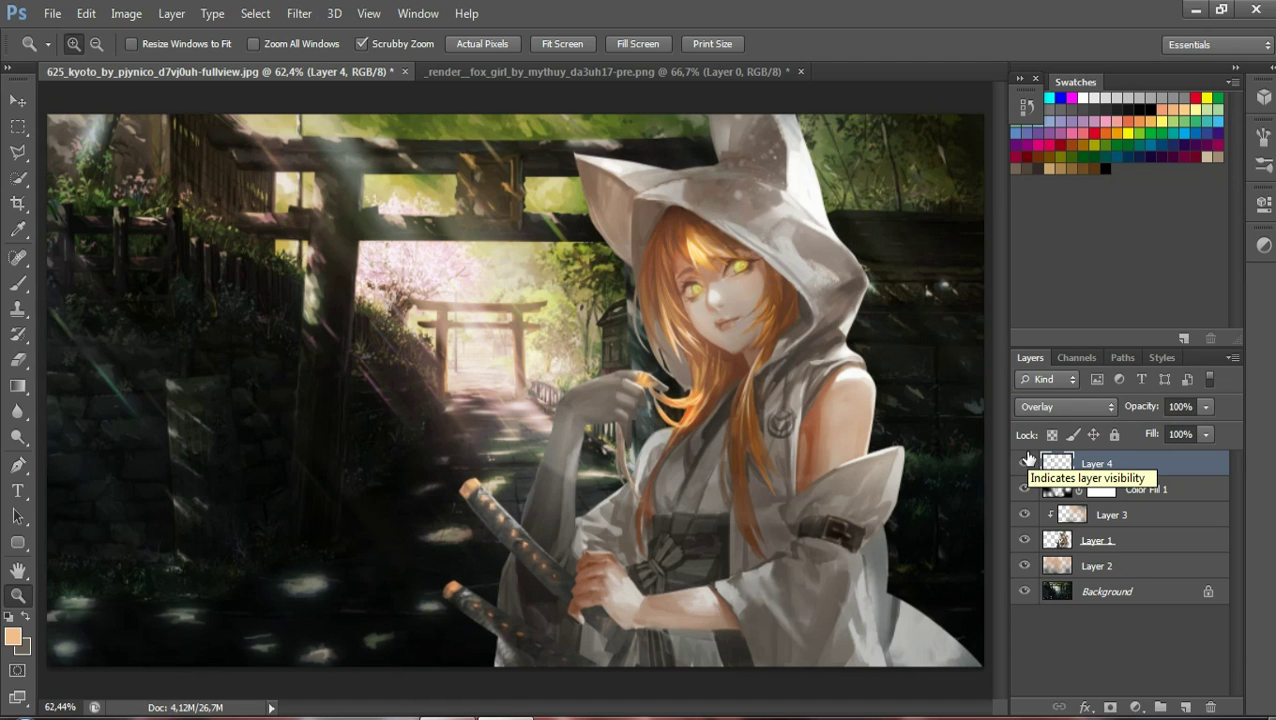
mouse_move(1146, 407)
mouse_down()
mouse_move(1136, 413)
mouse_move(1153, 436)
mouse_up()
click(1158, 408)
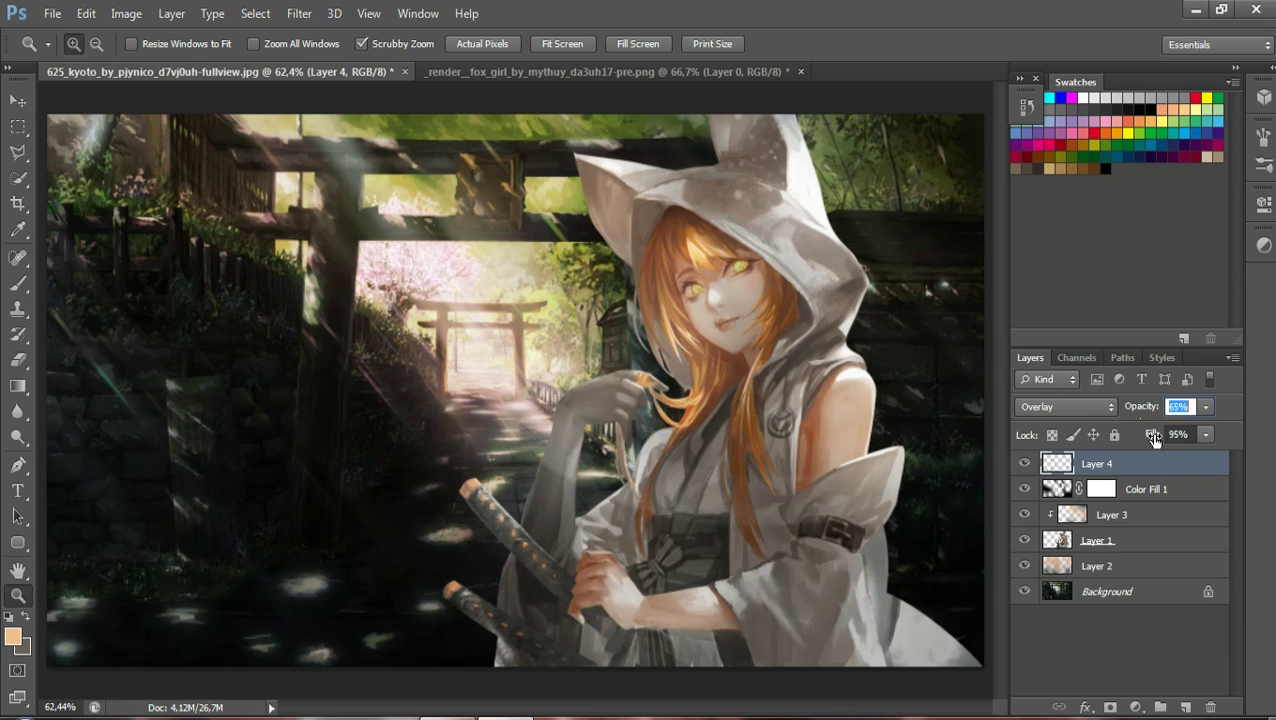
click(1022, 465)
click(1030, 462)
click(1026, 463)
Add an empty Layer 5 above Layer 4, then delete it
right_click(290, 422)
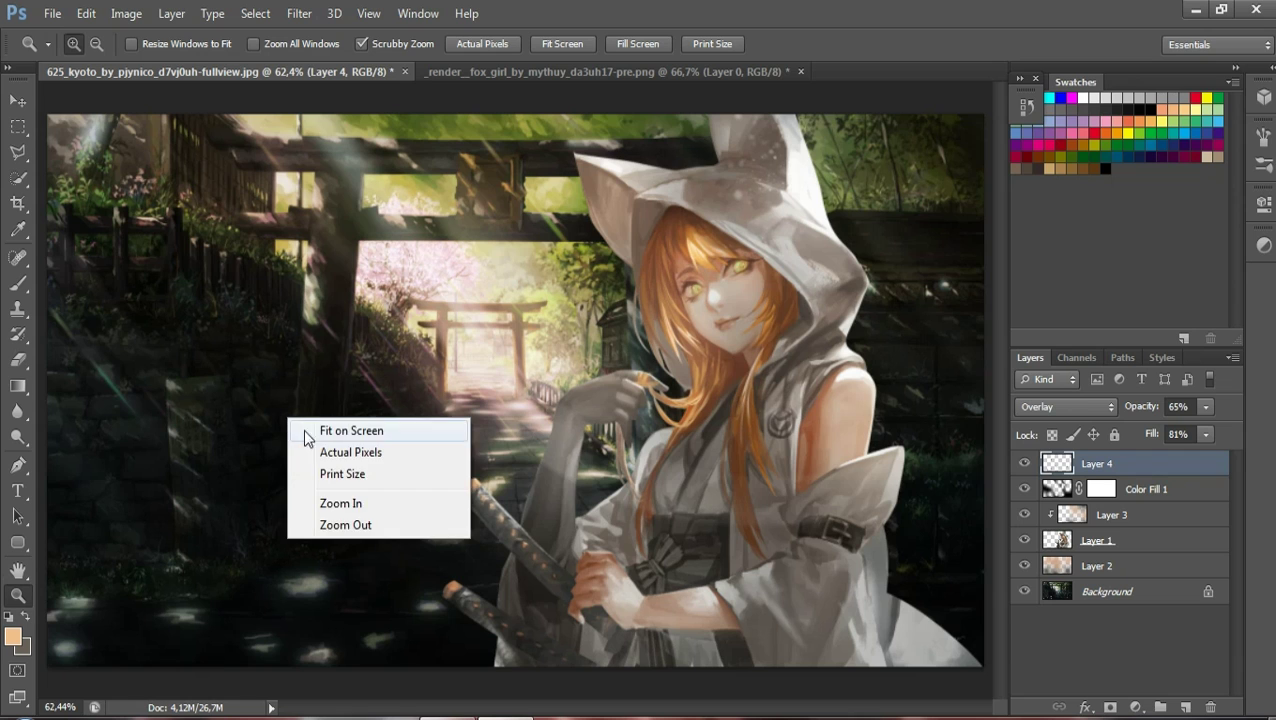
click(402, 343)
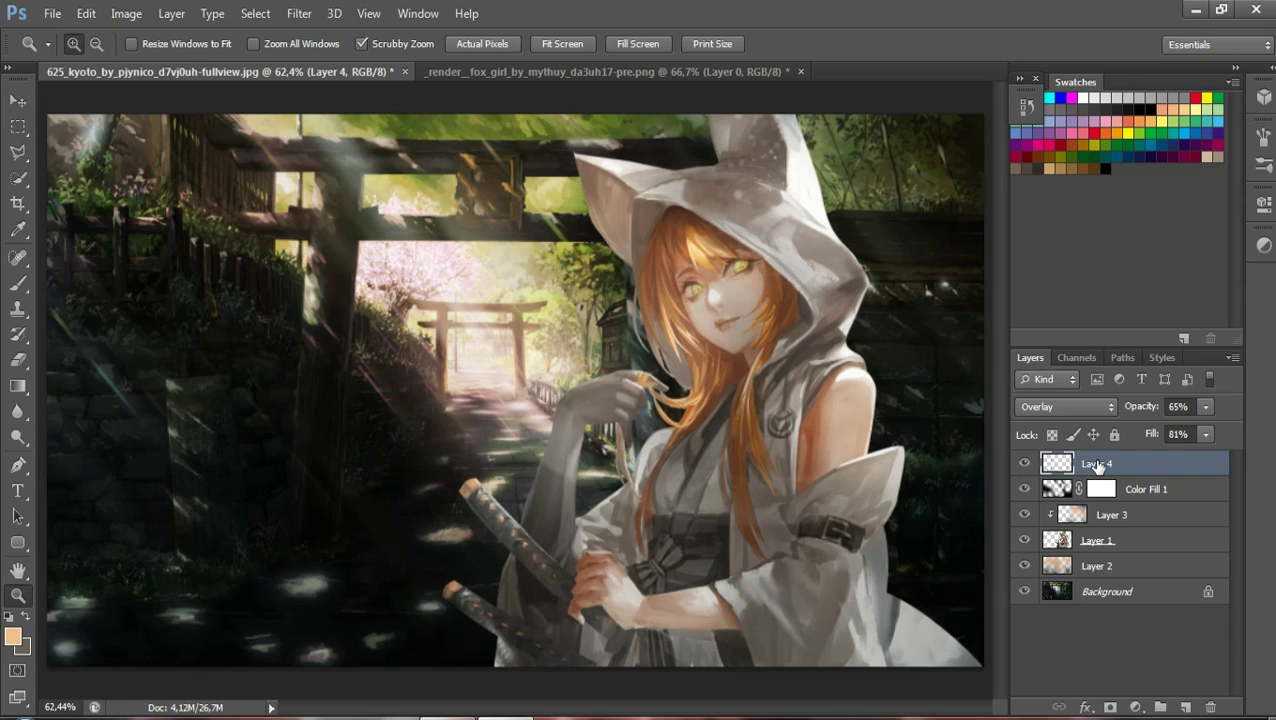
click(1187, 706)
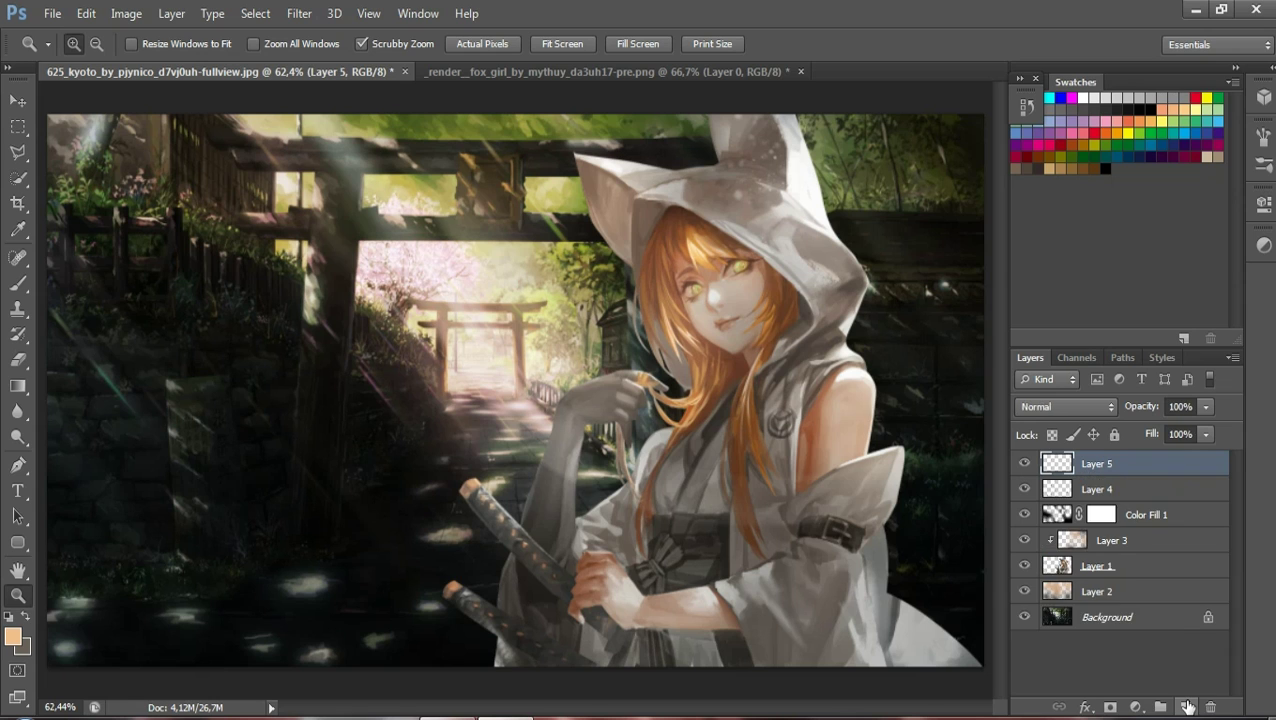
click(1066, 408)
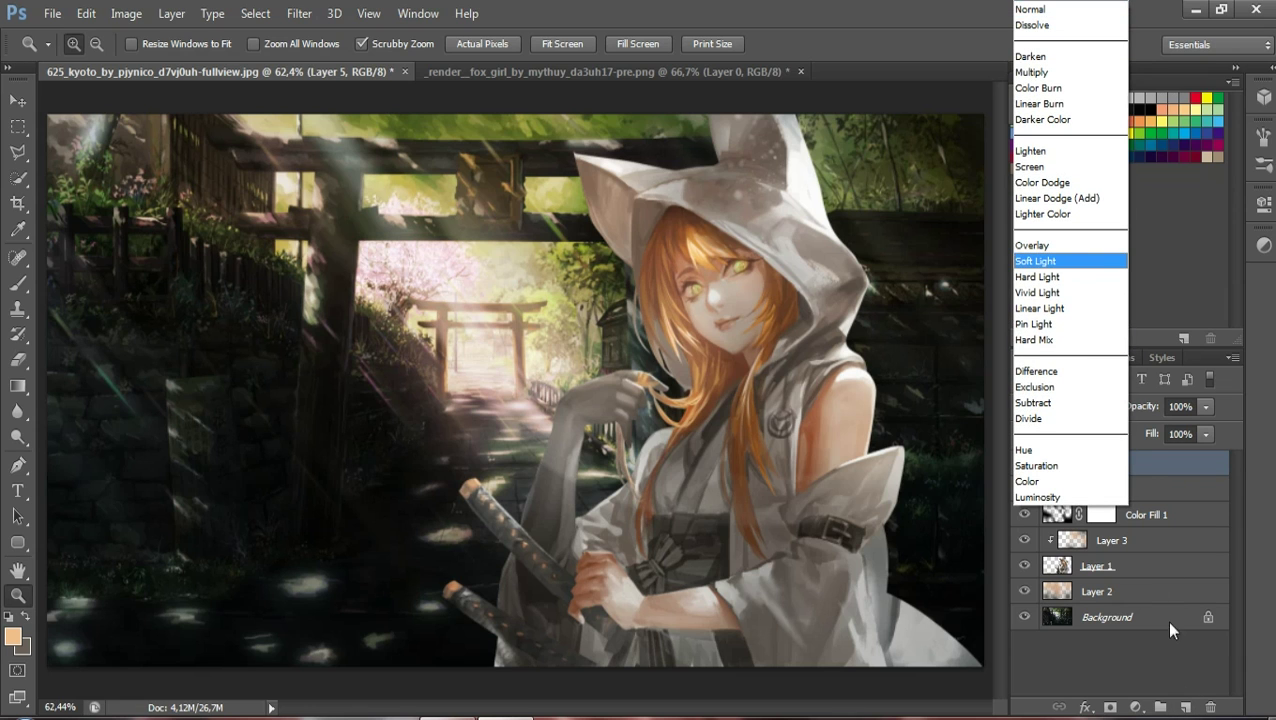
click(1163, 465)
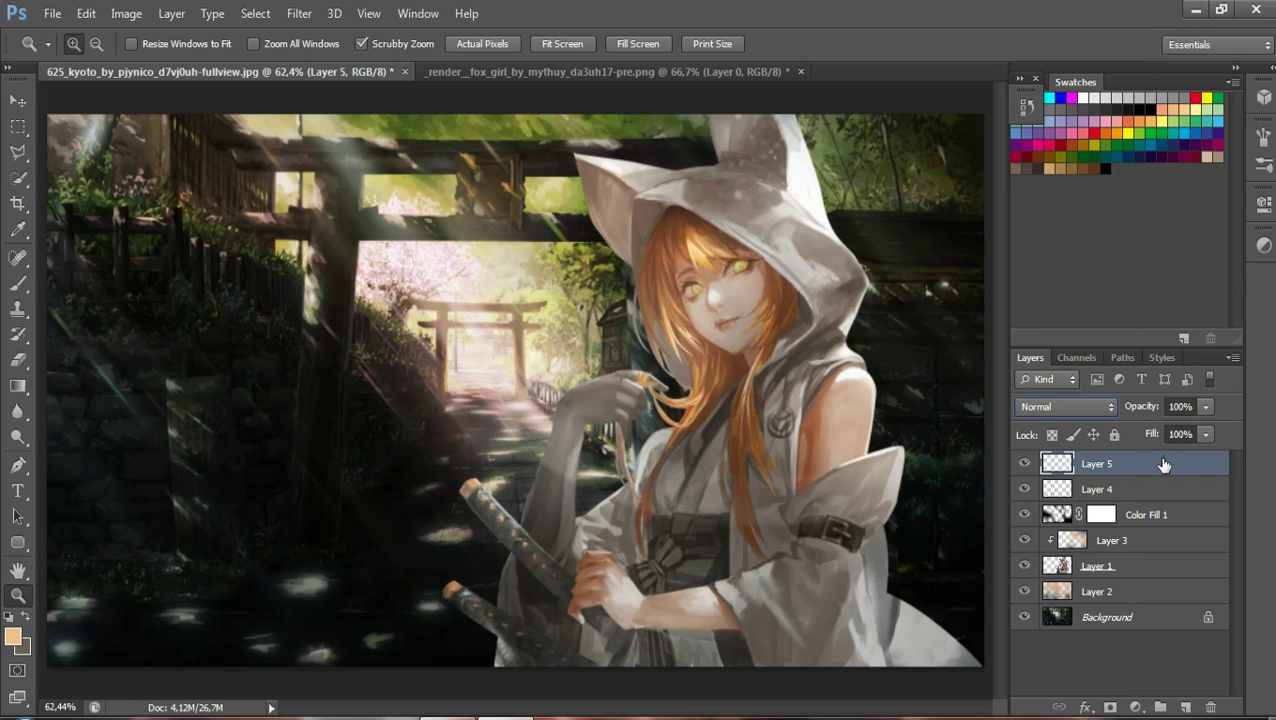
click(1210, 707)
click(573, 287)
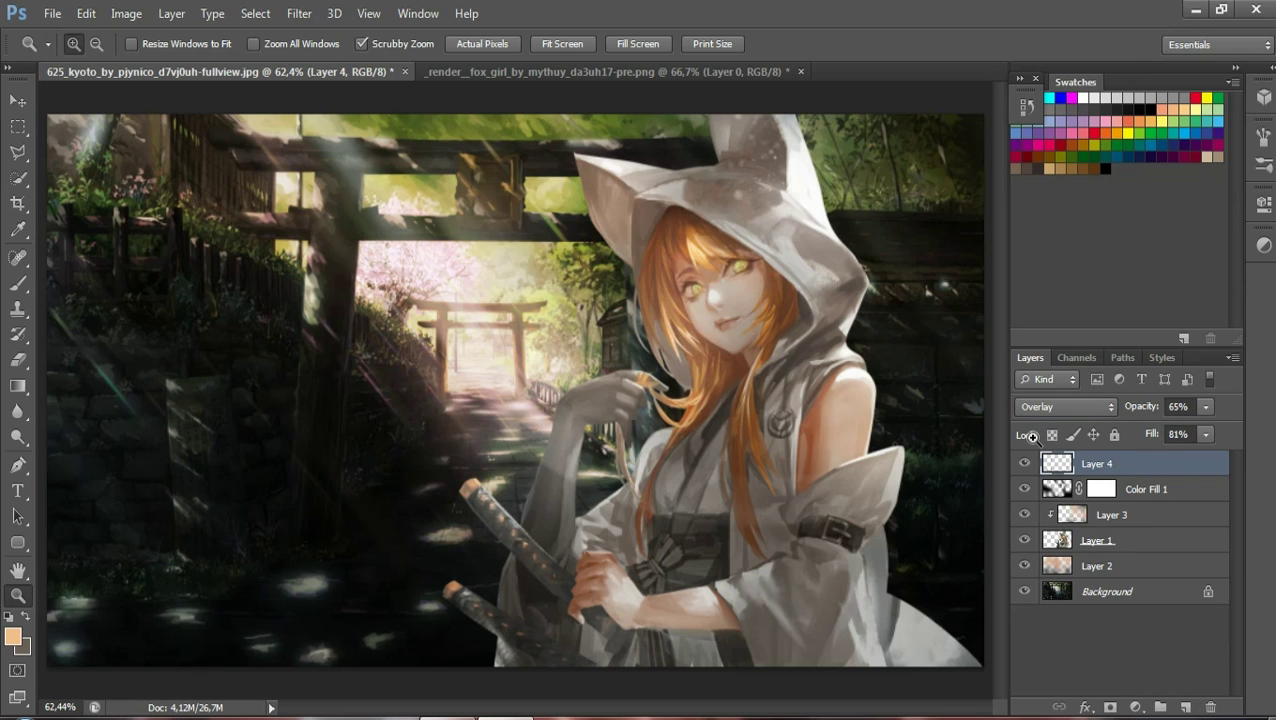
click(1135, 707)
Add a Solid Color fill layer with a muted dark green colour
click(1134, 278)
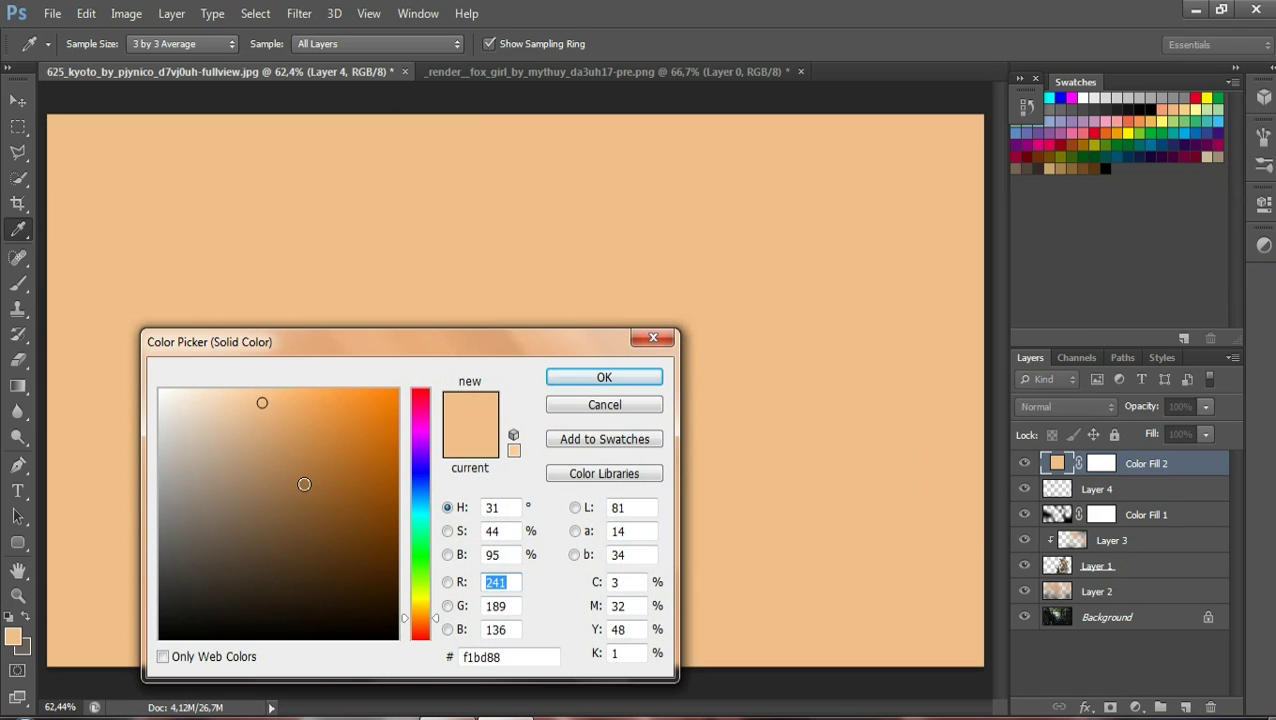
drag(302, 484, 162, 638)
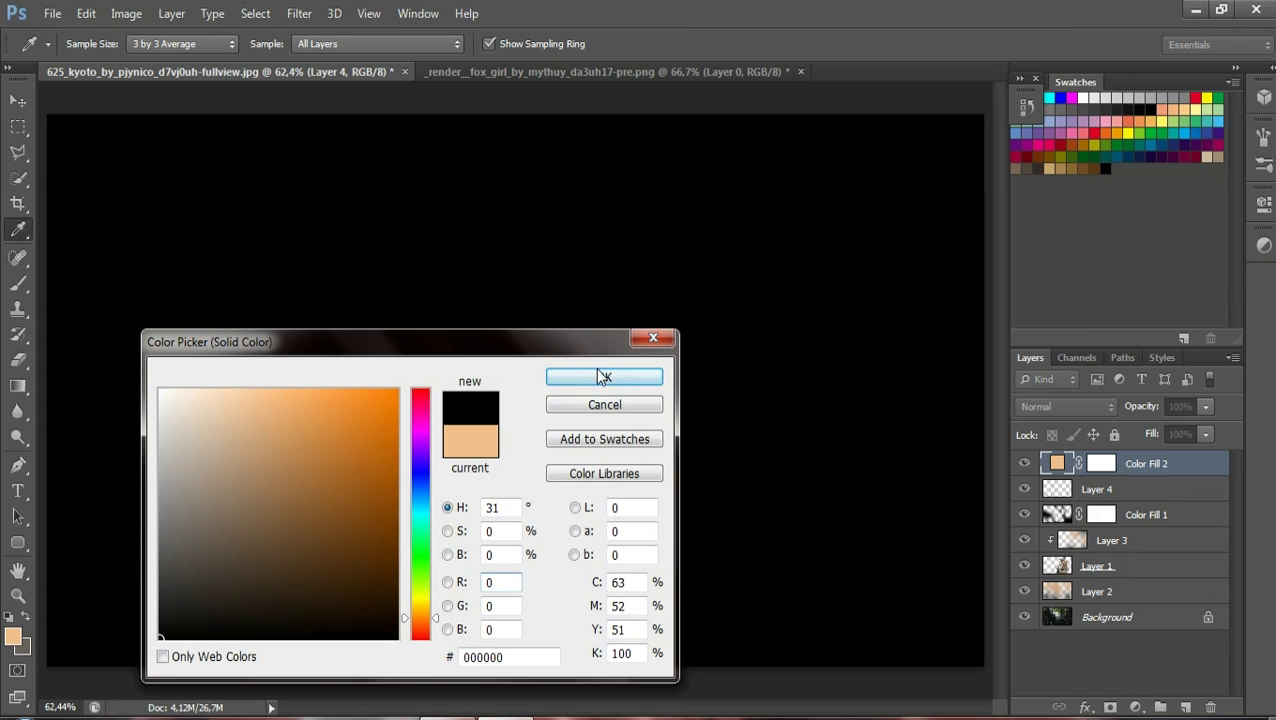
drag(229, 585, 160, 638)
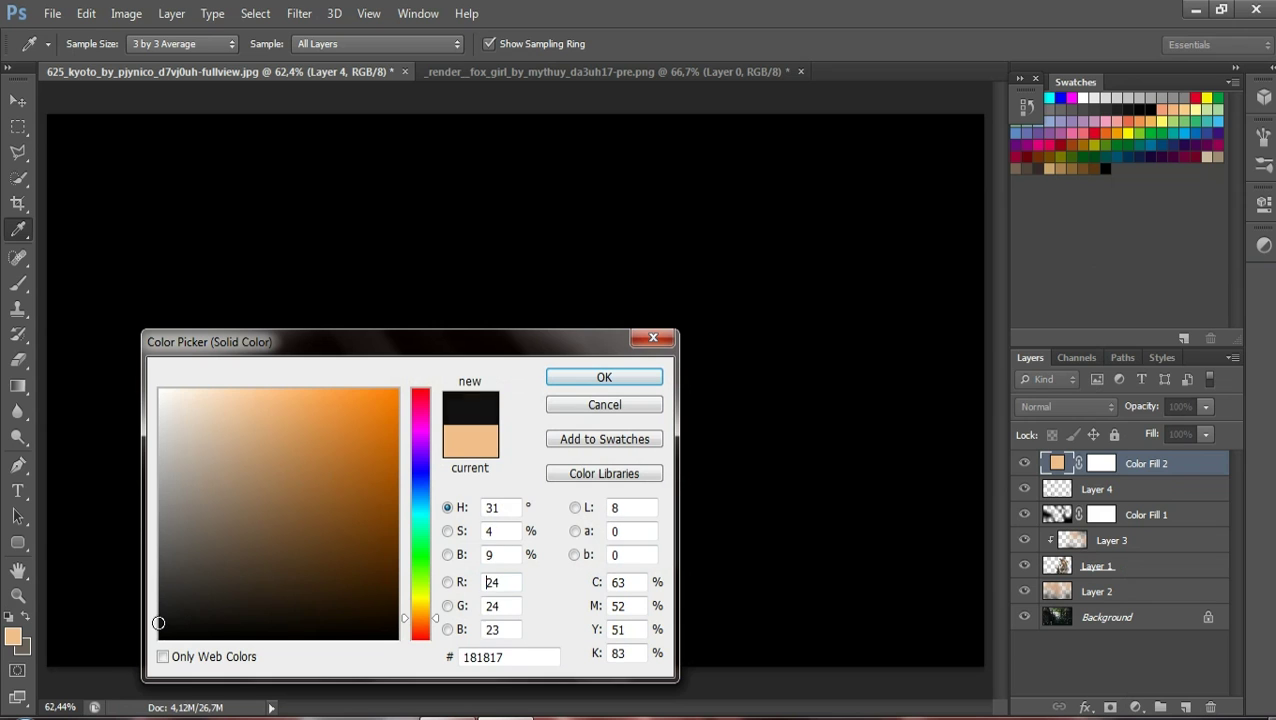
drag(417, 573, 417, 578)
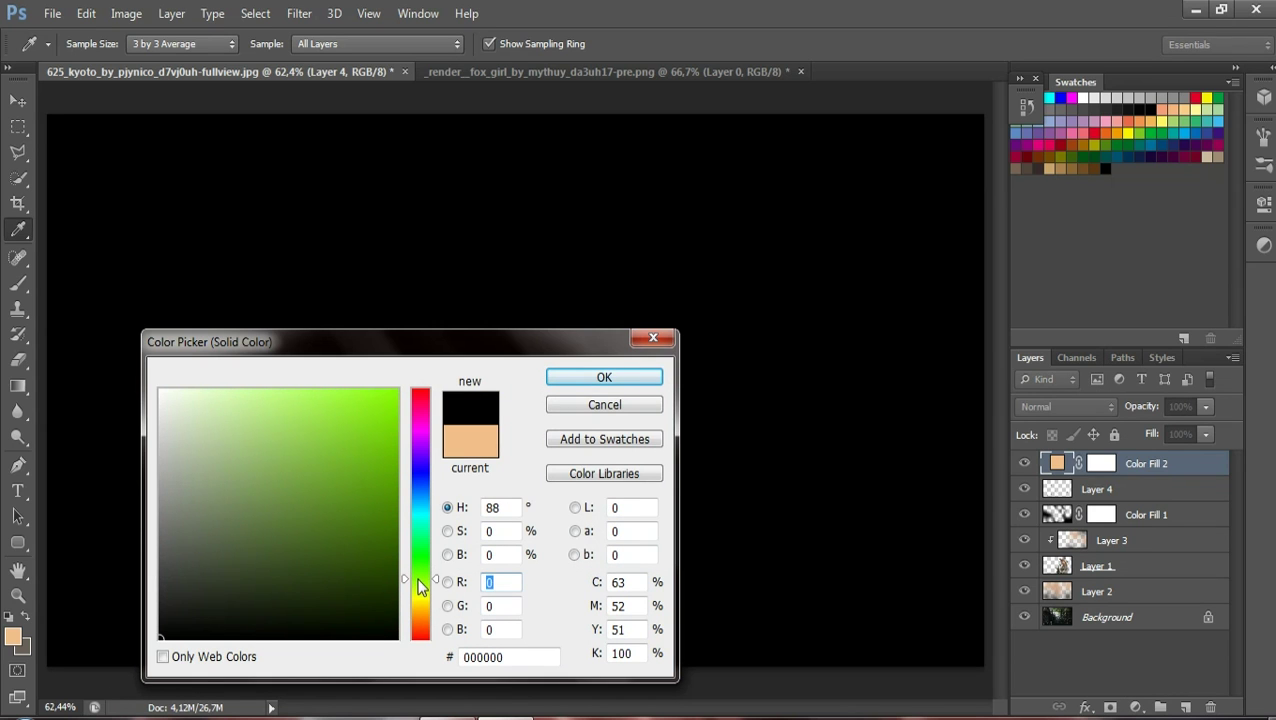
mouse_move(285, 566)
mouse_down()
mouse_move(305, 594)
mouse_move(286, 559)
mouse_up()
drag(429, 586, 424, 553)
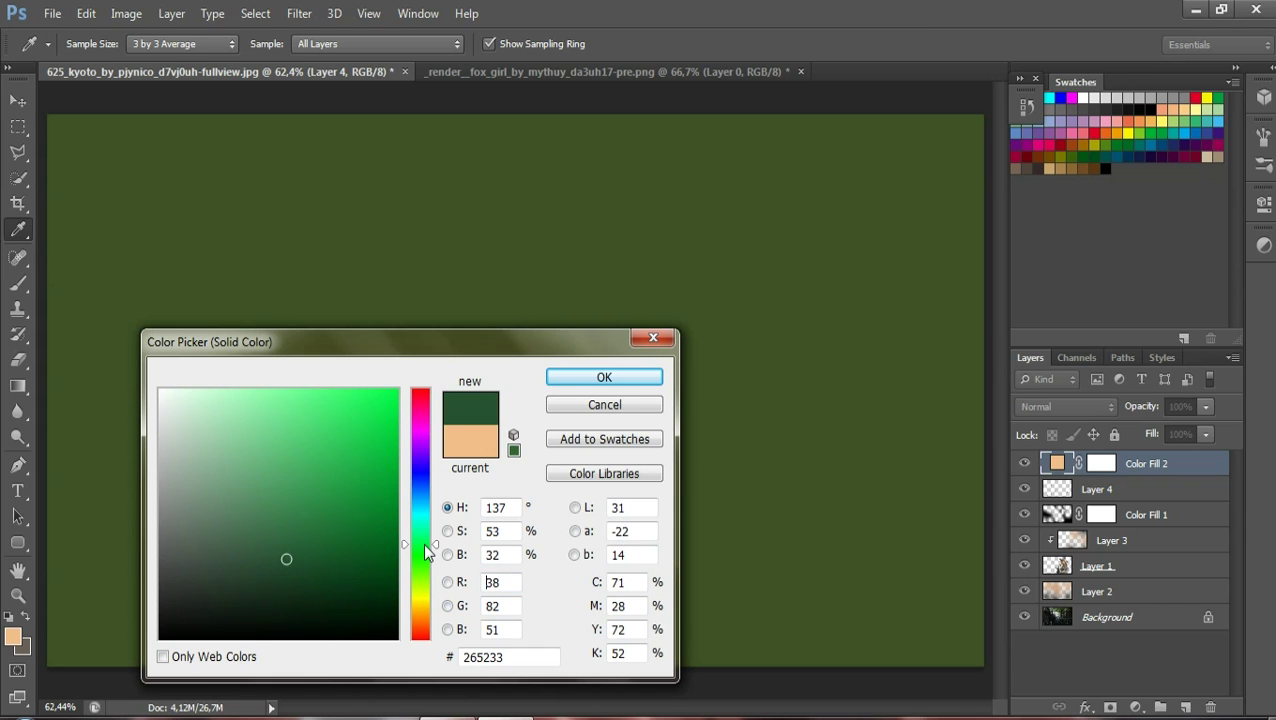
mouse_move(313, 551)
mouse_down()
mouse_move(337, 575)
mouse_move(248, 509)
mouse_up()
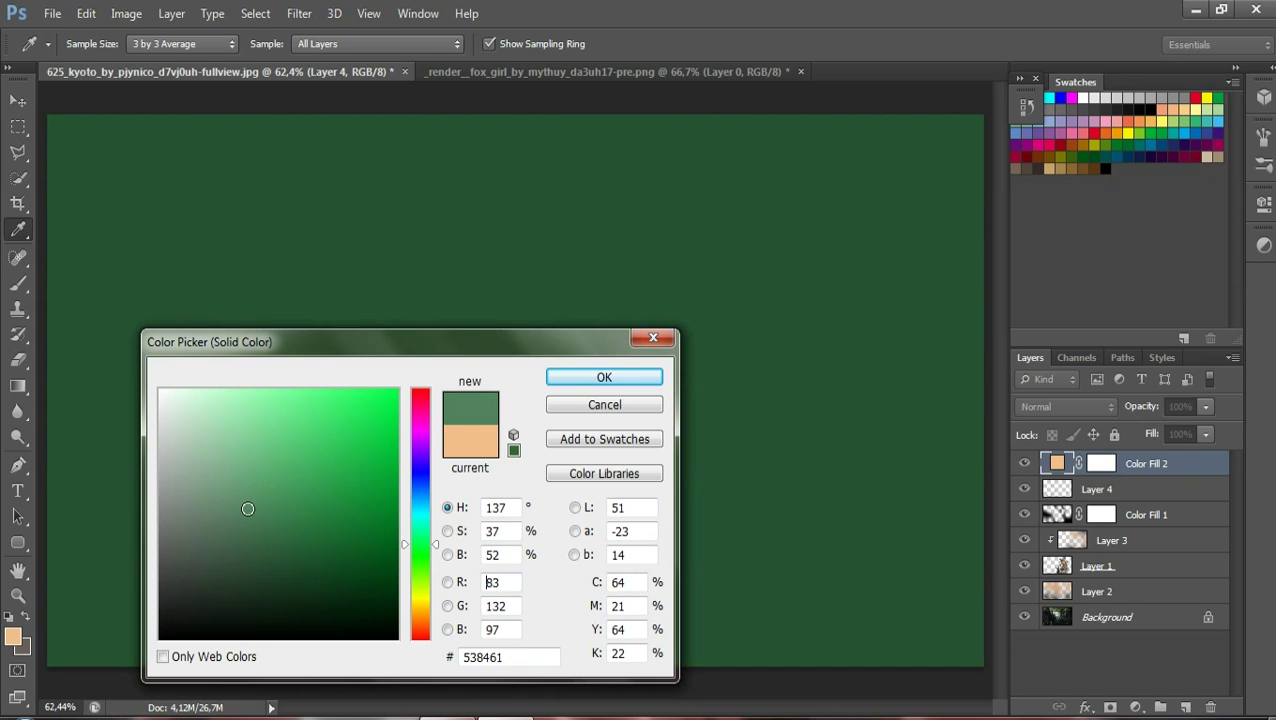
drag(248, 509, 233, 543)
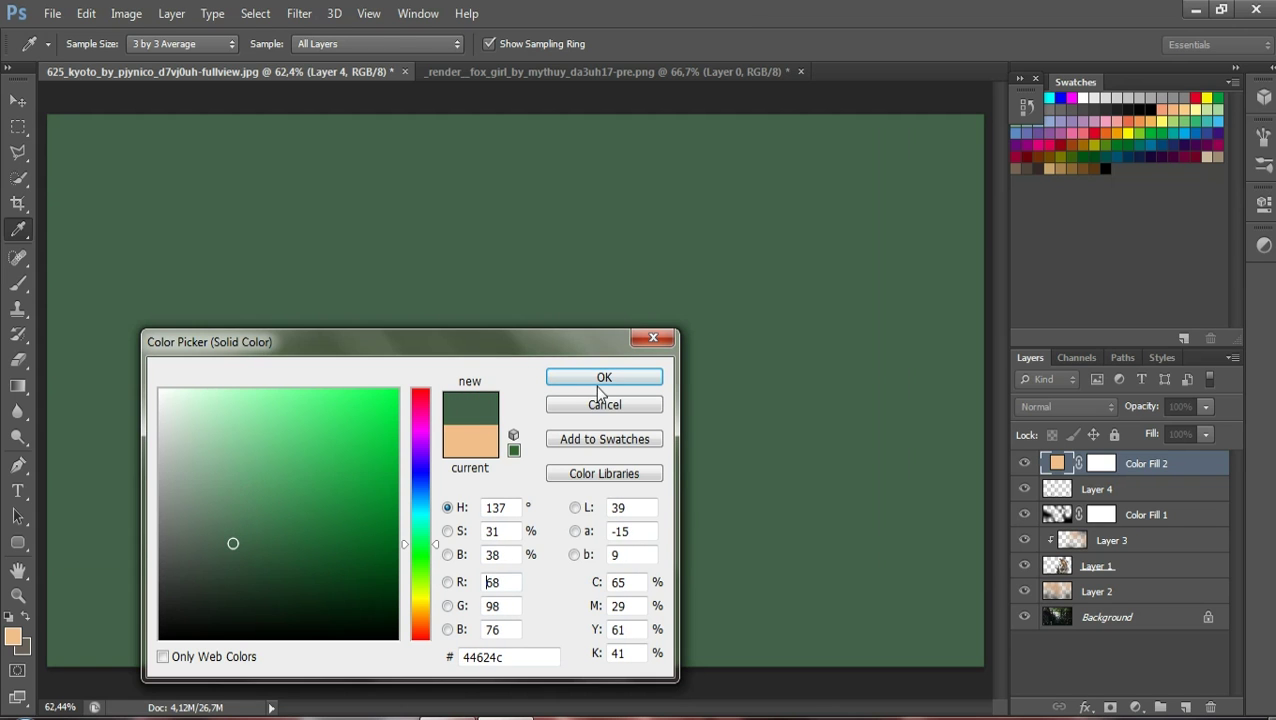
click(599, 386)
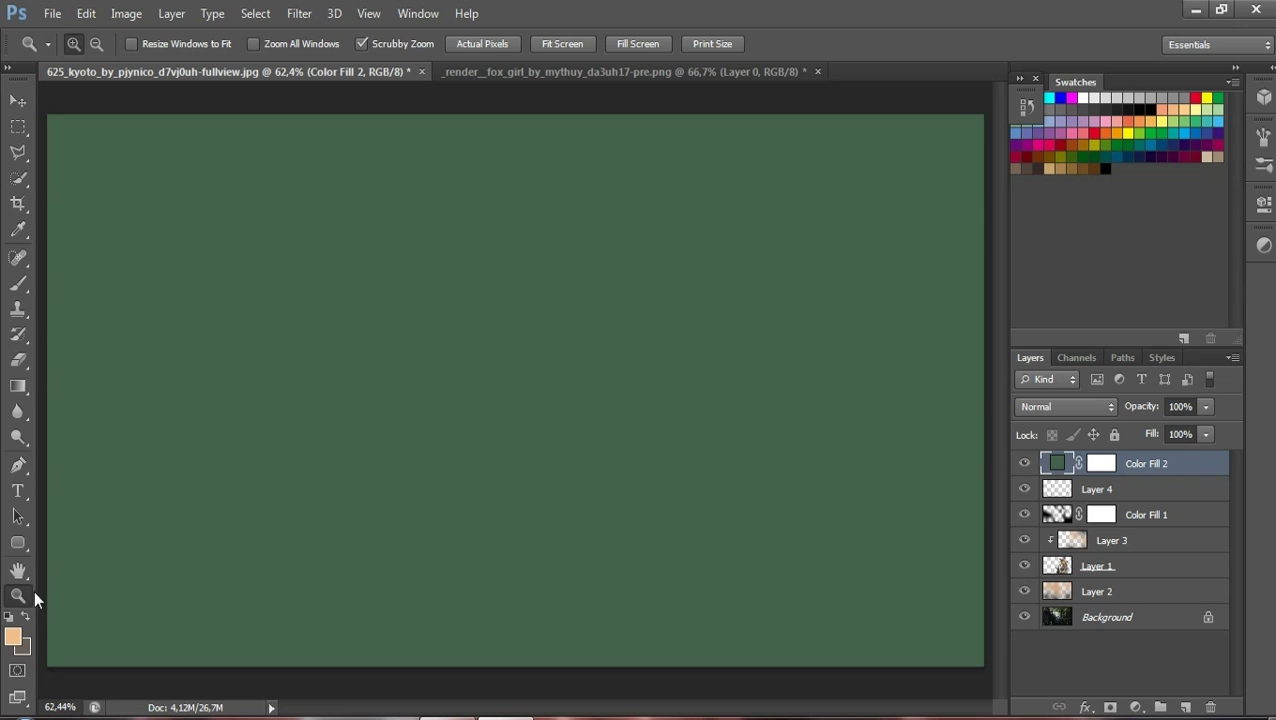
Set the fill layer's opacity and fill to 50%
click(1181, 407)
text(50)
key(Return)
click(1180, 434)
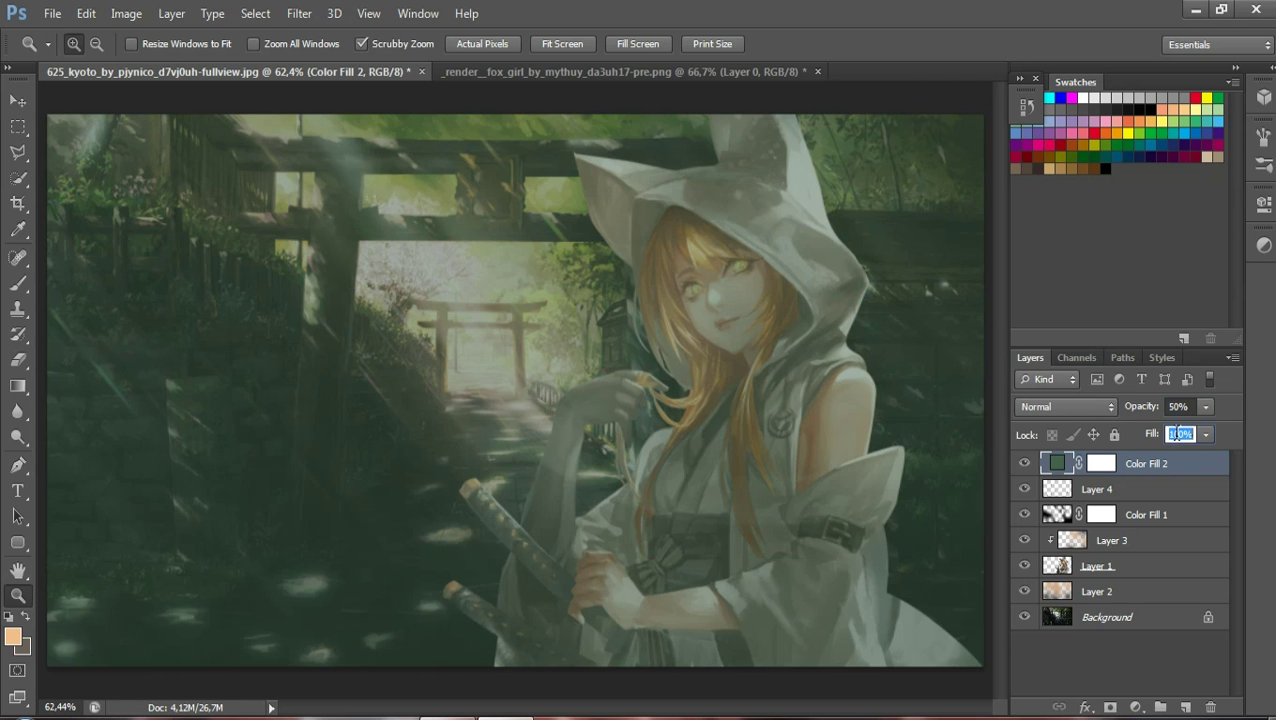
text(50)
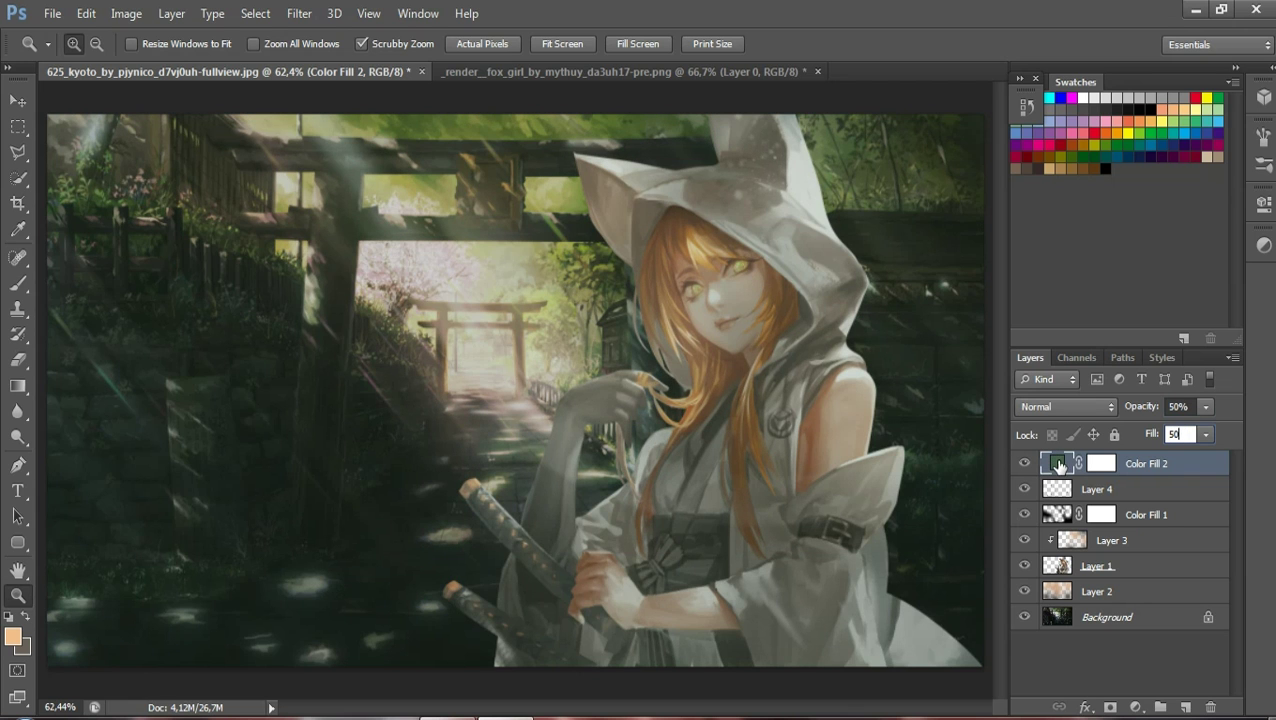
Change the fill colour to near-black green 121613 and lower opacity to 30%
double_click(1058, 463)
drag(327, 504, 198, 618)
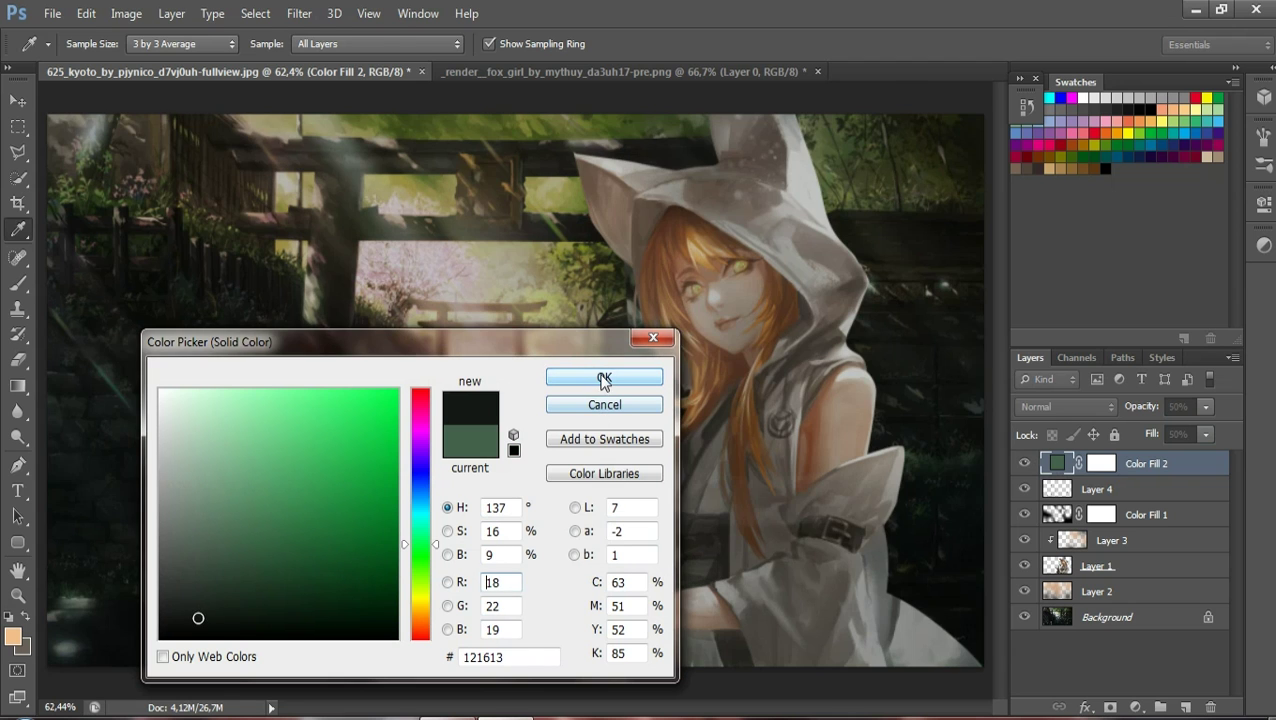
click(604, 377)
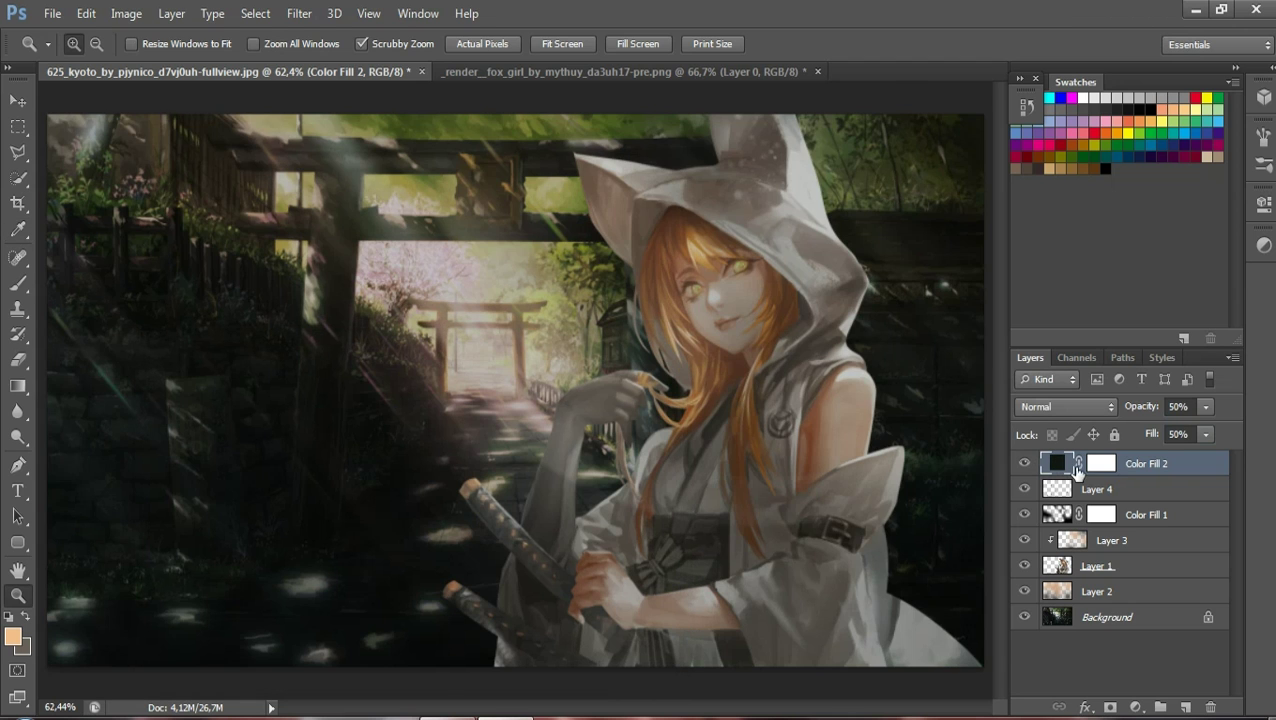
click(1173, 408)
text(40)
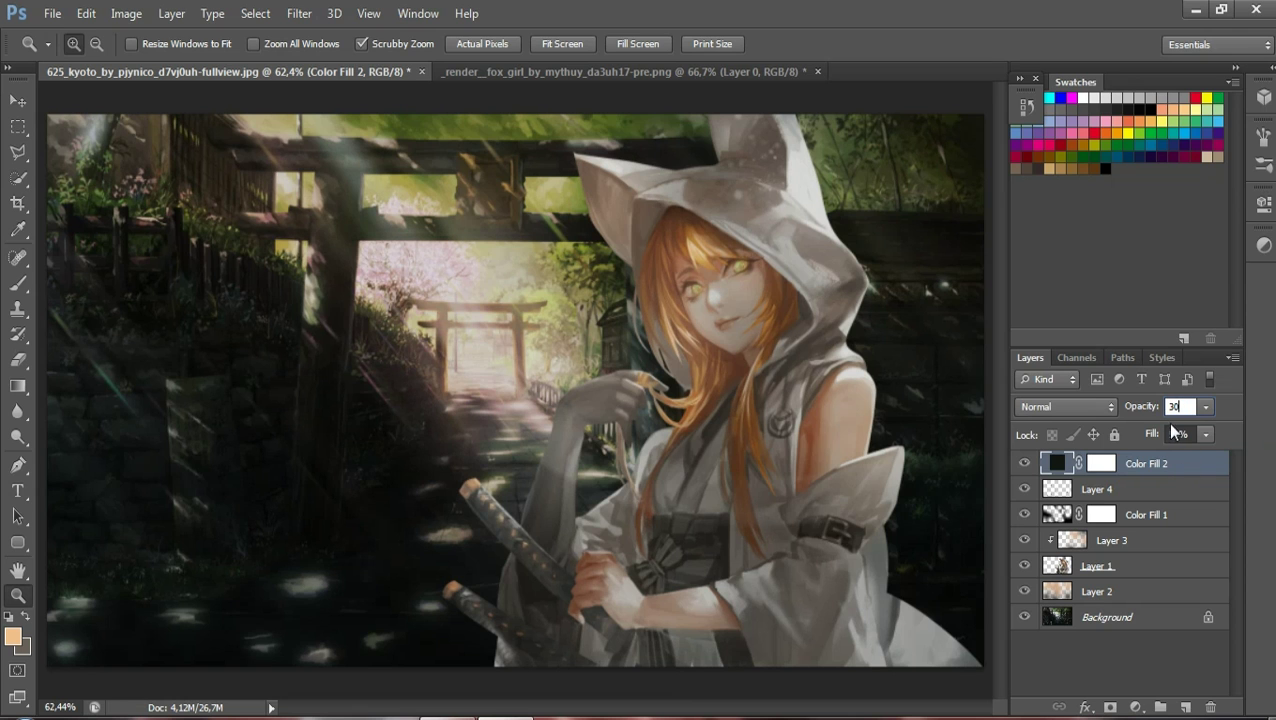
click(18, 360)
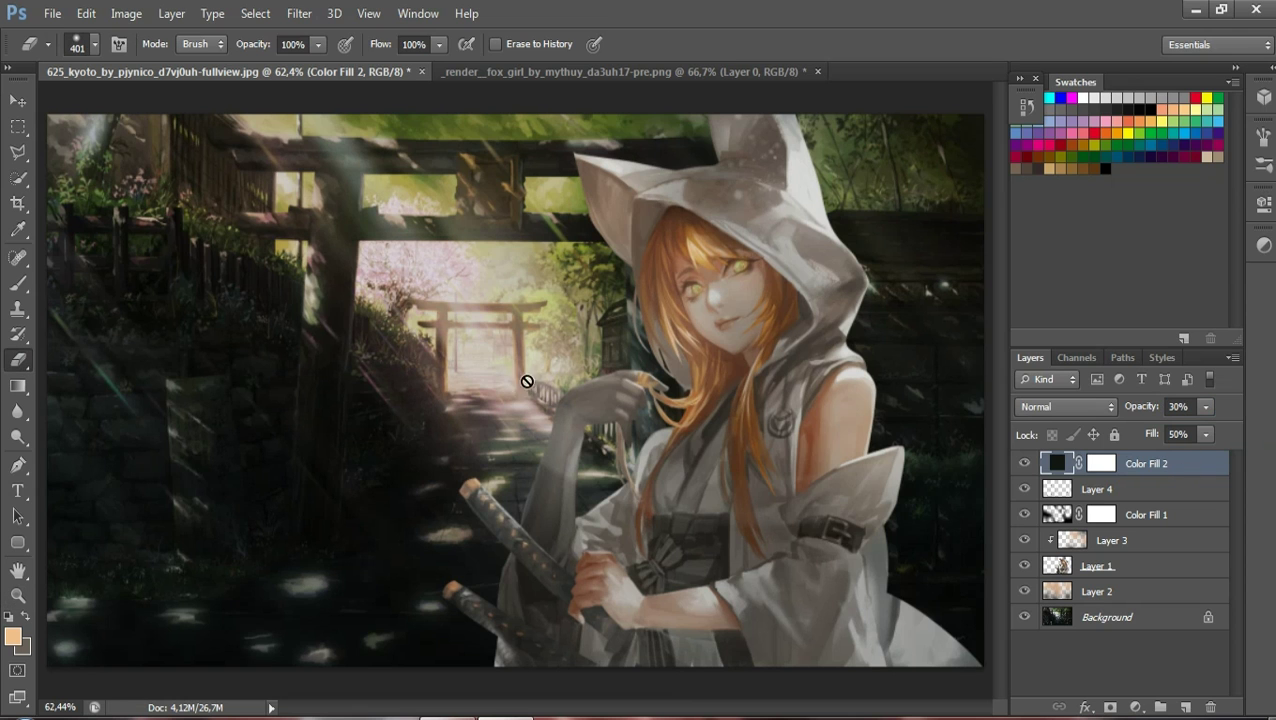
Rasterize Color Fill 2, shrink the eraser to 25 px, and zoom to 200% on the face
click(742, 270)
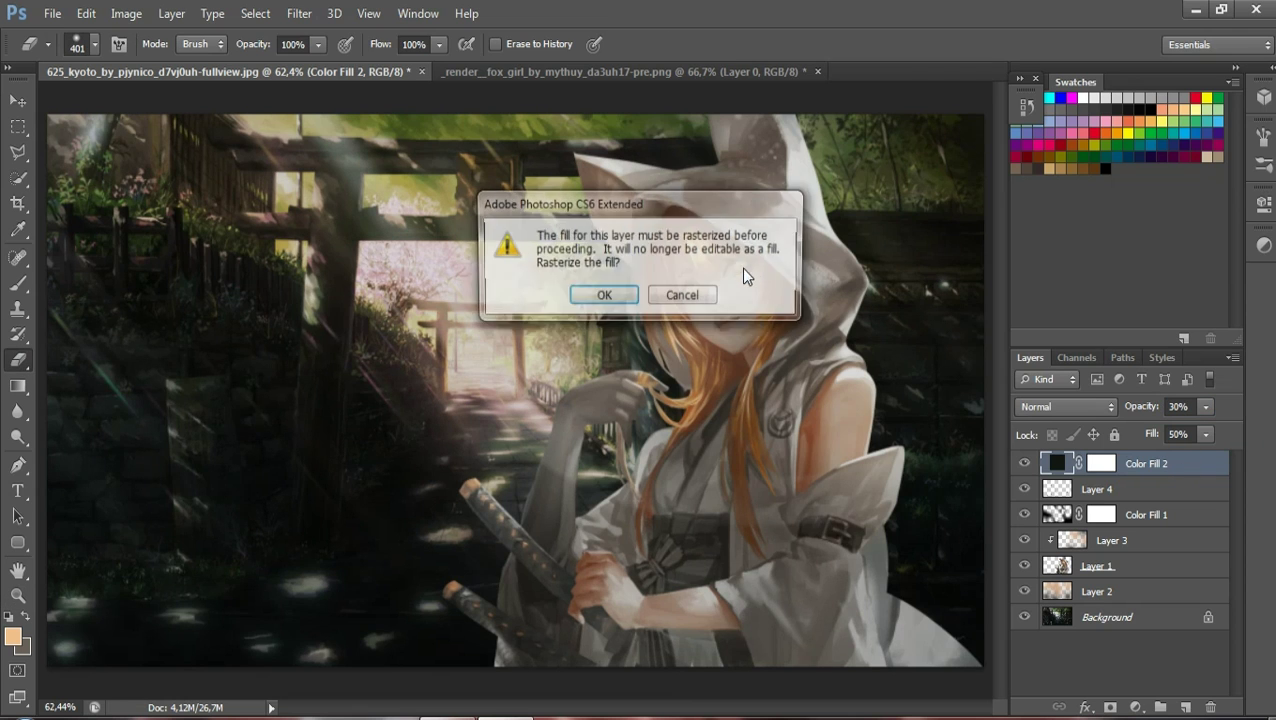
click(590, 292)
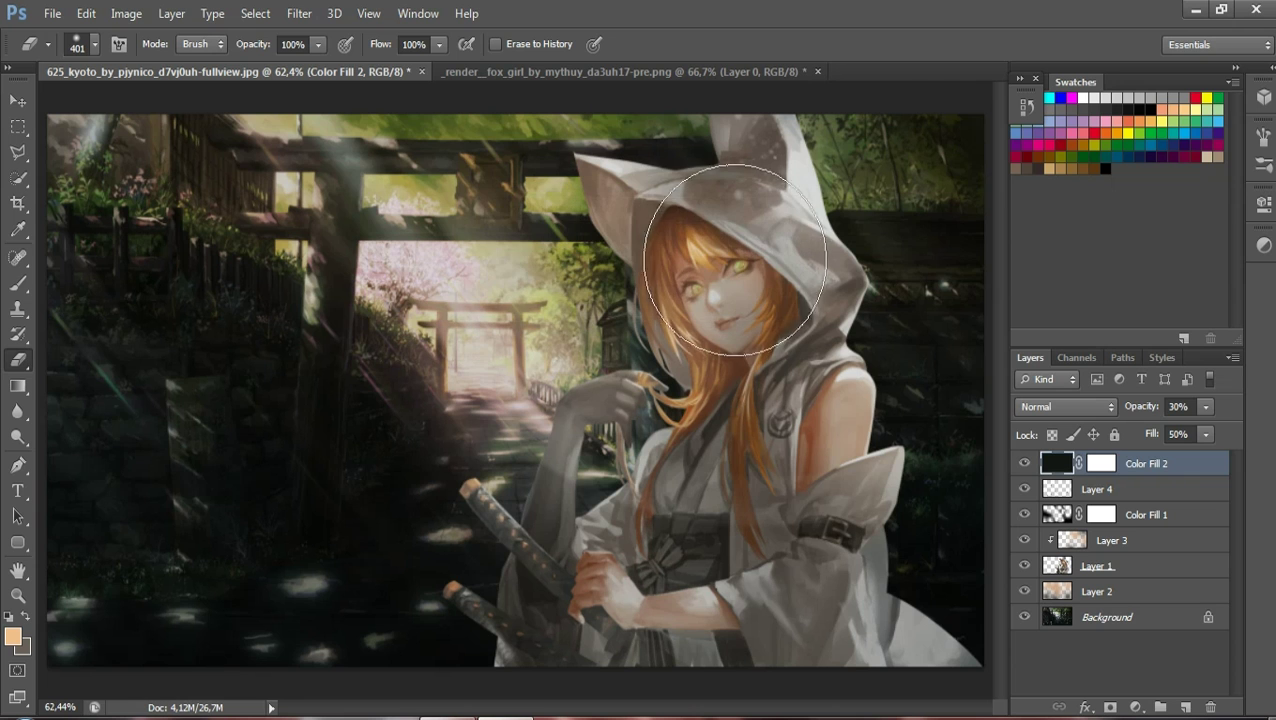
click(94, 44)
drag(57, 108, 50, 106)
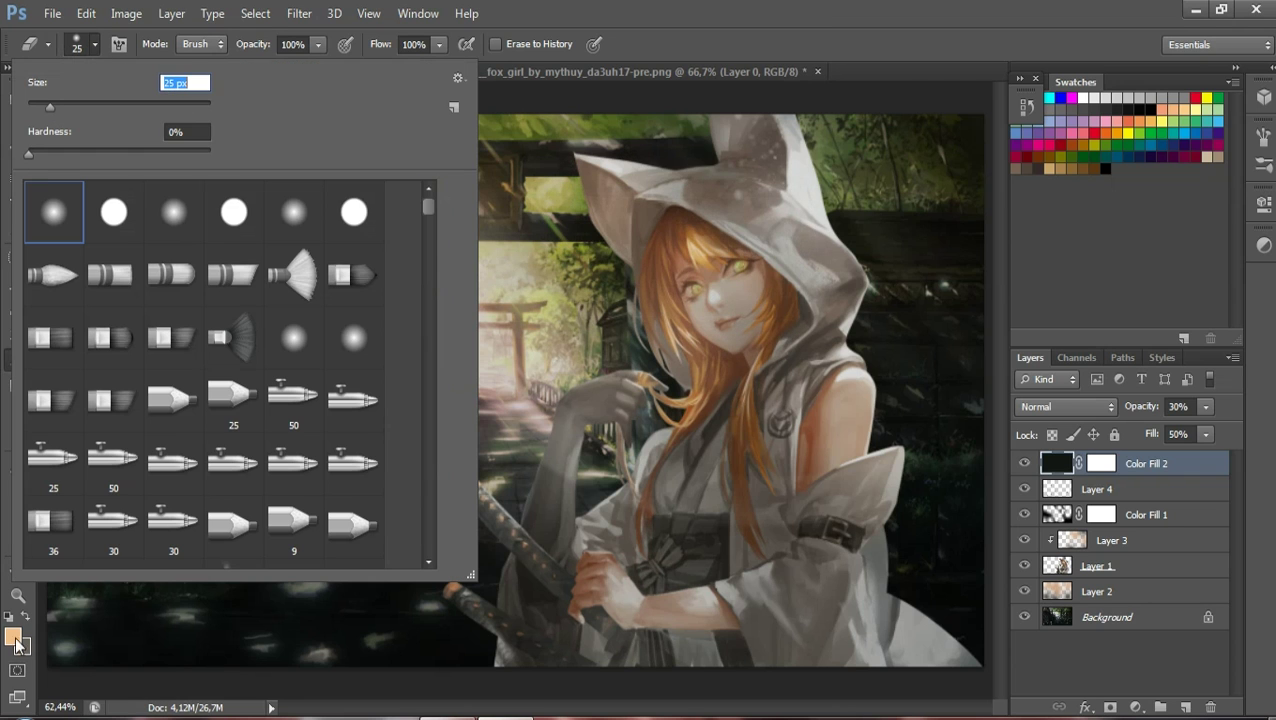
click(18, 595)
click(785, 264)
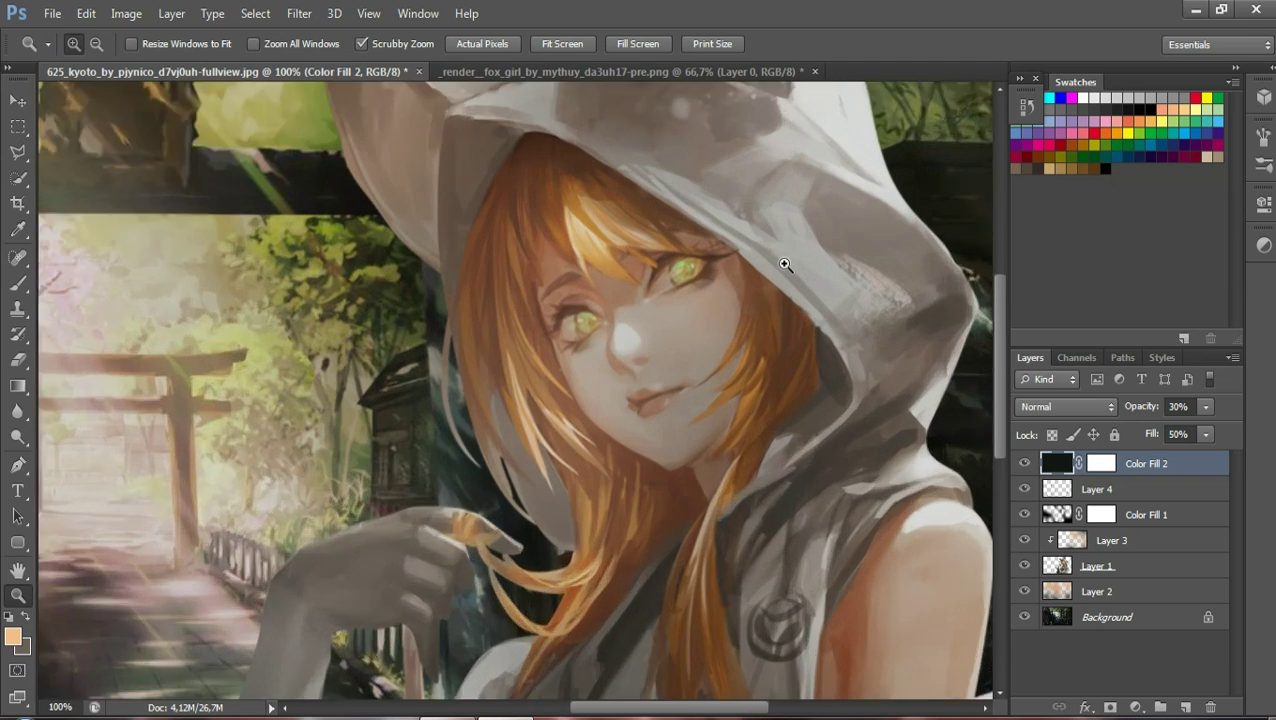
click(700, 282)
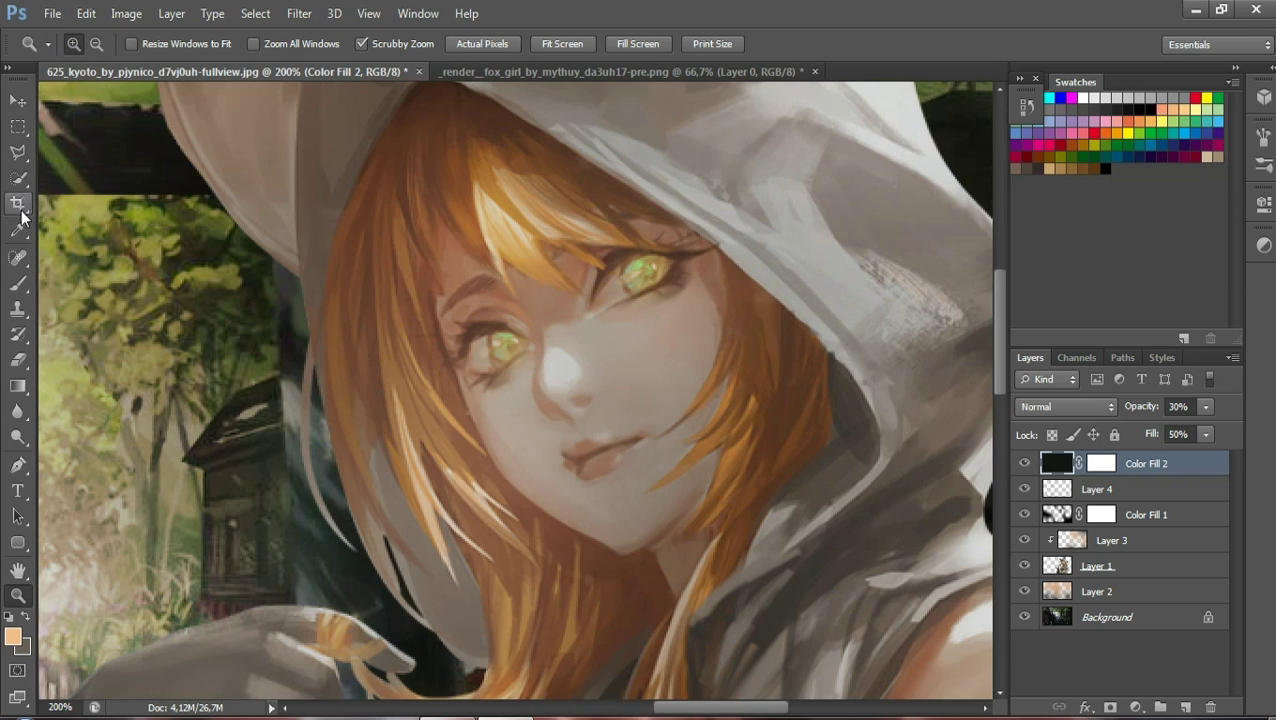
Erase the dark fill from the hair strands around the face and hand
click(22, 287)
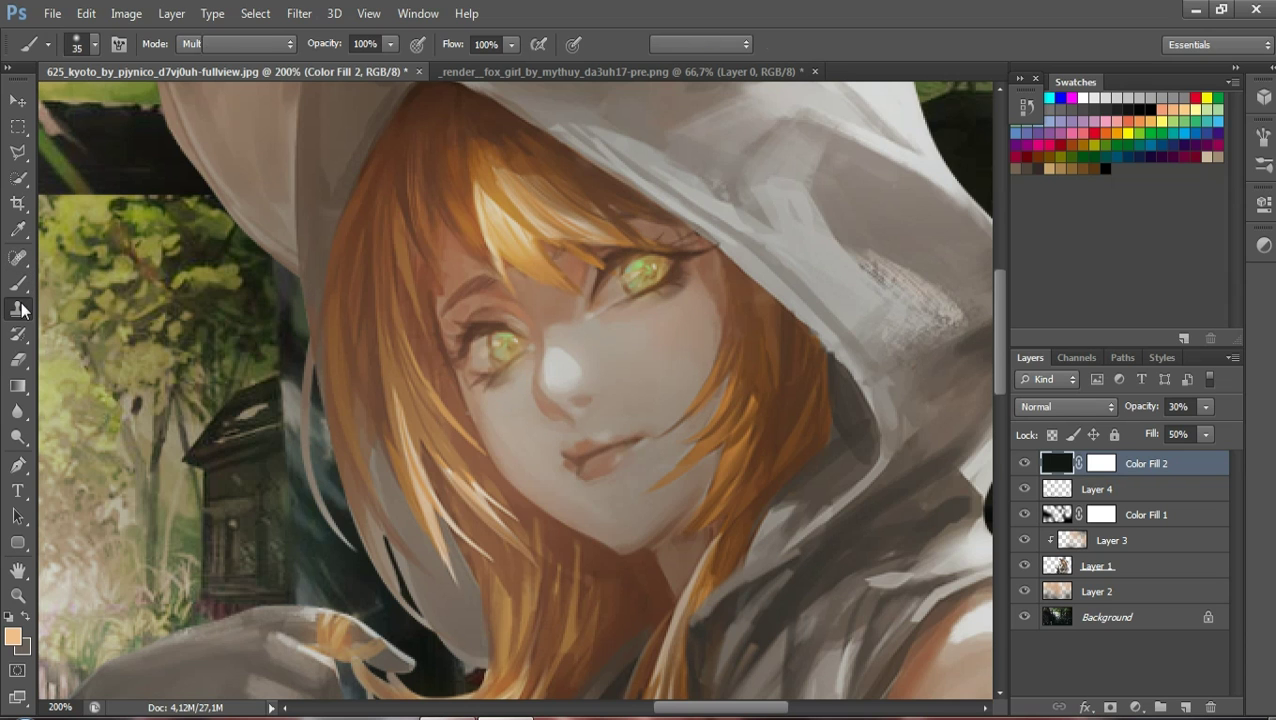
click(18, 310)
click(18, 360)
click(92, 42)
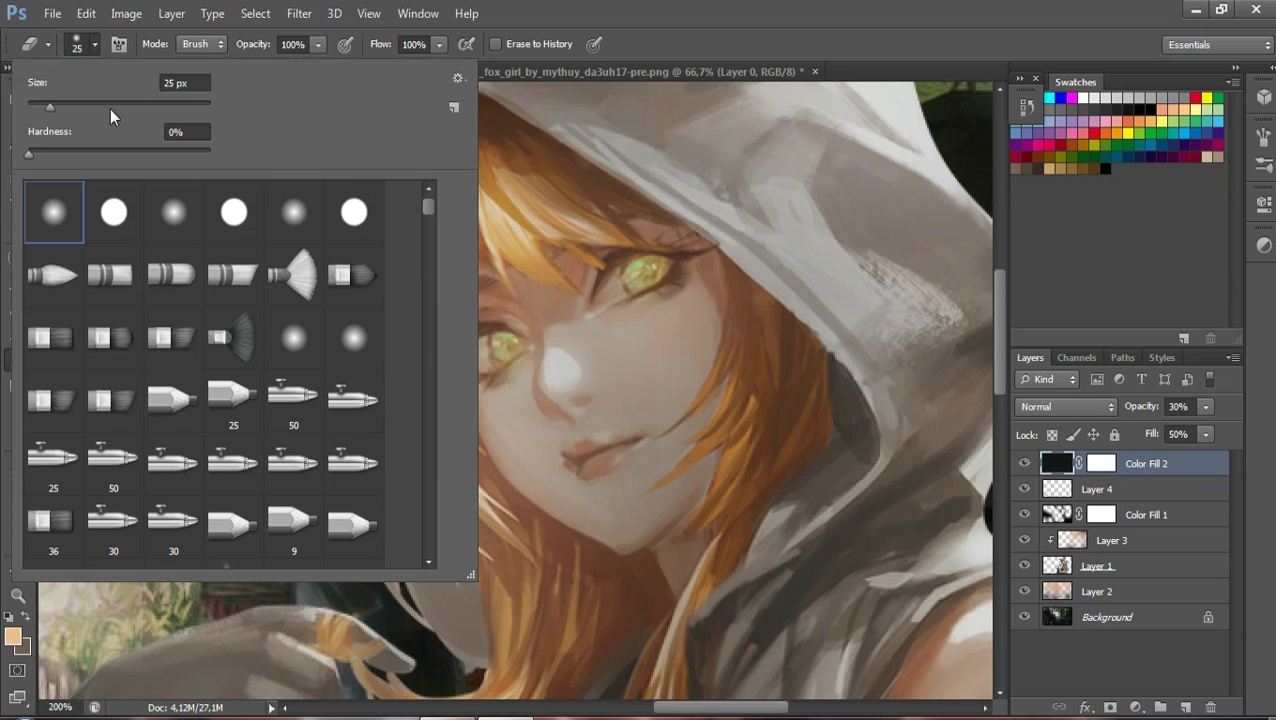
click(630, 272)
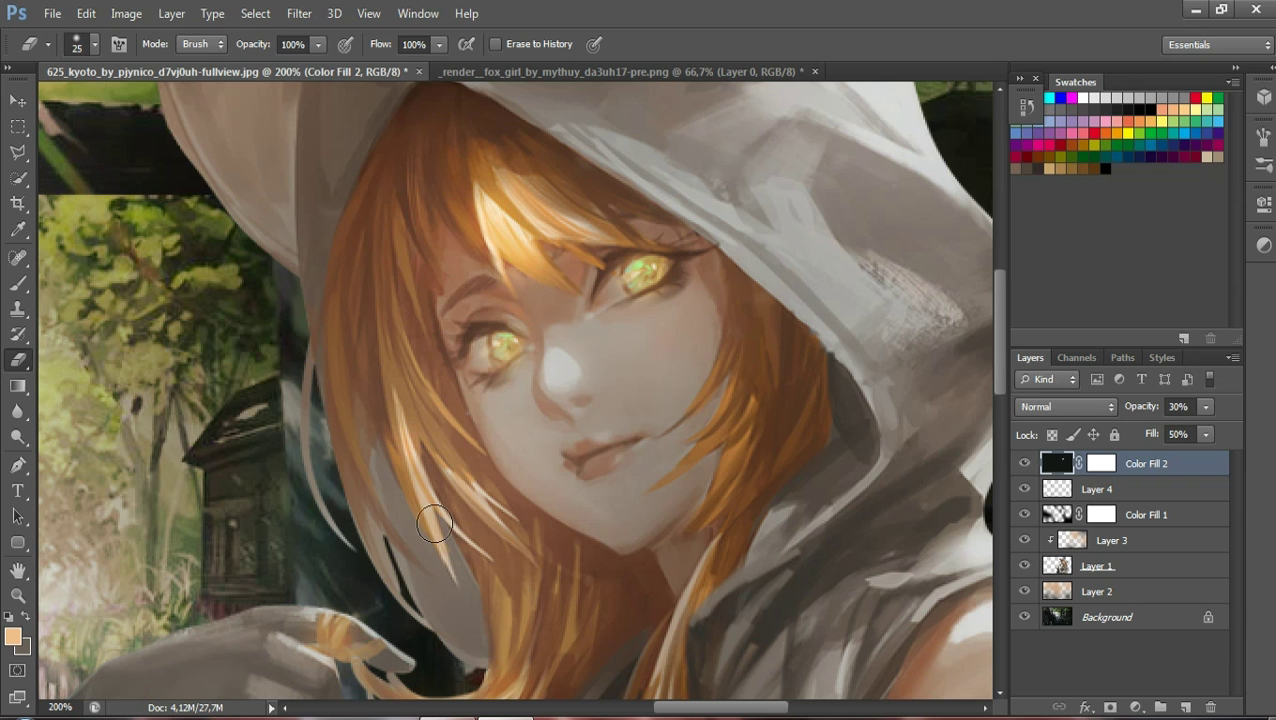
drag(1000, 330, 1004, 396)
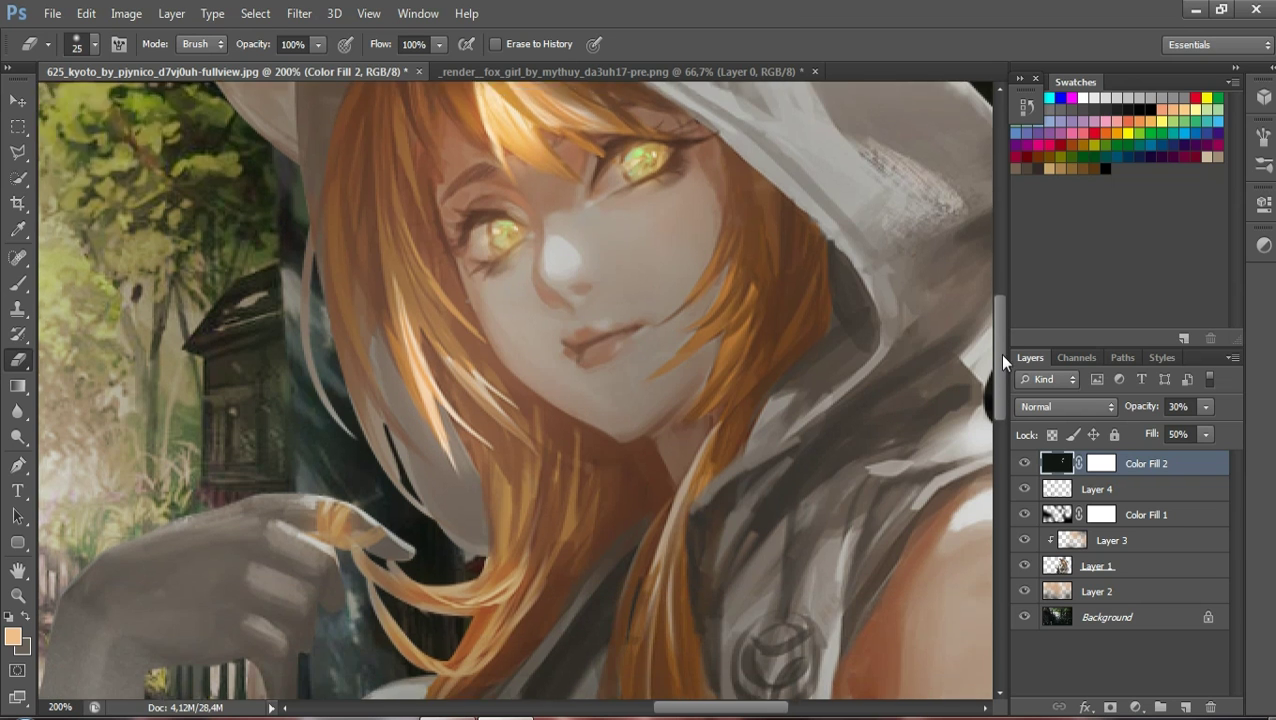
drag(692, 300, 658, 418)
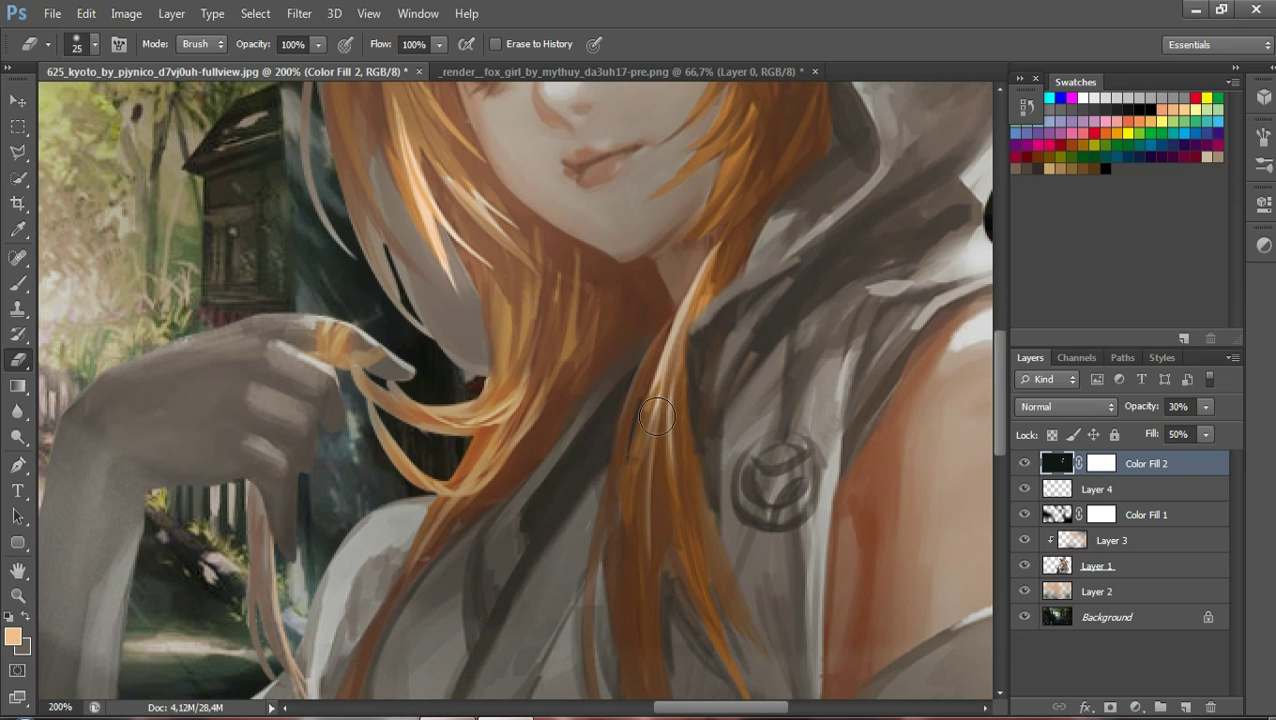
mouse_move(534, 415)
mouse_down()
mouse_move(338, 333)
mouse_move(470, 495)
mouse_up()
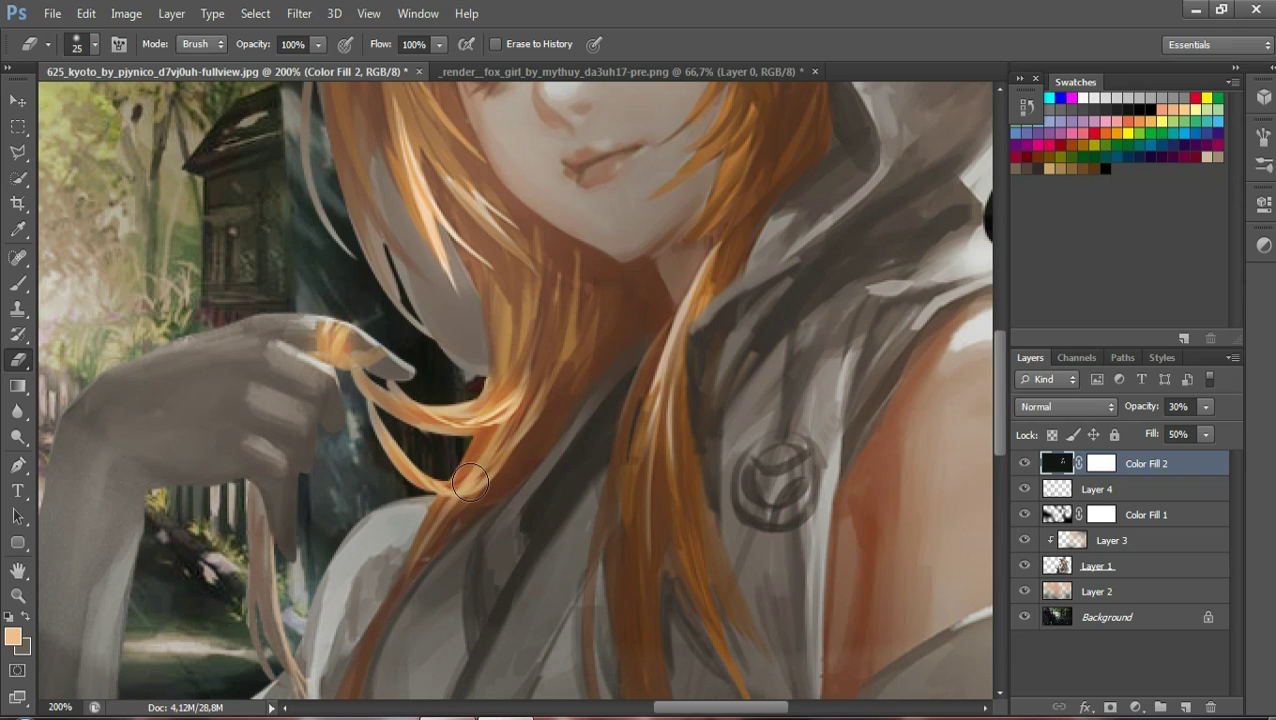
mouse_move(300, 505)
mouse_down()
mouse_move(280, 518)
mouse_move(259, 593)
mouse_up()
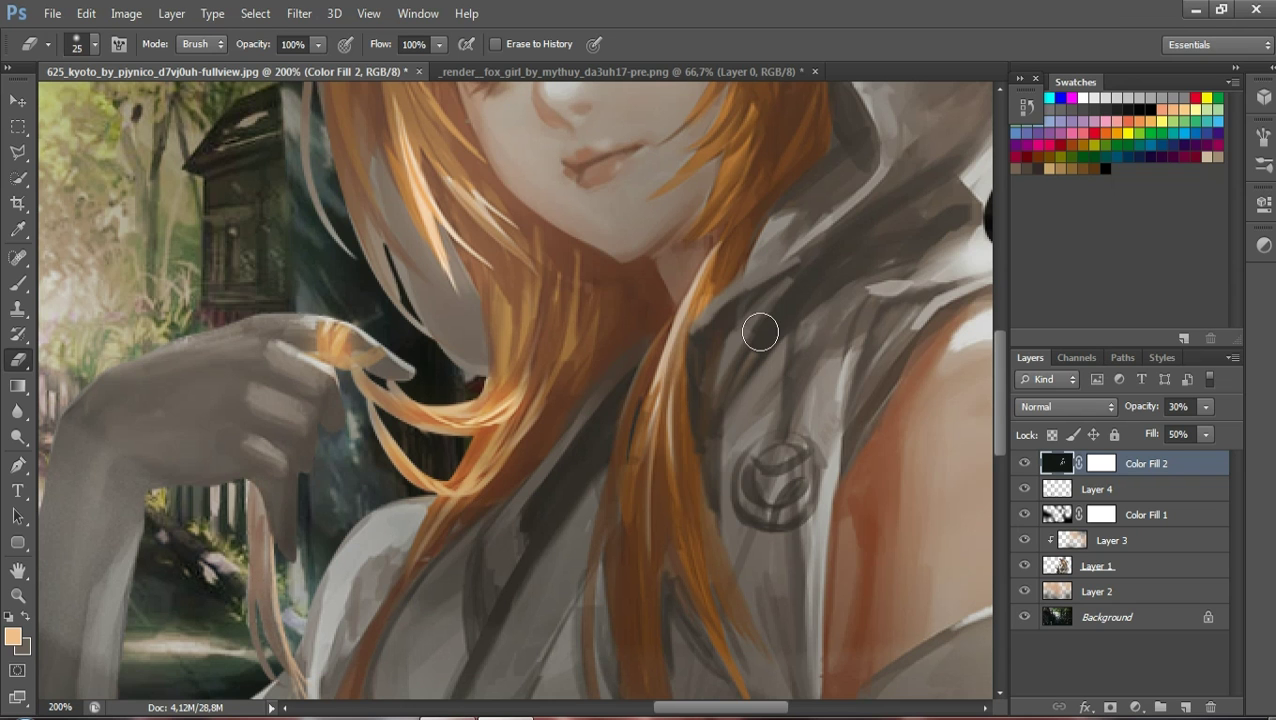
Erase the dark fill from the sword handle, then zoom out to 50%
scroll(965, 365, down, 5)
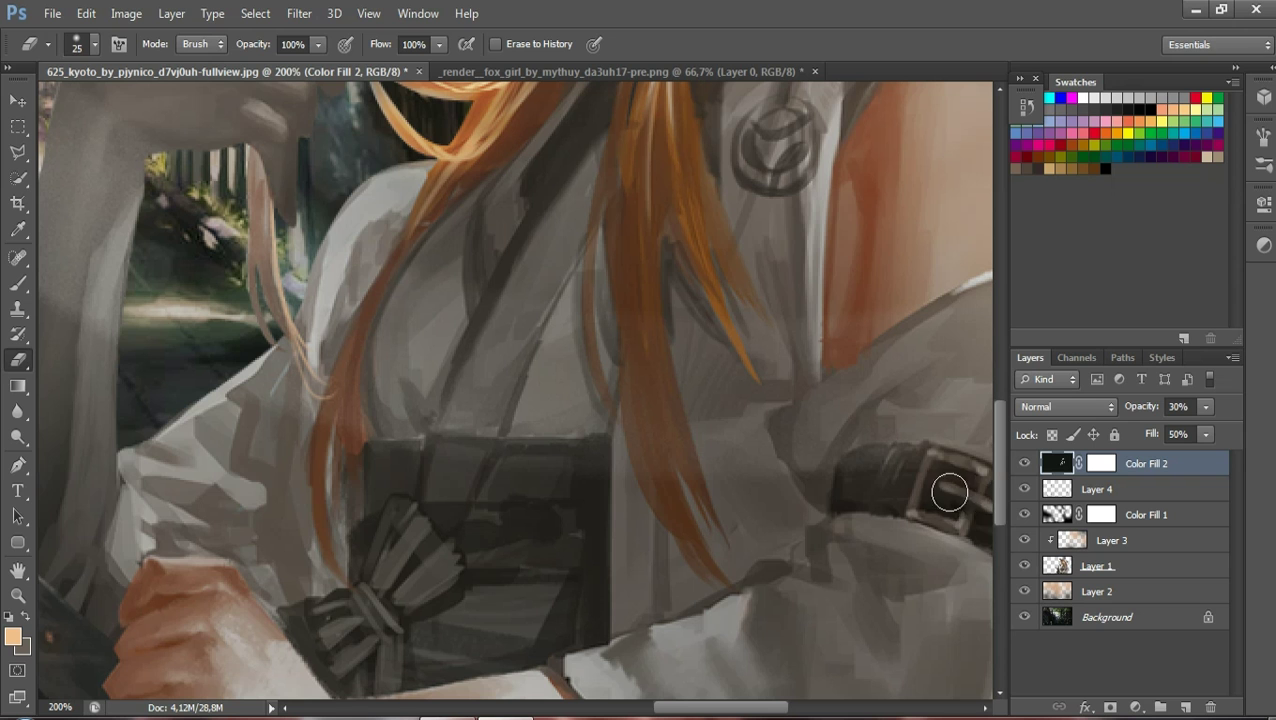
drag(685, 712, 595, 712)
mouse_move(390, 364)
mouse_down()
mouse_move(404, 342)
mouse_move(538, 499)
mouse_up()
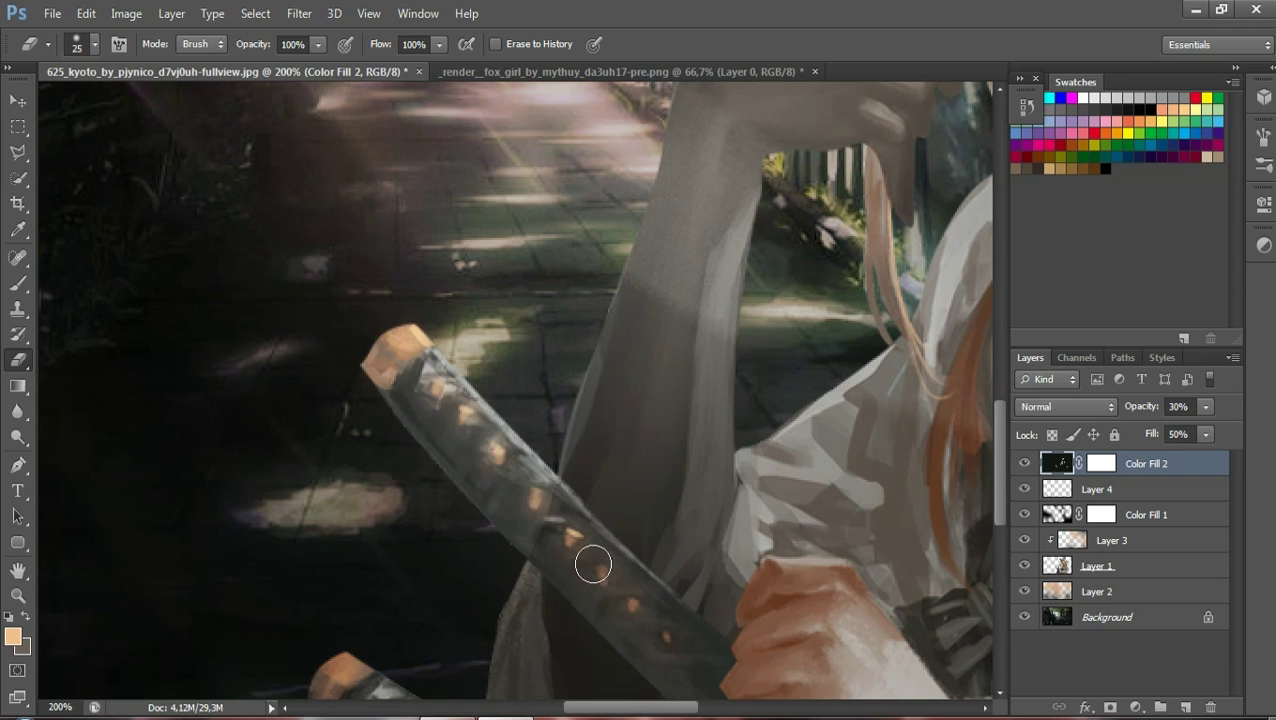
drag(593, 565, 661, 626)
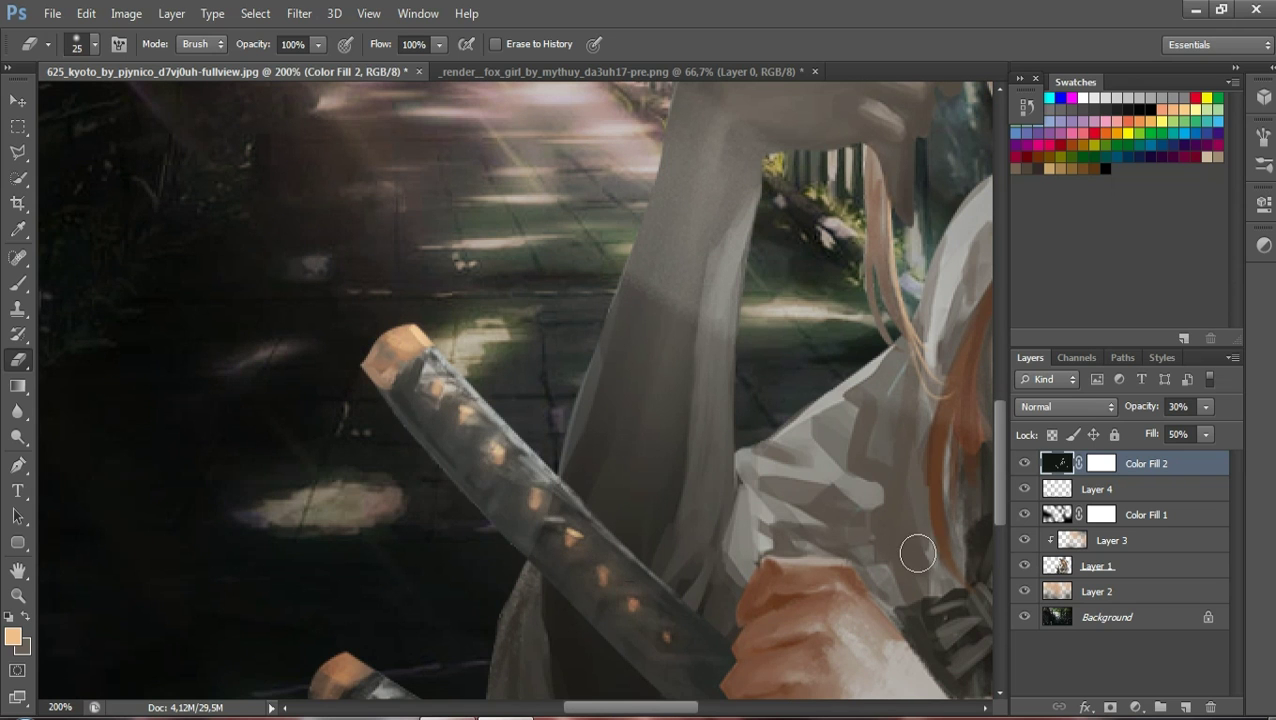
drag(996, 486, 1000, 560)
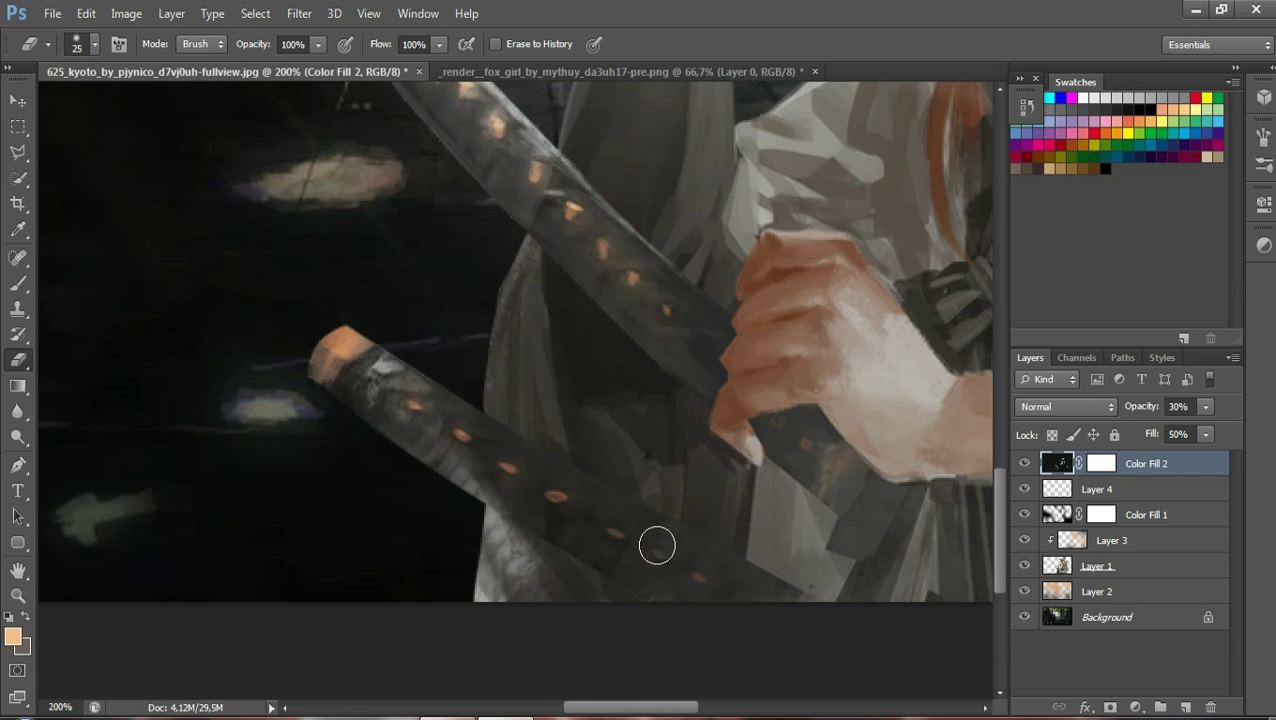
click(17, 595)
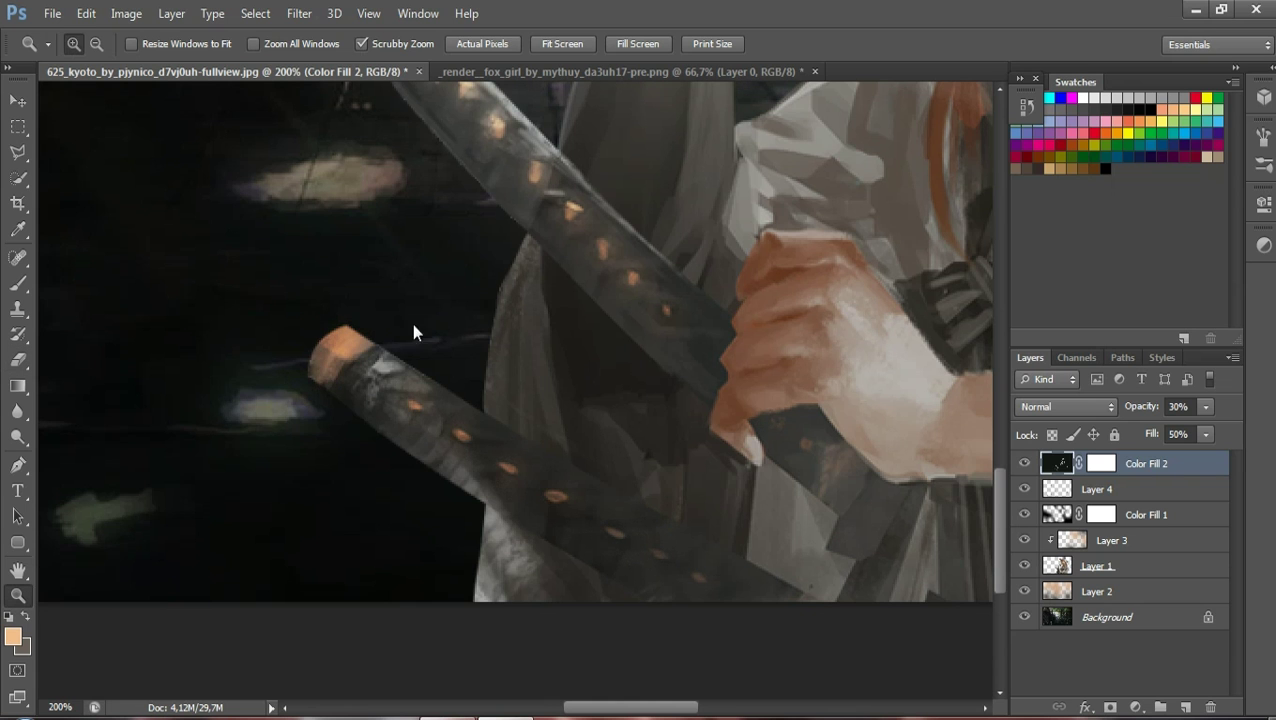
alt+click(396, 418)
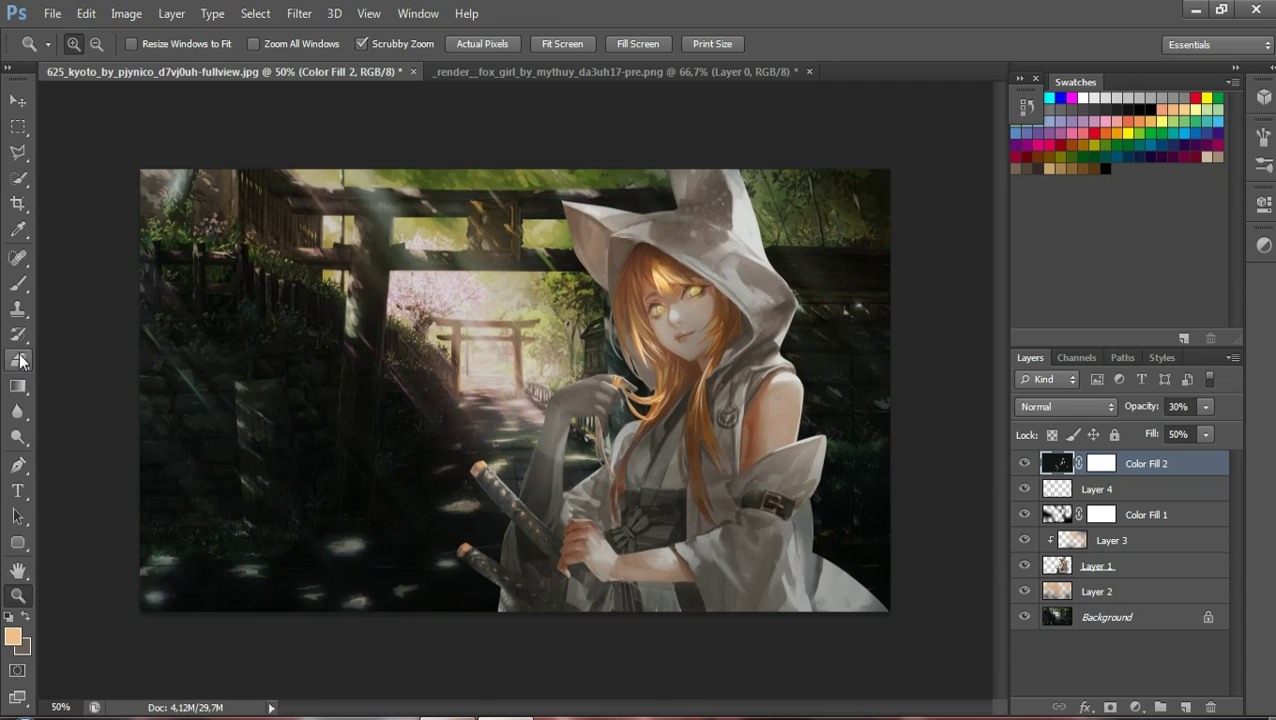
Enlarge the eraser to 96 px and erase the overlay around the torii pillar
click(20, 361)
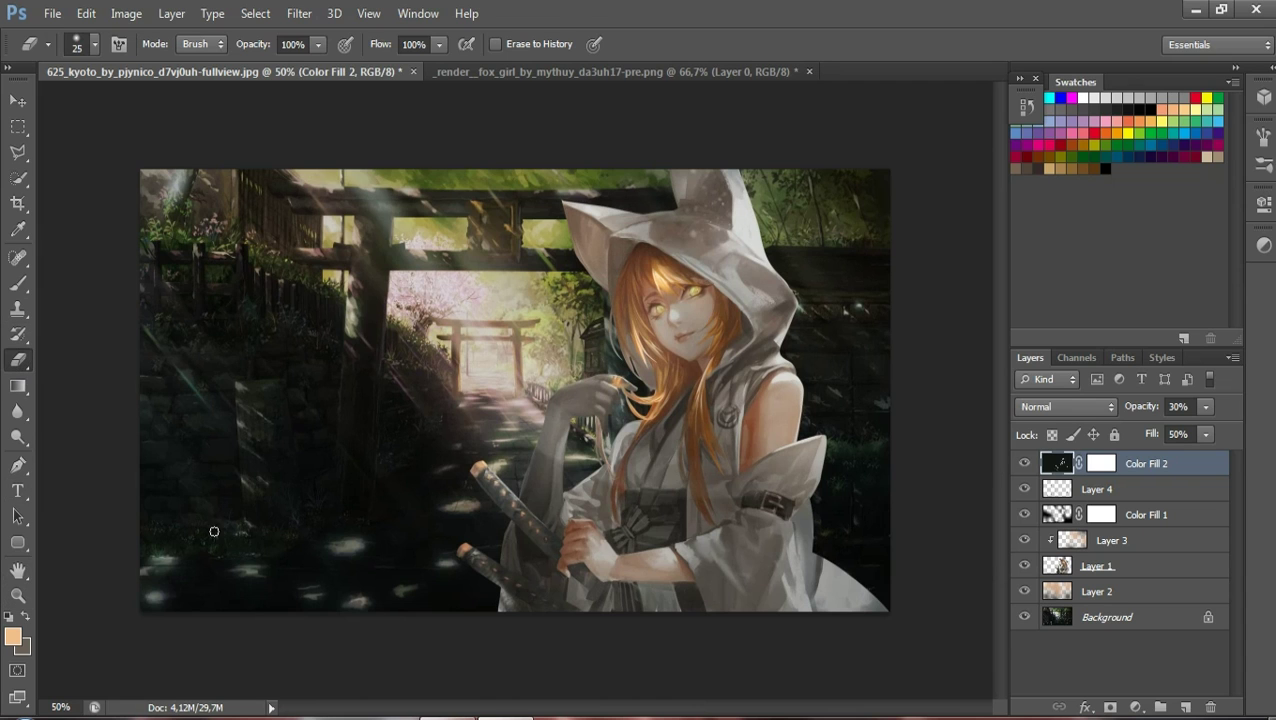
click(95, 45)
click(73, 107)
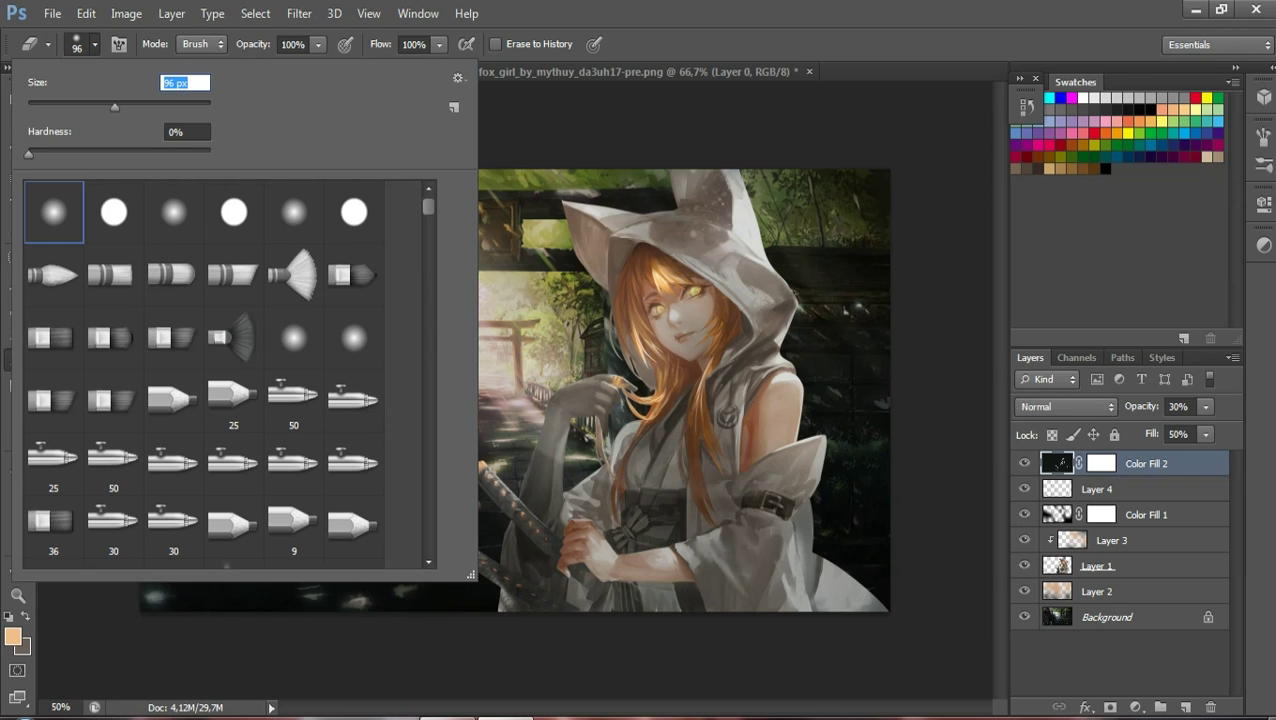
click(526, 427)
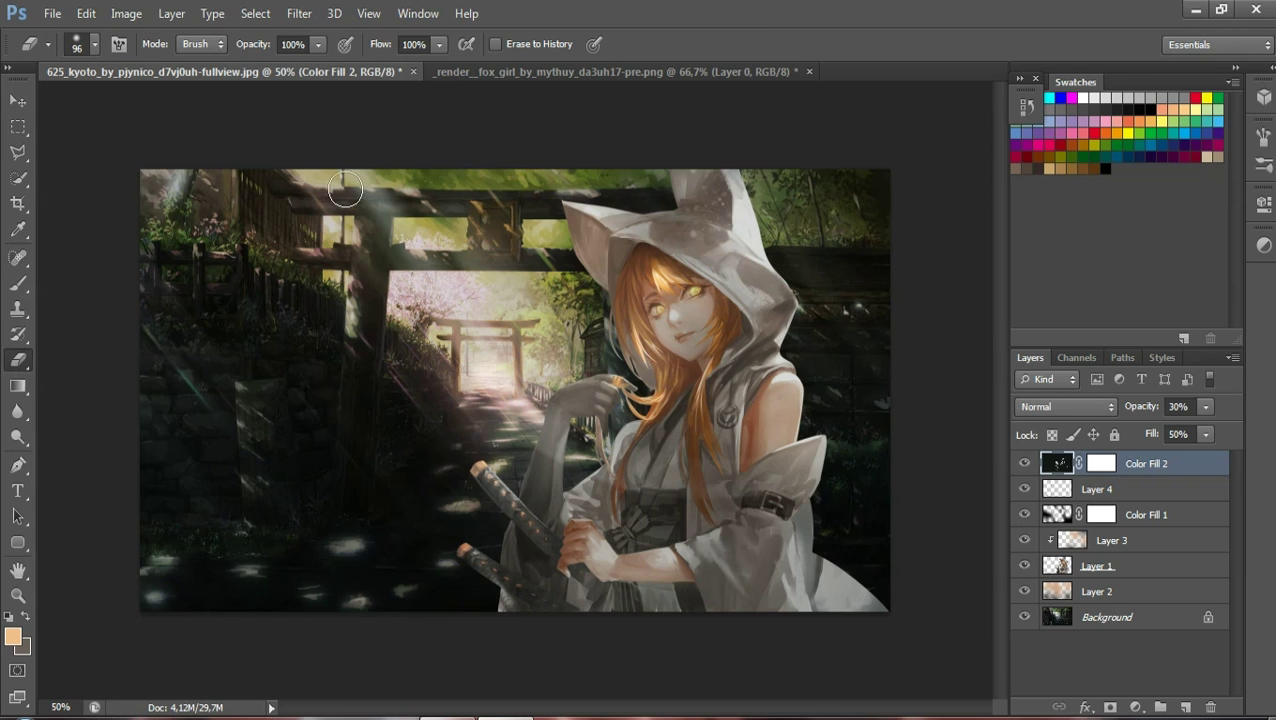
drag(365, 195, 355, 322)
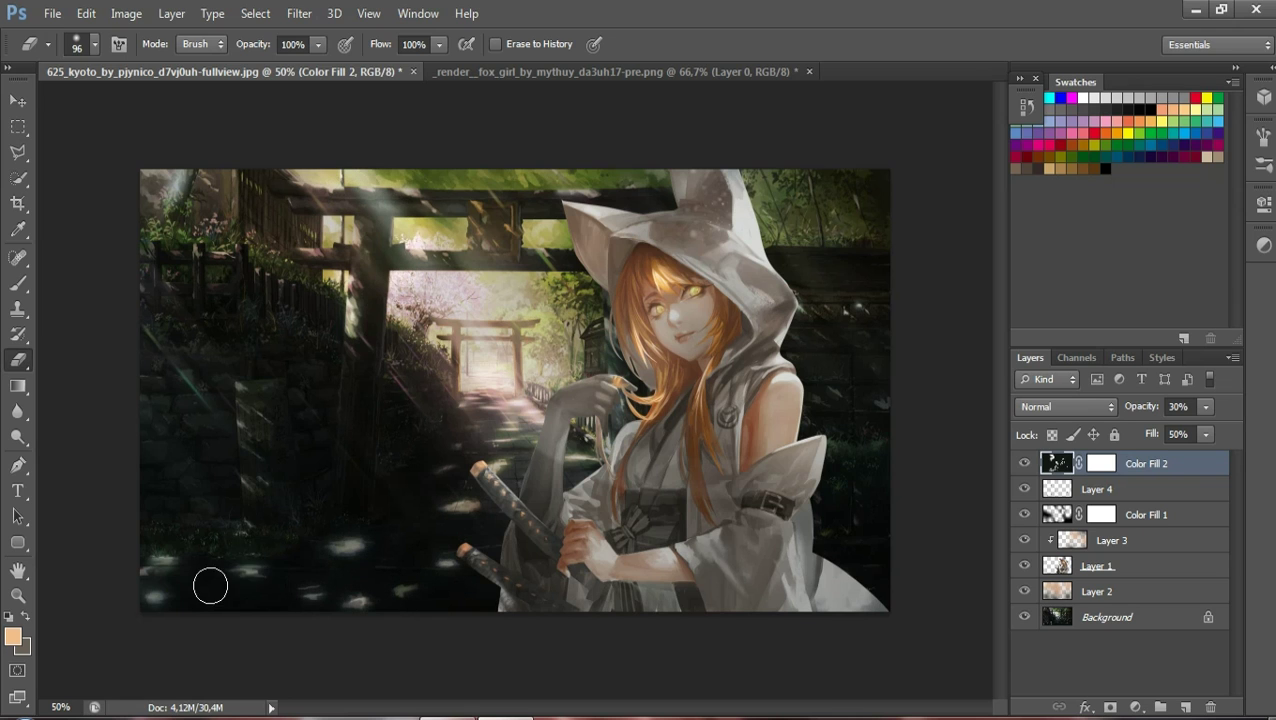
drag(364, 228, 359, 294)
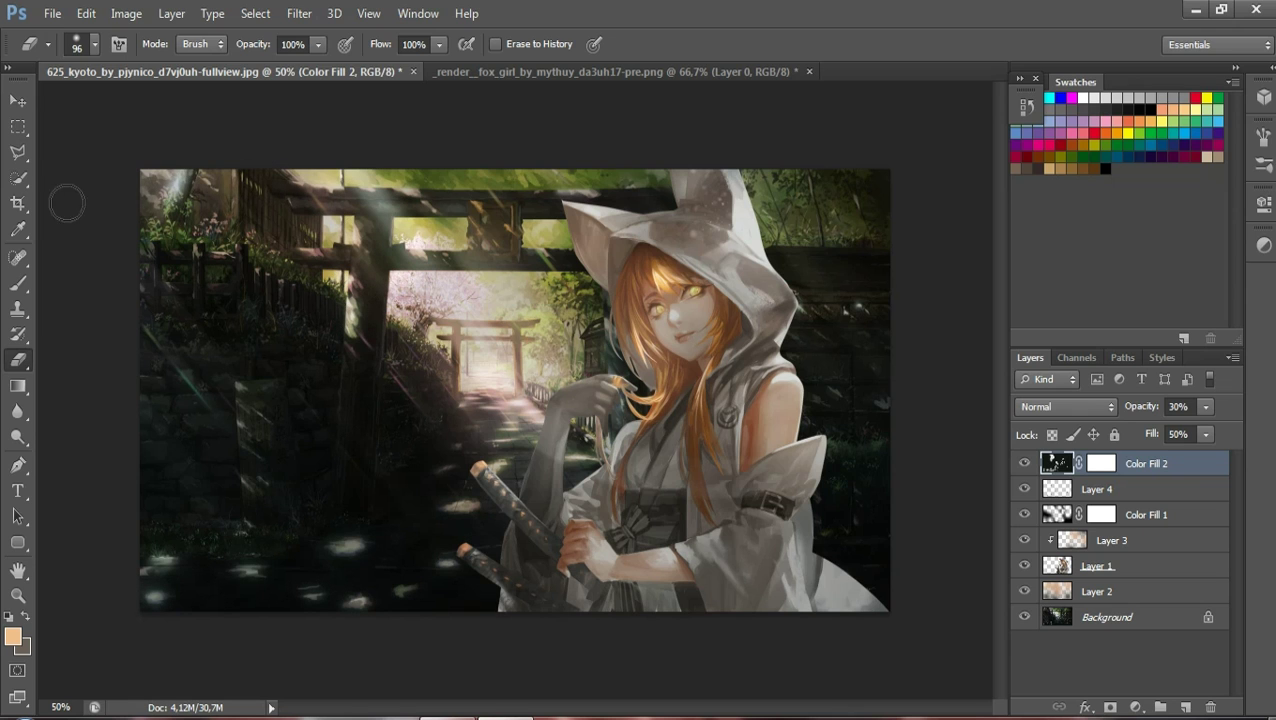
Enlarge the eraser to 154 px and erase the overlay under the torii beam
click(94, 44)
click(143, 107)
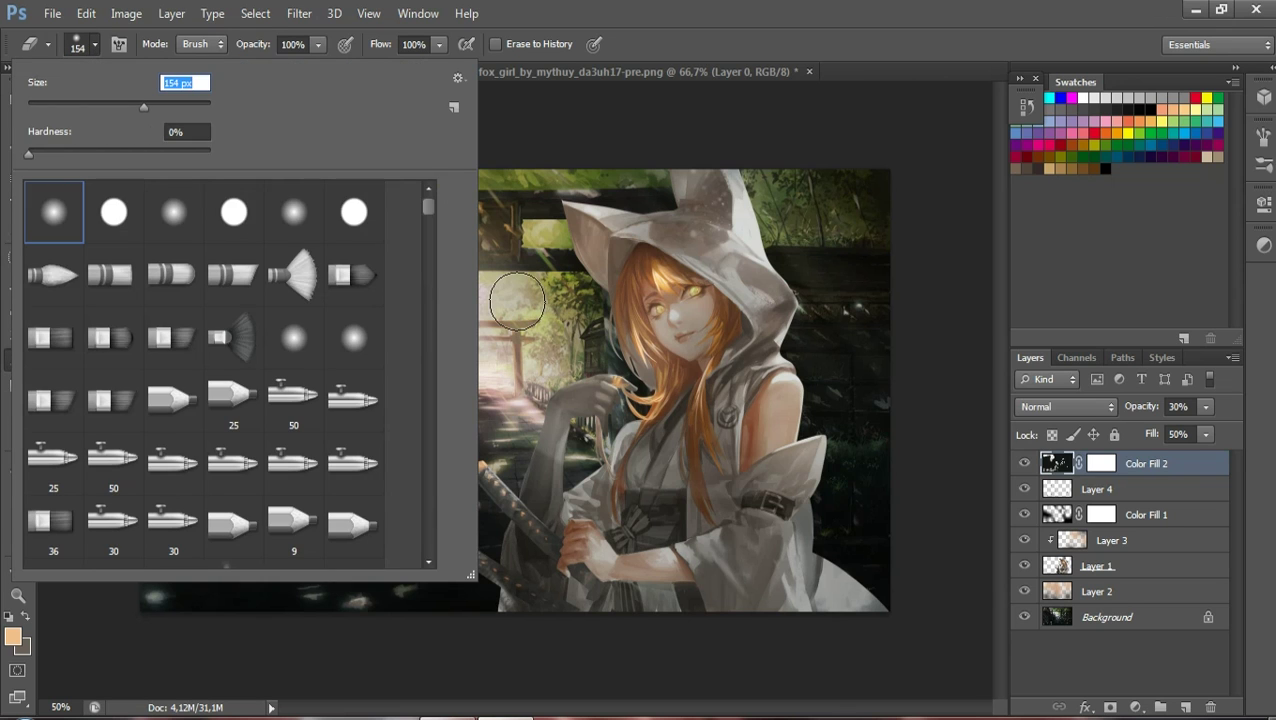
click(517, 300)
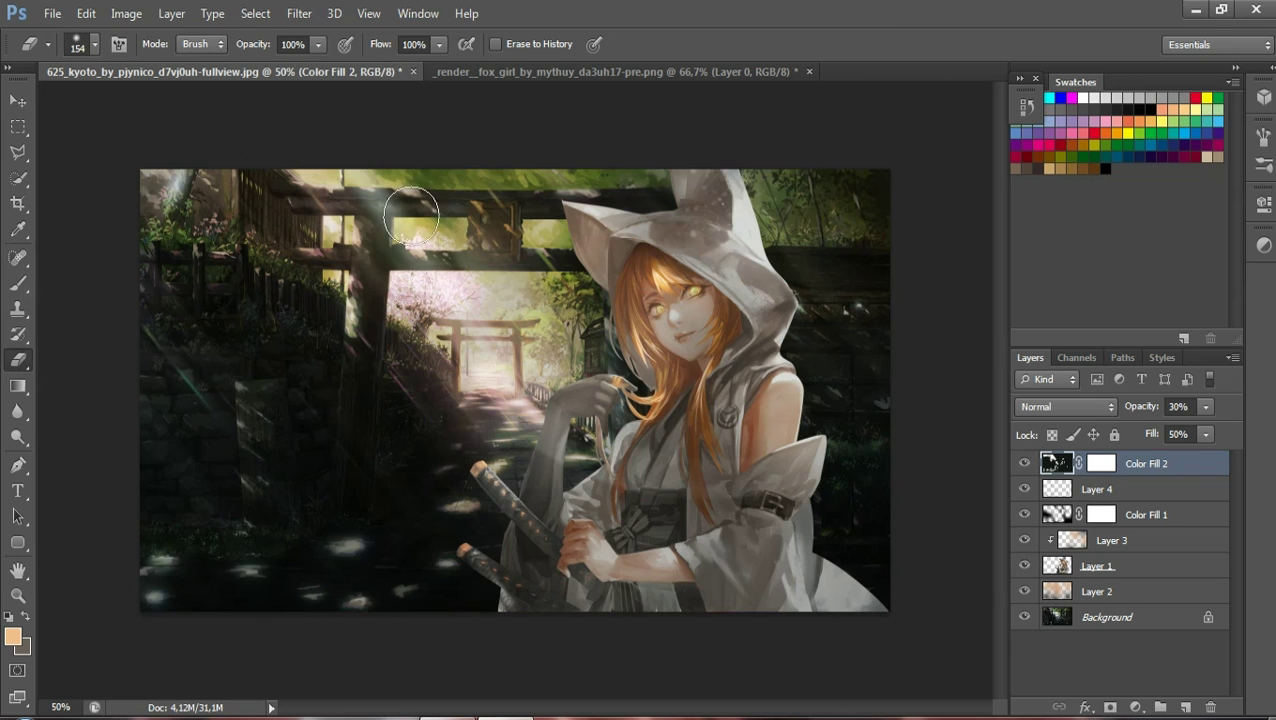
mouse_move(410, 214)
mouse_down()
mouse_move(648, 288)
mouse_move(851, 455)
mouse_move(590, 492)
mouse_move(885, 482)
mouse_up()
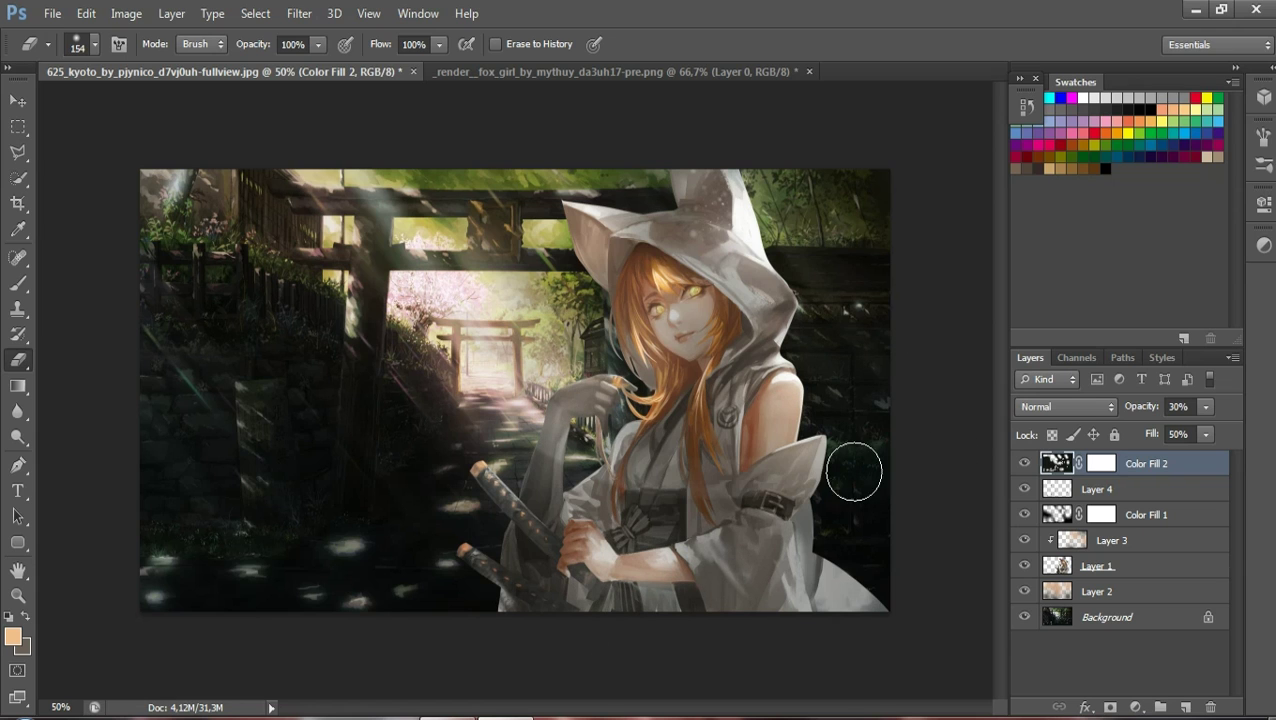
key(shift+alt+o)
Select Layer 4 and zoom in to 300% on the girl's face
click(1104, 491)
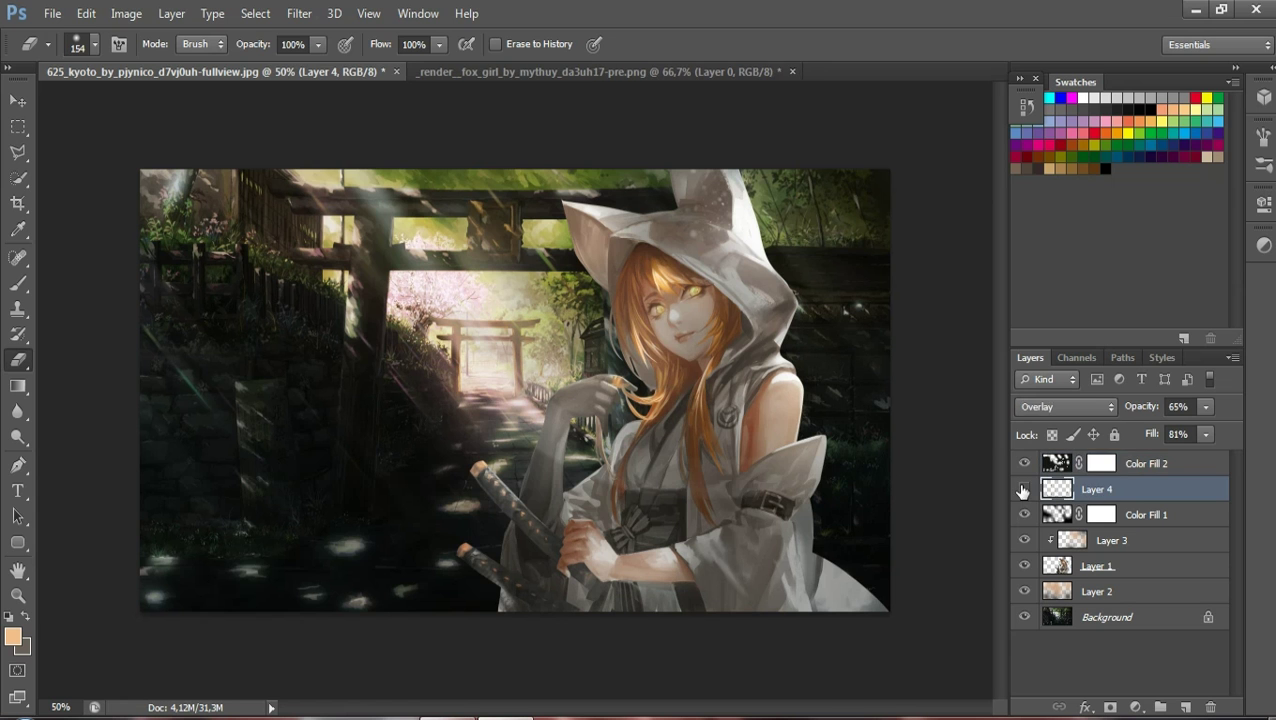
key(z)
click(770, 330)
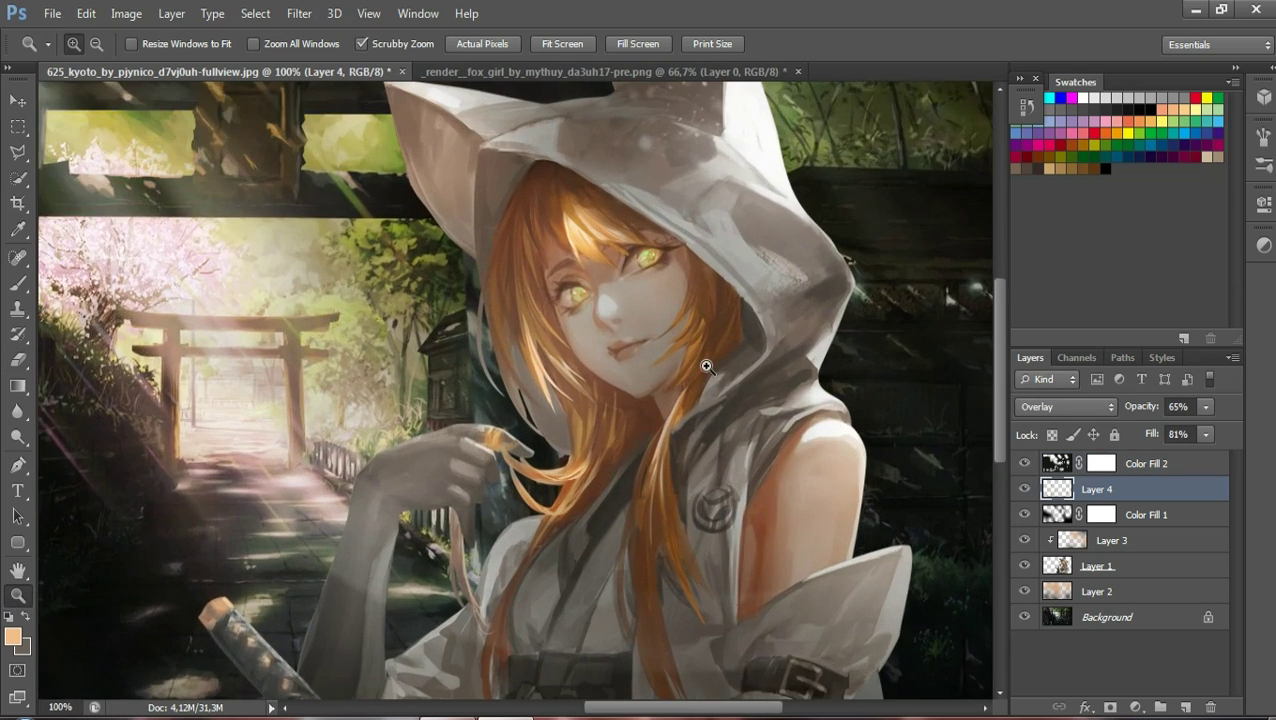
click(640, 345)
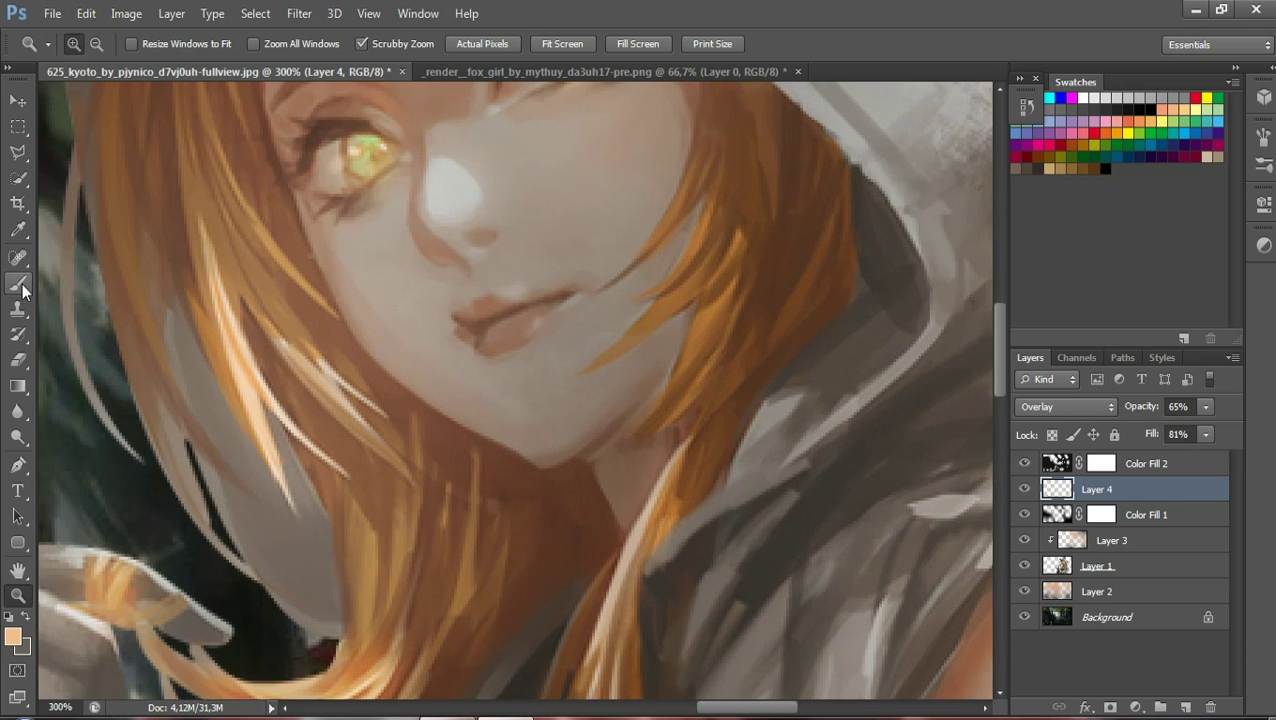
Choose the peach-brown lip colour #c58b6e as the brush's foreground colour
click(18, 283)
click(15, 637)
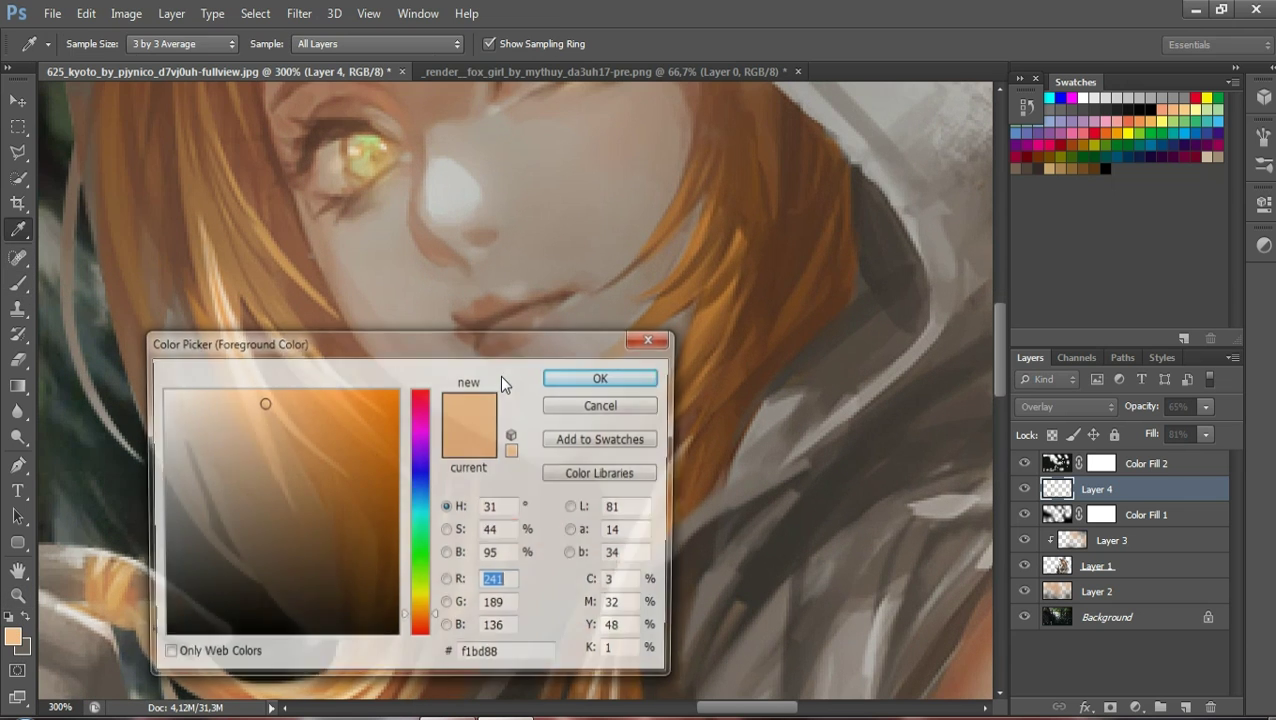
click(512, 322)
drag(517, 316, 494, 294)
drag(298, 450, 294, 464)
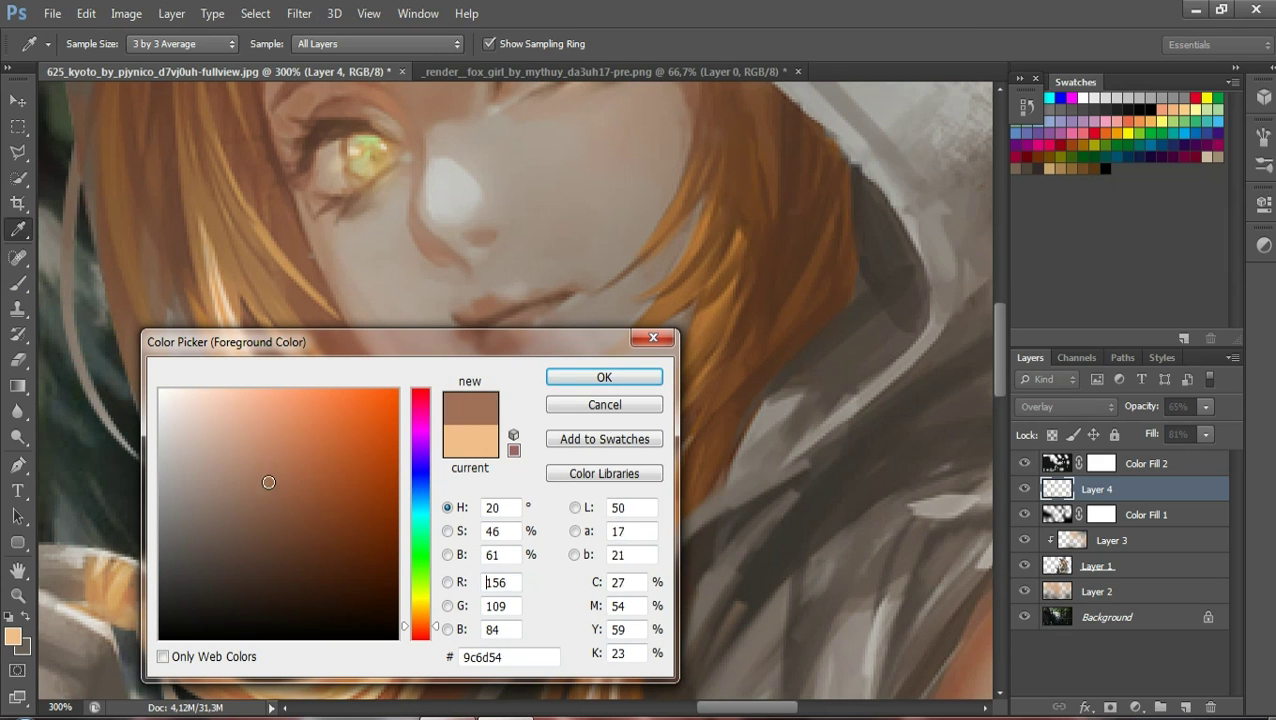
mouse_move(425, 431)
mouse_down()
mouse_move(424, 410)
mouse_move(424, 501)
mouse_up()
click(578, 405)
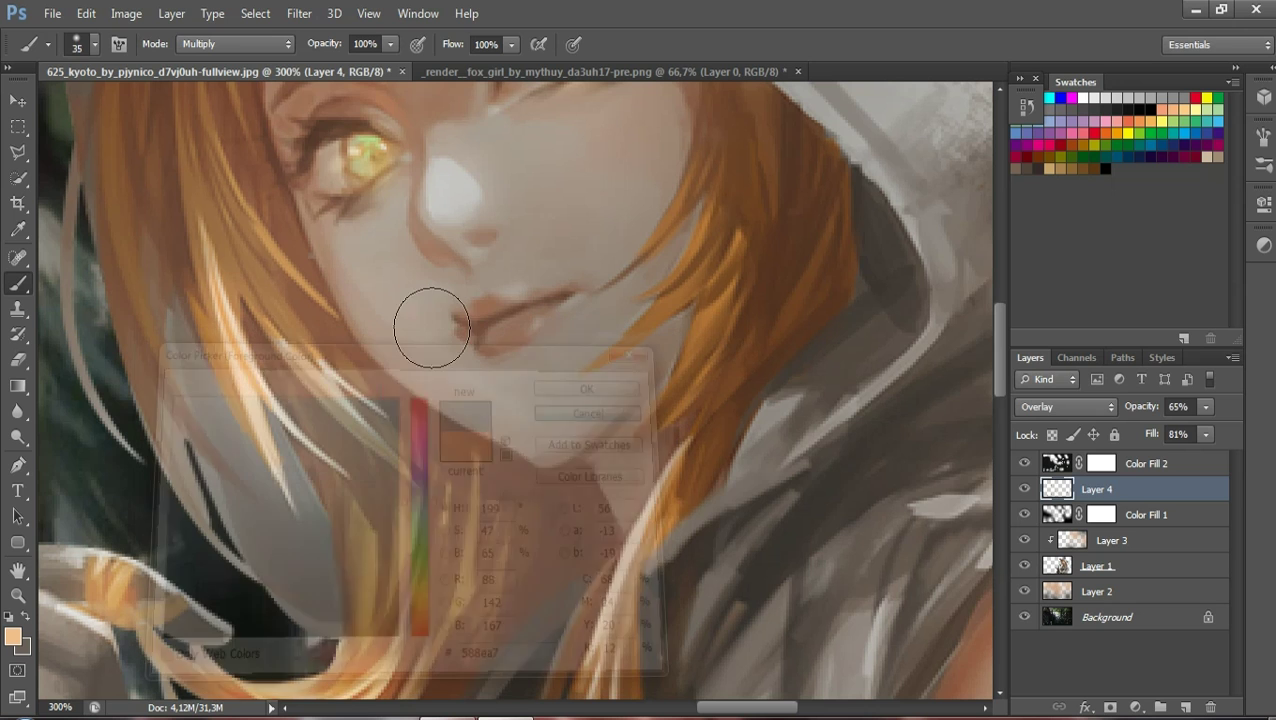
click(14, 636)
drag(496, 300, 490, 293)
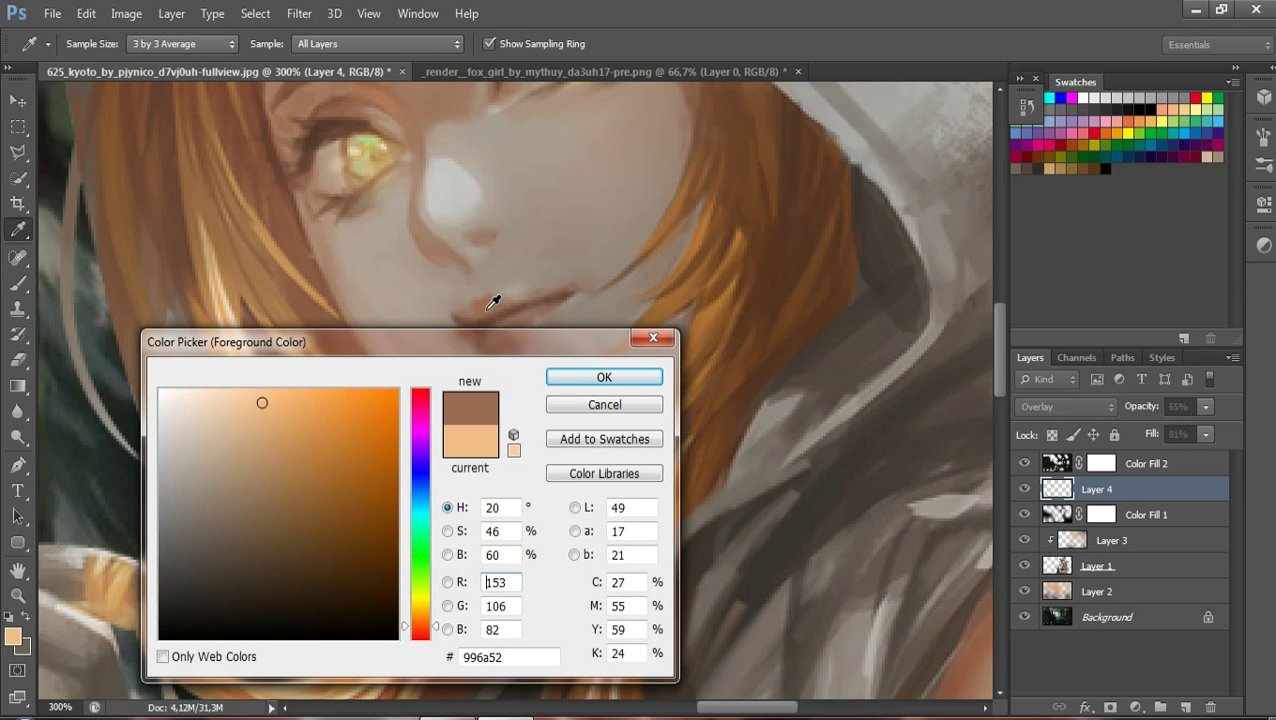
drag(268, 476, 265, 446)
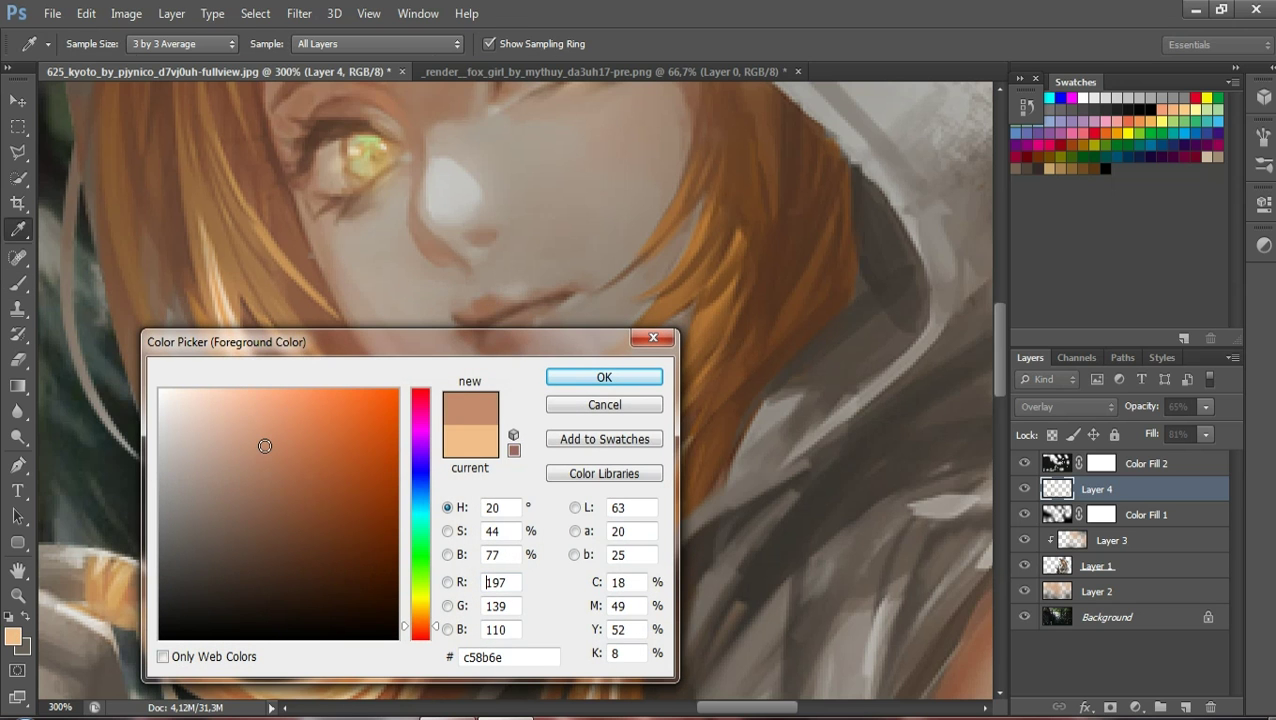
click(590, 376)
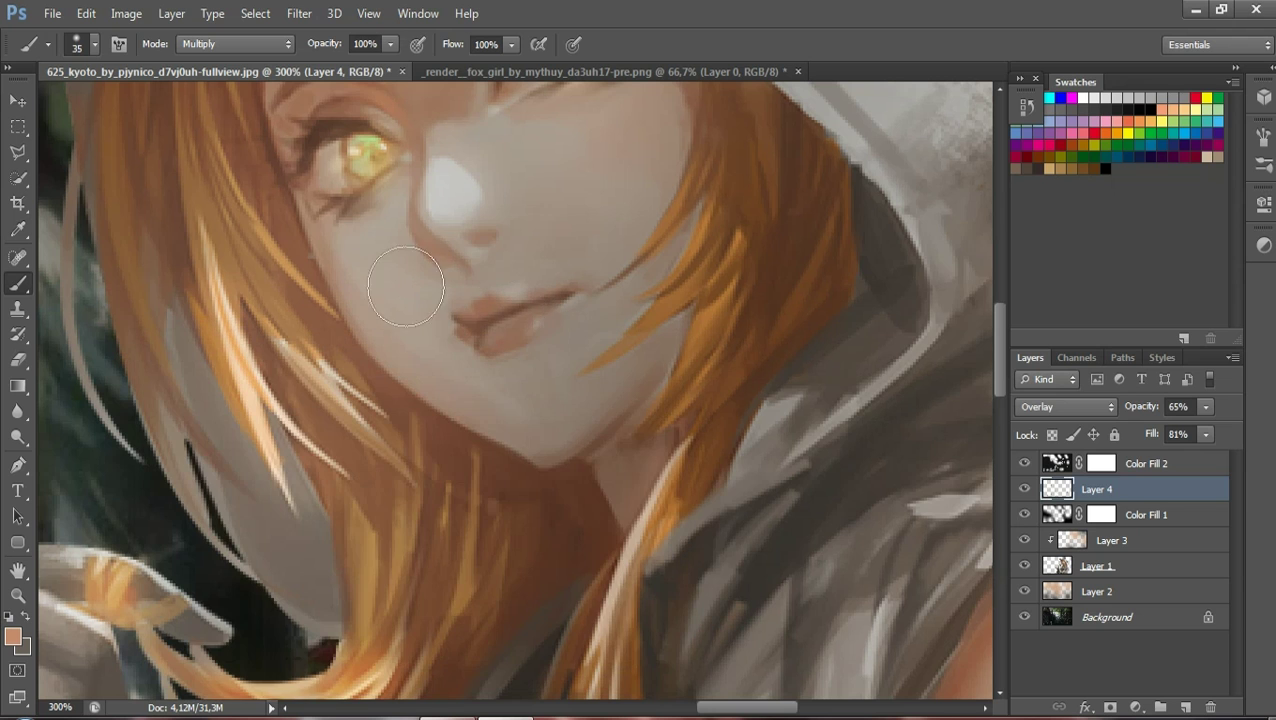
Paint the upper lip with a 17 px Multiply brush, then add Layer 5
right_click(66, 115)
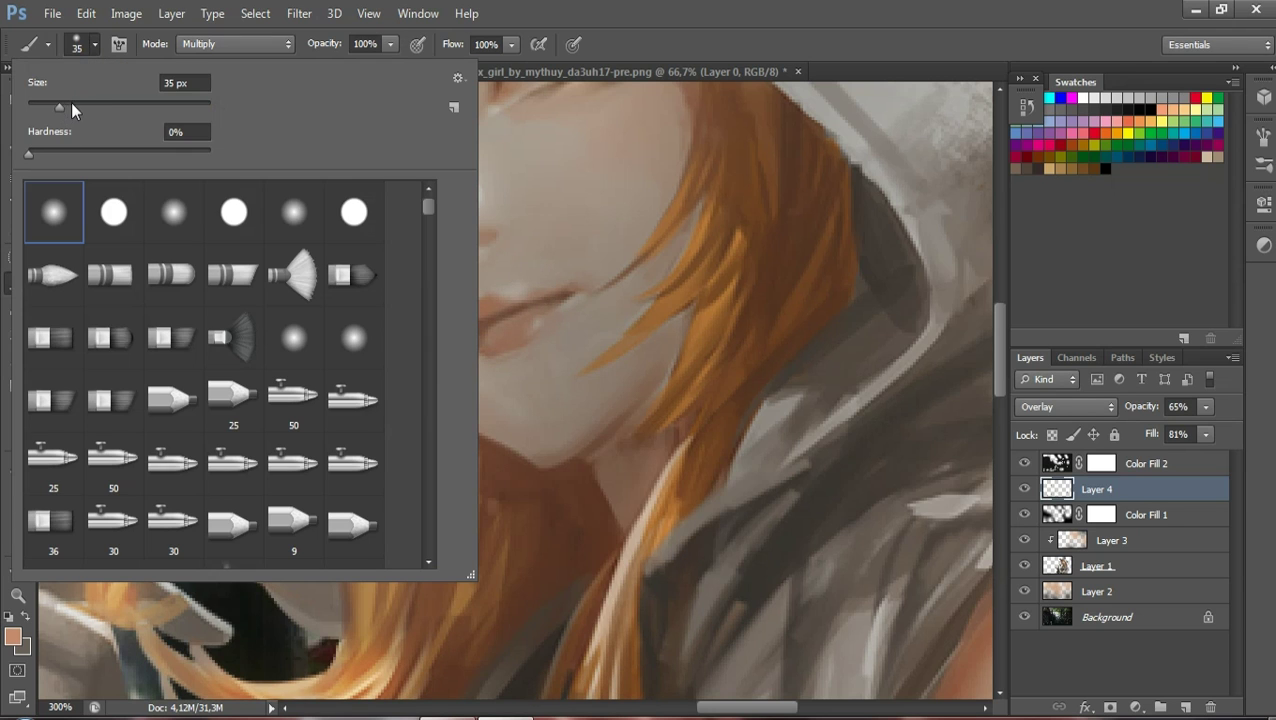
drag(71, 102, 50, 107)
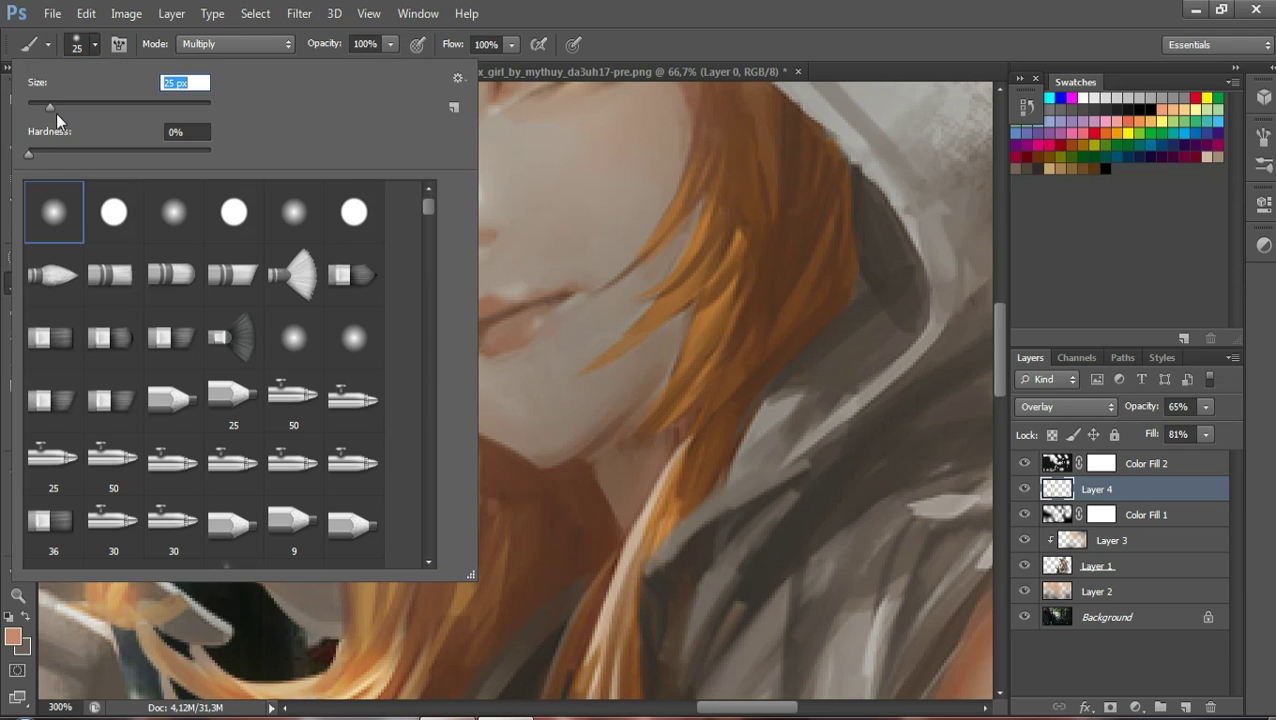
click(530, 325)
drag(477, 318, 555, 292)
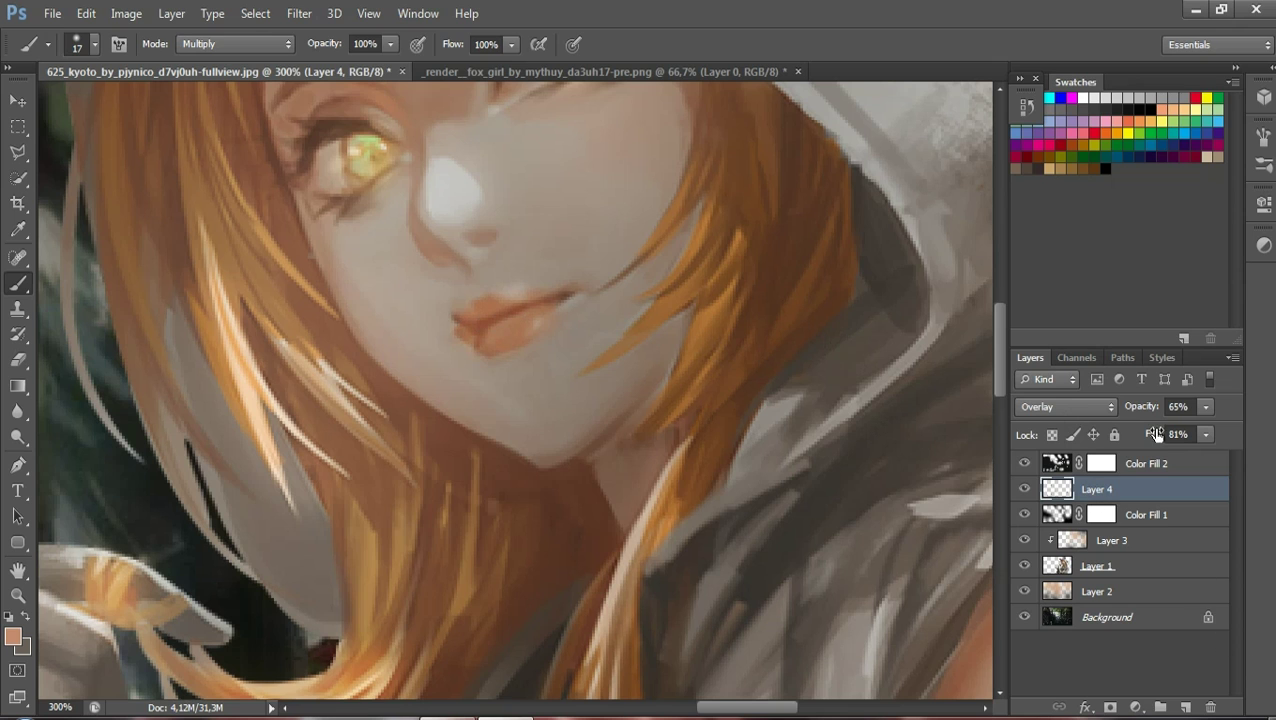
click(1184, 706)
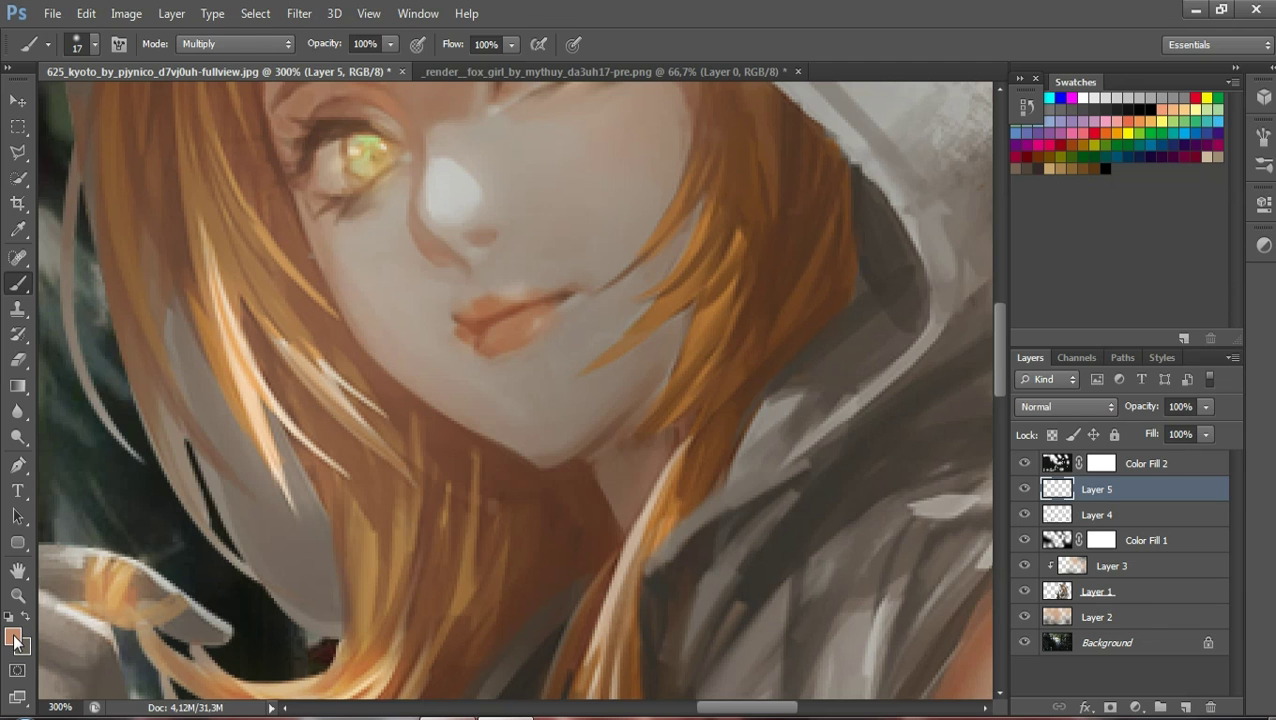
Set the foreground colour to white and zoom out to show the hood and face
click(14, 643)
drag(305, 435, 140, 358)
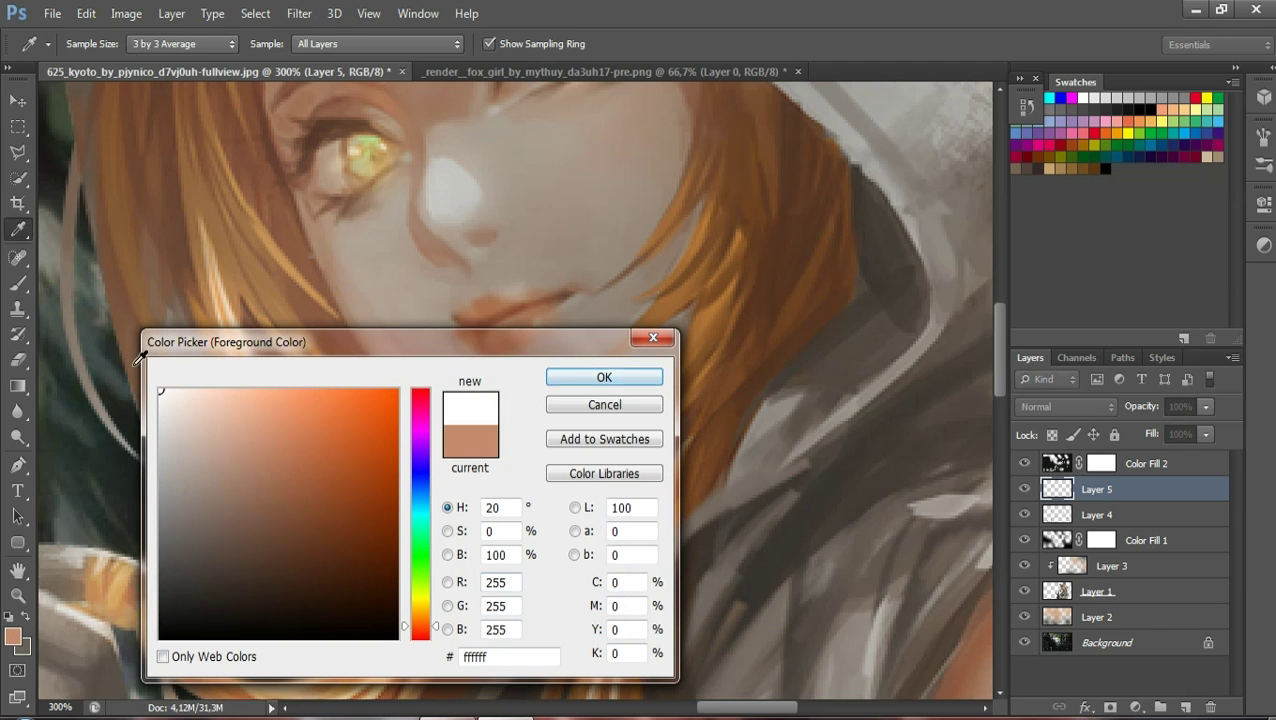
click(635, 378)
key(b)
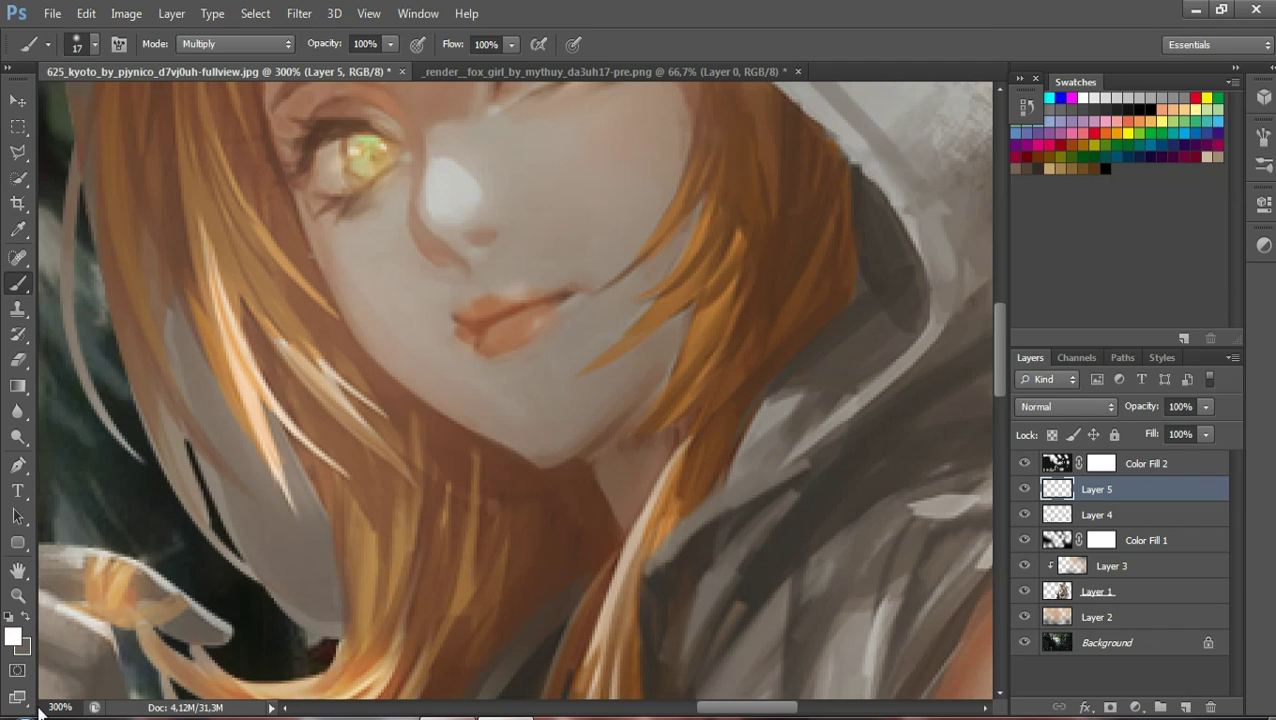
click(18, 595)
drag(365, 505, 288, 514)
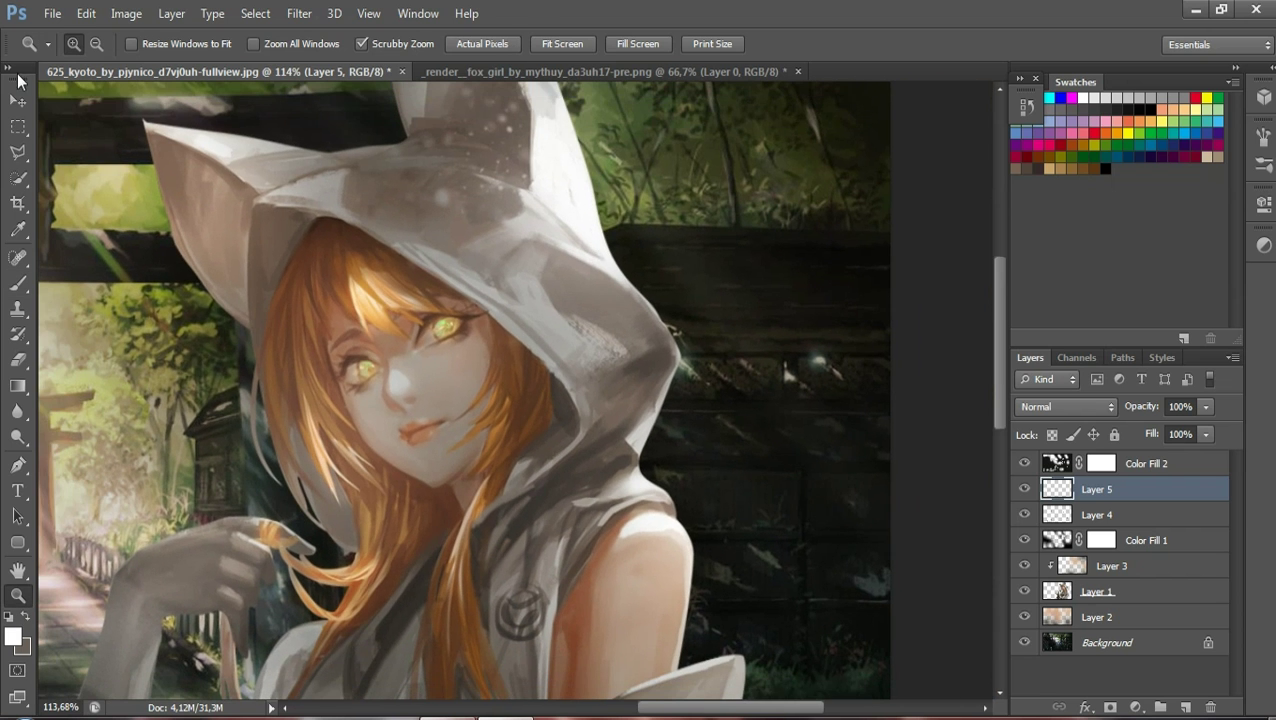
Paint white rim highlights along the left ear and the hood's right edge
click(14, 287)
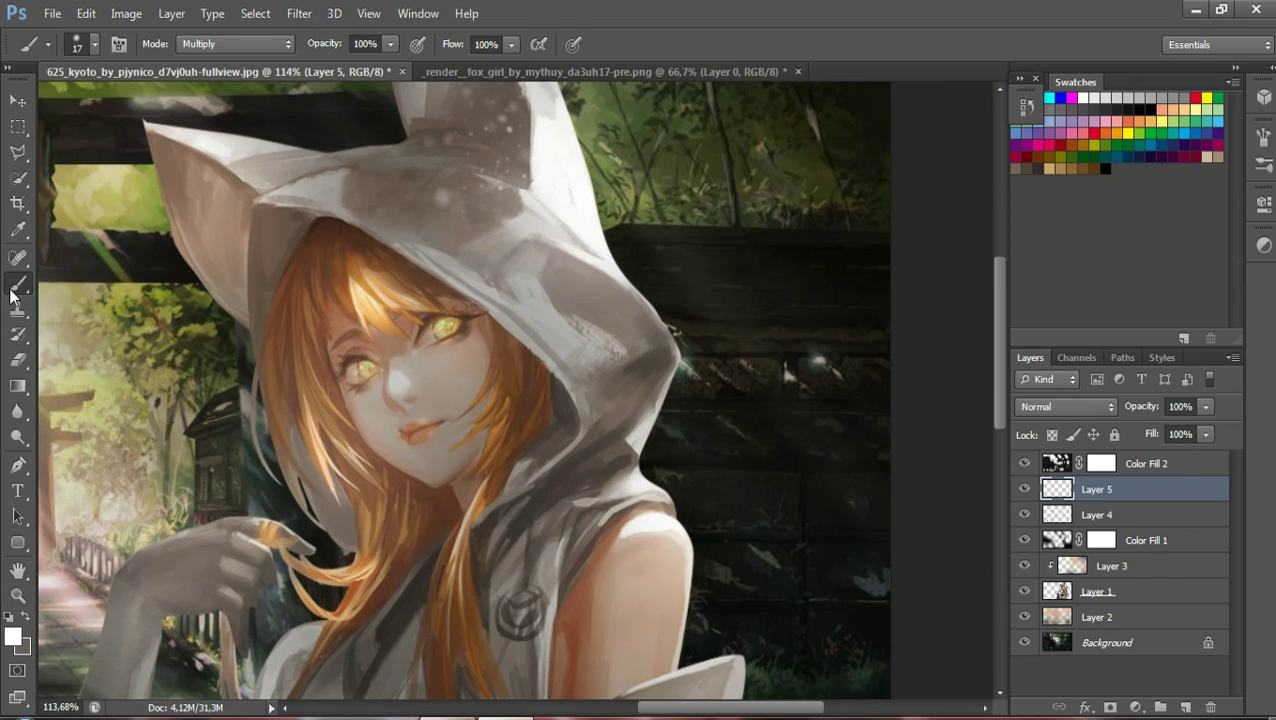
drag(318, 158, 153, 126)
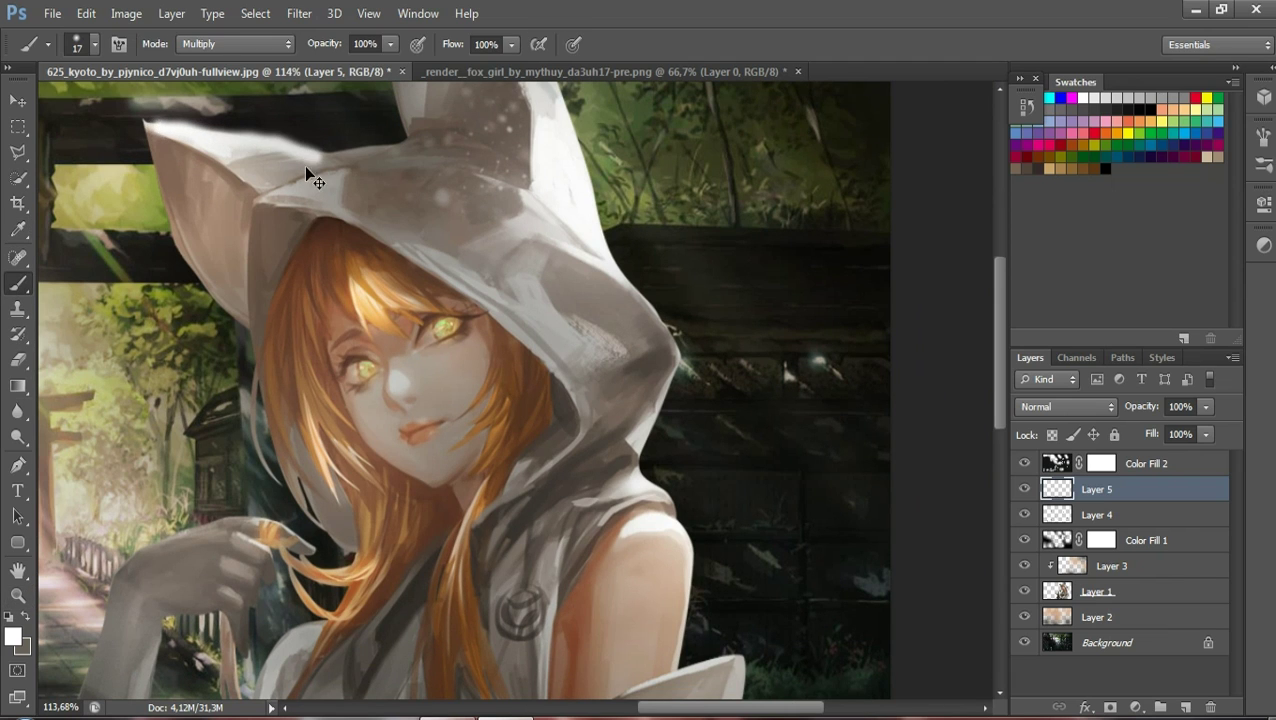
key(ctrl+z)
drag(312, 157, 151, 128)
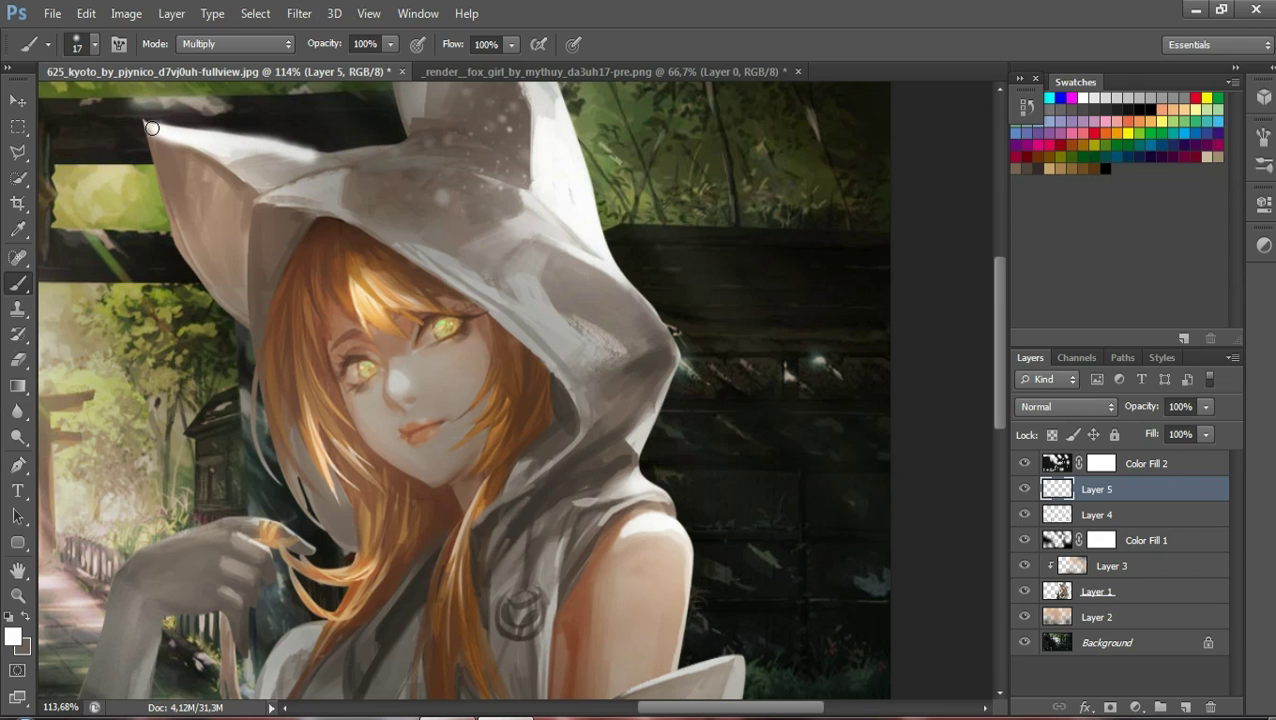
drag(1003, 370, 999, 350)
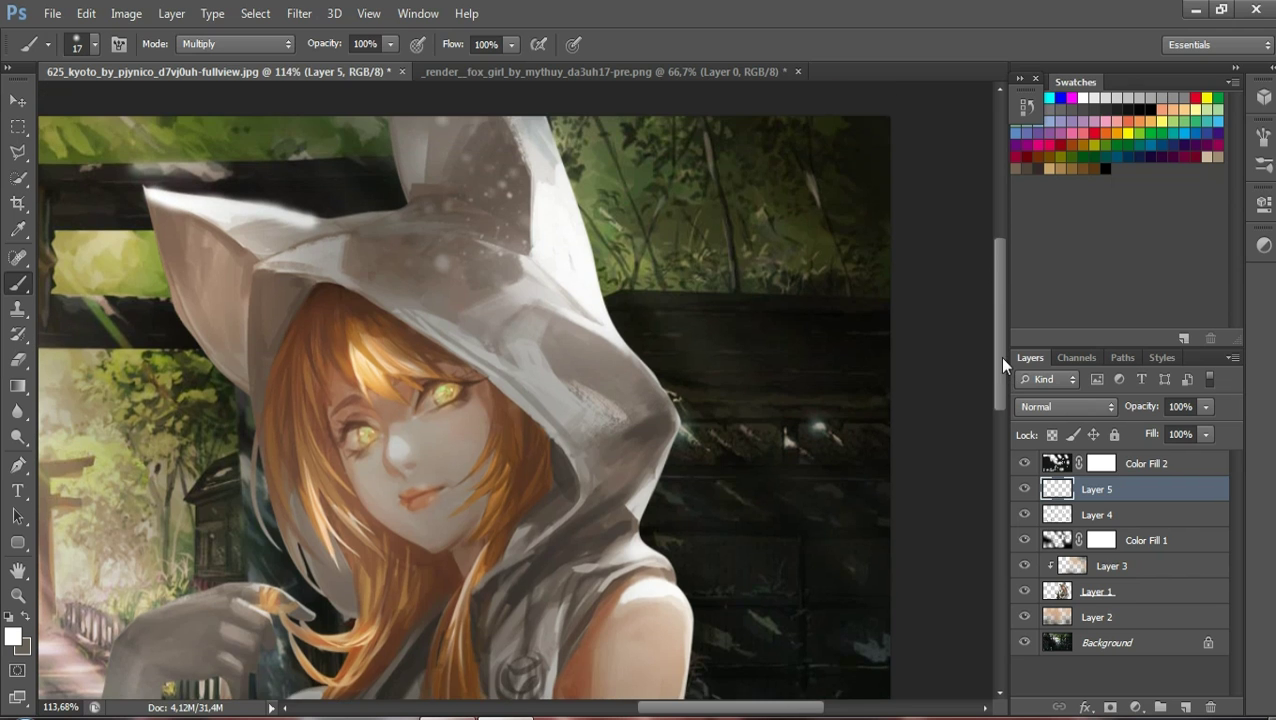
drag(615, 335, 538, 128)
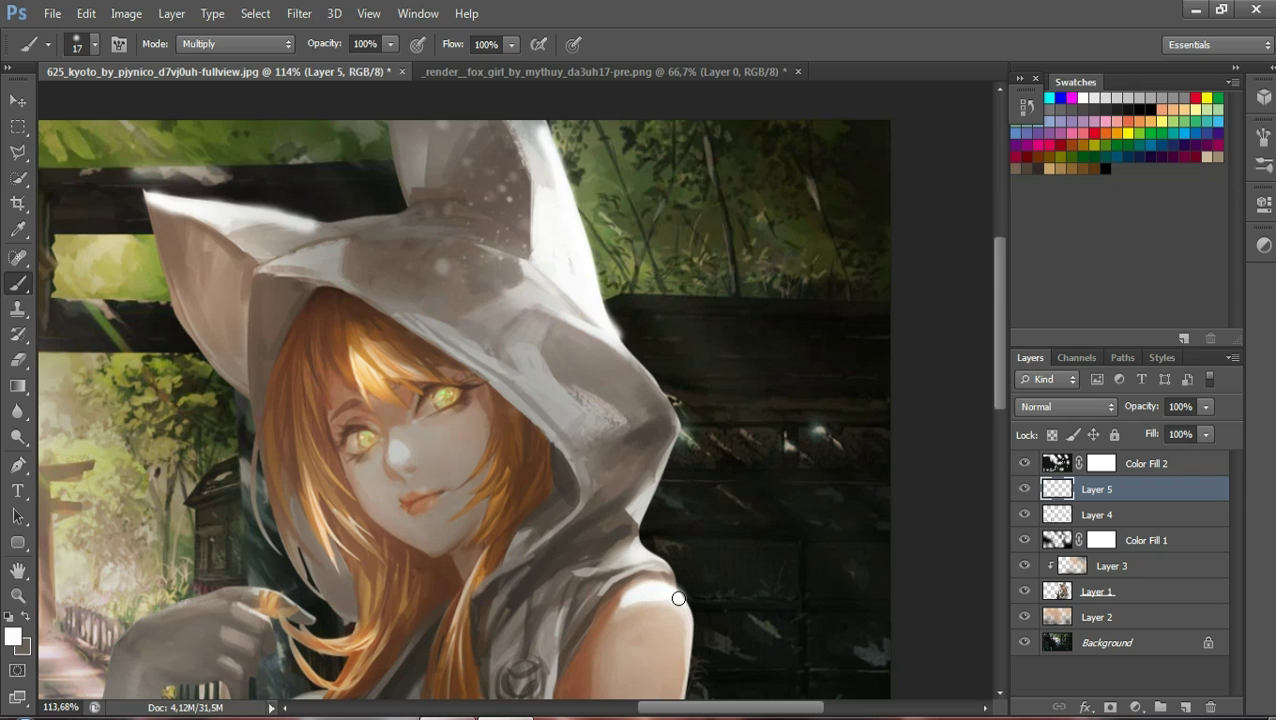
Zoom to 300%, shrink the brush to 8 px, and highlight the hair strands
click(18, 596)
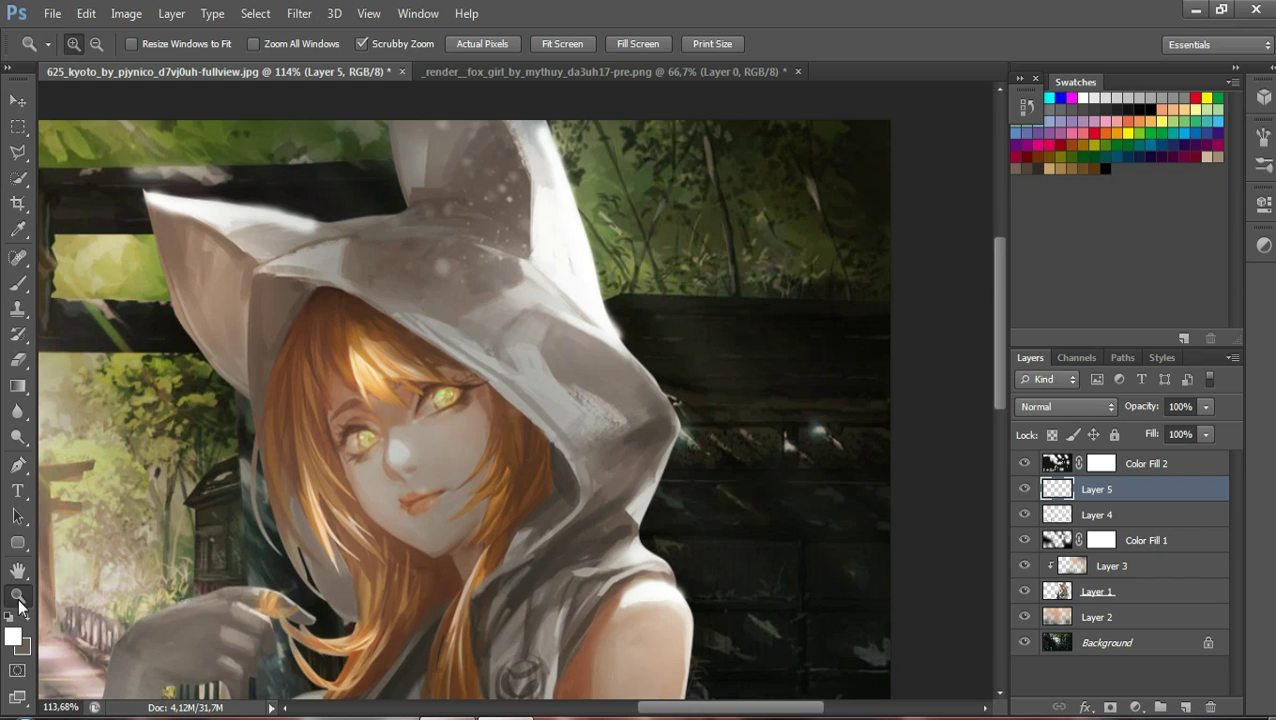
drag(400, 441, 419, 421)
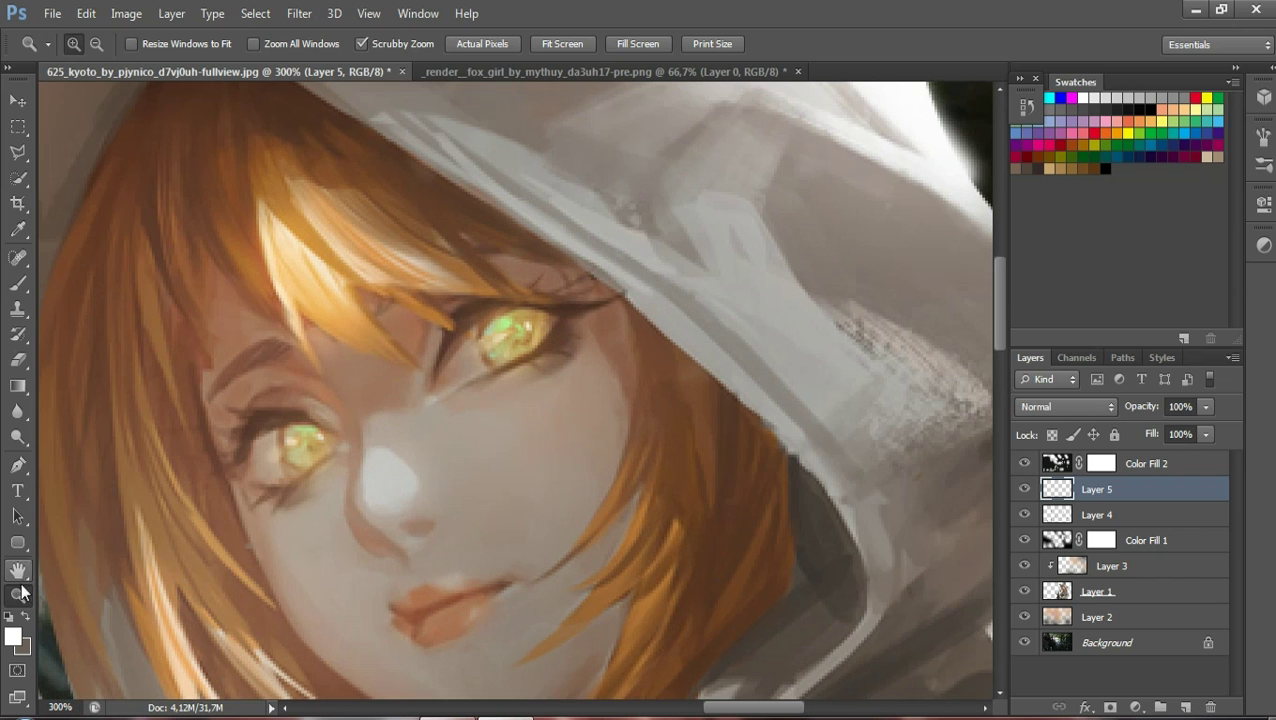
click(18, 284)
click(88, 44)
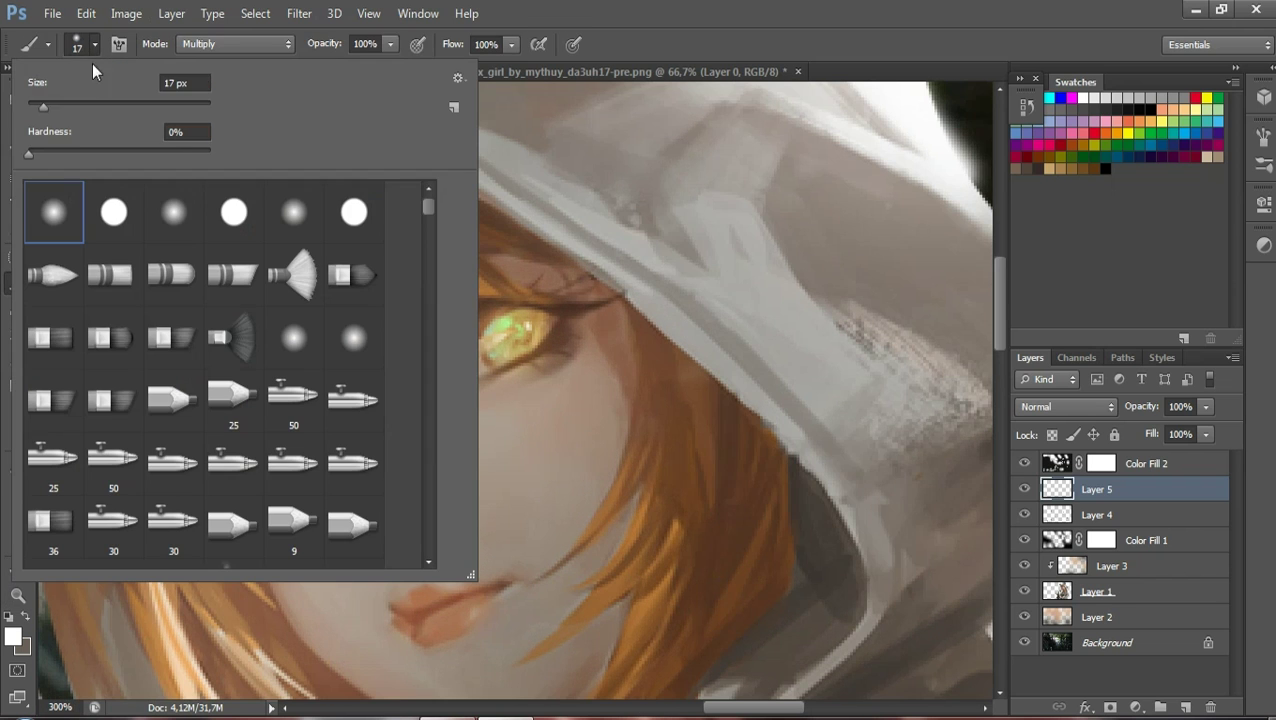
drag(39, 110, 35, 108)
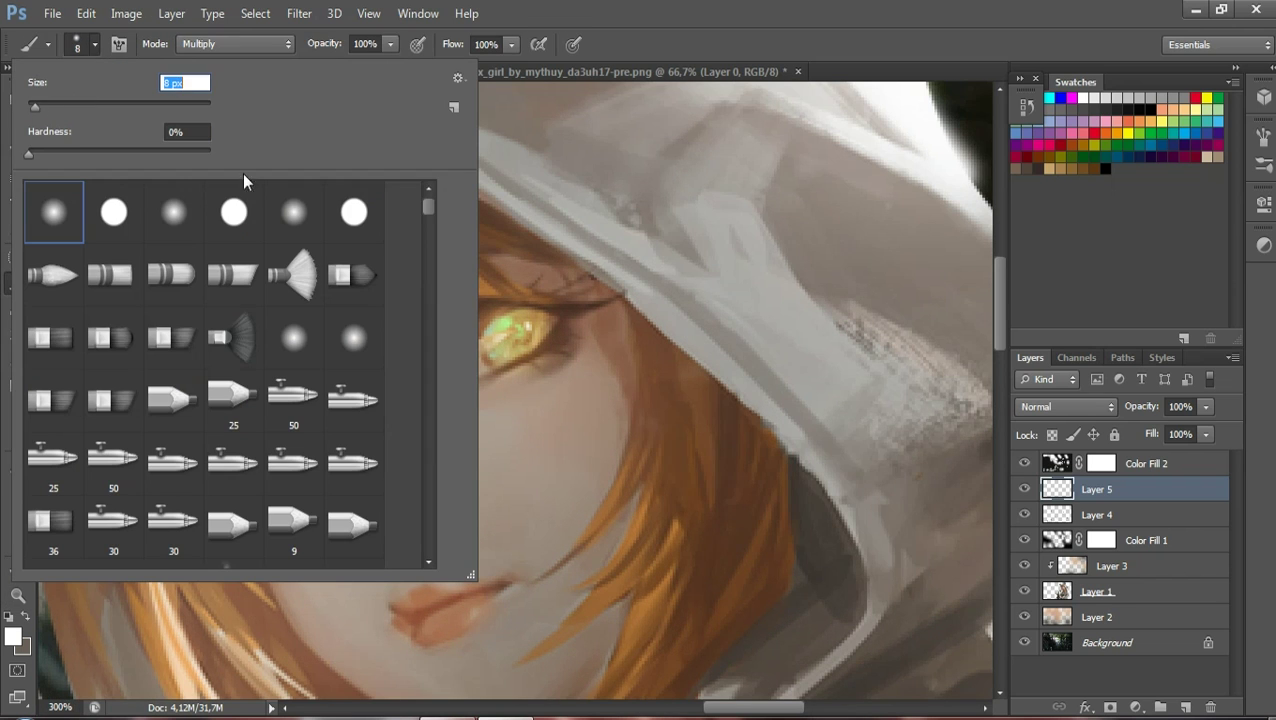
click(516, 334)
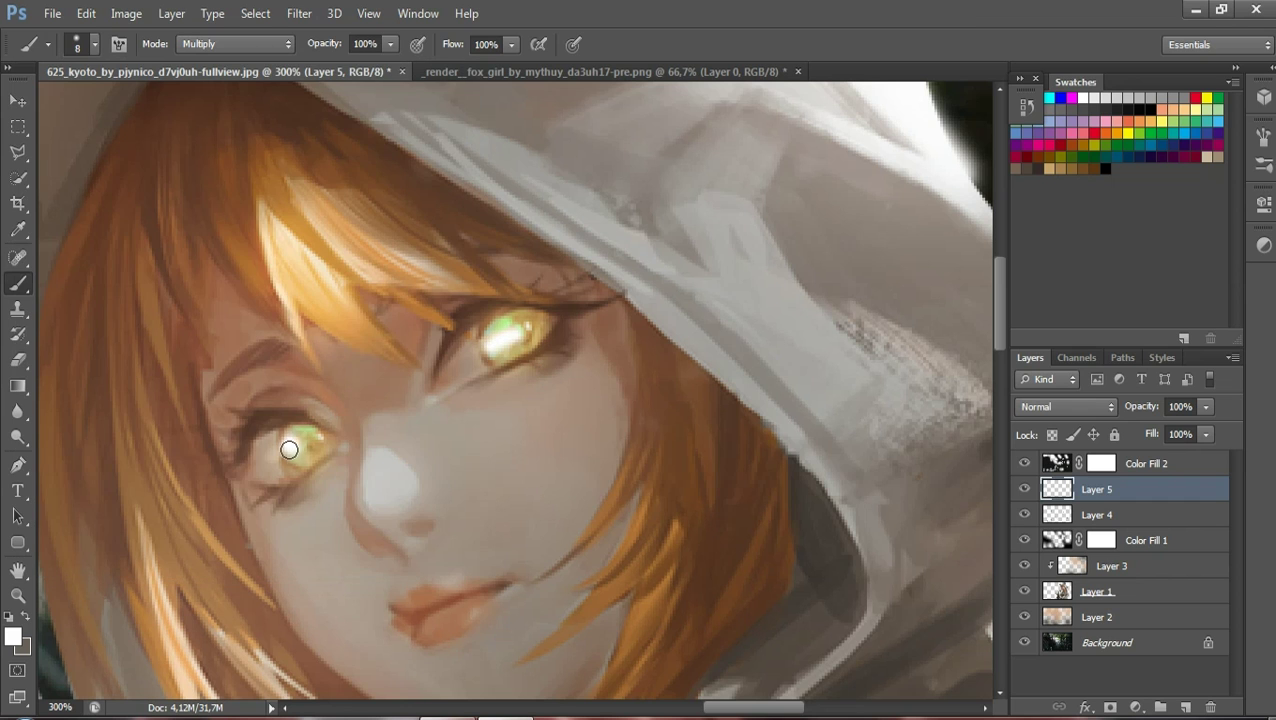
drag(260, 205, 300, 326)
mouse_move(270, 224)
mouse_down()
mouse_move(356, 292)
mouse_move(395, 287)
mouse_up()
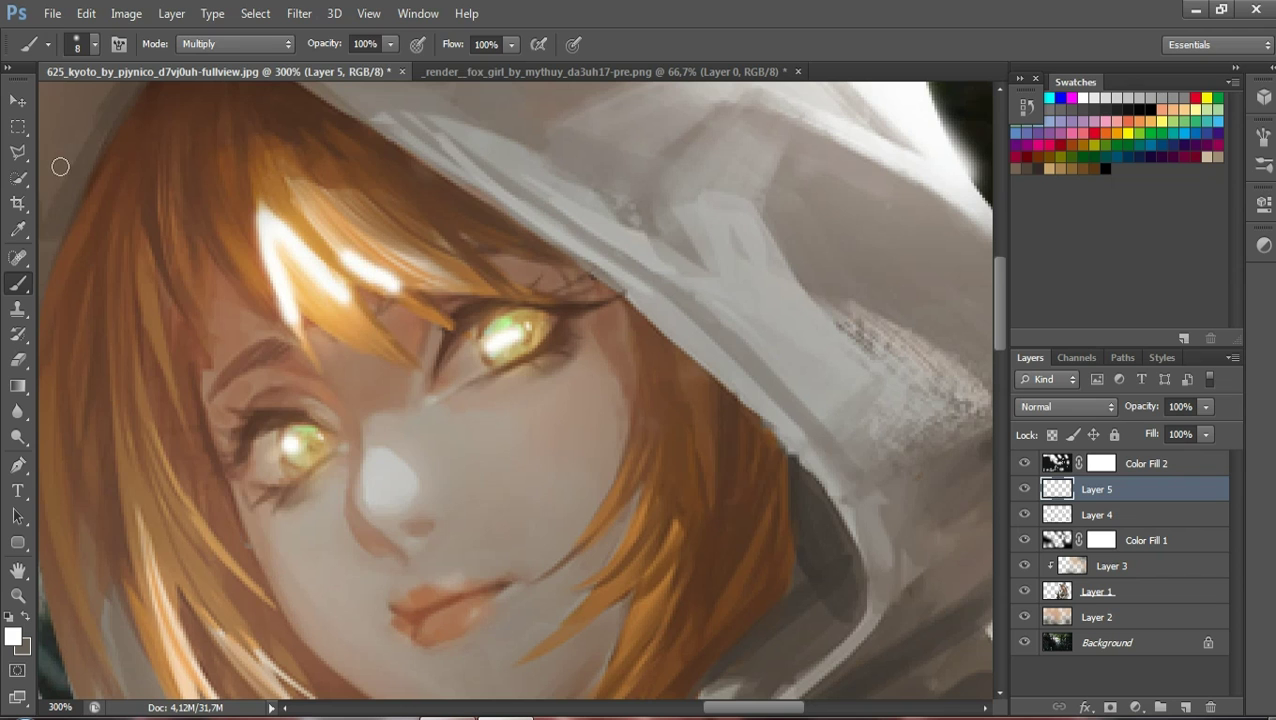
Make the brush smaller and paint white highlights on the lips
click(80, 44)
drag(38, 106, 31, 107)
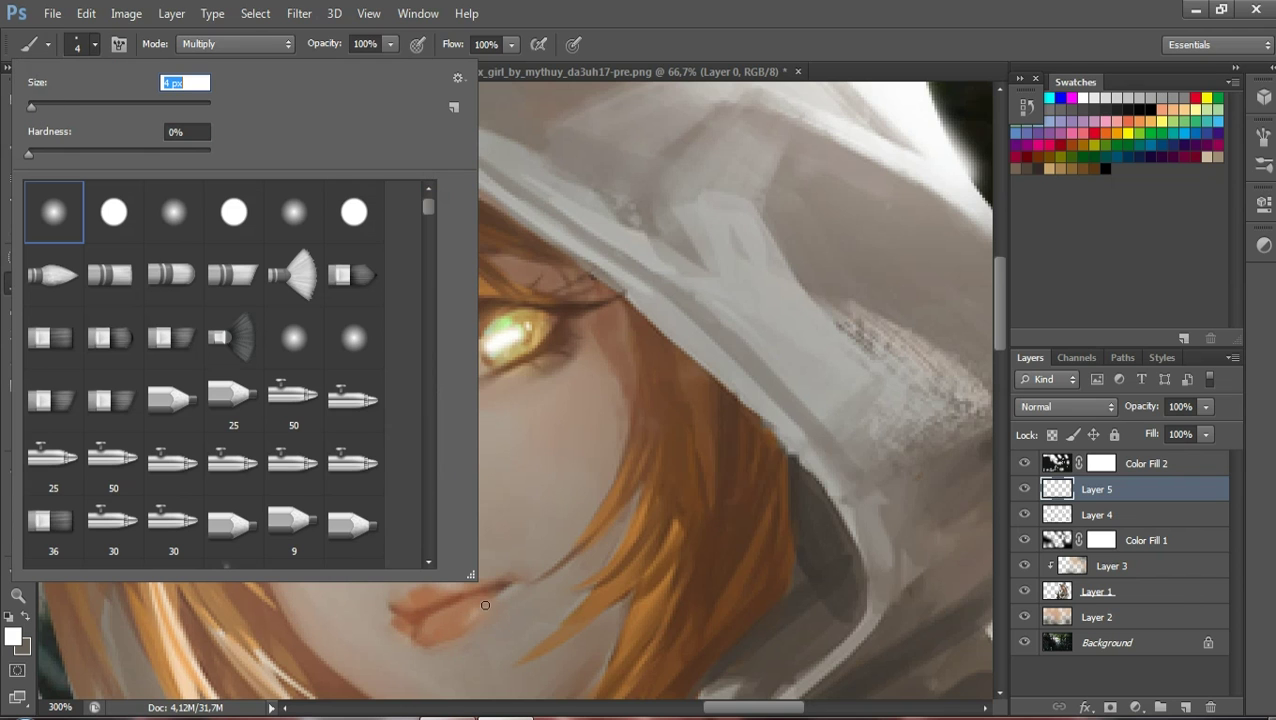
key(Return)
drag(506, 593, 464, 627)
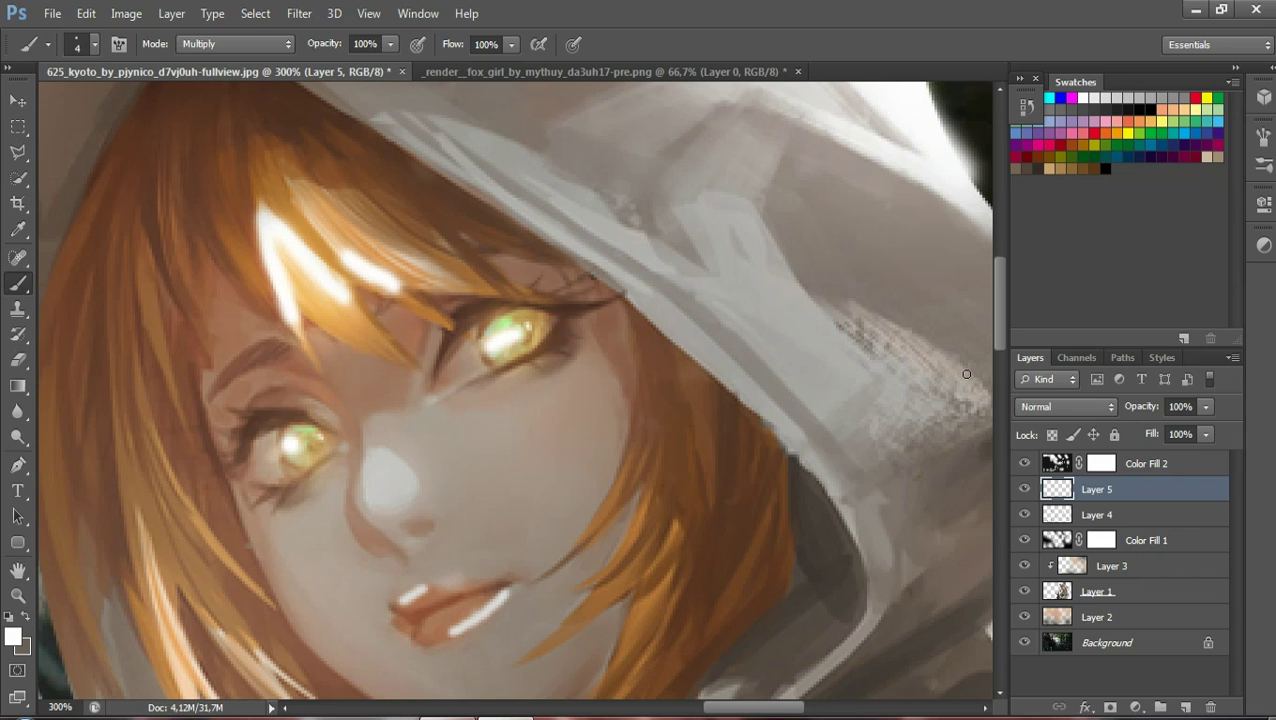
drag(998, 293, 998, 363)
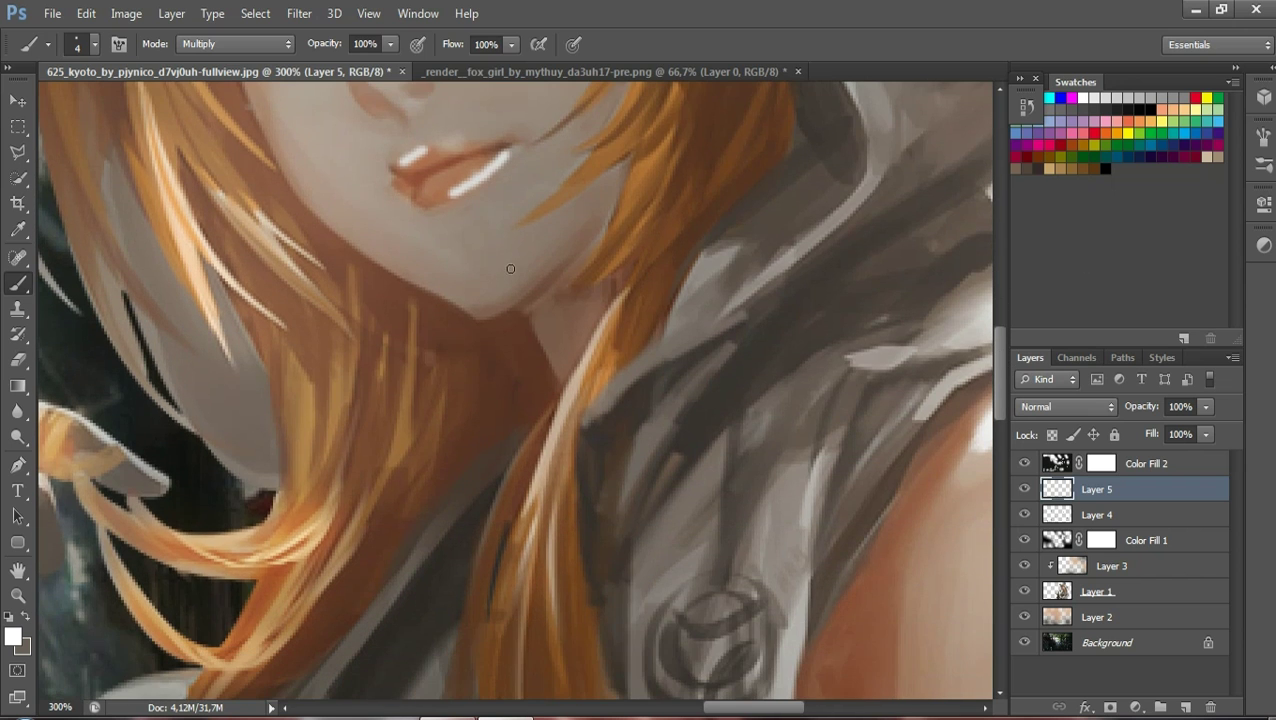
Add white streaks down more hair strands and along the finger and fingernail
drag(252, 208, 325, 273)
mouse_move(151, 125)
mouse_down()
mouse_move(210, 265)
mouse_move(277, 322)
mouse_up()
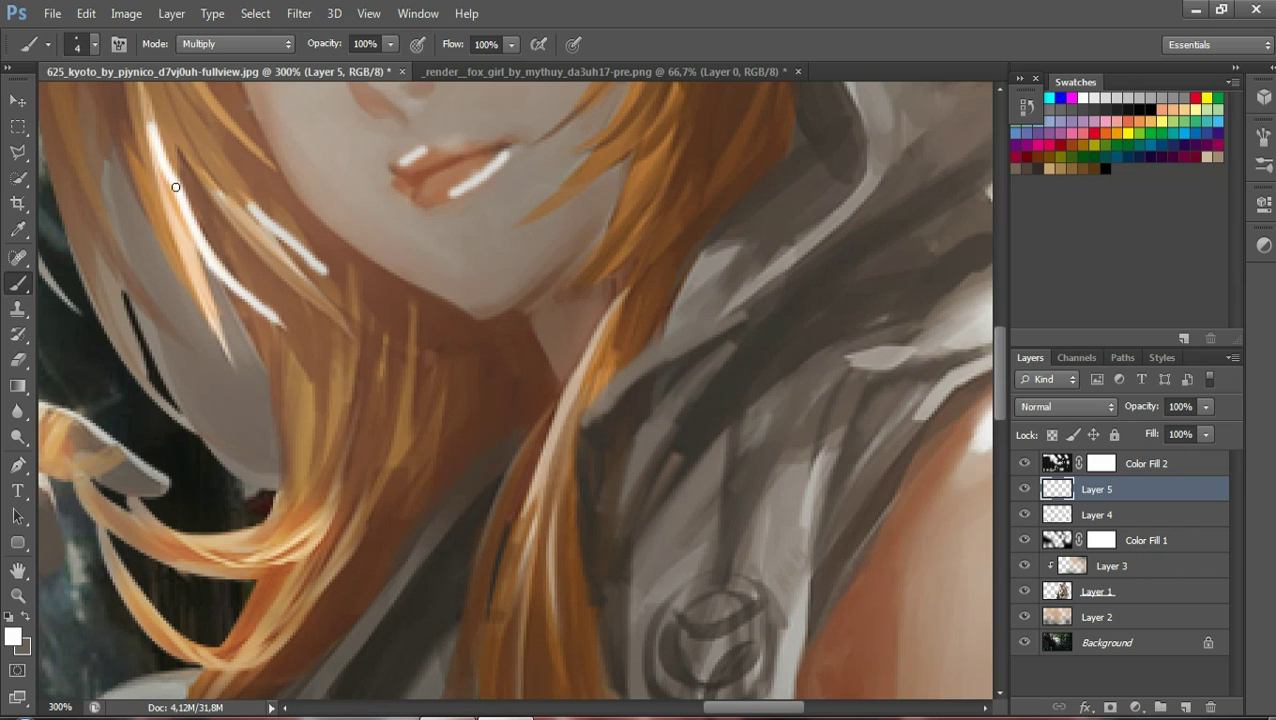
drag(159, 160, 220, 332)
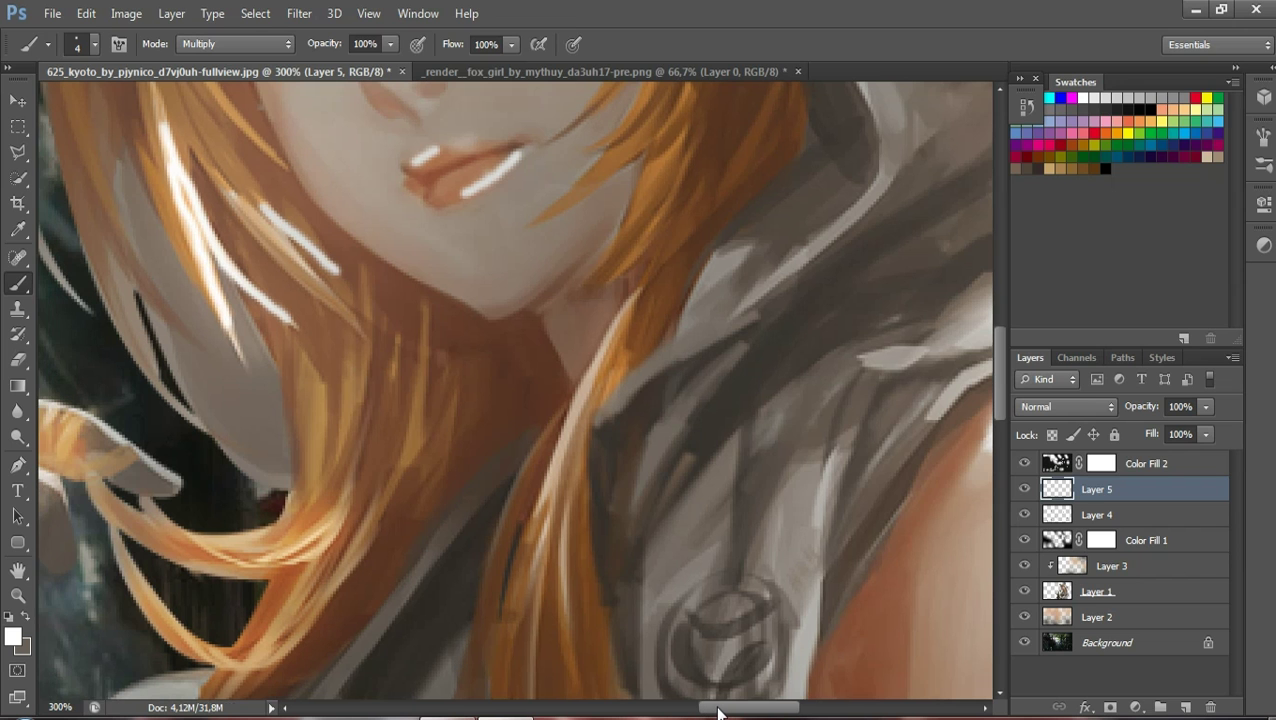
drag(708, 708, 687, 712)
mouse_move(979, 323)
mouse_down()
mouse_move(924, 462)
mouse_move(928, 486)
mouse_up()
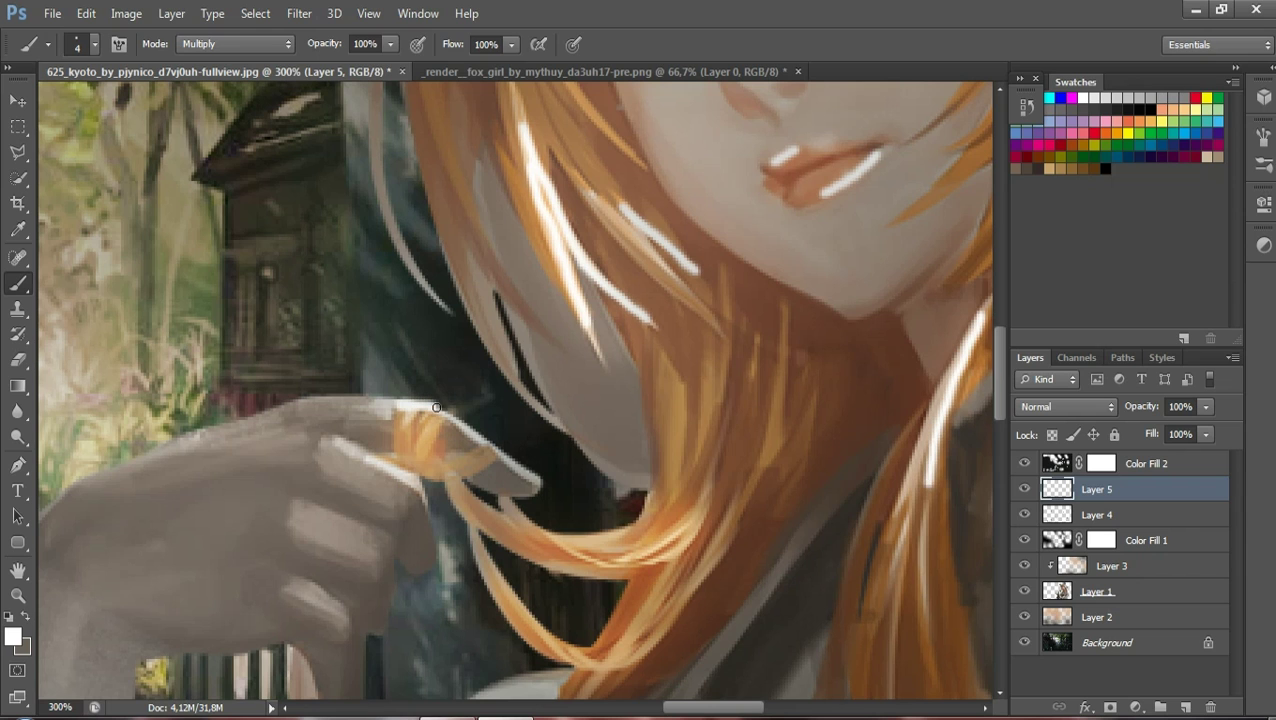
drag(459, 425, 533, 472)
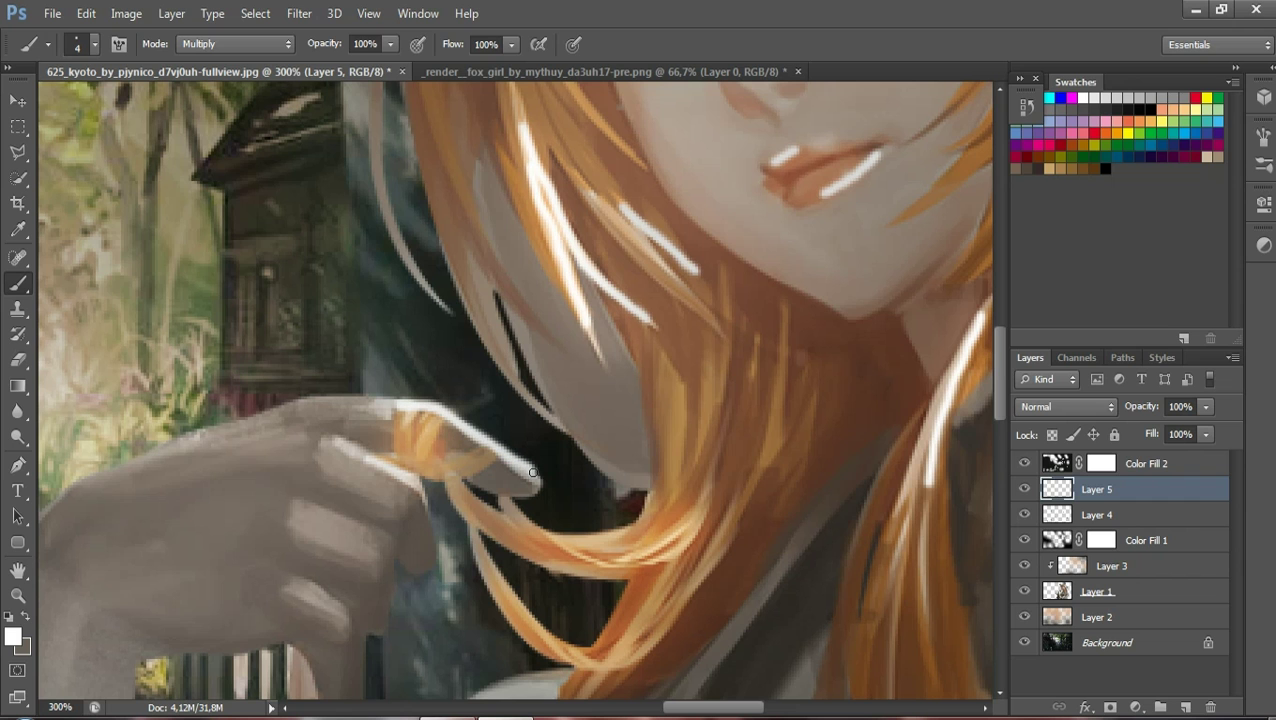
mouse_move(344, 447)
mouse_down()
mouse_move(382, 461)
mouse_move(422, 503)
mouse_up()
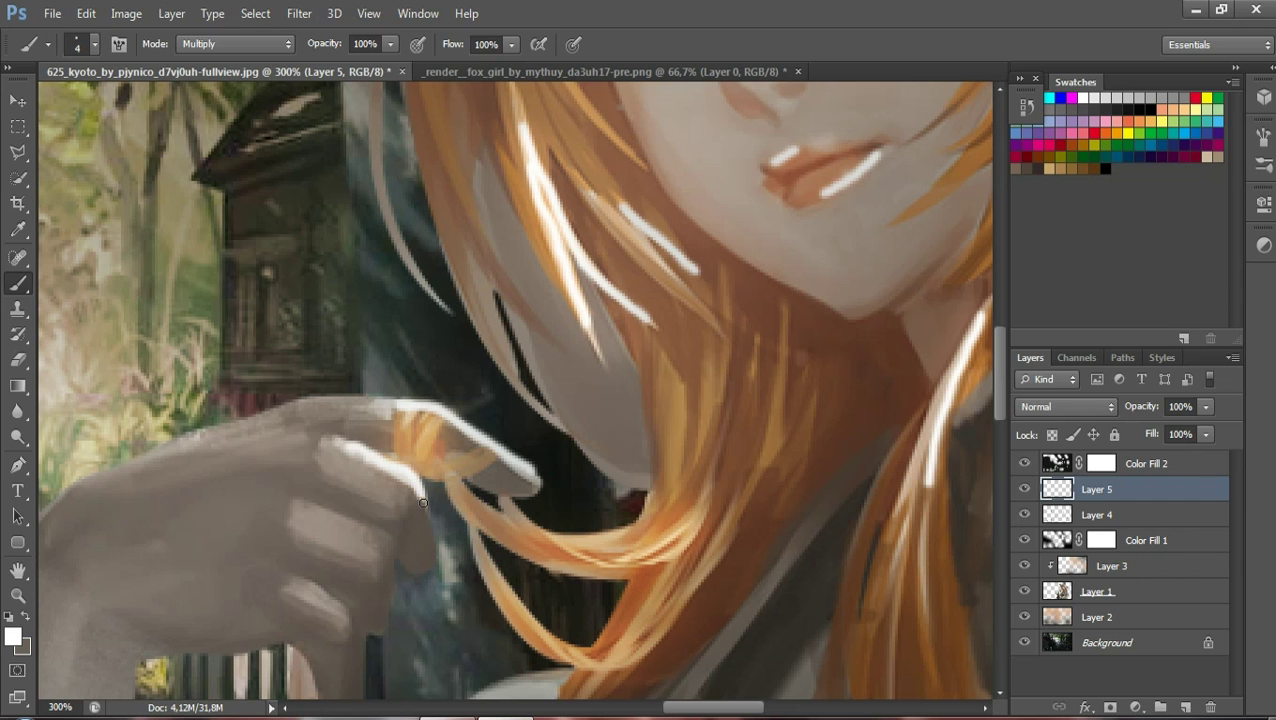
Zoom in on the sleeve buckle and paint white glints on its edges and prong
key(z)
scroll(322, 492, down, 3)
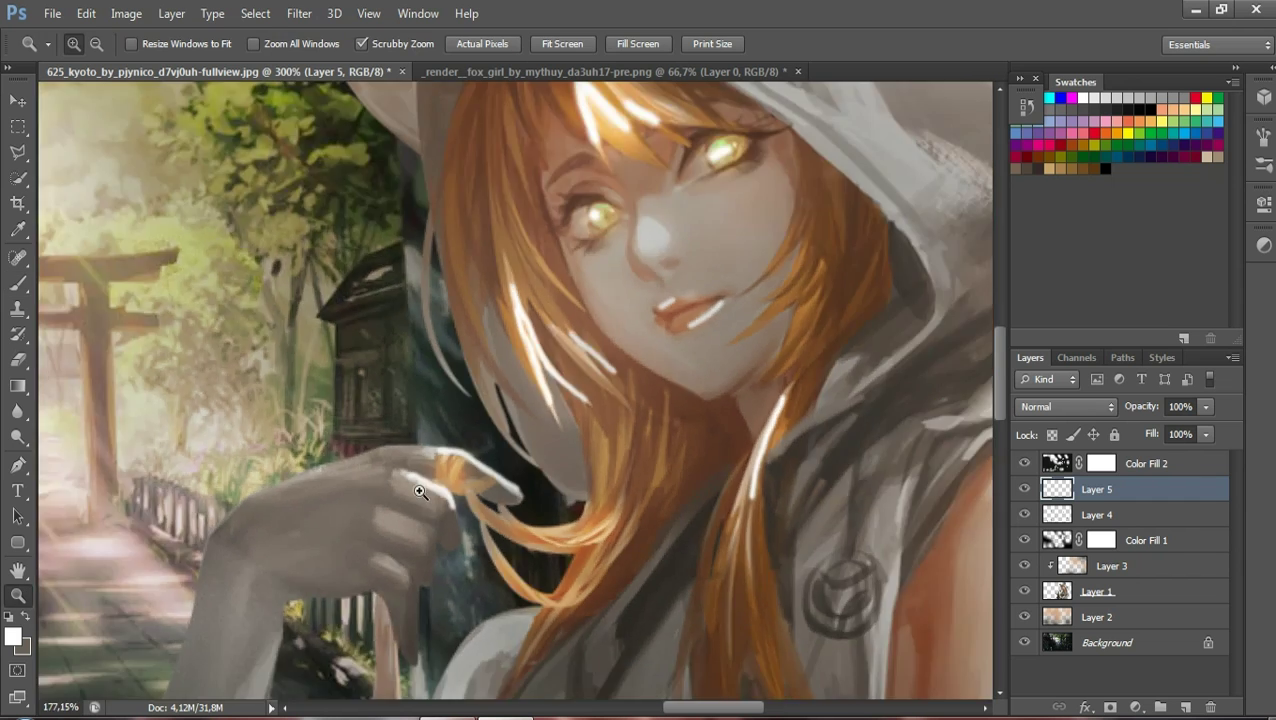
scroll(421, 490, down, 3)
drag(1001, 333, 998, 427)
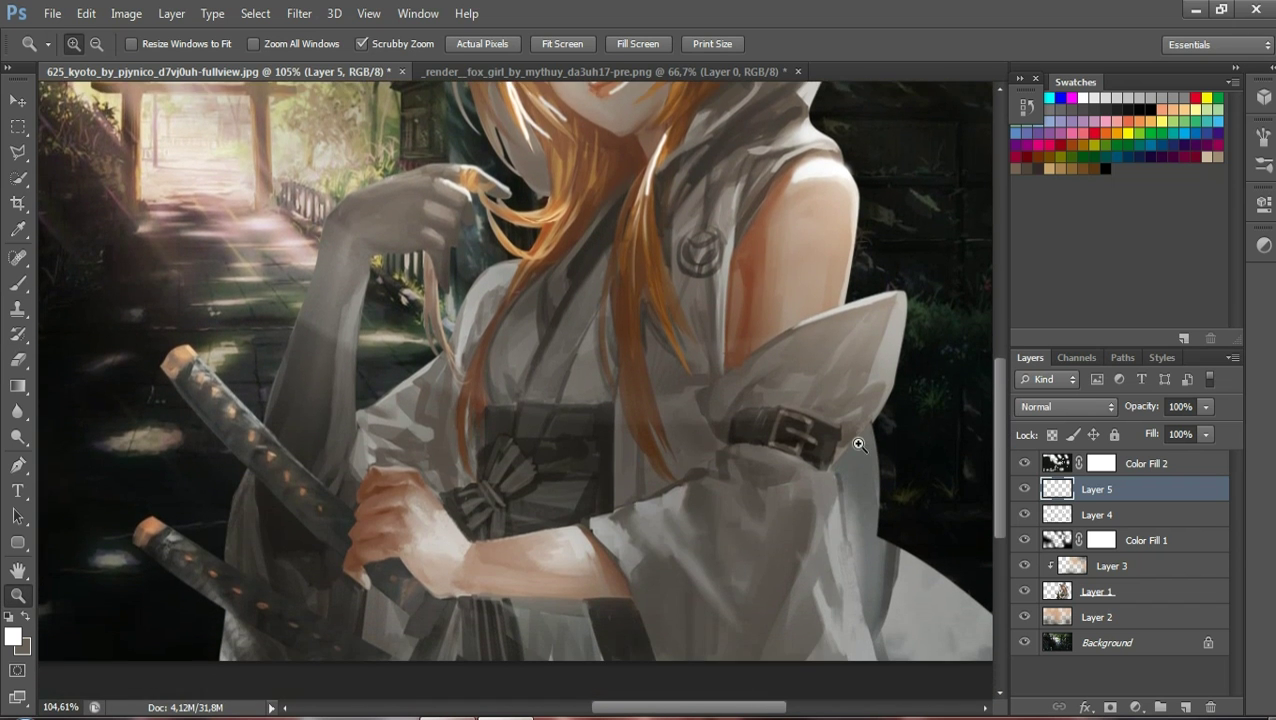
click(858, 443)
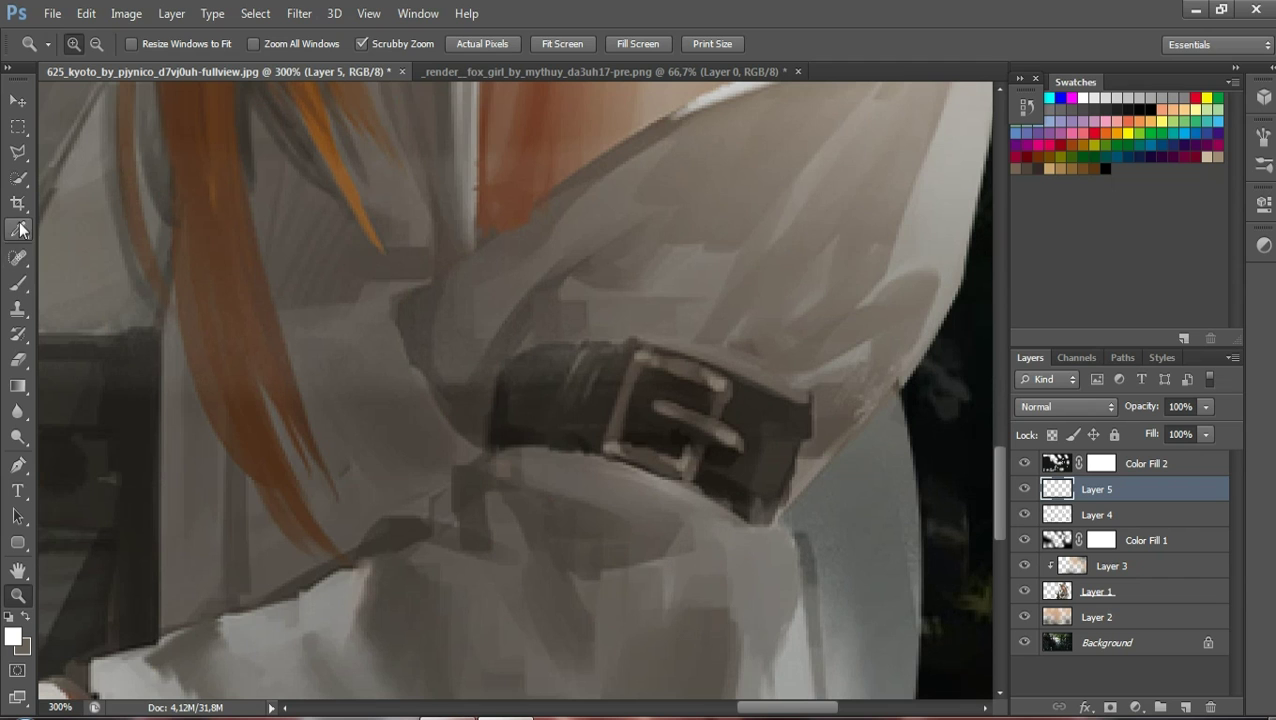
click(22, 285)
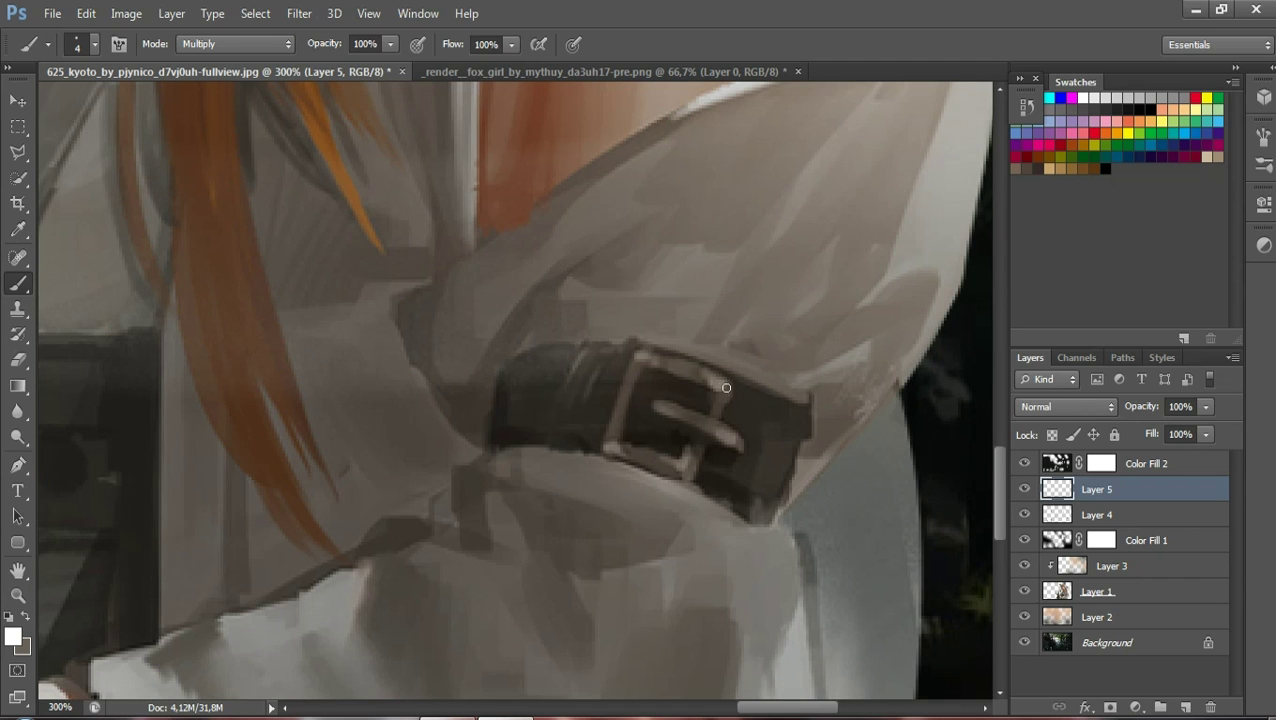
drag(726, 387, 707, 376)
drag(641, 354, 624, 393)
drag(734, 437, 707, 423)
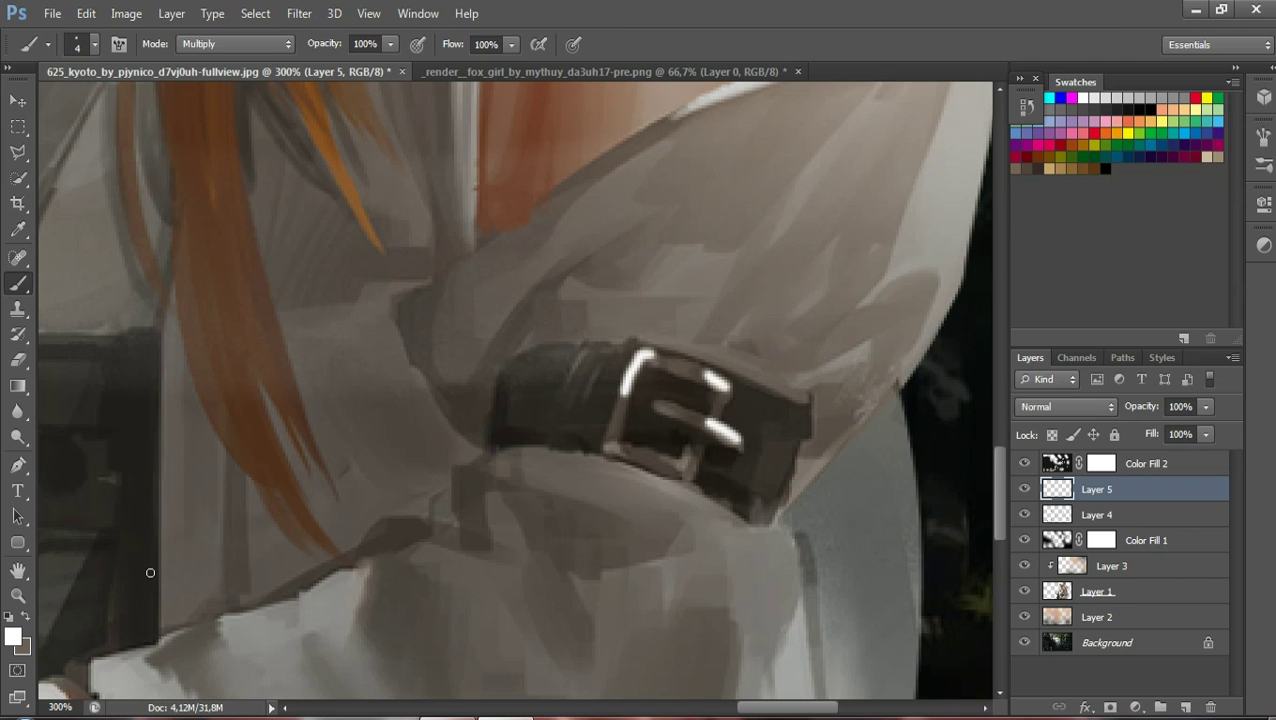
Zoom out from the buckle and zoom in on the hands holding the swords
click(18, 595)
drag(499, 598, 406, 551)
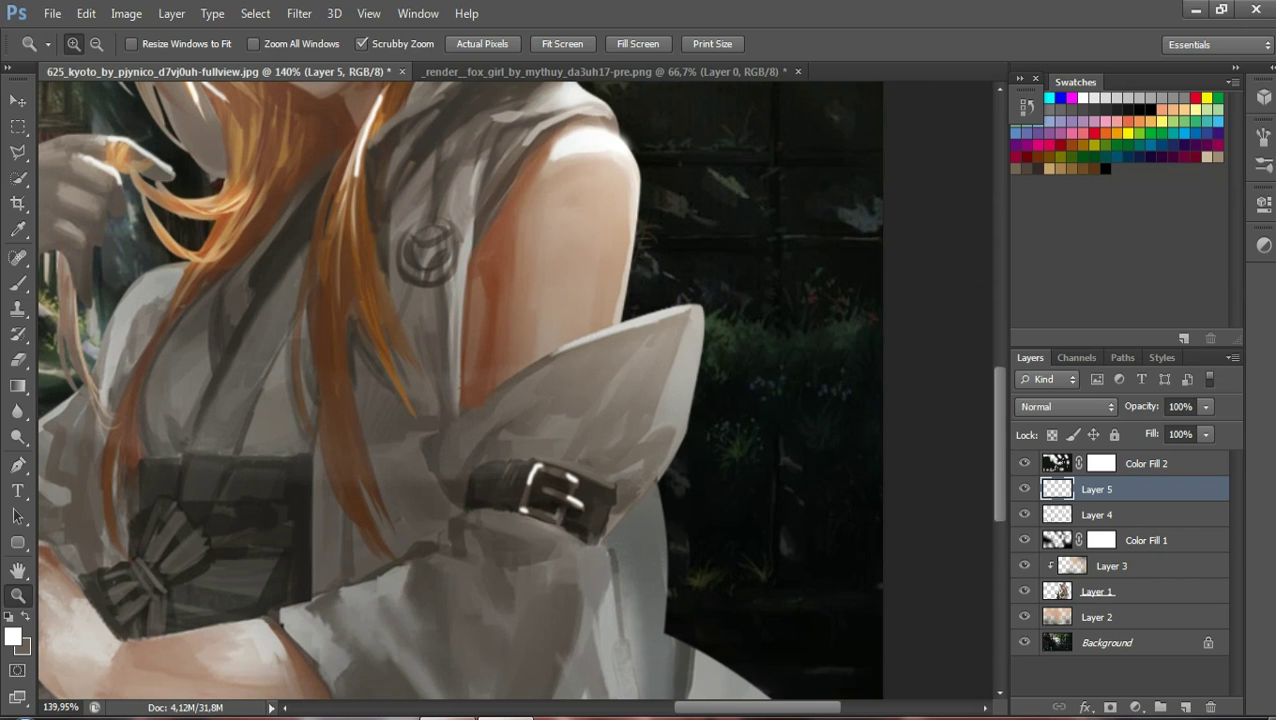
drag(780, 712, 685, 712)
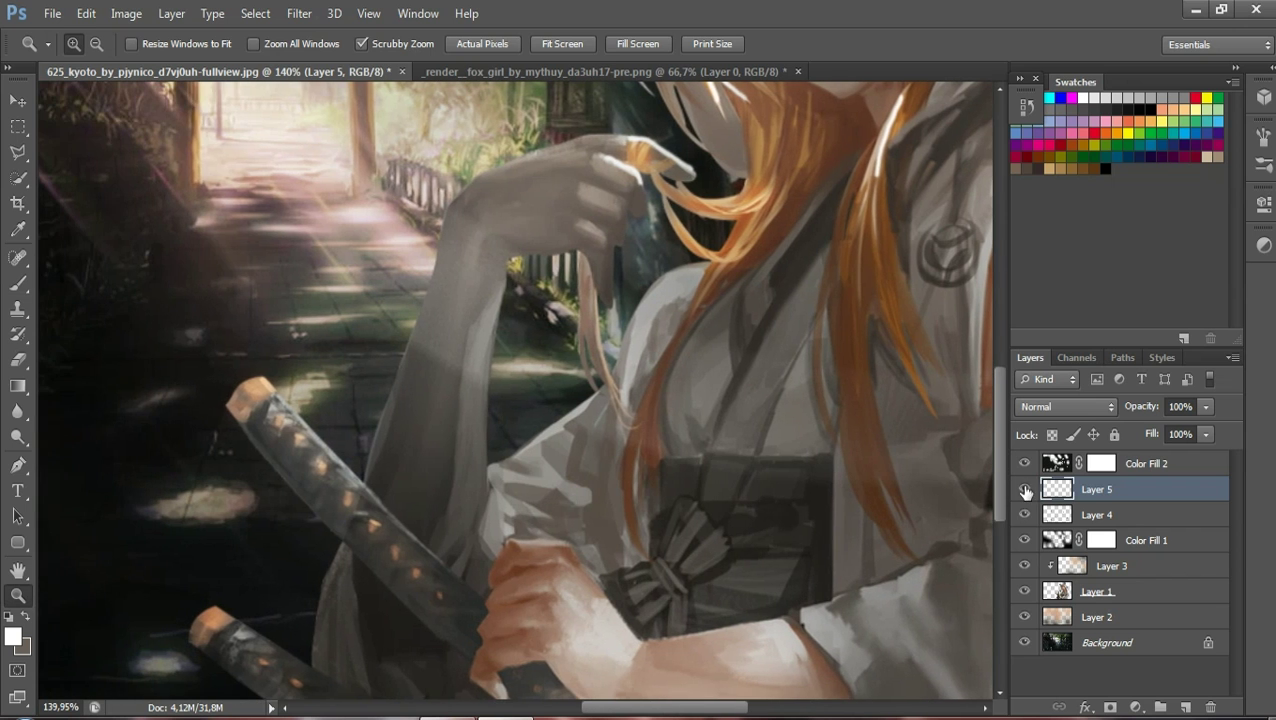
drag(996, 450, 996, 480)
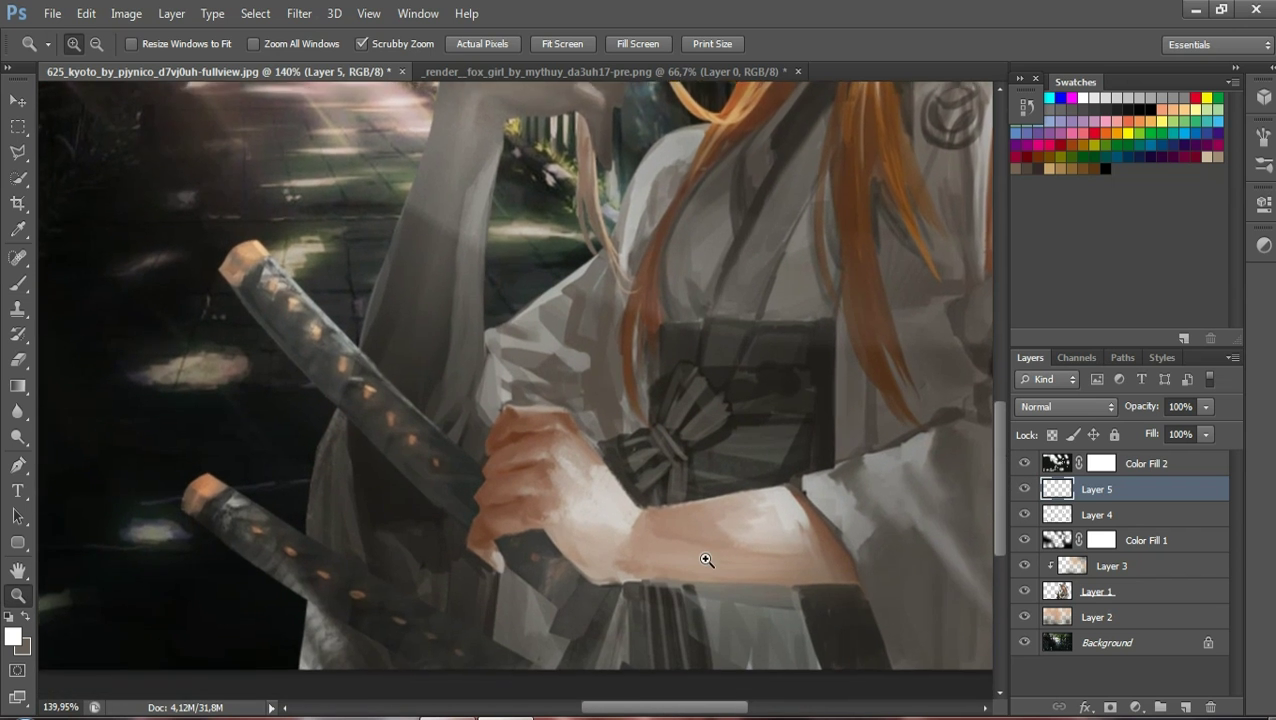
click(704, 558)
drag(620, 712, 610, 712)
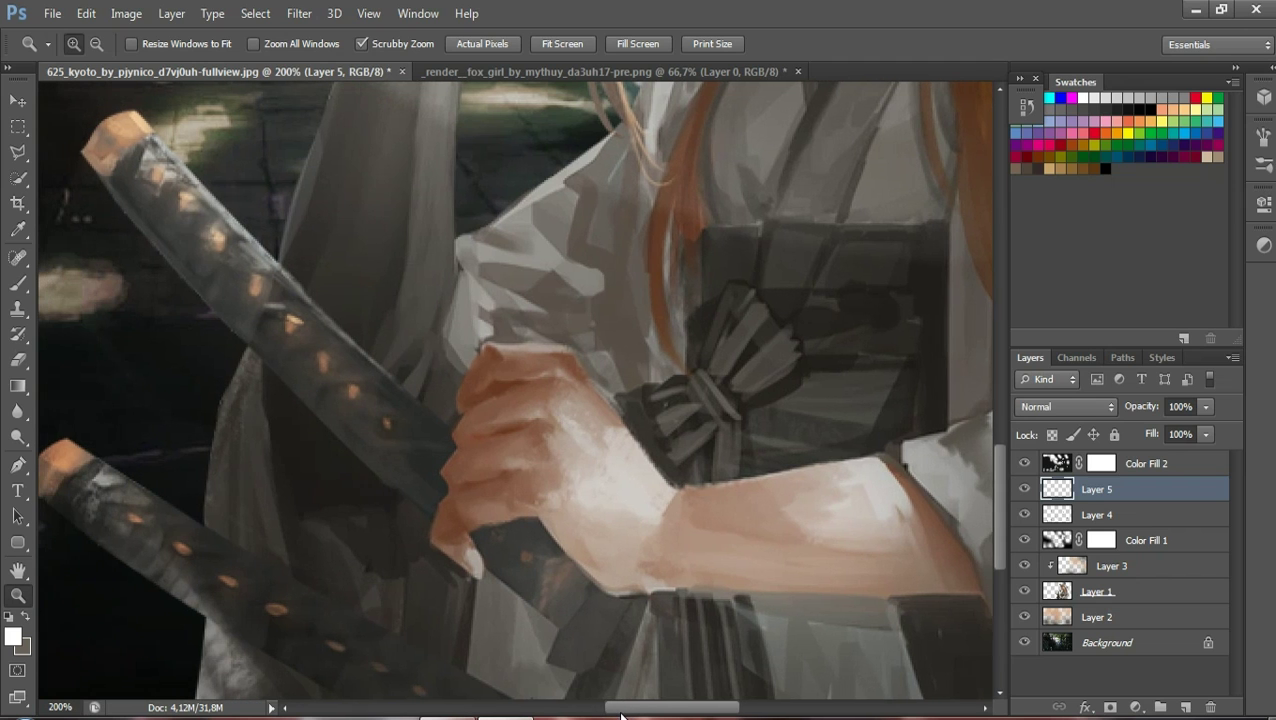
click(17, 286)
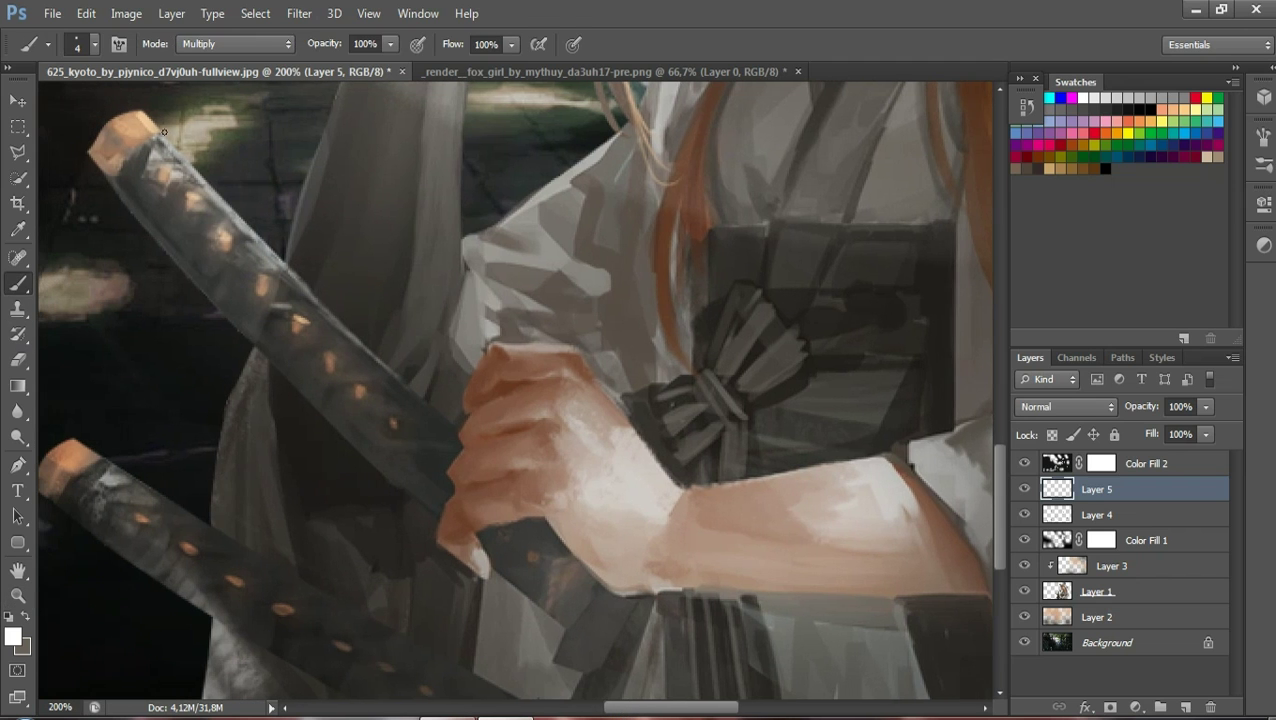
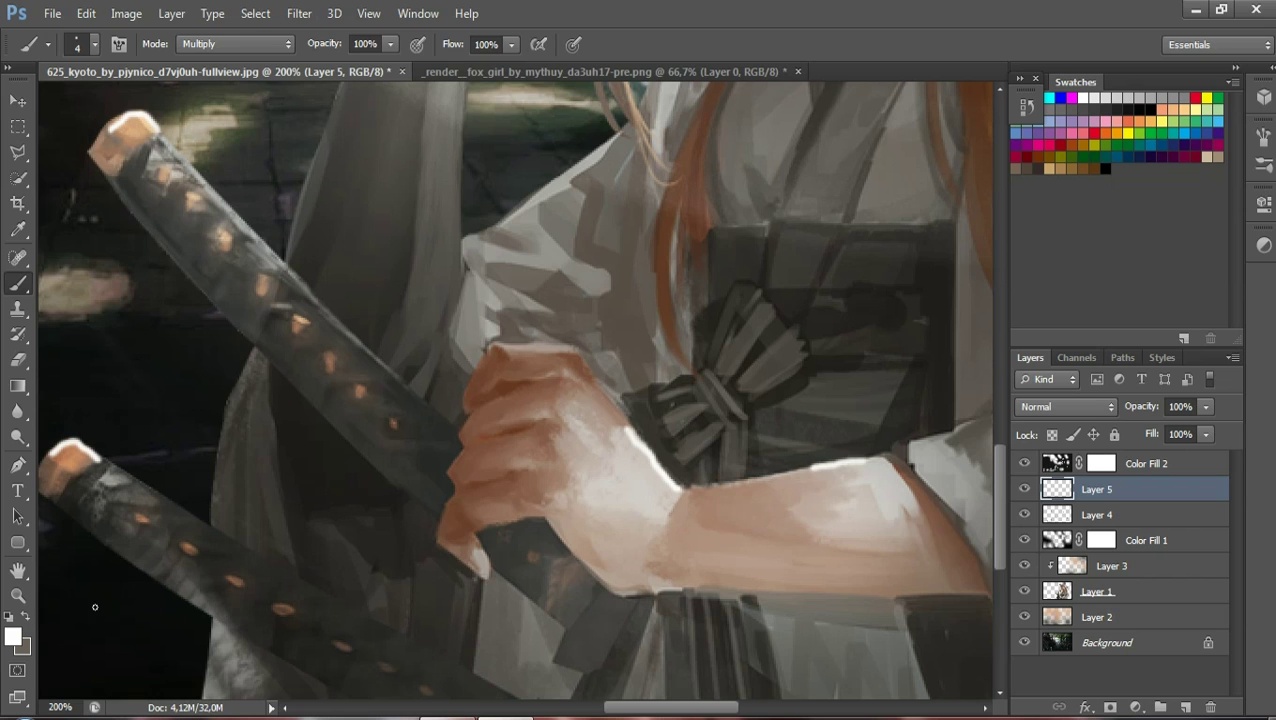
Zoom out and fit the whole image in the window
click(18, 596)
drag(345, 500, 236, 505)
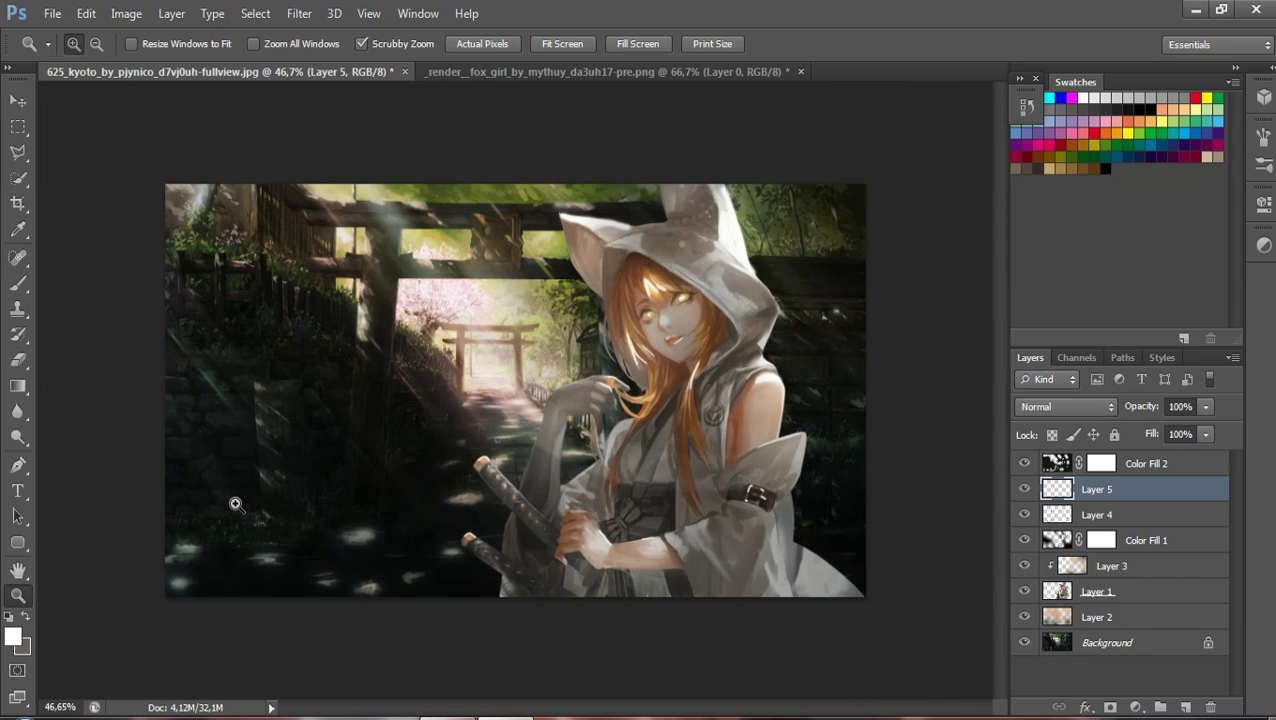
right_click(292, 326)
click(310, 340)
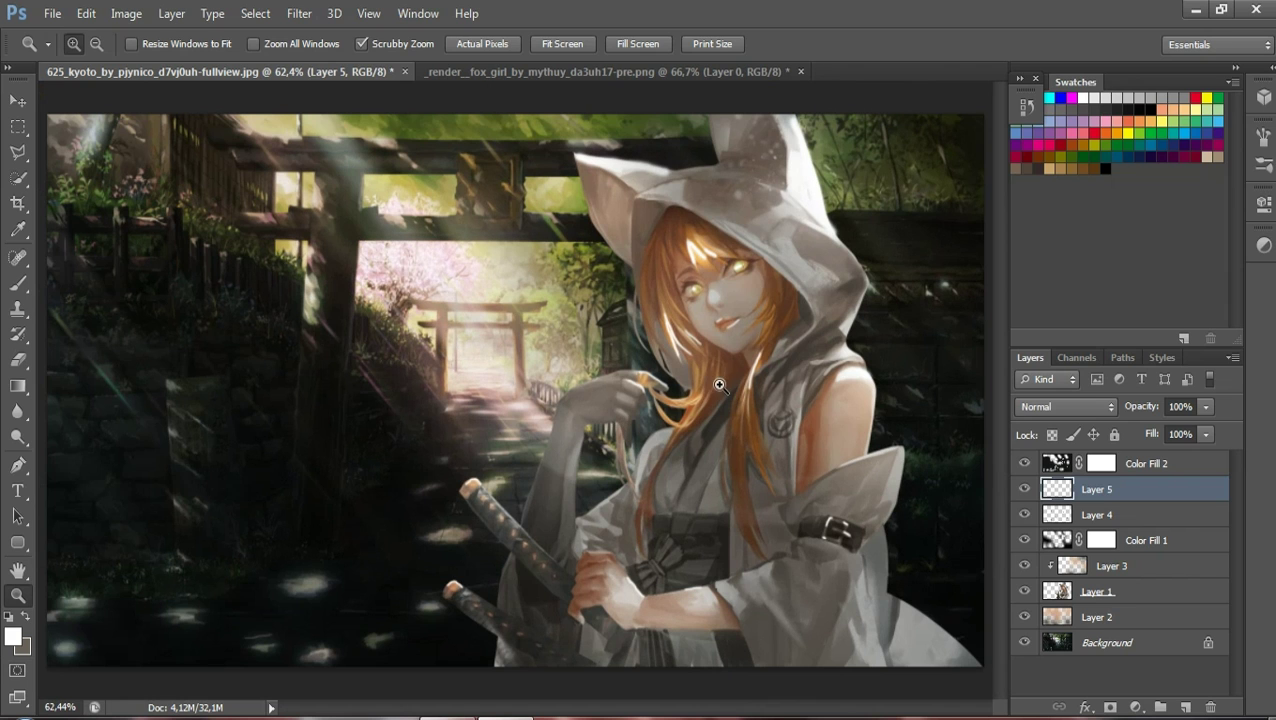
Try Layer 5 in Overlay mode, toggling its visibility to compare the effect
click(1060, 406)
click(1040, 255)
click(1024, 489)
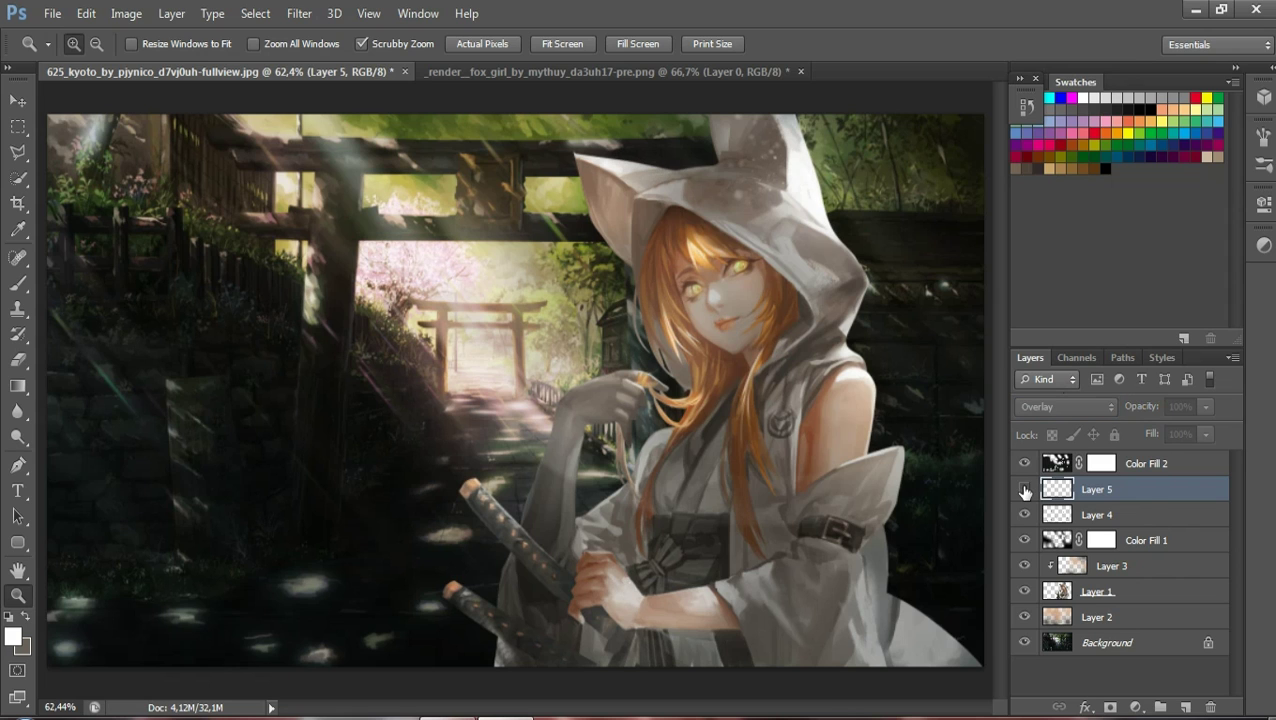
click(1024, 489)
click(1025, 488)
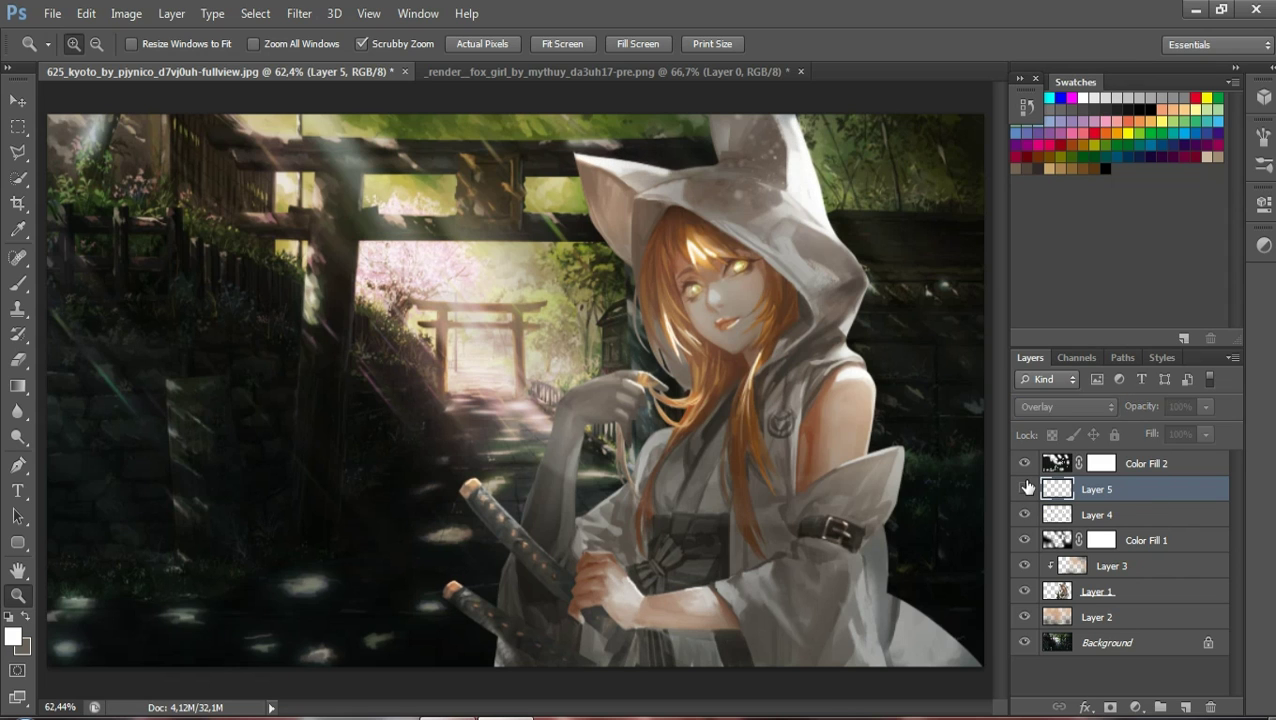
click(1024, 514)
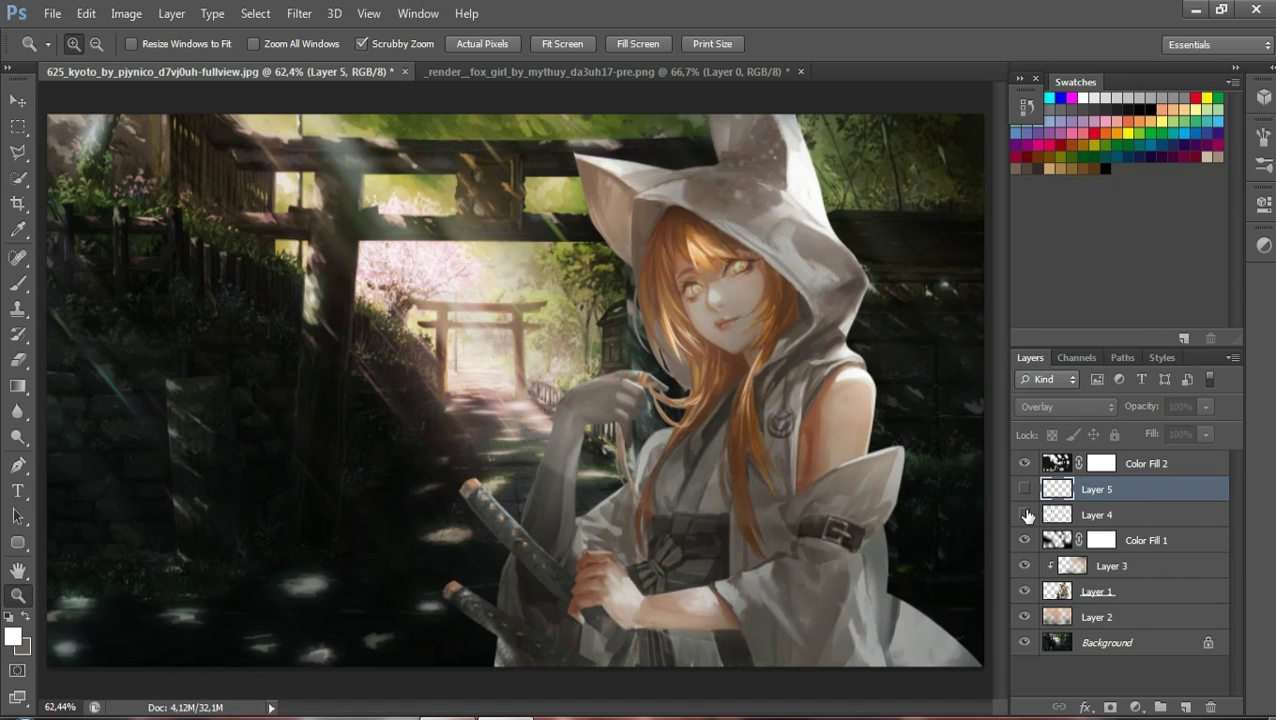
click(1024, 490)
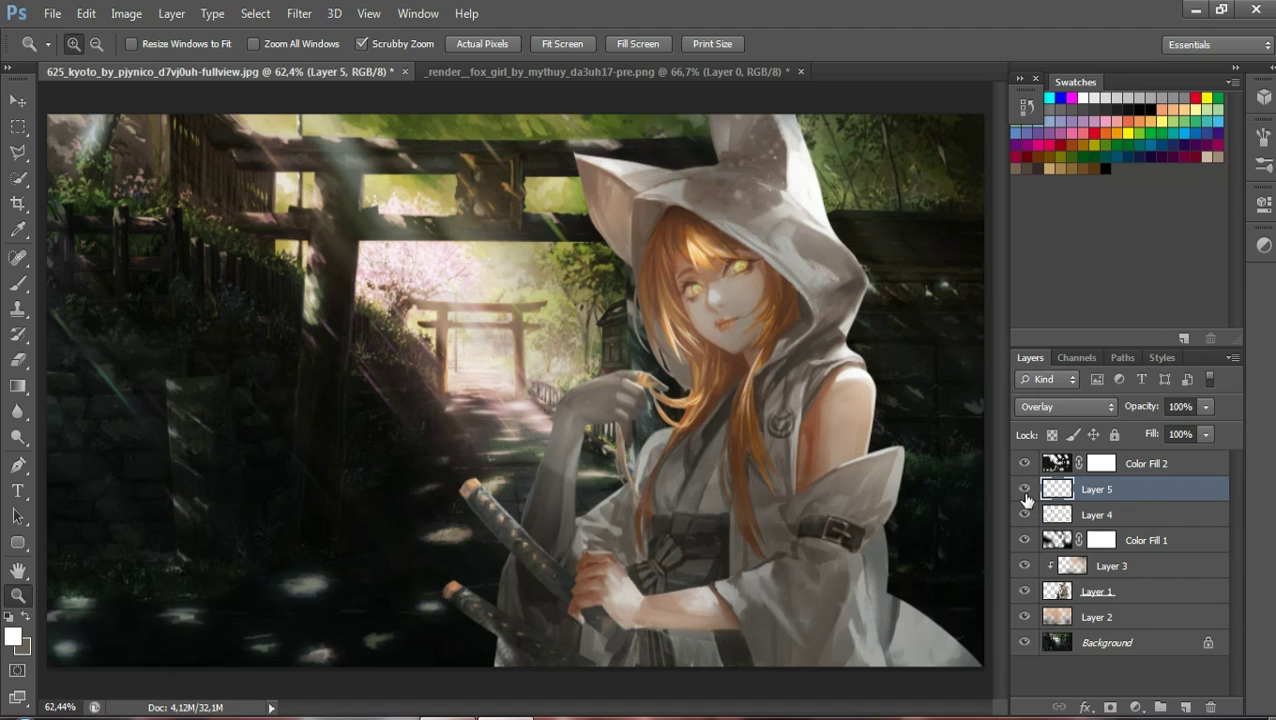
Switch Layer 5 to Soft Light and toggle it on and off to compare
click(1052, 407)
click(1040, 262)
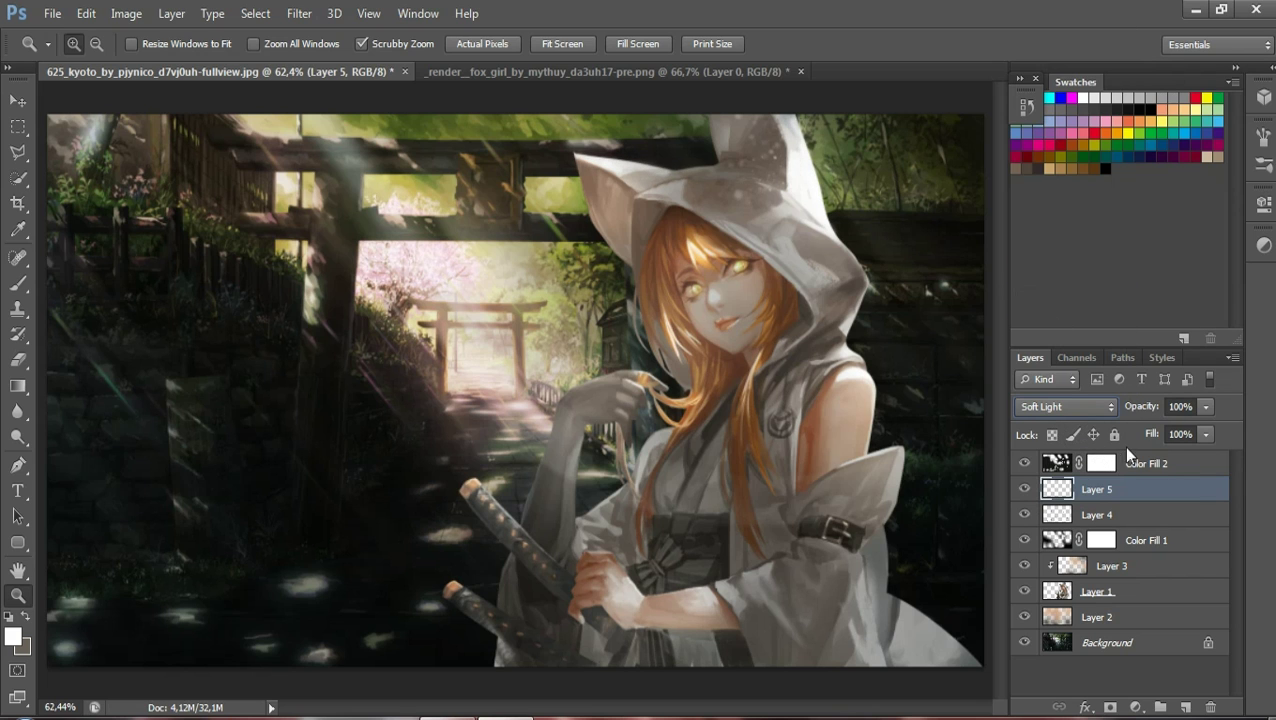
click(1025, 489)
click(1025, 489)
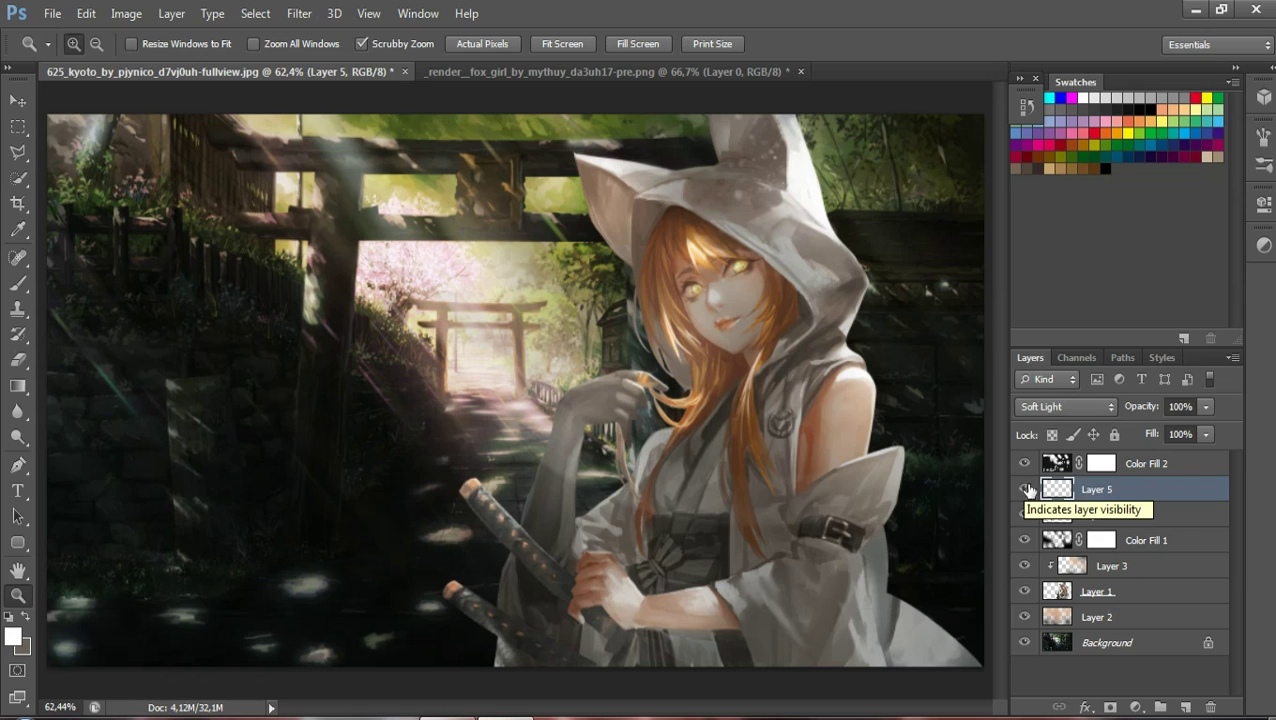
Set Layer 5 to 50% opacity and 80% fill
click(1174, 406)
text(5)
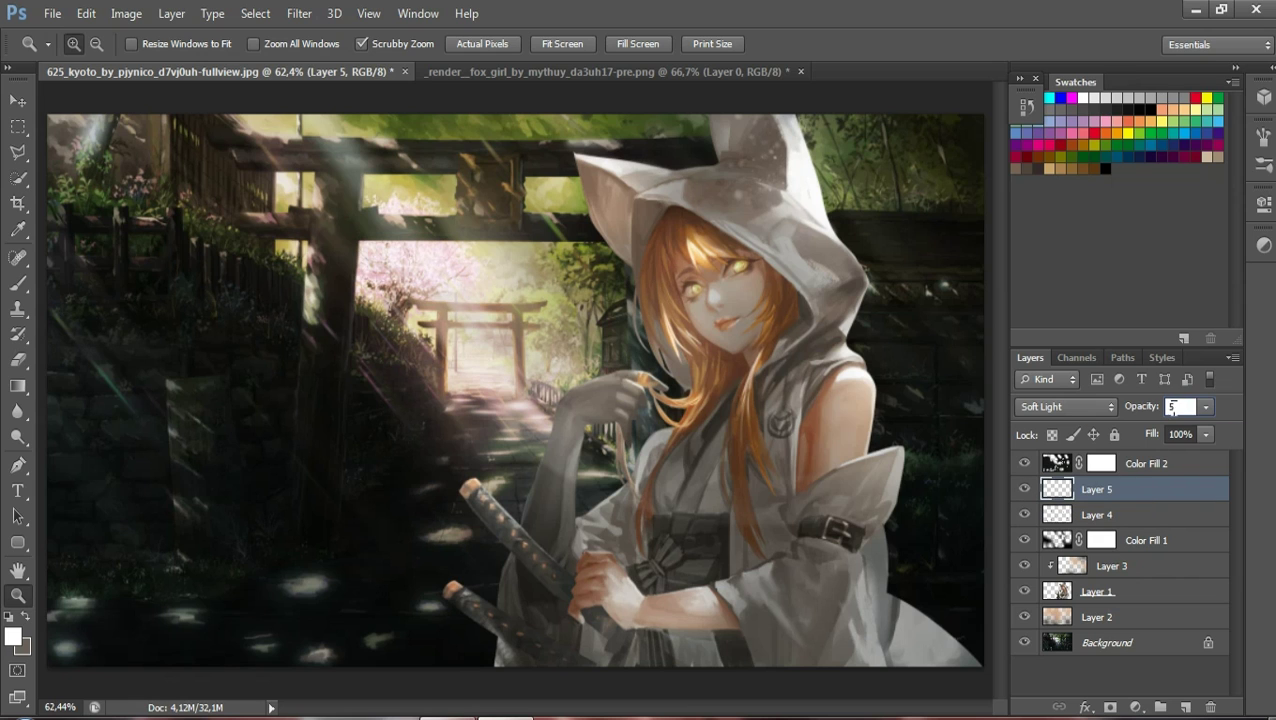
text(30)
click(1180, 435)
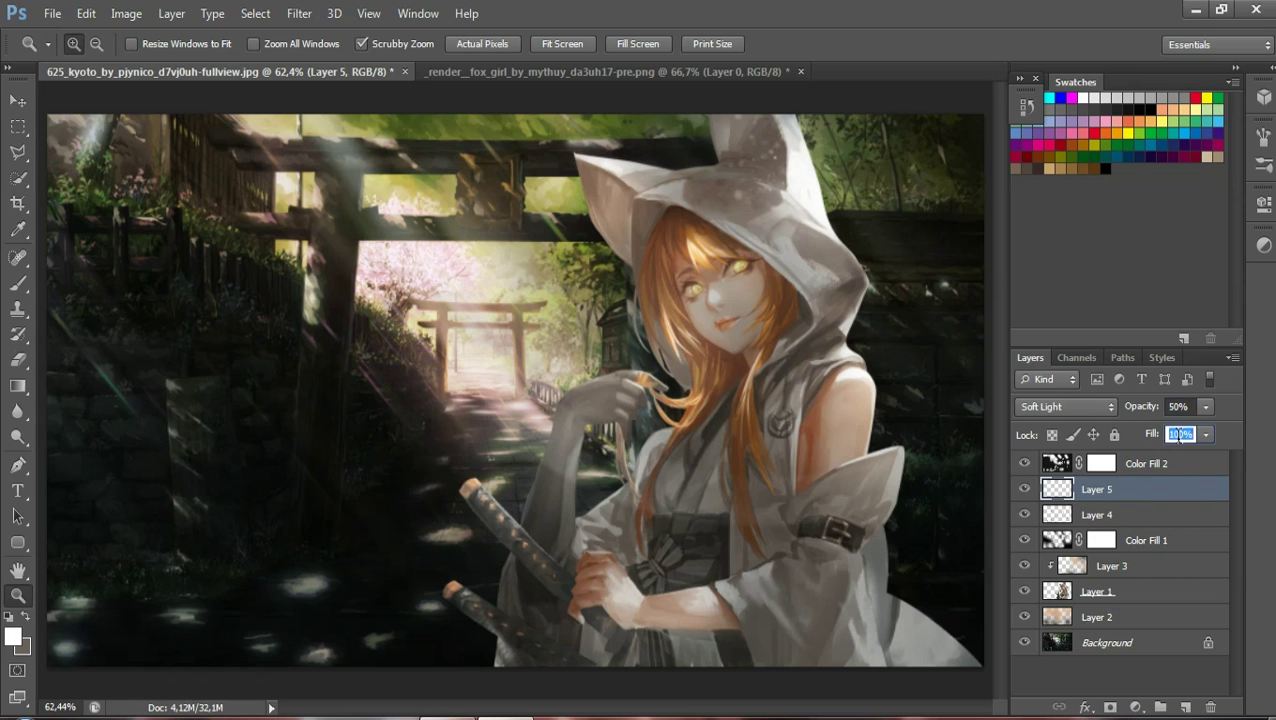
text(80)
click(769, 305)
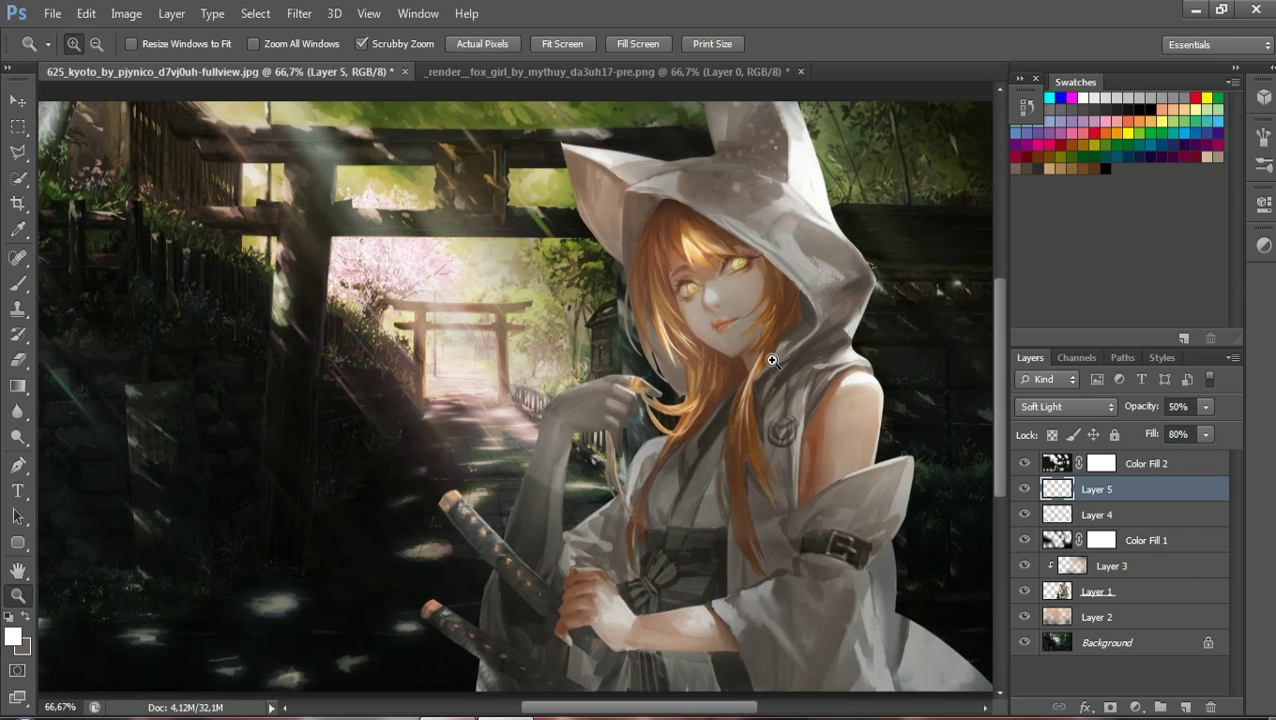
click(750, 260)
click(728, 194)
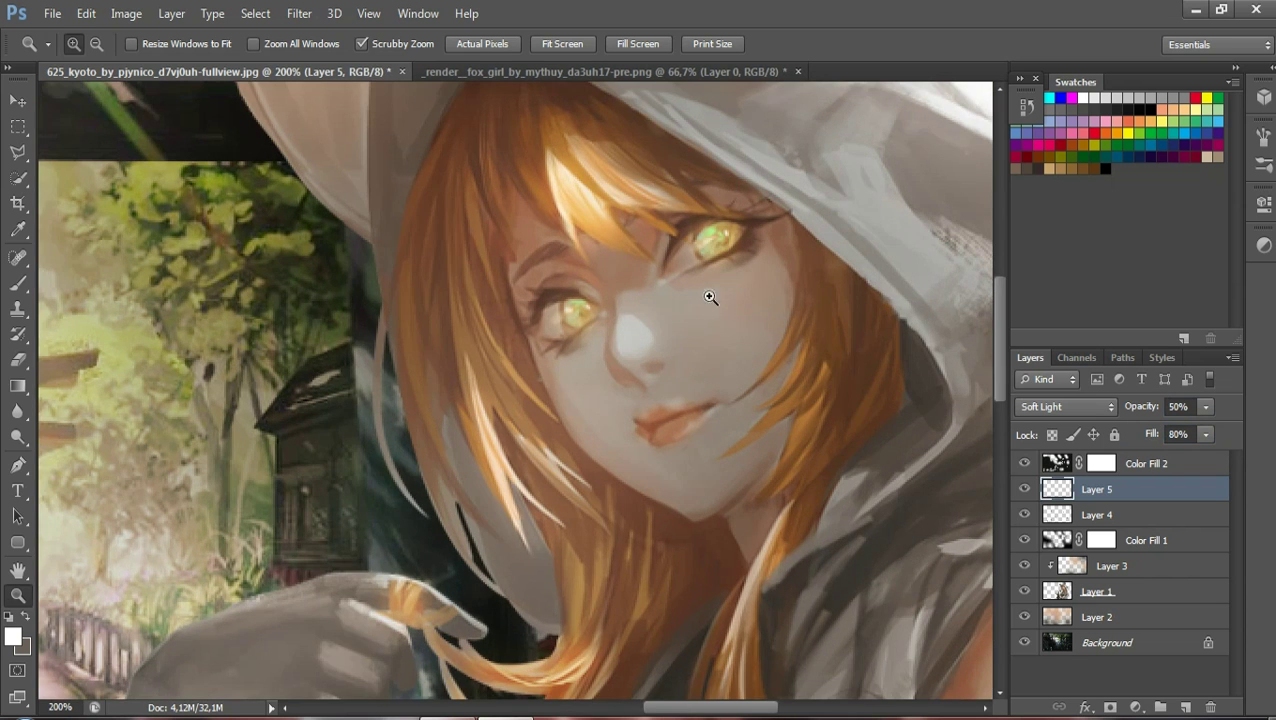
click(1024, 489)
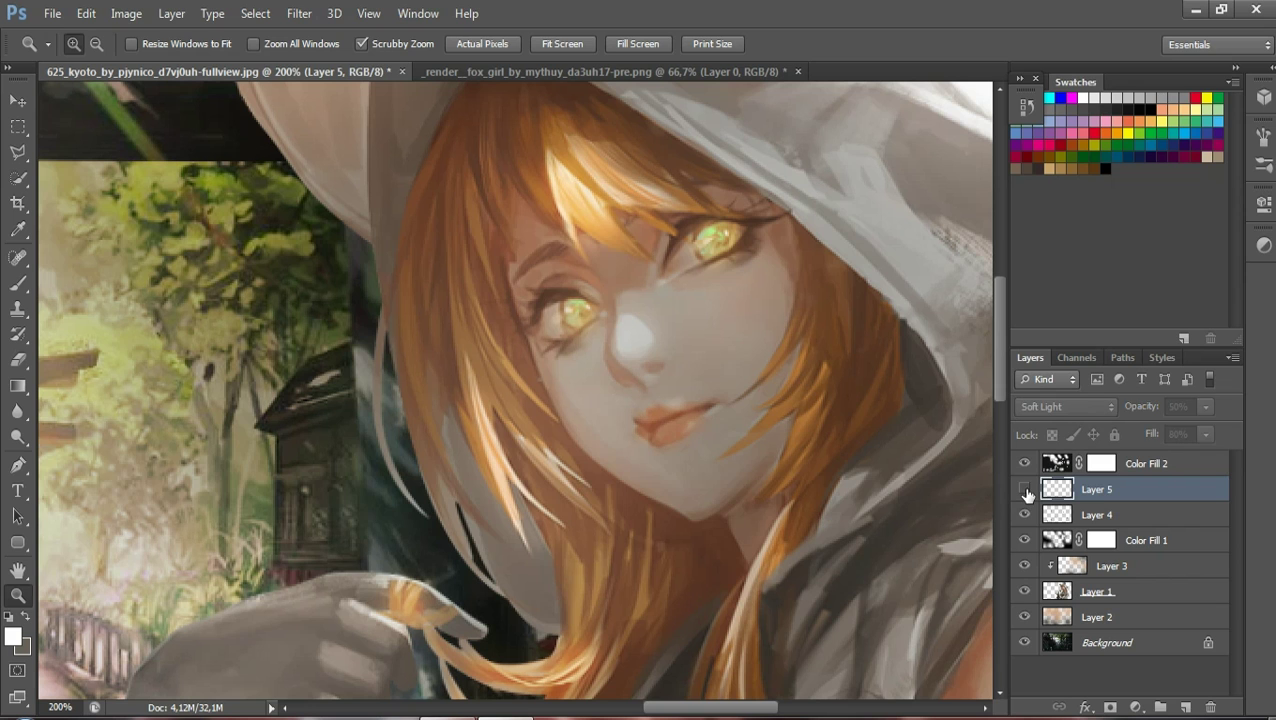
click(1024, 489)
mouse_move(775, 370)
mouse_down()
mouse_move(745, 377)
mouse_move(777, 379)
mouse_up()
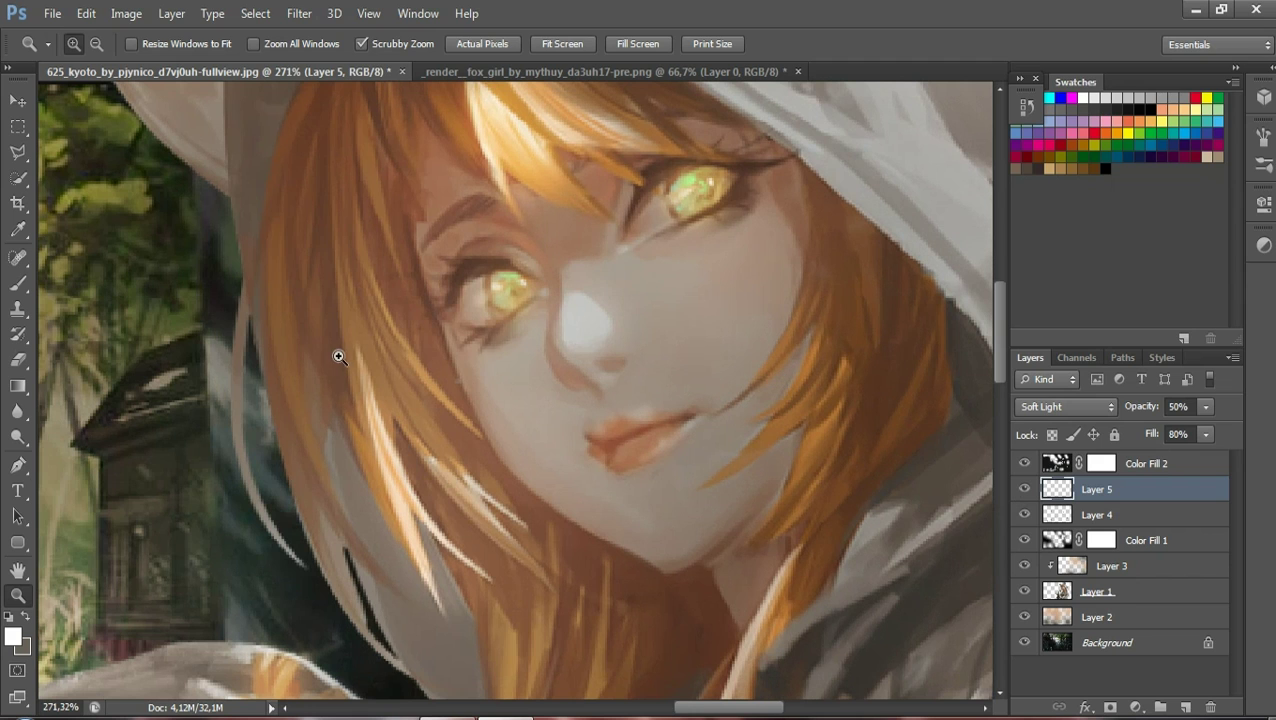
click(18, 284)
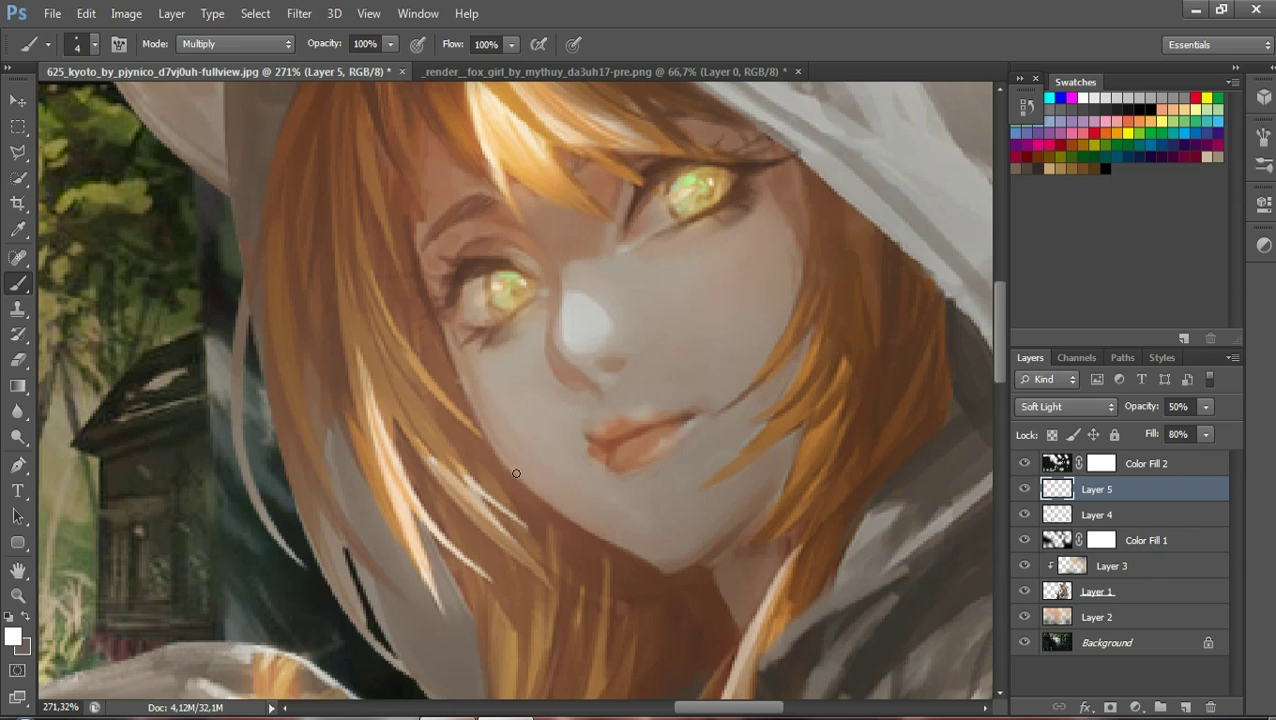
click(12, 598)
drag(455, 505, 344, 510)
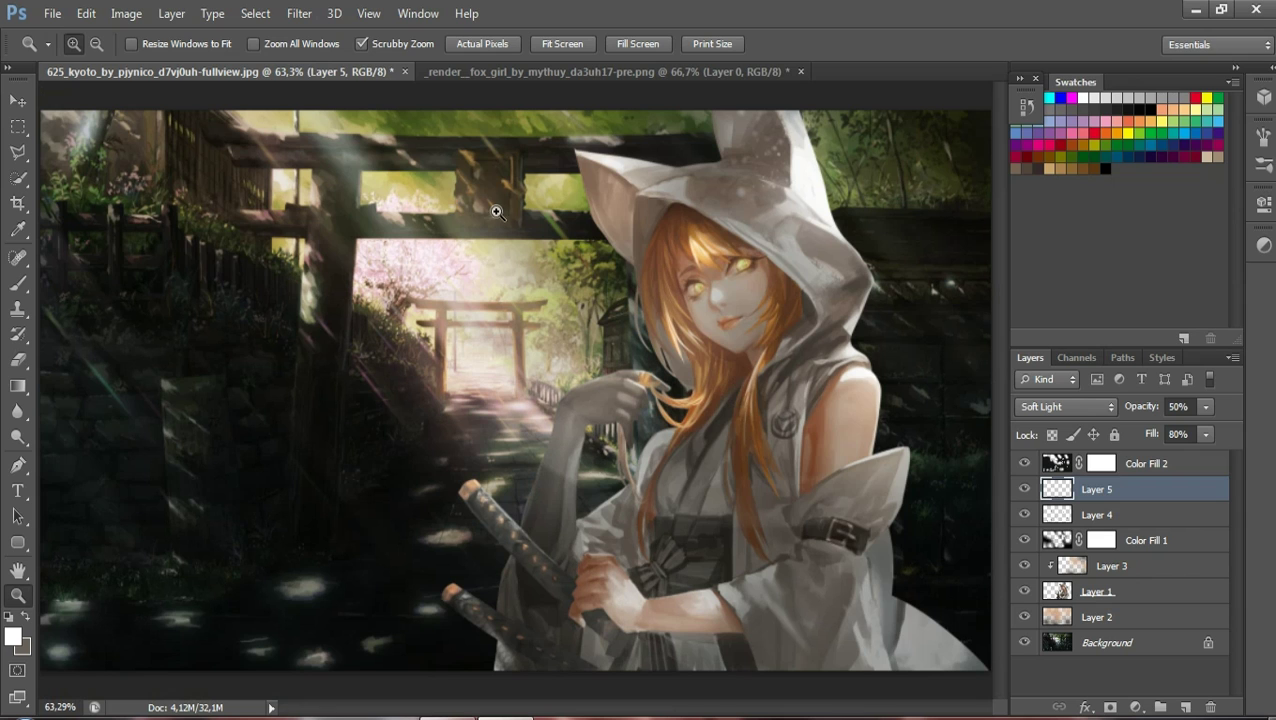
click(1138, 464)
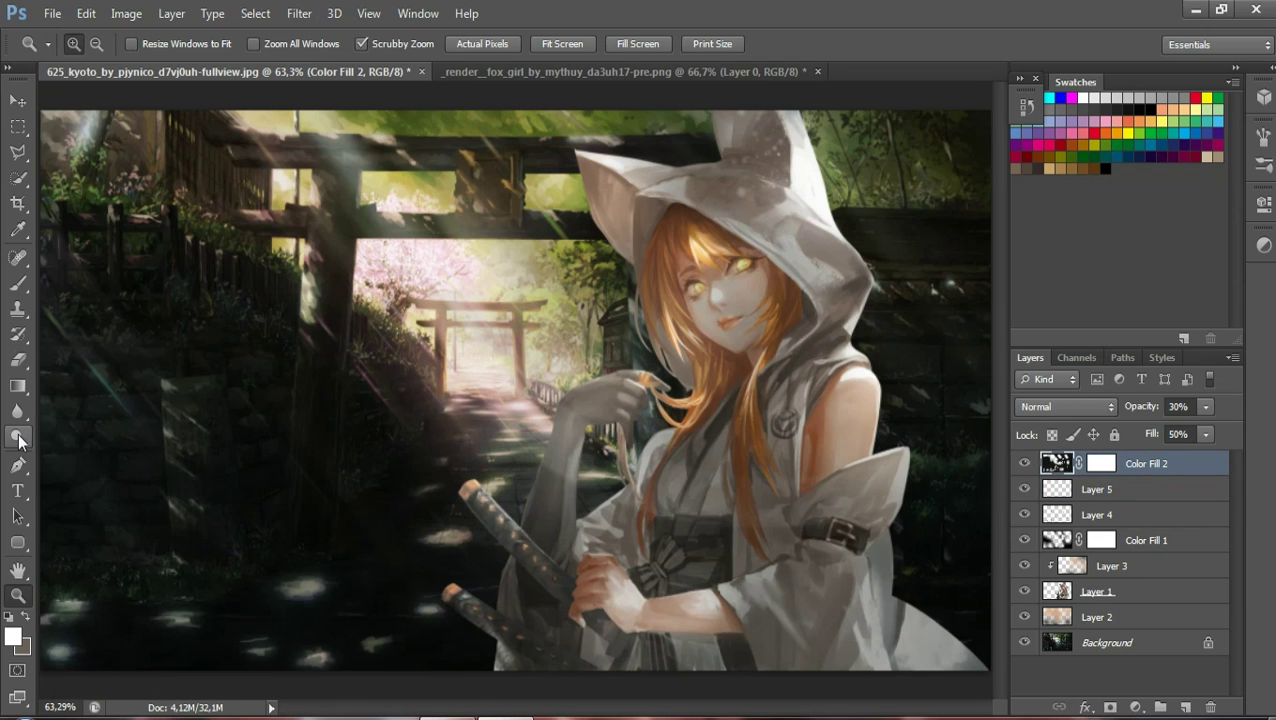
click(20, 362)
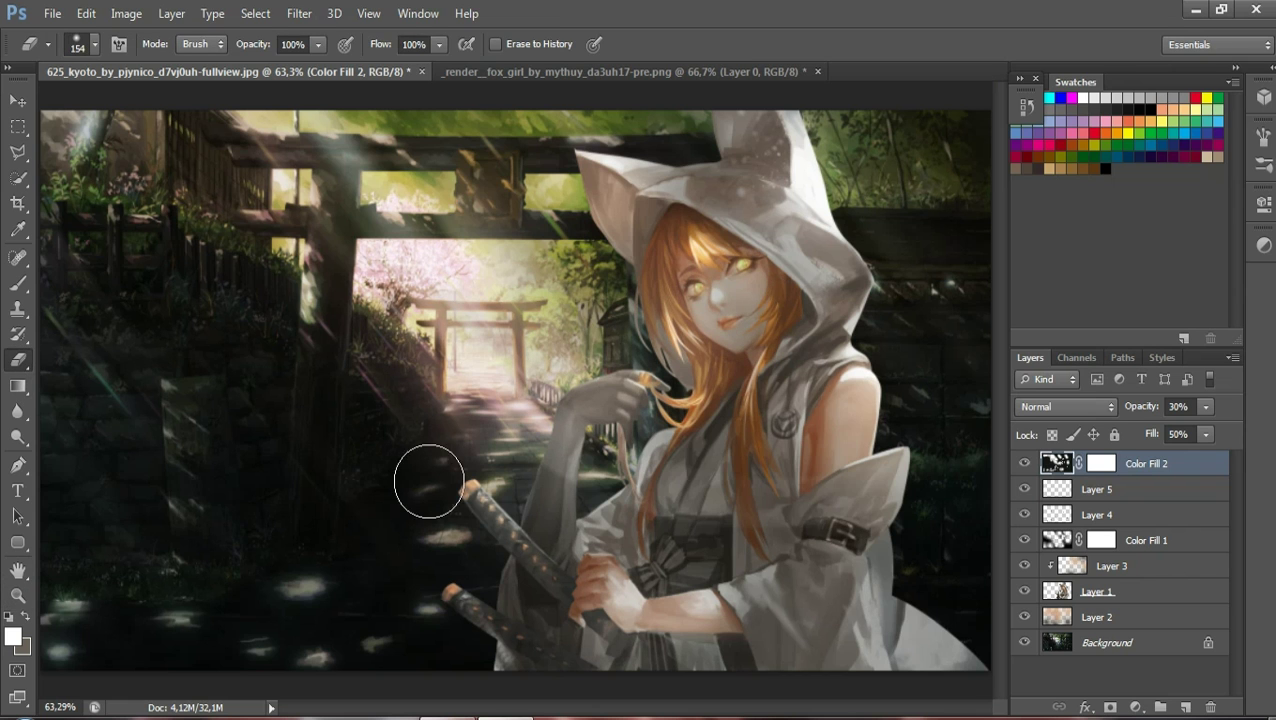
click(16, 597)
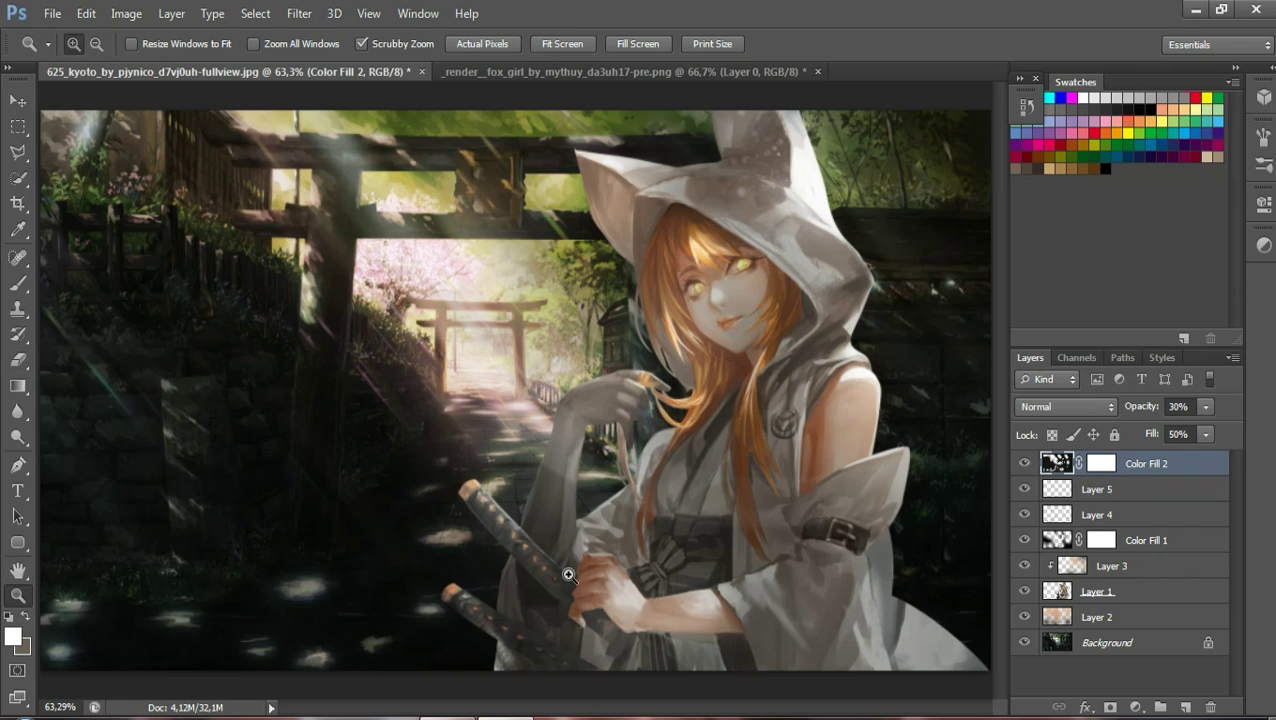
click(760, 311)
click(806, 318)
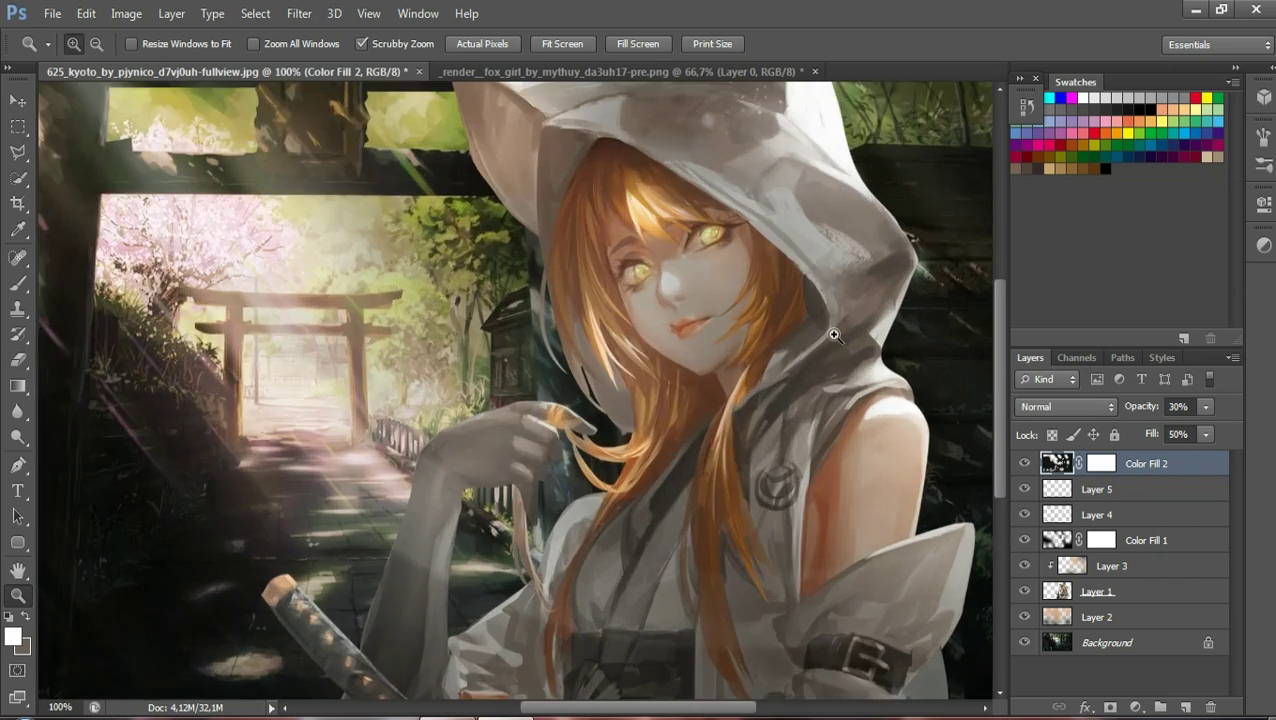
click(1024, 463)
click(1025, 464)
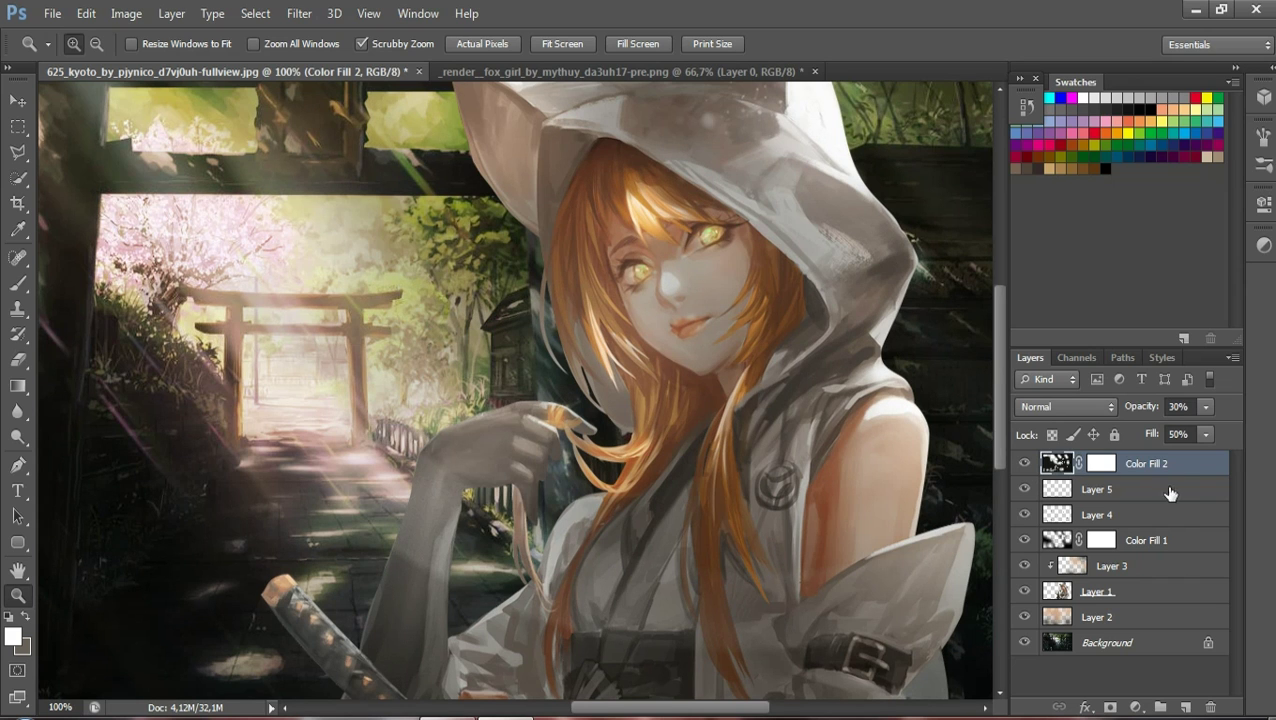
click(1025, 566)
Add a new Layer 6 above Layer 3 and clip it to Layer 3
click(1113, 566)
click(1183, 707)
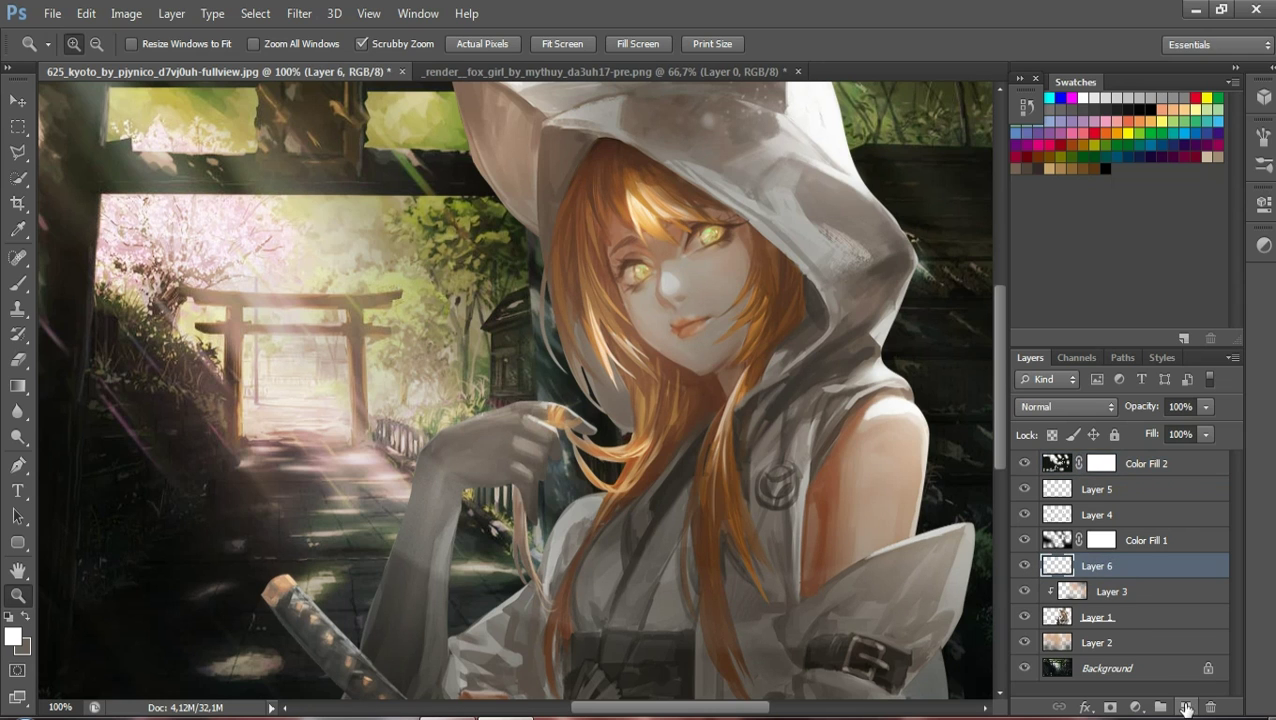
right_click(1090, 565)
click(780, 313)
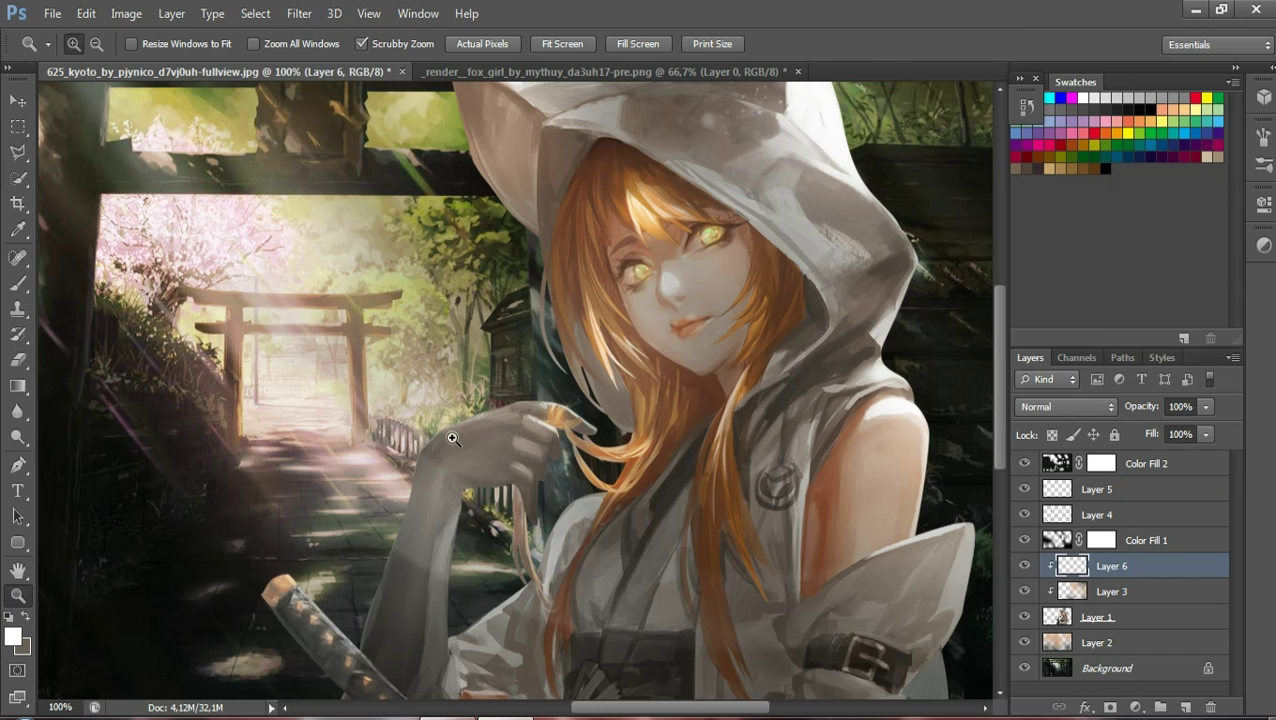
Zoom out, pick the Brush, and set a pale pink foreground sampled from the image
drag(447, 438, 114, 431)
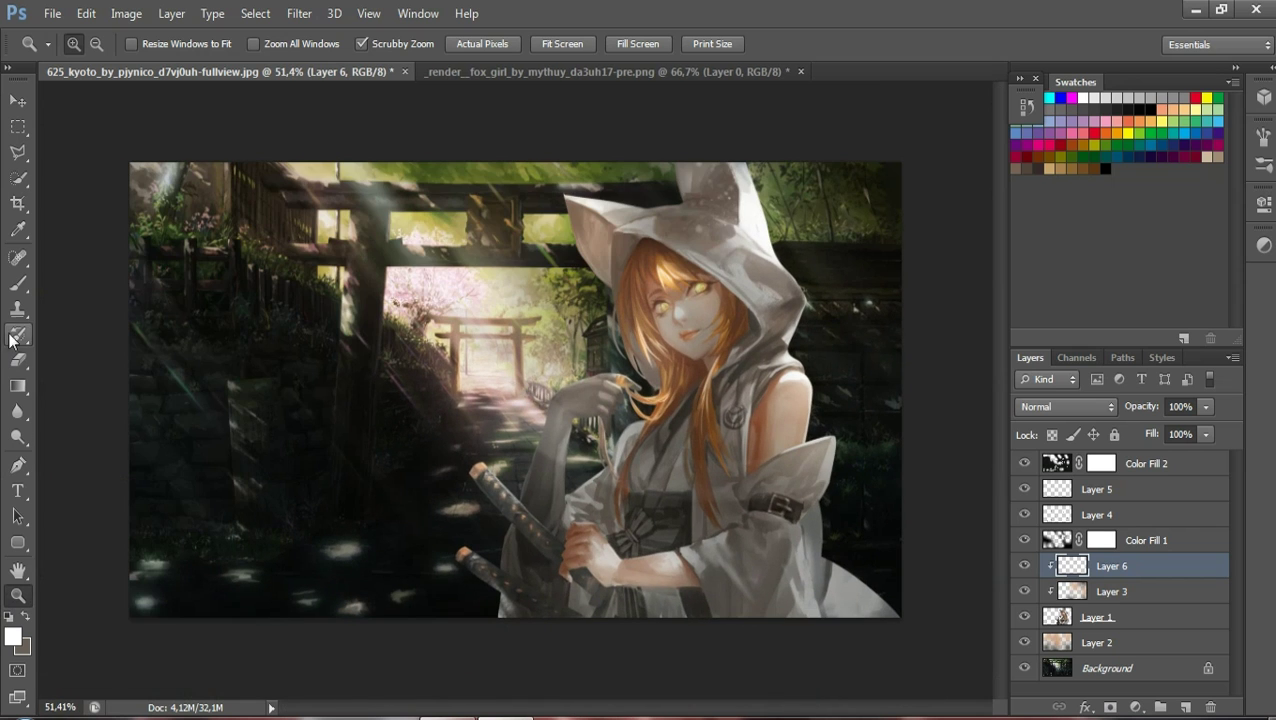
click(18, 283)
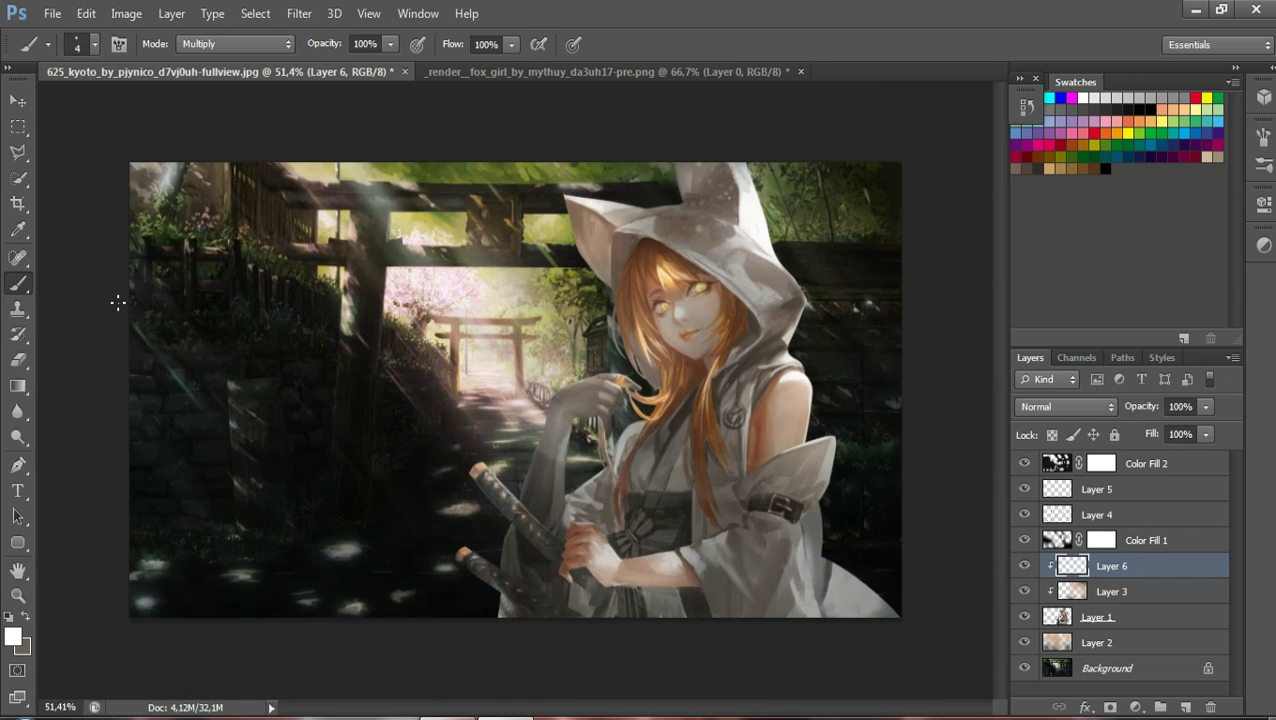
click(14, 640)
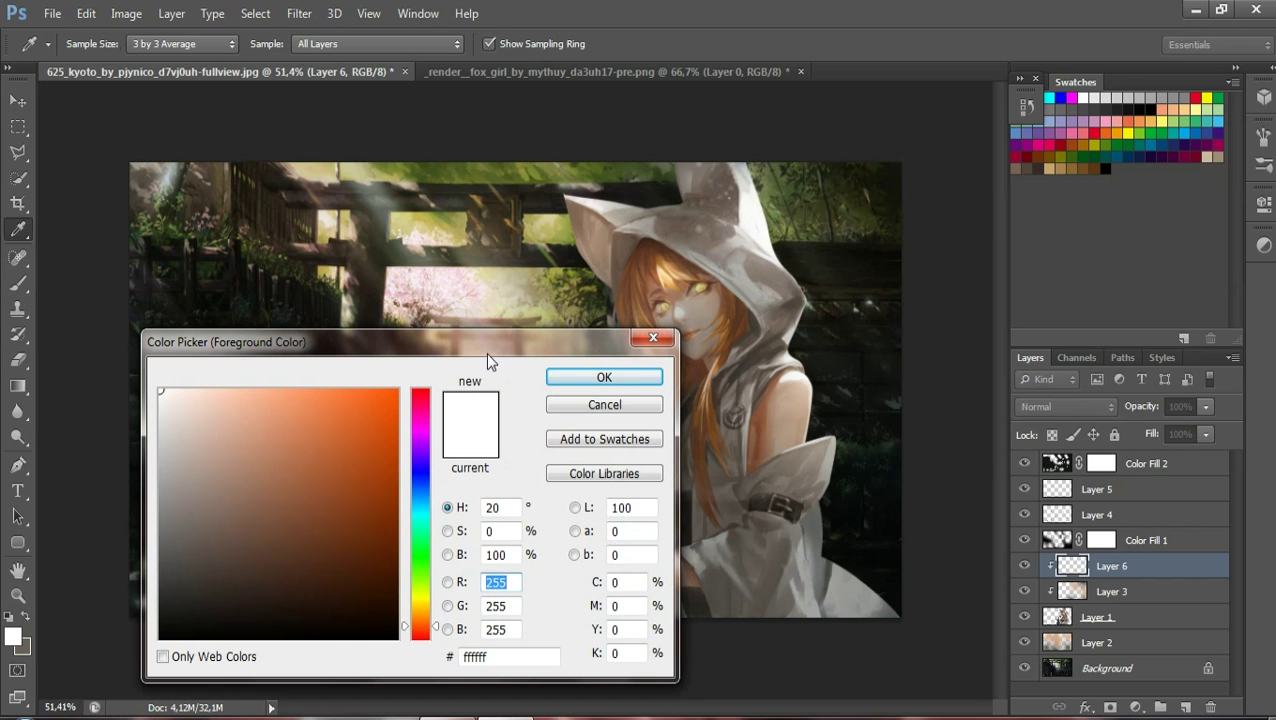
click(450, 286)
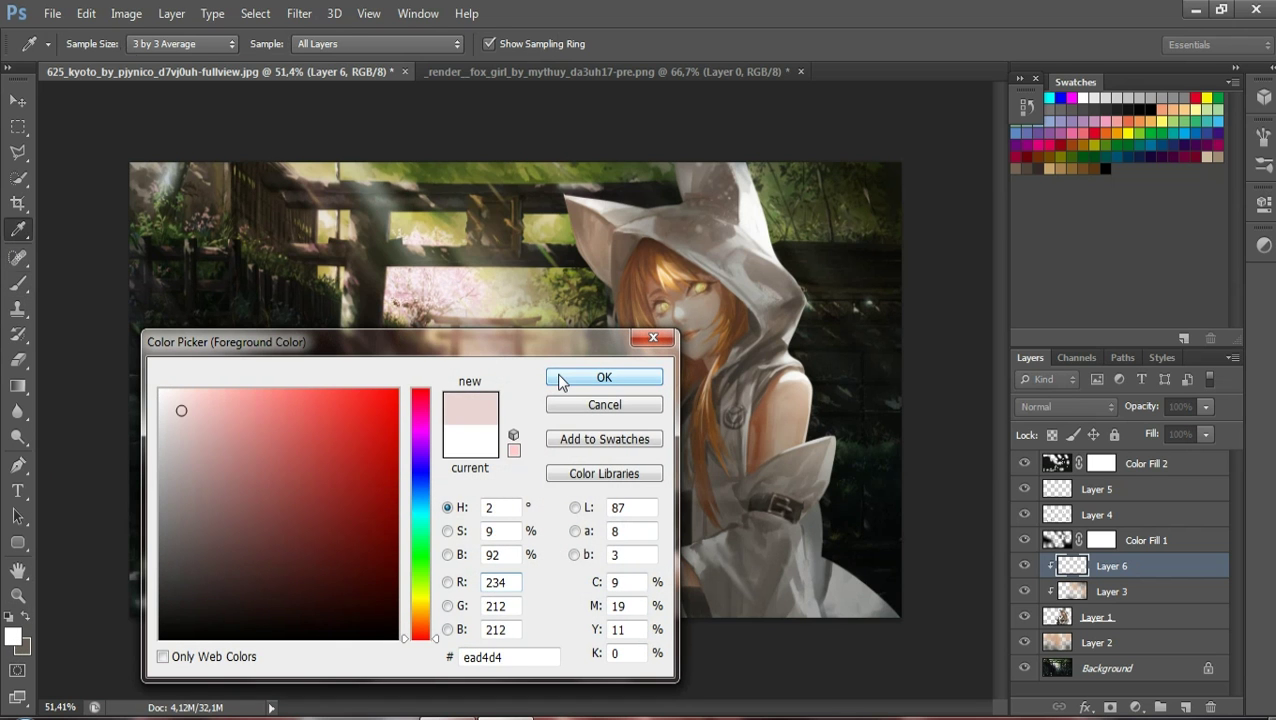
click(600, 377)
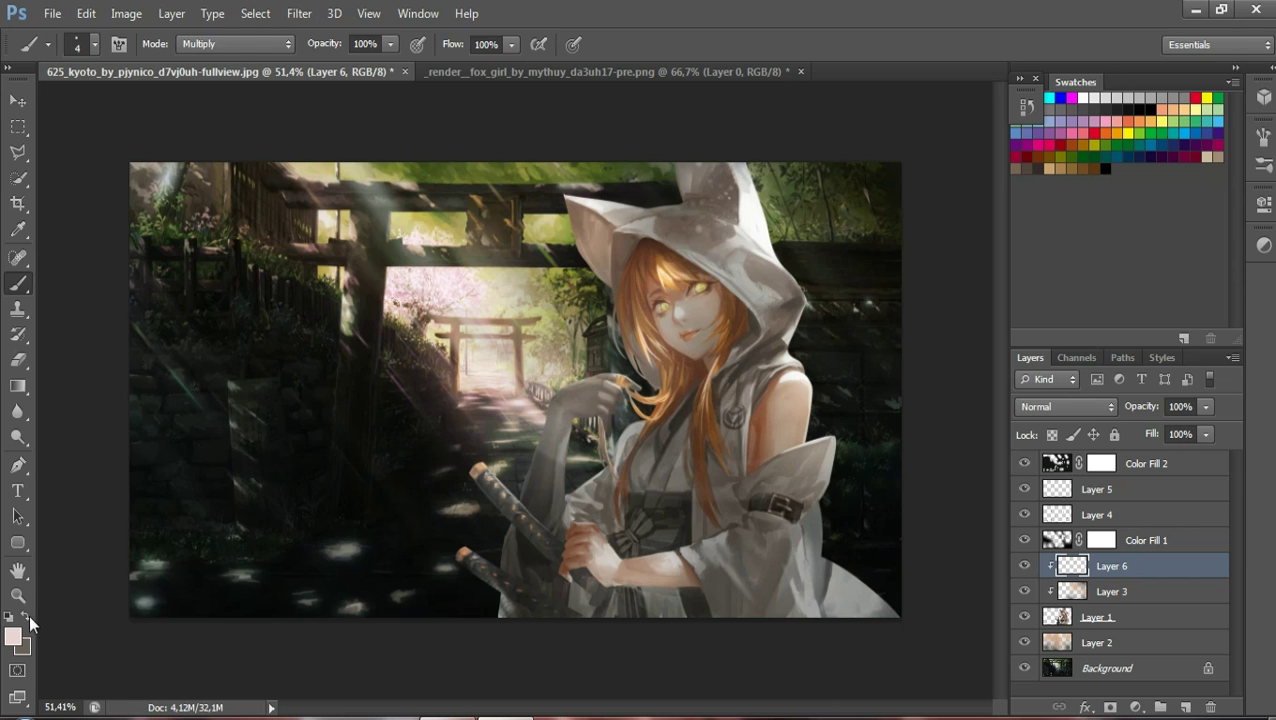
Set the foreground to near-black 0a0e0d sampled from the dark background
click(13, 636)
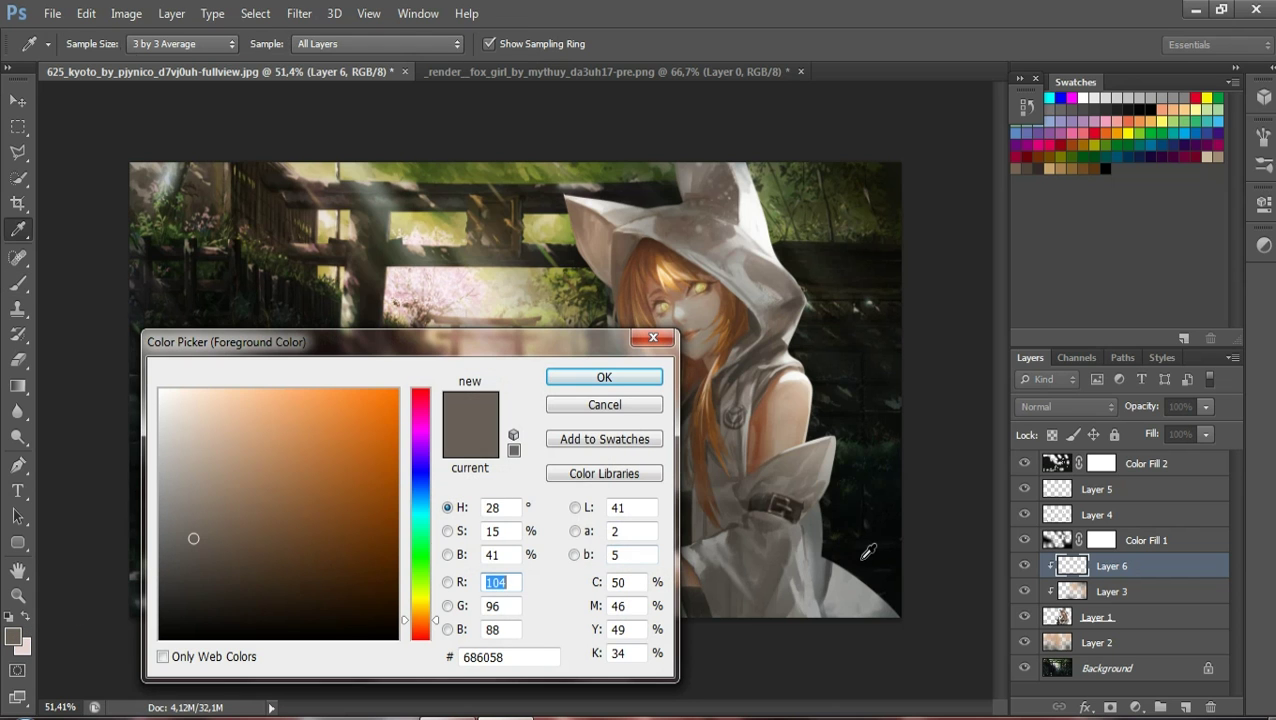
click(866, 553)
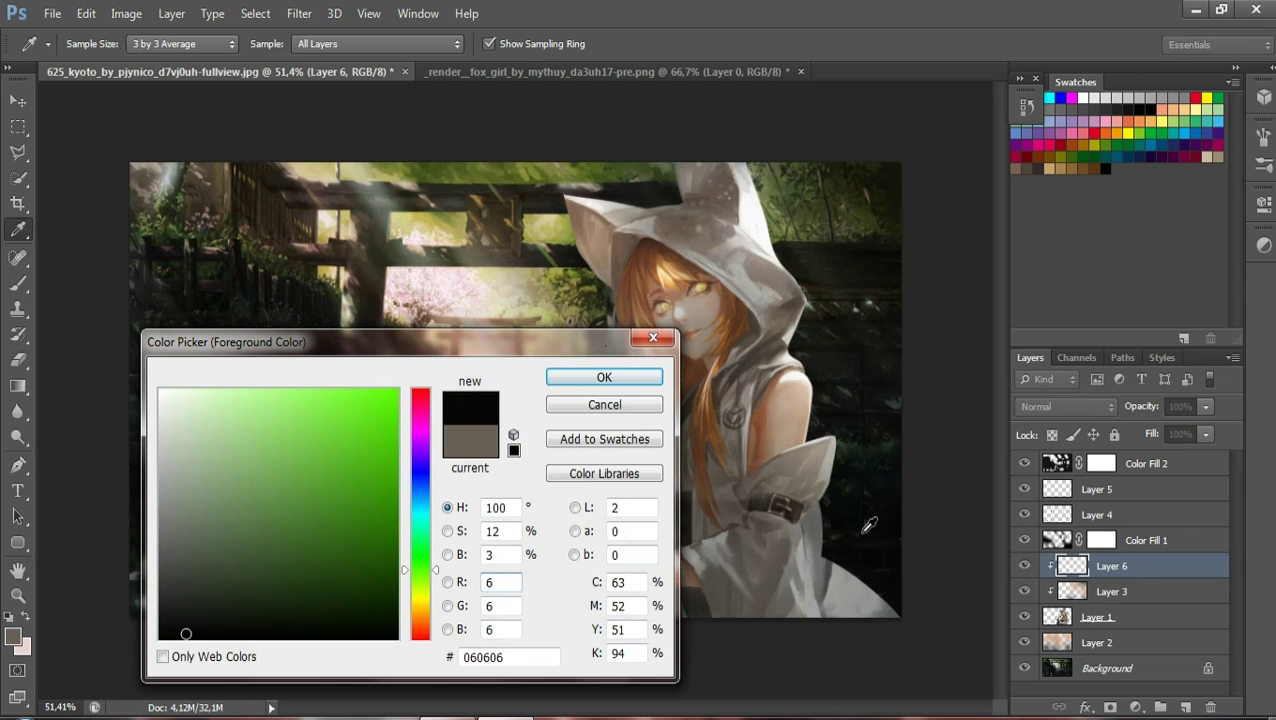
drag(869, 525, 875, 481)
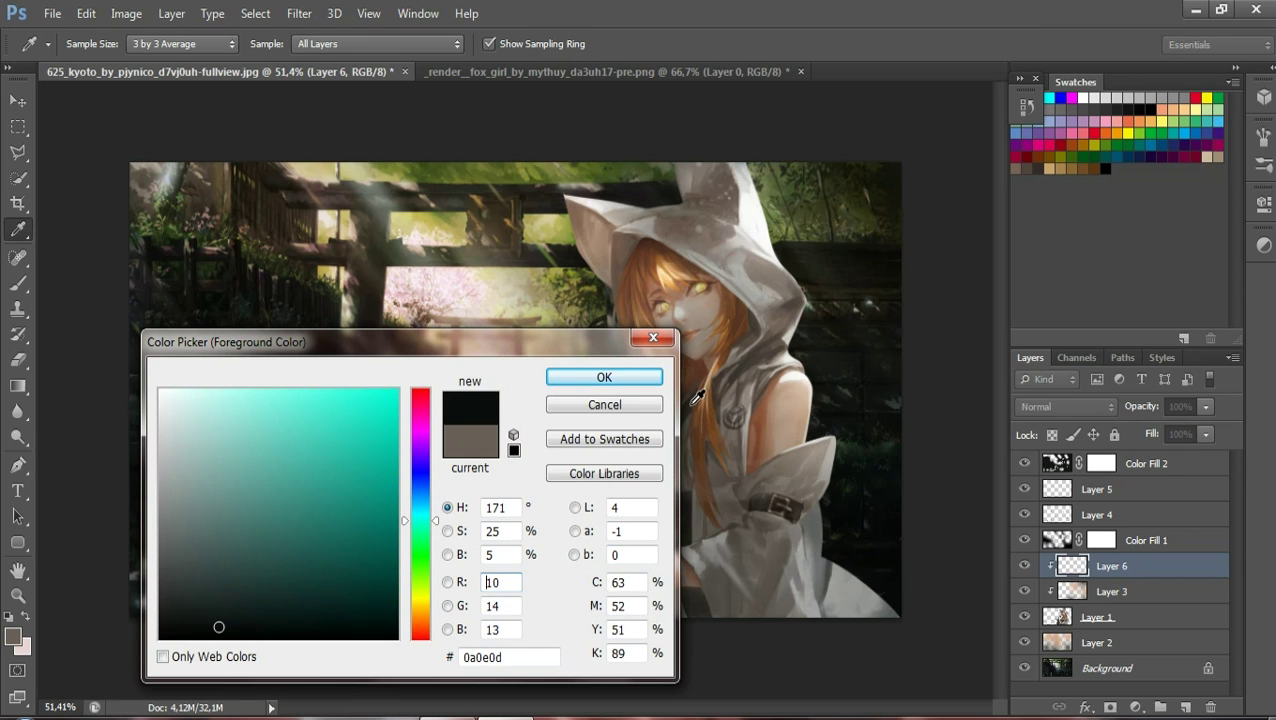
click(604, 377)
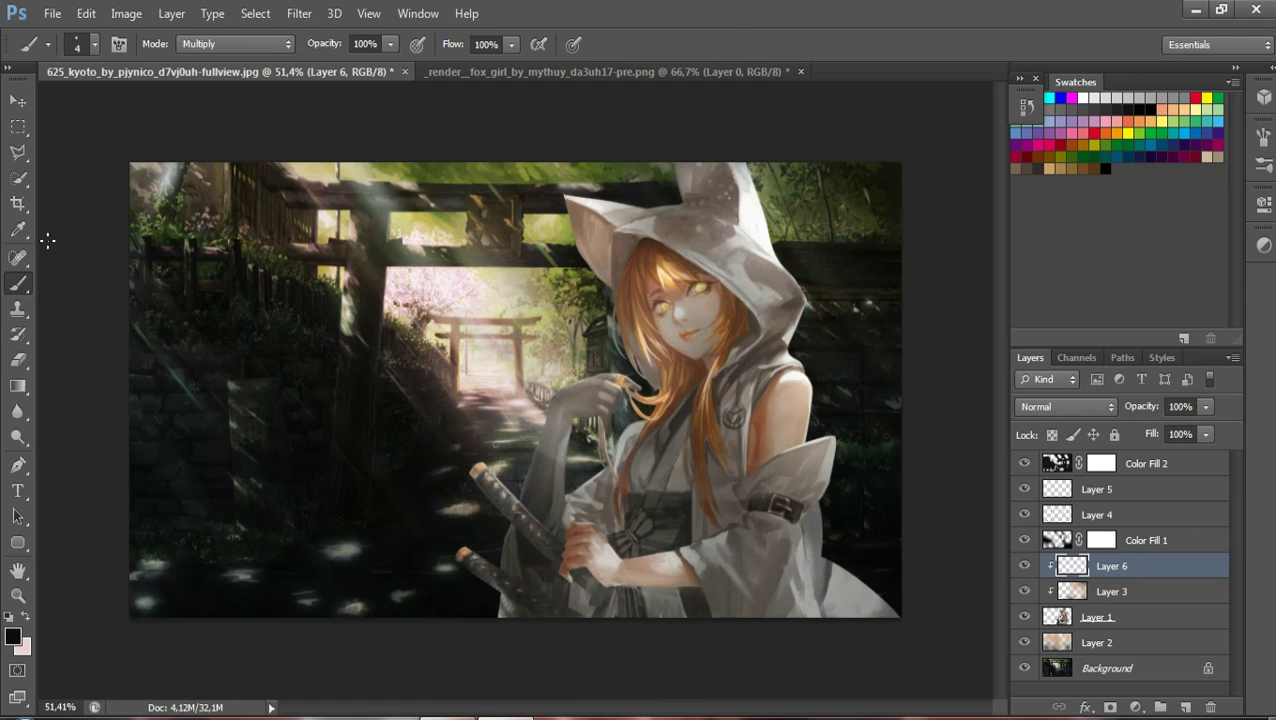
Enlarge the brush to 463 px and darken the sleeves and hood top on Layer 6
click(95, 45)
drag(113, 107, 193, 102)
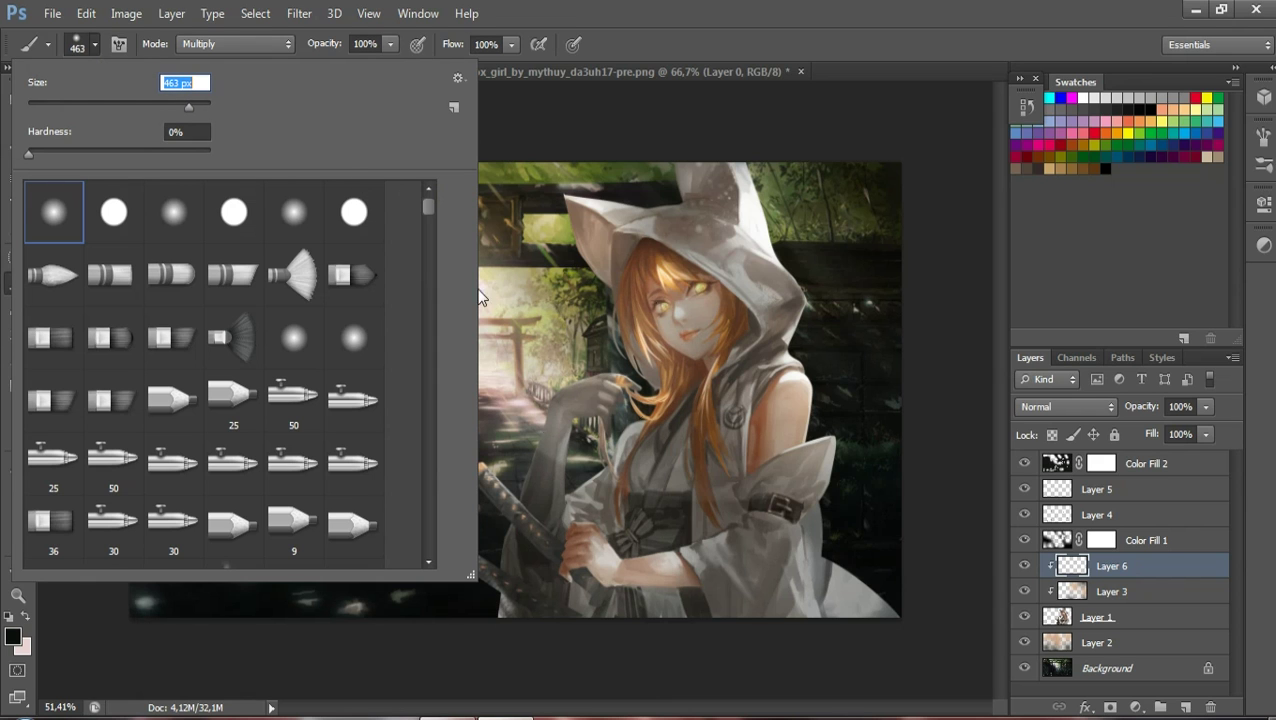
click(877, 544)
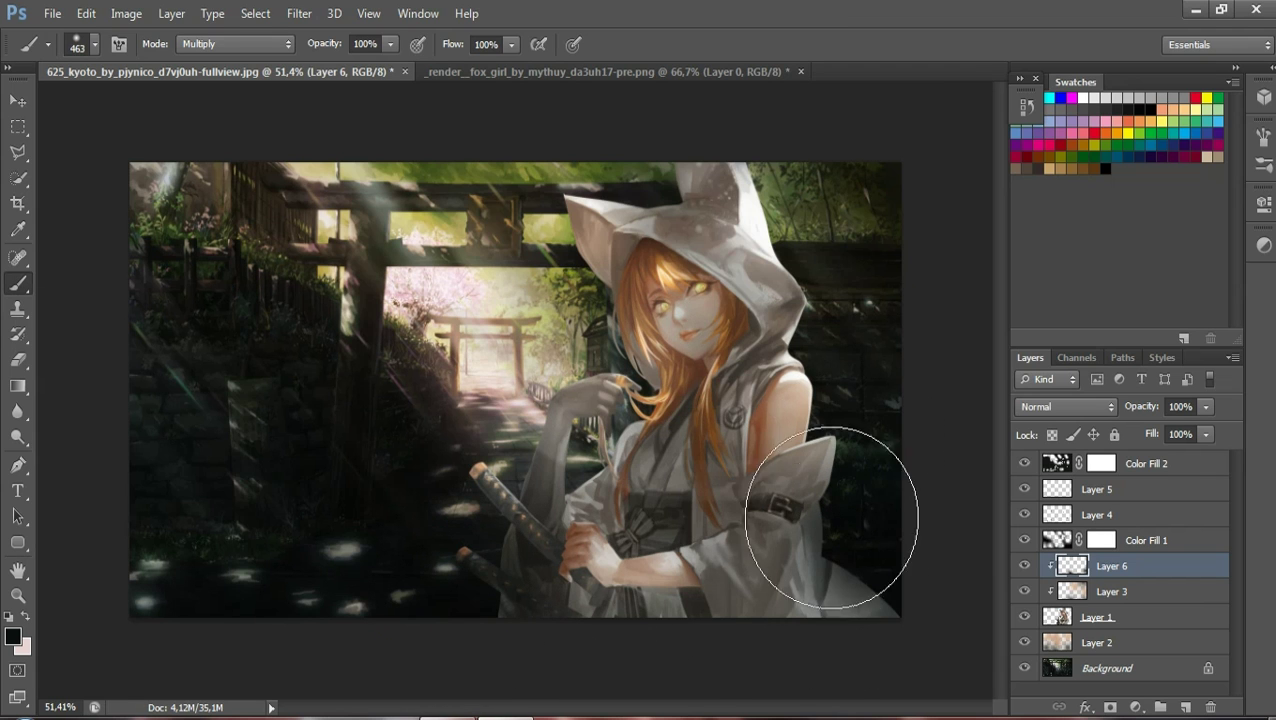
click(675, 628)
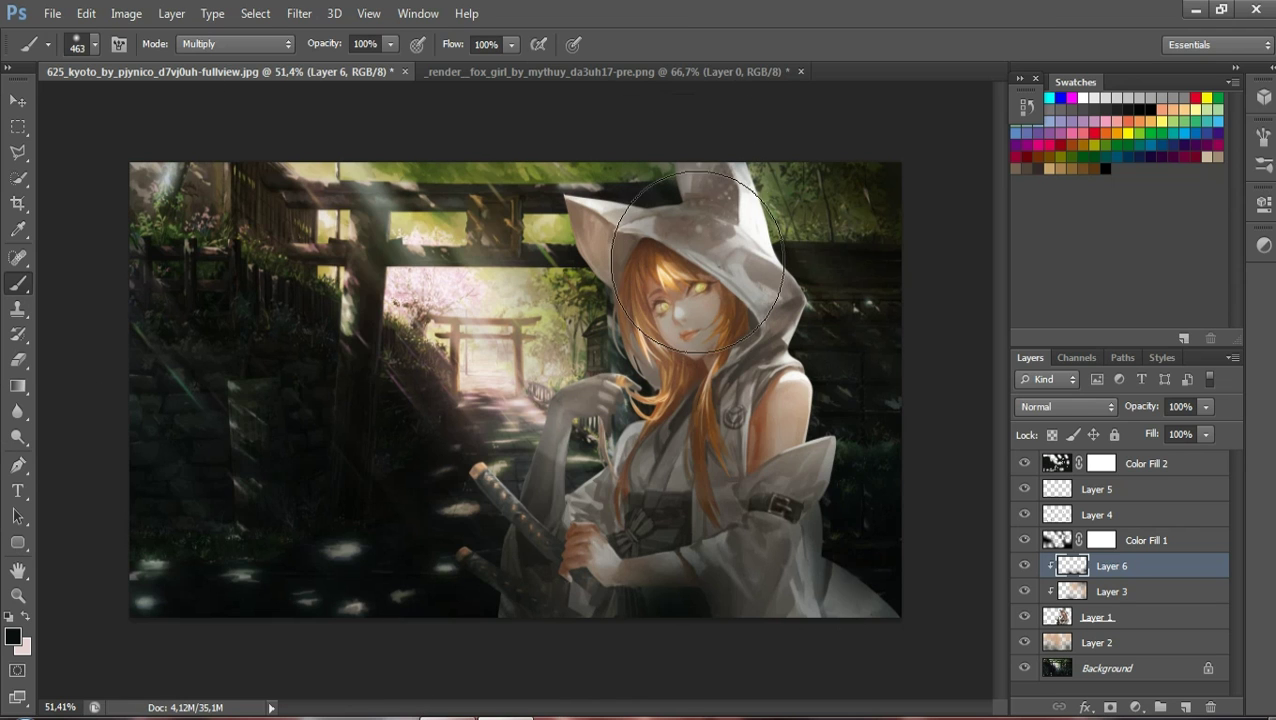
click(690, 212)
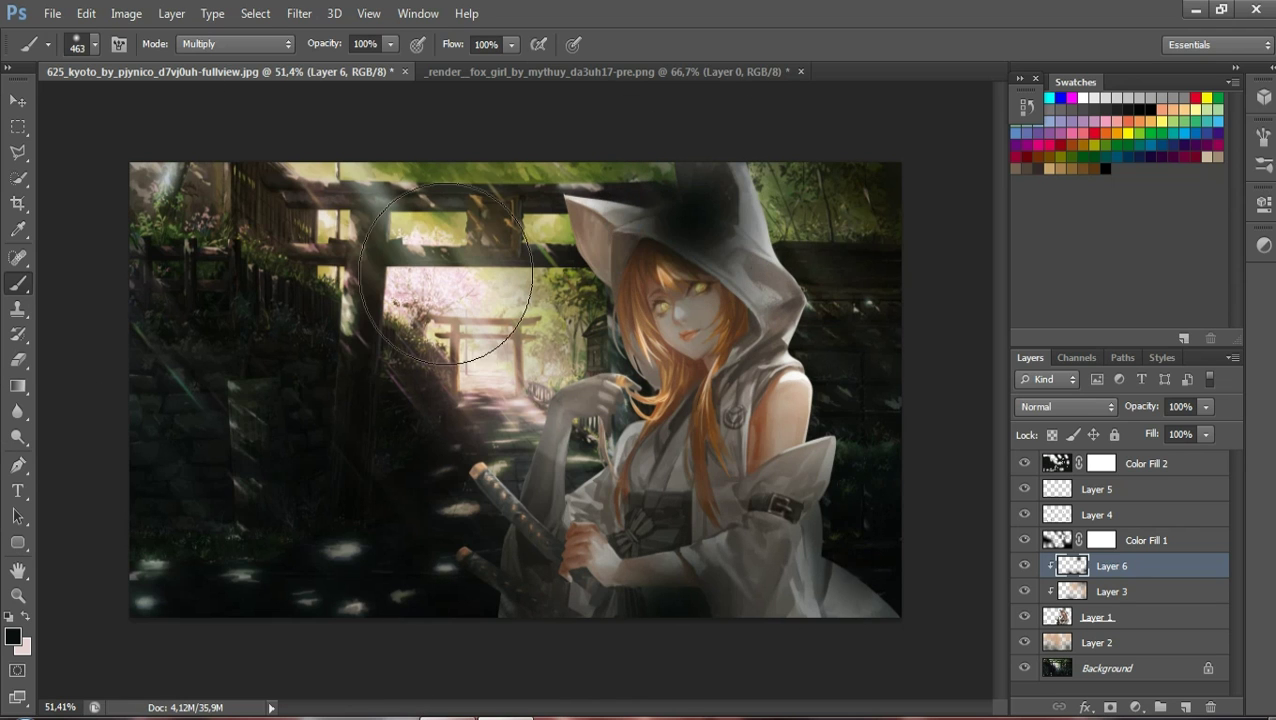
Paint light pink over the hands, hilt and chest, then undo those pink strokes
click(27, 615)
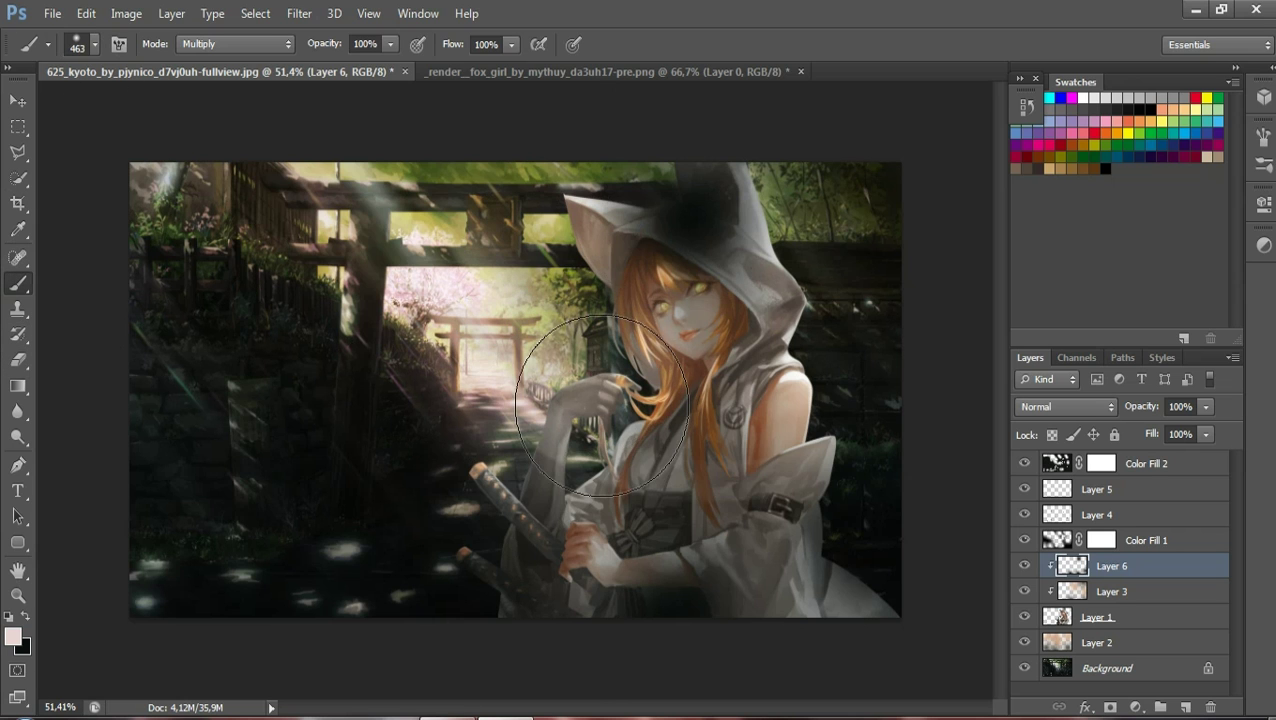
drag(605, 380, 640, 412)
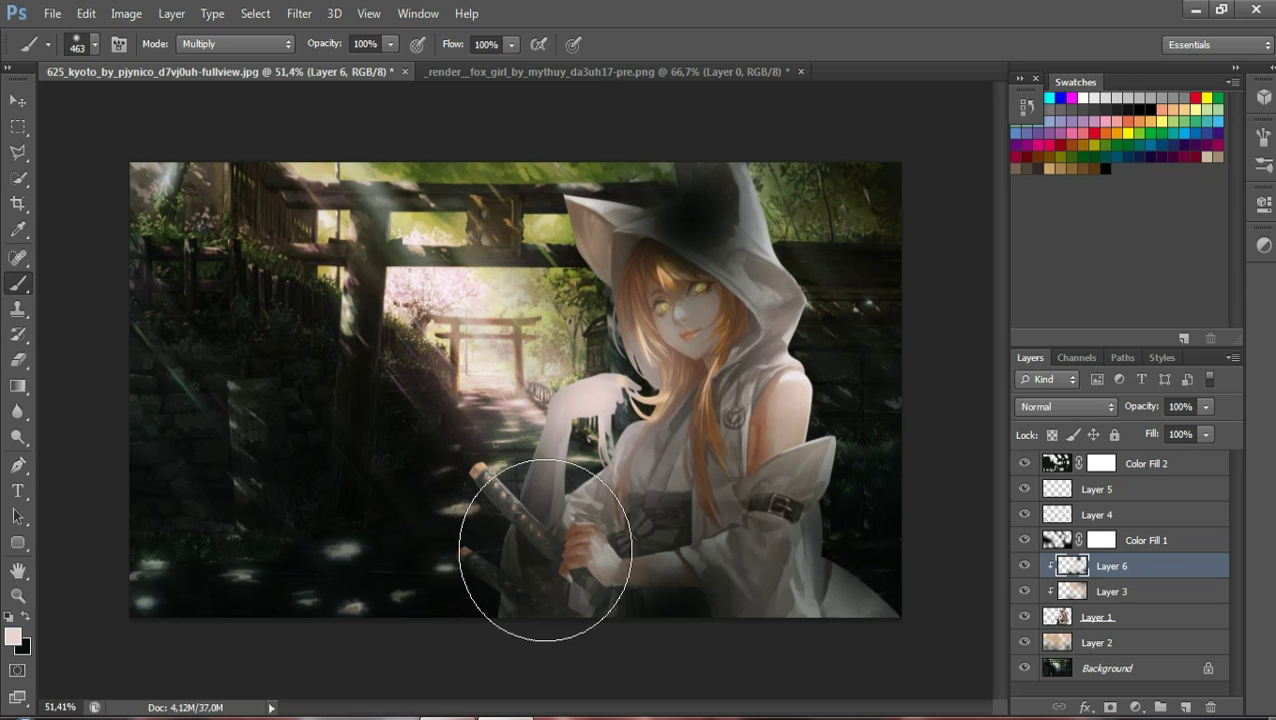
drag(510, 543, 545, 532)
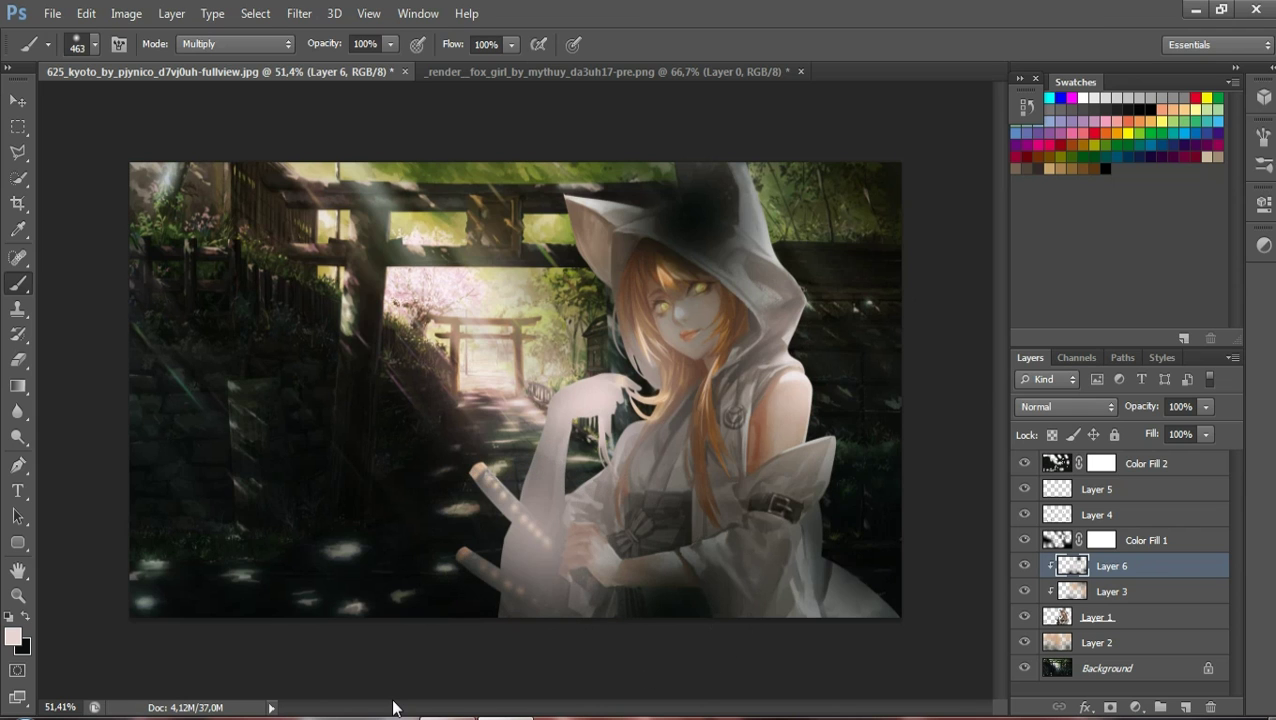
drag(527, 455, 527, 500)
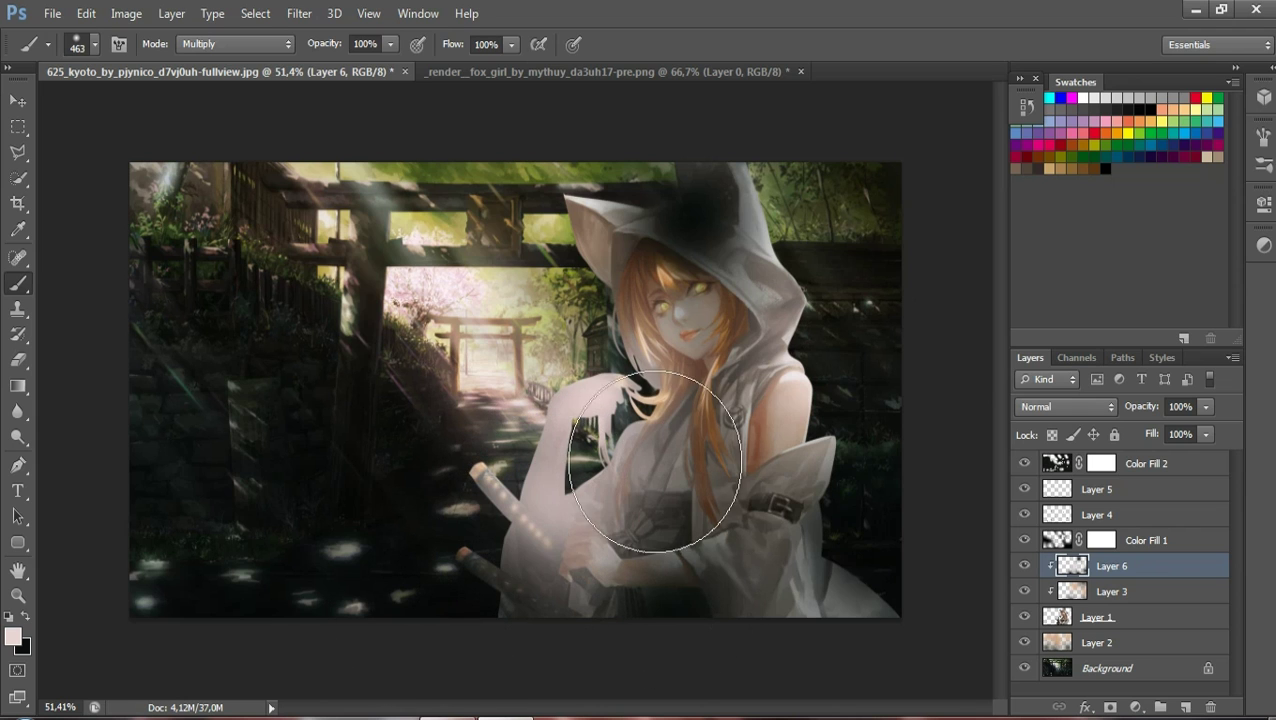
key(ctrl+alt+z)
key(ctrl+alt+z)
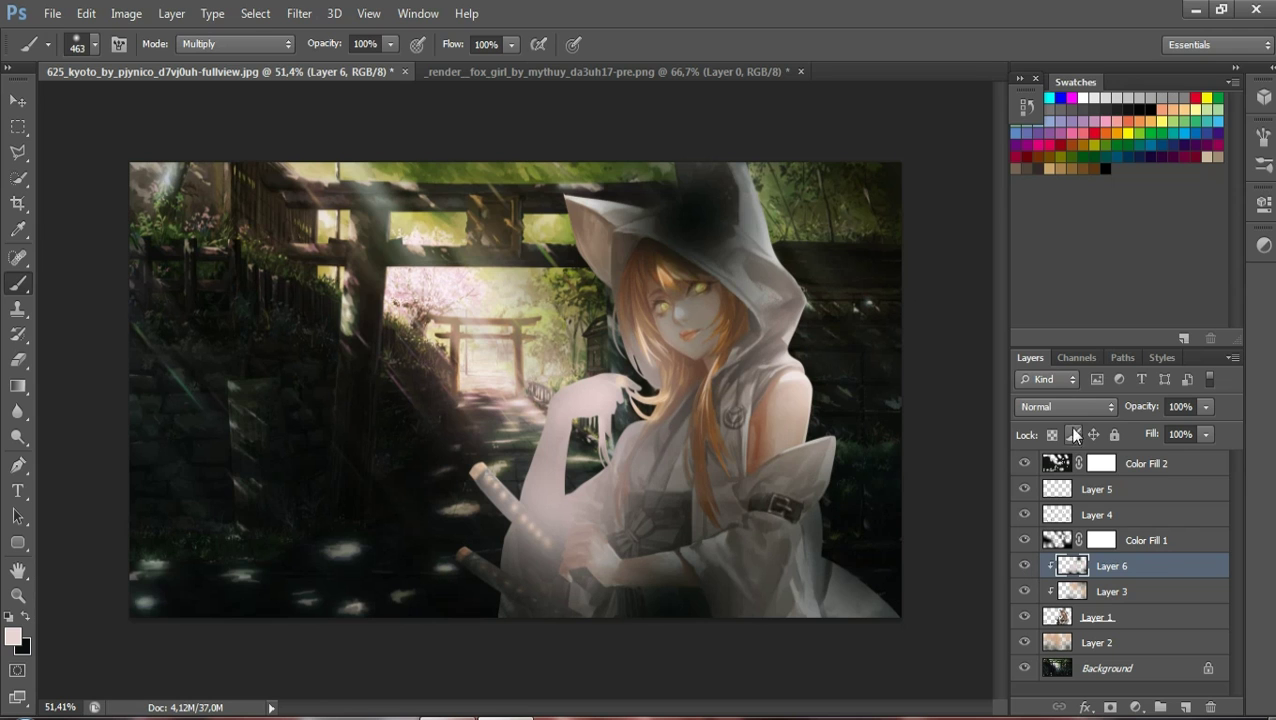
Set Layer 6 to Overlay mode with 50% opacity and 50% fill
click(1065, 406)
click(1045, 247)
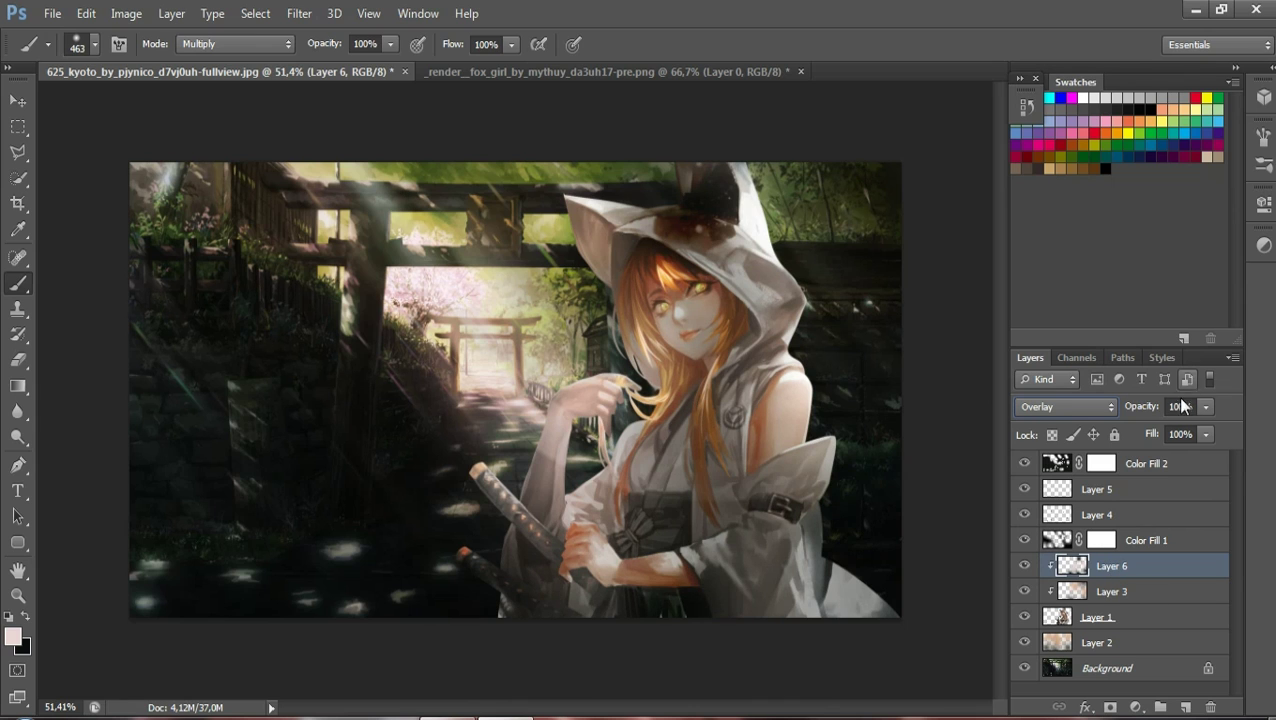
text(50)
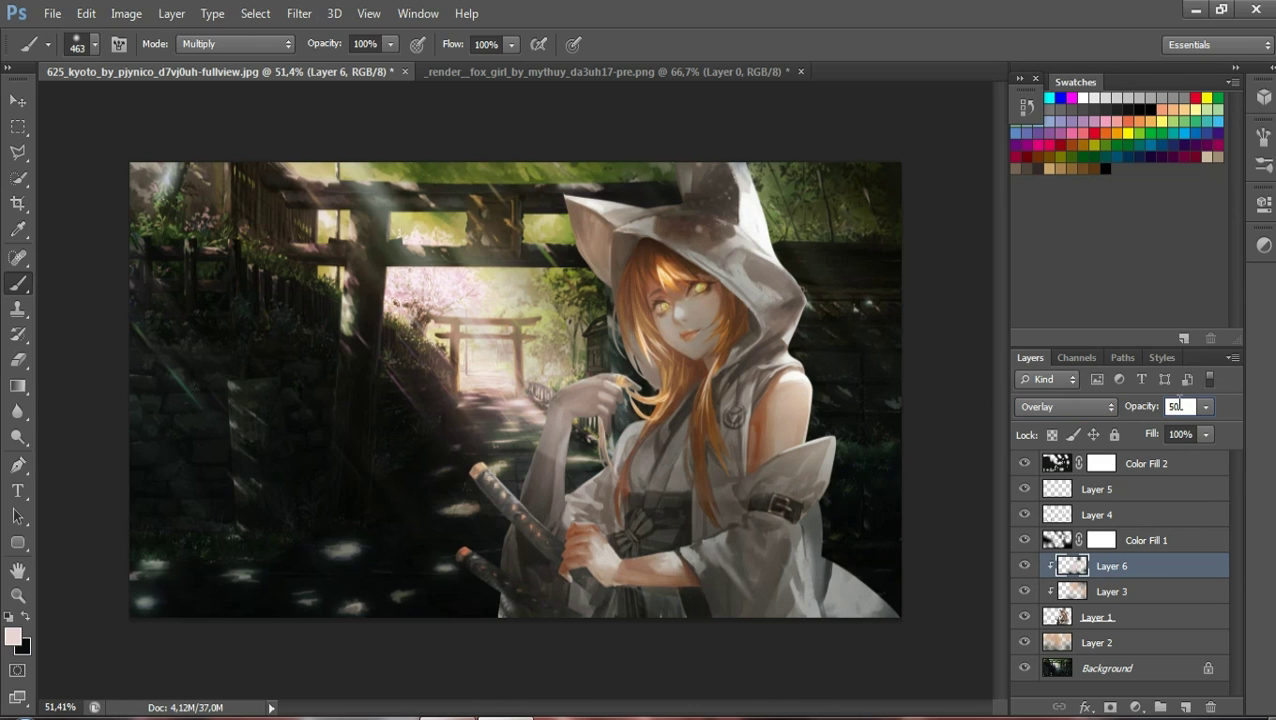
click(1181, 433)
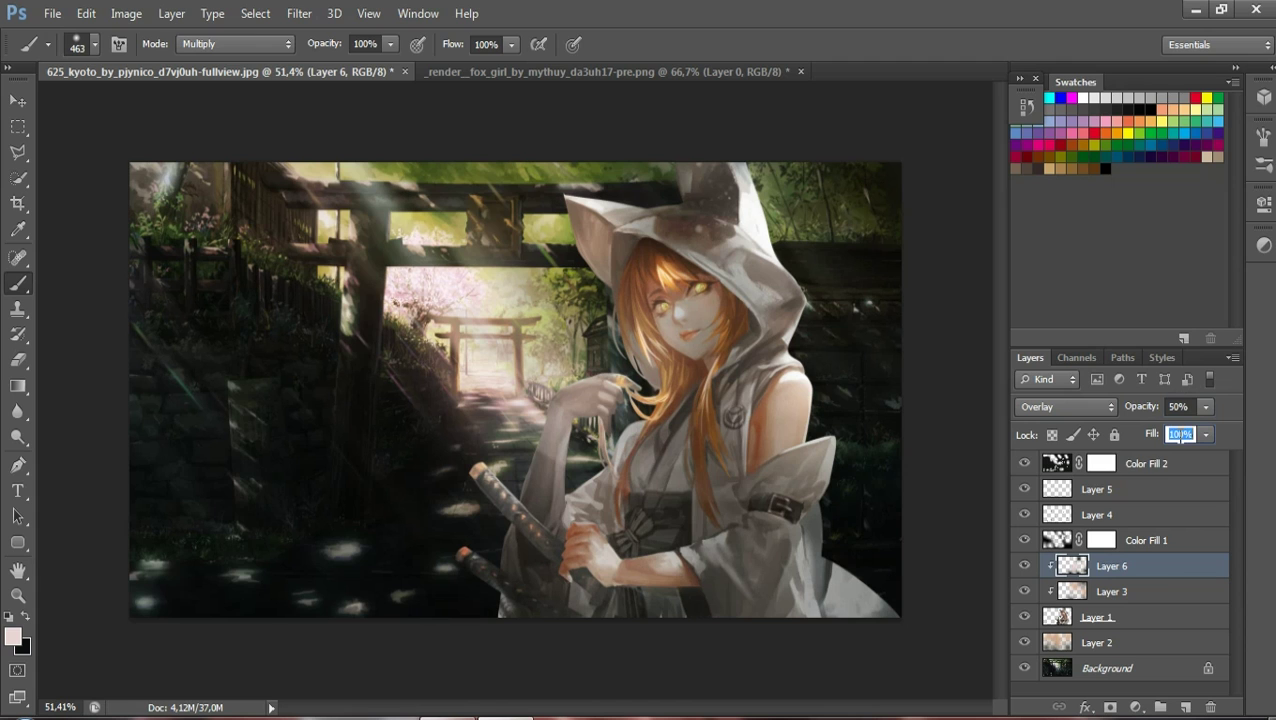
text(50)
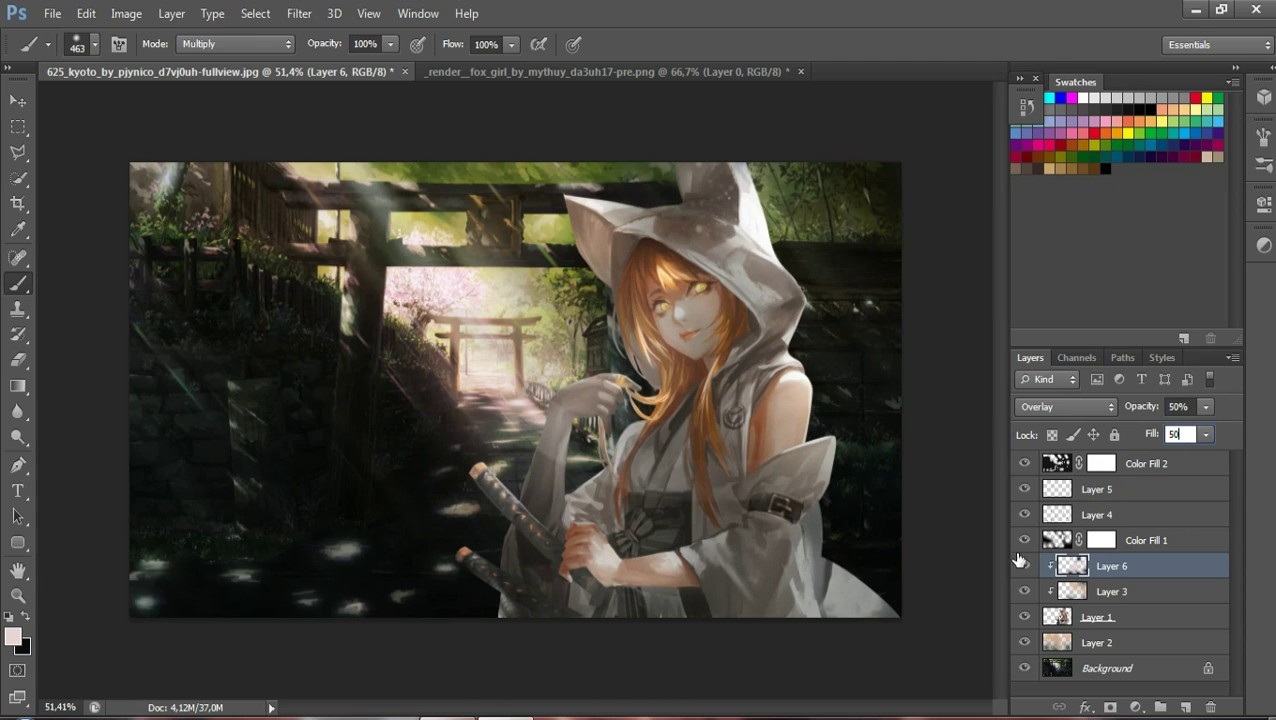
Toggle Layer 6 and Layer 3 visibility to compare the shading effect
click(1023, 566)
click(1024, 566)
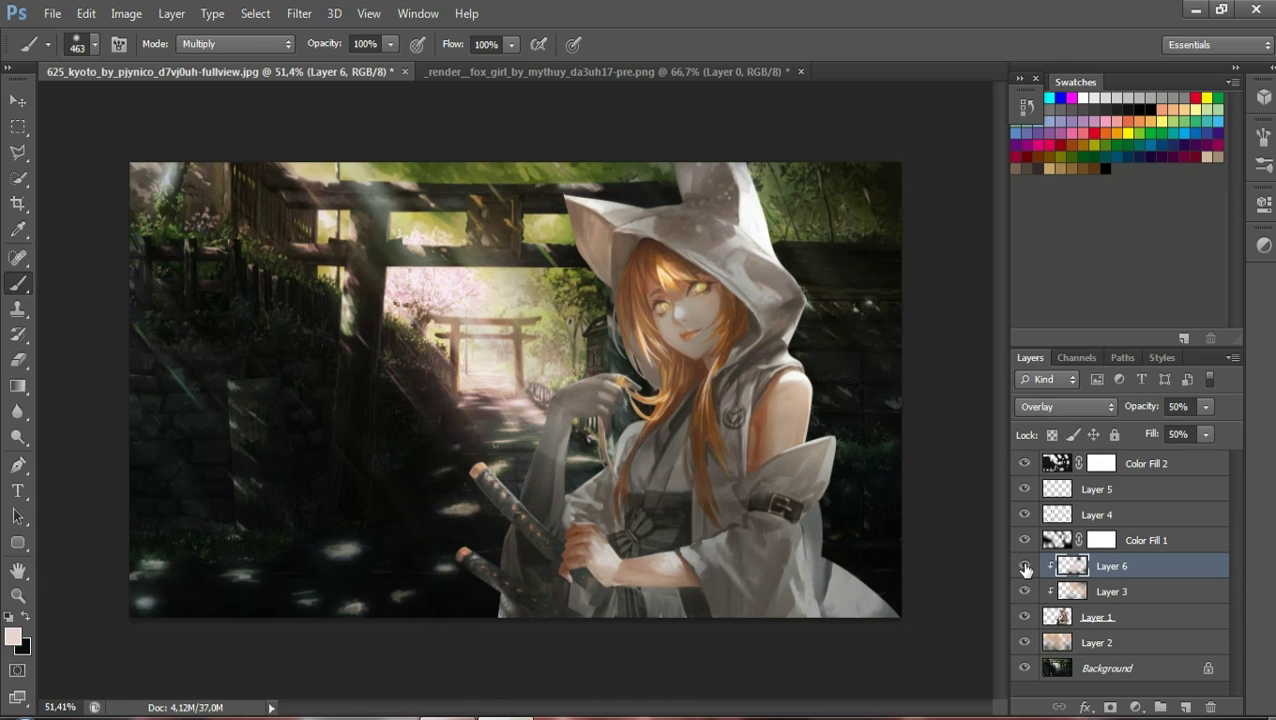
click(1026, 592)
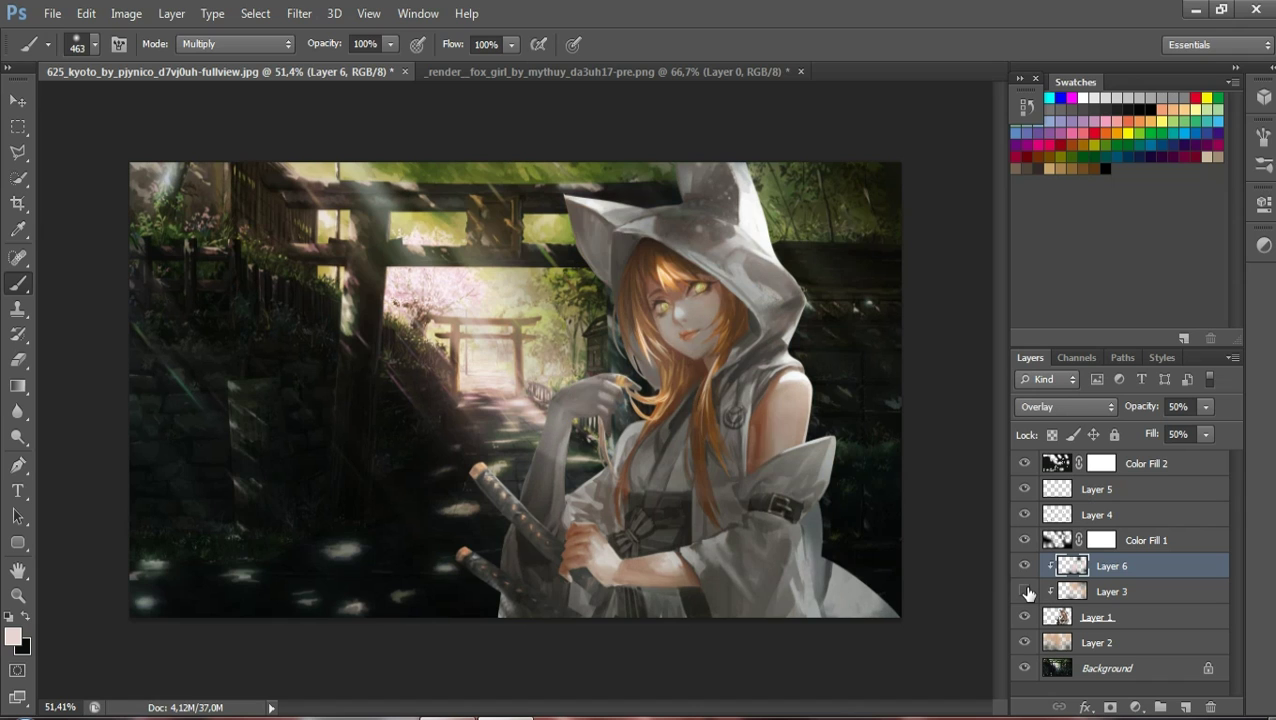
click(1026, 592)
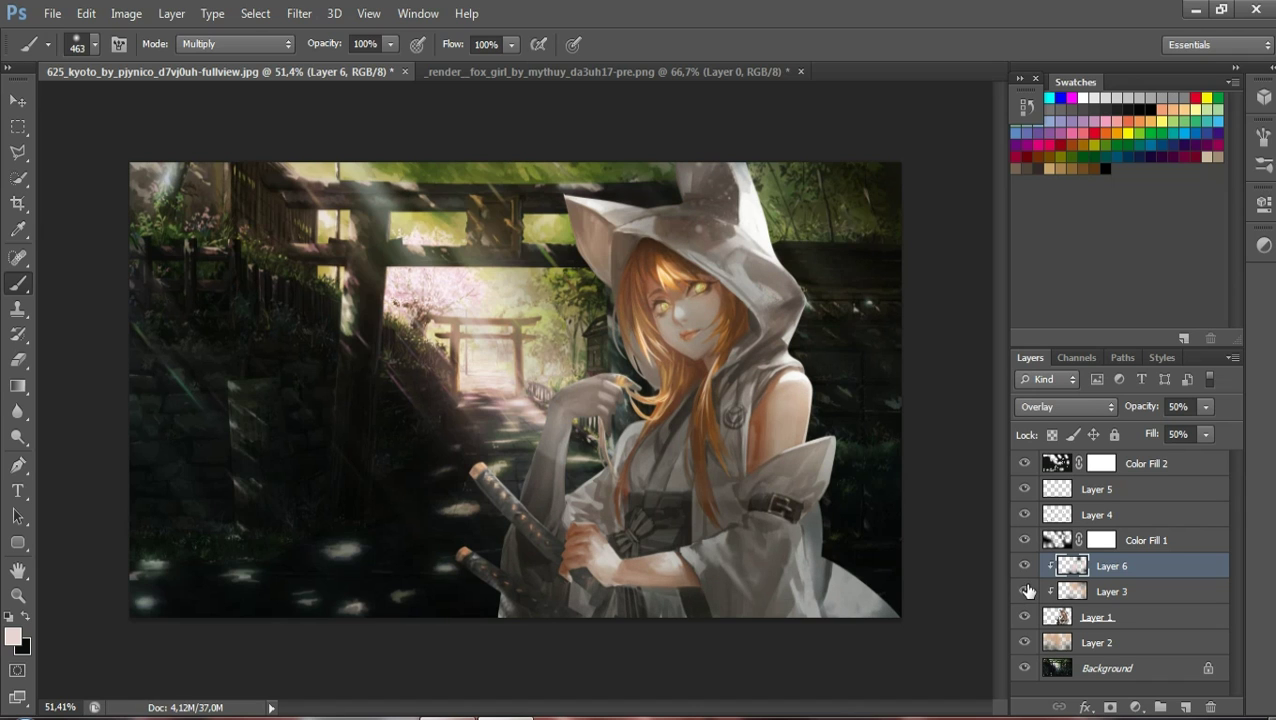
click(1026, 592)
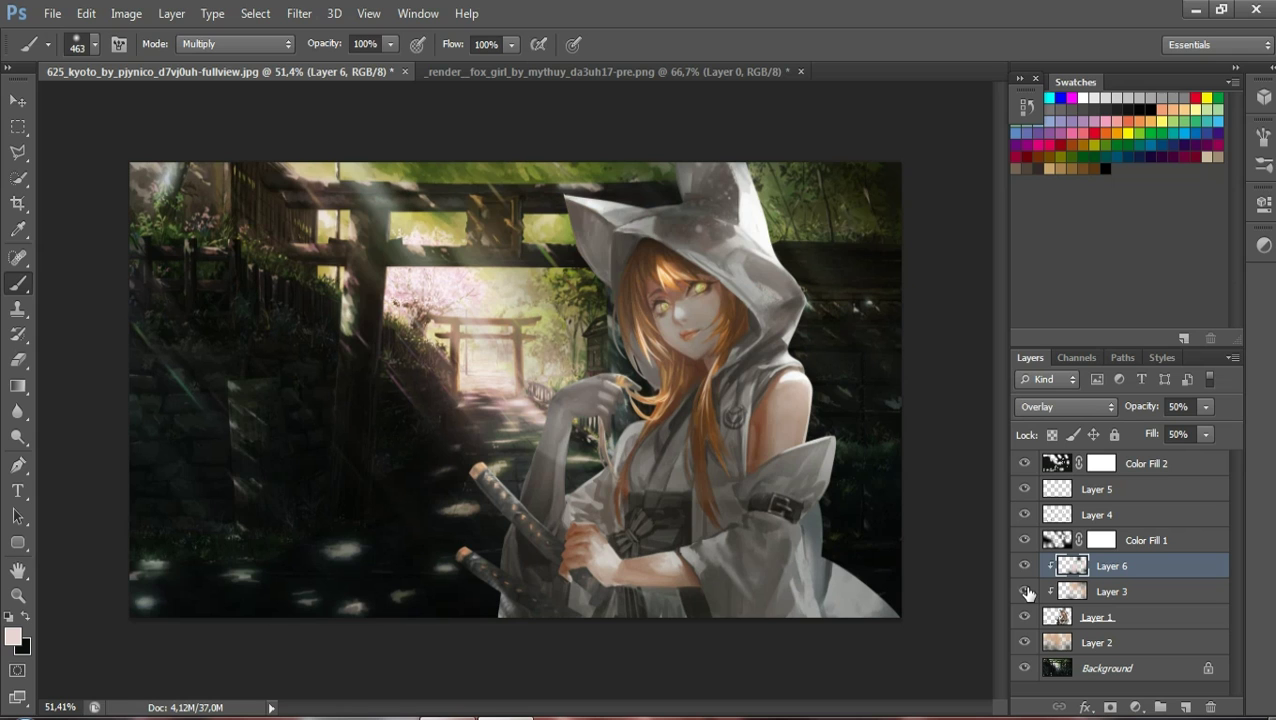
click(1026, 592)
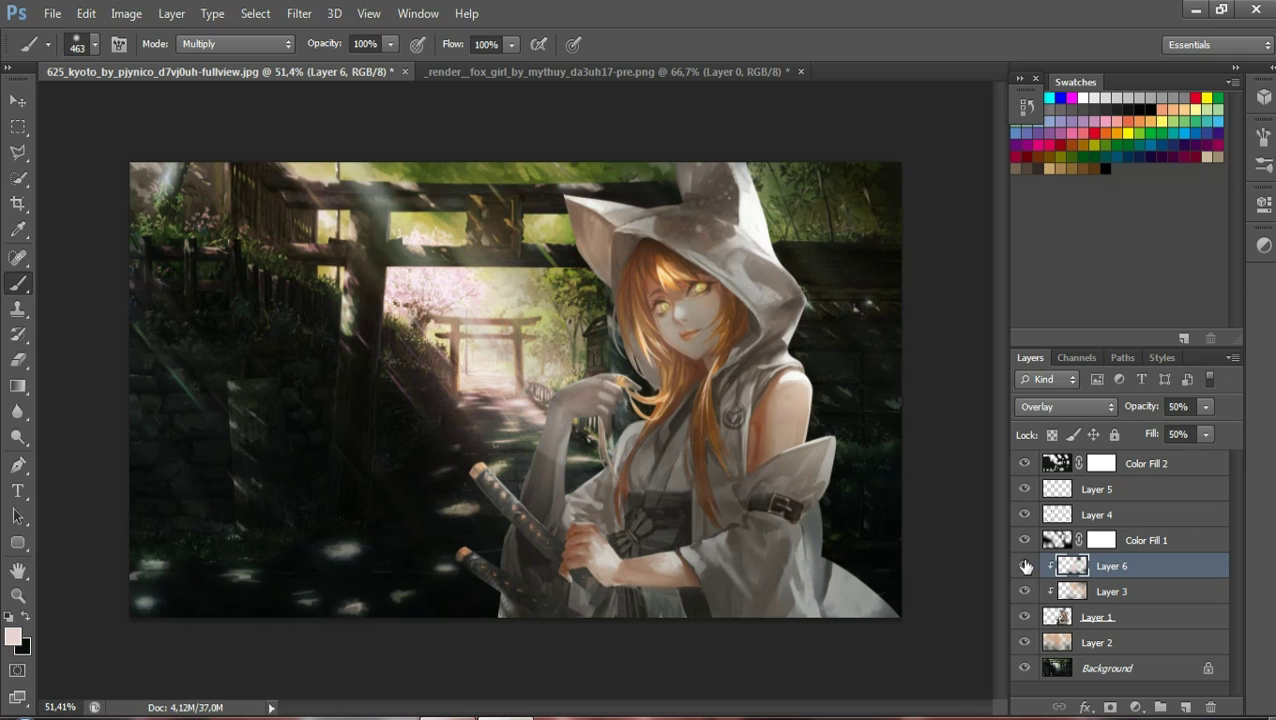
click(1025, 566)
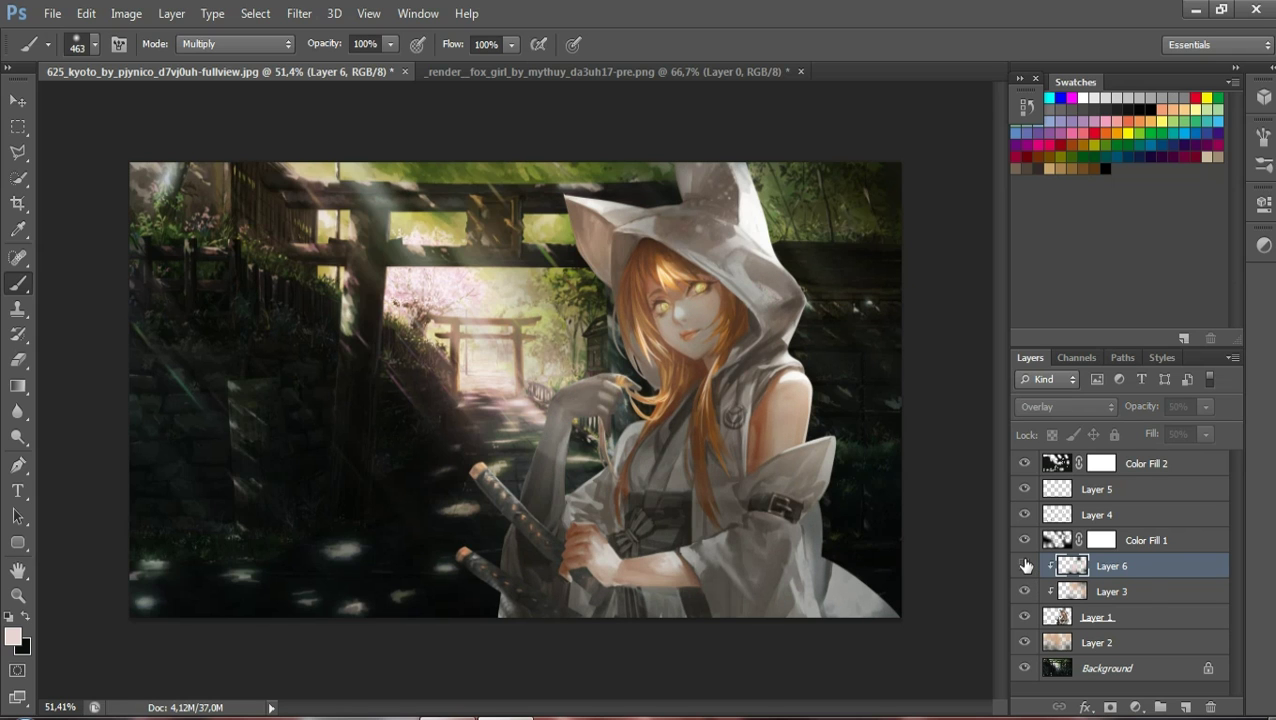
click(1025, 566)
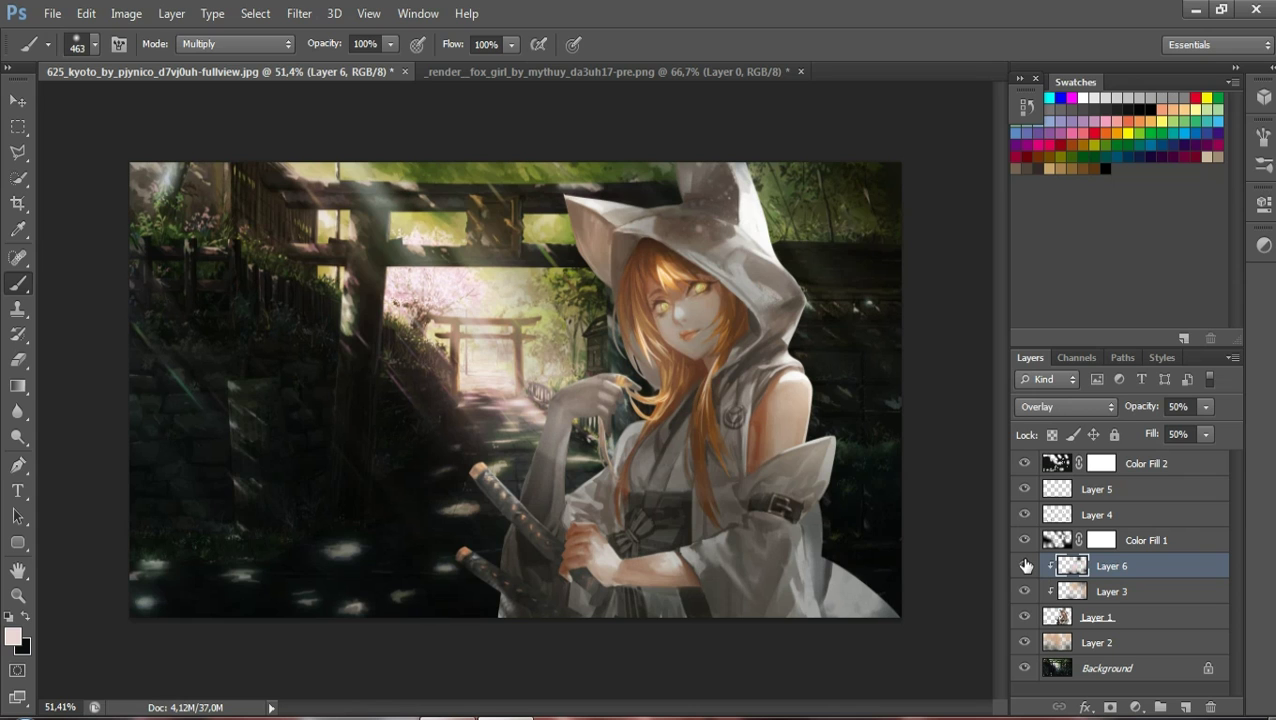
click(1025, 566)
click(1025, 566)
click(1153, 469)
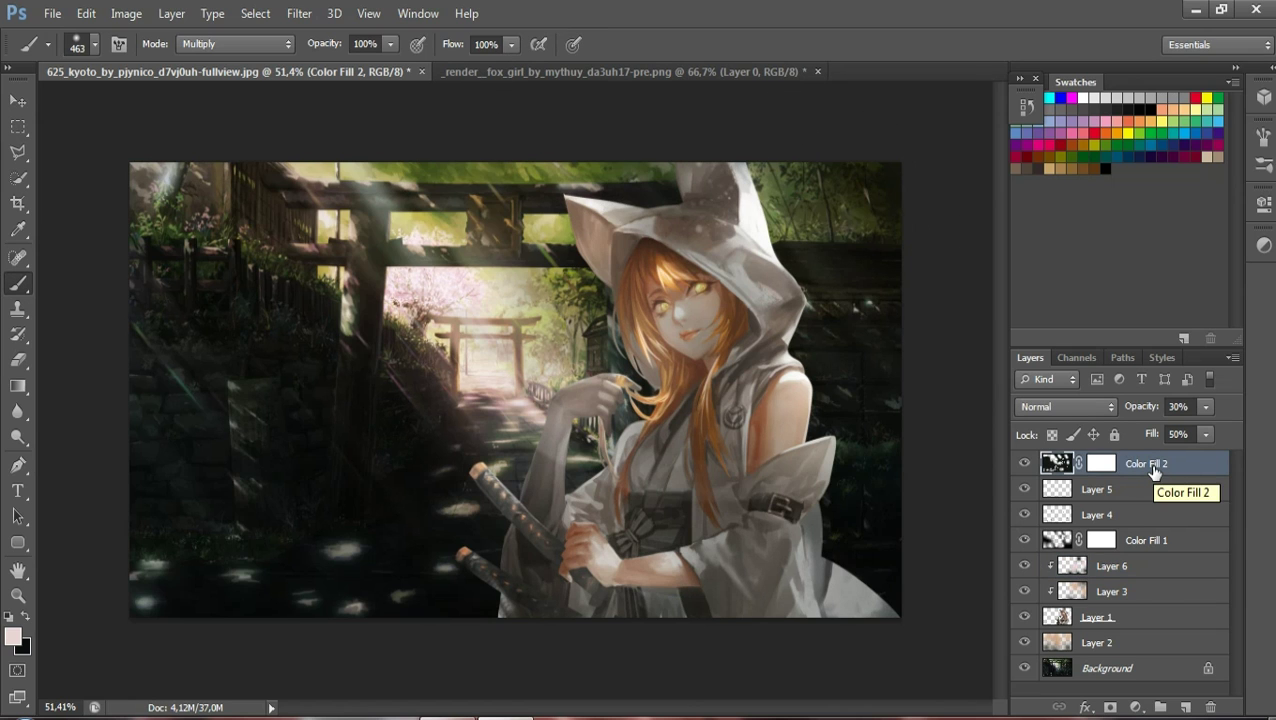
click(1024, 566)
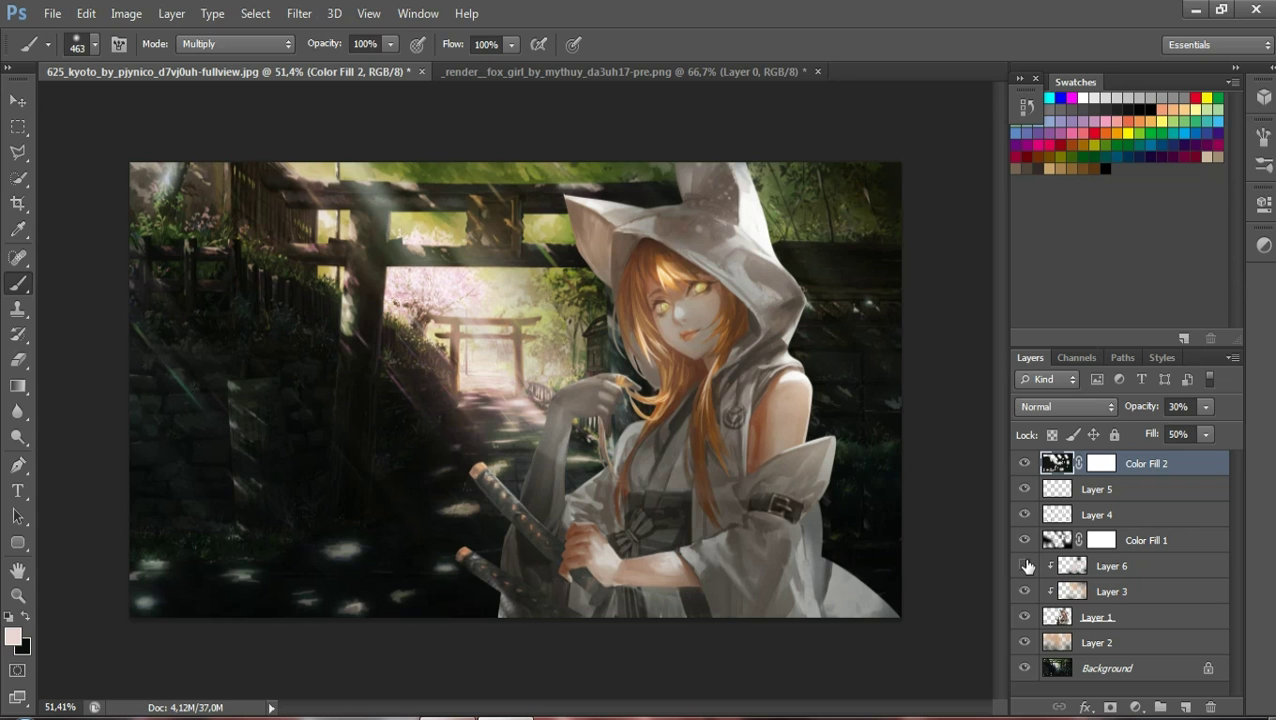
click(1024, 566)
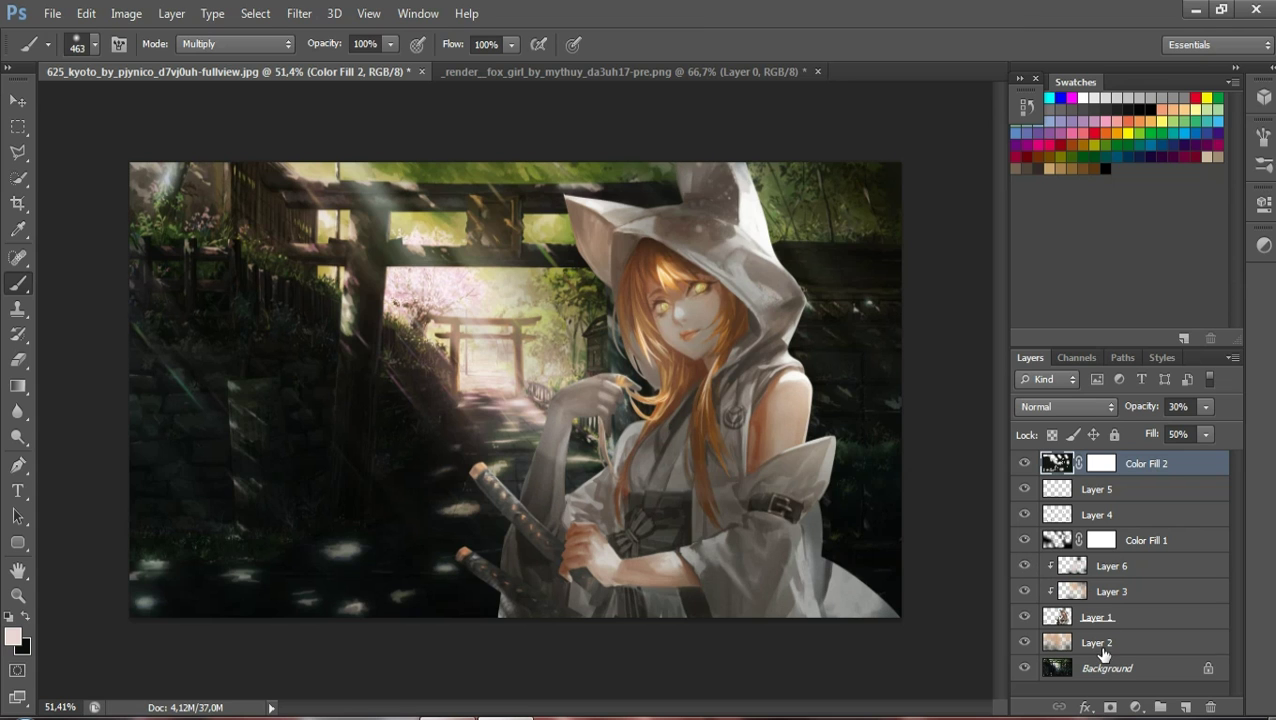
click(1062, 645)
click(1024, 643)
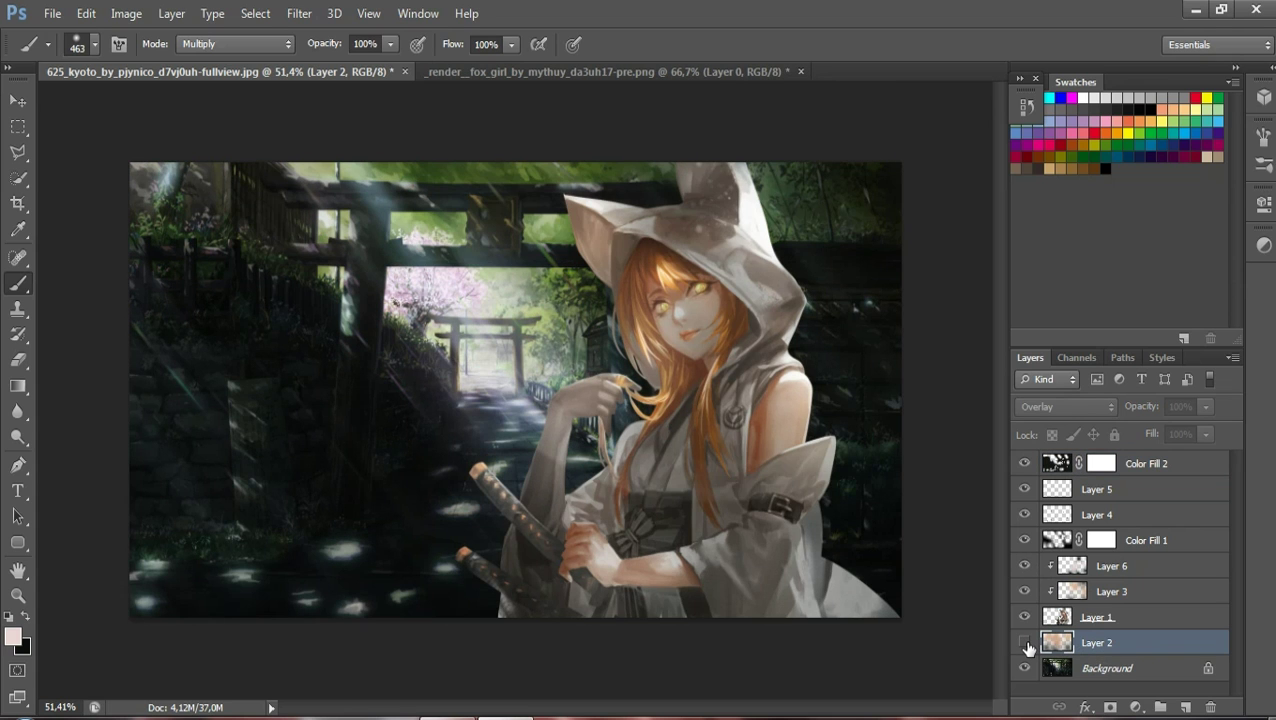
click(1025, 644)
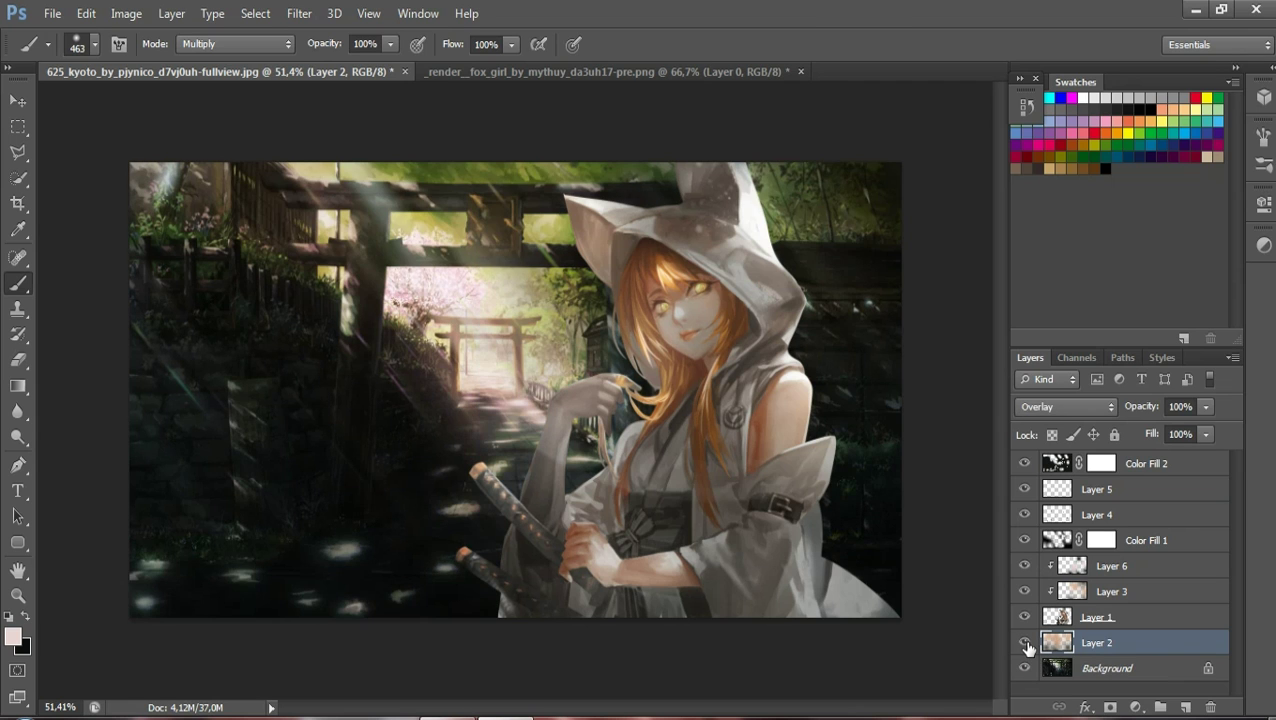
click(1024, 643)
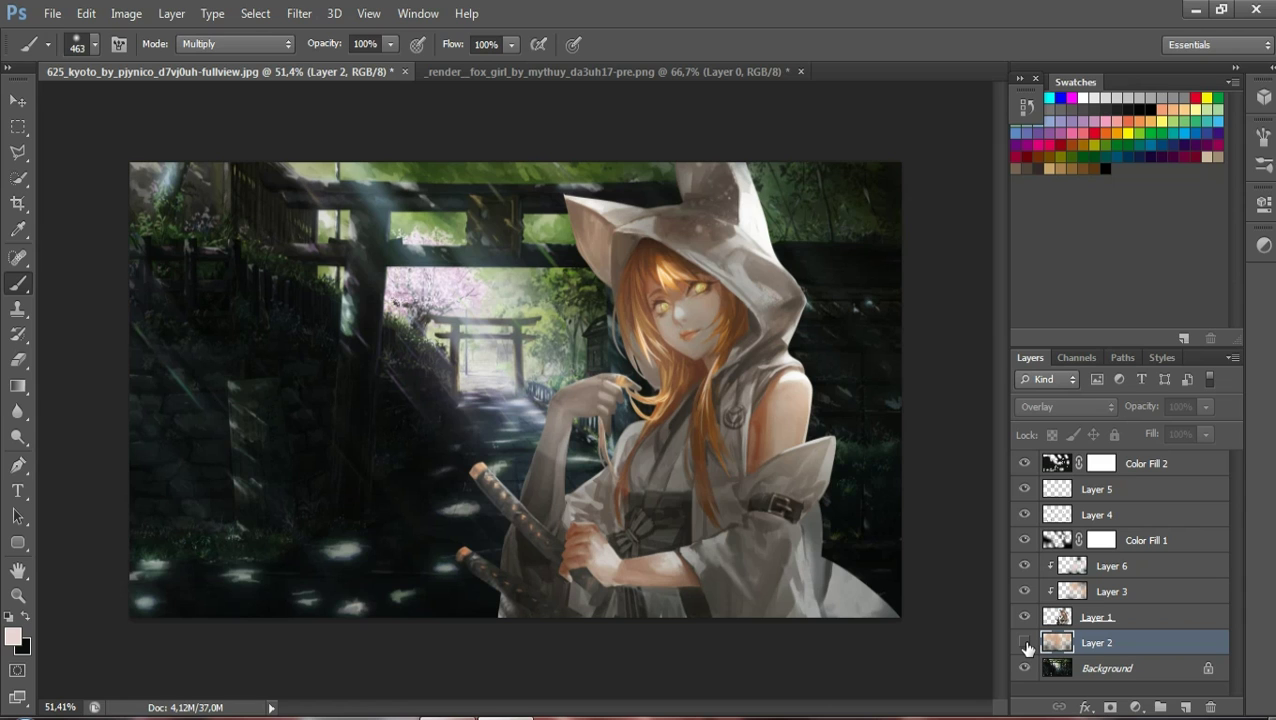
click(1024, 643)
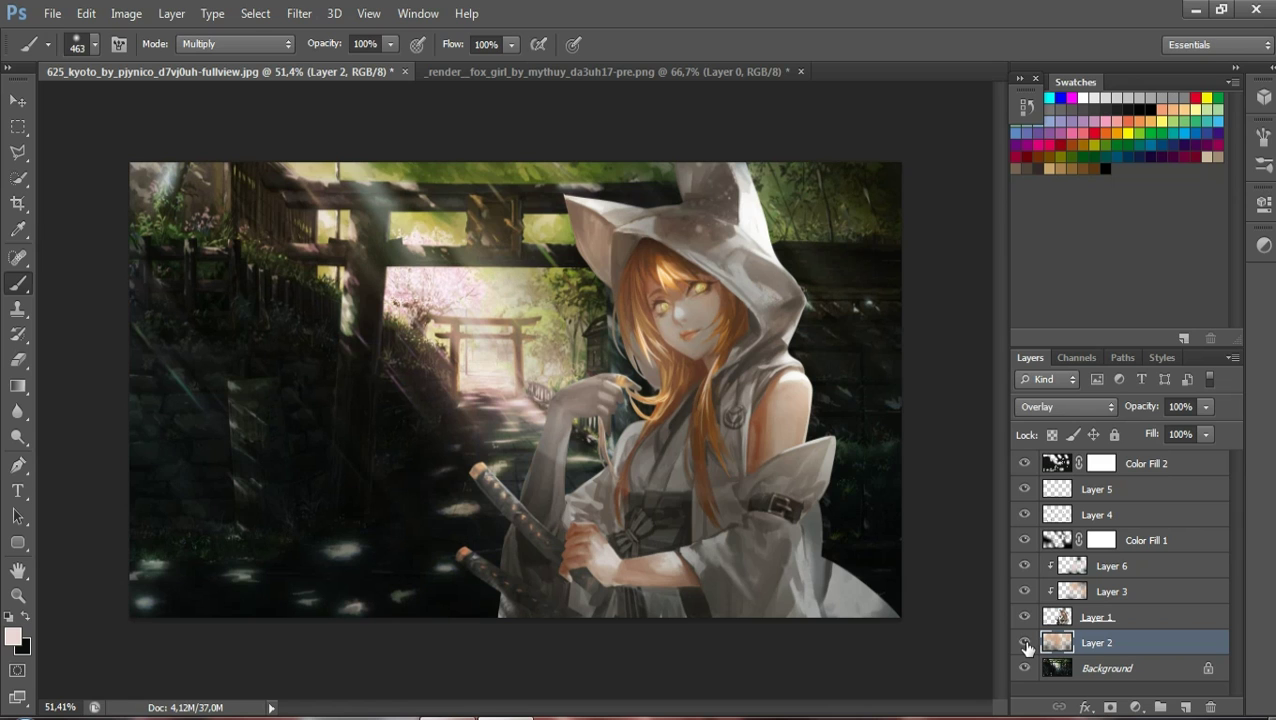
On Layer 6, sample the hair's warm brown a77c50 as foreground and return to the Brush
click(1116, 568)
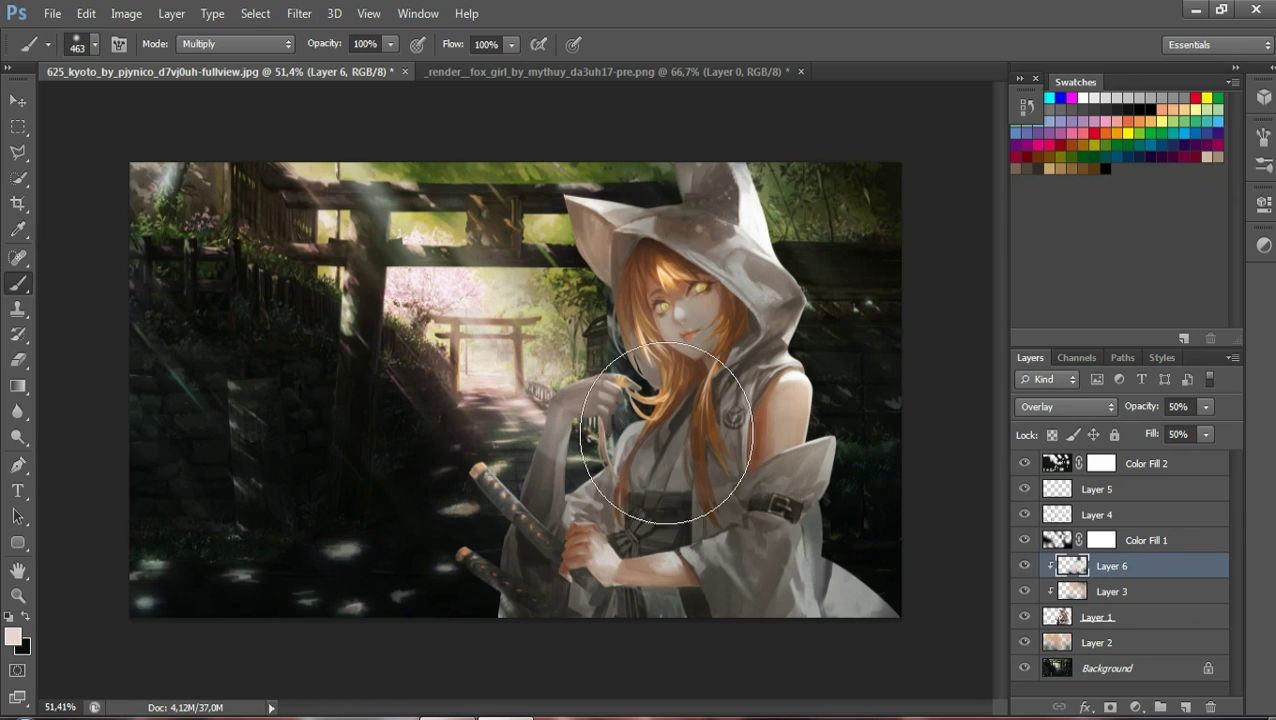
click(15, 636)
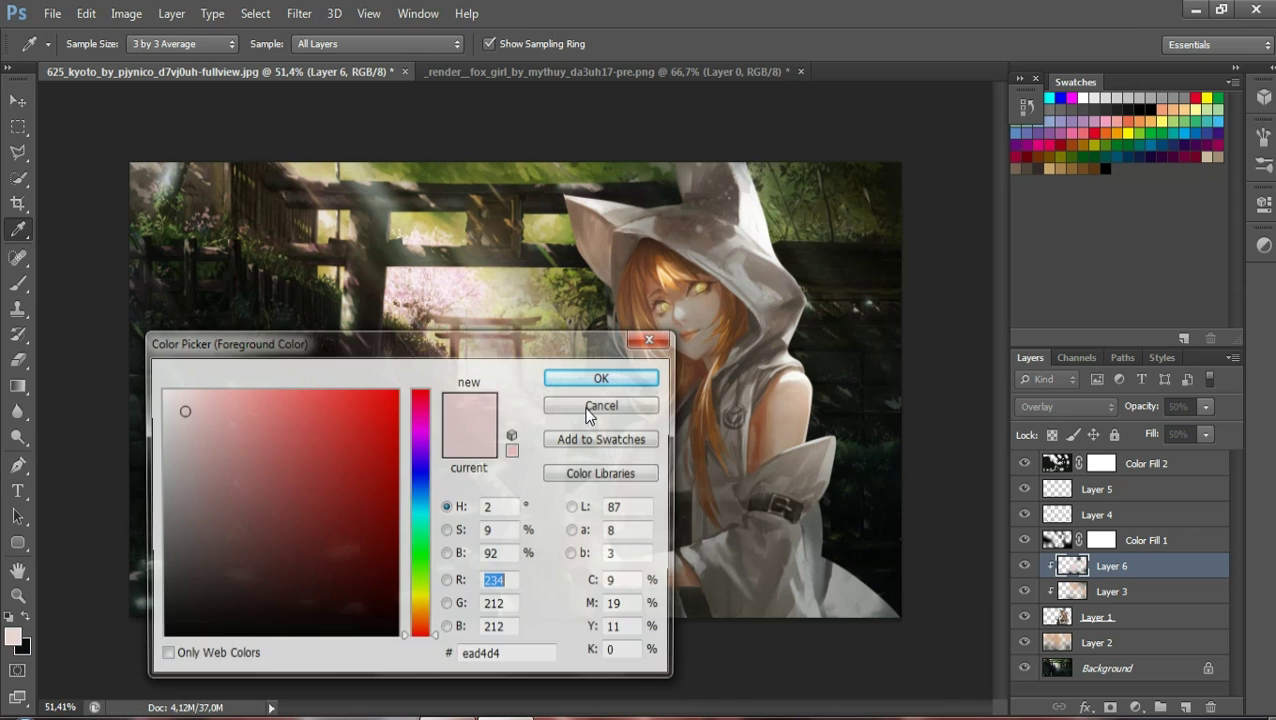
click(635, 288)
click(635, 288)
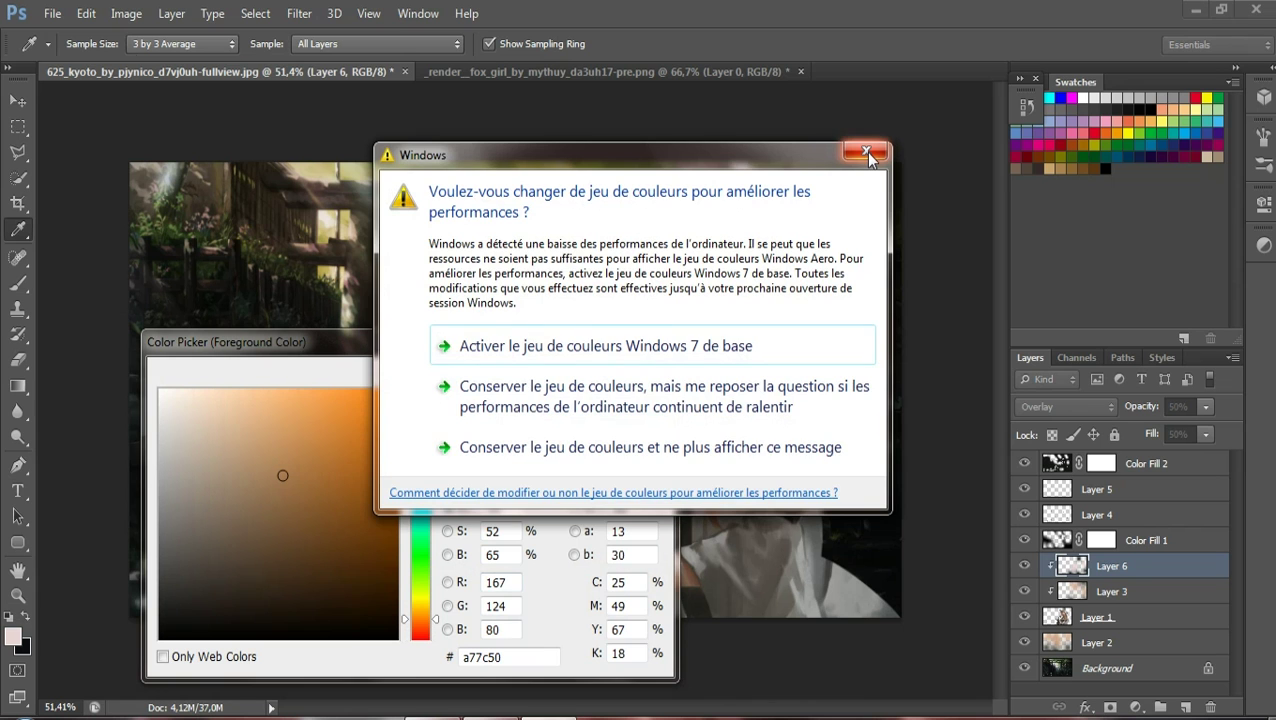
click(865, 152)
click(605, 376)
key(b)
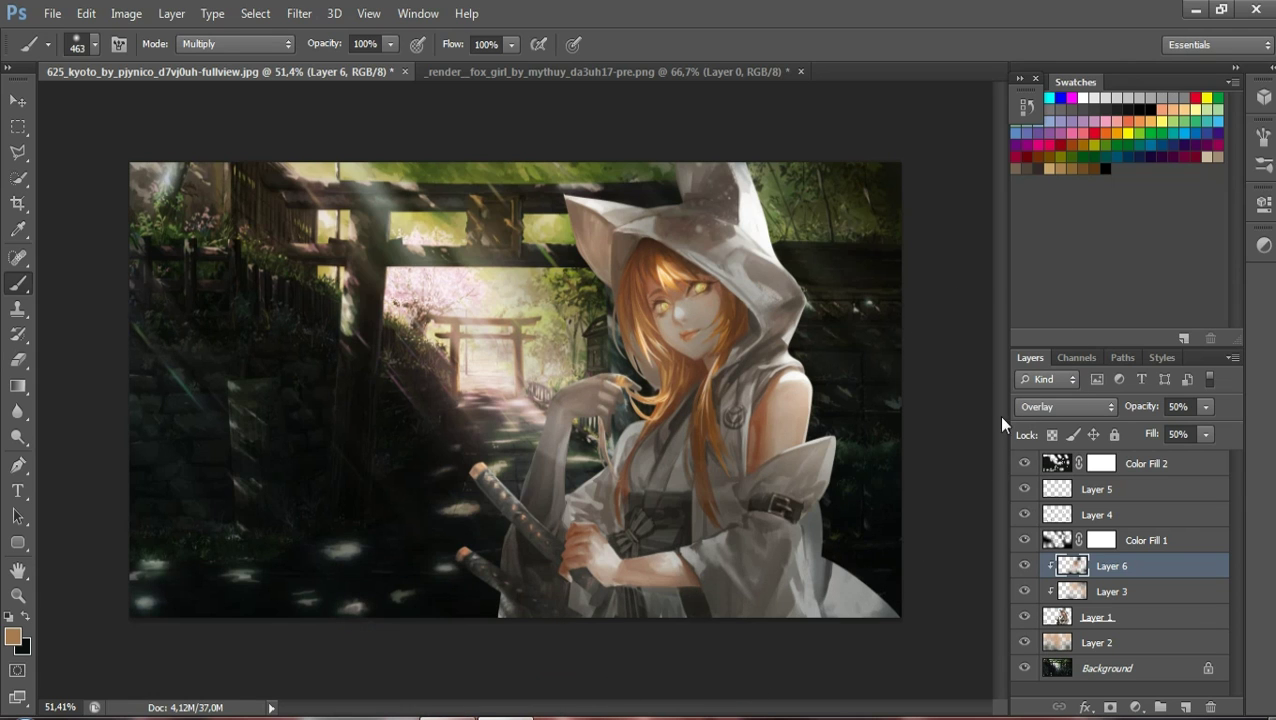
click(1155, 467)
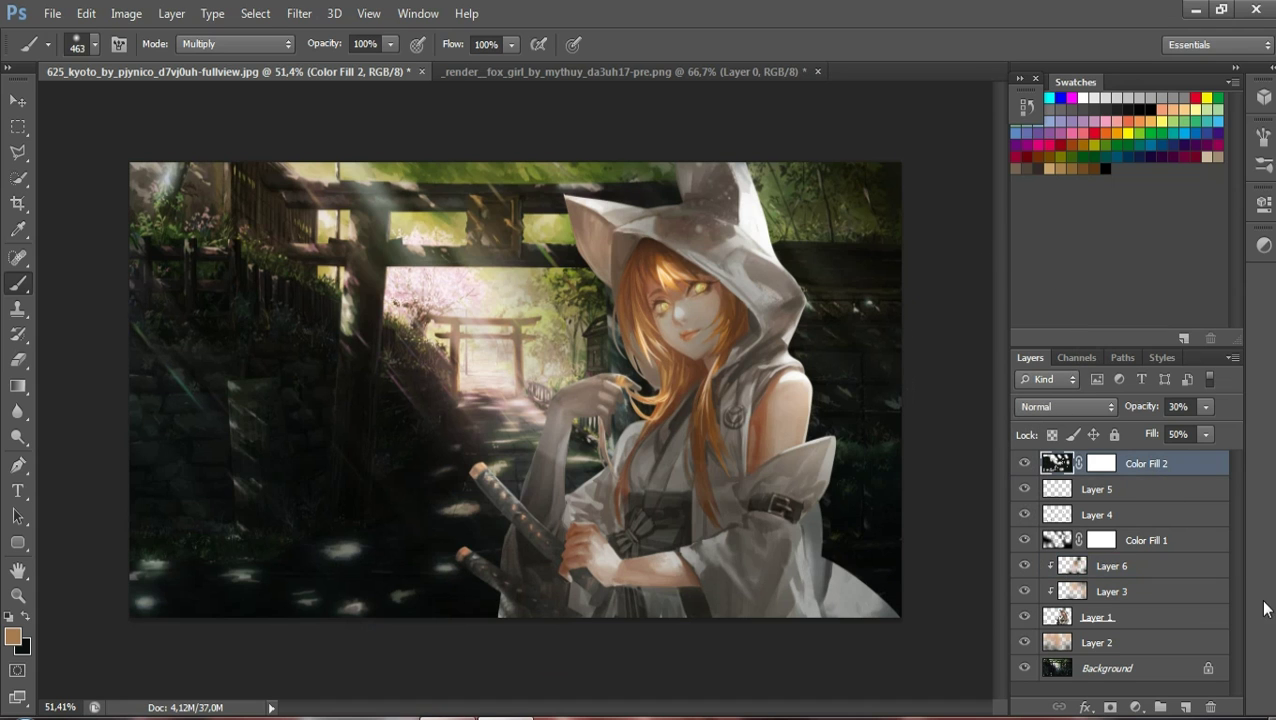
click(52, 13)
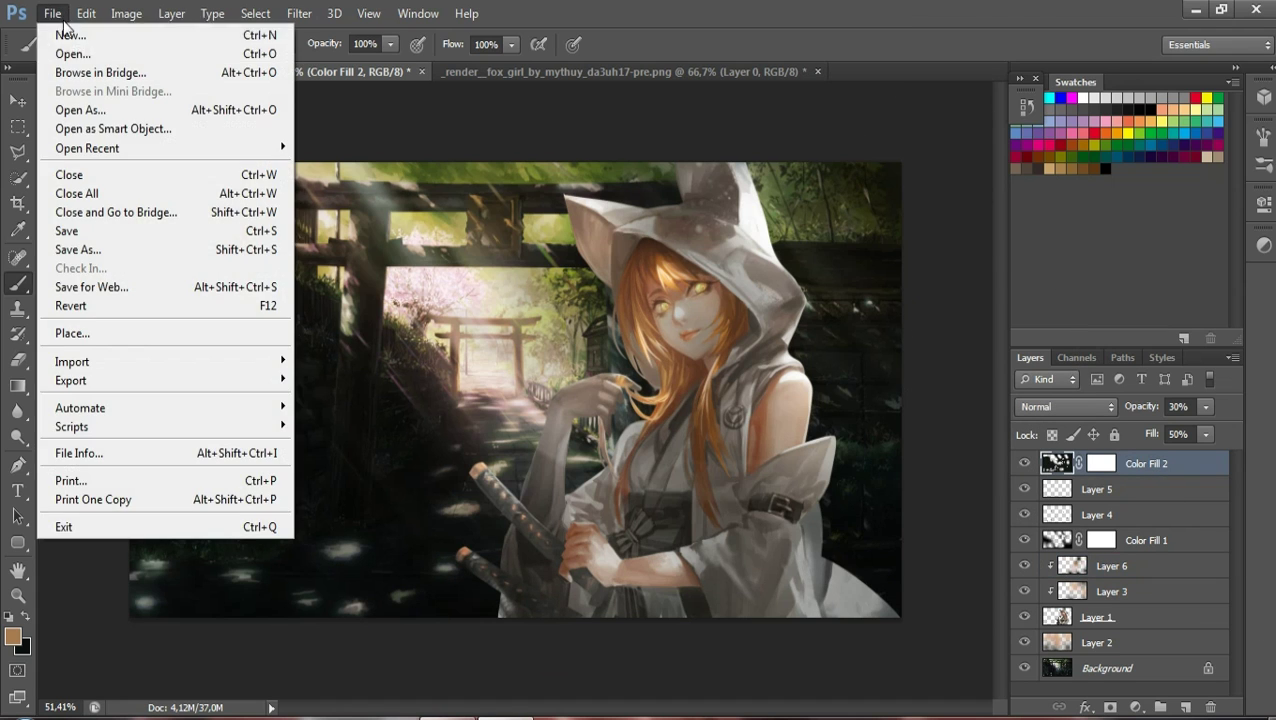
click(60, 52)
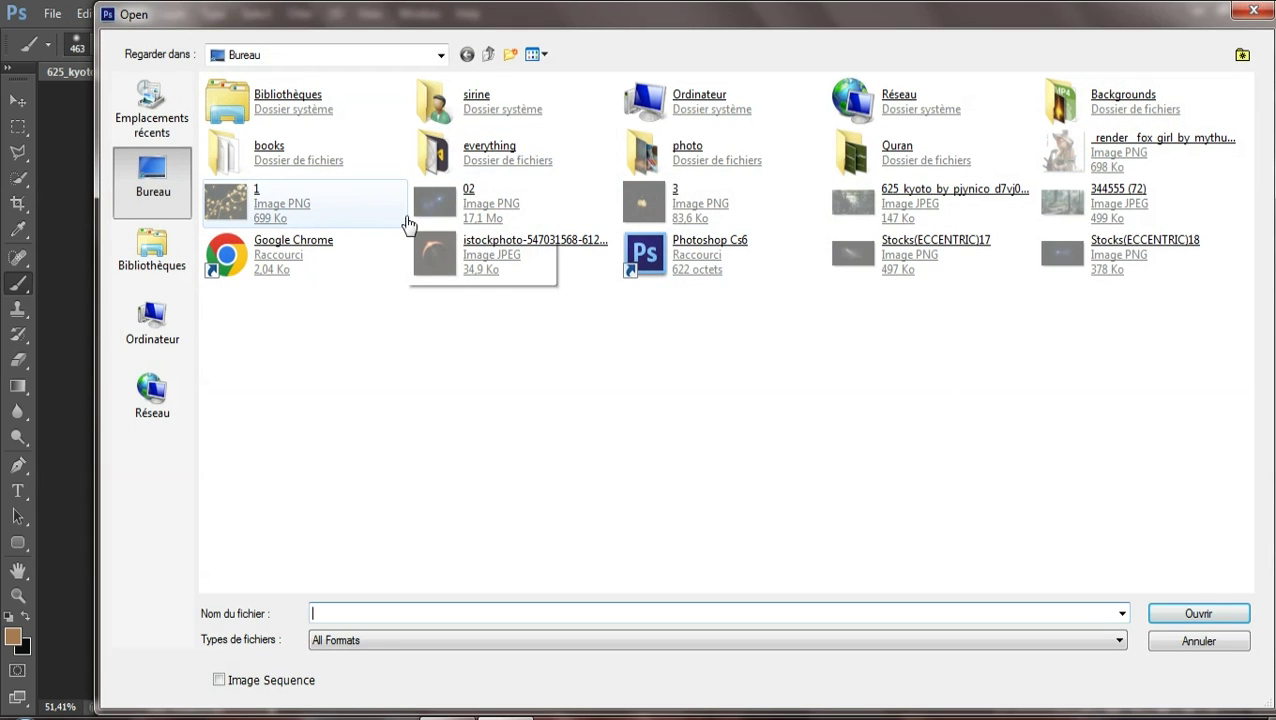
click(488, 252)
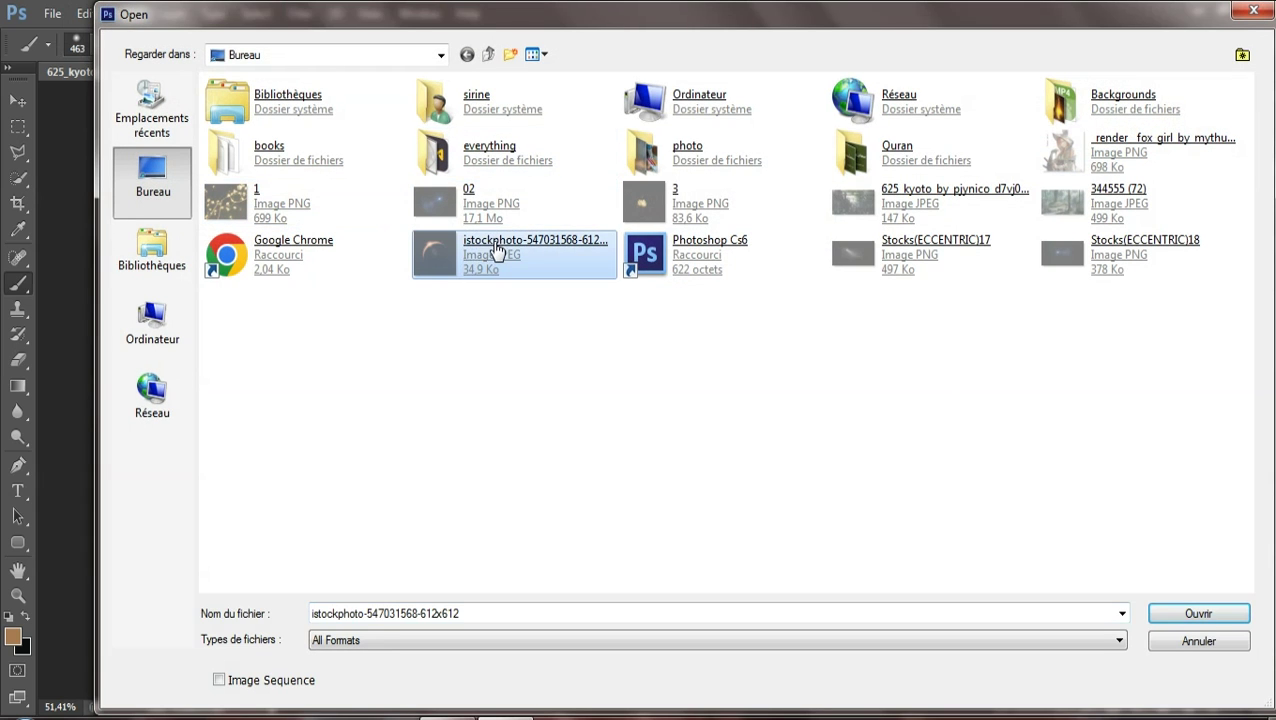
double_click(488, 252)
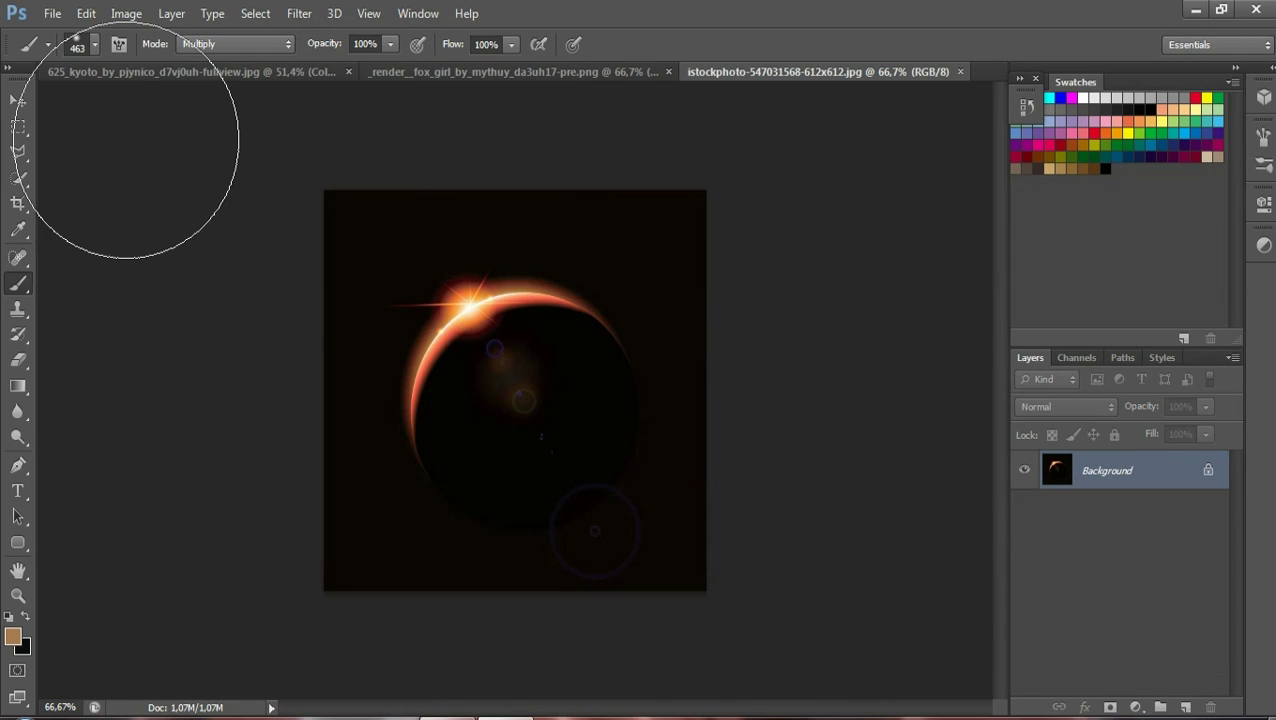
click(18, 97)
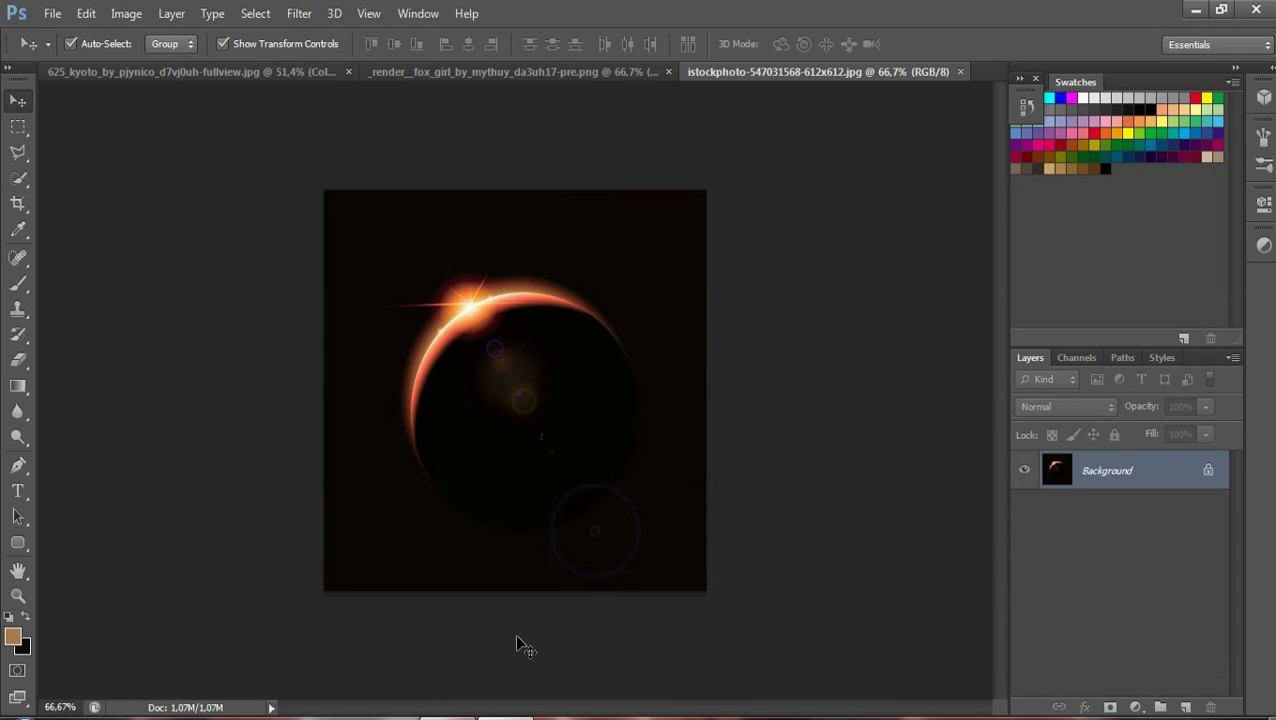
click(459, 712)
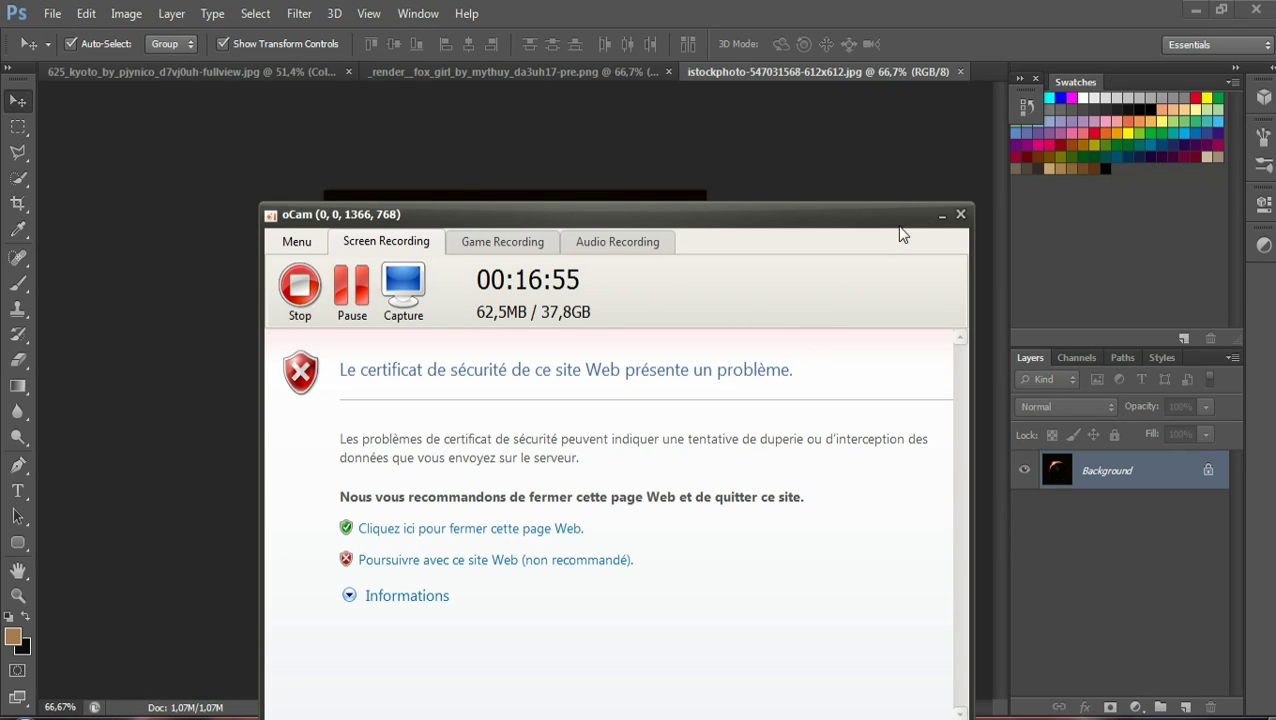
click(941, 215)
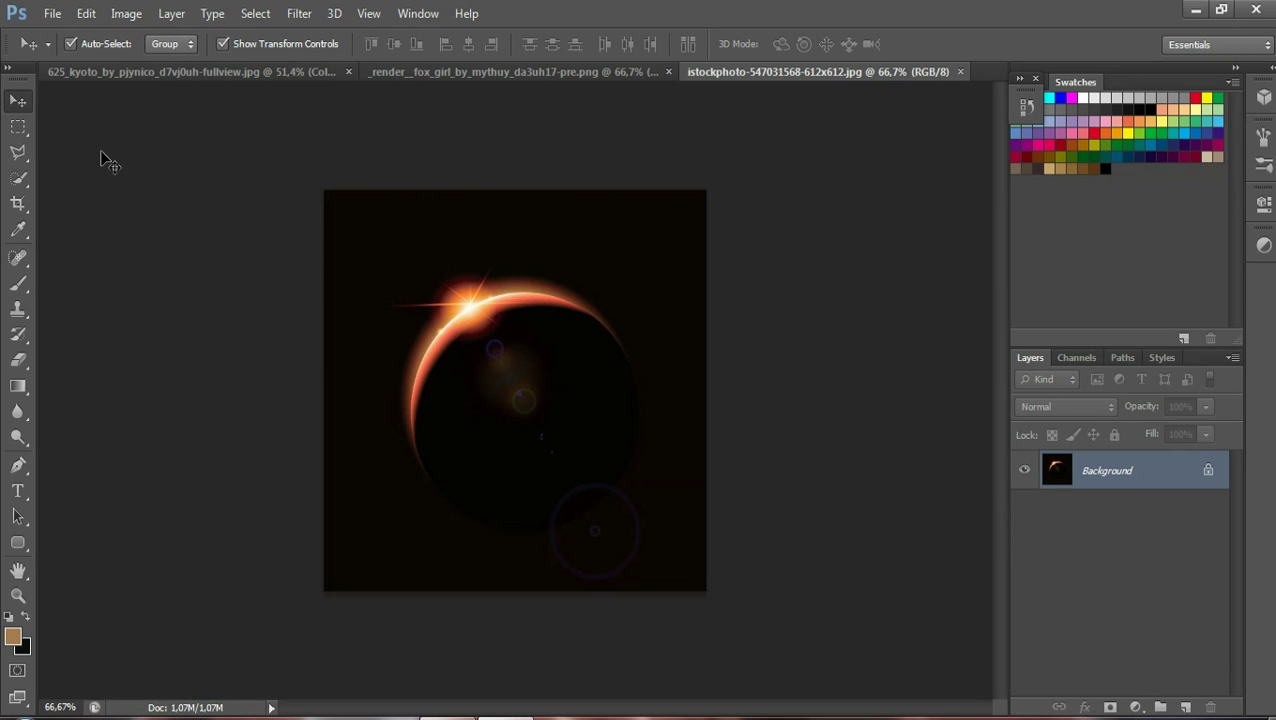
Convert the locked eclipse Background into editable Layer 0
drag(473, 376, 512, 350)
click(655, 288)
double_click(1086, 472)
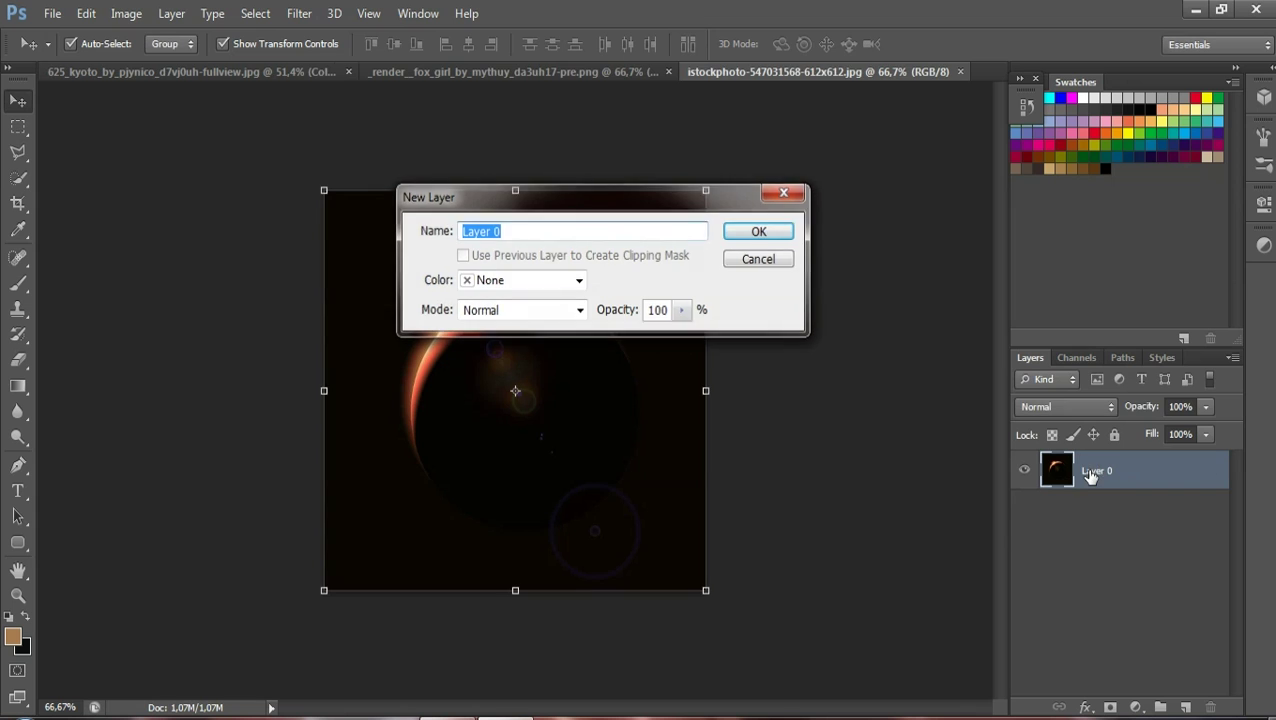
key(Return)
Drag the eclipse into the Kyoto scene as Layer 7 and close the fox-girl render unsaved
drag(578, 358, 425, 75)
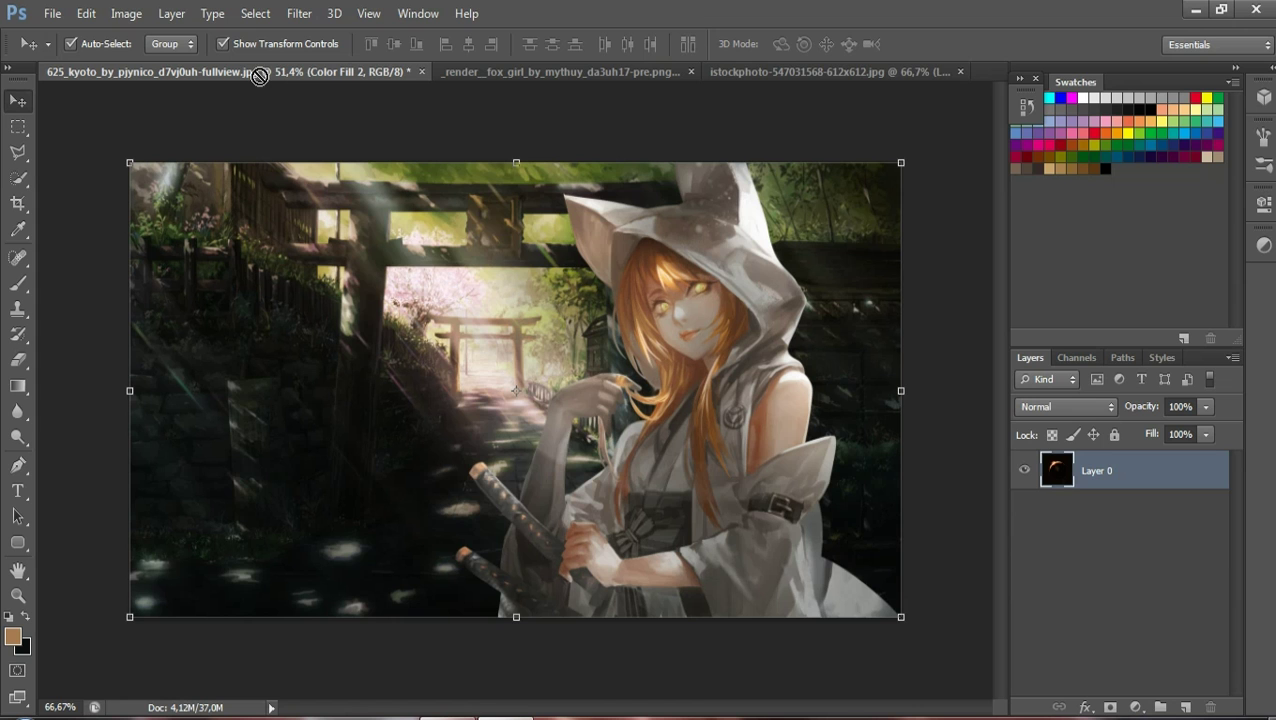
drag(267, 74, 513, 357)
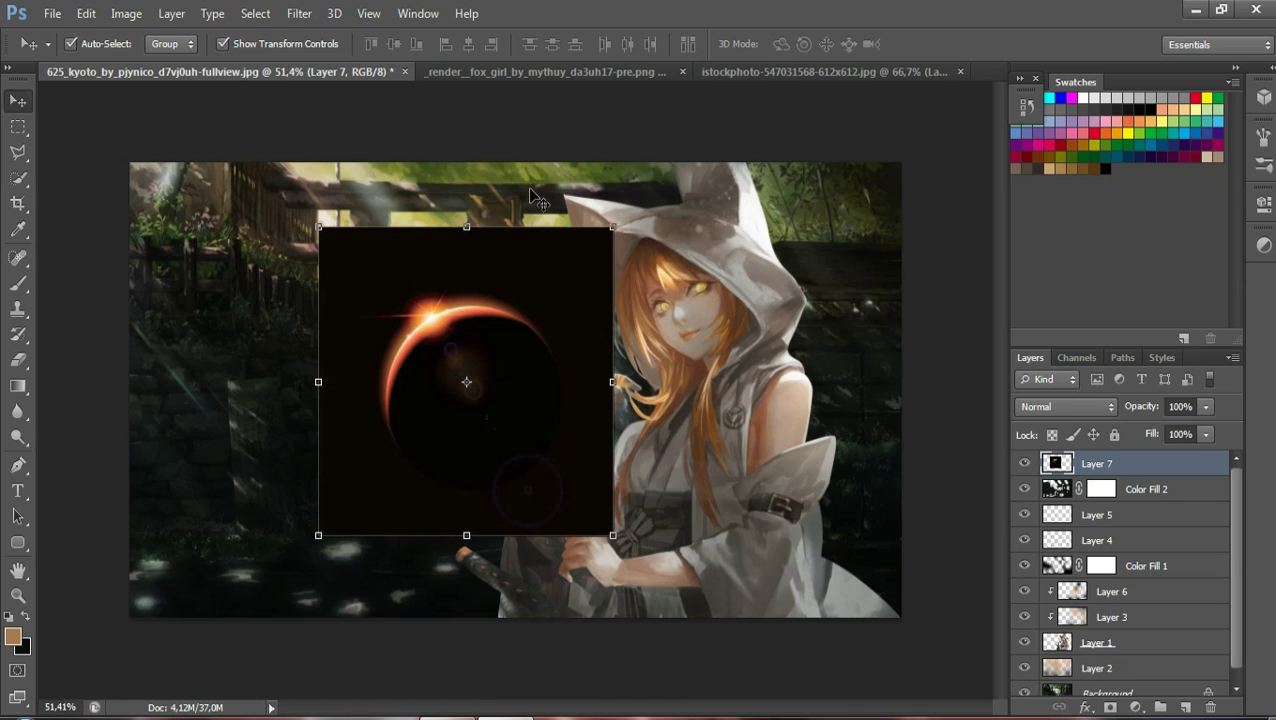
click(684, 71)
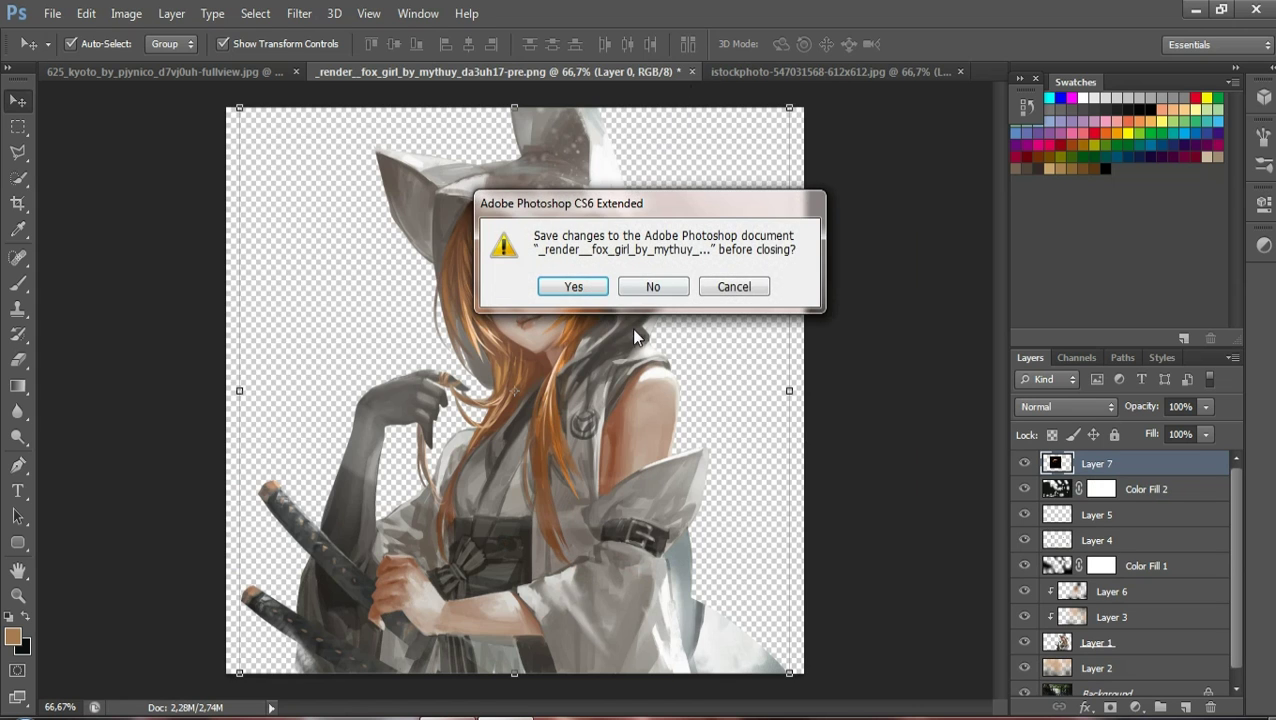
click(652, 286)
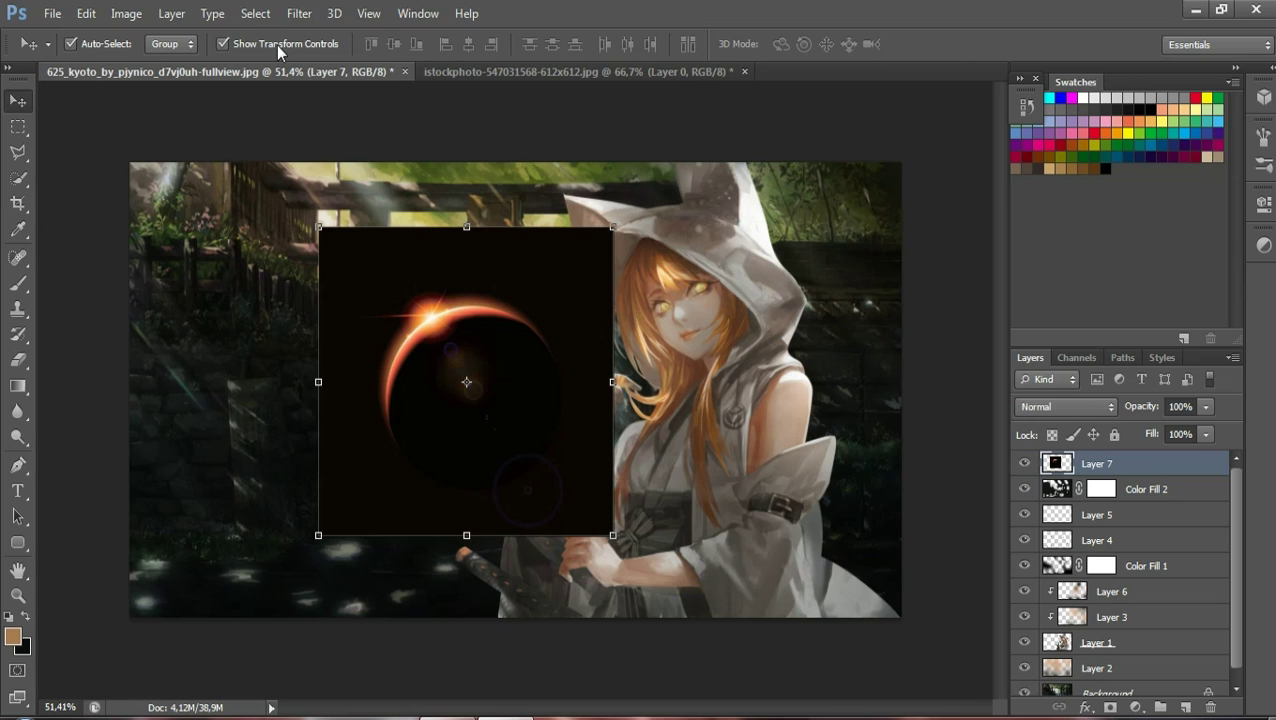
Move Layer 7 lower and shrink it to a small square near the girl's hands
click(17, 596)
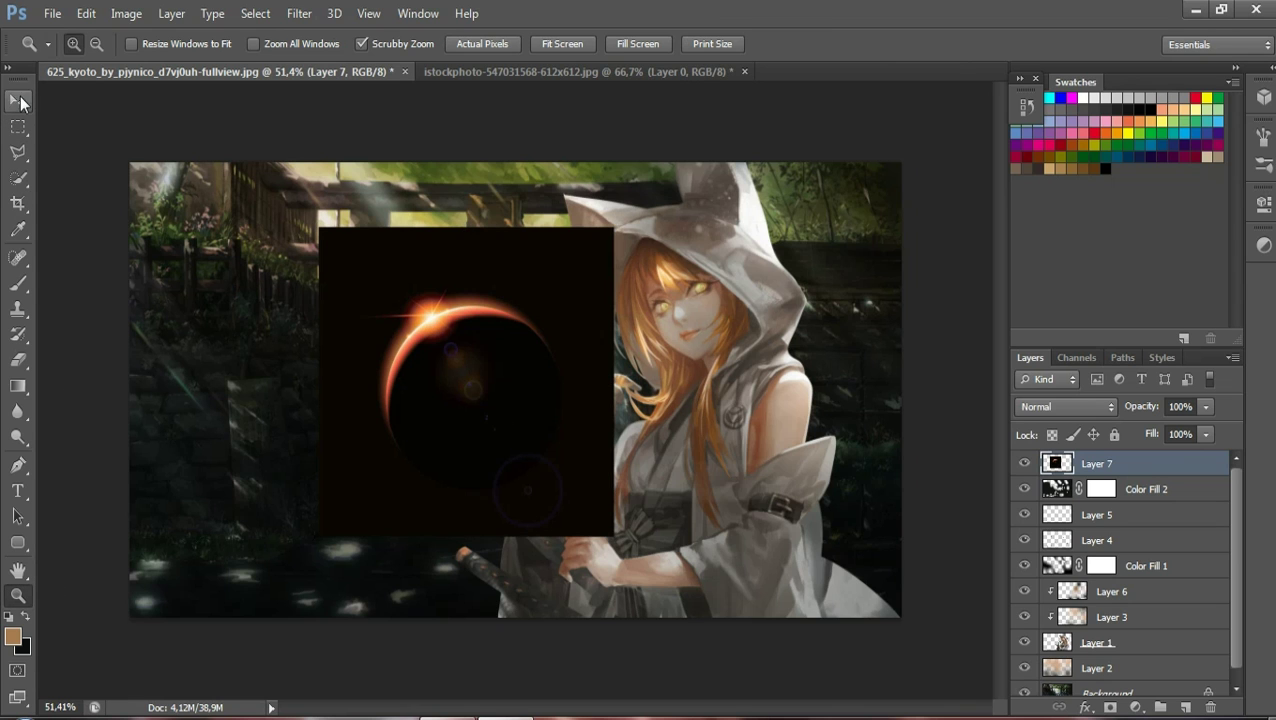
click(18, 100)
drag(472, 363, 470, 430)
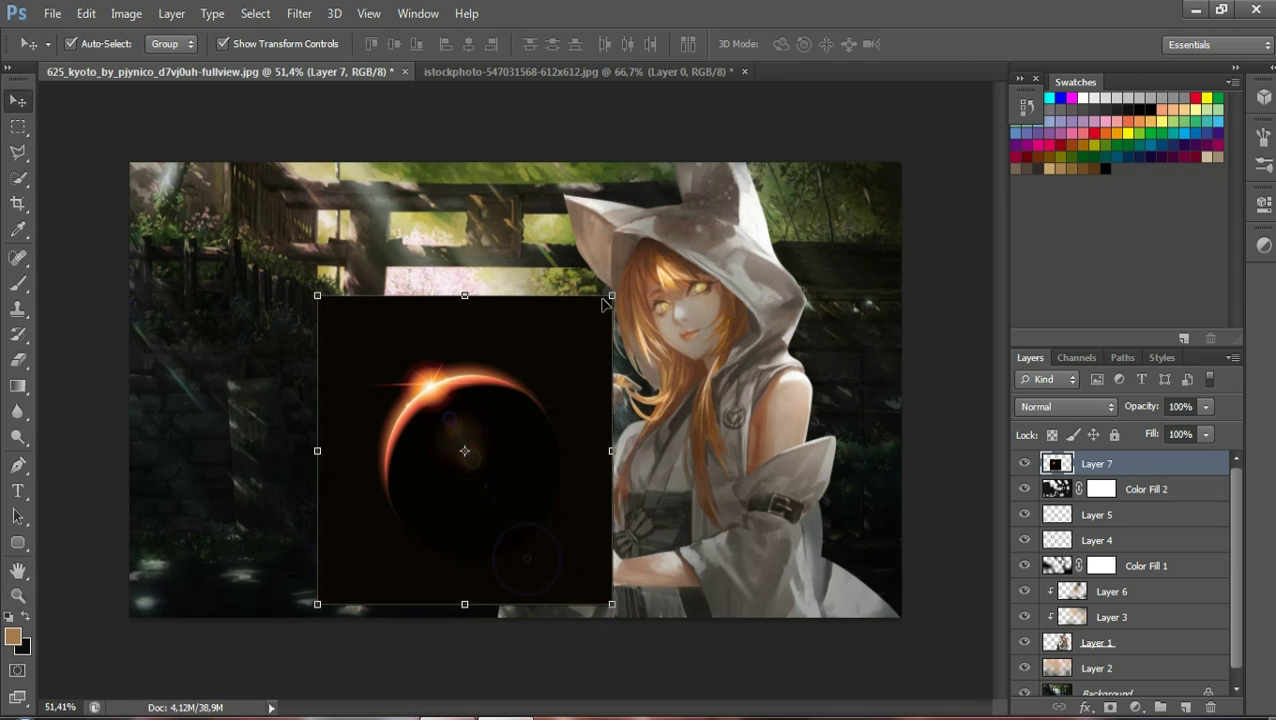
mouse_move(594, 316)
mouse_down()
mouse_move(506, 440)
mouse_move(423, 497)
mouse_up()
drag(397, 552, 506, 482)
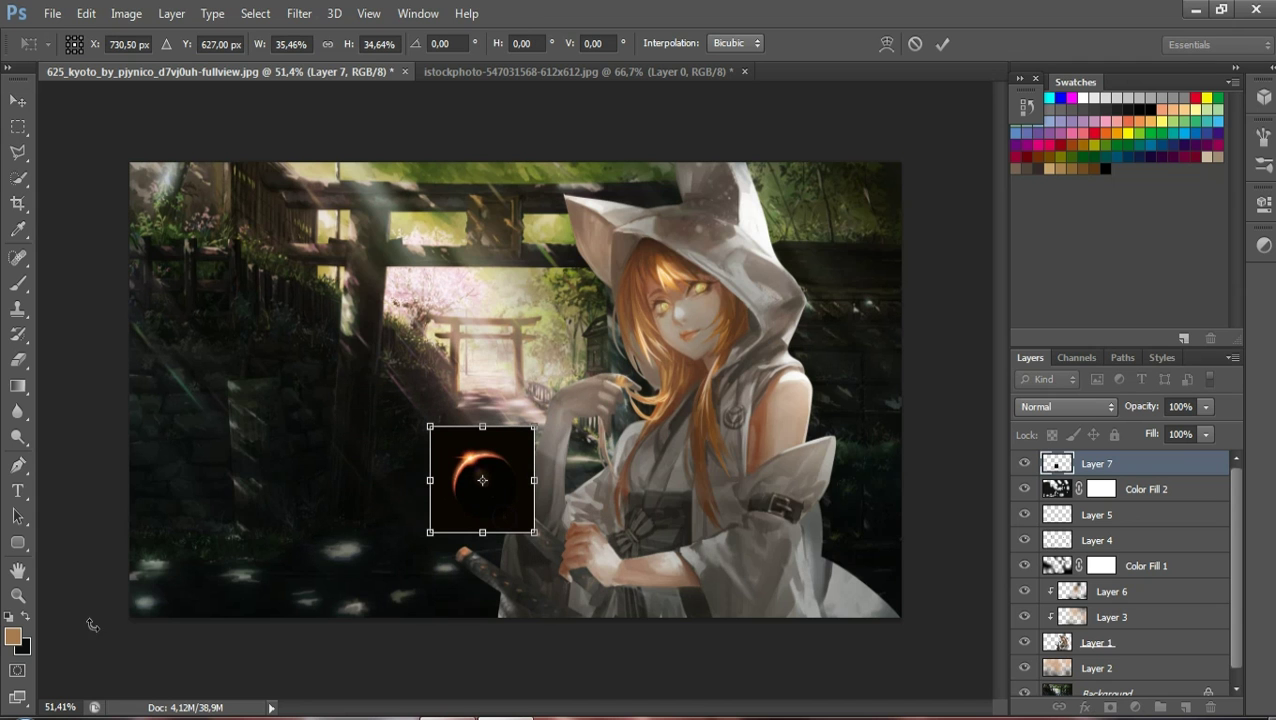
Apply the eclipse resize and zoom in to frame the eclipse and sword hilts
click(18, 595)
key(Return)
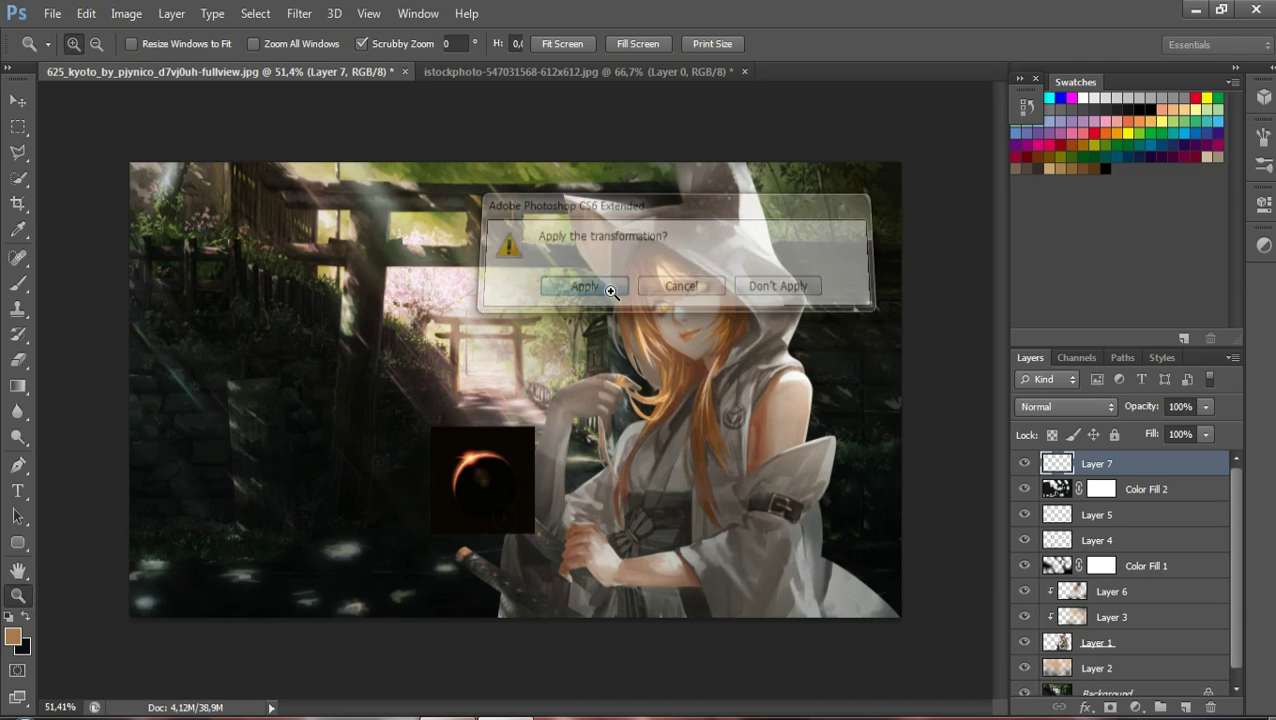
click(534, 532)
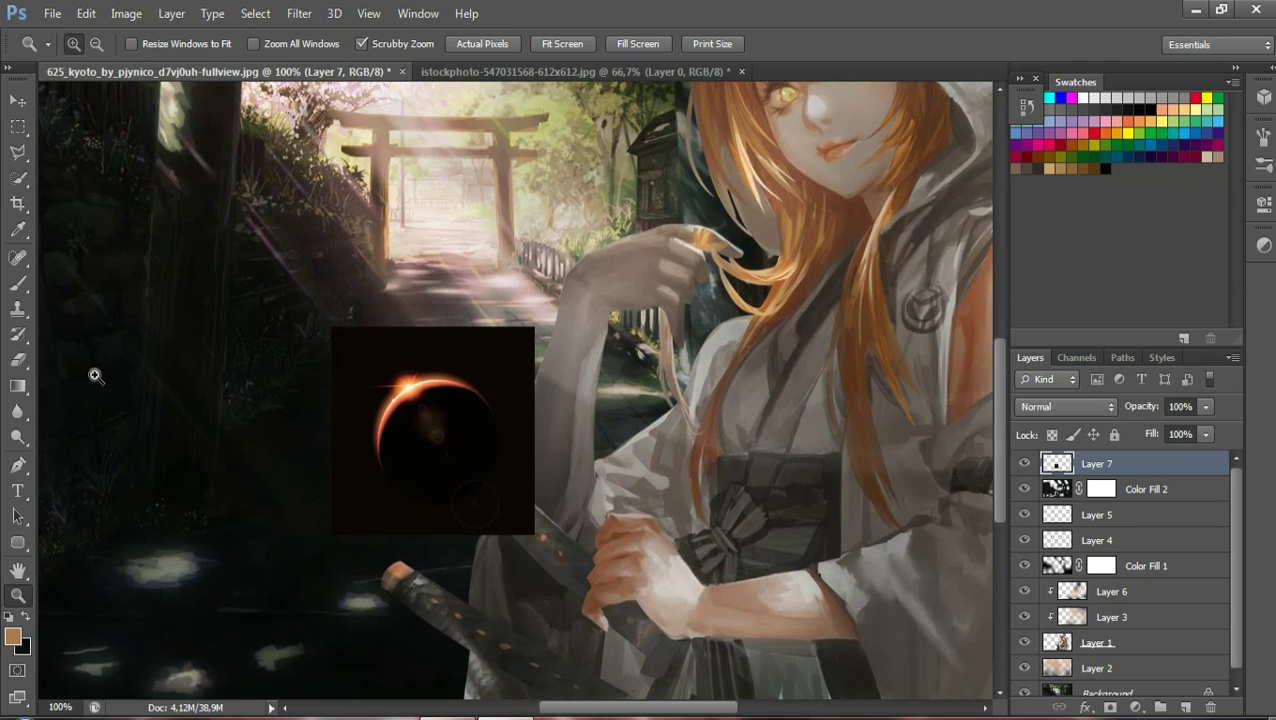
click(534, 544)
drag(489, 321, 455, 321)
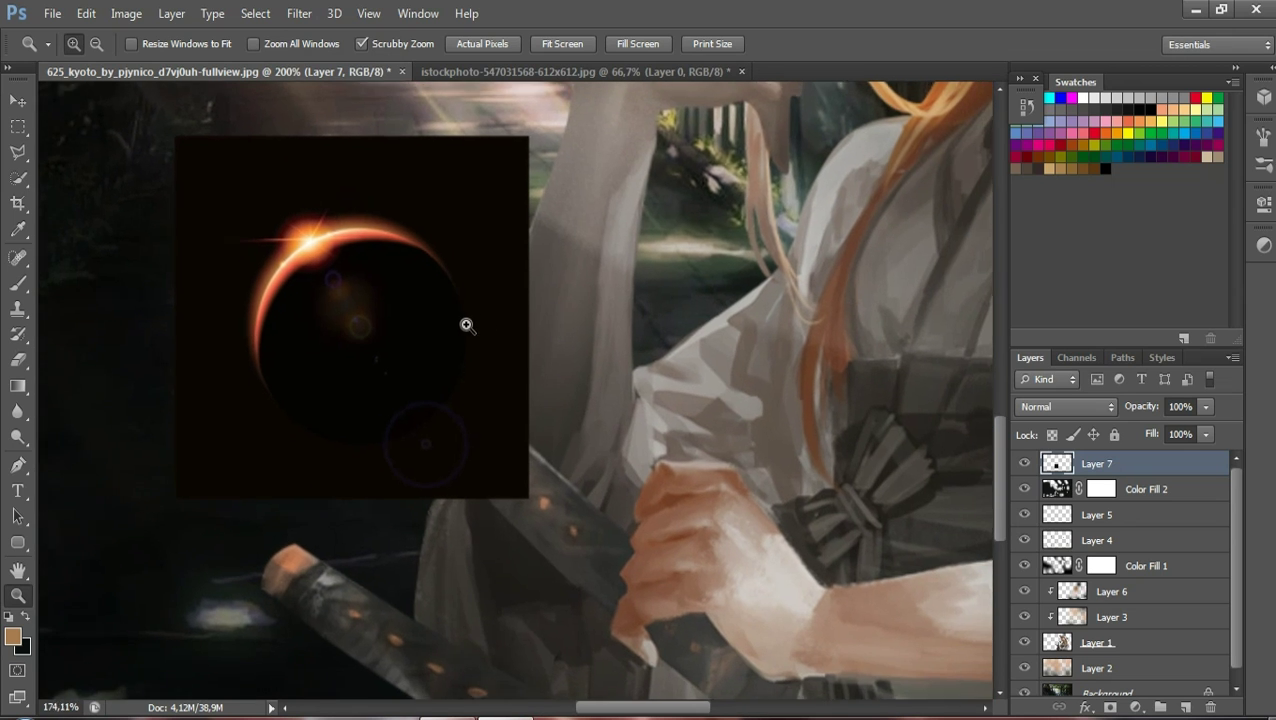
Rotate Layer 7 about 28 degrees clockwise and nudge it right and down
click(18, 100)
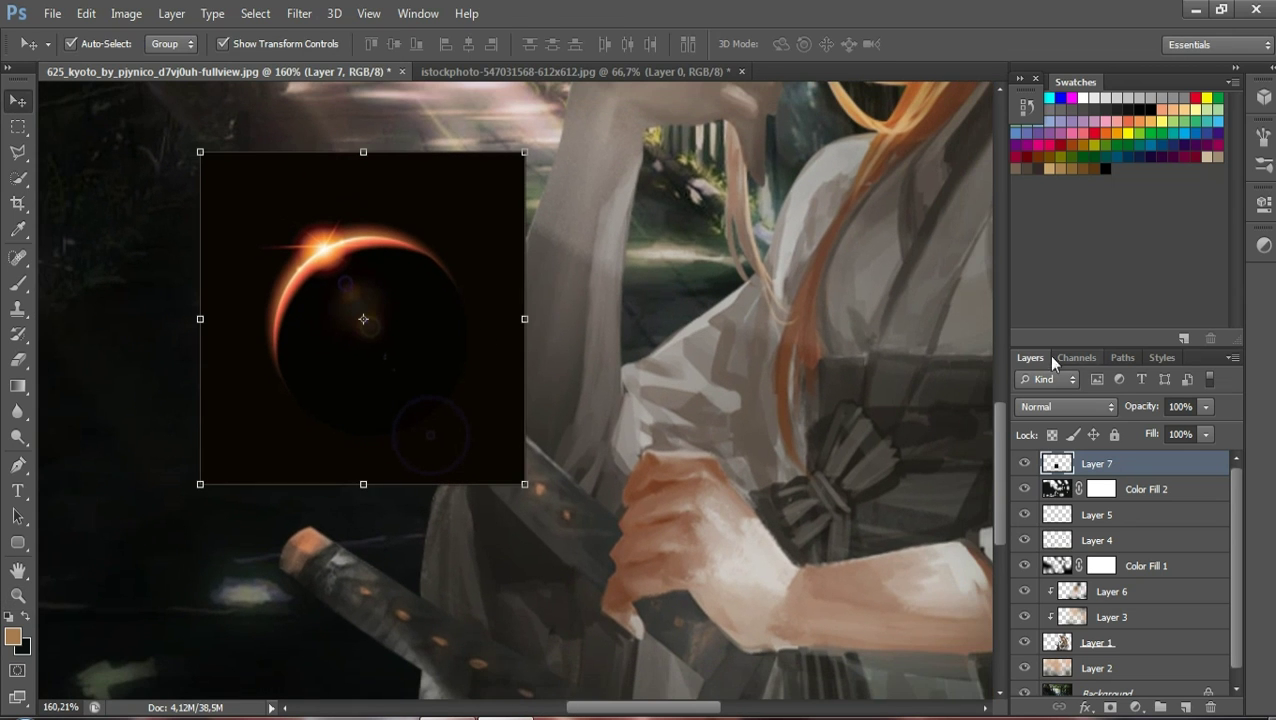
click(952, 366)
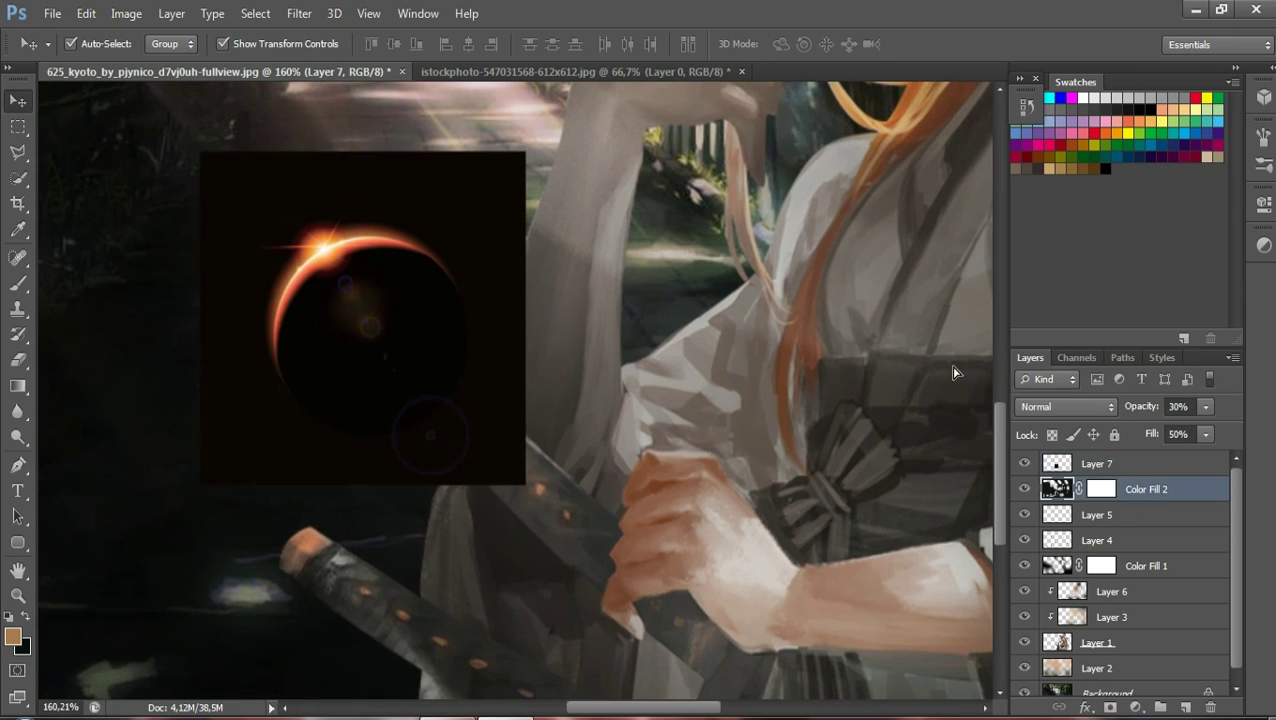
click(1097, 464)
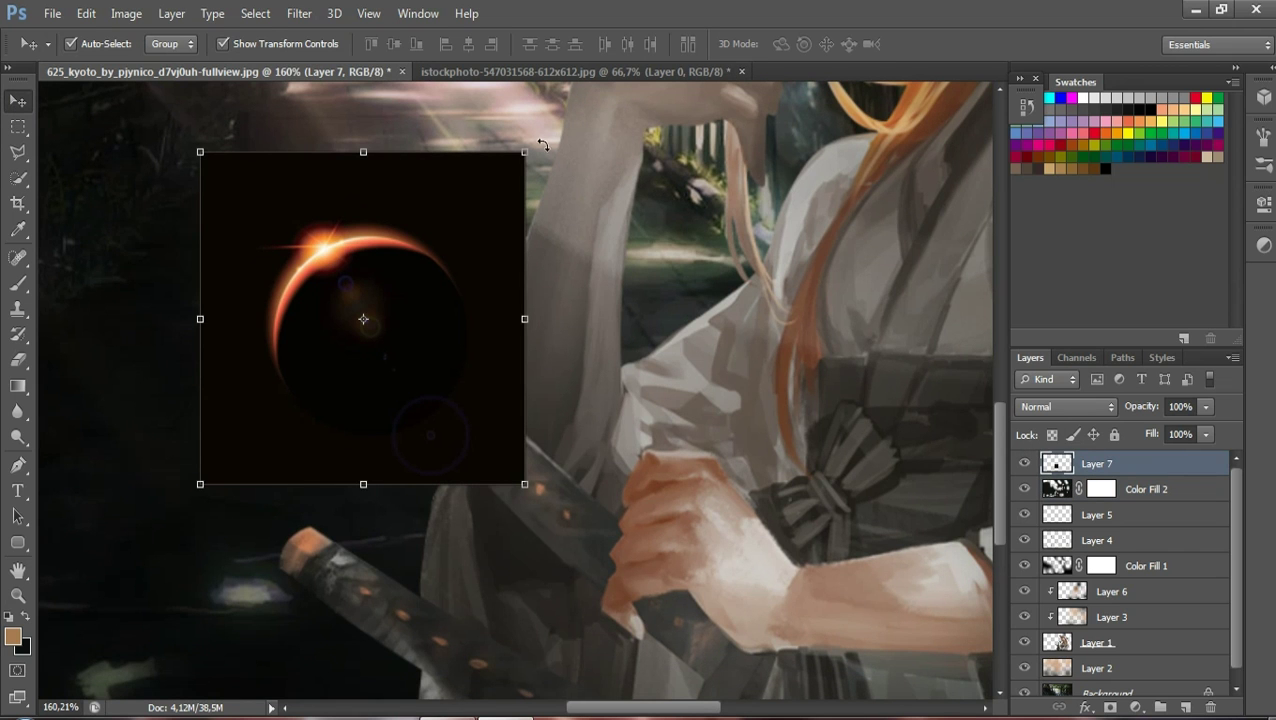
drag(540, 141, 510, 271)
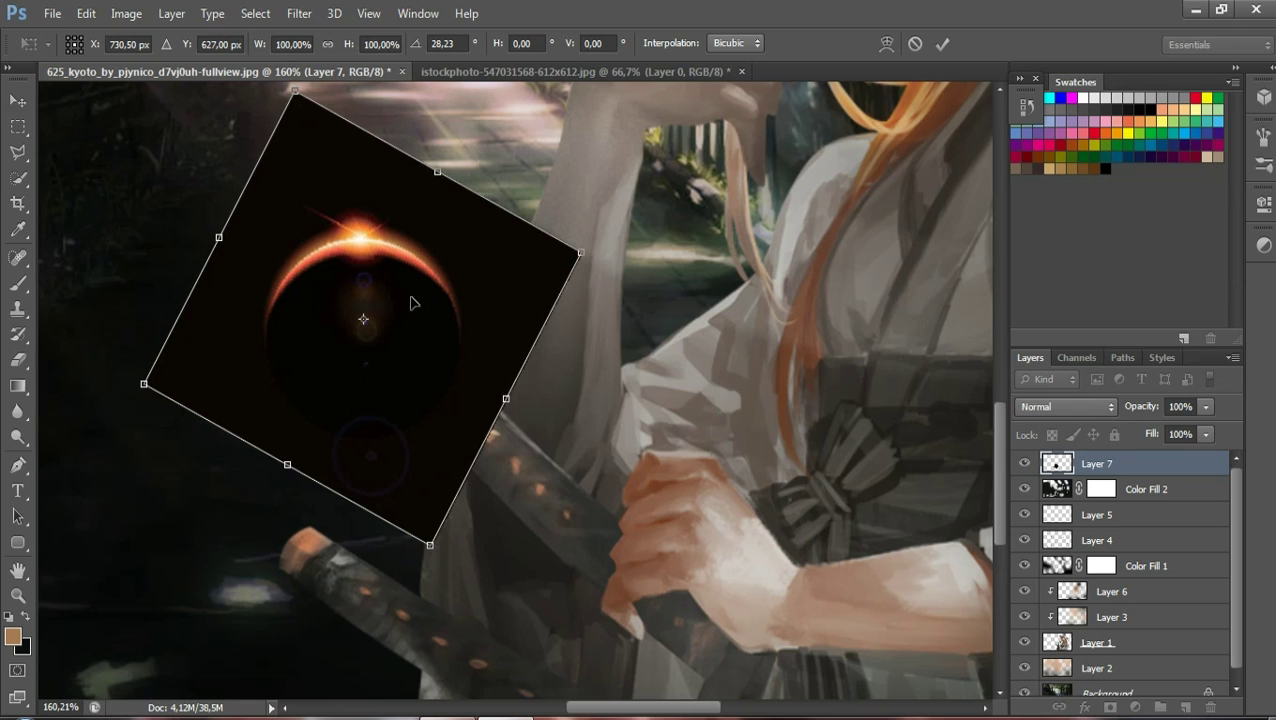
drag(413, 303, 428, 317)
Blend Layer 7 in Color Dodge, shrink it onto the hilt tip and commit
click(1058, 407)
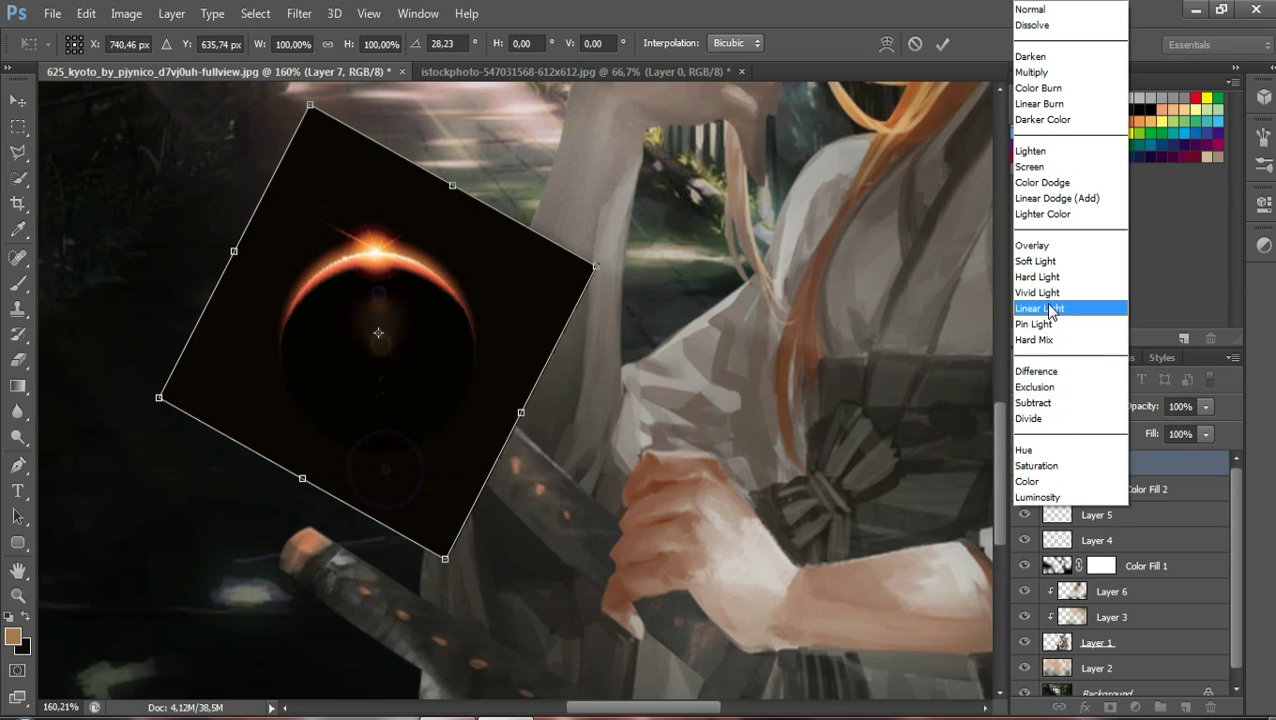
click(1042, 182)
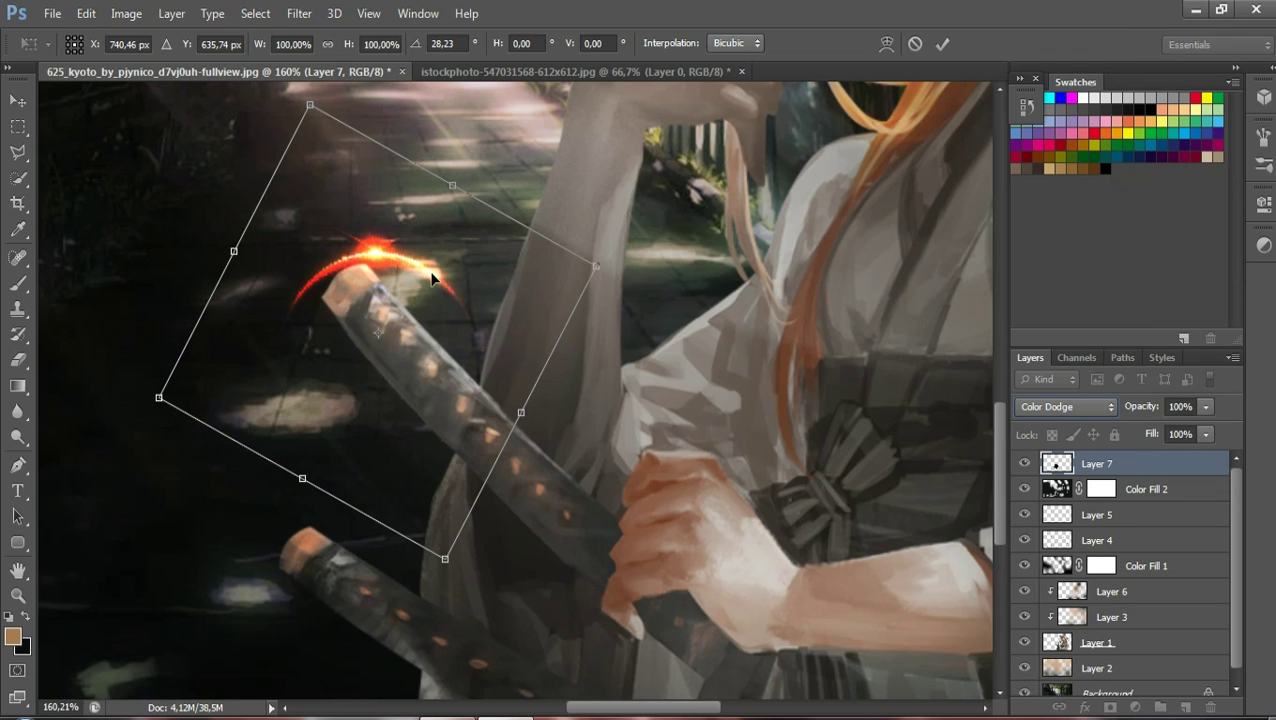
drag(597, 267, 568, 278)
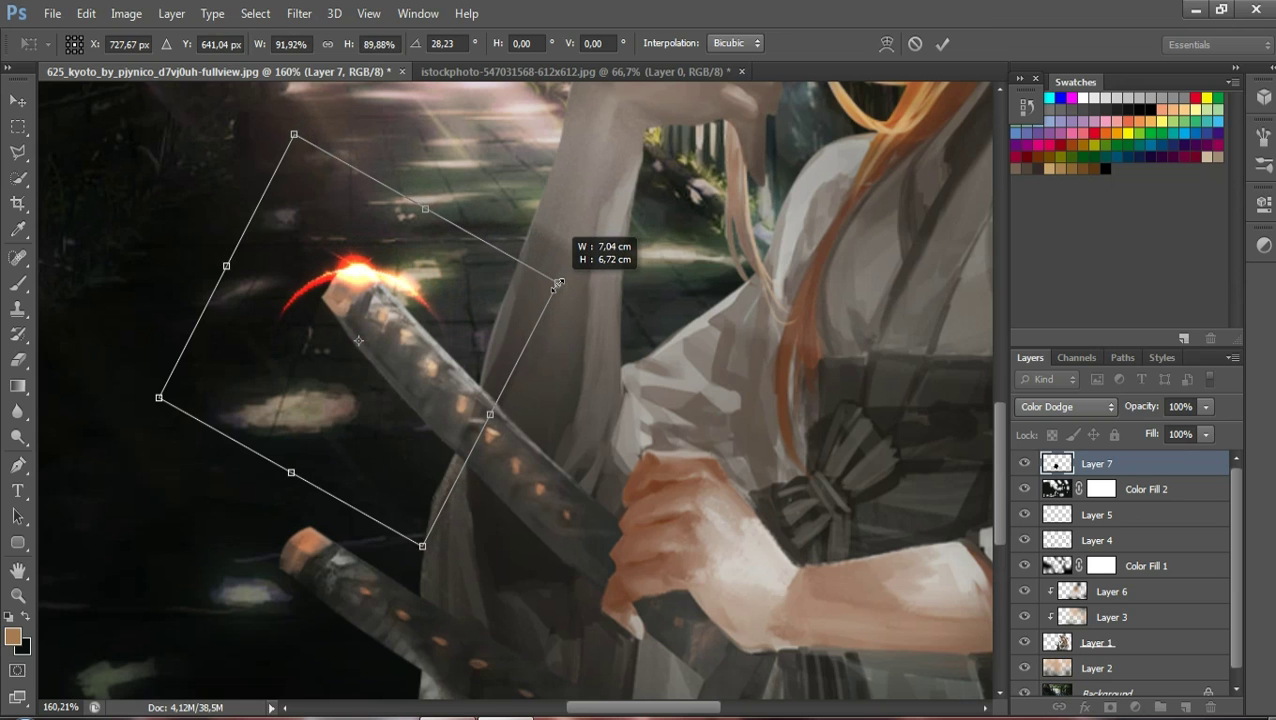
mouse_move(568, 278)
mouse_down()
mouse_move(518, 276)
mouse_move(311, 324)
mouse_move(314, 299)
mouse_move(370, 283)
mouse_up()
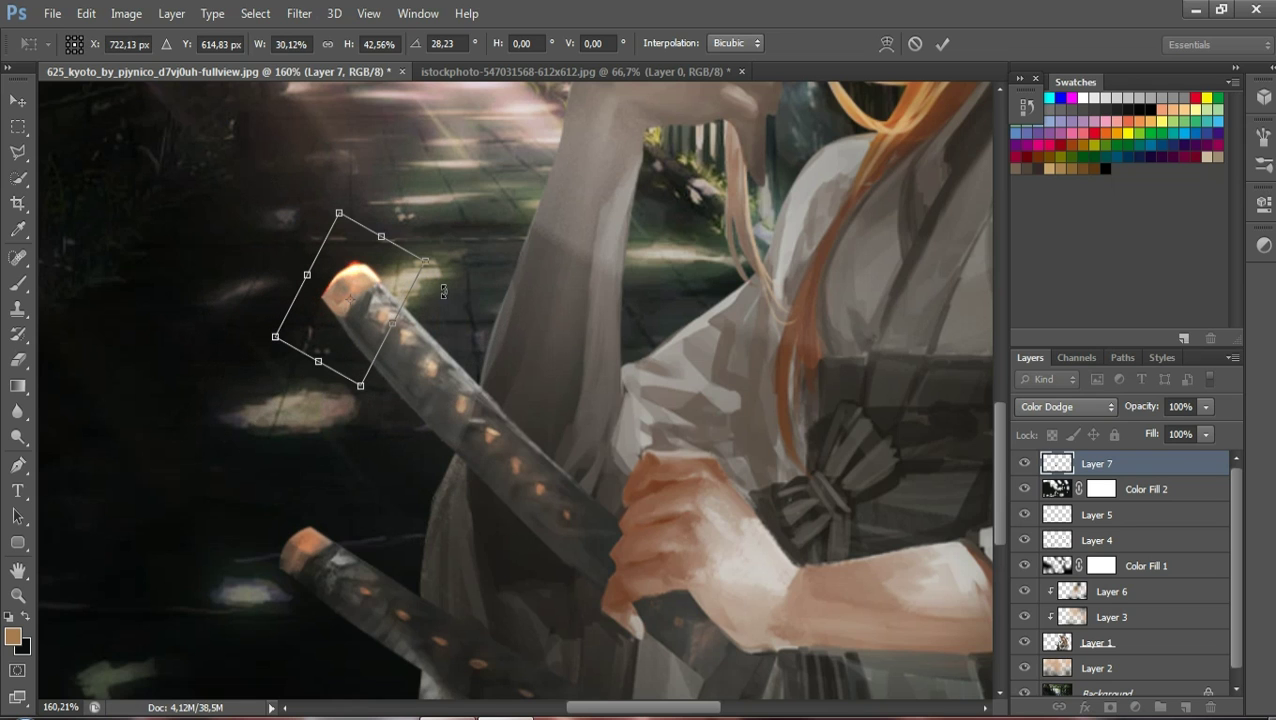
click(942, 44)
click(357, 435)
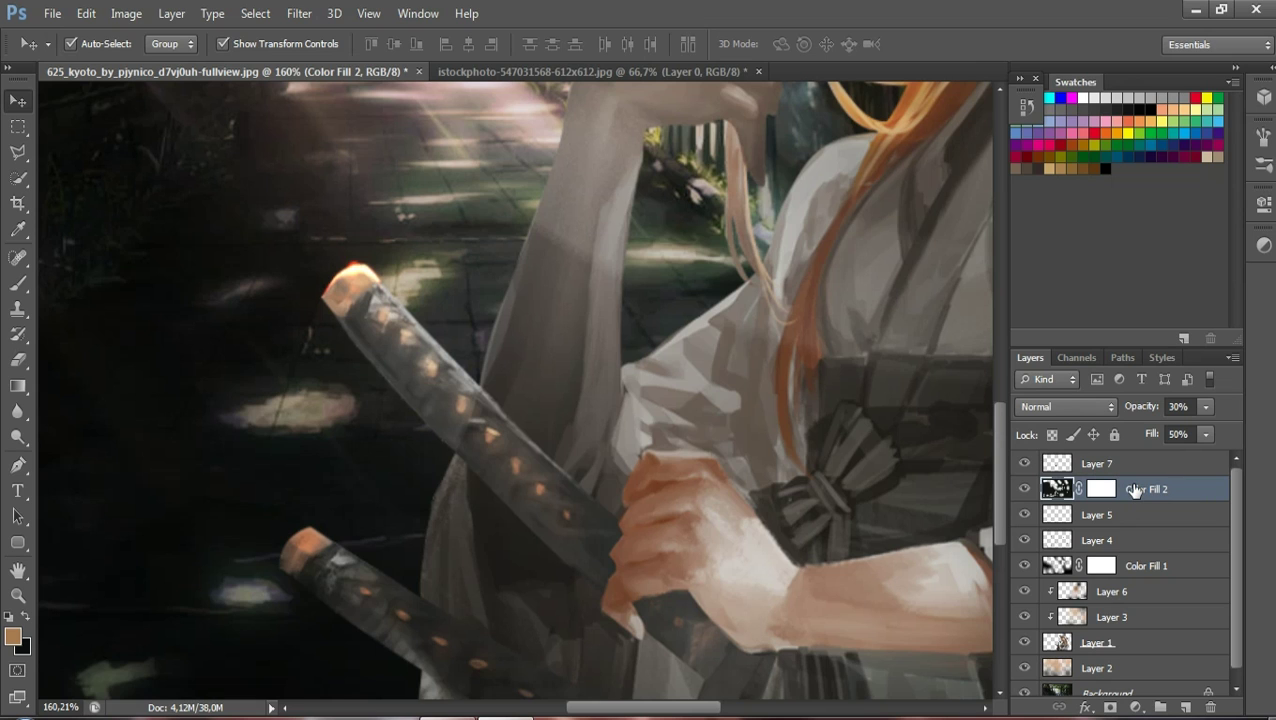
click(1027, 107)
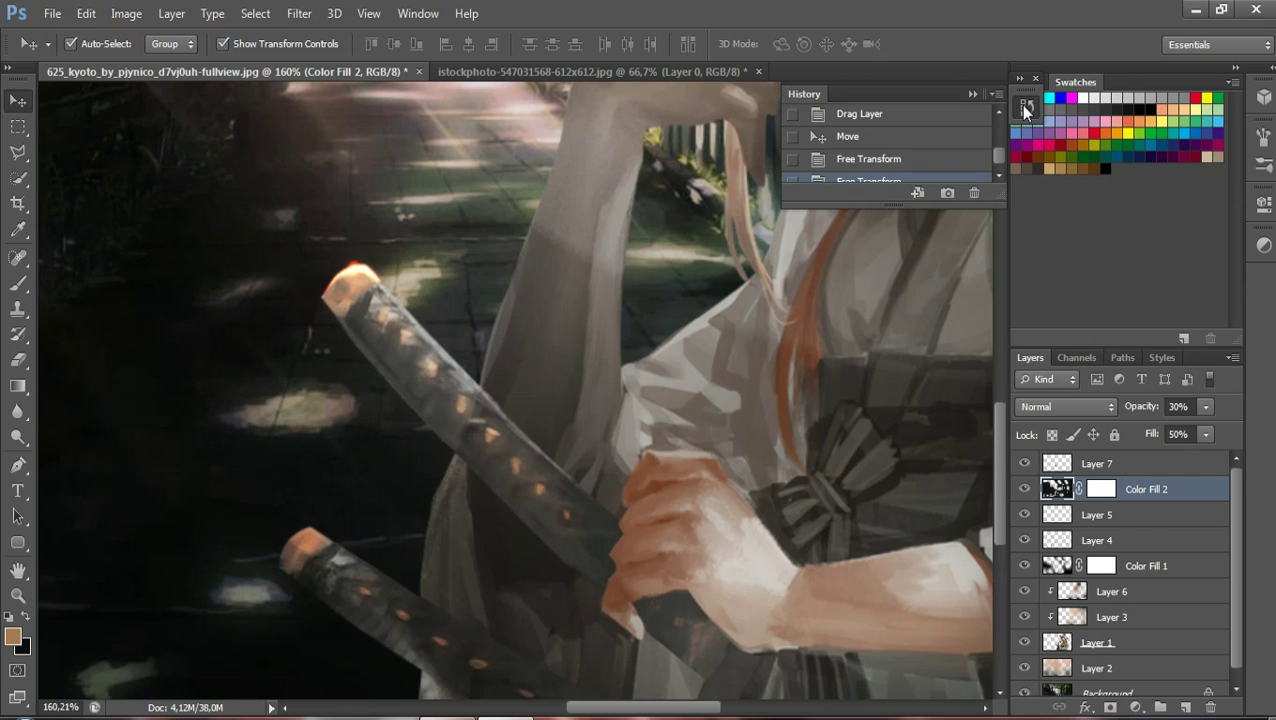
Revert to the earlier Move state, then scale down the flare and move it toward the hilts
click(869, 140)
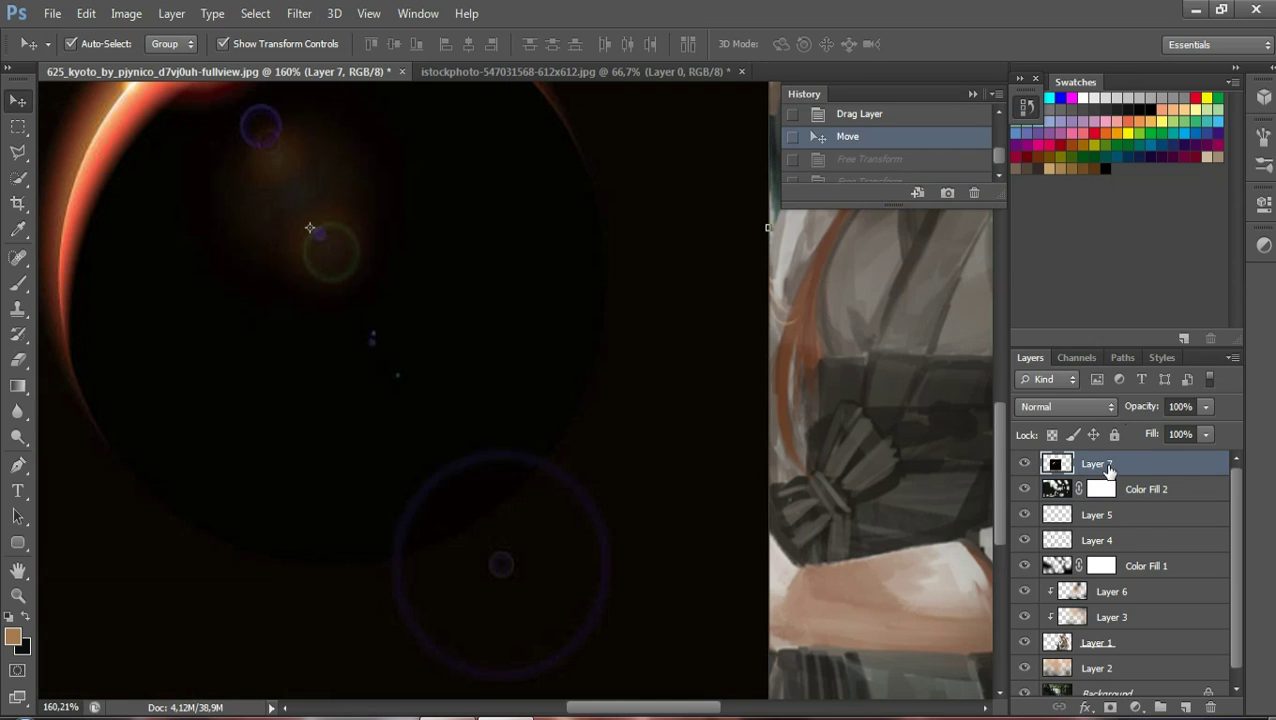
click(975, 95)
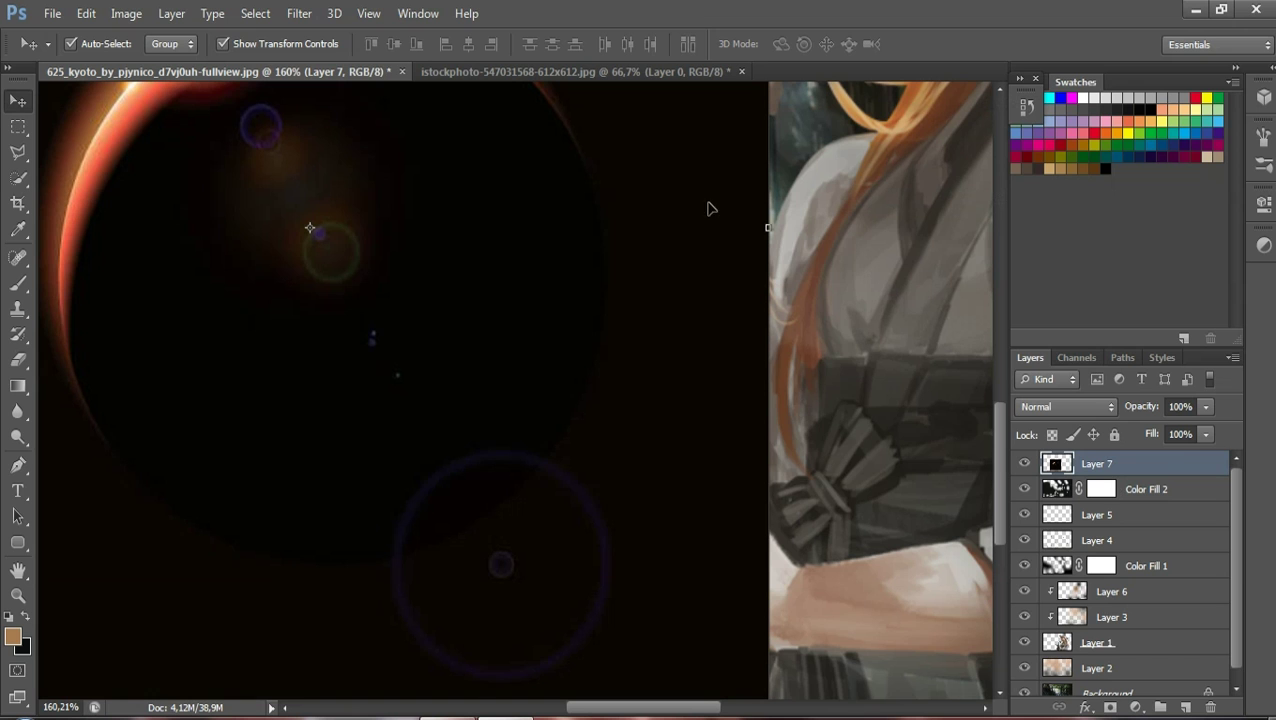
drag(418, 588, 475, 478)
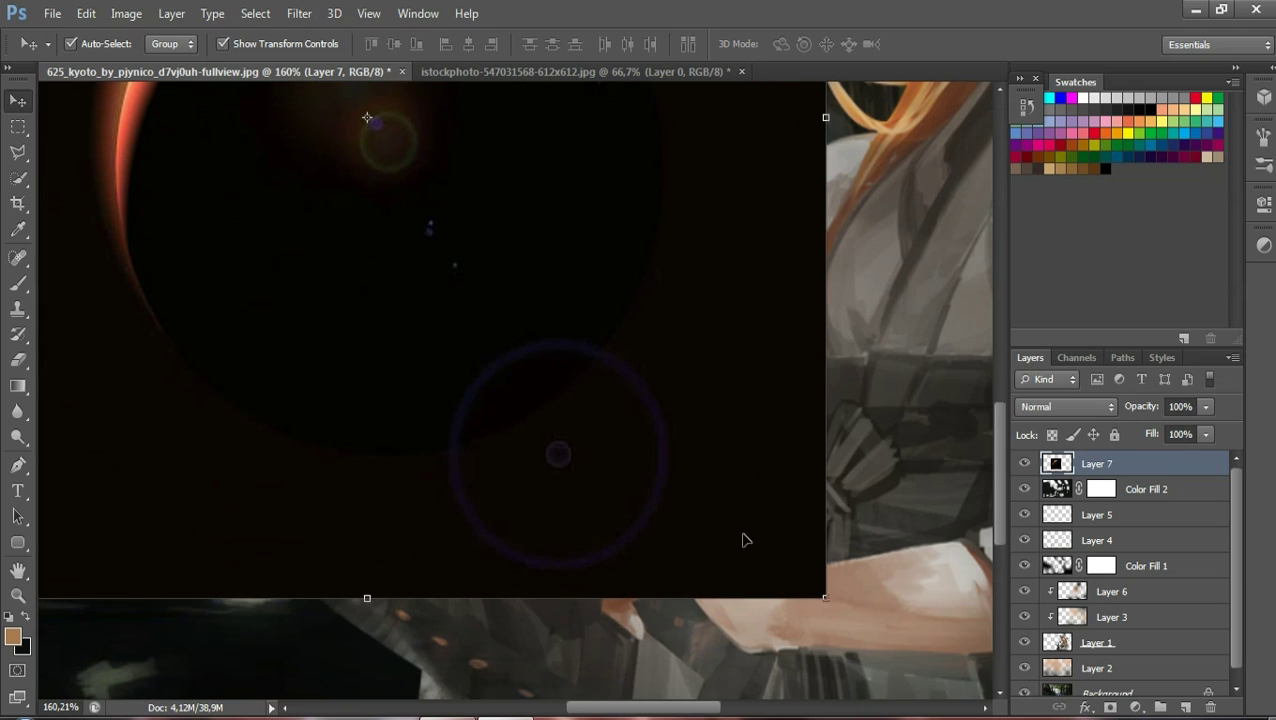
drag(823, 600, 319, 240)
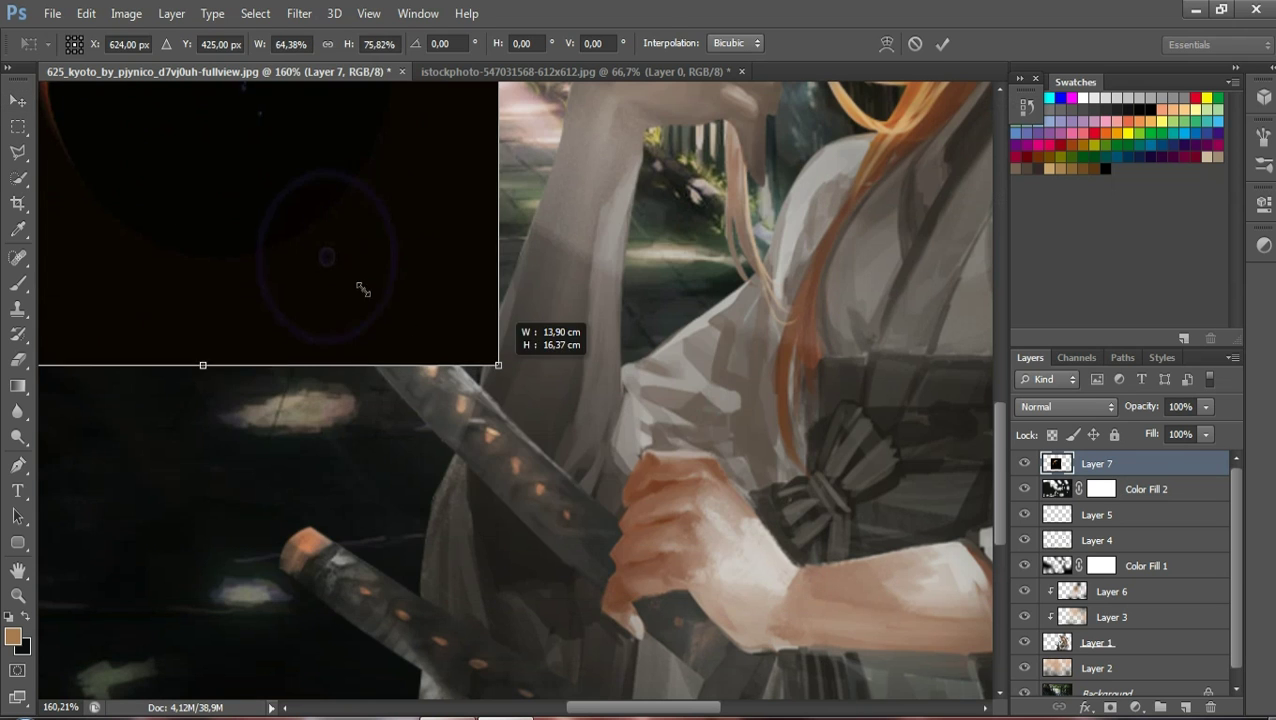
drag(224, 163, 478, 450)
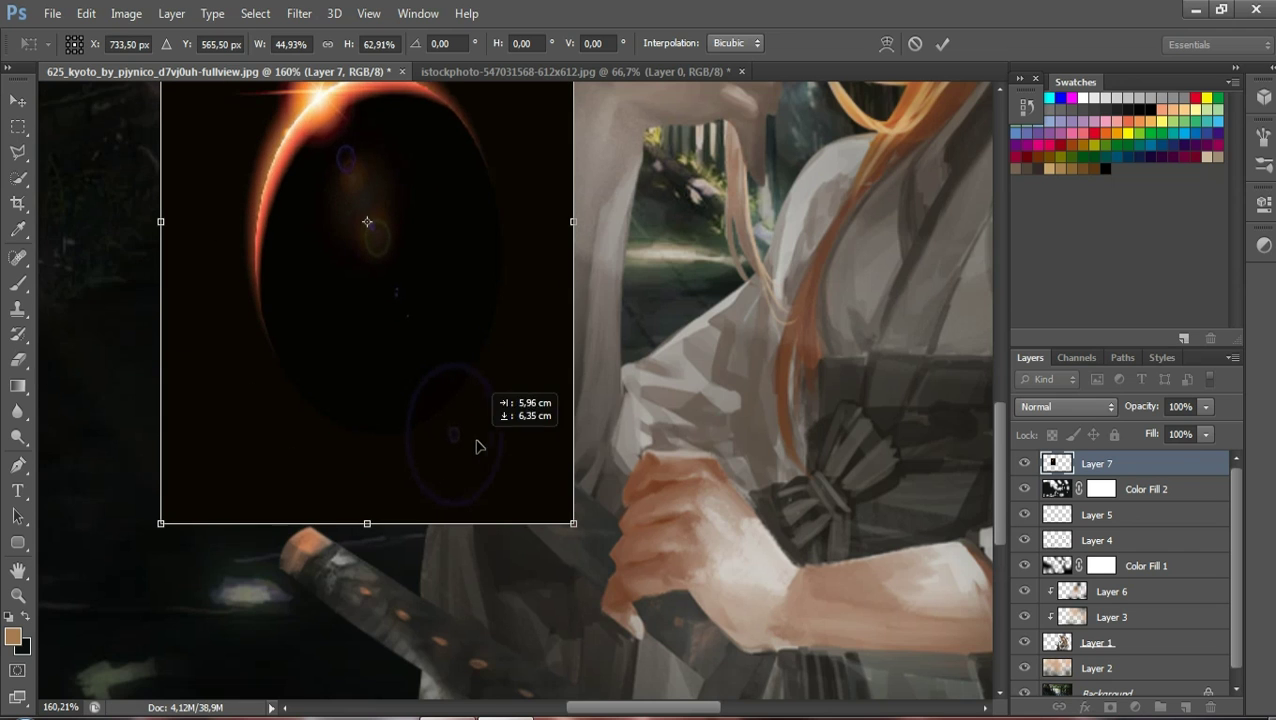
drag(508, 280, 534, 414)
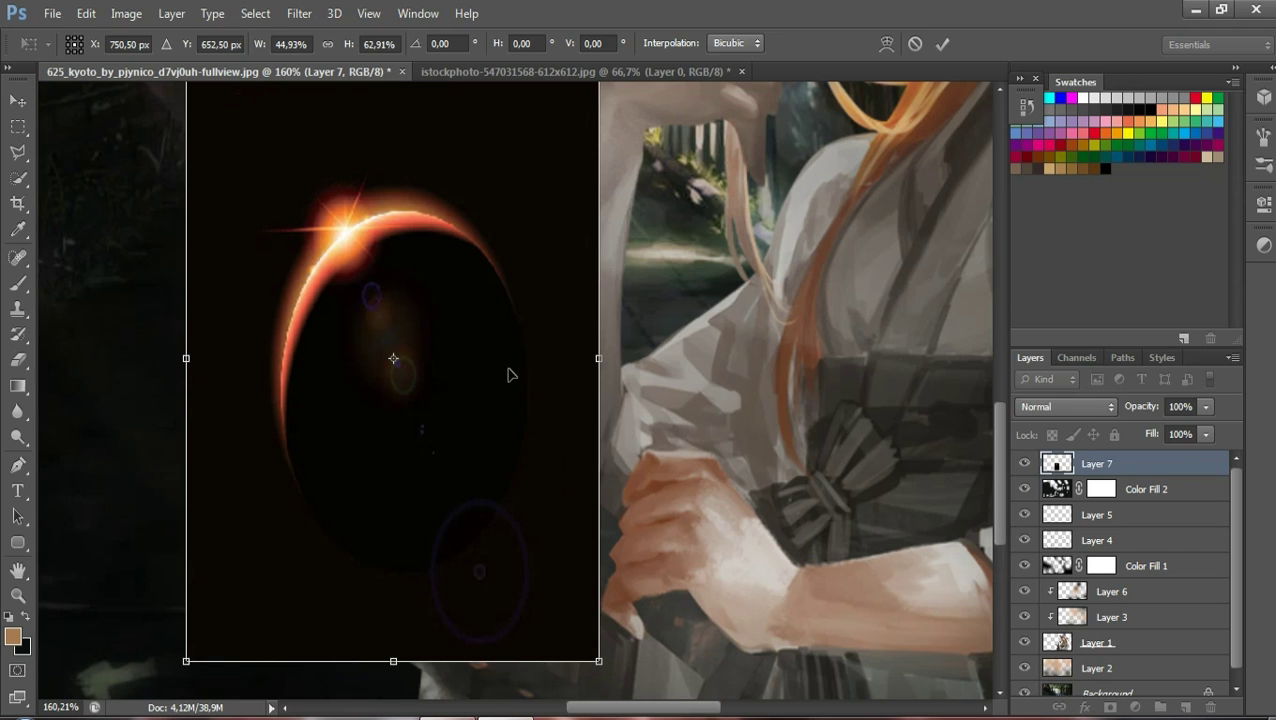
Squash the flare into a flatter arc and blend it in Color Dodge
drag(393, 660, 393, 285)
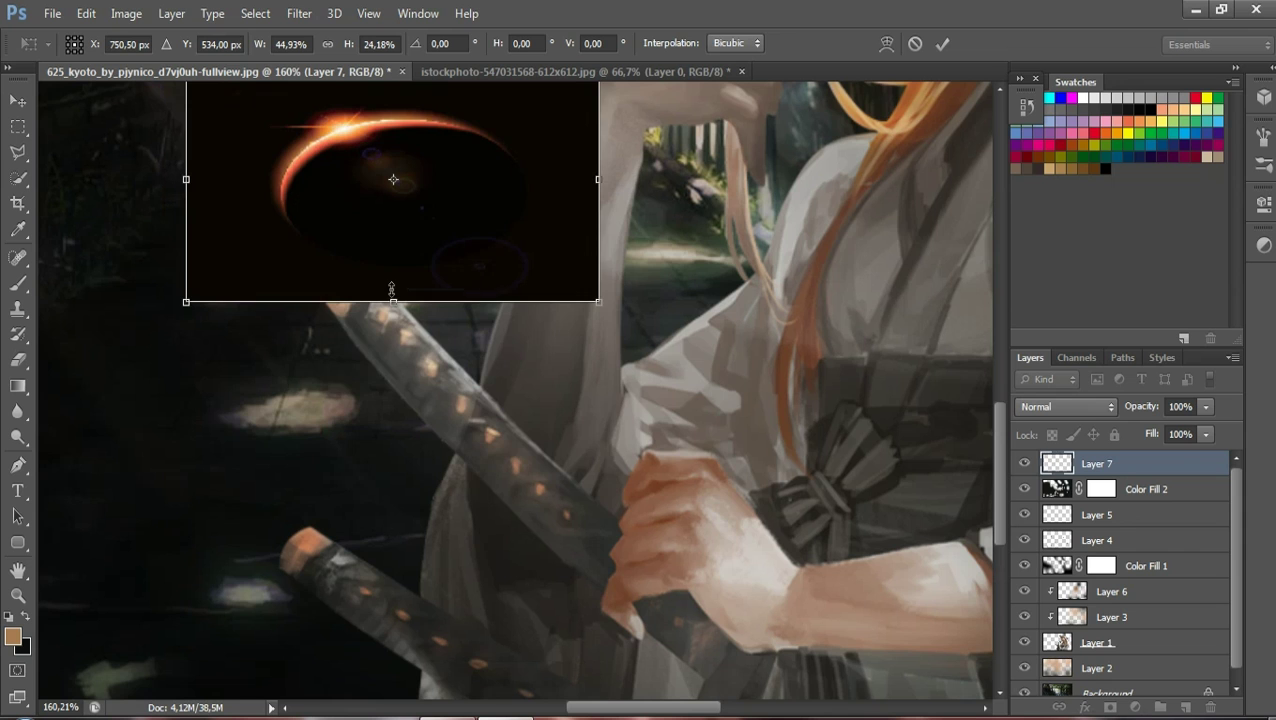
drag(411, 240, 422, 415)
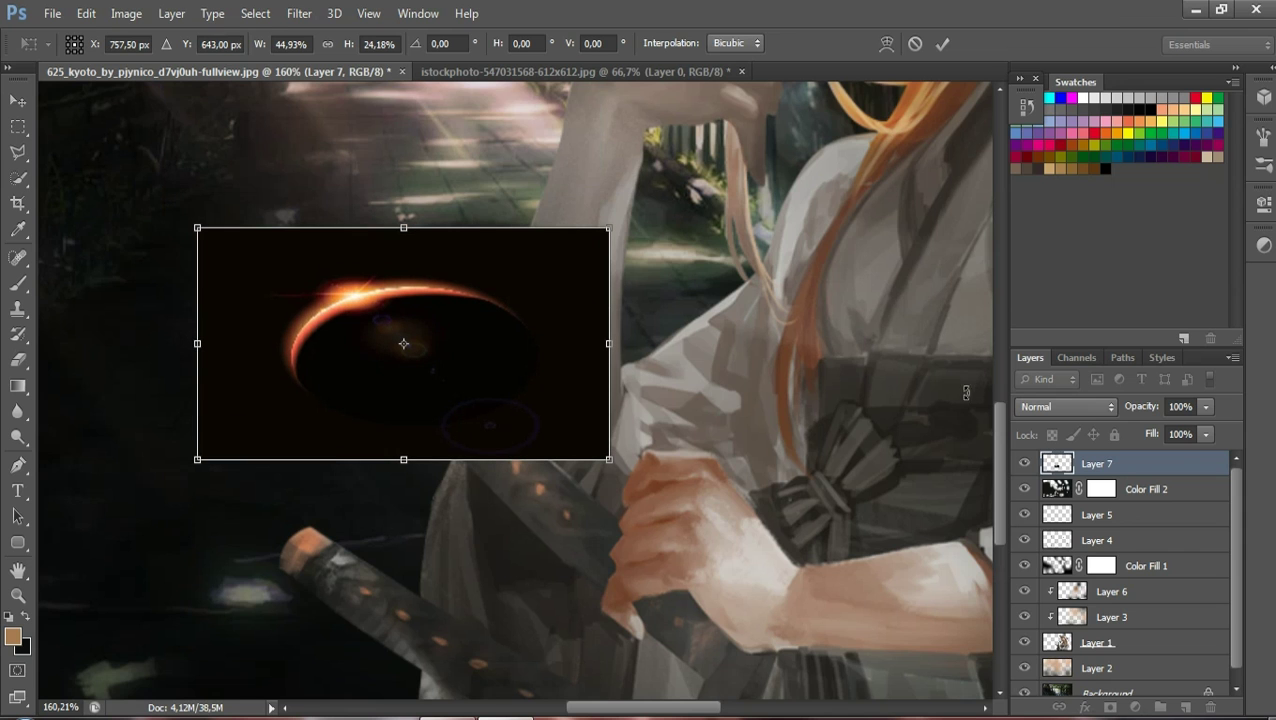
click(1037, 408)
click(1046, 197)
Shrink the arc to 18.30% × 15.69%, place it on the upper hilt tip, rotate 12.52° and commit
mouse_move(612, 226)
mouse_down()
mouse_move(373, 262)
mouse_move(368, 310)
mouse_up()
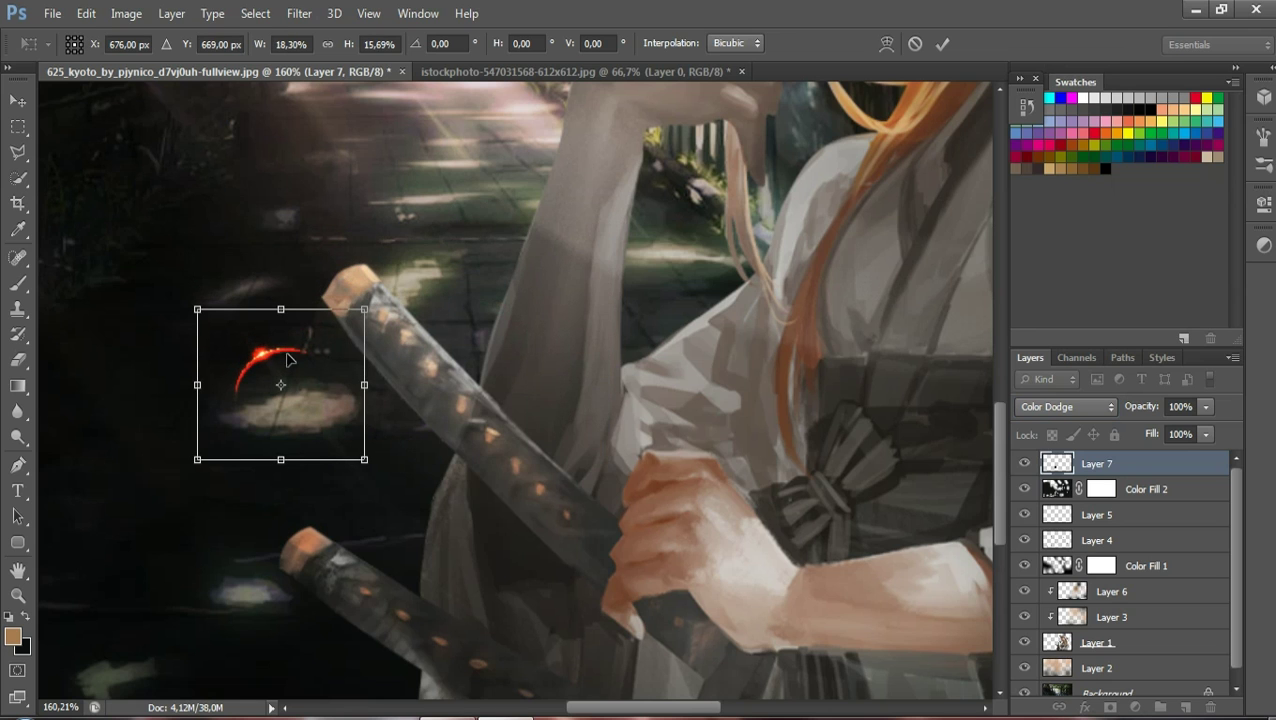
drag(288, 360, 368, 275)
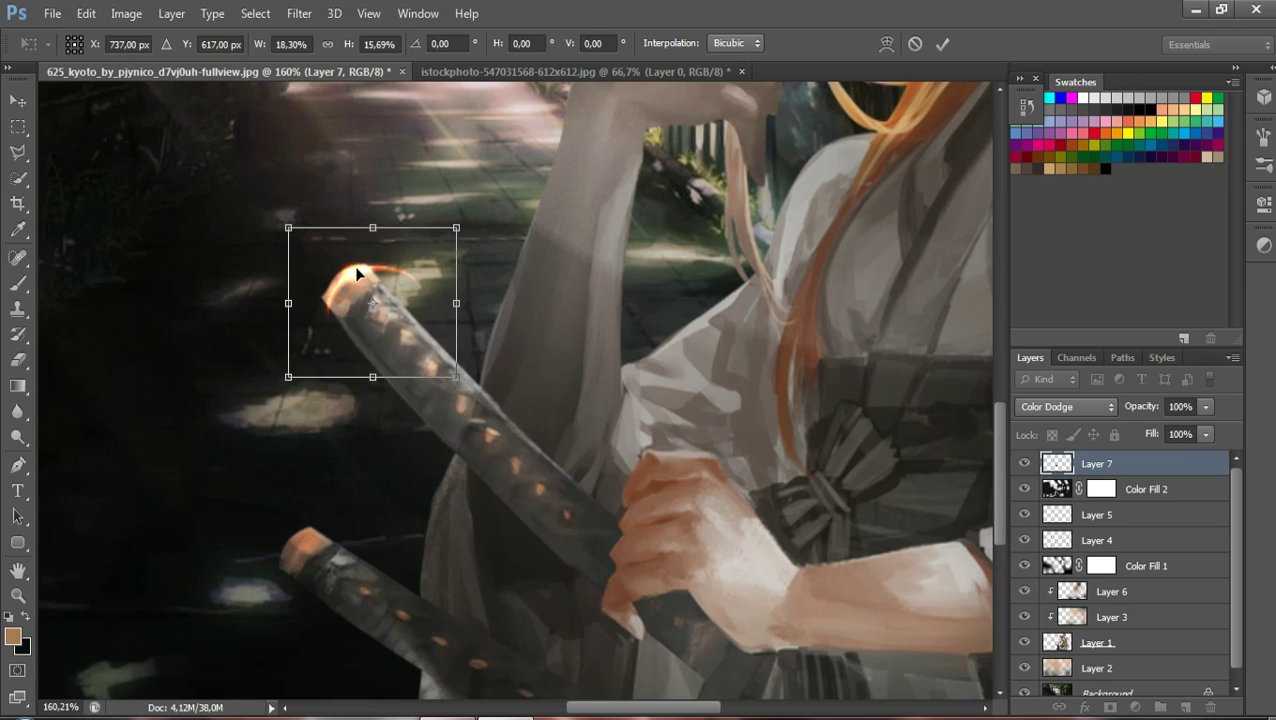
drag(360, 267, 352, 268)
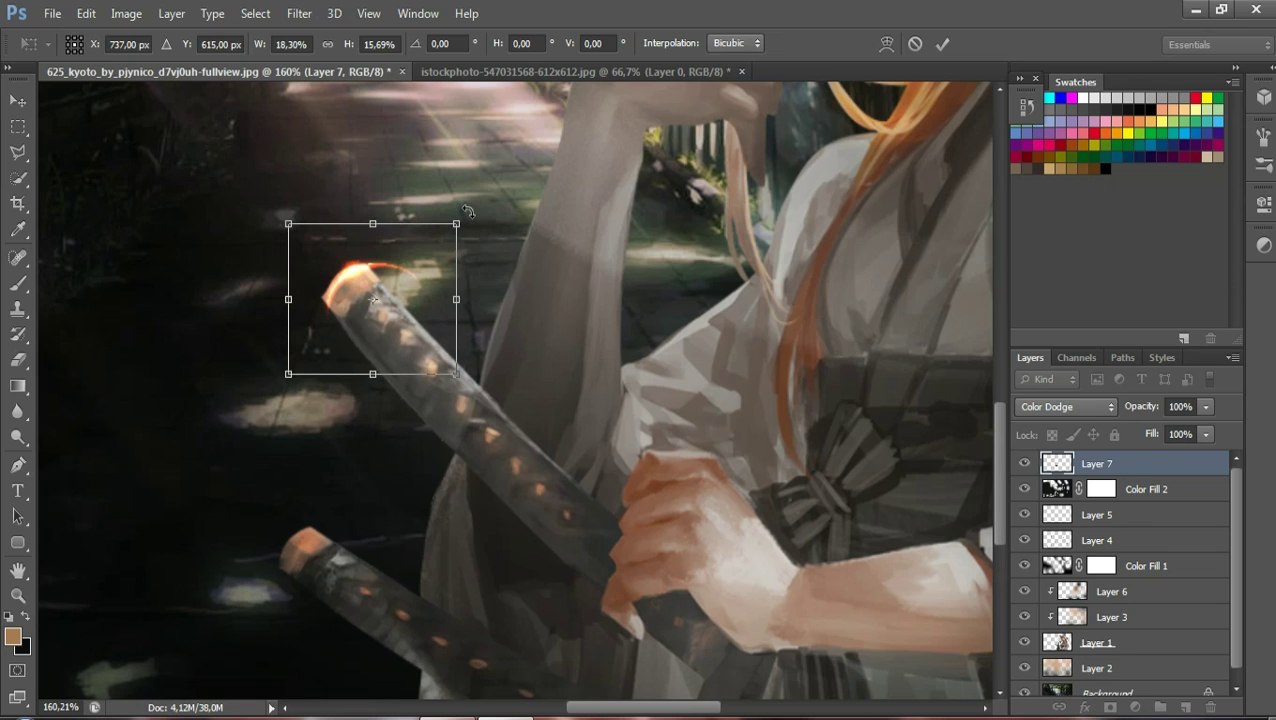
drag(467, 207, 478, 240)
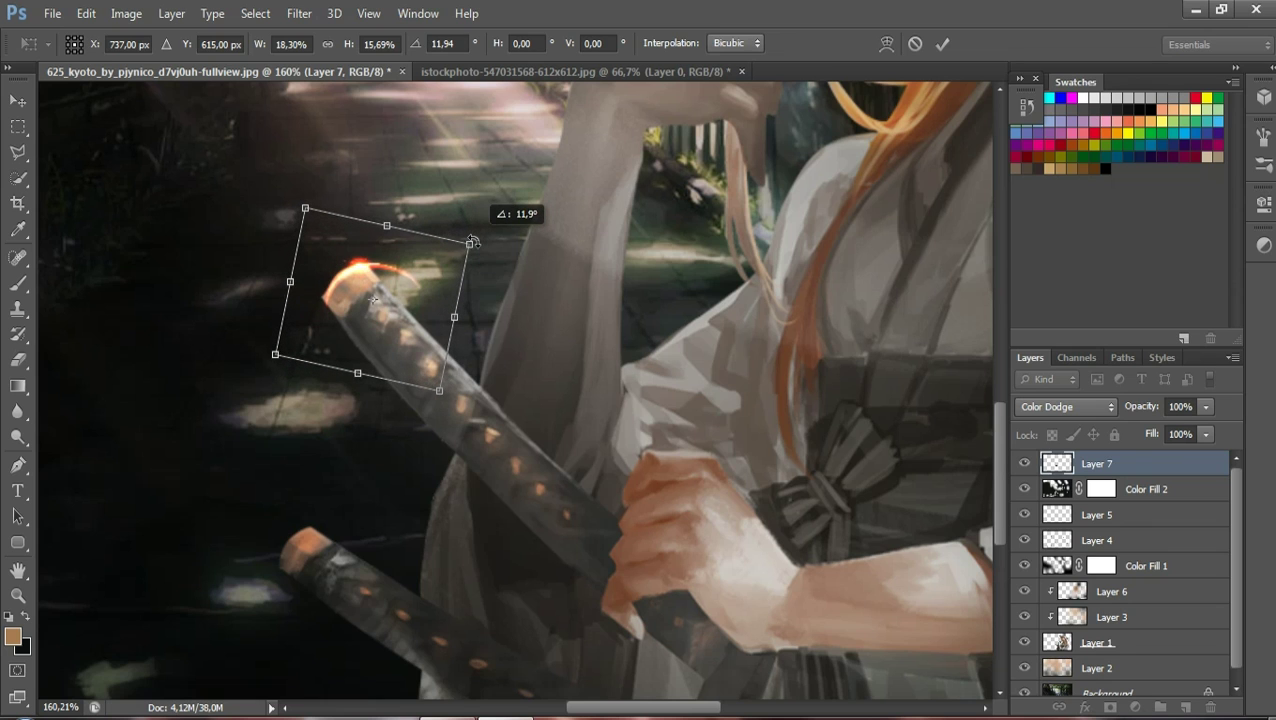
click(941, 50)
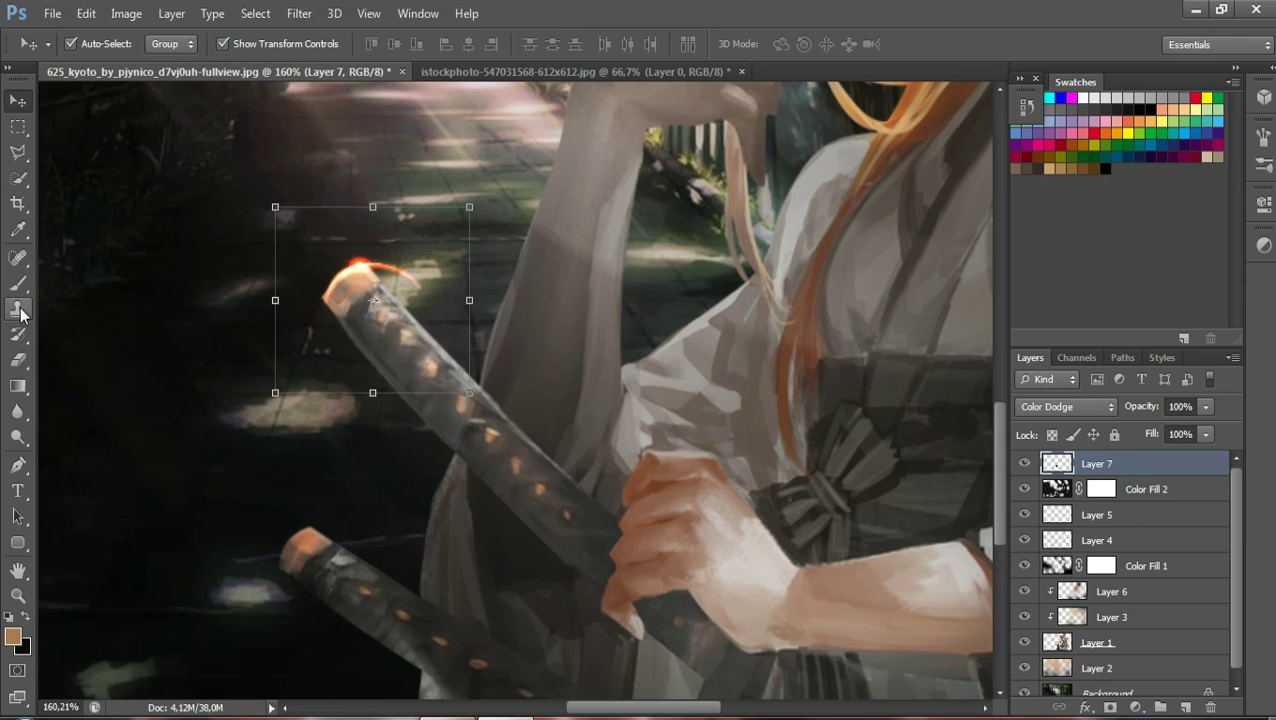
Toggle the glow layer and Color Fill 2 on and off to compare
click(1024, 463)
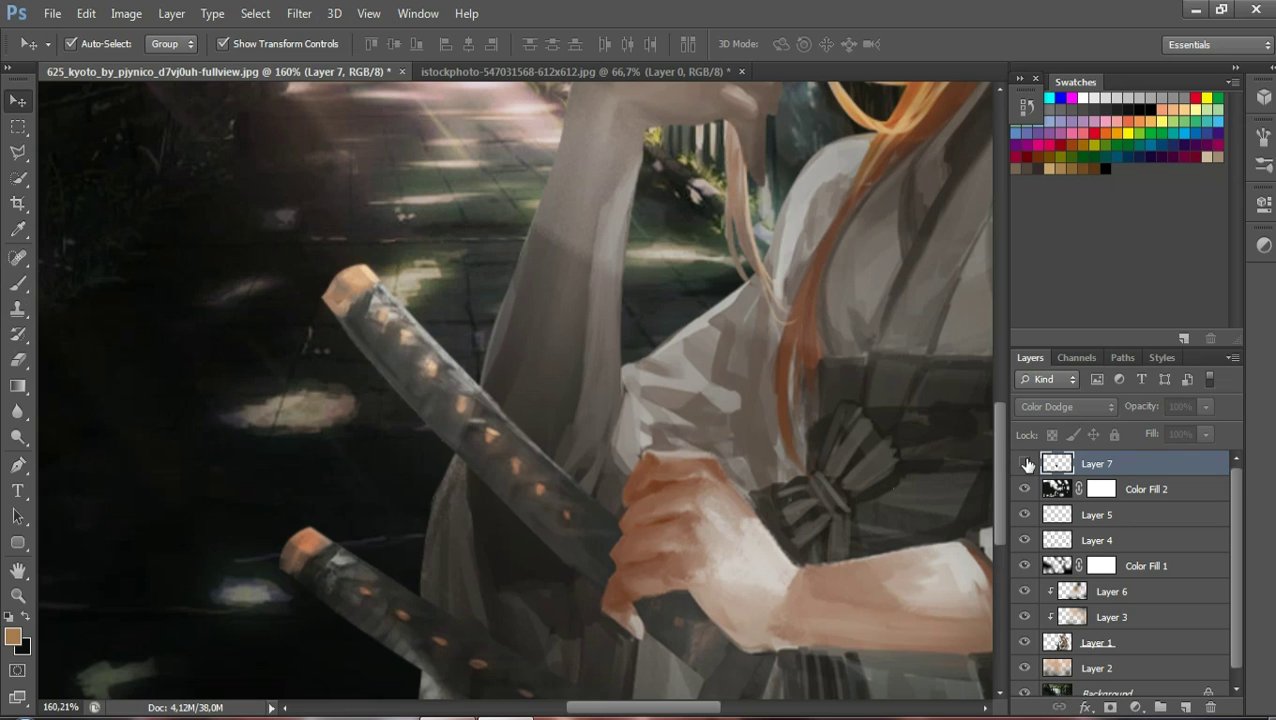
click(1024, 463)
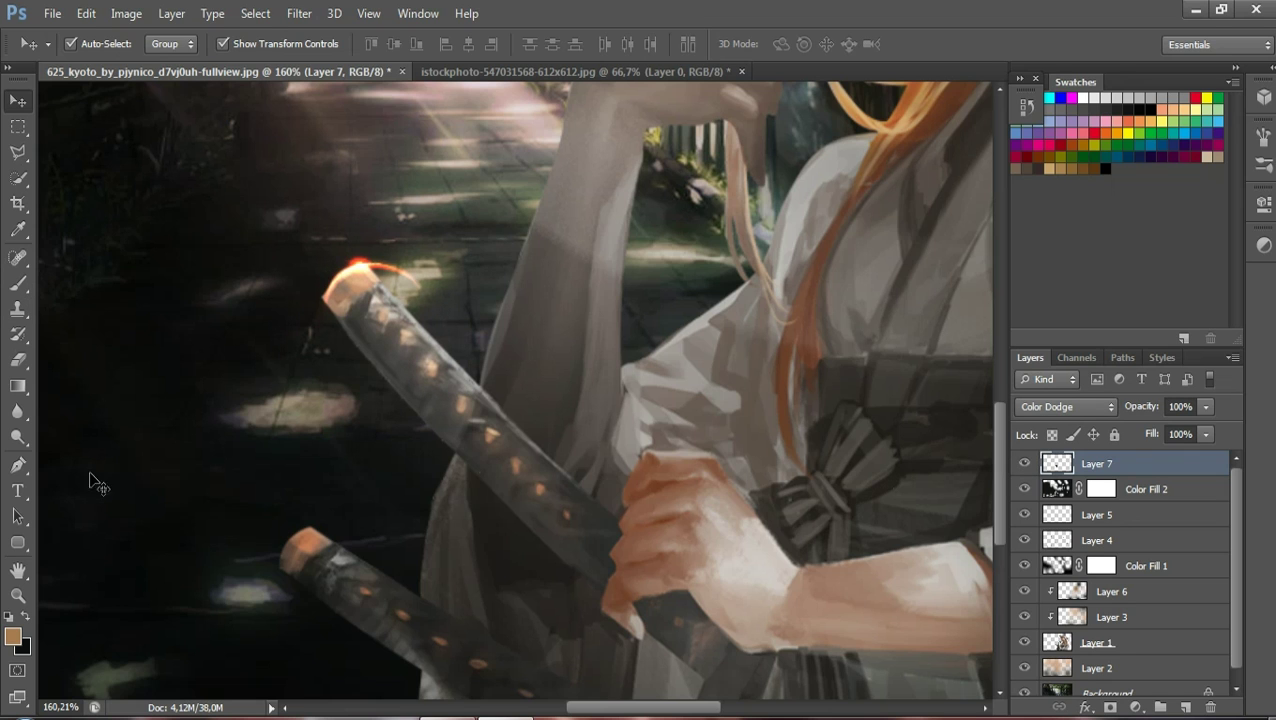
click(1028, 486)
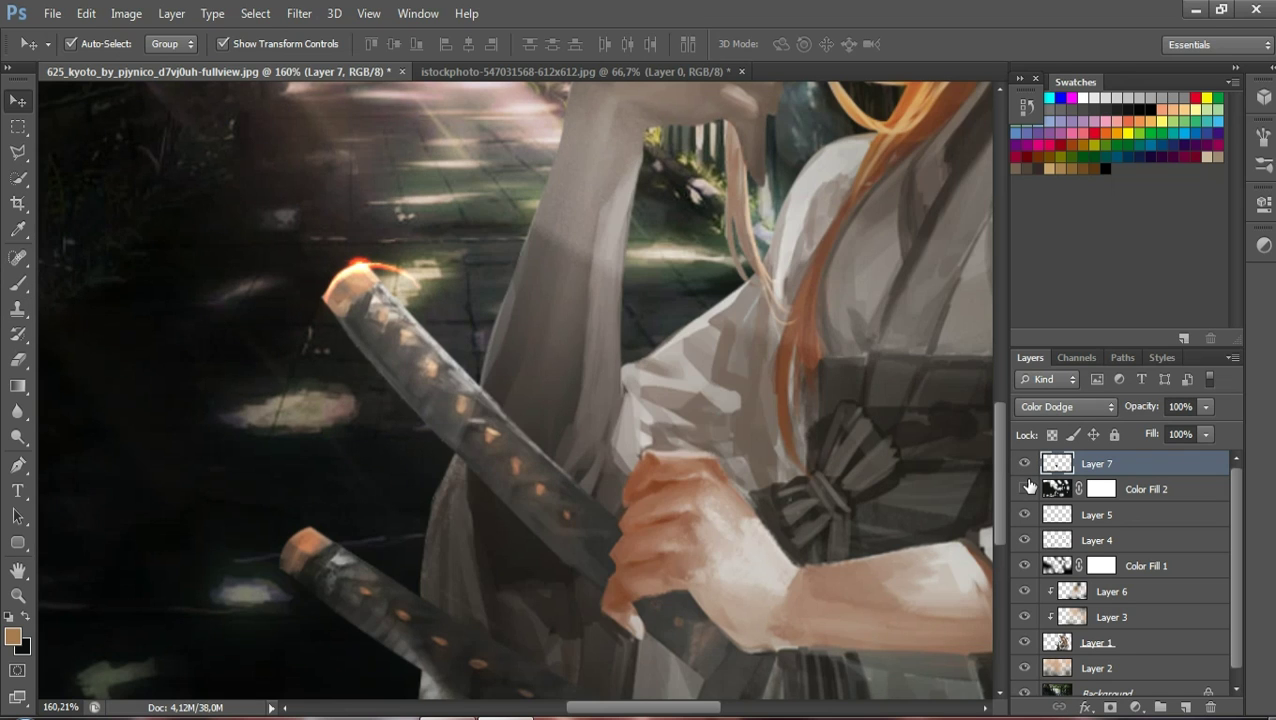
click(1028, 486)
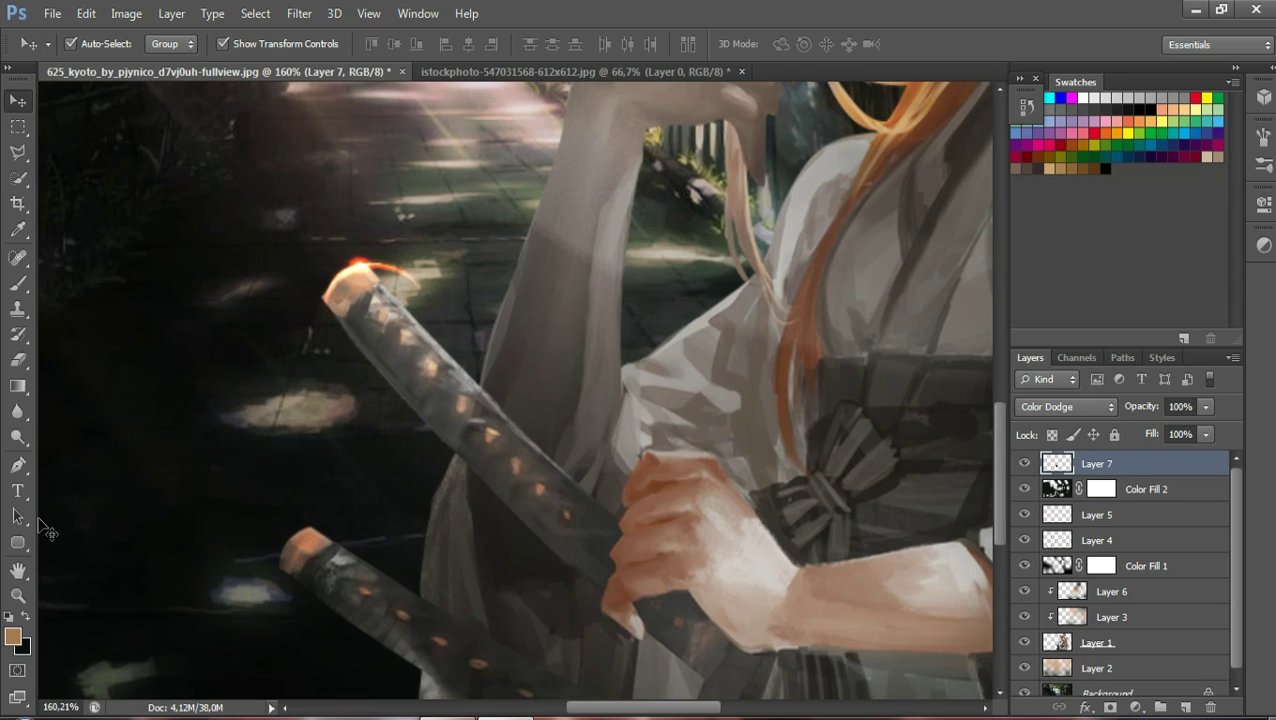
Erase excess glow at the upper hilt tip on Layer 7 with a 46 px eraser
click(18, 359)
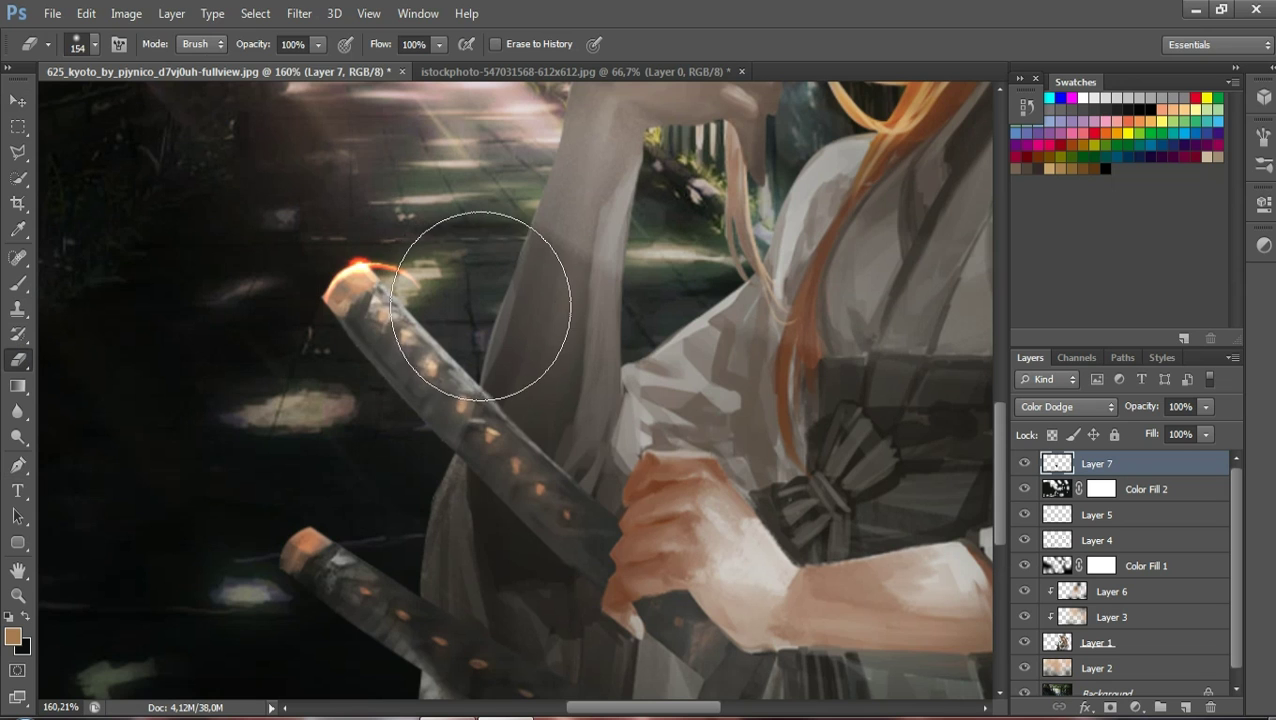
click(94, 44)
drag(142, 102, 94, 102)
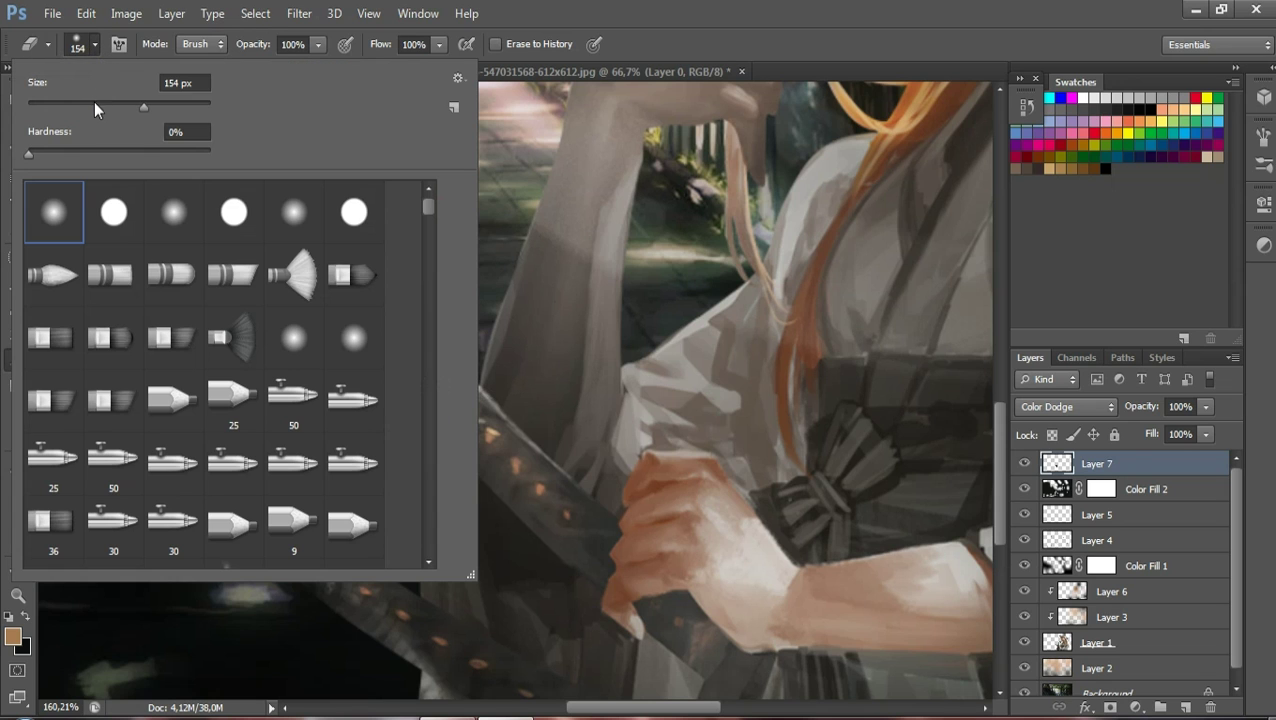
click(592, 333)
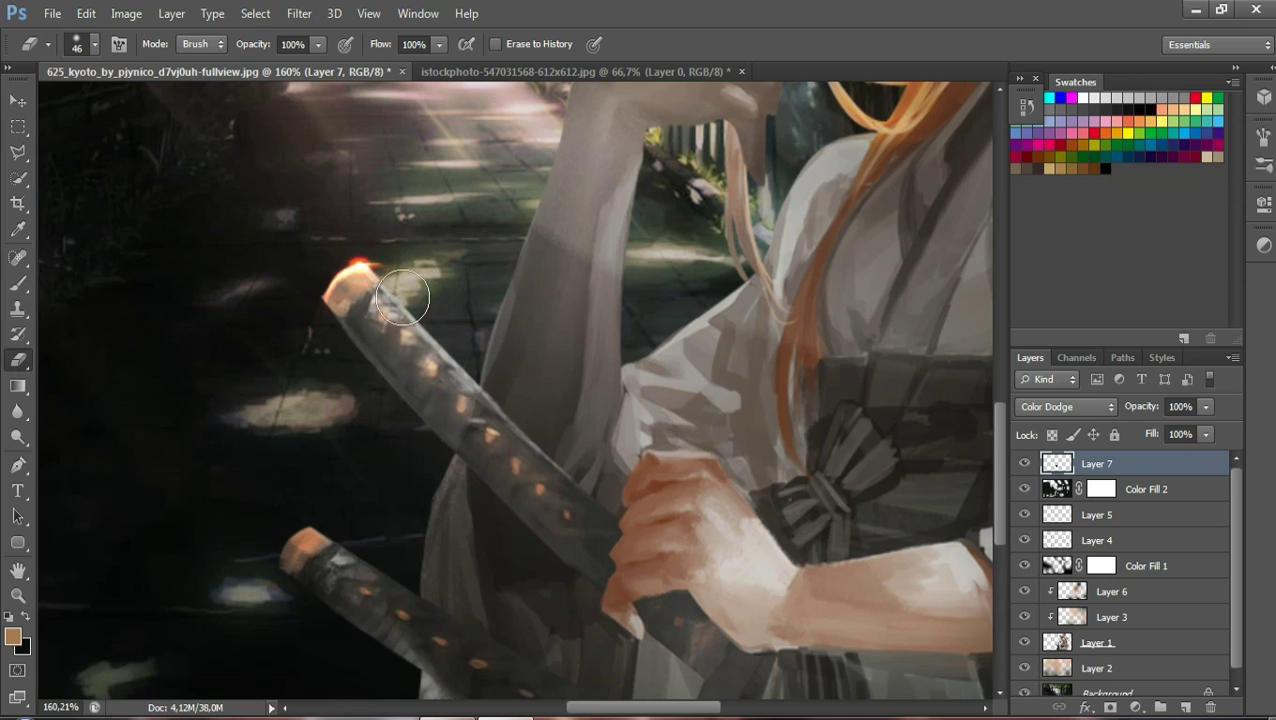
click(359, 241)
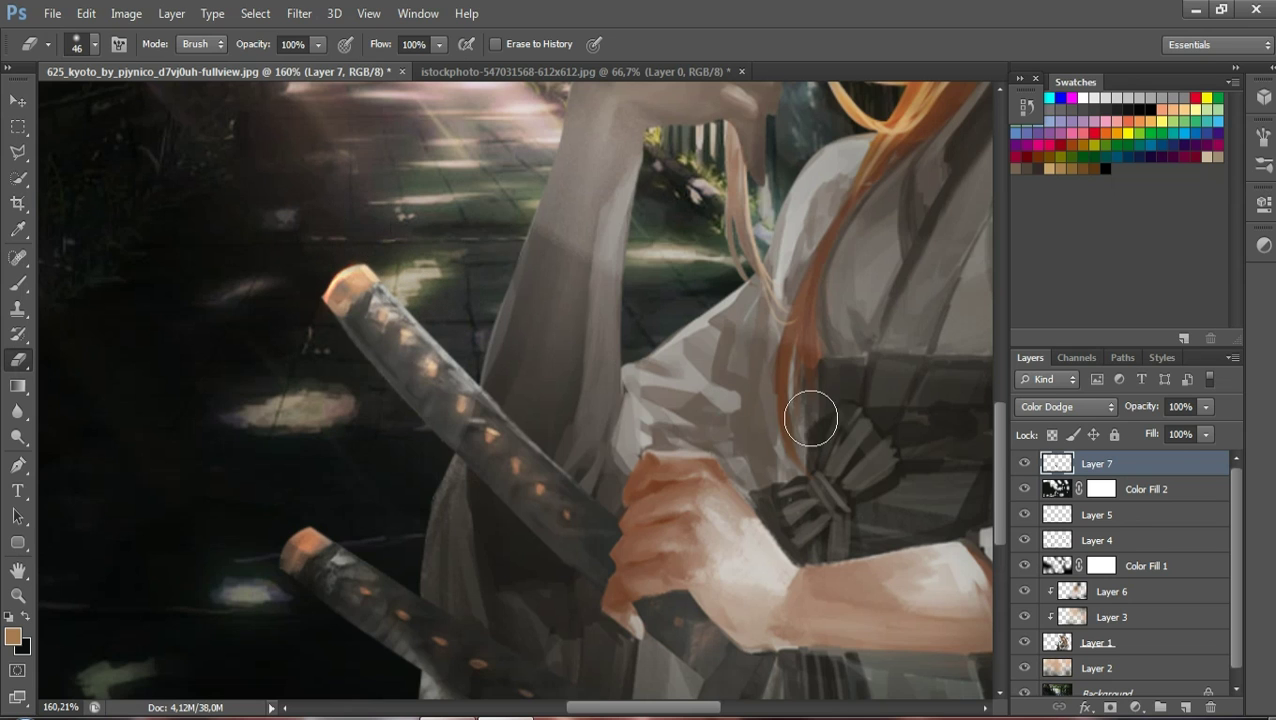
click(1024, 463)
click(1024, 463)
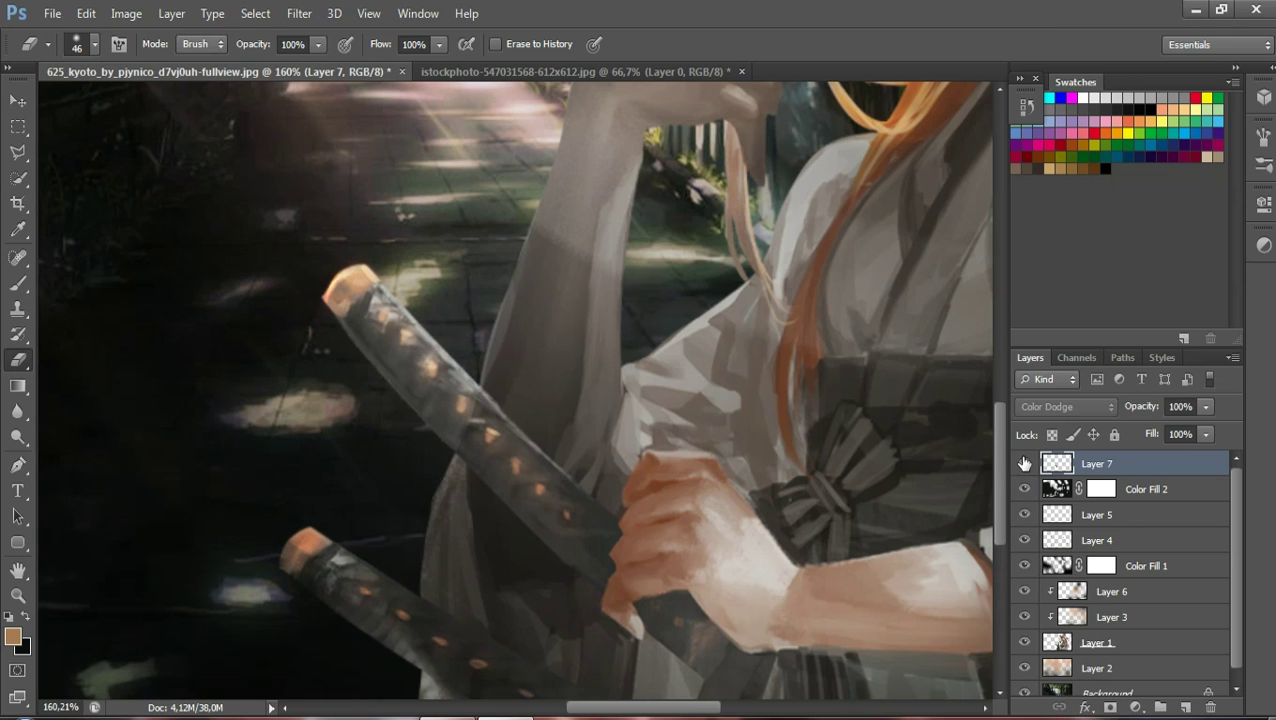
Duplicate Layer 7 and move the copy onto the lower sword hilt's tip
right_click(1101, 458)
click(745, 156)
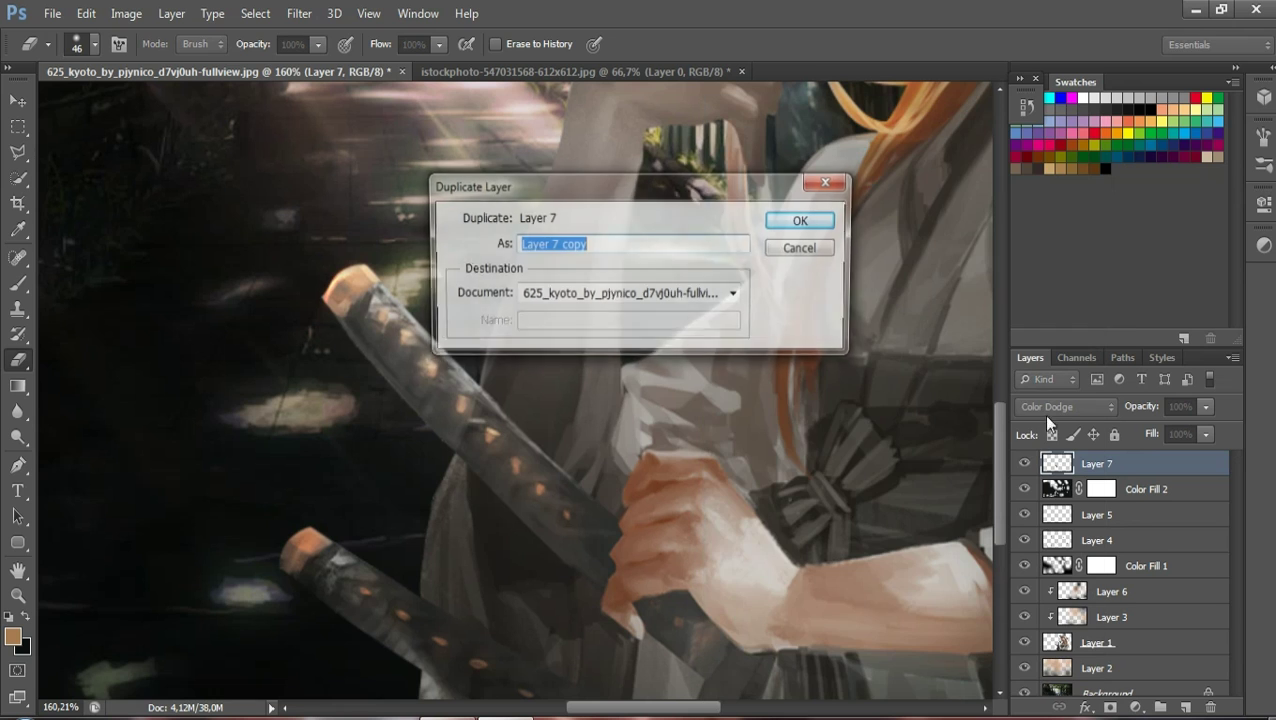
click(788, 219)
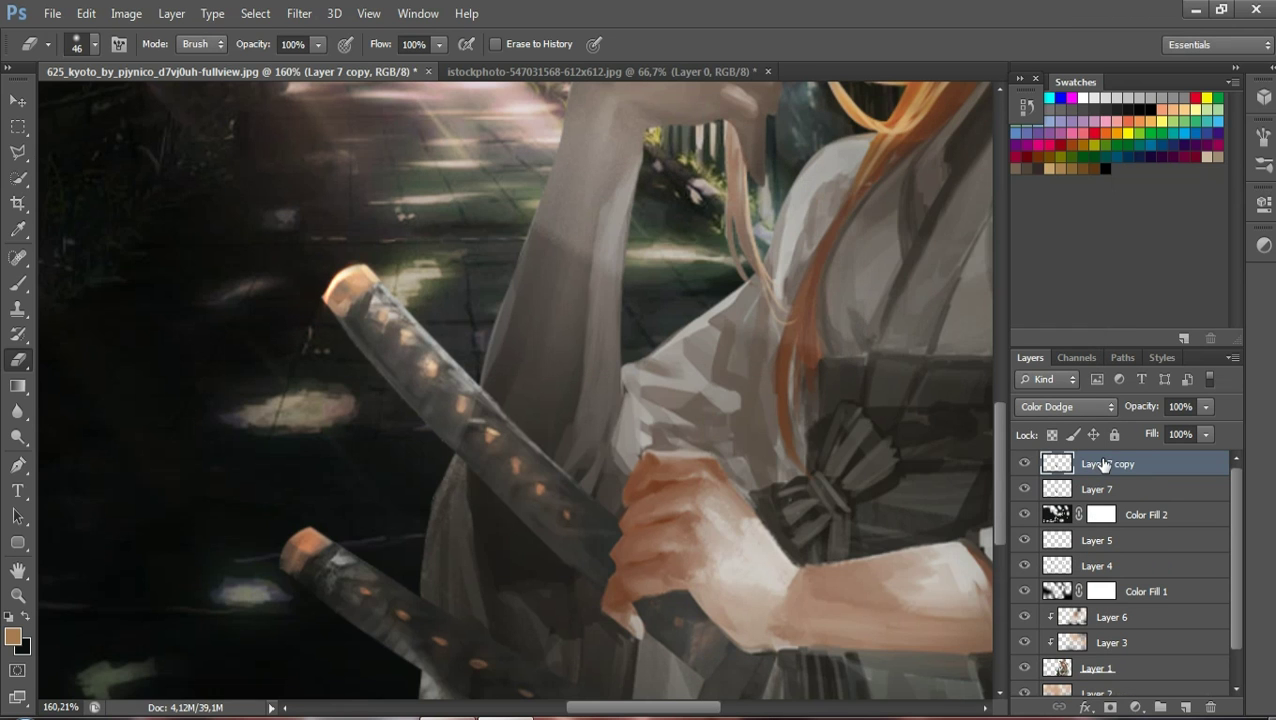
click(18, 101)
mouse_move(335, 289)
mouse_down()
mouse_move(289, 547)
mouse_move(297, 538)
mouse_up()
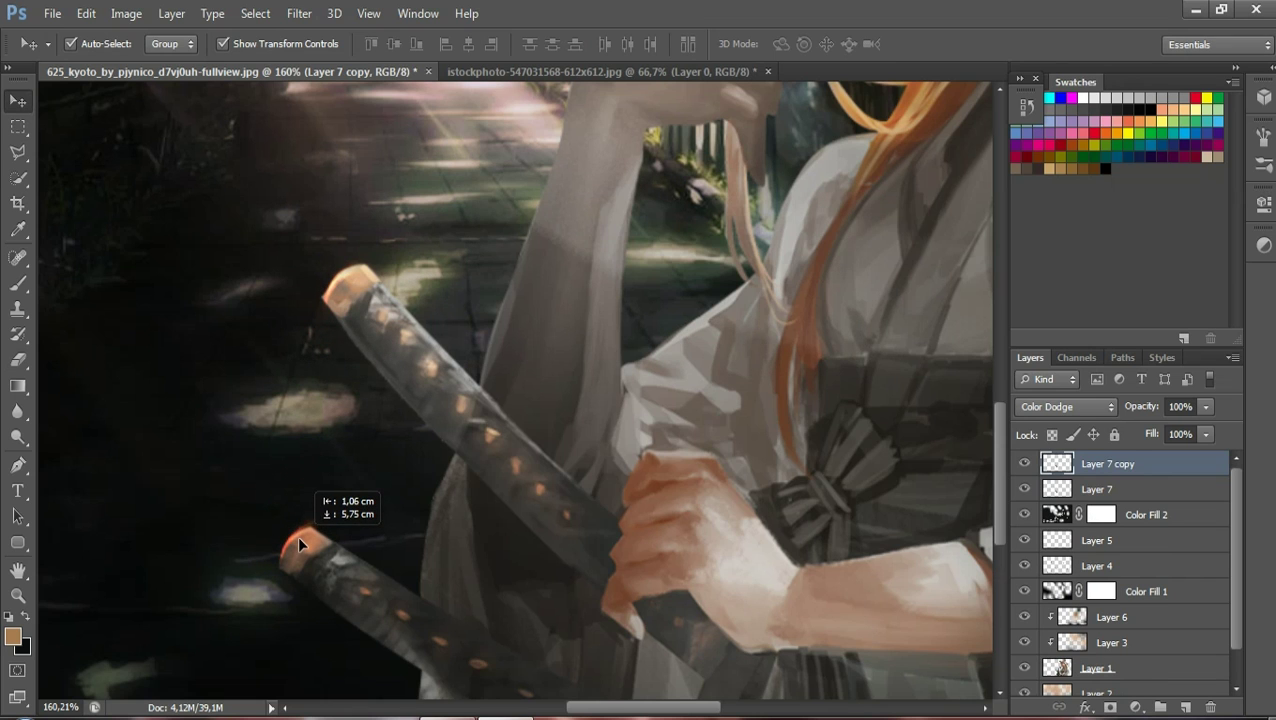
Zoom out to the whole image and start closing the istockphoto flare document
click(18, 595)
drag(574, 453, 516, 478)
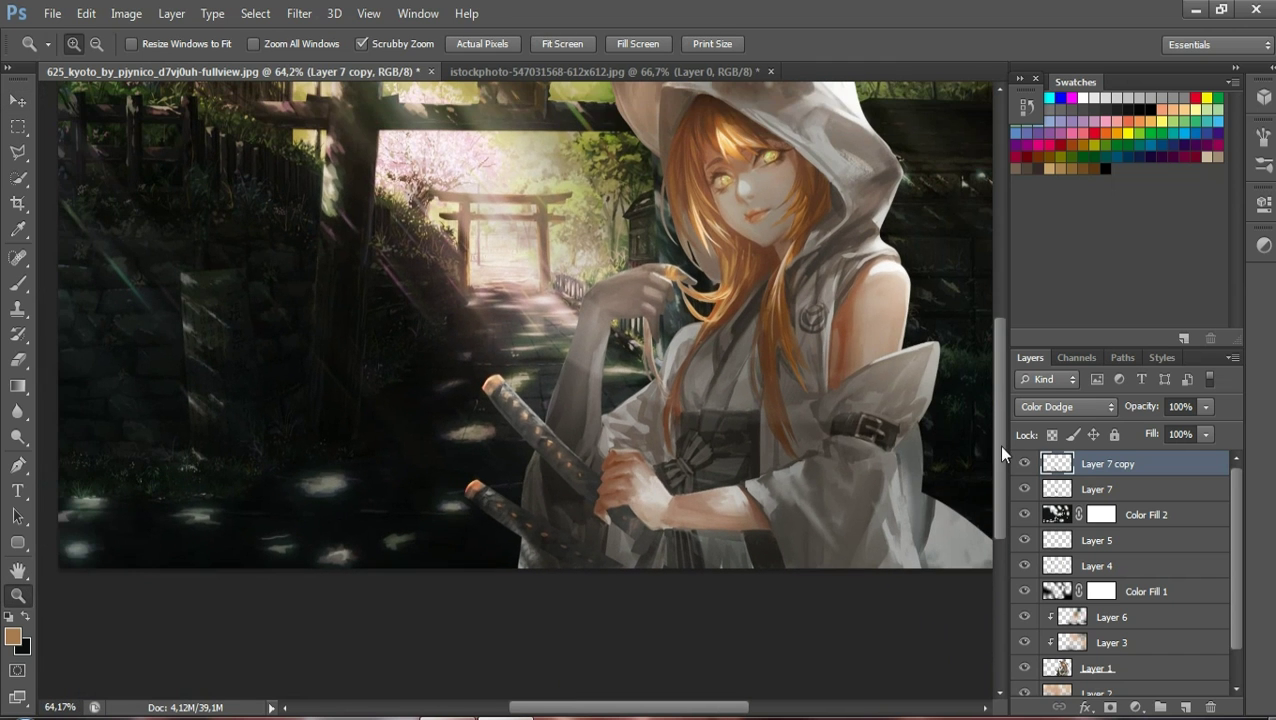
drag(998, 445, 992, 409)
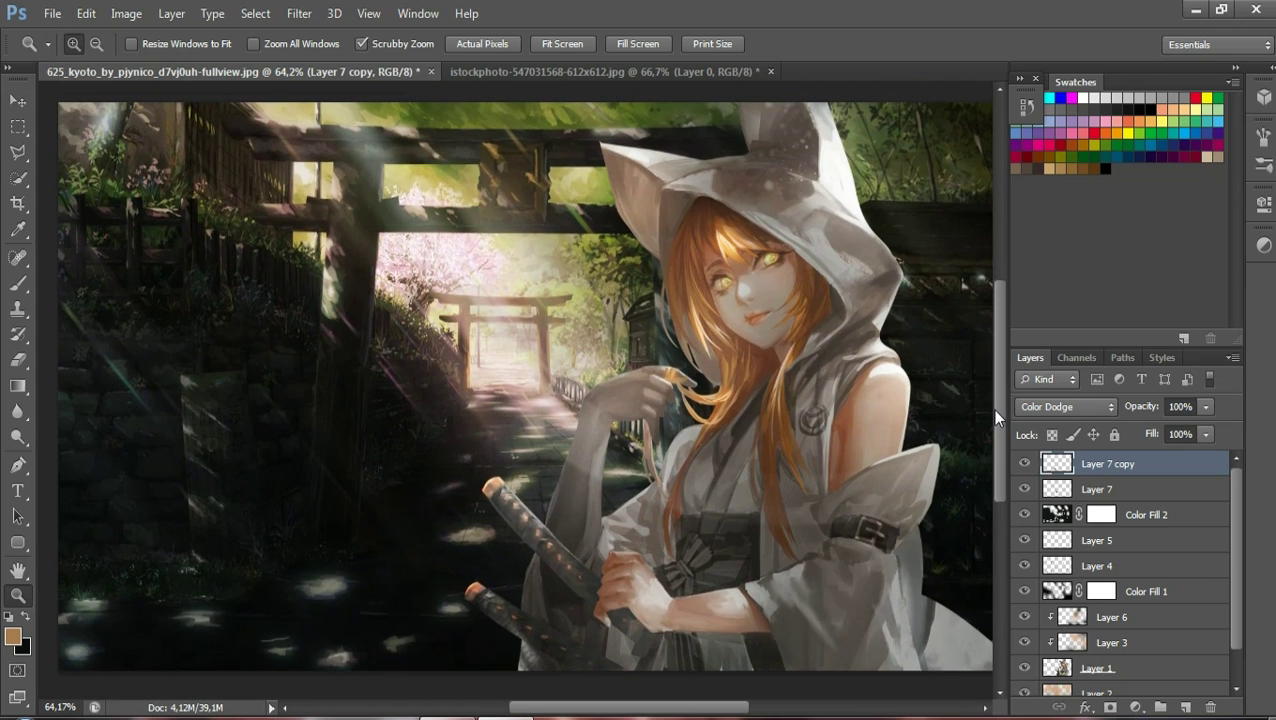
drag(996, 411, 994, 406)
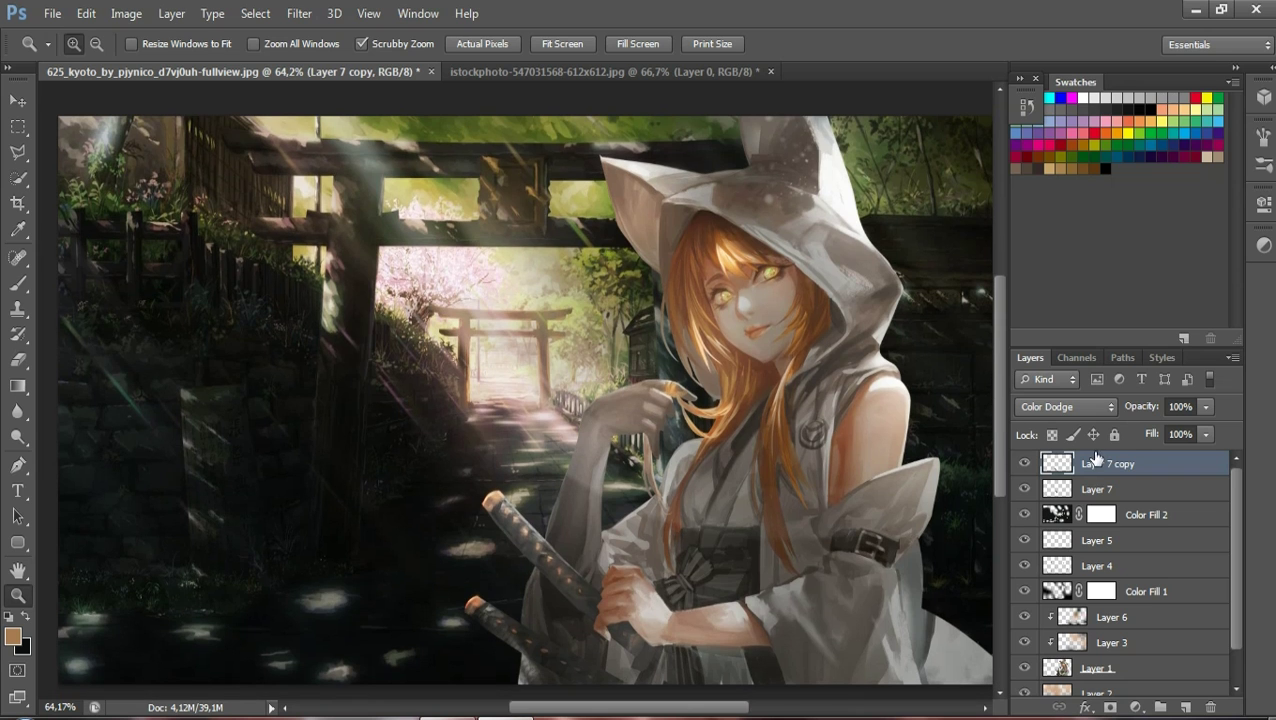
click(771, 72)
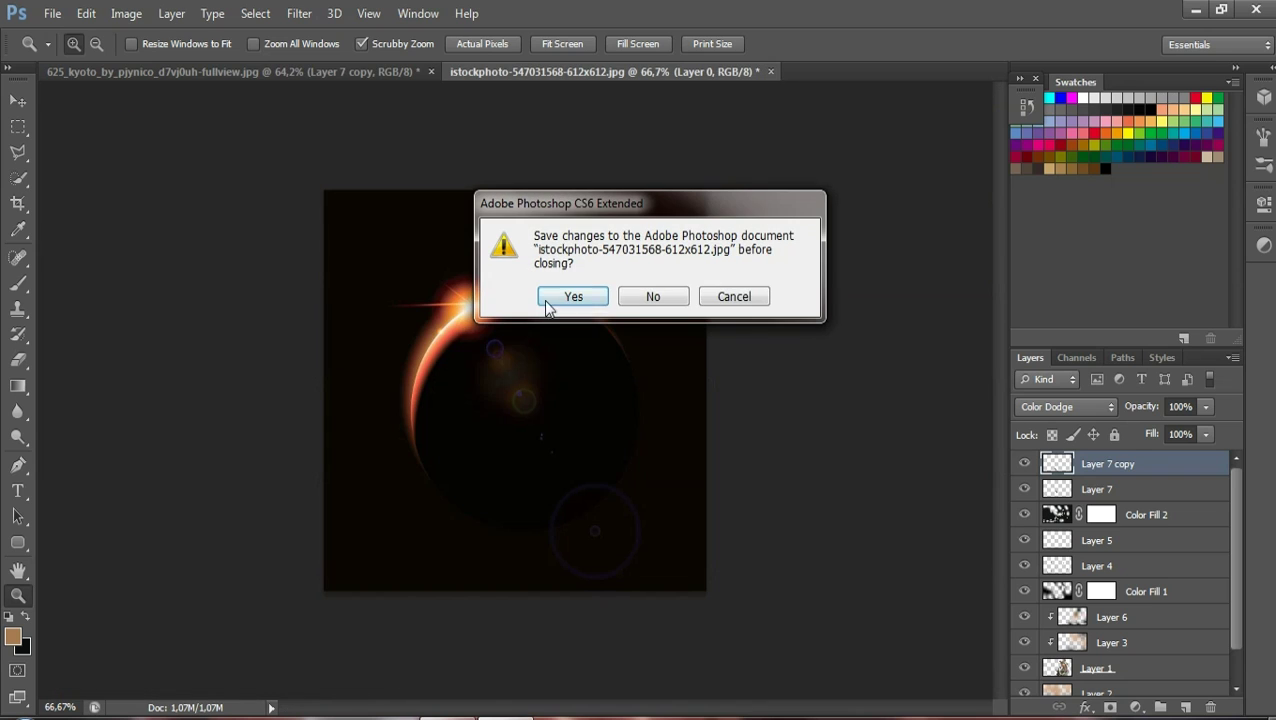
Close the current flare image after the save prompt, then open and close Stocks(ECCENTRIC)17
click(648, 297)
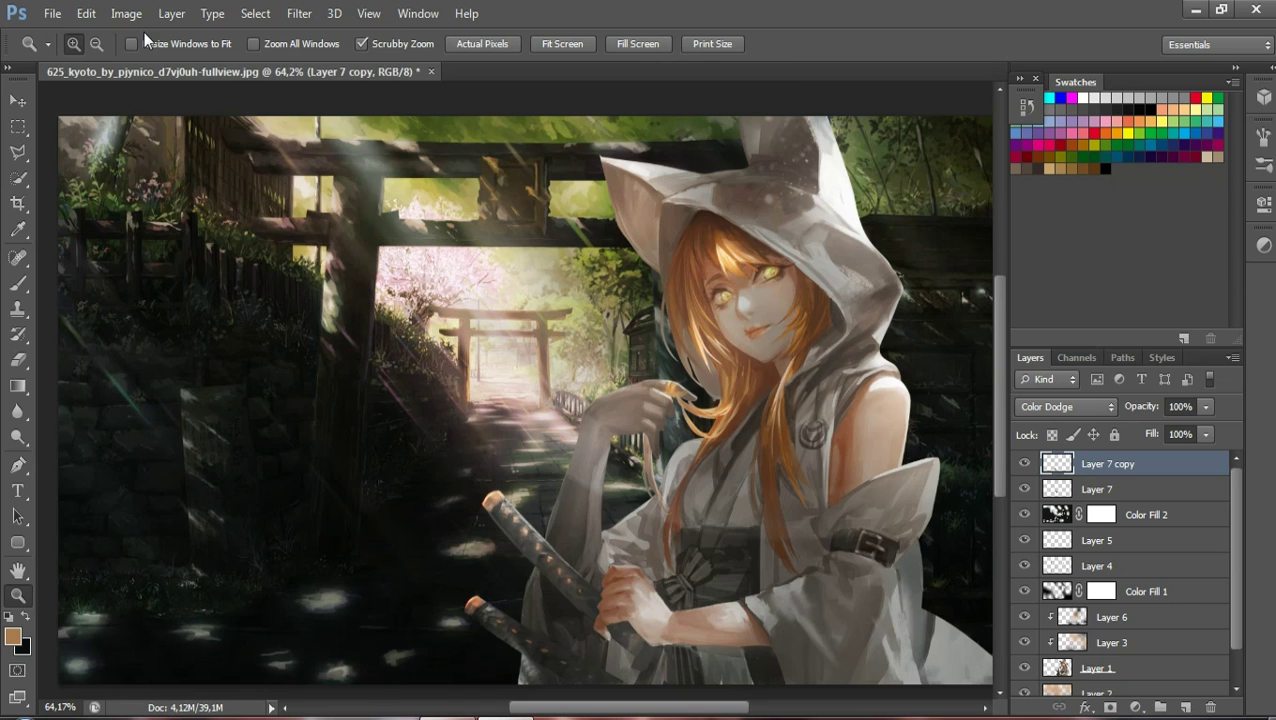
click(55, 14)
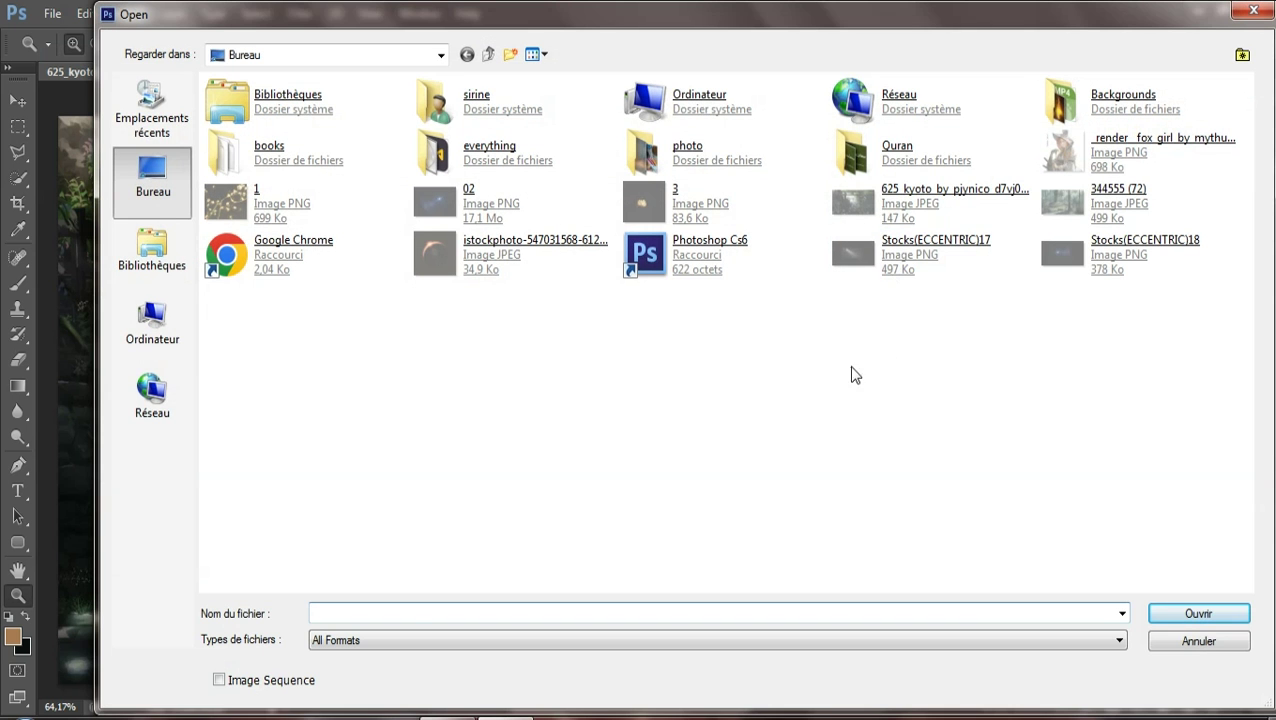
double_click(898, 270)
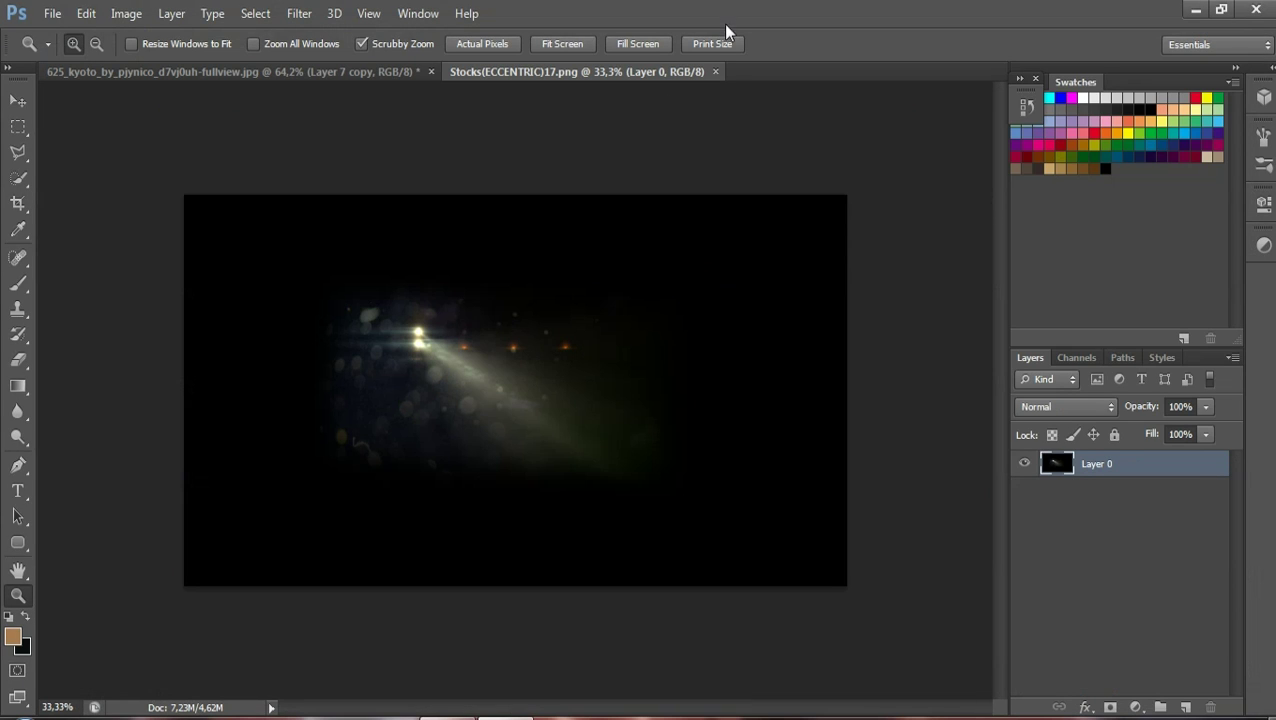
click(715, 72)
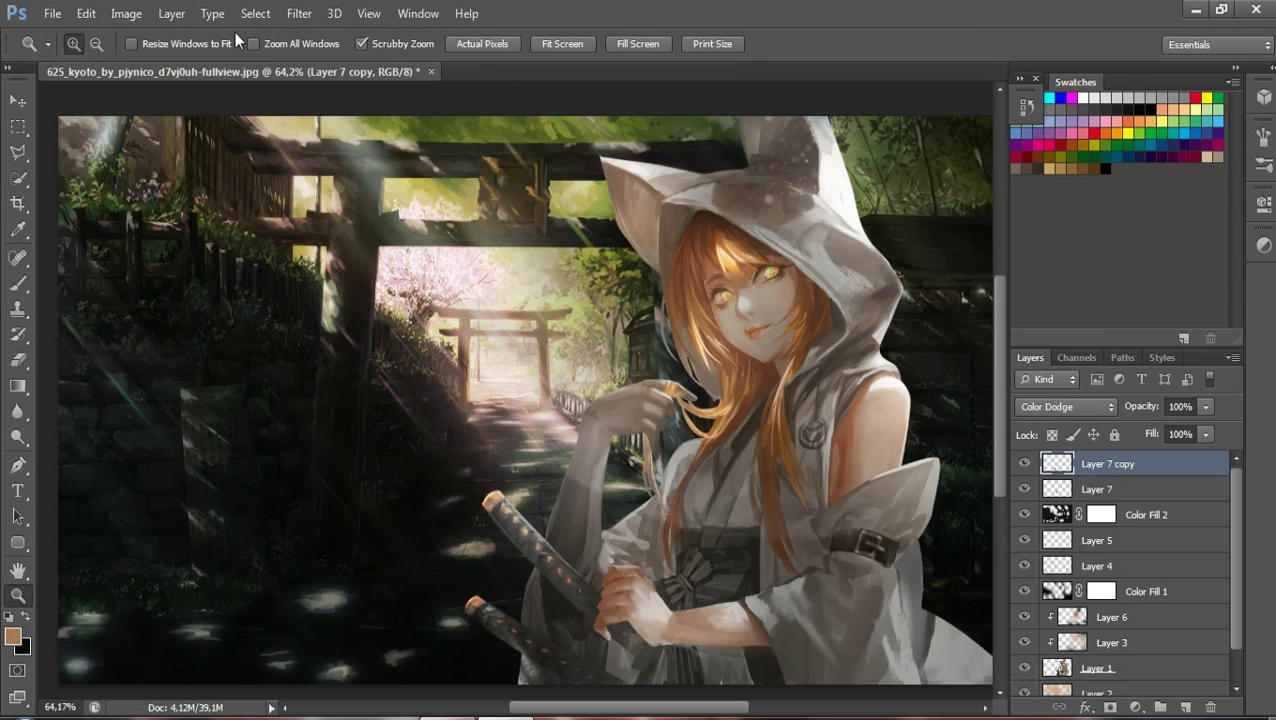
Open the Stocks(ECCENTRIC)18 and 02 lens-flare images from Bureau as separate documents
click(62, 14)
click(78, 54)
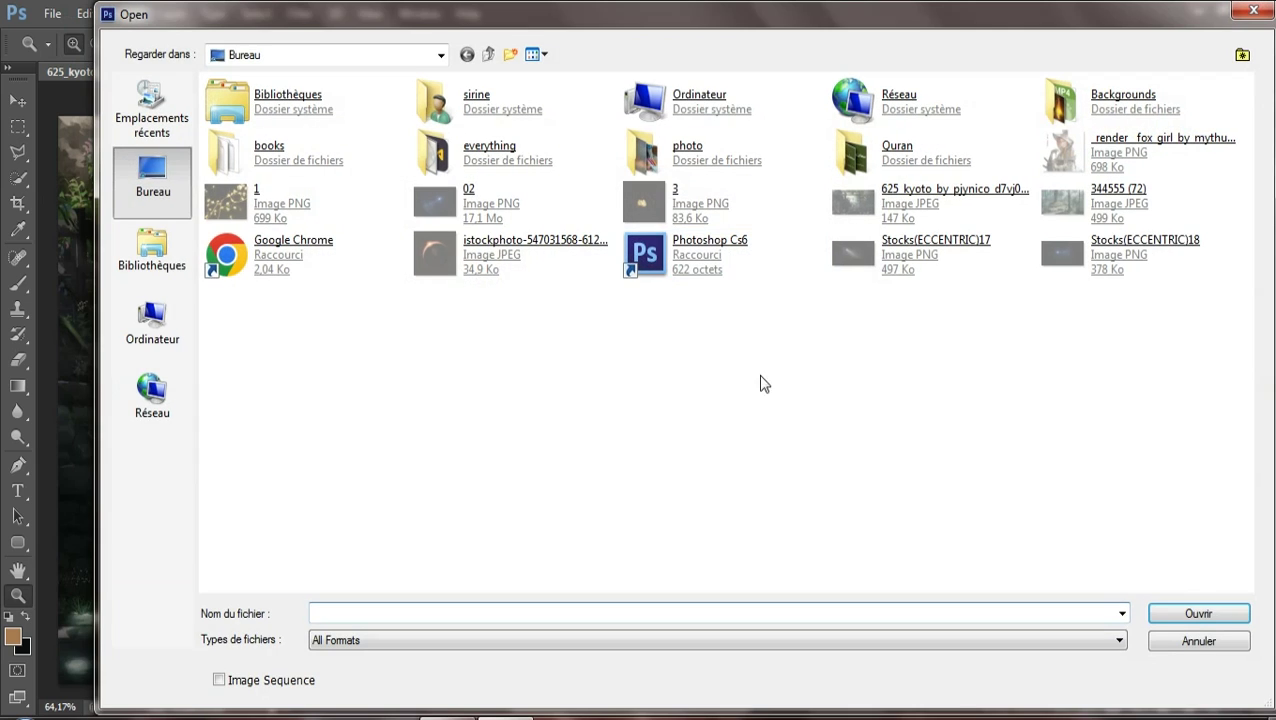
click(1020, 268)
double_click(1020, 268)
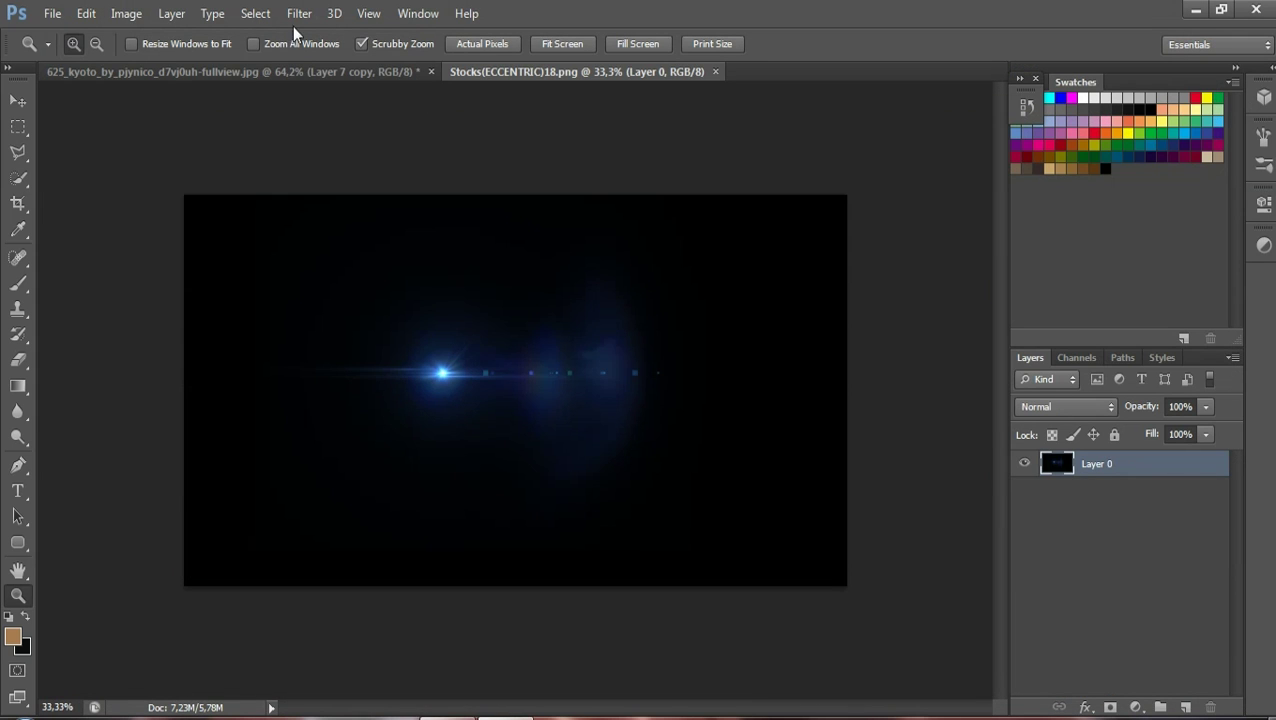
click(52, 14)
click(78, 52)
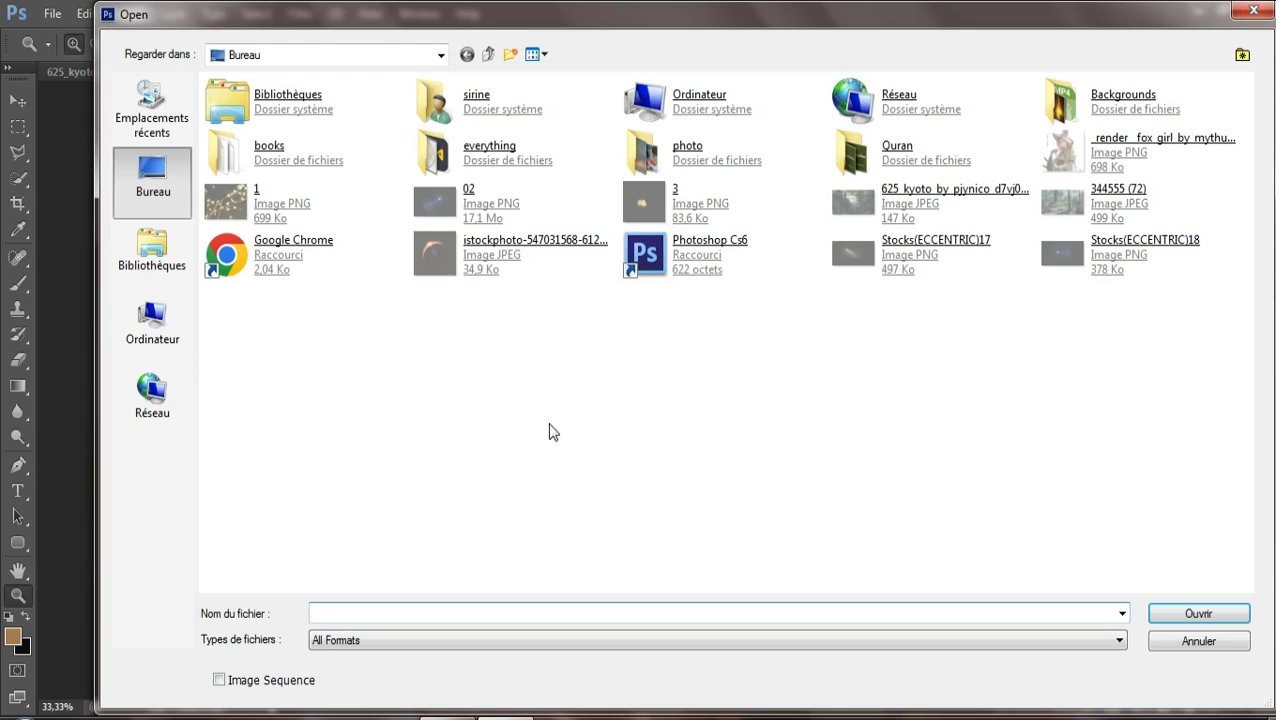
double_click(522, 216)
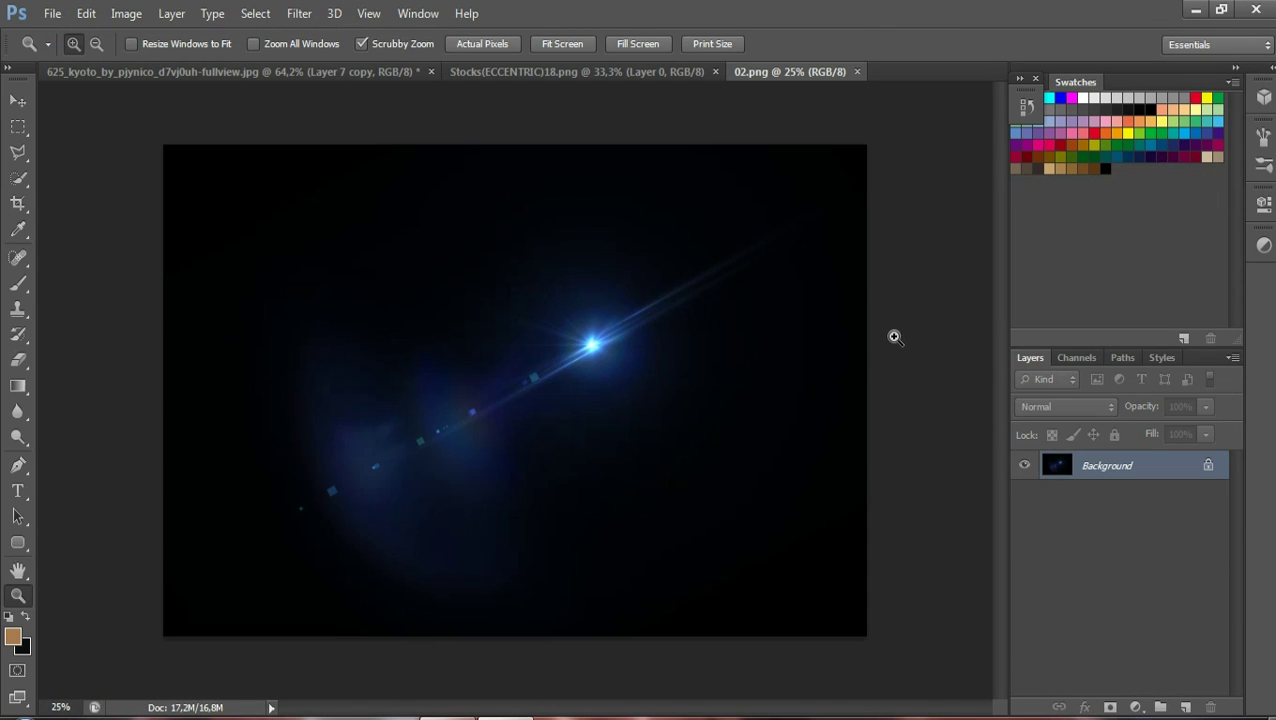
Unlock the flare's background layer and drag the flare into the Kyoto composite
click(18, 100)
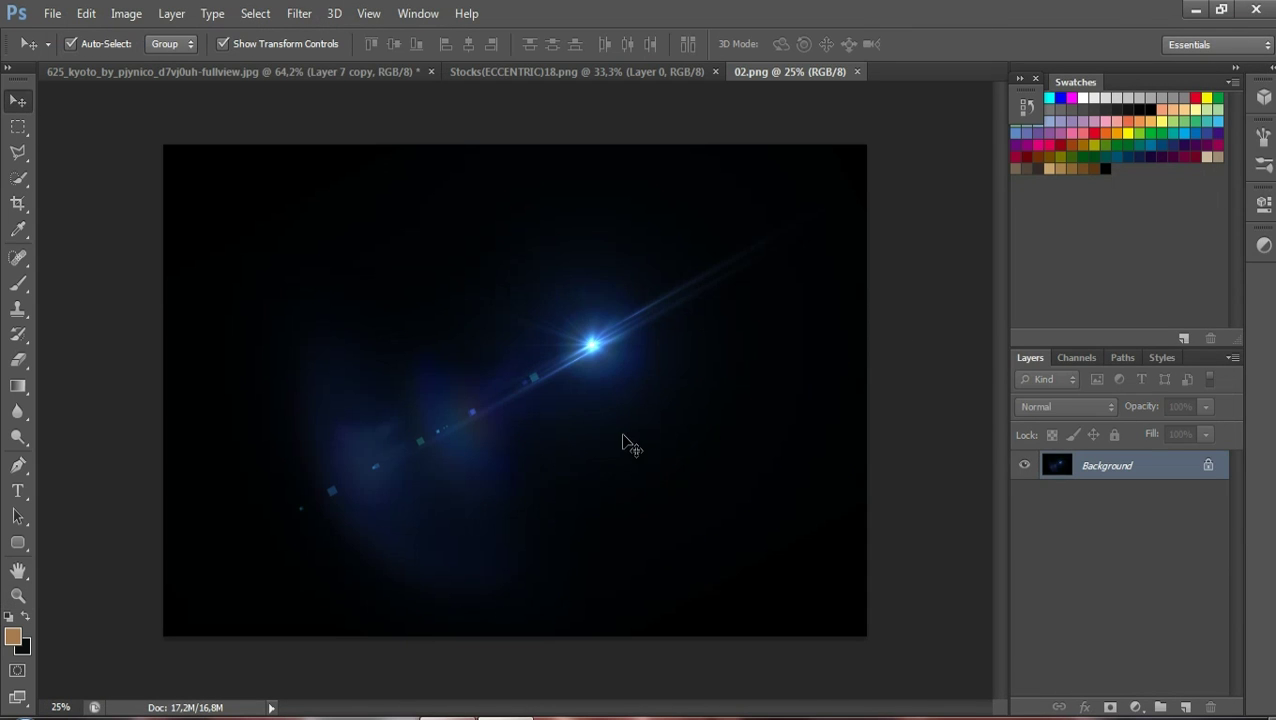
double_click(1090, 467)
key(Return)
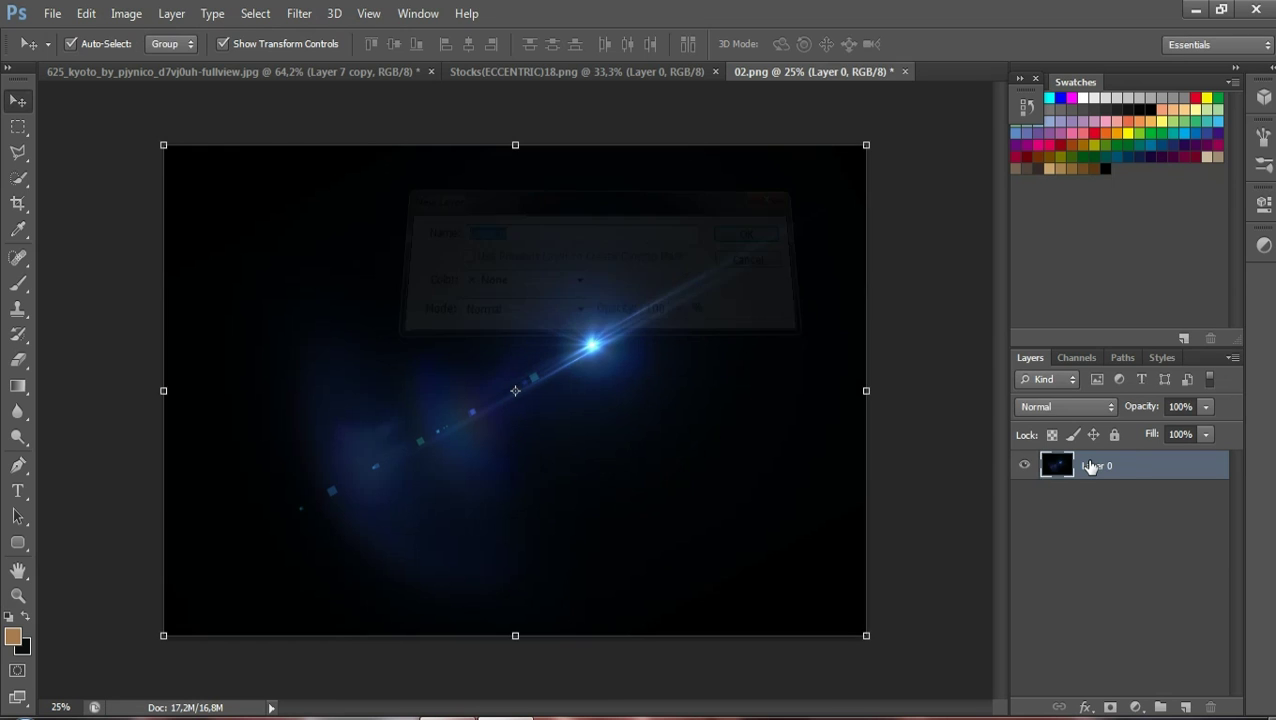
mouse_move(662, 330)
mouse_down()
mouse_move(325, 80)
mouse_move(463, 287)
mouse_up()
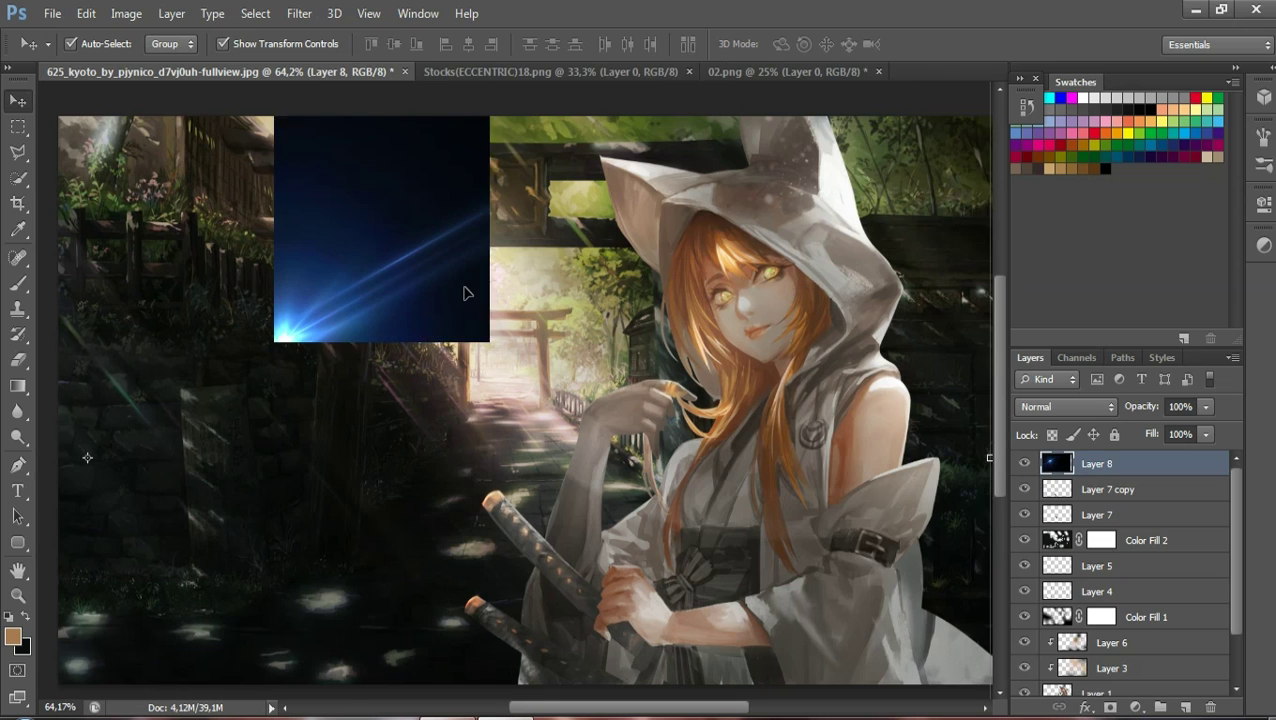
Shrink the flare, rotate it diagonally and move it toward the upper left
click(17, 596)
scroll(348, 569, down, 3)
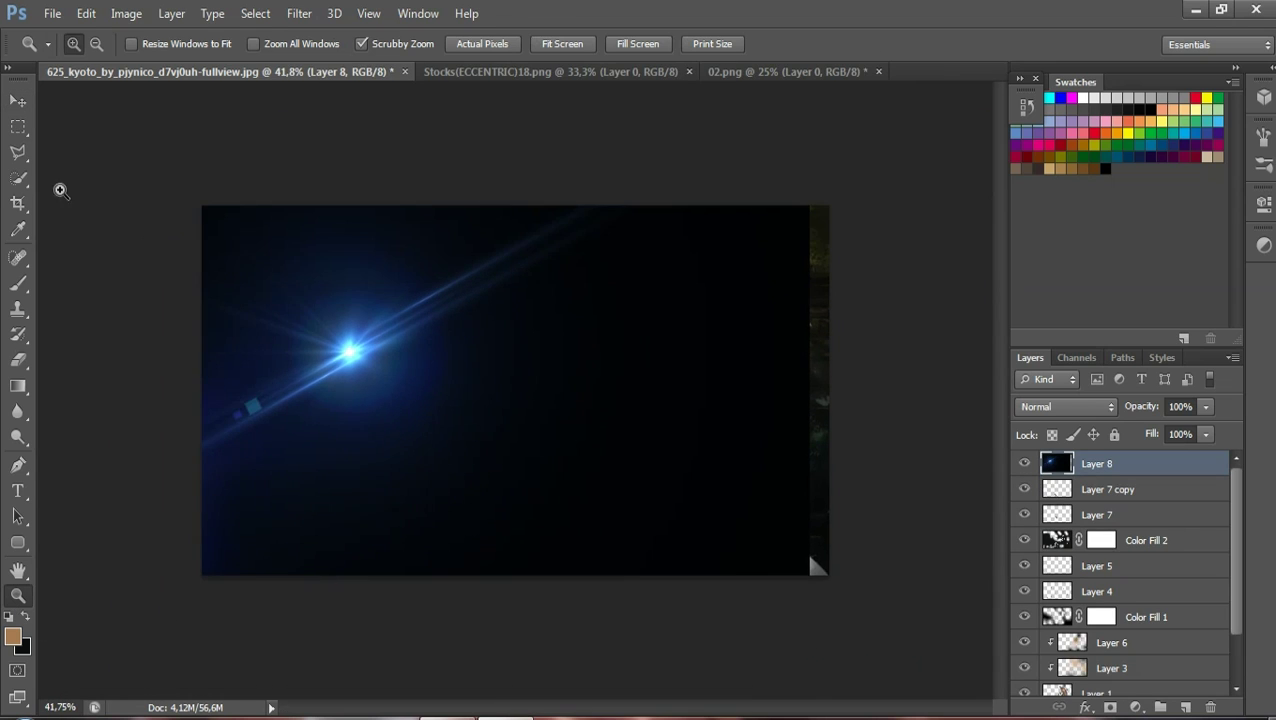
click(17, 100)
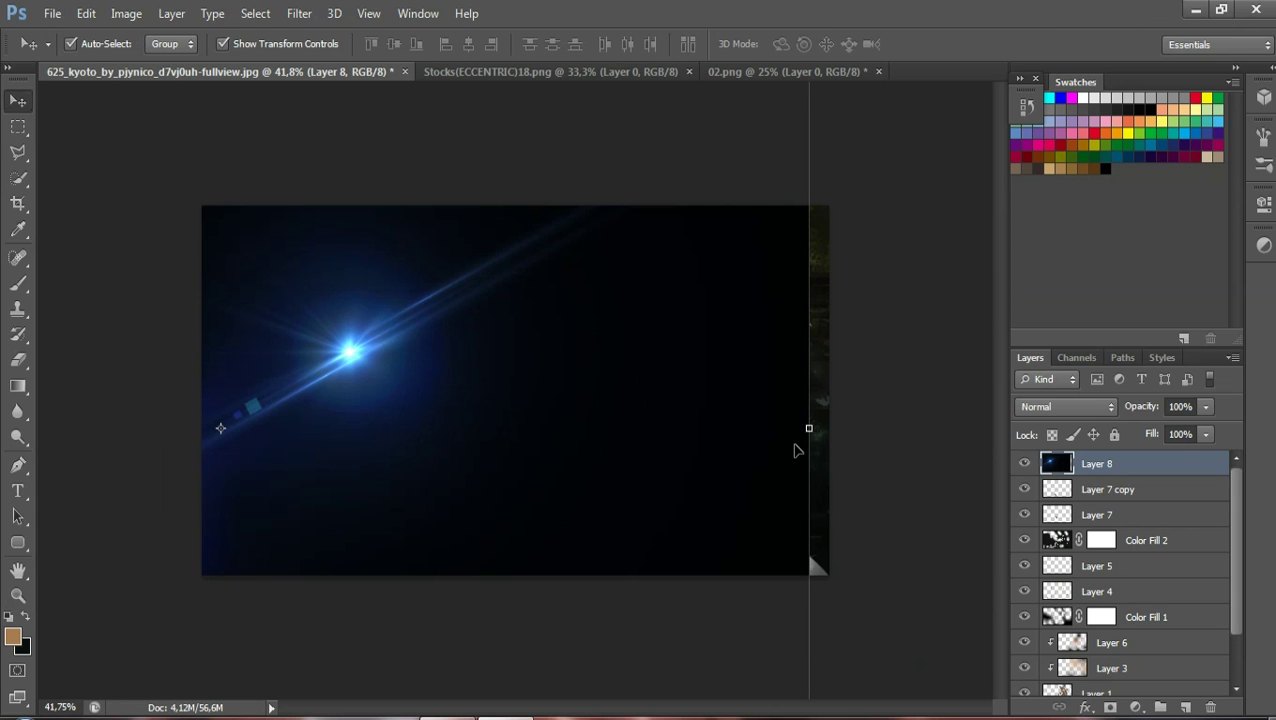
drag(729, 381, 706, 256)
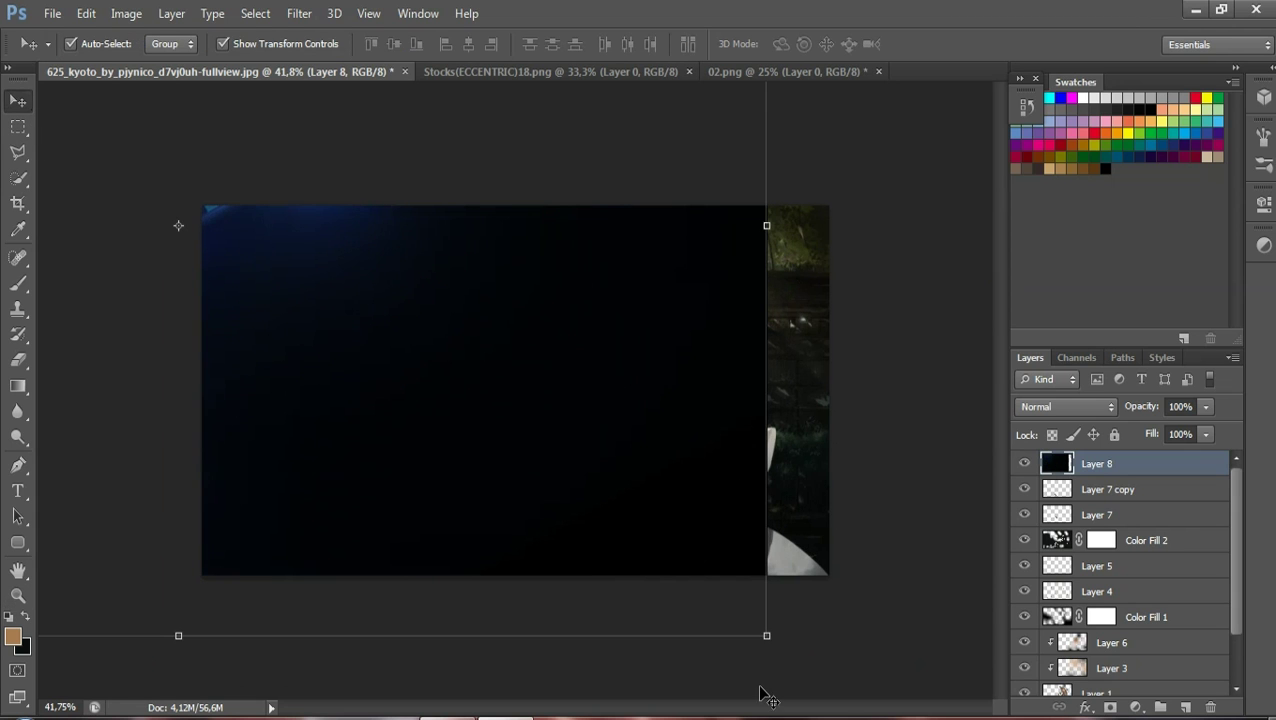
drag(765, 637, 609, 449)
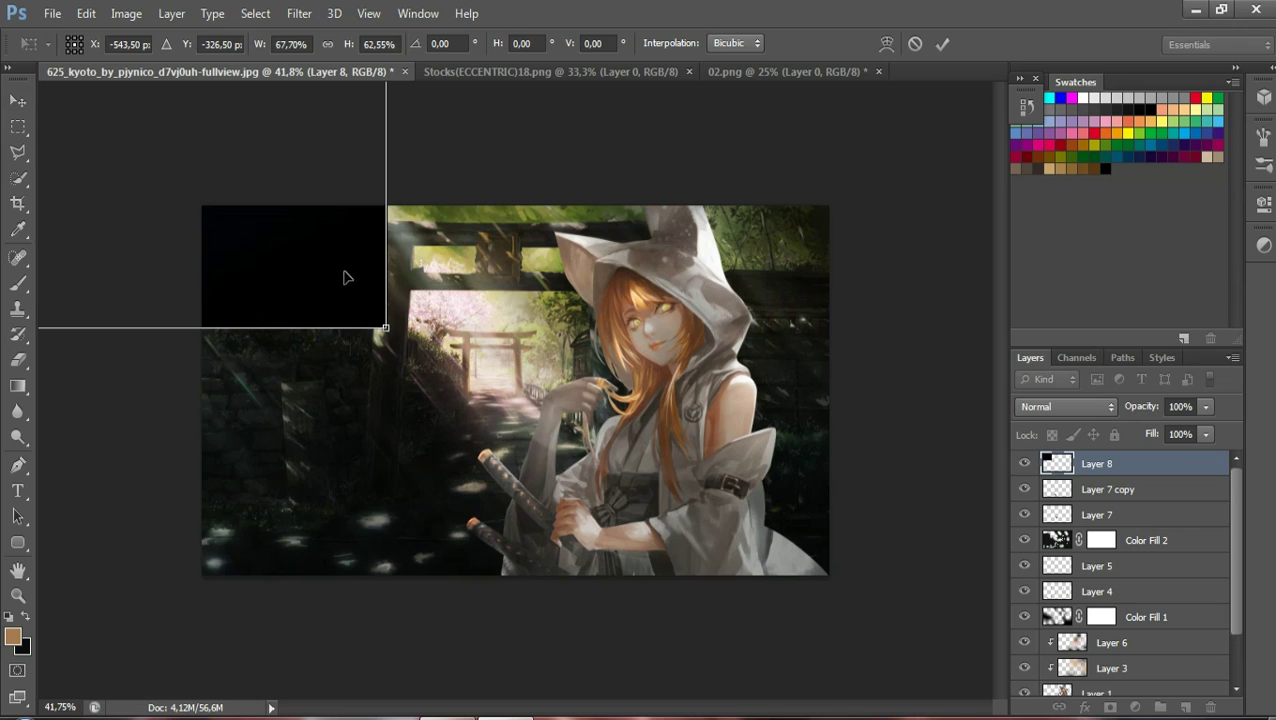
mouse_move(530, 430)
mouse_down()
mouse_move(748, 560)
mouse_move(450, 327)
mouse_up()
drag(370, 263, 645, 510)
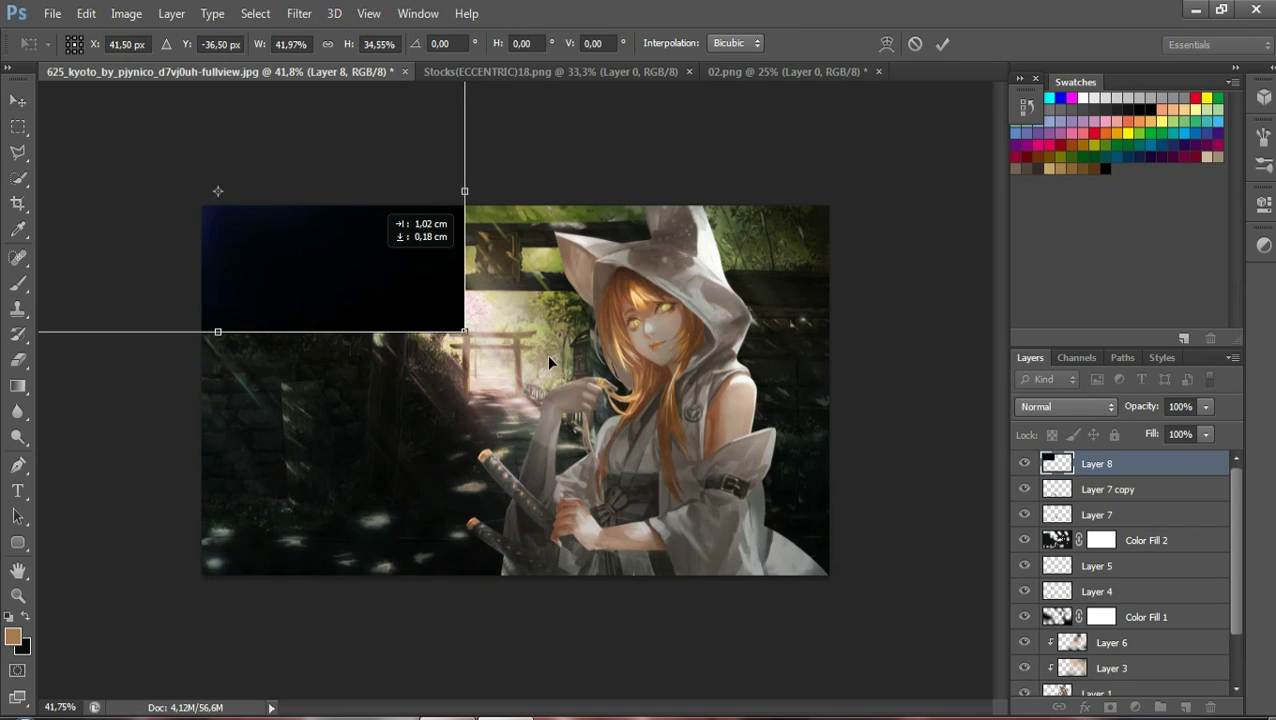
mouse_move(760, 585)
mouse_down()
mouse_move(781, 282)
mouse_move(600, 195)
mouse_move(414, 168)
mouse_move(389, 177)
mouse_up()
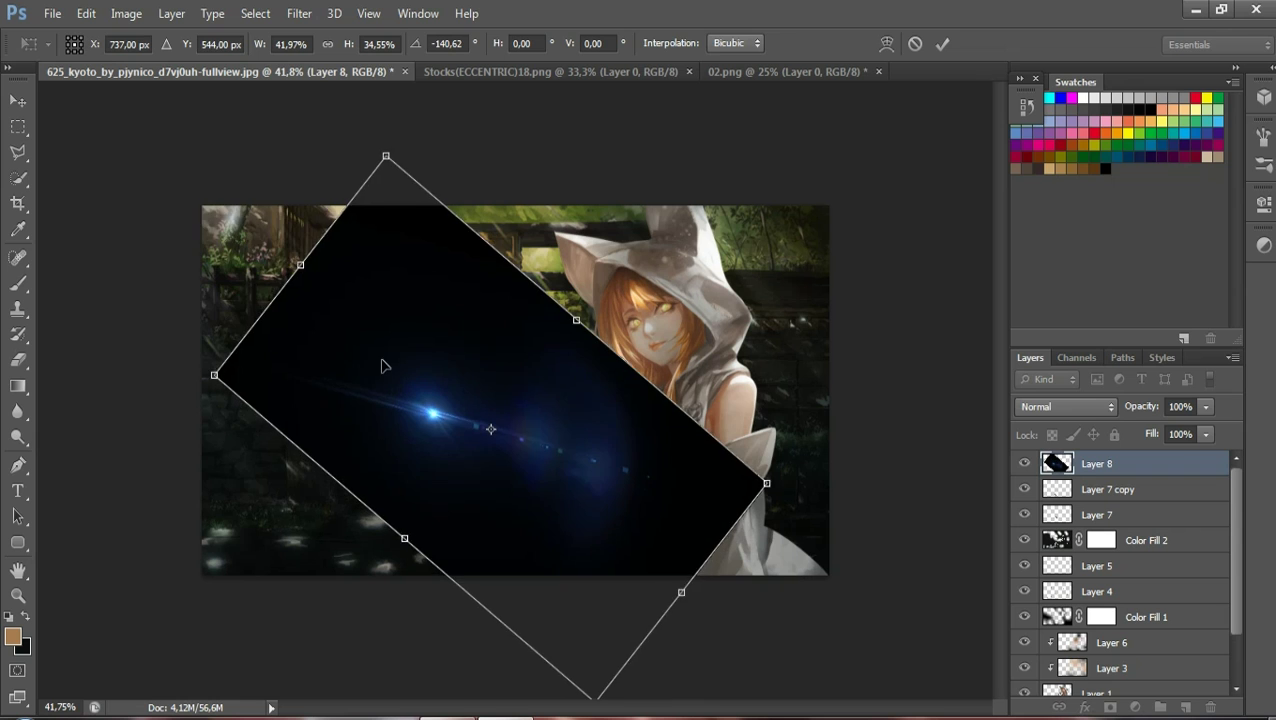
drag(381, 366, 251, 197)
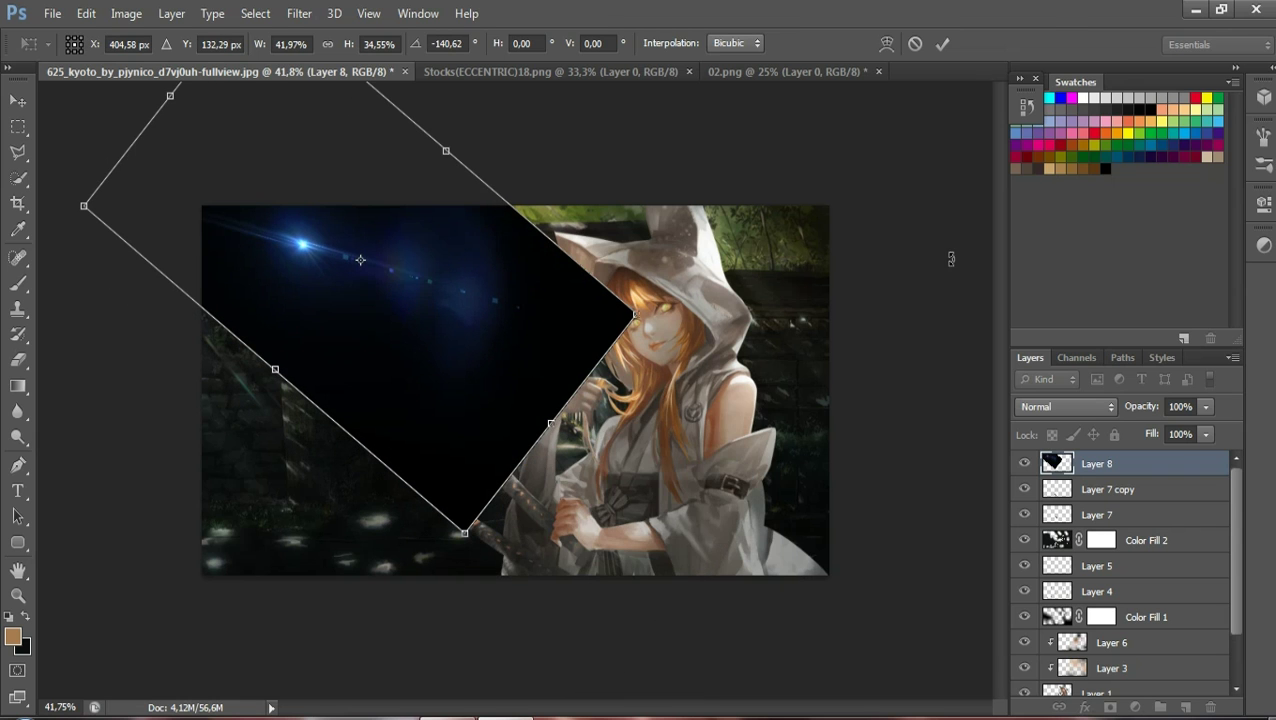
Set the flare to Color Dodge, enlarge it over the upper-left rays and commit the transform
click(1055, 407)
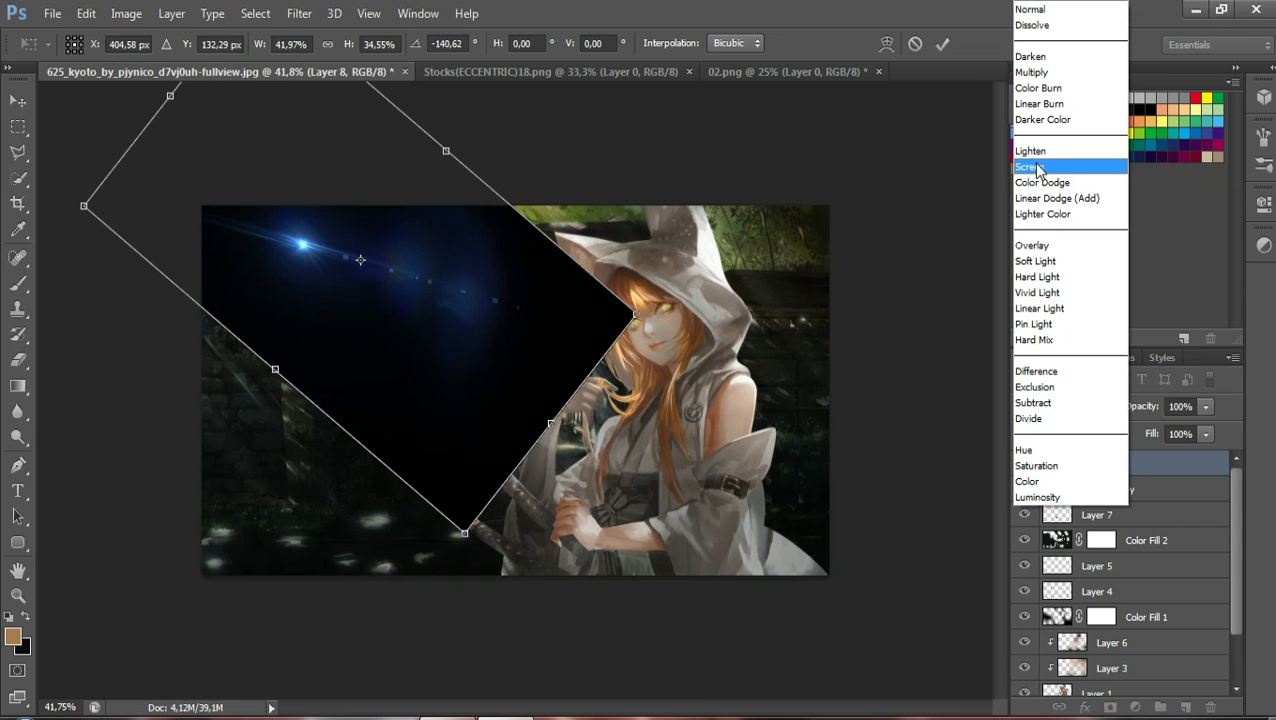
click(1042, 183)
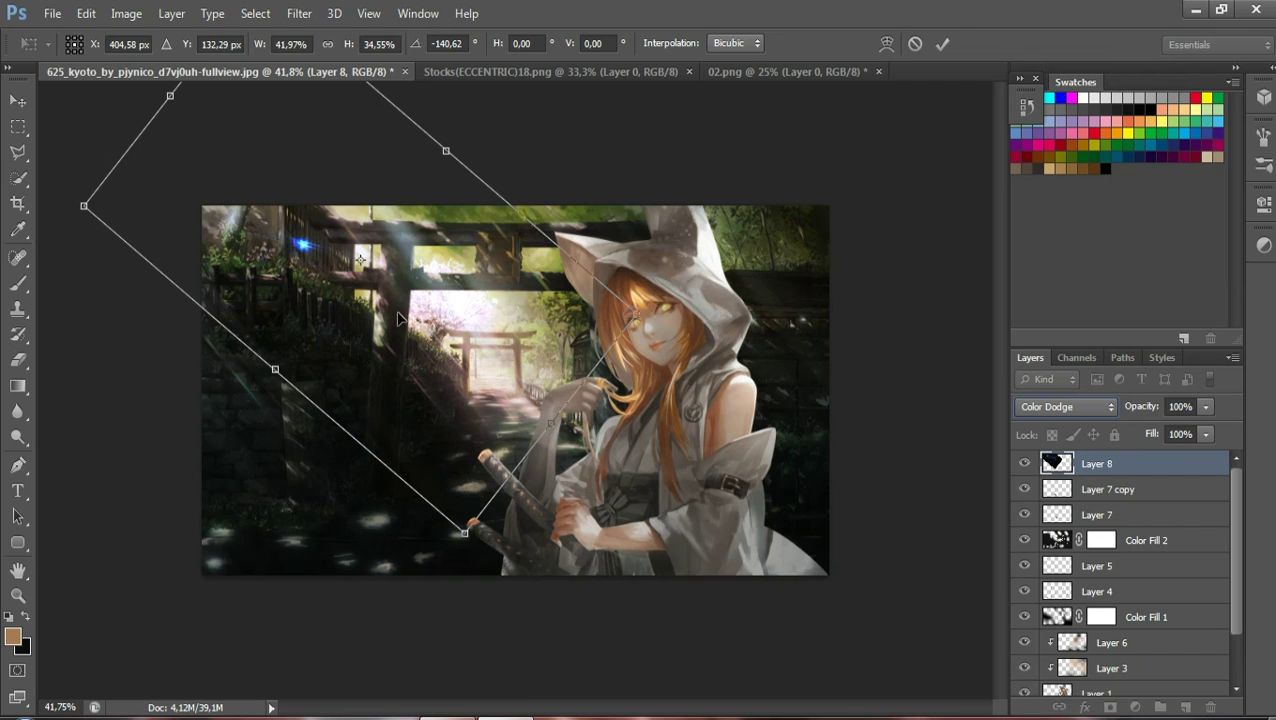
mouse_move(388, 268)
mouse_down()
mouse_move(333, 240)
mouse_move(301, 255)
mouse_move(329, 304)
mouse_up()
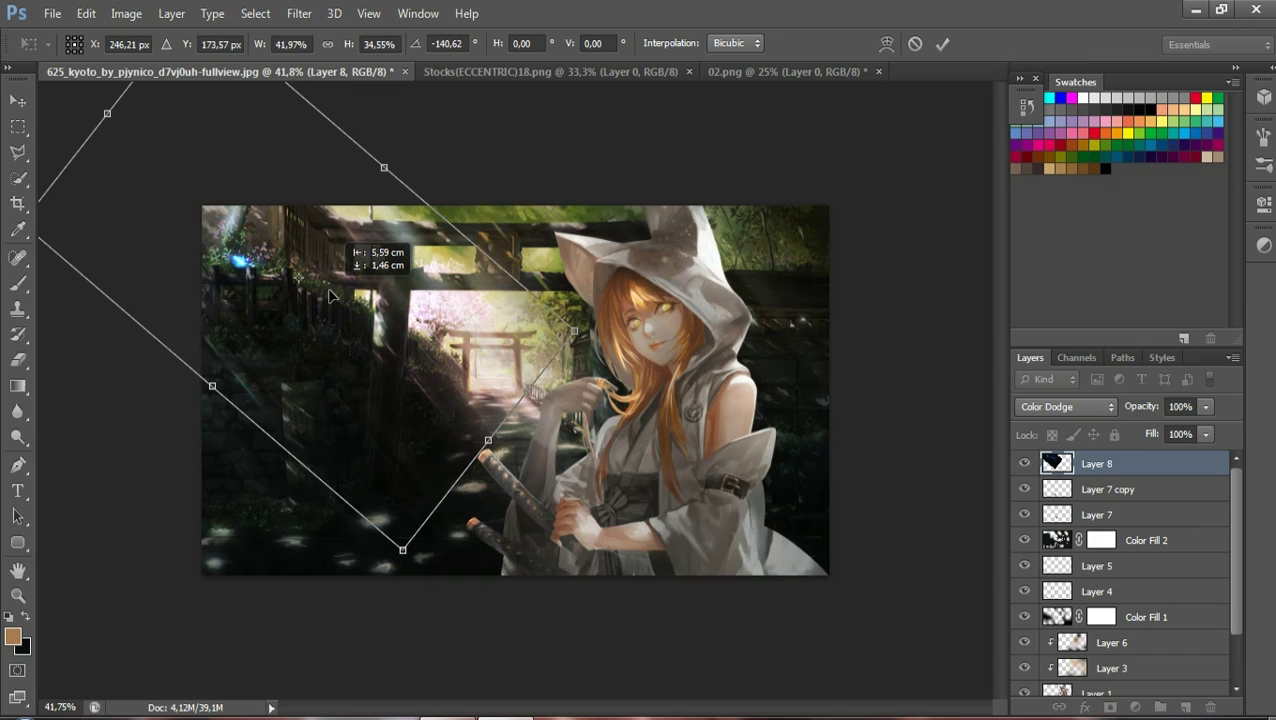
mouse_move(636, 354)
mouse_down()
mouse_move(764, 362)
mouse_move(787, 349)
mouse_up()
mouse_move(404, 285)
mouse_down()
mouse_move(410, 294)
mouse_move(333, 255)
mouse_move(441, 256)
mouse_move(415, 266)
mouse_up()
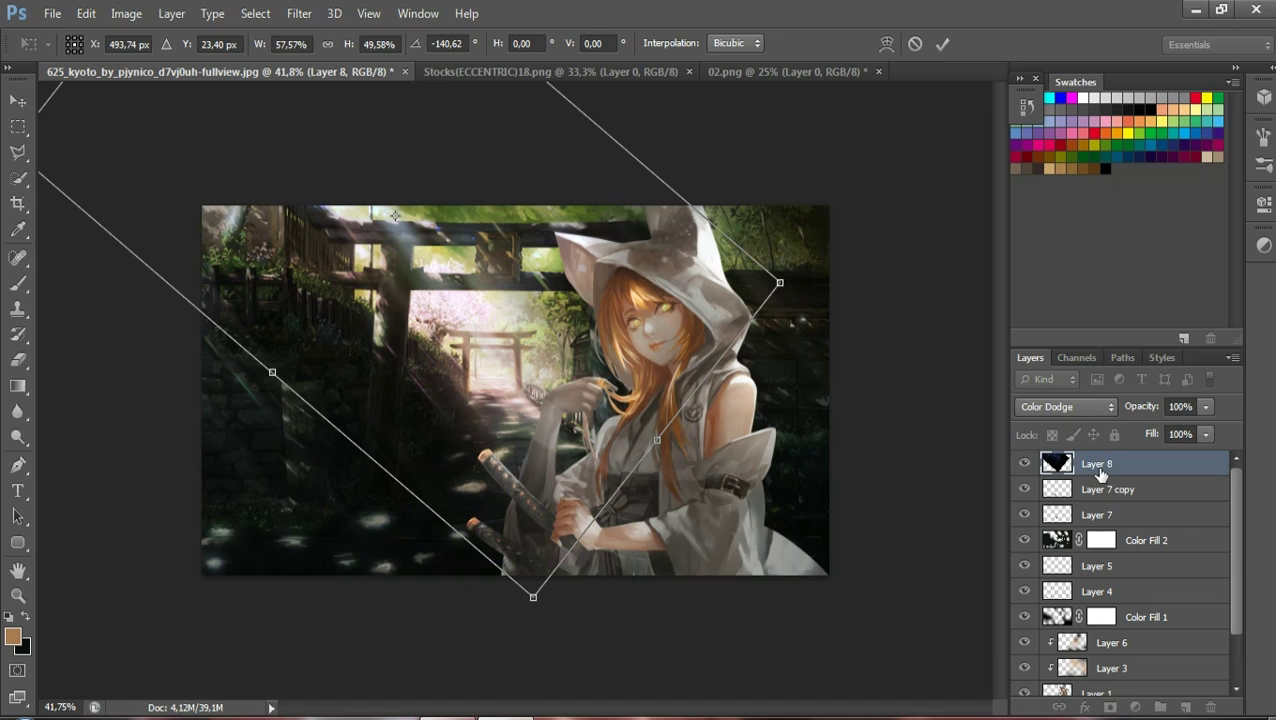
click(942, 44)
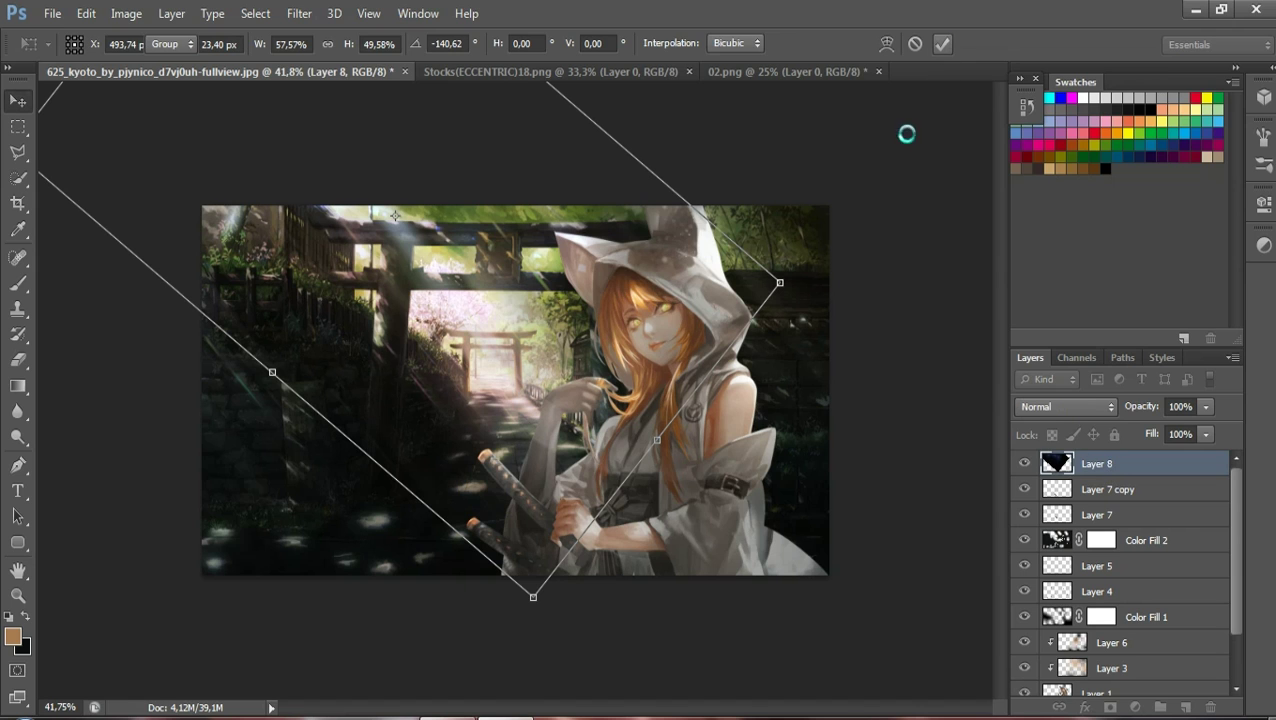
Toggle the Layer 8 flare off and on to compare, then select Layer 8
click(847, 444)
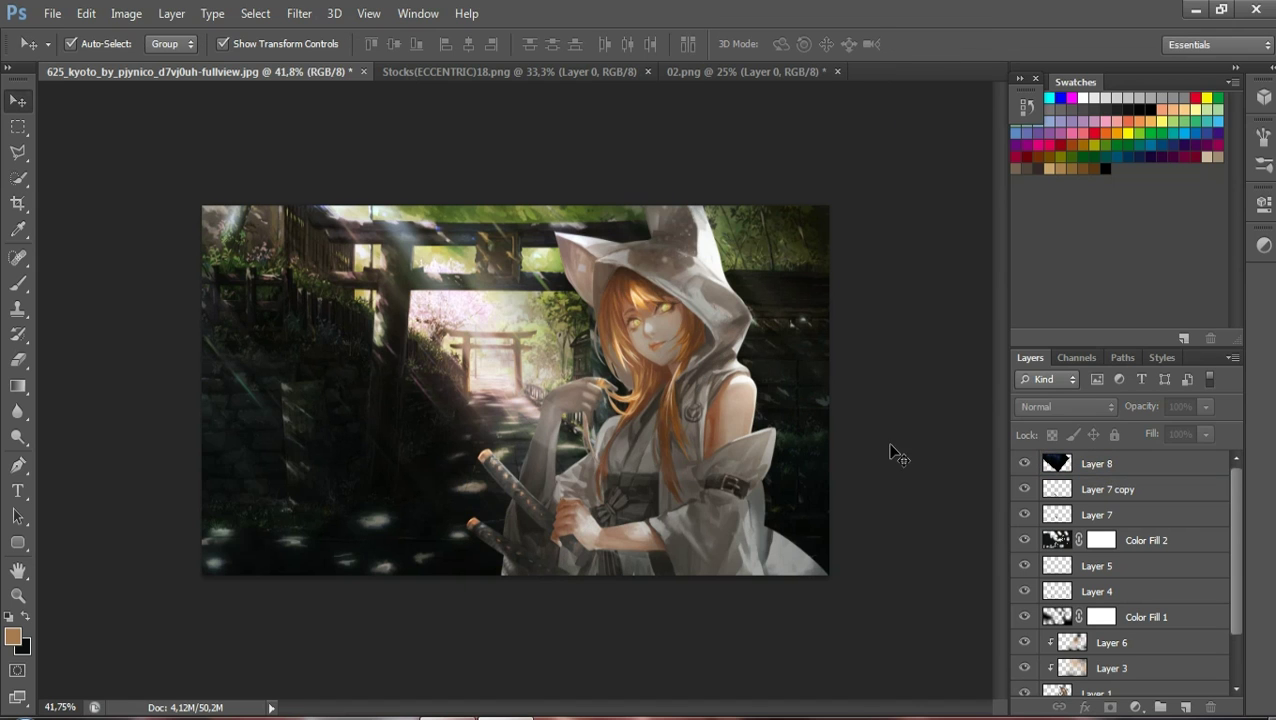
click(1024, 464)
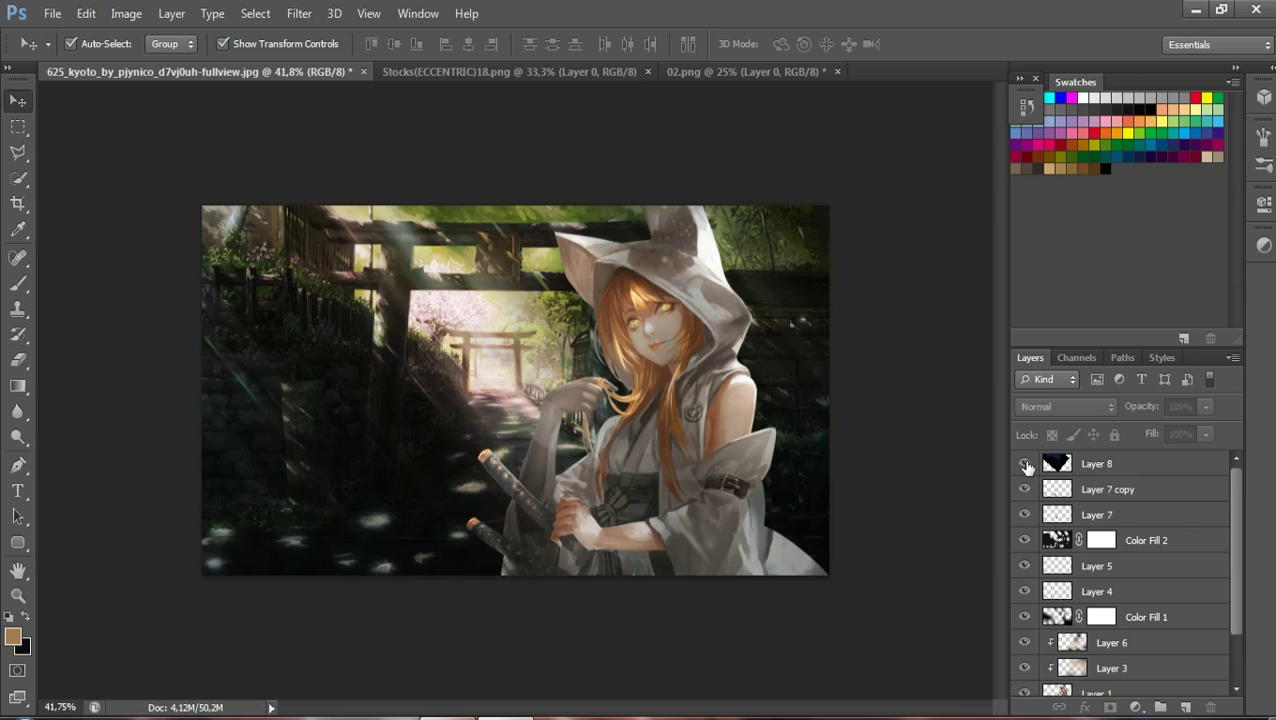
click(1024, 464)
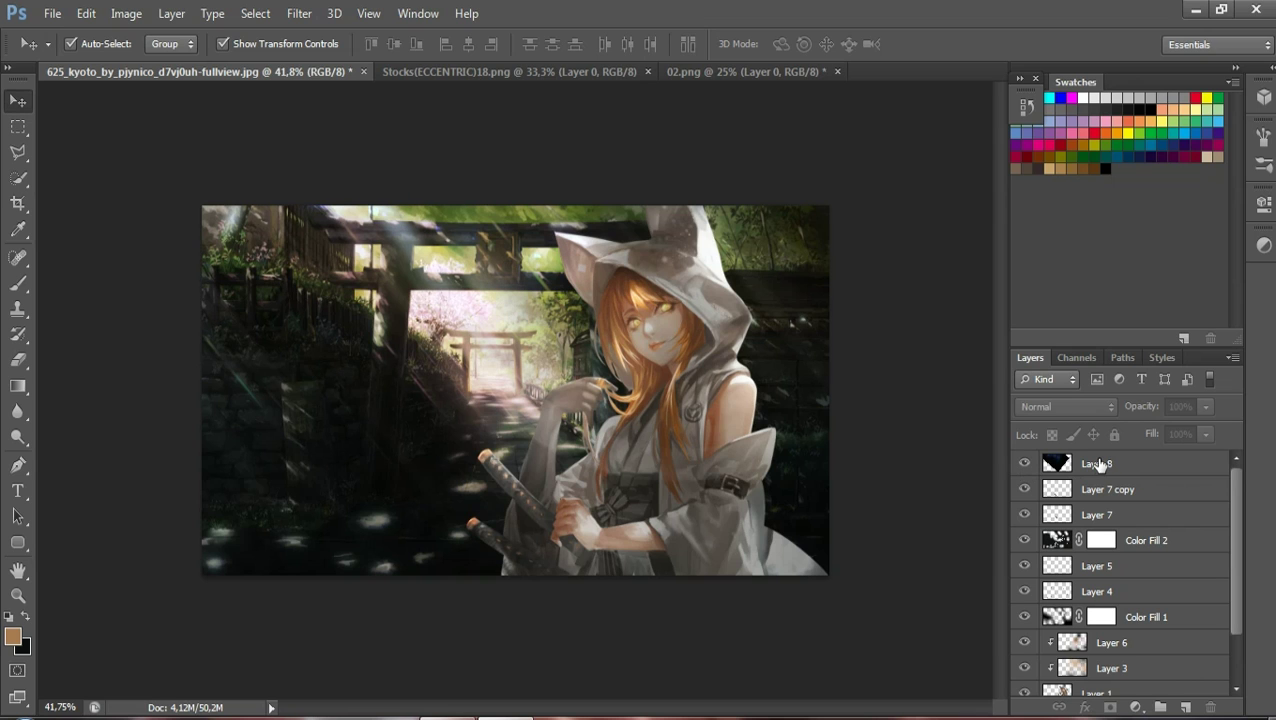
click(1024, 464)
click(1086, 466)
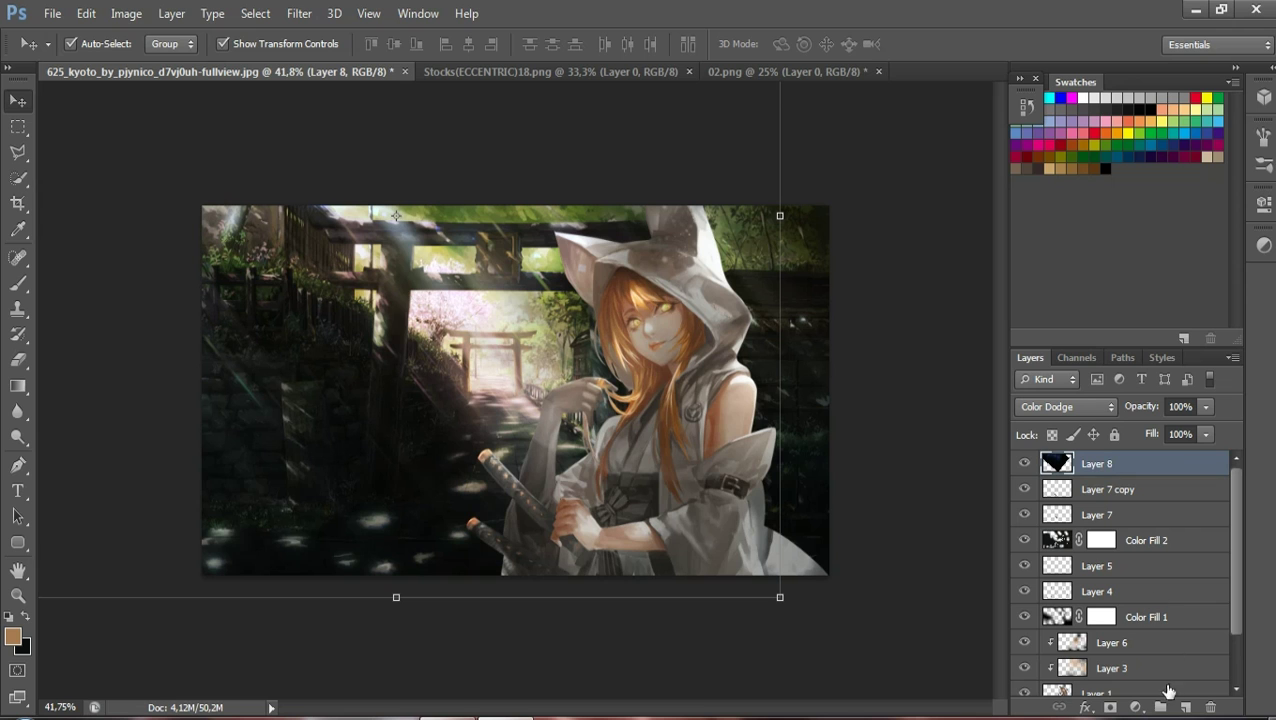
Add a new Layer 9 and clip it to the Layer 8 flare
click(1185, 707)
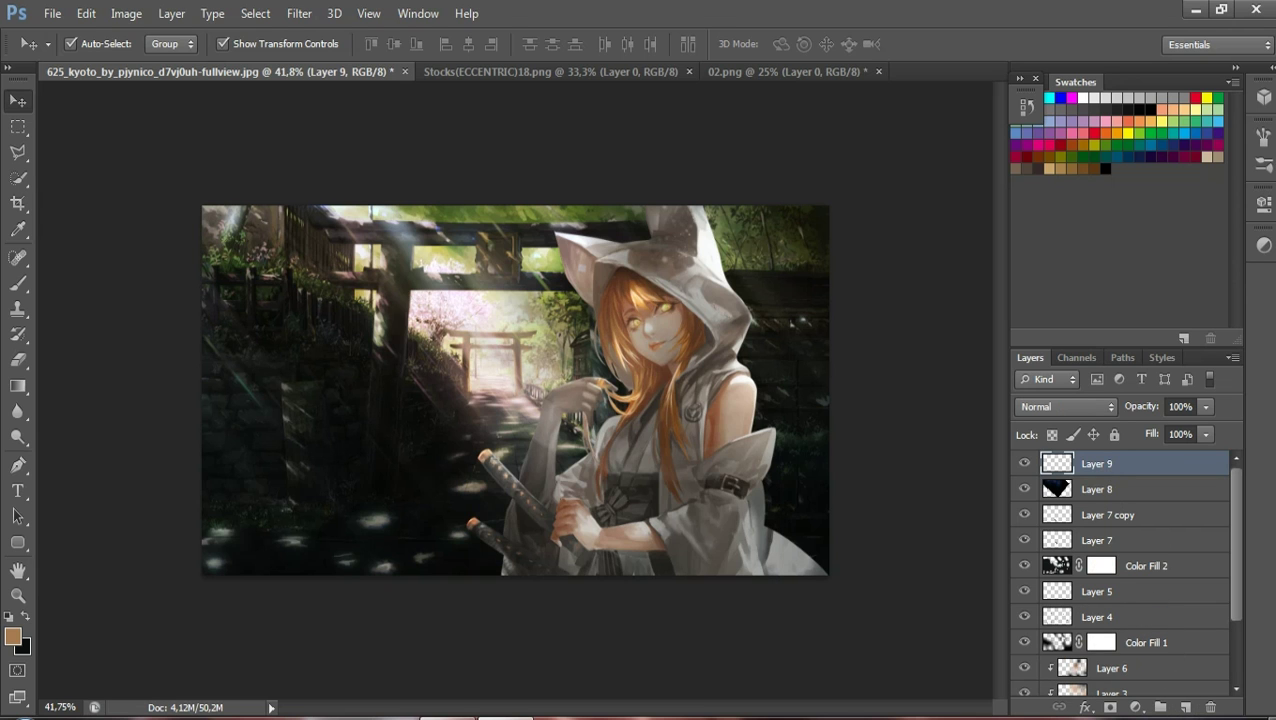
right_click(1098, 462)
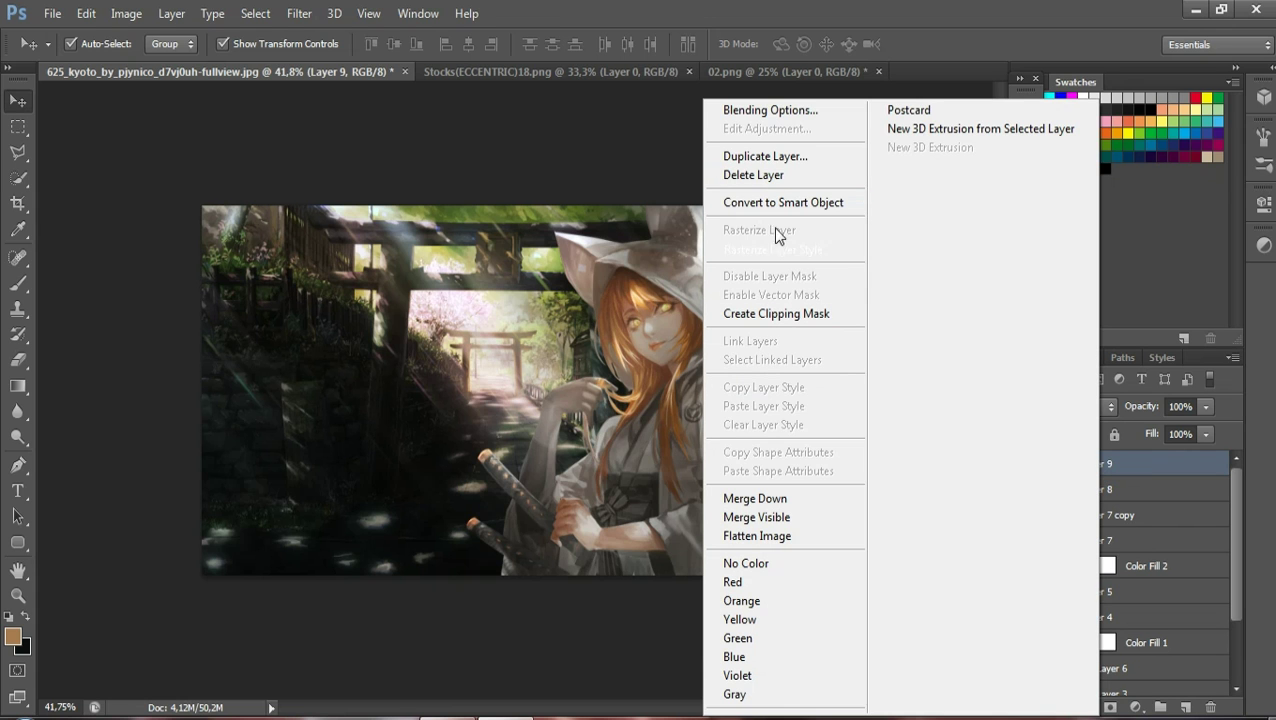
click(786, 320)
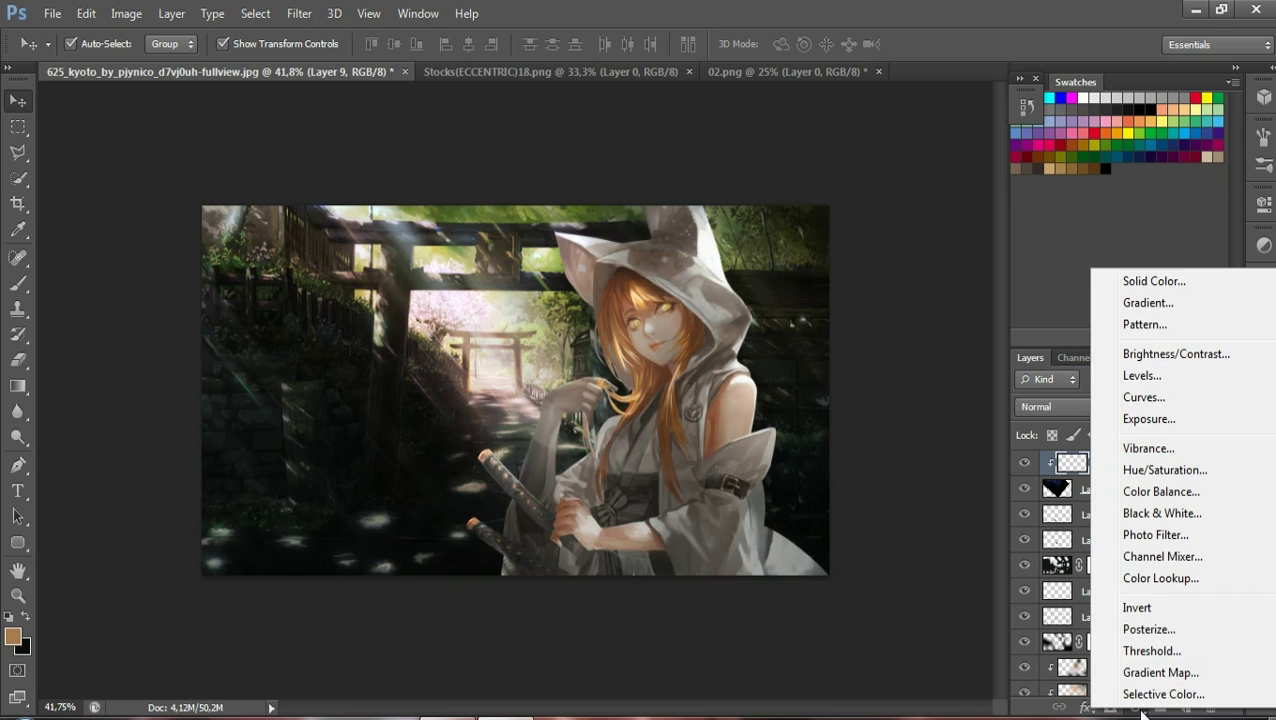
Try a dark brown Solid Color fill layer, then abandon it
click(1135, 707)
click(1153, 281)
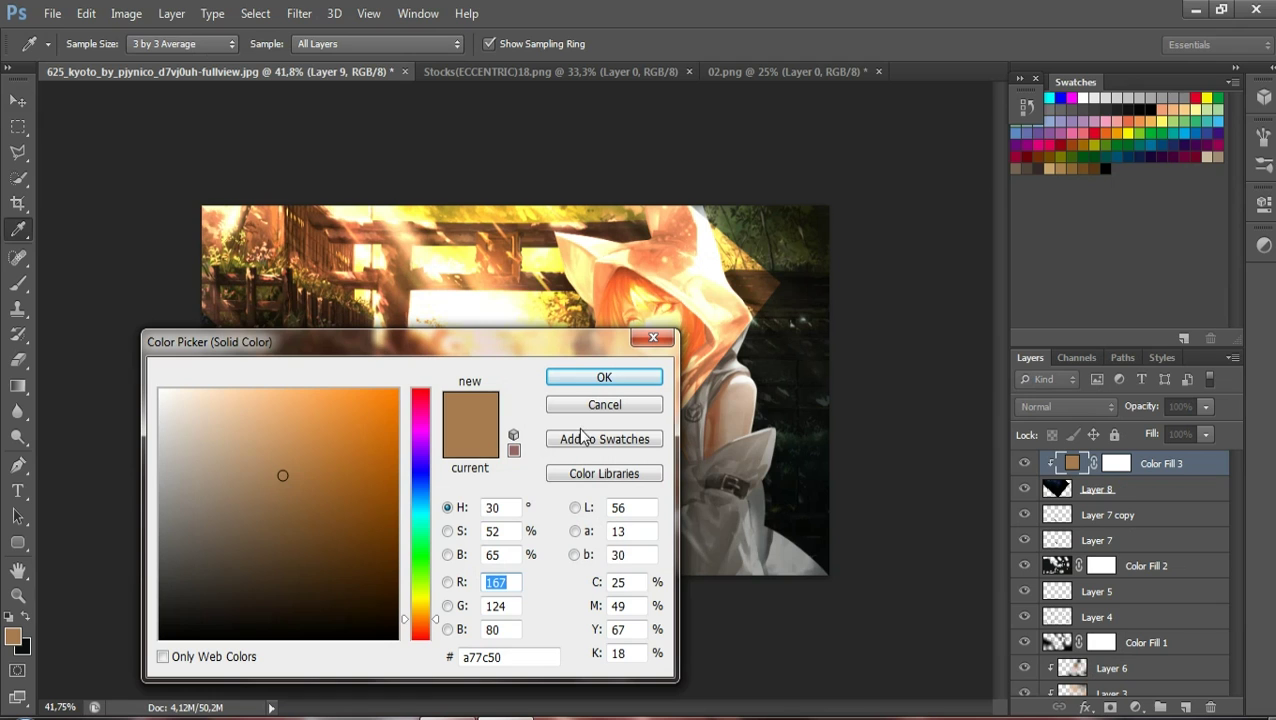
mouse_move(301, 483)
mouse_down()
mouse_move(317, 504)
mouse_move(303, 456)
mouse_move(237, 545)
mouse_move(296, 464)
mouse_move(257, 418)
mouse_up()
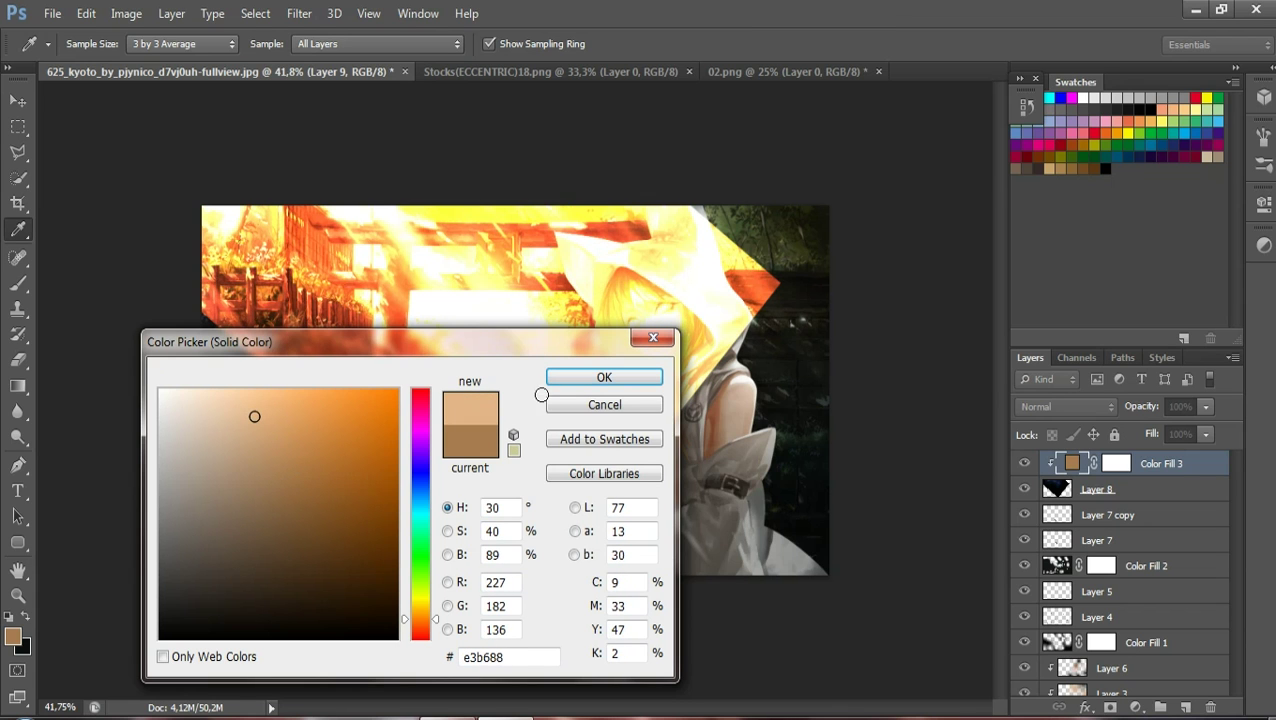
click(601, 406)
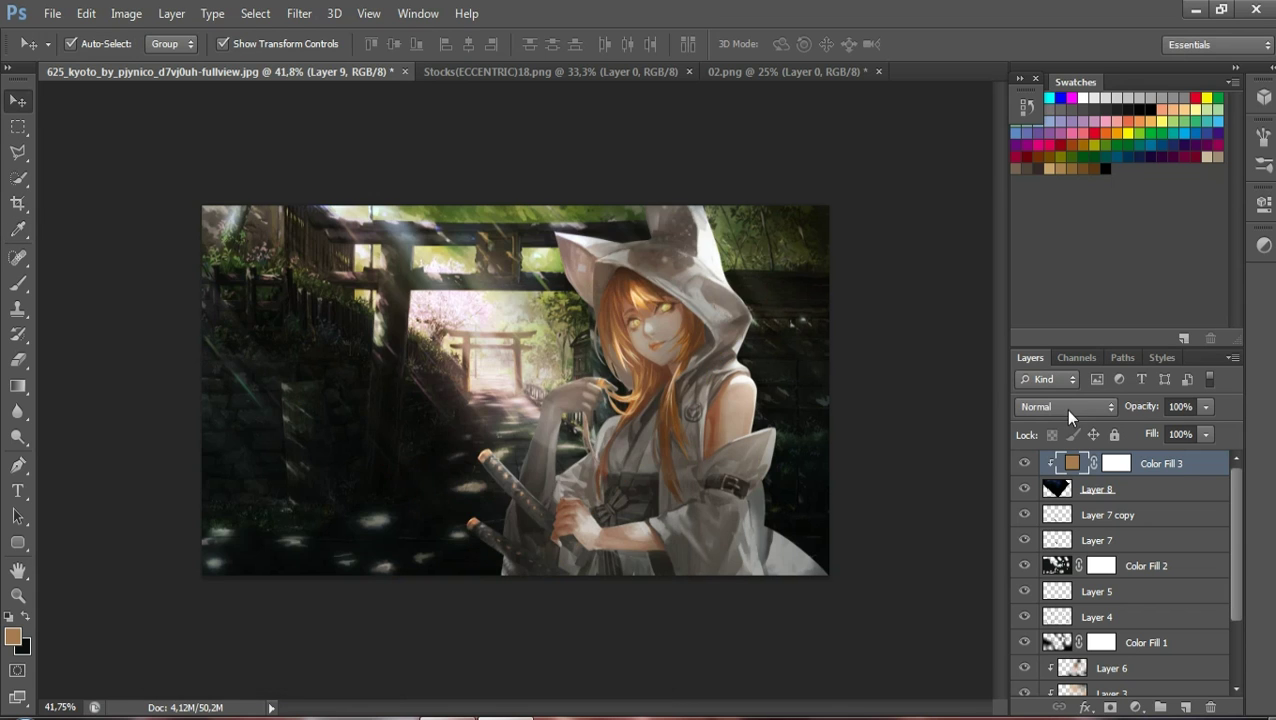
click(1135, 707)
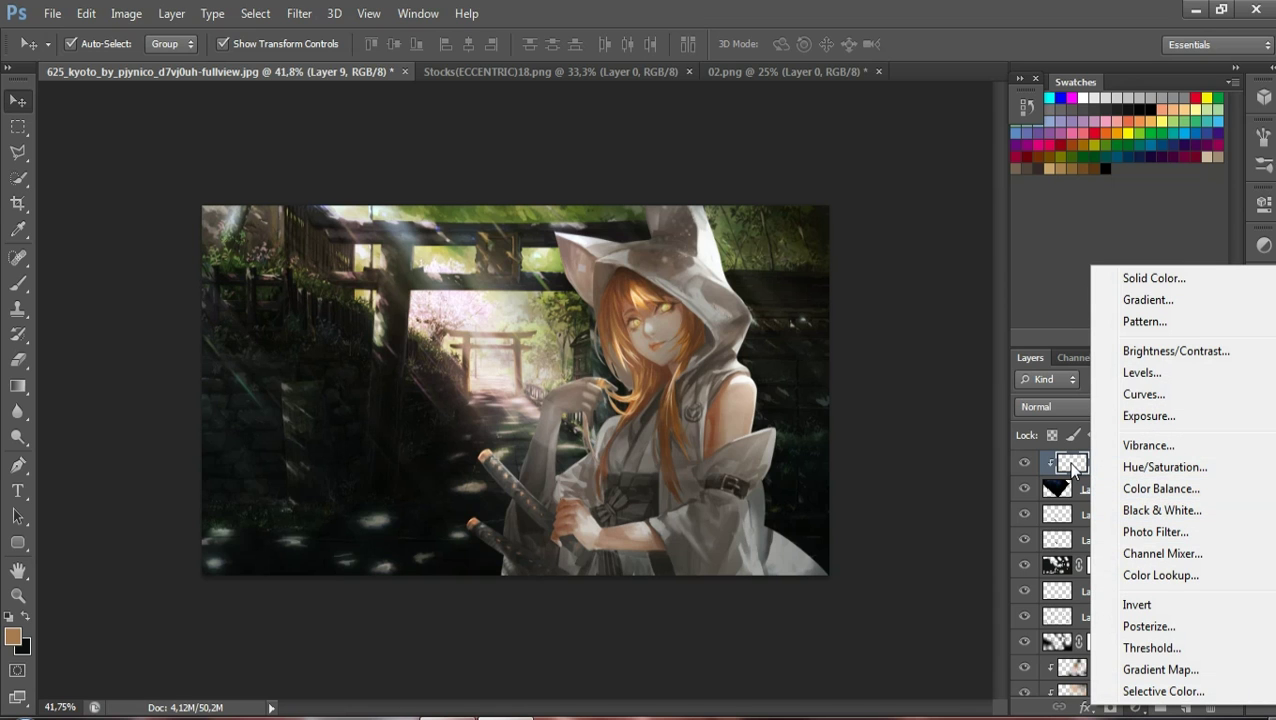
Add a Levels adjustment, then delete it as unwanted
click(1138, 392)
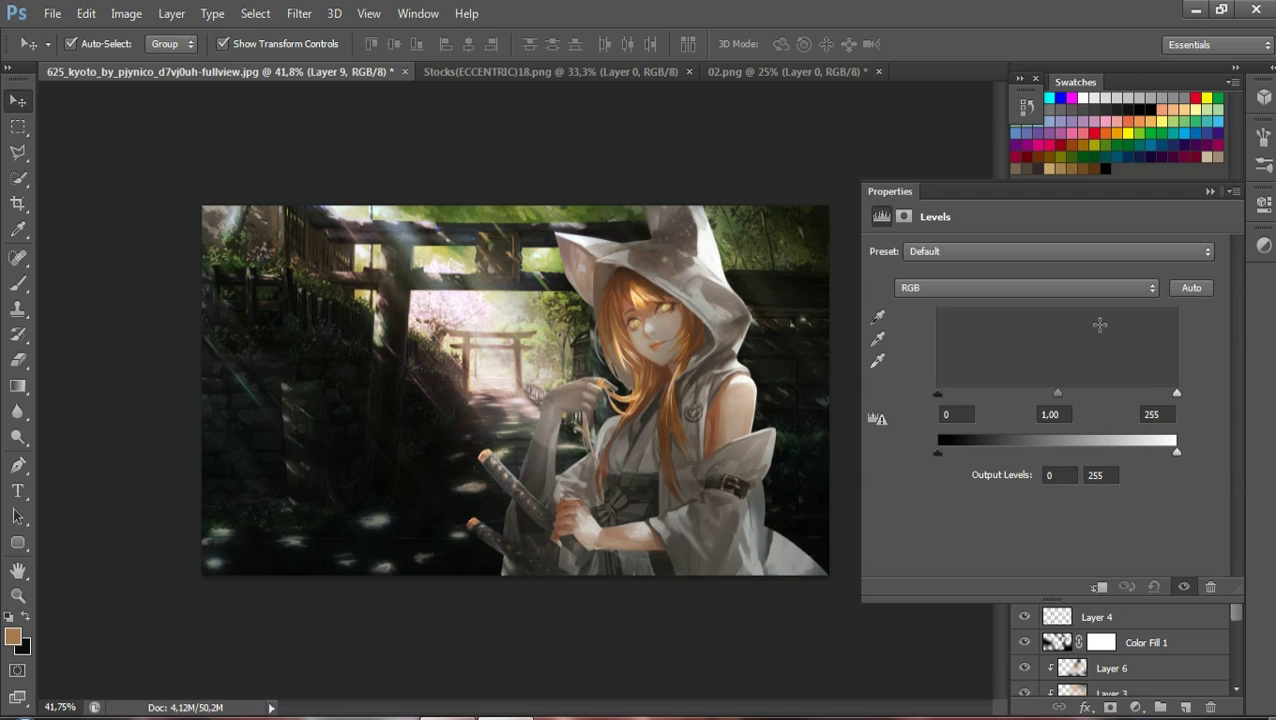
click(1209, 191)
key(Delete)
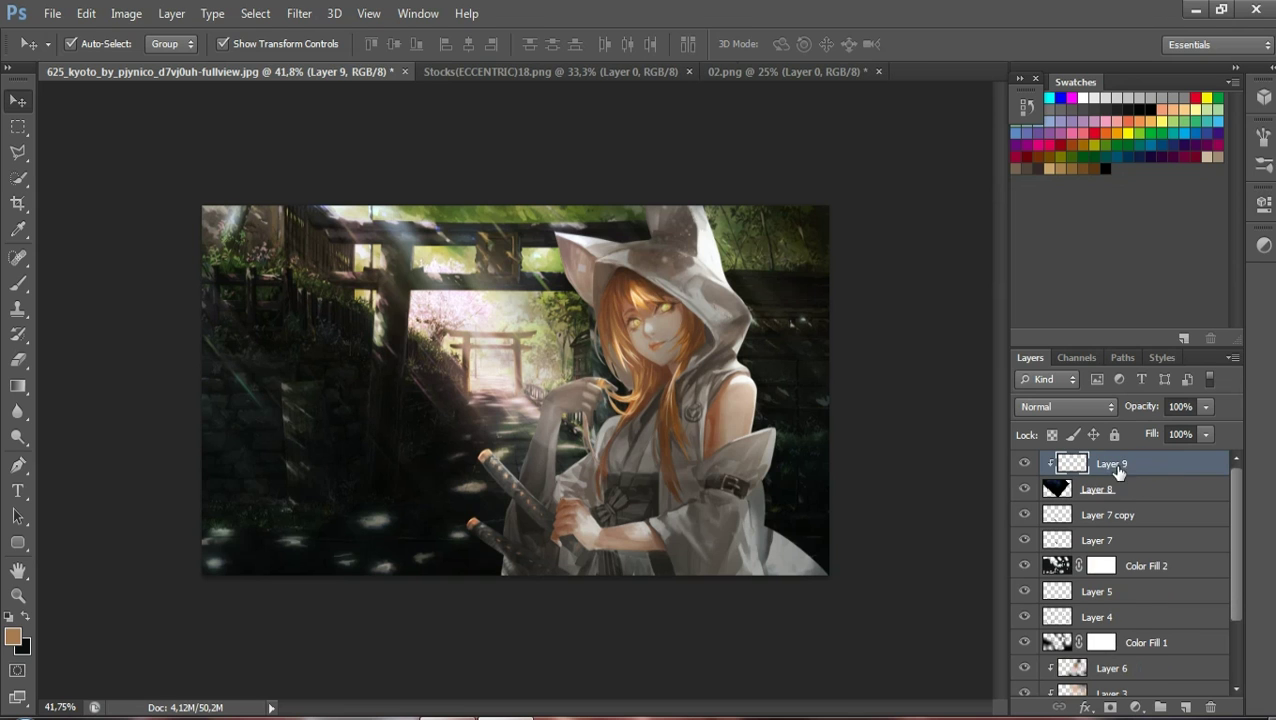
Add a Hue/Saturation adjustment at Hue -34 and Saturation -30, then bring up its layer options
click(1135, 707)
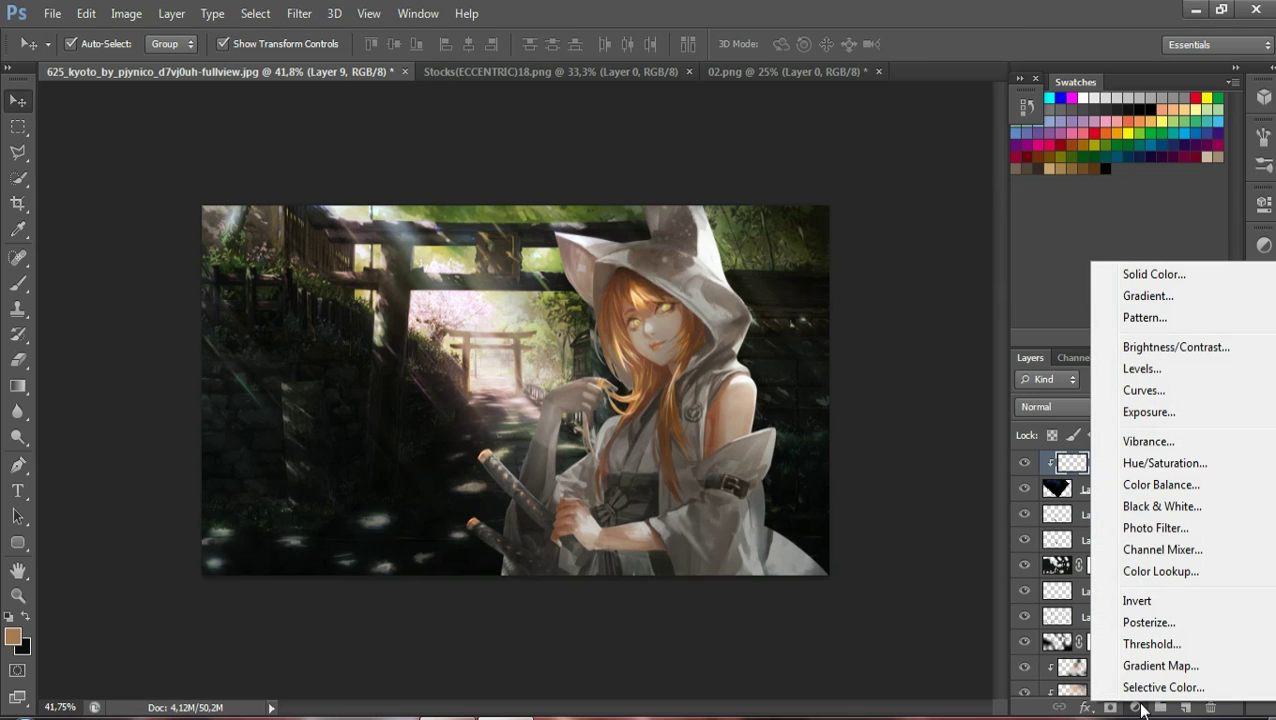
click(1140, 466)
mouse_move(1045, 325)
mouse_down()
mouse_move(977, 327)
mouse_move(1075, 324)
mouse_move(941, 336)
mouse_up()
drag(1035, 367, 994, 377)
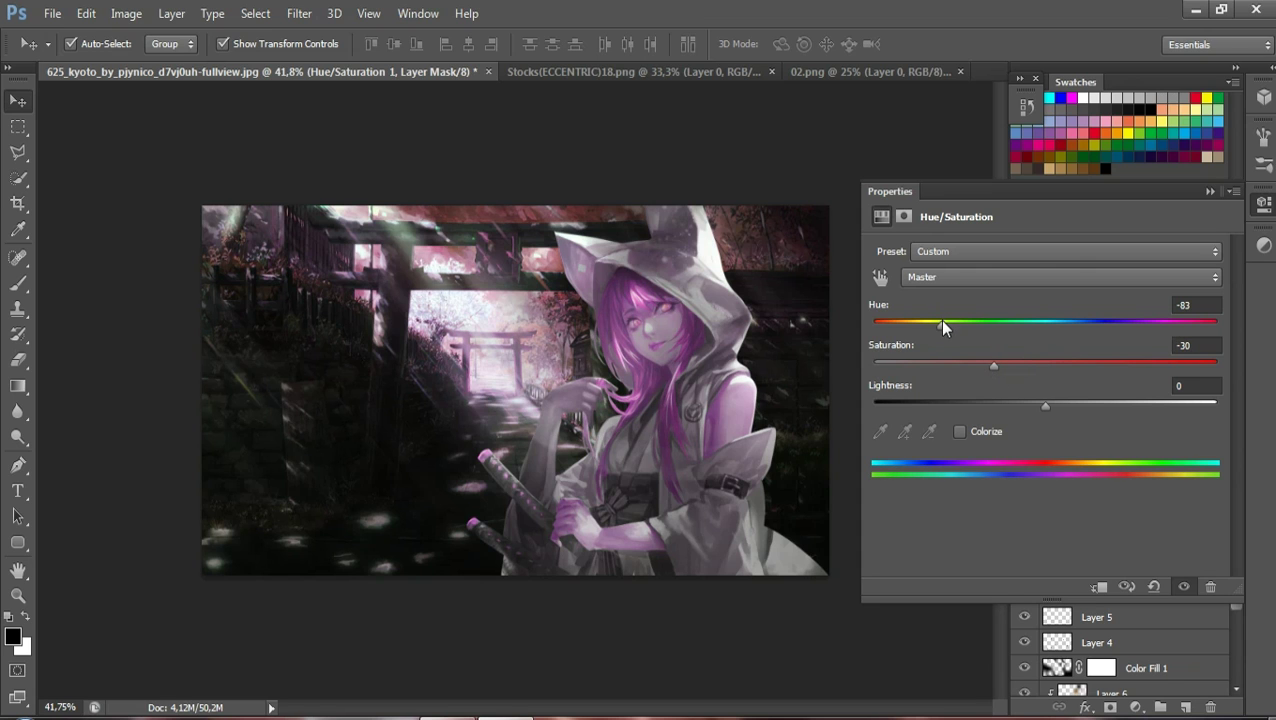
mouse_move(942, 320)
mouse_down()
mouse_move(922, 323)
mouse_move(984, 331)
mouse_up()
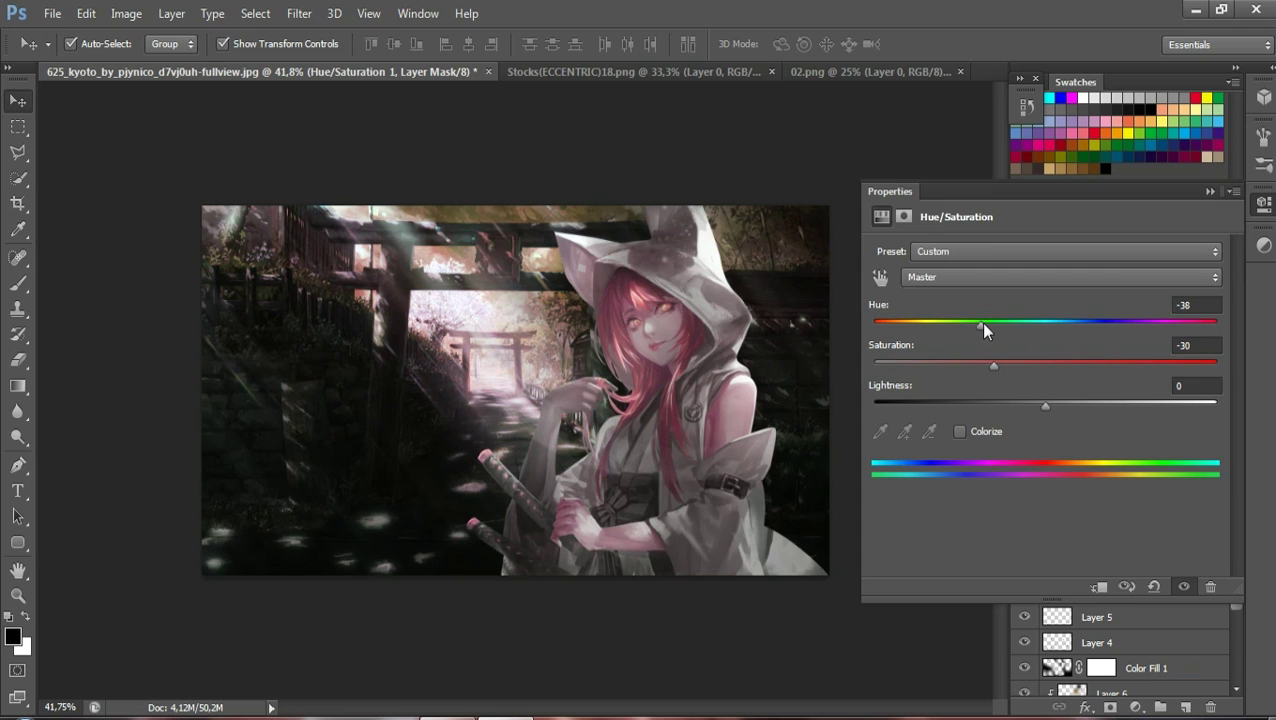
click(1209, 191)
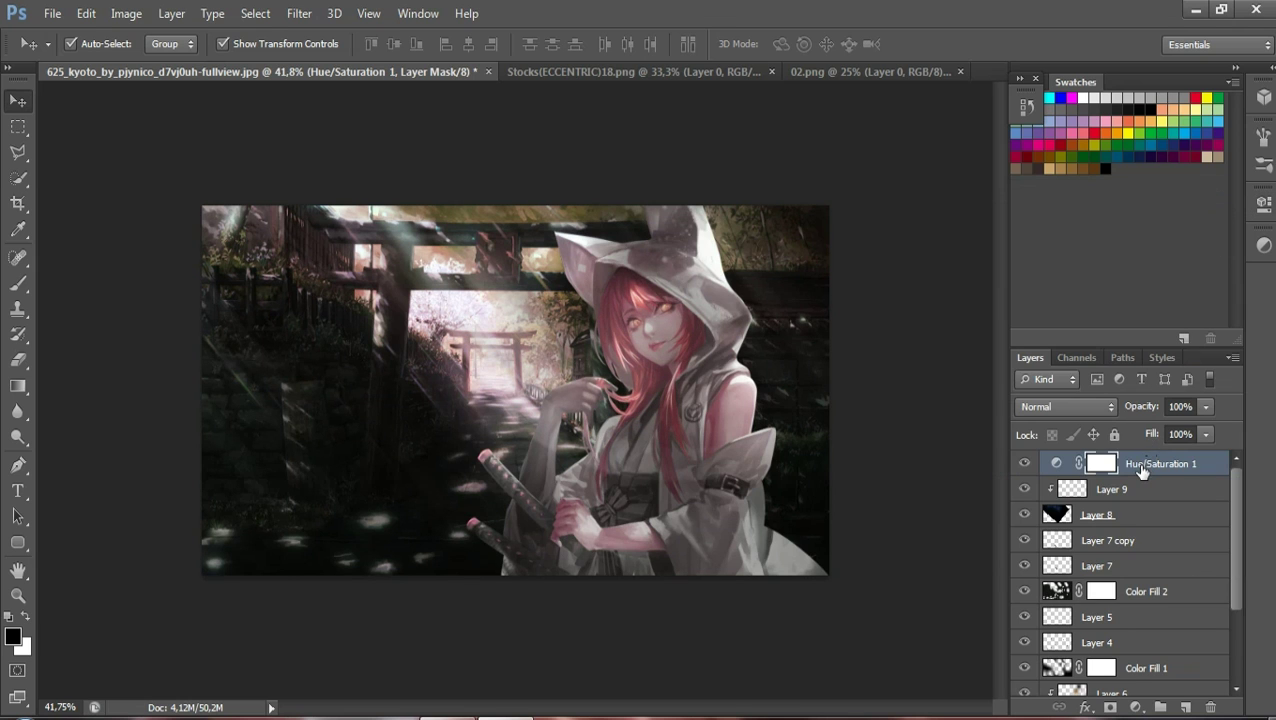
right_click(1141, 470)
Clip the Hue/Saturation adjustment to the layer below and delete the empty Layer 9
click(838, 315)
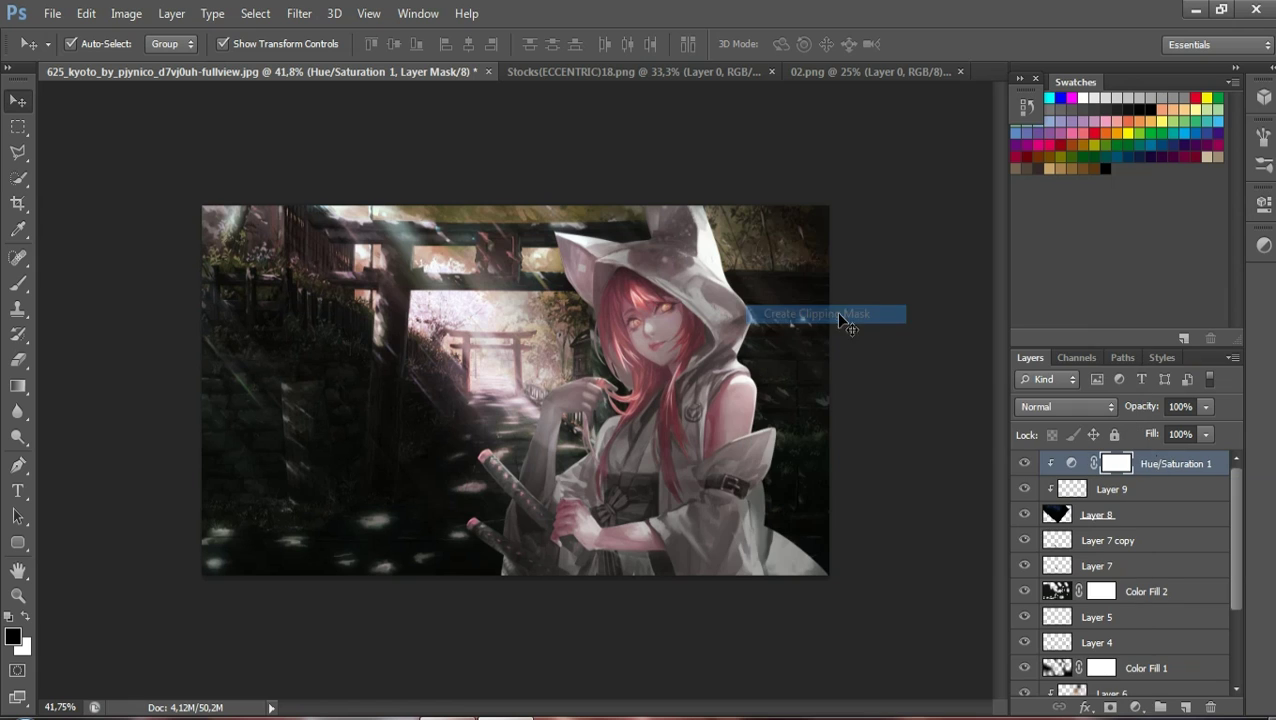
click(1109, 490)
key(Delete)
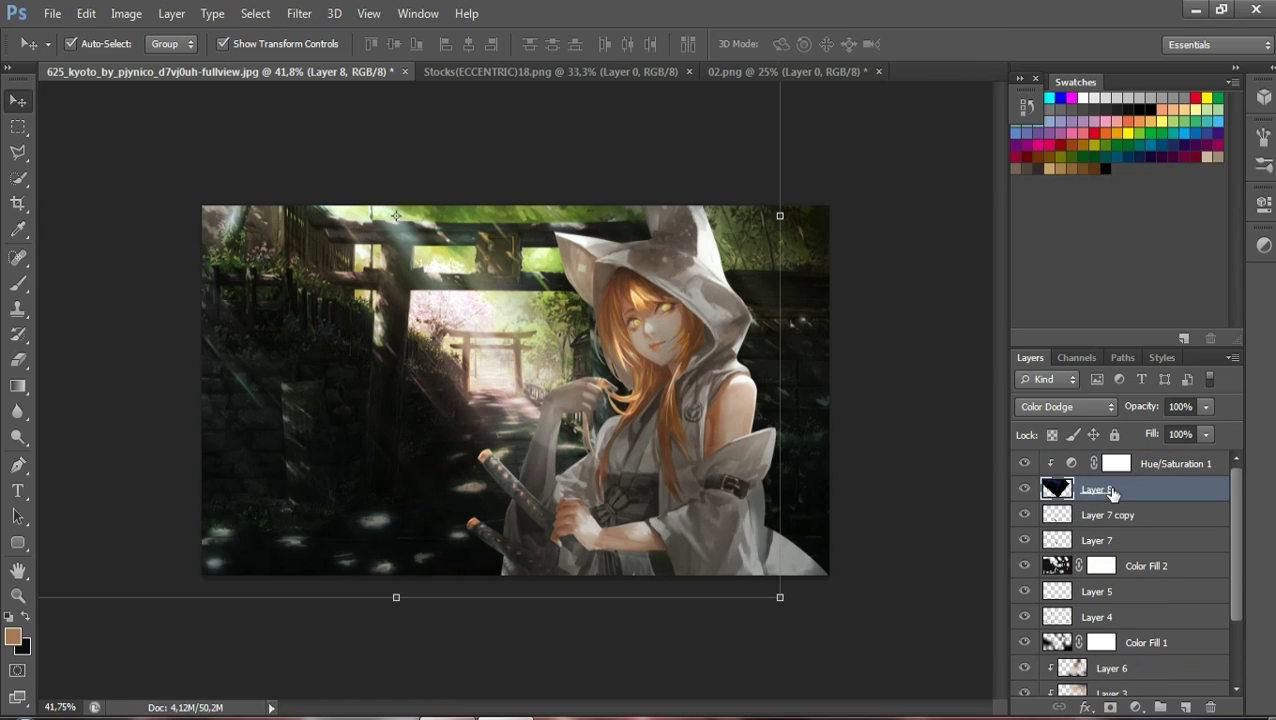
click(1150, 466)
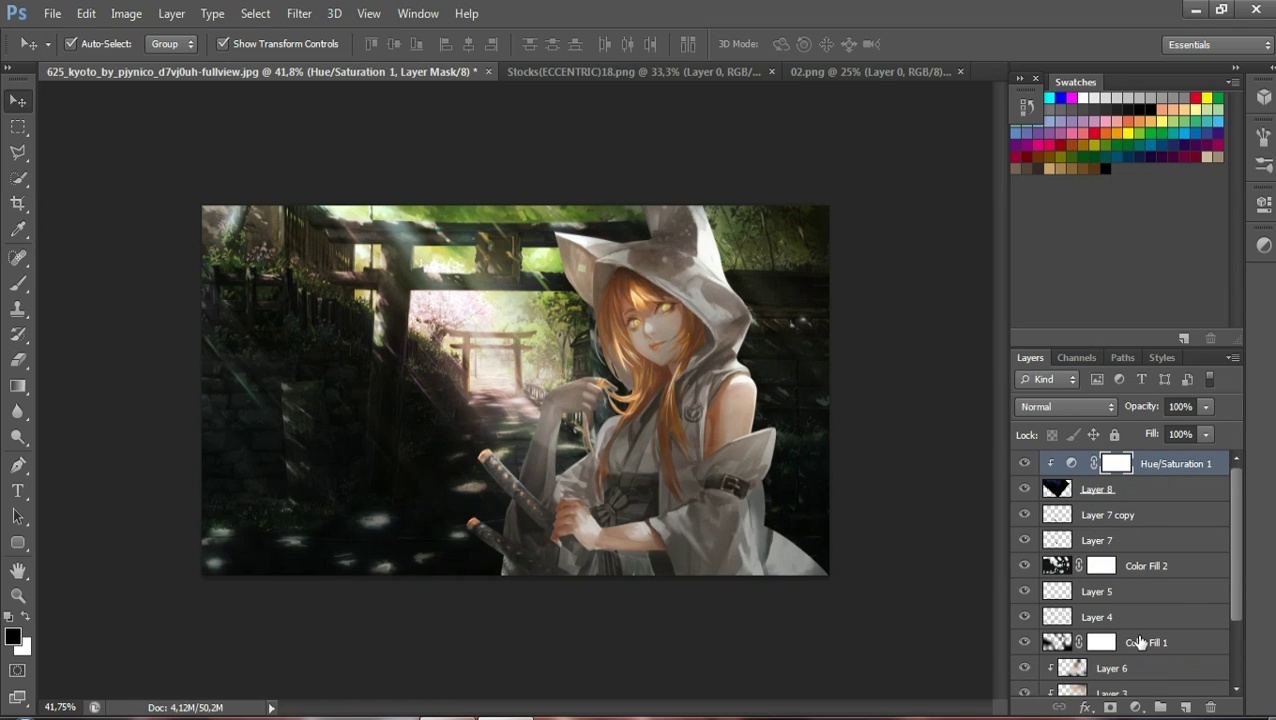
Retune Hue/Saturation 1 to Hue -153, Saturation +100, Lightness -25 and compare it on/off
double_click(1071, 466)
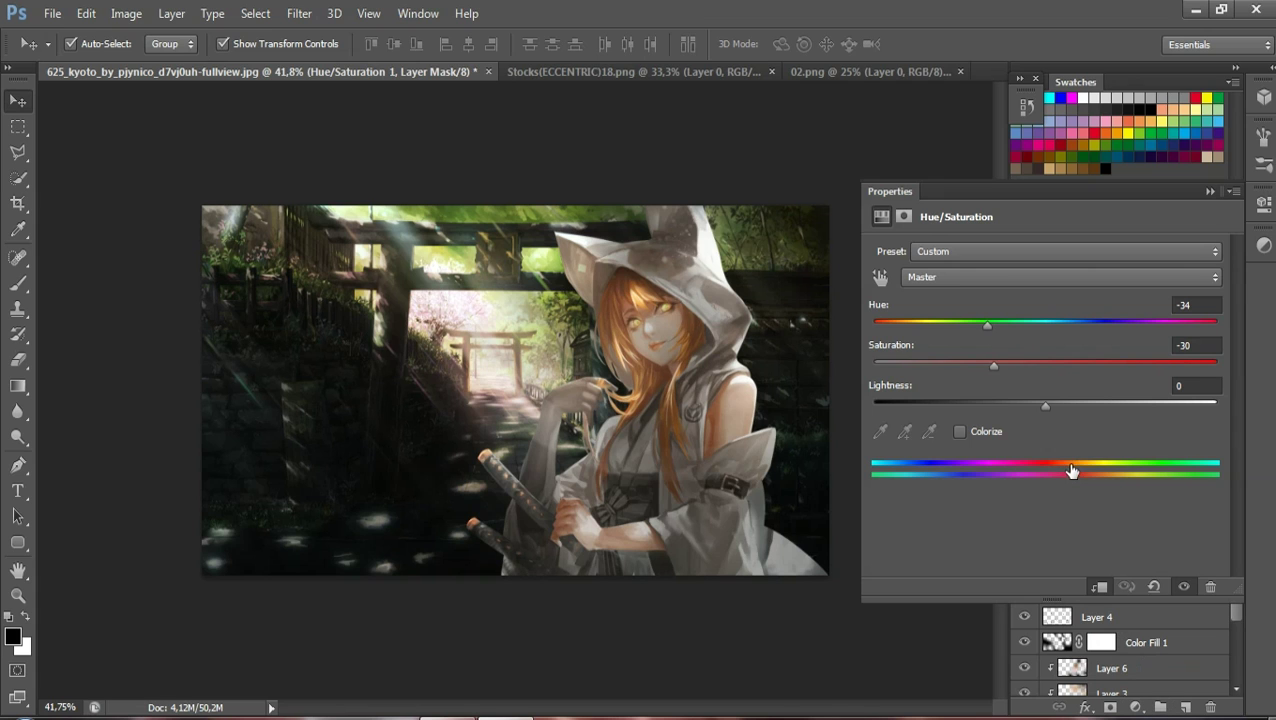
mouse_move(988, 320)
mouse_down()
mouse_move(917, 338)
mouse_move(1162, 321)
mouse_up()
mouse_move(997, 365)
mouse_down()
mouse_move(1059, 367)
mouse_move(998, 404)
mouse_move(941, 411)
mouse_move(1104, 402)
mouse_move(970, 412)
mouse_up()
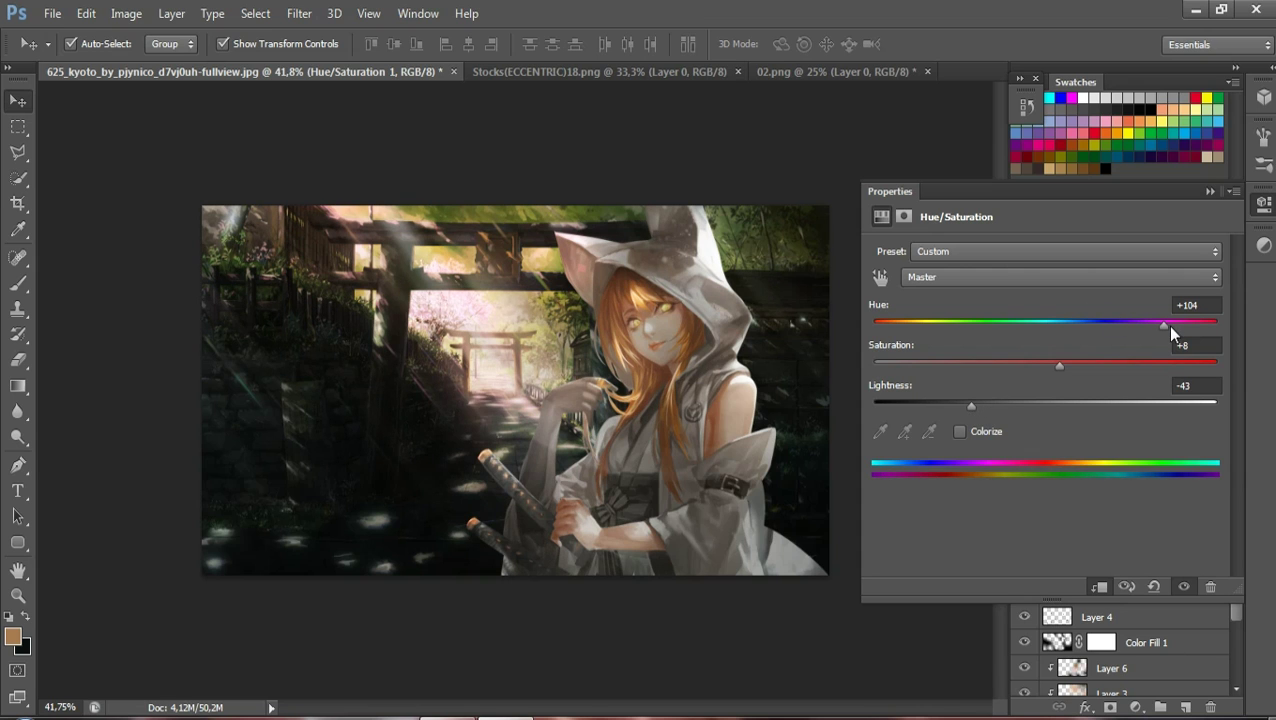
drag(1164, 325, 898, 333)
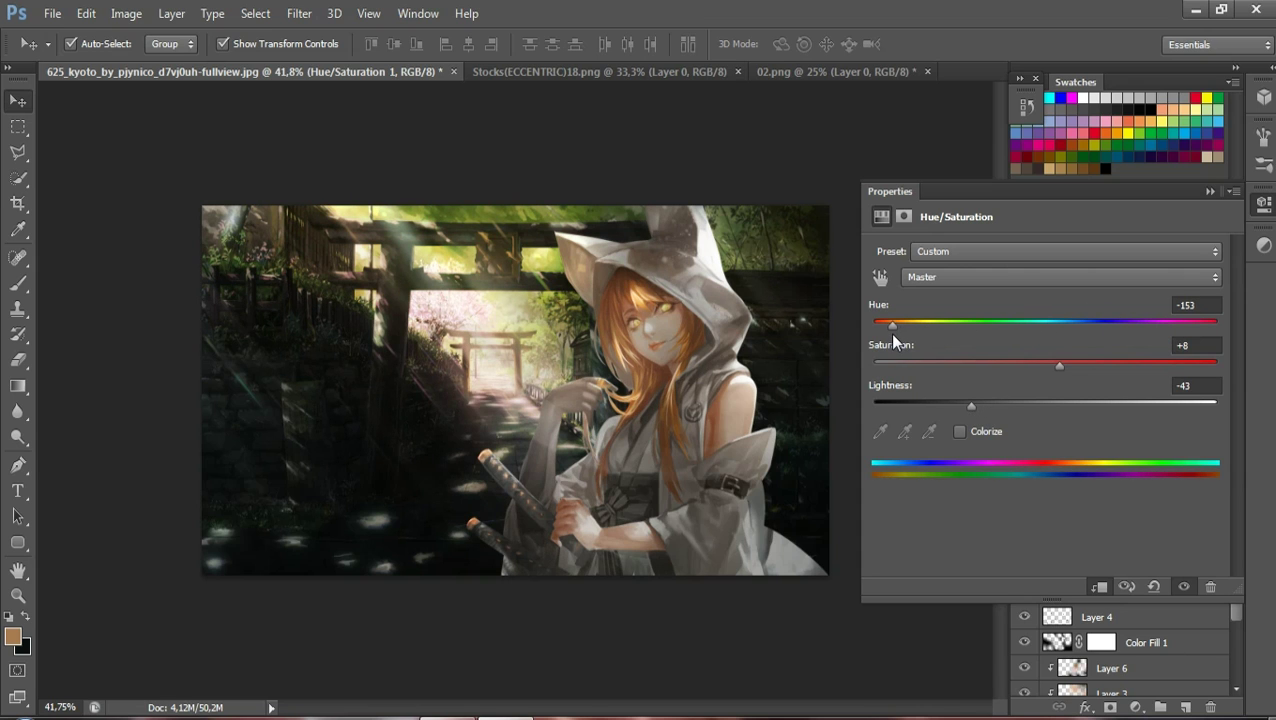
mouse_move(1067, 364)
mouse_down()
mouse_move(1116, 364)
mouse_move(992, 383)
mouse_move(1215, 434)
mouse_move(1226, 412)
mouse_up()
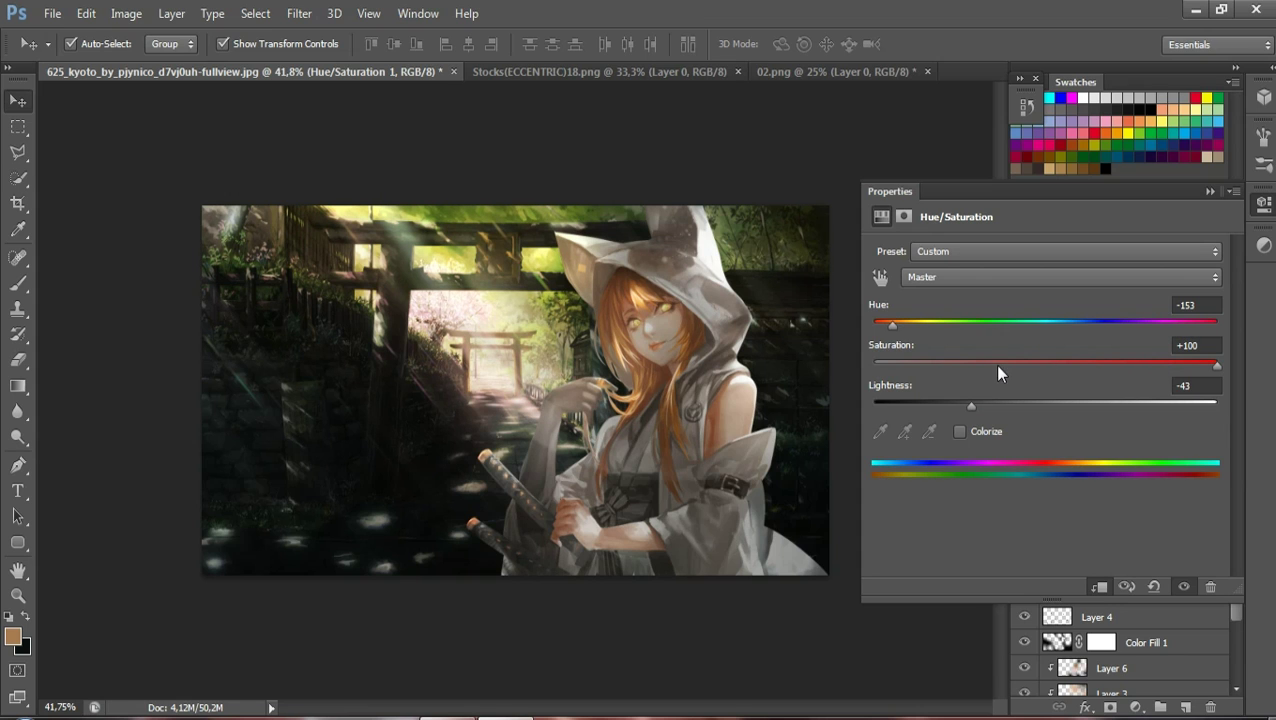
drag(972, 415, 1003, 398)
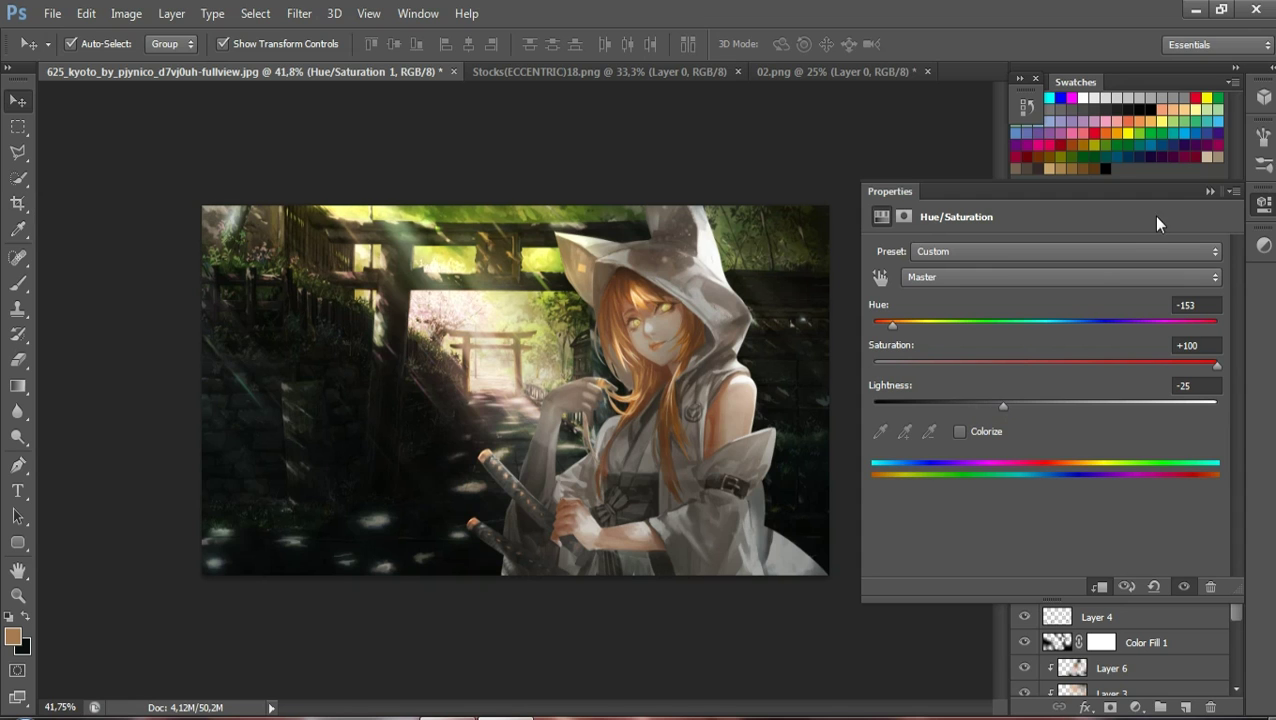
click(1207, 191)
click(1023, 464)
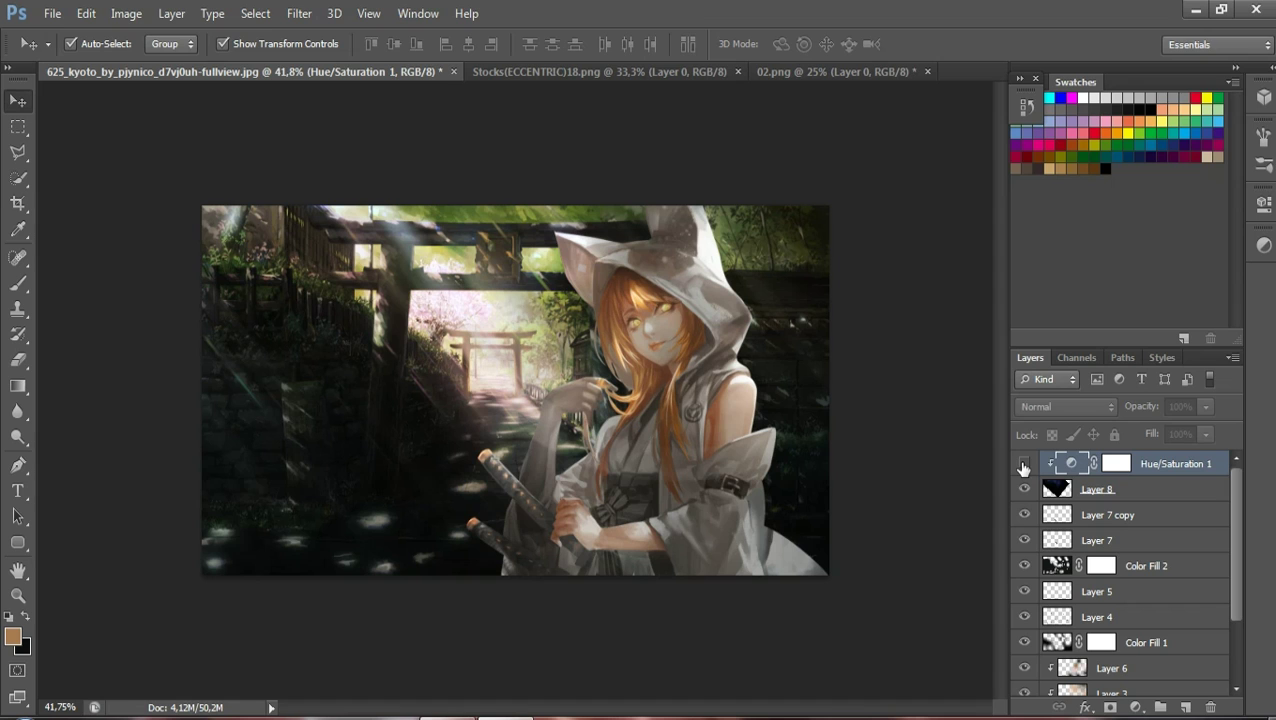
click(1023, 464)
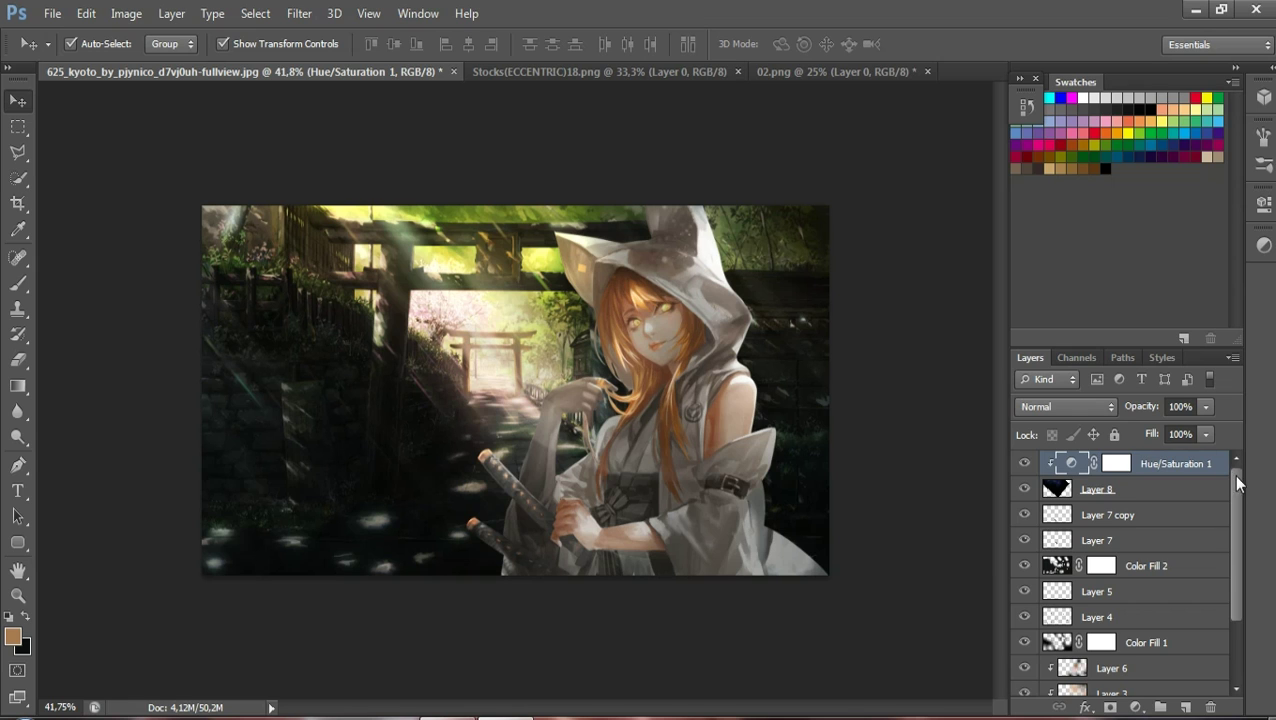
Add a new empty Layer 9 on top and zoom in on the girl and swords
mouse_move(1237, 483)
mouse_down()
mouse_move(1230, 534)
mouse_move(1201, 449)
mouse_up()
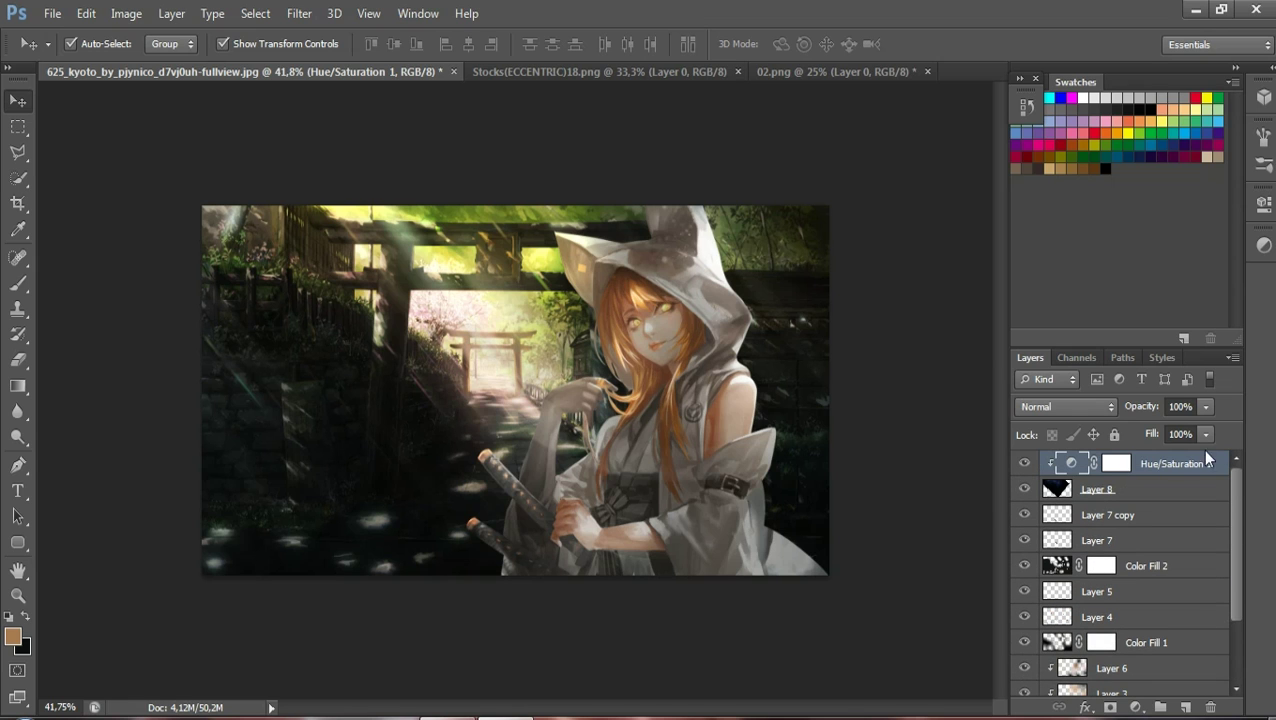
click(1185, 707)
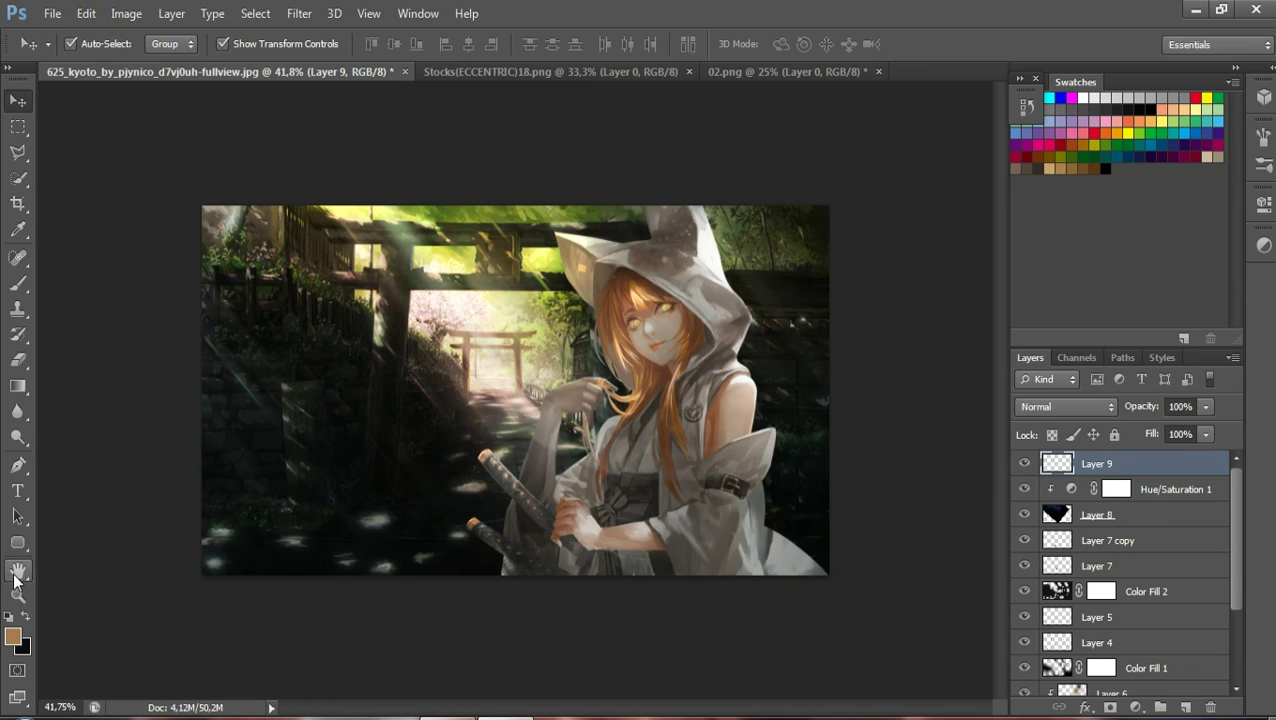
click(18, 466)
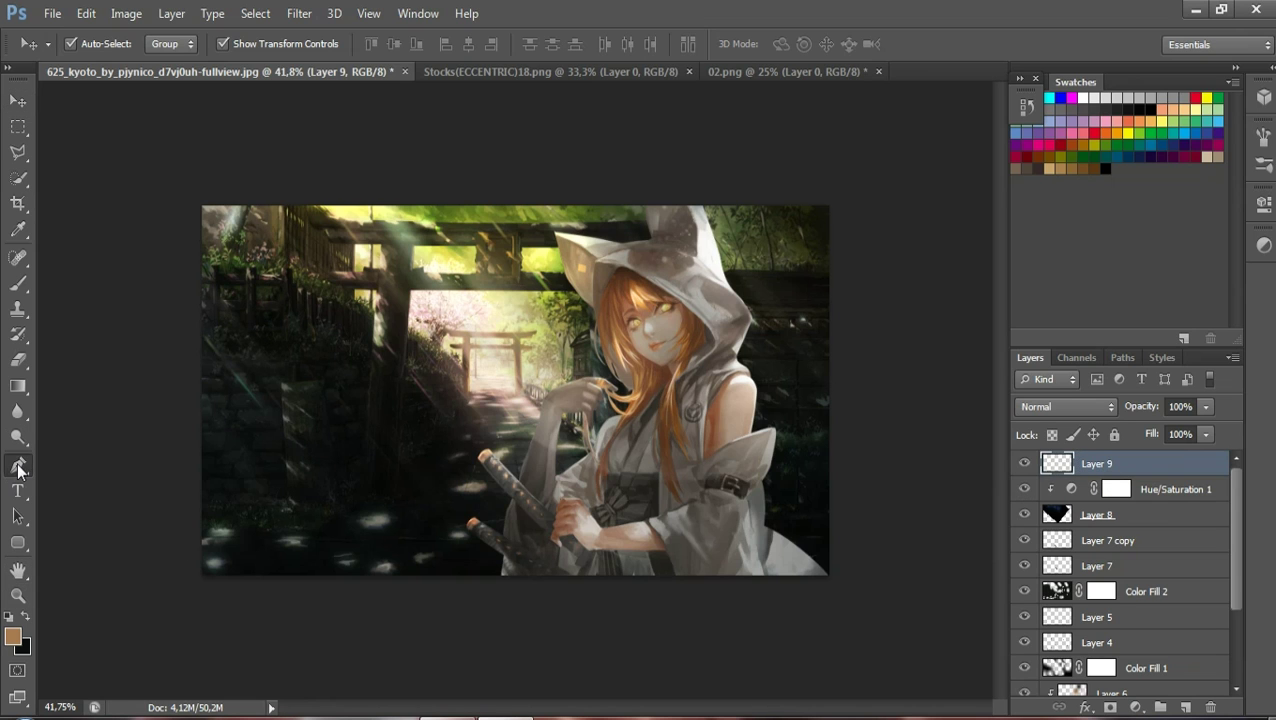
click(19, 595)
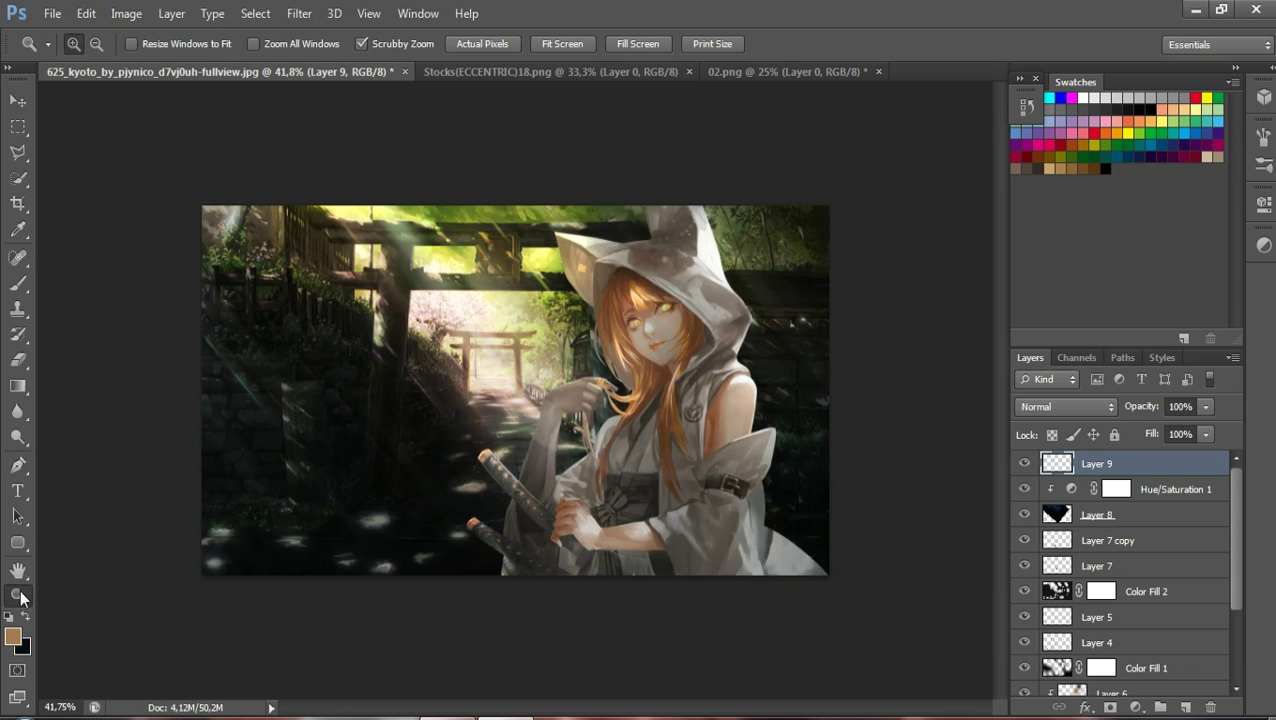
click(726, 447)
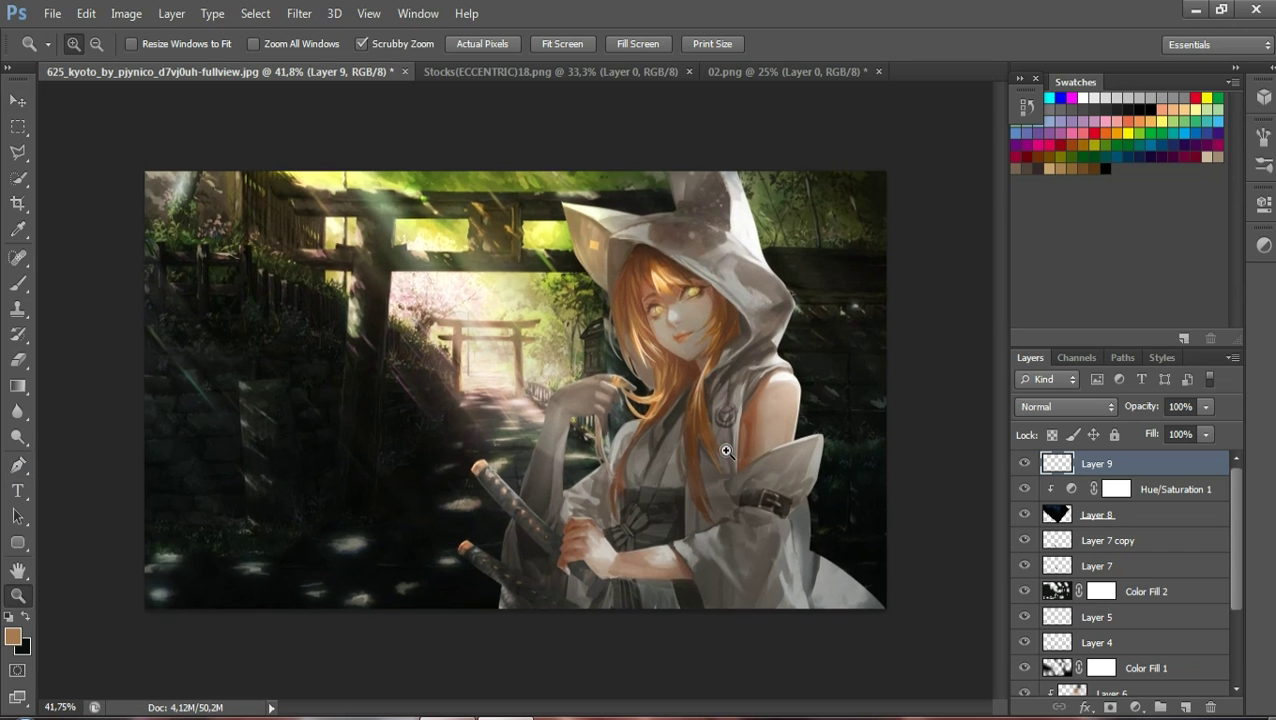
click(765, 490)
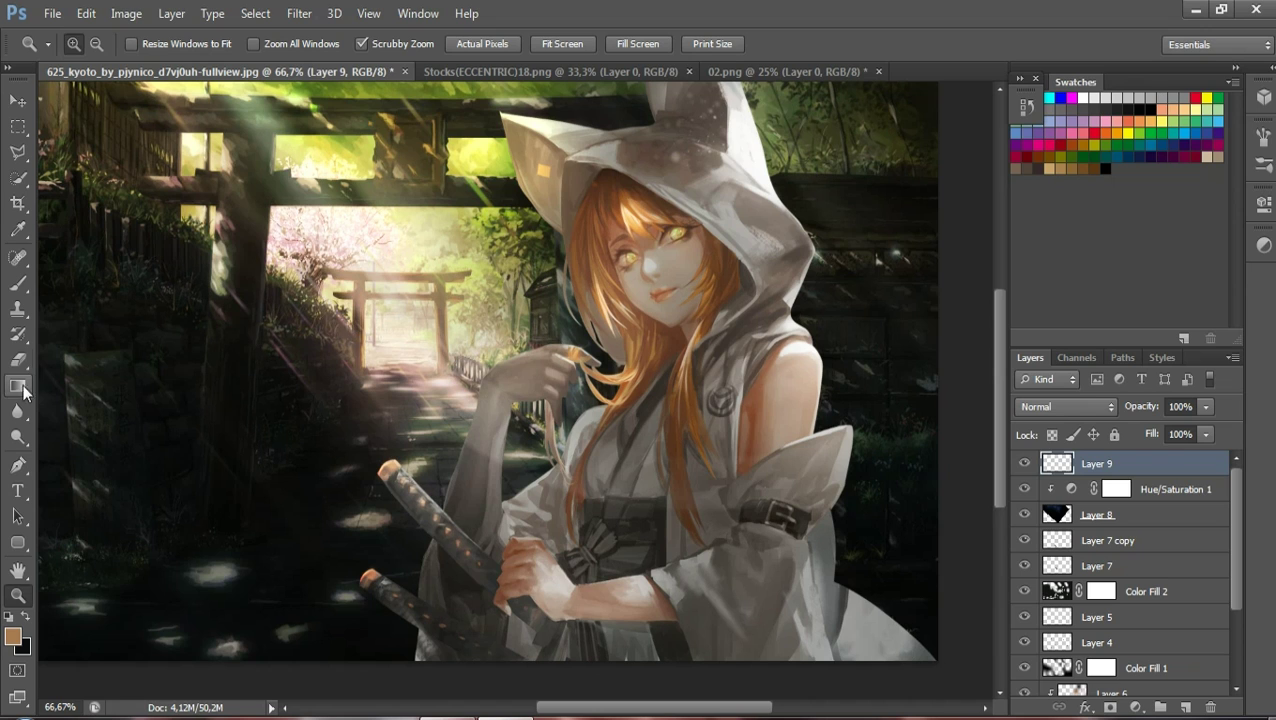
click(18, 488)
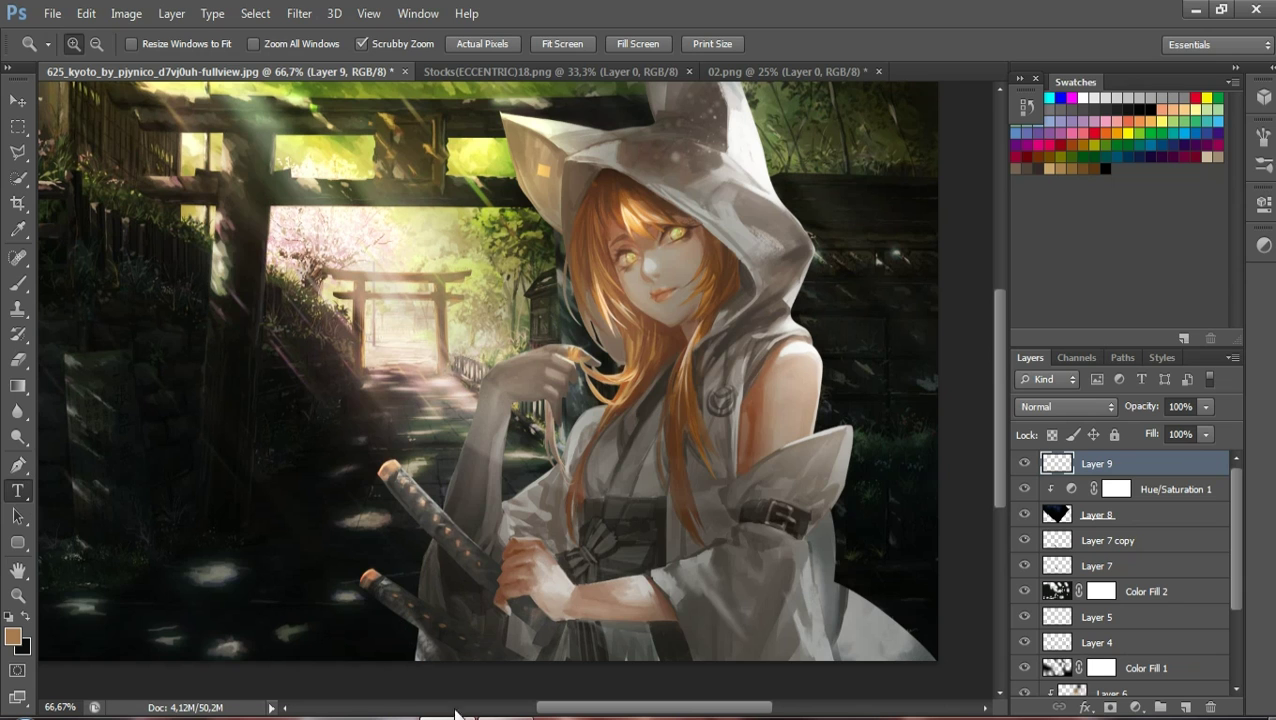
Discard the old work path and start a Pen path down the upper sword hilt
key(p)
right_click(563, 170)
click(647, 236)
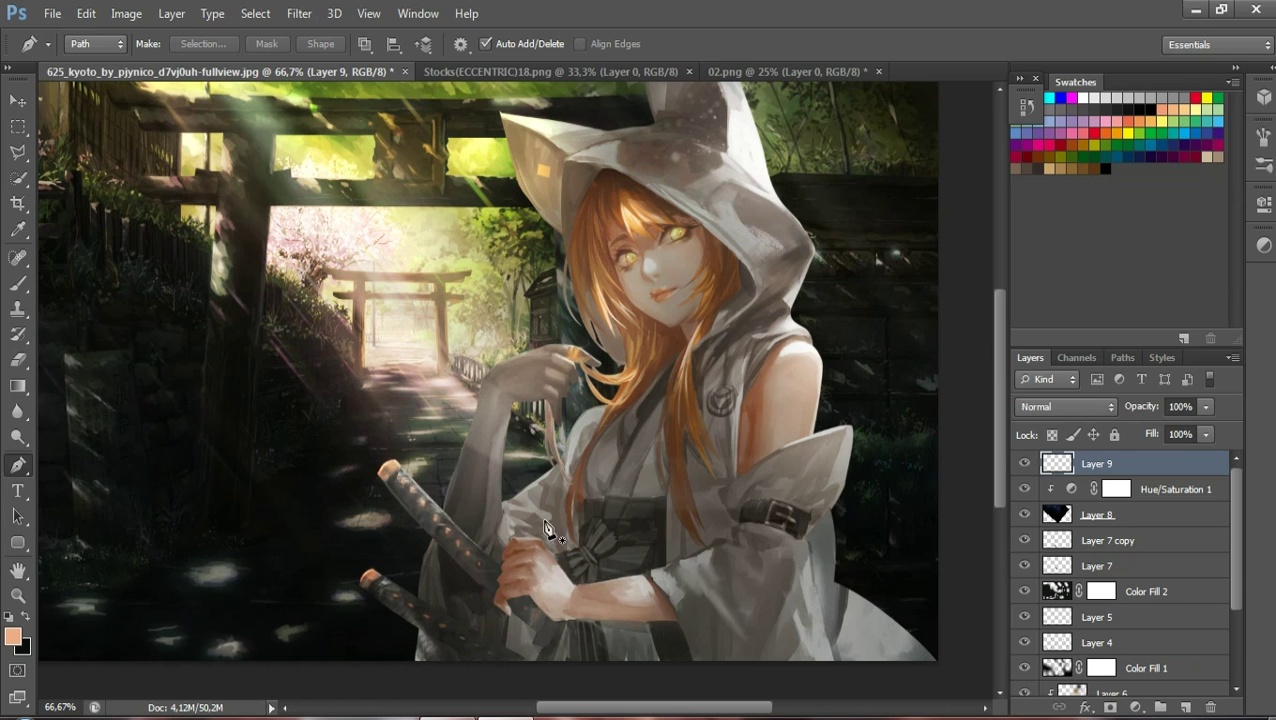
click(380, 477)
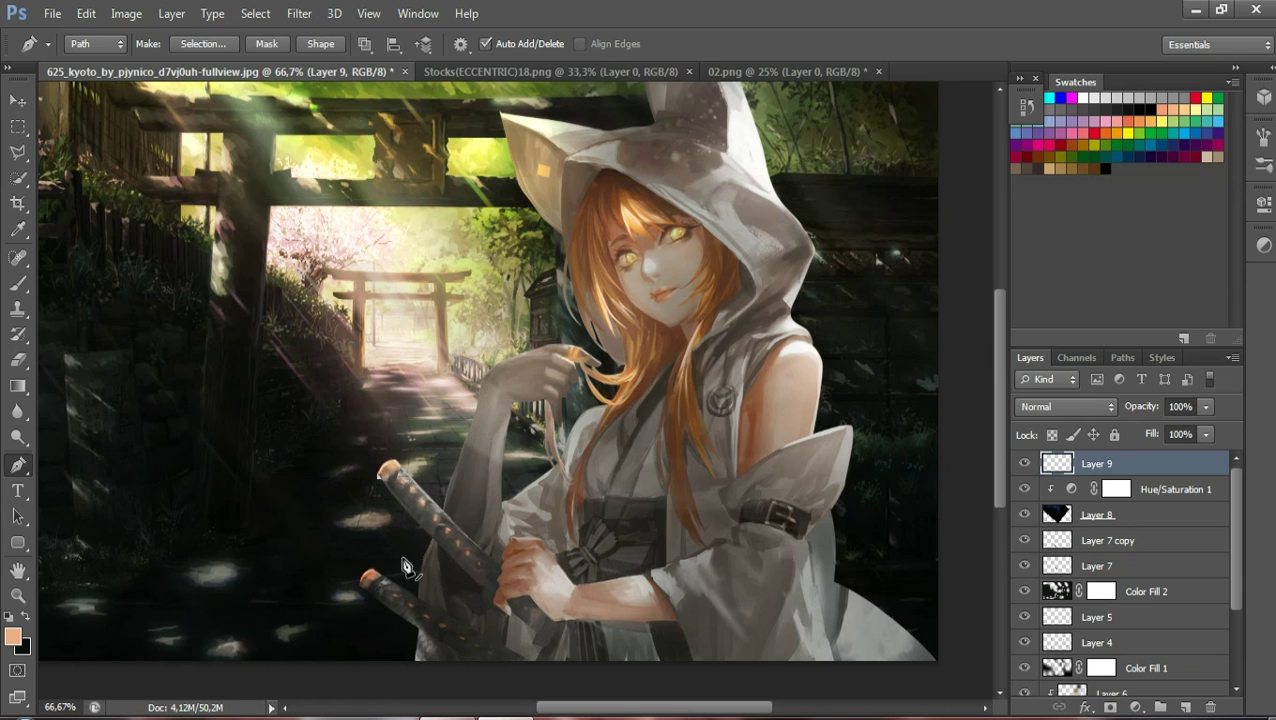
drag(556, 663, 621, 573)
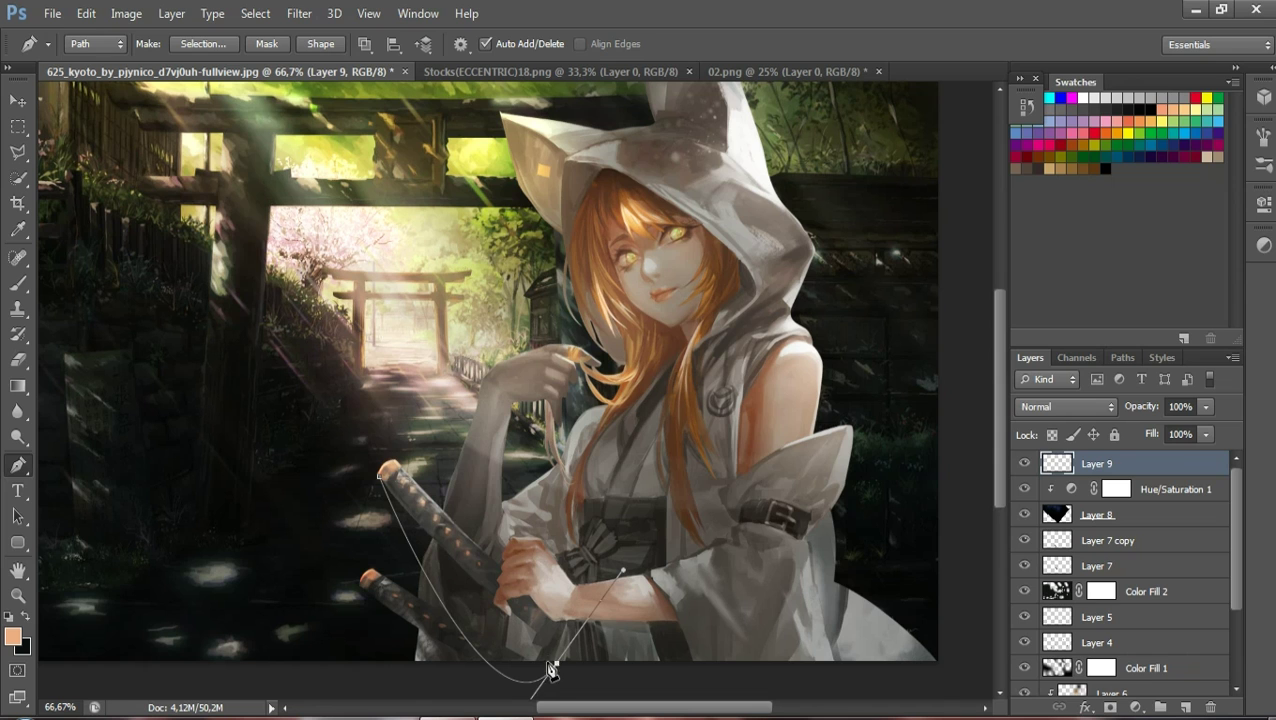
Stroke the path with the brush, then shrink the brush from 17 px to 9 px
right_click(438, 587)
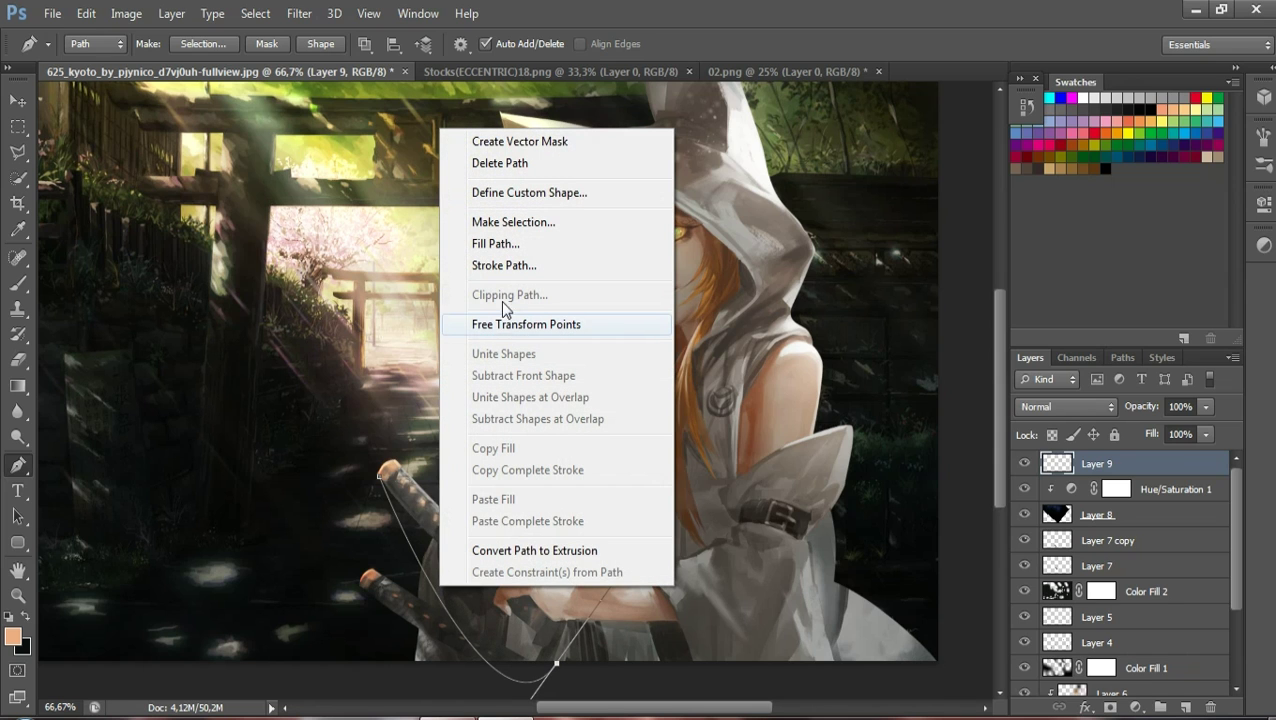
click(501, 265)
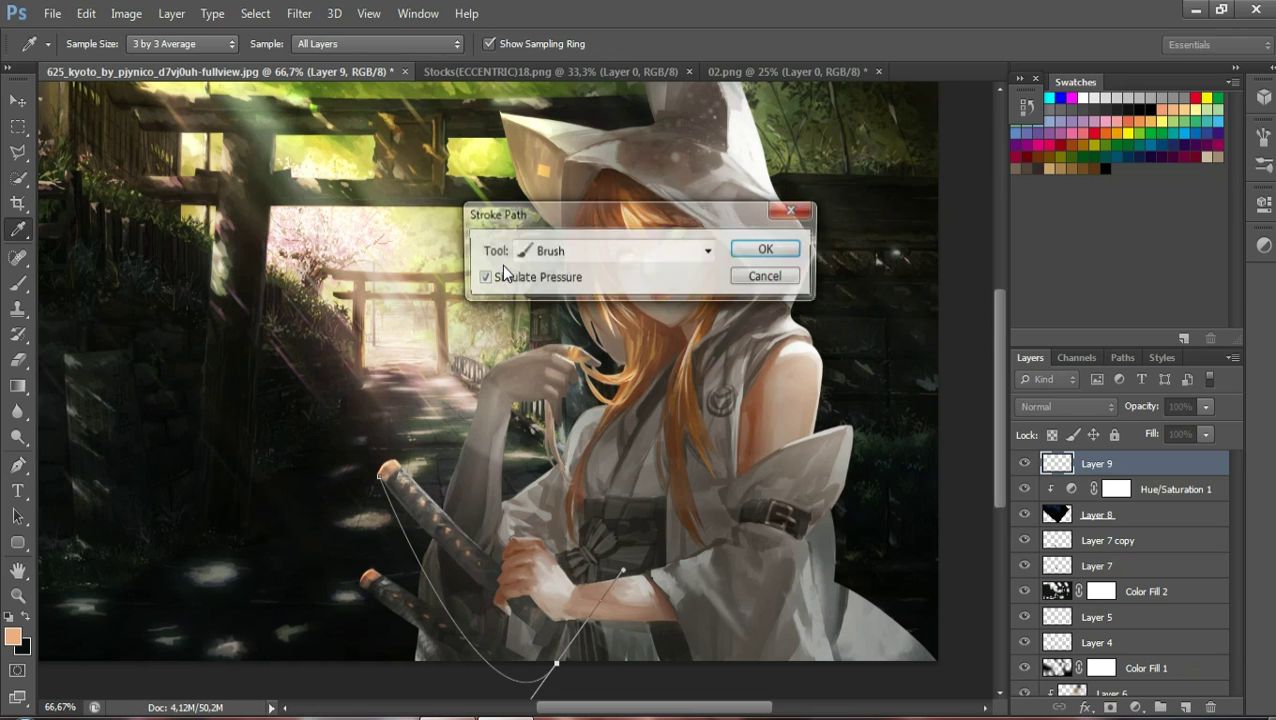
click(768, 250)
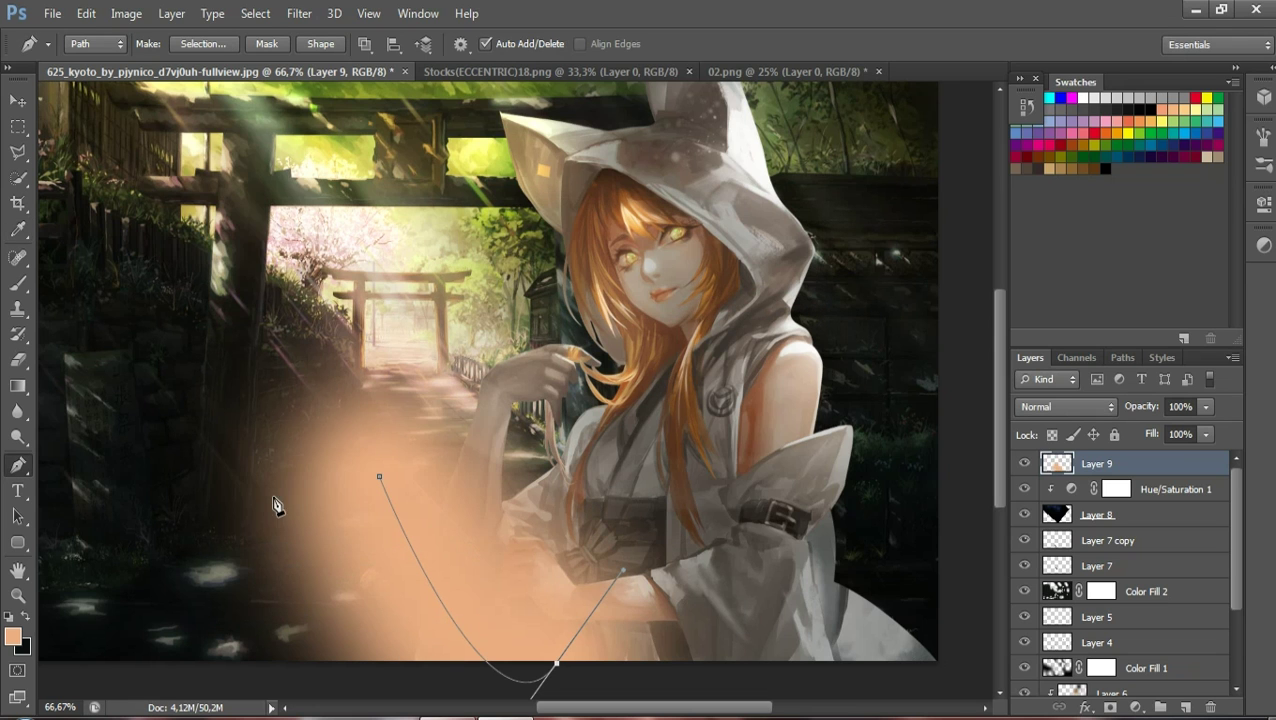
click(17, 283)
click(94, 43)
drag(94, 88, 48, 102)
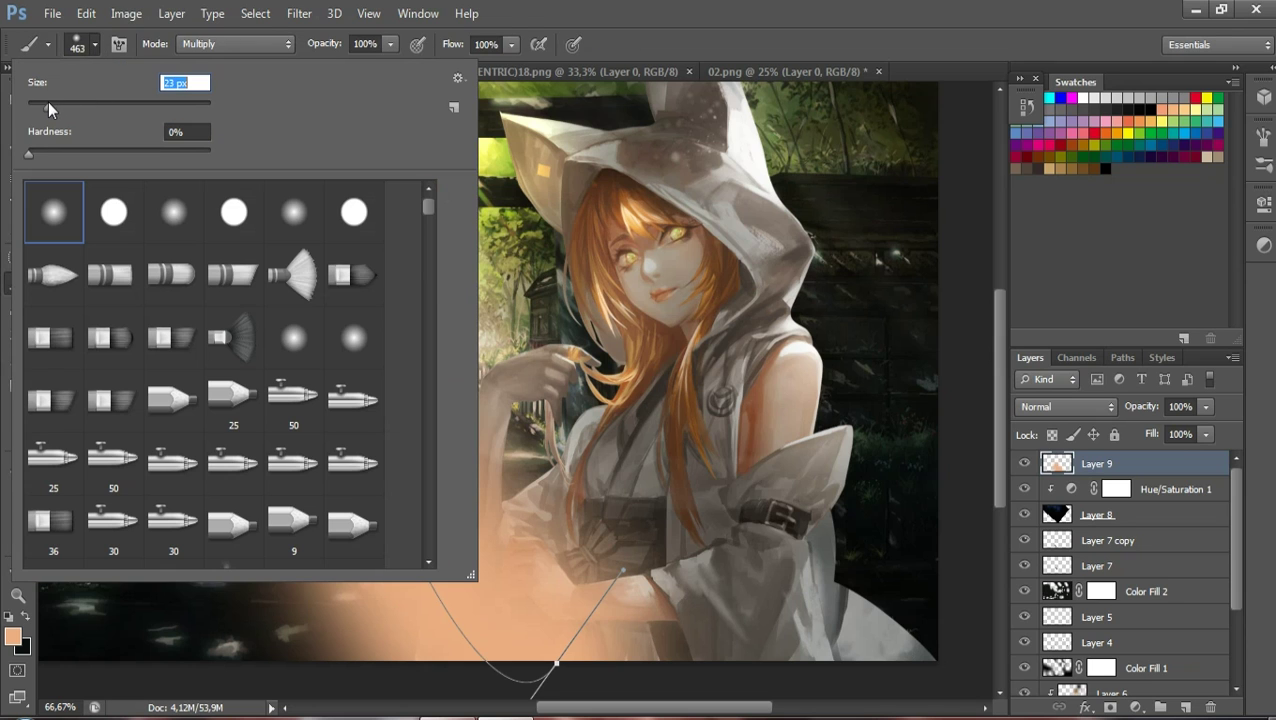
click(540, 428)
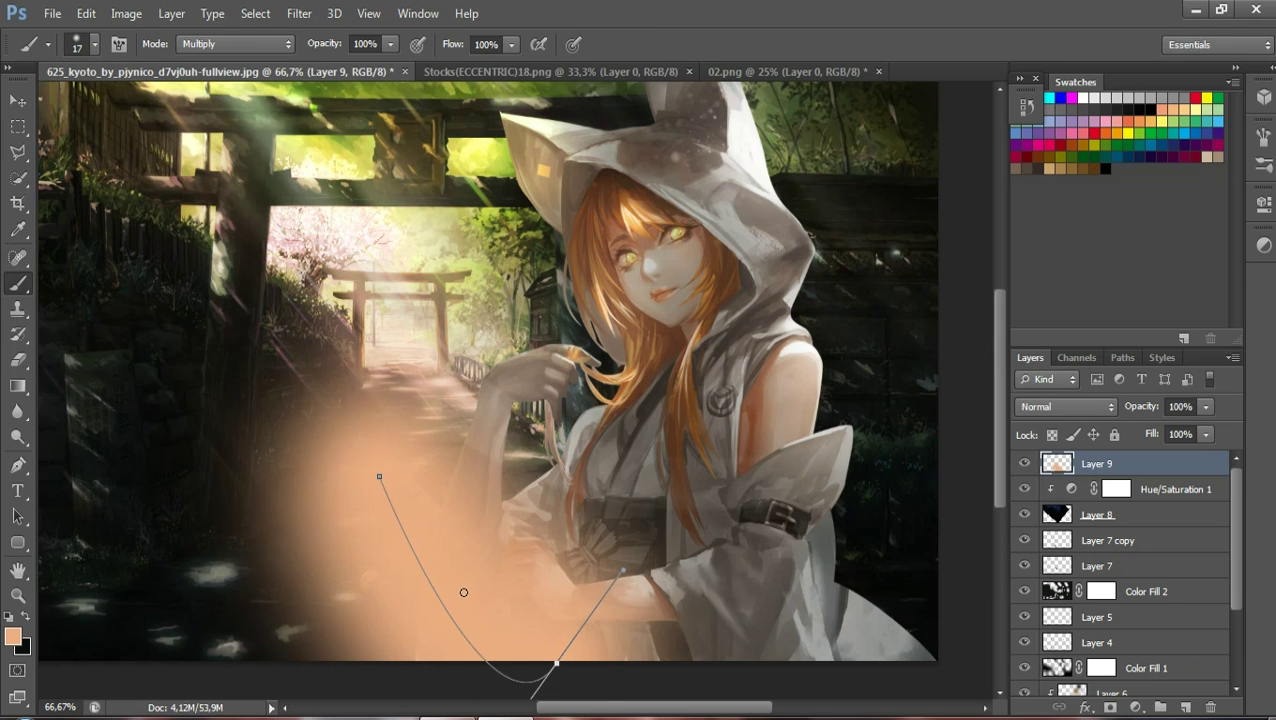
right_click(446, 575)
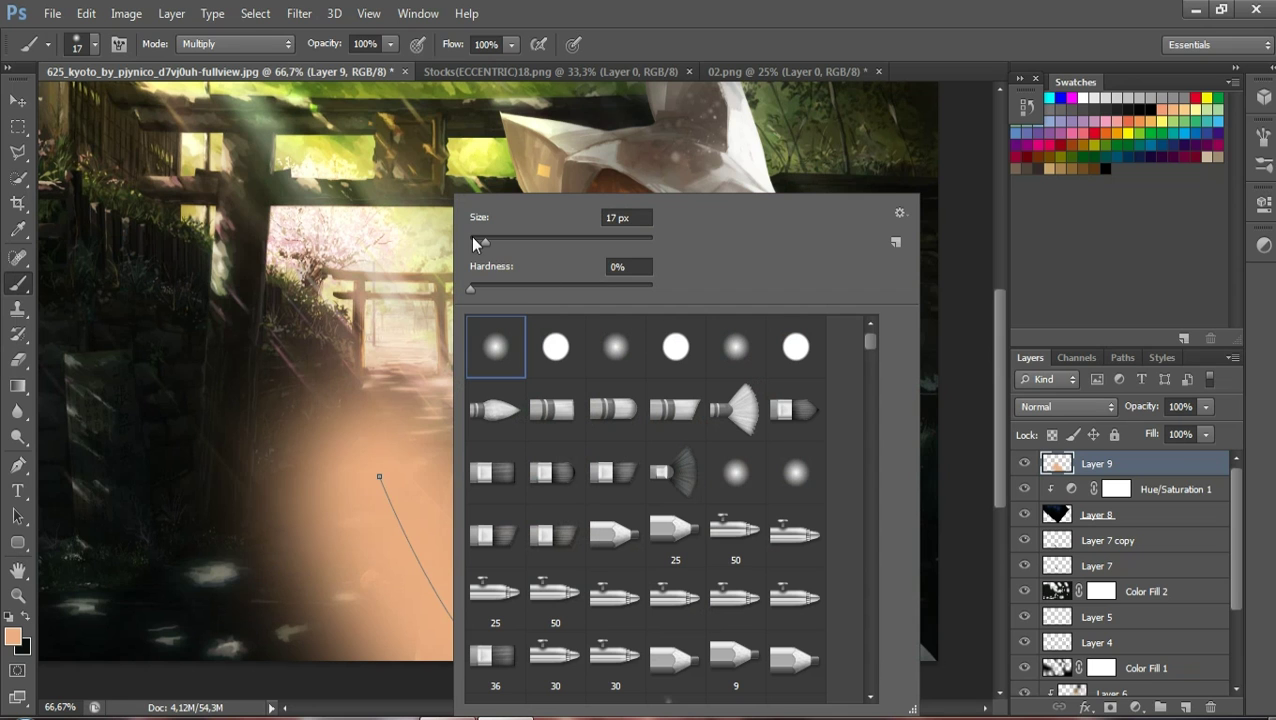
drag(473, 244, 467, 244)
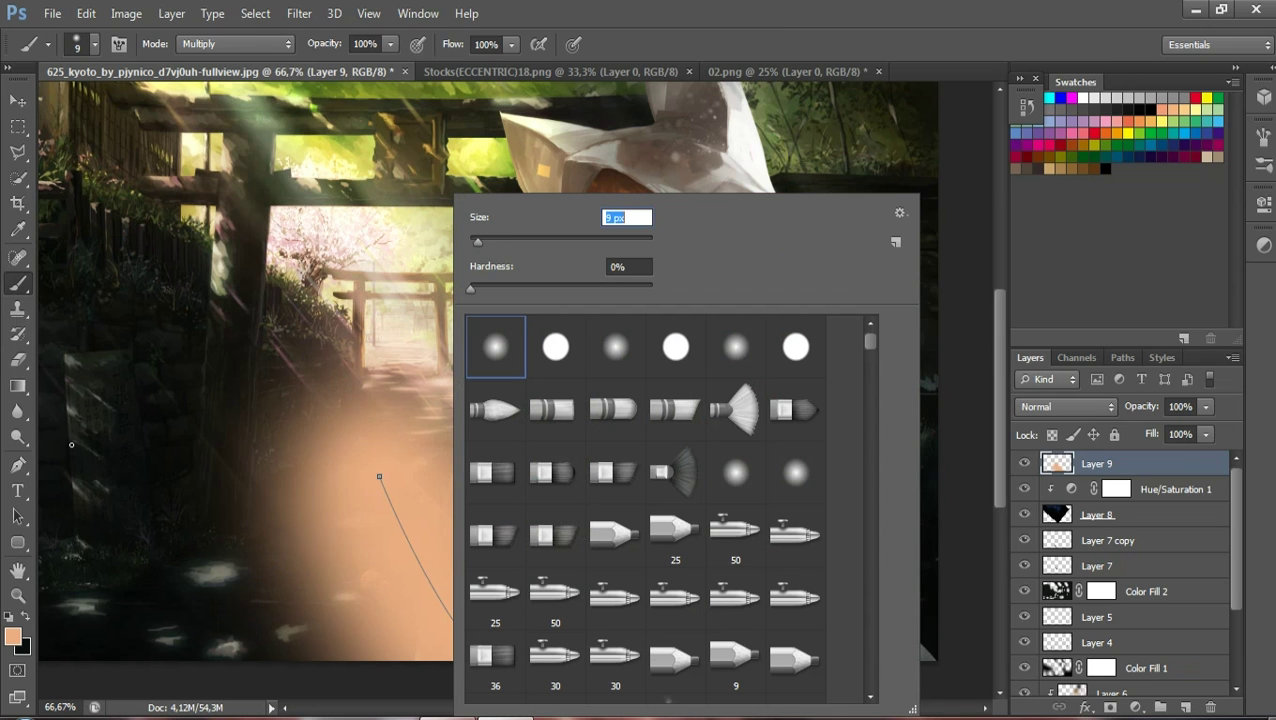
Stroke a thin orange line, undo it, then delete the work path and blurred layer
click(17, 464)
right_click(413, 545)
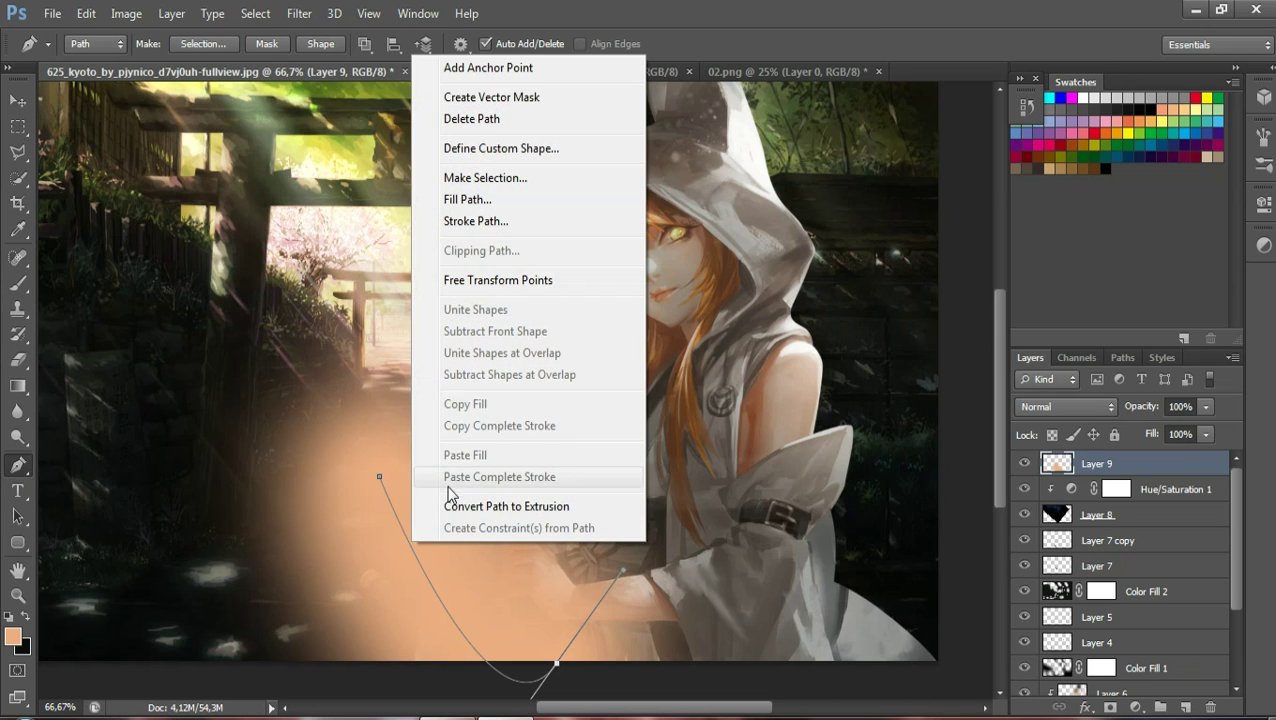
click(487, 227)
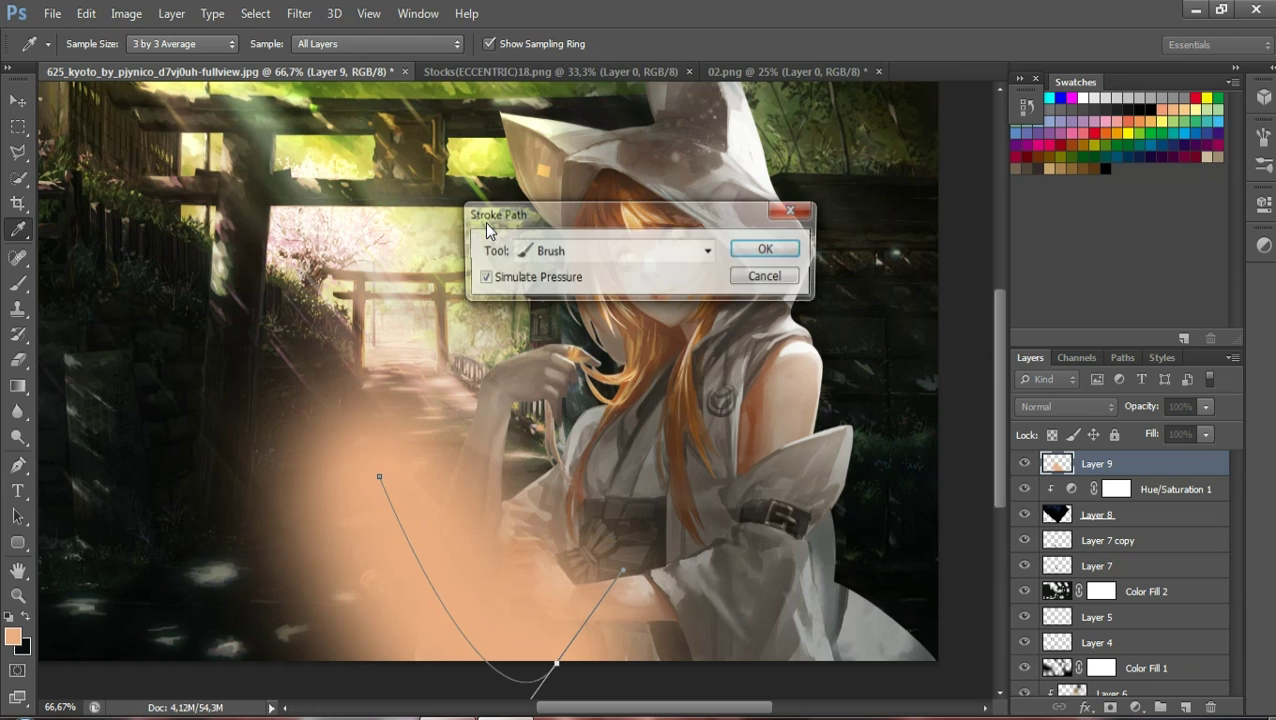
click(763, 250)
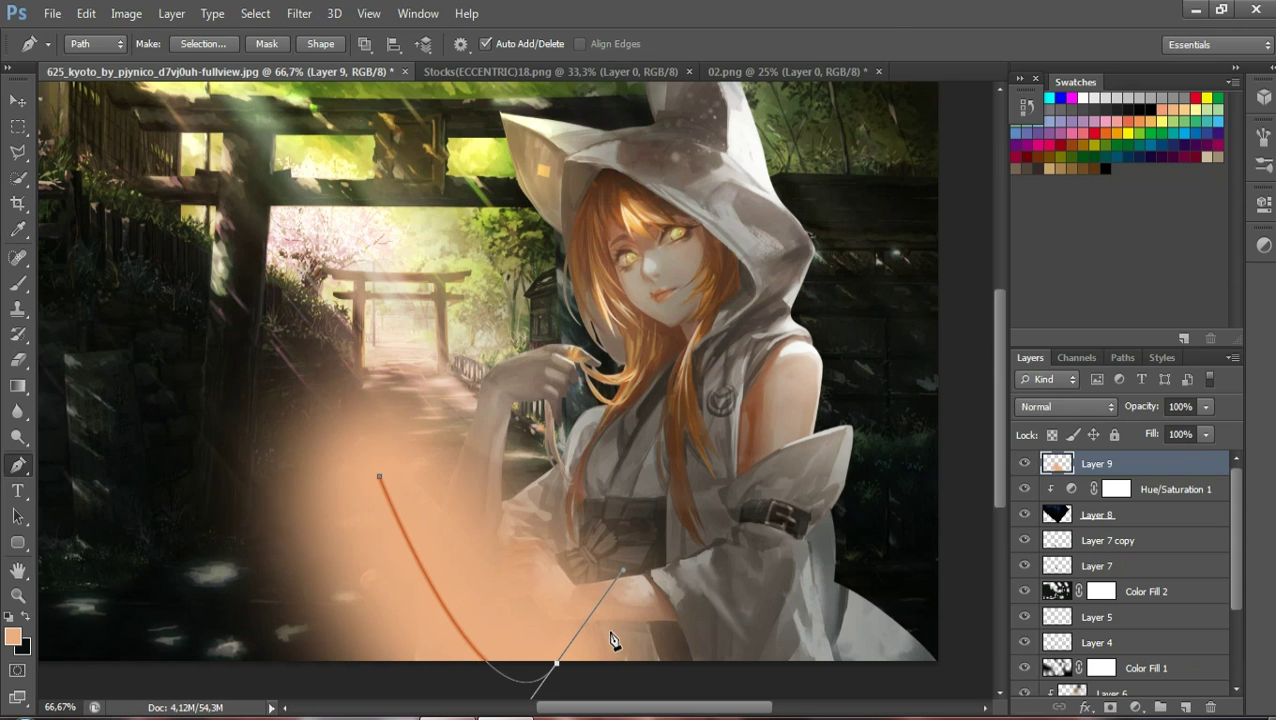
key(ctrl+z)
right_click(413, 553)
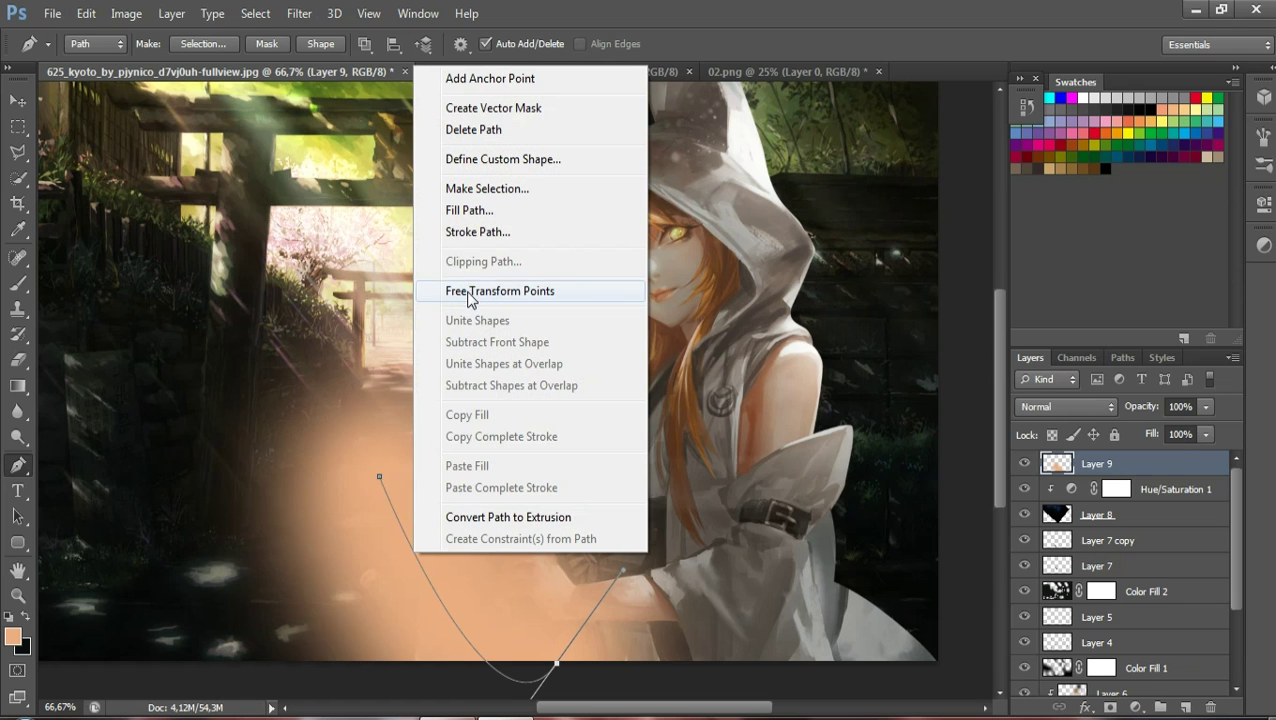
click(466, 130)
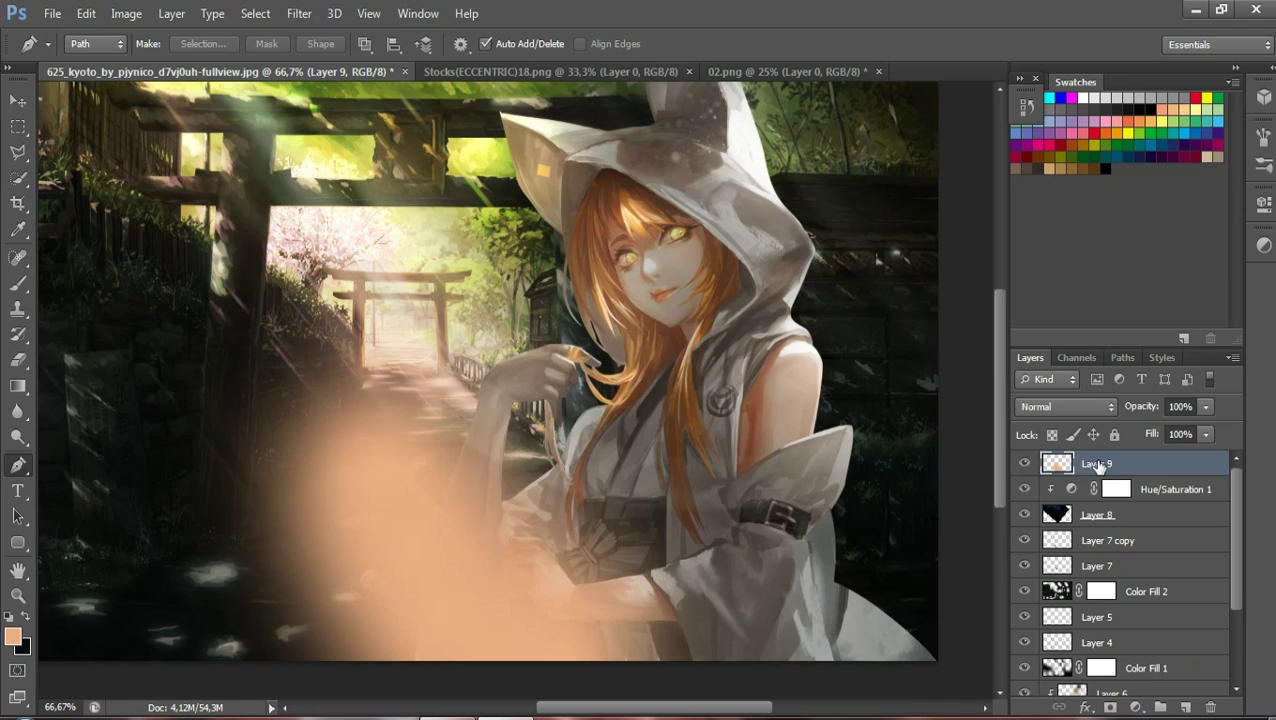
key(Delete)
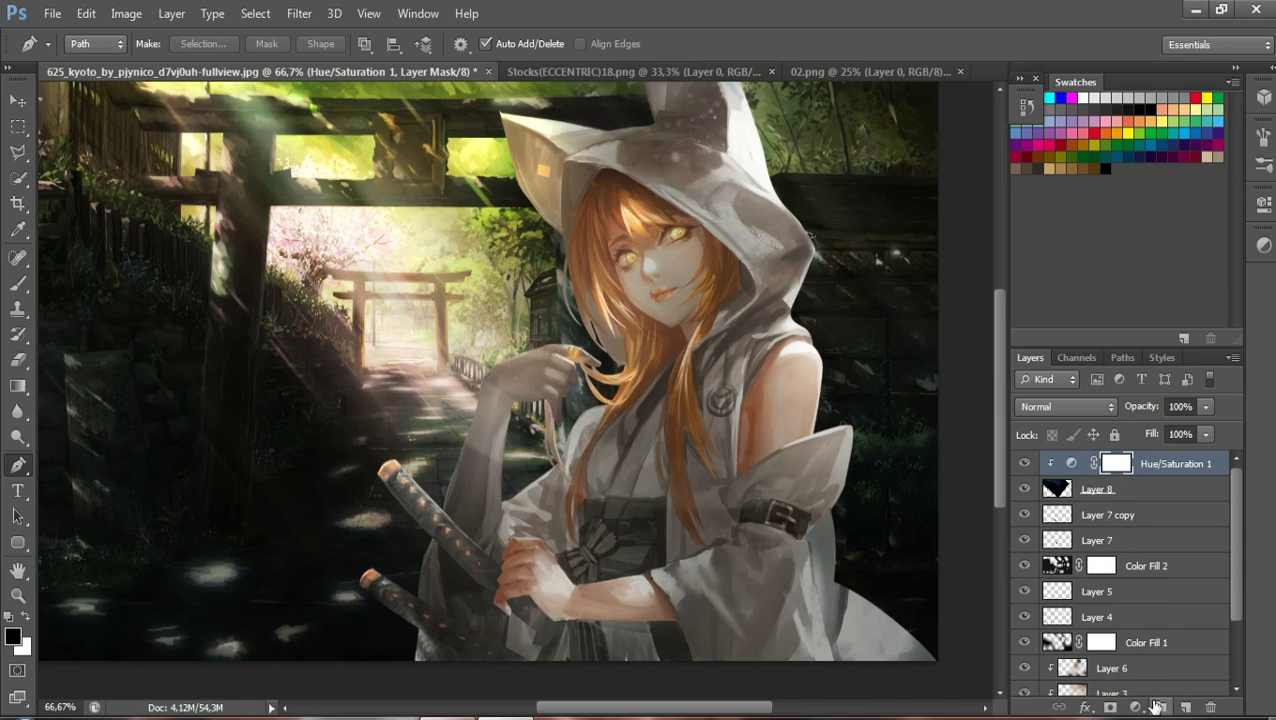
On a new layer, stroke an orange brush line along a Pen path on the upper hilt
click(1181, 708)
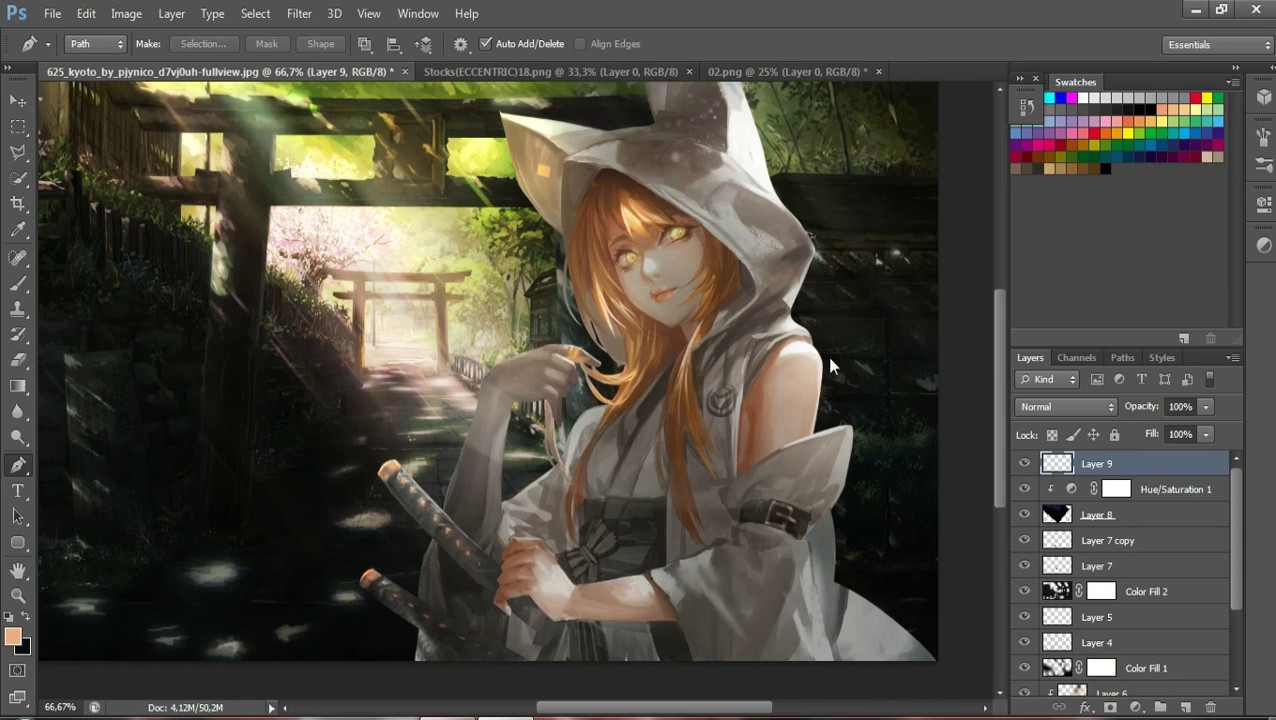
click(378, 474)
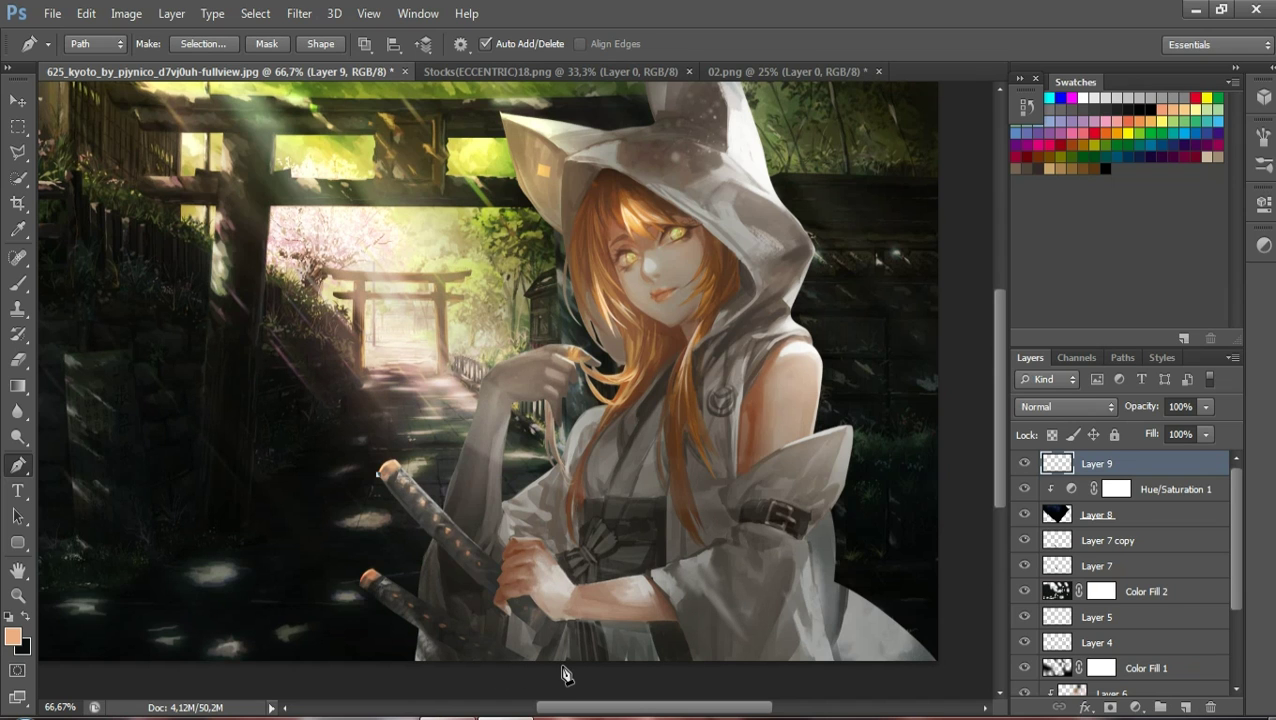
drag(565, 662, 594, 550)
right_click(432, 572)
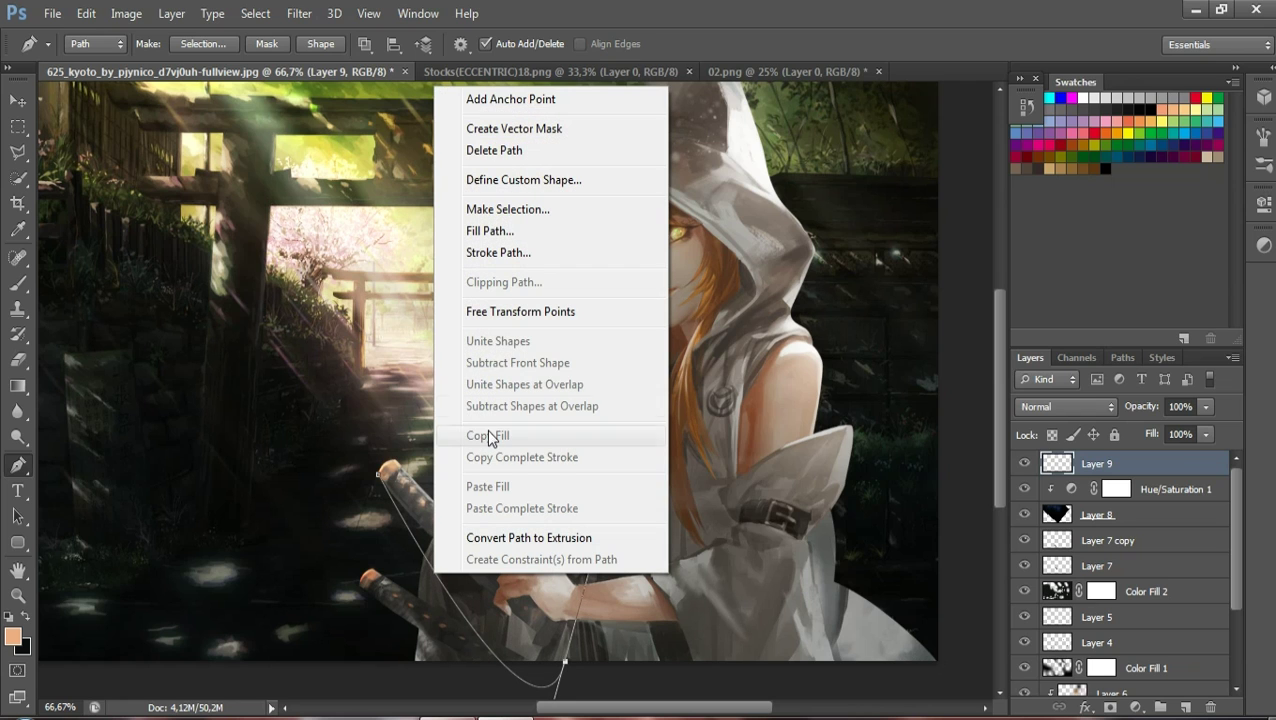
click(500, 252)
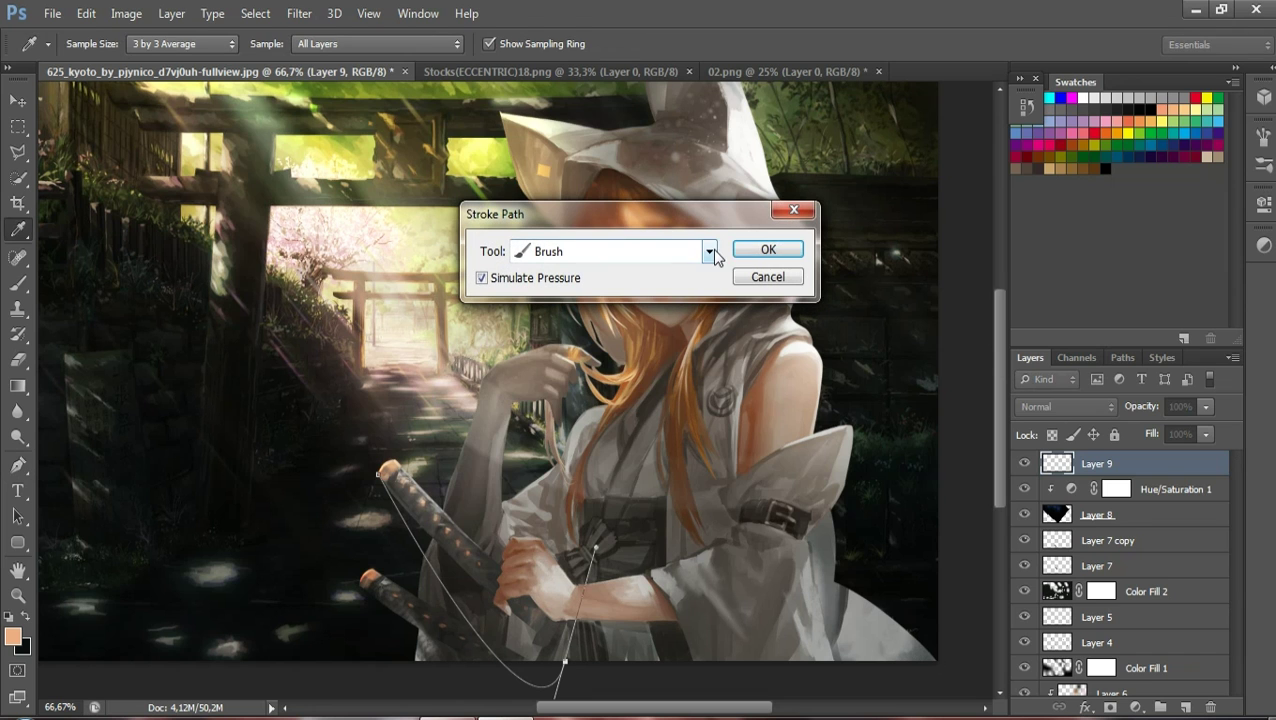
click(766, 250)
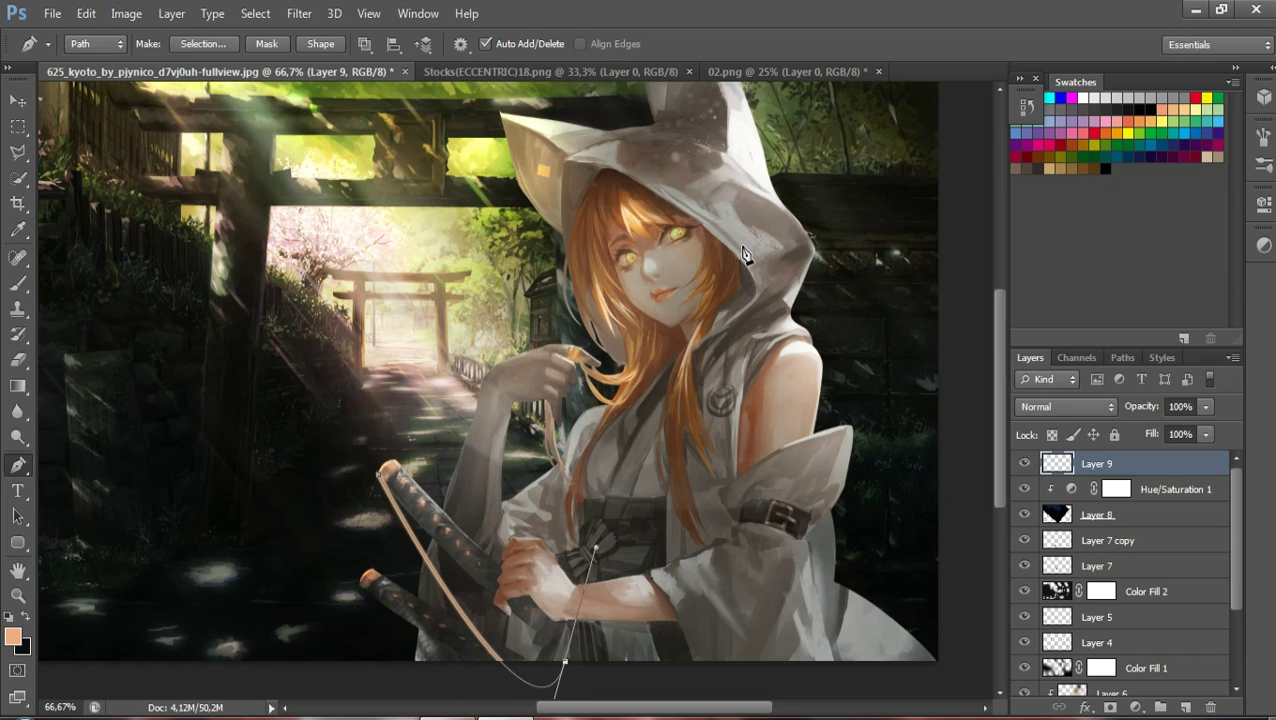
right_click(474, 476)
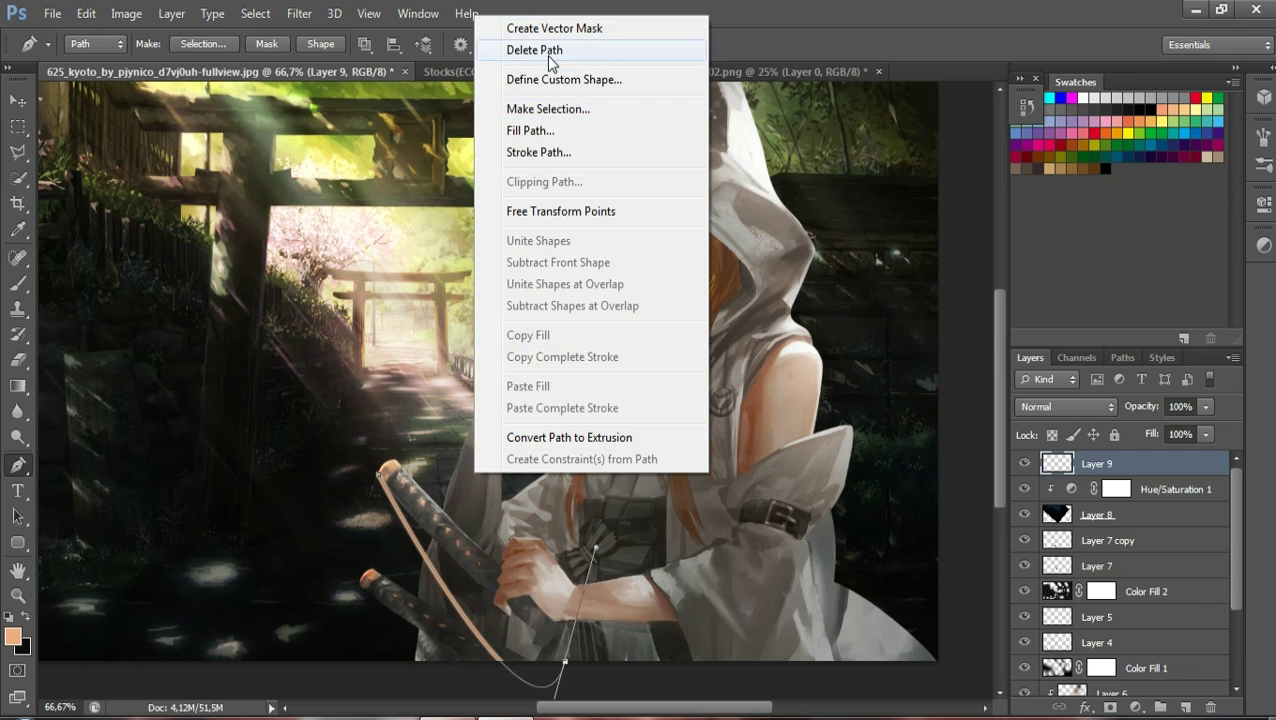
click(553, 51)
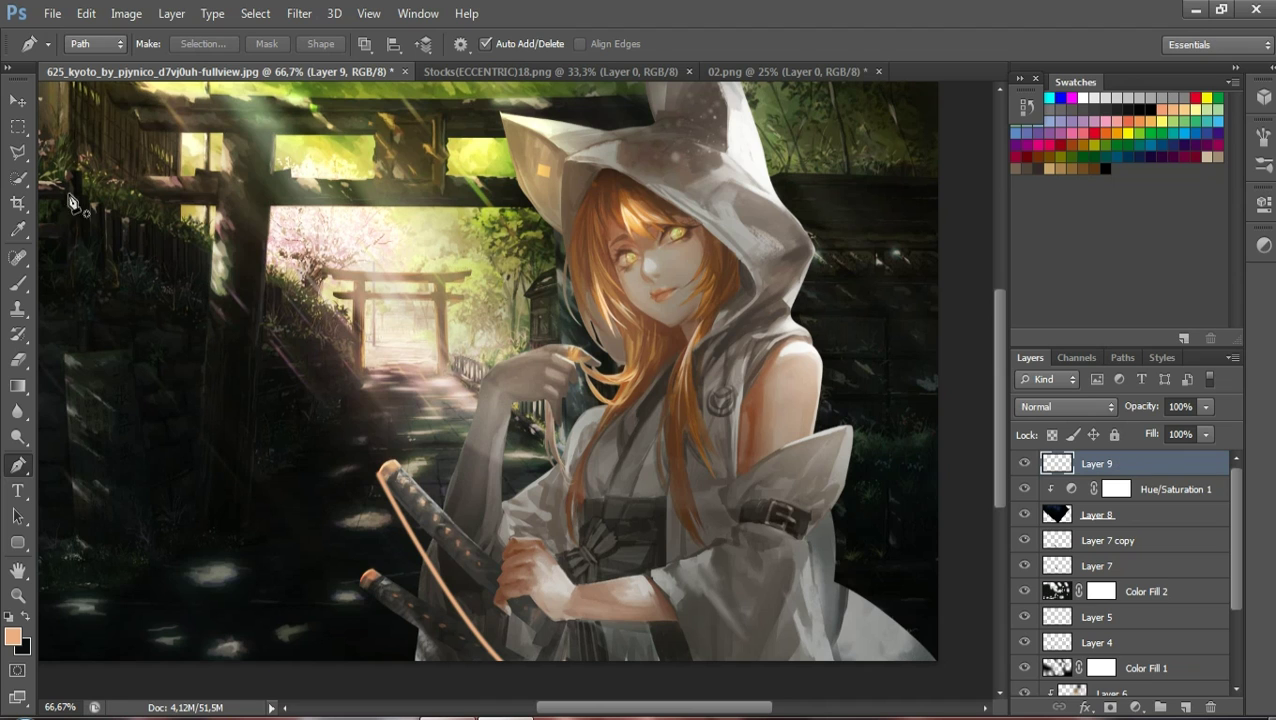
Nudge the orange line onto the hilt edge while zoomed in, then zoom back out
click(18, 103)
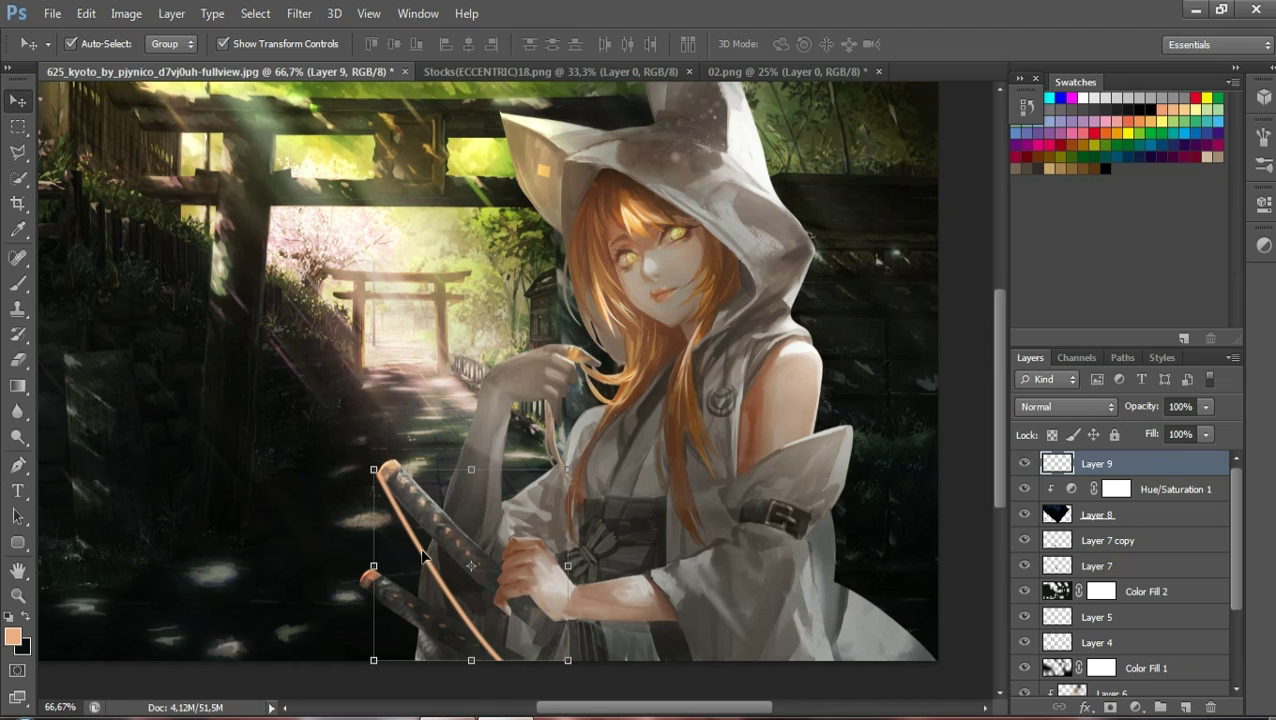
drag(425, 557, 425, 558)
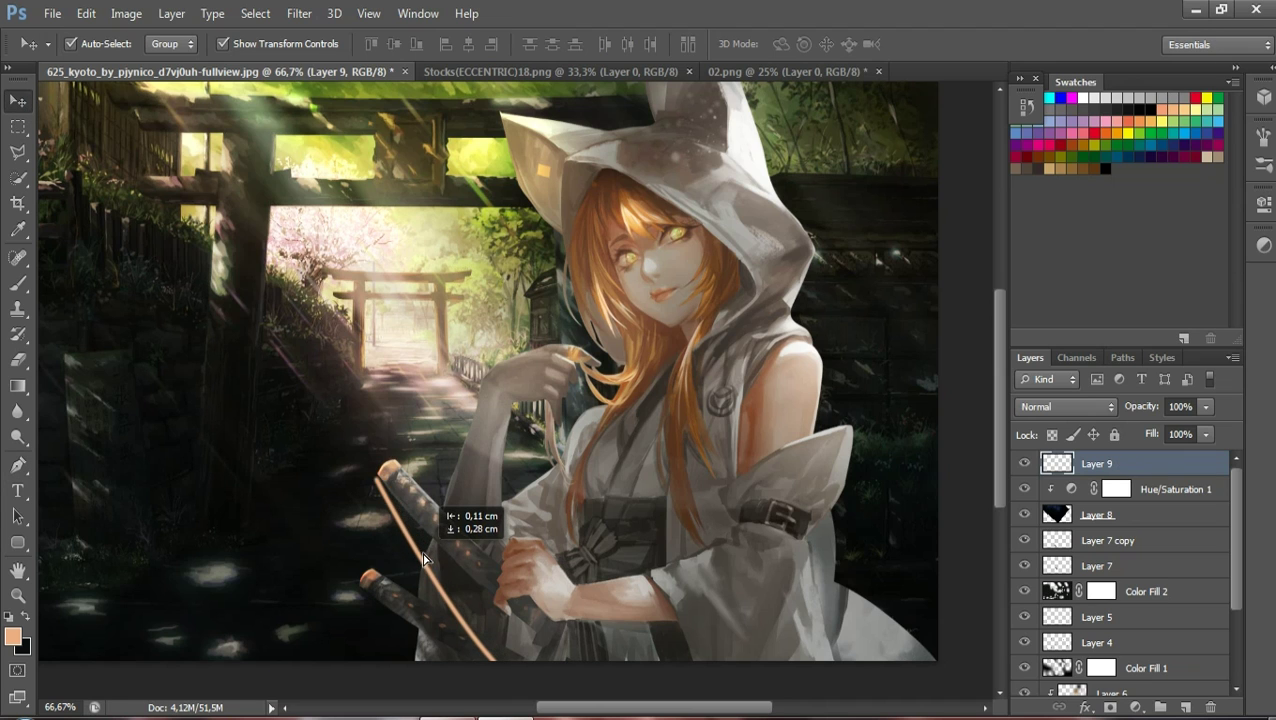
drag(425, 558, 425, 558)
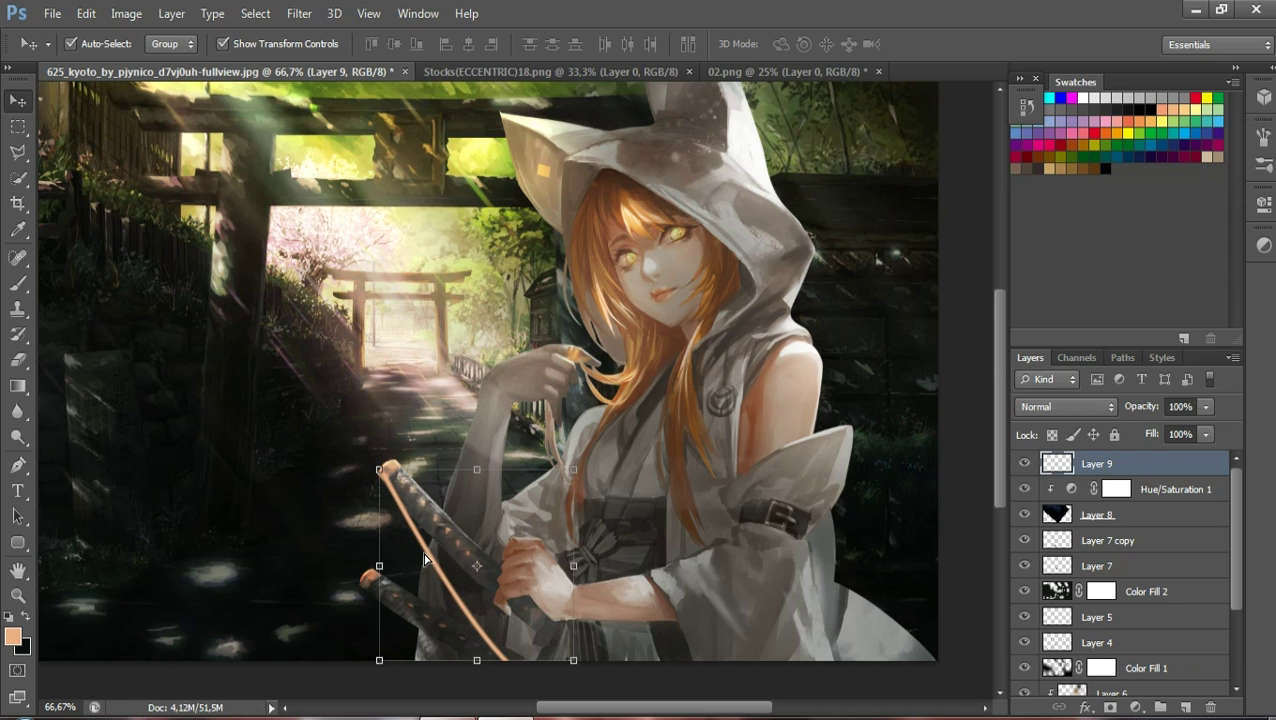
click(17, 595)
click(380, 458)
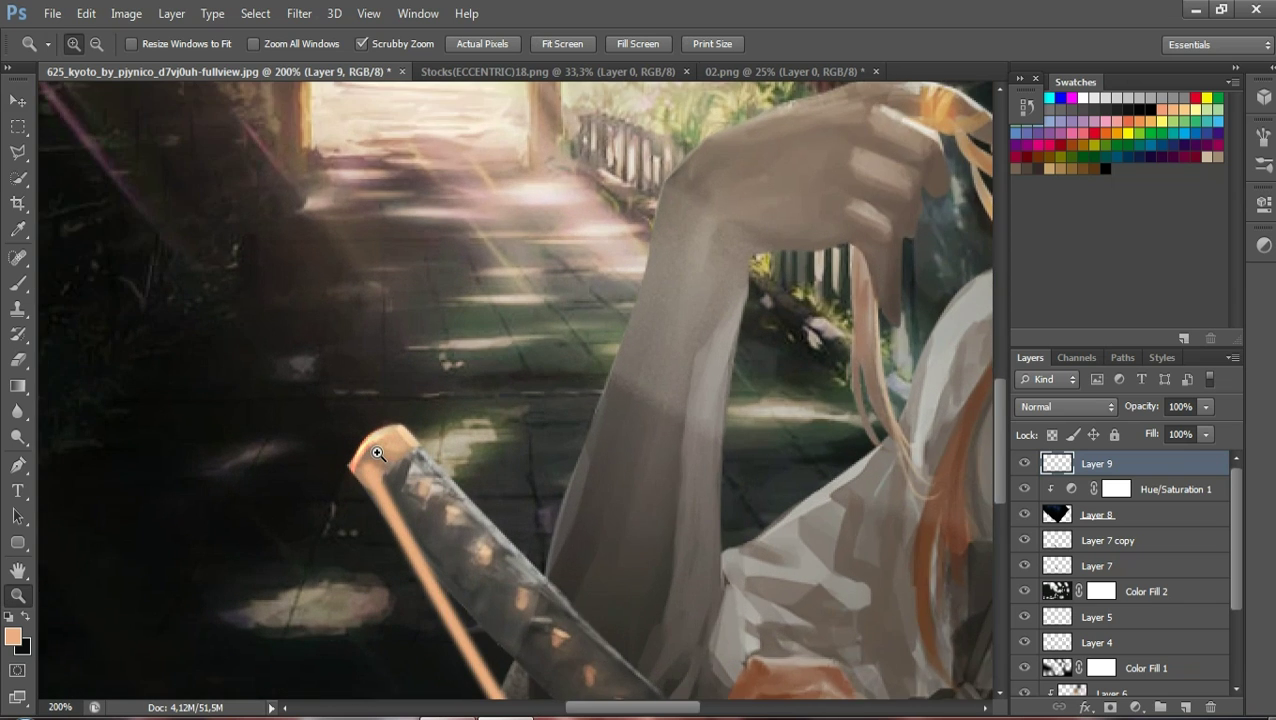
click(377, 453)
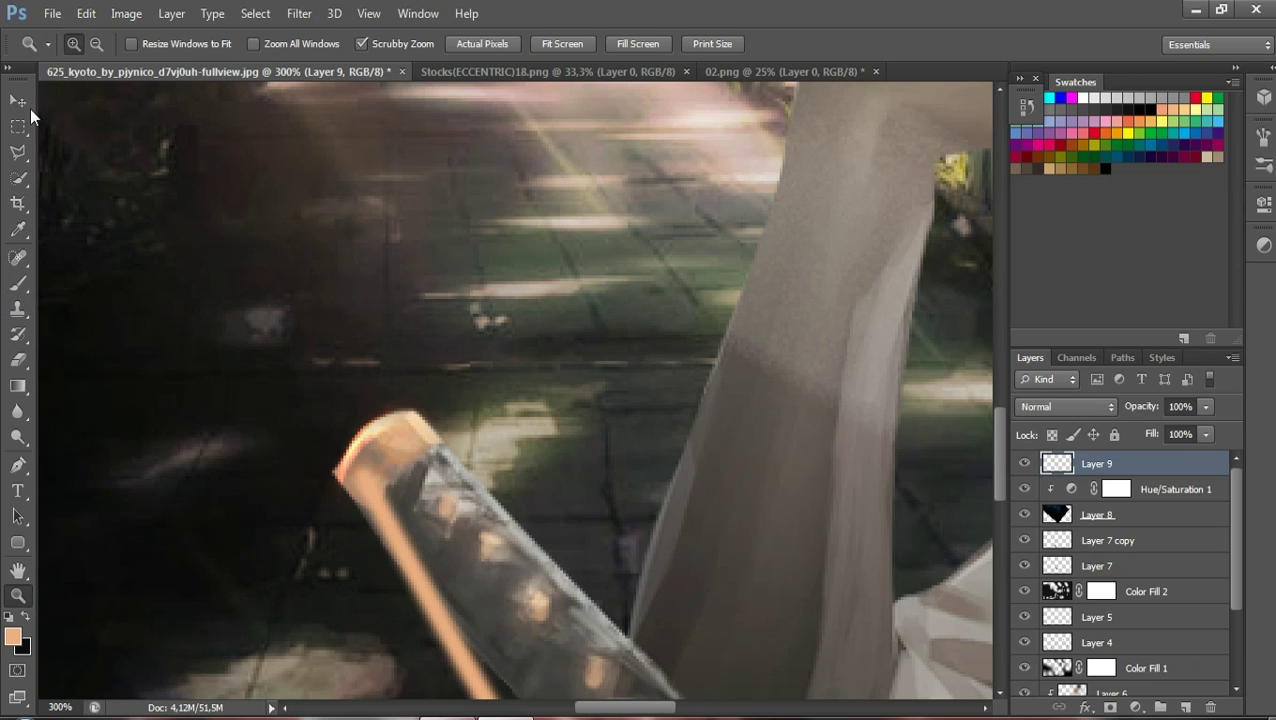
click(17, 101)
drag(370, 512, 355, 510)
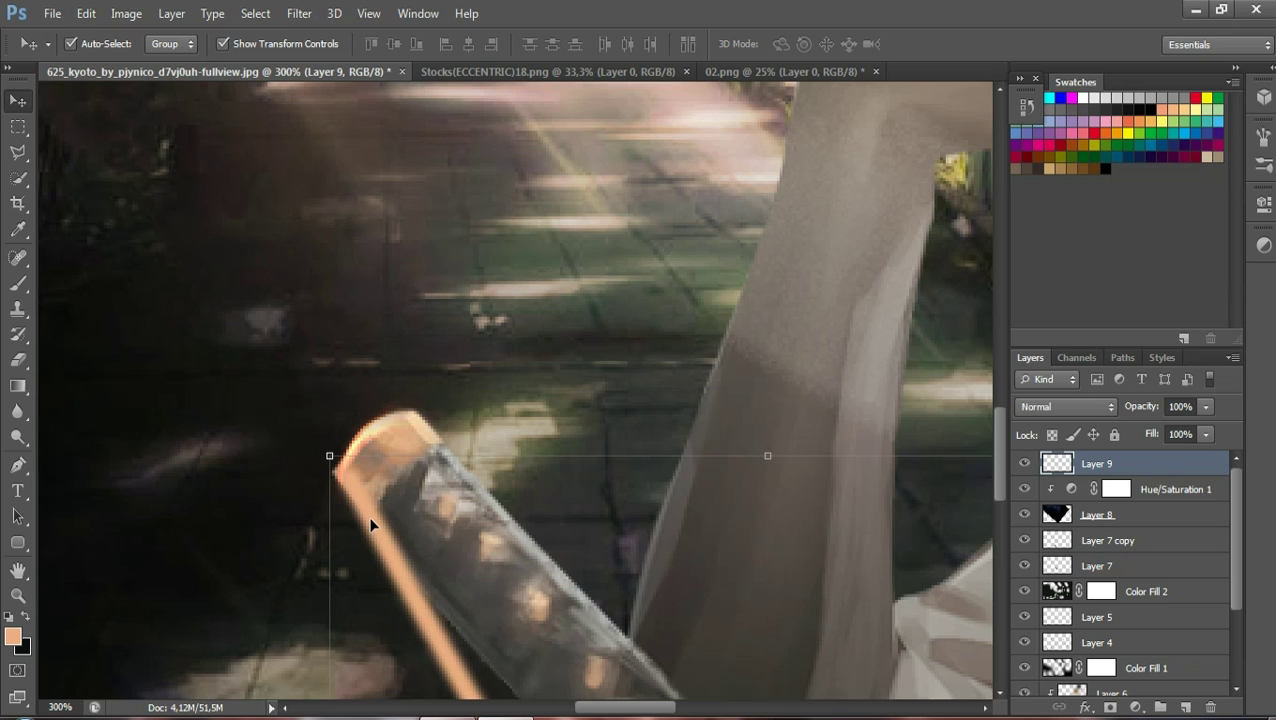
click(17, 595)
mouse_move(291, 385)
mouse_down()
mouse_move(242, 378)
mouse_move(169, 408)
mouse_up()
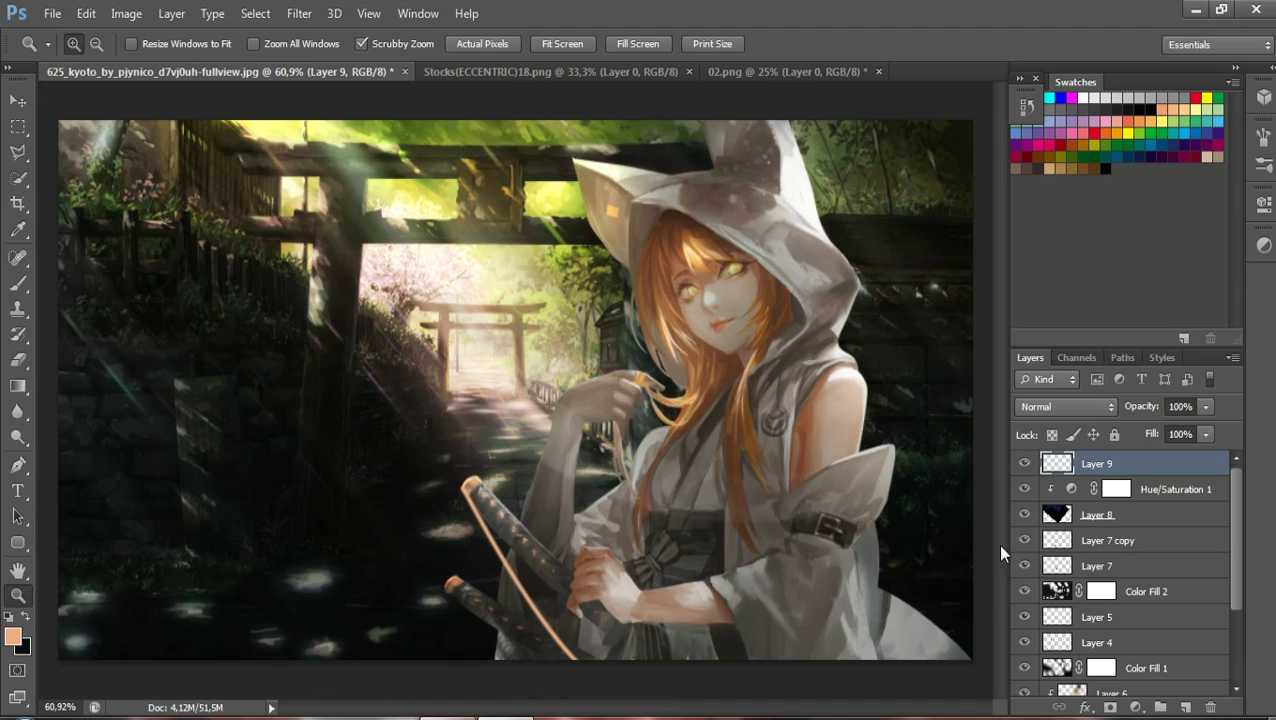
Add Layer 10 and set the foreground colour to a light peach
click(1185, 707)
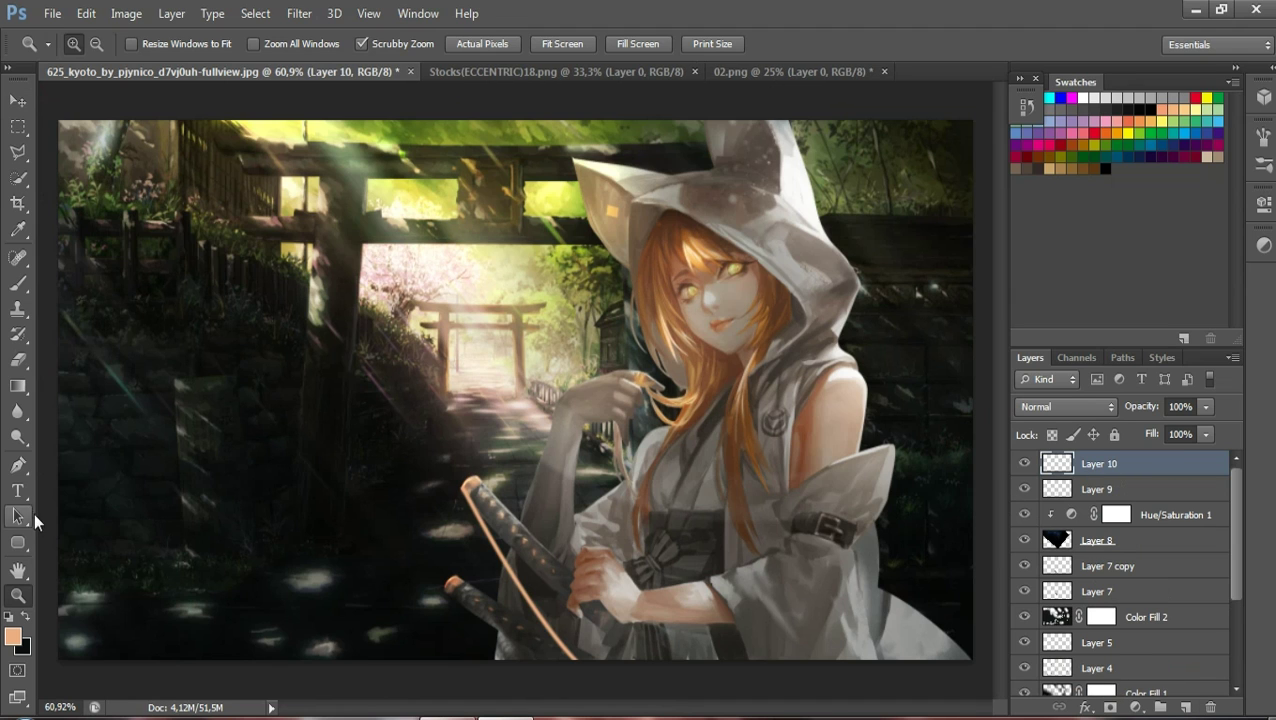
click(18, 464)
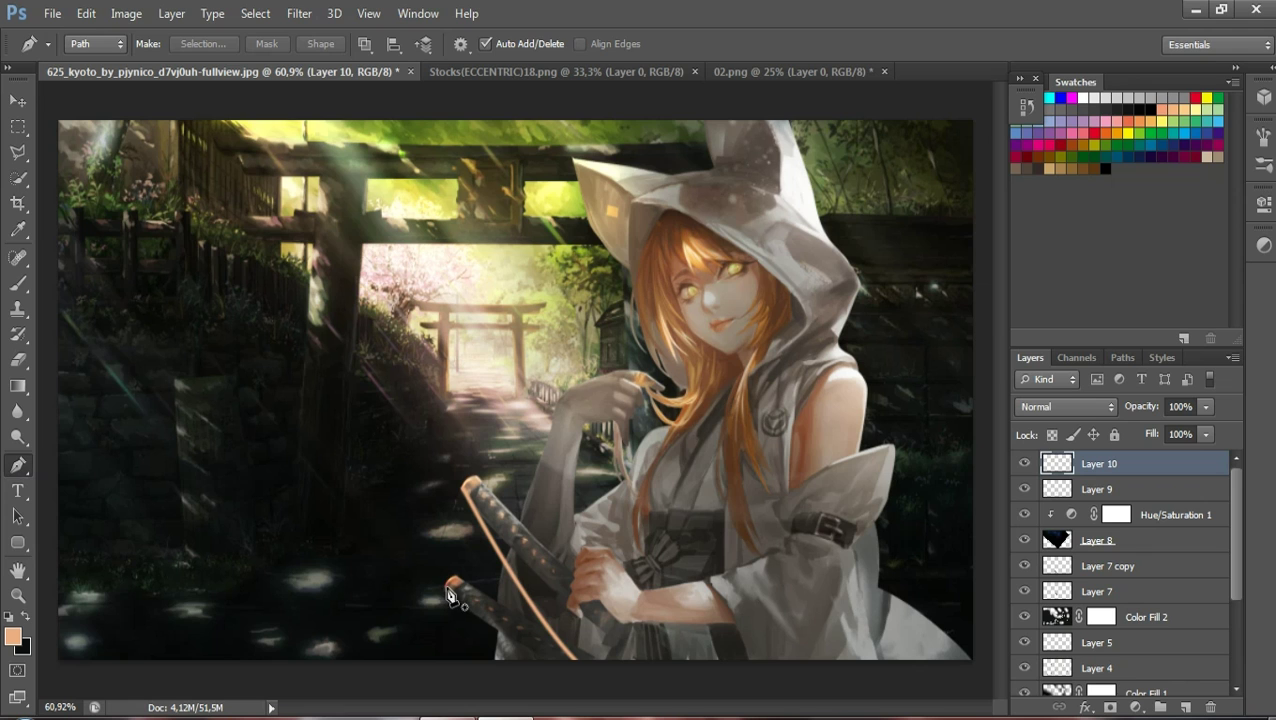
click(13, 637)
drag(464, 591, 468, 645)
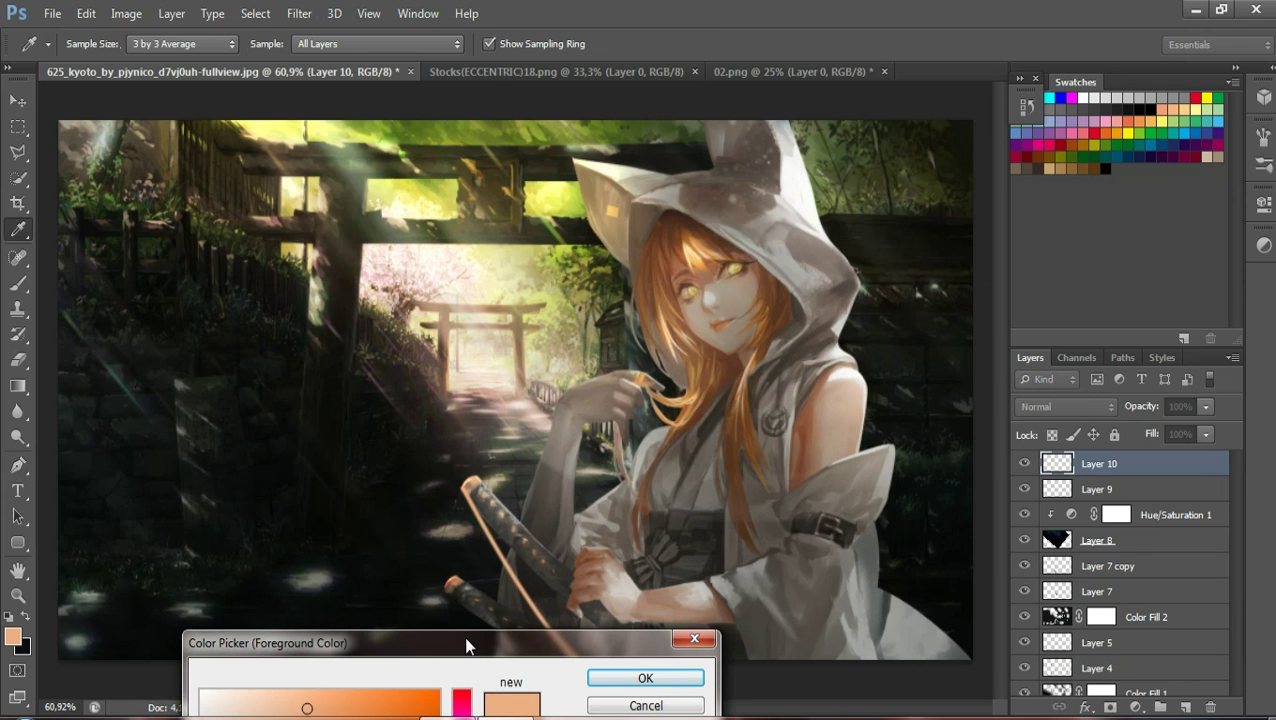
click(450, 589)
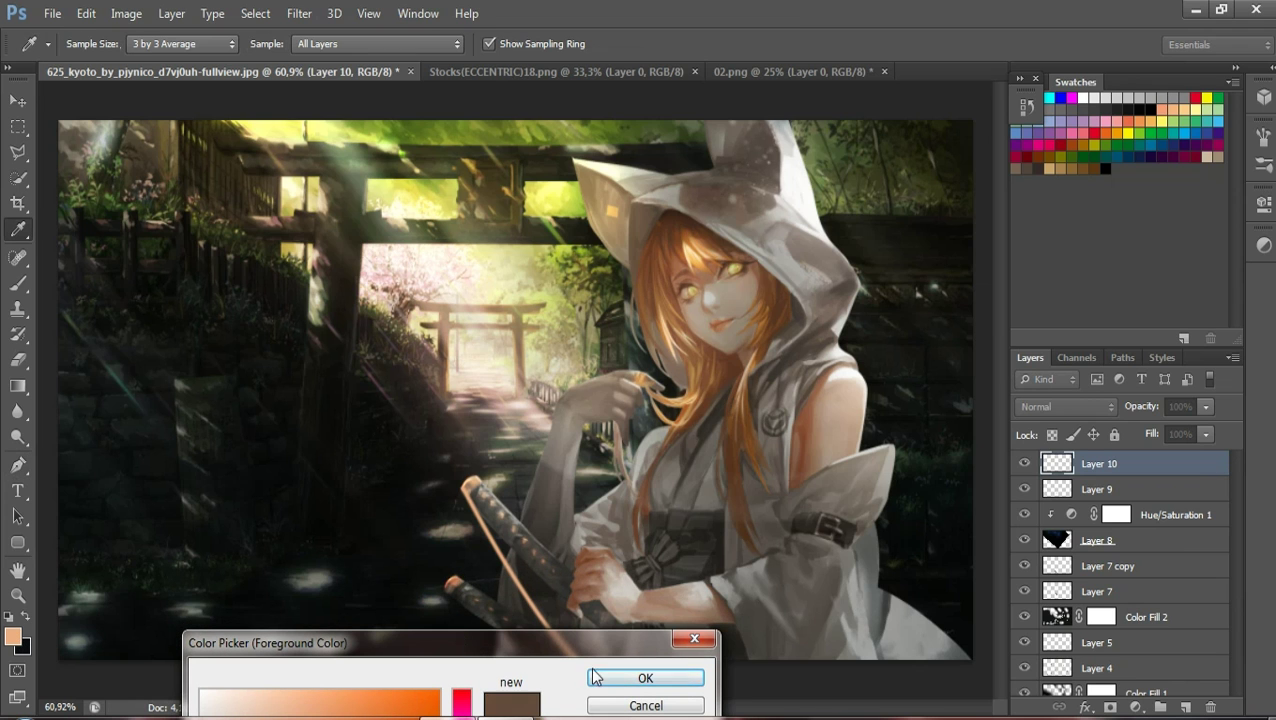
click(453, 579)
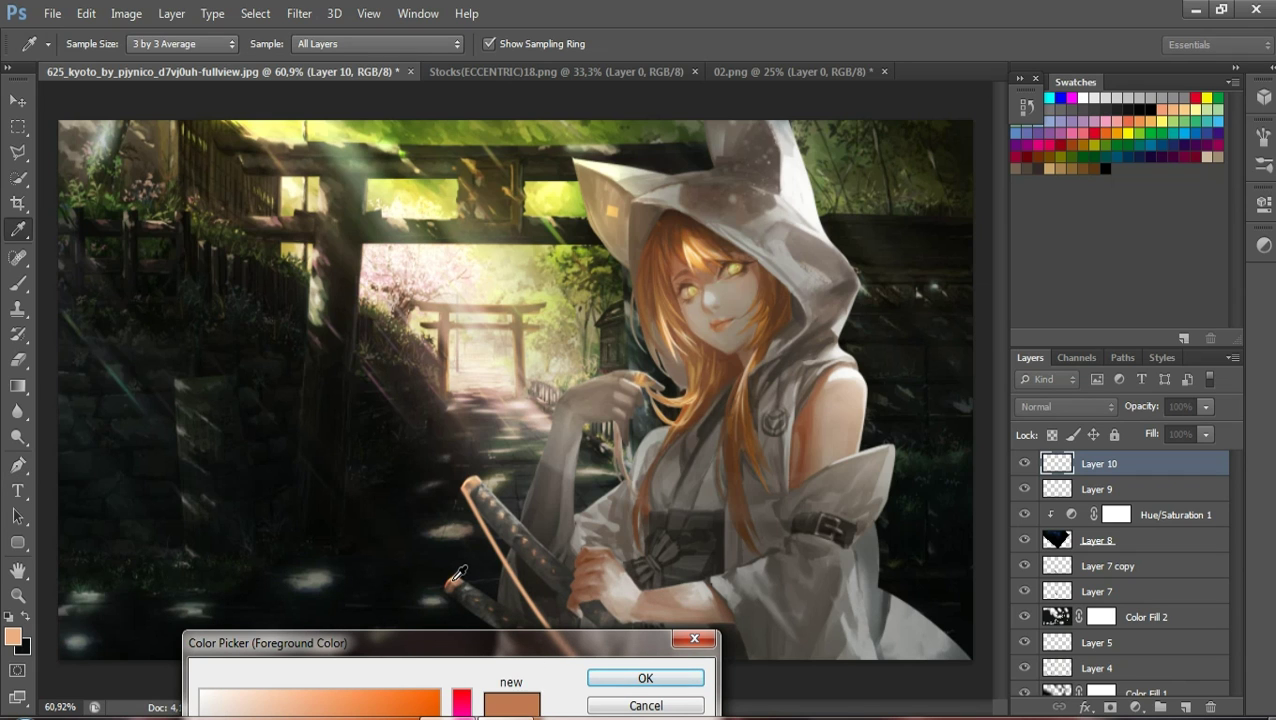
click(453, 578)
click(296, 705)
click(645, 678)
Draw a Pen path along the lower hilt, stroke it with the peach brush, and delete the path
key(p)
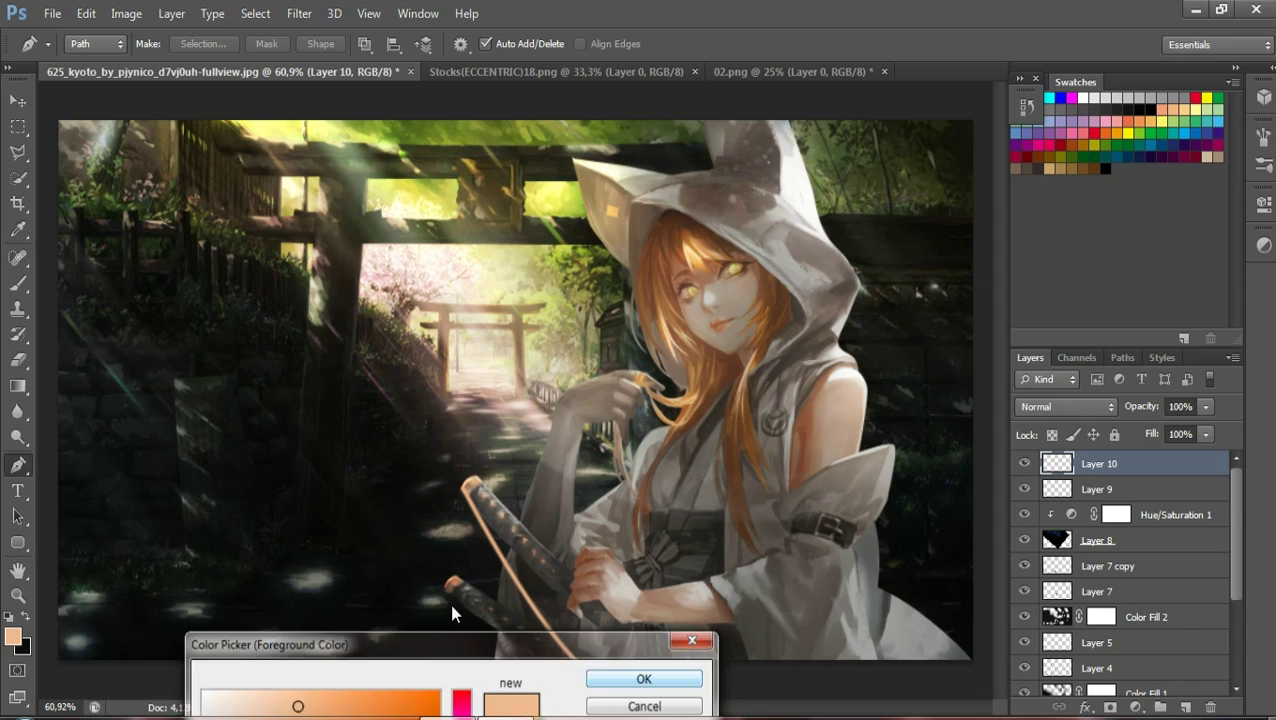
click(446, 590)
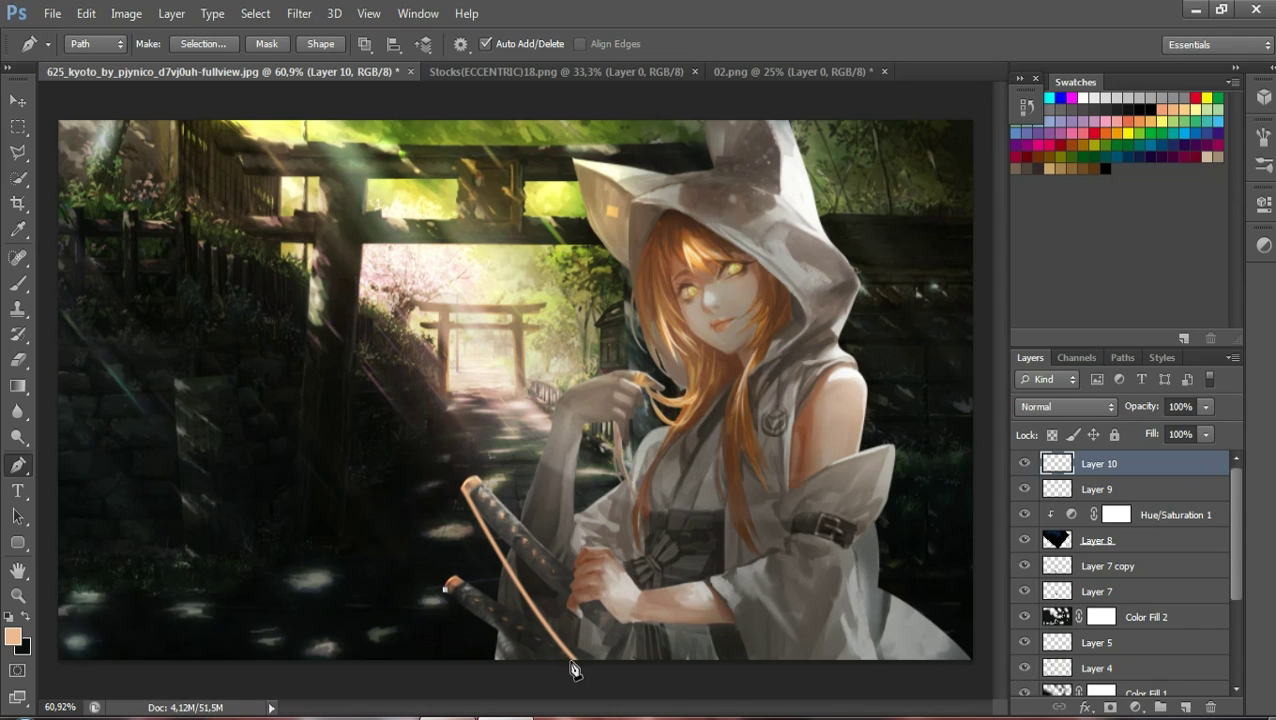
drag(573, 660, 680, 624)
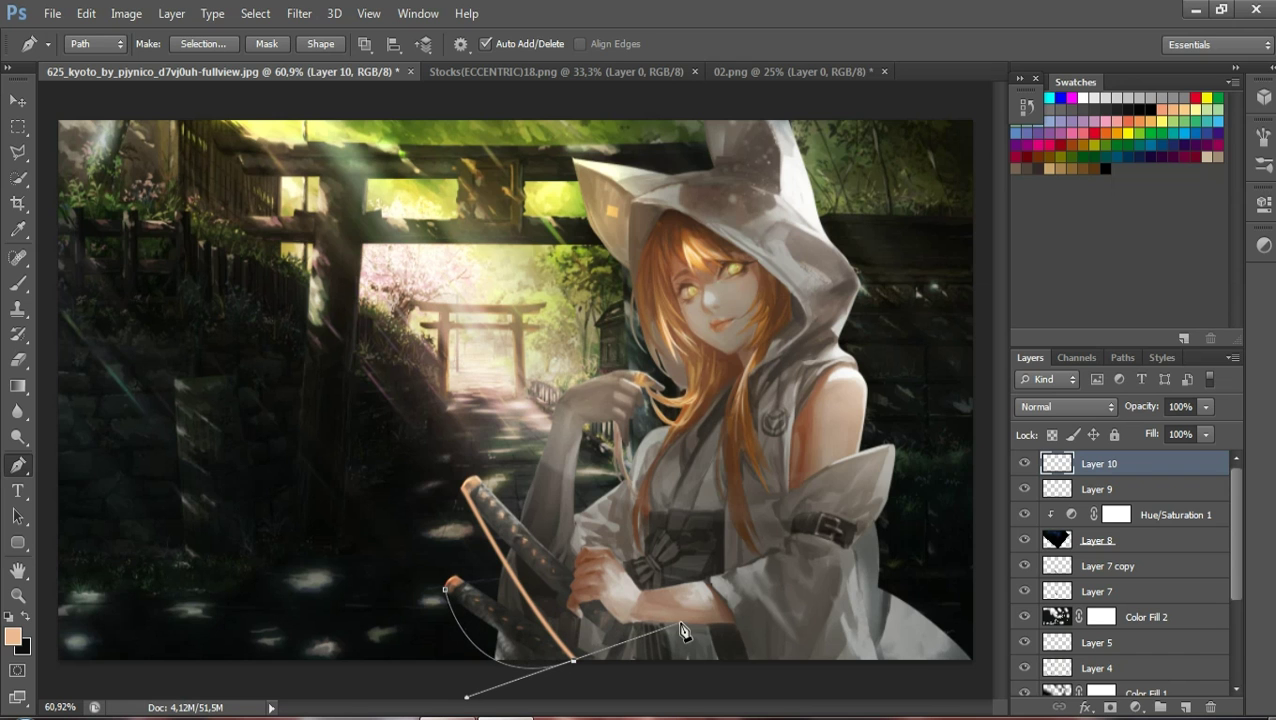
right_click(476, 651)
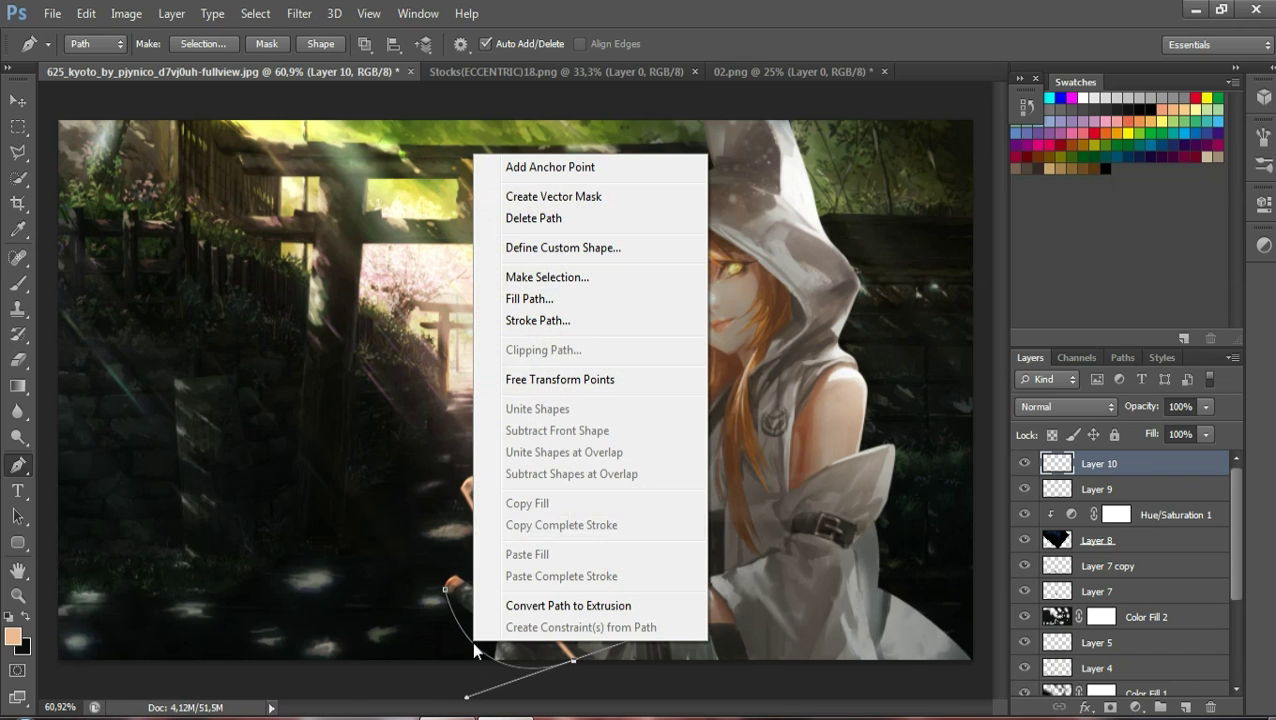
click(530, 323)
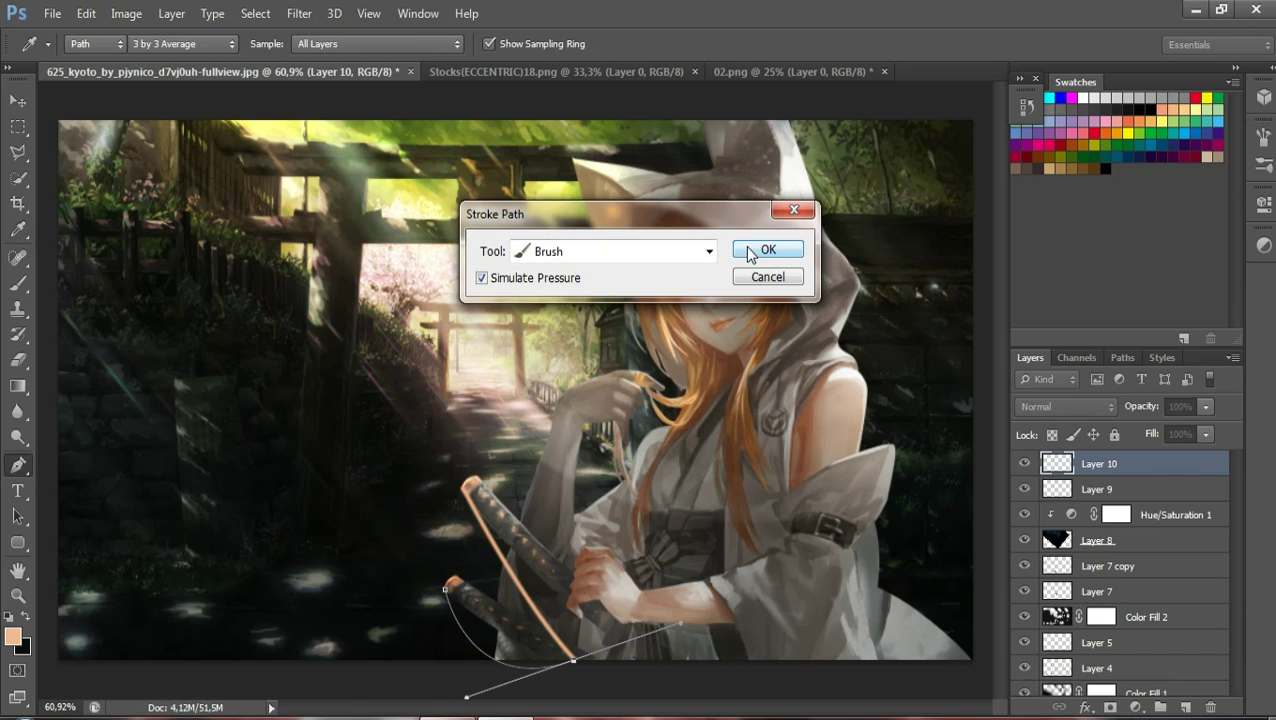
click(754, 249)
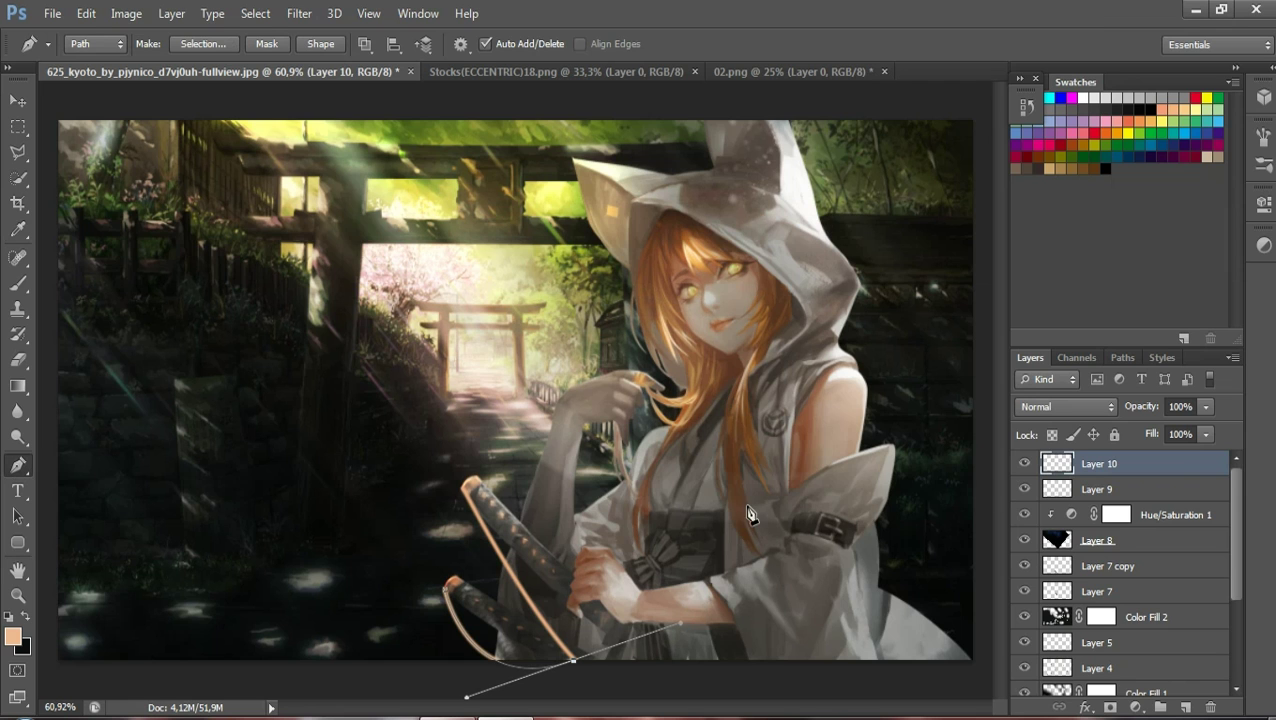
right_click(496, 560)
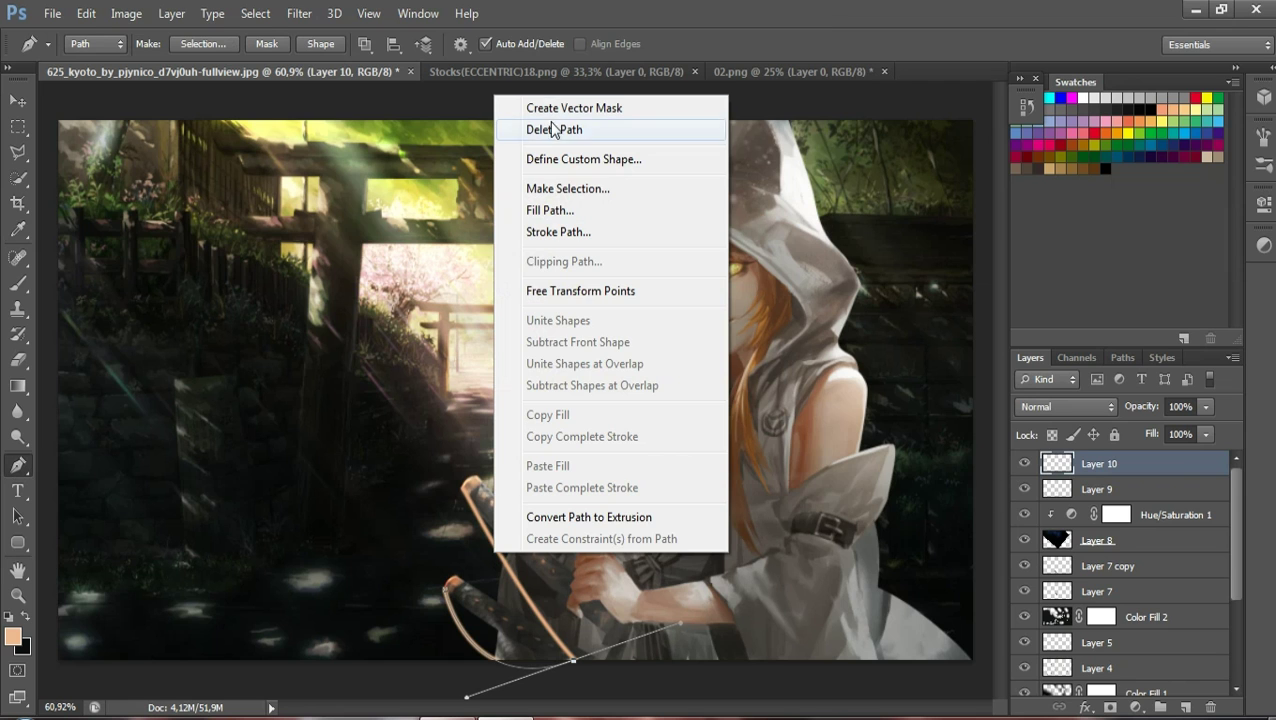
click(545, 130)
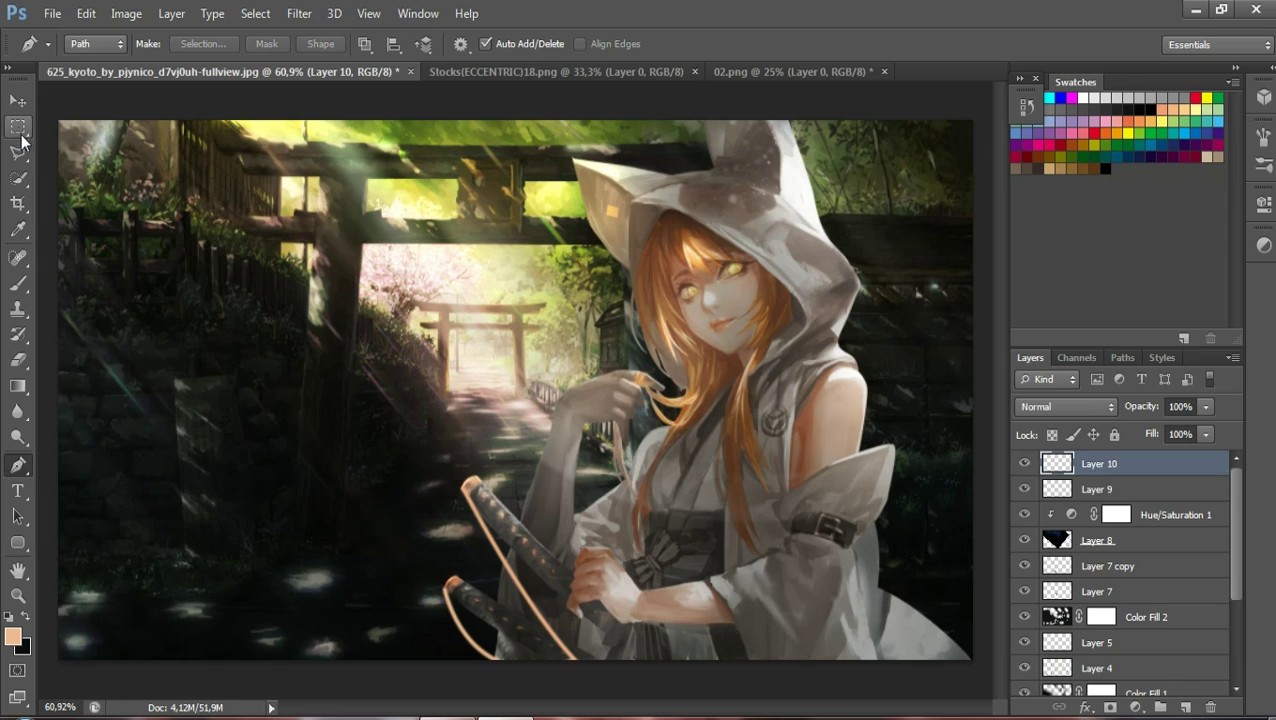
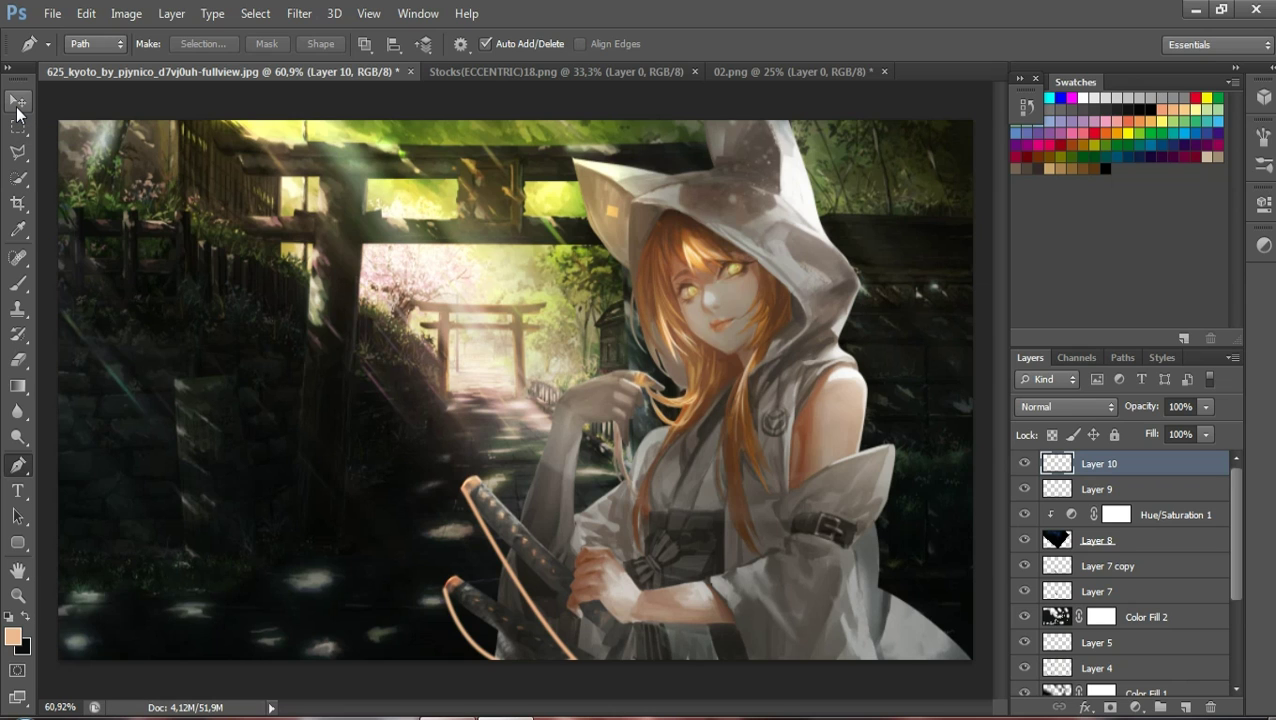
Zoom to 200% on the lower sword hilt and nudge Layer 10's glow slightly right
click(17, 110)
click(17, 595)
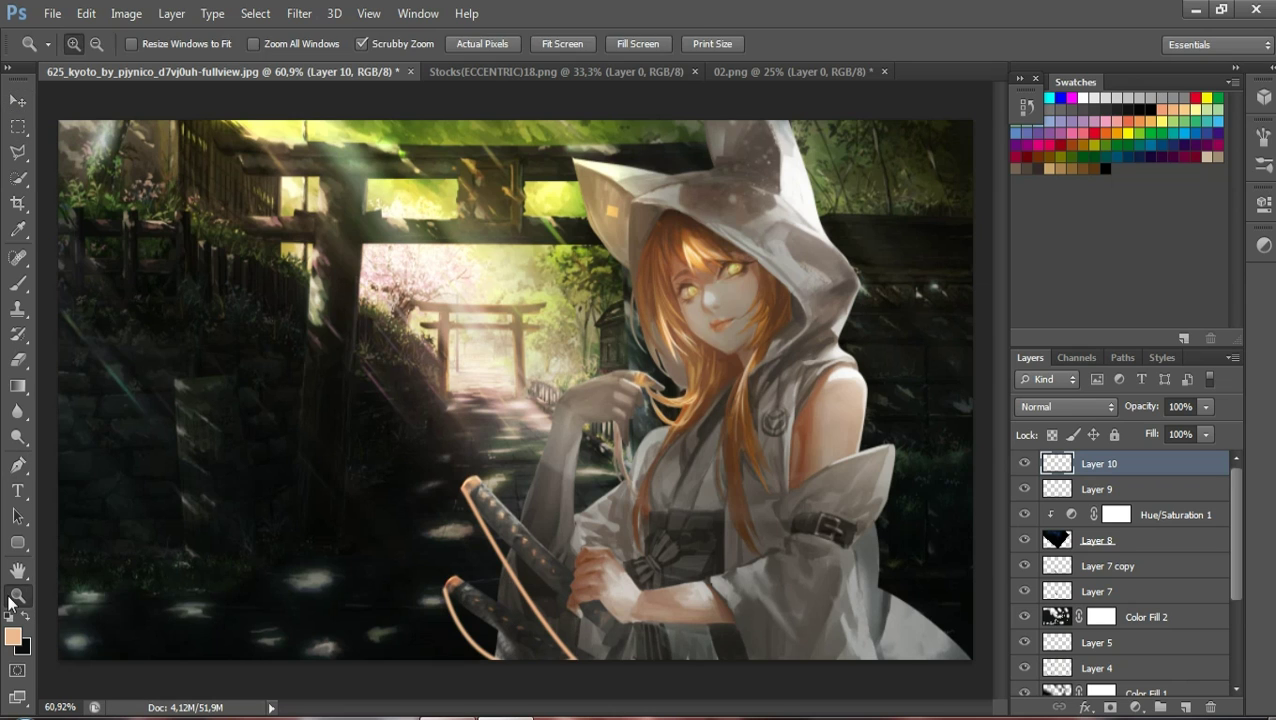
click(516, 628)
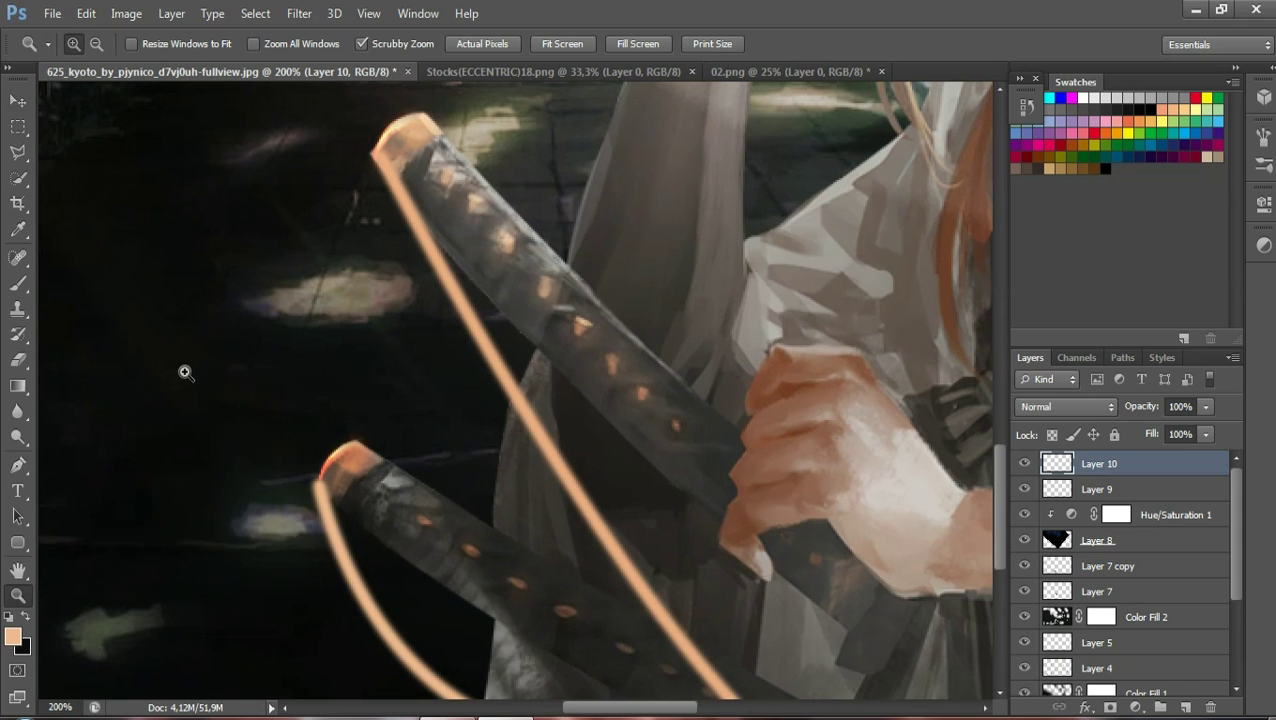
click(17, 100)
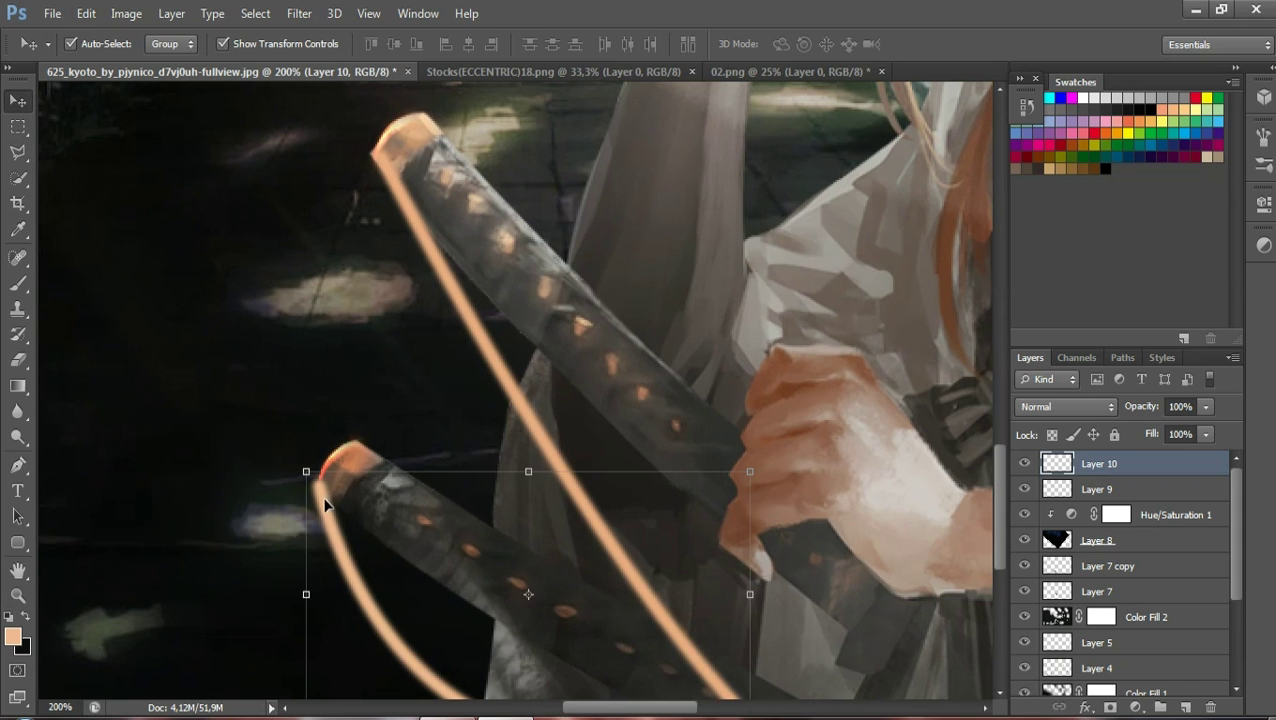
drag(325, 505, 332, 510)
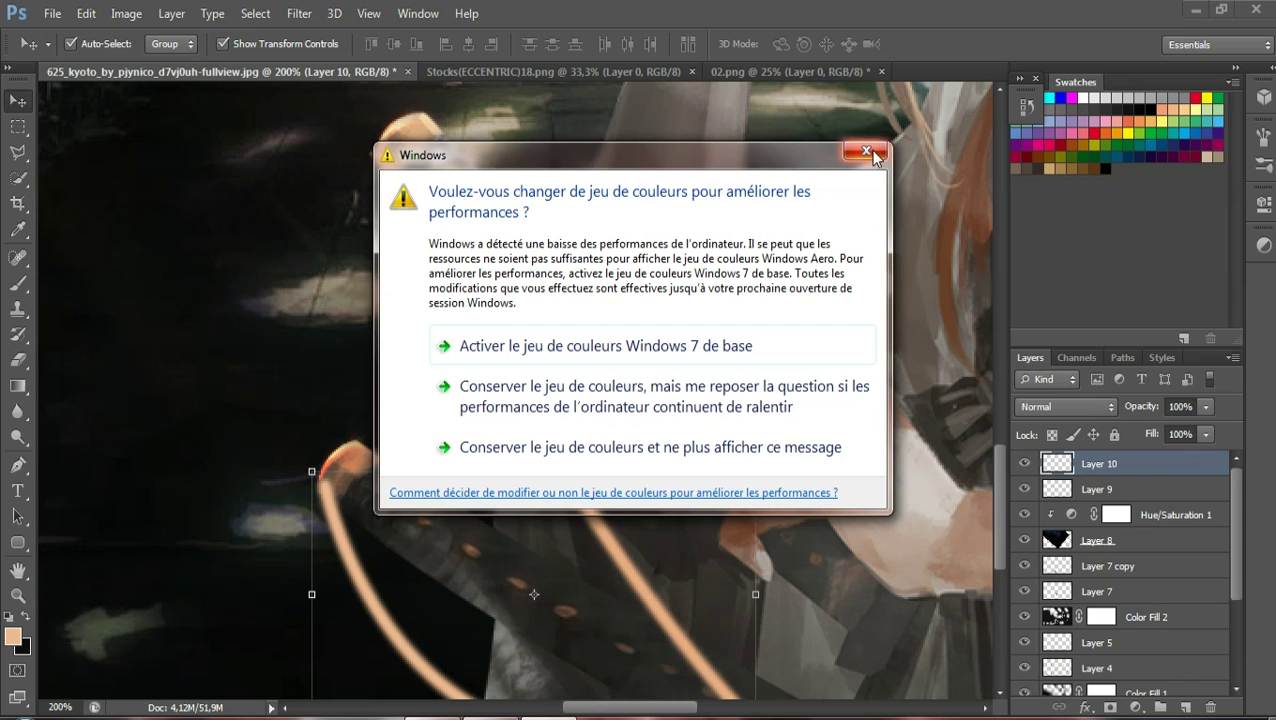
Dismiss the Windows colour-scheme warning and add a new empty Layer 11 above Layer 10
click(864, 152)
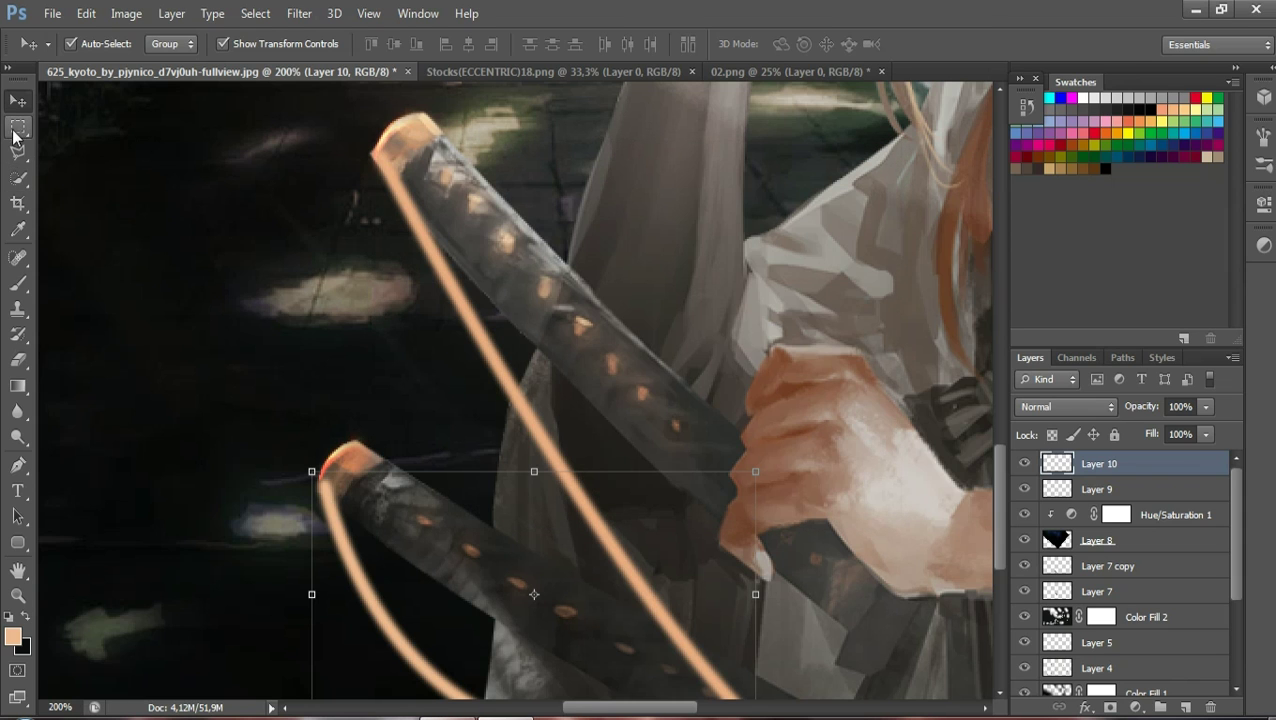
click(17, 127)
click(17, 100)
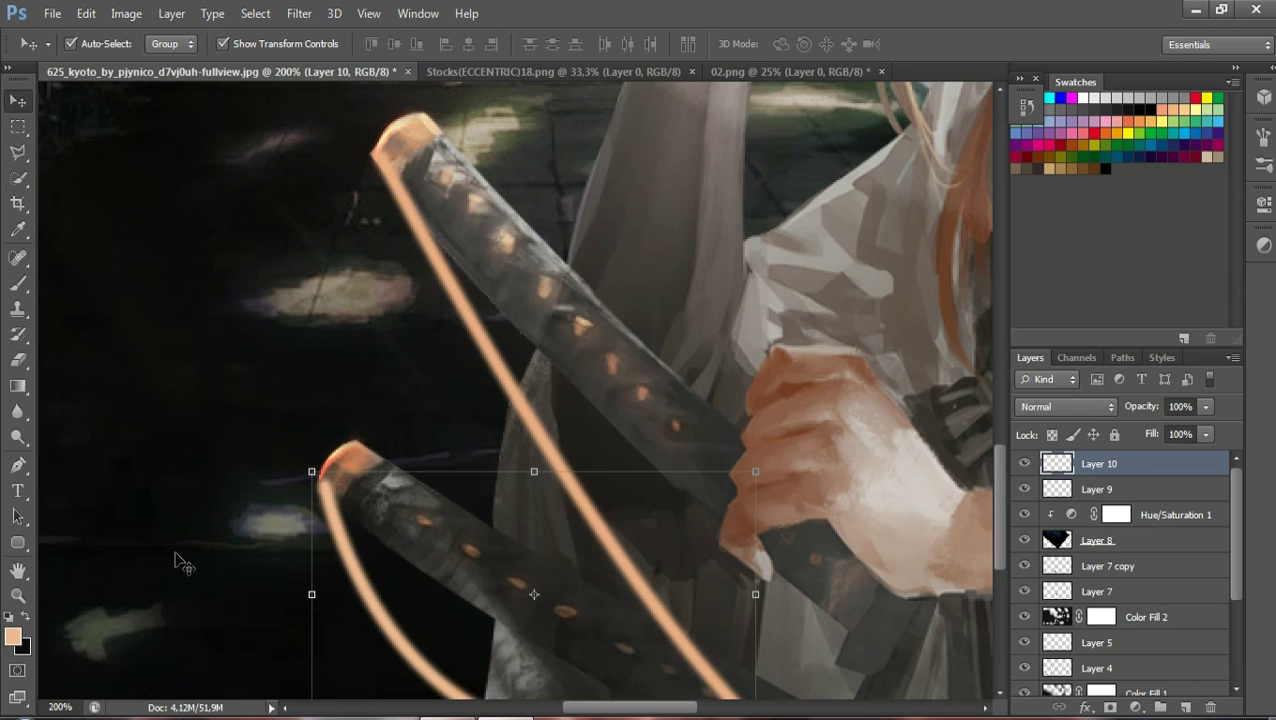
click(1132, 491)
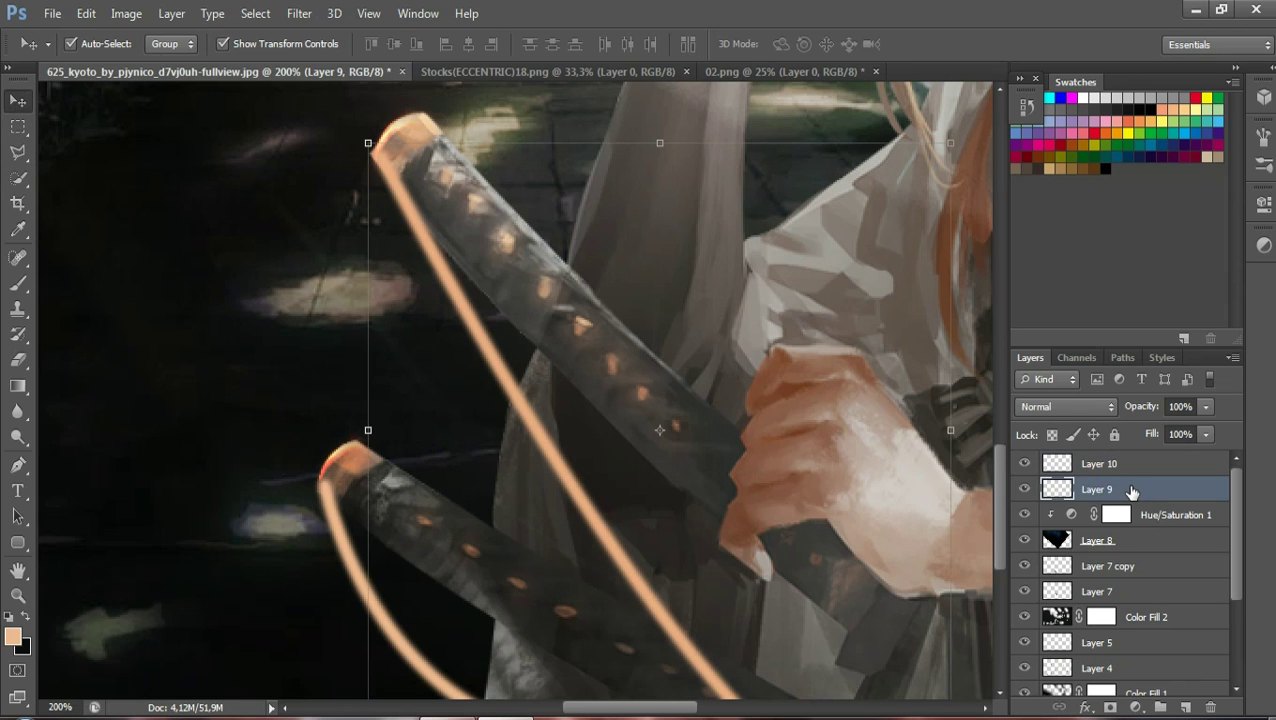
click(1127, 468)
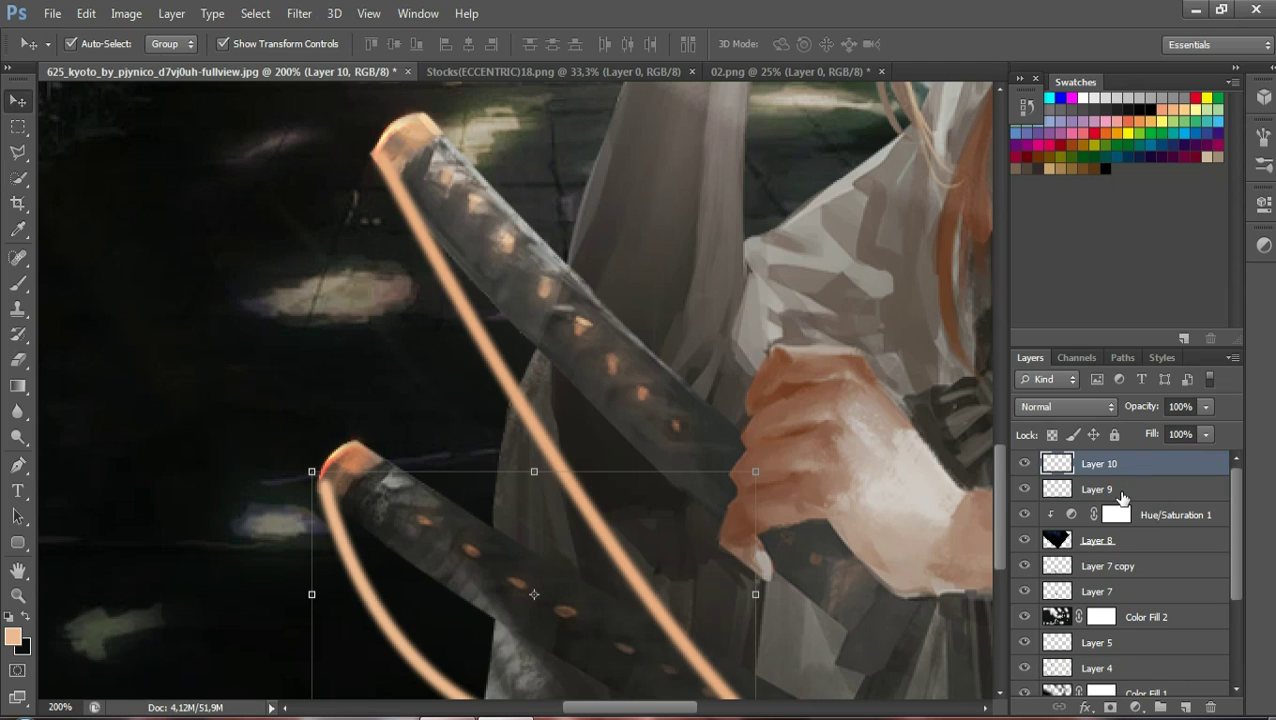
click(1186, 706)
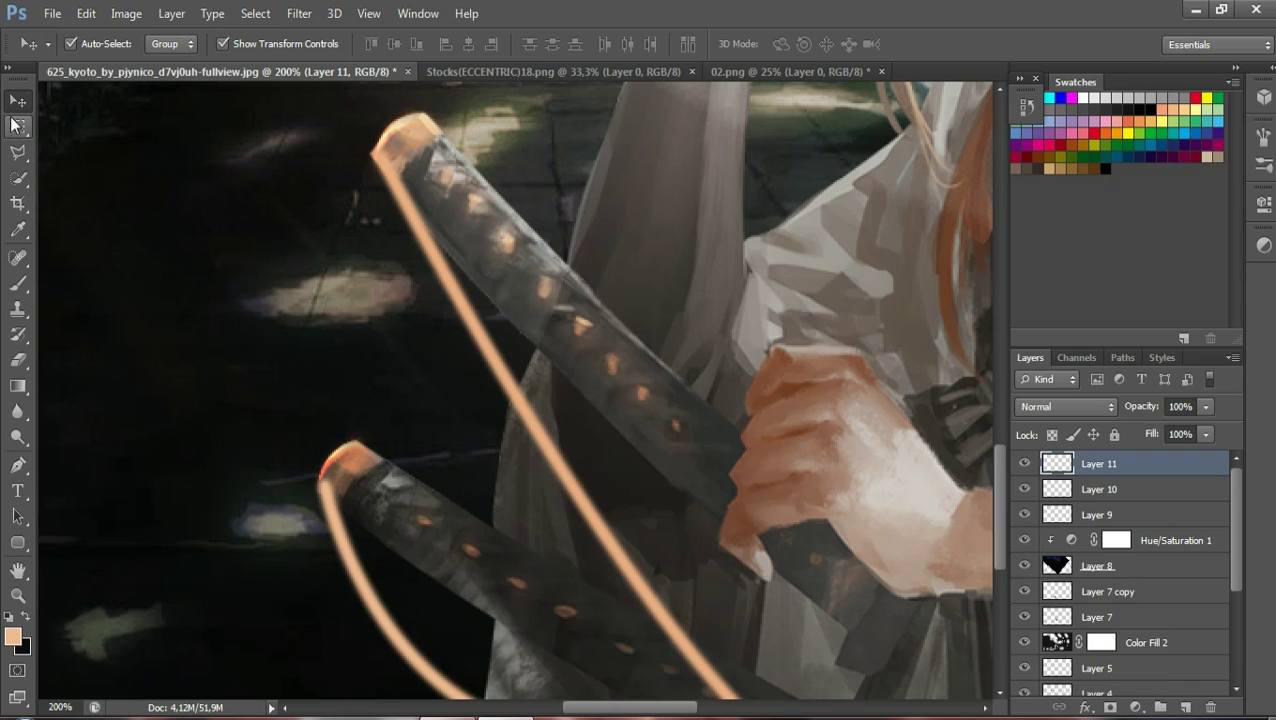
Brush peach over the red spot at the lower sword's tip on Layer 11
click(20, 284)
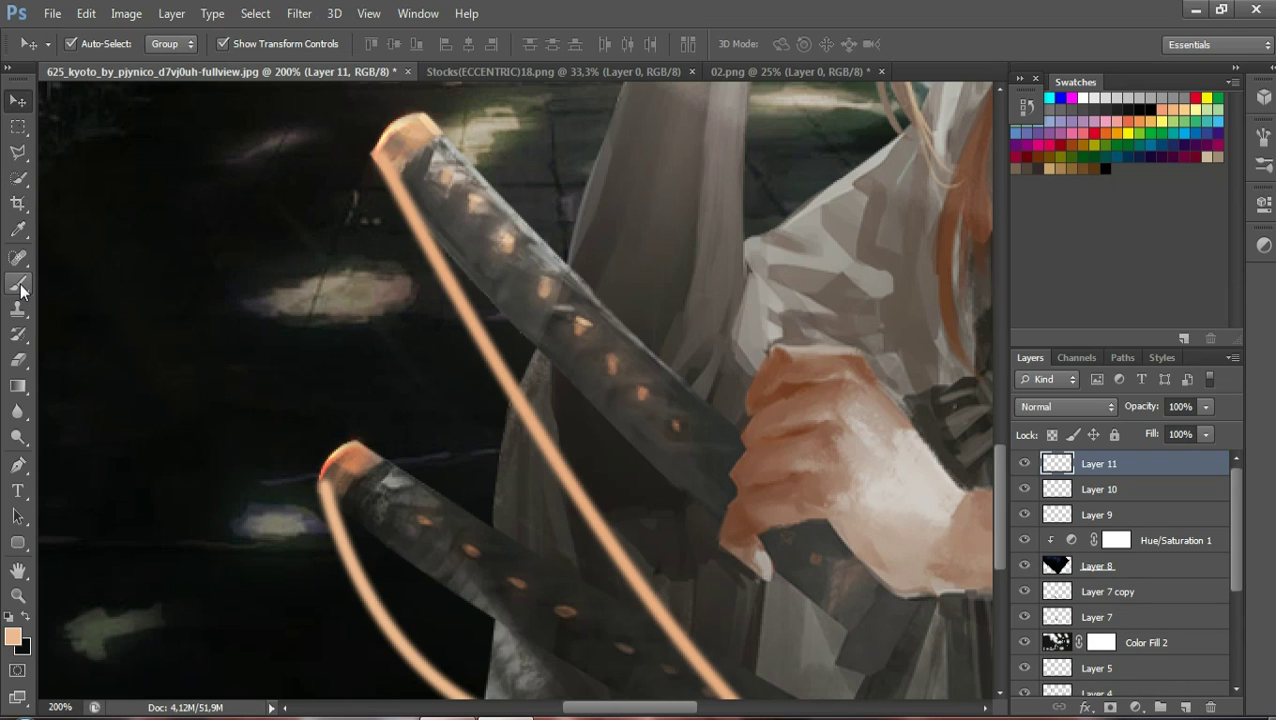
click(20, 287)
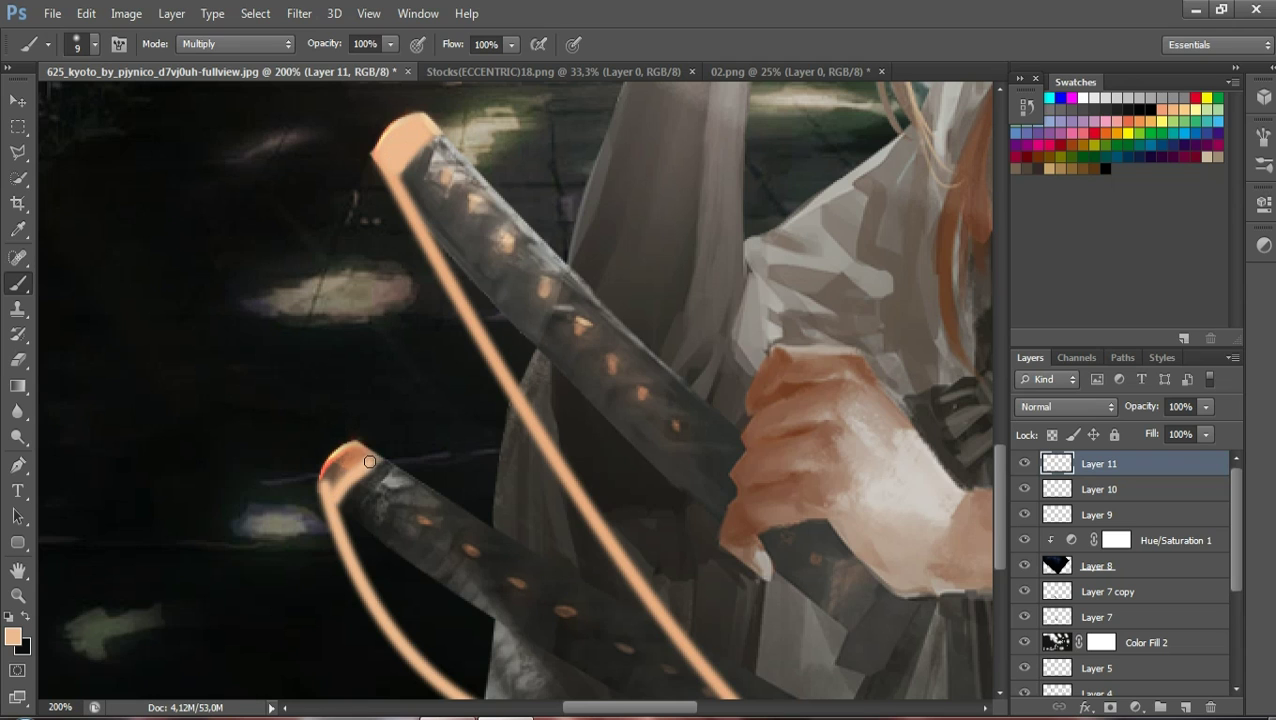
drag(354, 448, 358, 452)
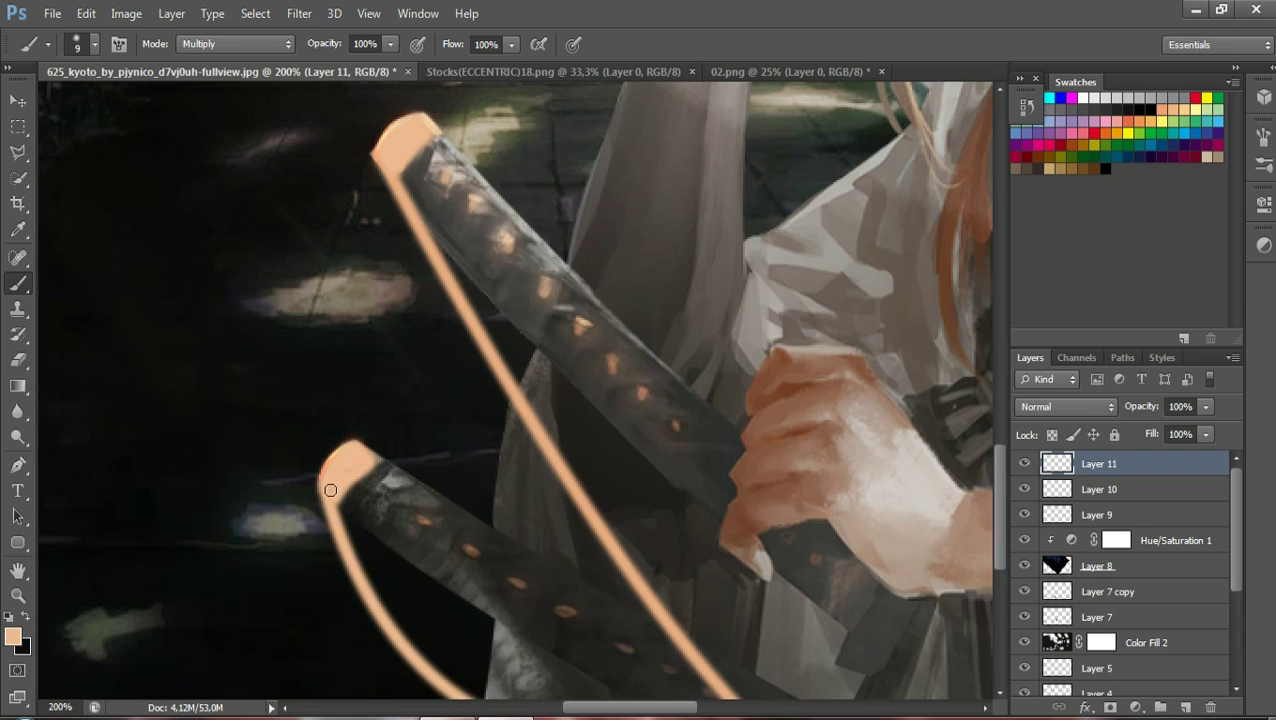
Return Layer 11 to Normal blending after trying Overlay, and enter 50 as its opacity
click(1035, 407)
click(1045, 245)
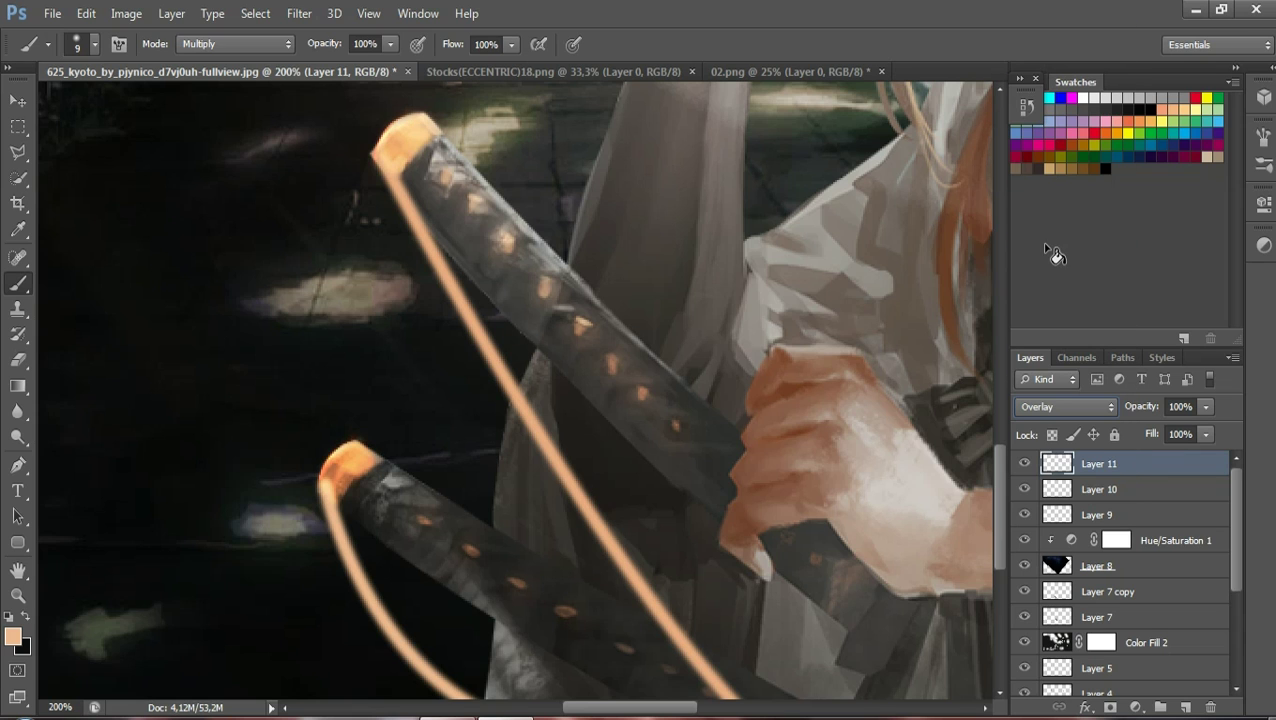
click(1049, 408)
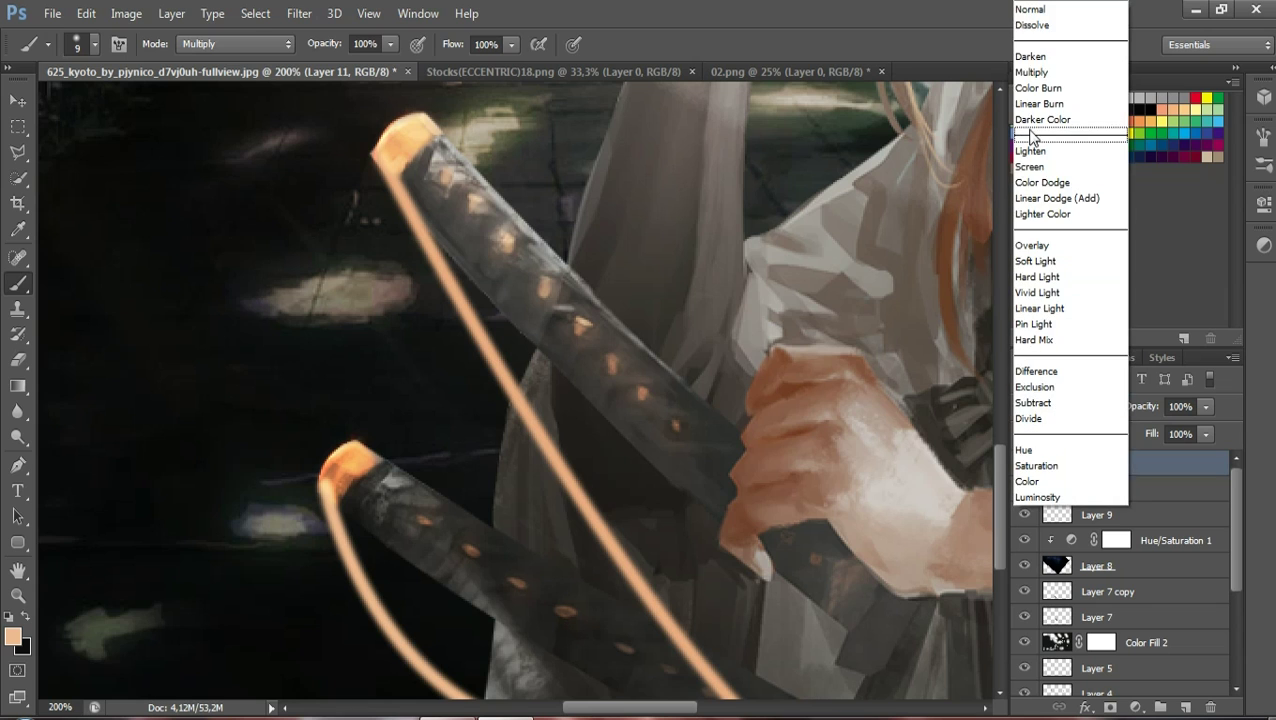
click(1030, 9)
click(1178, 406)
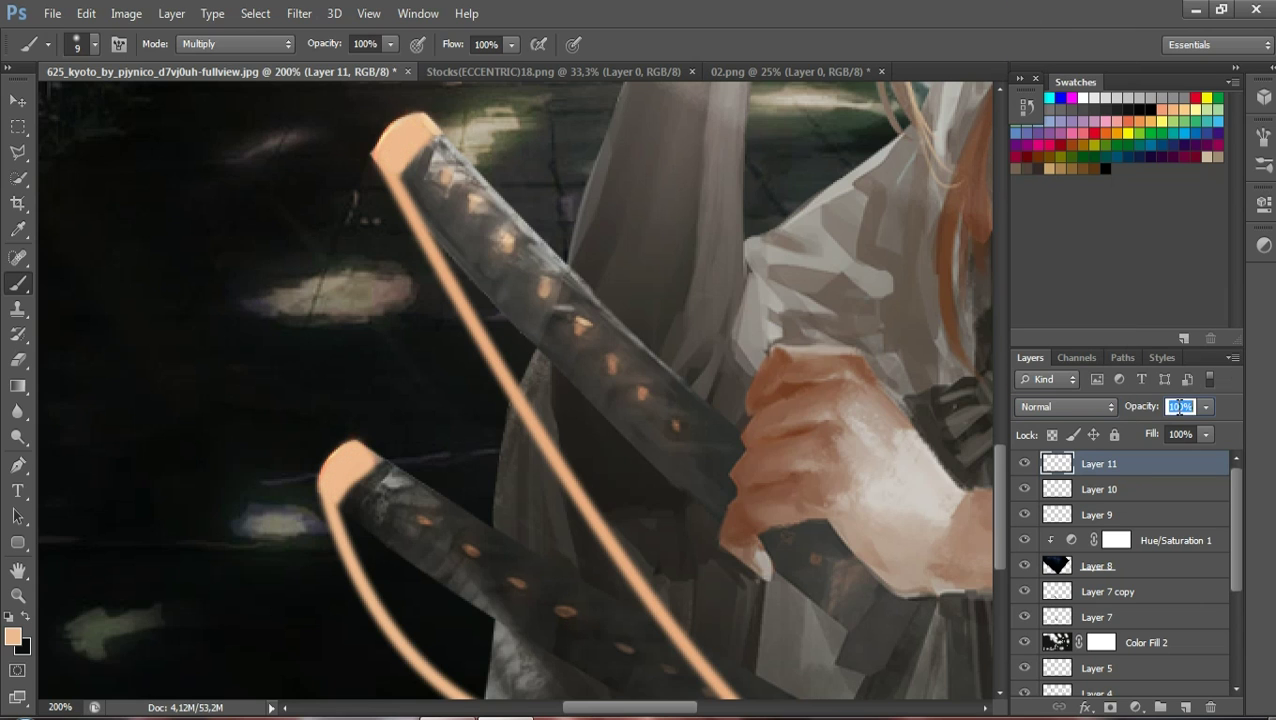
text(50)
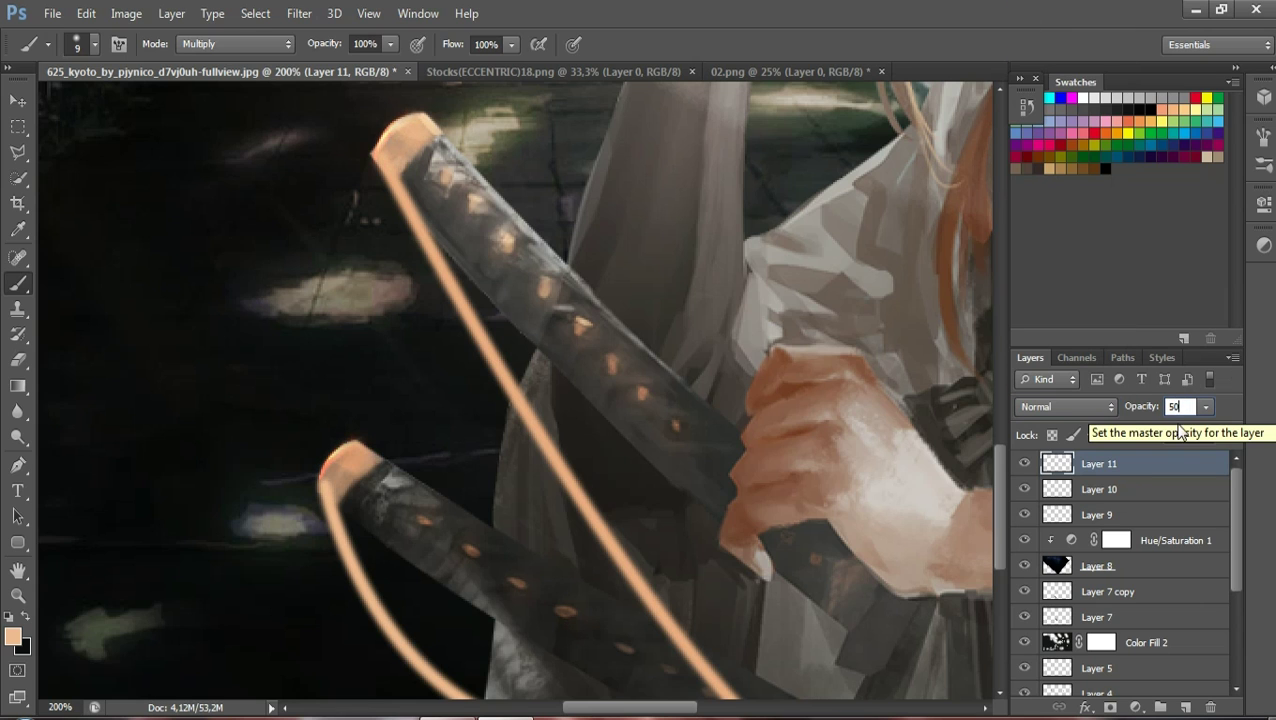
key(BackSpace)
text(8)
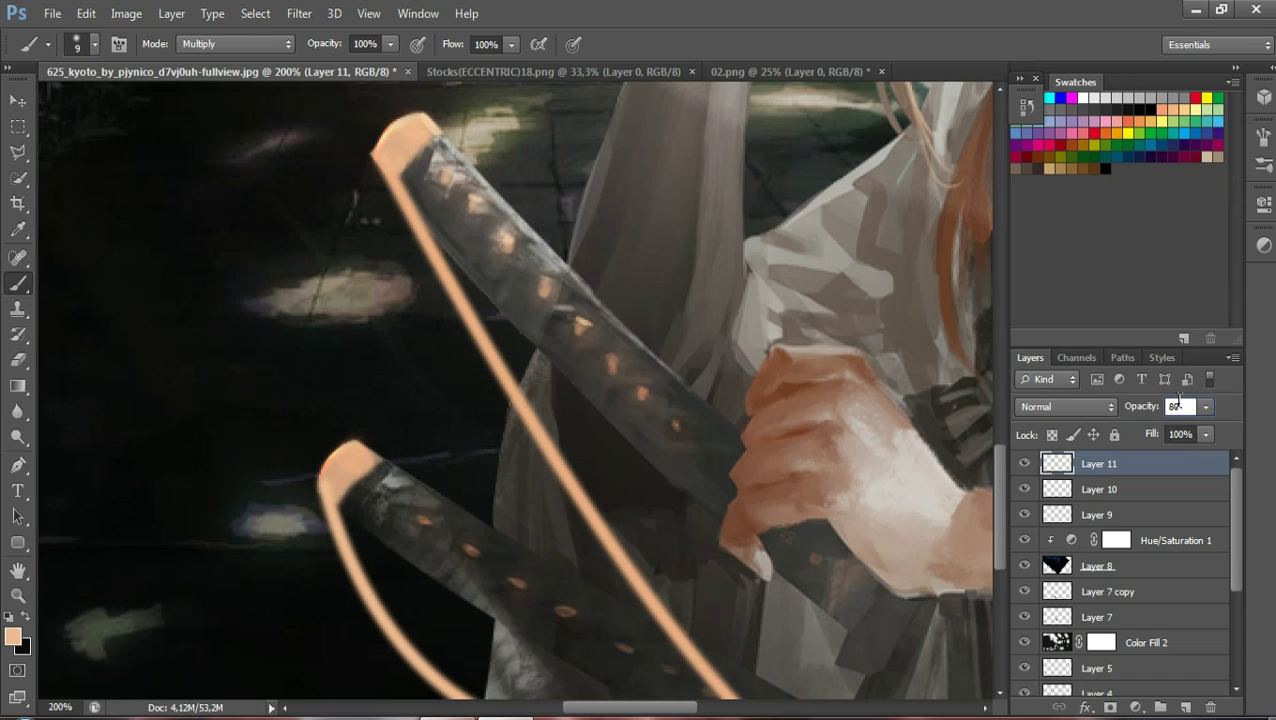
key(BackSpace)
key(BackSpace)
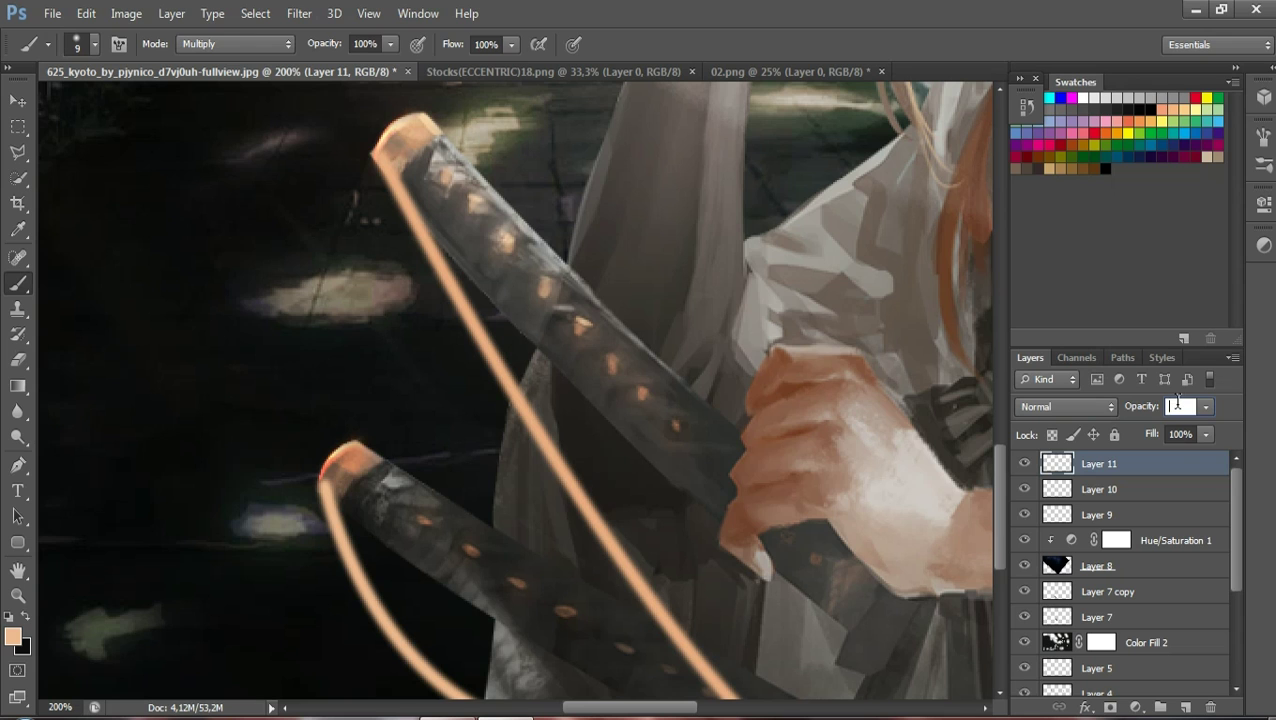
Select Layer 10 and test Overlay, Soft Light, Lighten, Screen, Color Burn and Multiply blends
text(50)
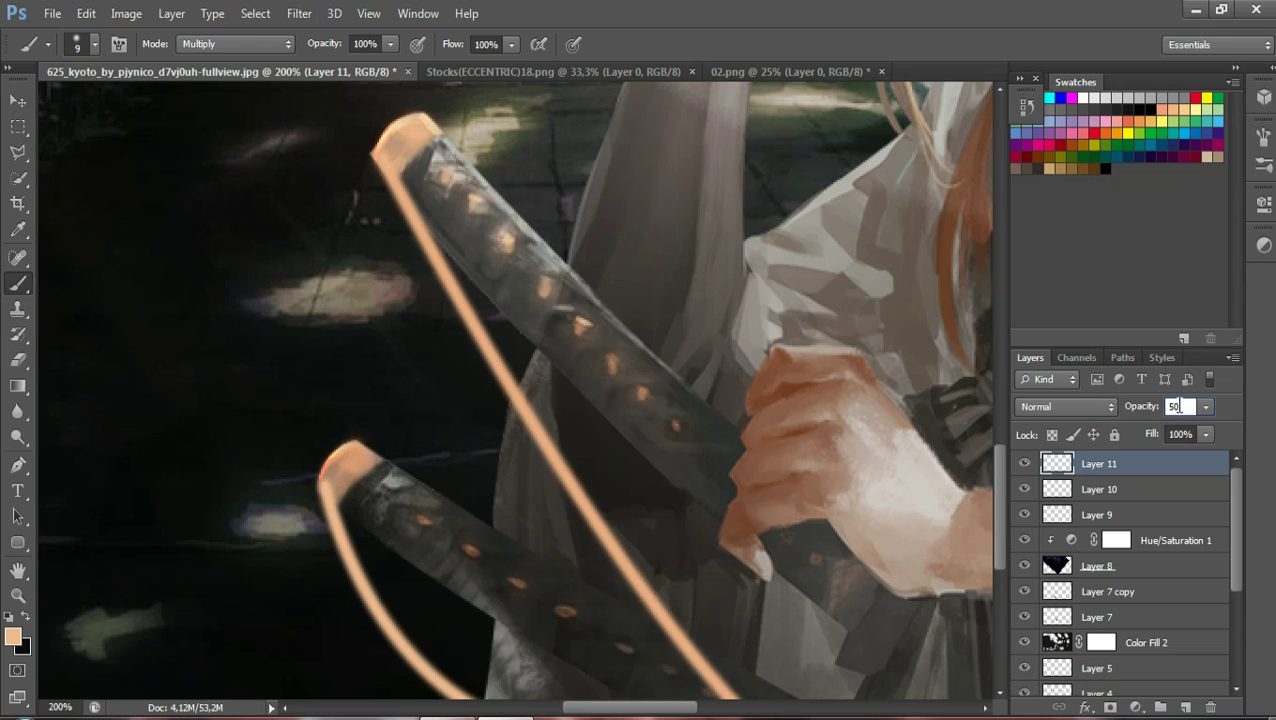
click(1102, 493)
click(1065, 406)
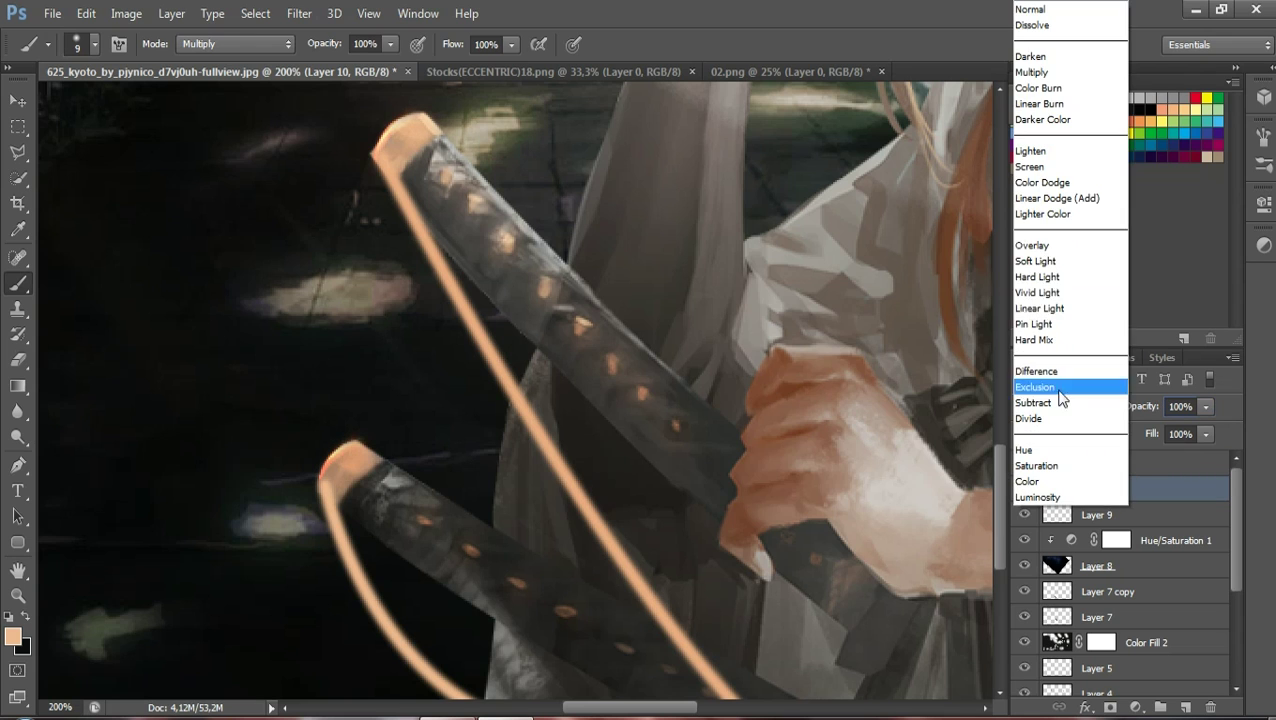
click(1036, 242)
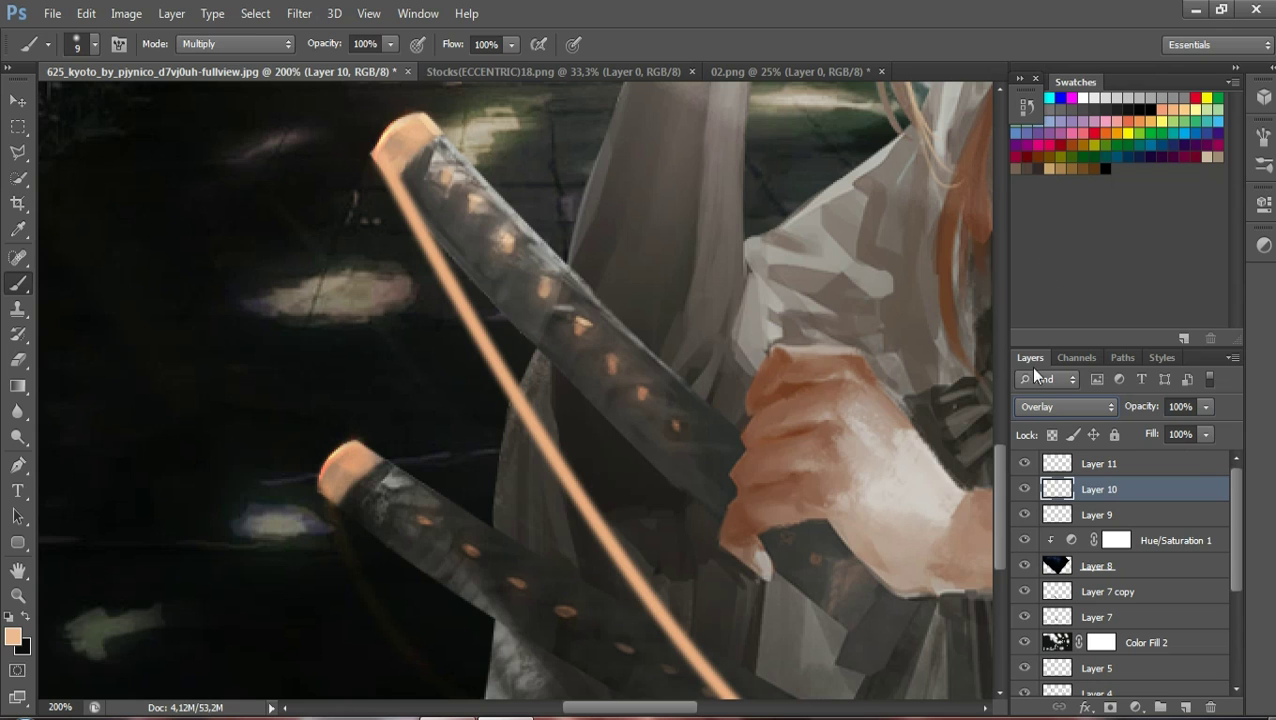
click(1048, 408)
click(1040, 260)
click(1046, 413)
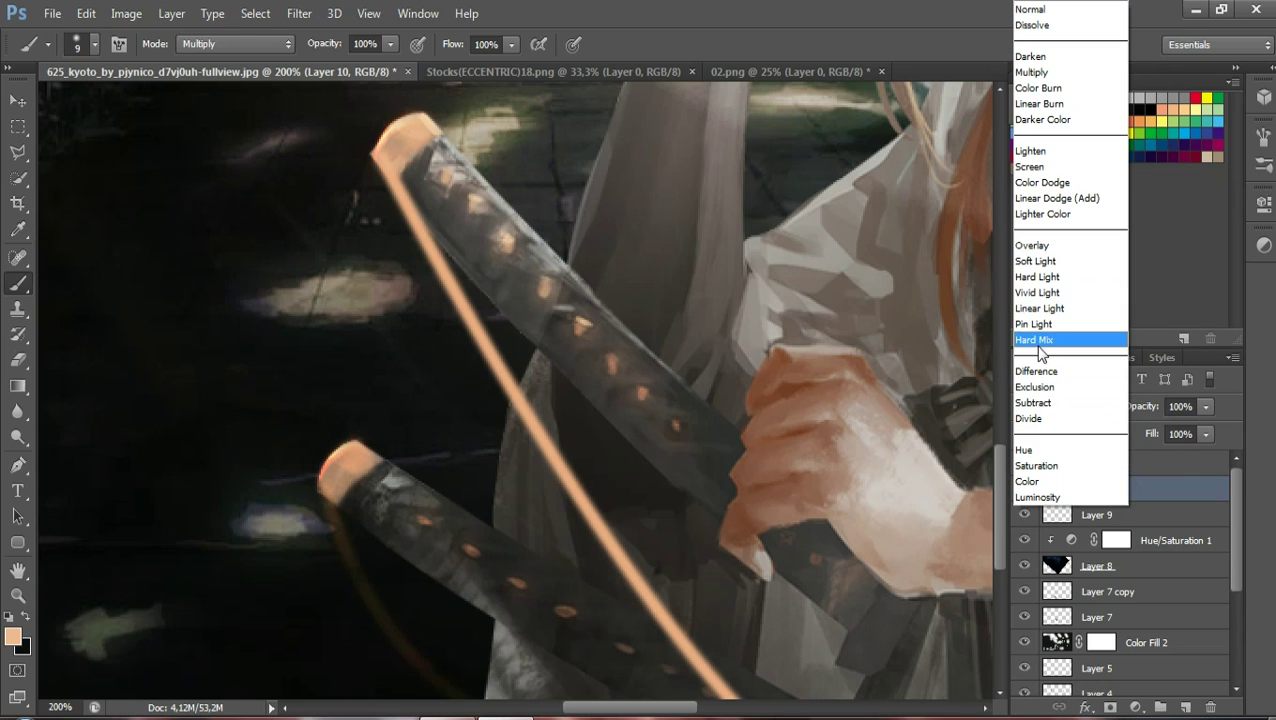
click(1038, 150)
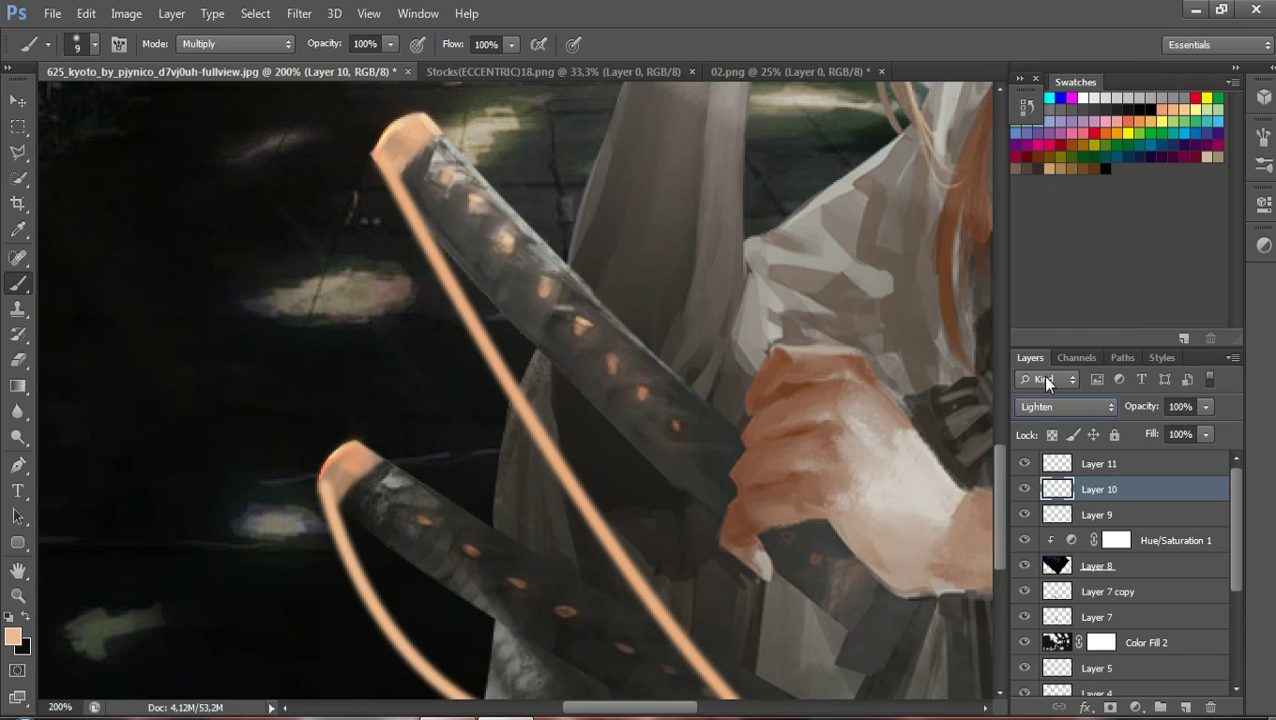
click(1036, 414)
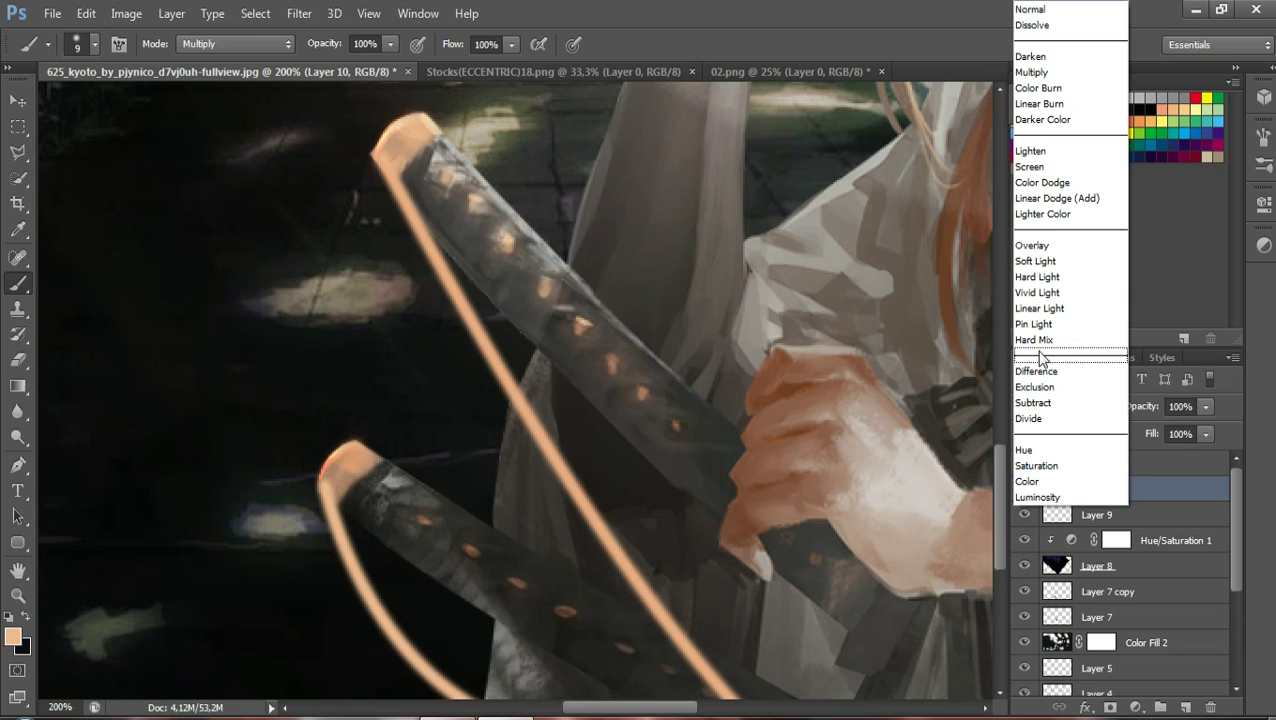
click(1036, 168)
click(1038, 416)
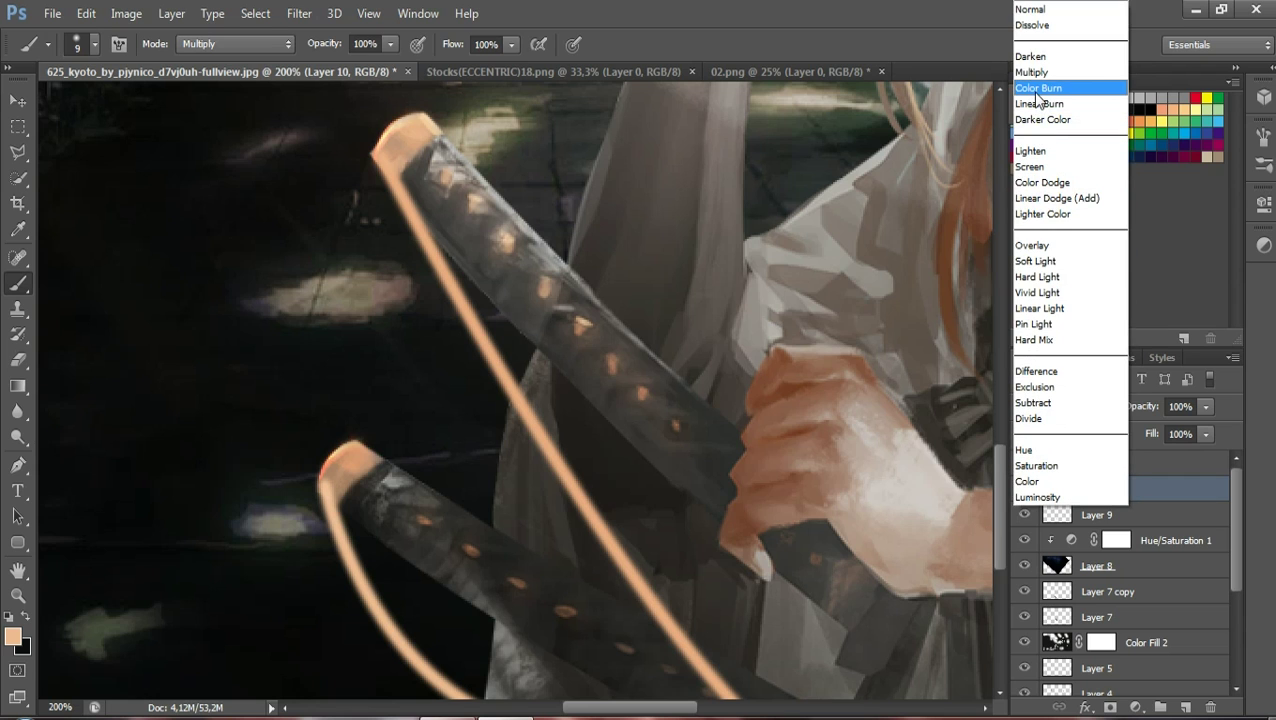
click(1037, 89)
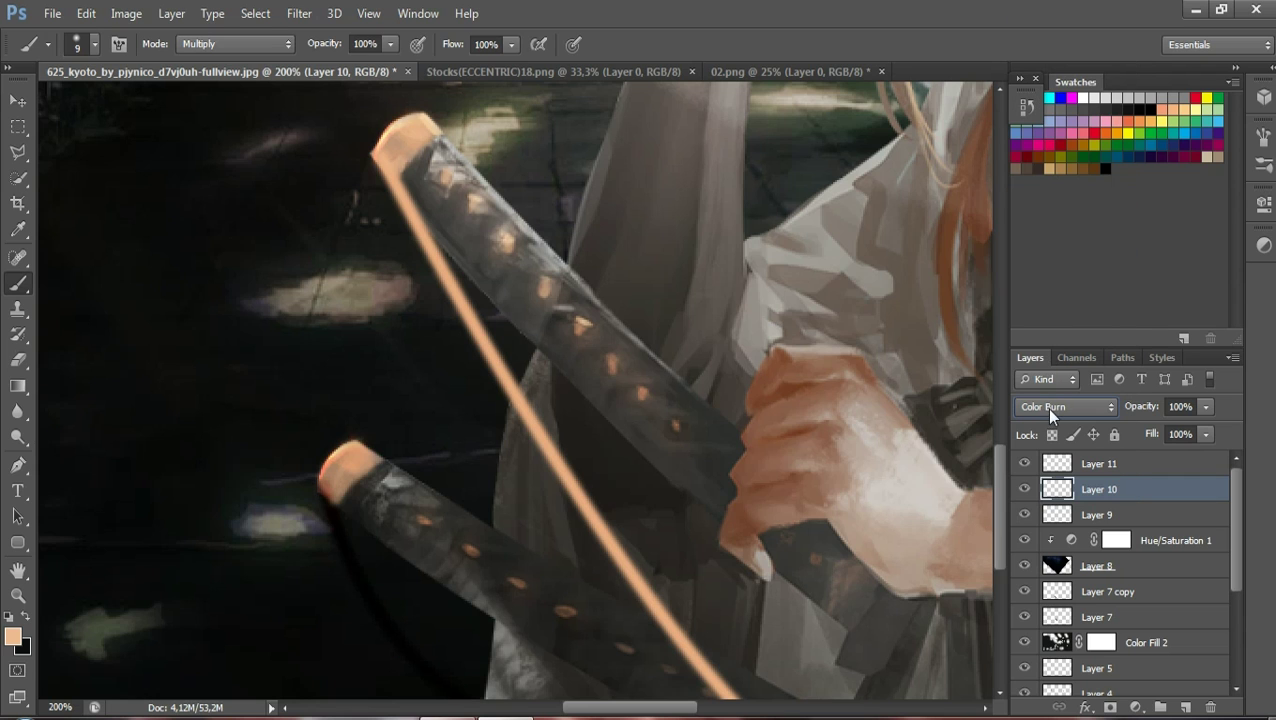
click(1046, 408)
click(1032, 72)
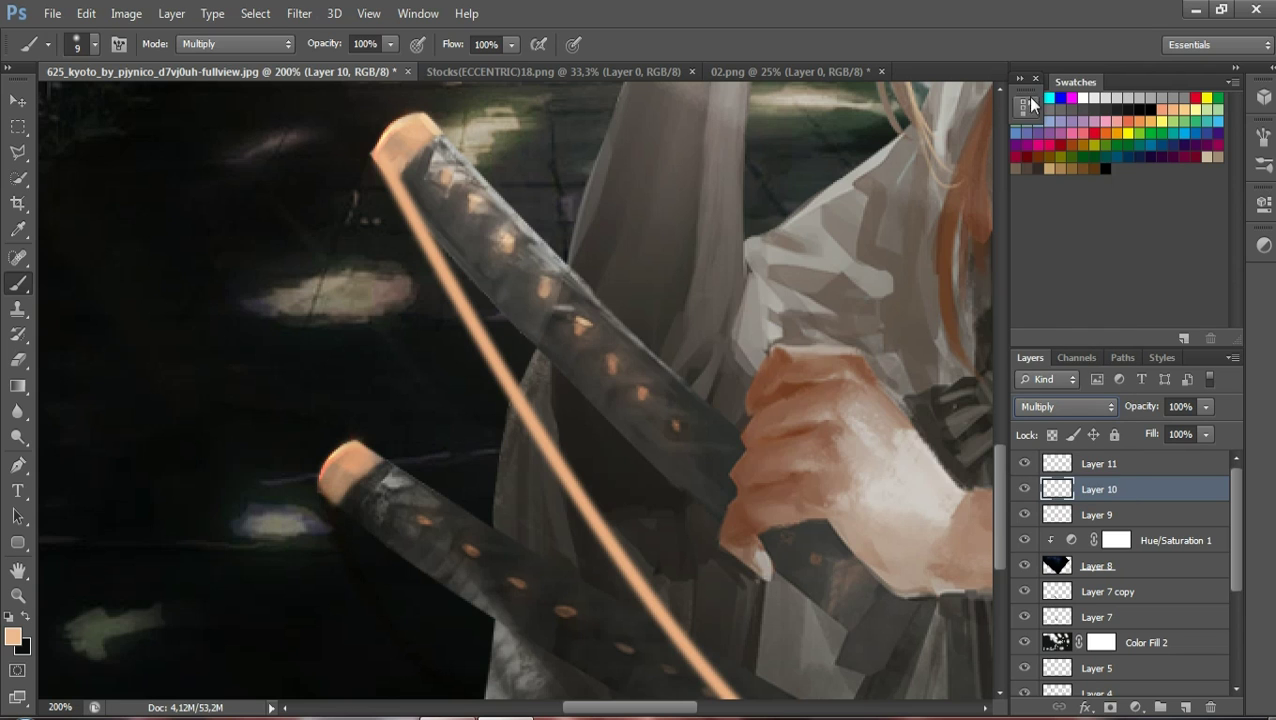
Try Darken, Soft Light, Hard Light and Overlay on Layer 10, then return it to Normal
click(1045, 407)
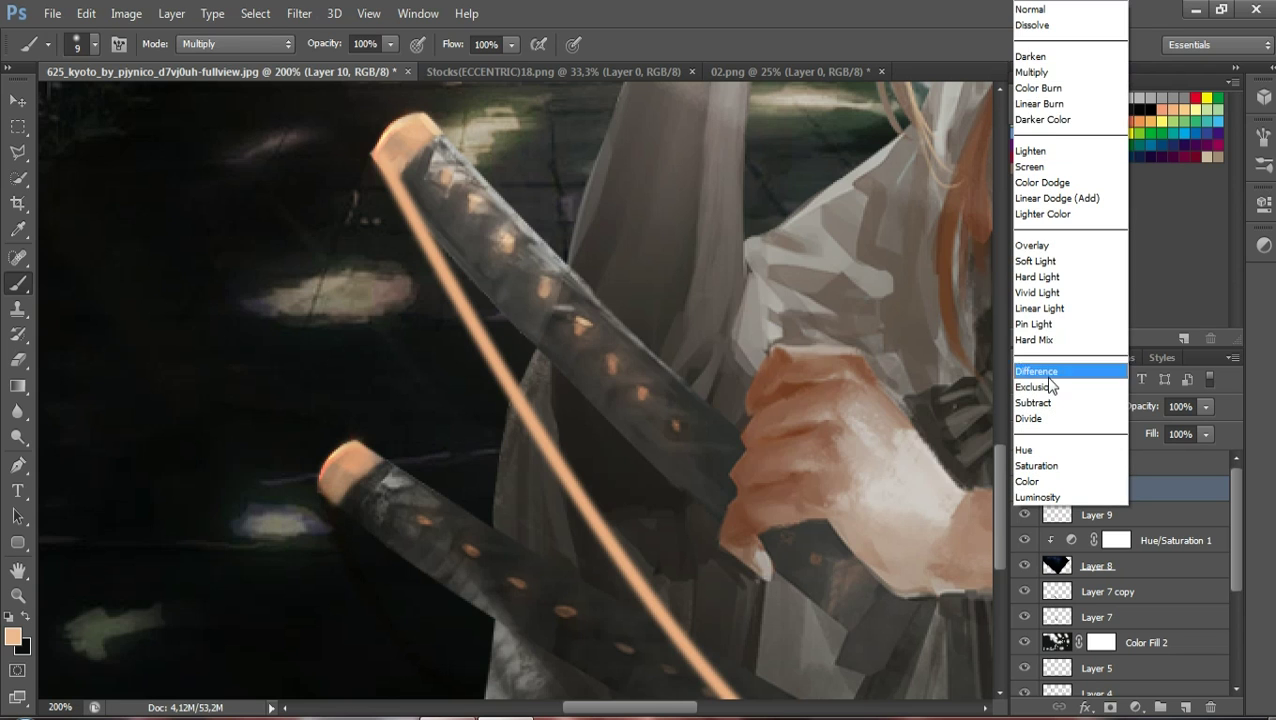
click(1035, 67)
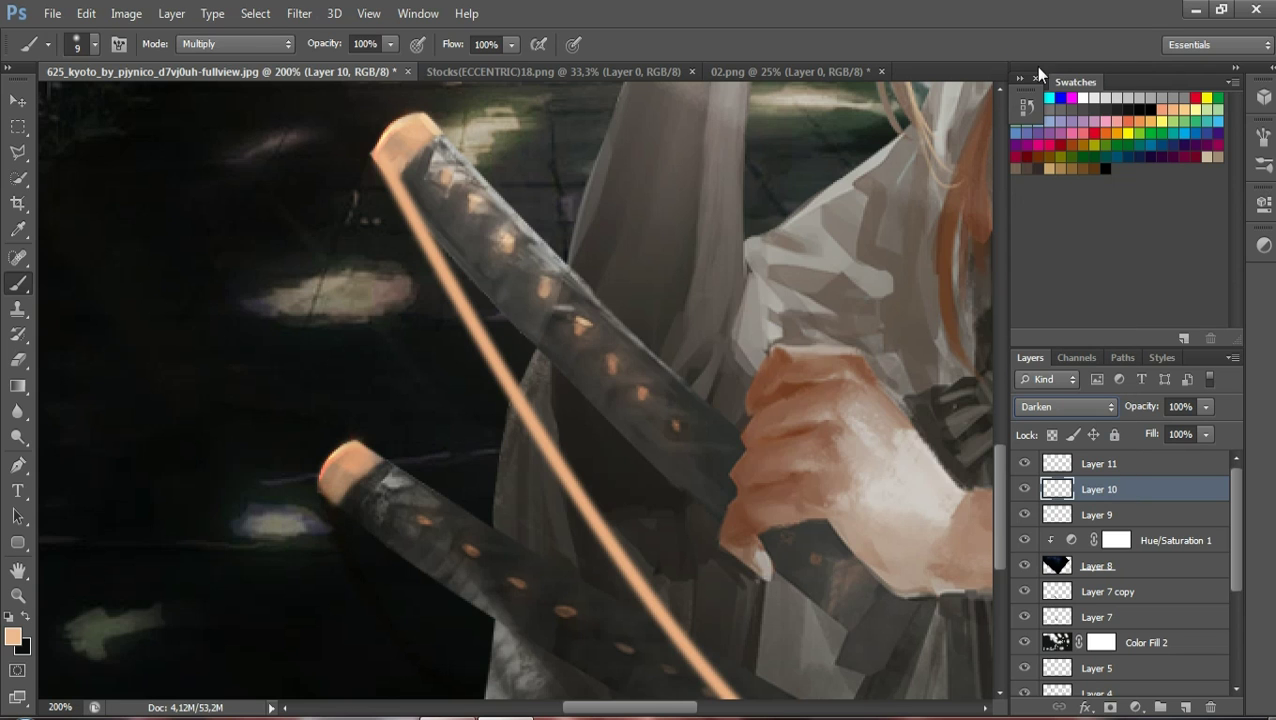
click(1056, 406)
click(1043, 261)
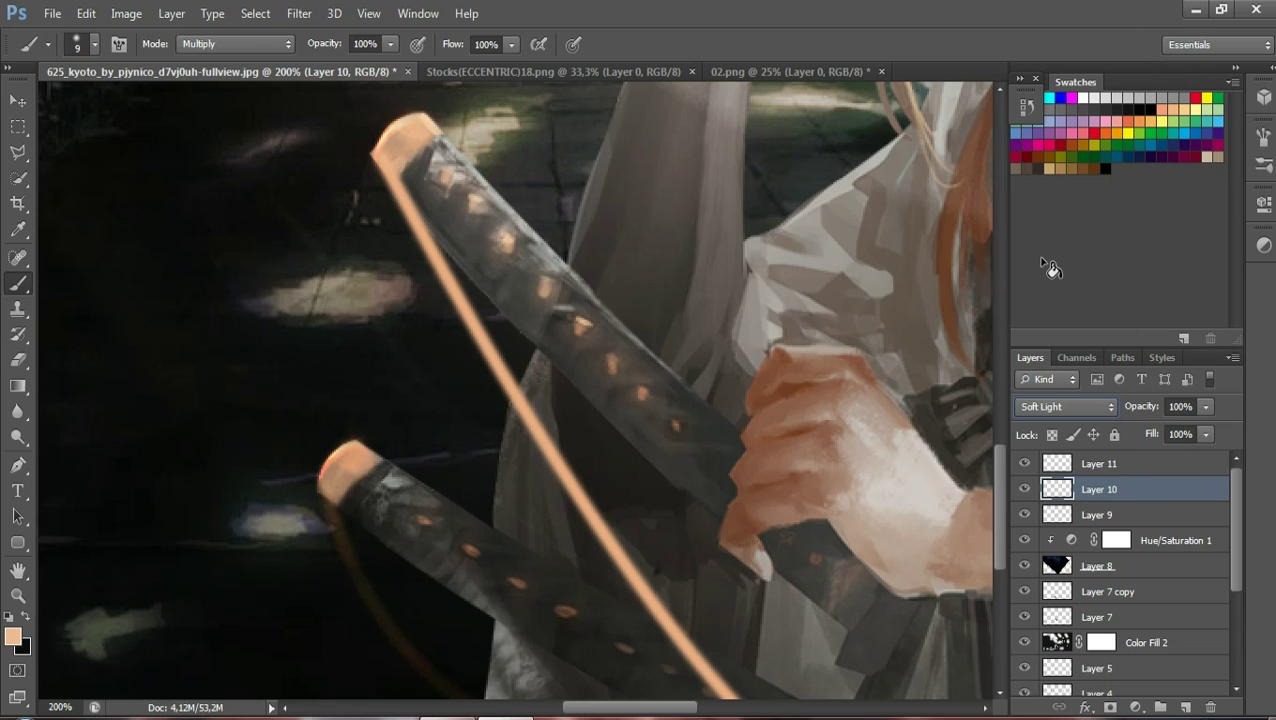
click(1052, 407)
click(1047, 278)
click(1046, 407)
click(1037, 247)
click(1060, 405)
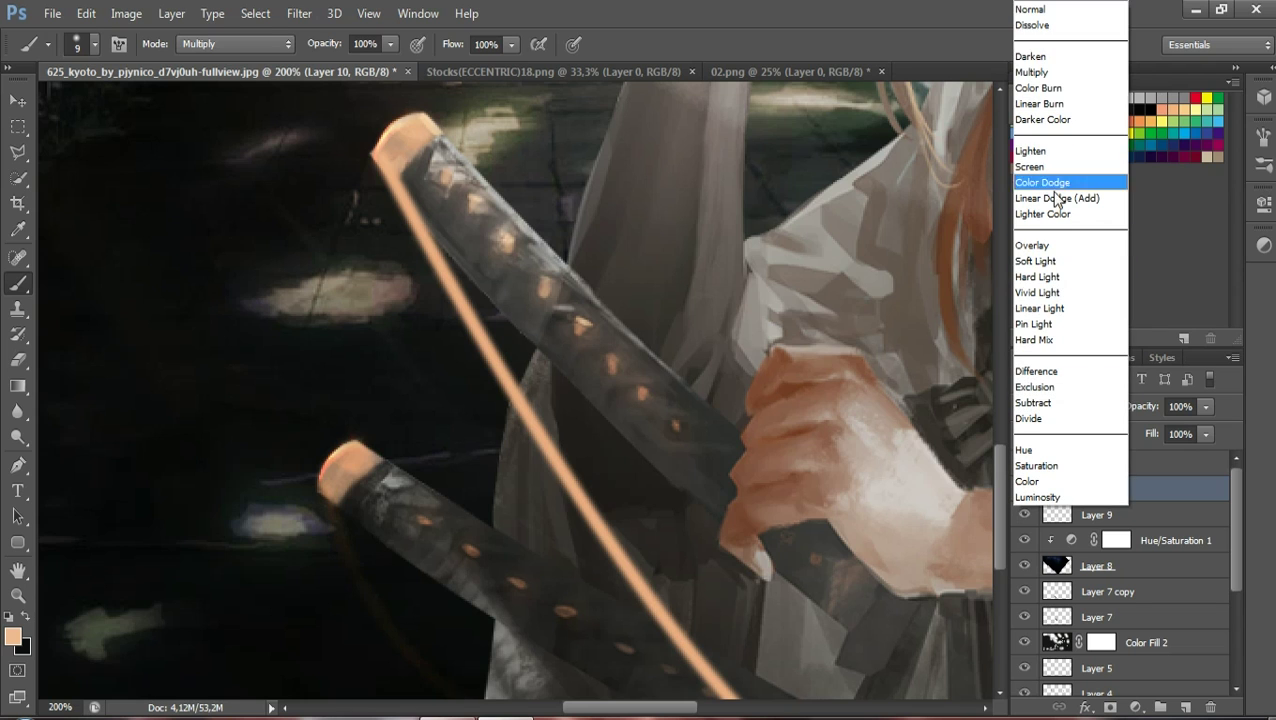
click(1045, 12)
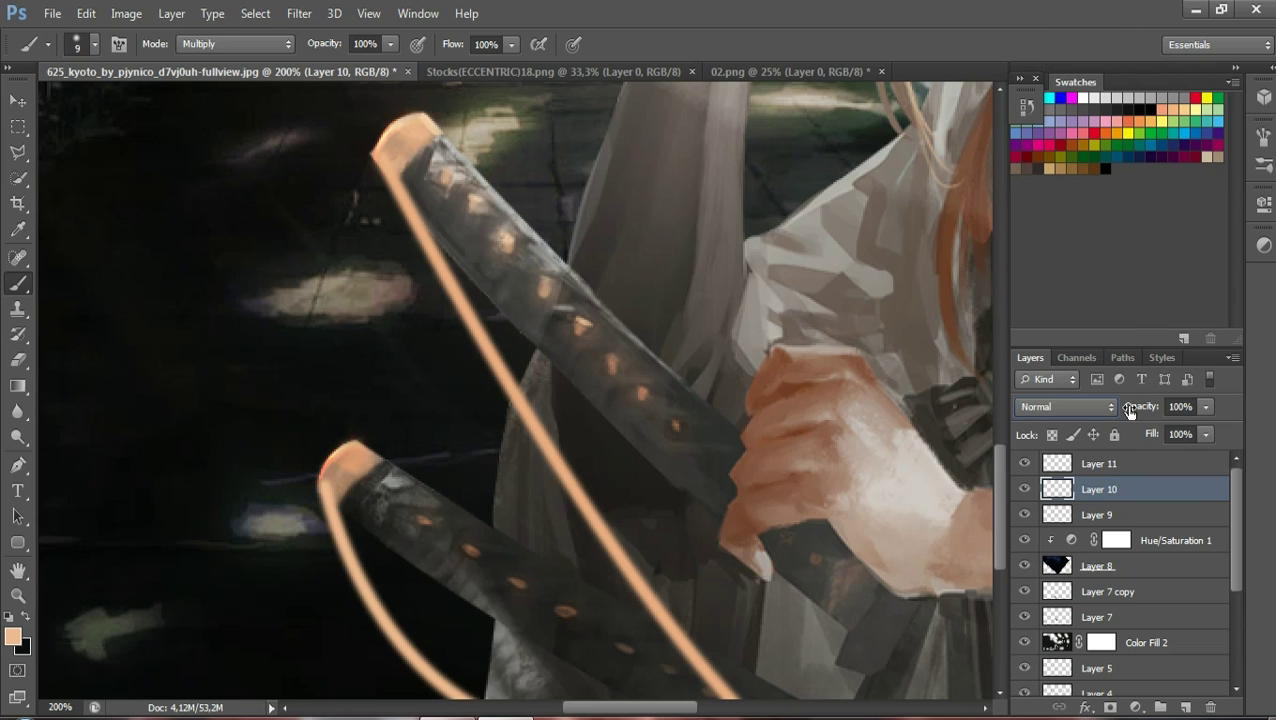
Set Layer 10 and Layer 9 opacity to 80%
click(1181, 406)
text(80)
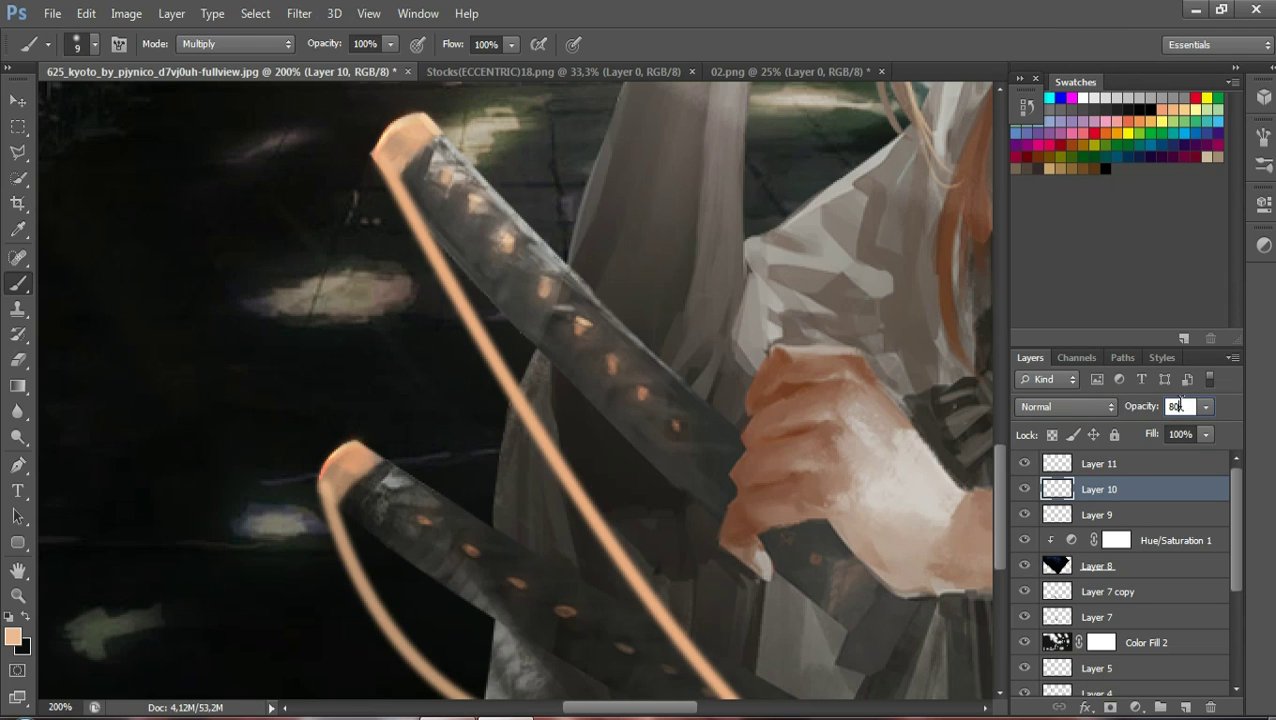
click(1106, 512)
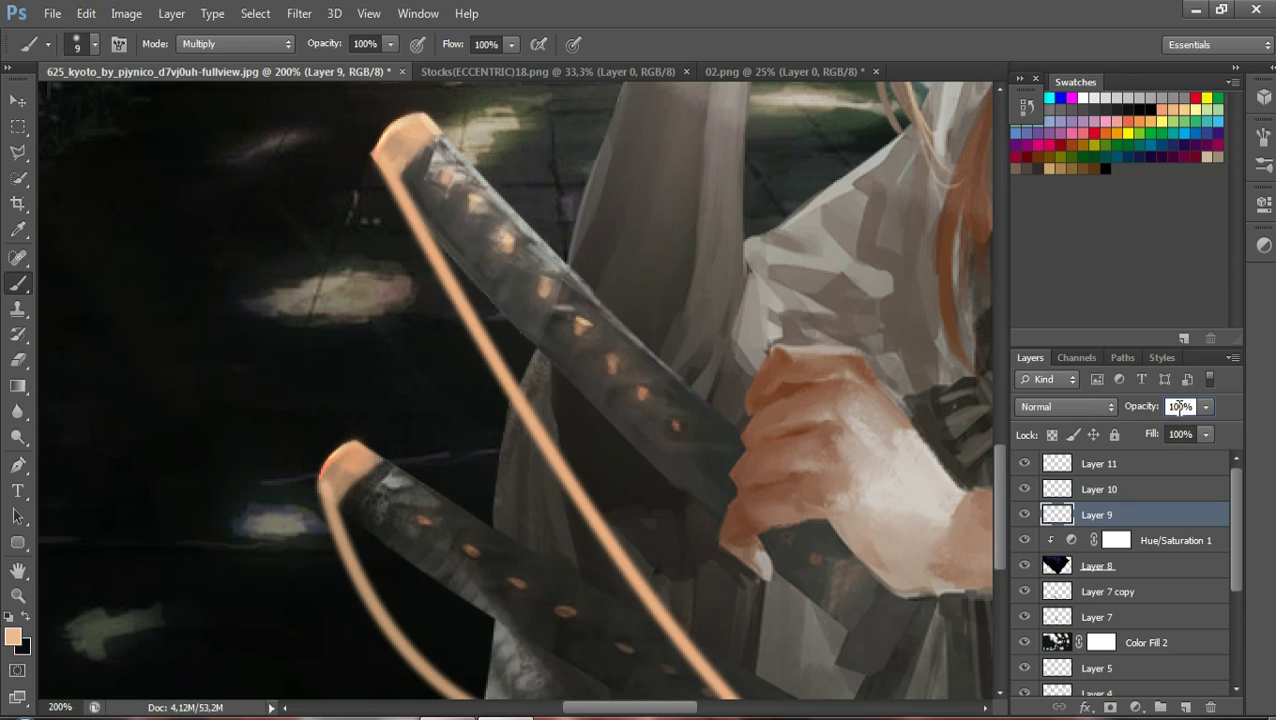
text(80)
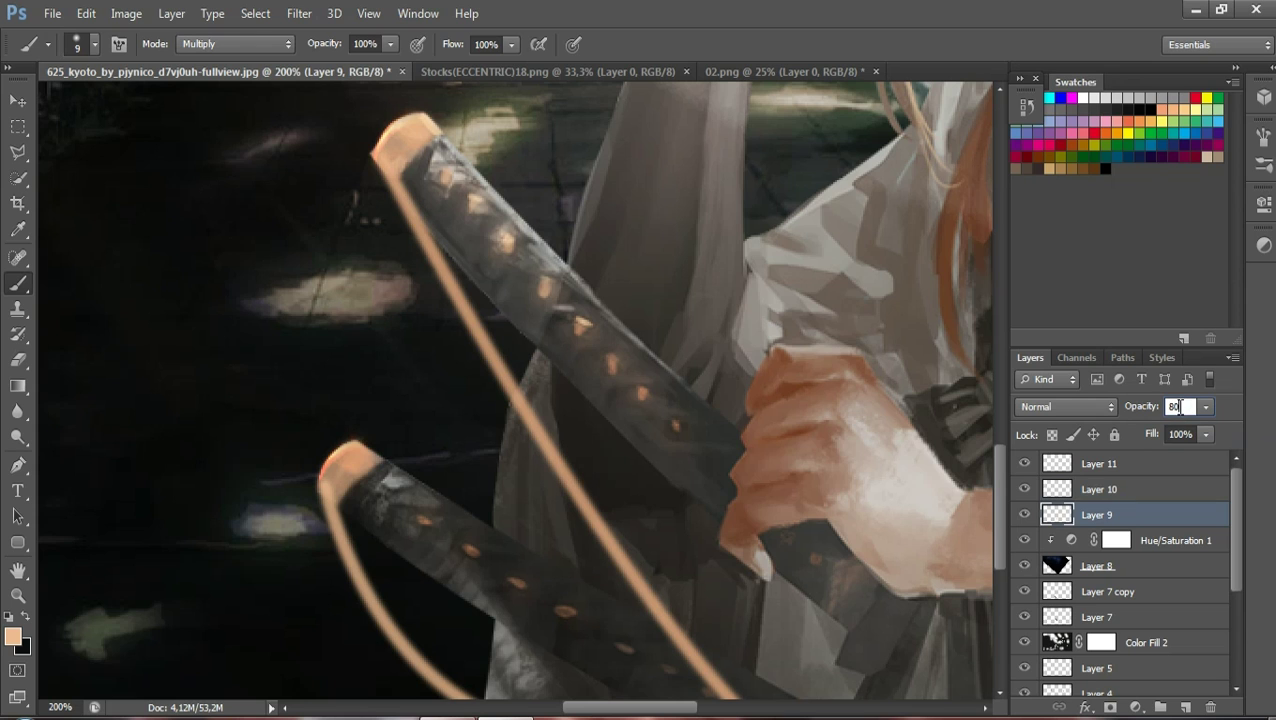
click(1111, 466)
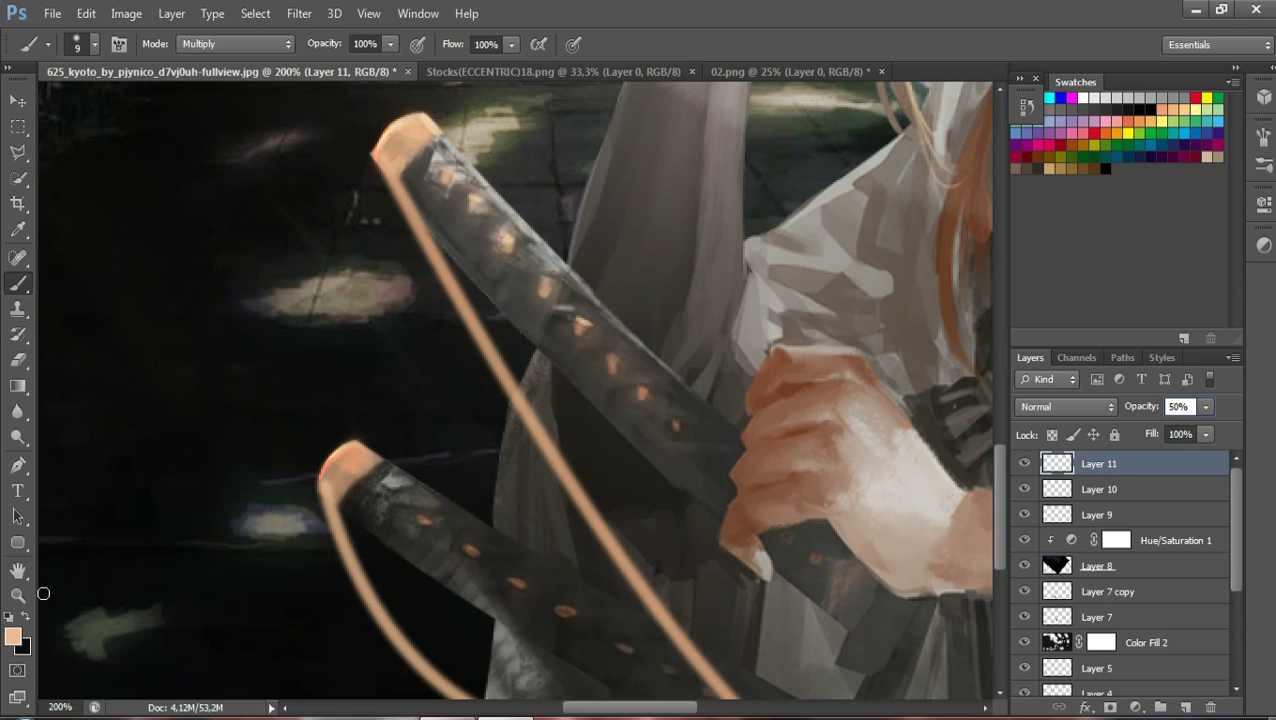
Zoom out, add an empty Layer 12 above Layer 11, then zoom back to 100%
key(z)
drag(366, 504, 336, 507)
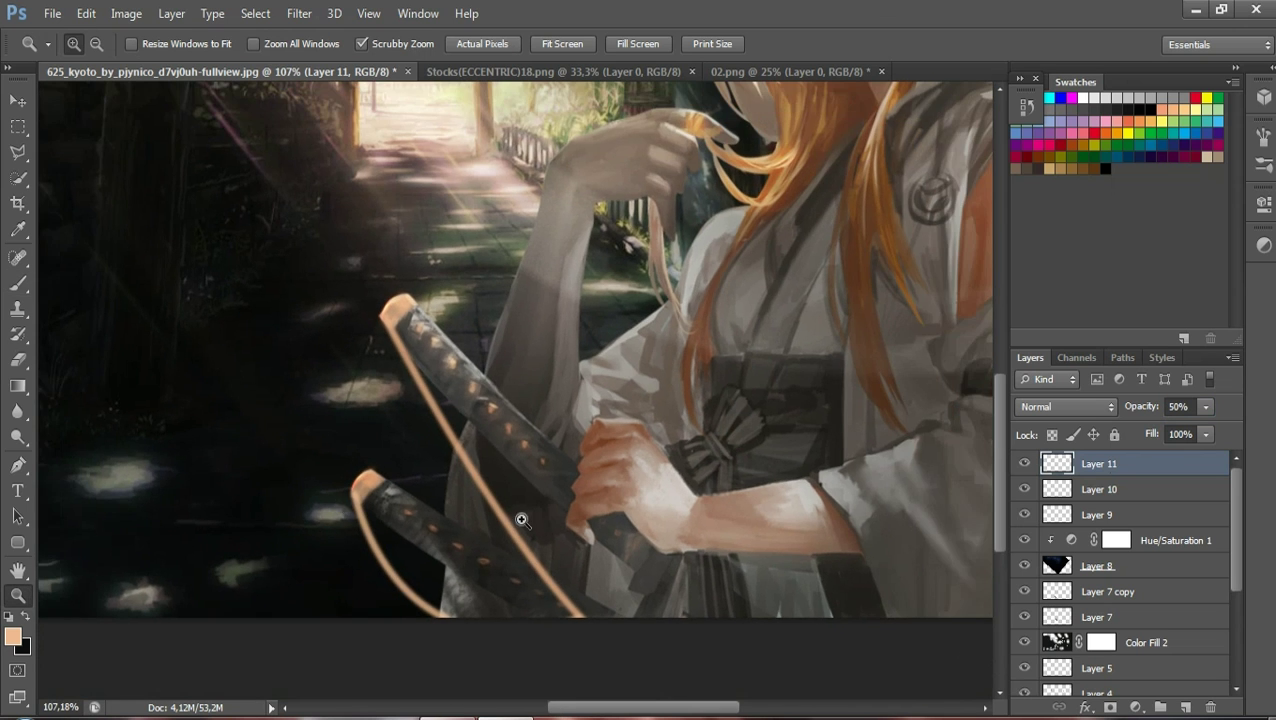
mouse_move(521, 520)
mouse_down()
mouse_move(465, 525)
mouse_move(491, 521)
mouse_up()
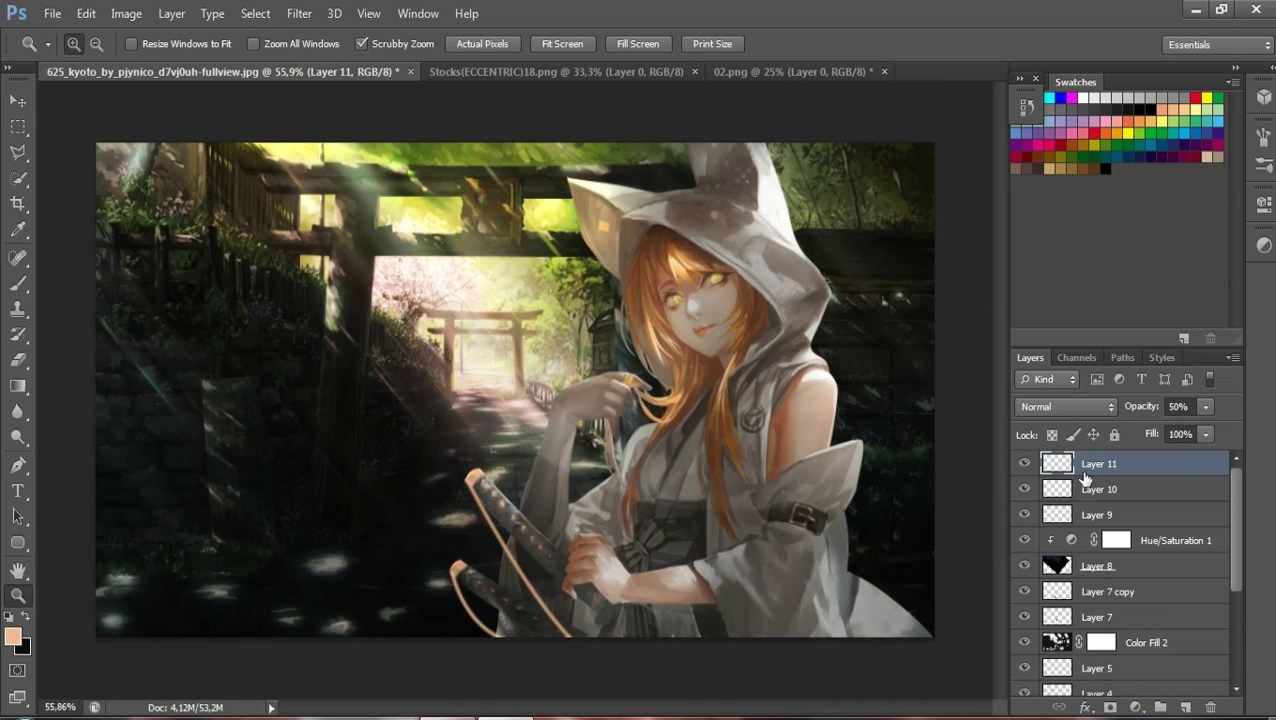
click(1185, 707)
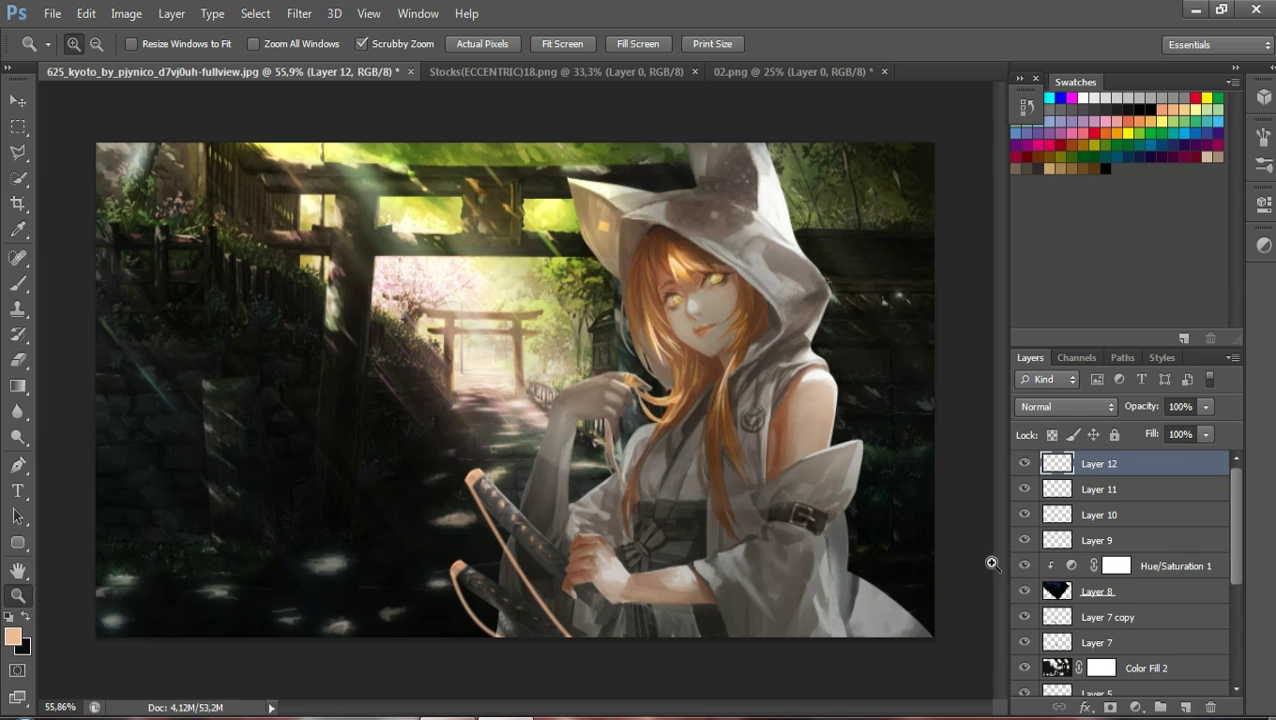
click(815, 375)
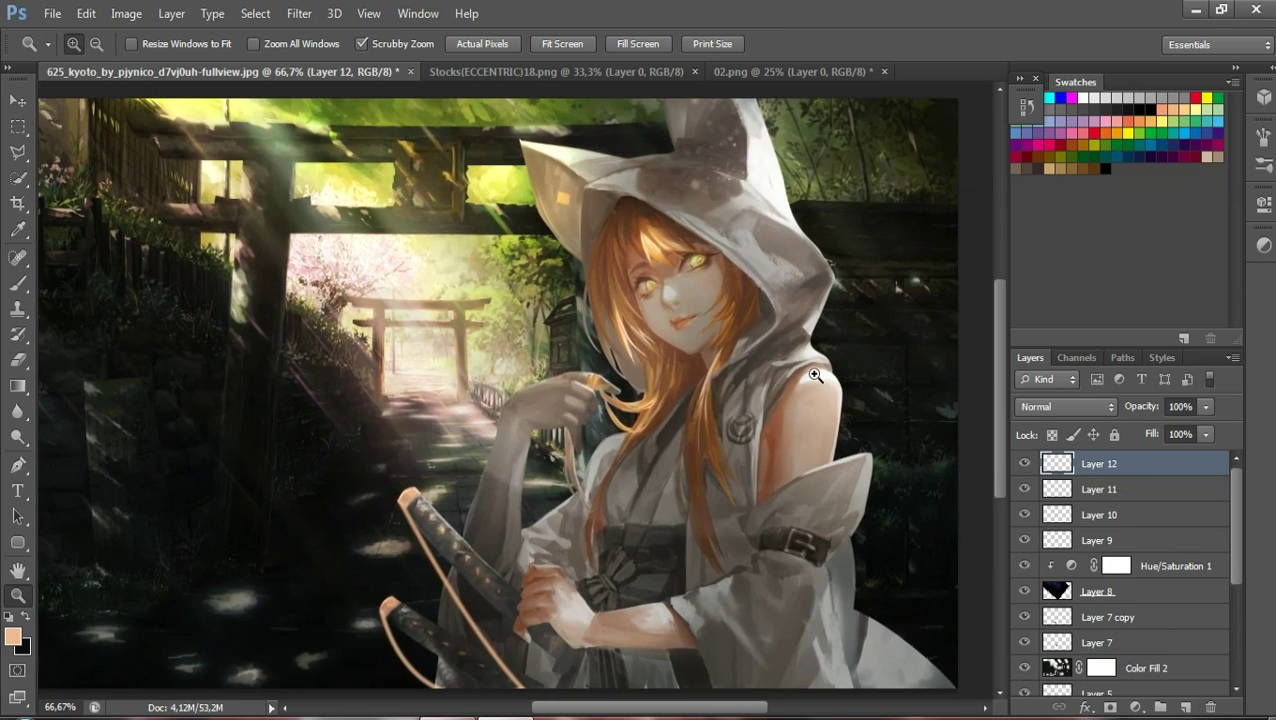
click(815, 375)
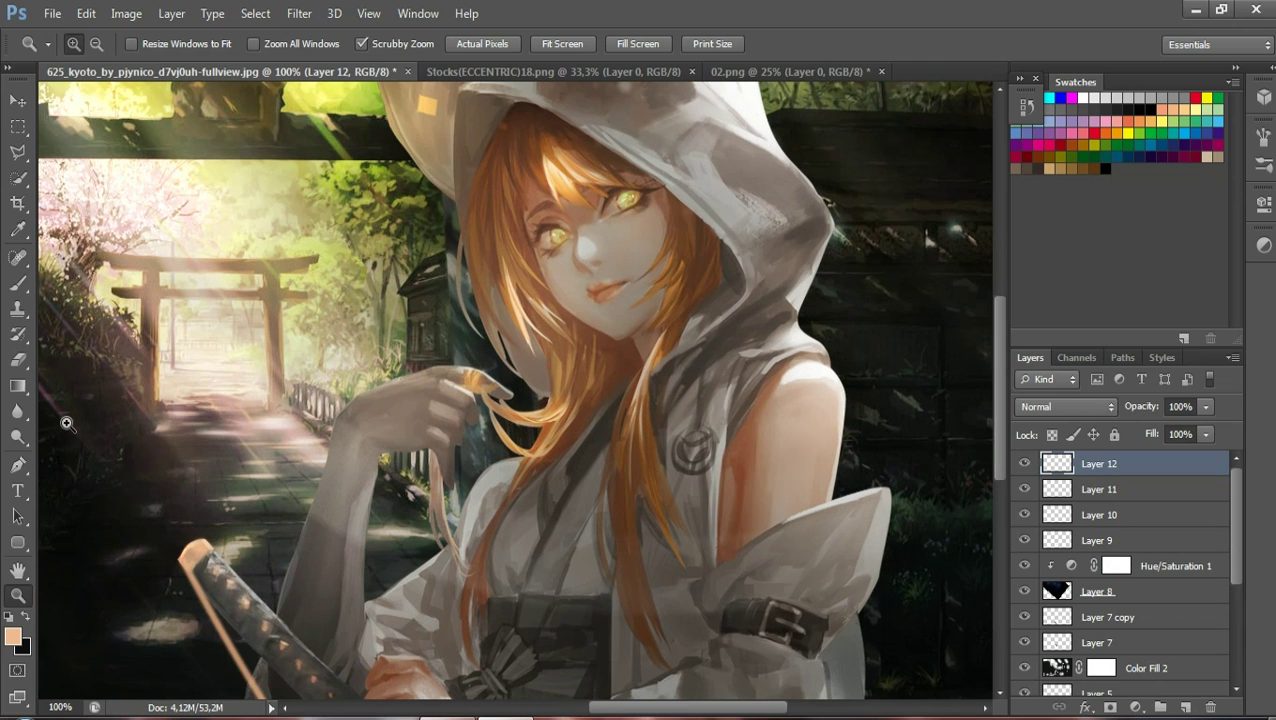
Set the foreground colour to a light tone sampled from a hair strand
click(14, 636)
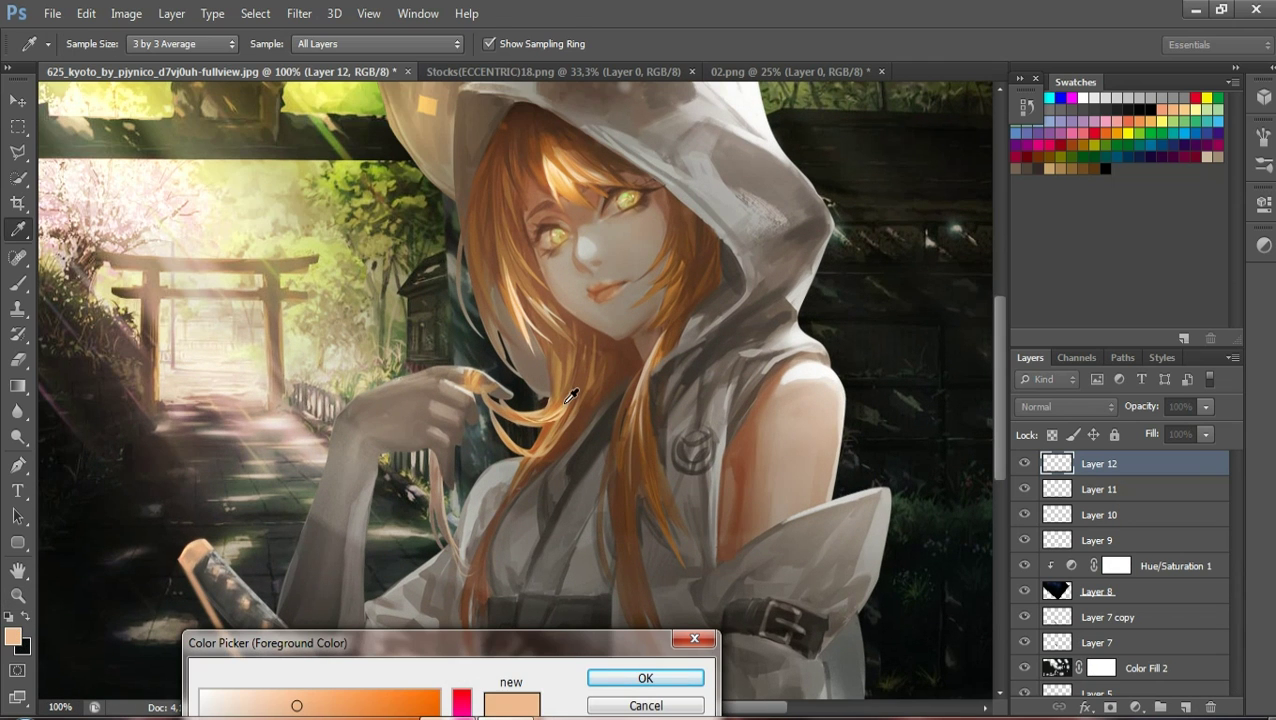
drag(556, 386, 529, 311)
click(529, 311)
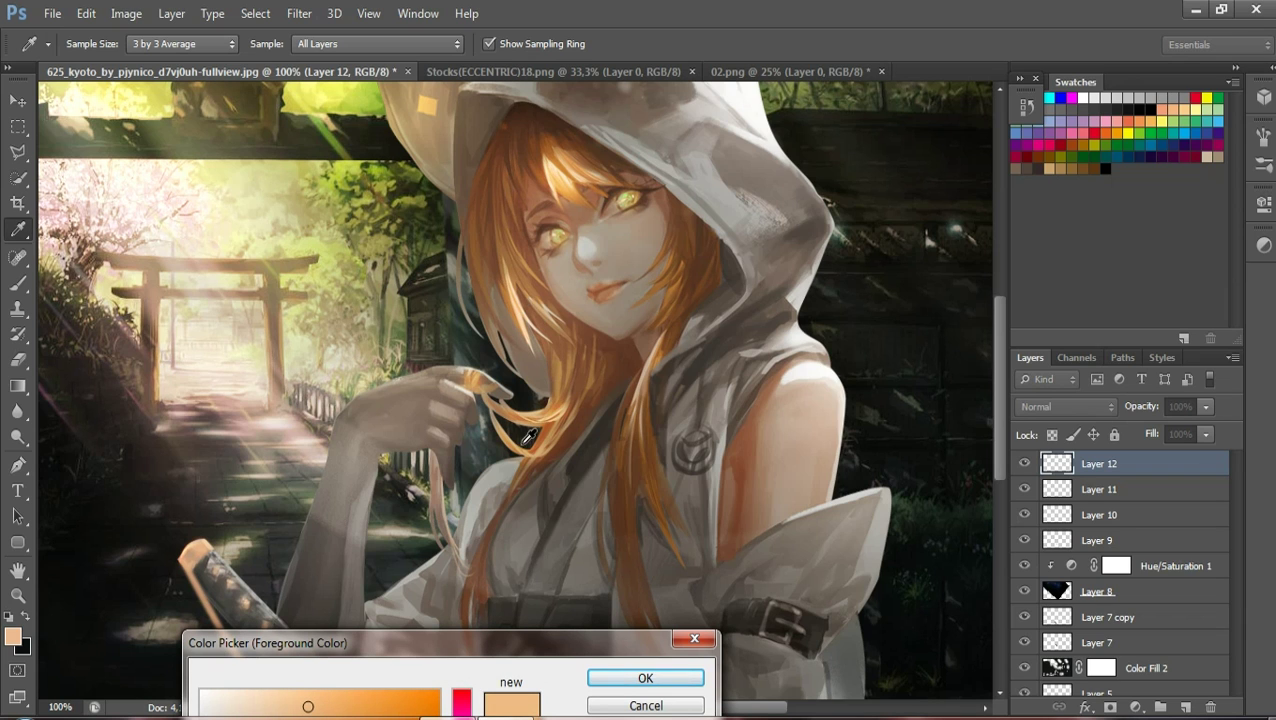
click(659, 679)
Zoom to about 112% and undo a stray Pen path point beside the cheek
key(z)
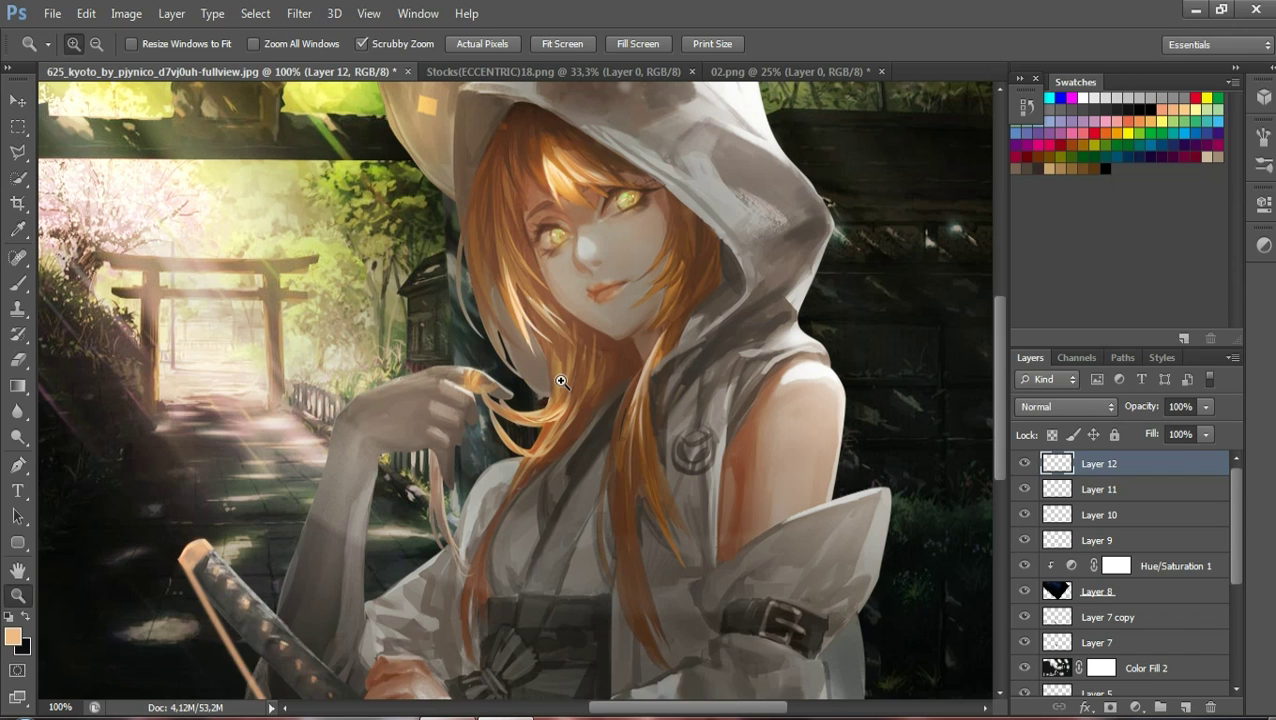
click(562, 382)
drag(560, 382, 180, 191)
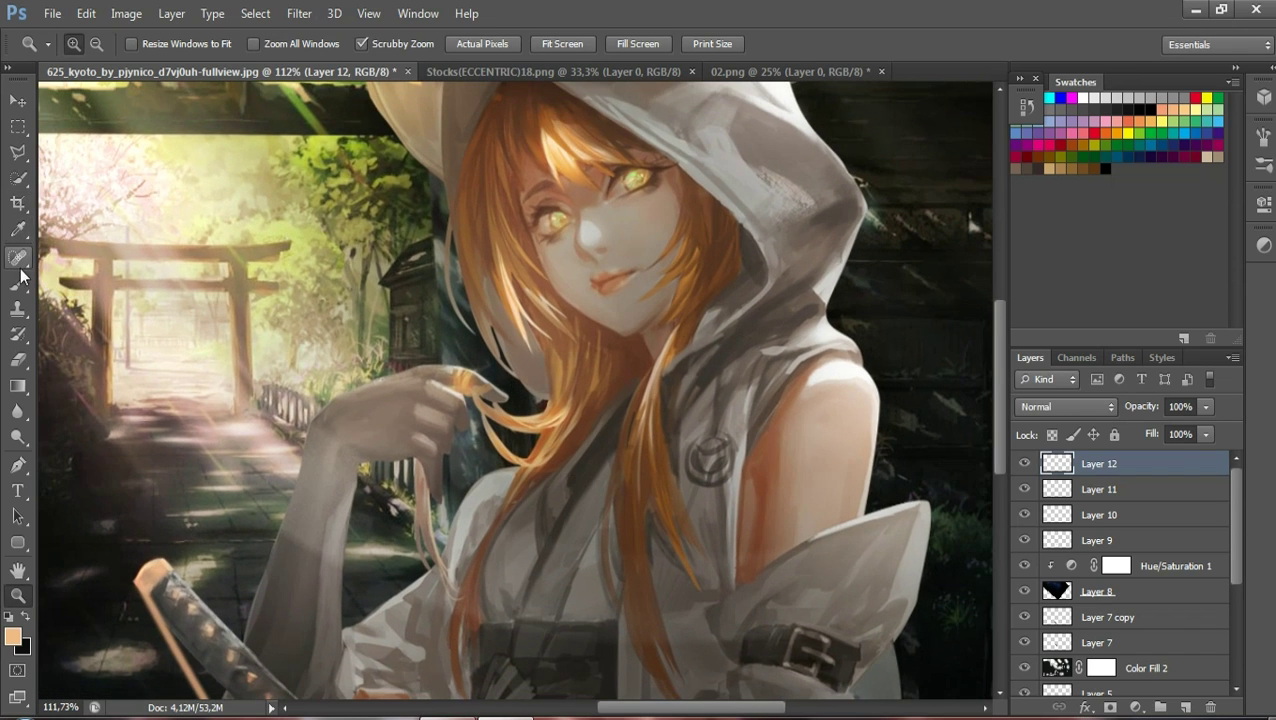
click(18, 465)
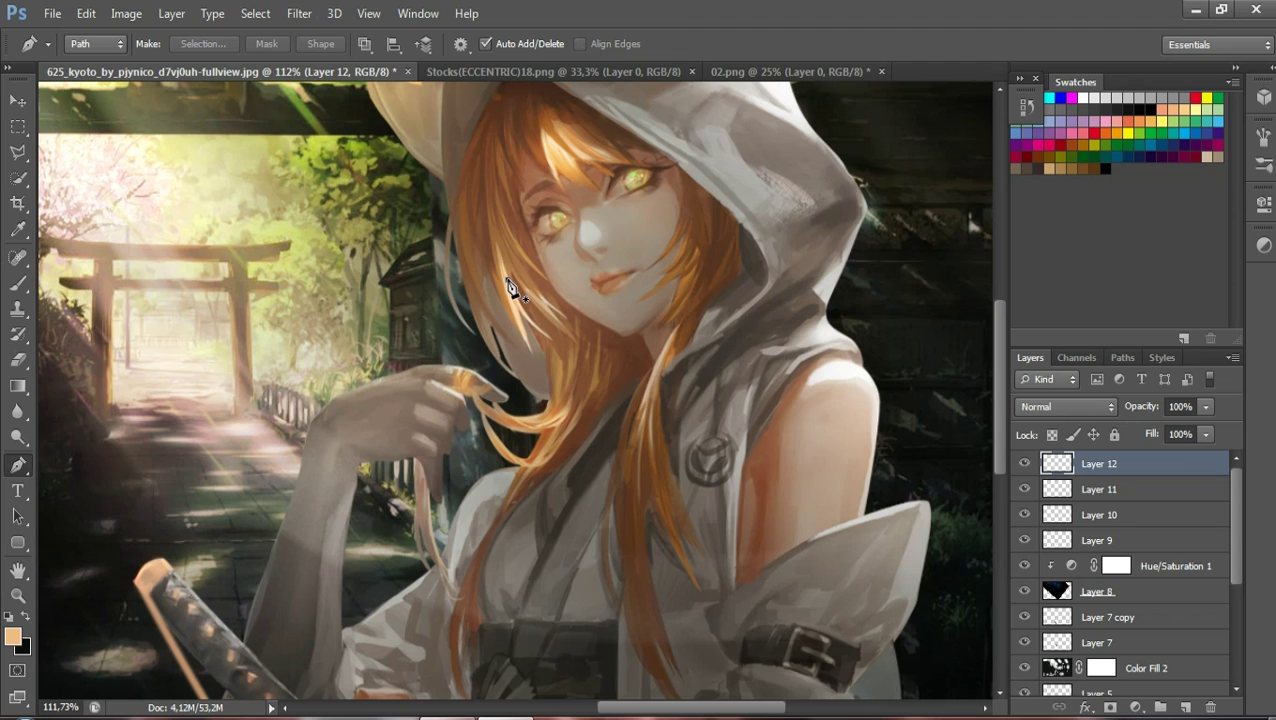
click(507, 281)
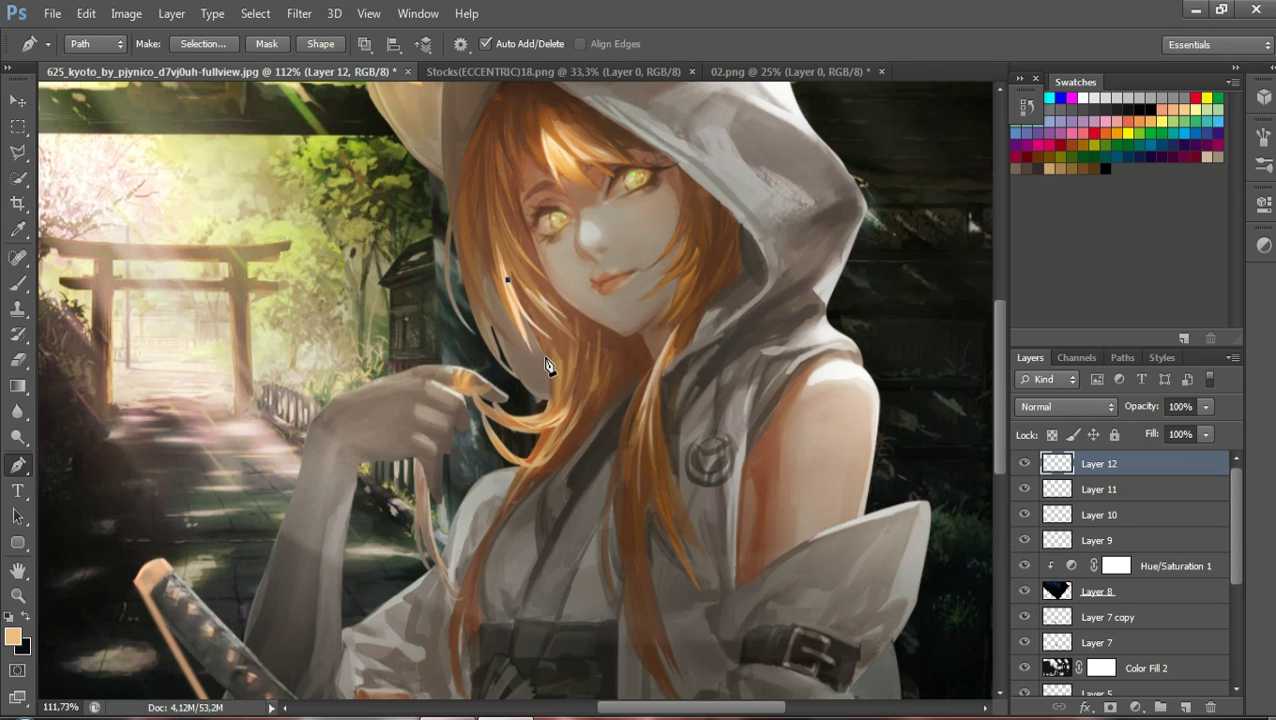
key(ctrl+z)
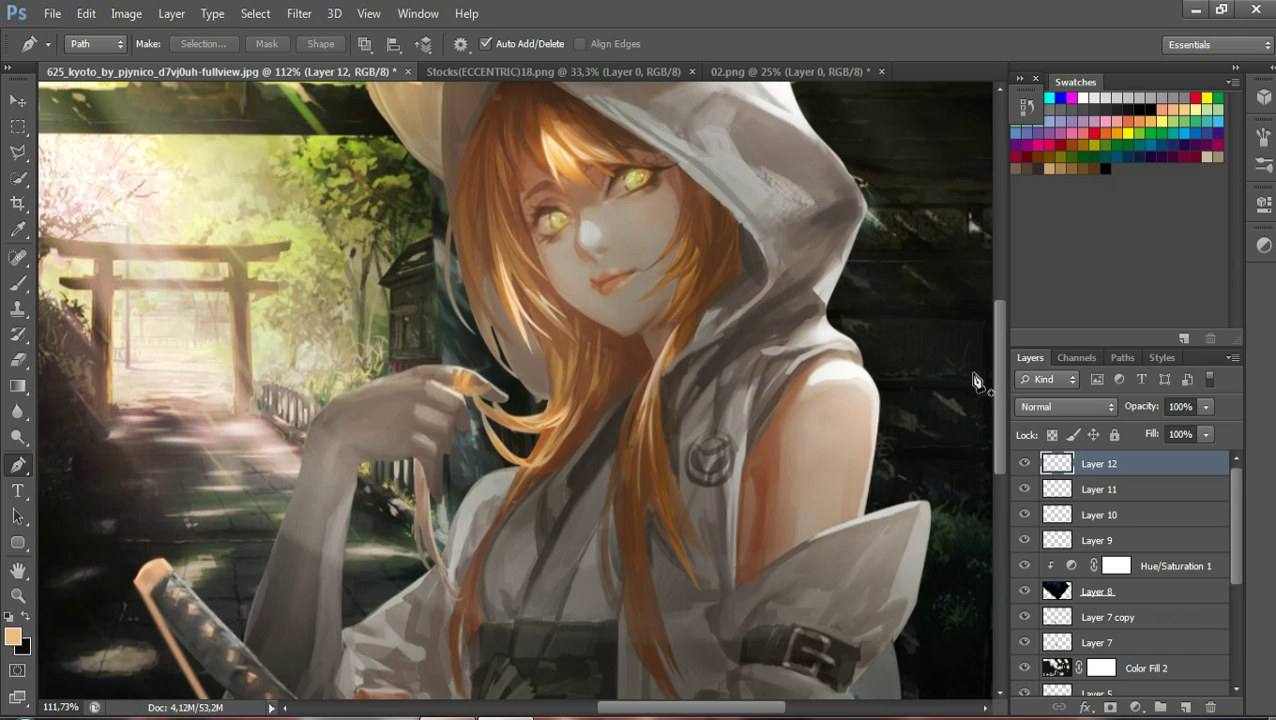
drag(998, 386, 1005, 435)
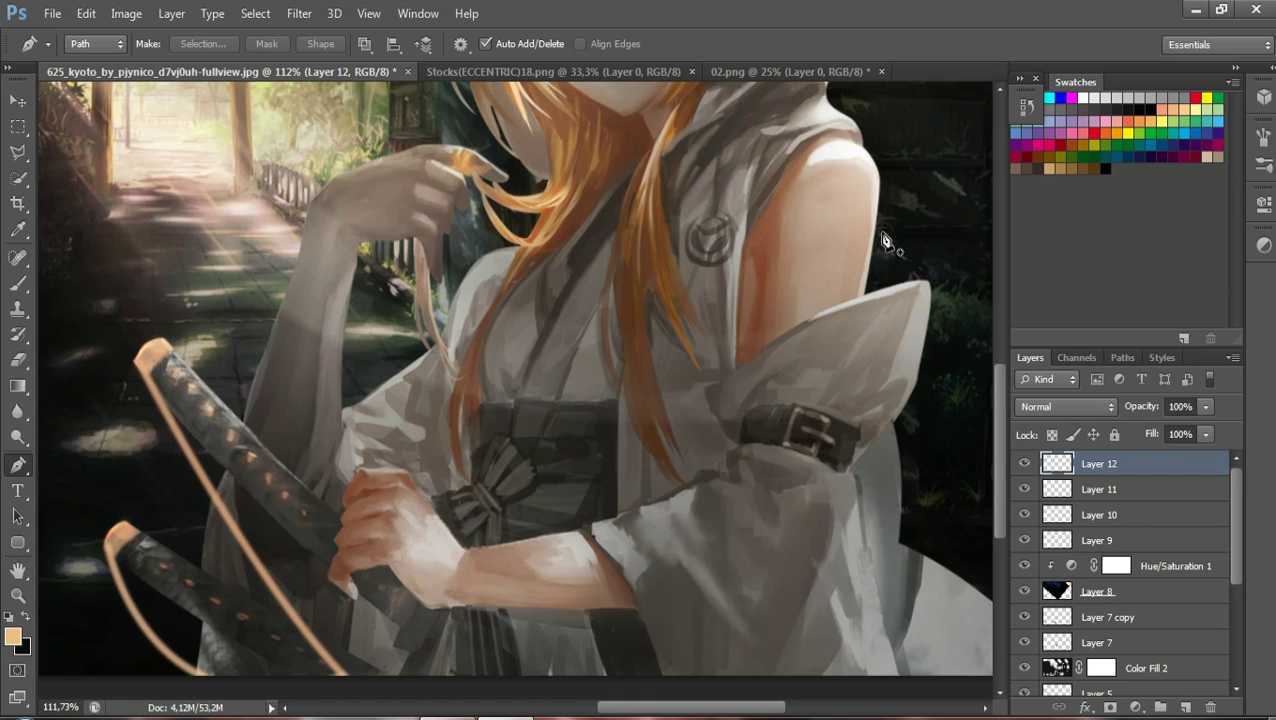
Set the foreground colour to the sleeve's grey
click(12, 637)
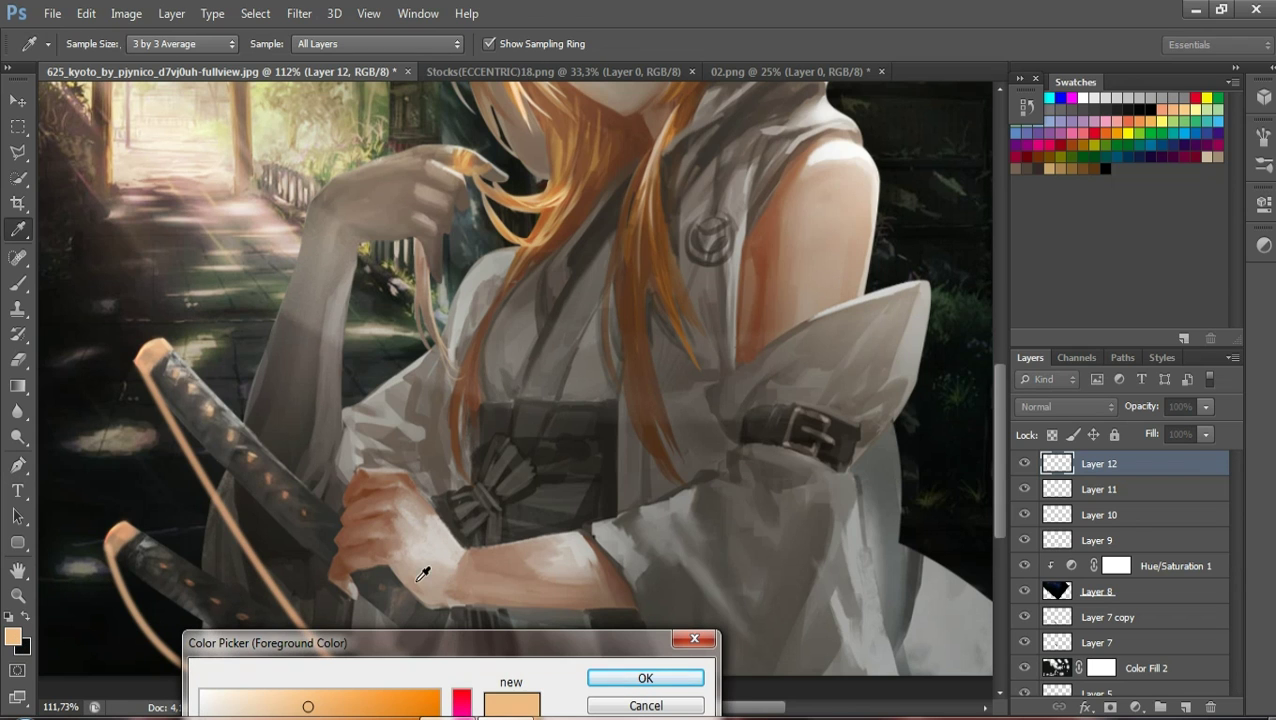
click(390, 403)
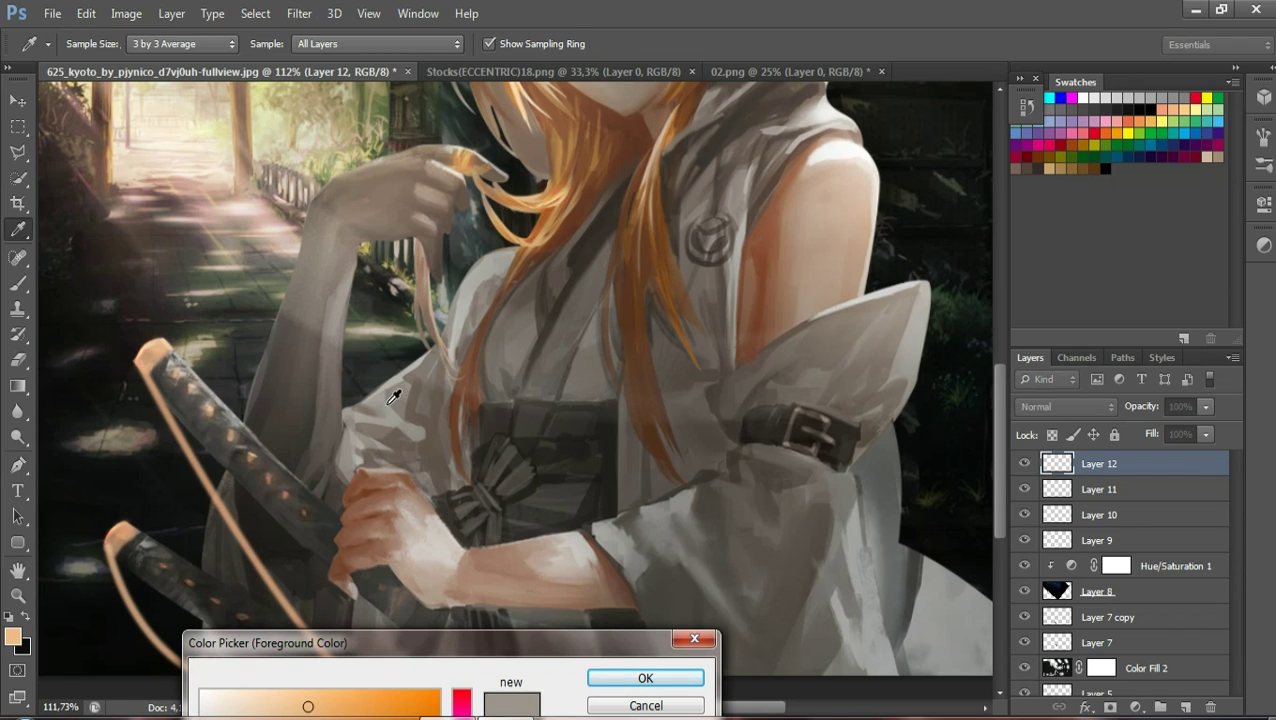
click(645, 680)
Draw a curved path beside the shoulder, stroke it with the brush, then delete the path
key(p)
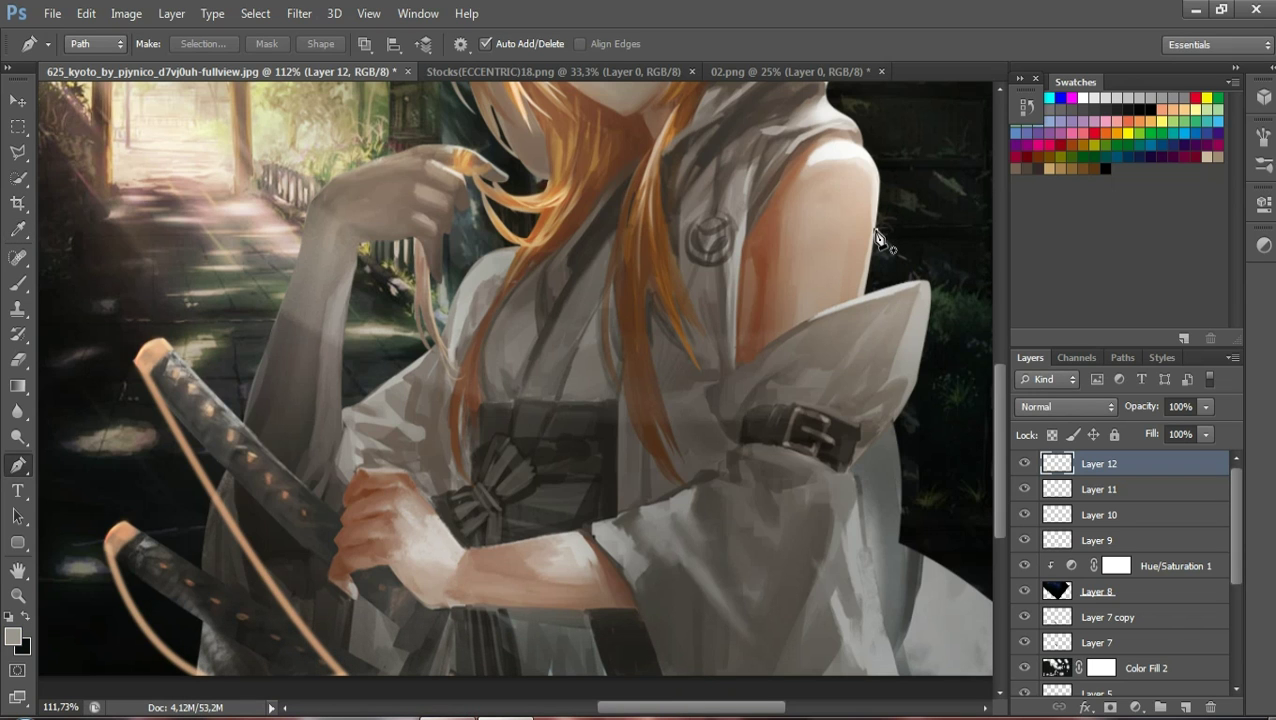
click(876, 231)
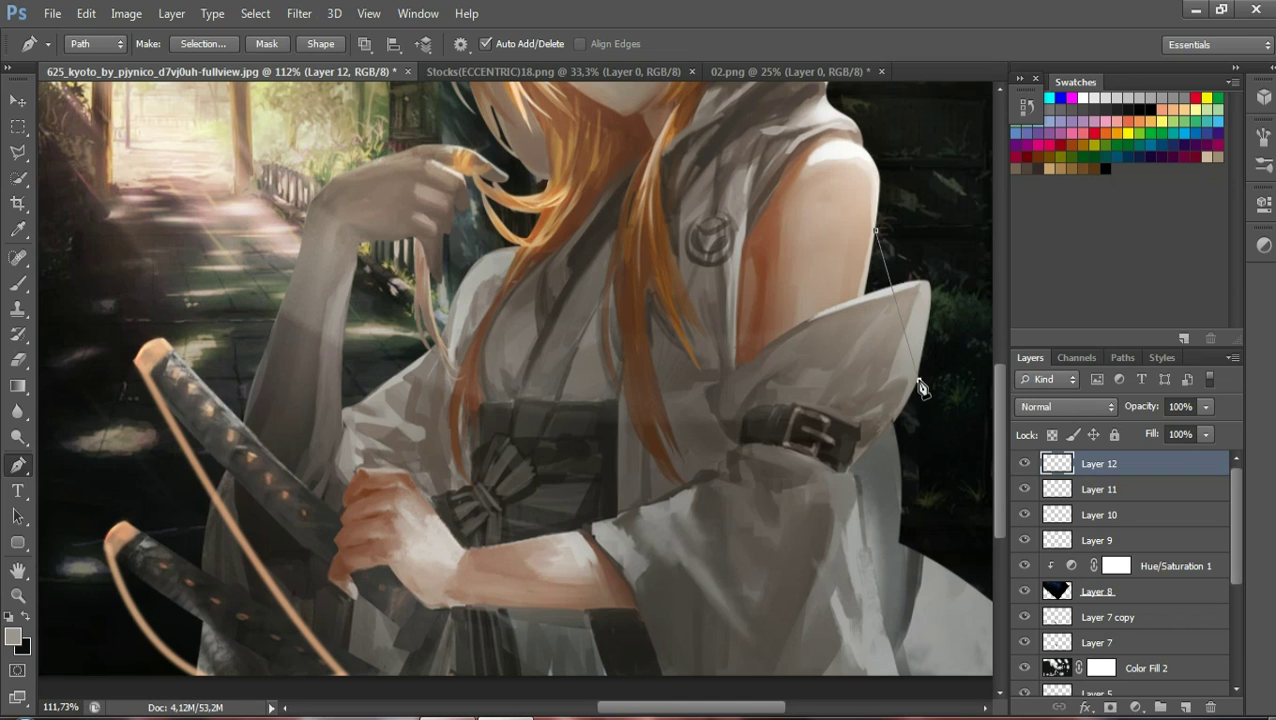
drag(919, 381, 845, 373)
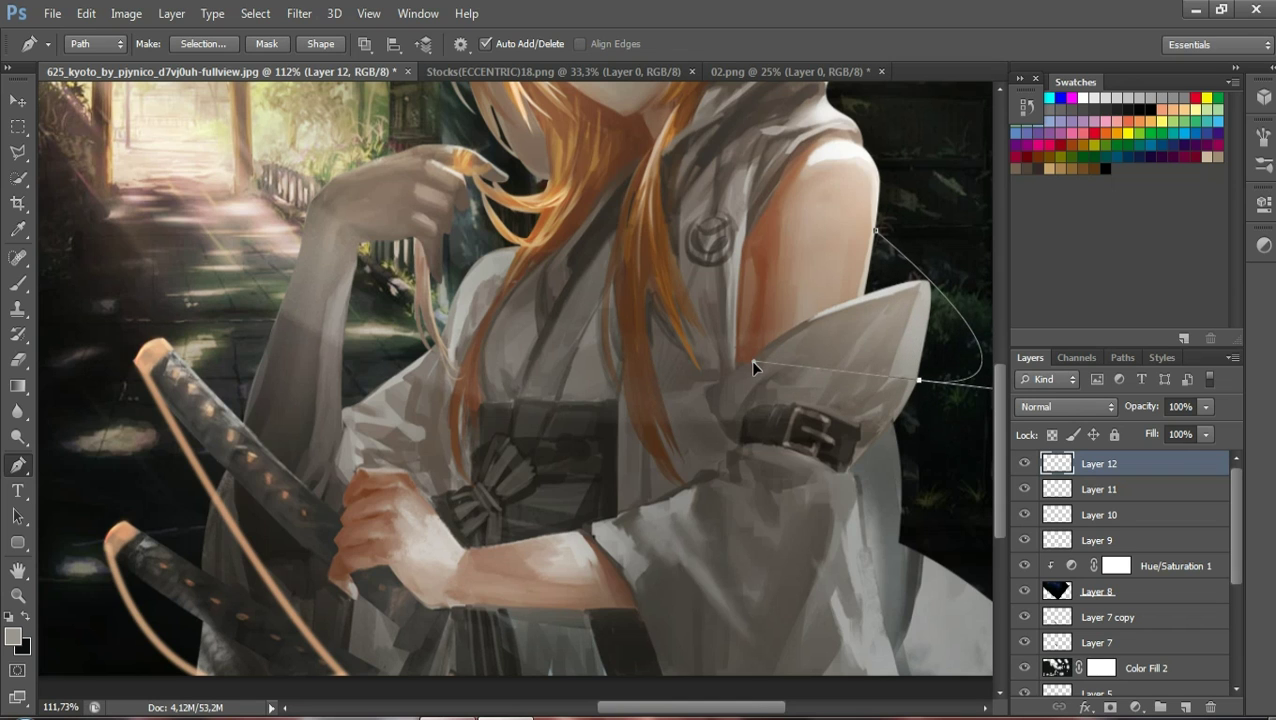
drag(753, 366, 708, 597)
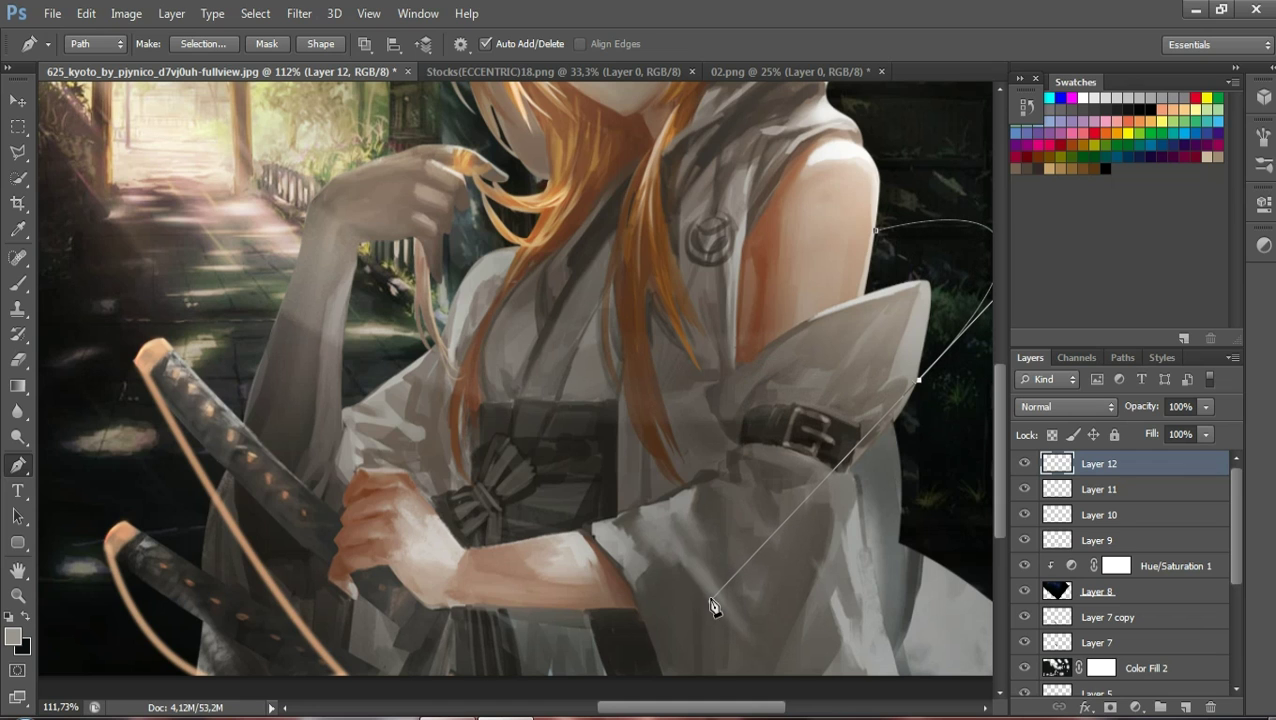
right_click(931, 376)
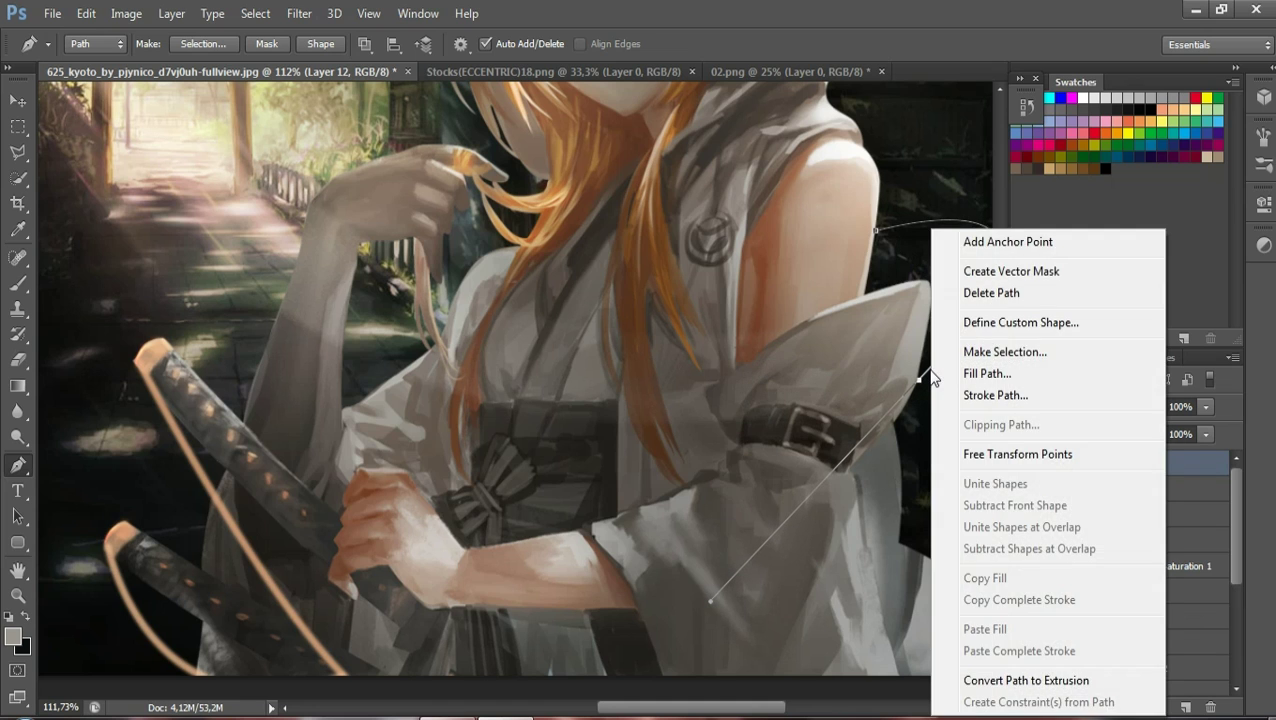
click(988, 396)
click(768, 249)
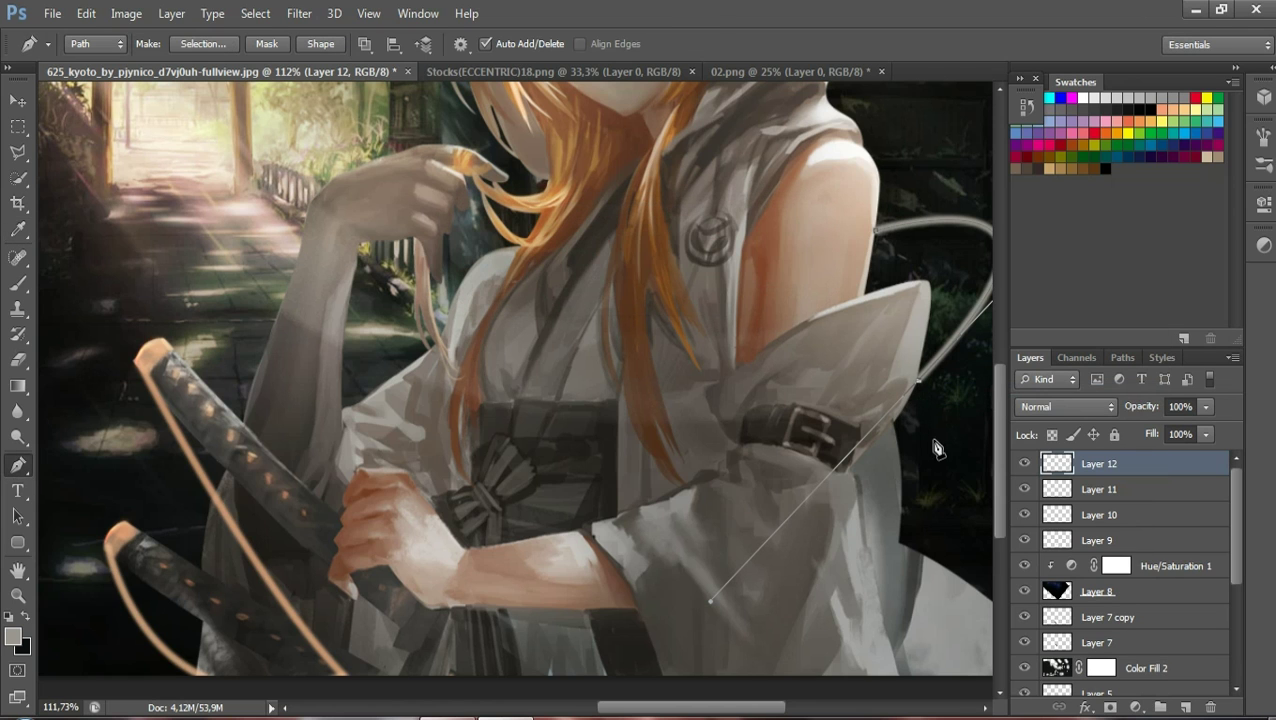
right_click(877, 398)
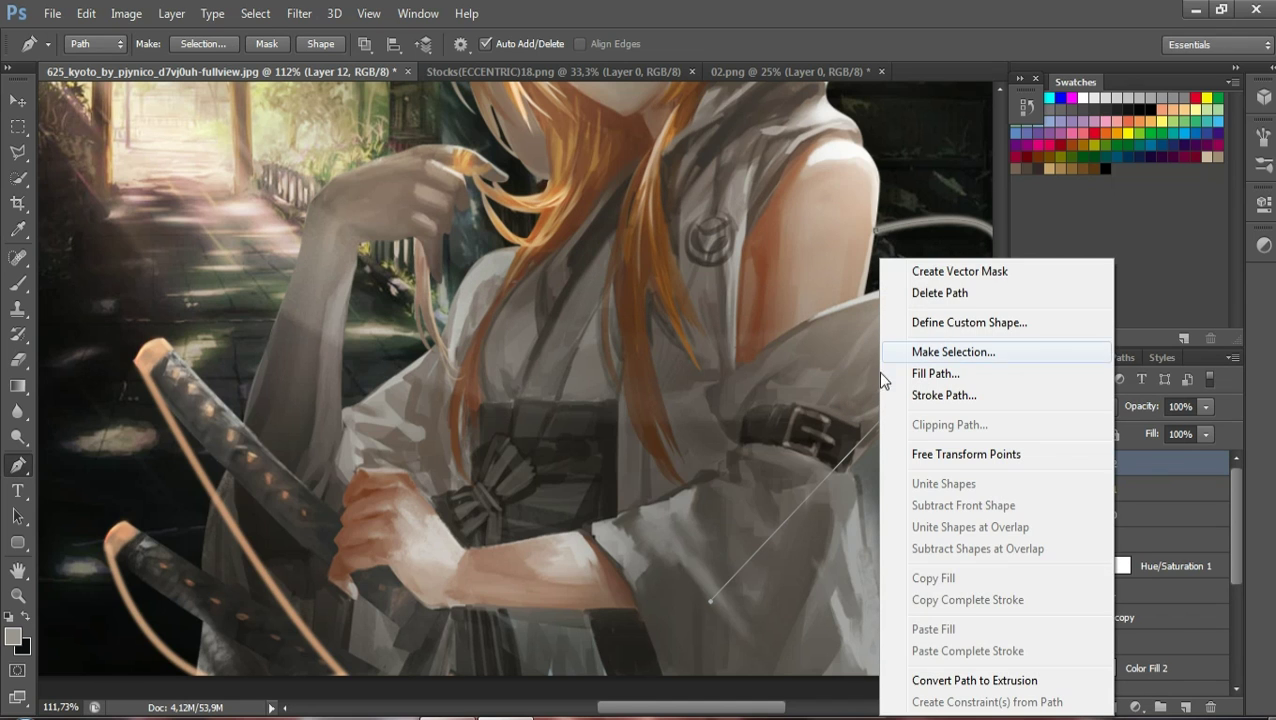
click(925, 292)
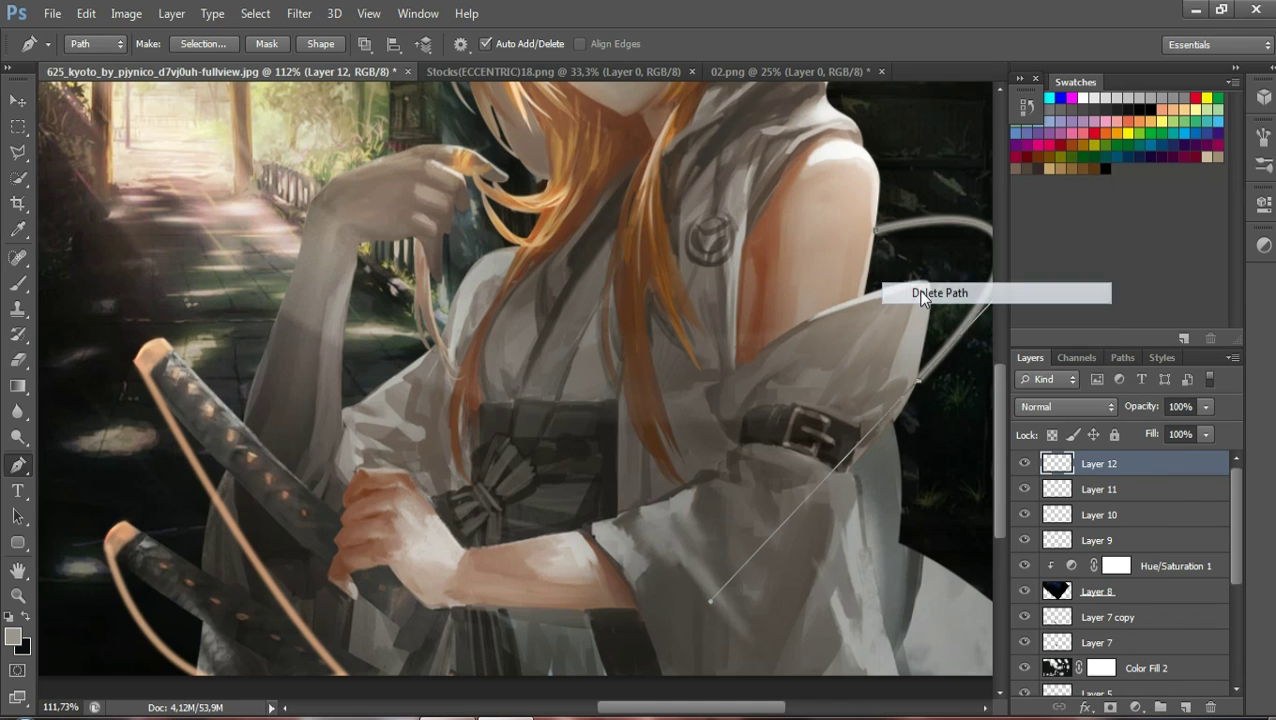
Draw a curve from the right side to the lower middle, brush-stroke it, and delete the path
click(920, 379)
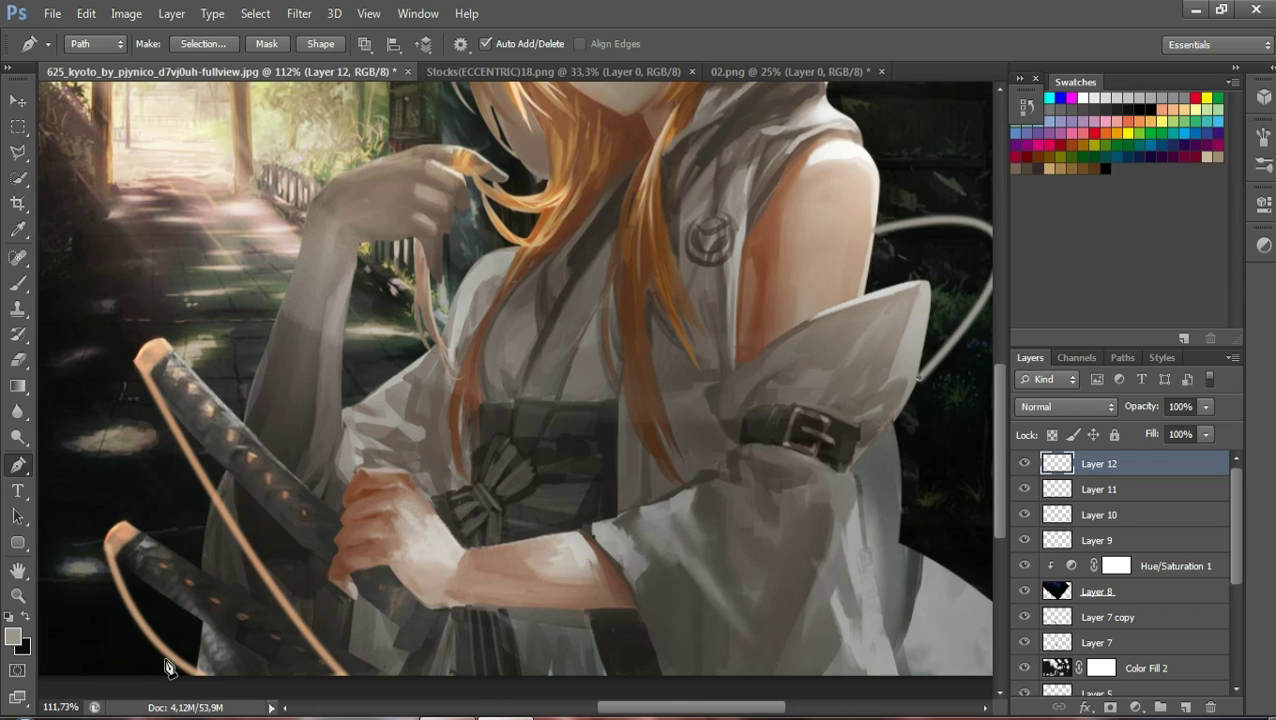
drag(507, 676, 388, 583)
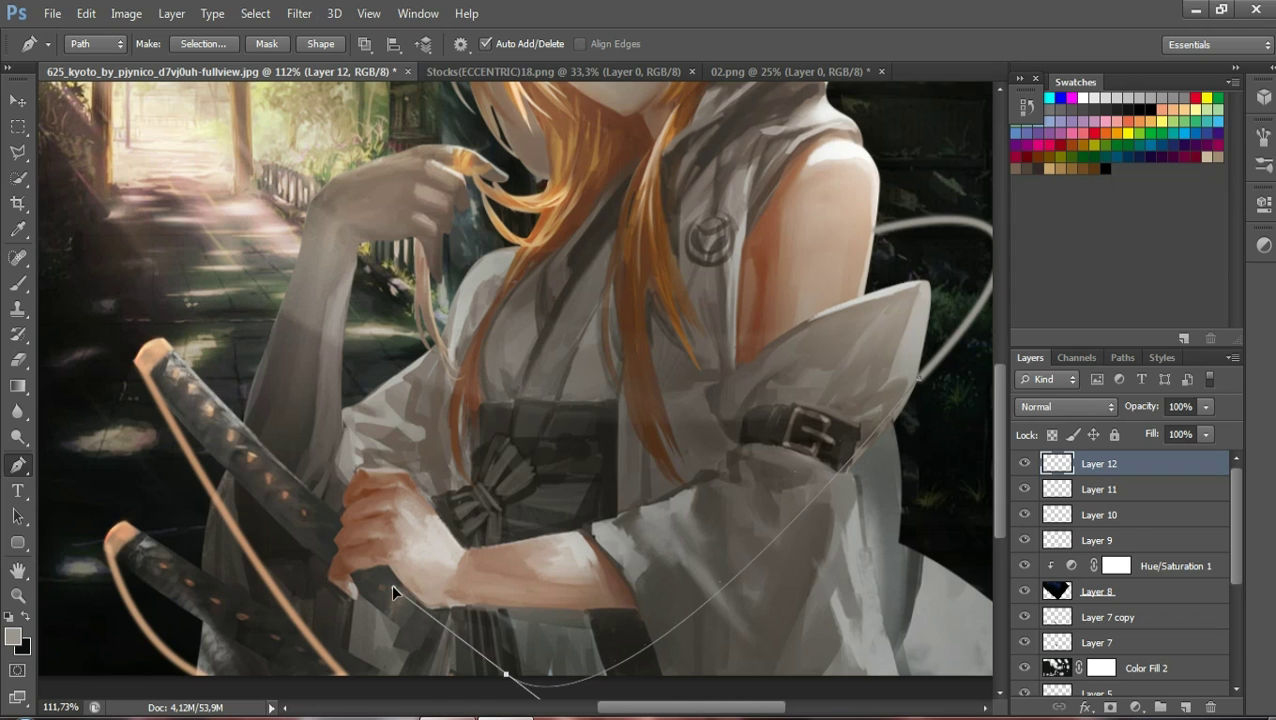
right_click(782, 542)
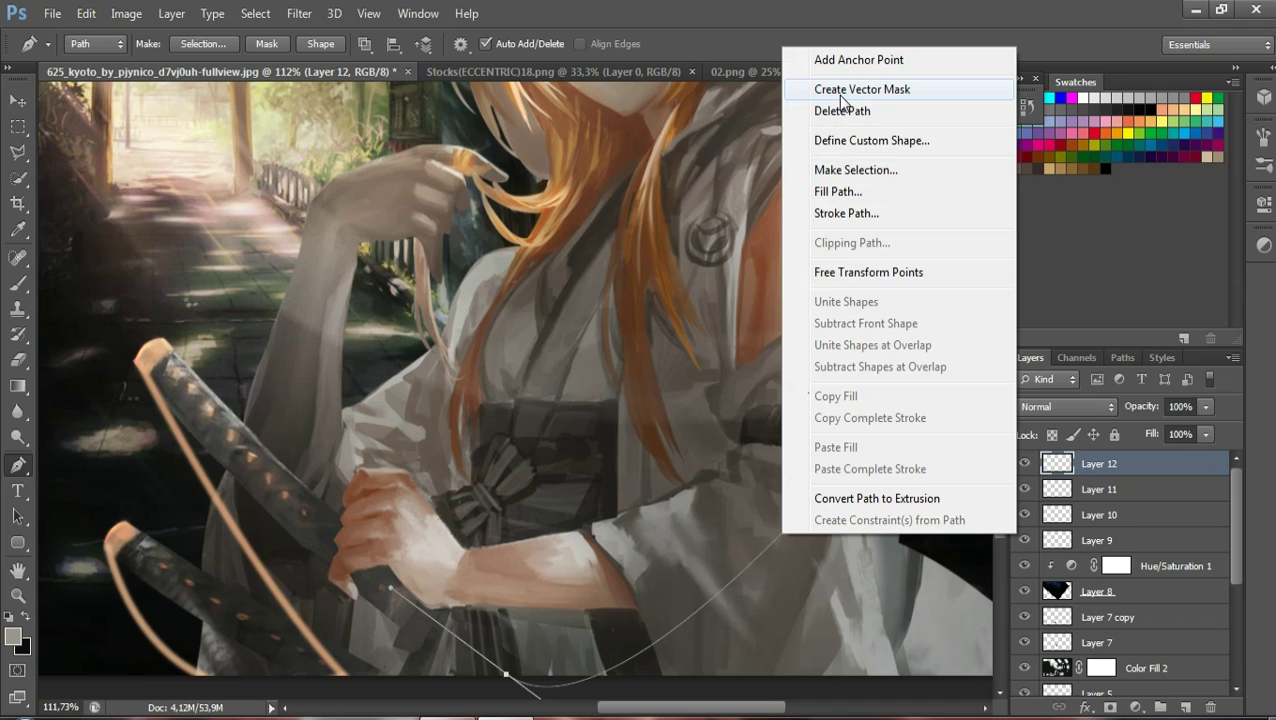
click(846, 213)
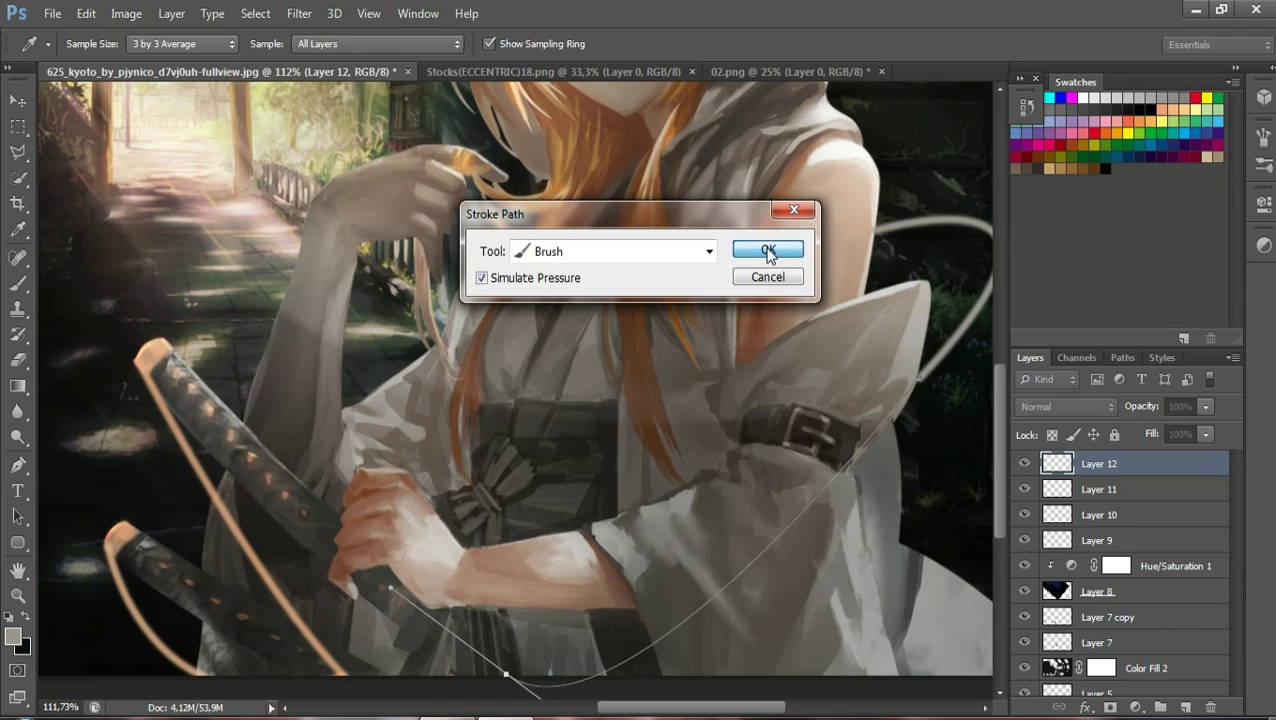
click(767, 251)
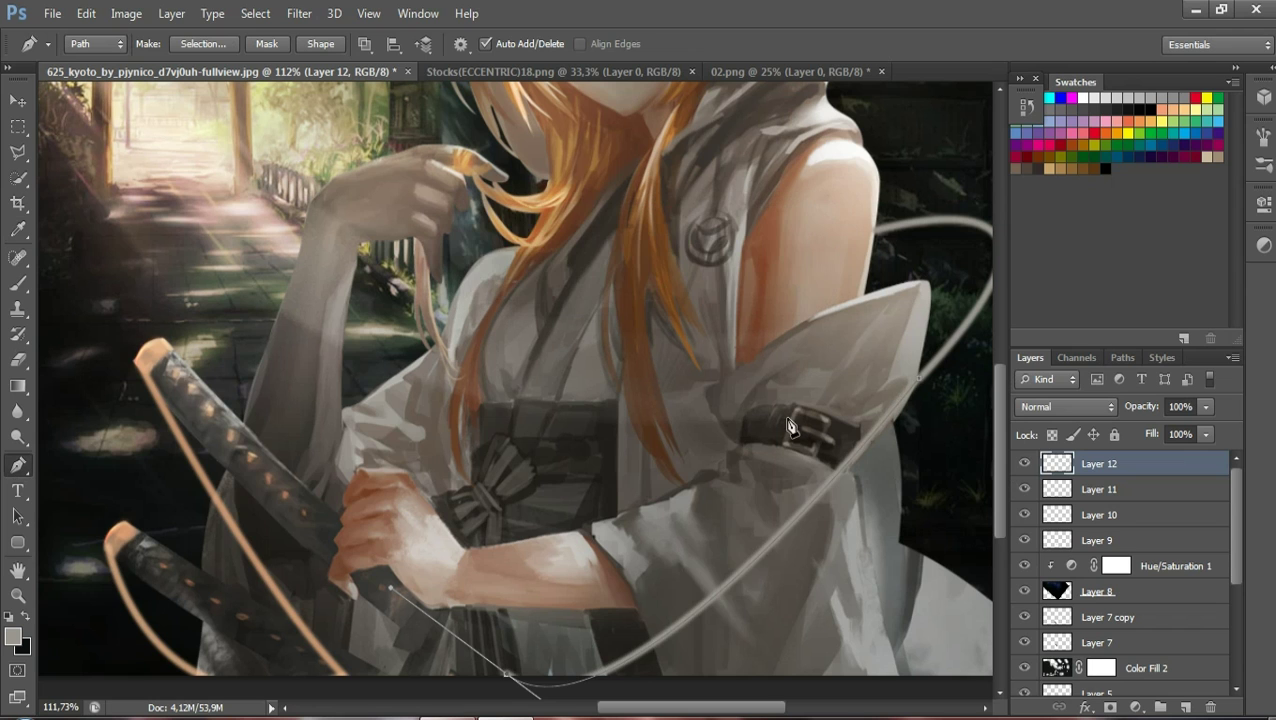
right_click(745, 488)
click(800, 66)
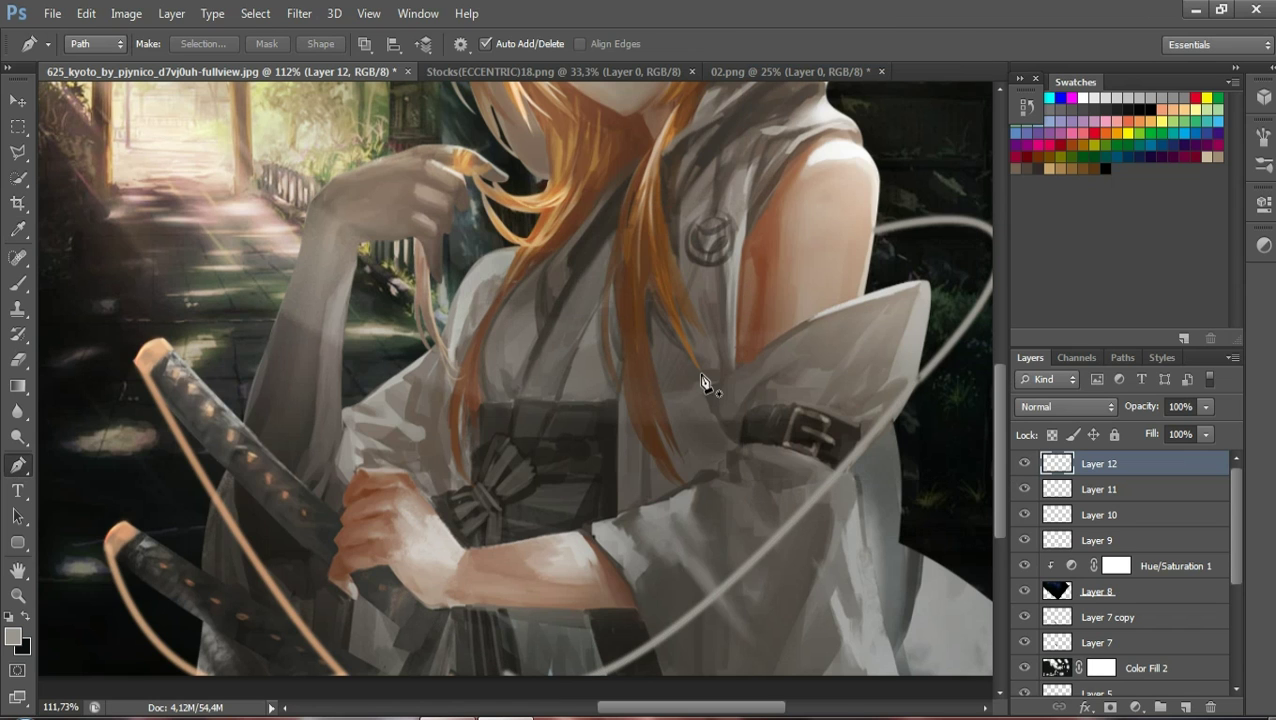
Draw another curved path from the left side to the bottom and delete it unstroked
click(271, 331)
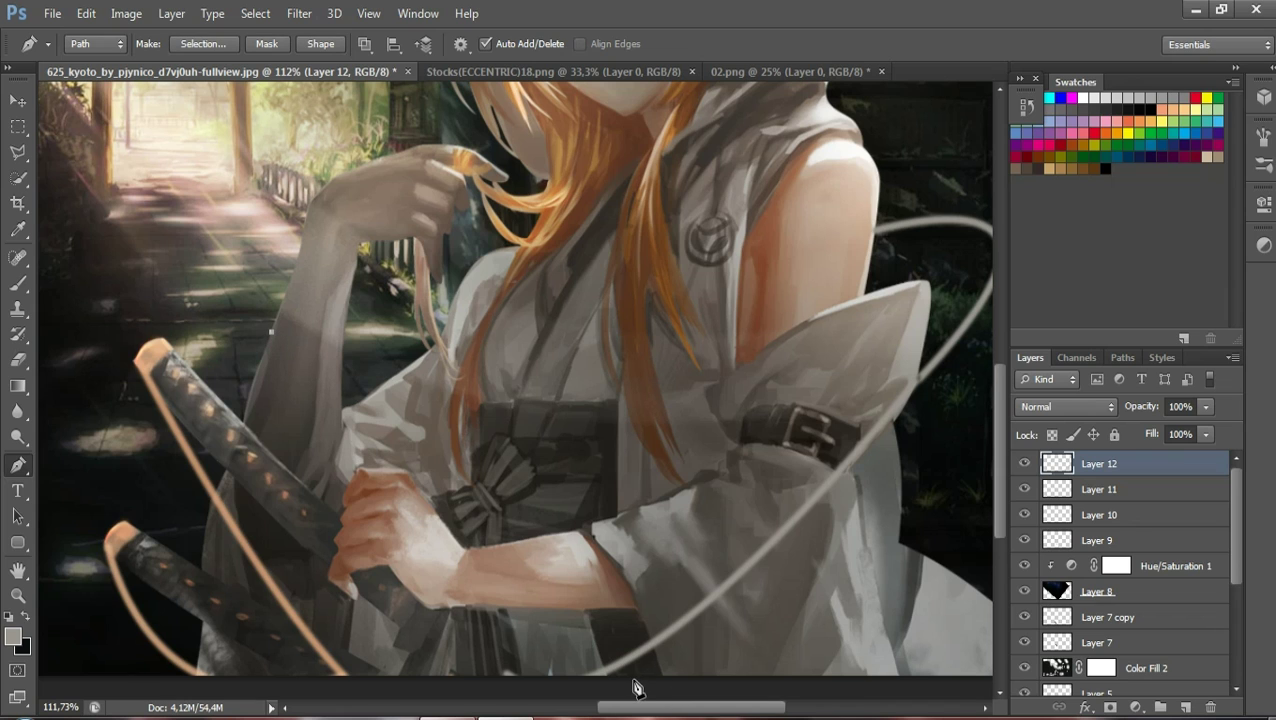
drag(639, 678, 1068, 497)
mouse_move(636, 587)
mouse_down()
mouse_move(678, 590)
mouse_move(721, 661)
mouse_up()
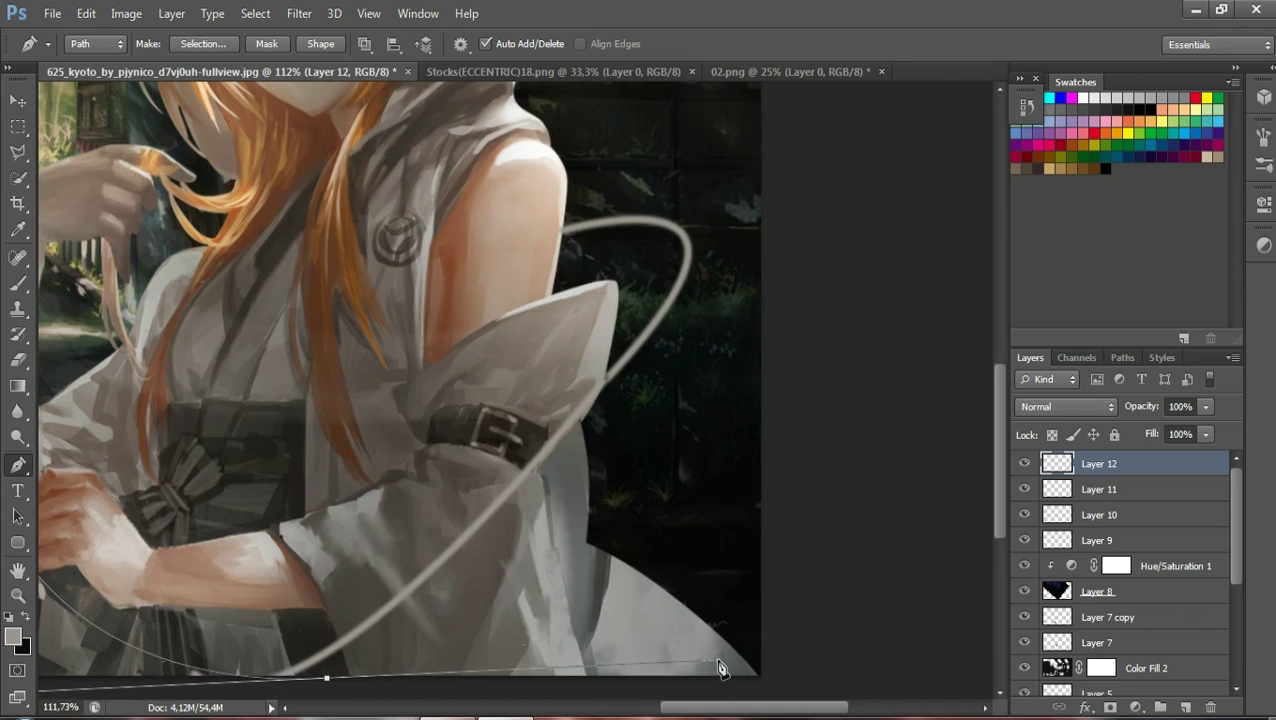
drag(830, 712, 763, 711)
right_click(638, 603)
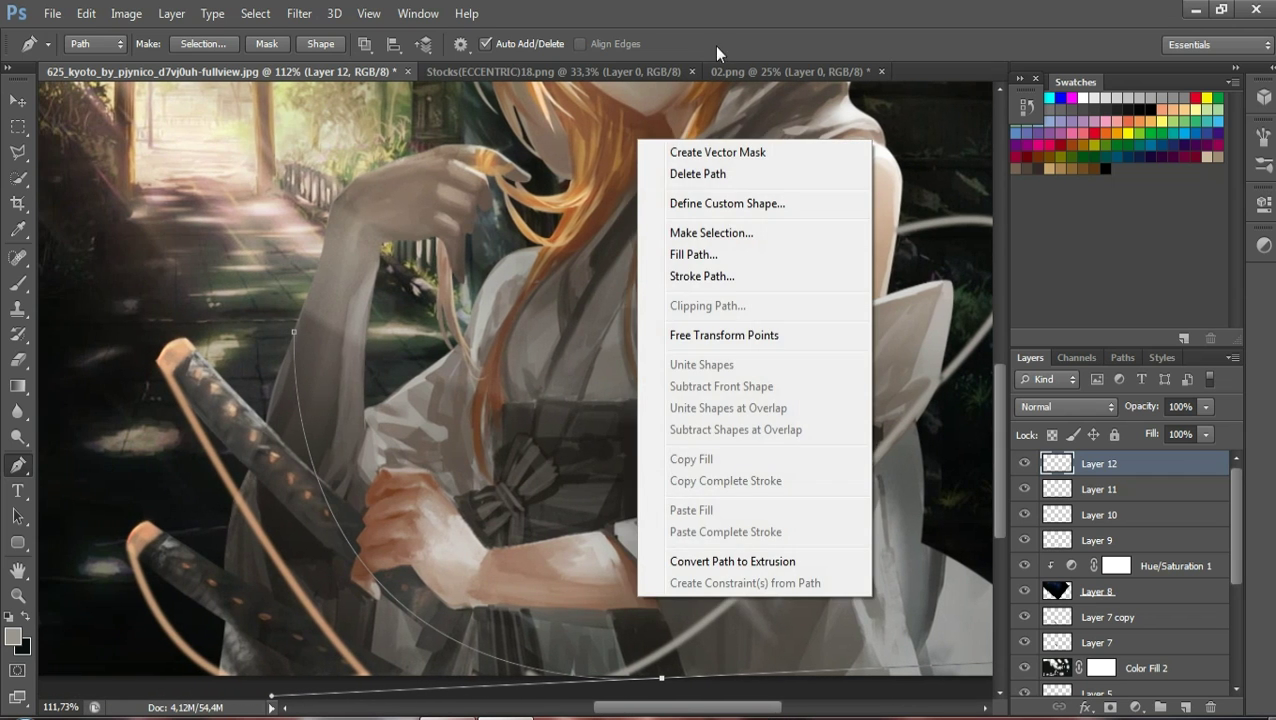
click(723, 174)
Zoom out to the whole figure and restart a Pen path at the left after cancelling one
click(17, 595)
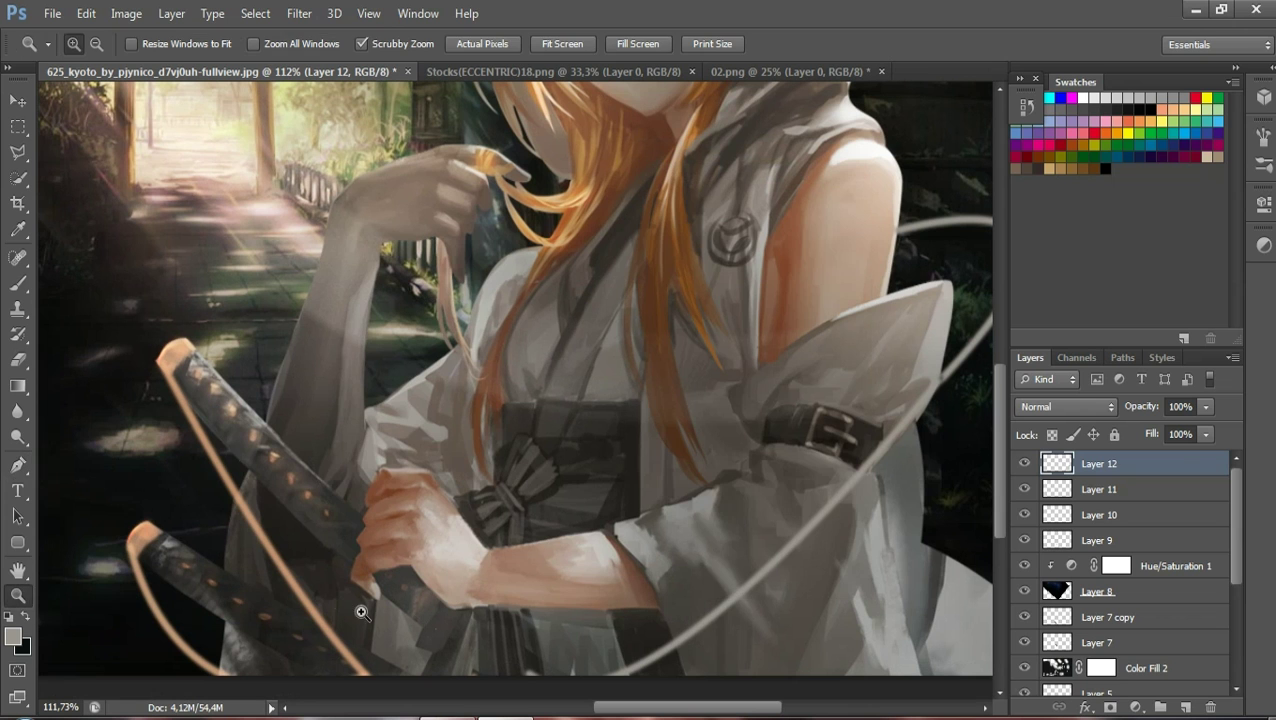
drag(359, 606, 318, 612)
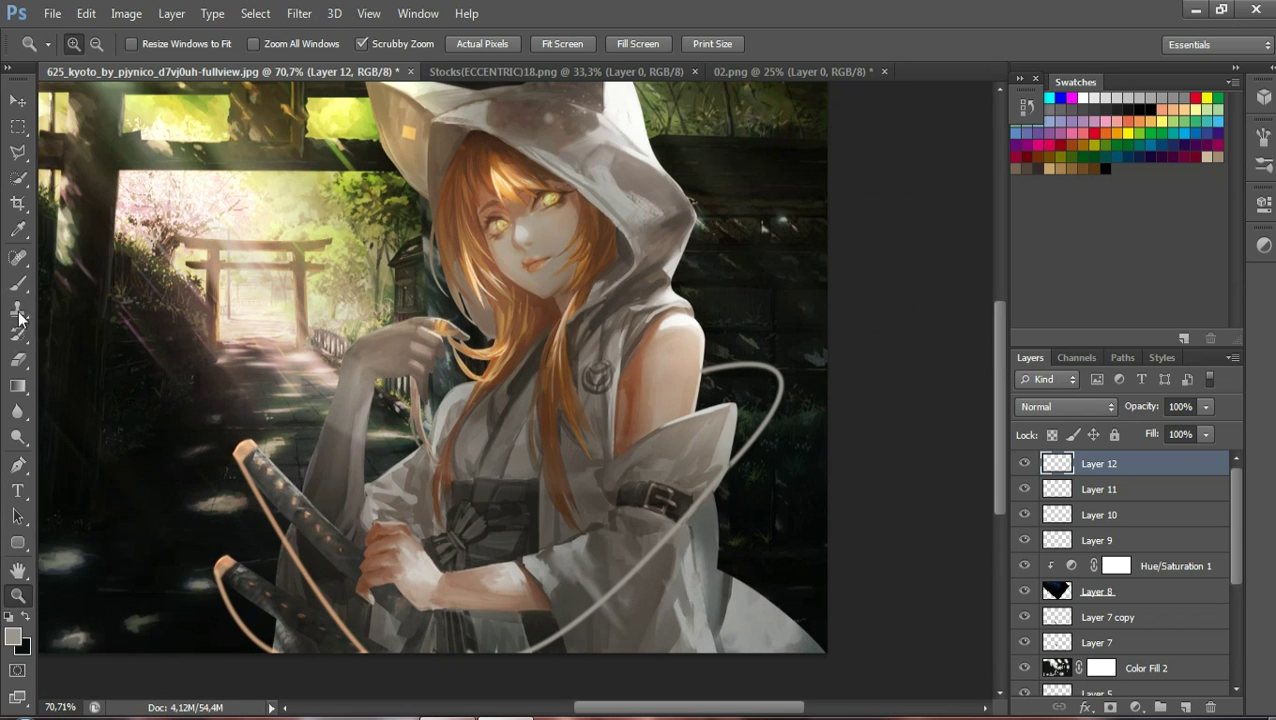
click(18, 466)
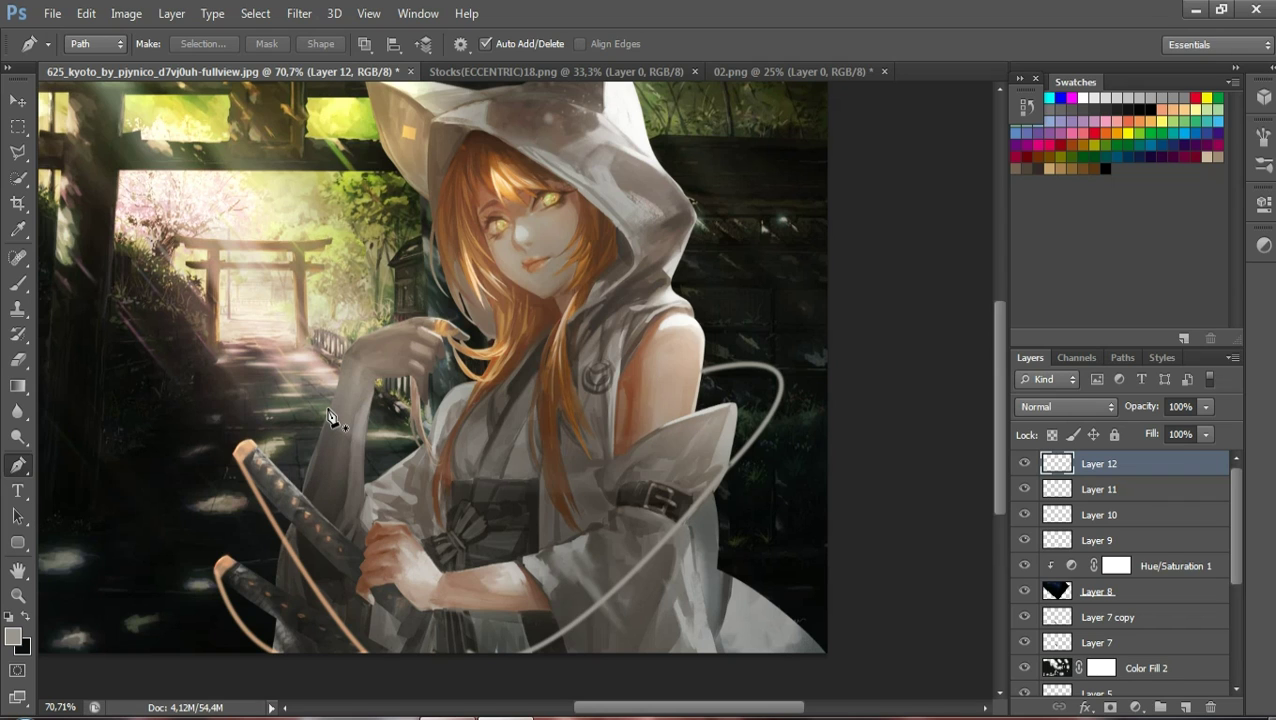
click(330, 418)
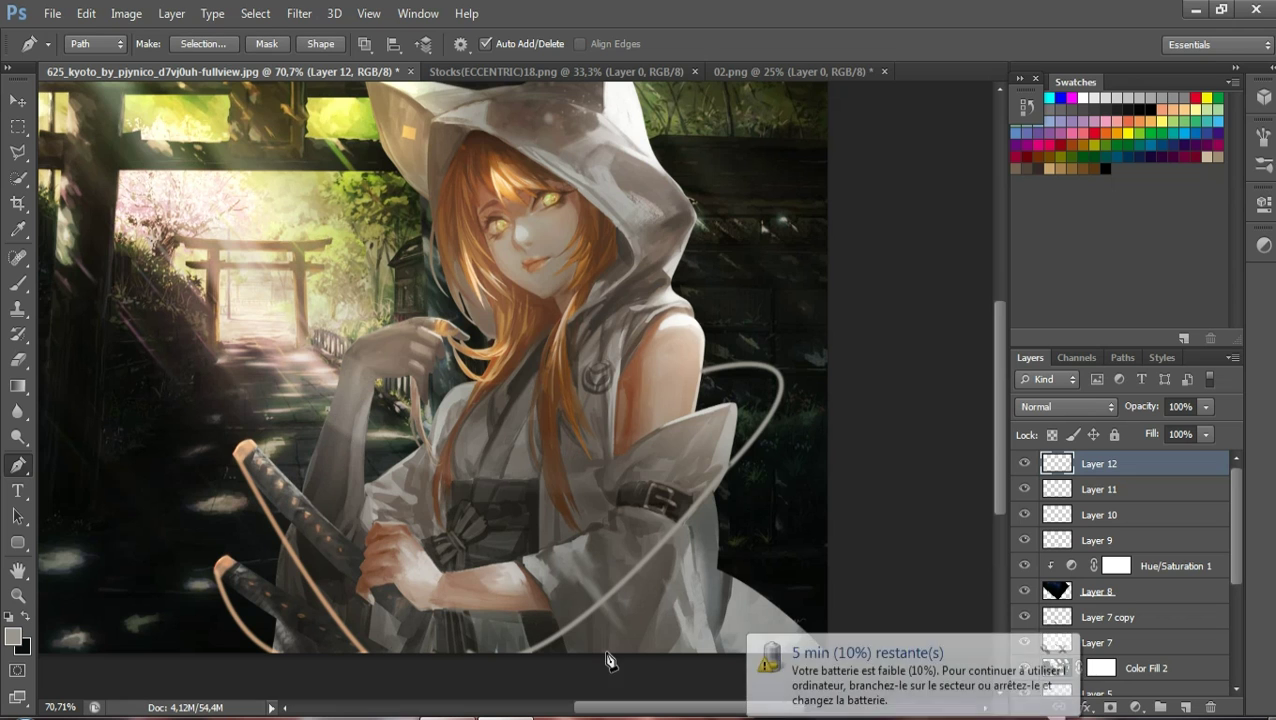
click(1061, 651)
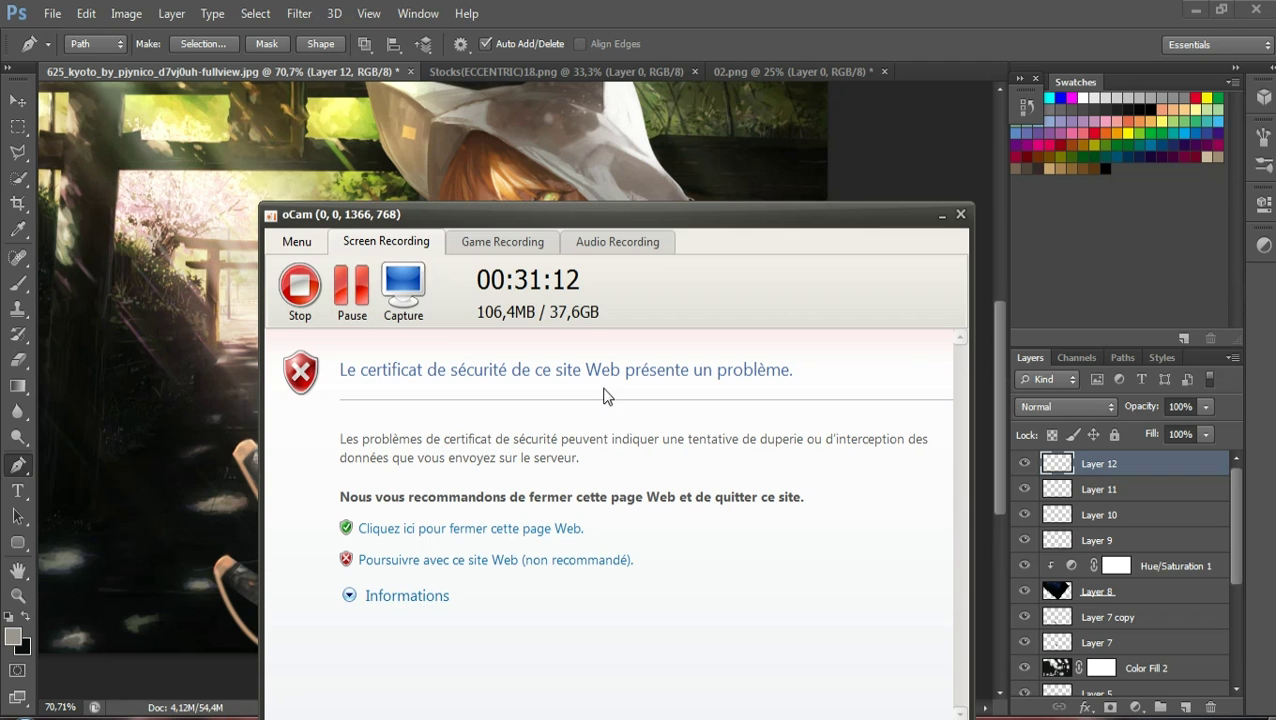
click(942, 214)
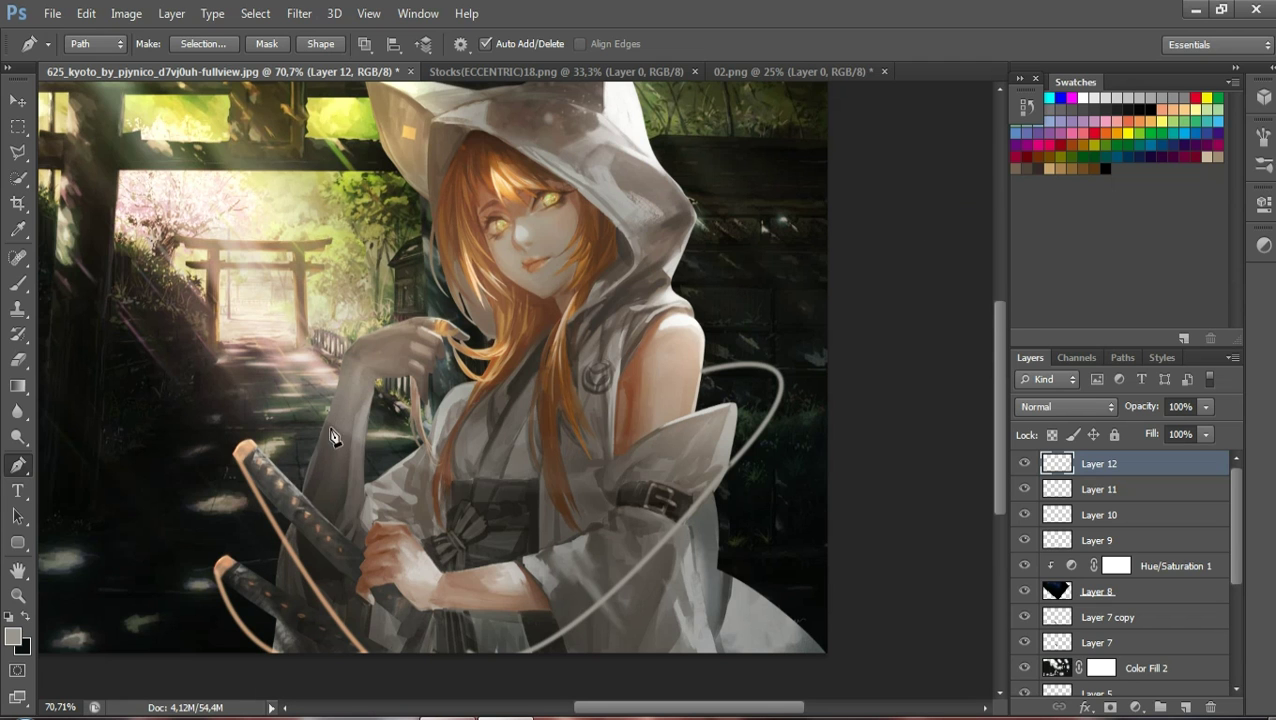
key(Escape)
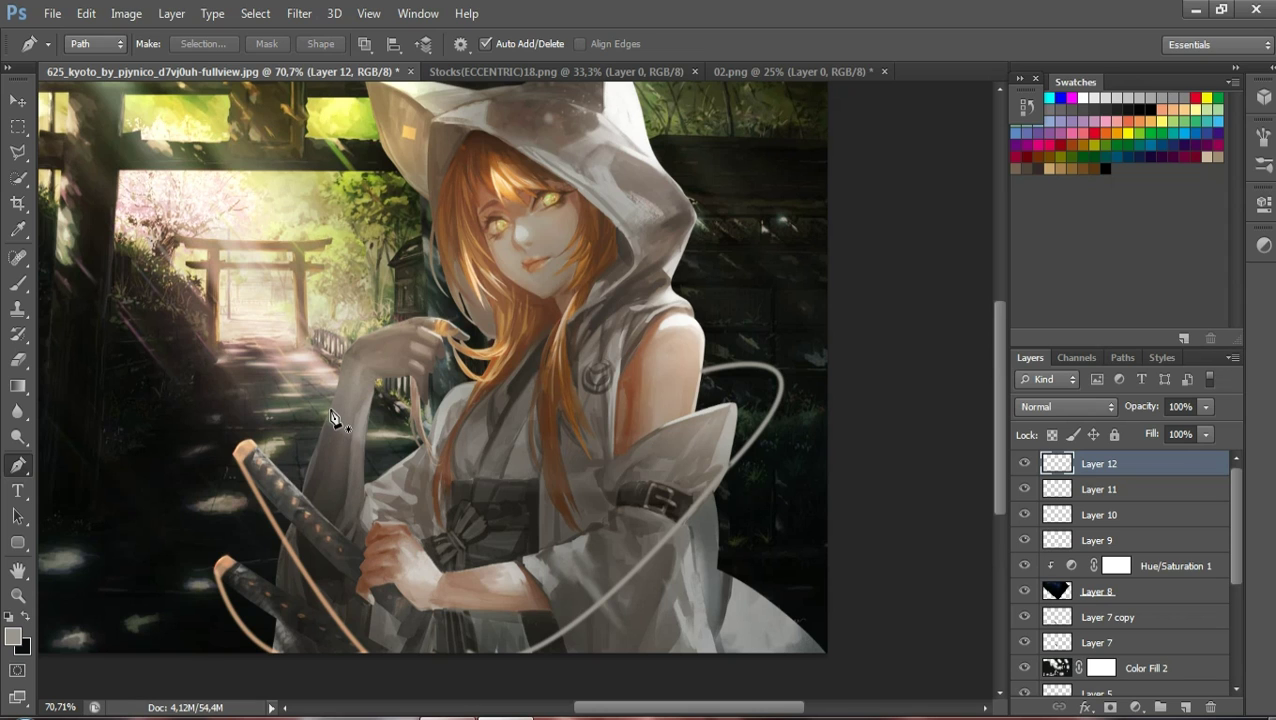
click(335, 418)
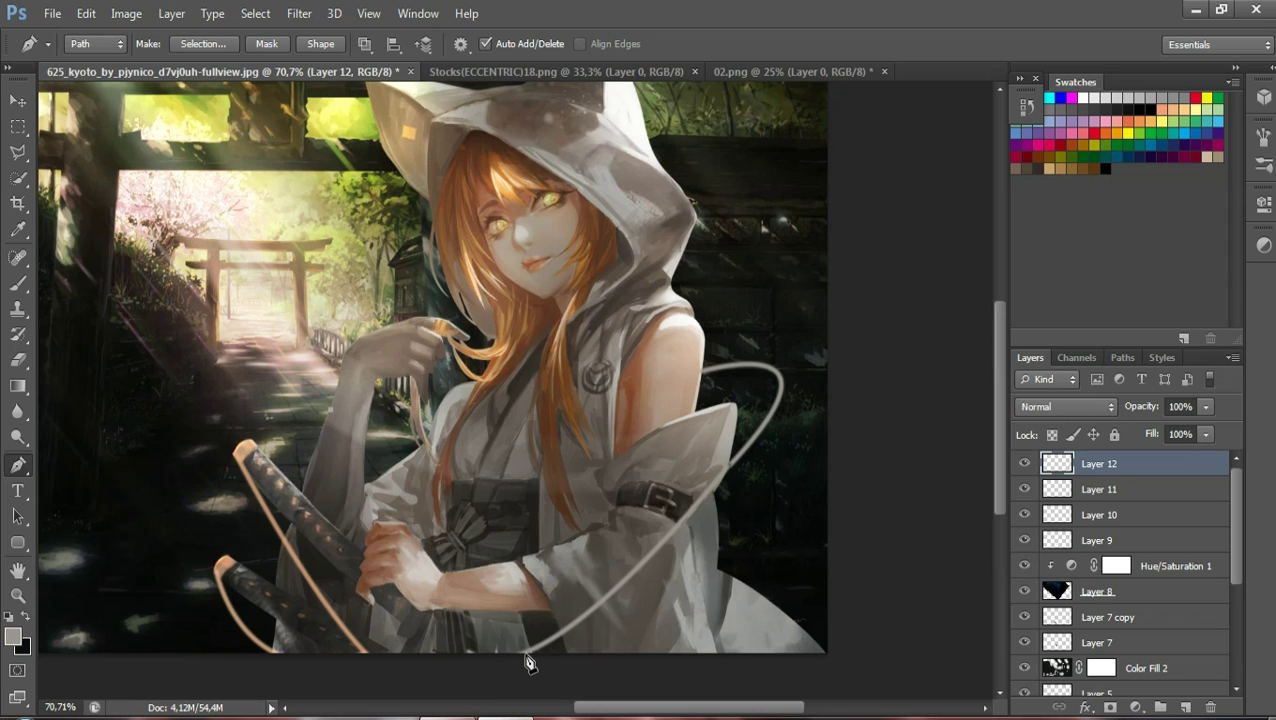
Curve a path from the left across the swords to the bottom, brush-stroke it, and delete it
mouse_move(525, 654)
mouse_down()
mouse_move(1013, 508)
mouse_move(903, 513)
mouse_move(965, 515)
mouse_move(977, 561)
mouse_move(996, 563)
mouse_move(923, 496)
mouse_move(940, 541)
mouse_move(1028, 642)
mouse_move(968, 638)
mouse_move(620, 700)
mouse_move(804, 607)
mouse_up()
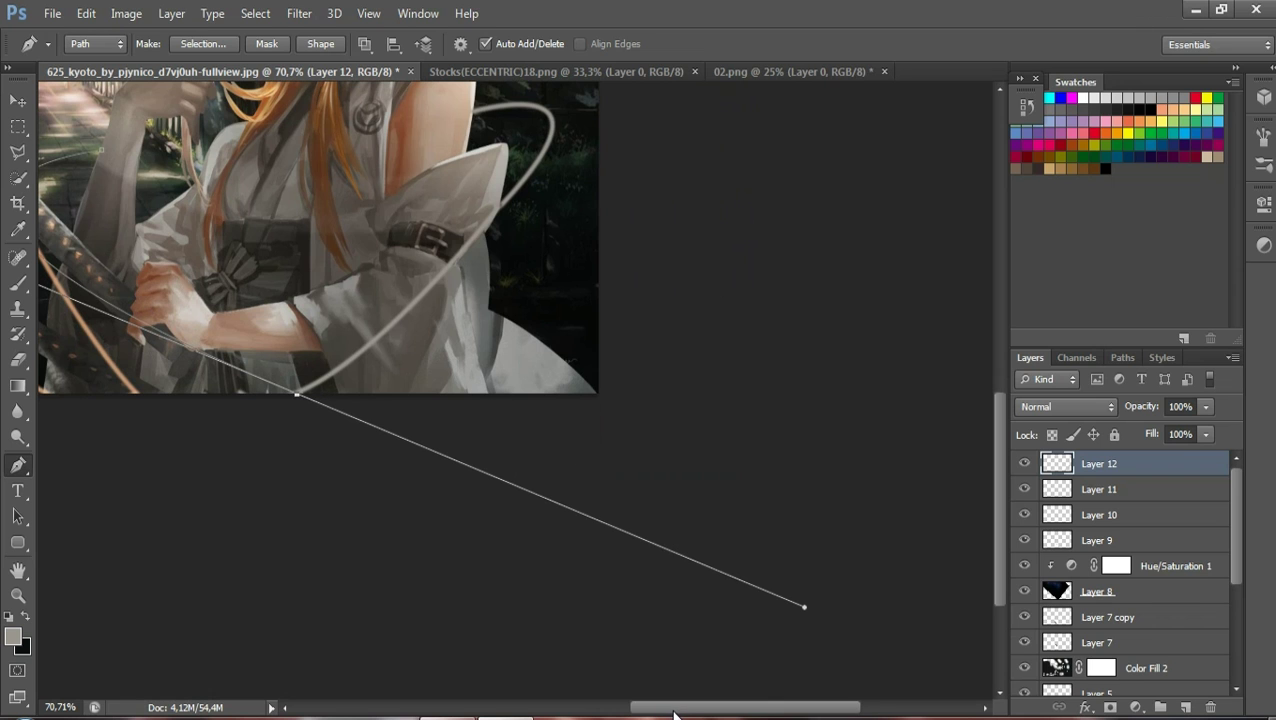
drag(674, 714, 632, 714)
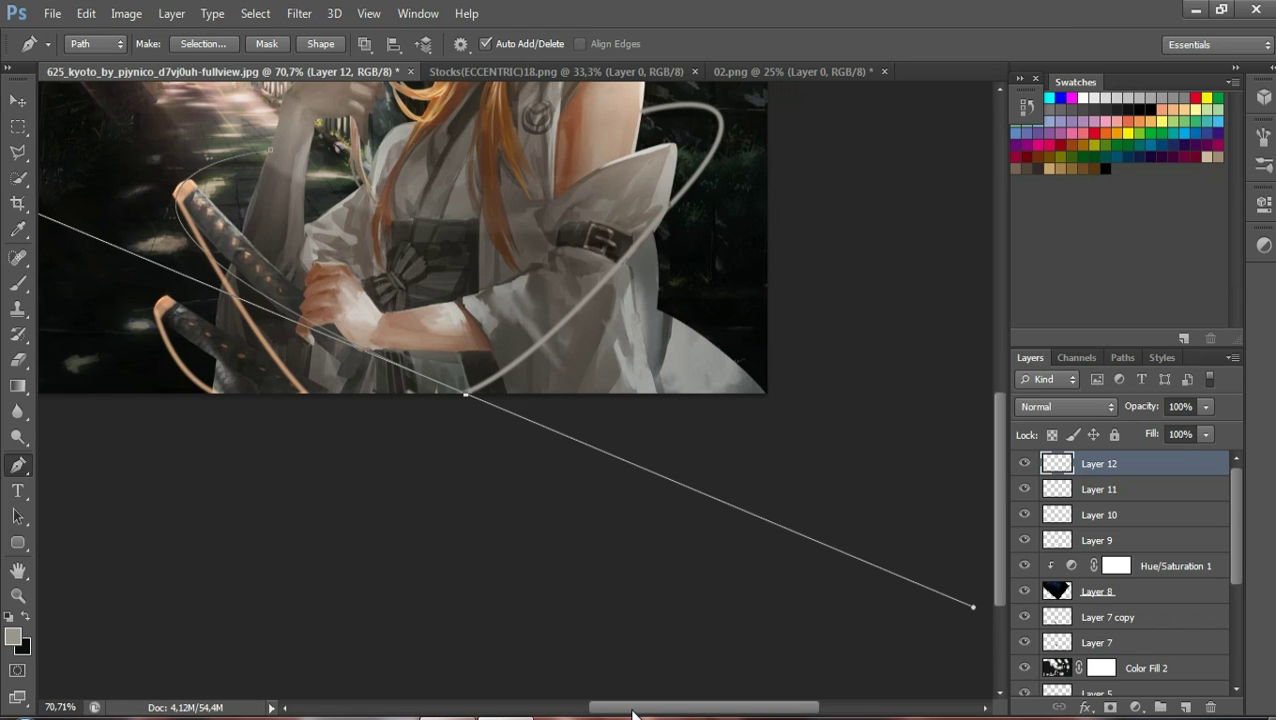
drag(993, 506, 989, 465)
right_click(257, 402)
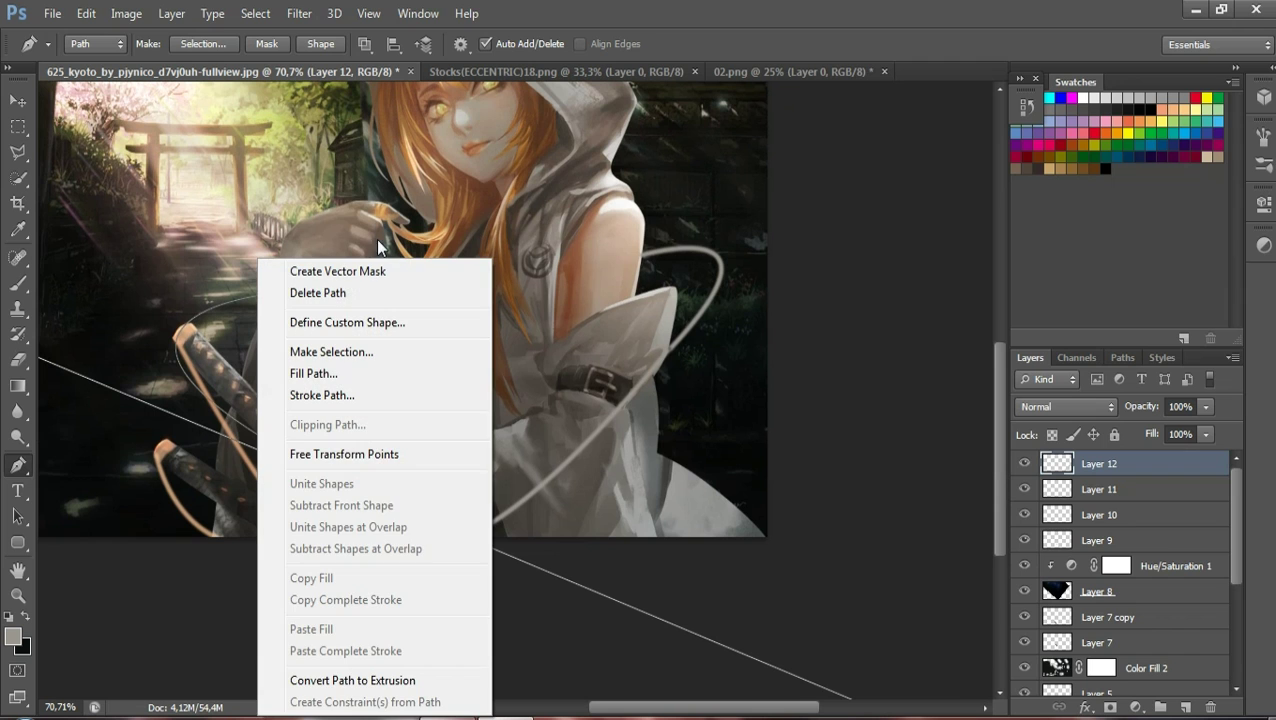
click(322, 395)
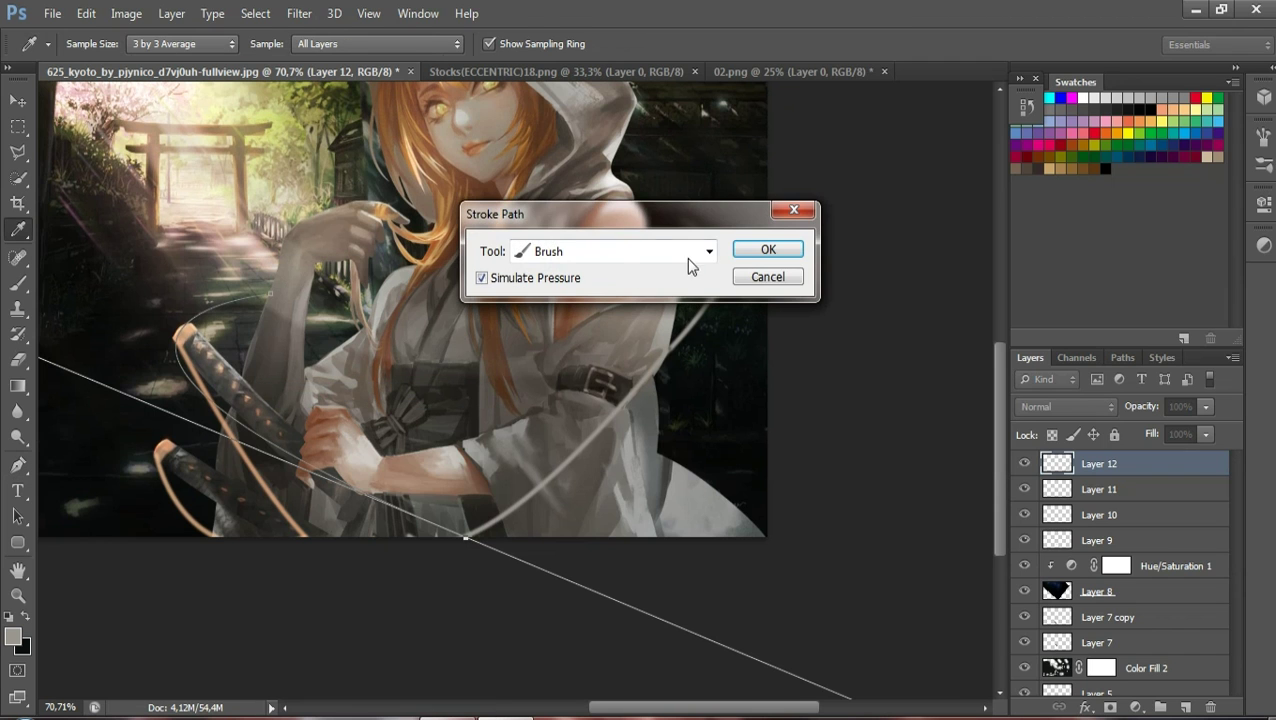
click(747, 250)
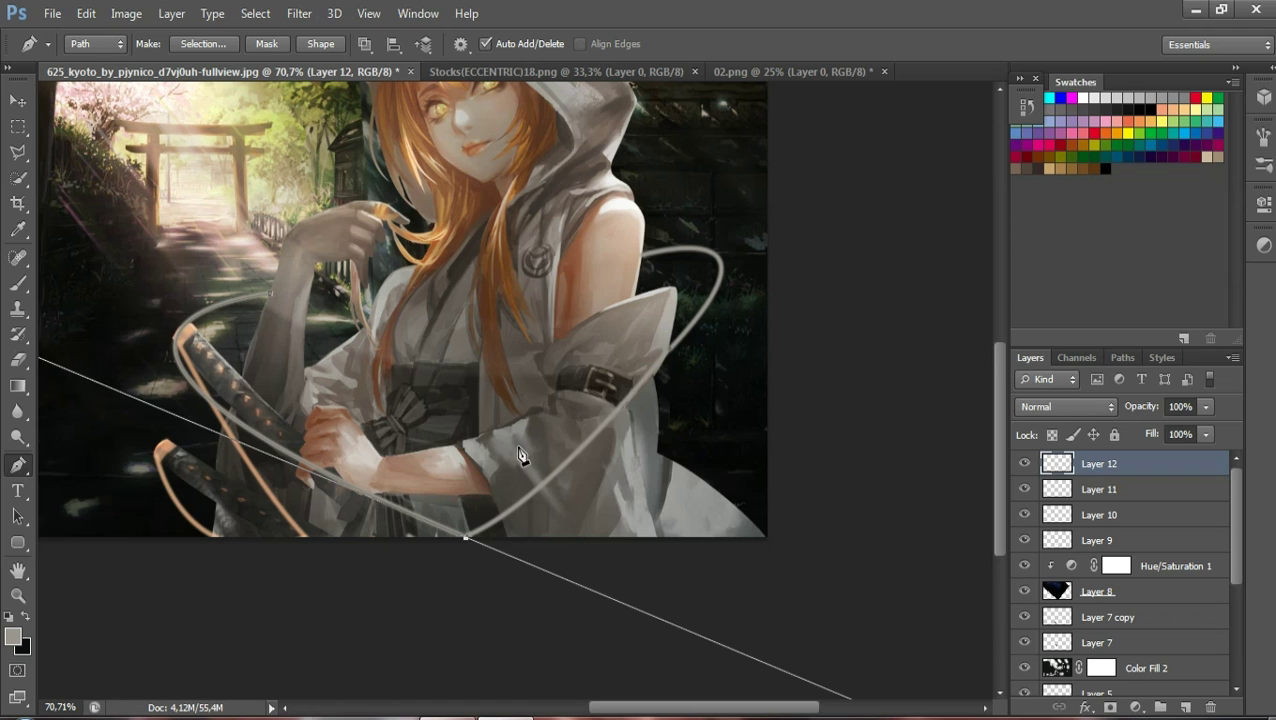
right_click(407, 333)
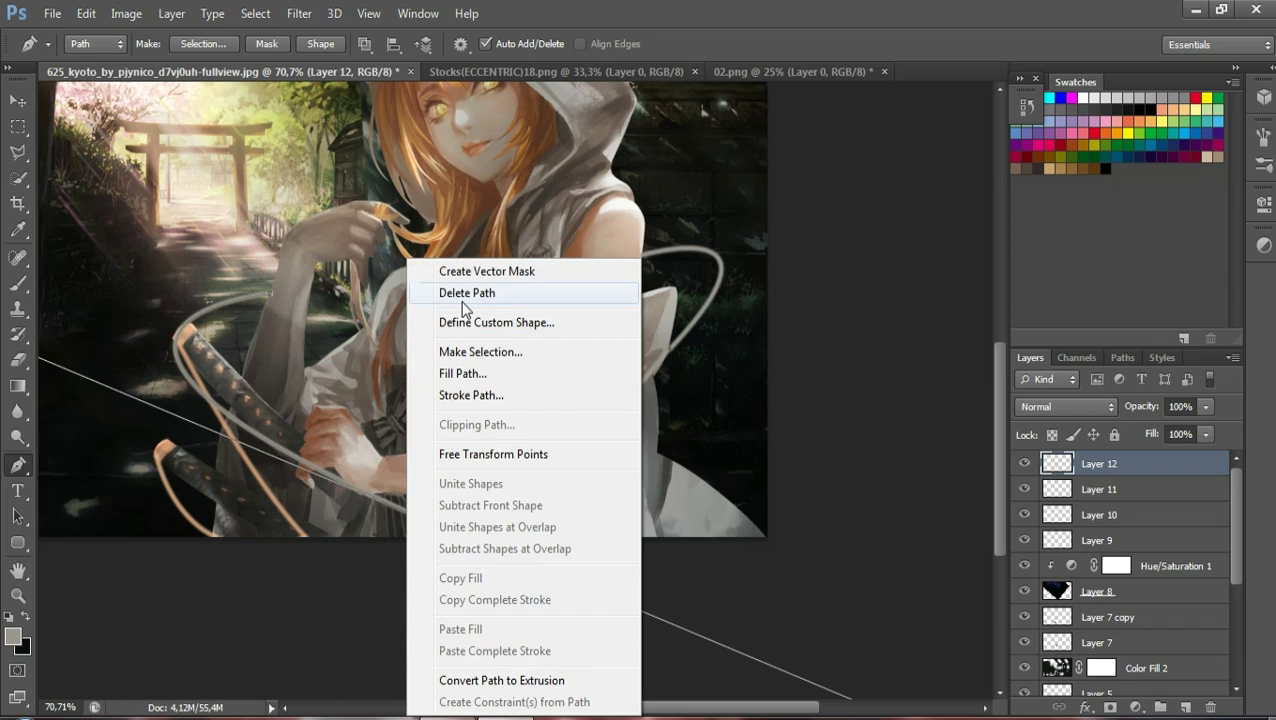
click(505, 291)
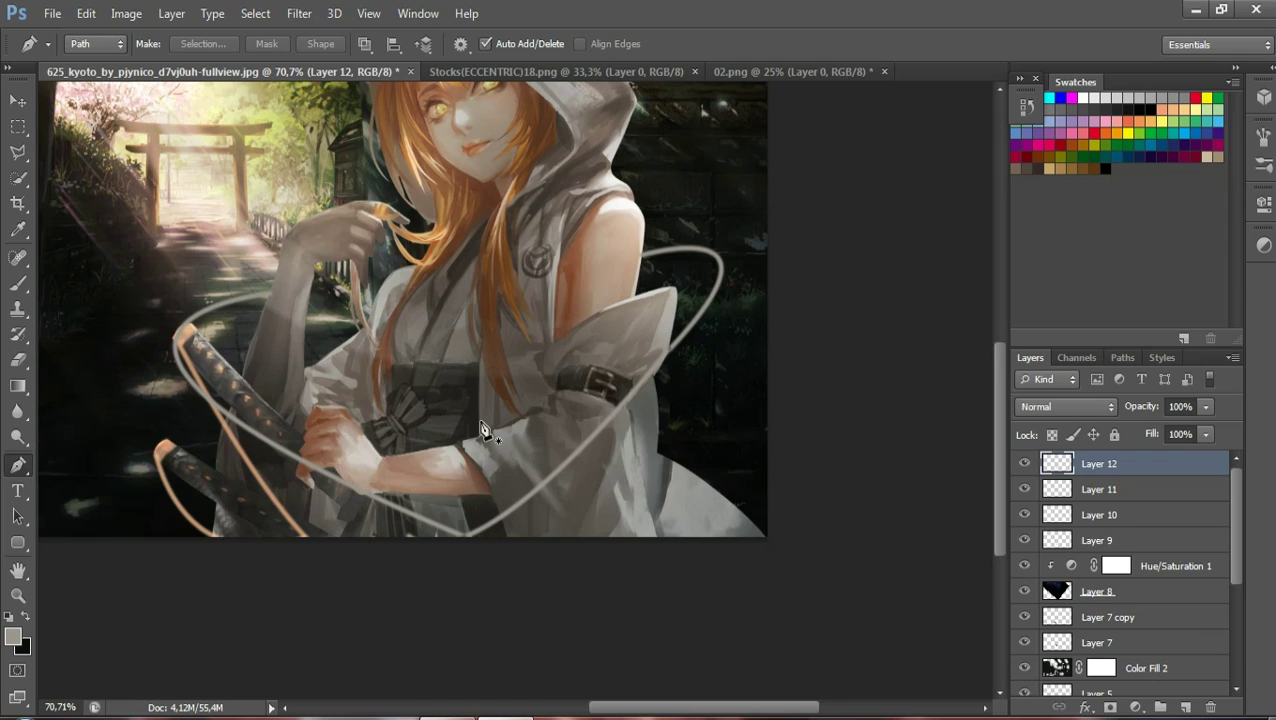
Draw a short curve at the lower-right robe, brush-stroke it as a pale ribbon, and delete it
click(697, 475)
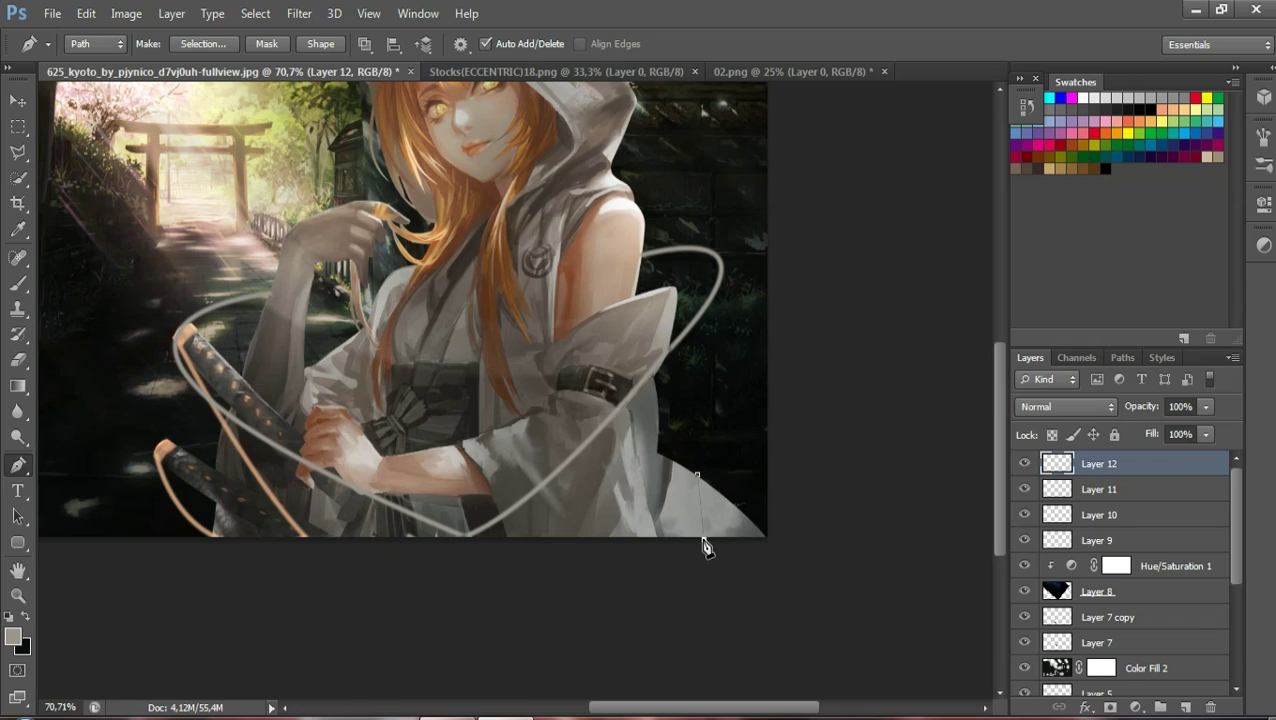
mouse_move(703, 540)
mouse_down()
mouse_move(571, 636)
mouse_move(570, 665)
mouse_up()
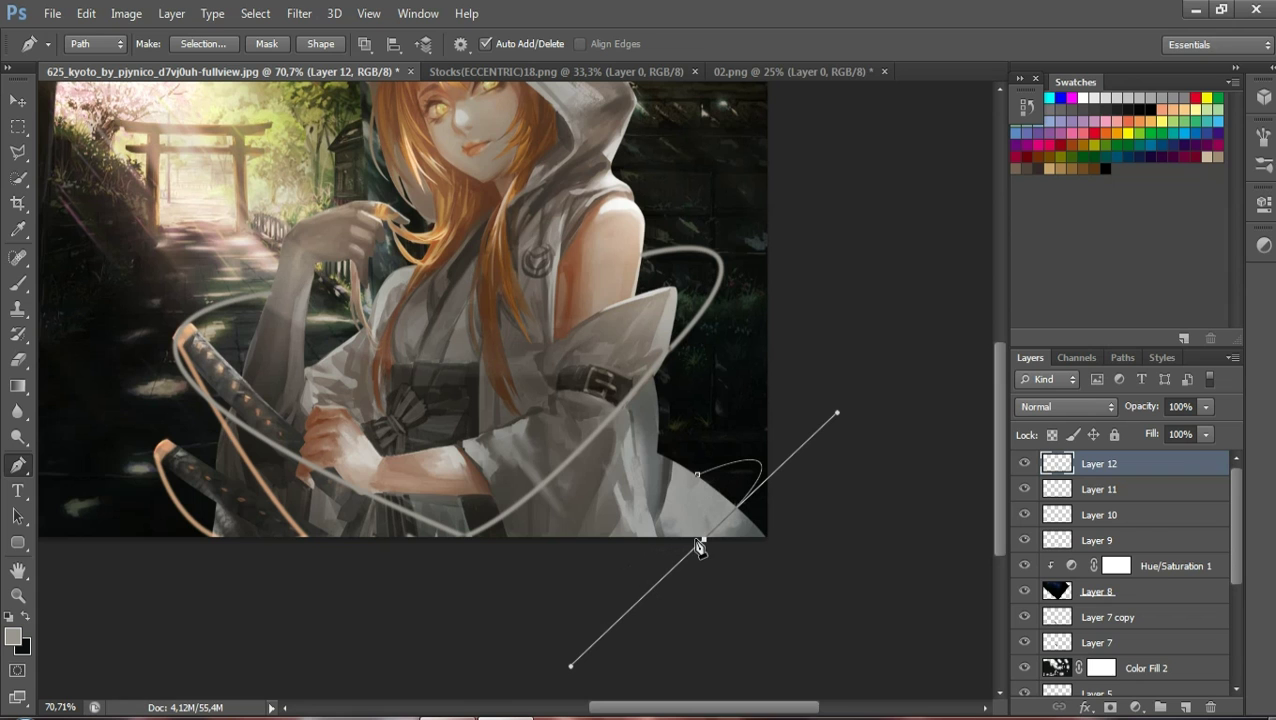
right_click(699, 542)
right_click(708, 487)
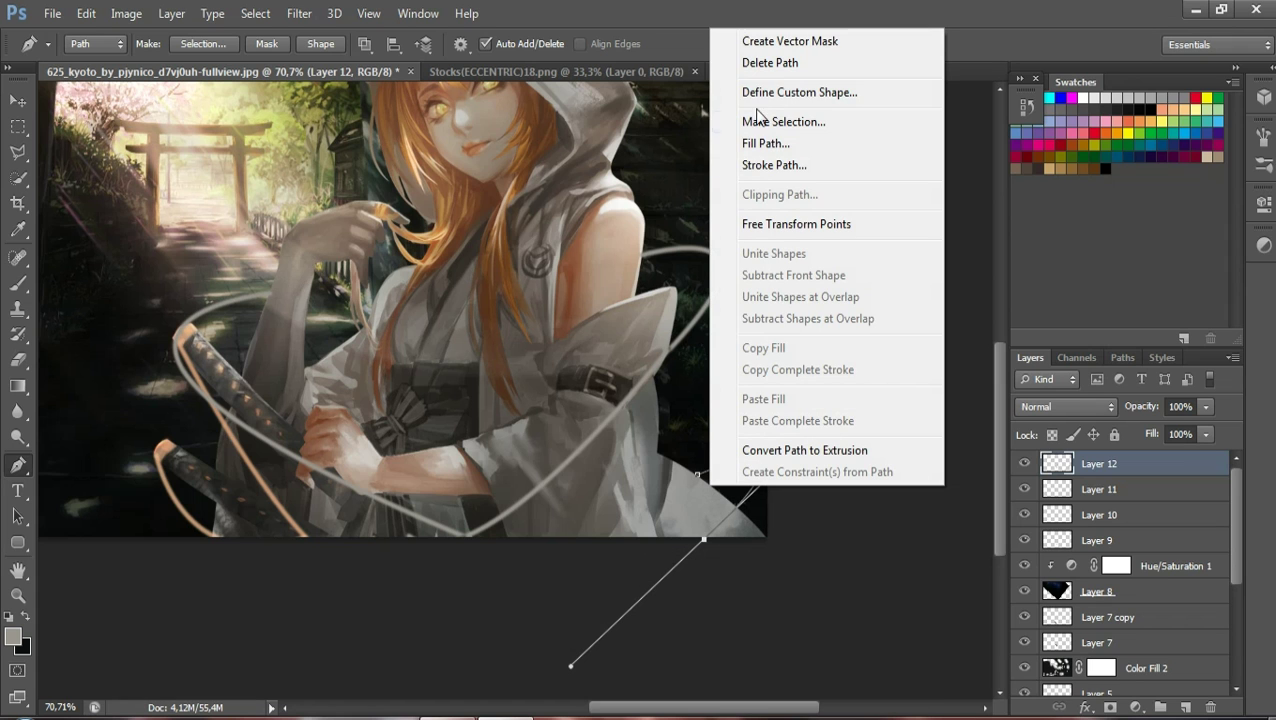
click(770, 165)
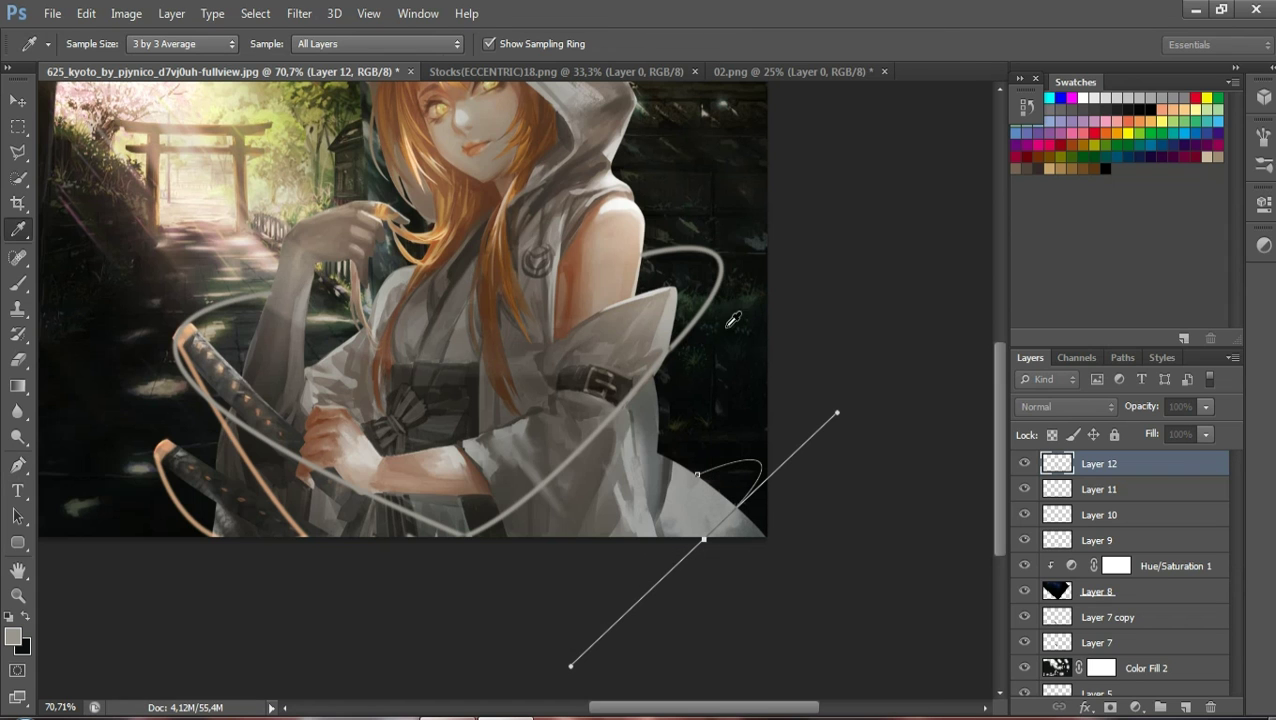
click(766, 250)
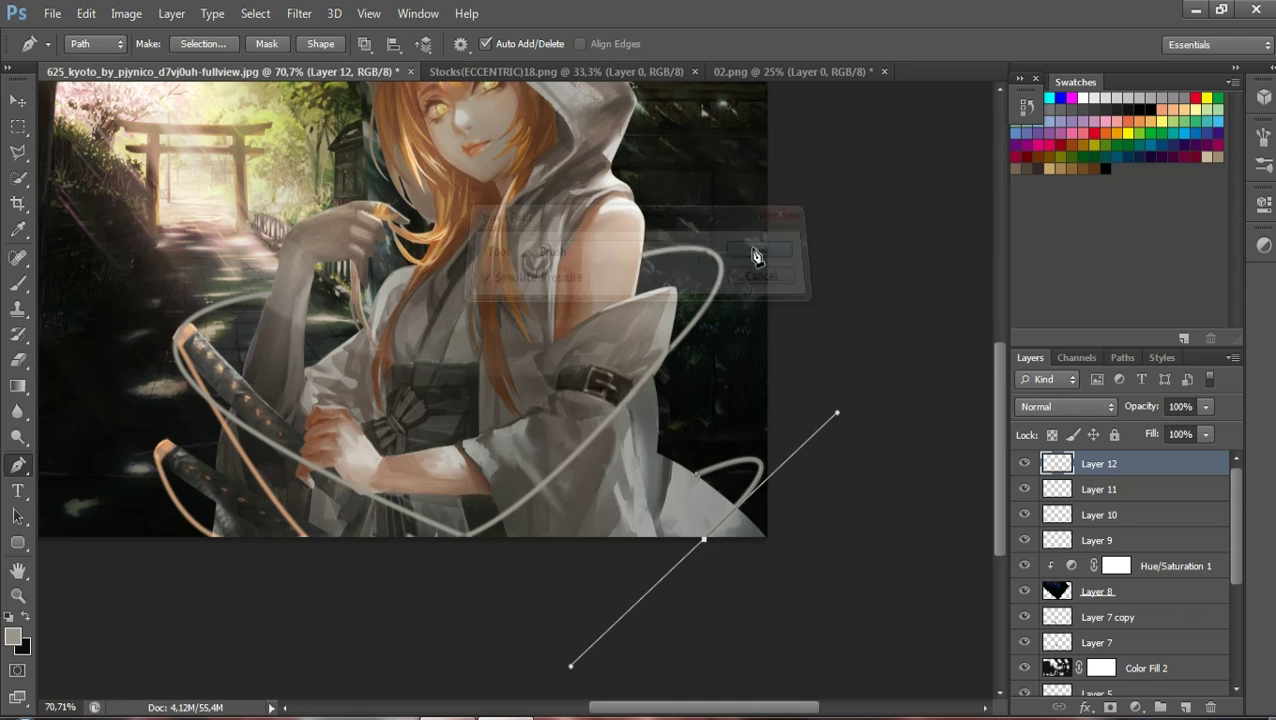
right_click(689, 407)
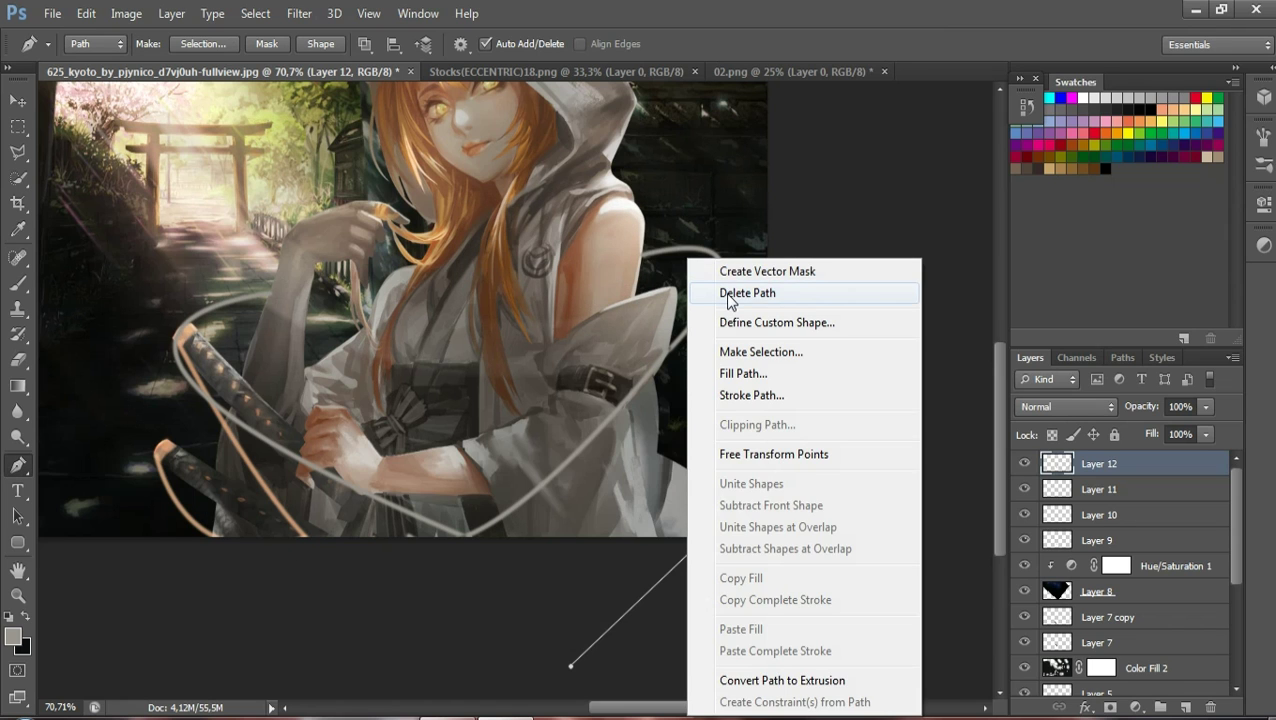
click(730, 298)
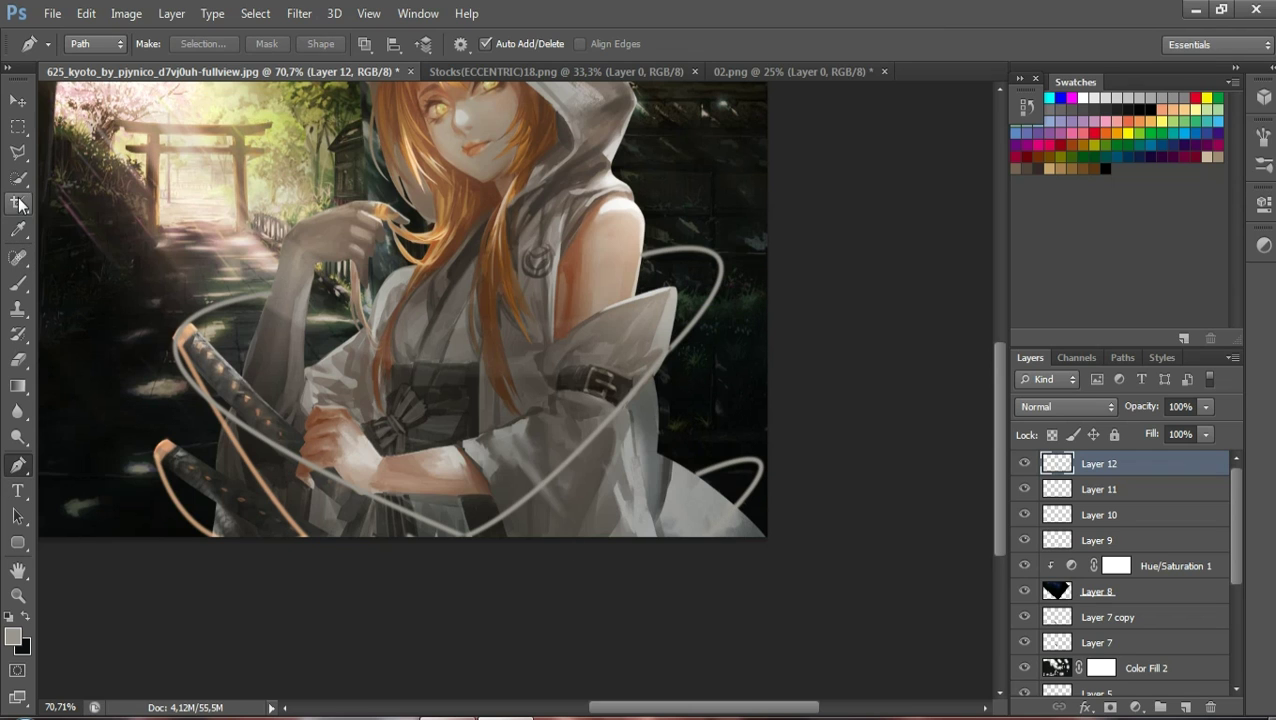
Erase the pale ribbon over the upper katana's hilt tip with a 29 px eraser
click(18, 360)
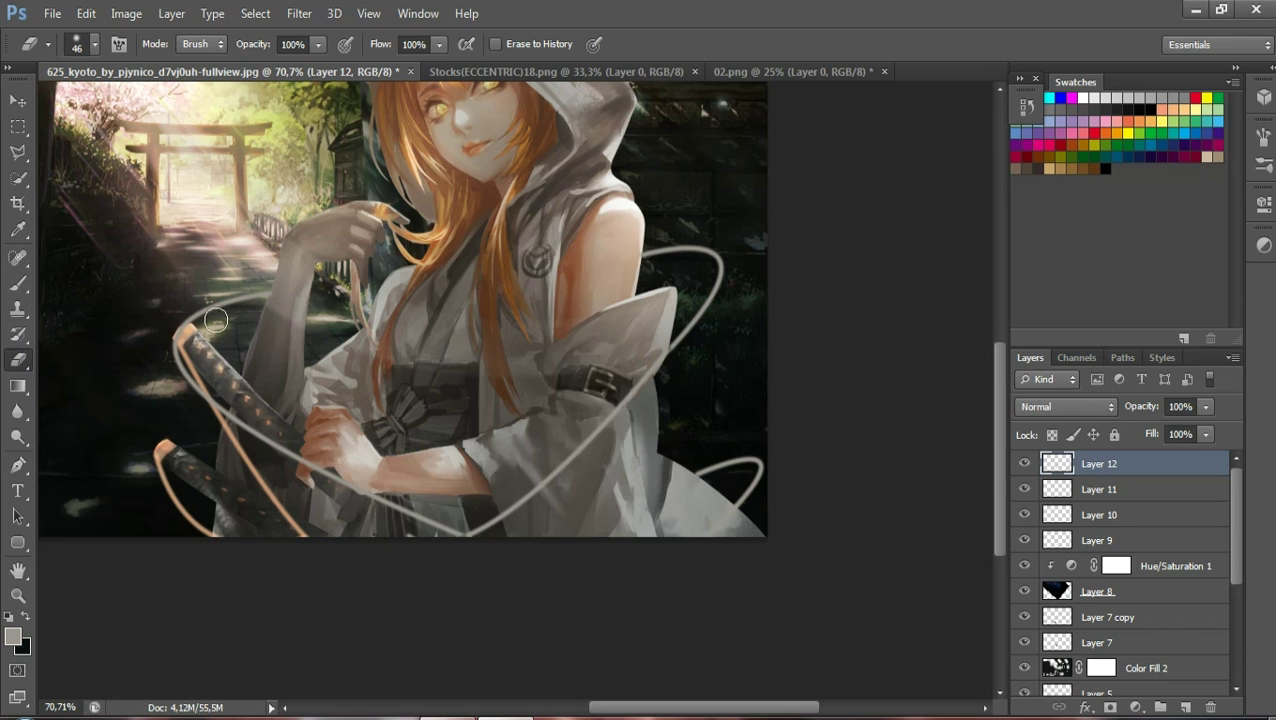
click(18, 595)
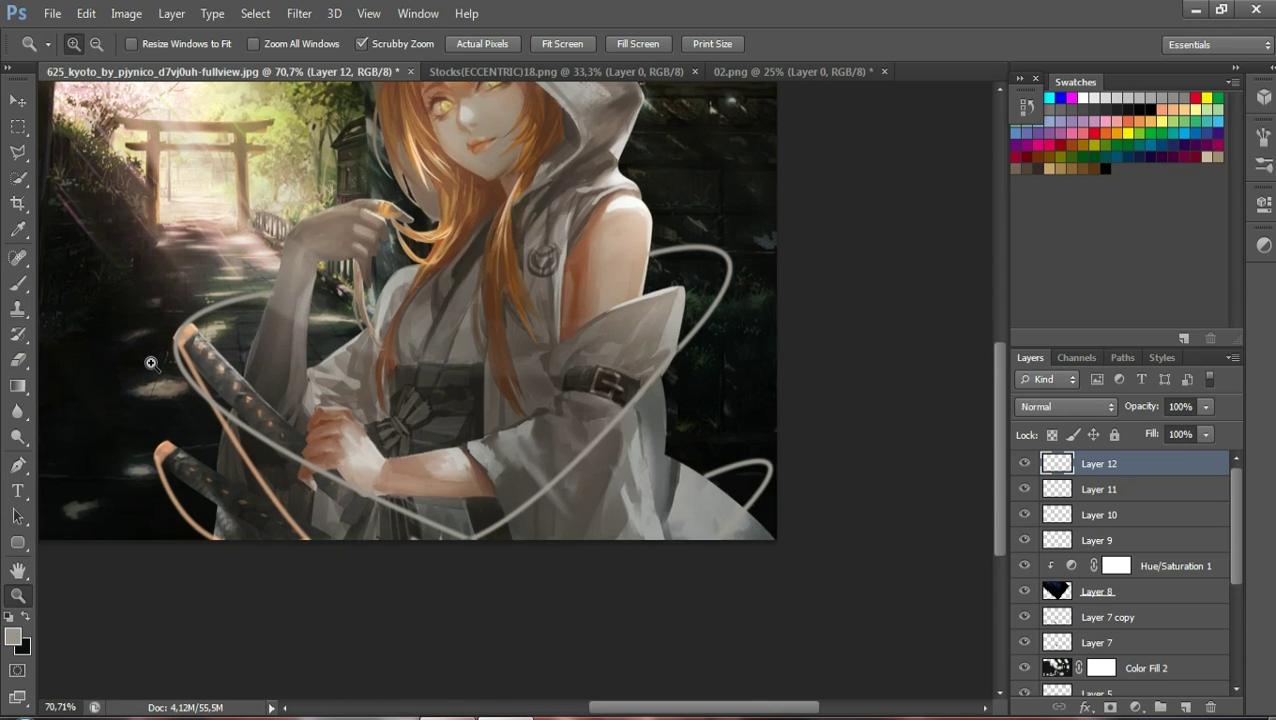
click(195, 336)
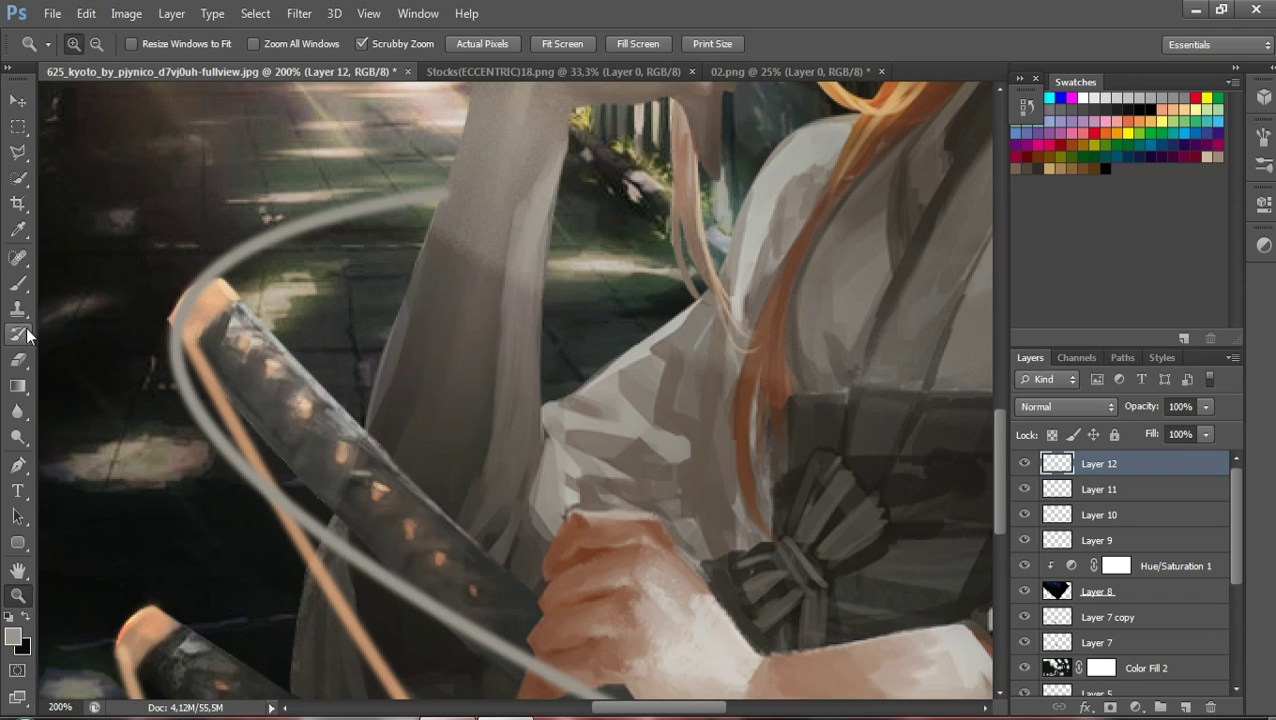
click(20, 360)
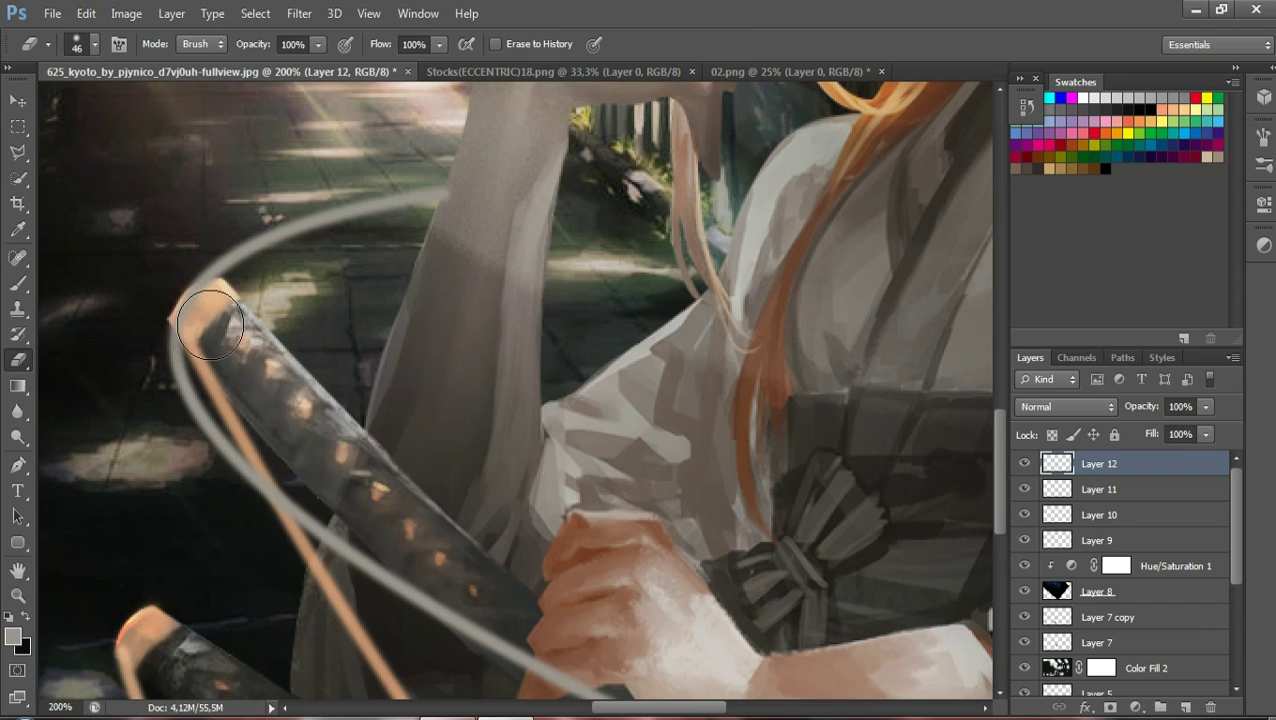
click(97, 44)
drag(82, 104, 54, 106)
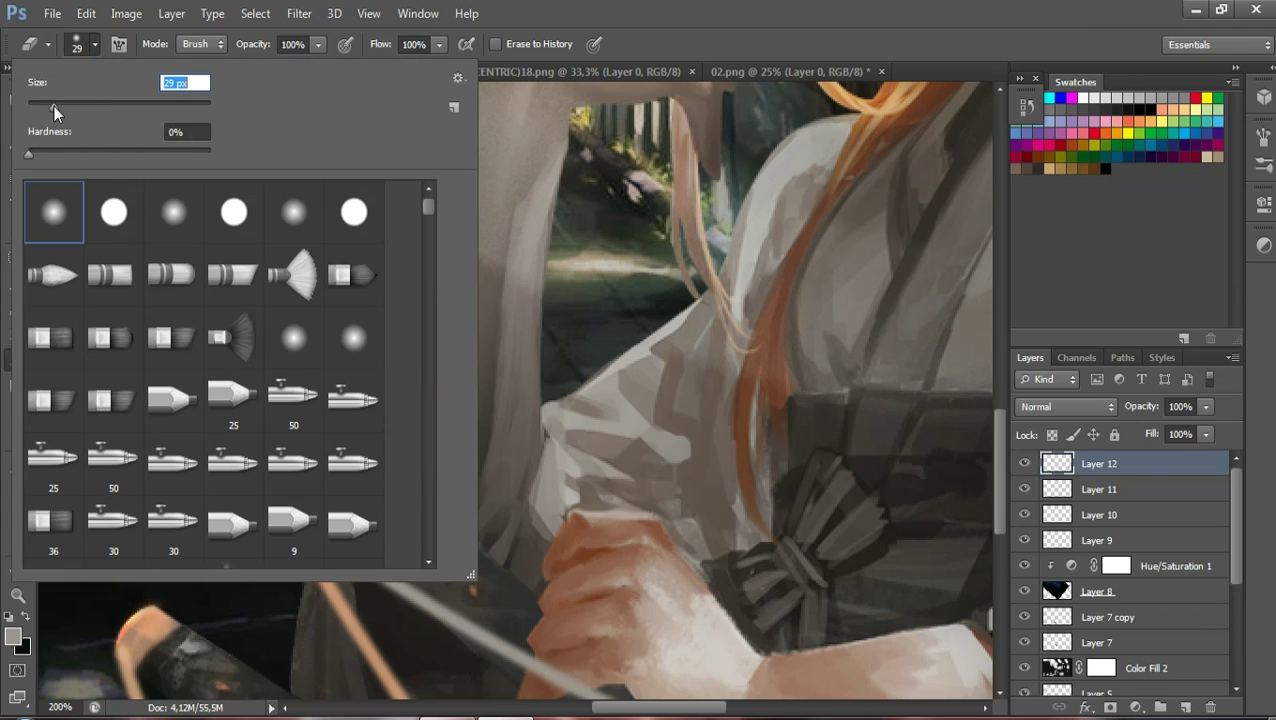
click(494, 521)
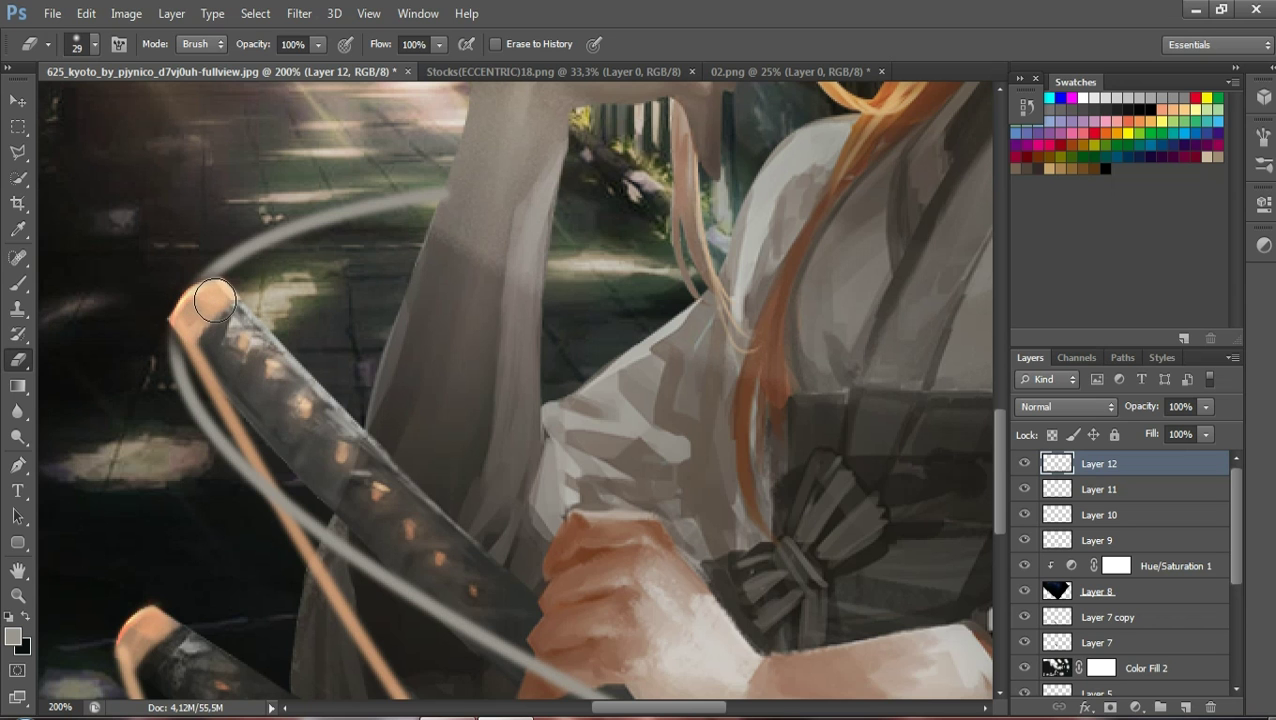
click(20, 595)
drag(470, 478, 414, 484)
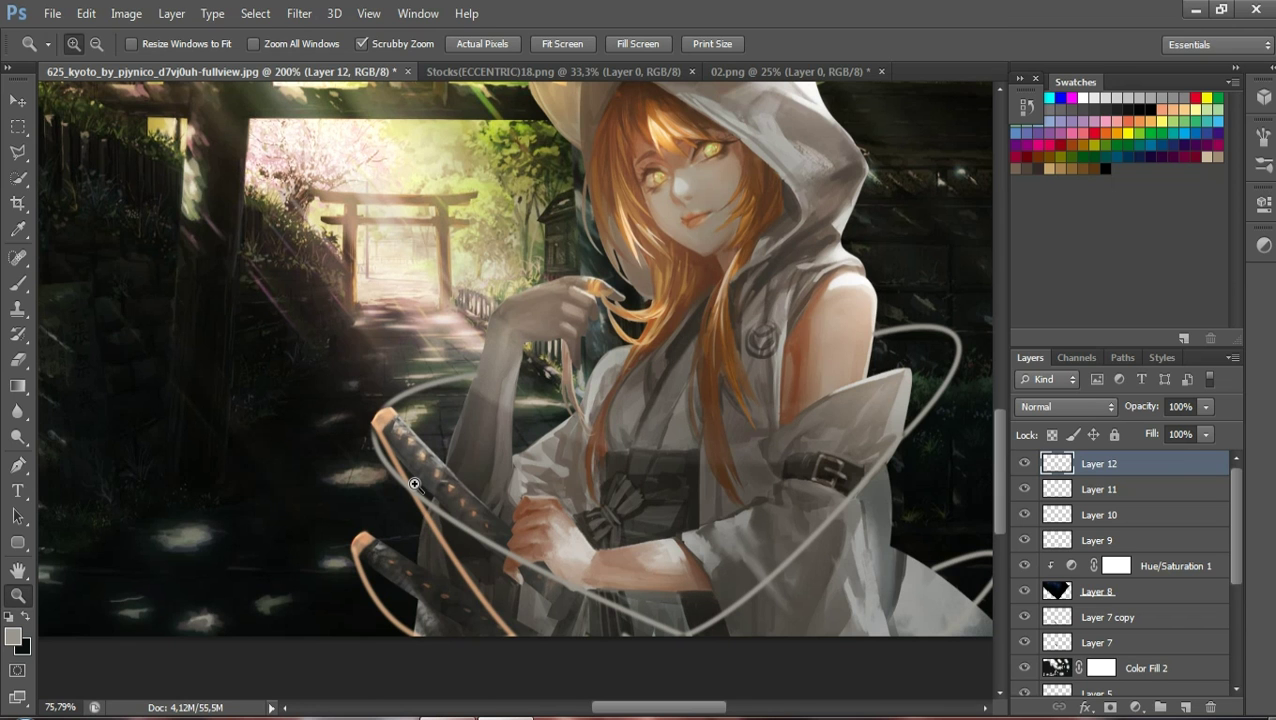
Fit the whole image in view, then zoom to 200% on the hood's left ear
drag(414, 484, 383, 490)
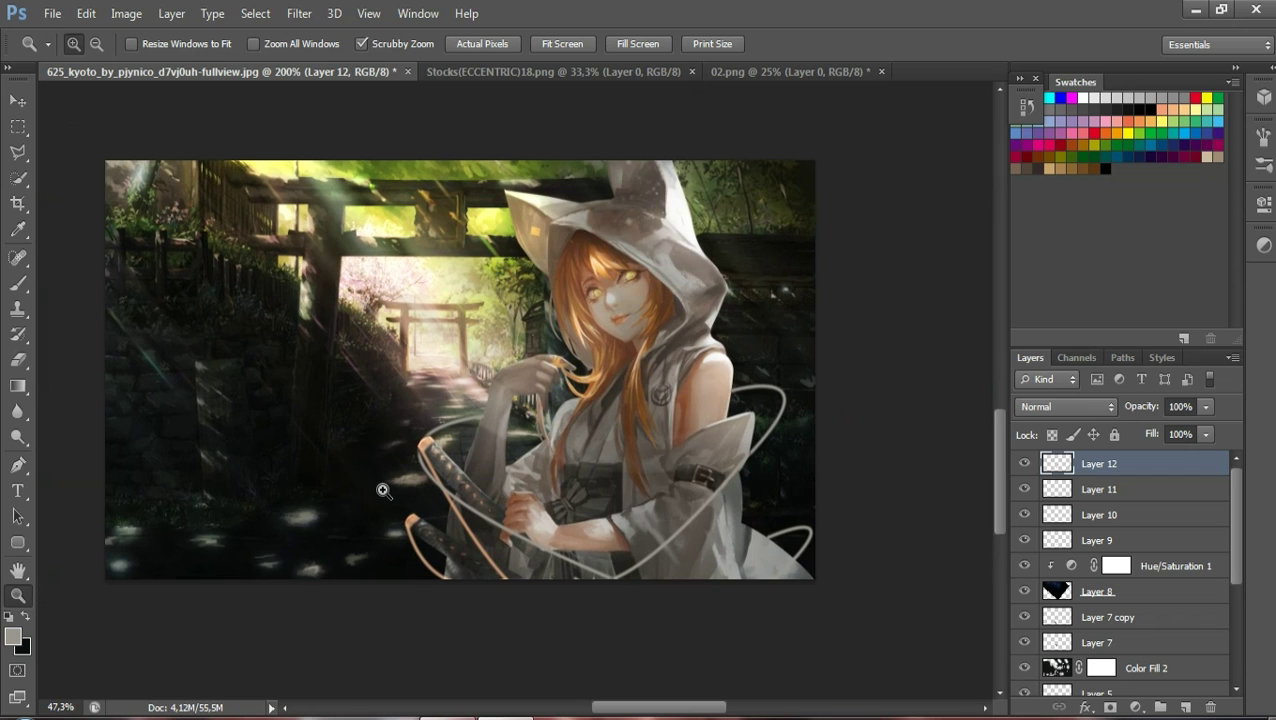
drag(383, 490, 385, 487)
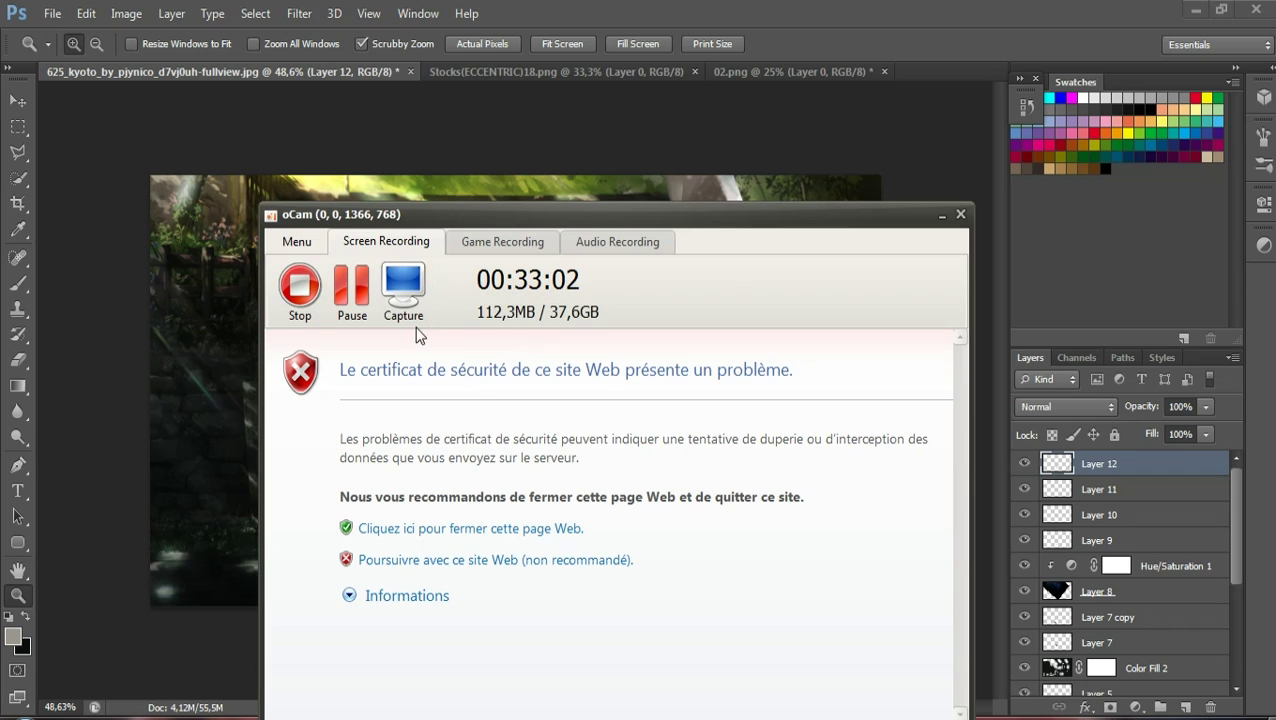
click(942, 216)
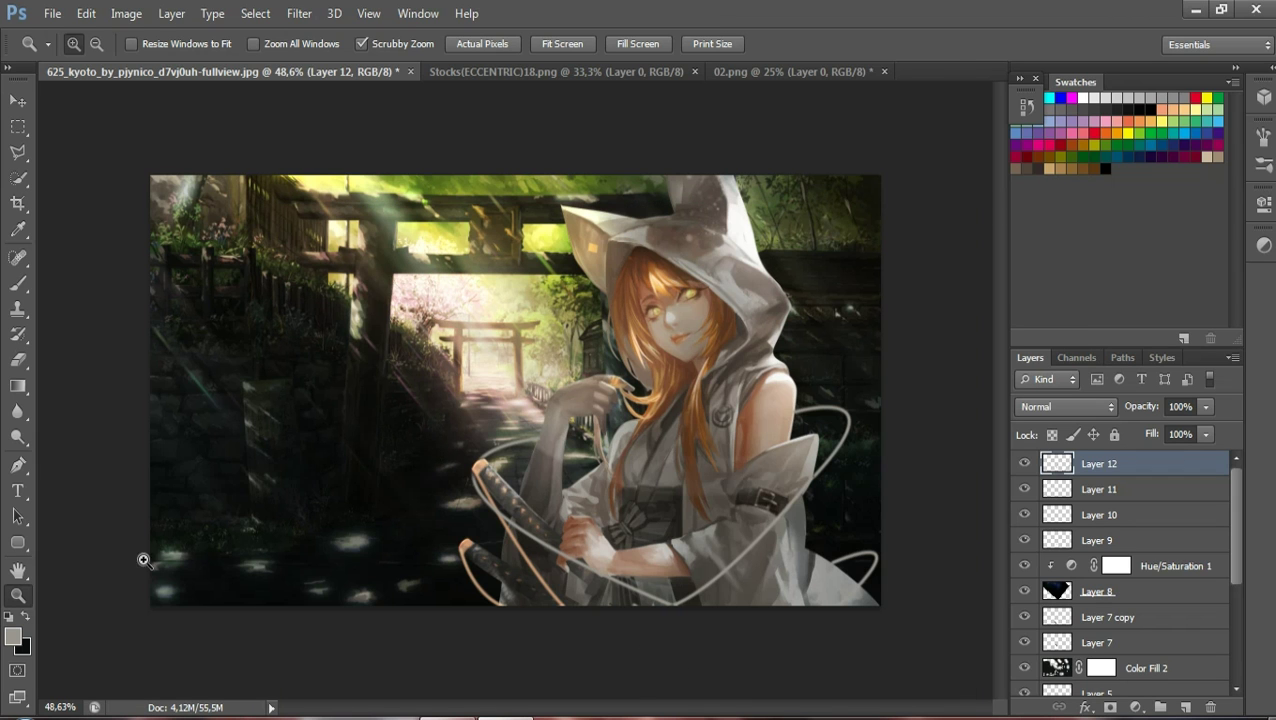
click(632, 226)
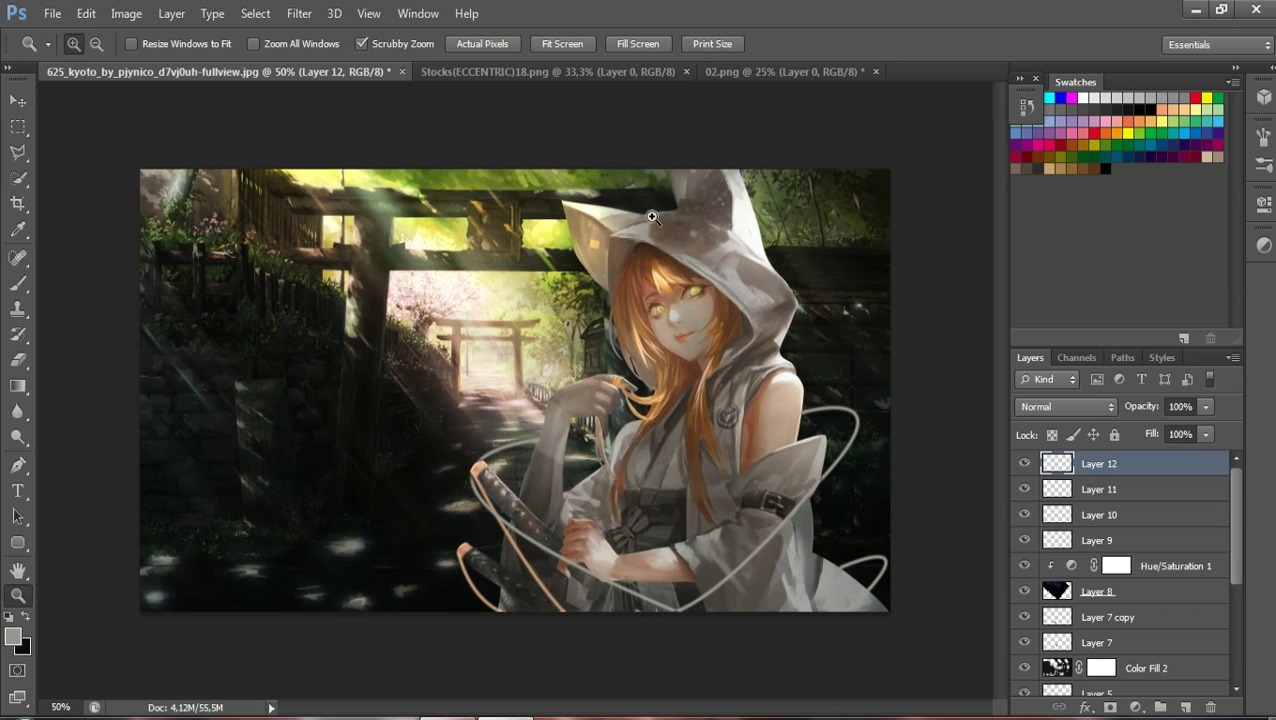
click(652, 217)
click(643, 199)
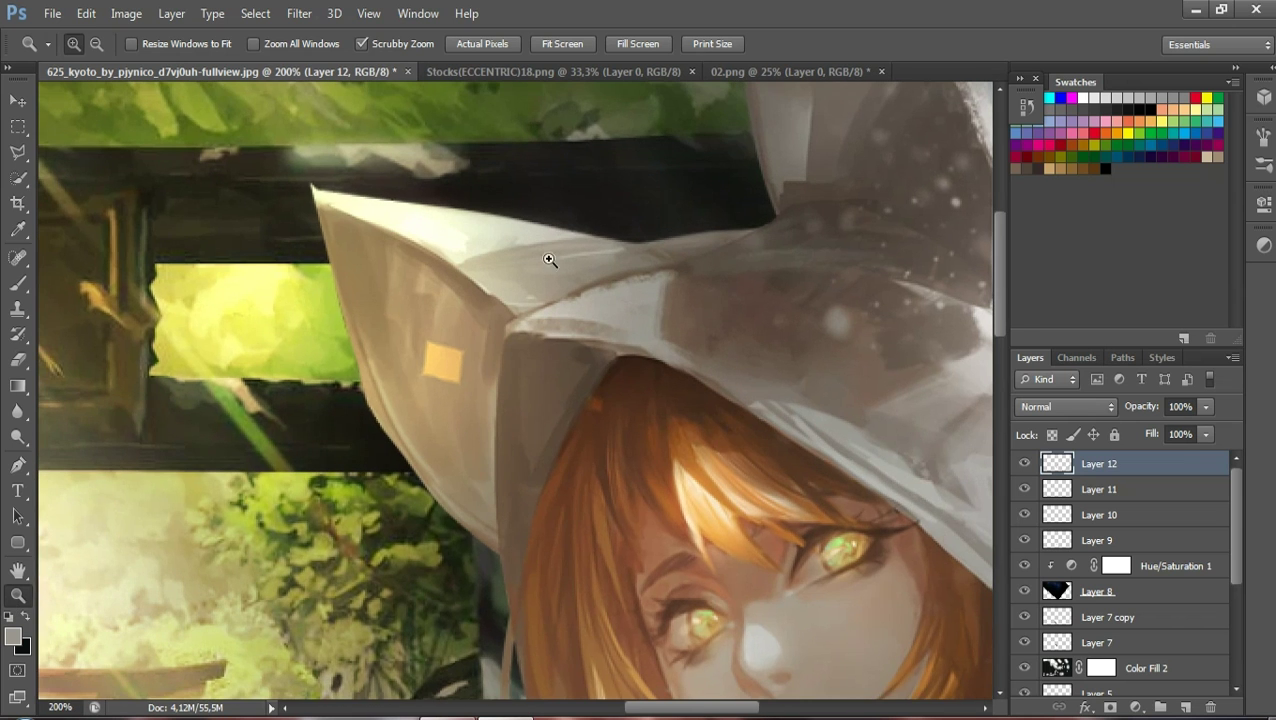
Set the brush colour to a tan sampled from the hood
click(18, 284)
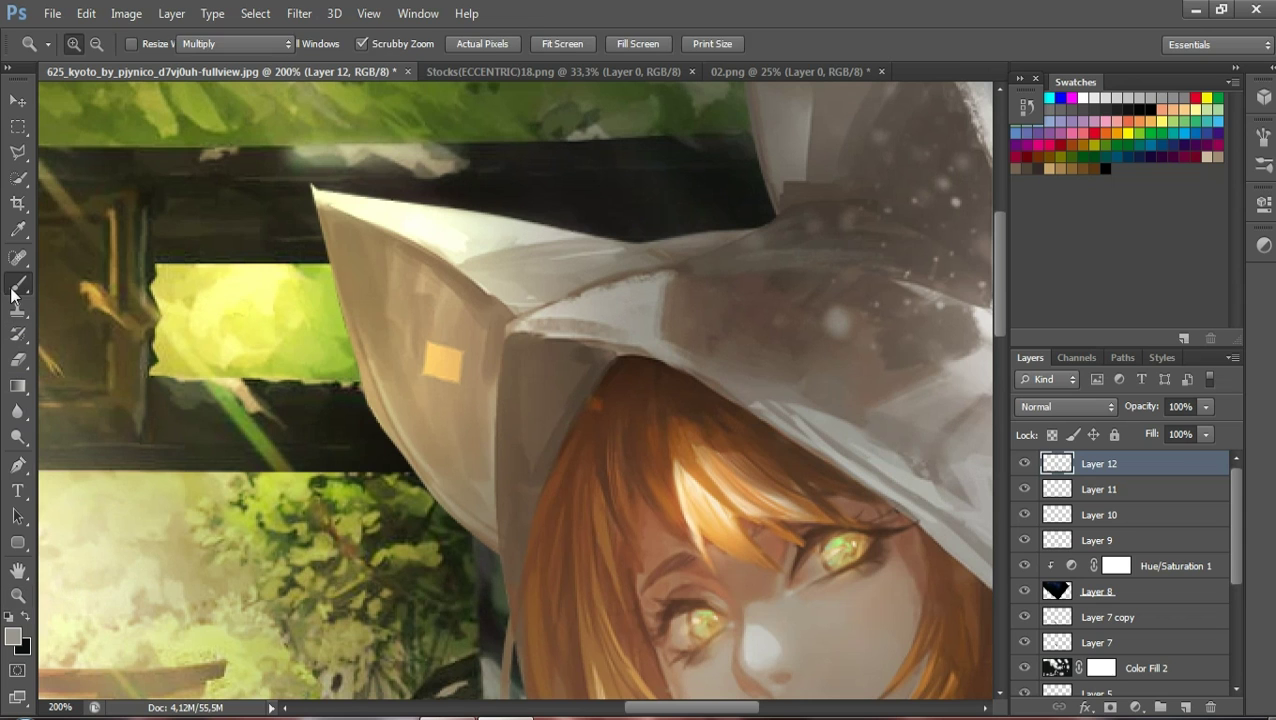
click(27, 617)
click(15, 640)
click(376, 340)
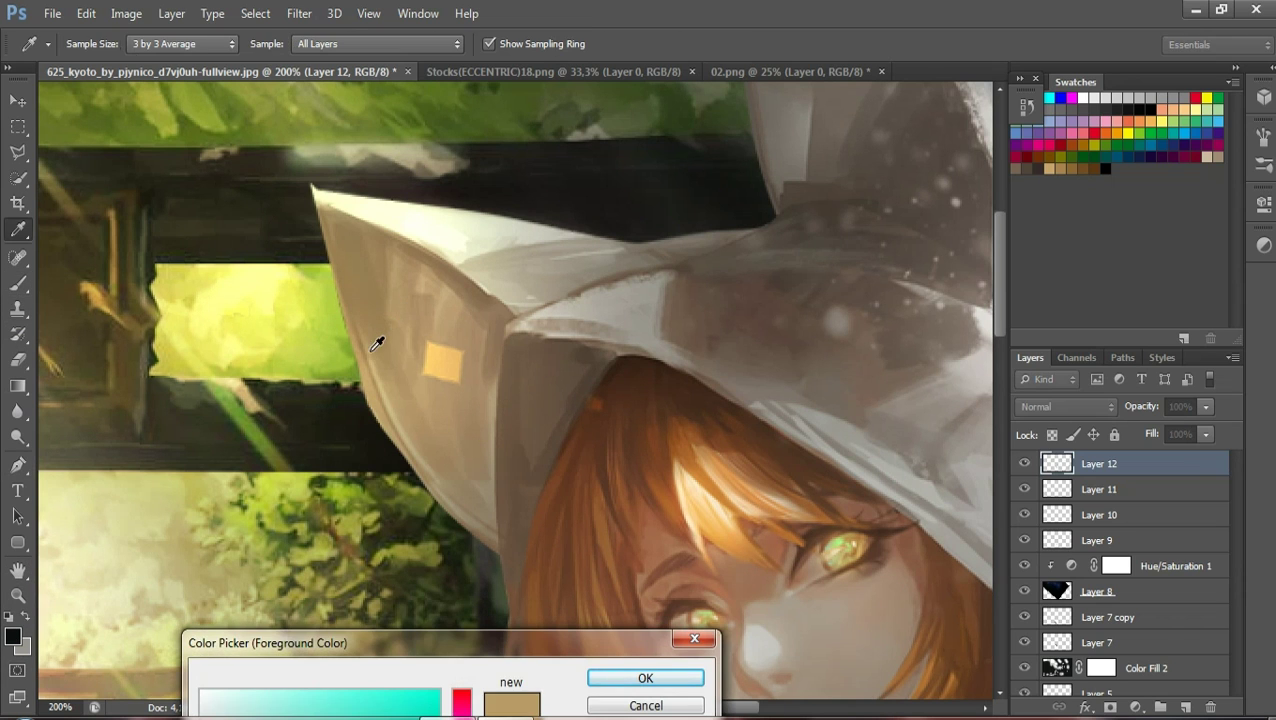
click(640, 680)
key(b)
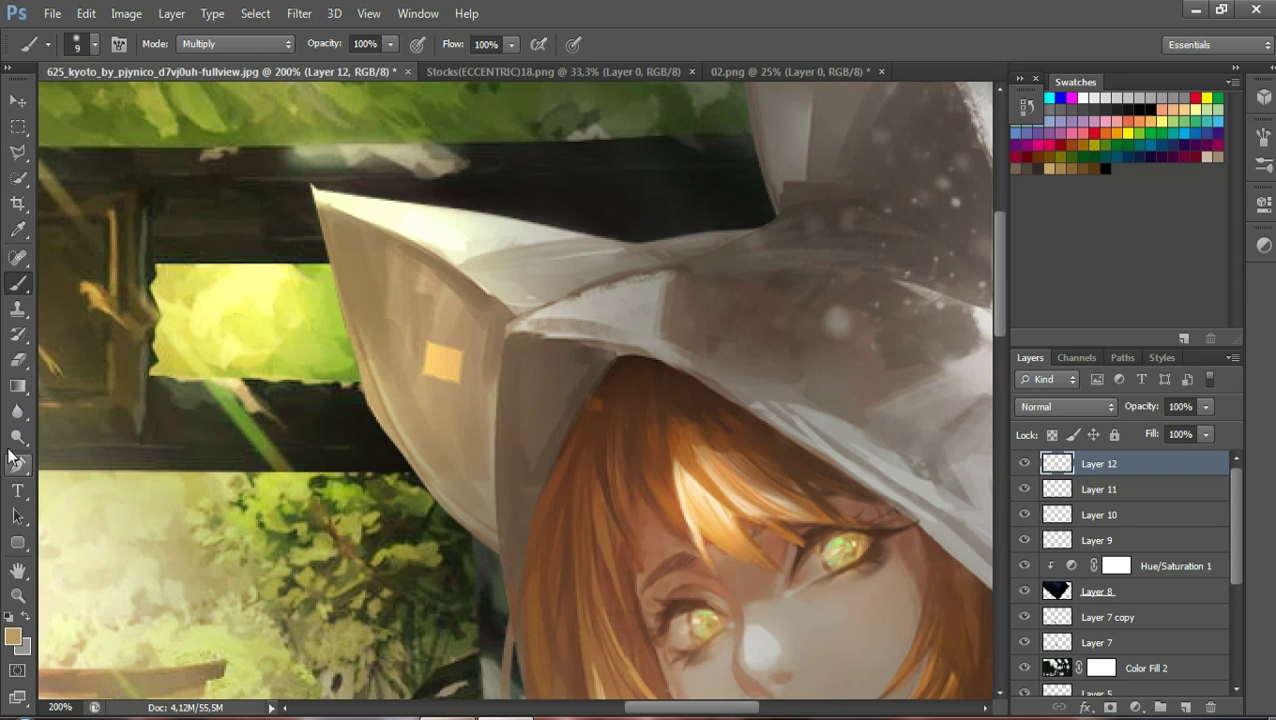
Draw a Pen curve down past the hood's left ear and stroke it with the tan brush
click(18, 464)
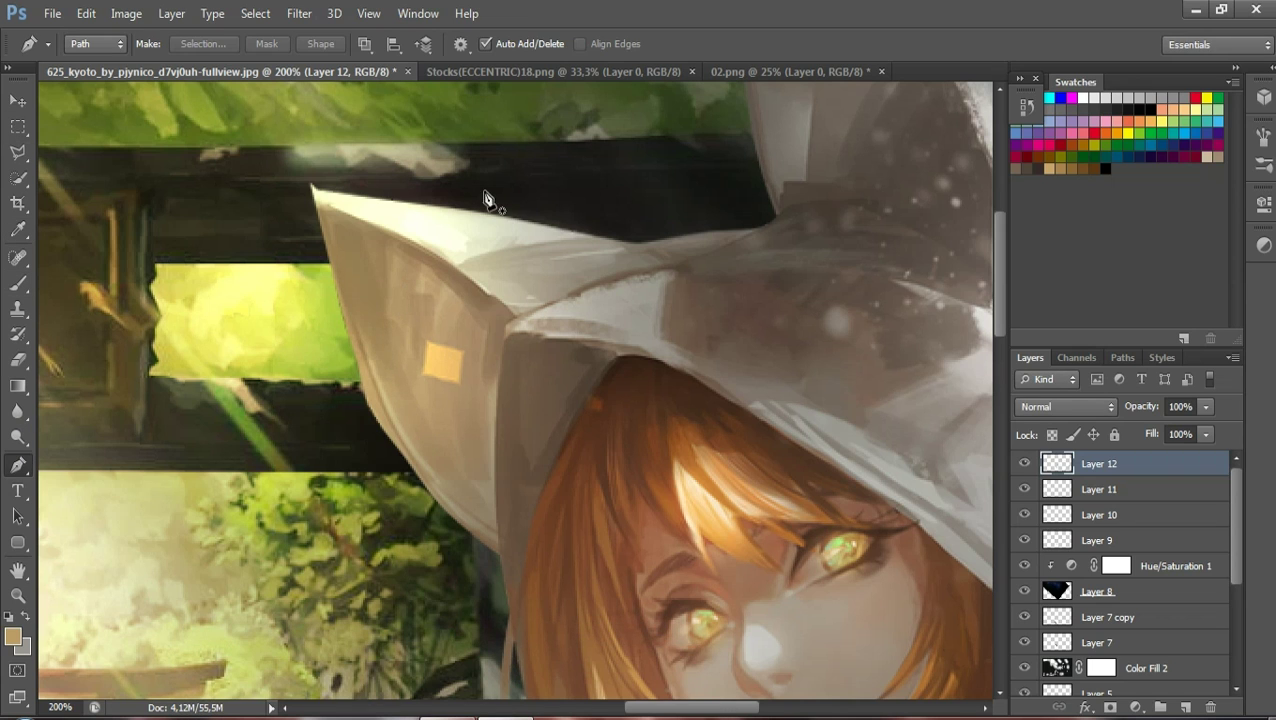
click(517, 216)
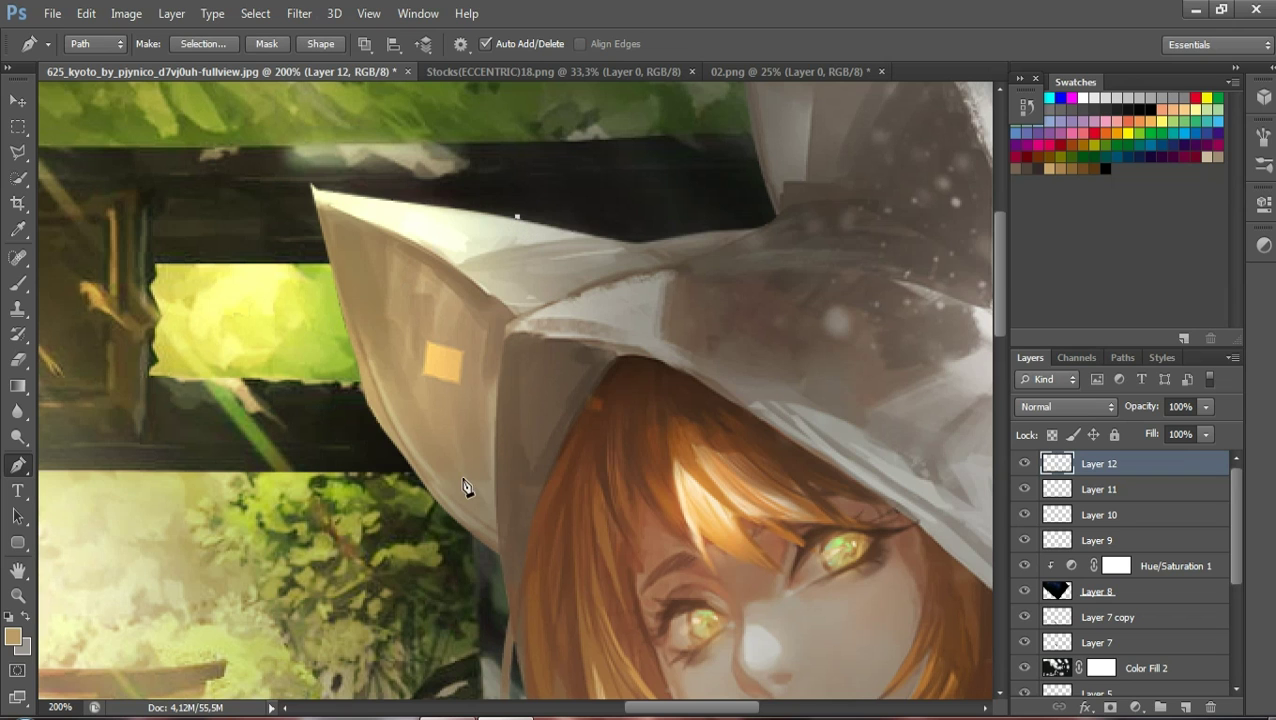
mouse_move(418, 478)
mouse_down()
mouse_move(367, 183)
mouse_move(415, 225)
mouse_up()
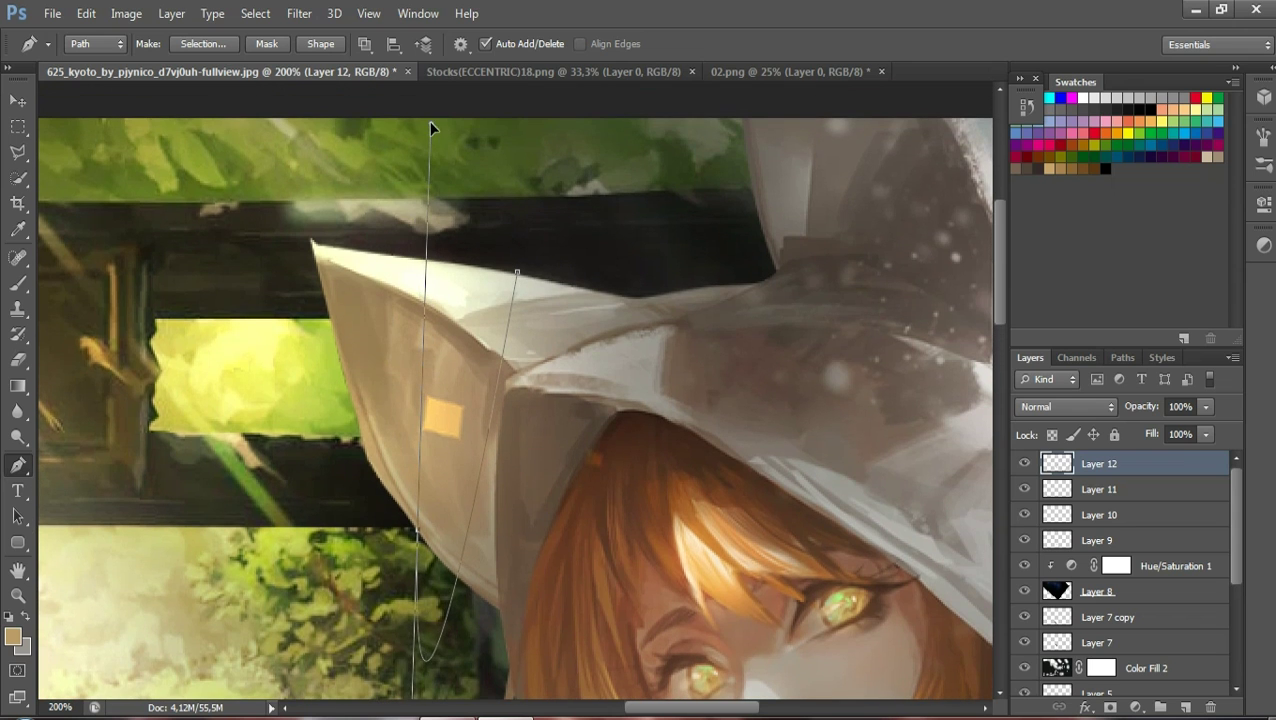
drag(415, 225, 430, 113)
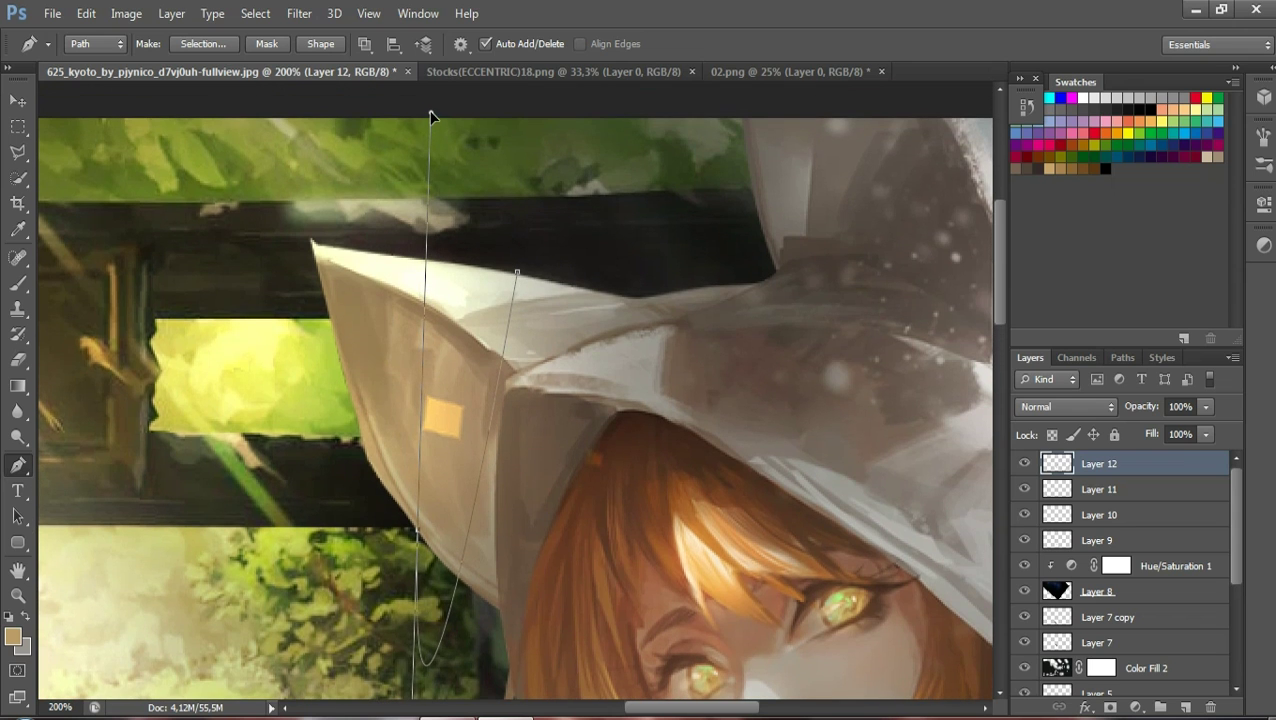
right_click(470, 518)
click(526, 196)
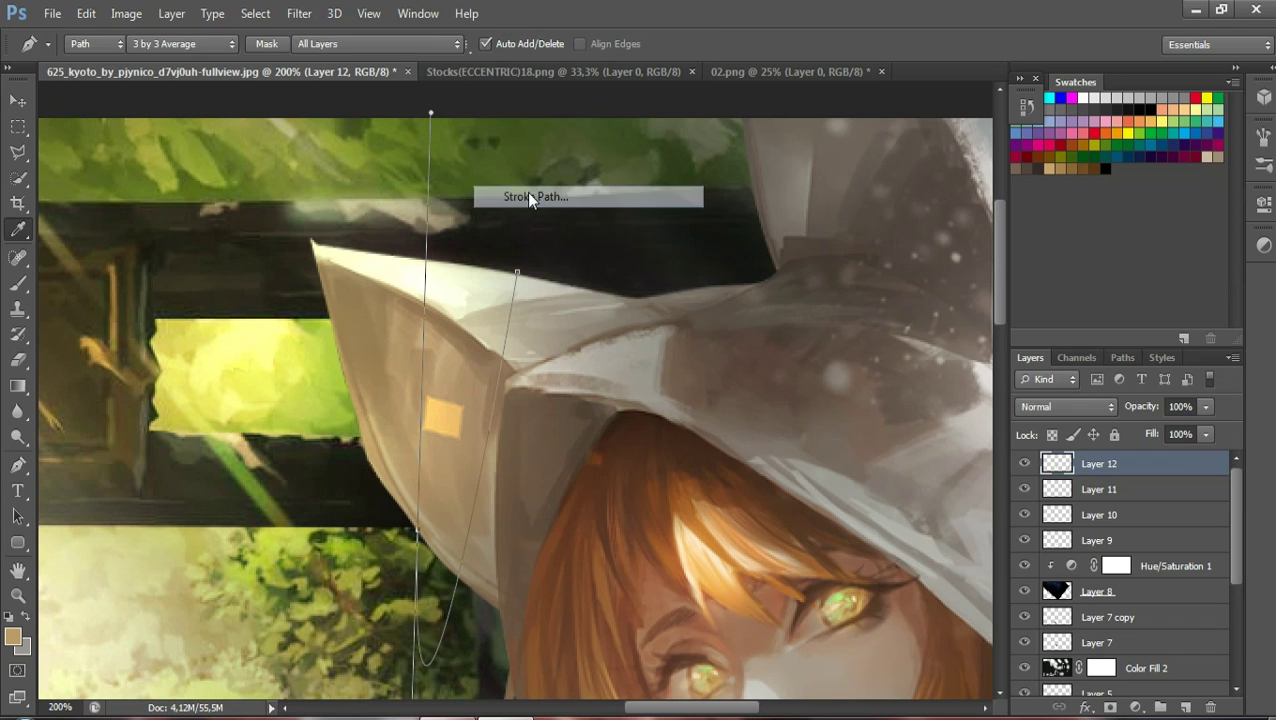
click(757, 251)
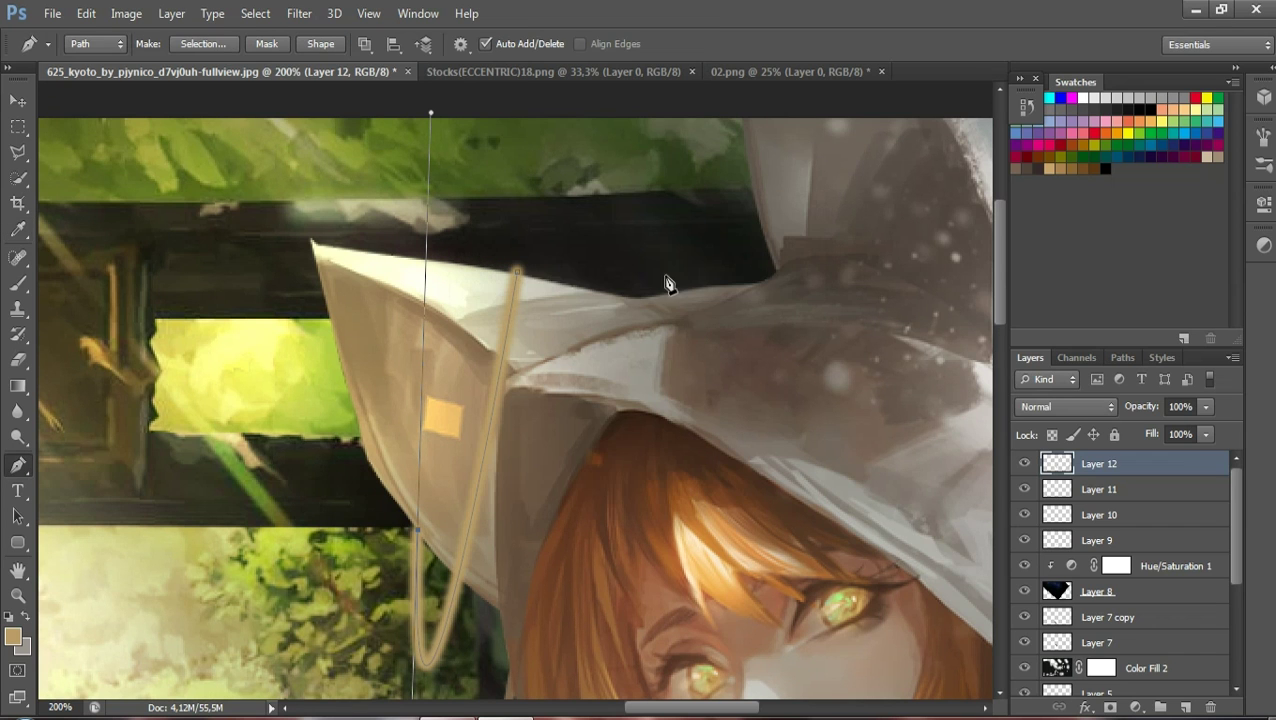
Delete the guide path, keep the painted strand, and zoom out to the whole image
right_click(624, 258)
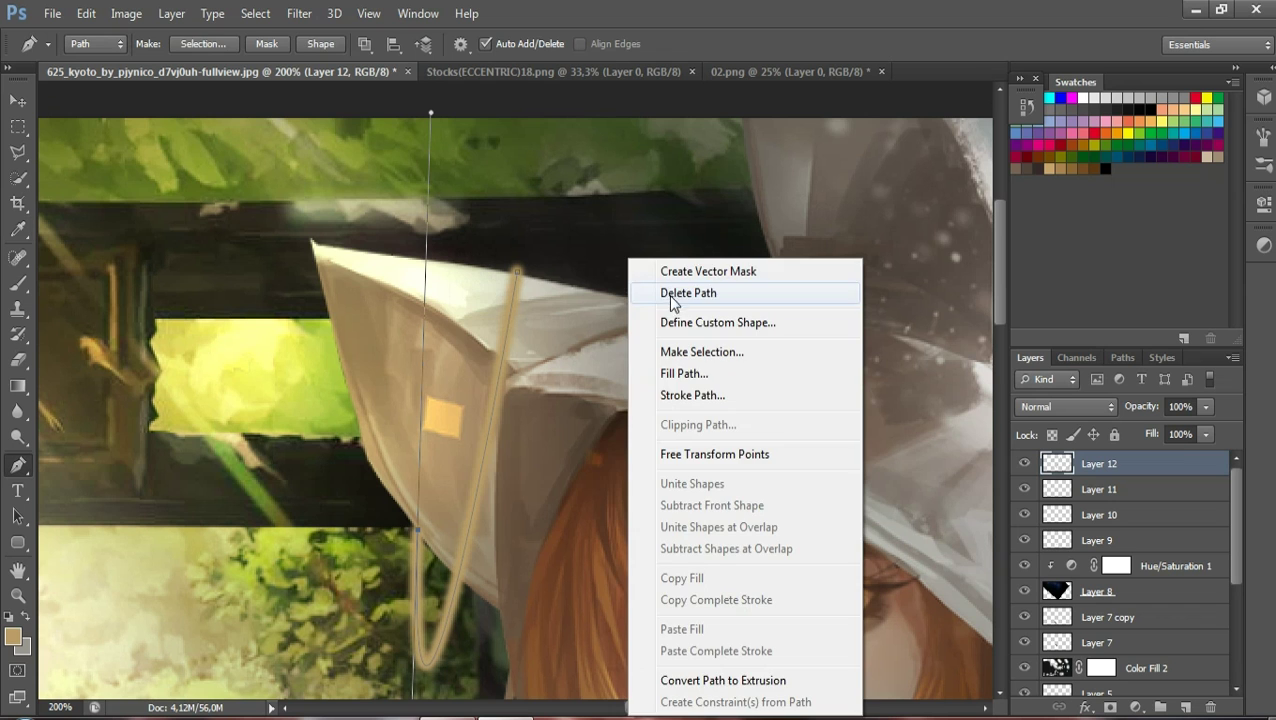
click(666, 302)
click(17, 594)
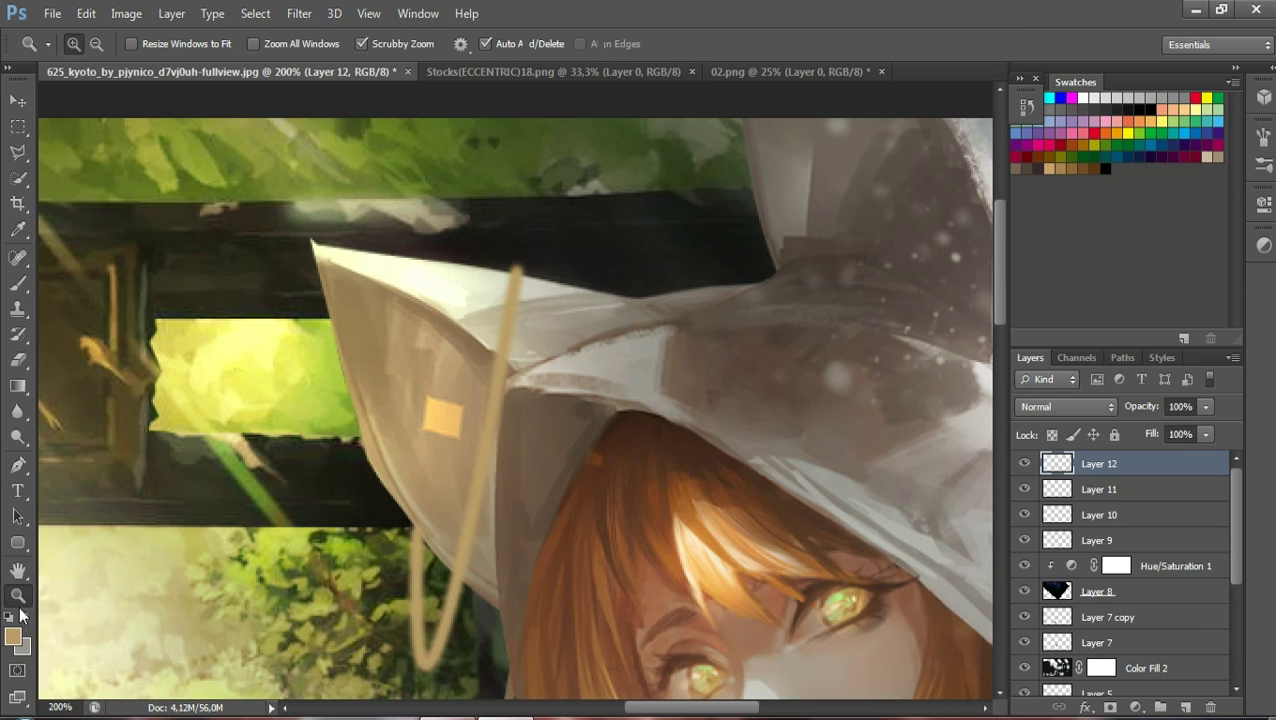
drag(480, 585, 390, 573)
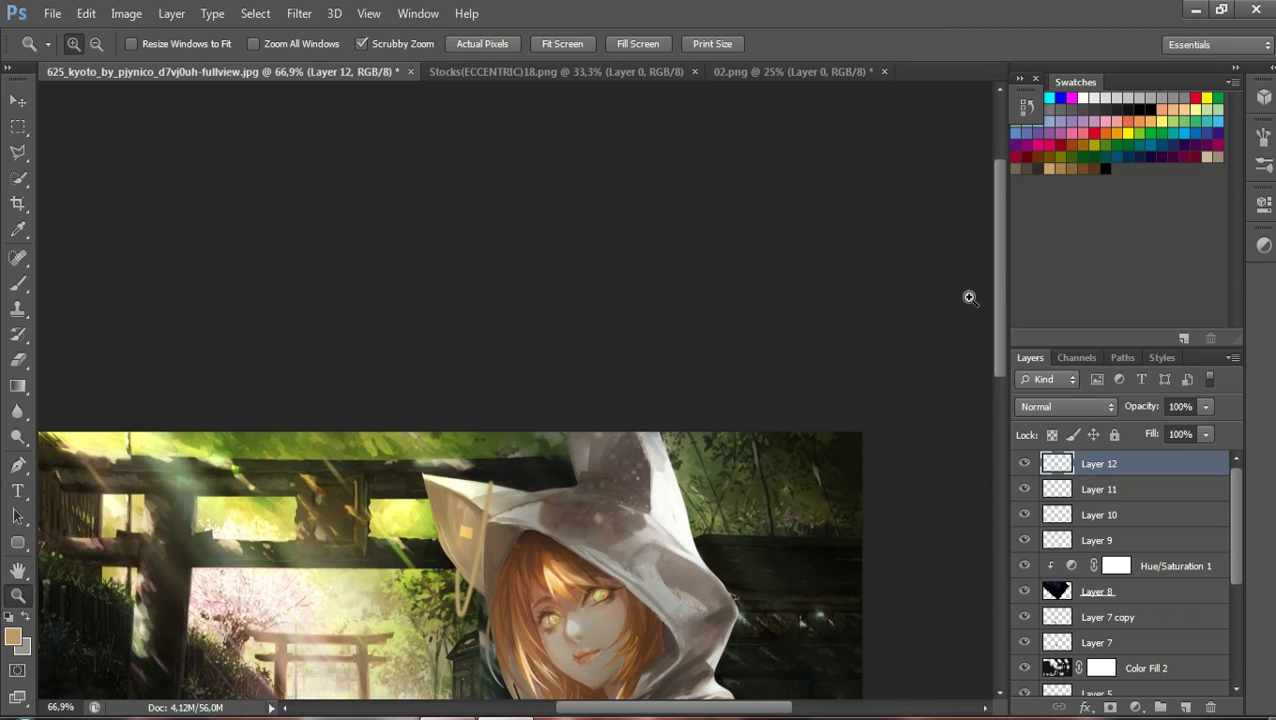
drag(999, 300, 1002, 350)
Stroke a first golden ribbon curve over the hood top, then delete its guide path
click(508, 350)
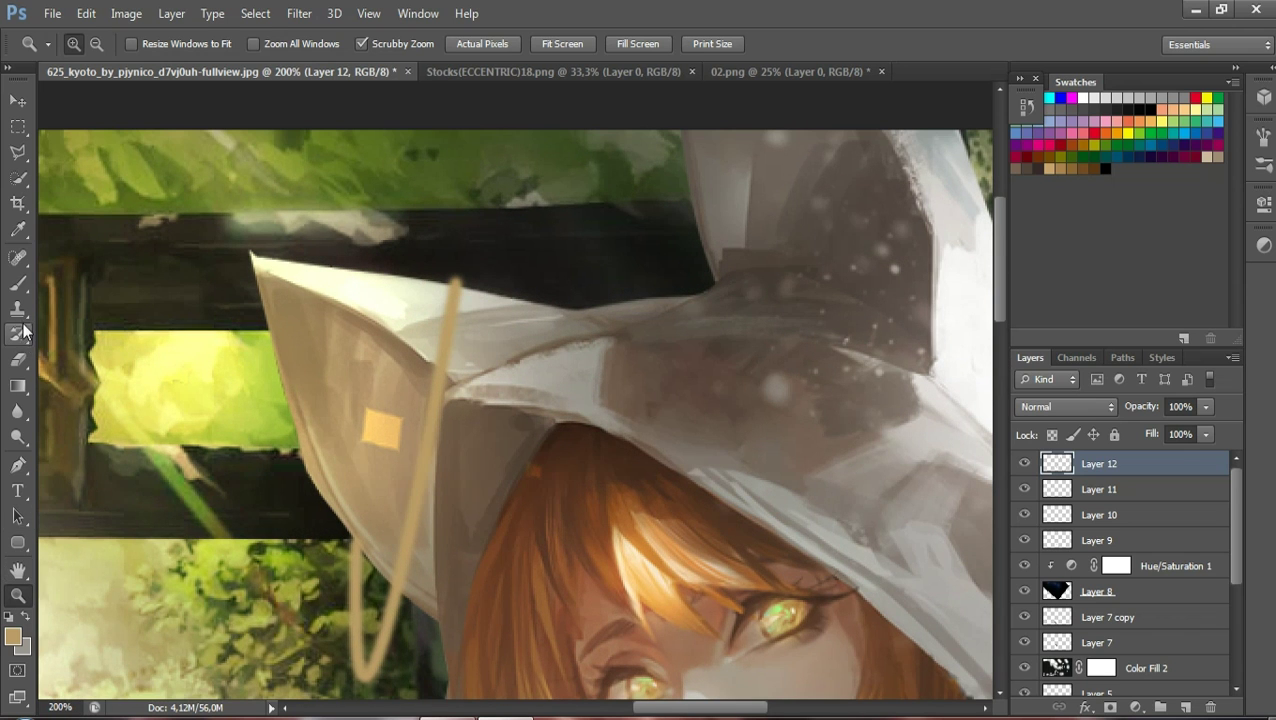
click(17, 464)
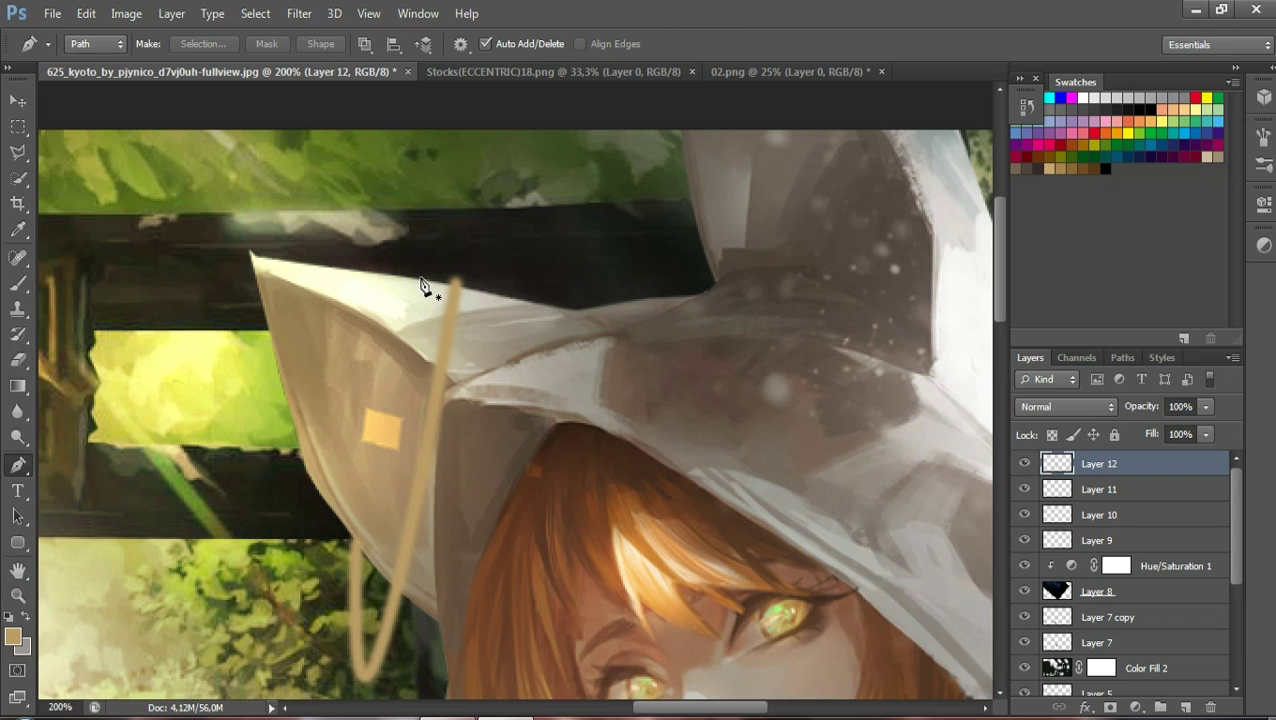
click(420, 277)
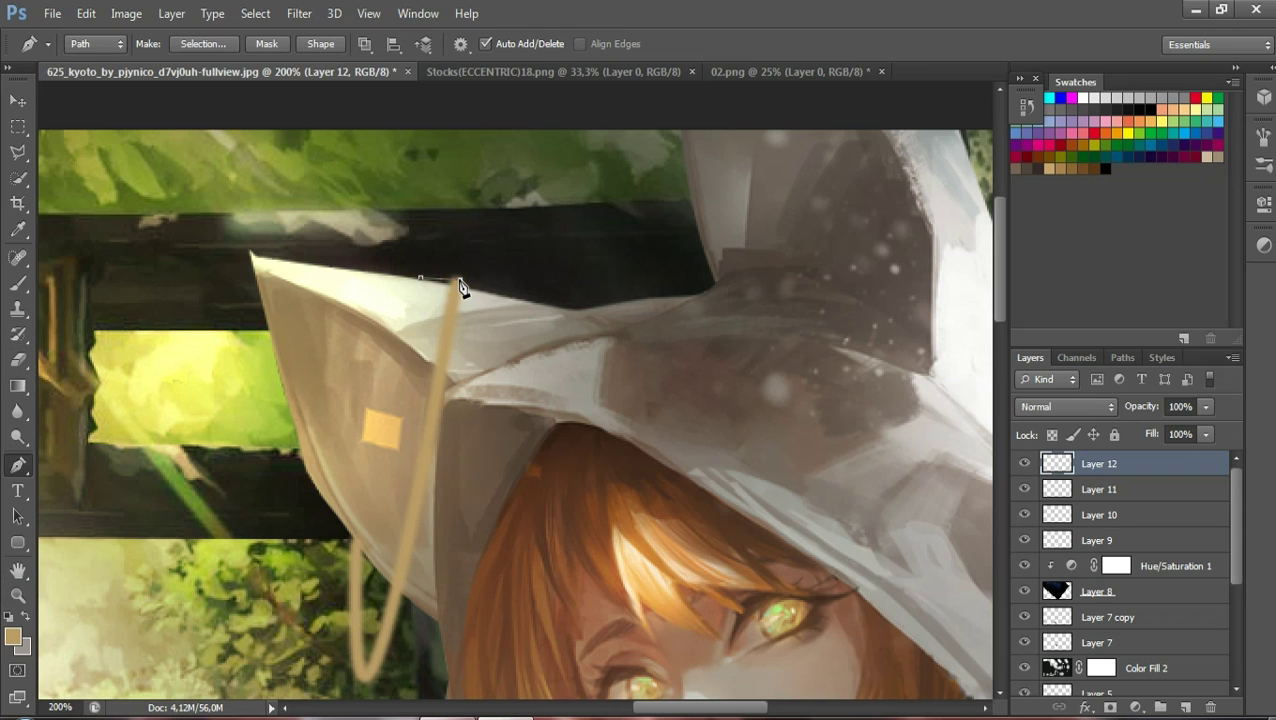
mouse_move(458, 280)
mouse_down()
mouse_move(441, 330)
mouse_move(463, 303)
mouse_move(478, 313)
mouse_move(463, 333)
mouse_up()
right_click(477, 285)
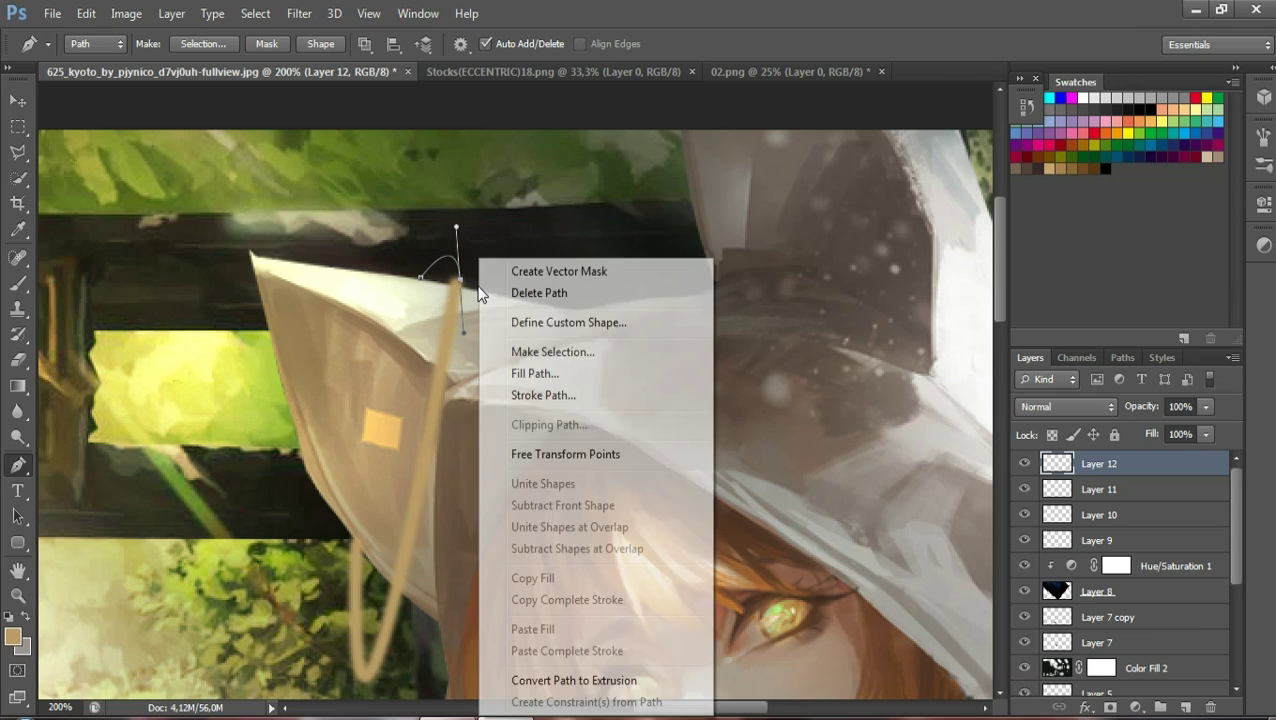
click(543, 395)
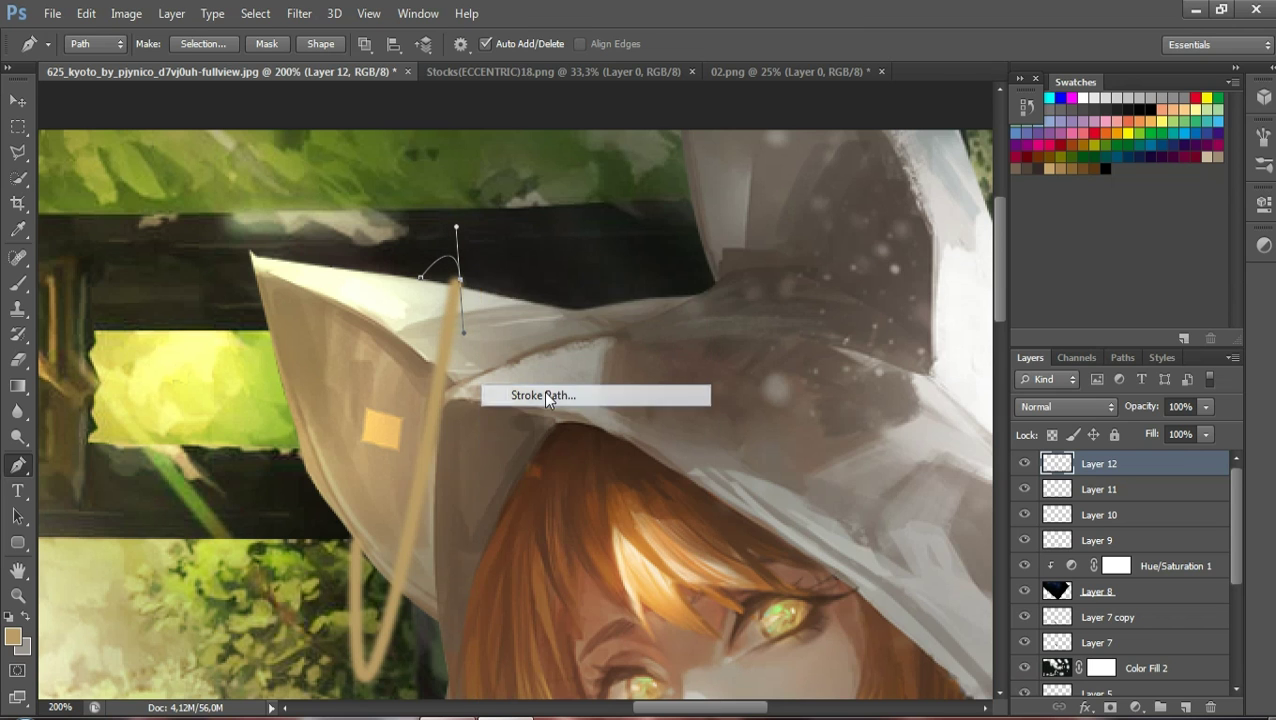
right_click(545, 333)
click(607, 288)
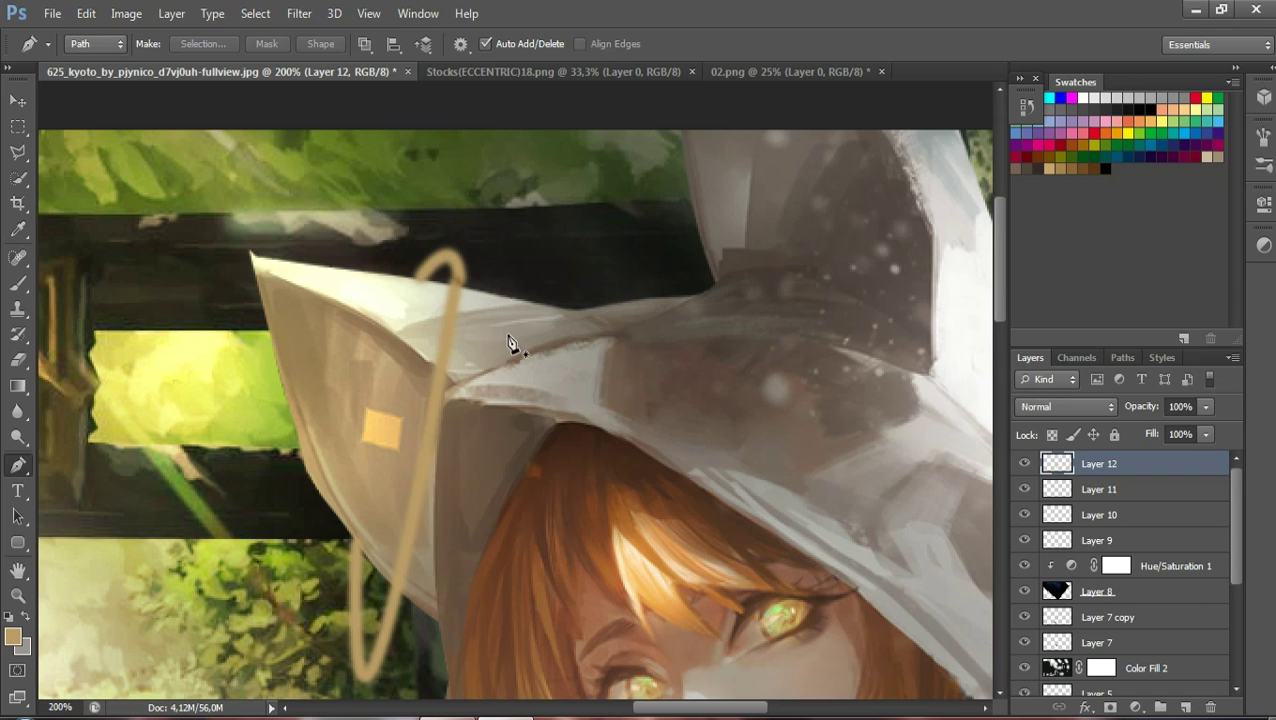
Draw a second loop over the hood's pointed tip and stroke it with the golden brush
click(325, 266)
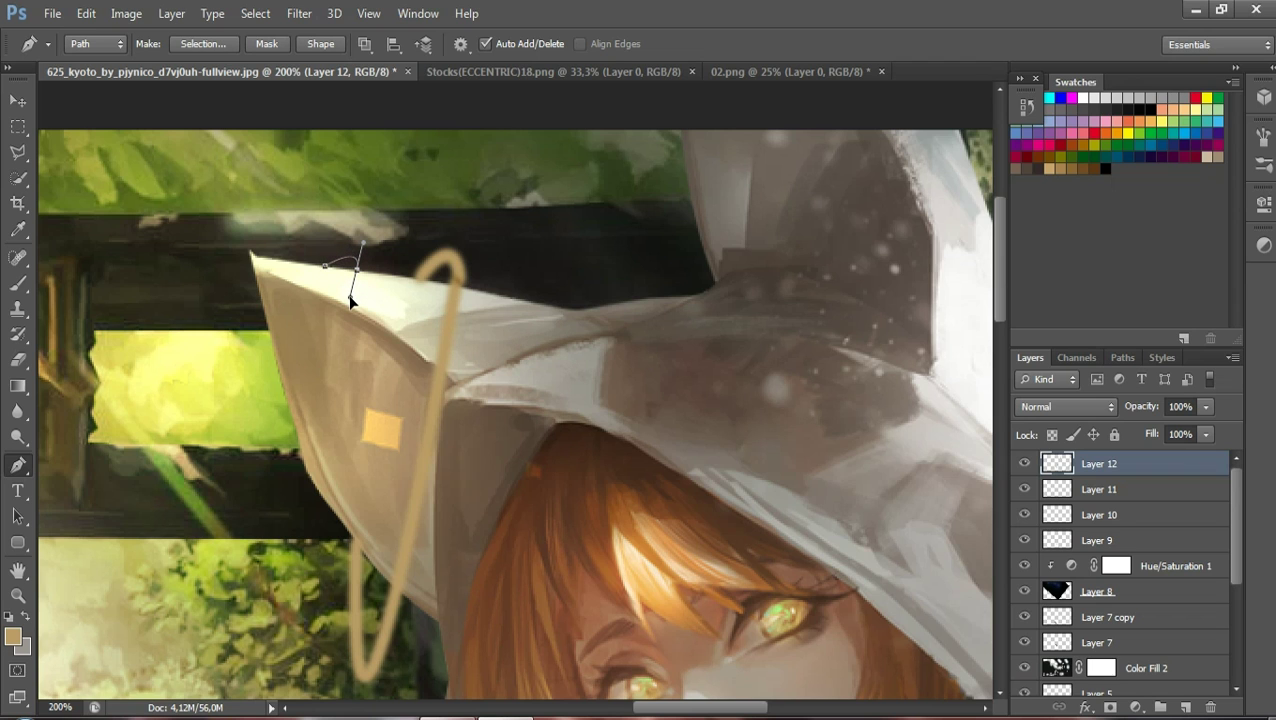
drag(350, 297, 345, 294)
right_click(366, 294)
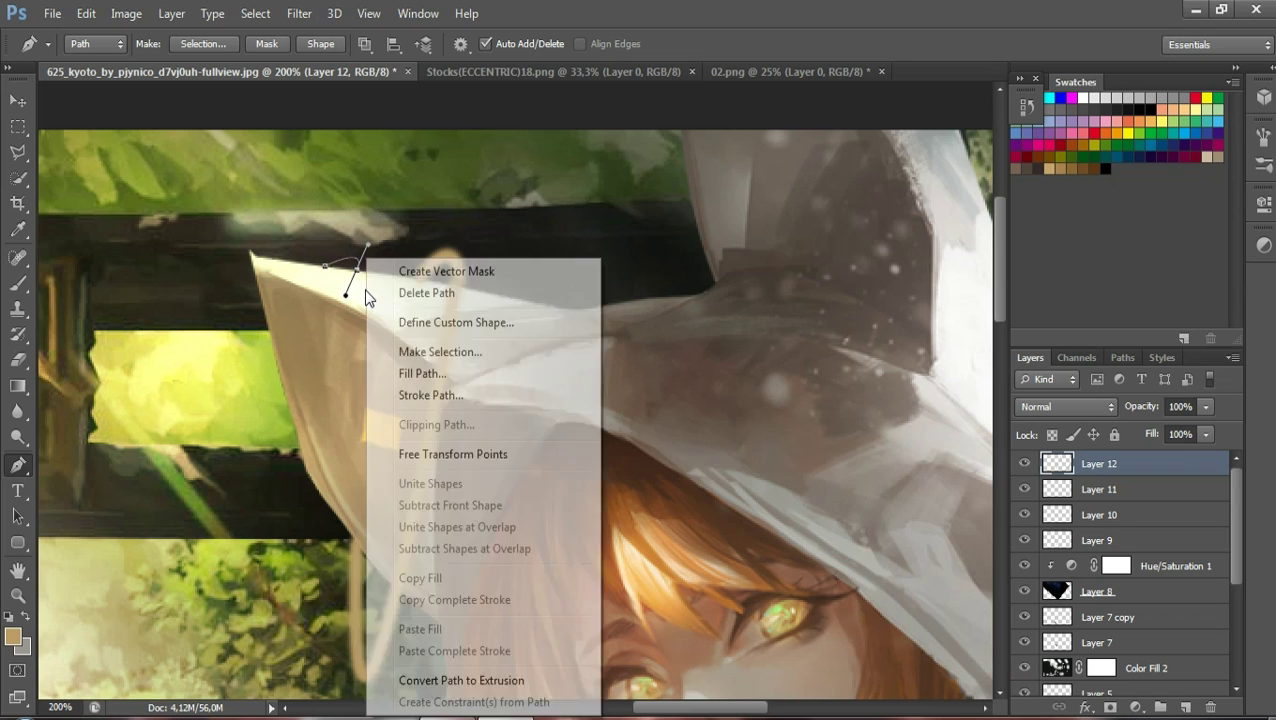
click(421, 396)
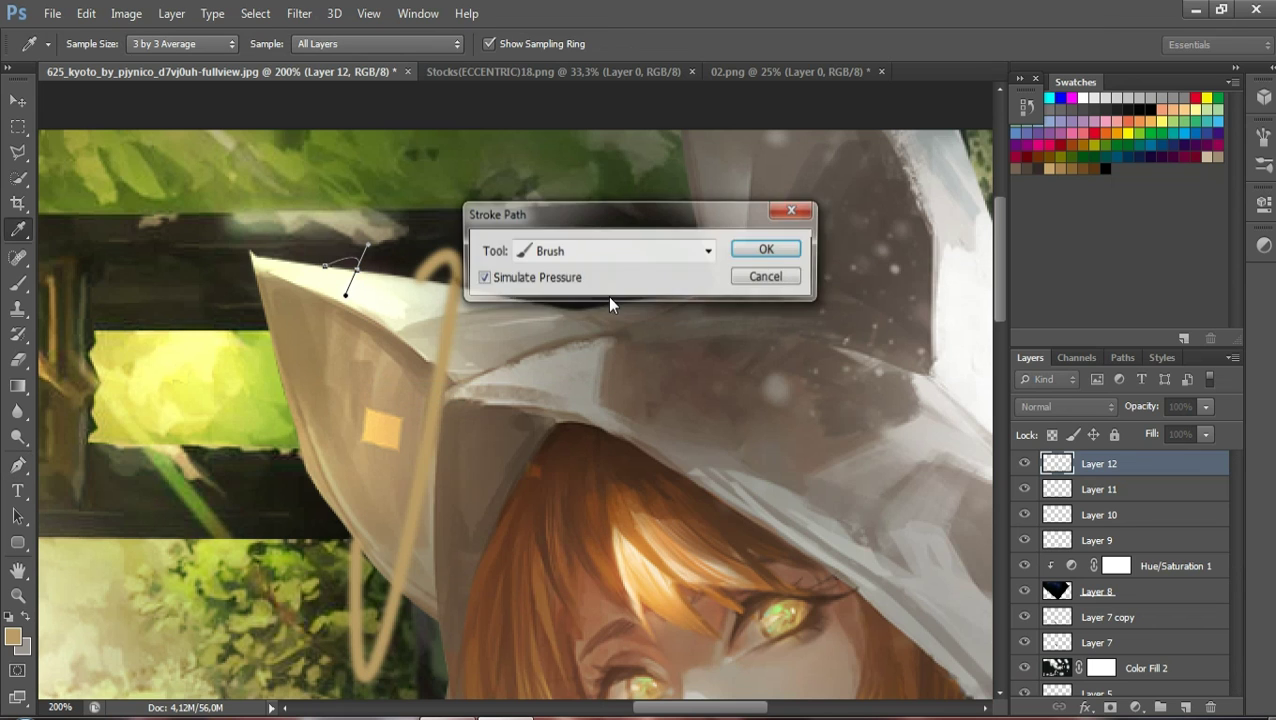
click(752, 254)
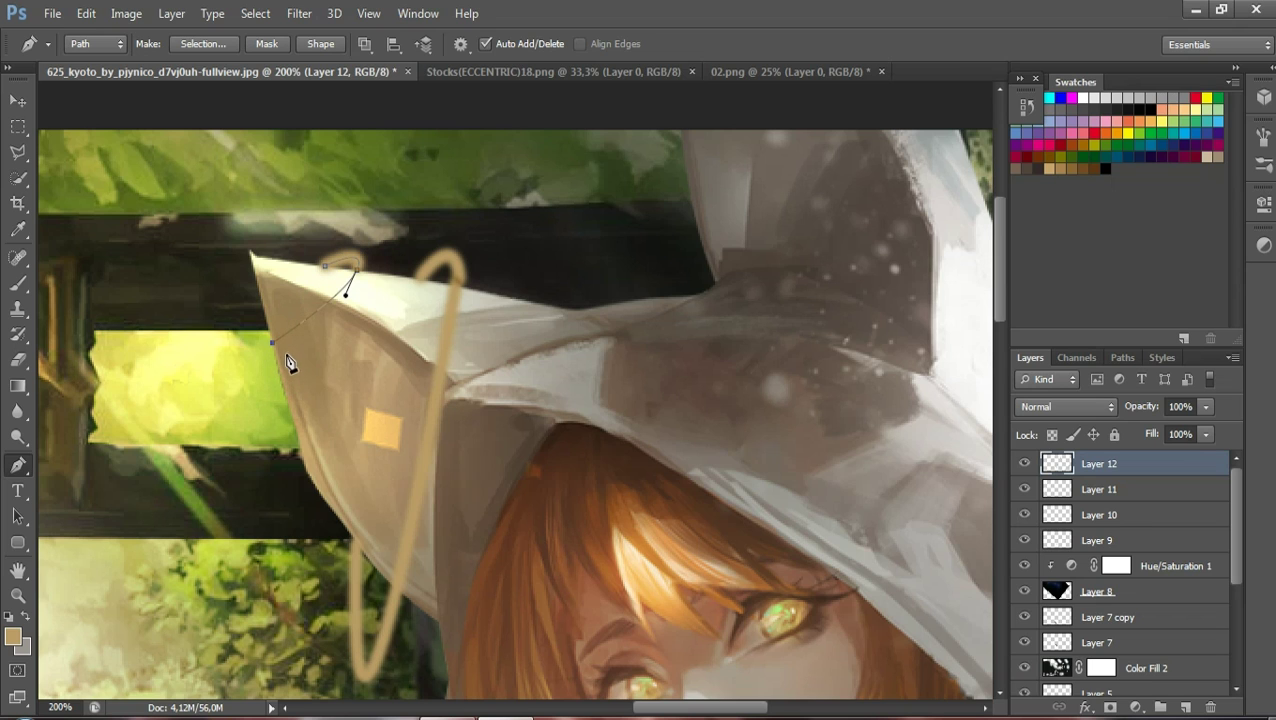
right_click(295, 350)
Delete the leftover guide path and discard an unwanted stray curve
click(359, 295)
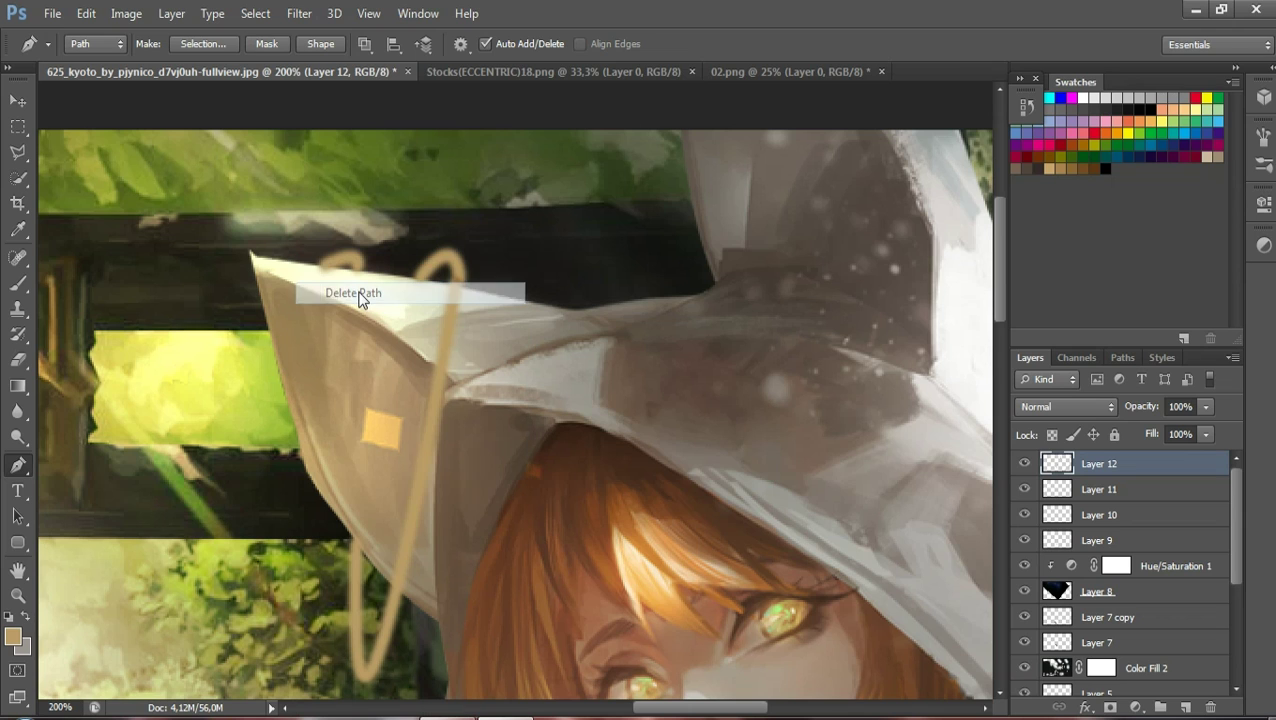
click(267, 329)
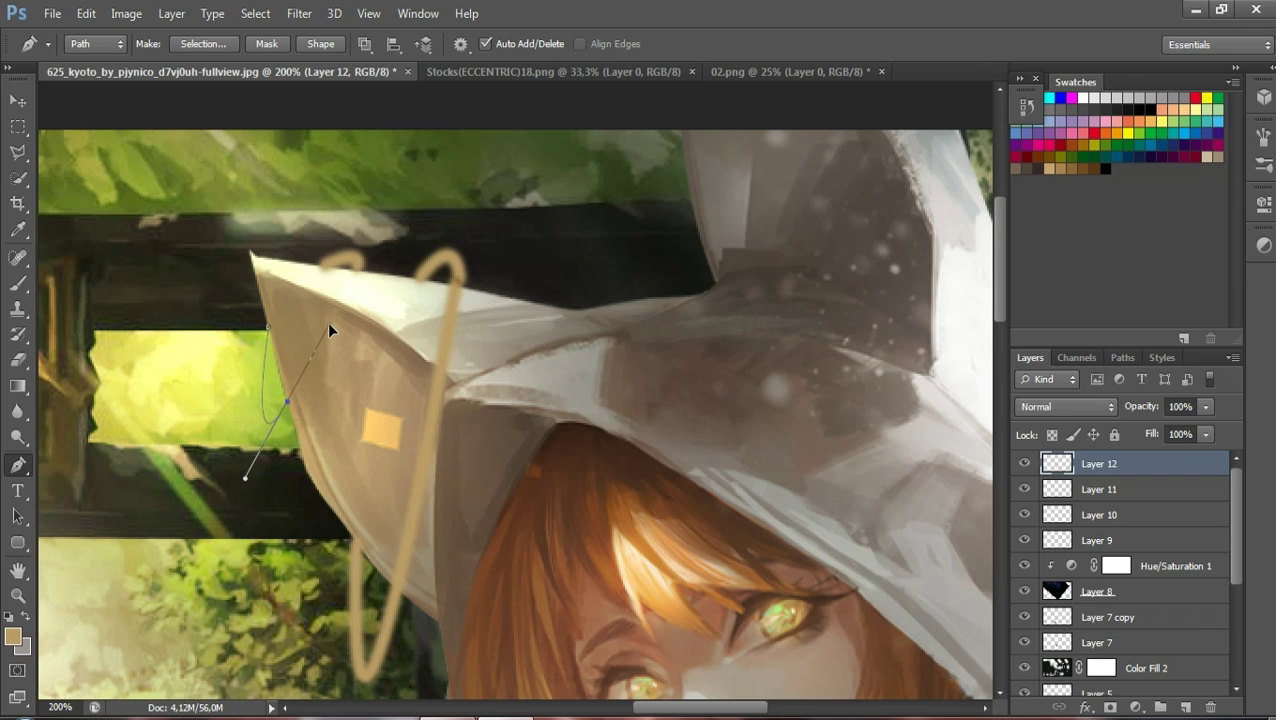
click(866, 151)
right_click(312, 372)
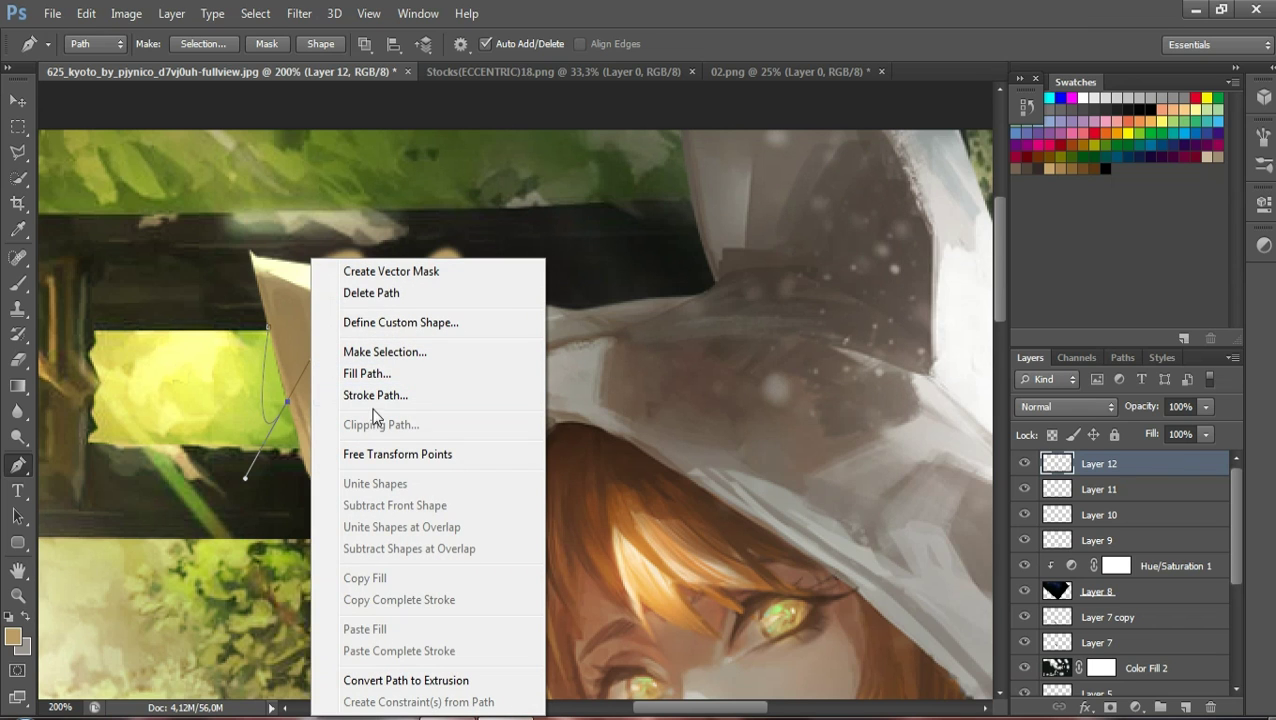
click(371, 295)
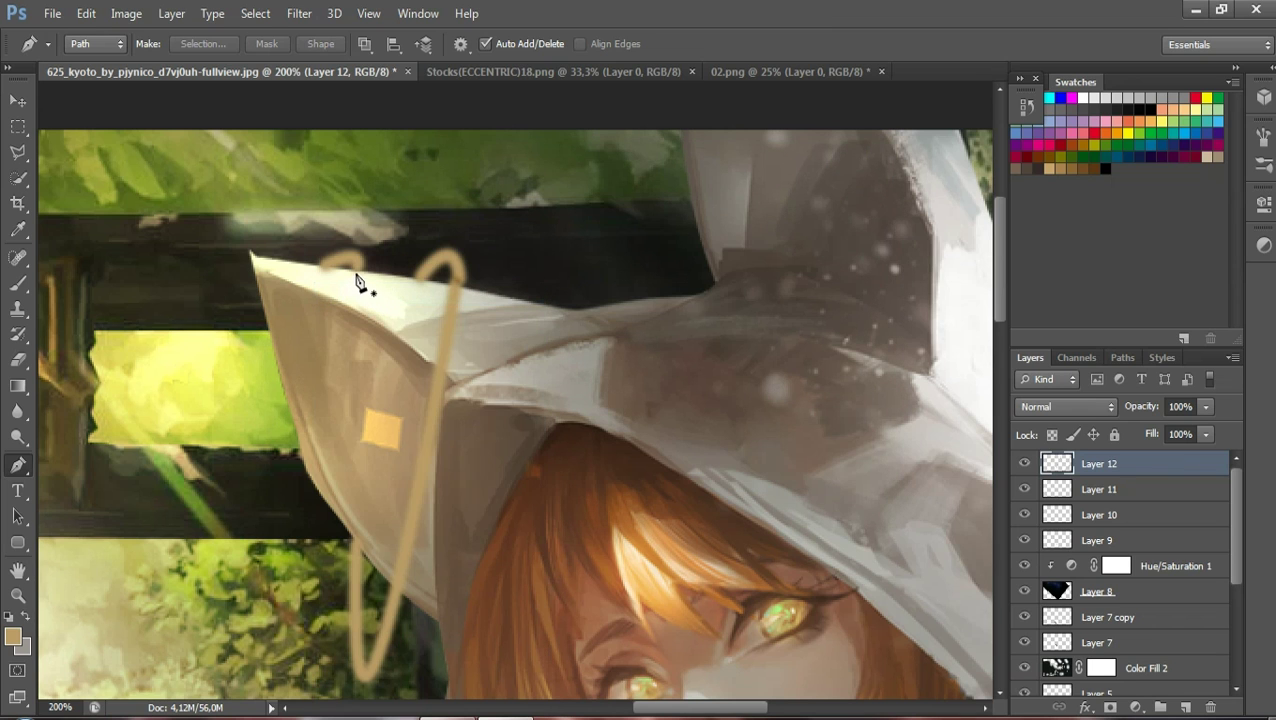
Stroke a golden strand along a curve drawn down the hood's left edge
click(358, 270)
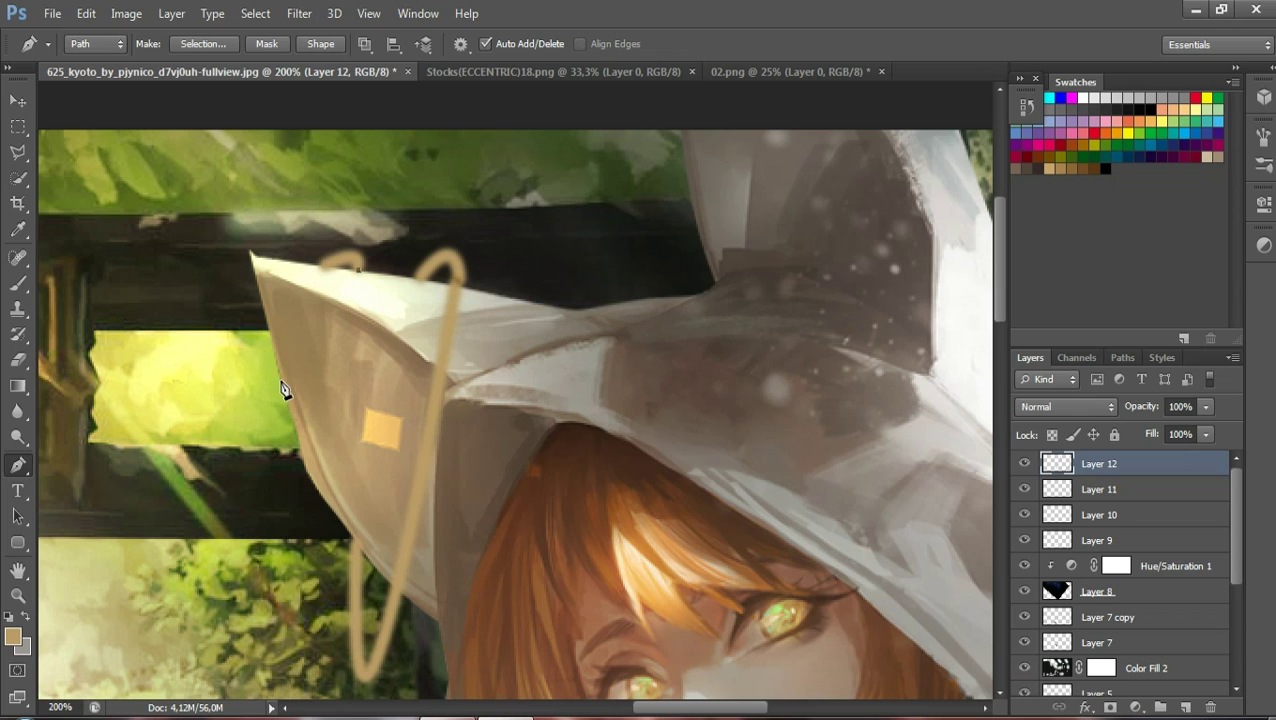
mouse_move(285, 350)
mouse_down()
mouse_move(283, 268)
mouse_move(297, 256)
mouse_up()
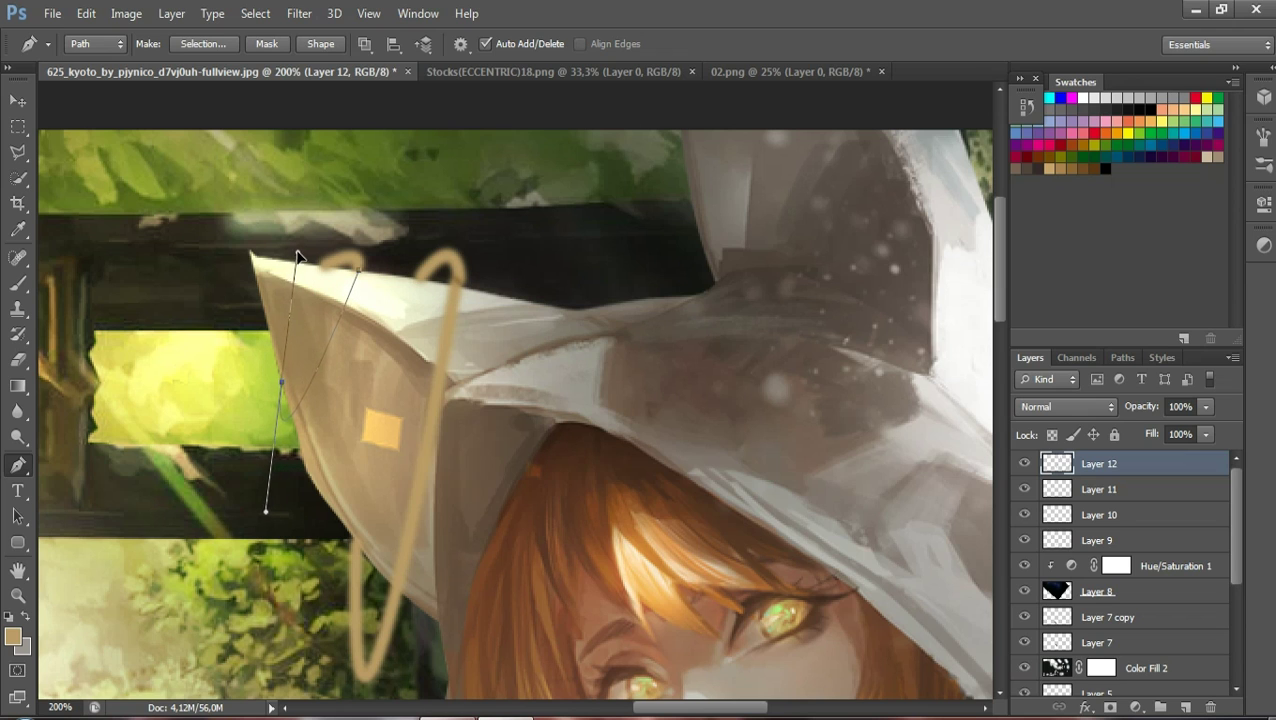
right_click(328, 342)
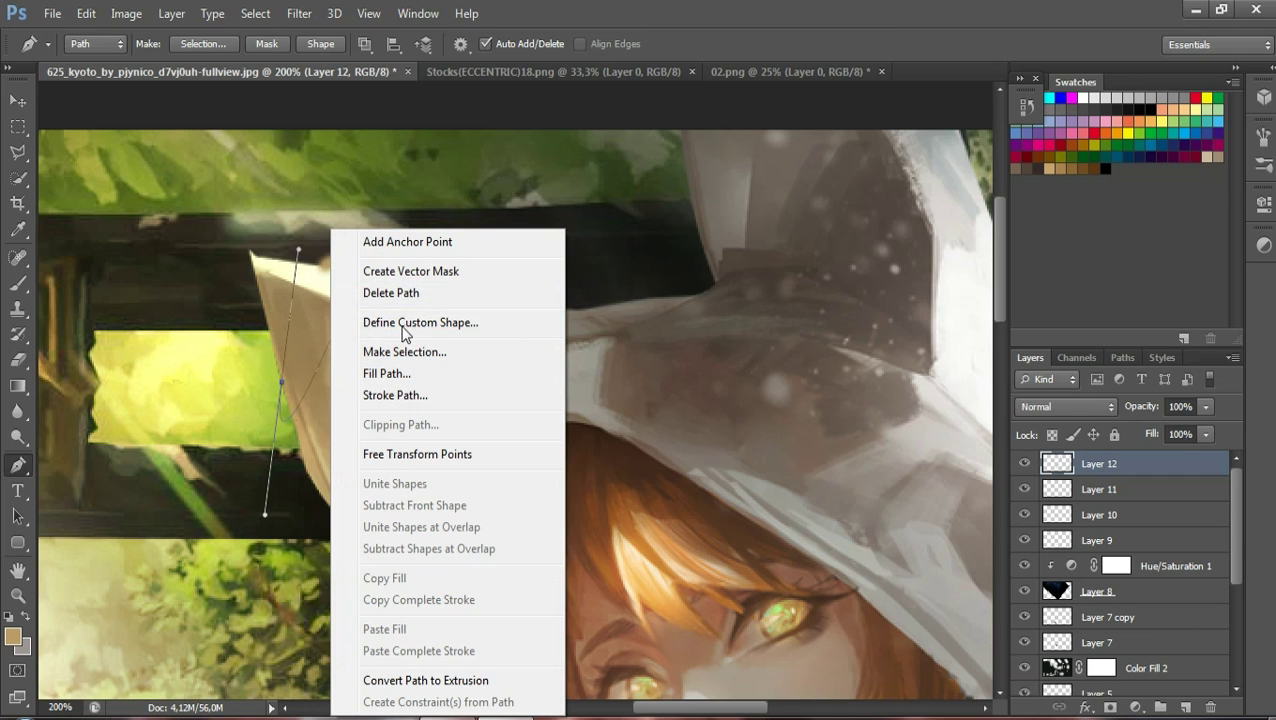
click(400, 395)
click(767, 250)
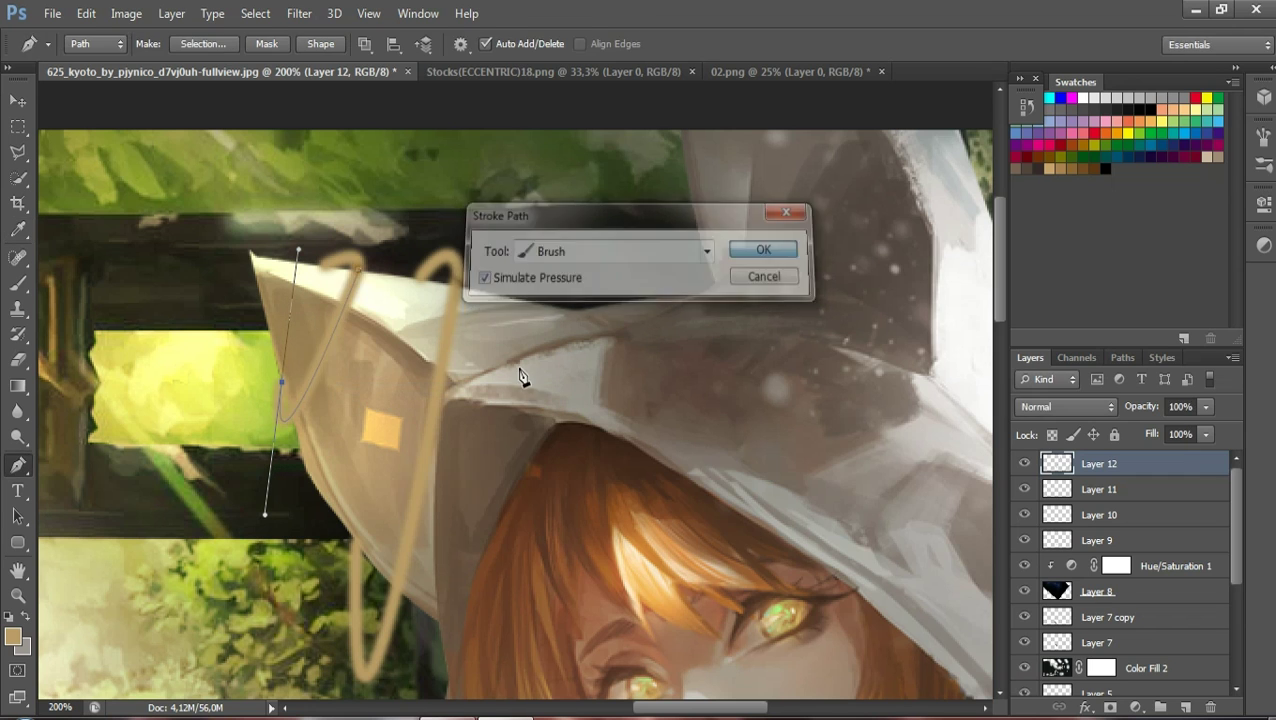
Undo the accidental vector mask on Layer 12 and delete the guide path
right_click(388, 362)
click(457, 273)
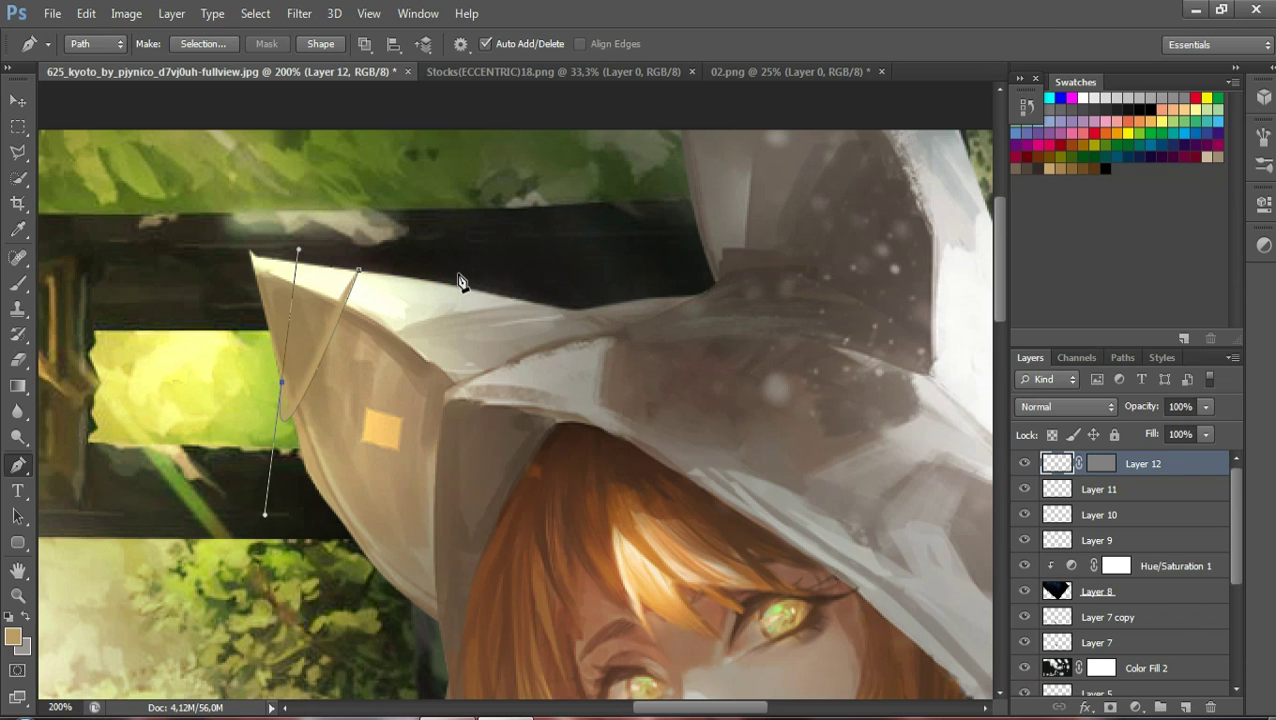
key(ctrl+z)
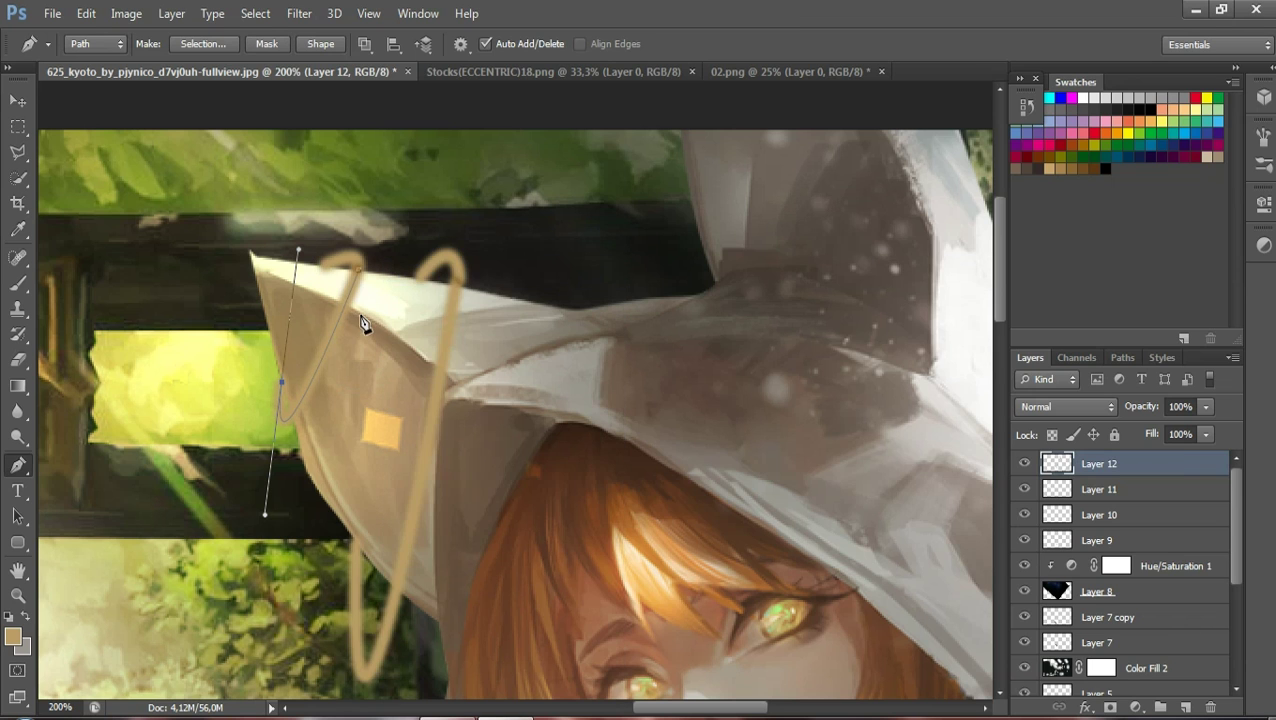
right_click(362, 318)
click(423, 294)
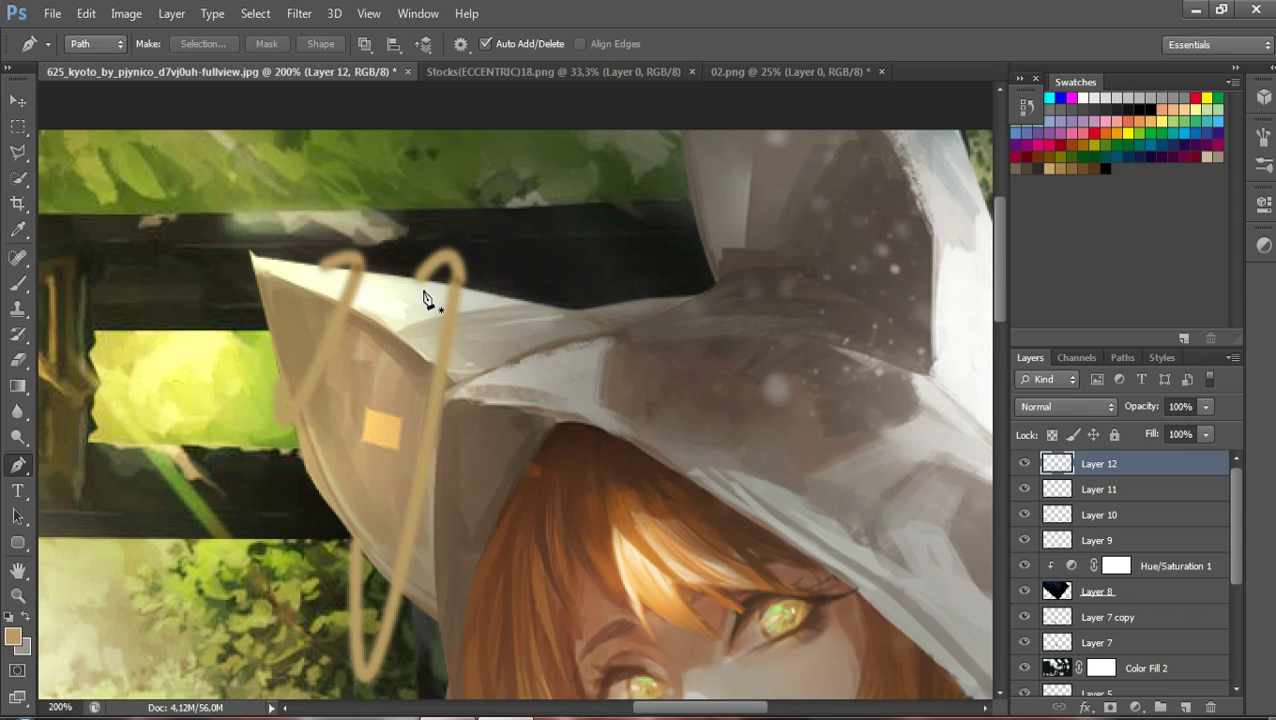
right_click(428, 293)
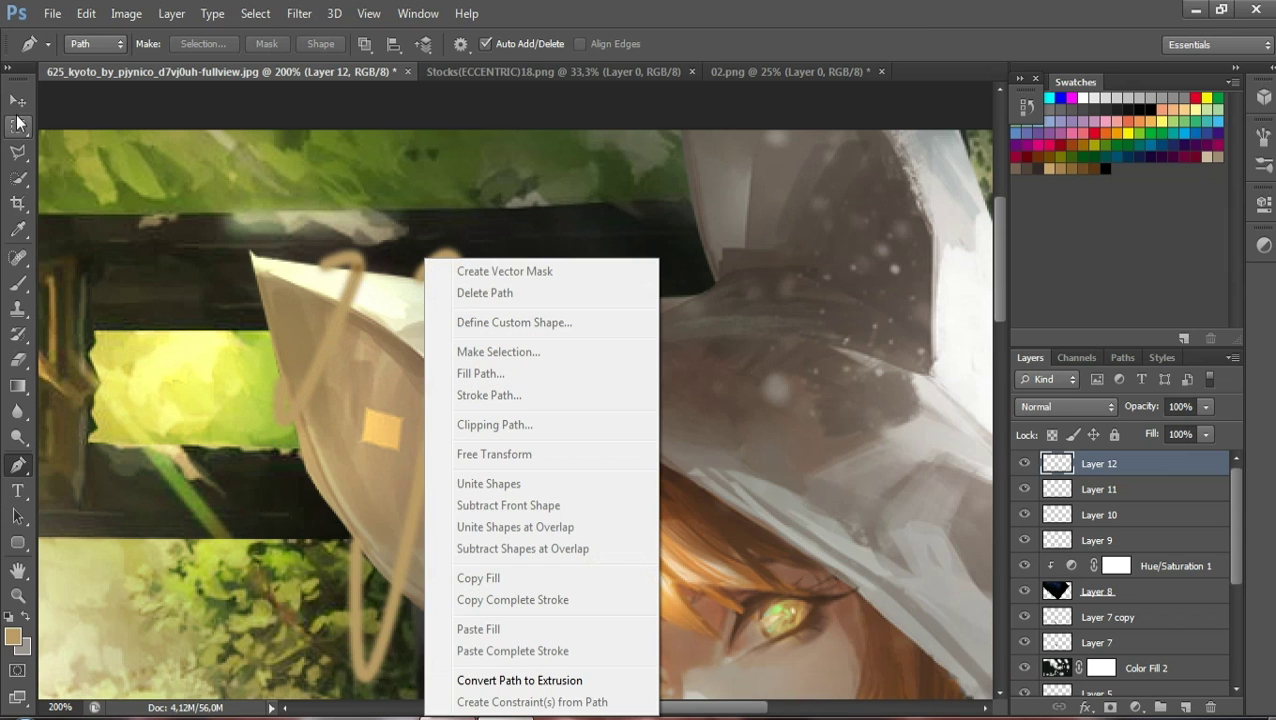
key(Escape)
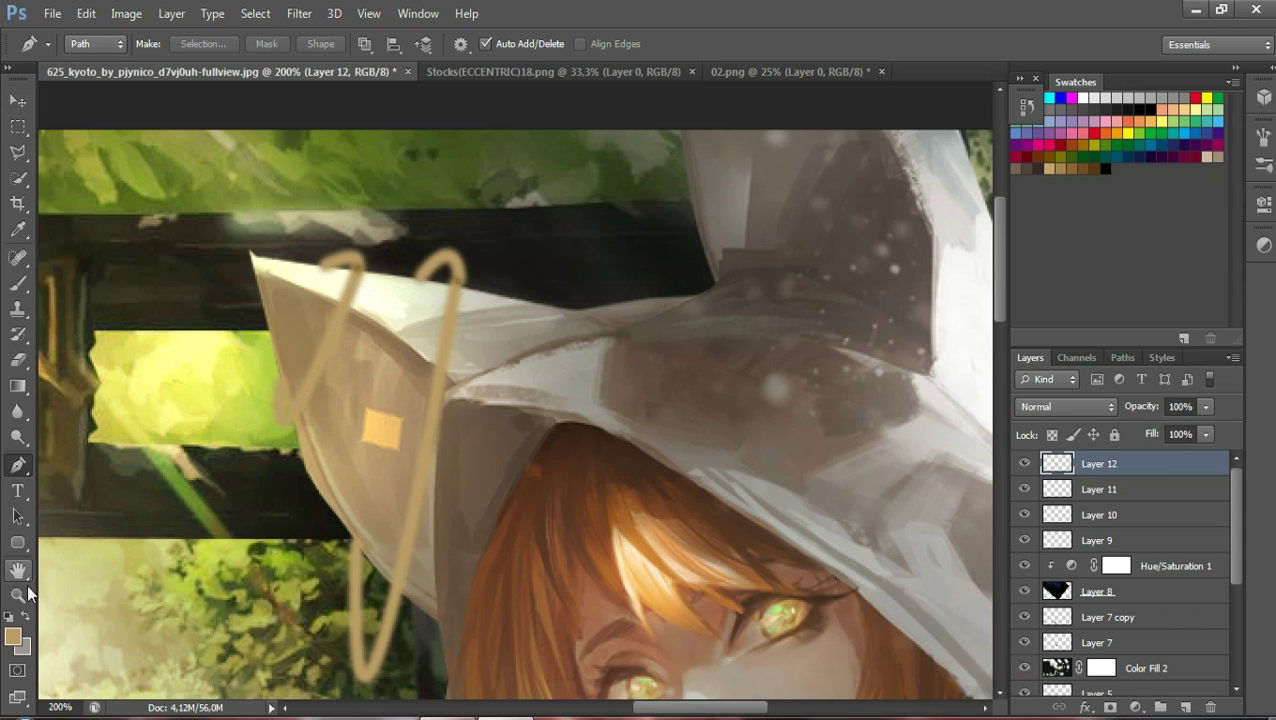
click(17, 595)
Zoom in on the hood tip and shrink the eraser to 13 px
mouse_move(507, 416)
mouse_down()
mouse_move(426, 388)
mouse_move(369, 388)
mouse_move(527, 436)
mouse_up()
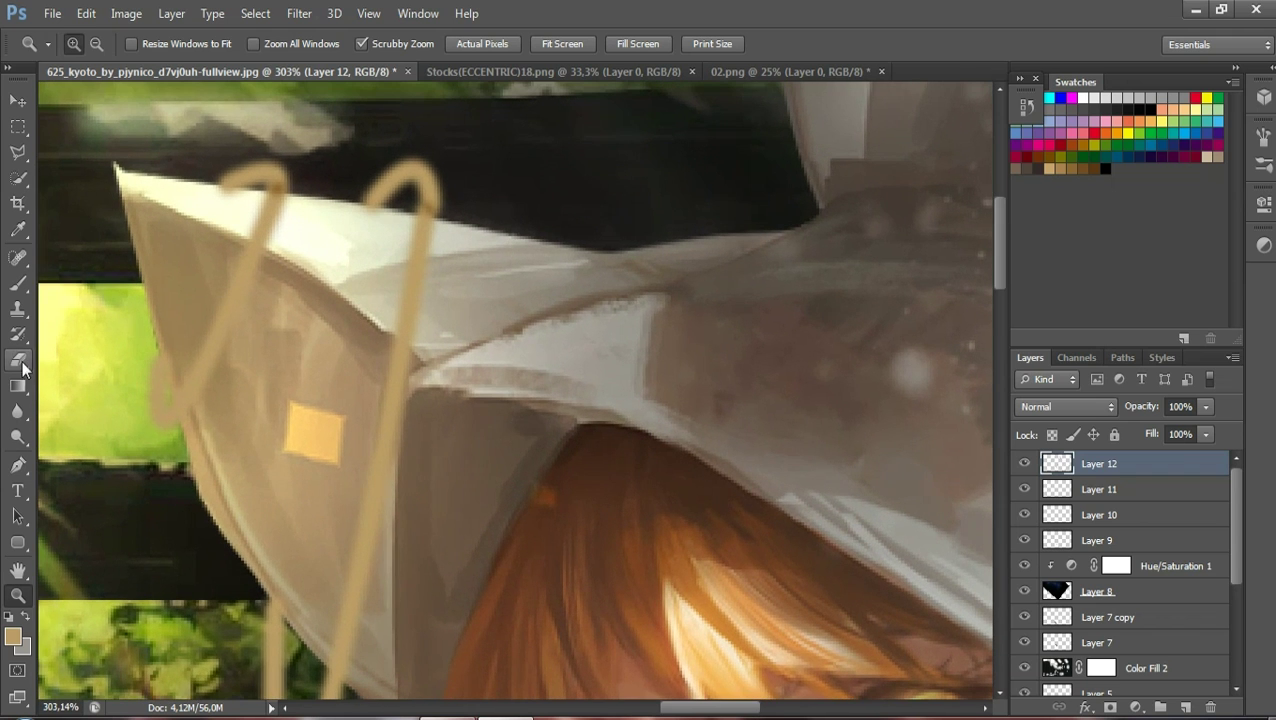
click(18, 360)
click(80, 41)
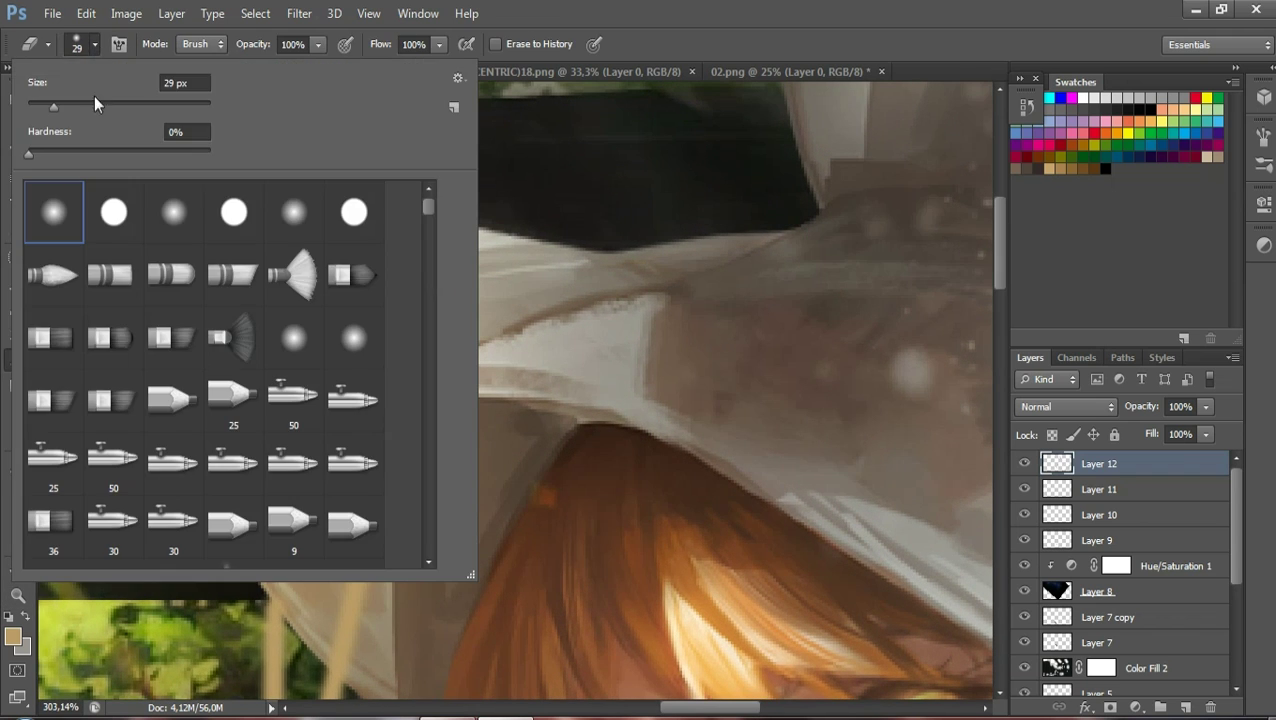
drag(53, 106, 49, 107)
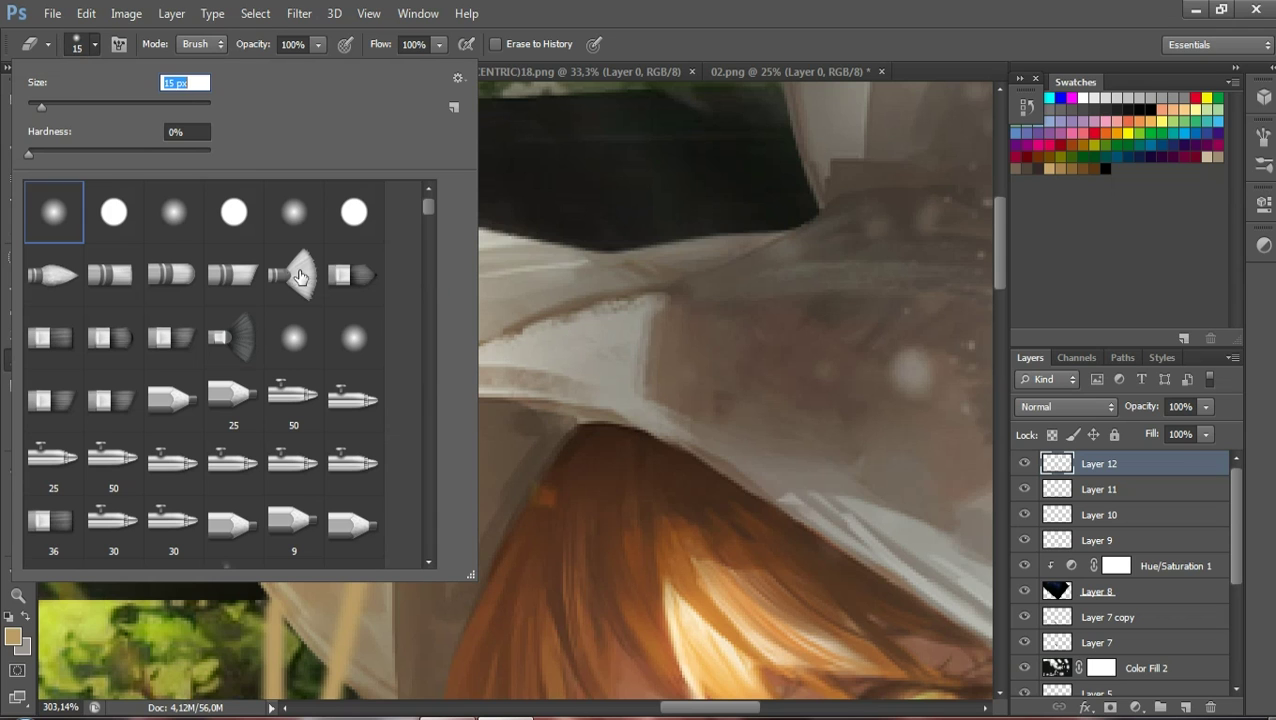
key(Return)
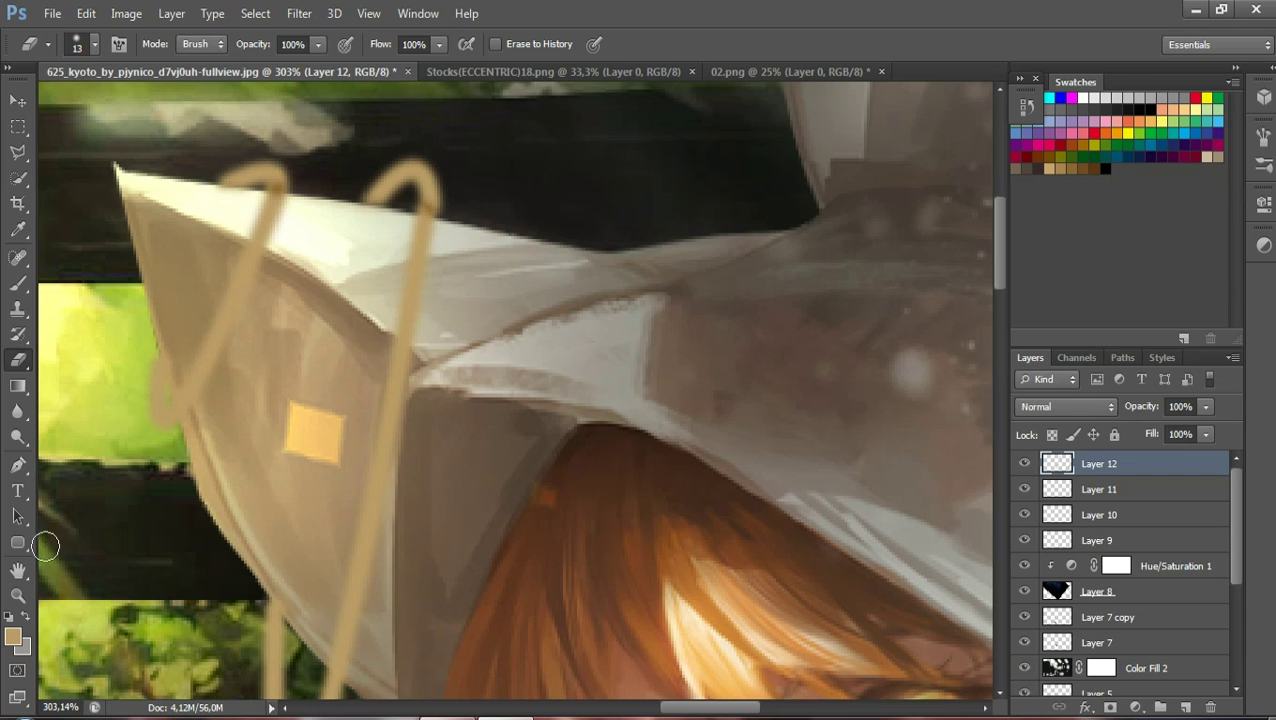
click(17, 595)
mouse_move(313, 507)
mouse_down()
mouse_move(293, 506)
mouse_move(314, 491)
mouse_up()
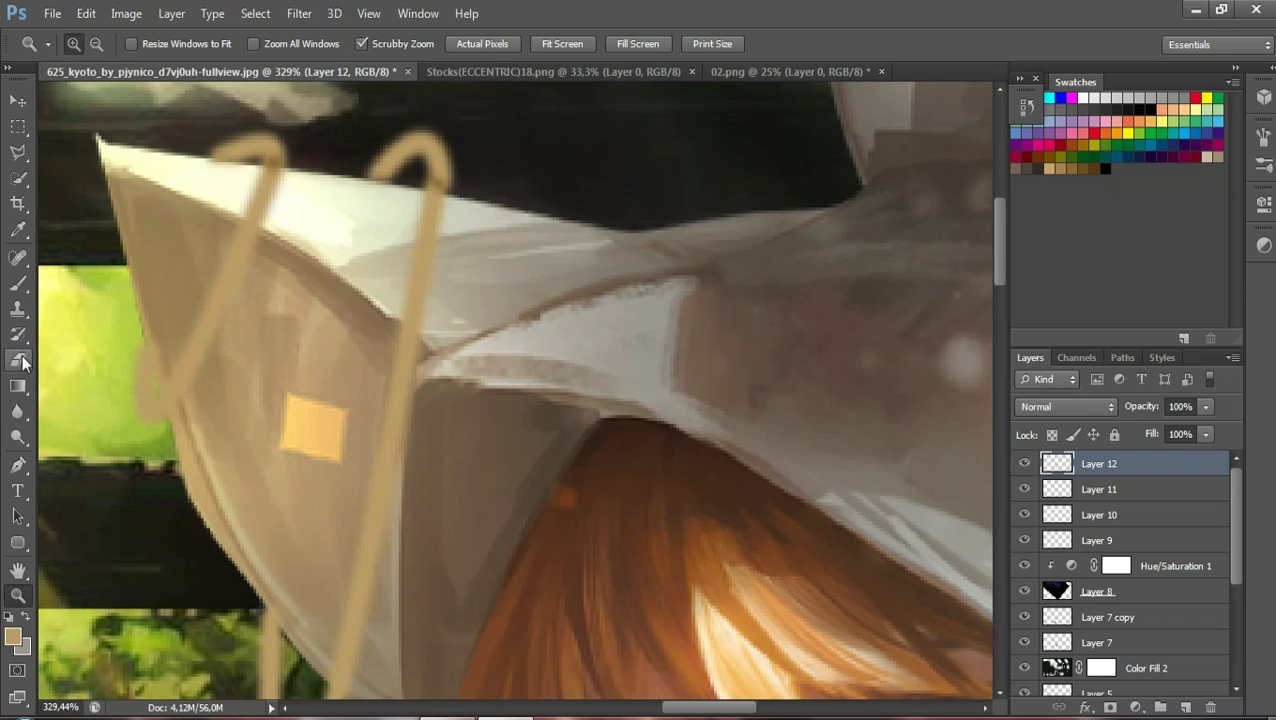
click(18, 360)
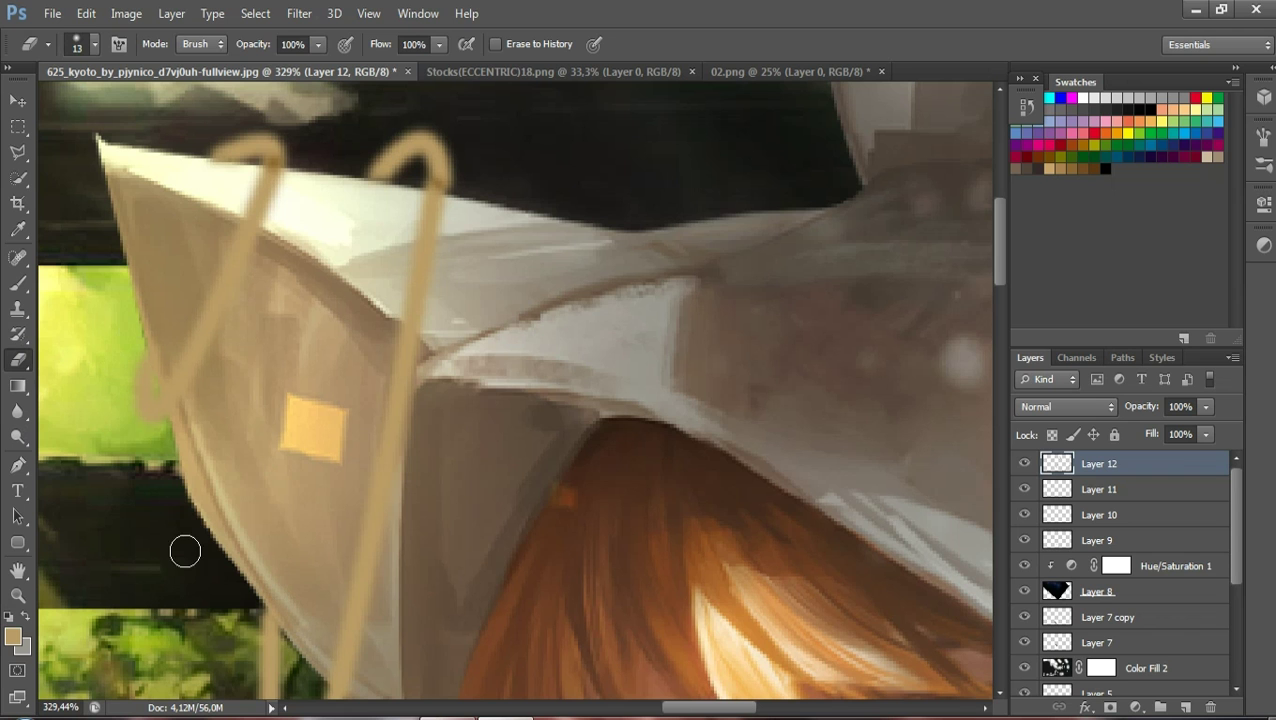
click(18, 595)
drag(453, 534, 416, 532)
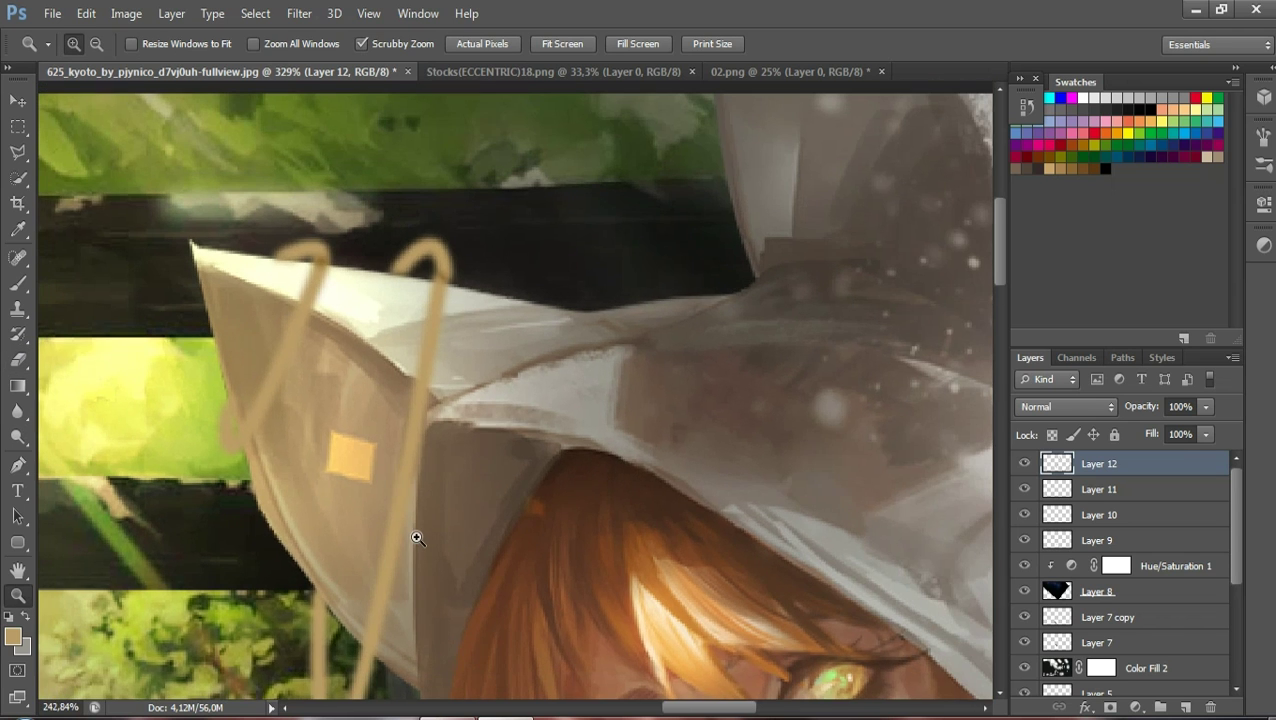
Scroll and zoom to inspect the white ribbon around the arm and swords
drag(996, 264, 988, 491)
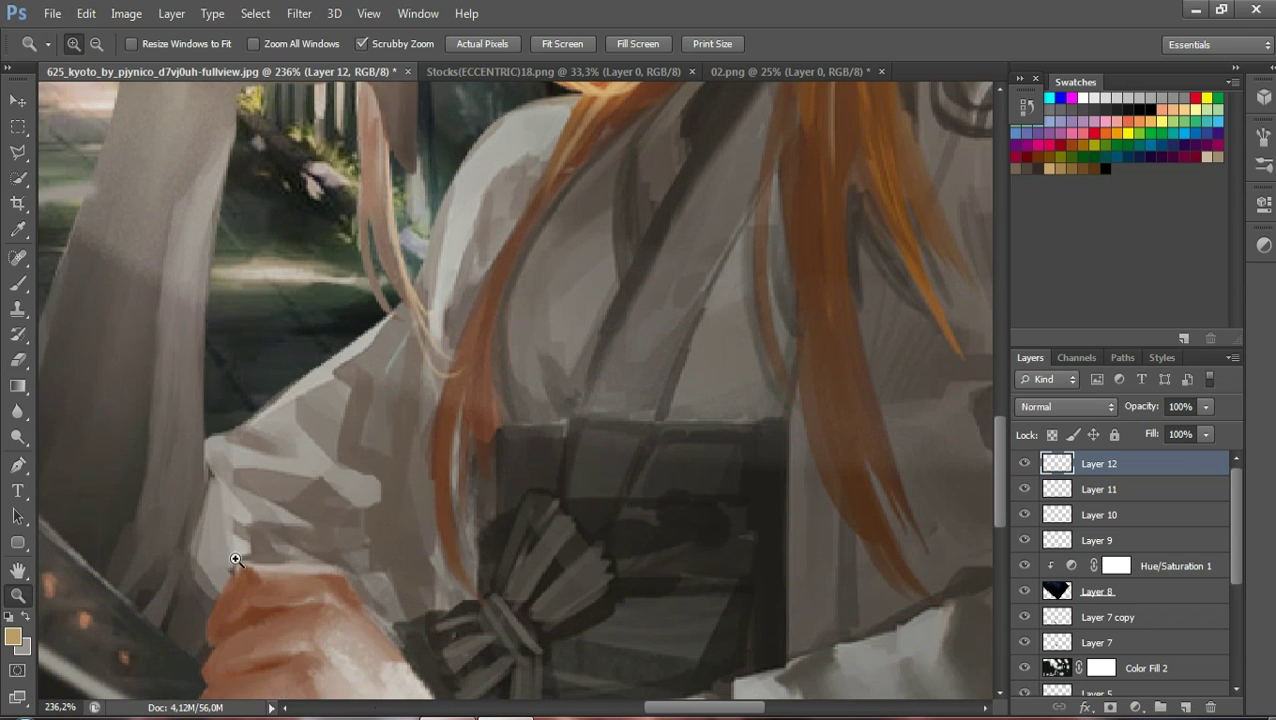
drag(236, 559, 146, 560)
drag(657, 713, 603, 713)
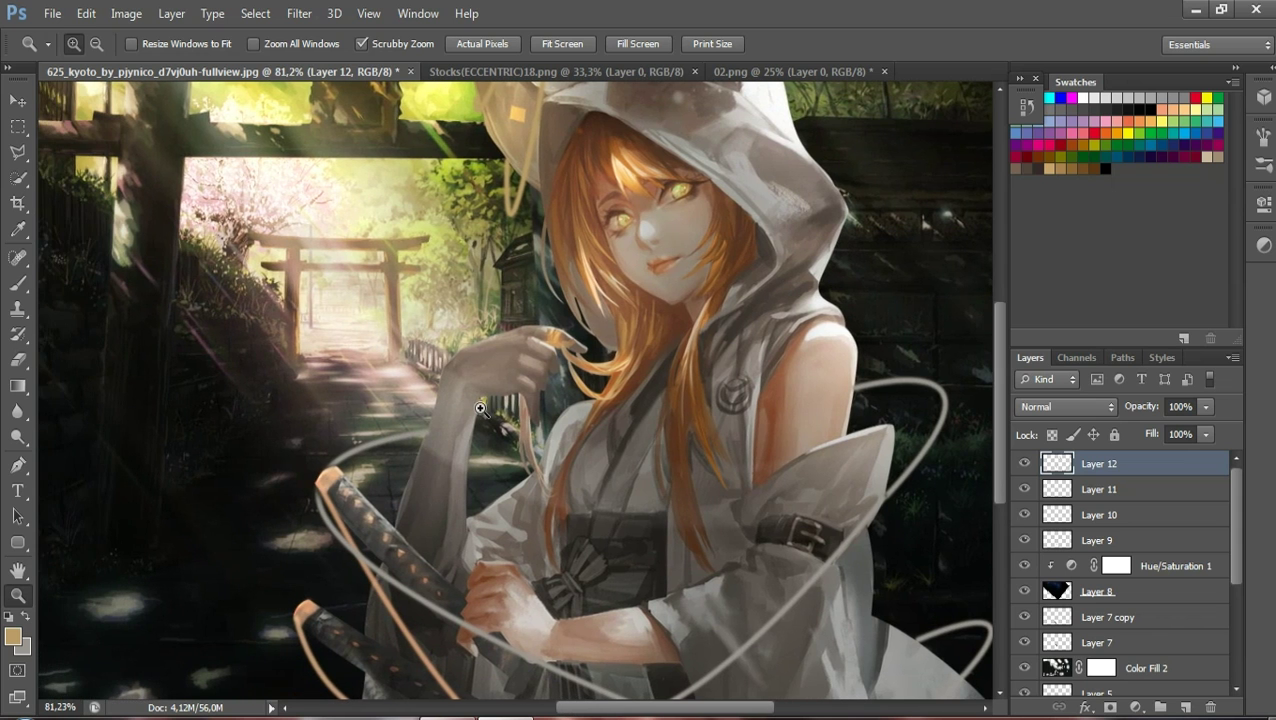
click(327, 493)
click(327, 493)
key(e)
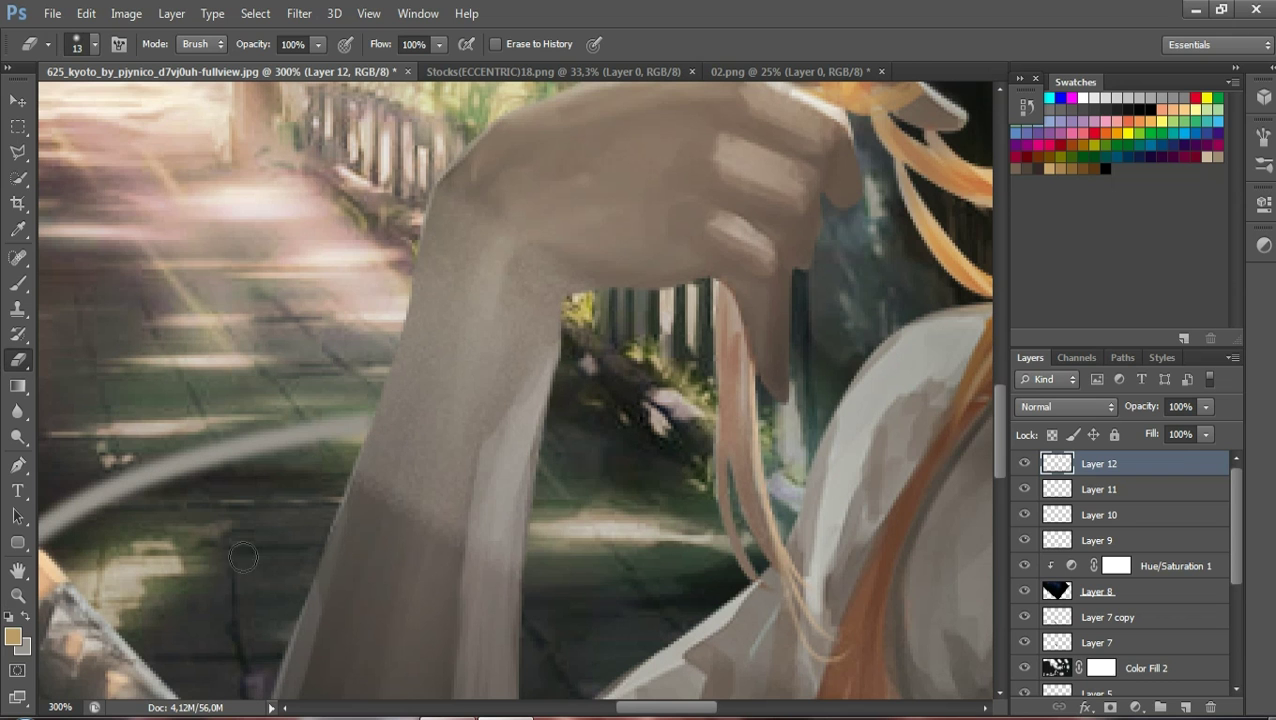
click(17, 595)
drag(397, 475, 345, 490)
Check the ribbon loop at the shoulder, then fit the whole painting on screen
drag(1000, 364, 1000, 452)
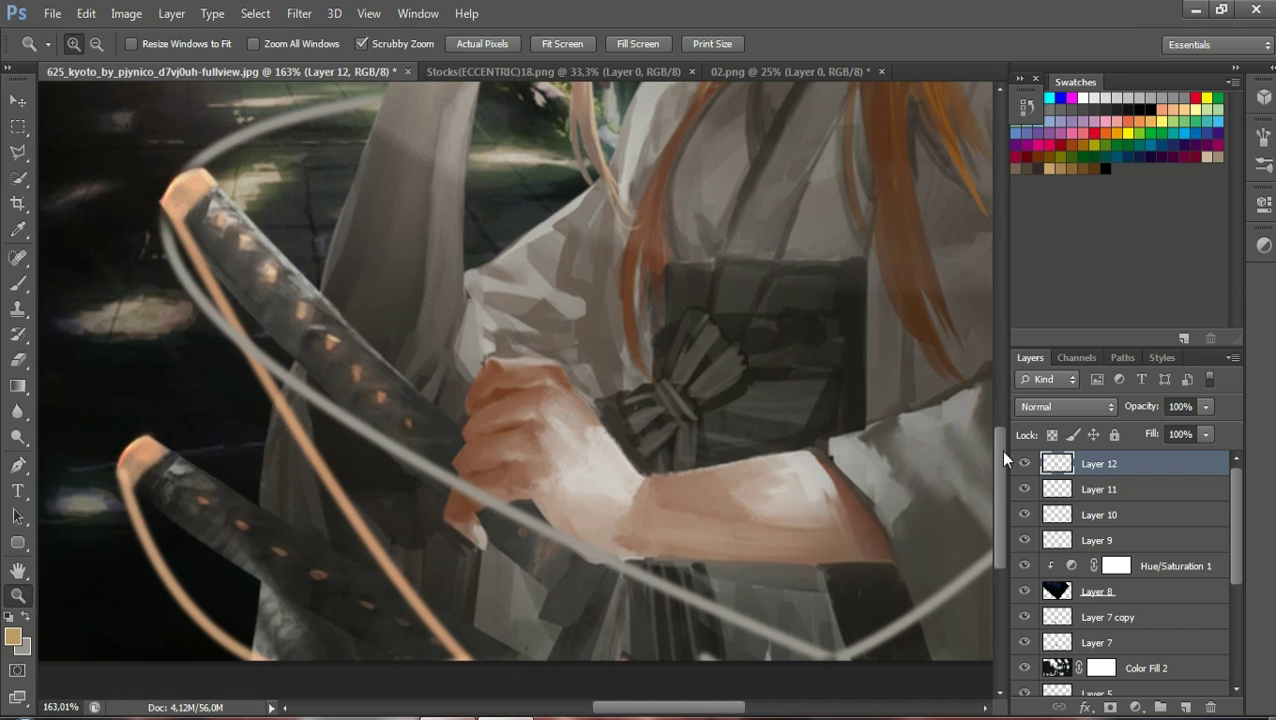
mouse_move(693, 713)
mouse_down()
mouse_move(775, 708)
mouse_move(799, 691)
mouse_up()
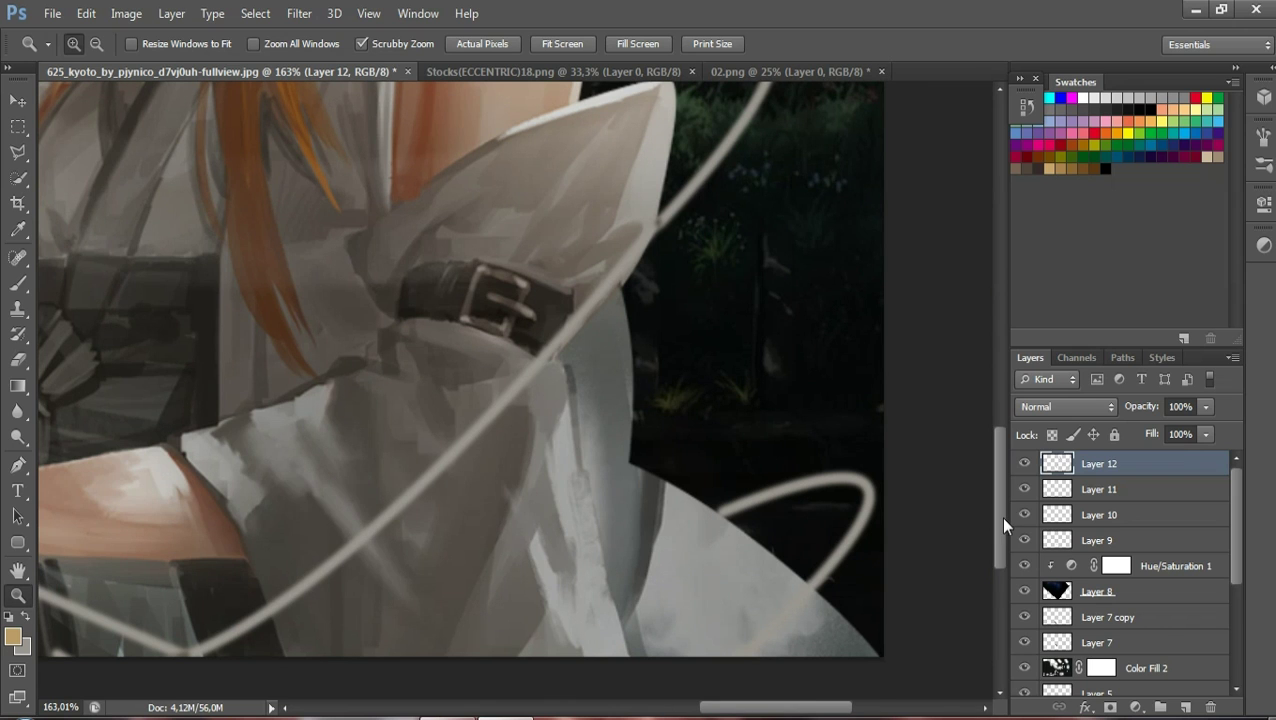
drag(1004, 520, 998, 472)
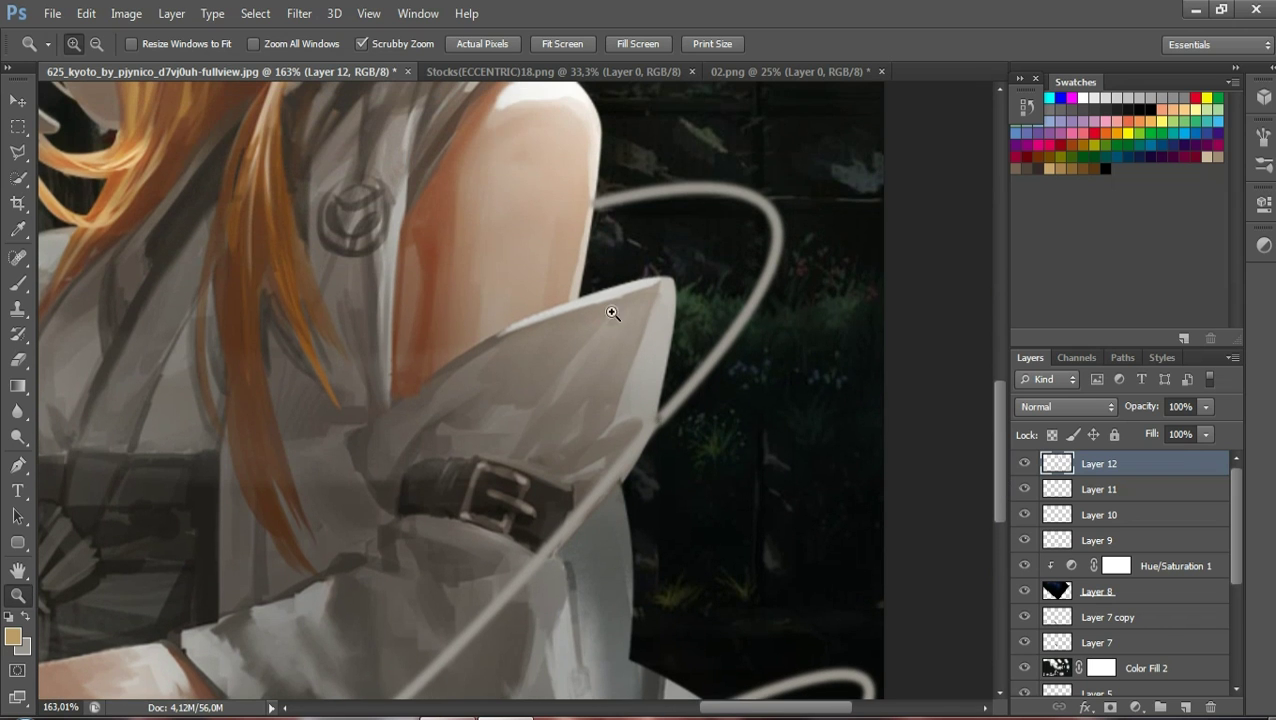
click(577, 218)
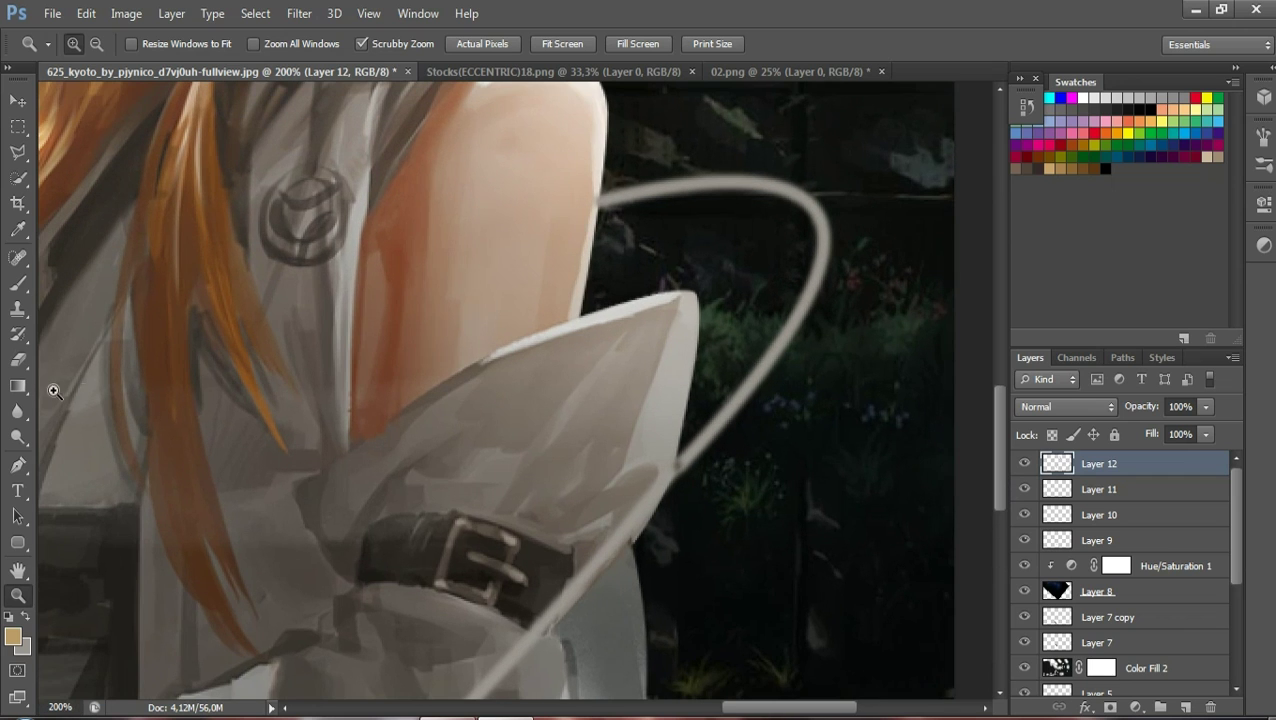
click(18, 360)
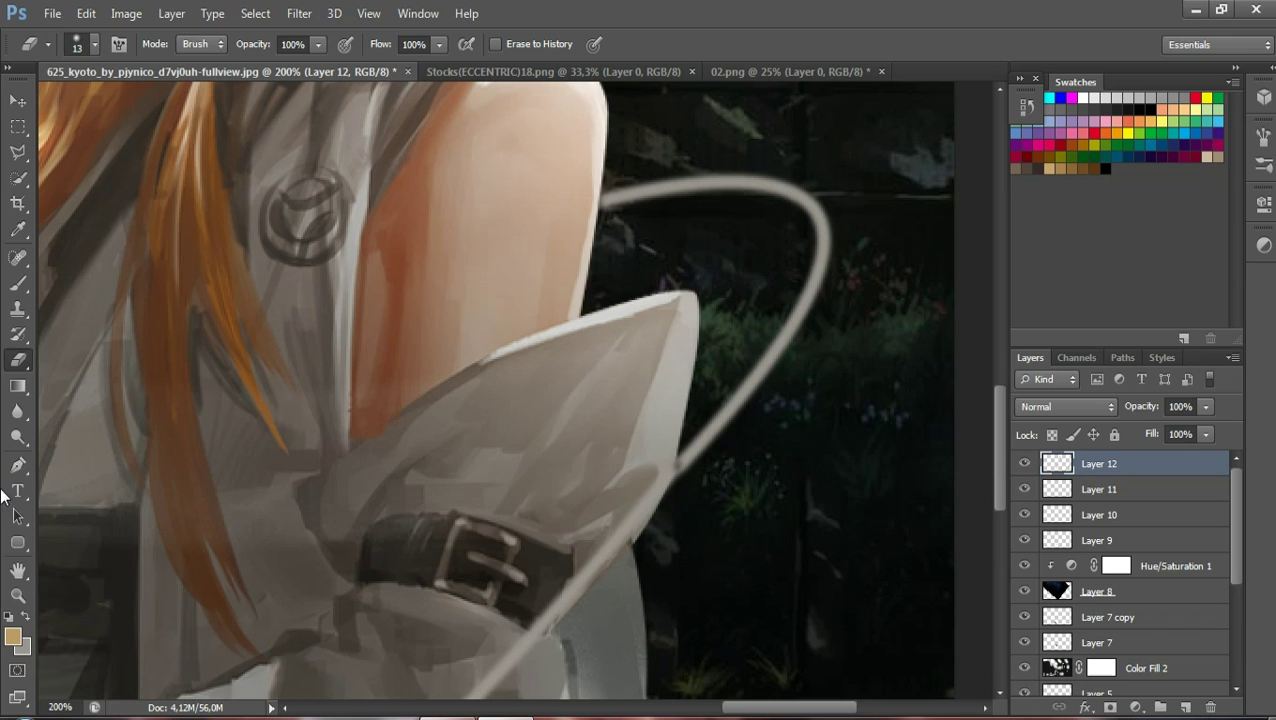
click(18, 595)
right_click(262, 396)
click(283, 414)
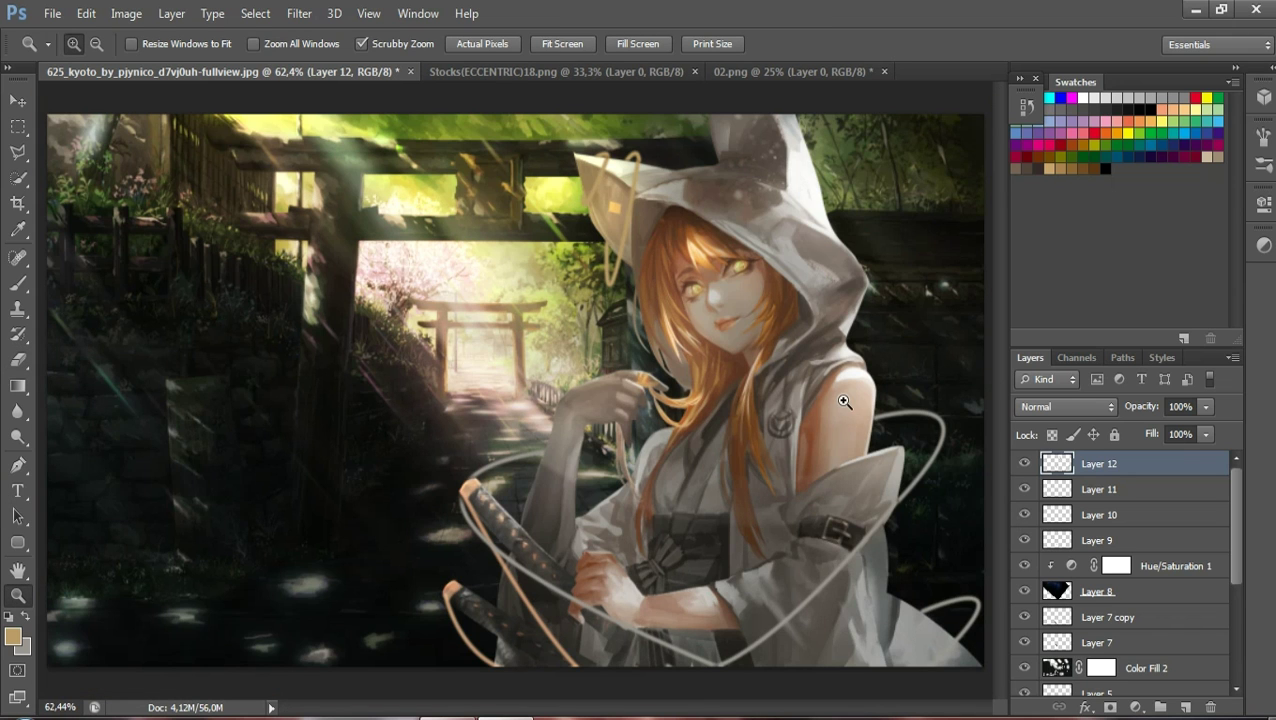
Add Layer 13 above Layer 12 and clip it to the ribbon layer
click(1184, 707)
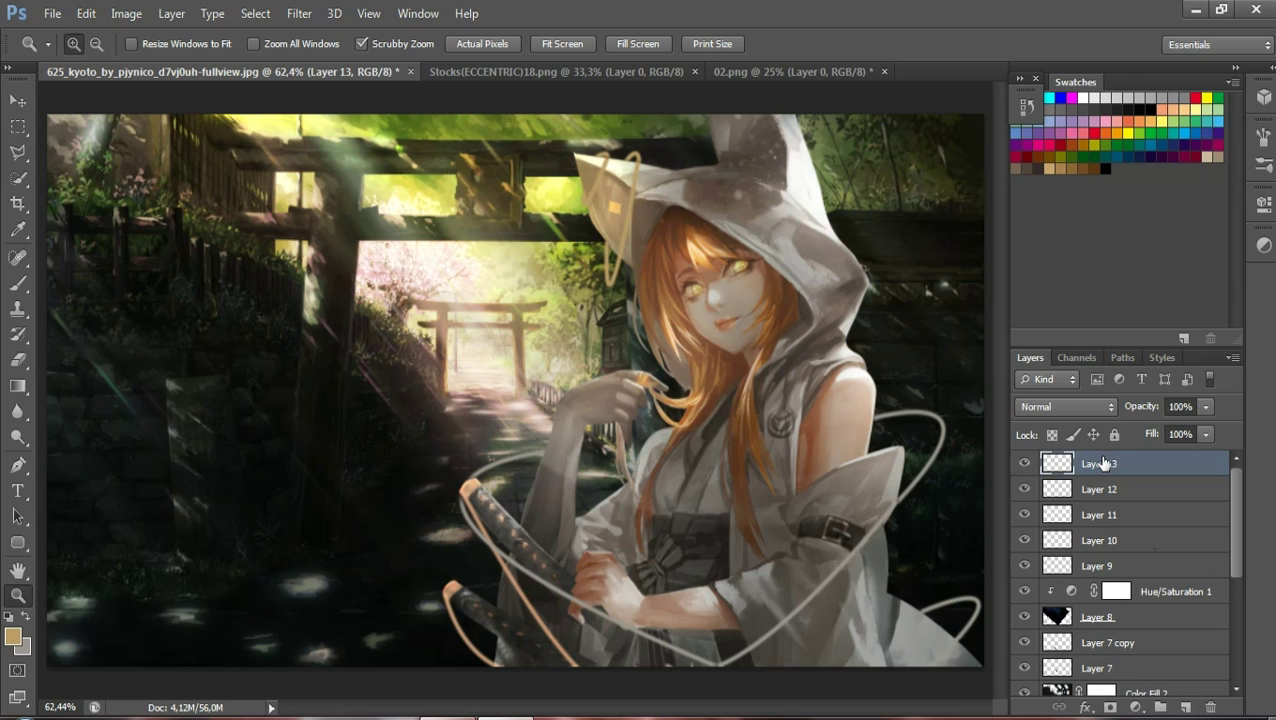
click(1024, 489)
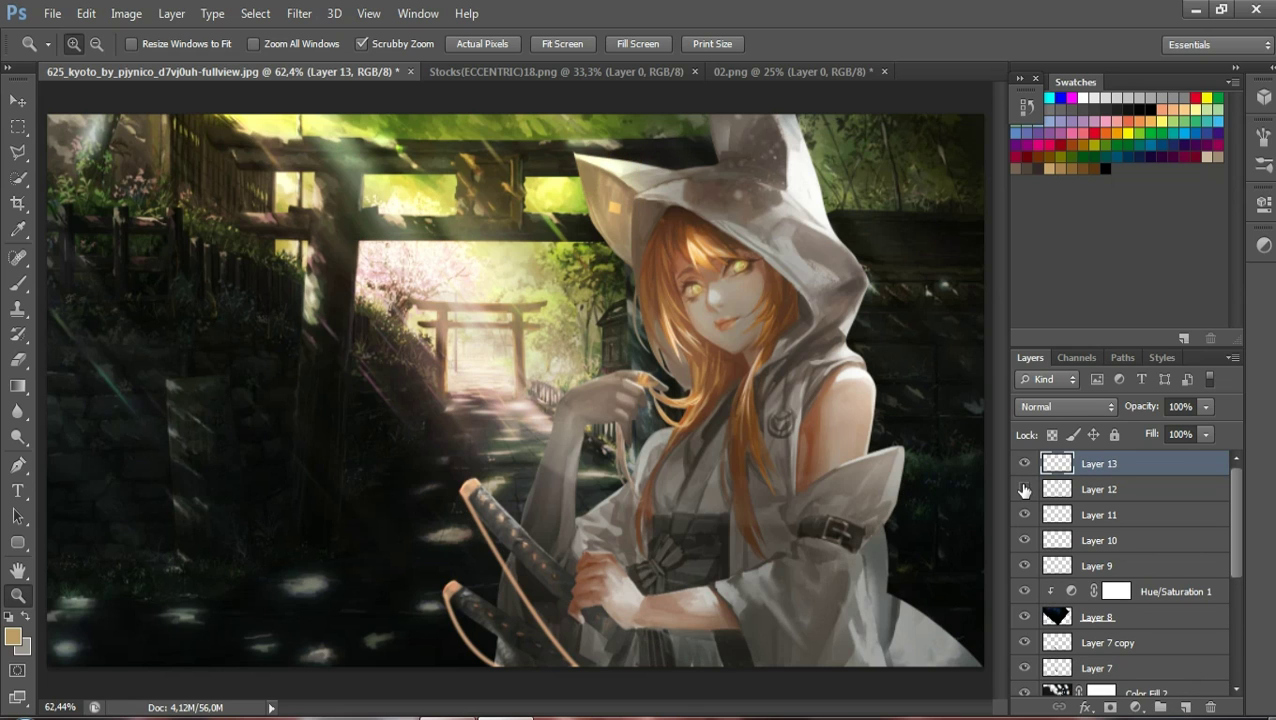
click(1024, 489)
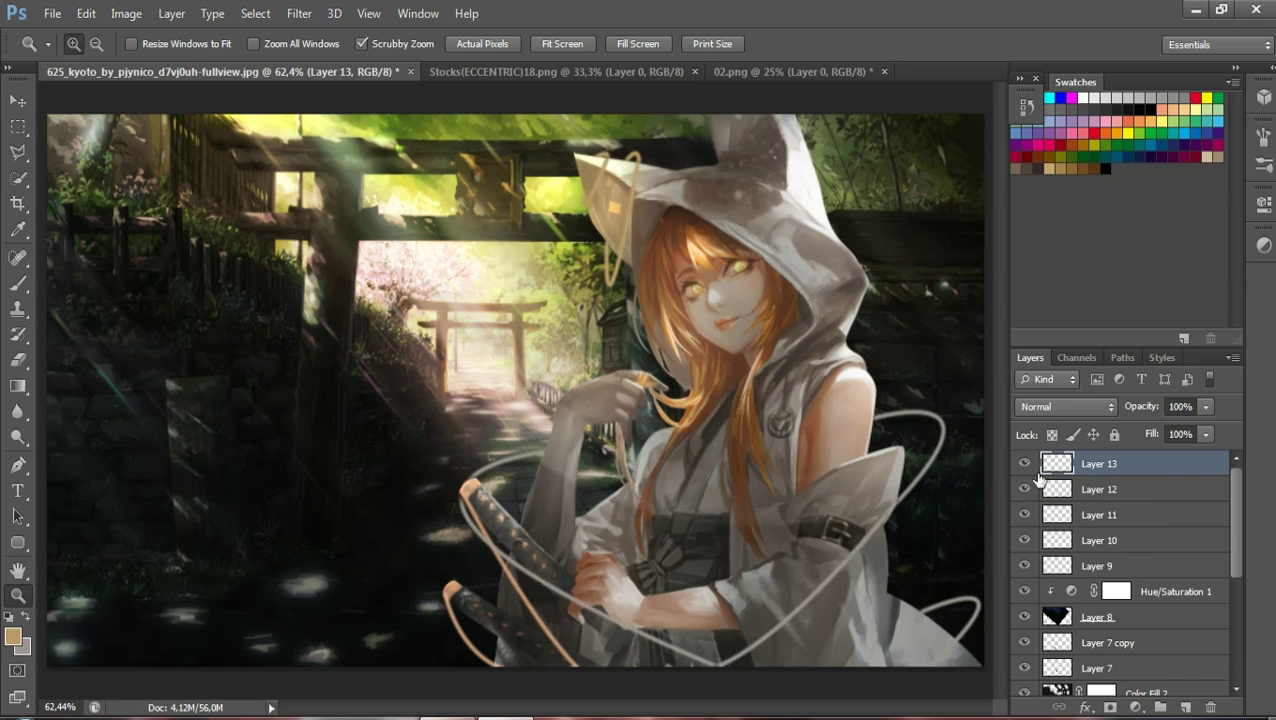
right_click(1103, 468)
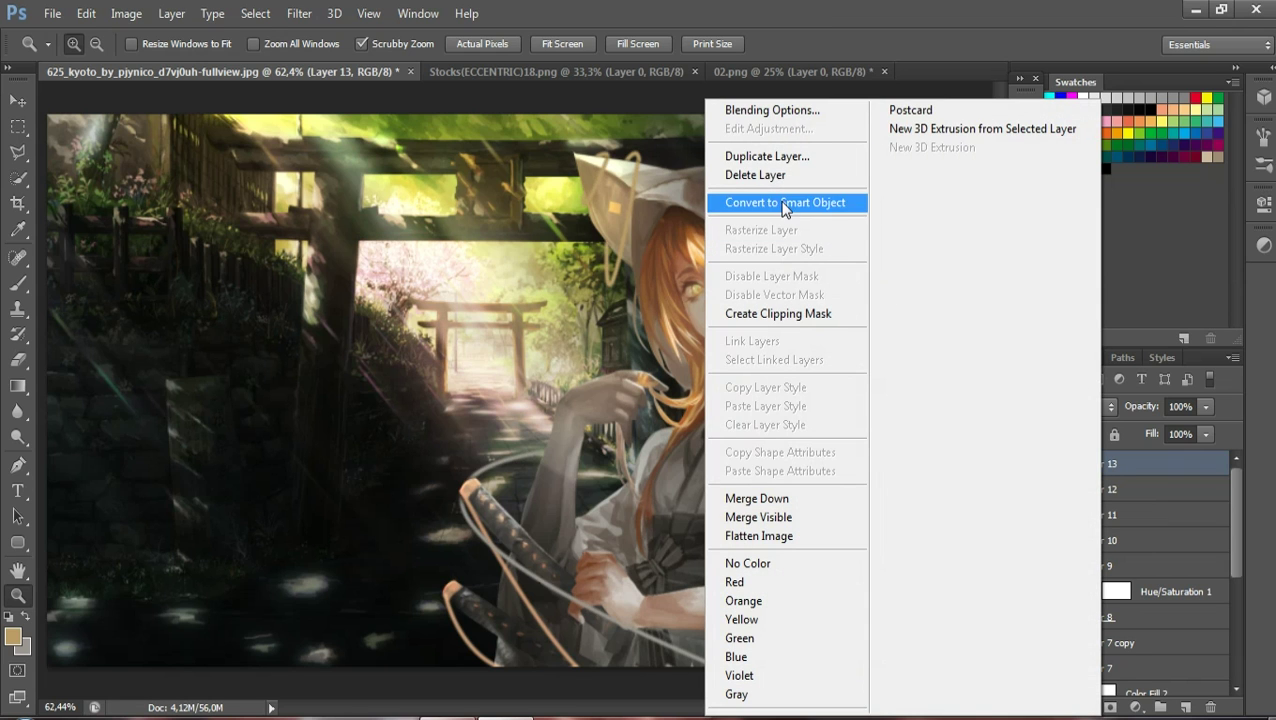
click(790, 313)
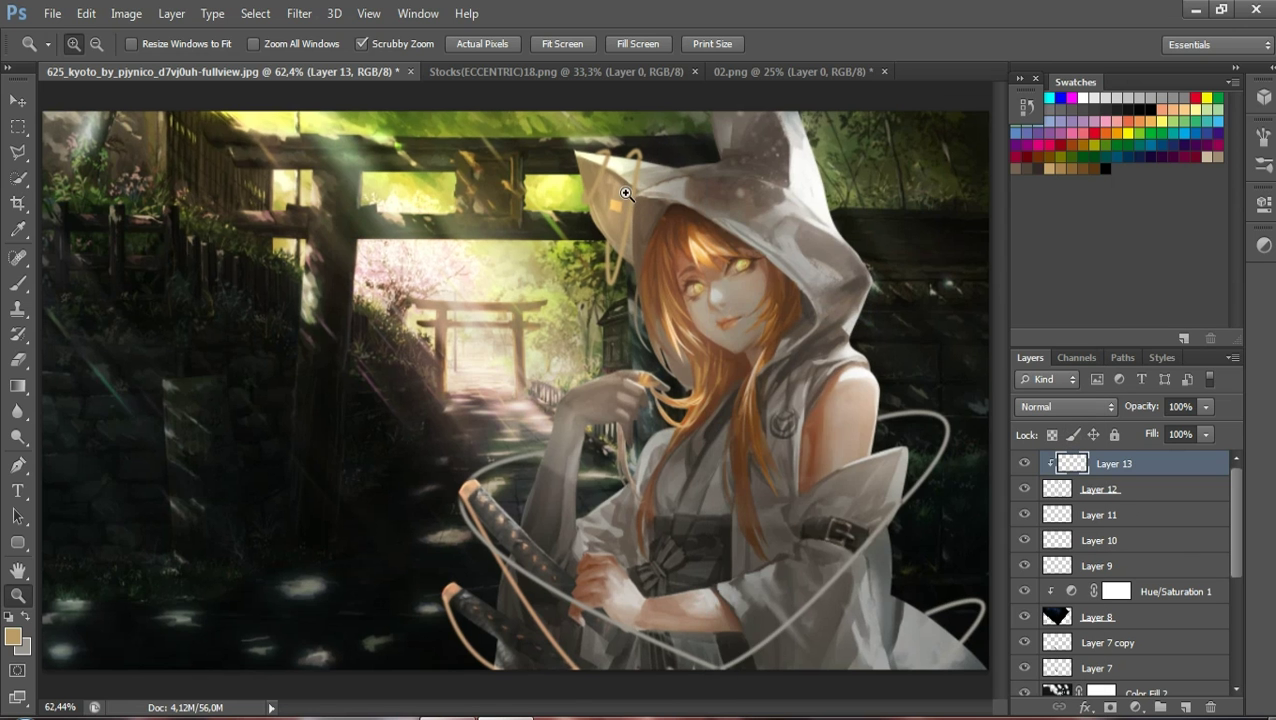
Zoom in on the hood loop and set up a tan 24 px brush
click(660, 158)
click(660, 158)
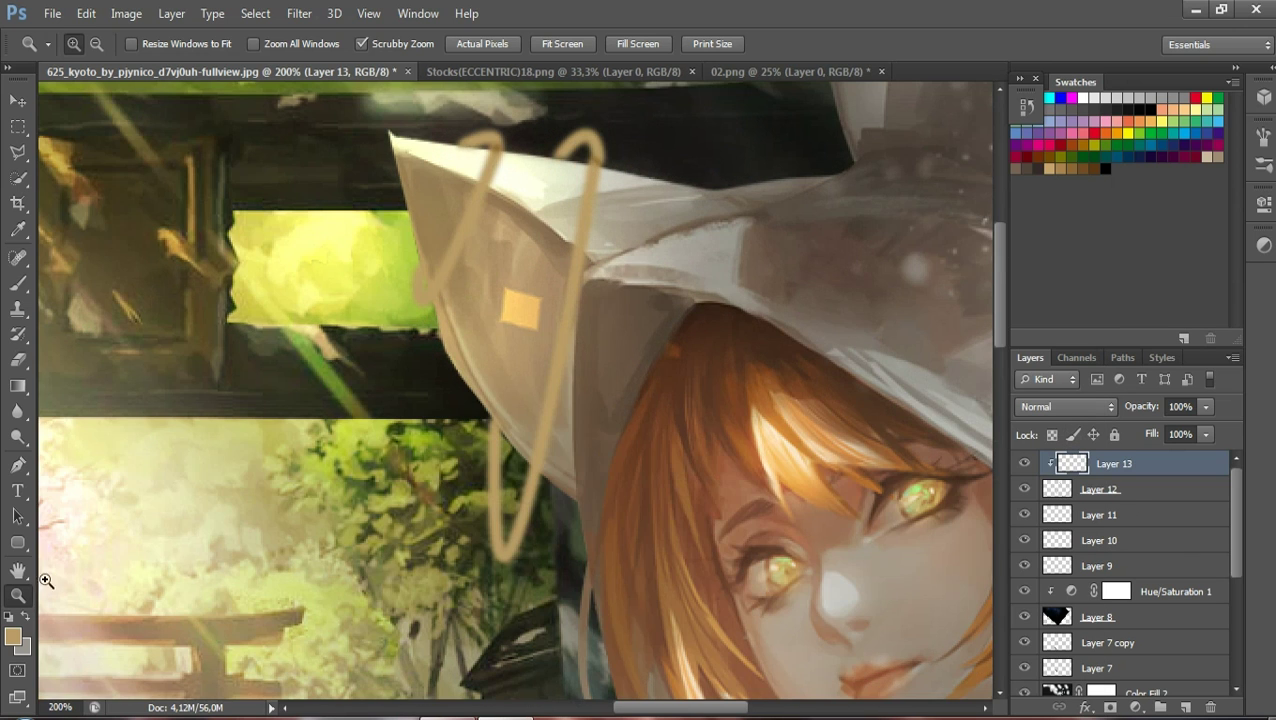
click(18, 283)
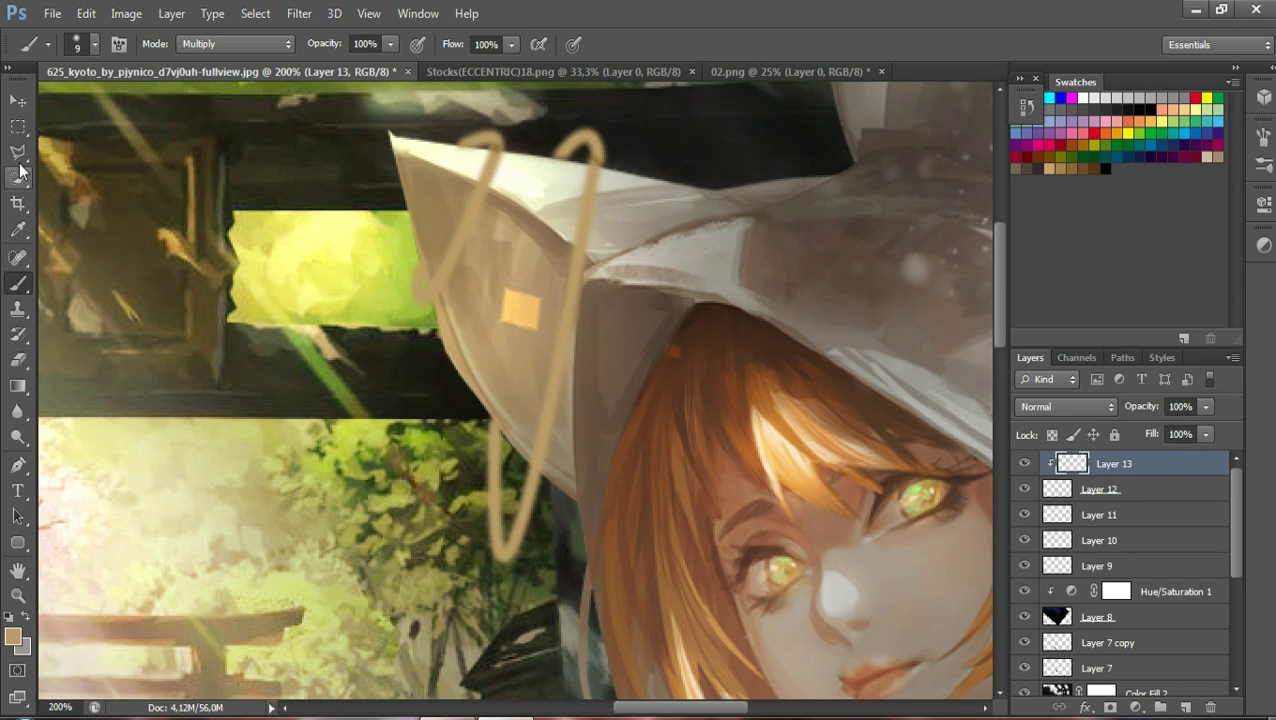
click(13, 636)
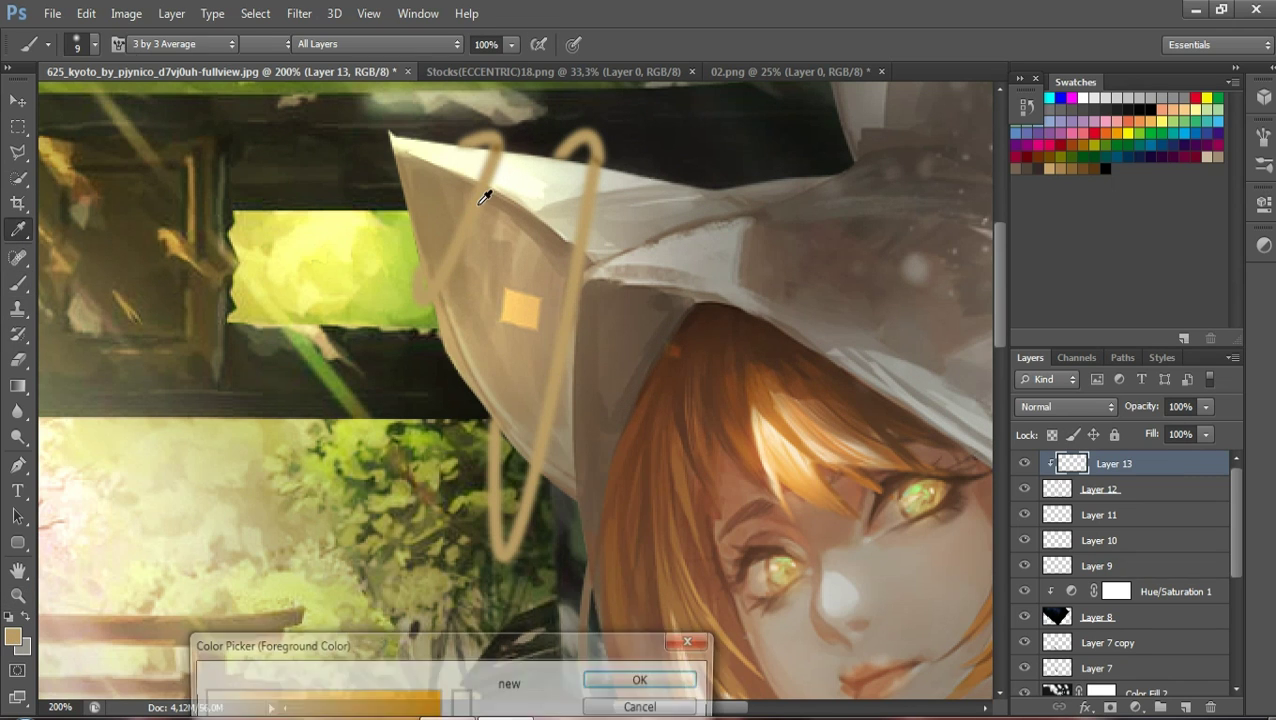
click(645, 678)
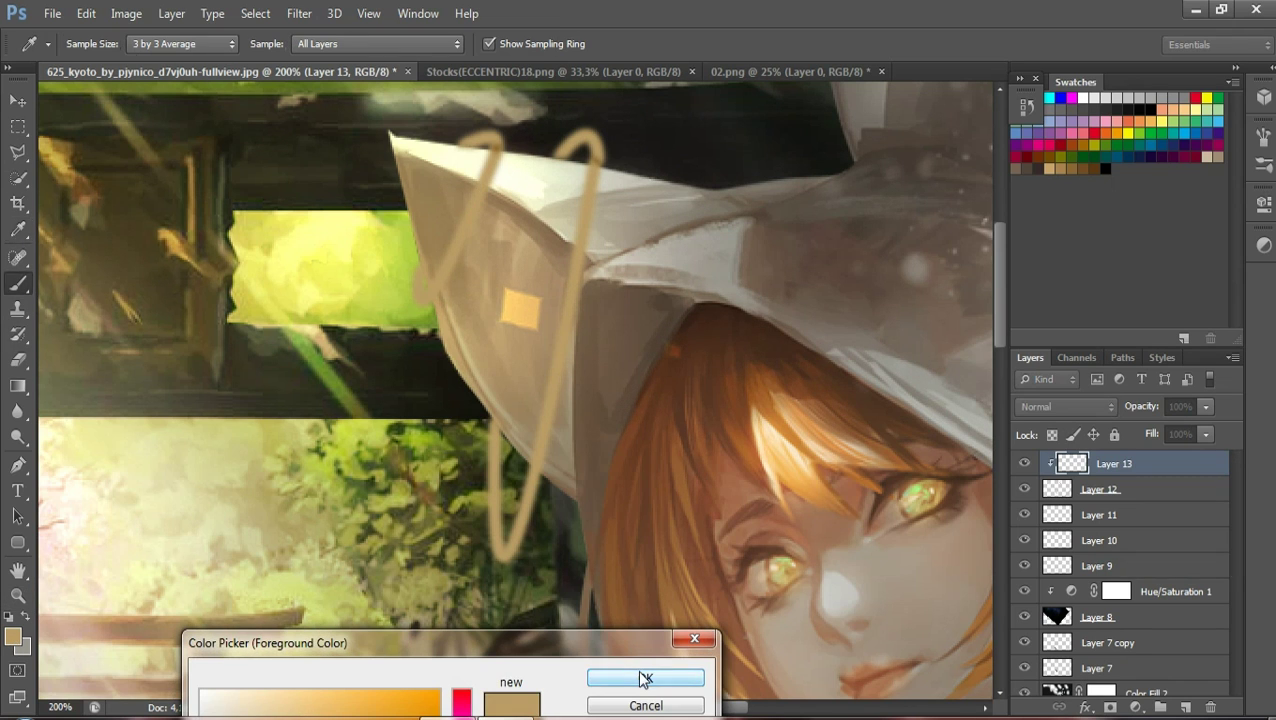
click(91, 50)
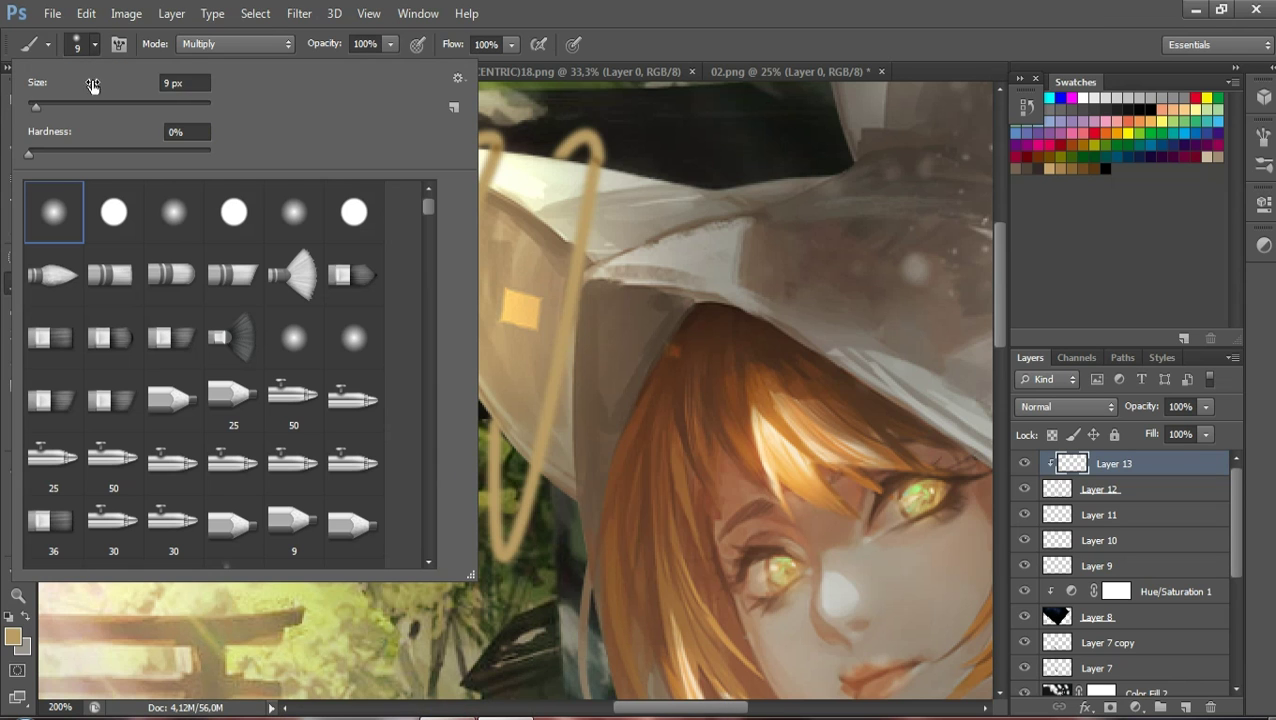
click(54, 105)
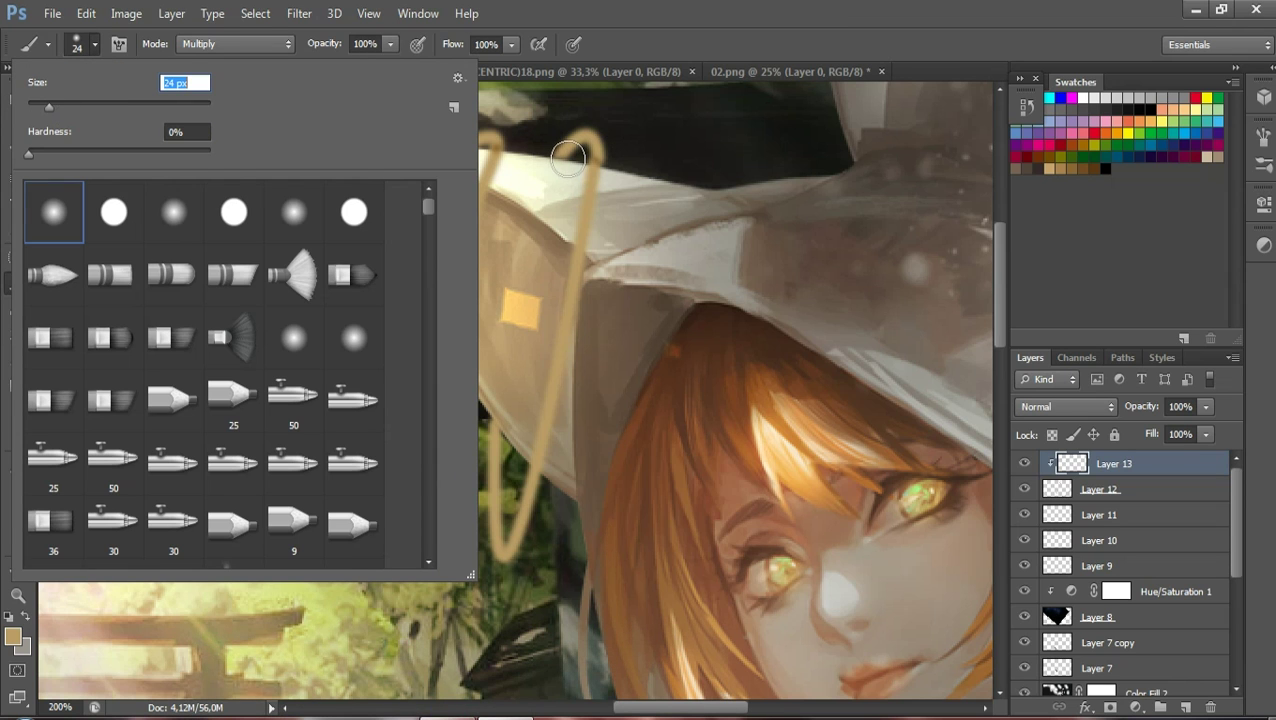
key(Return)
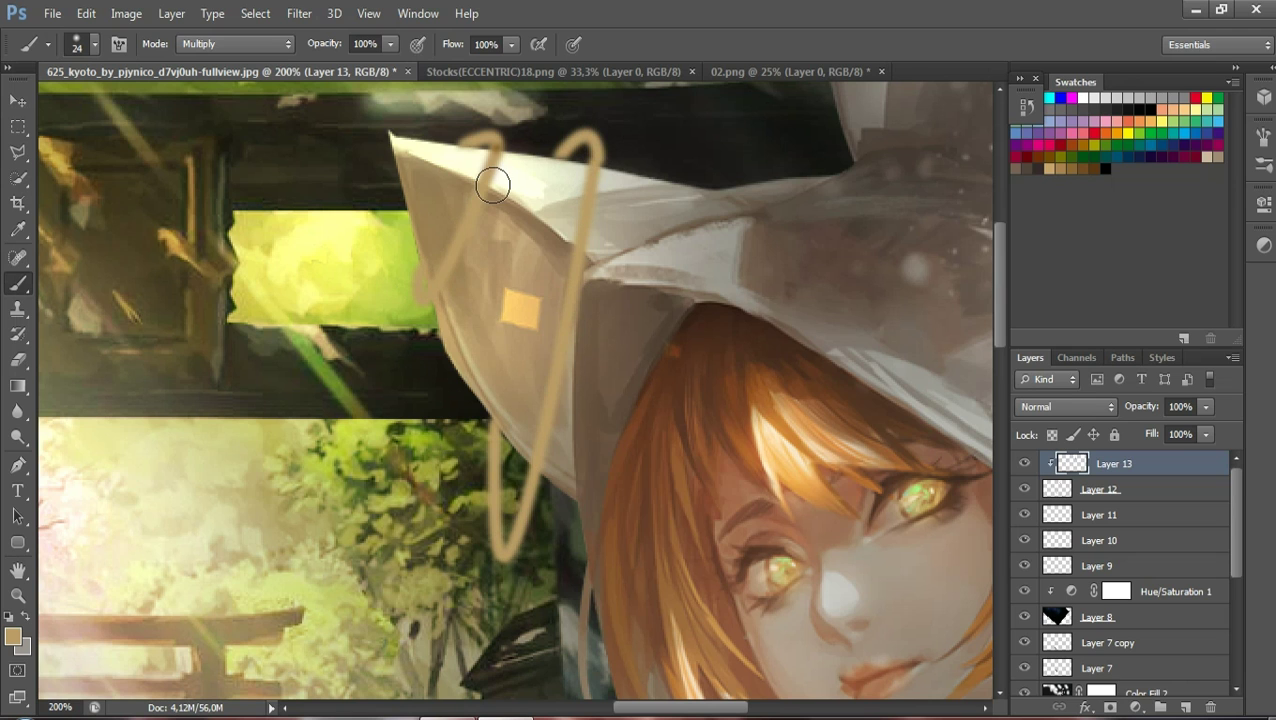
Set Layer 13 to Overlay blending and release its clipping mask
click(1066, 406)
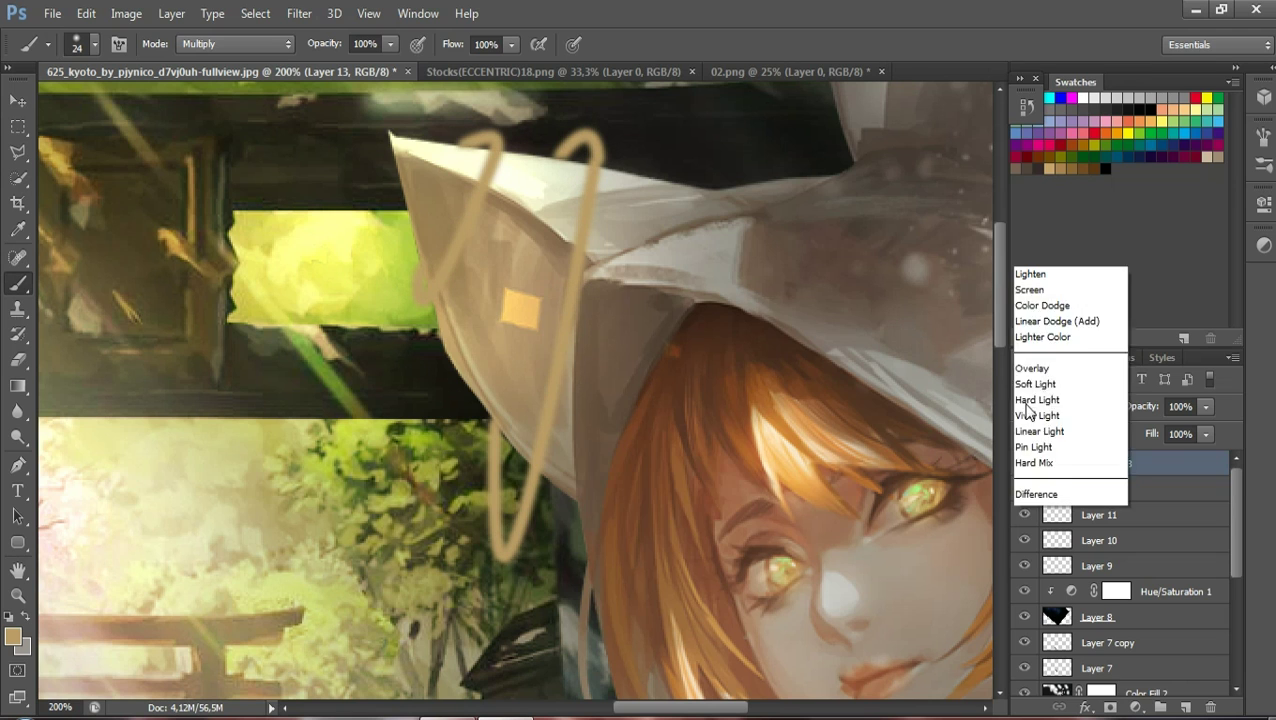
click(1040, 245)
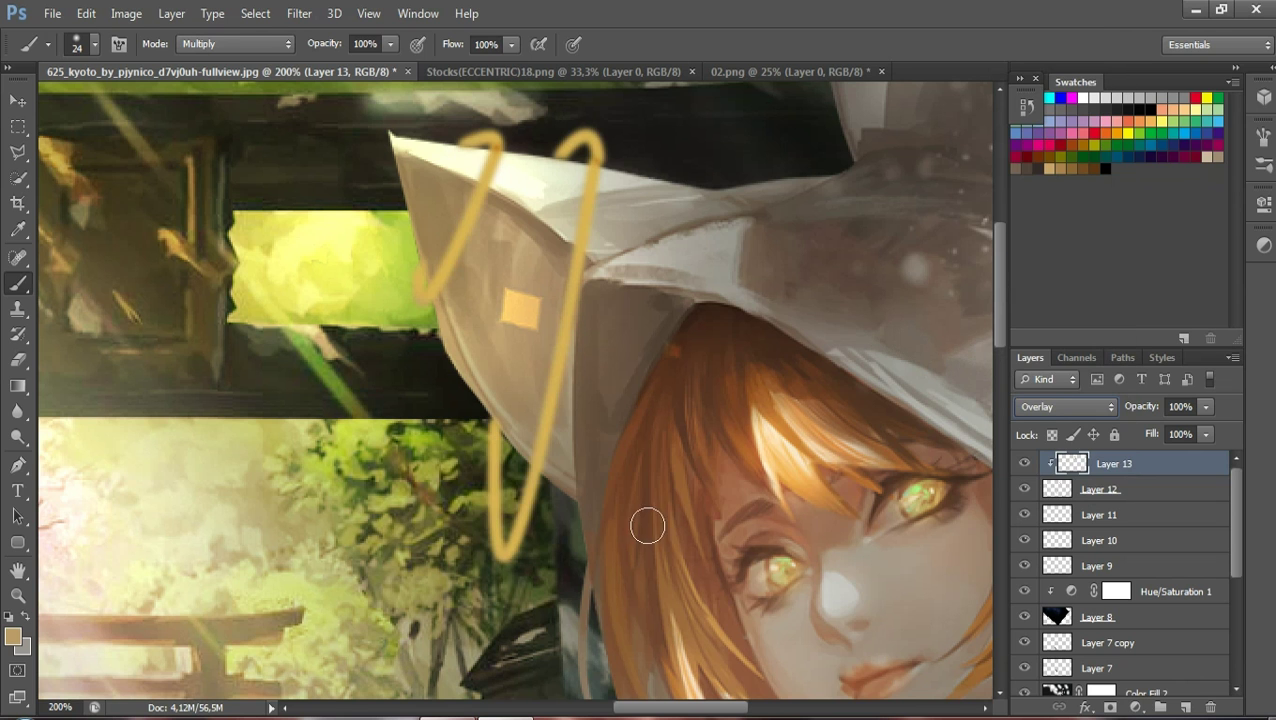
drag(997, 302, 1000, 453)
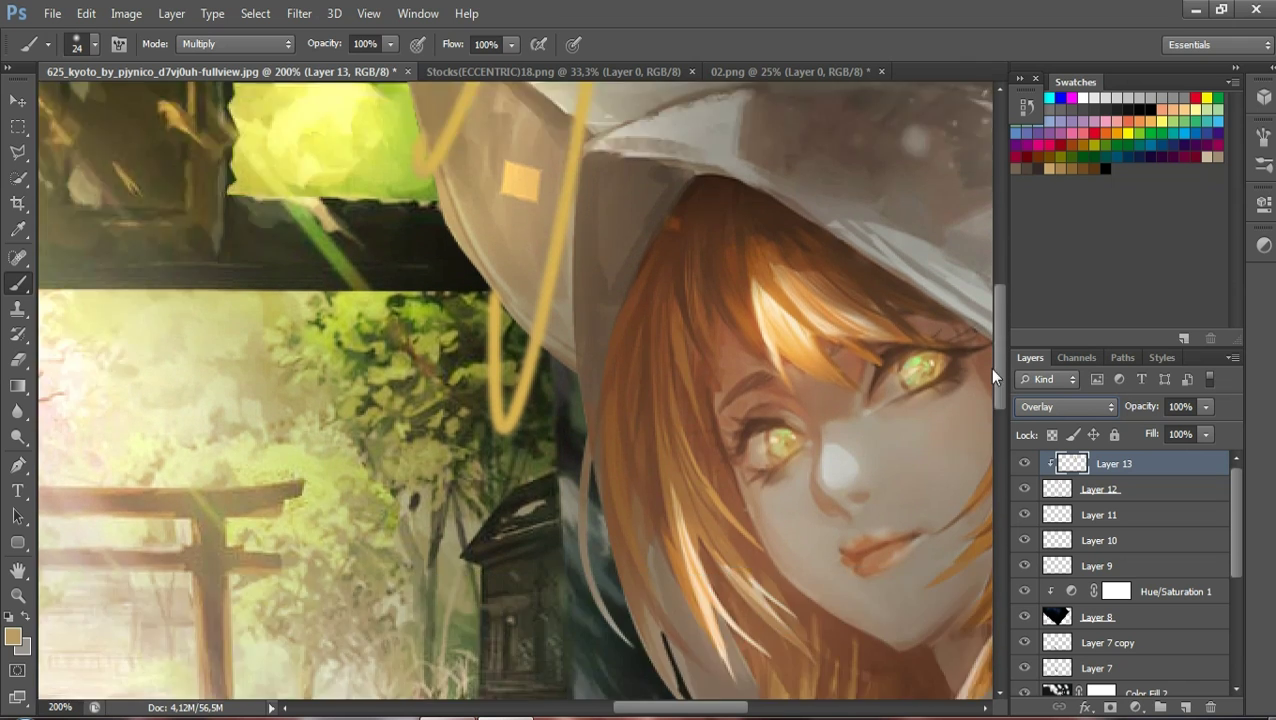
mouse_move(1000, 453)
mouse_down()
mouse_move(992, 488)
mouse_move(971, 320)
mouse_up()
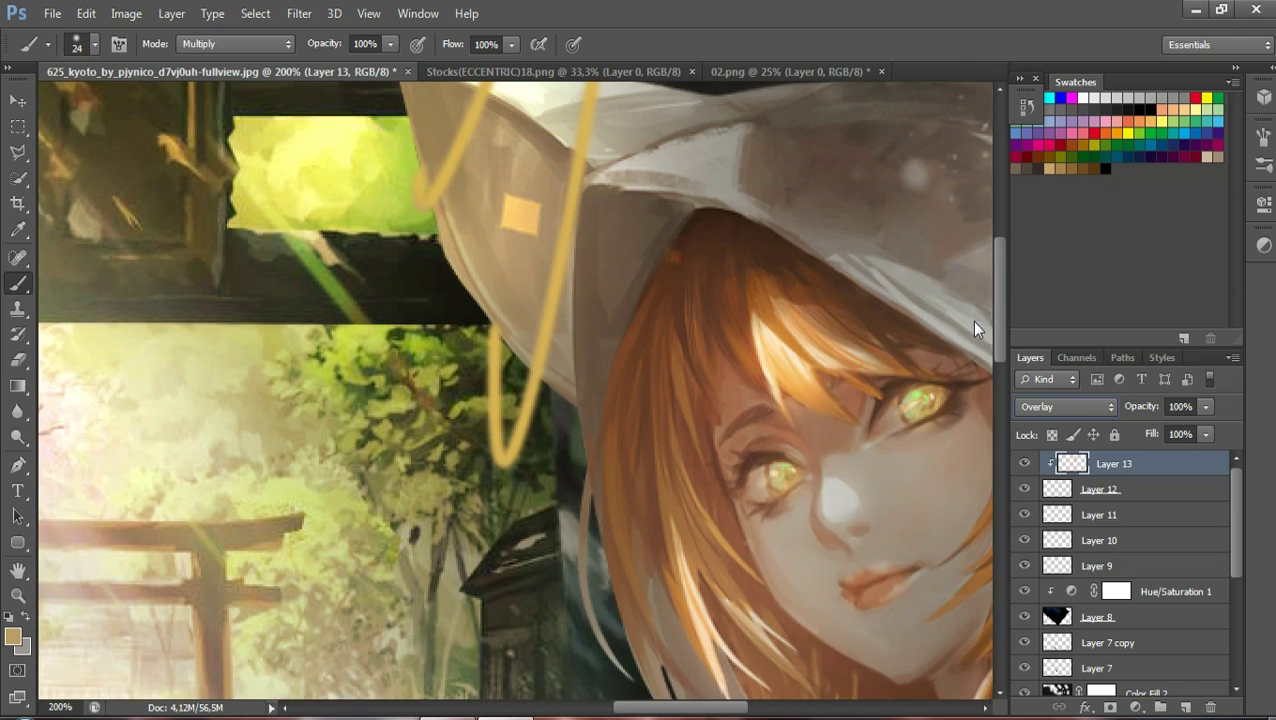
right_click(1099, 460)
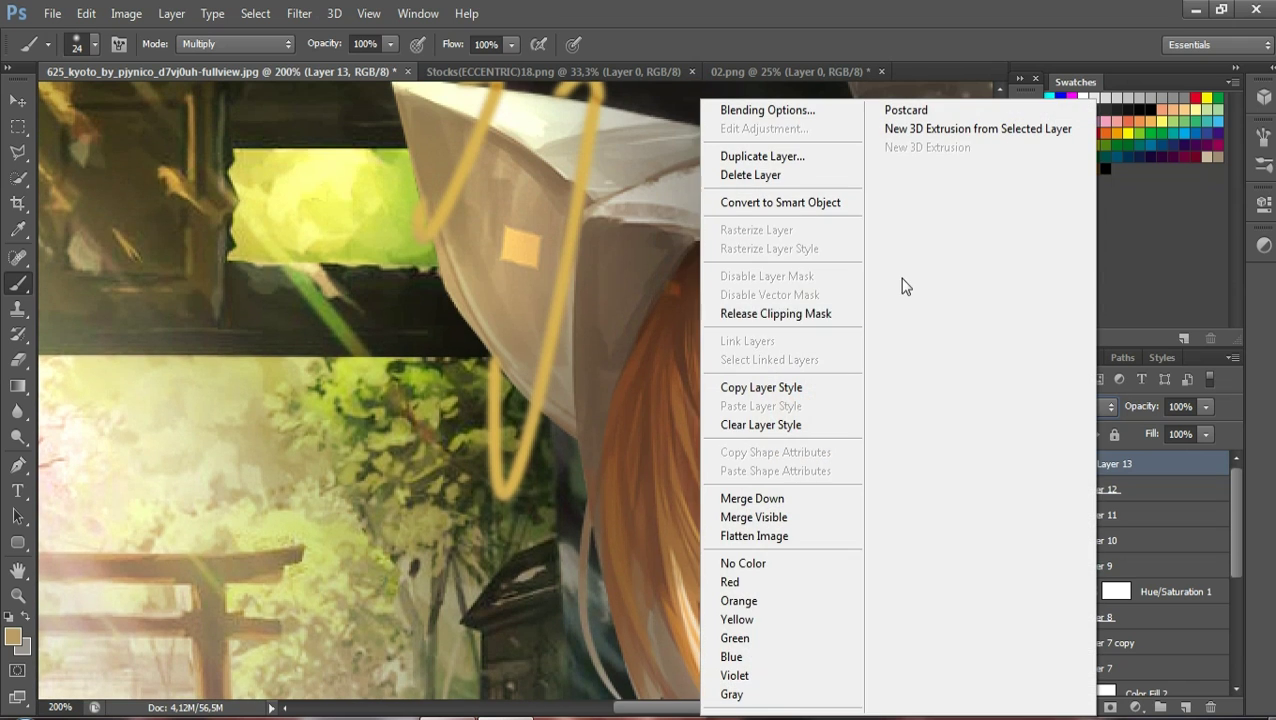
click(773, 314)
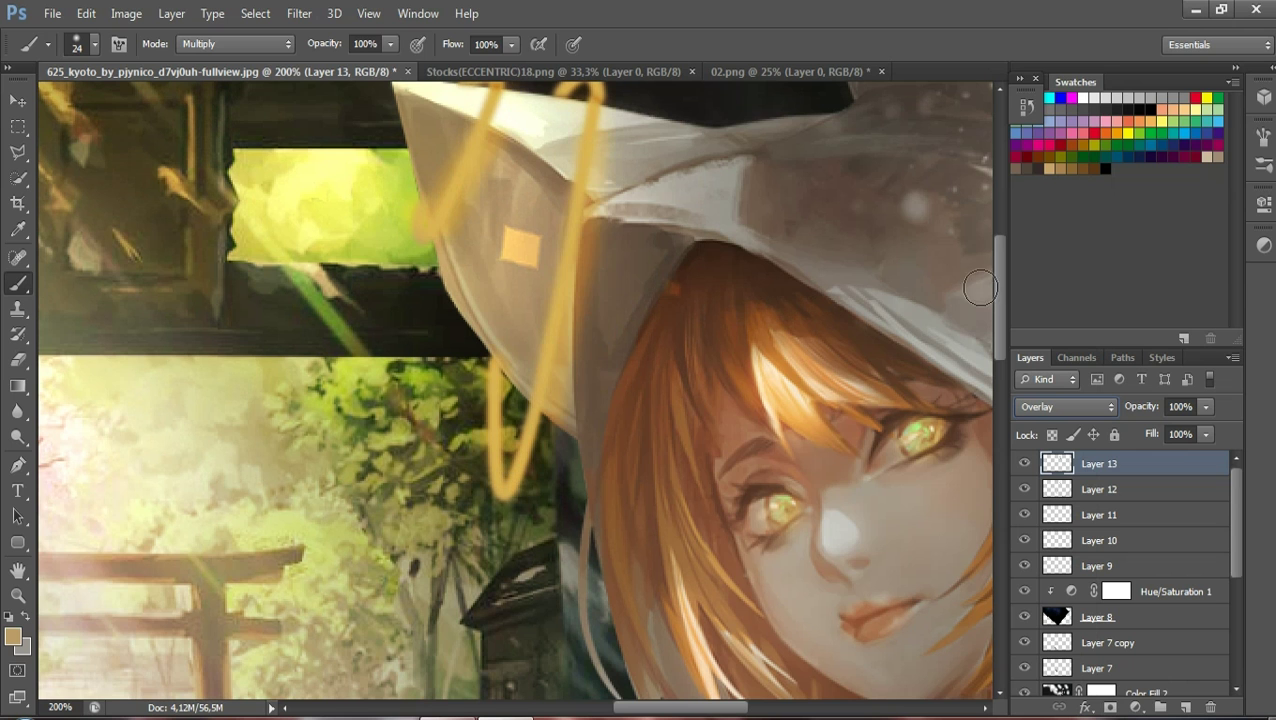
drag(1000, 292, 996, 298)
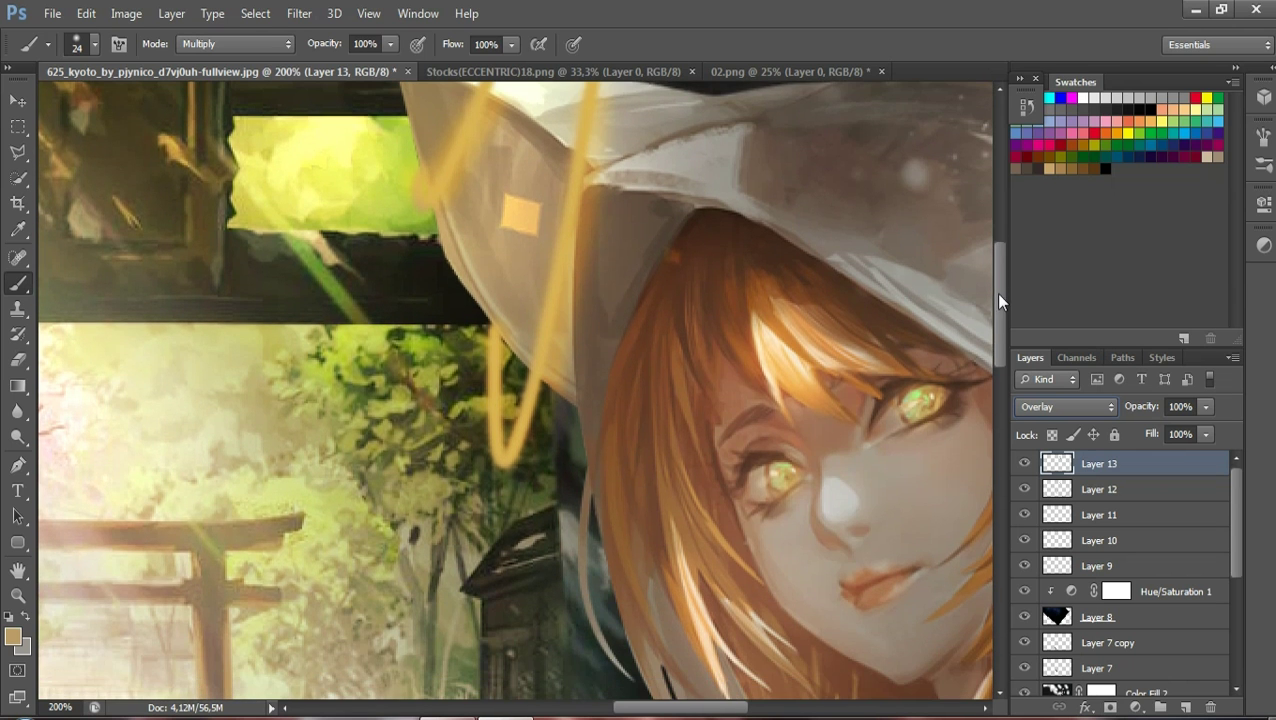
click(17, 594)
Zoom in on the sword handle and lighten the ribbon arc above and below the sword
drag(550, 555, 430, 555)
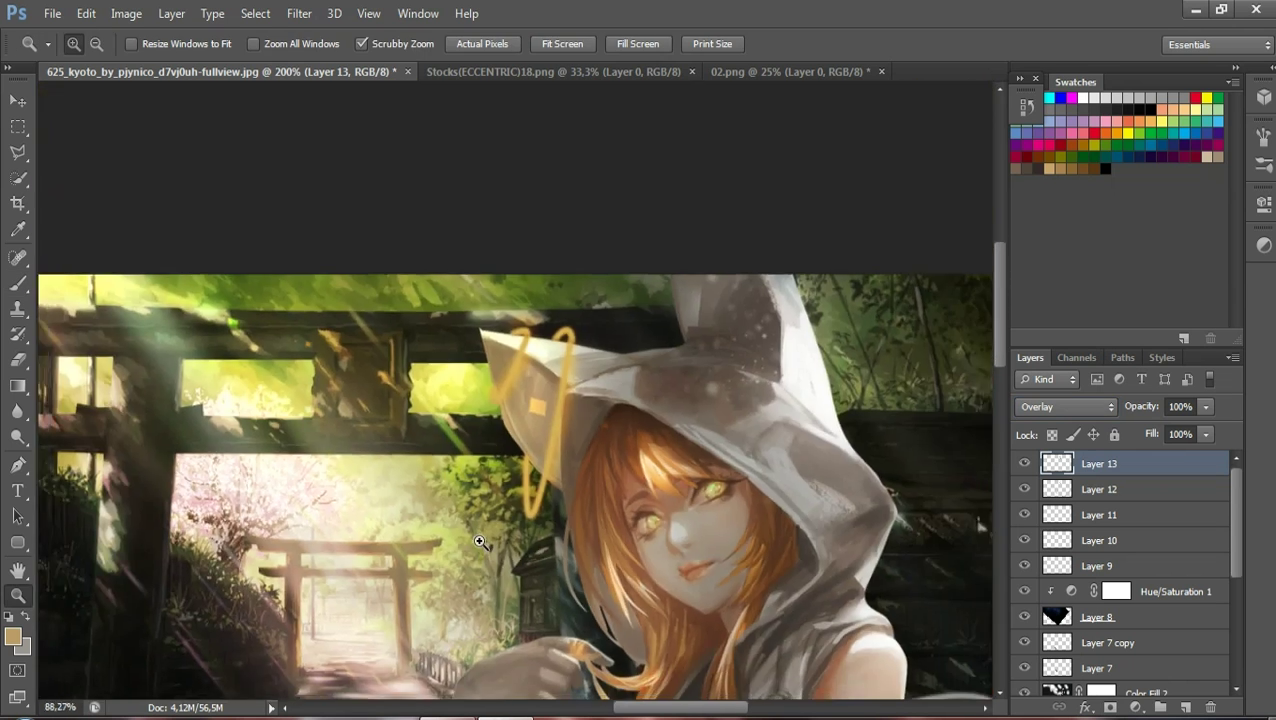
drag(1001, 341, 1004, 479)
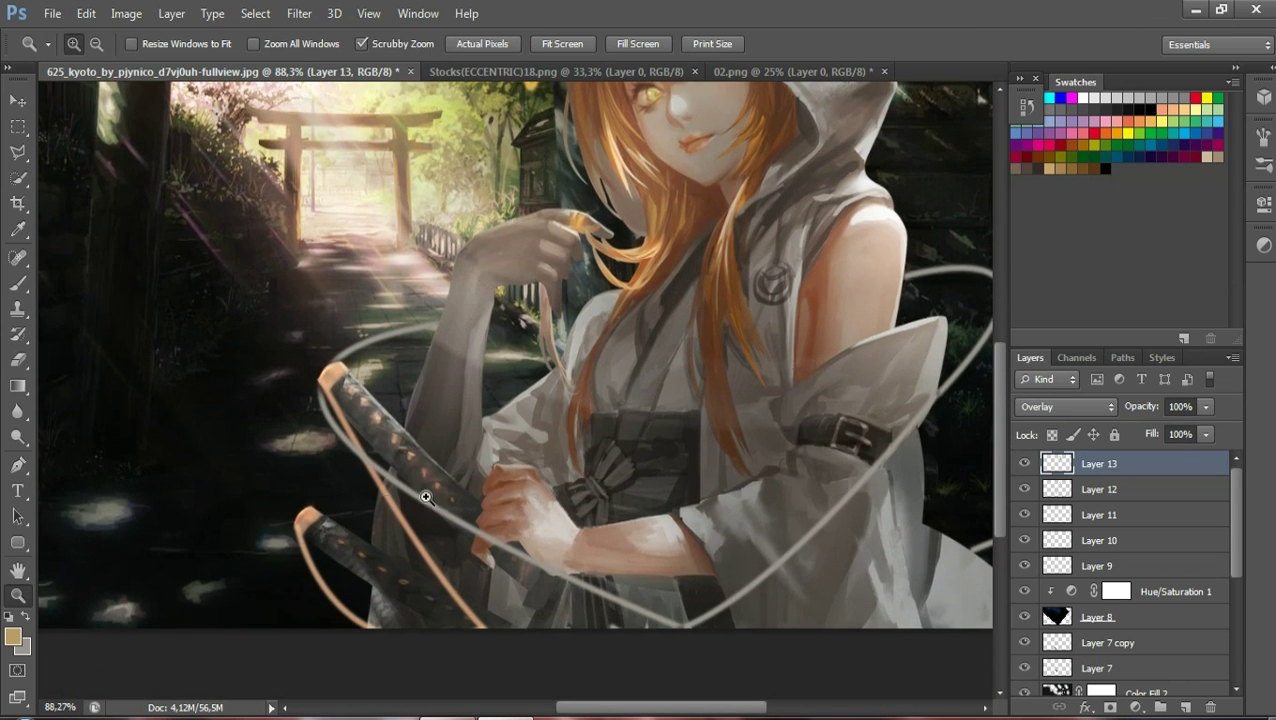
click(390, 499)
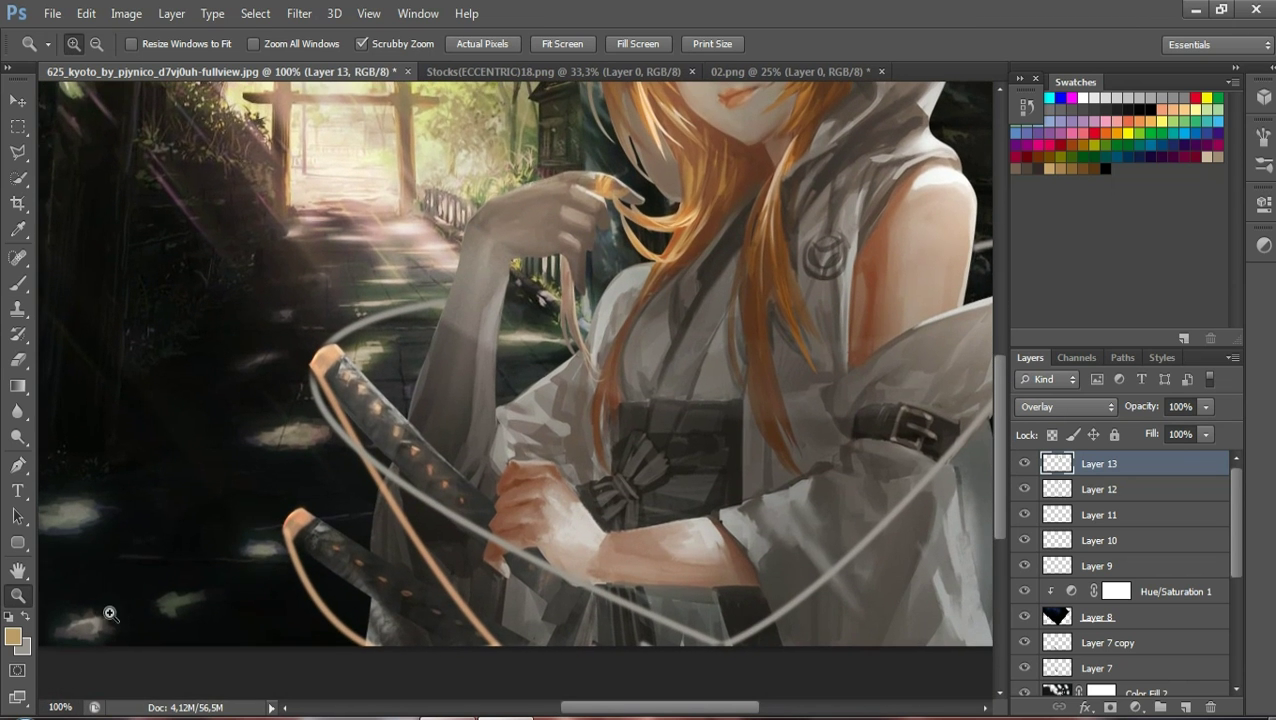
click(346, 354)
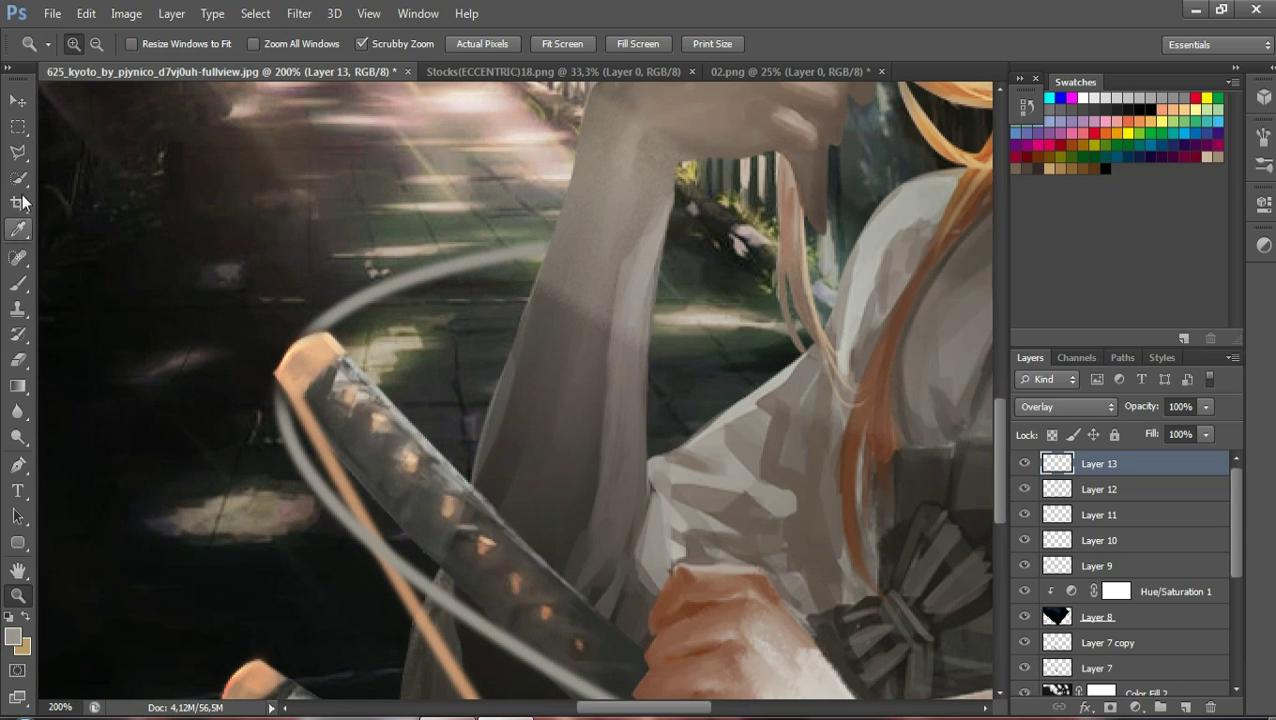
click(18, 283)
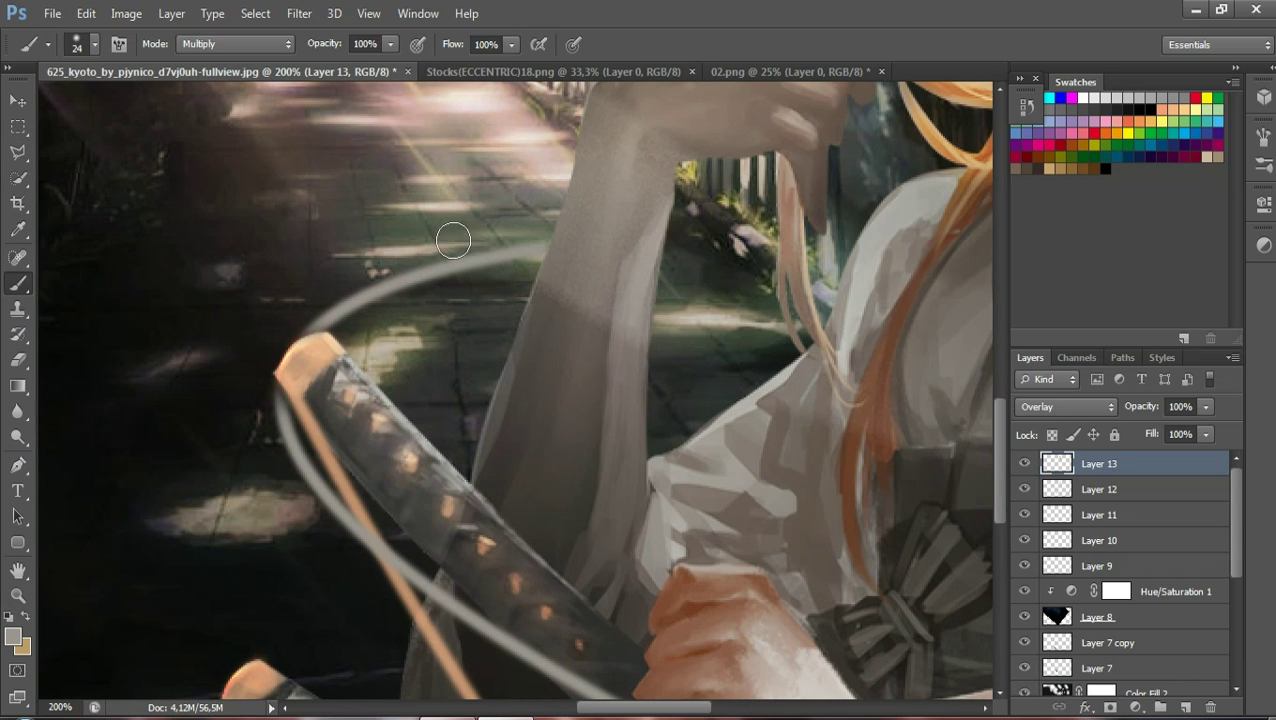
mouse_move(511, 257)
mouse_down()
mouse_move(368, 300)
mouse_move(306, 342)
mouse_up()
mouse_move(280, 398)
mouse_down()
mouse_move(333, 513)
mouse_move(613, 695)
mouse_up()
Lighten the ribbon lines crossing the hand, the sleeve and curving past the shoulder
drag(1001, 460, 998, 523)
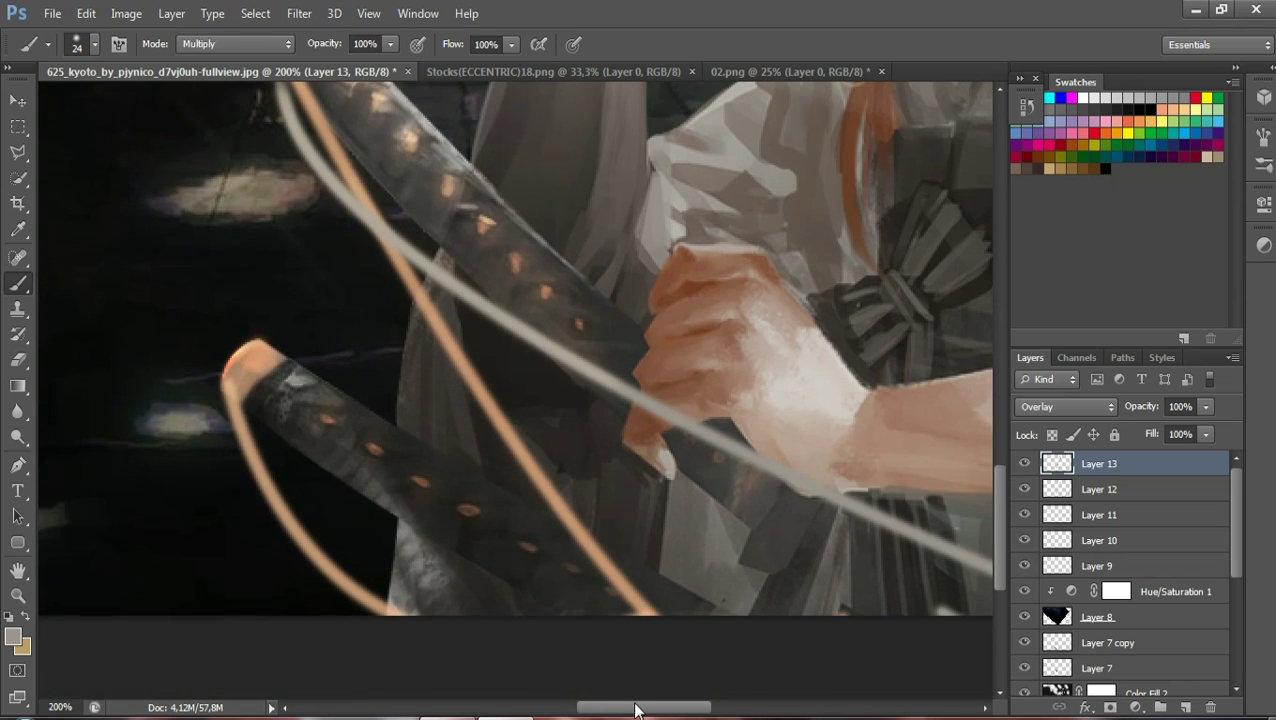
drag(638, 709, 698, 709)
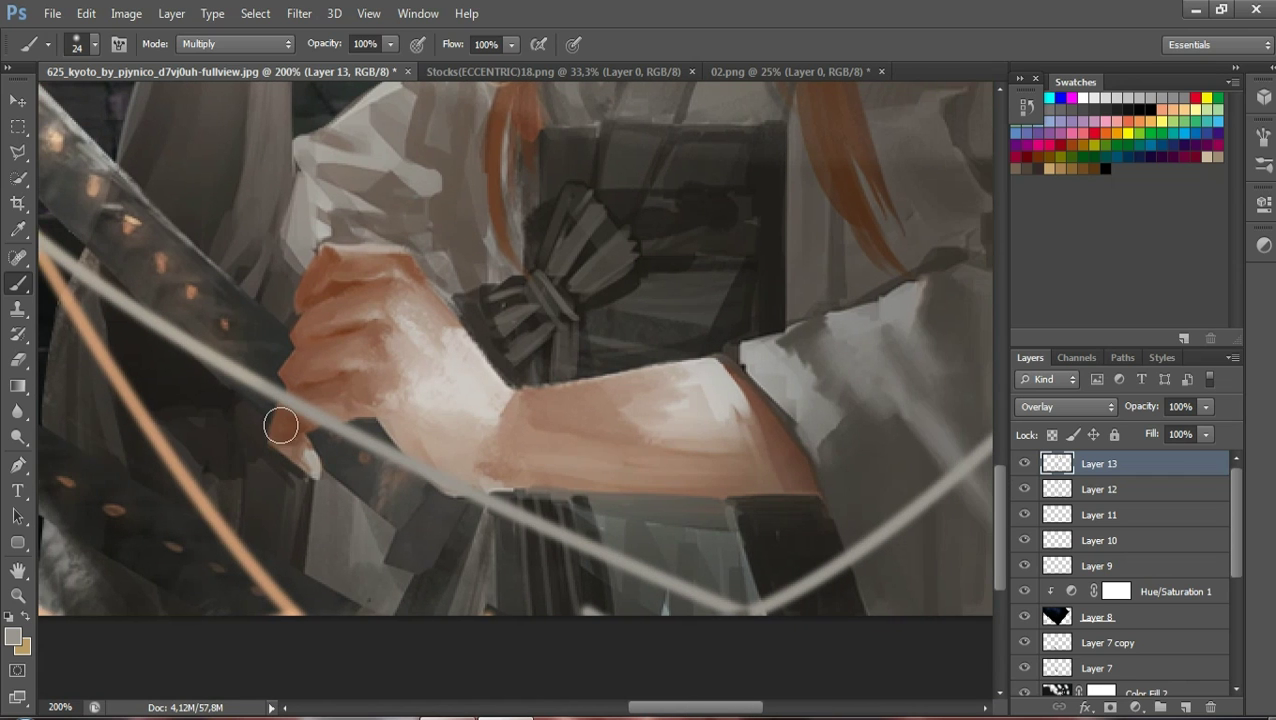
mouse_move(262, 388)
mouse_down()
mouse_move(492, 505)
mouse_move(765, 612)
mouse_up()
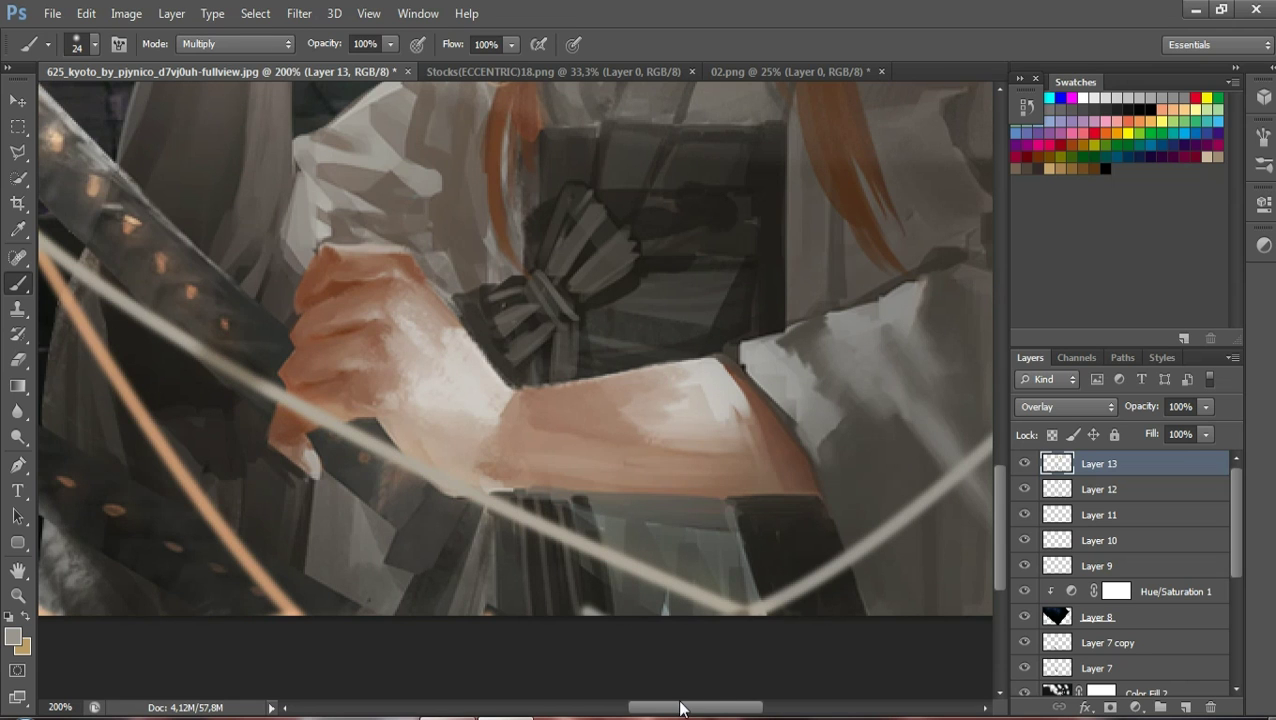
drag(680, 707, 747, 707)
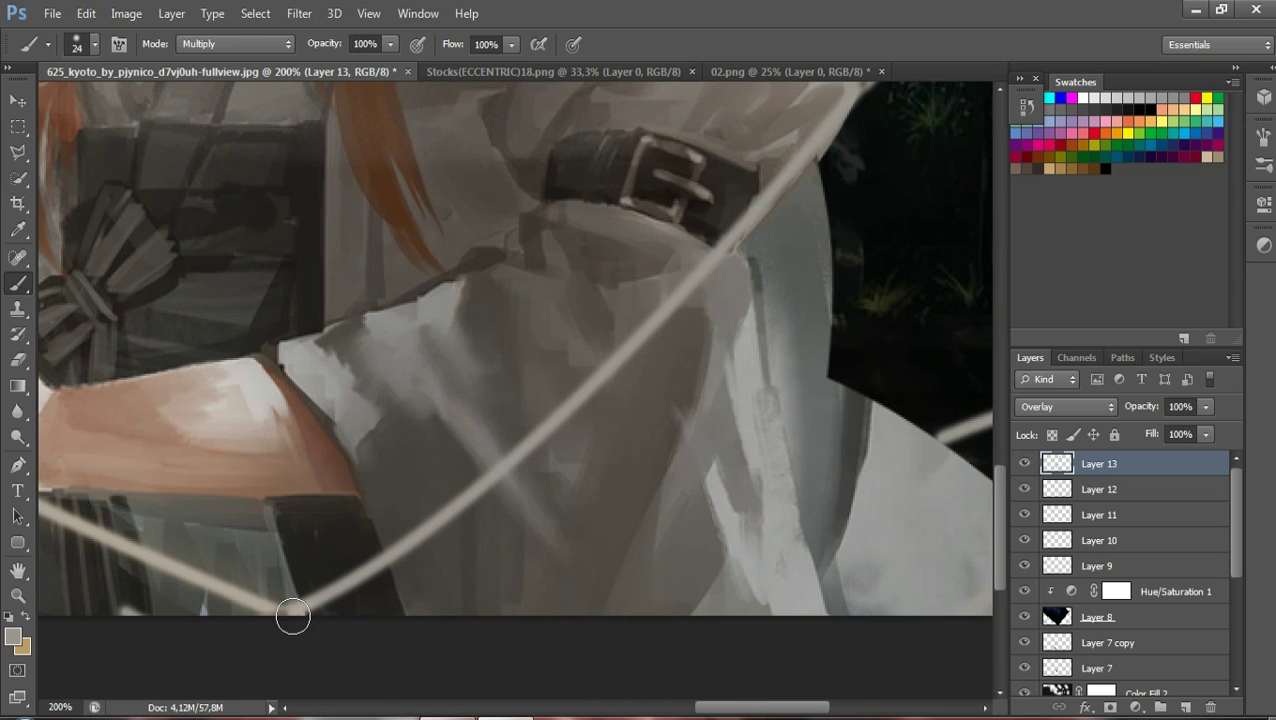
mouse_move(293, 615)
mouse_down()
mouse_move(511, 477)
mouse_move(853, 97)
mouse_up()
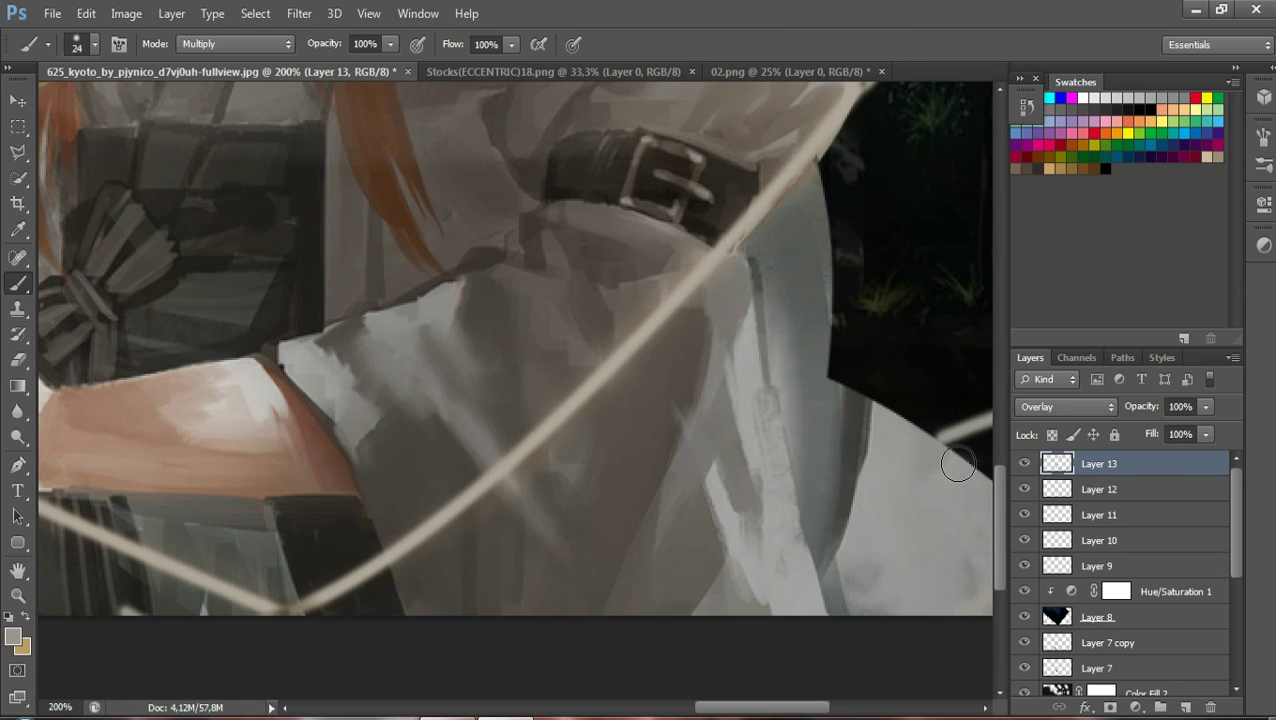
drag(996, 519, 998, 456)
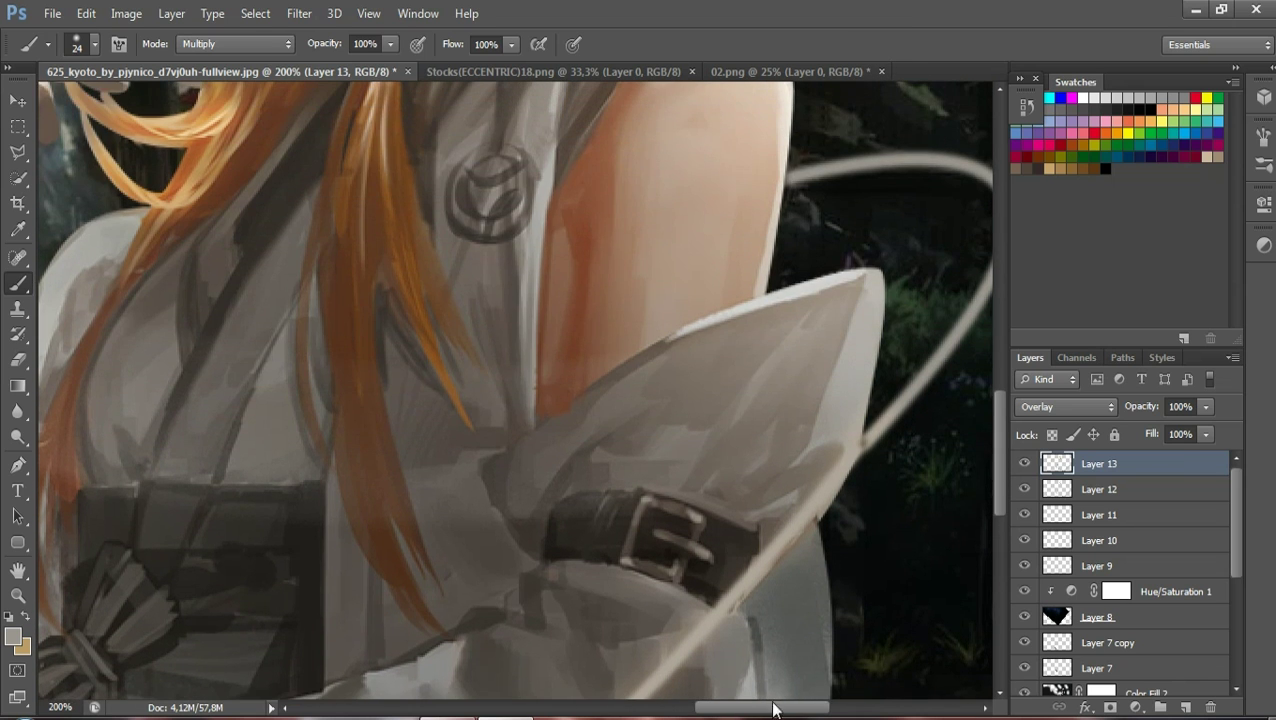
drag(763, 706, 803, 707)
drag(549, 485, 606, 174)
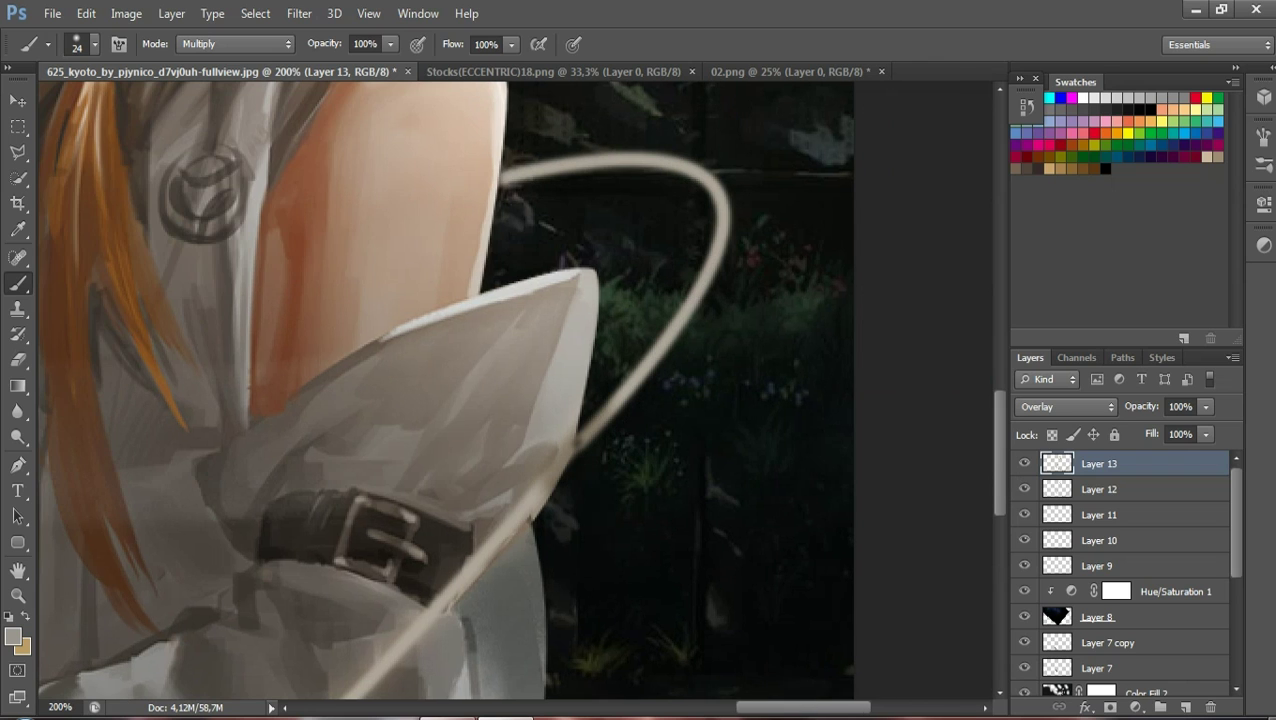
Refit the view, zoom to the sword near the arm, and try then undo an orange ribbon glow
click(17, 595)
right_click(166, 505)
click(168, 508)
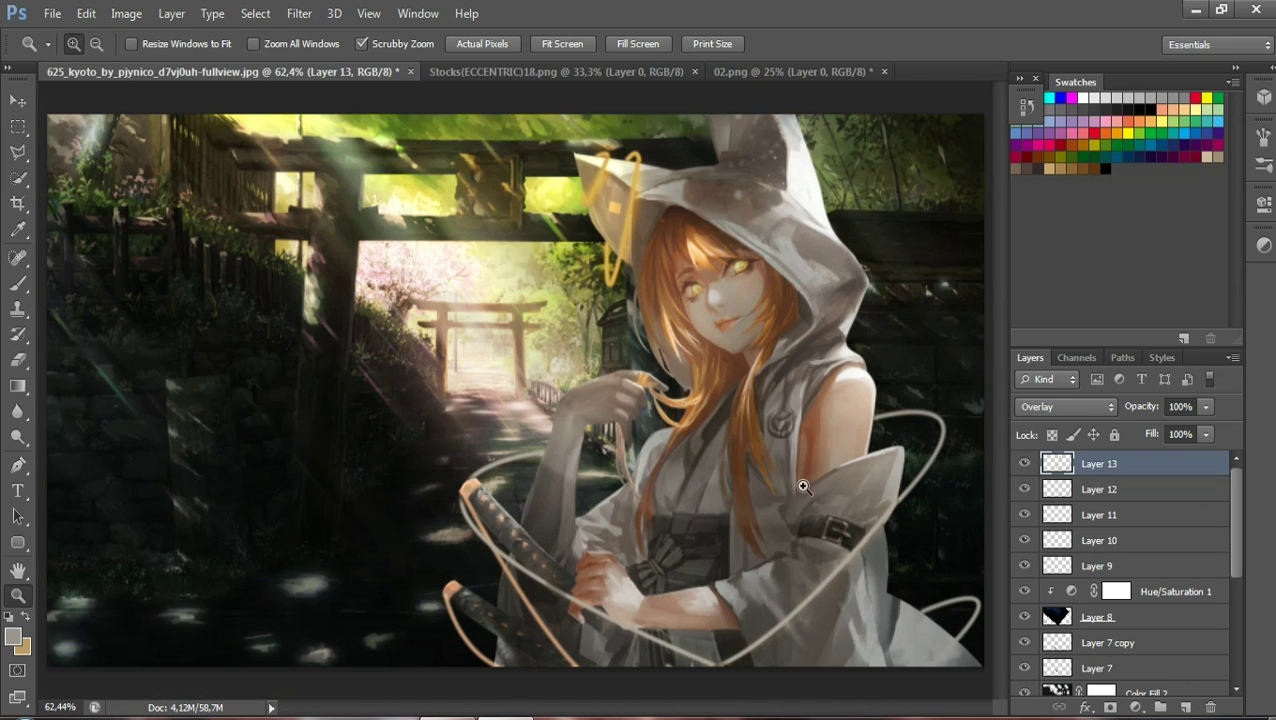
click(626, 565)
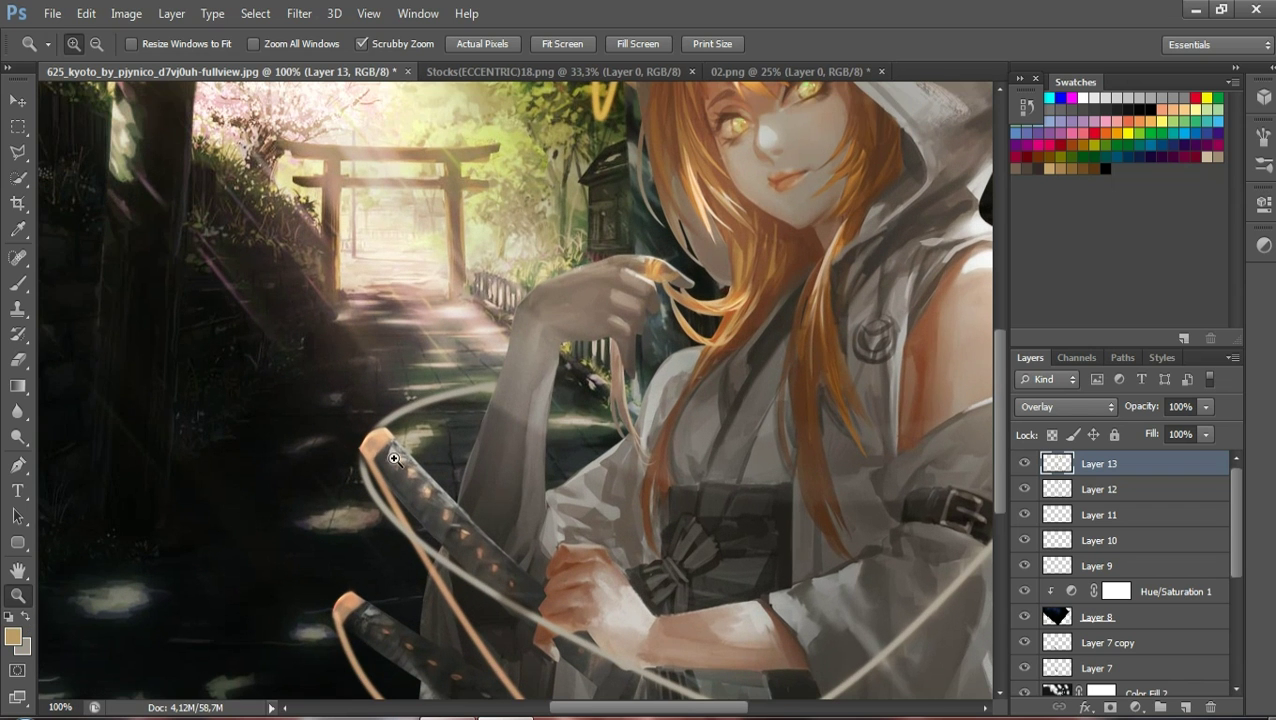
click(462, 455)
click(17, 283)
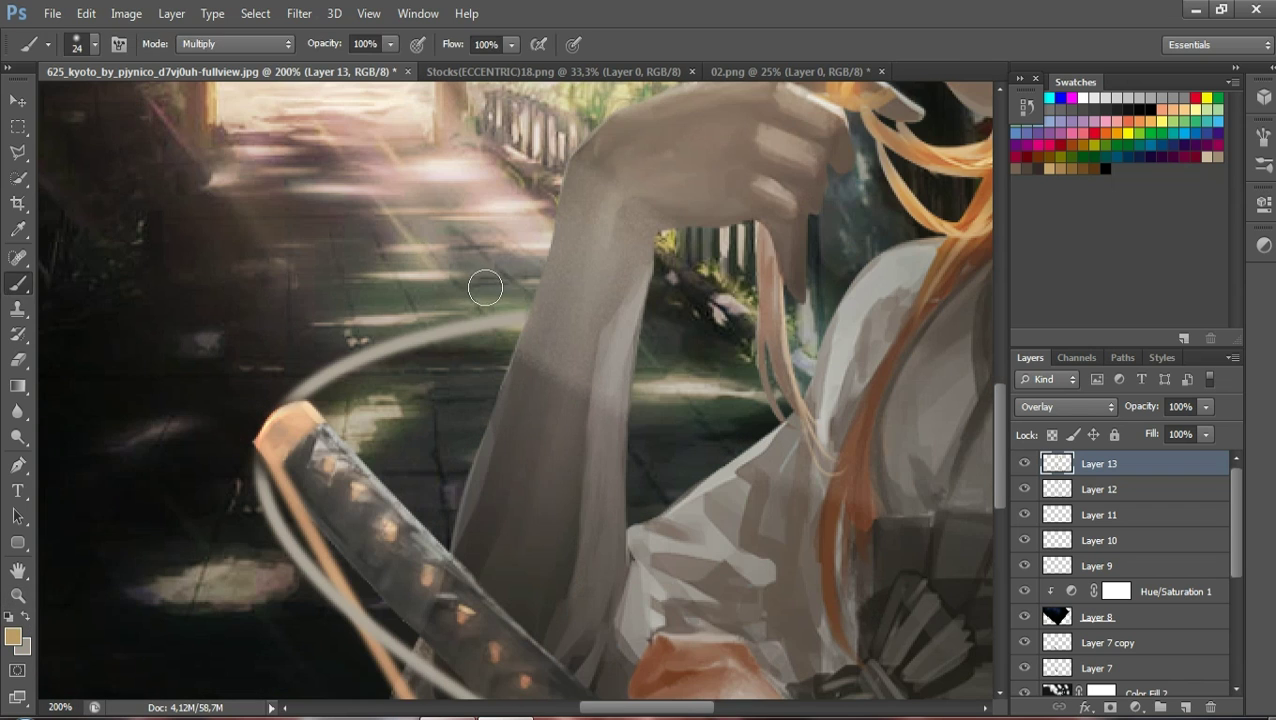
mouse_move(530, 313)
mouse_down()
mouse_move(298, 418)
mouse_move(270, 450)
mouse_up()
key(ctrl+alt+z)
key(ctrl+alt+z)
Set near-white as the foreground colour, test and undo a sword-edge stroke, and dismiss Layer 13 options
click(14, 636)
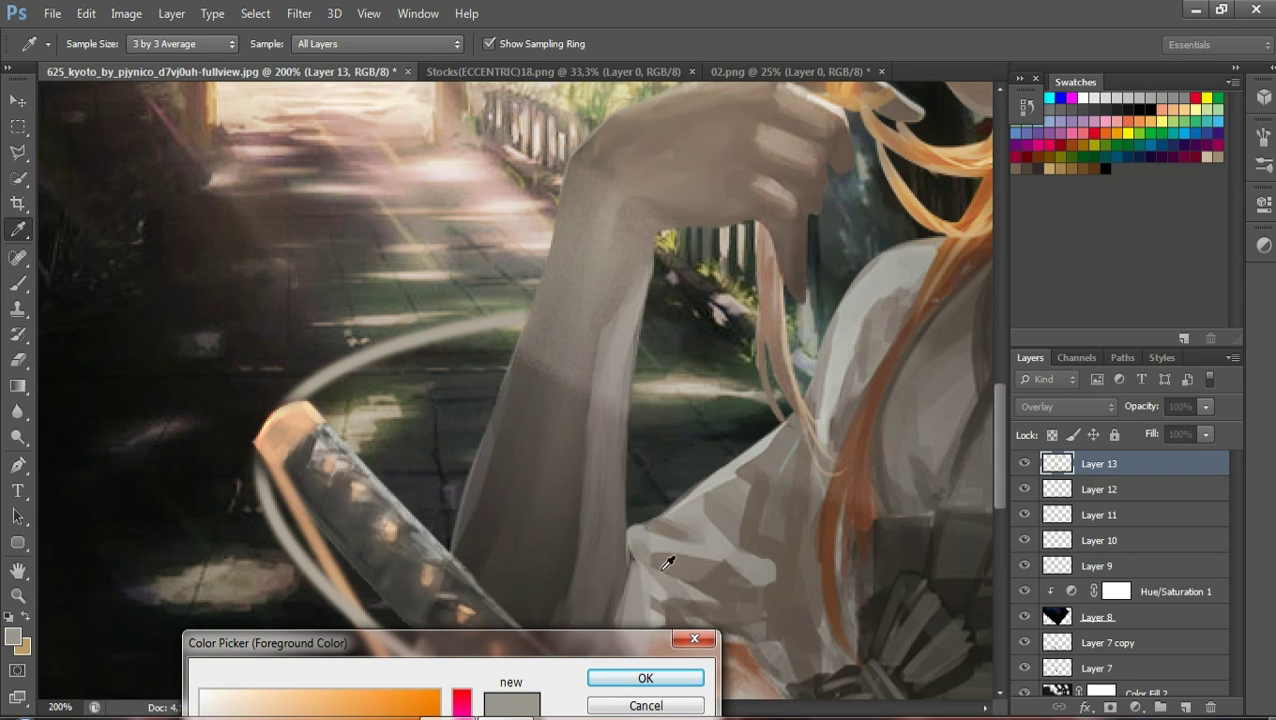
drag(264, 701, 202, 692)
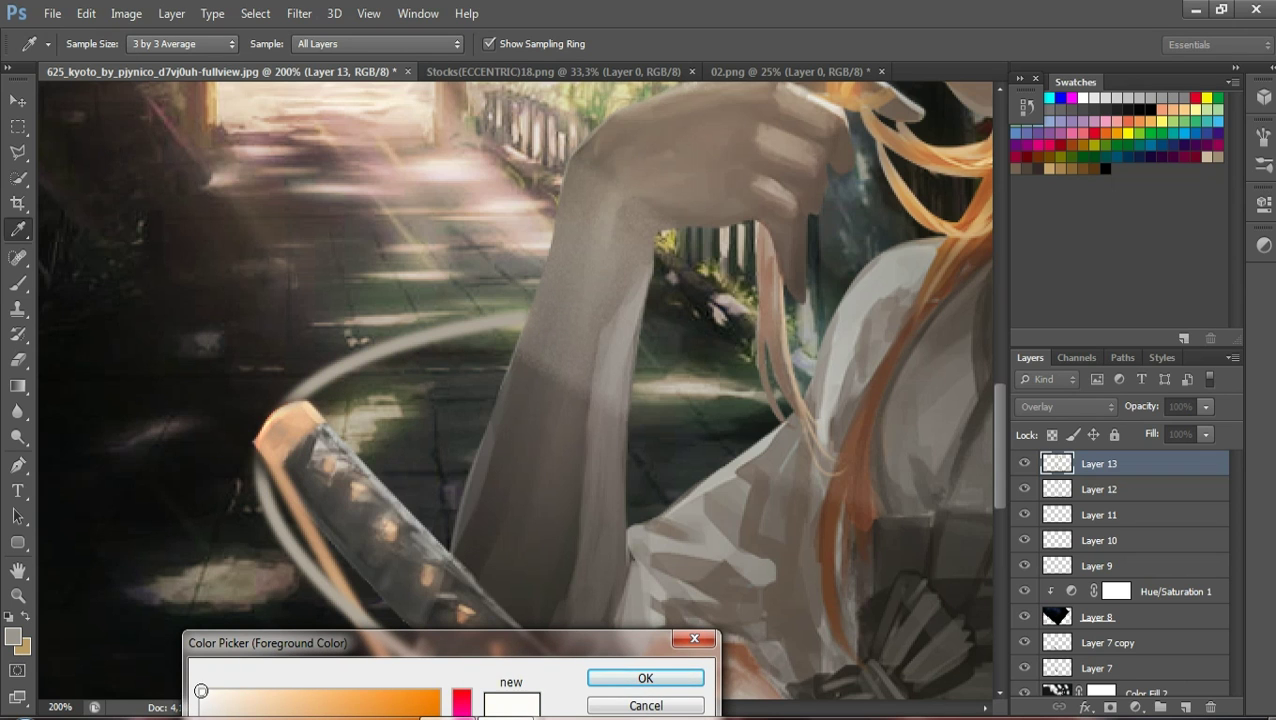
click(604, 676)
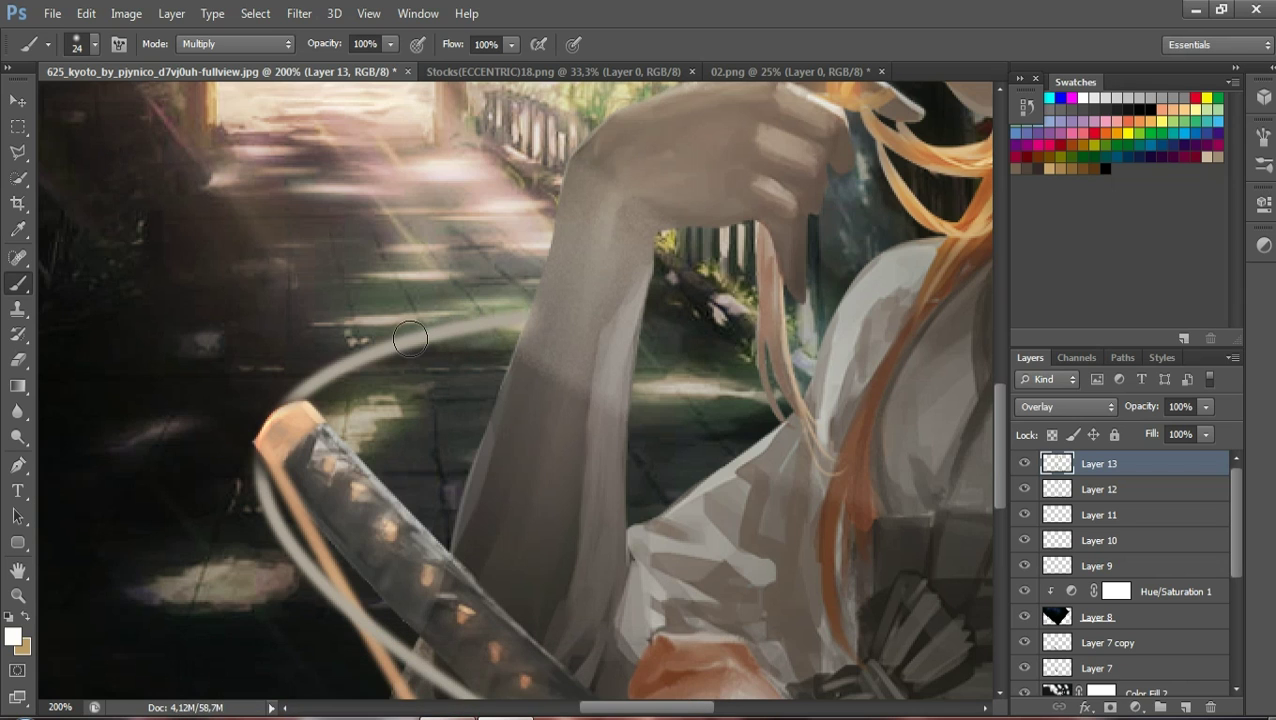
drag(338, 377, 436, 657)
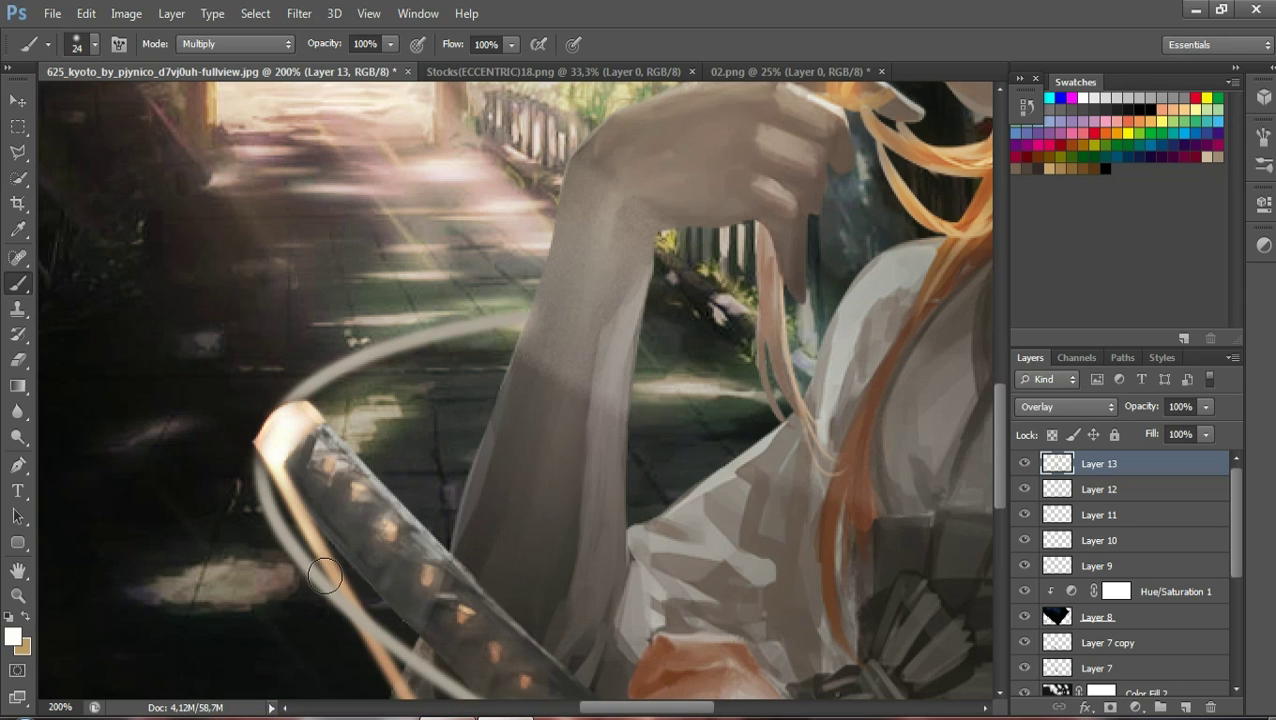
key(ctrl+z)
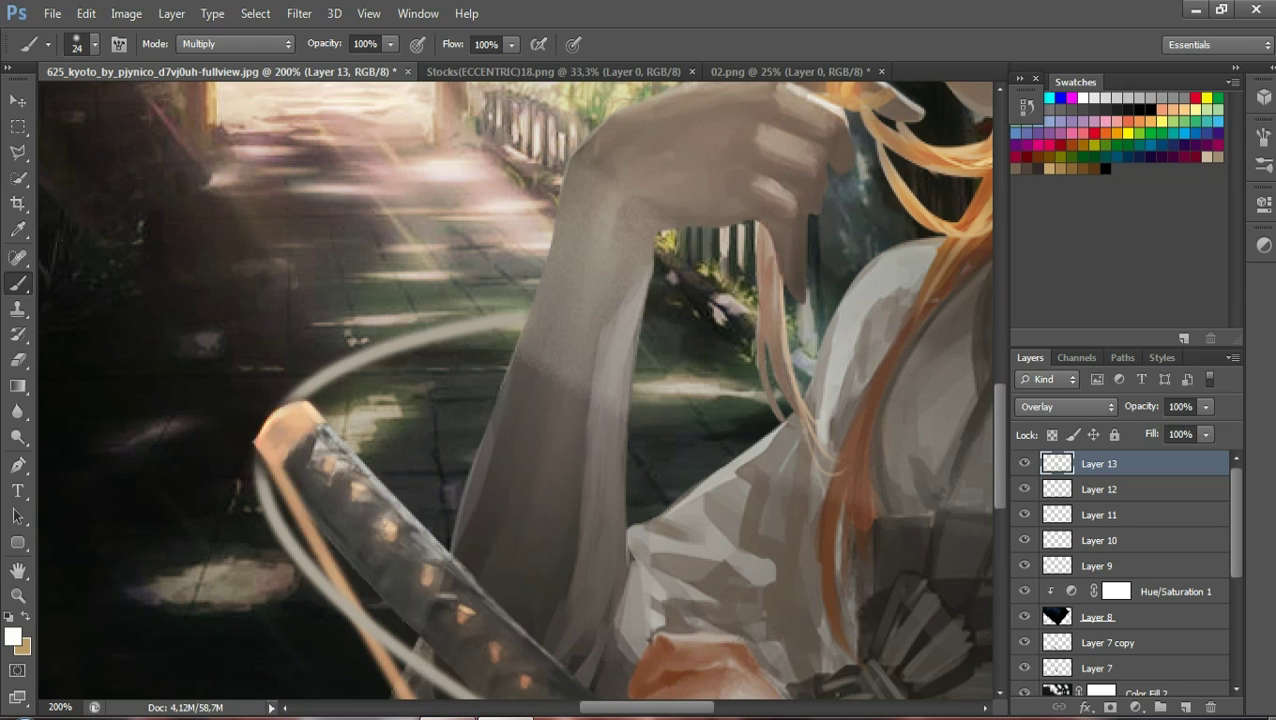
right_click(1091, 466)
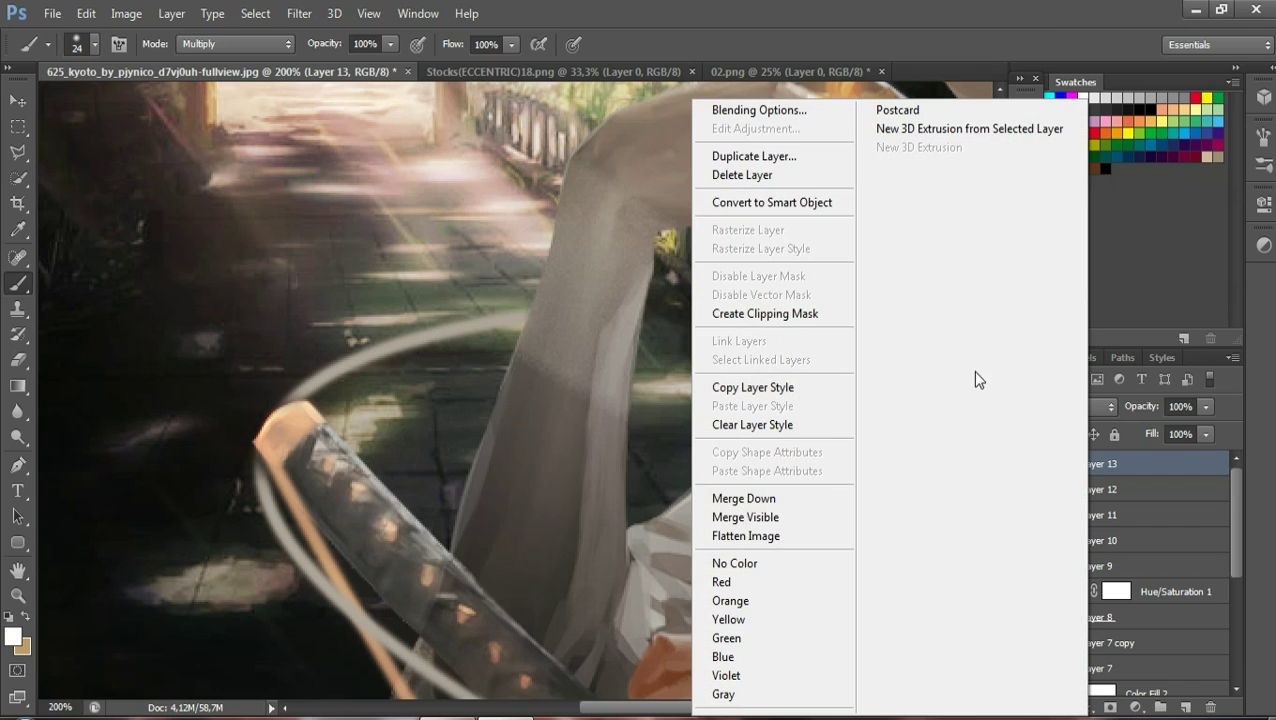
key(Escape)
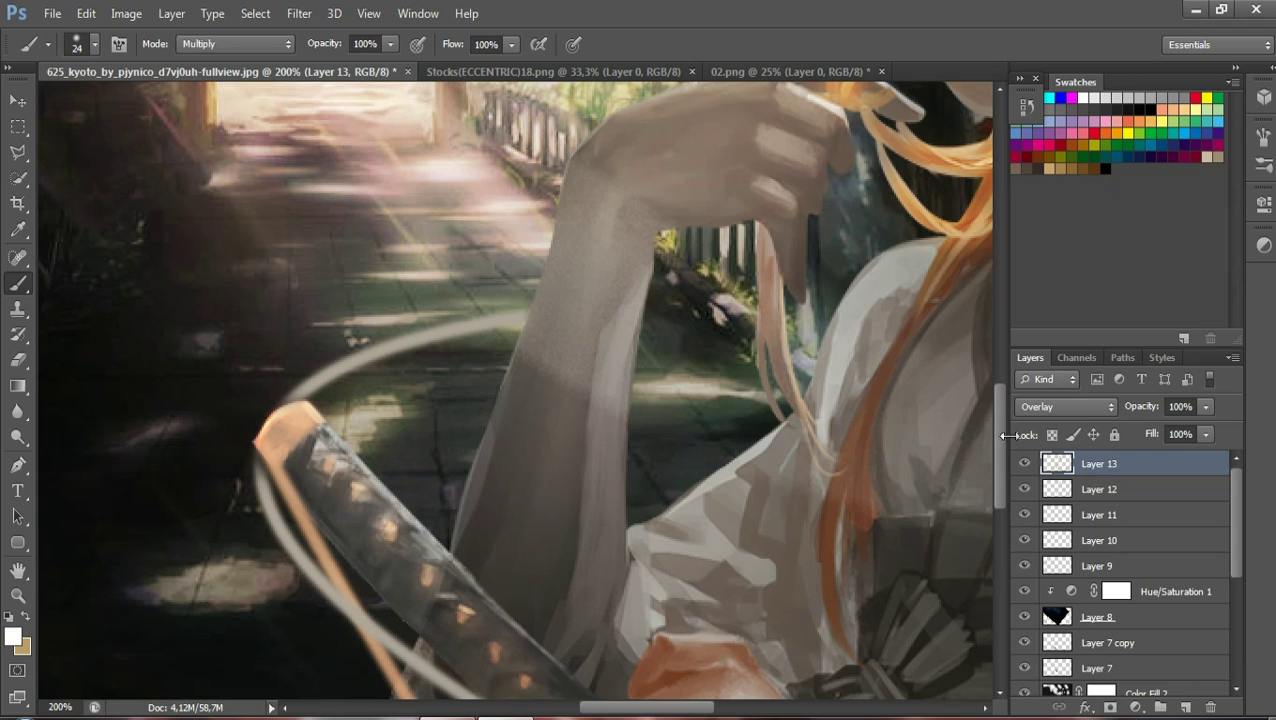
Add new Layer 14, clip it to the layer below, and move it under Layer 13
click(1185, 707)
right_click(1091, 469)
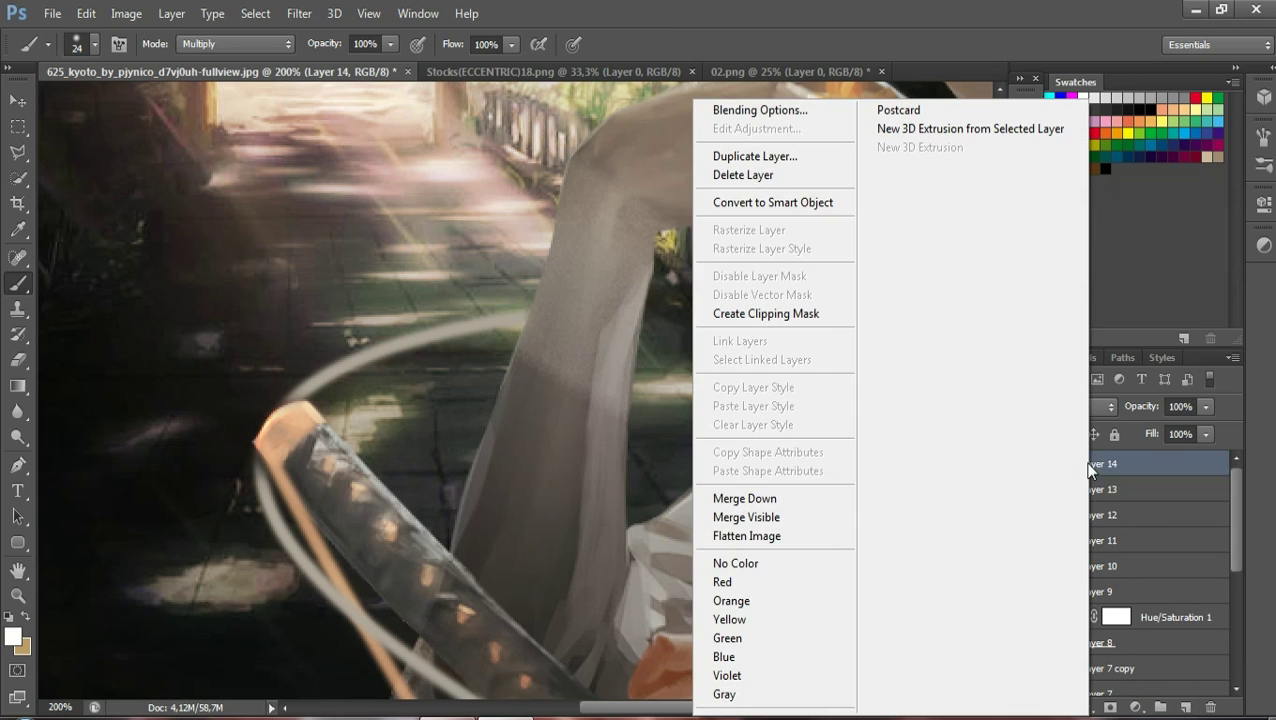
click(763, 314)
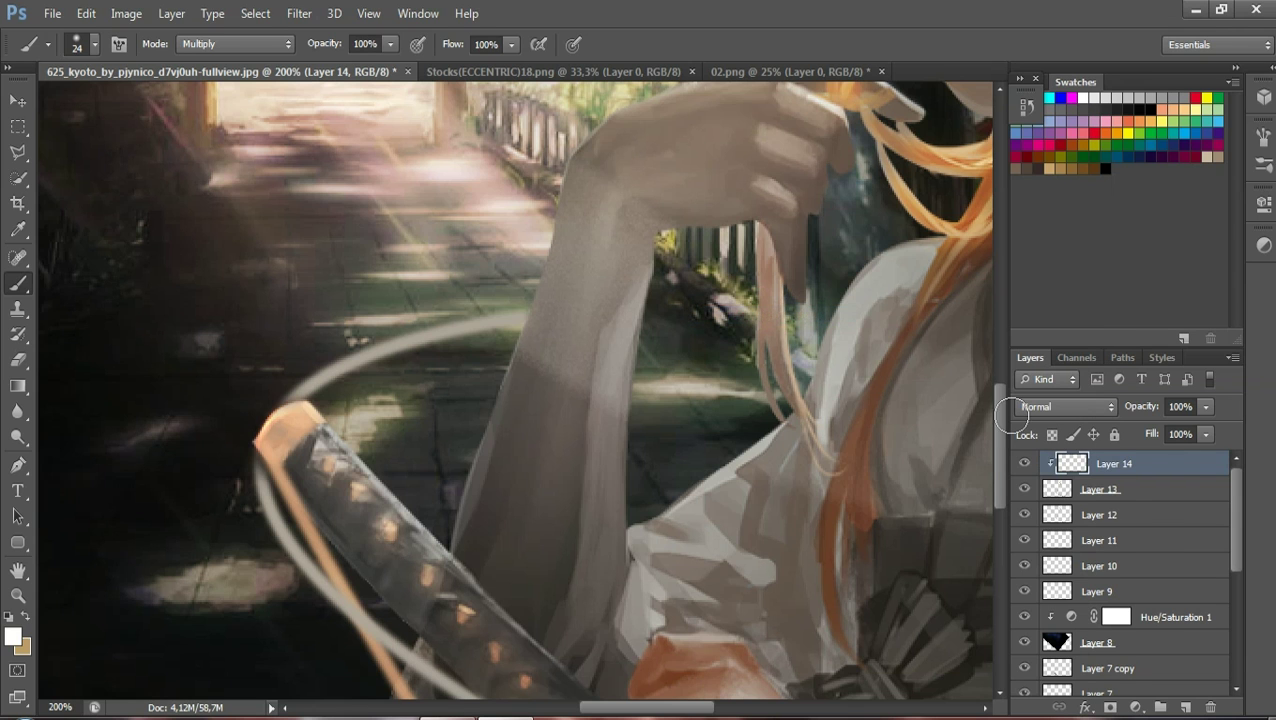
drag(1110, 465, 1112, 490)
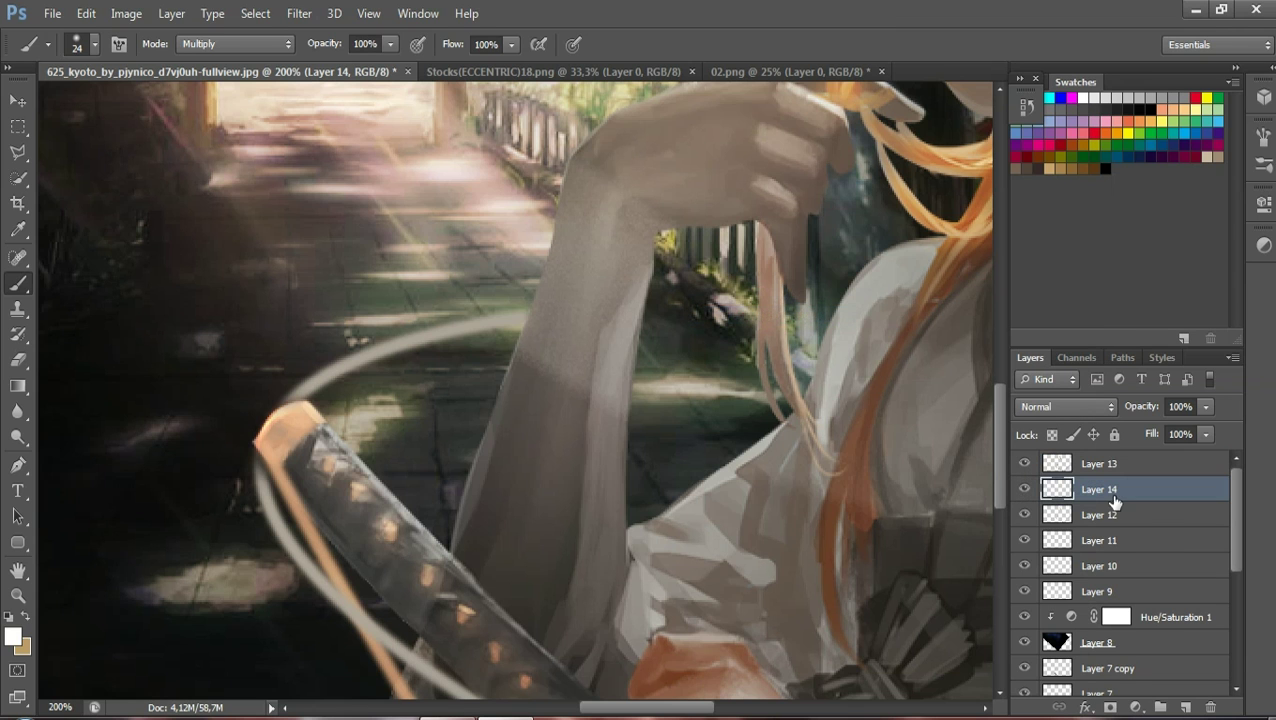
Test and undo a white glow along the ribbon arc and sword, toggling Layer 14 to compare
drag(522, 320, 428, 330)
drag(337, 362, 380, 595)
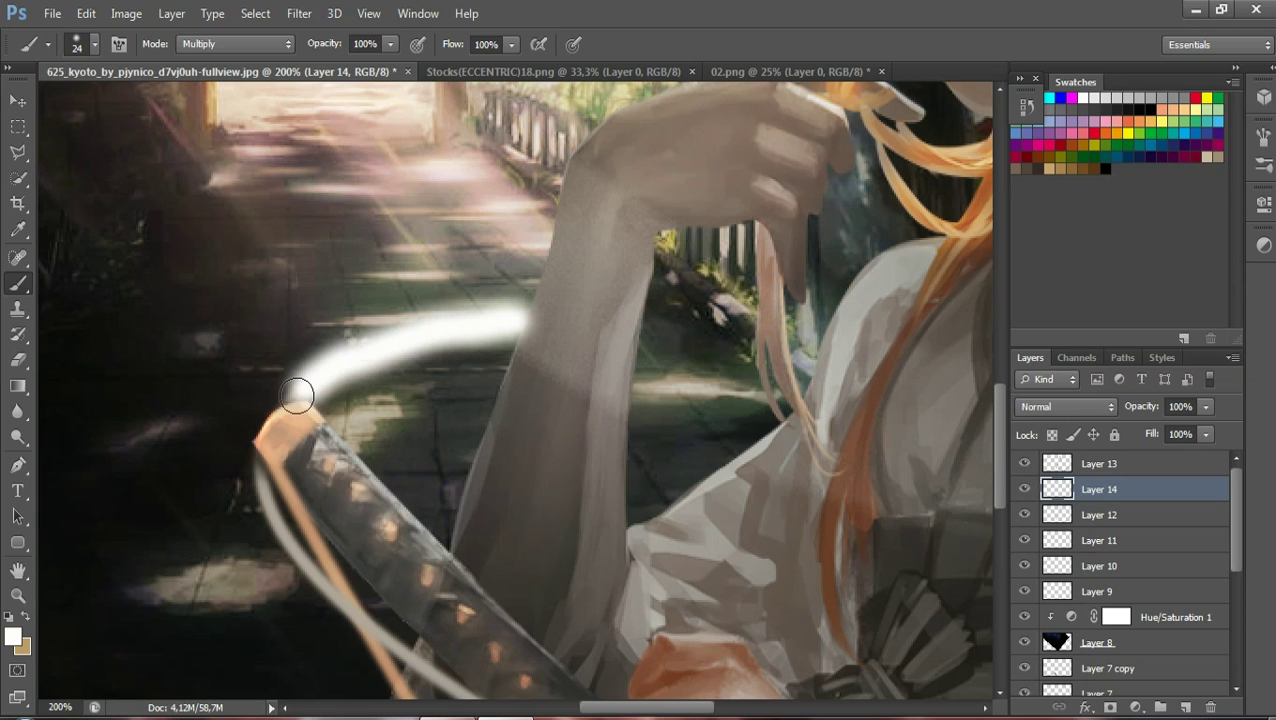
right_click(1097, 489)
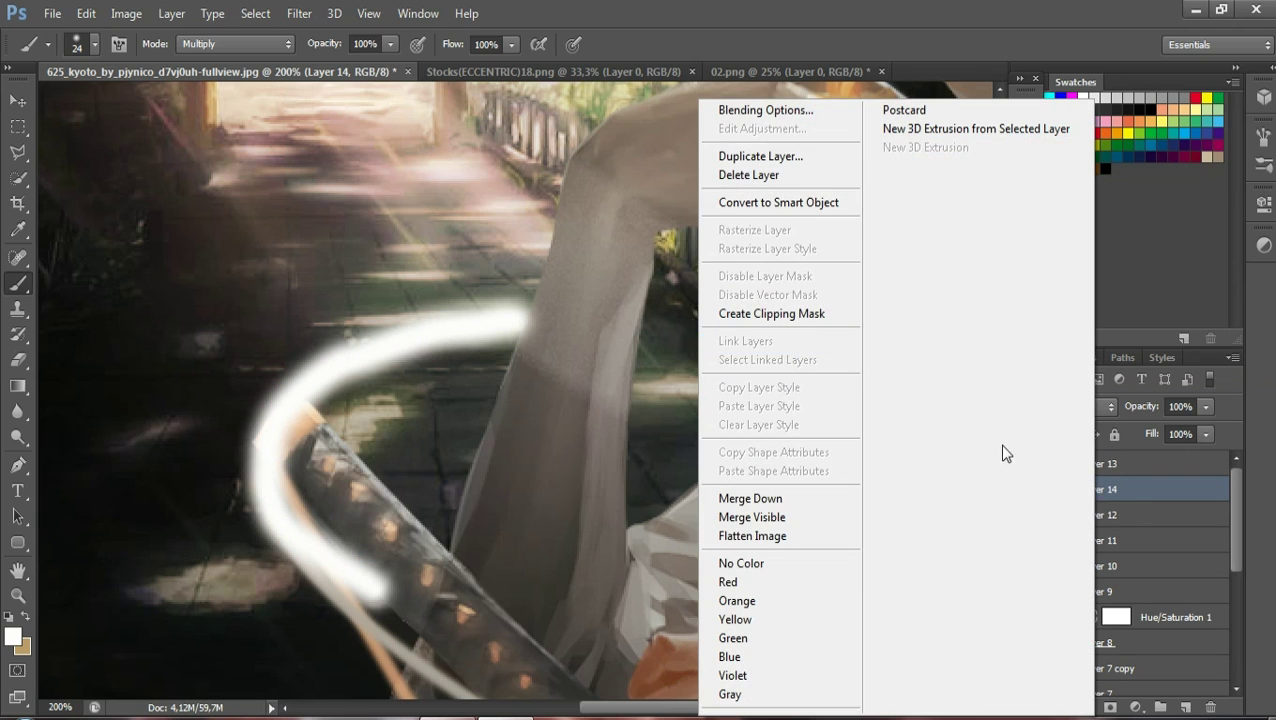
click(1137, 489)
key(ctrl+z)
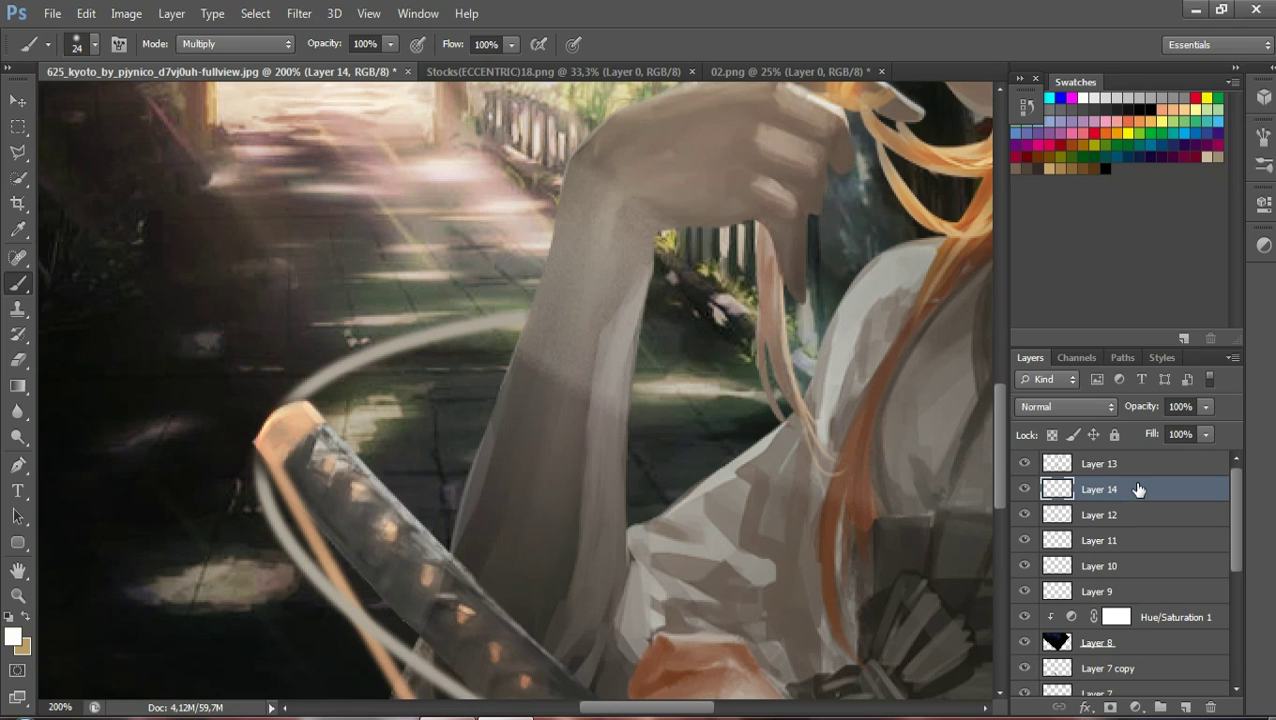
click(1026, 490)
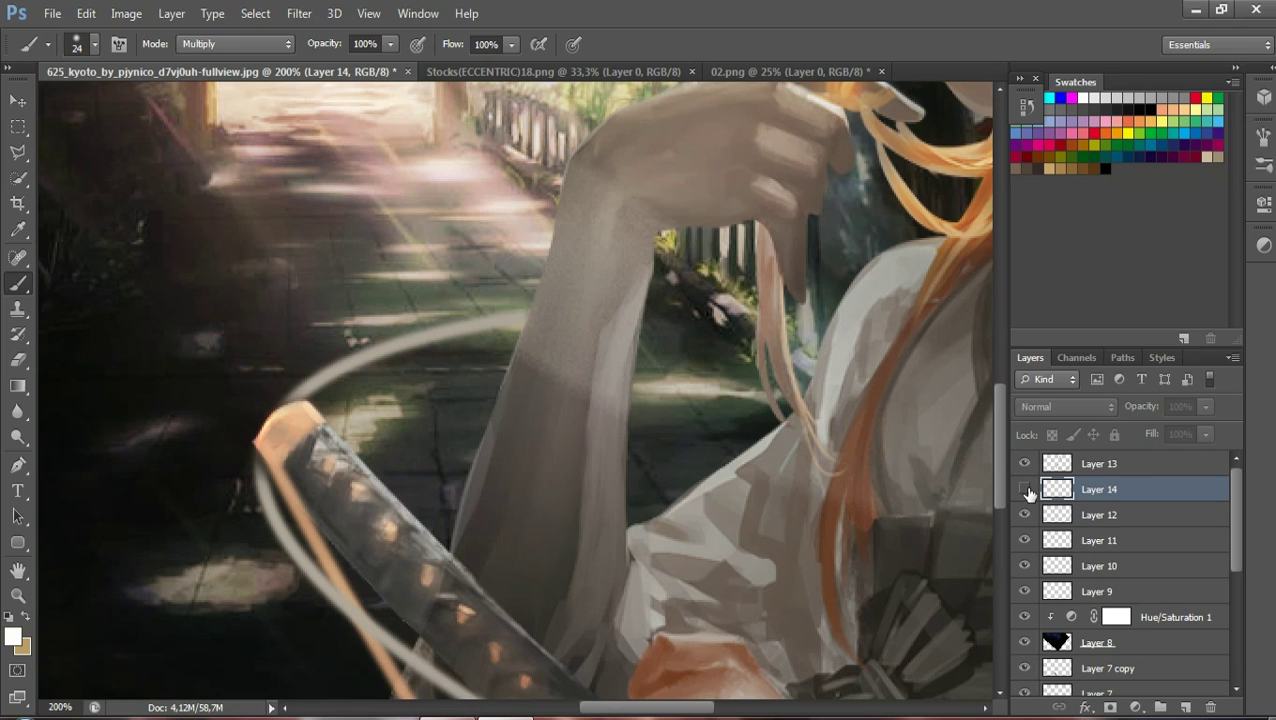
click(1025, 490)
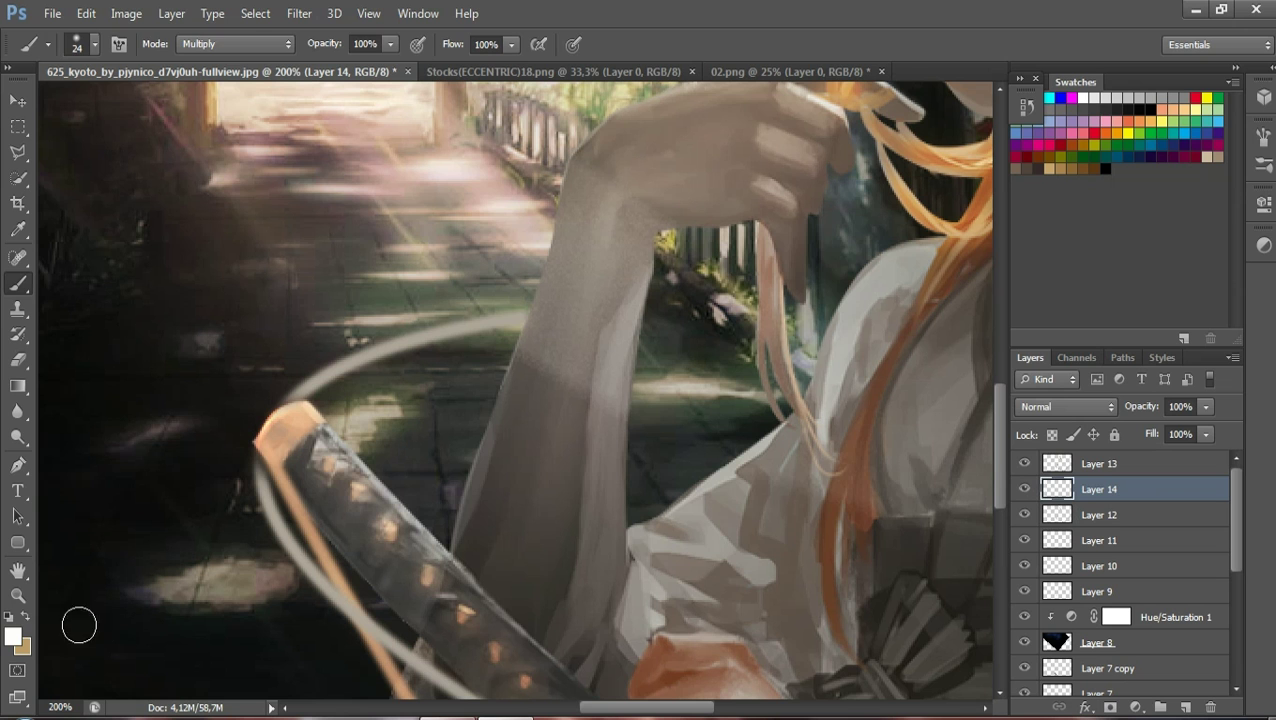
Zoom out, compare Layer 14 and Layer 12 visibility, and clip Layer 14 to the layer below
click(17, 594)
drag(651, 591, 550, 603)
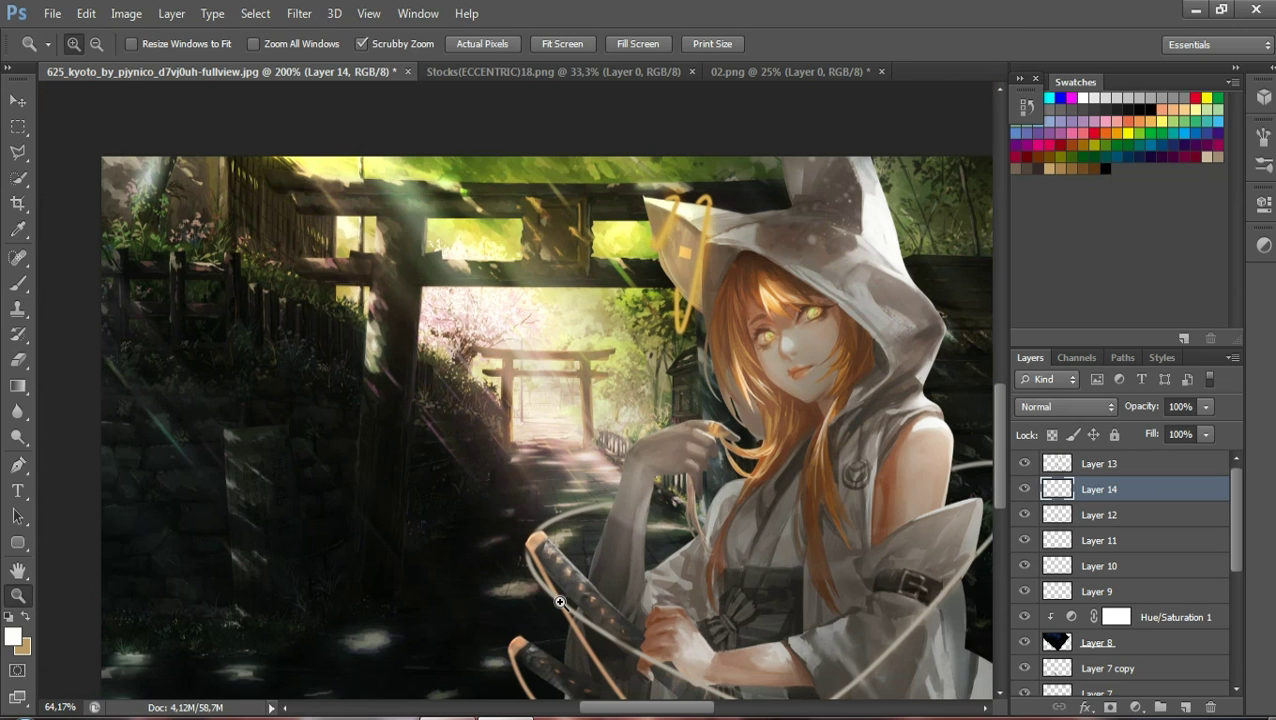
click(1024, 489)
click(1024, 489)
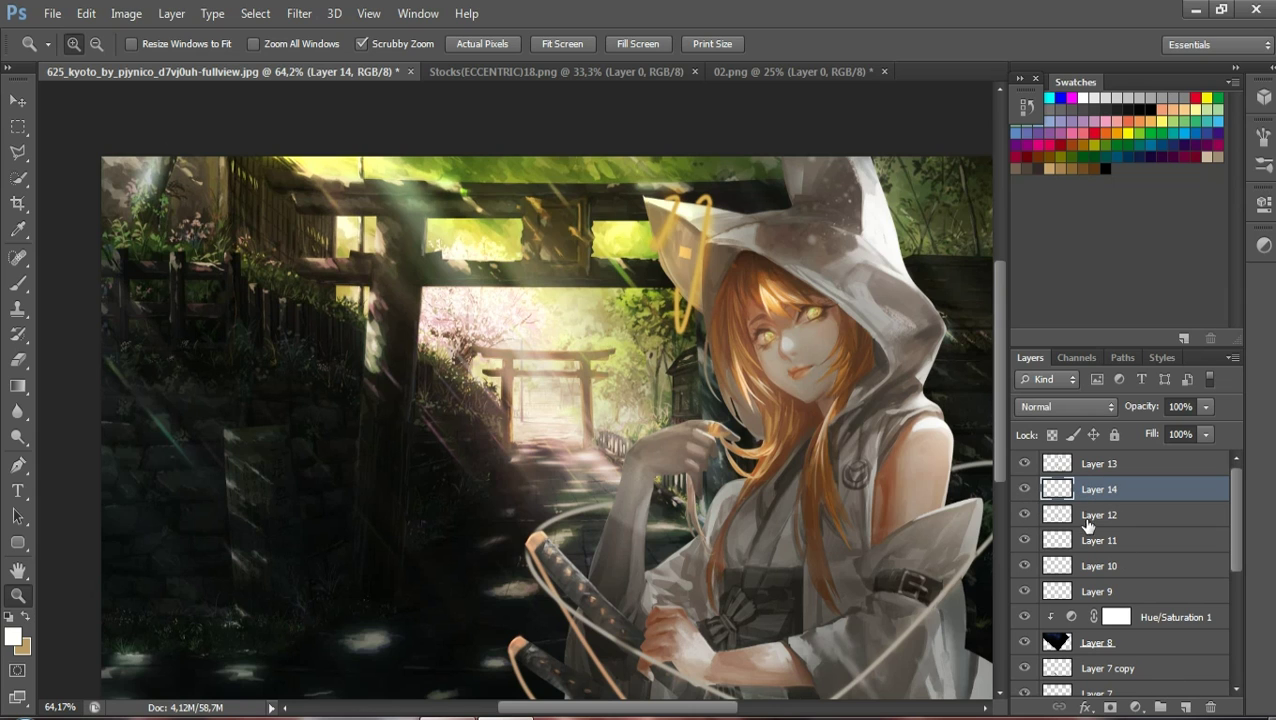
click(1023, 513)
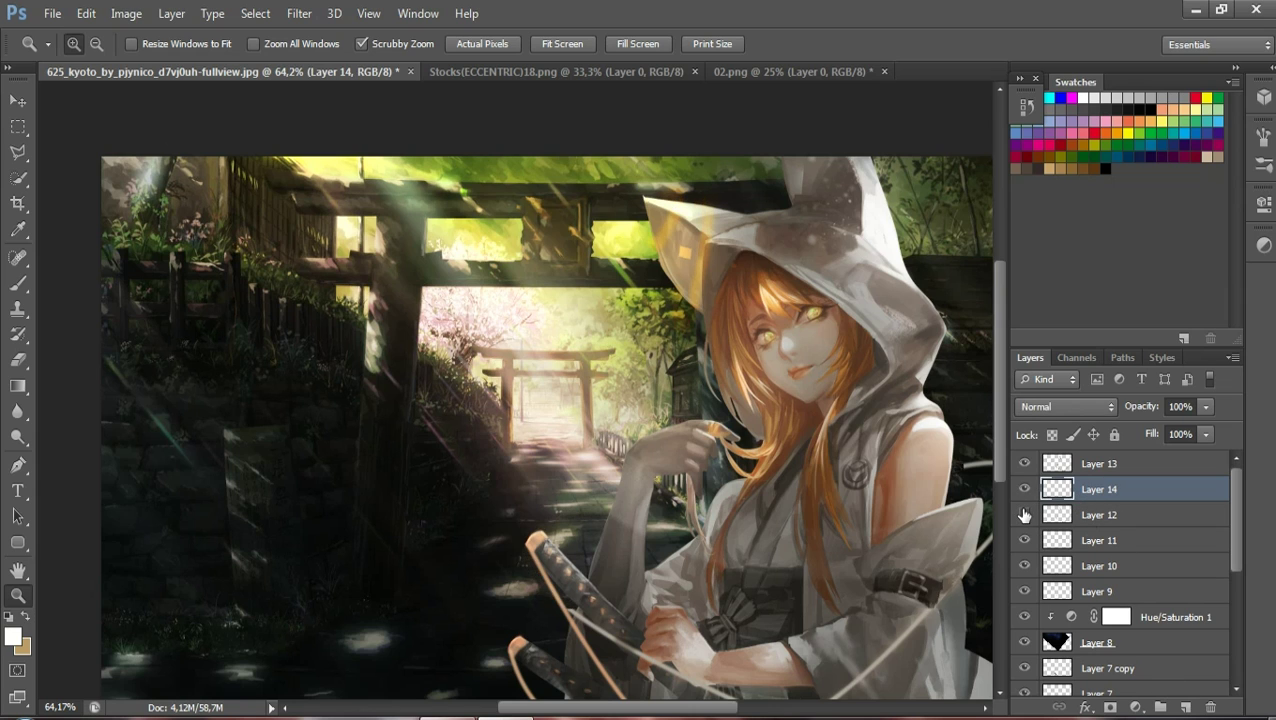
click(1023, 513)
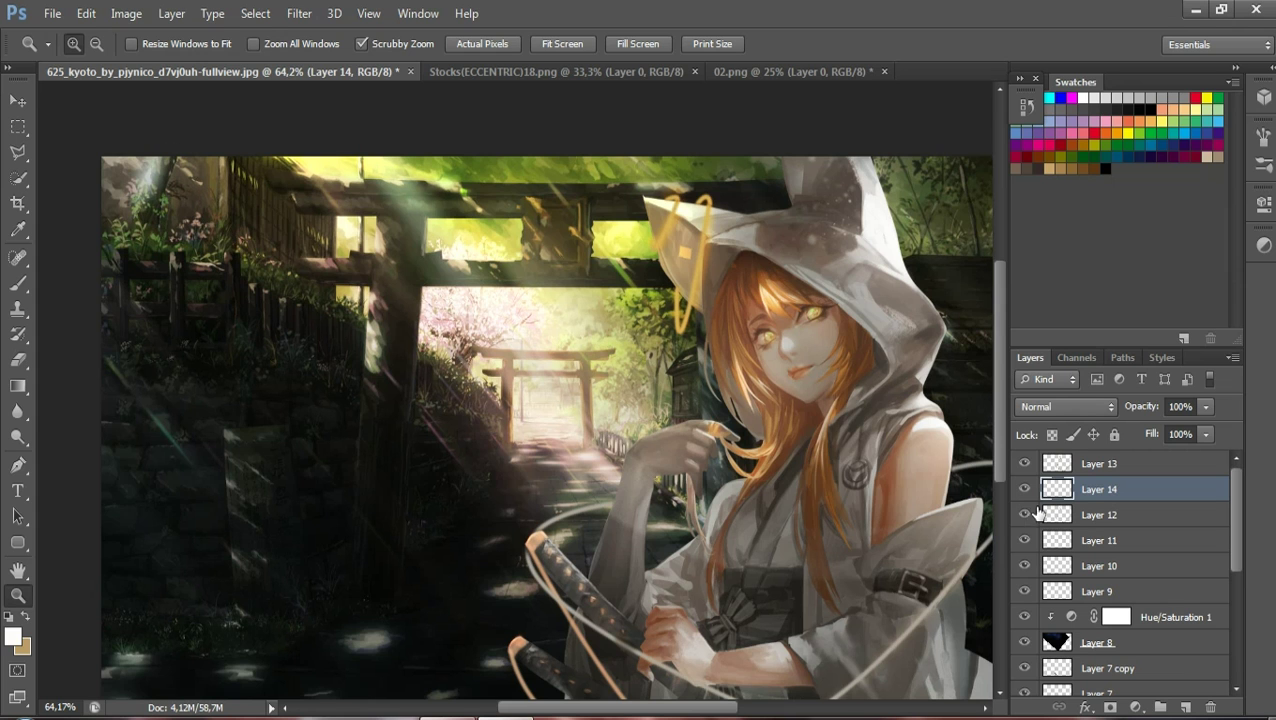
right_click(1092, 489)
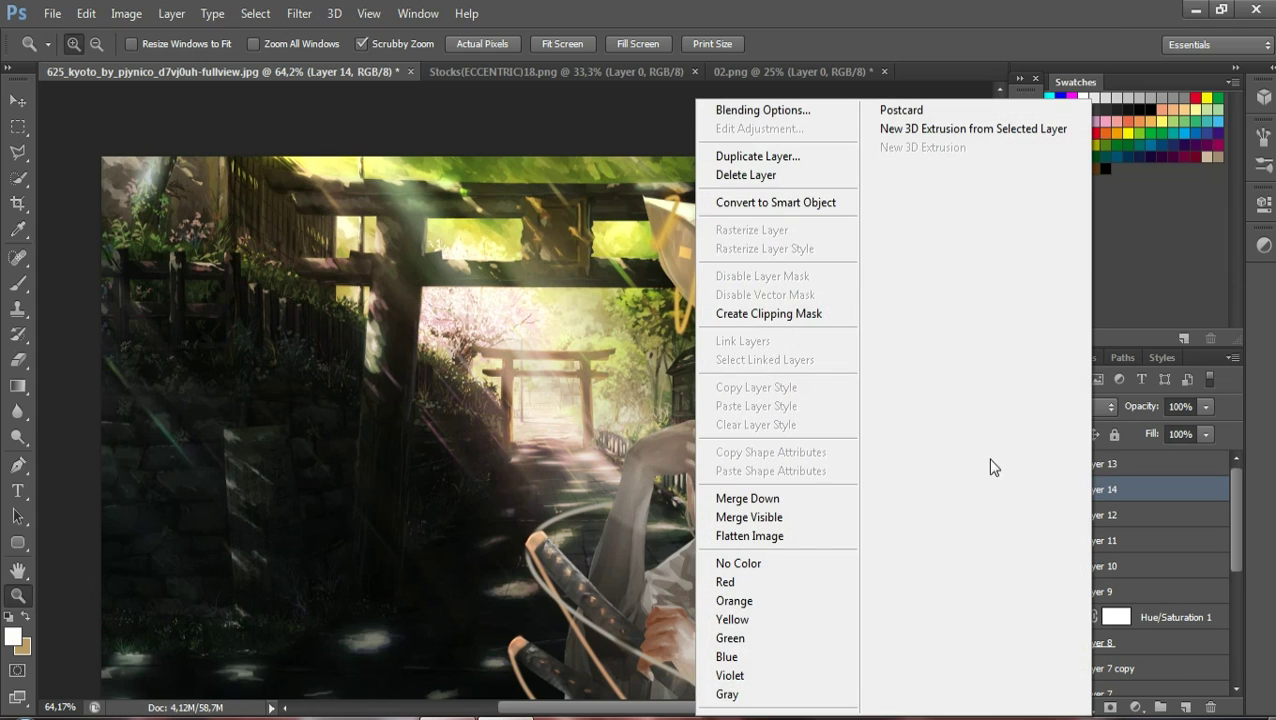
click(795, 313)
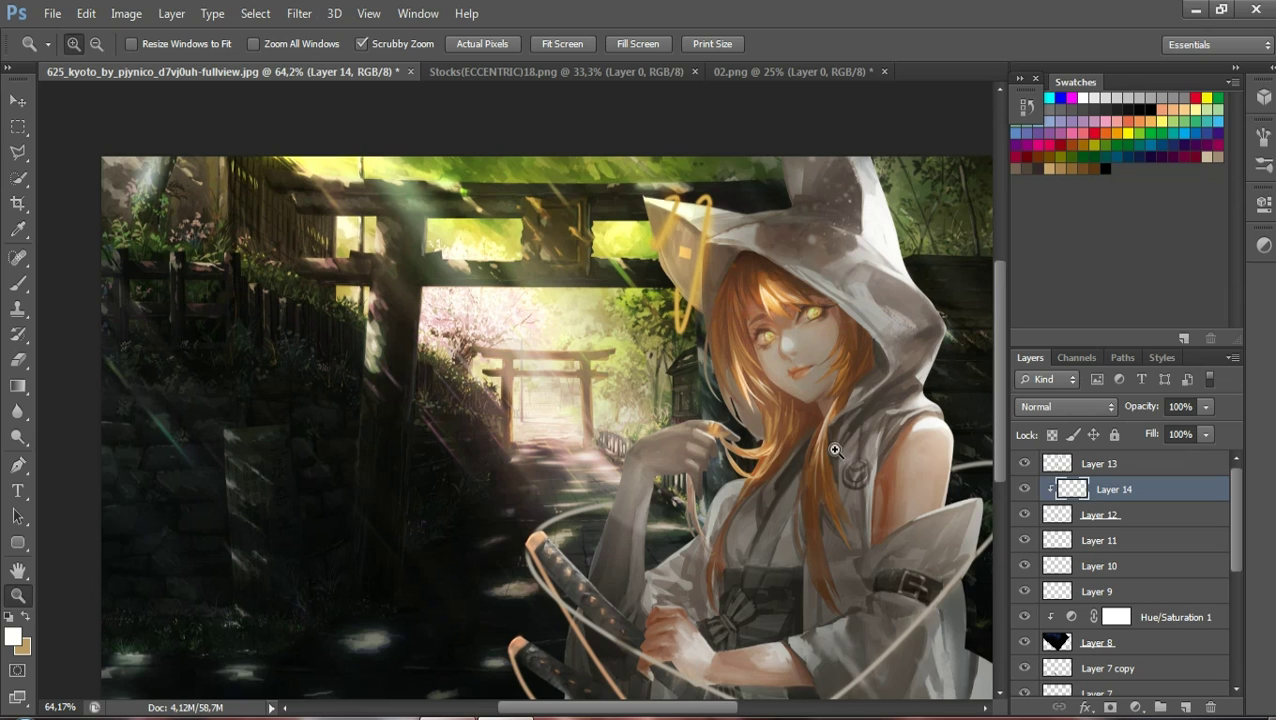
Paint a thin white arc on Layer 14 from the lower sword up around the figure
click(22, 285)
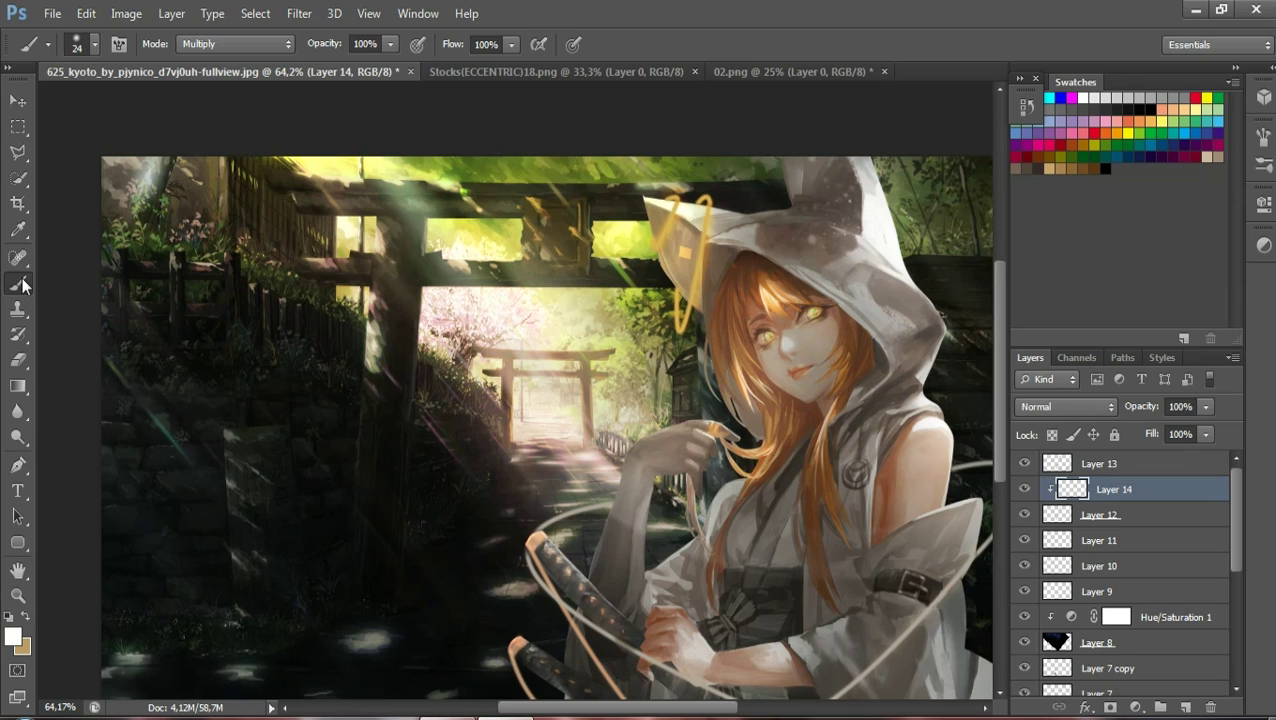
mouse_move(613, 500)
mouse_down()
mouse_move(552, 519)
mouse_move(622, 640)
mouse_move(719, 697)
mouse_up()
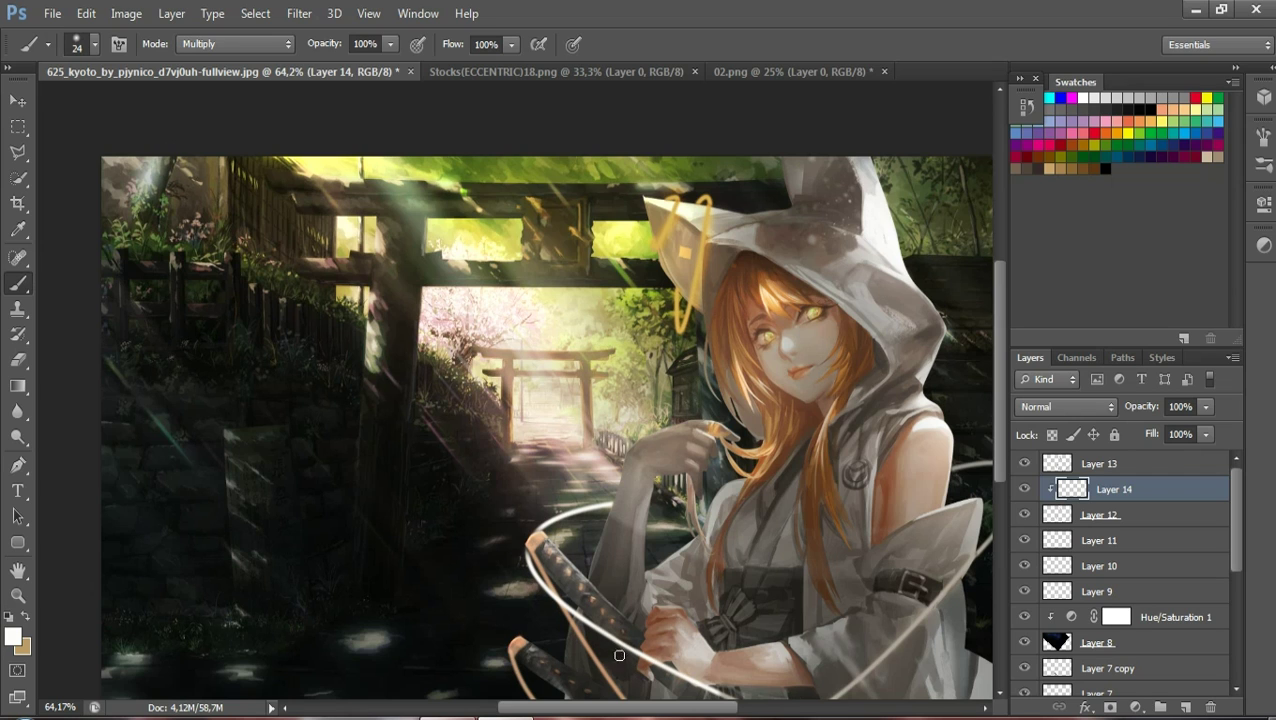
drag(836, 695, 990, 537)
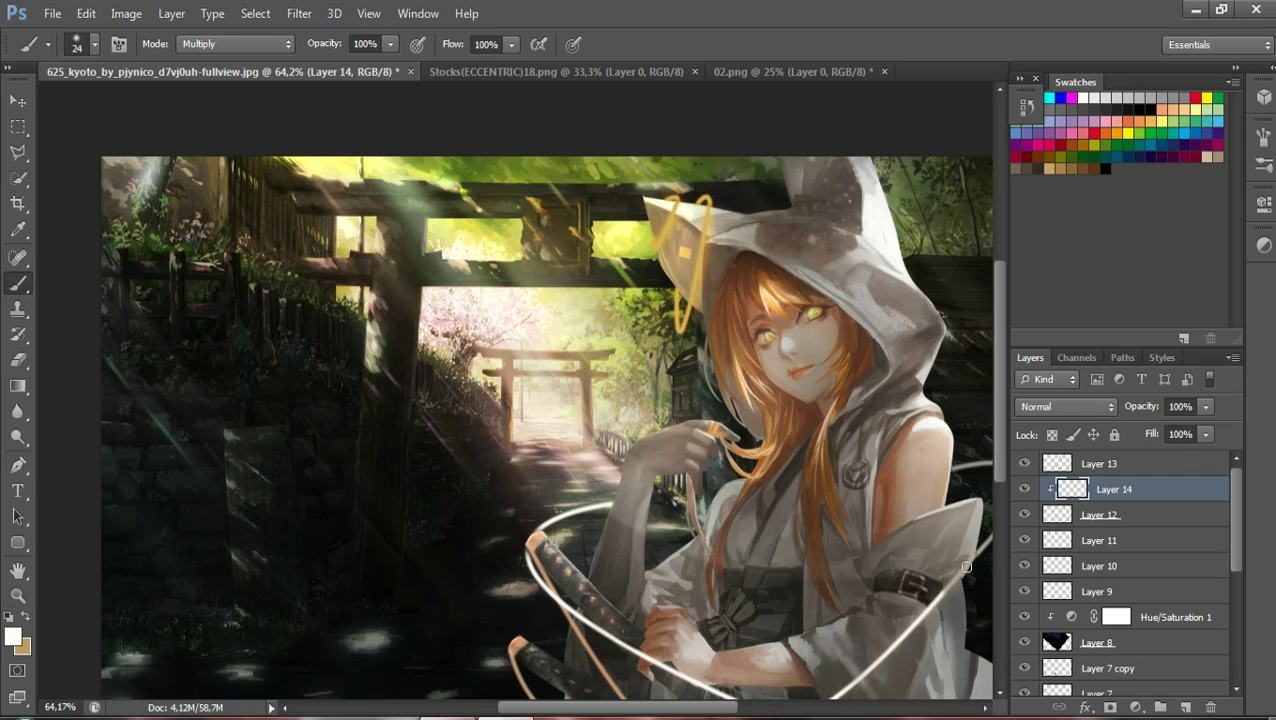
scroll(737, 679, right, 3)
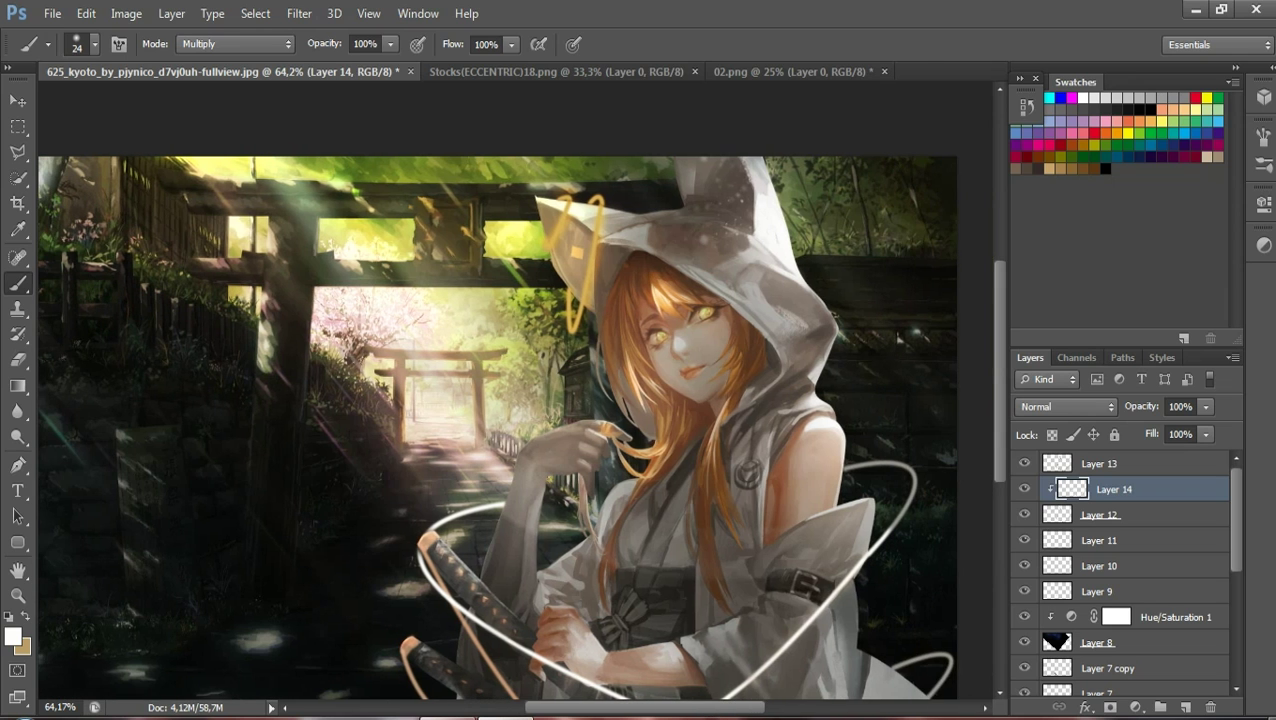
drag(912, 495, 860, 460)
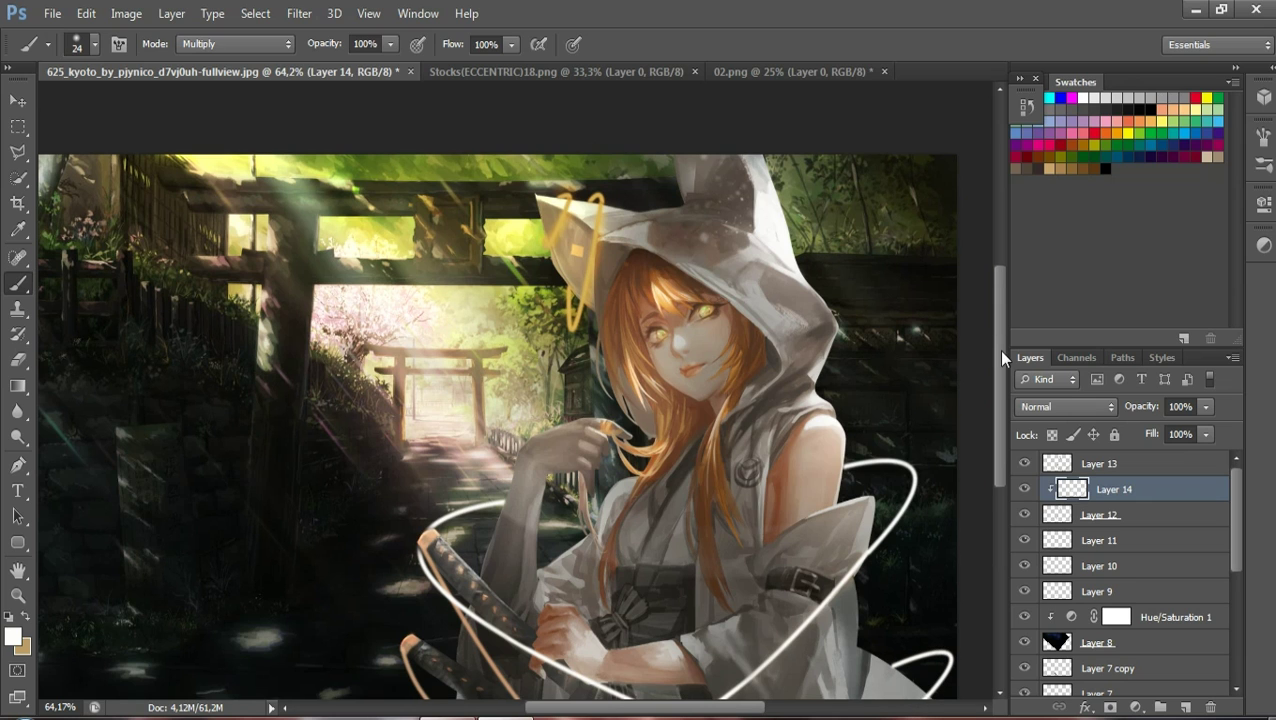
drag(998, 349, 998, 365)
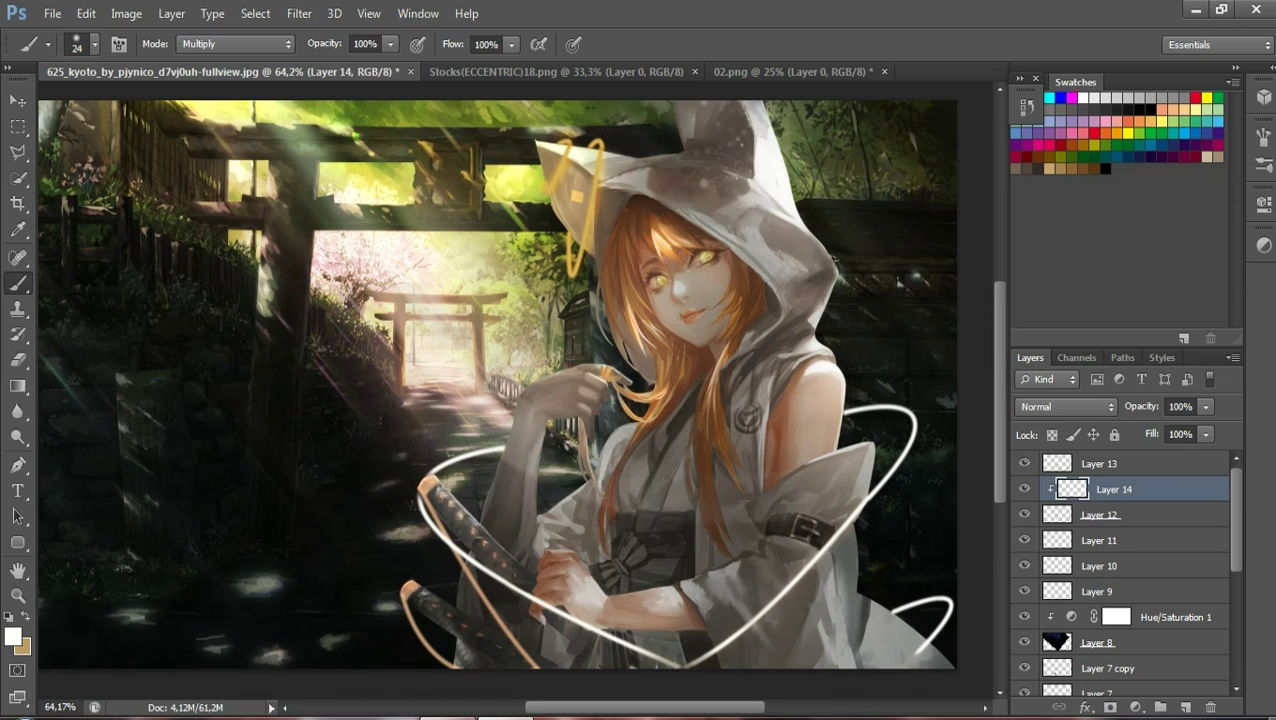
On Overlay Layer 13, brighten the white curve along its left, upper and lower-right stretches
click(1096, 469)
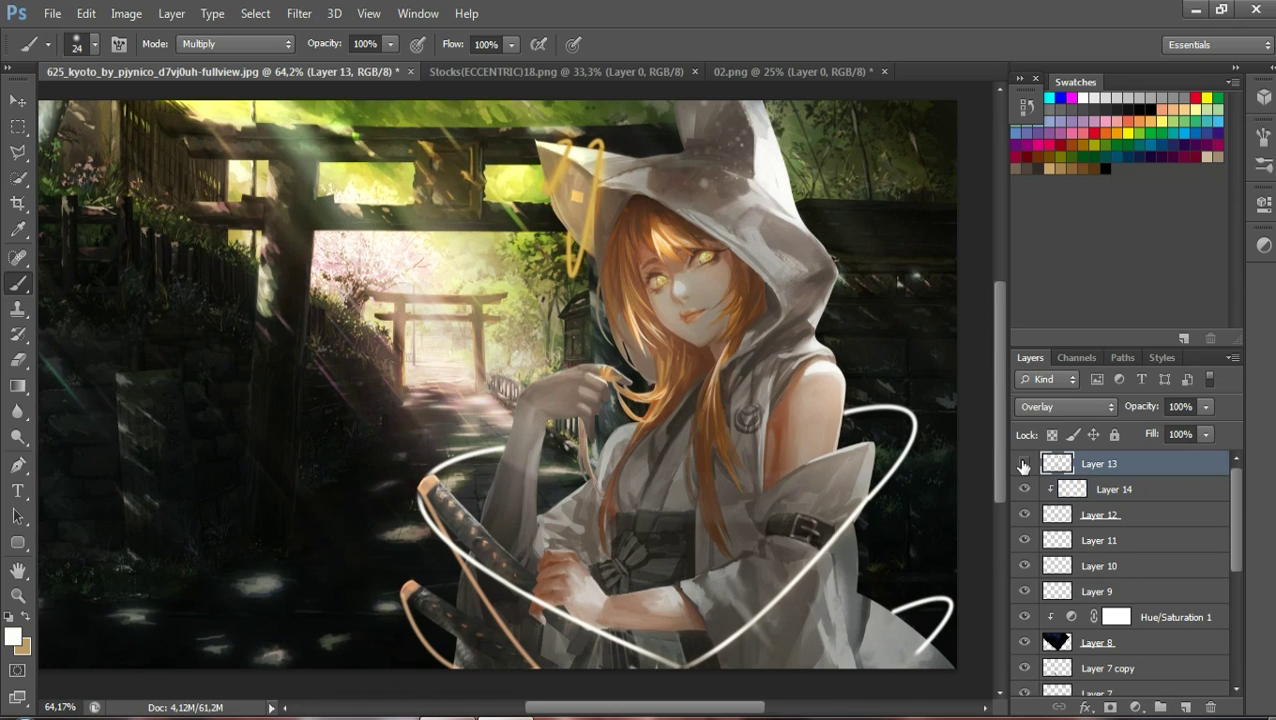
click(1023, 464)
drag(488, 450, 461, 457)
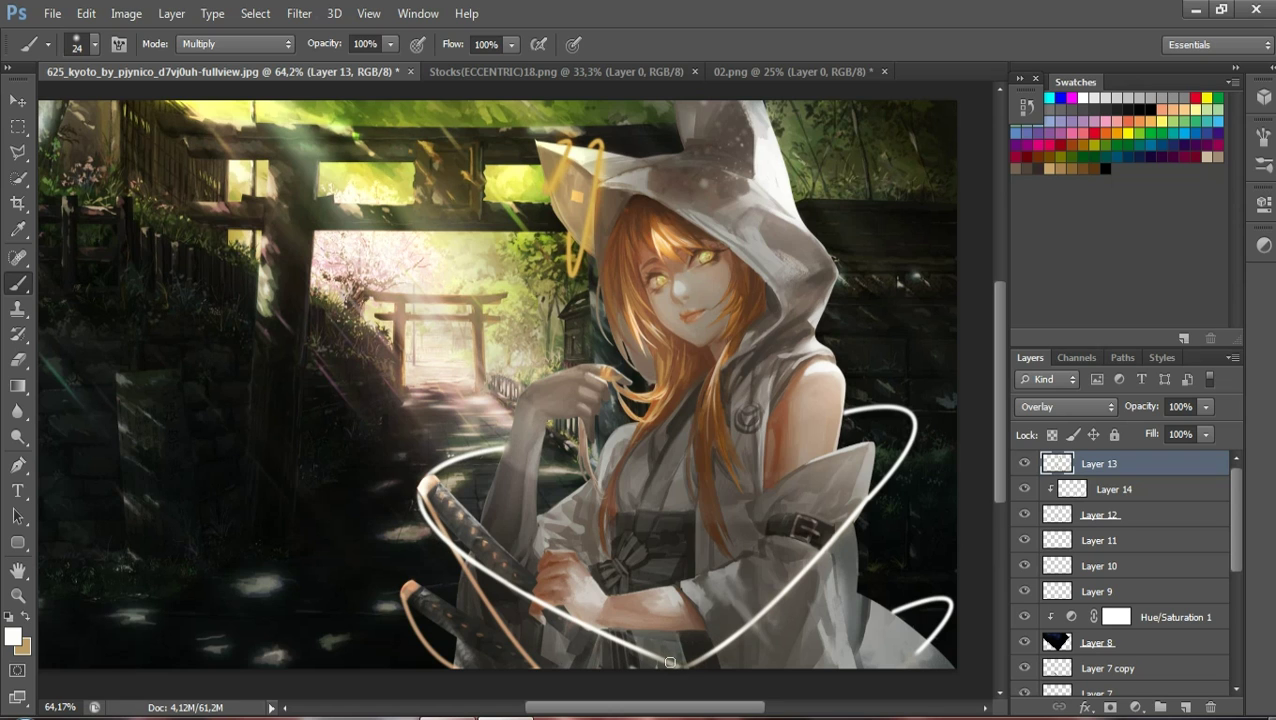
drag(670, 662, 628, 650)
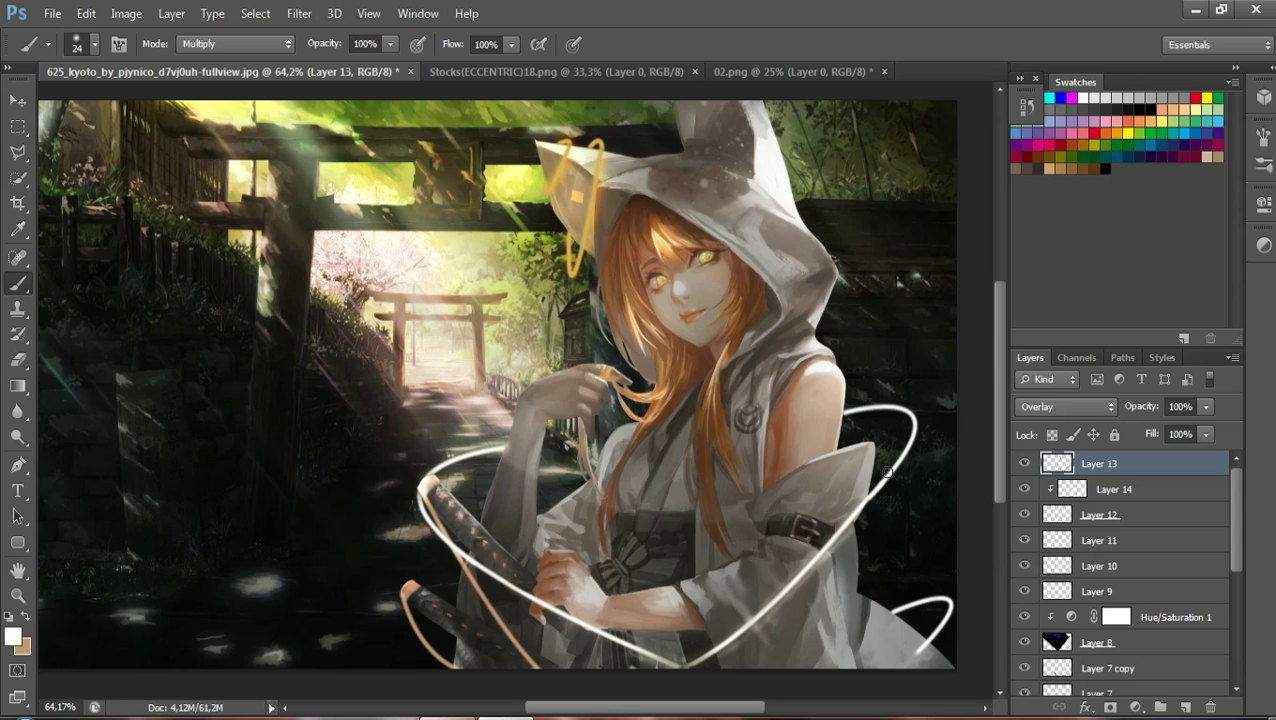
mouse_move(887, 472)
mouse_down()
mouse_move(907, 442)
mouse_move(852, 420)
mouse_up()
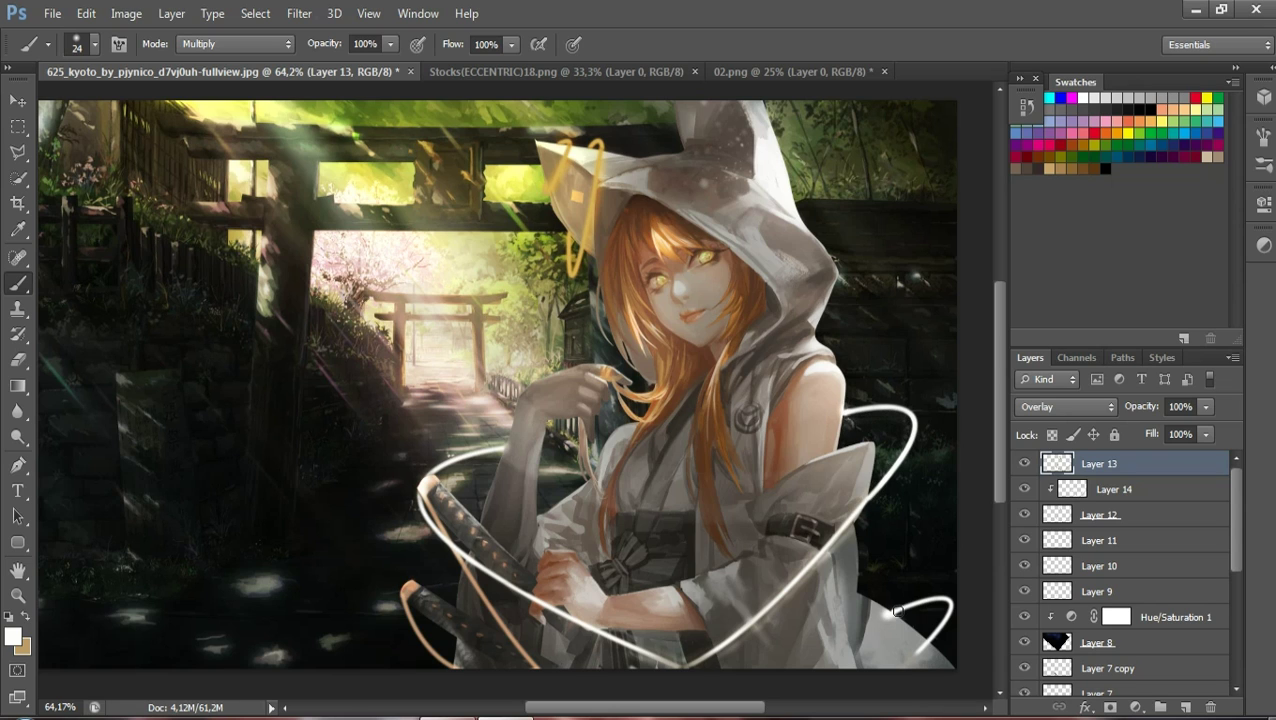
drag(951, 614, 885, 680)
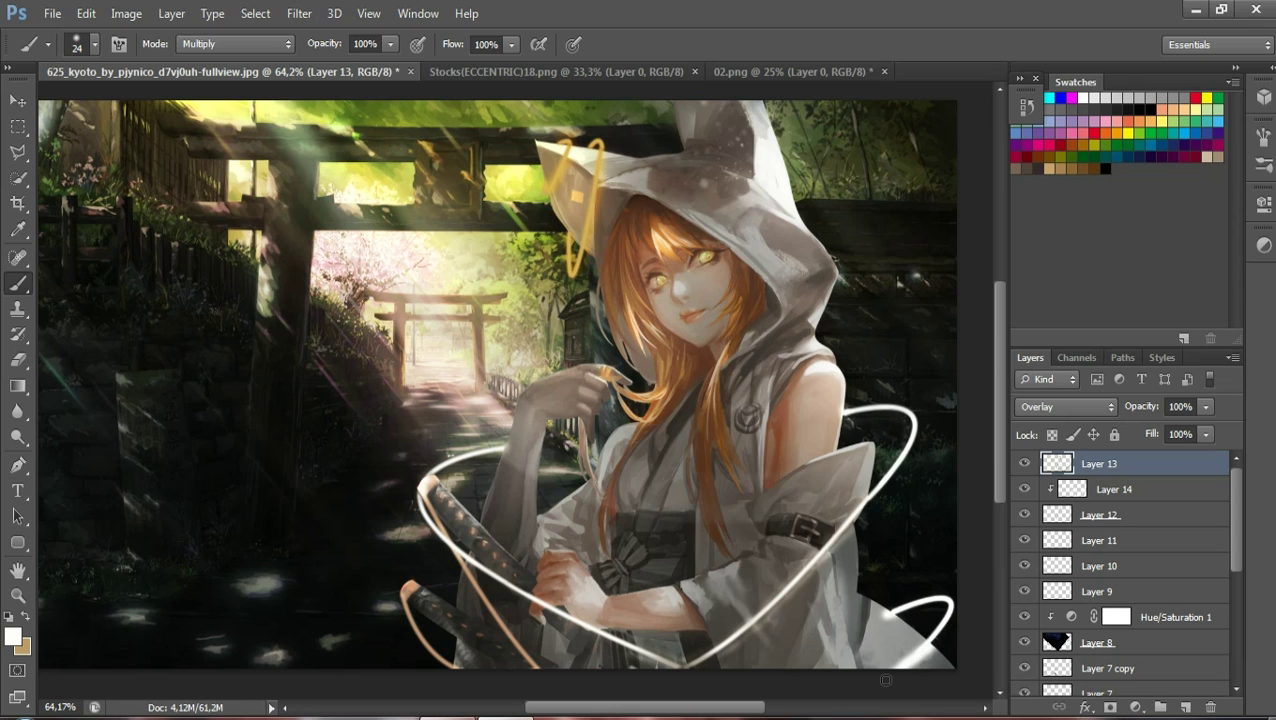
click(1110, 494)
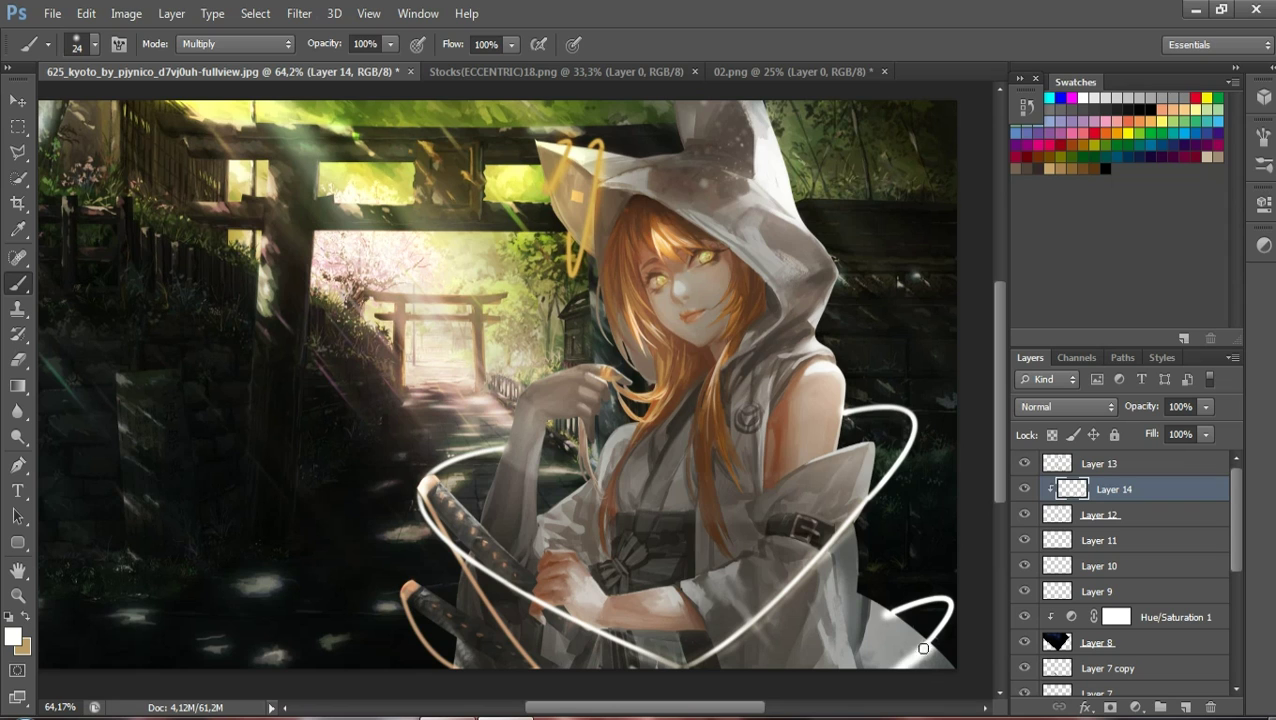
click(1090, 467)
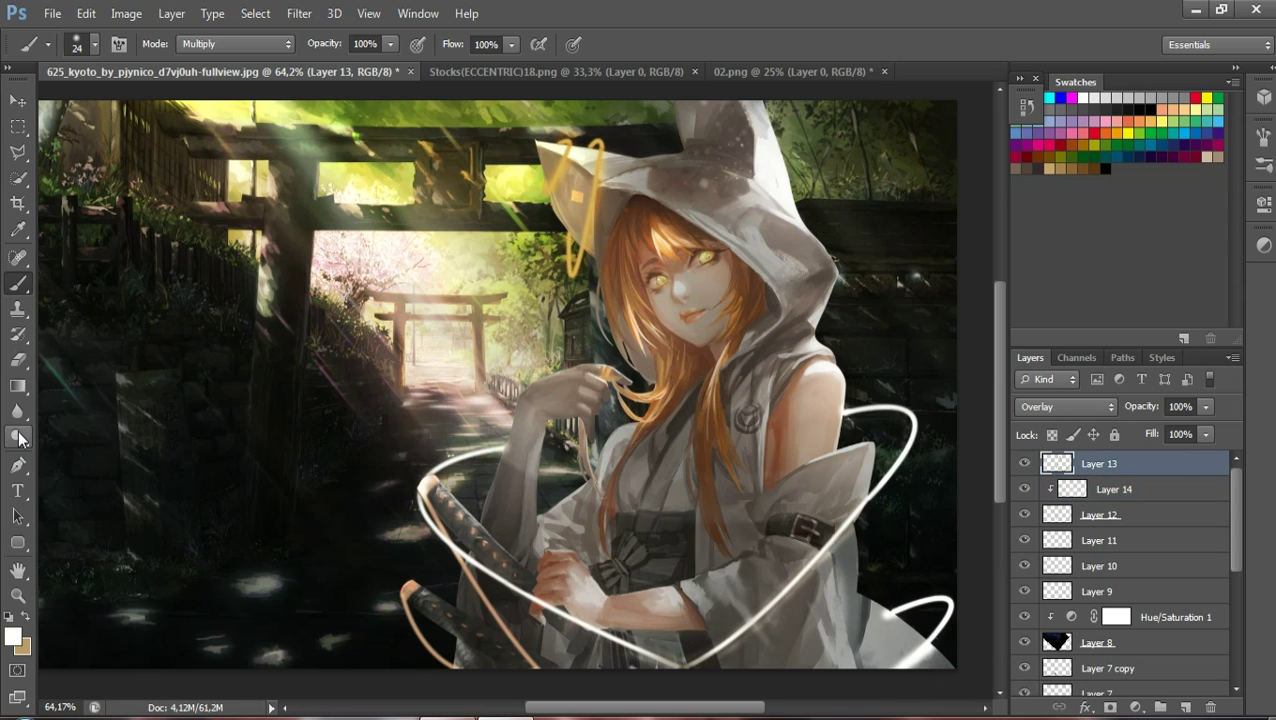
click(20, 362)
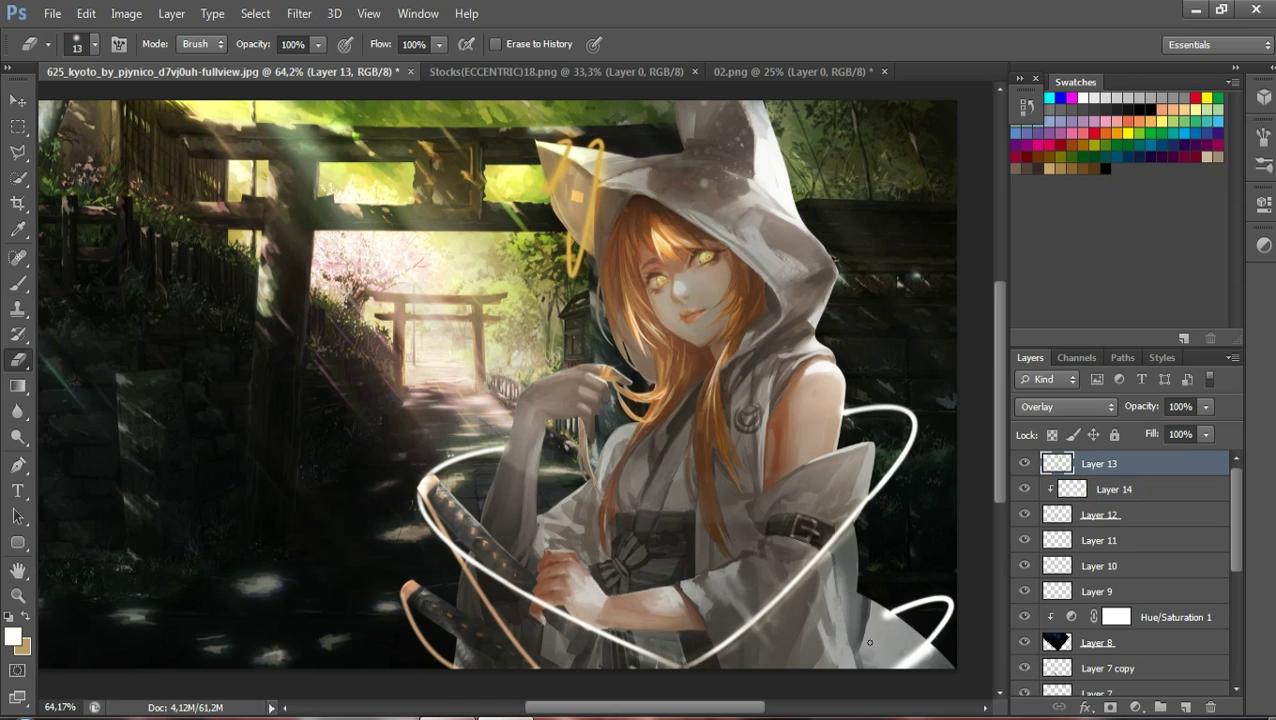
click(95, 44)
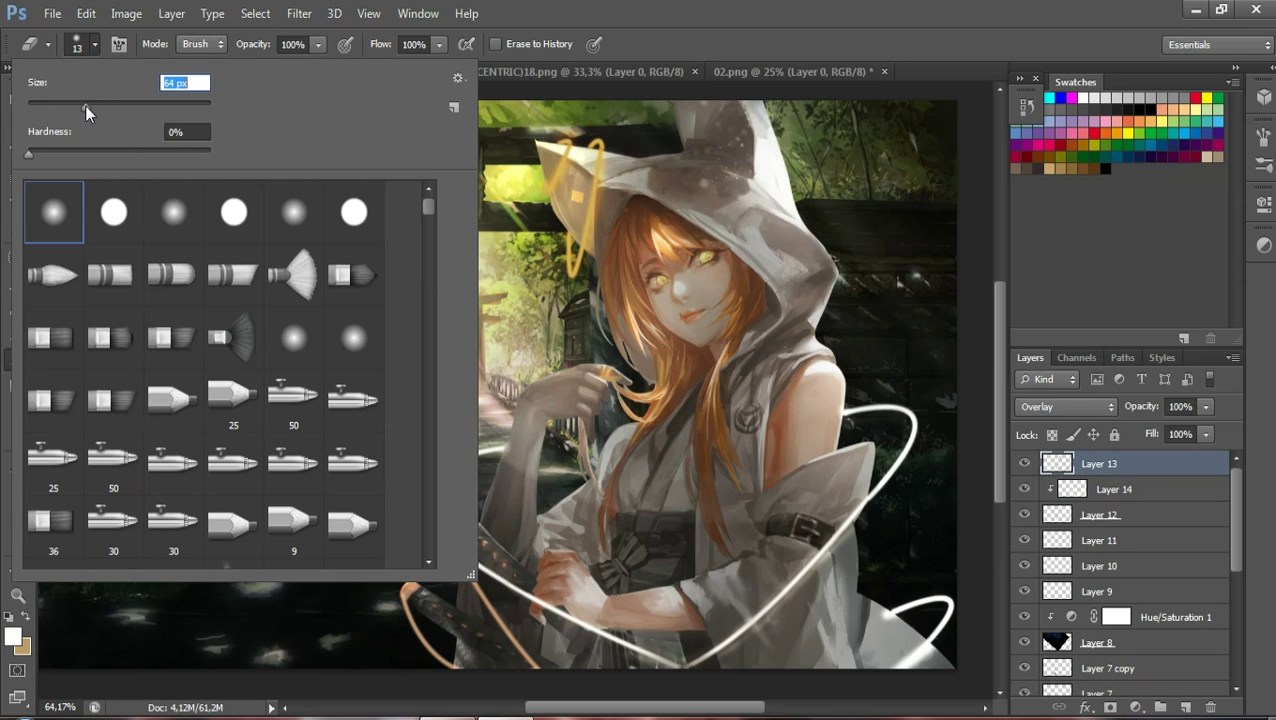
drag(39, 106, 85, 106)
click(934, 667)
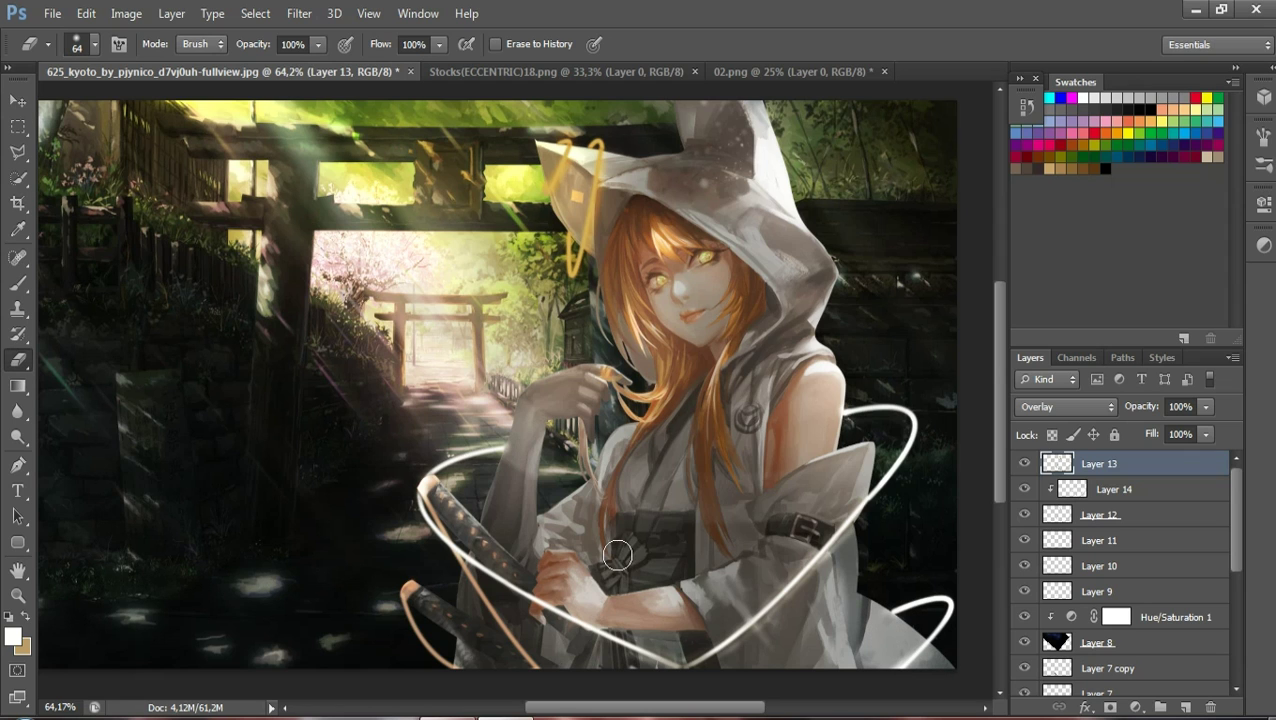
click(1048, 540)
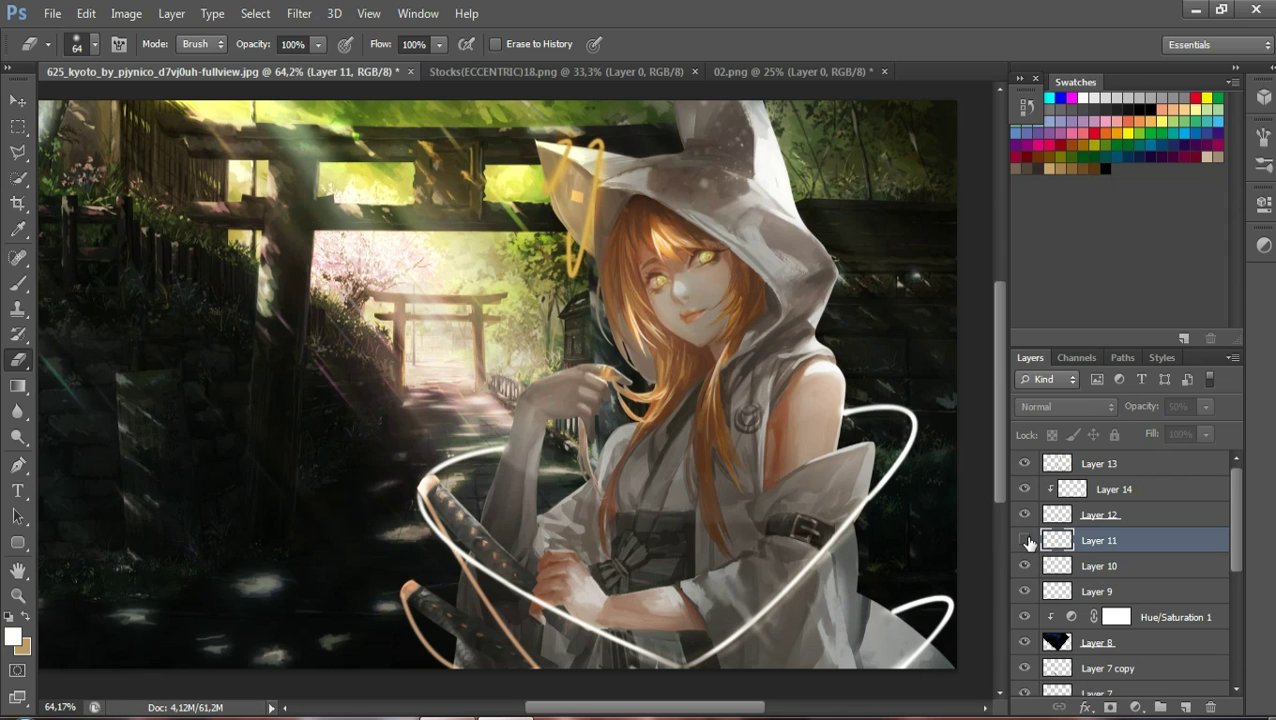
click(1026, 540)
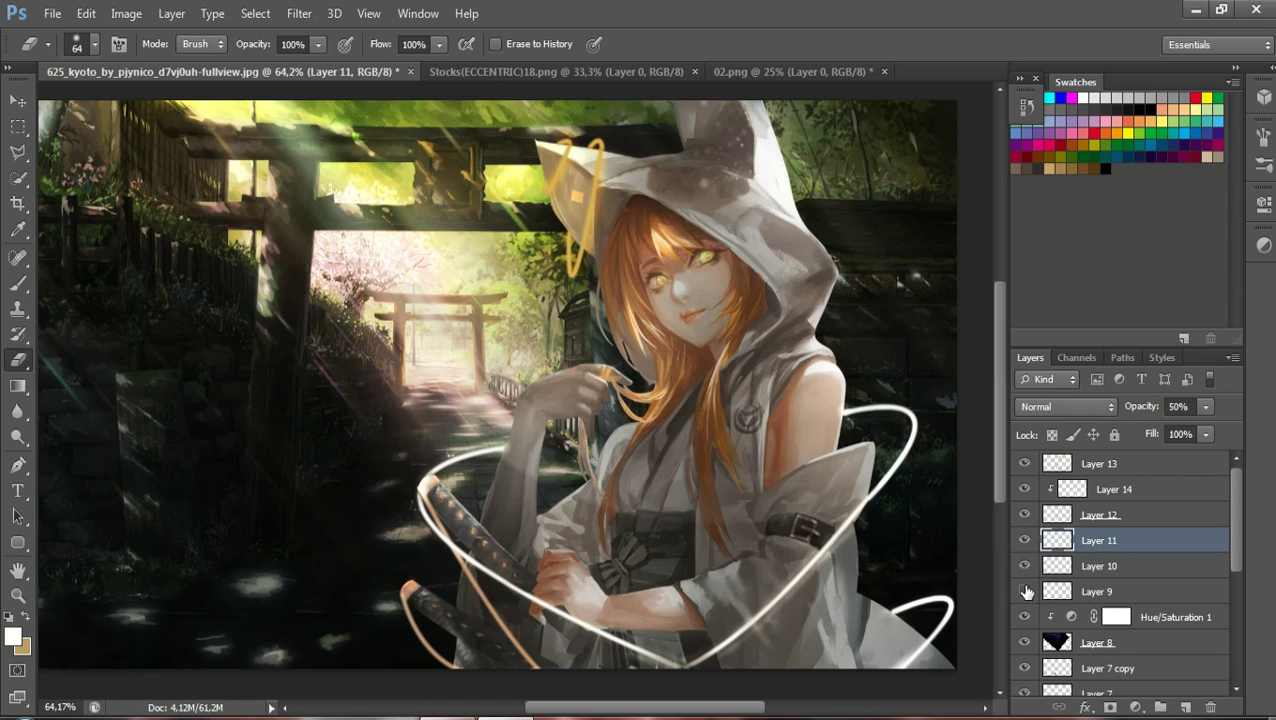
click(1026, 591)
click(1026, 568)
click(1093, 591)
click(1024, 591)
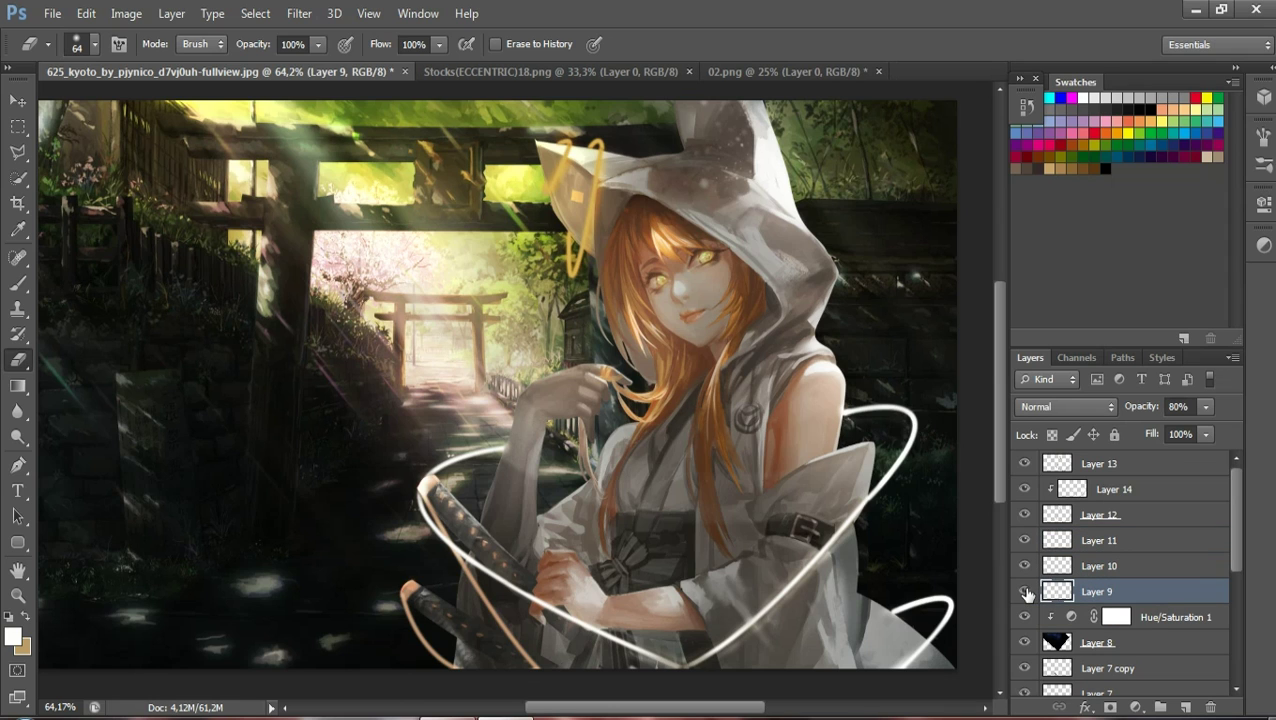
click(1096, 568)
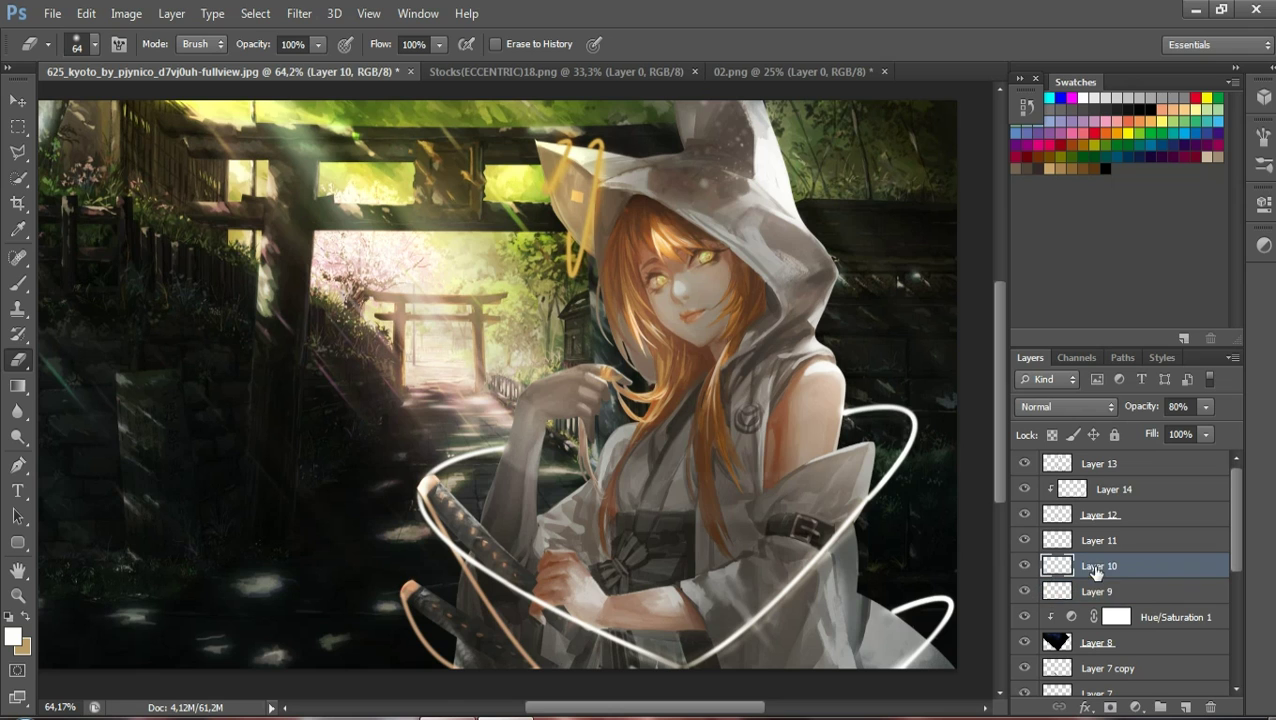
Add new Layer 15 above Layer 10 with Overlay blending
click(1184, 707)
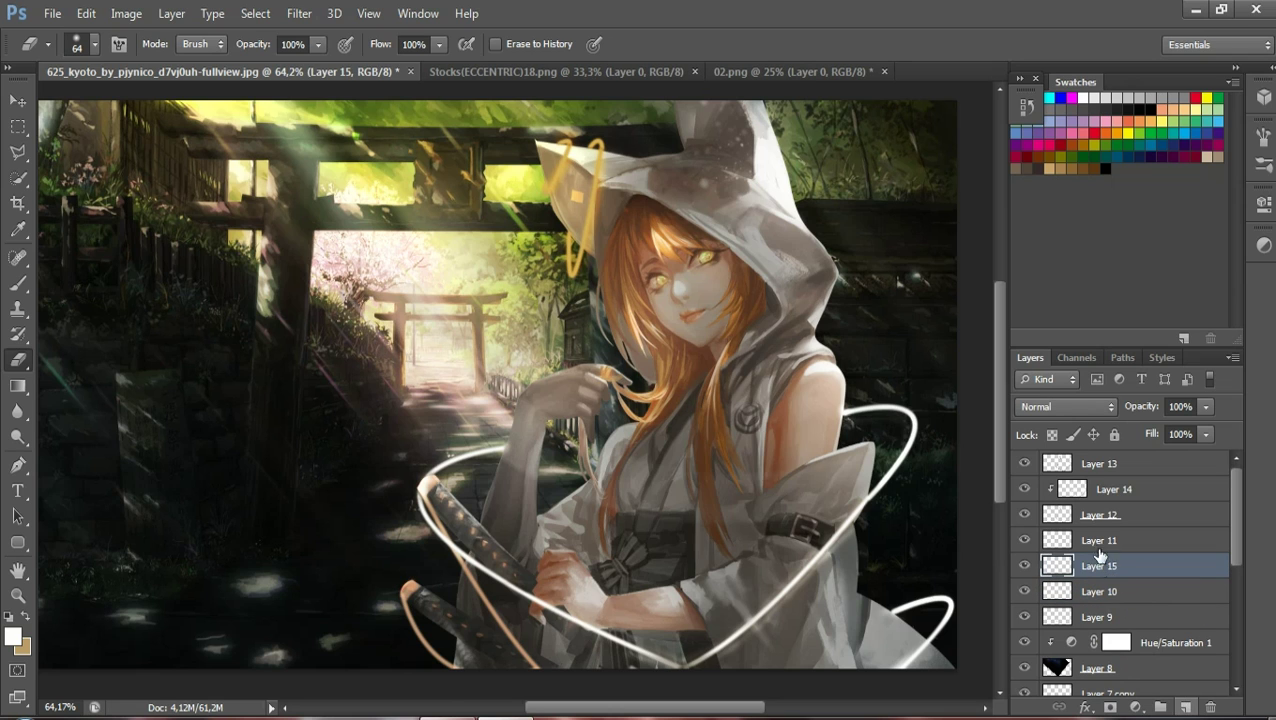
click(1058, 406)
click(1030, 248)
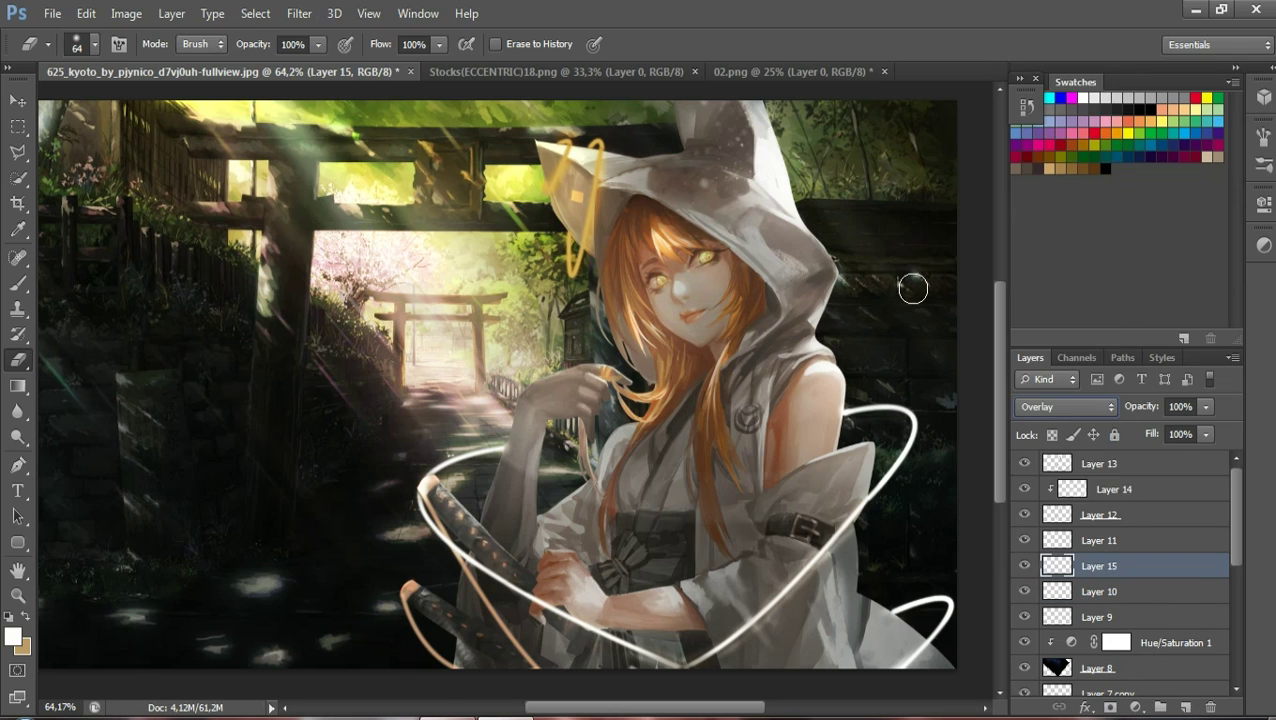
Sample a light peach foreground colour from the artwork and return to the Brush
click(25, 617)
drag(412, 609, 427, 591)
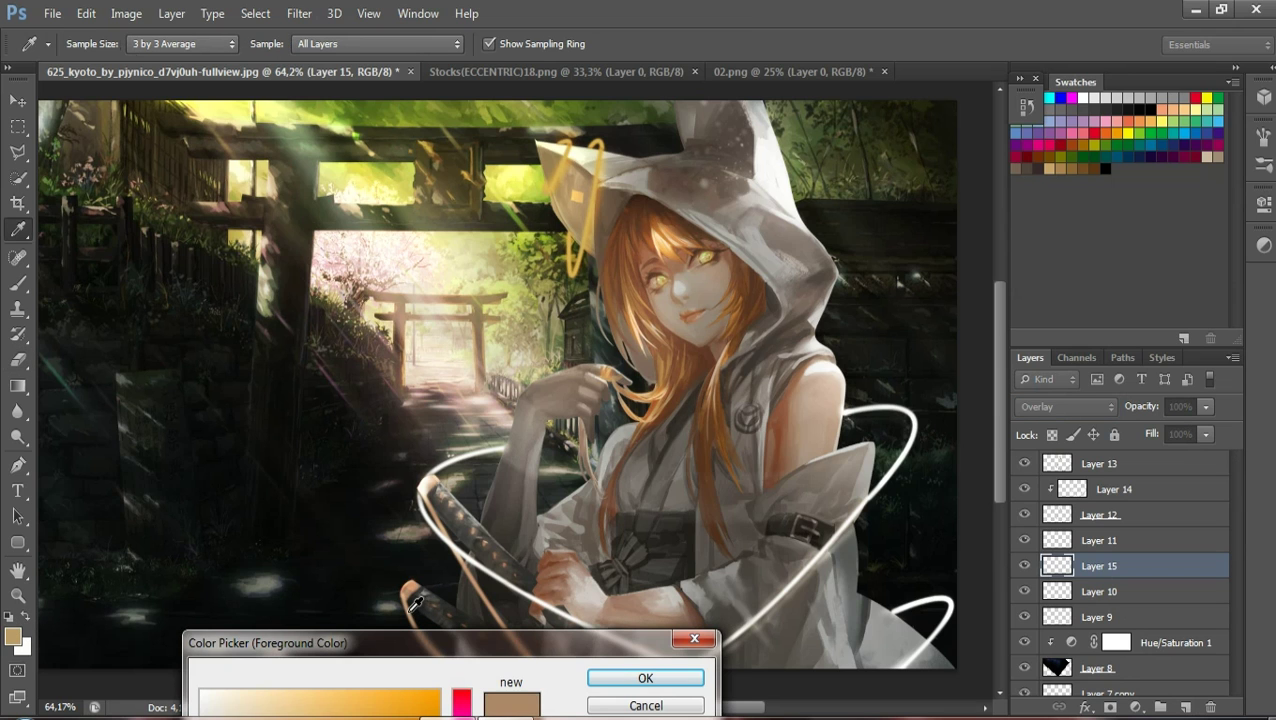
click(641, 680)
key(e)
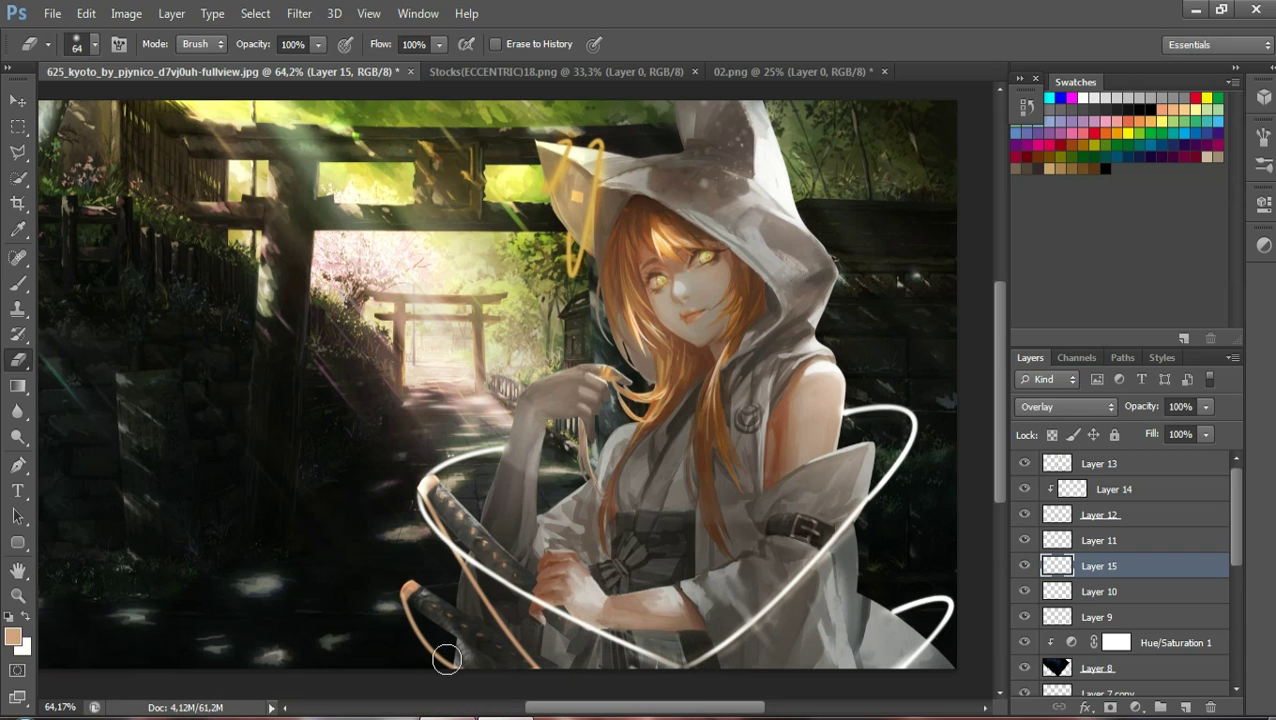
click(17, 285)
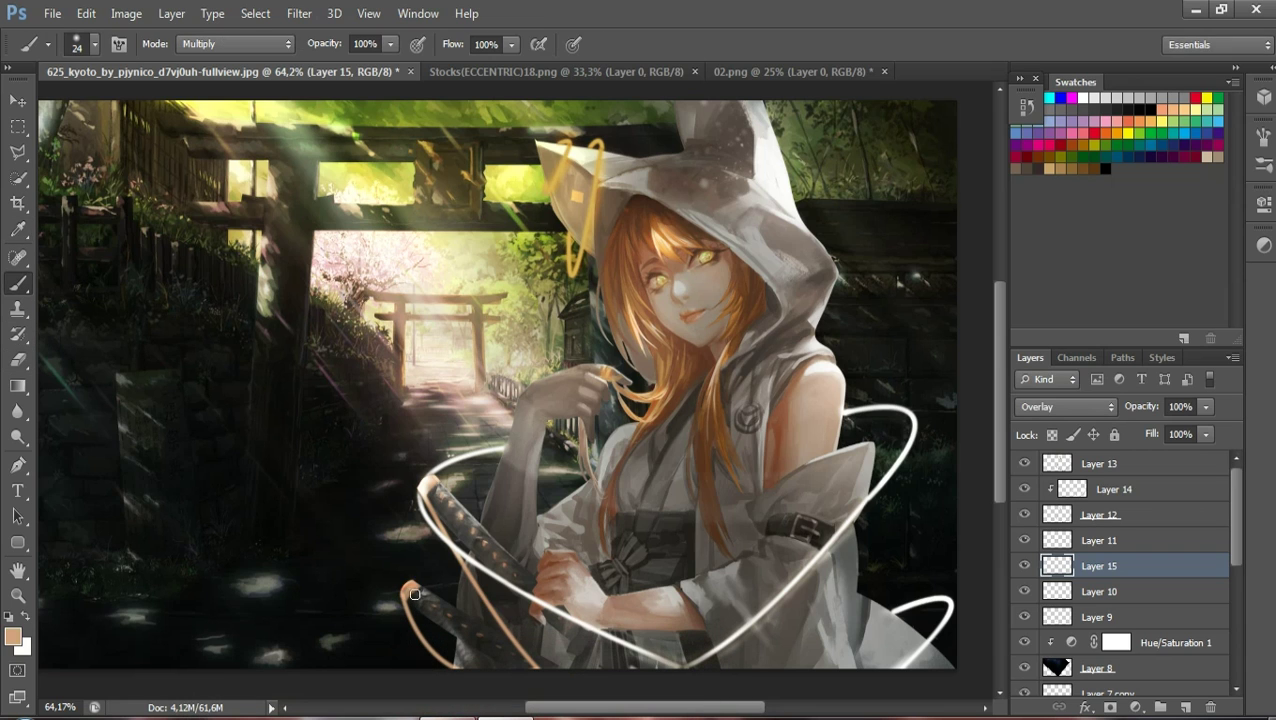
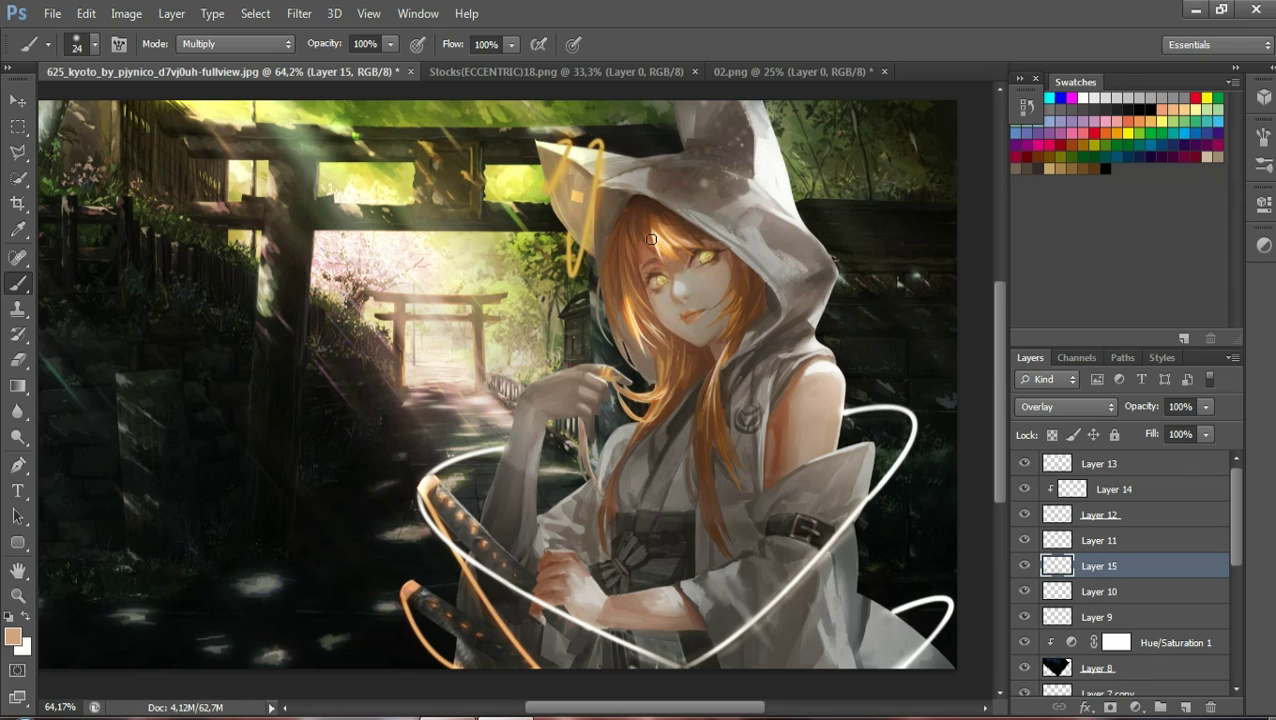
Darken a patch of hair beside the girl's face with a Multiply stroke, then fit the whole composition in view
drag(635, 298, 628, 334)
click(17, 595)
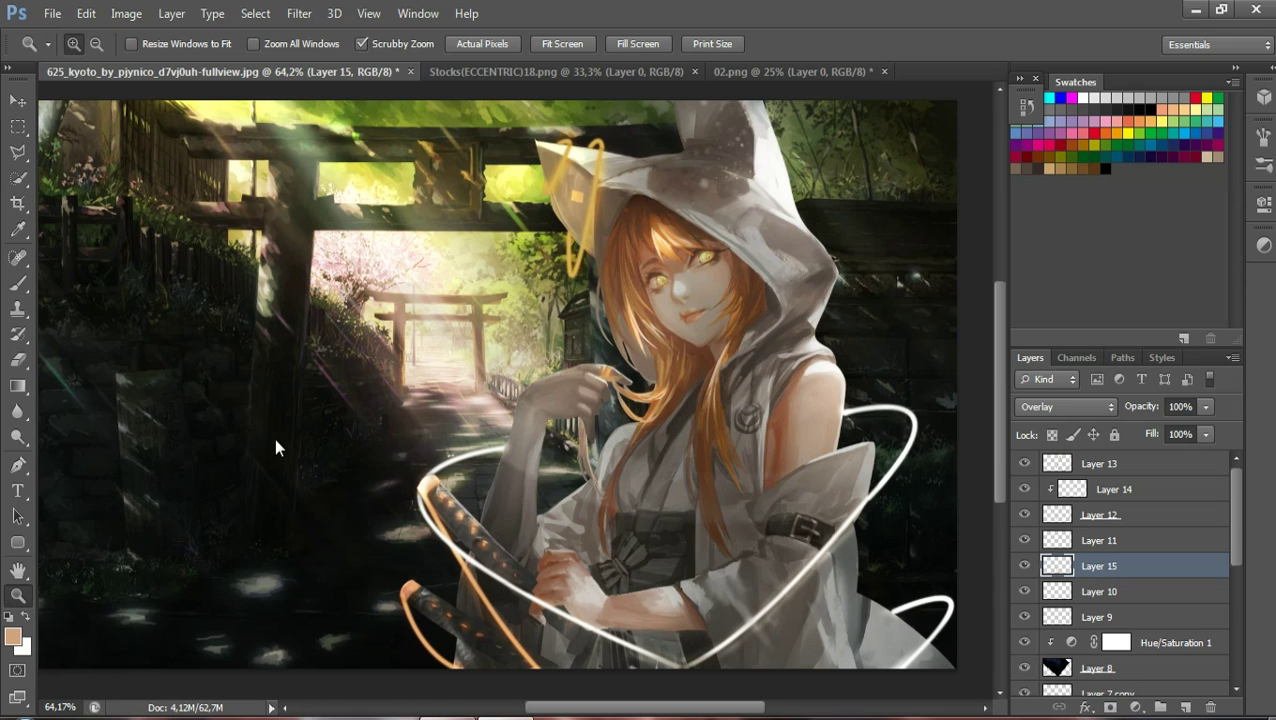
right_click(277, 448)
click(293, 450)
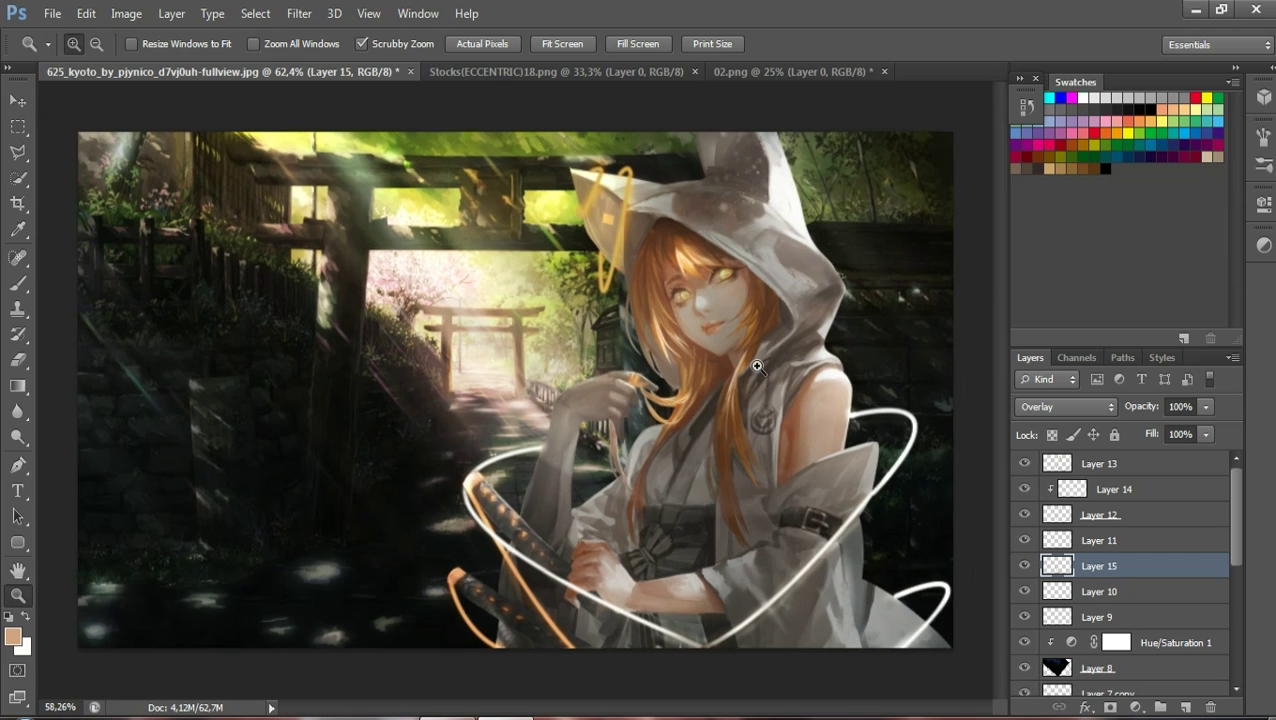
drag(771, 362, 748, 367)
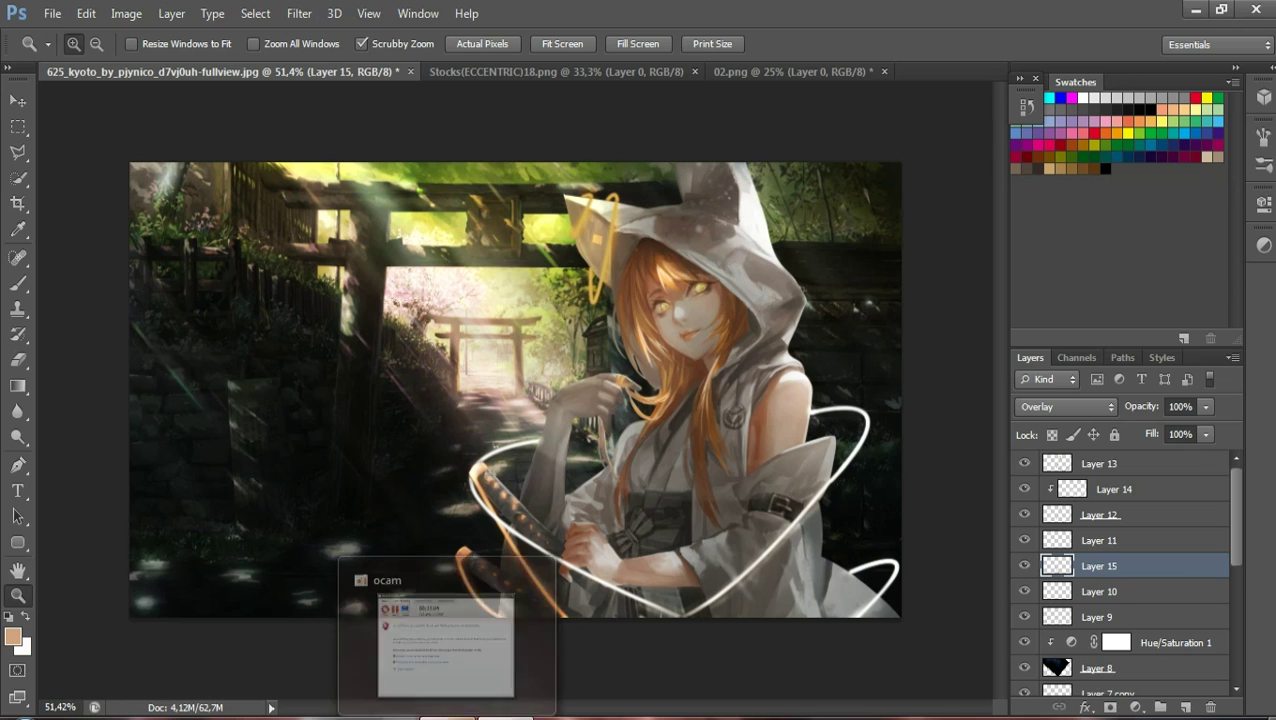
Bring up the Stocks(ECCENTRIC)18.png lens-flare image
click(446, 630)
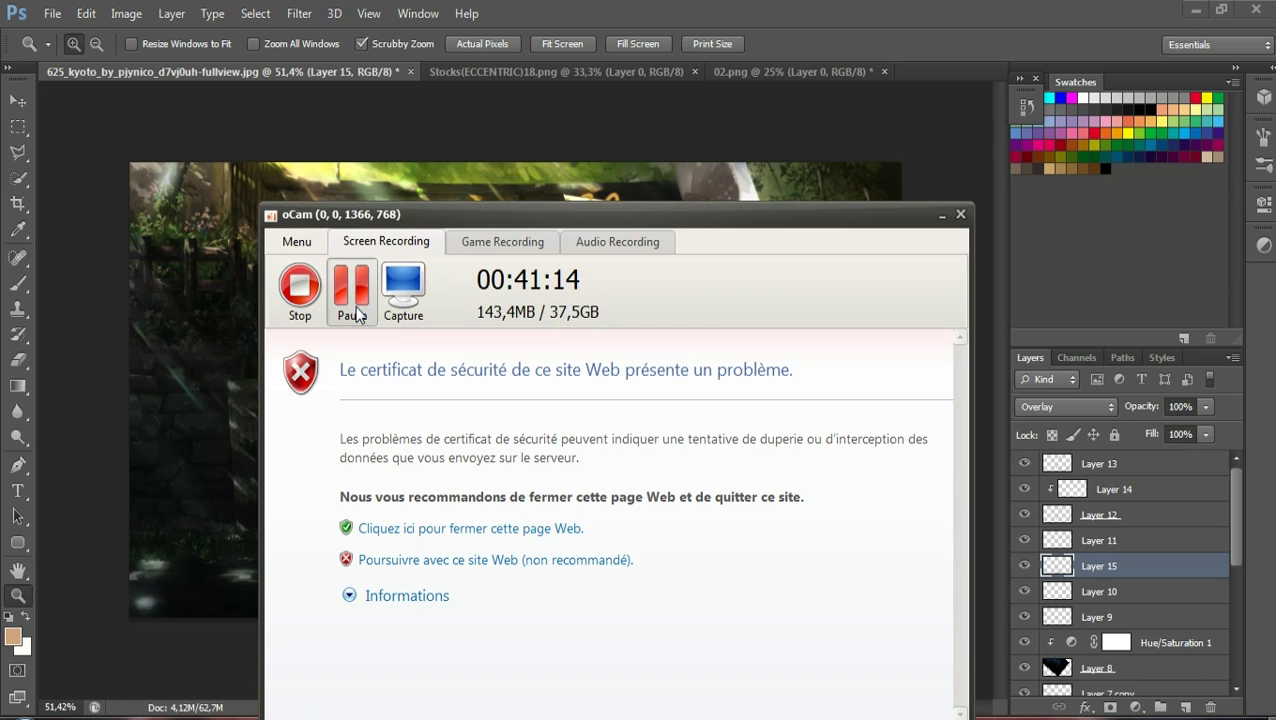
click(941, 216)
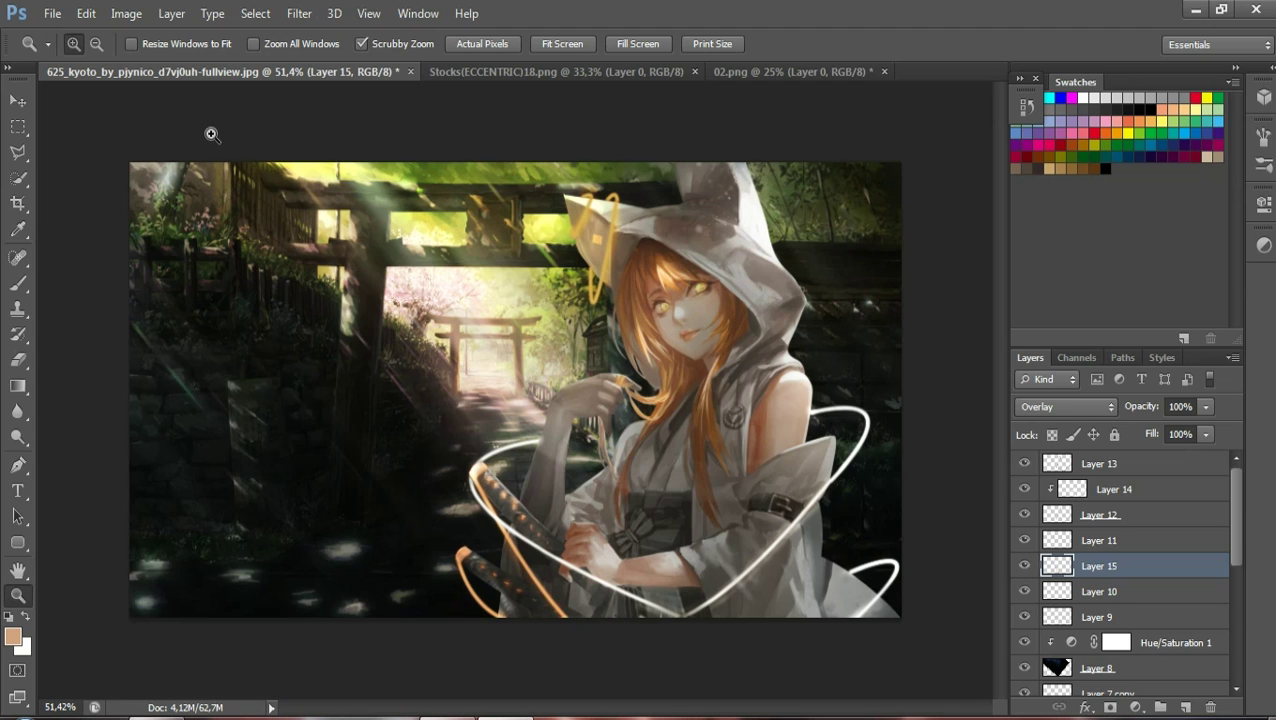
click(521, 72)
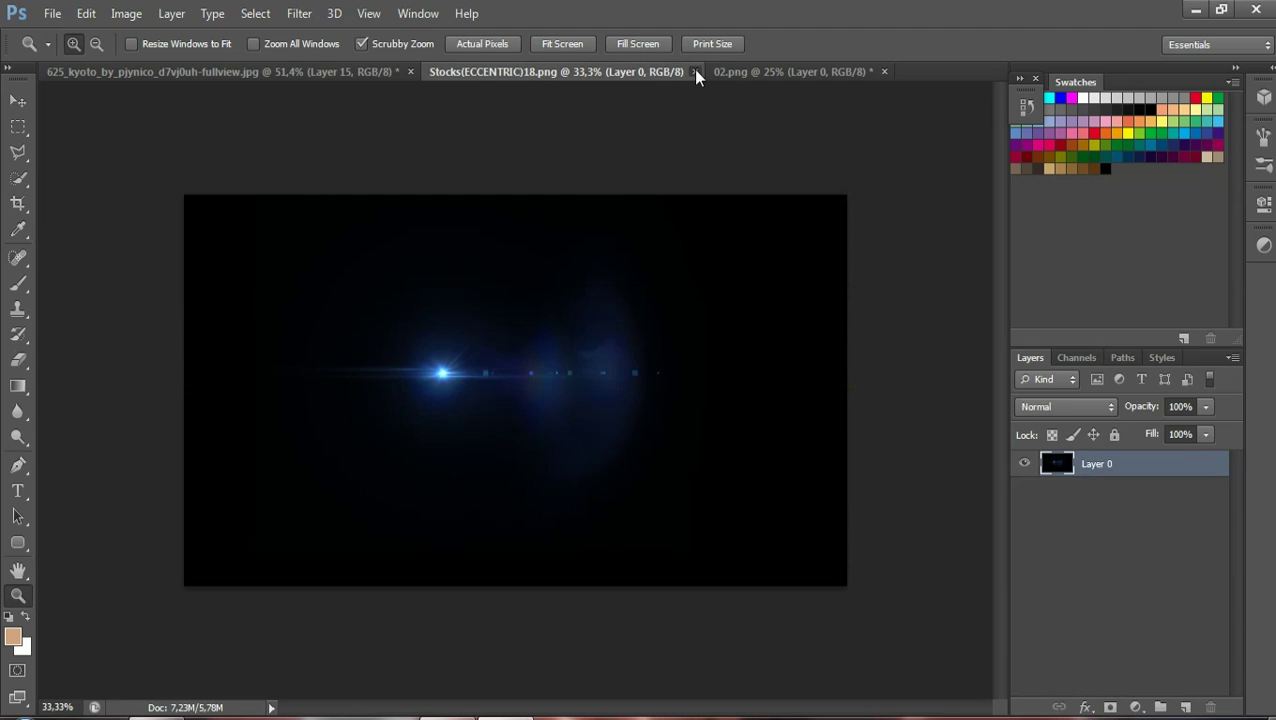
Close the Stocks(ECCENTRIC)18.png and 02.png flare images without saving changes
click(695, 72)
click(575, 72)
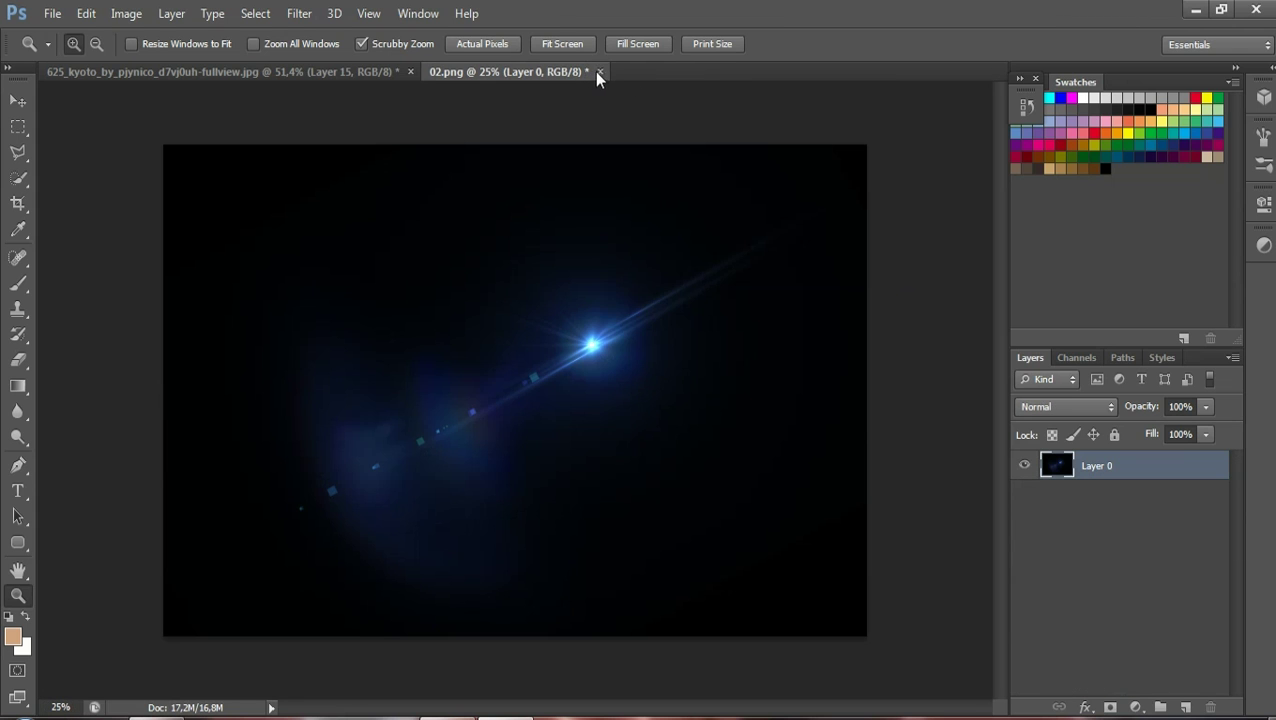
click(645, 297)
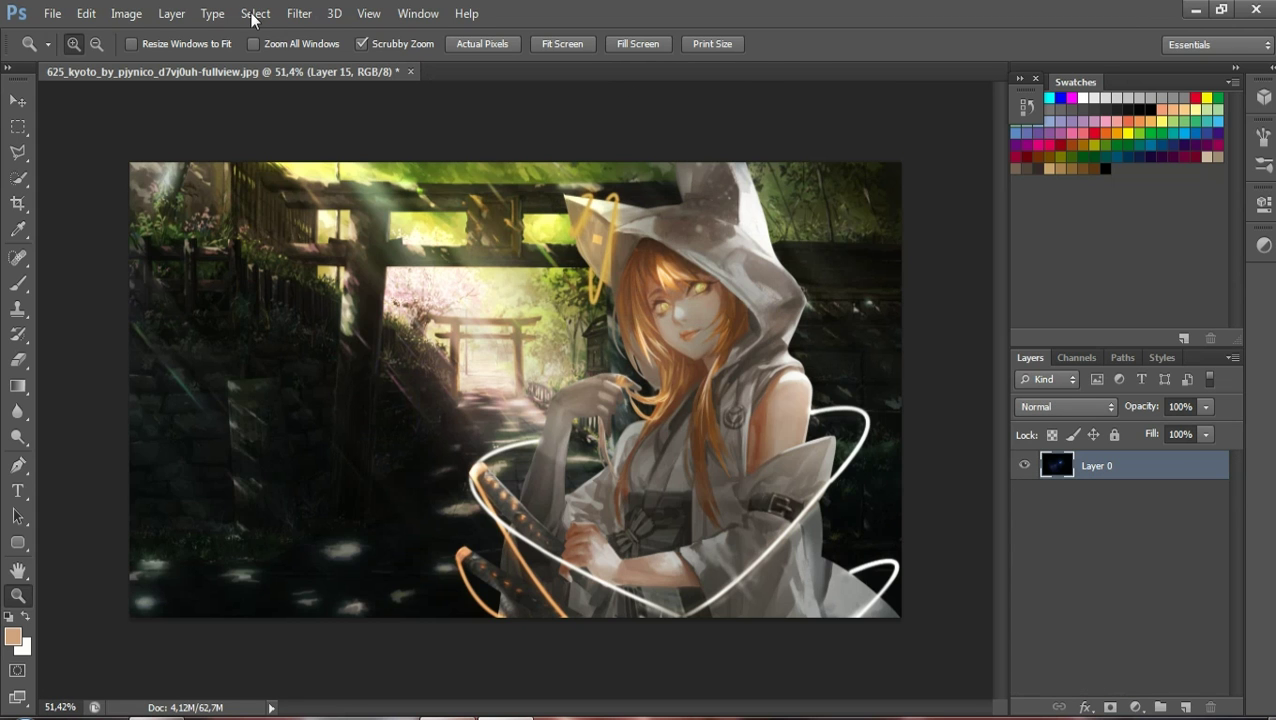
Open the Bubbles by RoseCabriolet (3) image, unlock its background, and move it into the shrine scene
click(52, 13)
click(70, 54)
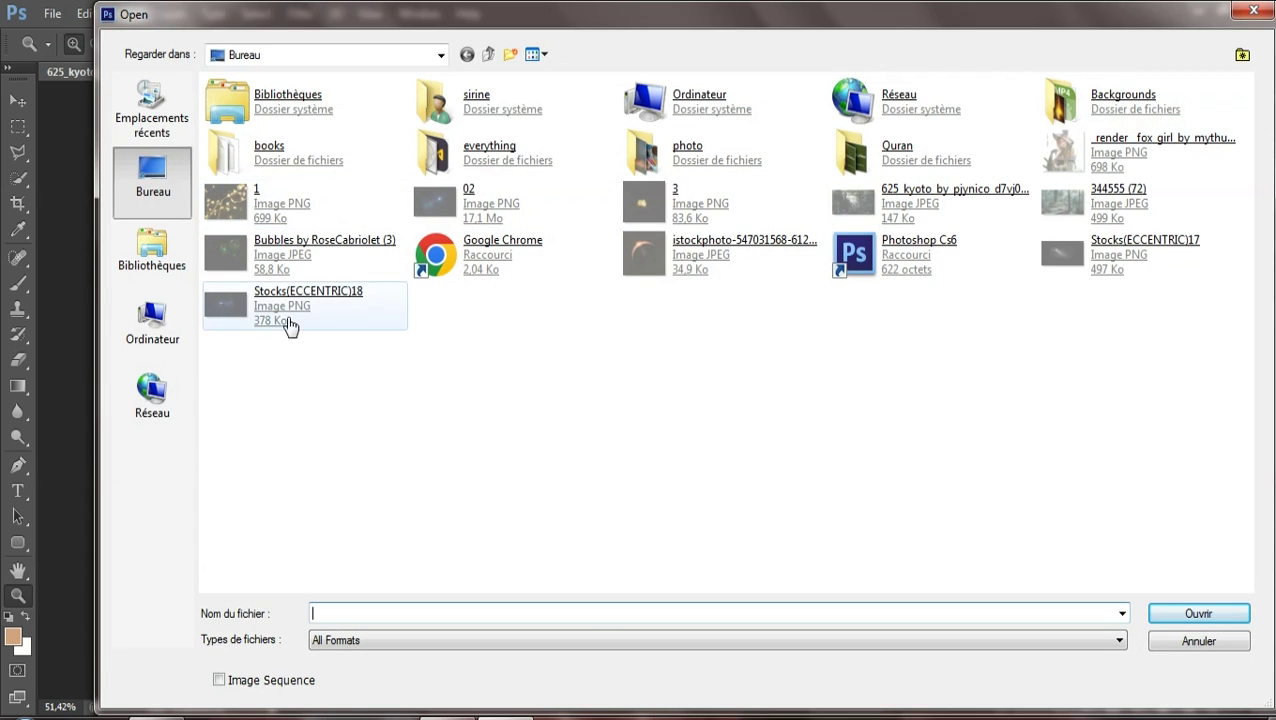
double_click(285, 258)
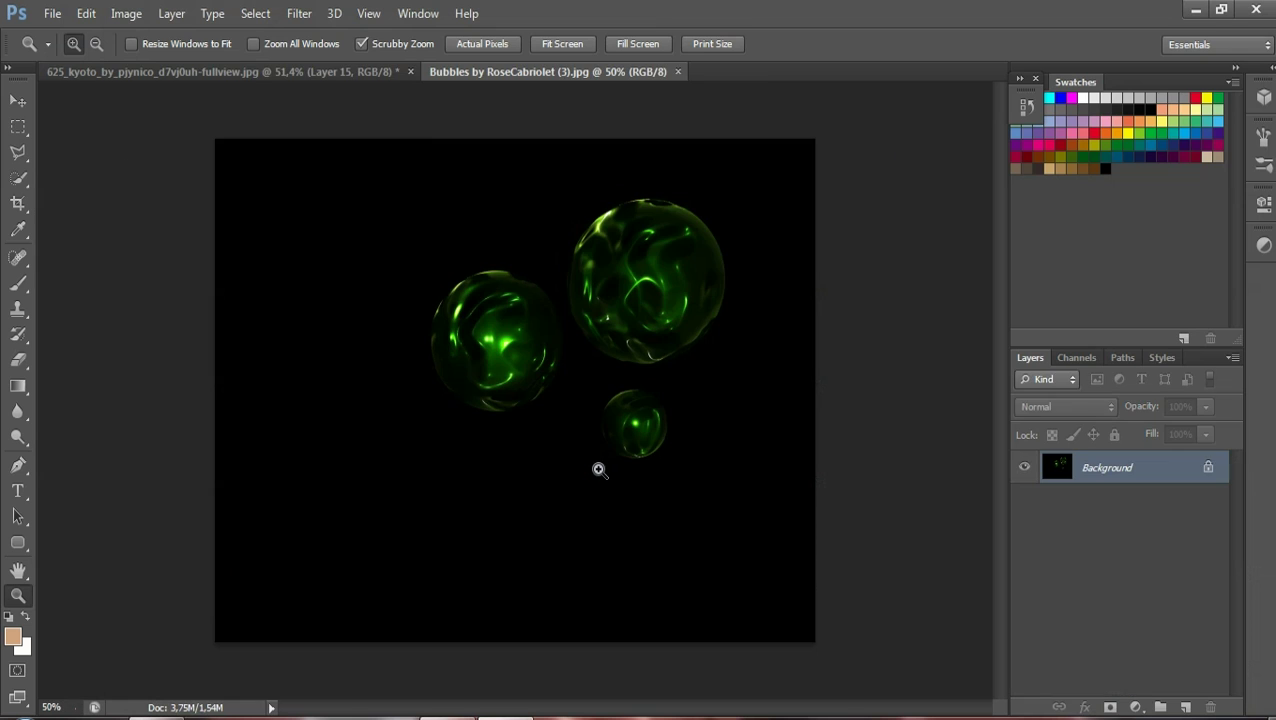
click(17, 108)
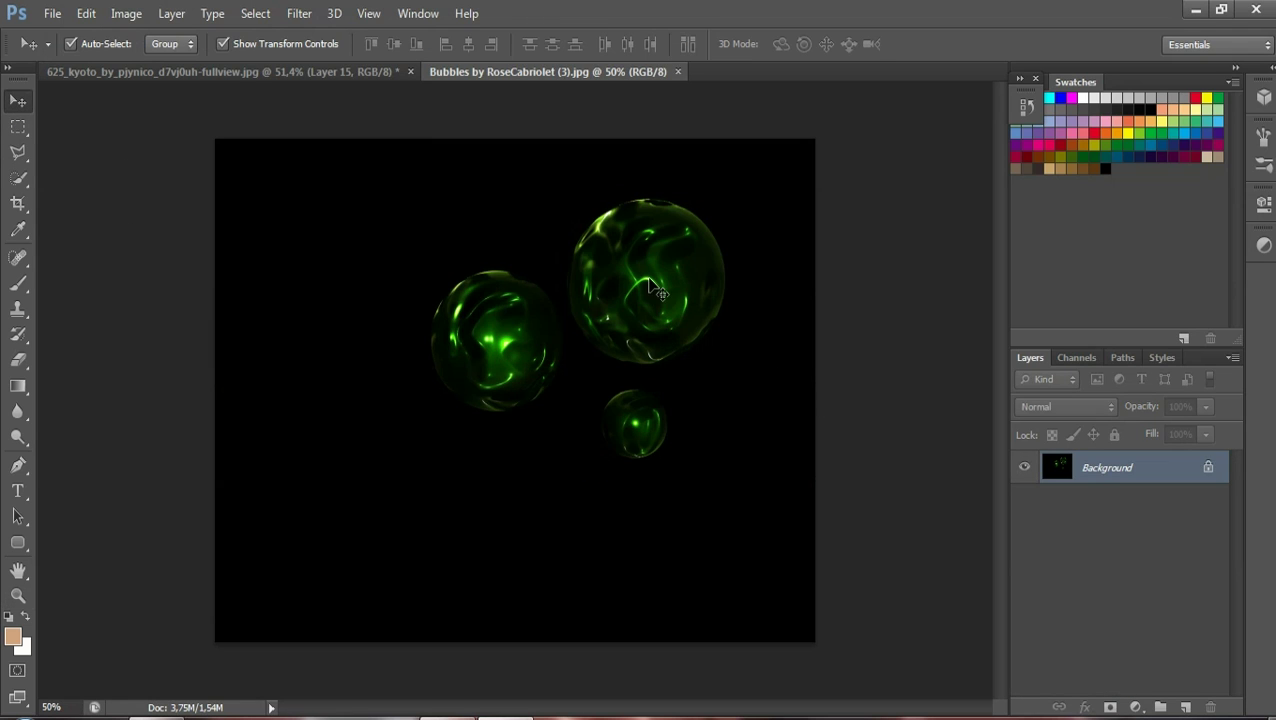
double_click(1054, 474)
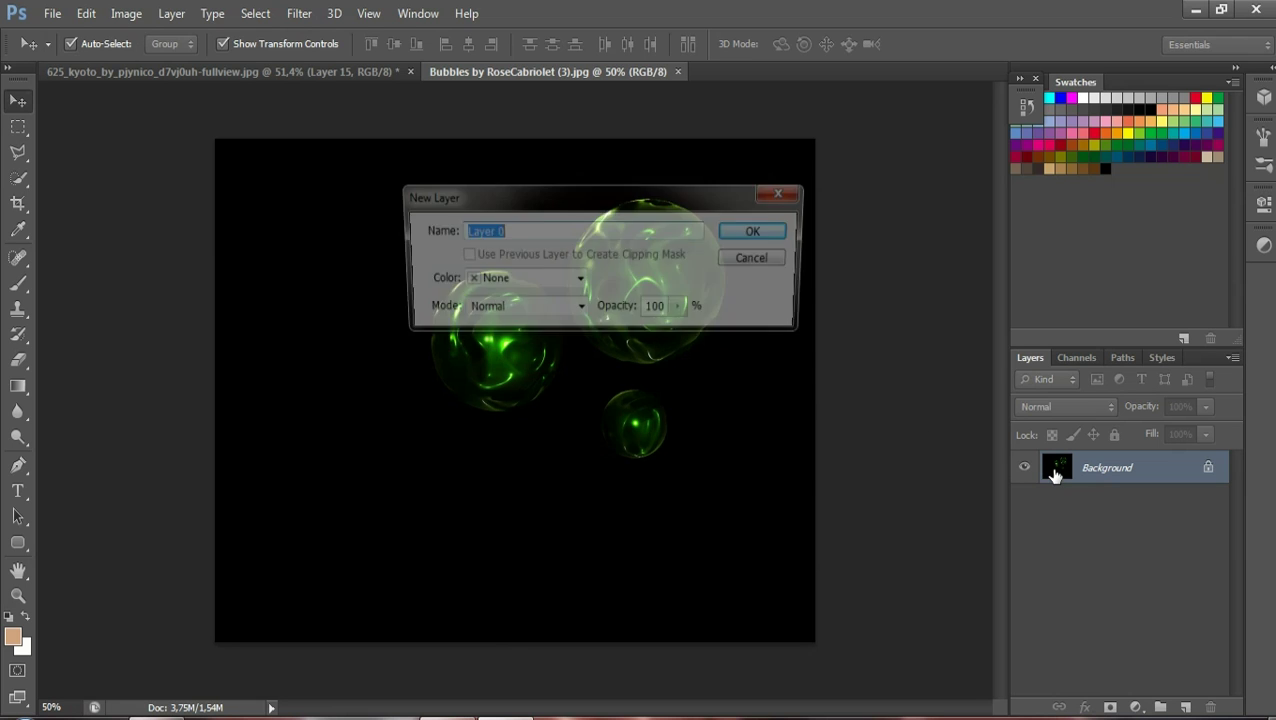
key(Return)
mouse_move(650, 320)
mouse_down()
mouse_move(437, 188)
mouse_move(350, 78)
mouse_move(428, 322)
mouse_up()
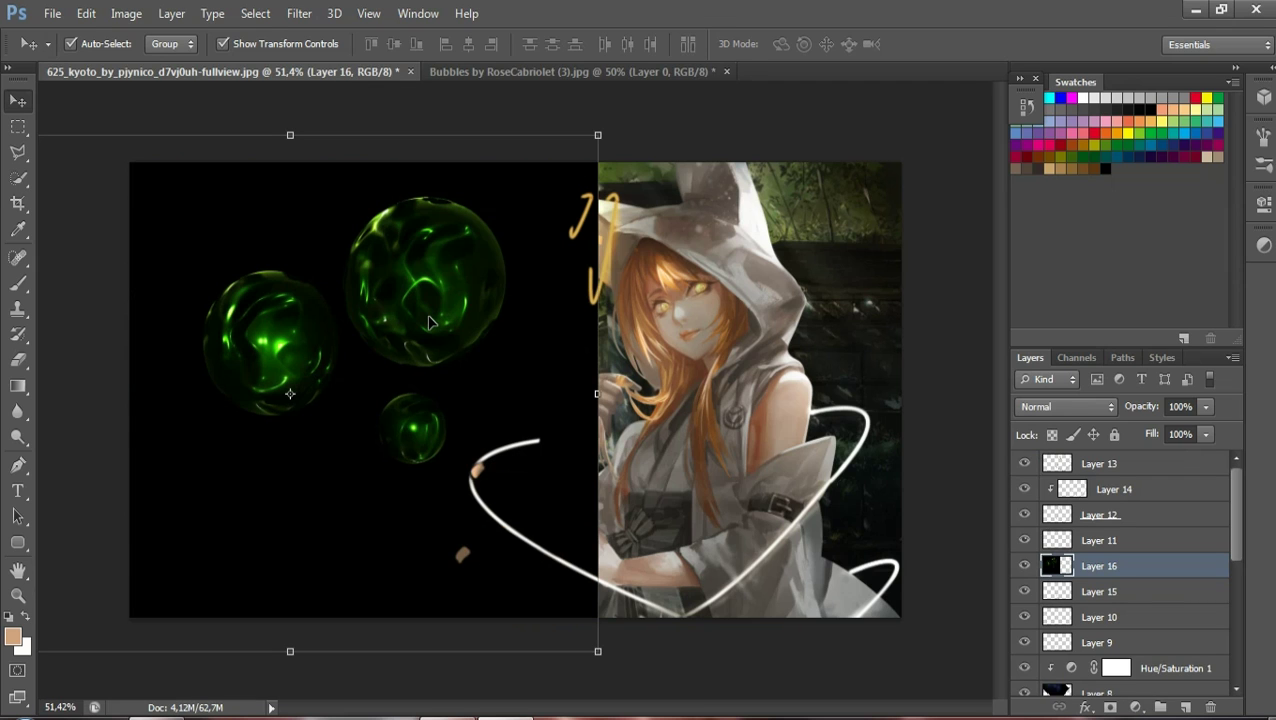
Set the bubbles layer to Color Dodge and shift the green glow into place
click(1047, 407)
click(1040, 181)
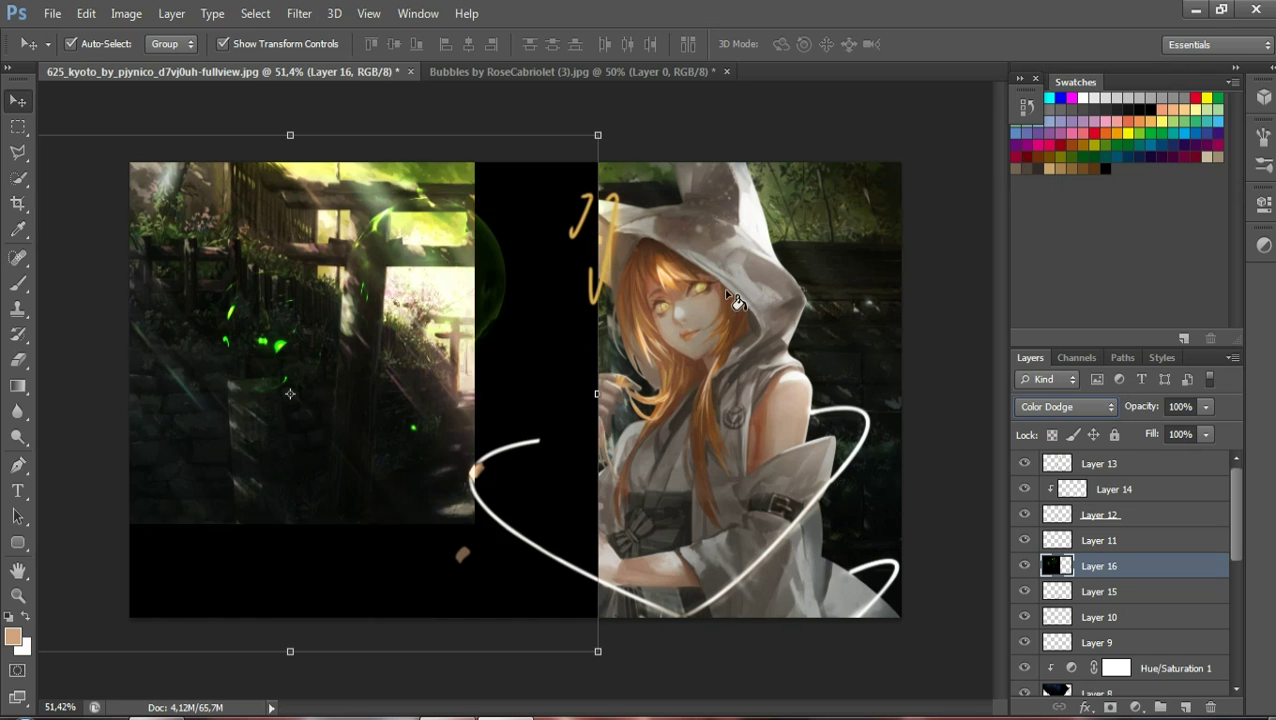
mouse_move(448, 276)
mouse_down()
mouse_move(540, 297)
mouse_move(374, 320)
mouse_move(402, 239)
mouse_up()
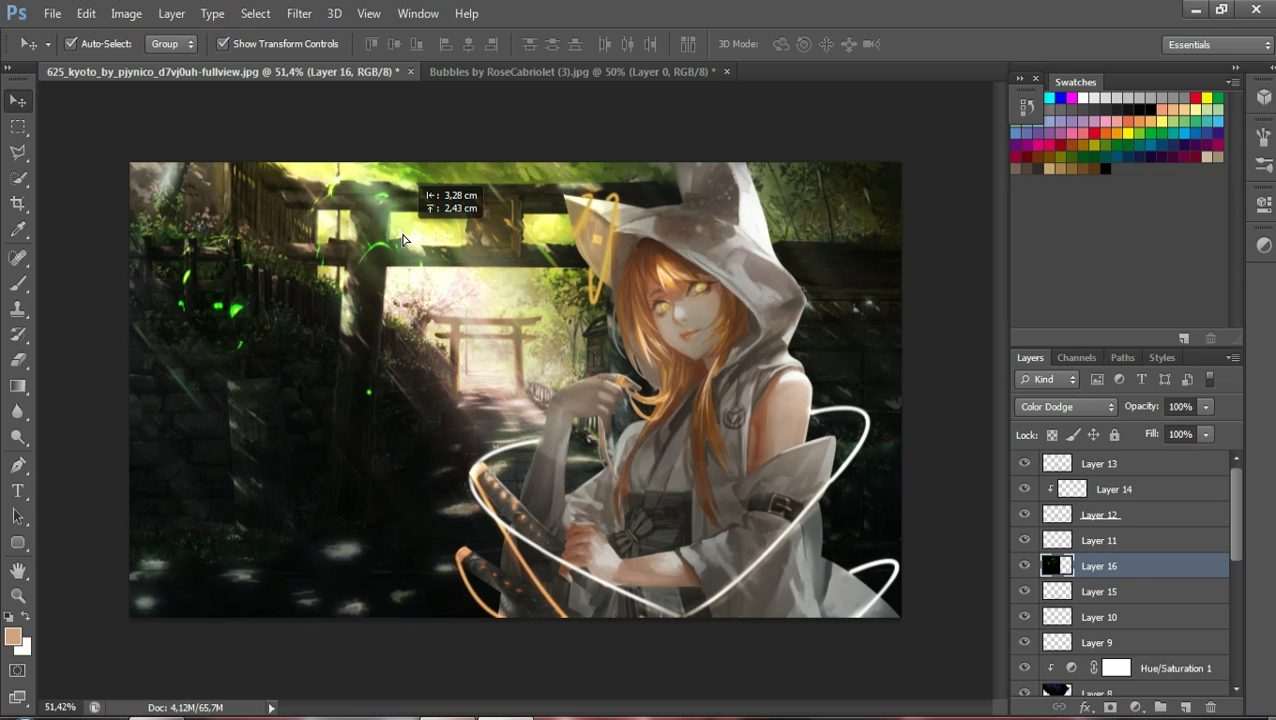
Duplicate the bubbles Layer 16 and move Layer 16 and its copy to the top
mouse_move(422, 258)
mouse_down()
mouse_move(615, 465)
mouse_move(650, 470)
mouse_move(847, 388)
mouse_move(865, 459)
mouse_move(879, 225)
mouse_move(442, 378)
mouse_move(390, 441)
mouse_move(487, 298)
mouse_move(473, 260)
mouse_move(421, 237)
mouse_up()
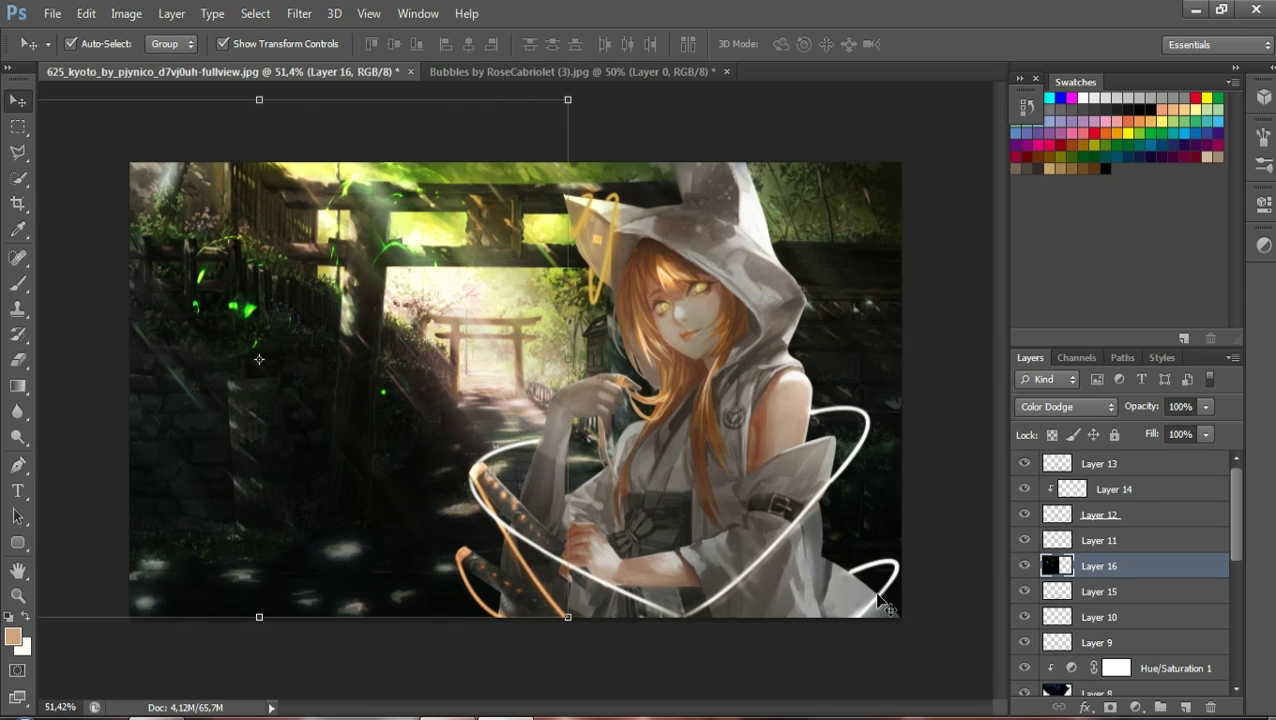
right_click(1121, 575)
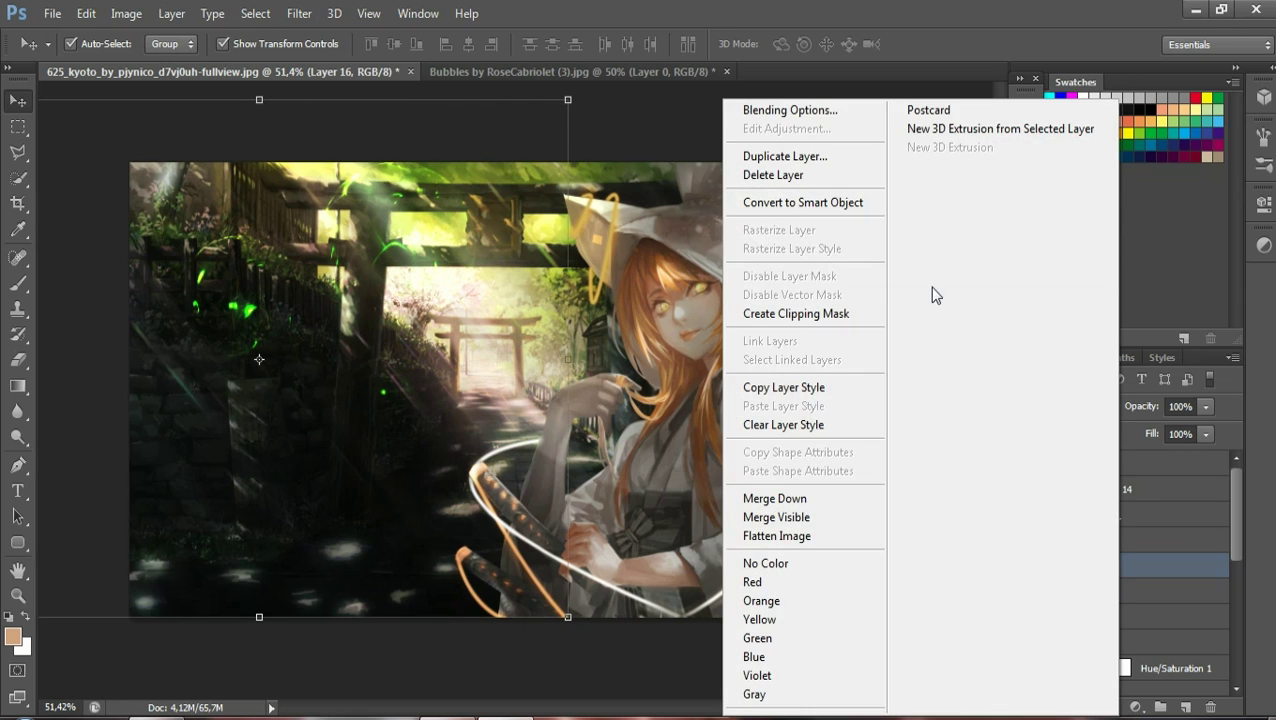
click(806, 162)
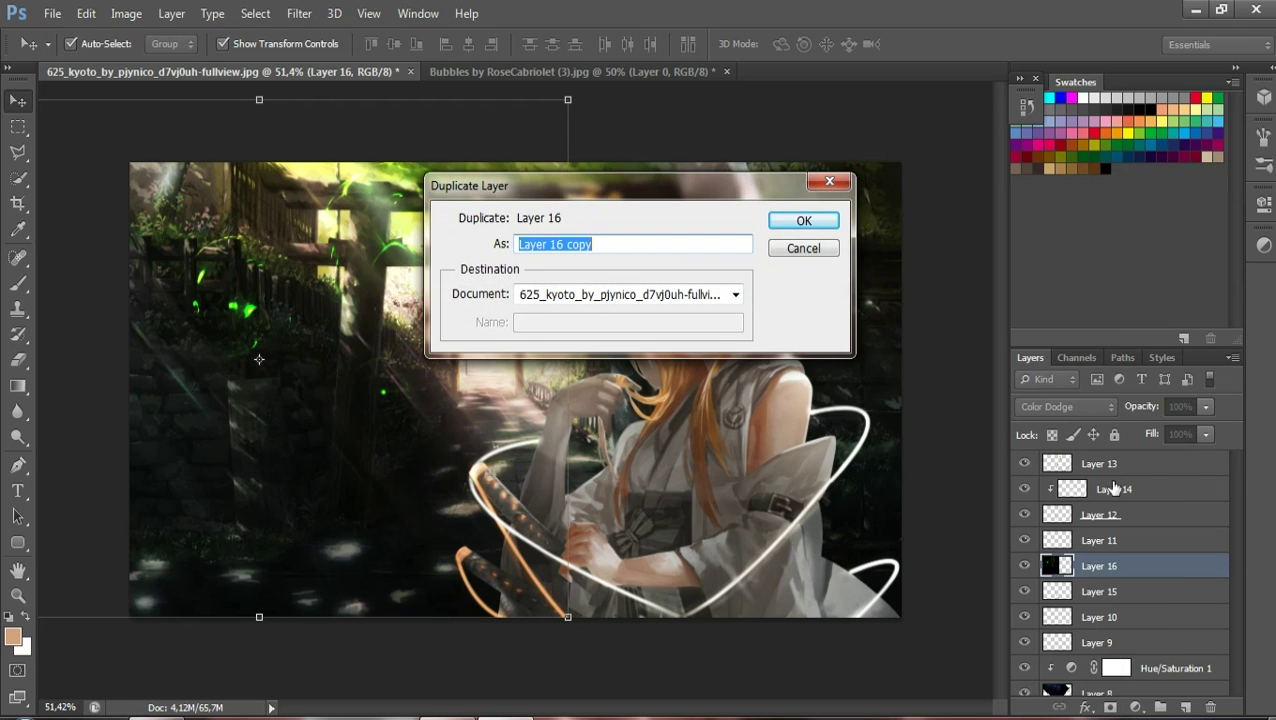
click(812, 222)
drag(1115, 580, 1105, 460)
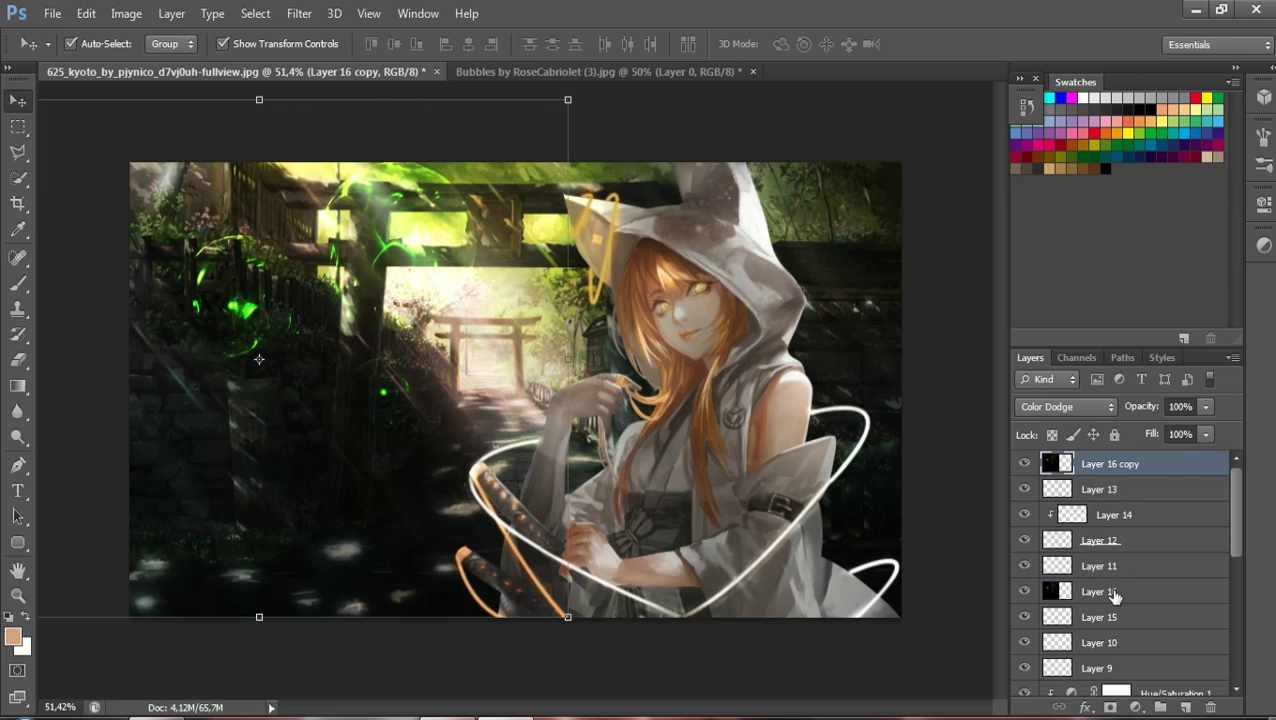
drag(1113, 594, 1105, 482)
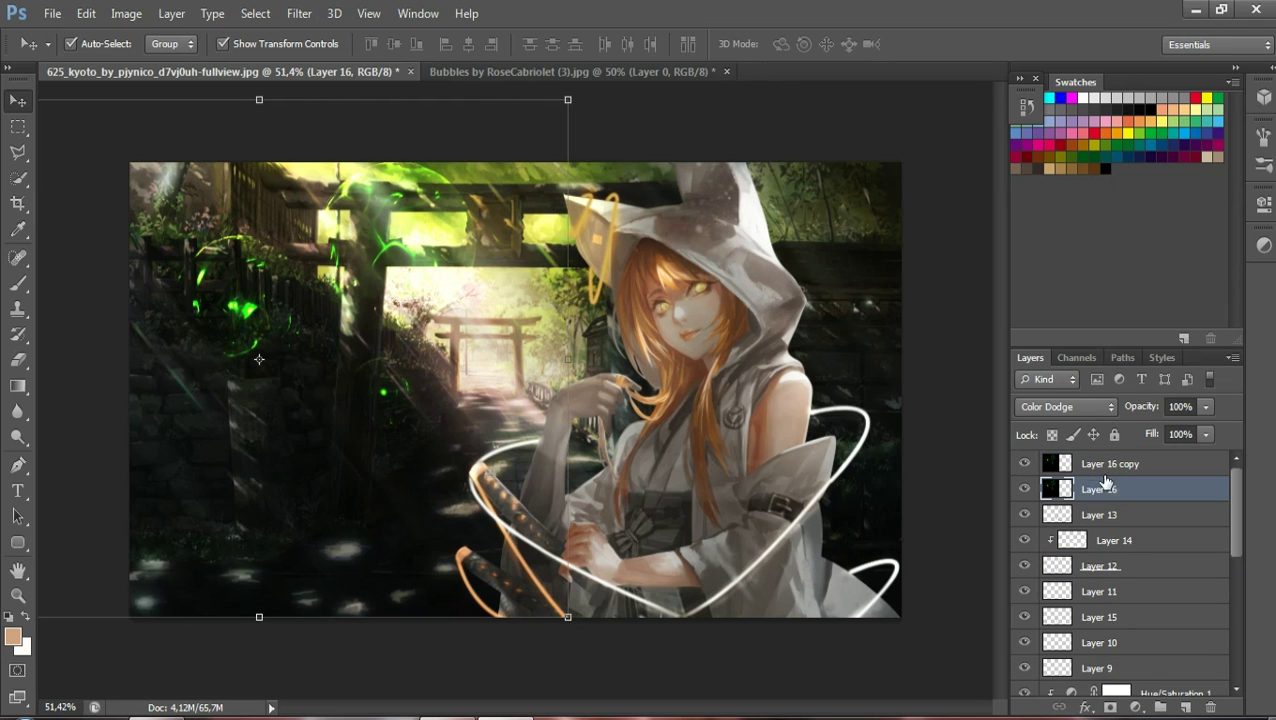
Compare the glow with Layer 16 copy hidden, then duplicate it into Layer 16 copy 2
click(1100, 466)
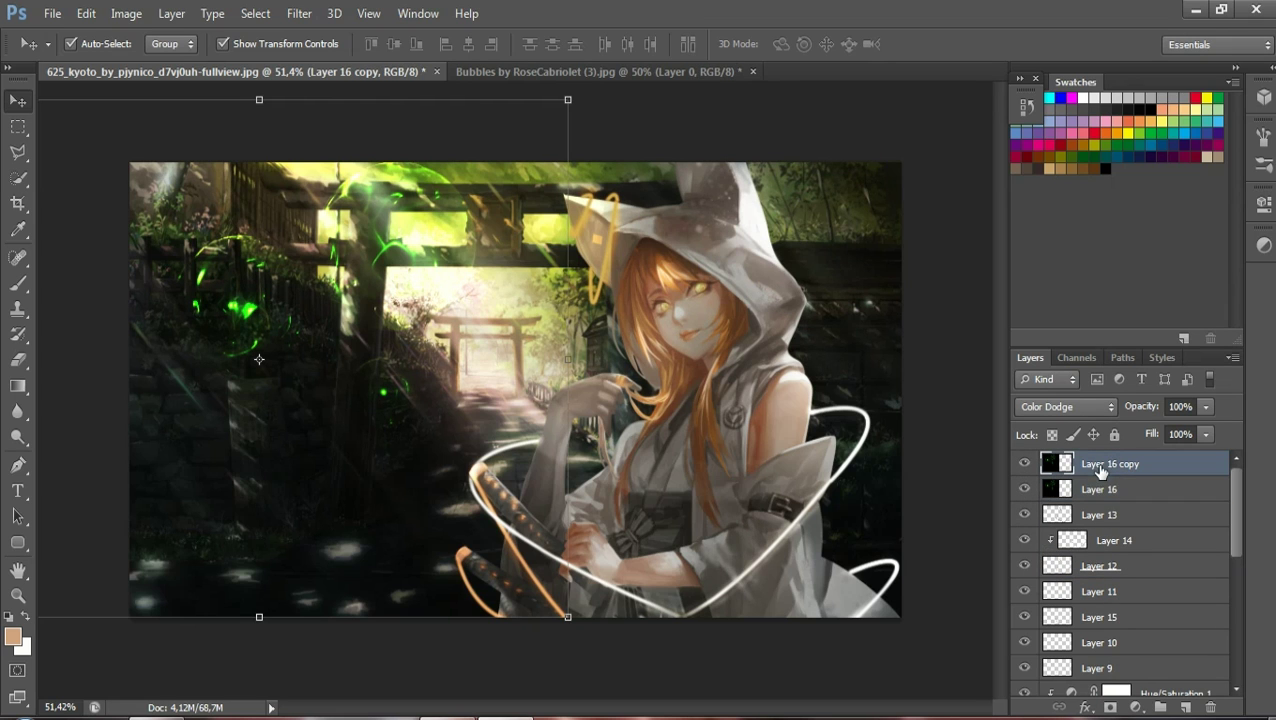
click(1024, 464)
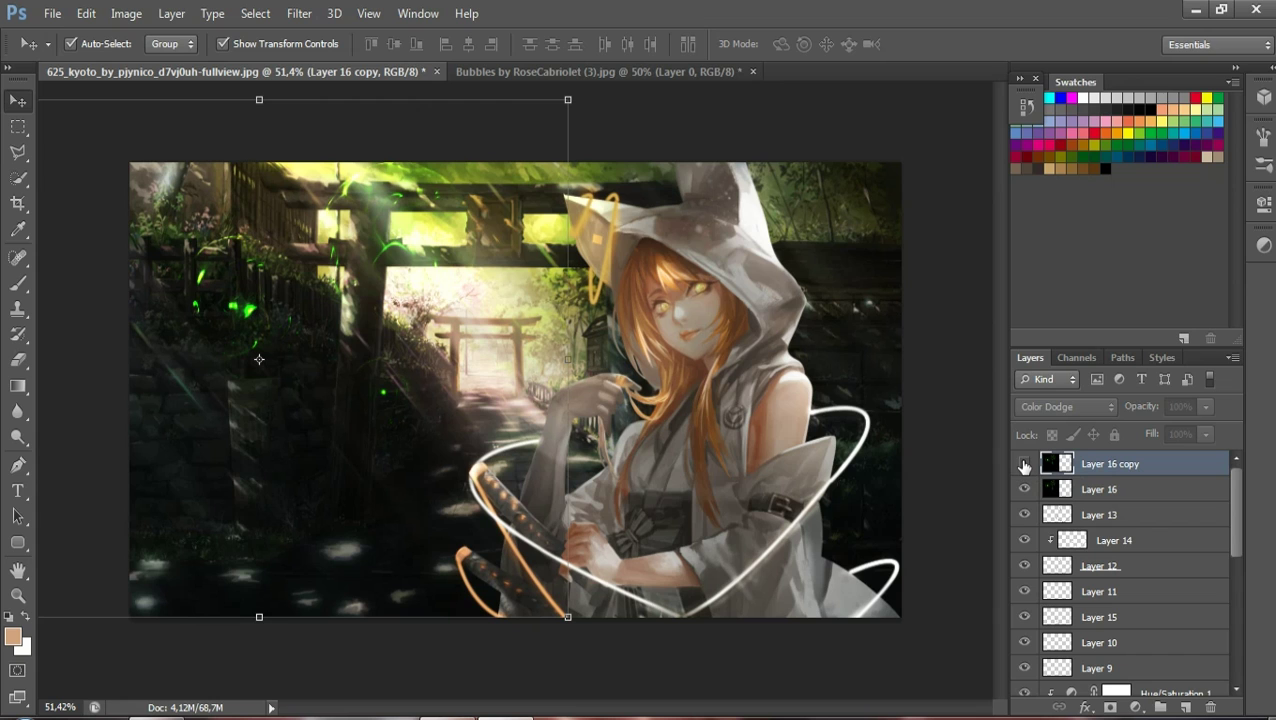
right_click(1093, 466)
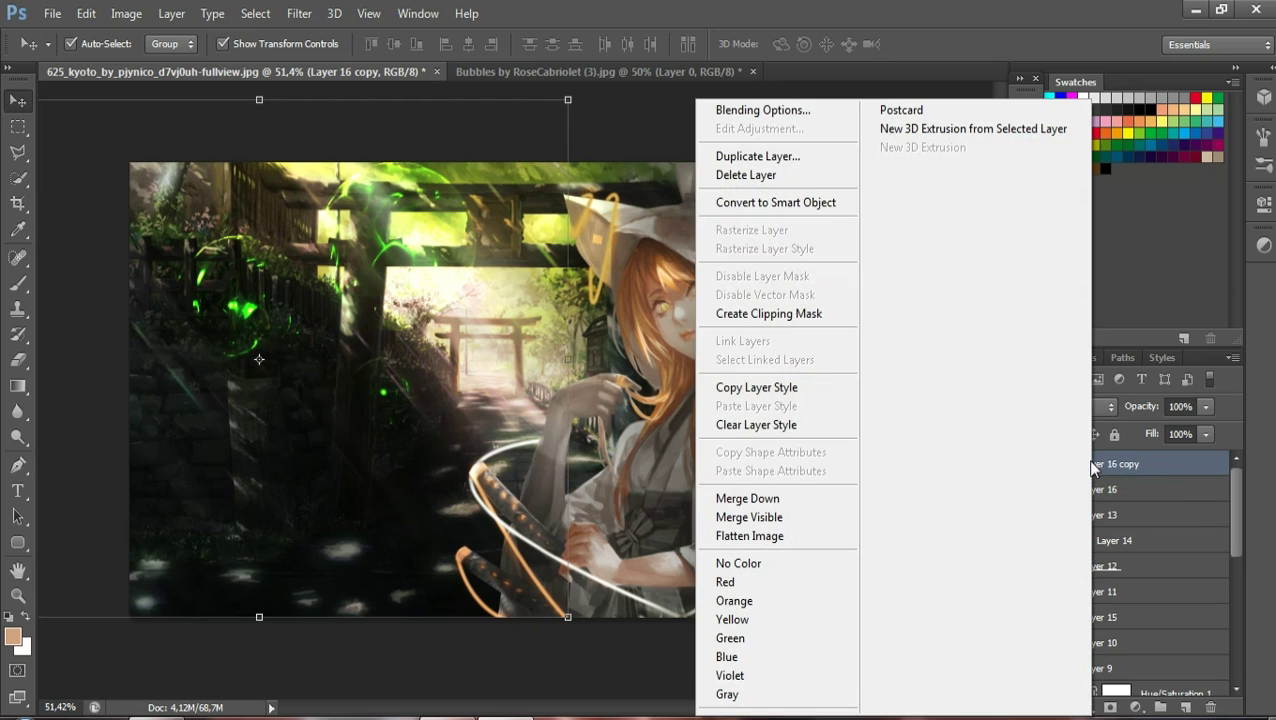
click(753, 158)
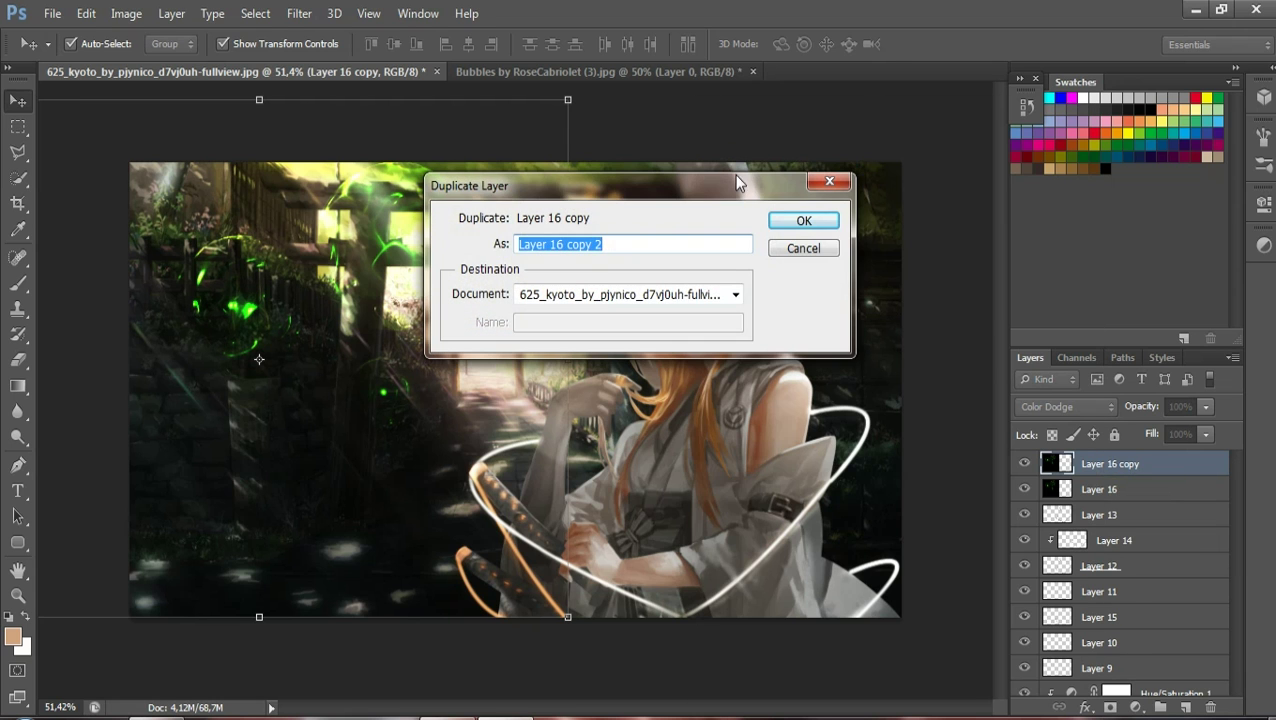
click(803, 220)
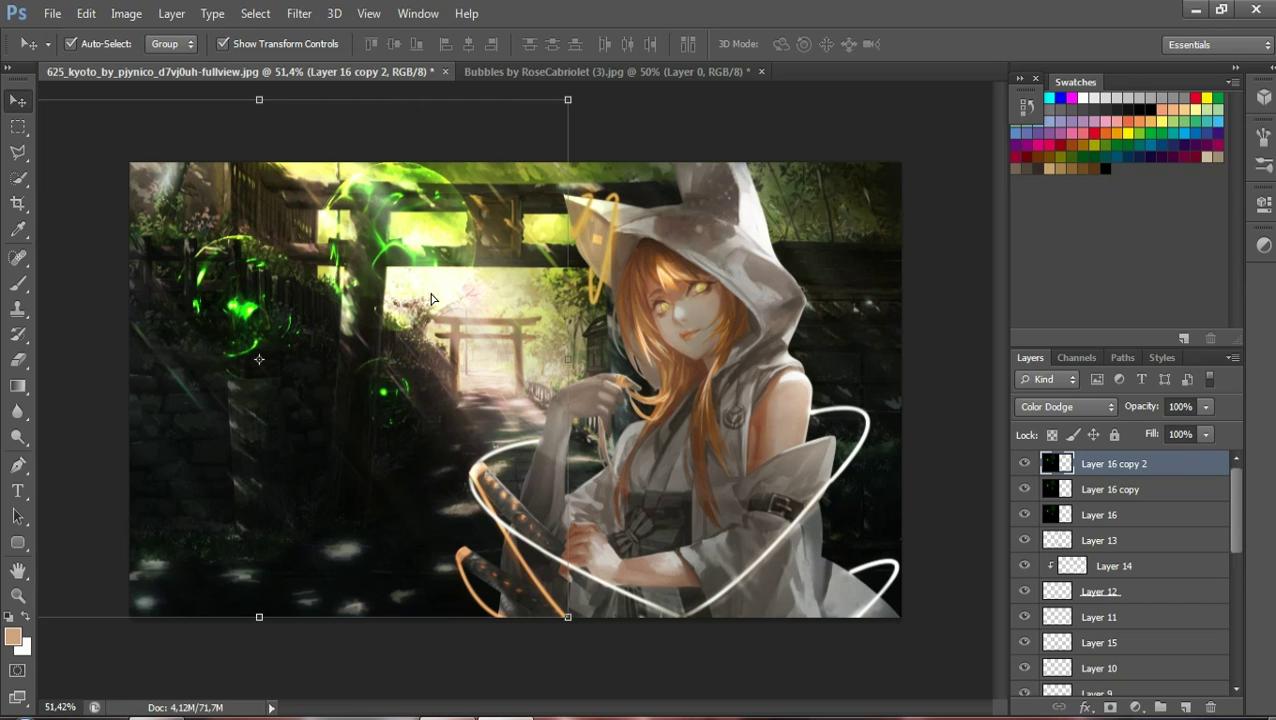
Move Layer 16 copy 2 lower and rotate it about 47 degrees up and left
drag(431, 298, 440, 467)
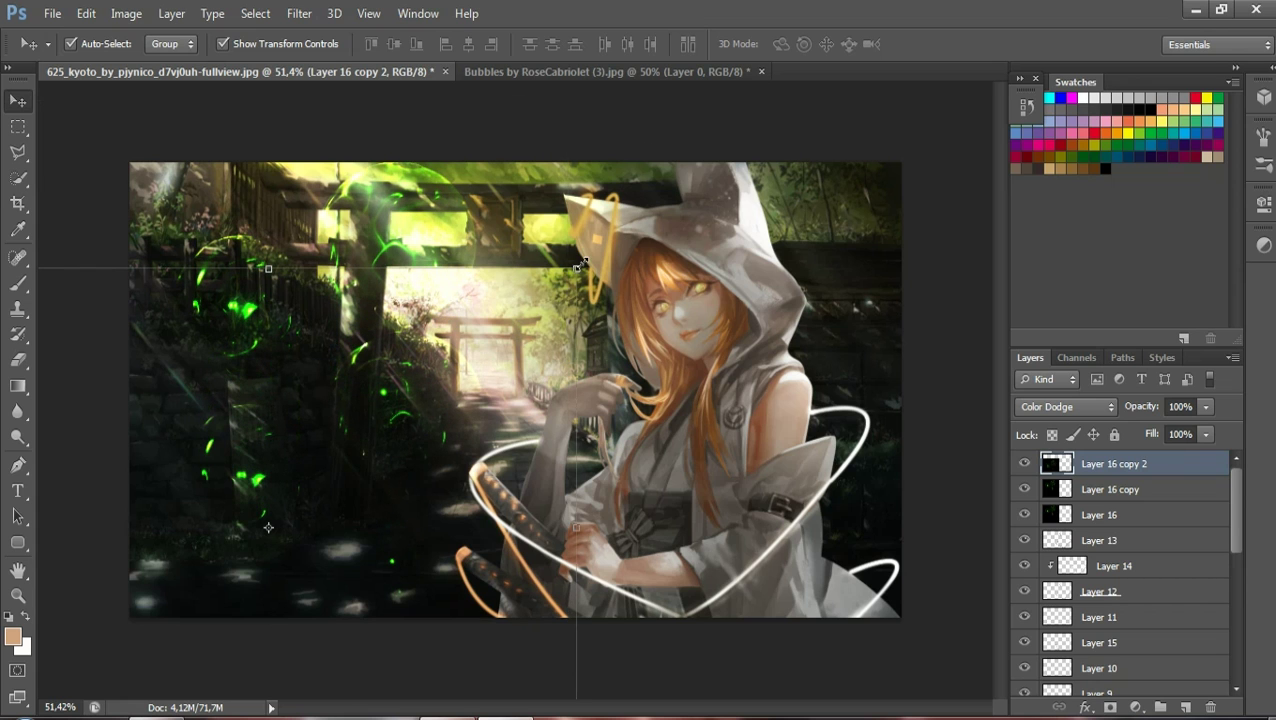
mouse_move(584, 255)
mouse_down()
mouse_move(626, 520)
mouse_move(612, 625)
mouse_up()
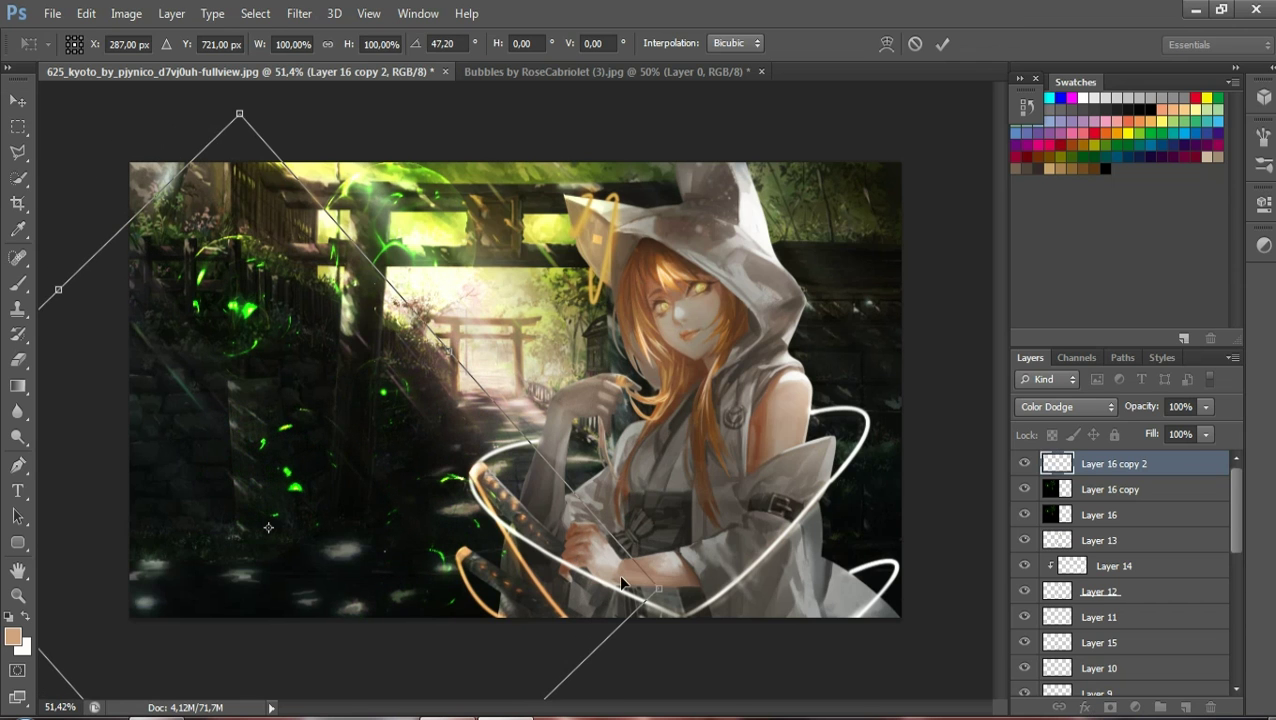
mouse_move(425, 547)
mouse_down()
mouse_move(403, 596)
mouse_move(386, 600)
mouse_up()
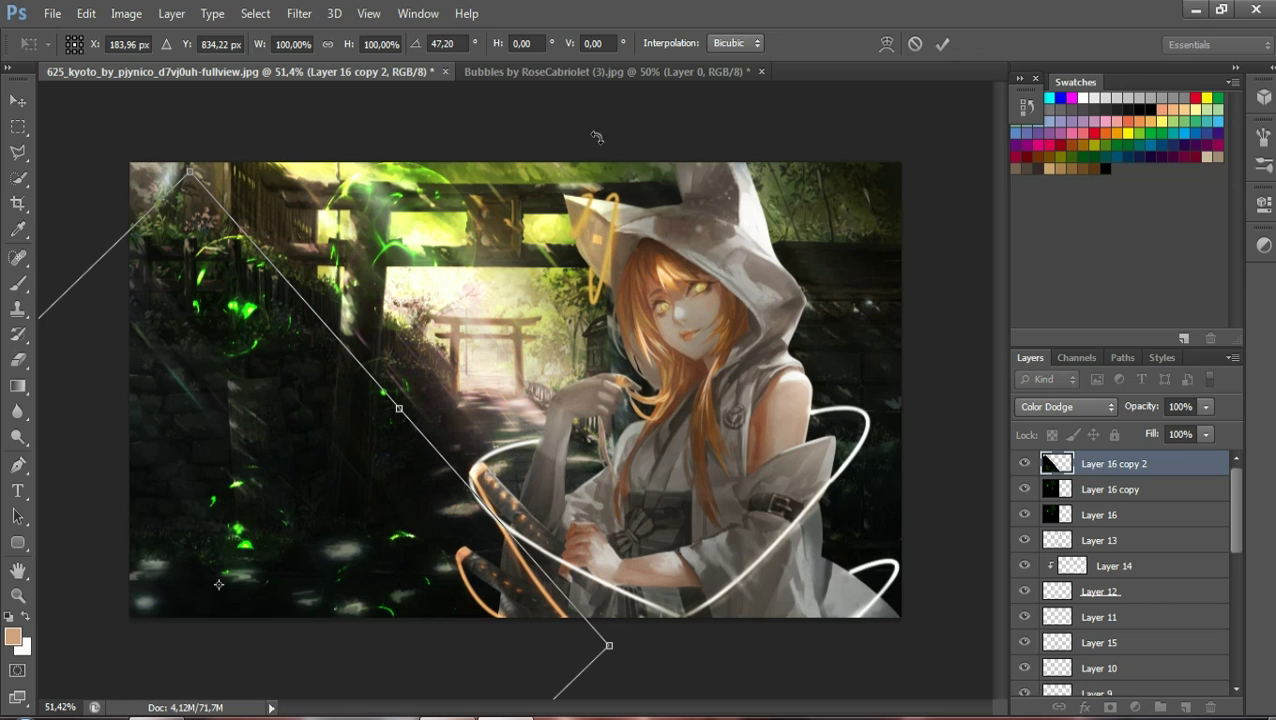
drag(225, 523, 163, 484)
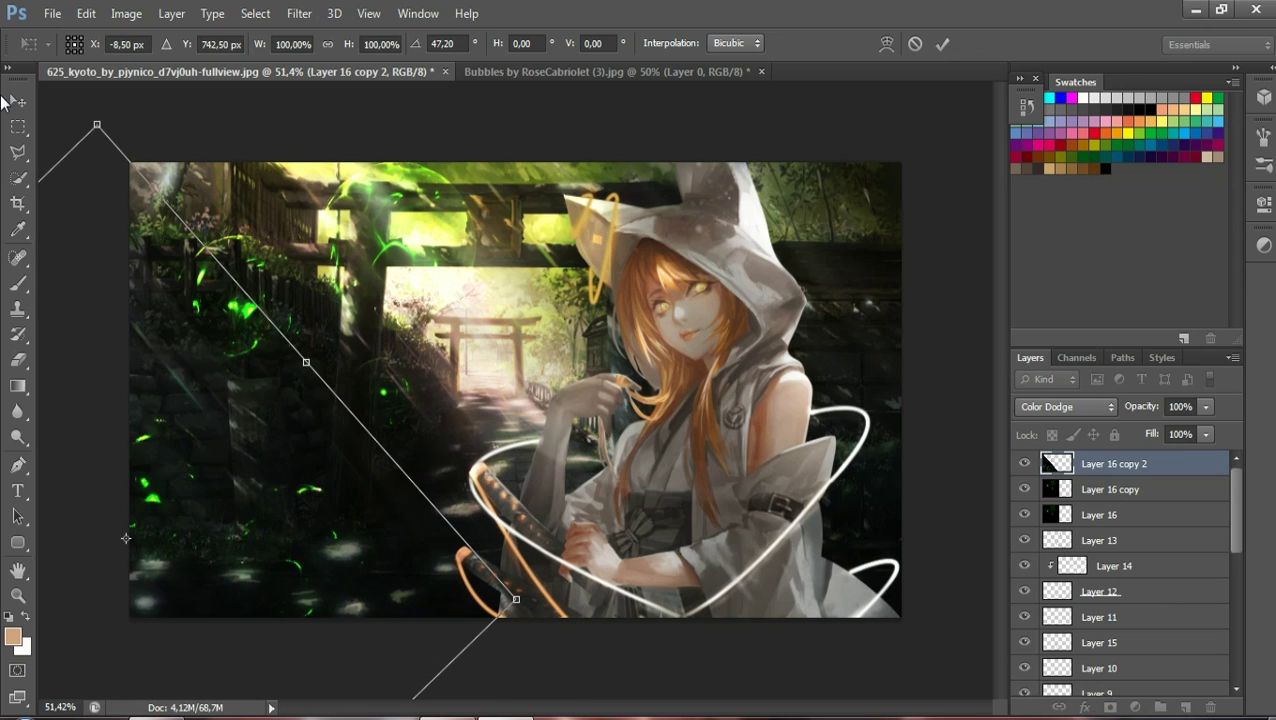
click(20, 360)
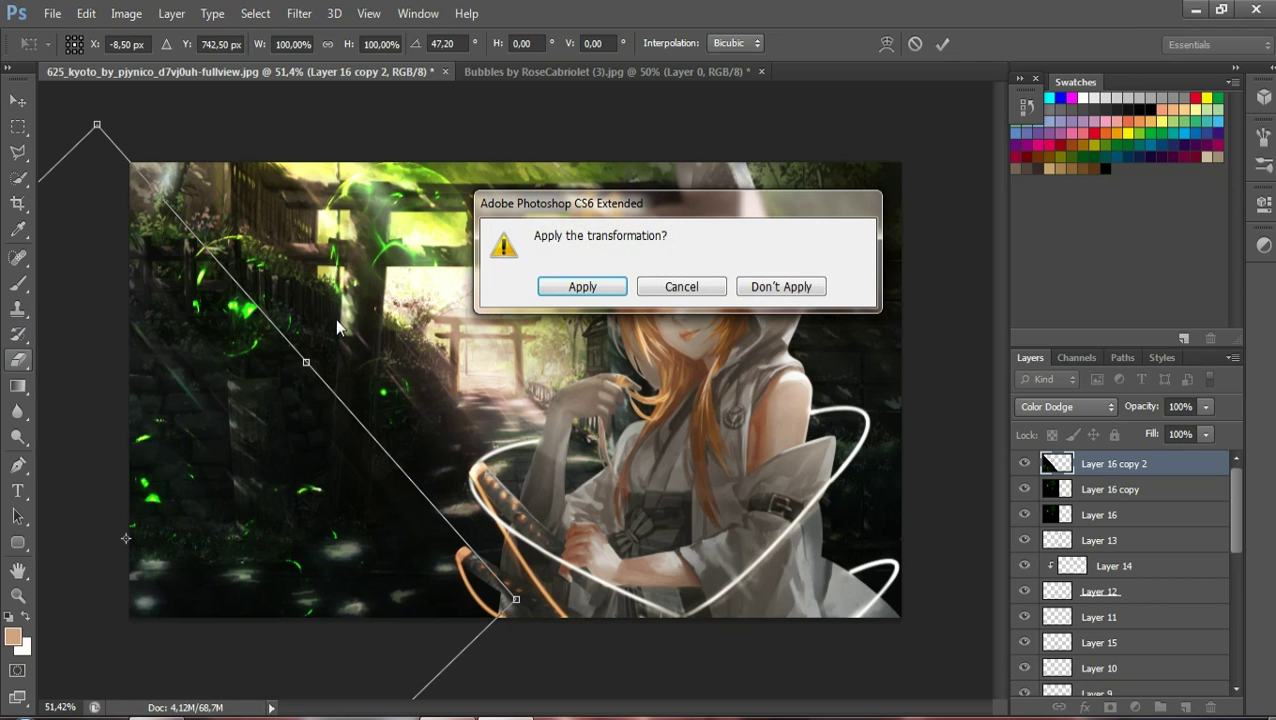
click(600, 290)
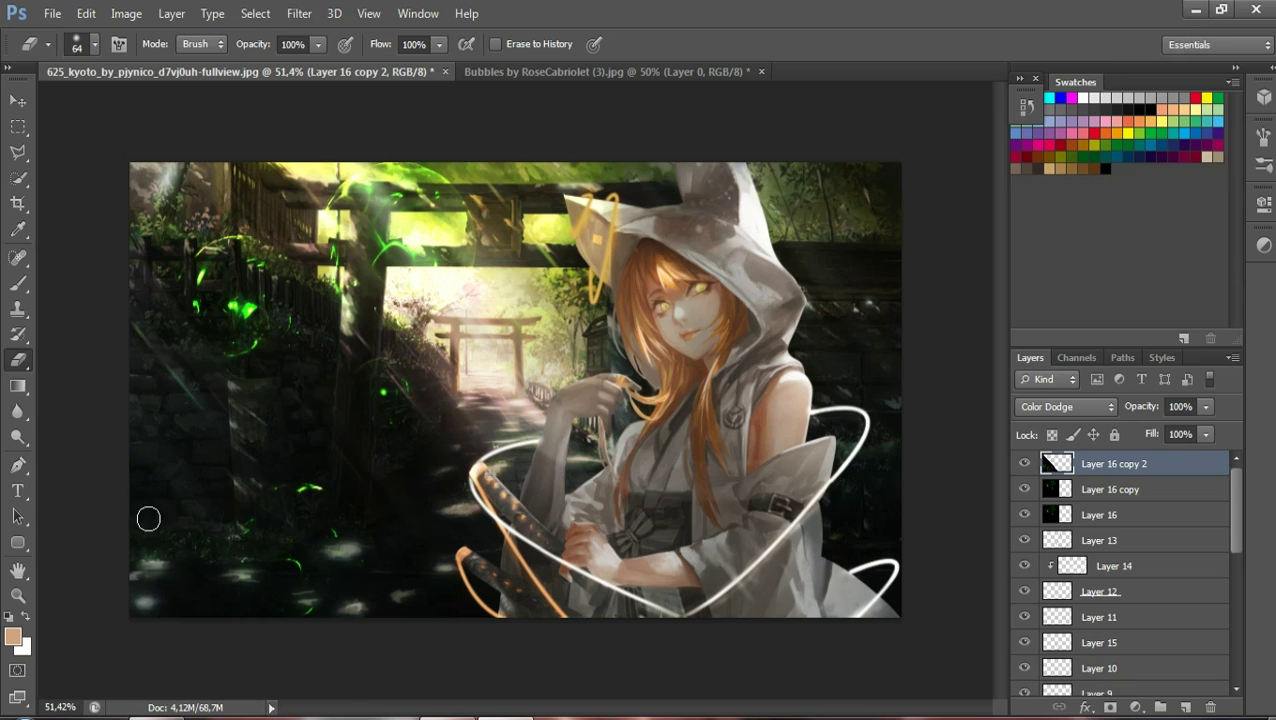
Duplicate Layer 16 copy 2 into Layer 16 copy 3, after cancelling an accidental delete
right_click(1108, 465)
click(796, 170)
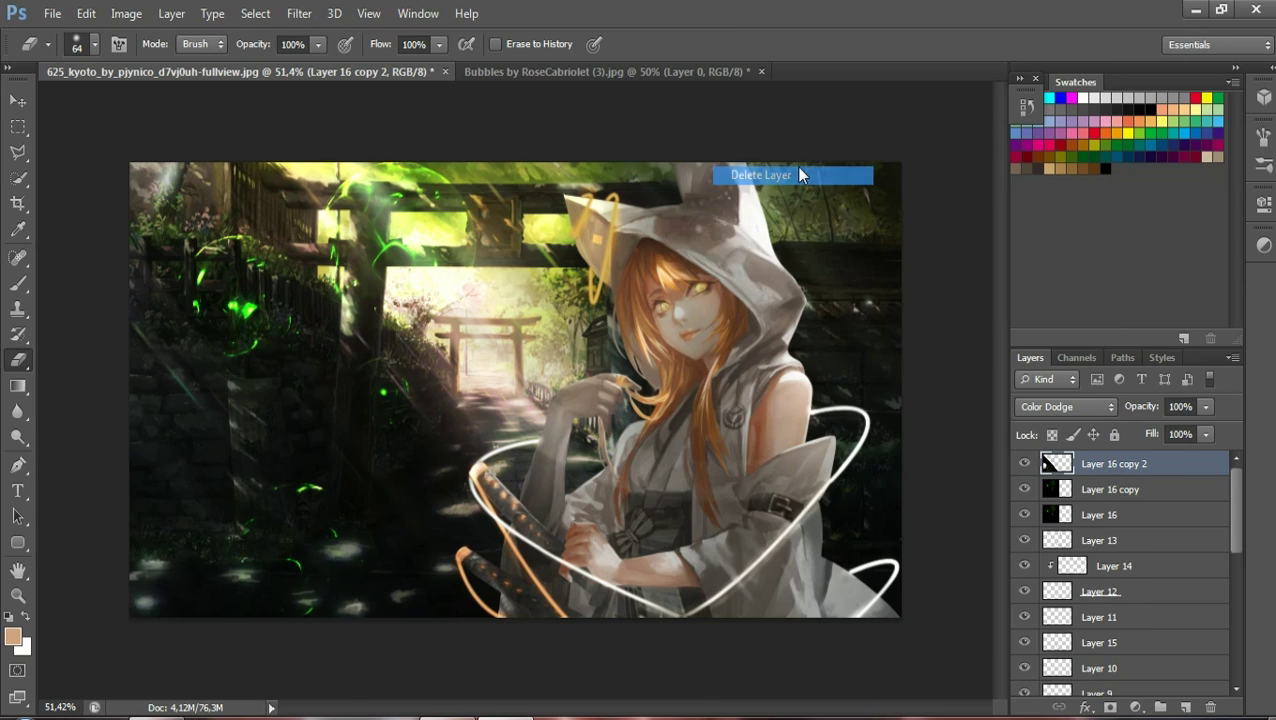
click(668, 286)
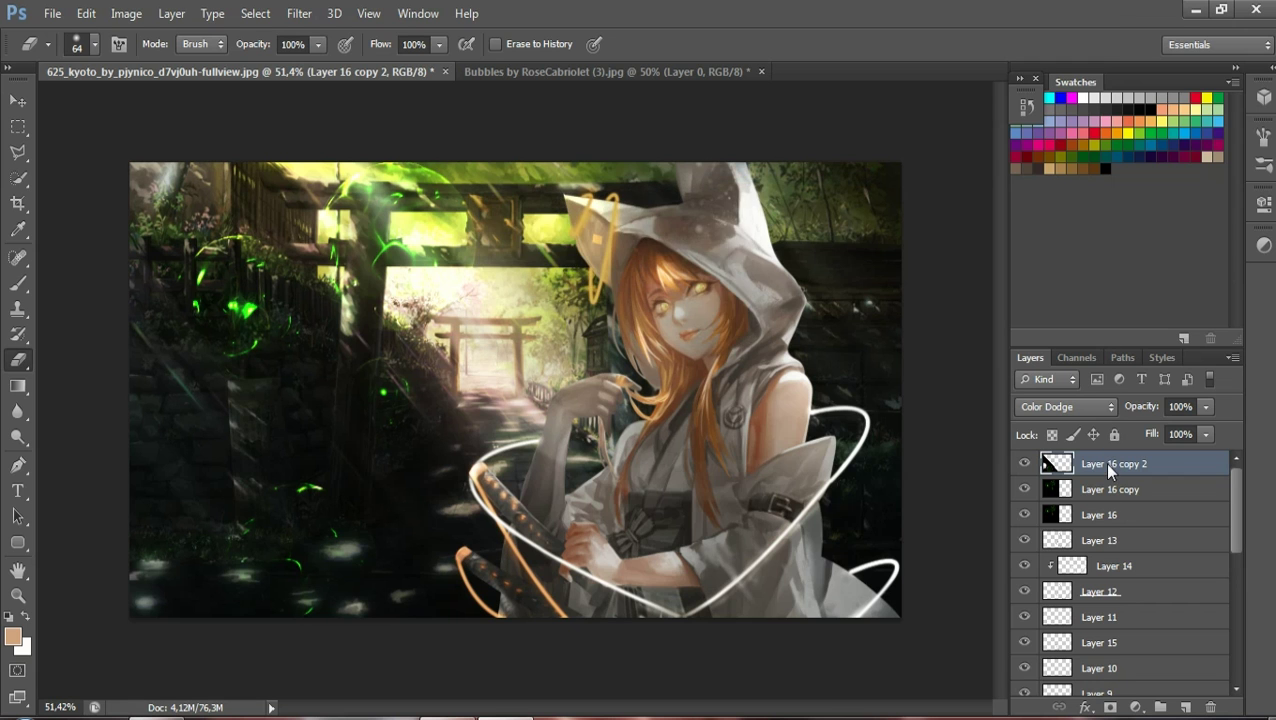
right_click(1108, 470)
click(797, 158)
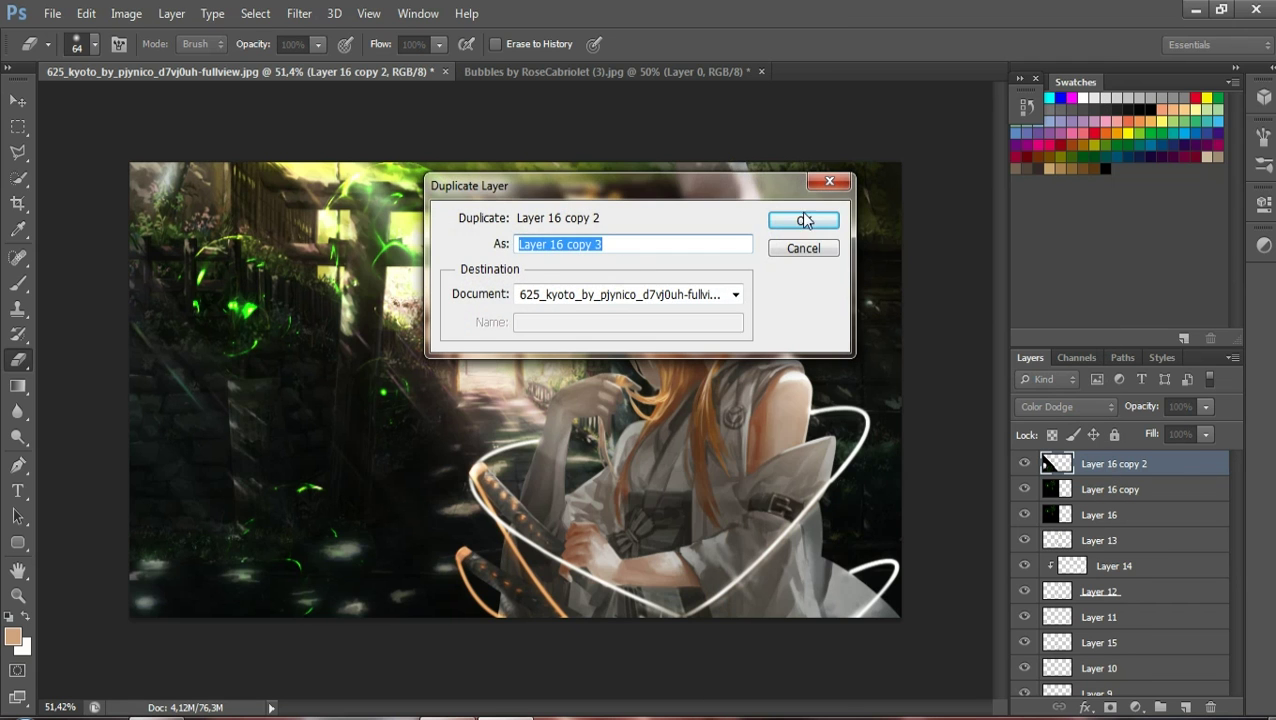
click(805, 220)
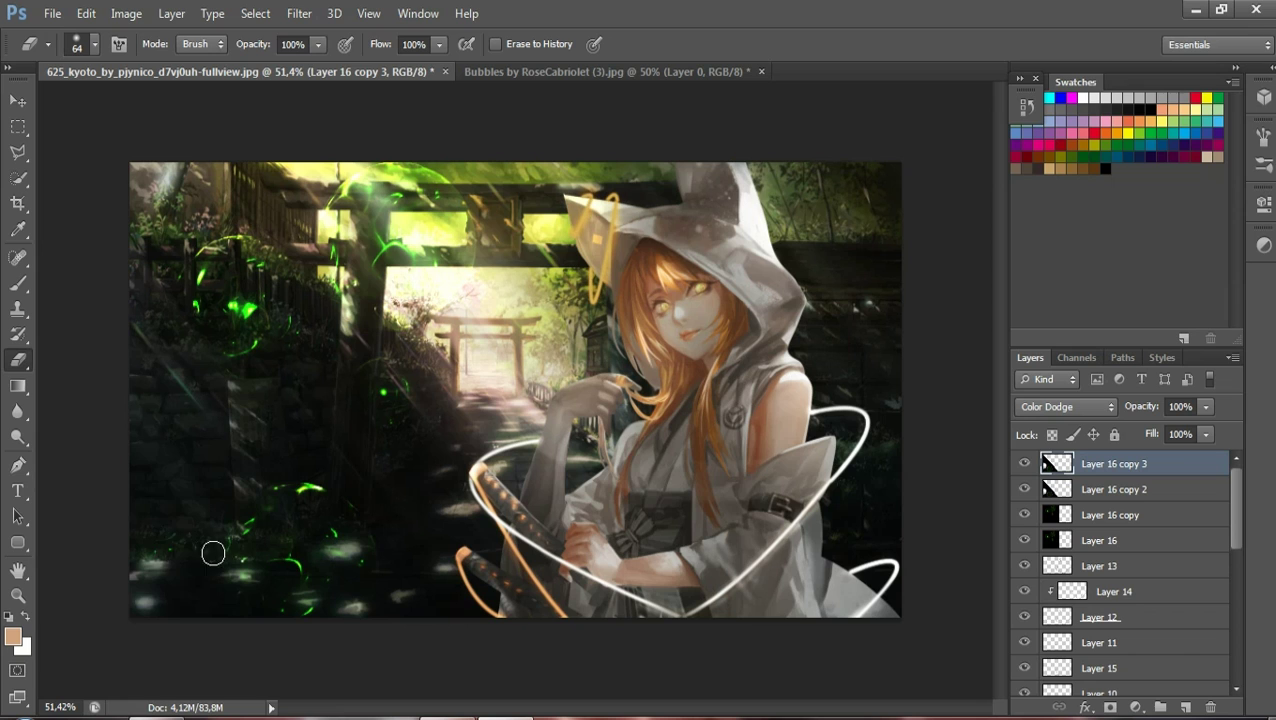
Erase the lower-left part of the glow copy and add an empty Layer 17 on top
drag(173, 554, 166, 524)
click(1118, 492)
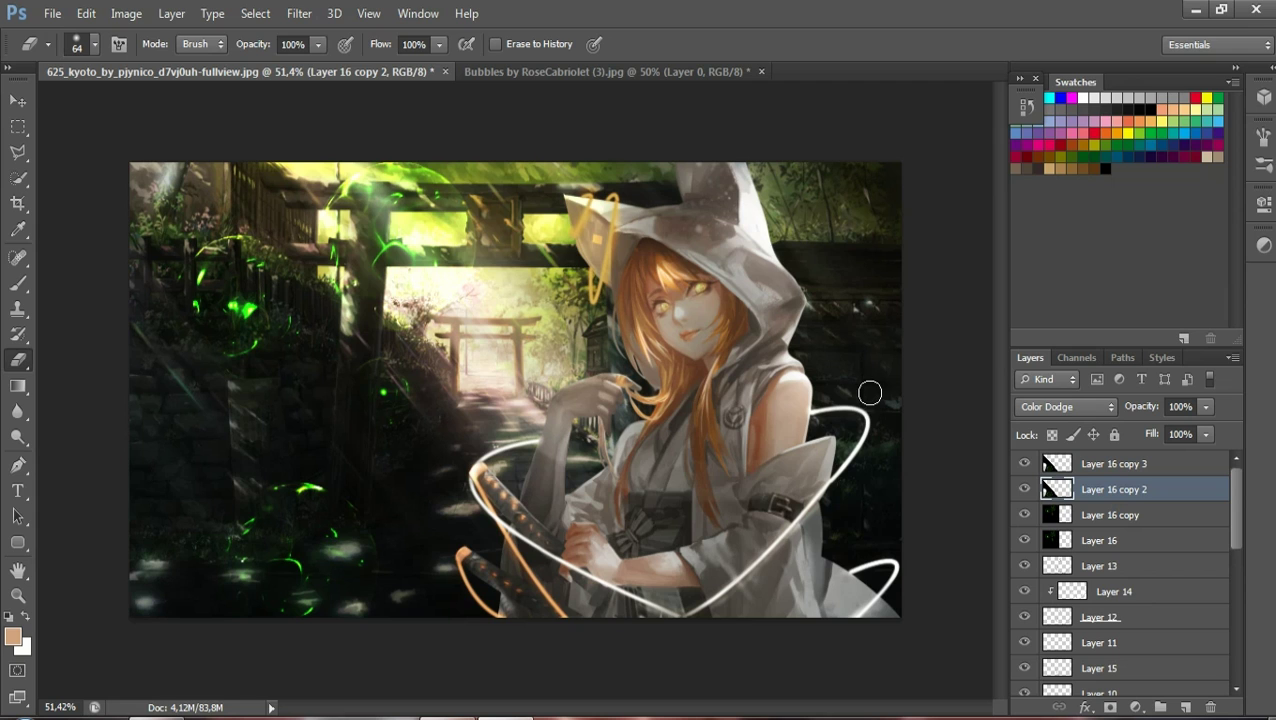
click(1127, 471)
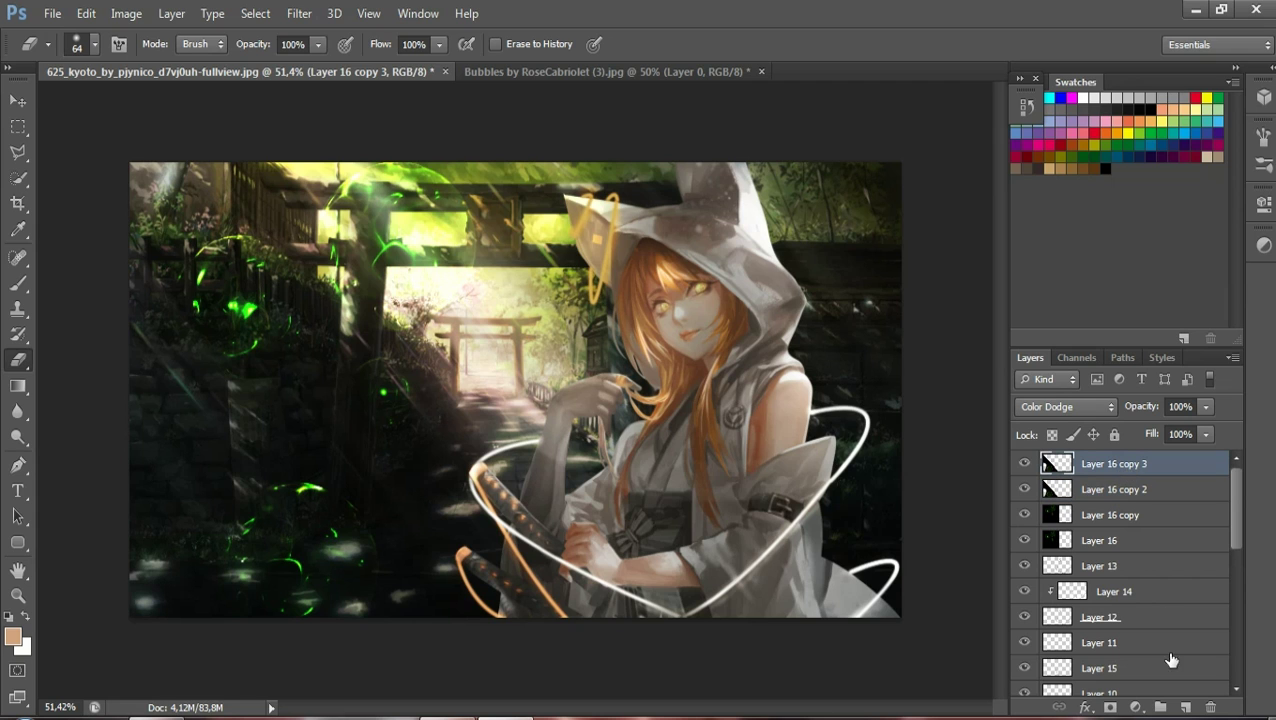
click(1184, 707)
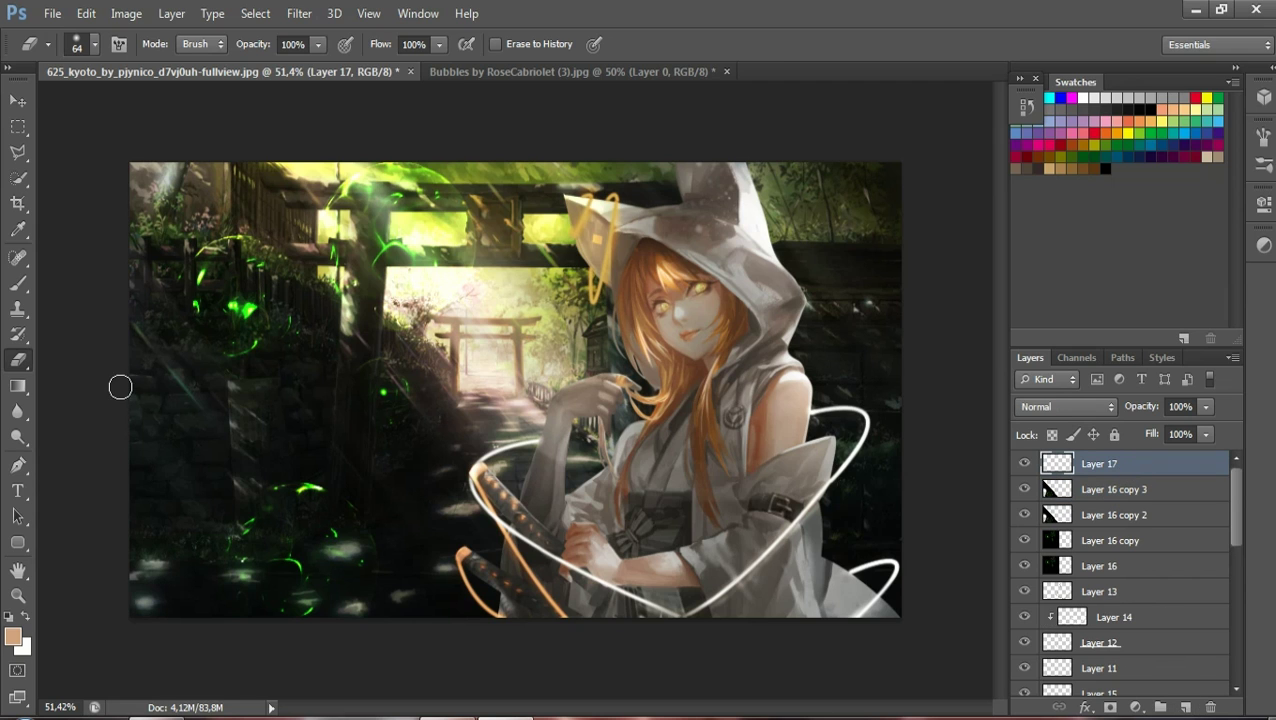
Sample the bright green from the image as foreground and set a soft 131 px brush
click(14, 637)
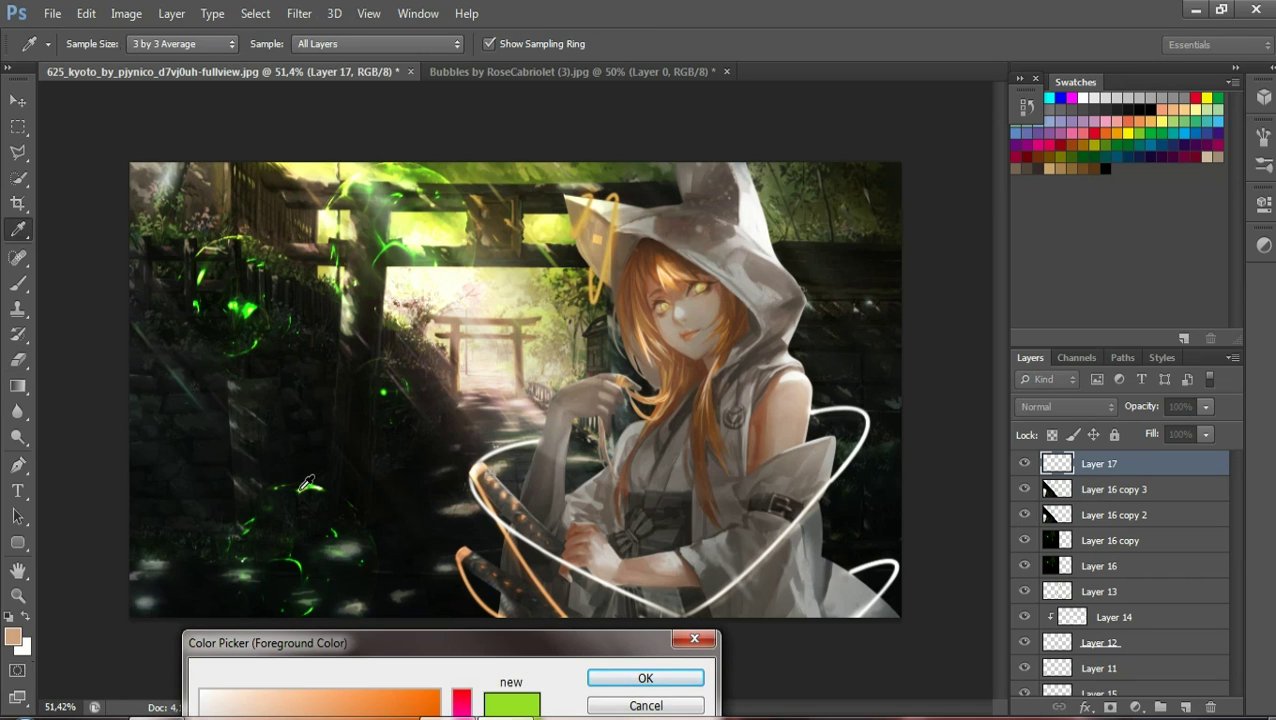
click(616, 678)
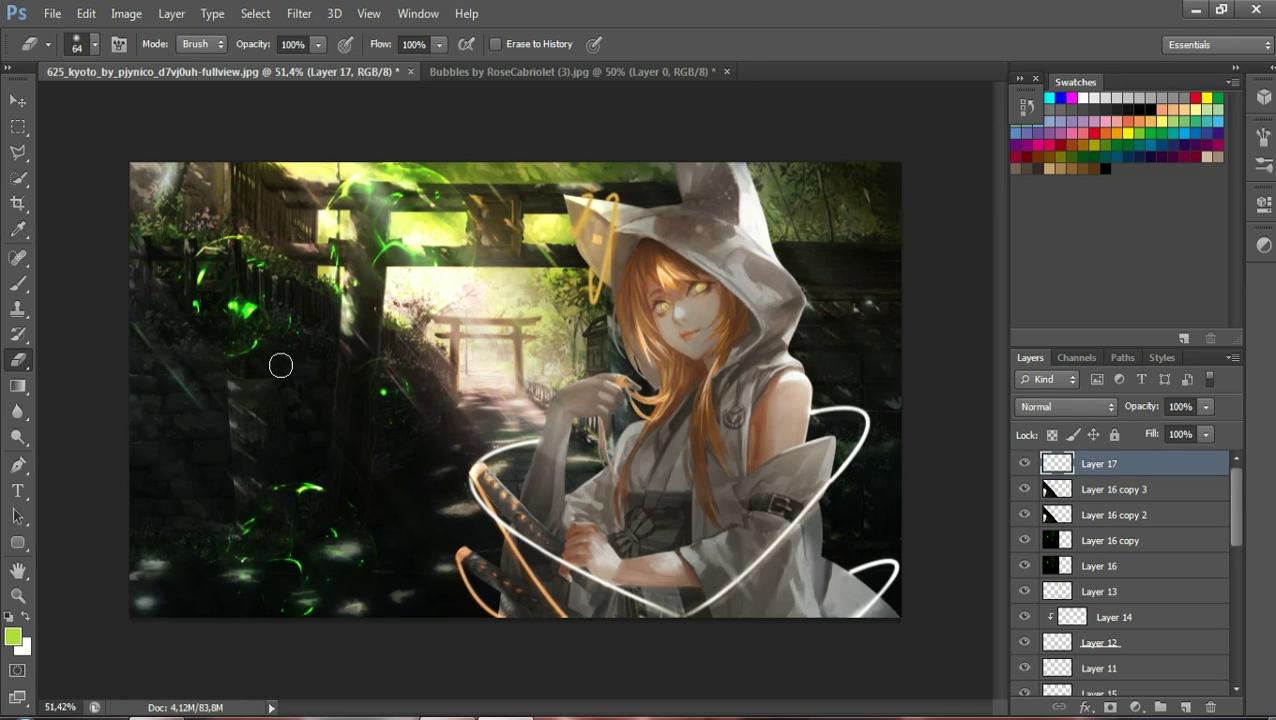
click(17, 283)
click(84, 46)
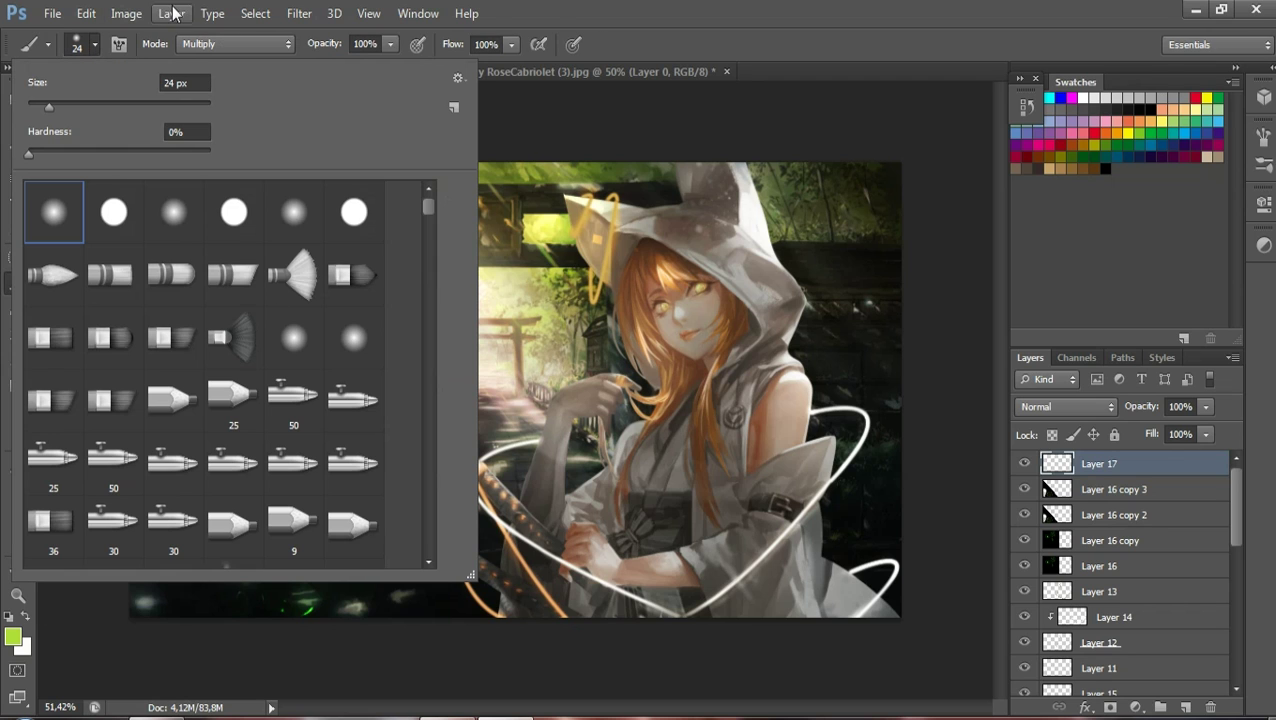
click(88, 104)
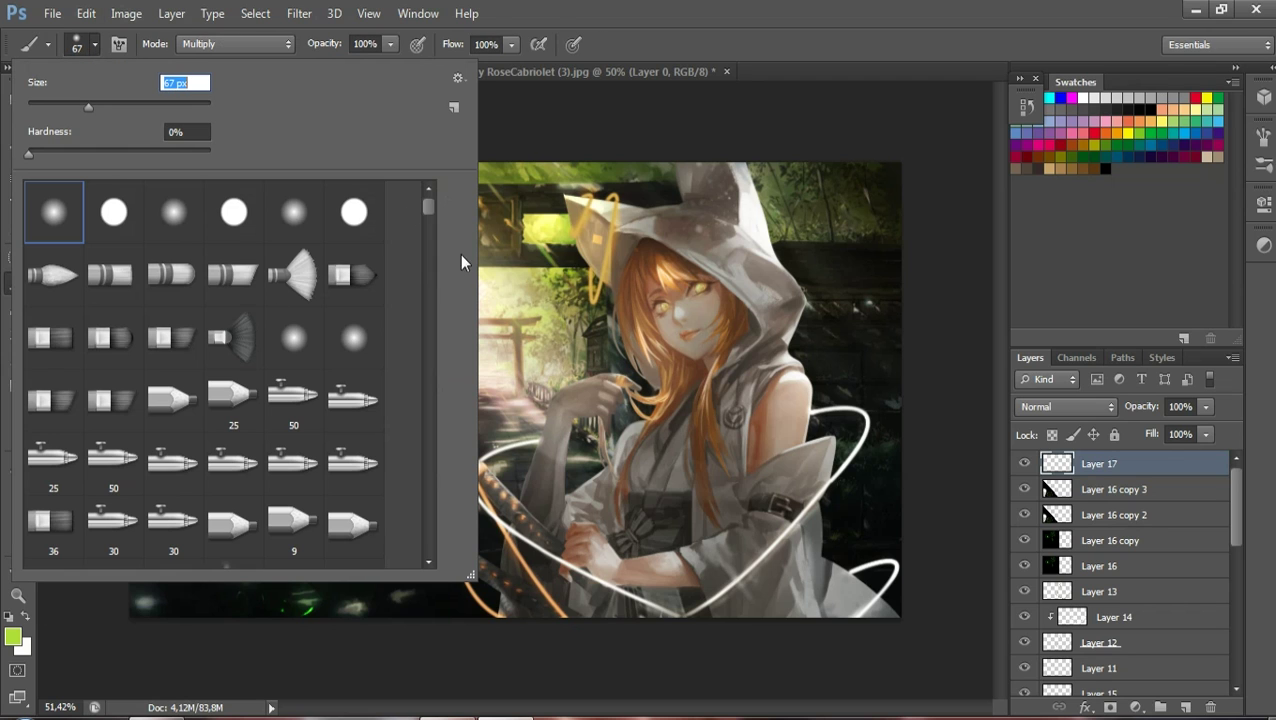
click(133, 104)
key(Return)
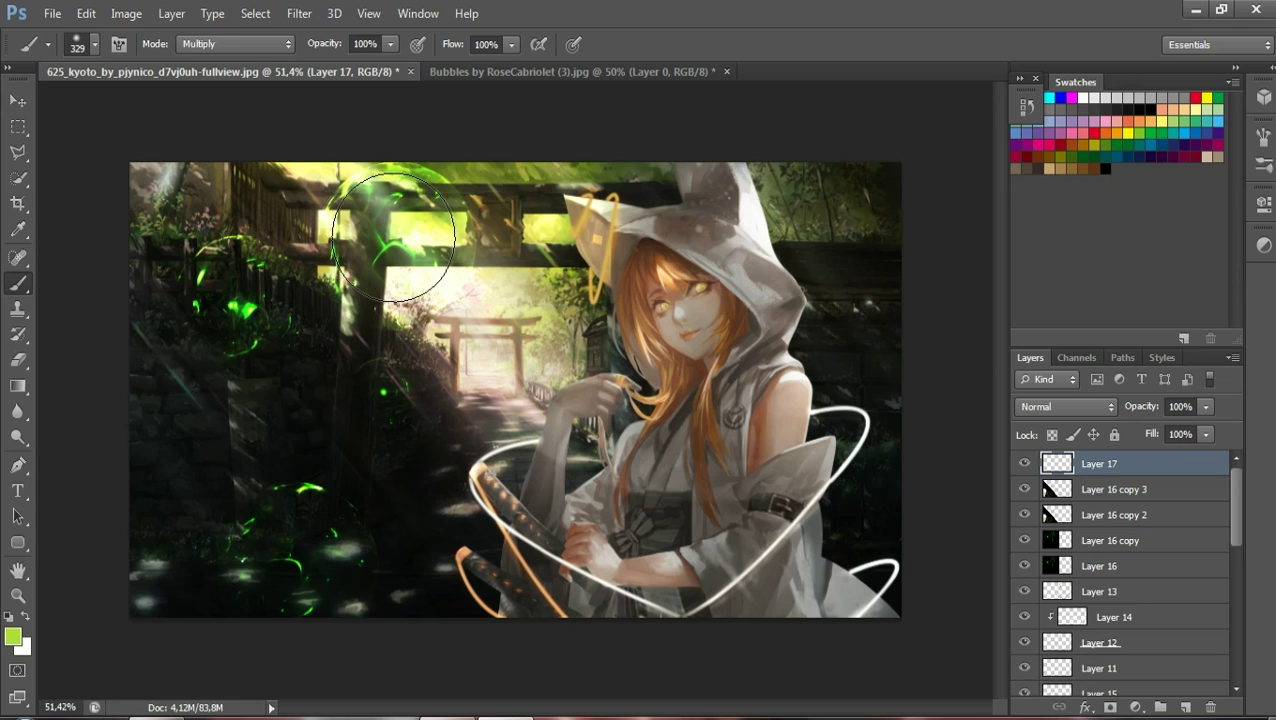
Paint green glow dabs over the torii beam, lower left, left fence and below the torii
click(388, 244)
click(400, 246)
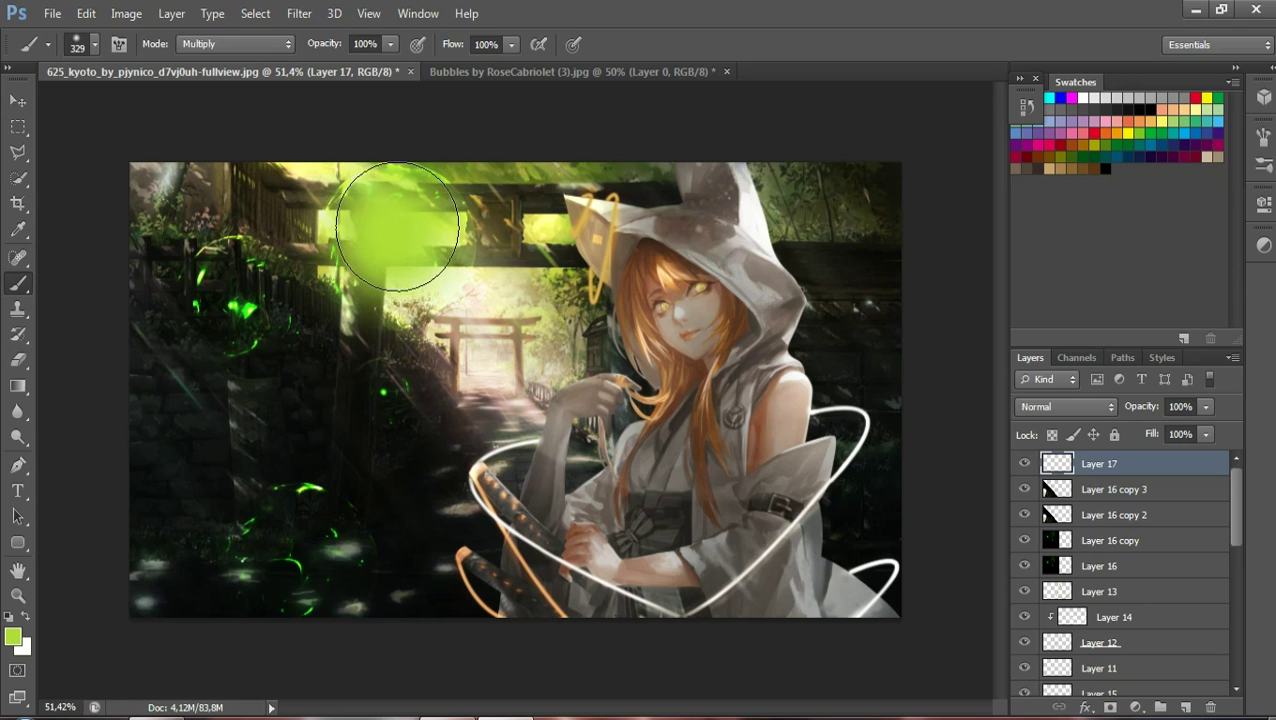
click(411, 250)
click(384, 228)
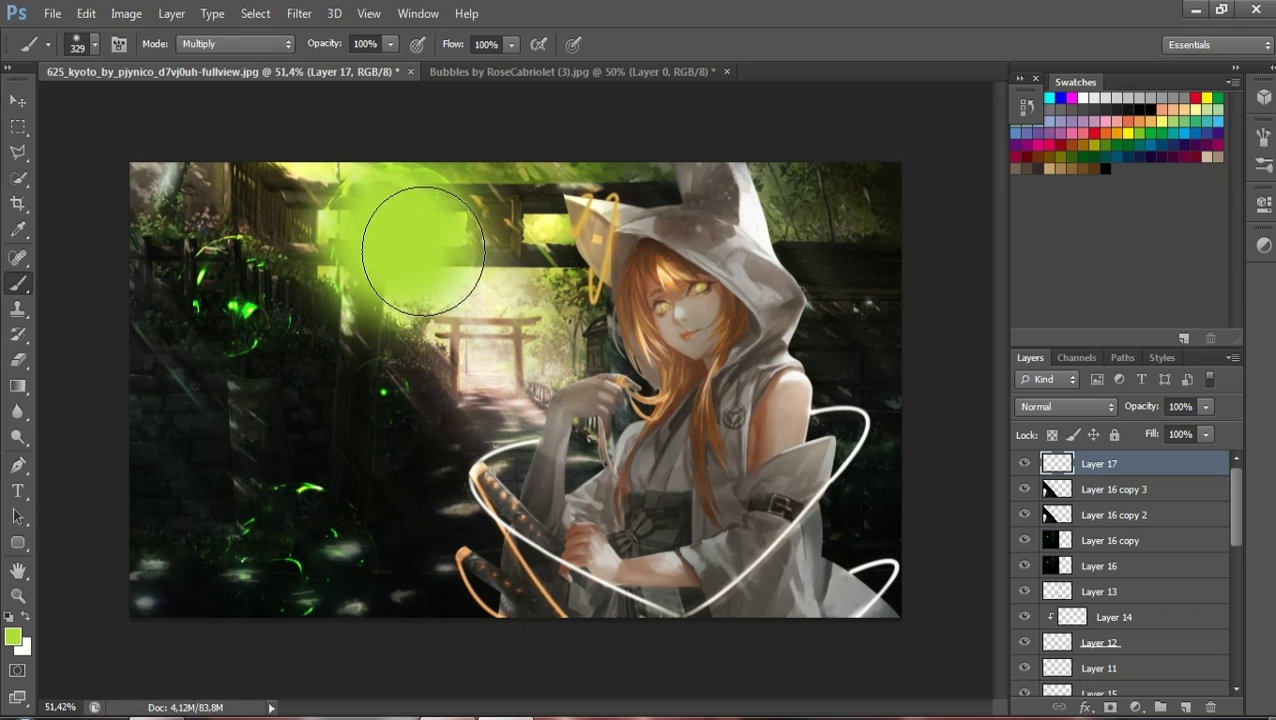
click(427, 228)
click(299, 552)
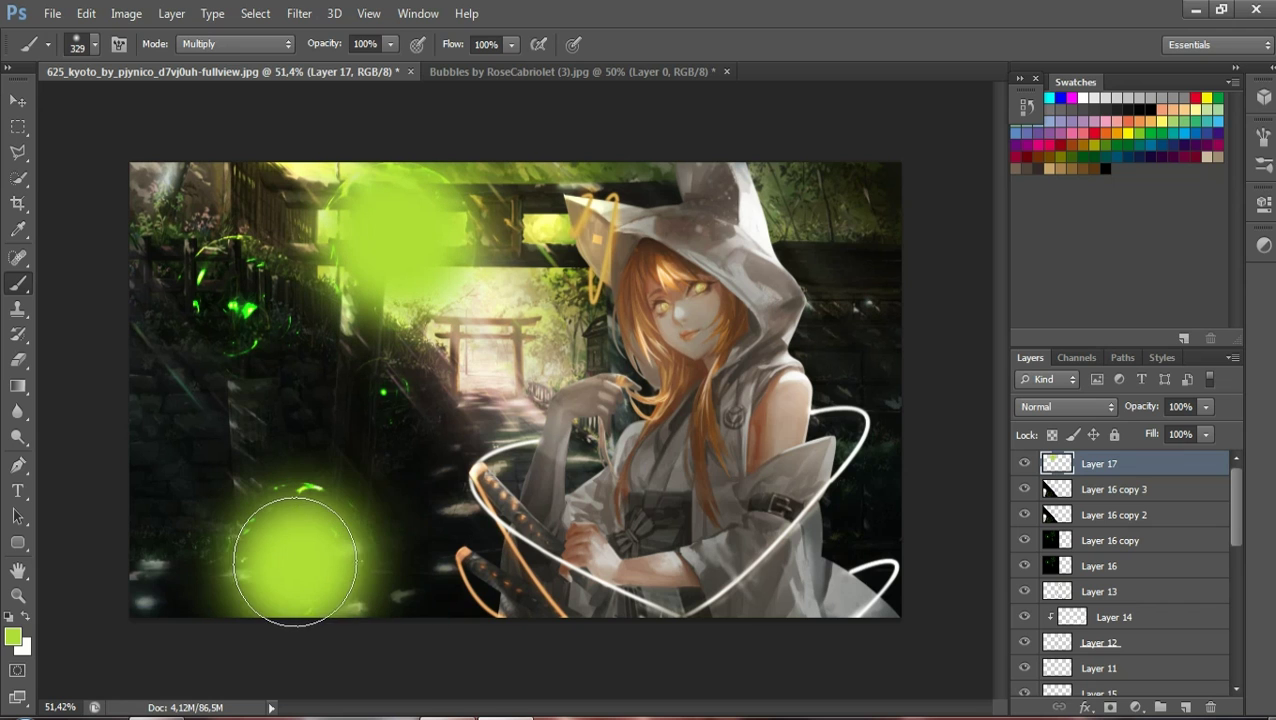
click(235, 292)
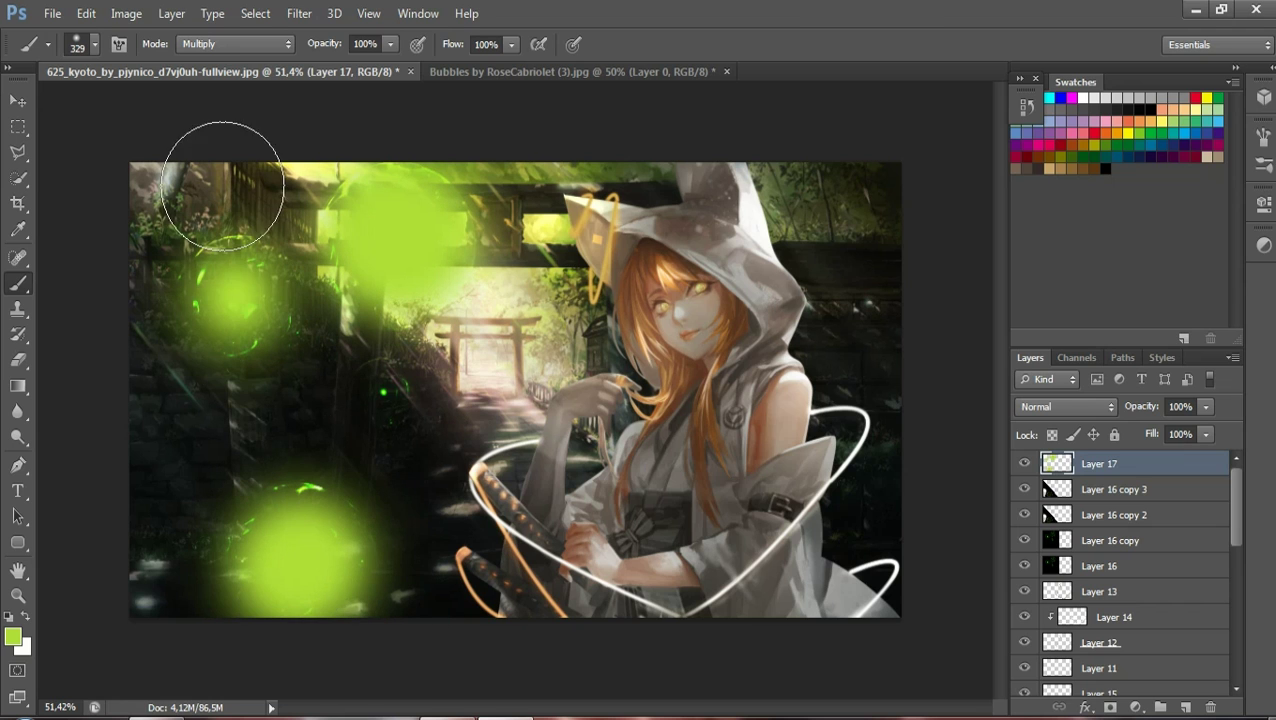
click(381, 396)
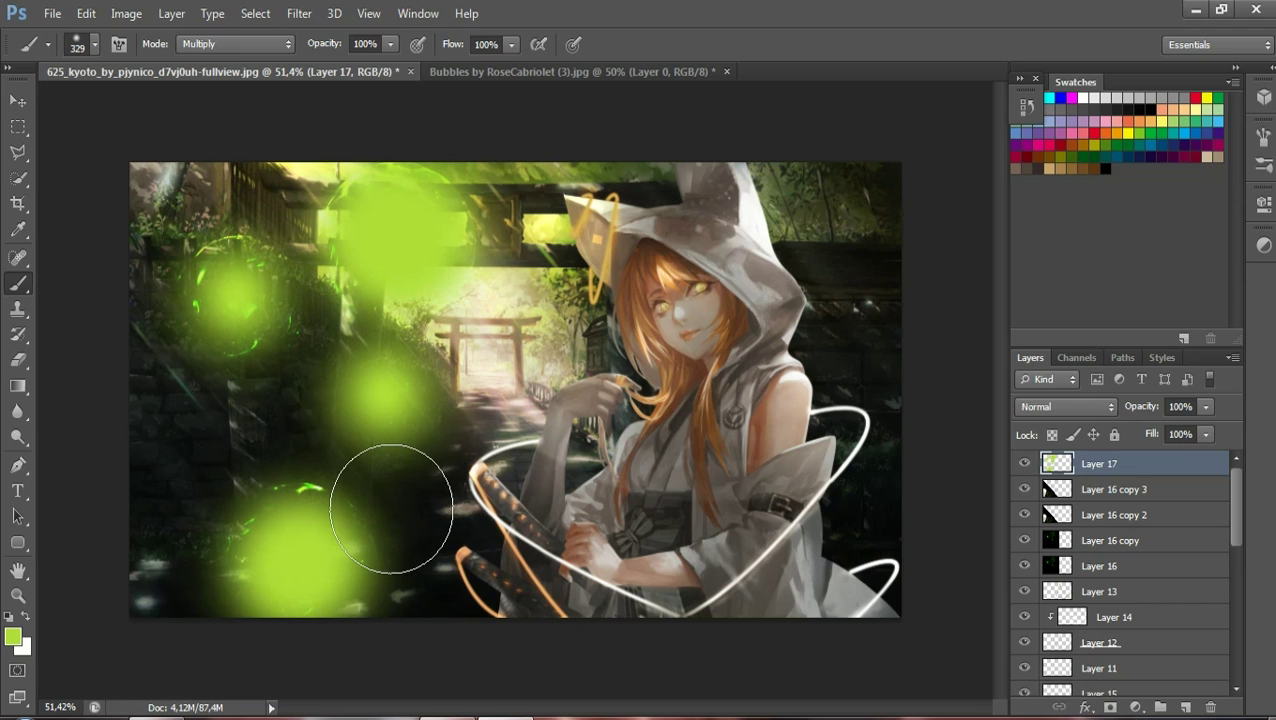
Undo the last dab and repaint a smaller 158 px green glow left of the path
key(ctrl+z)
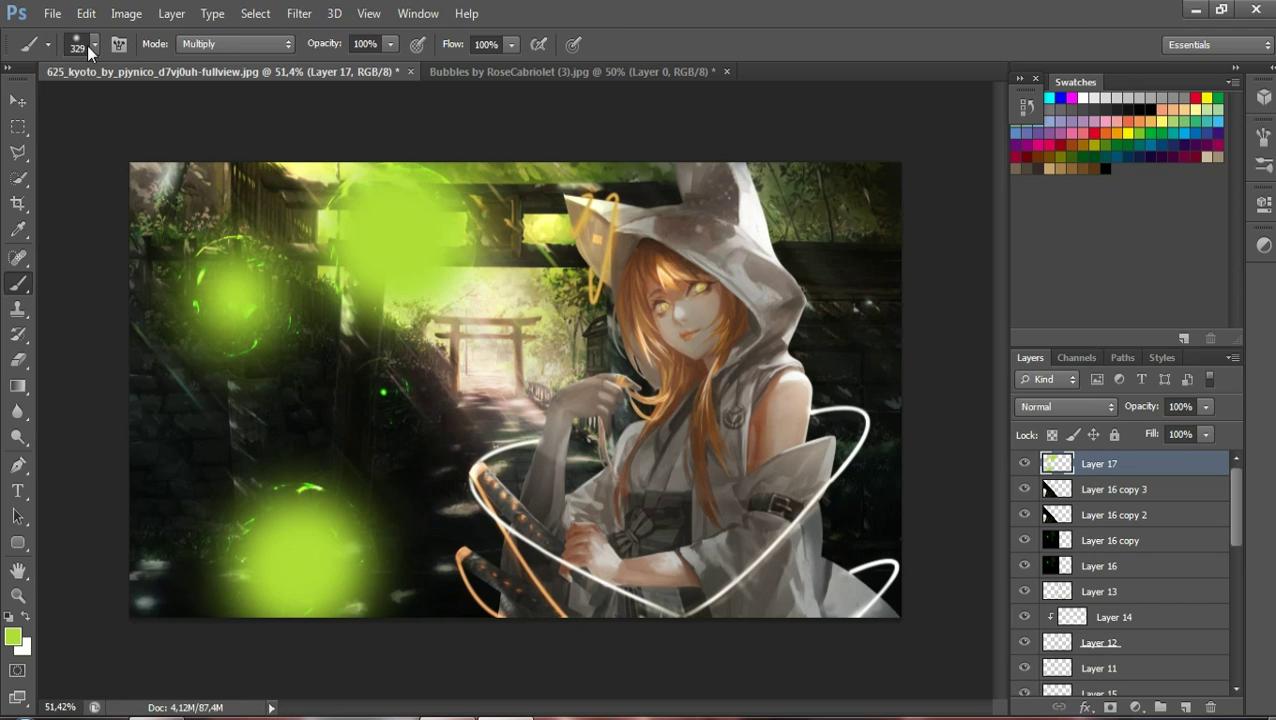
click(87, 45)
drag(93, 103, 145, 105)
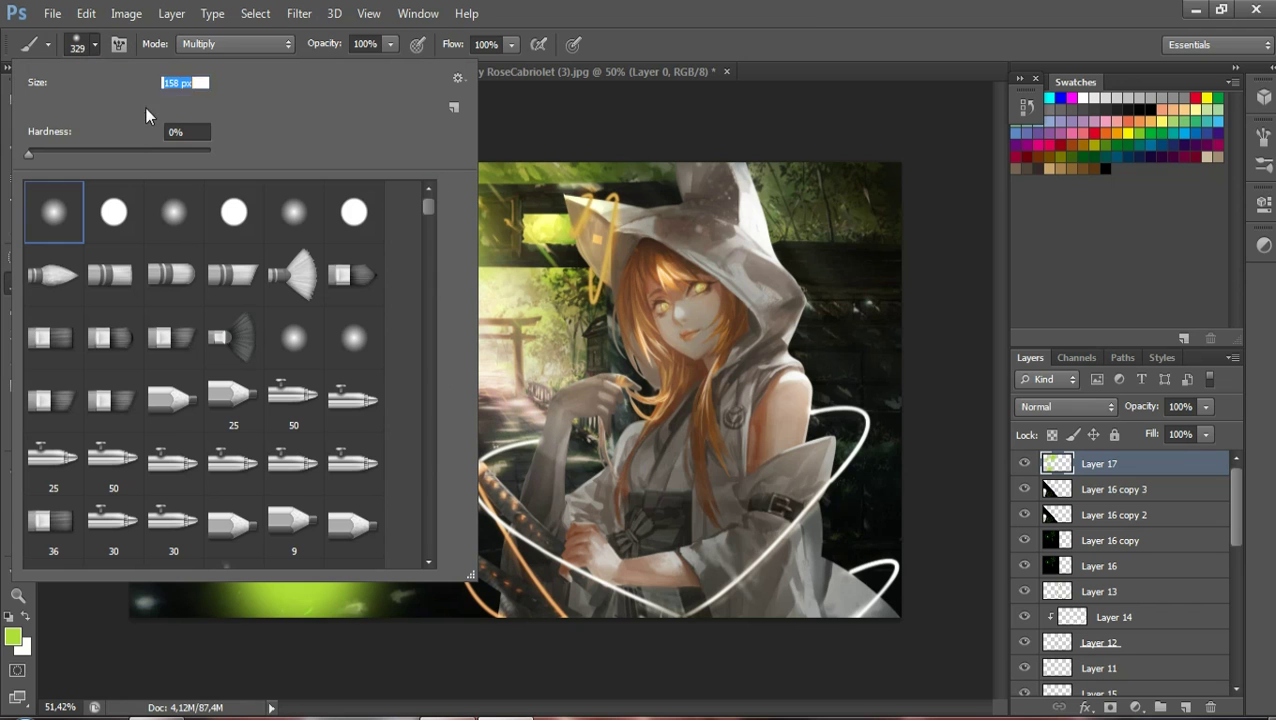
click(500, 510)
click(380, 395)
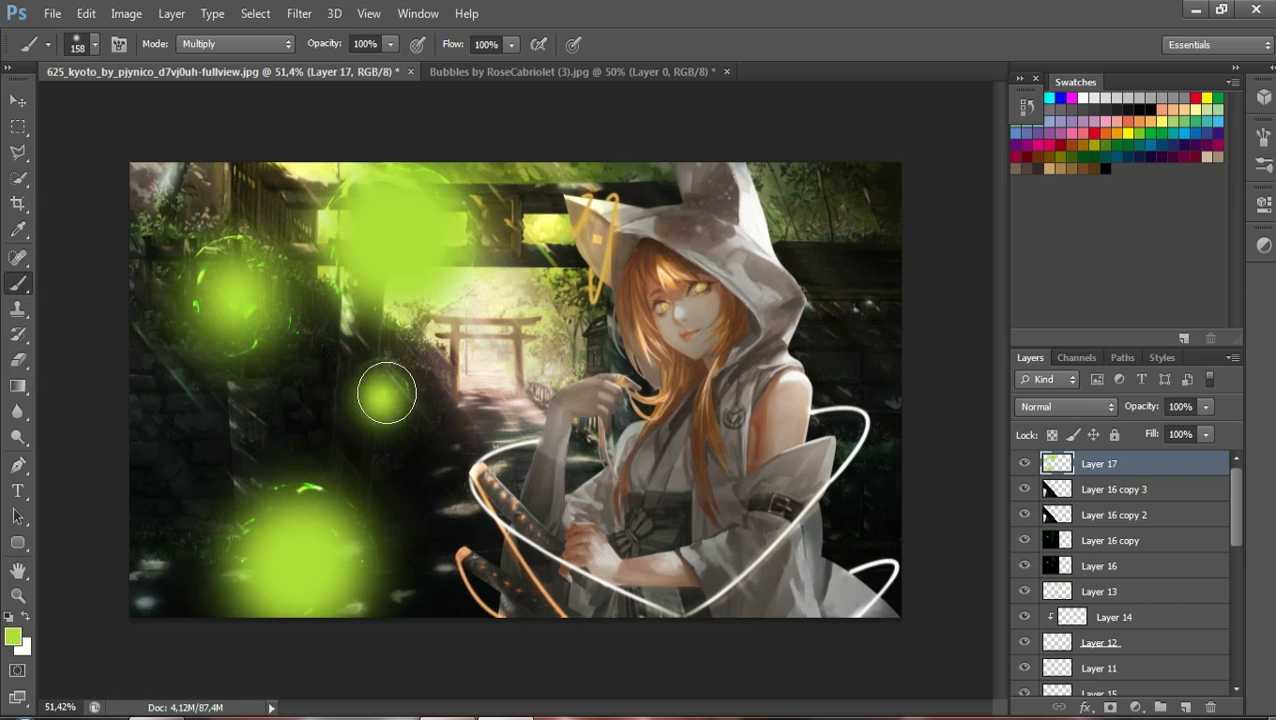
Set Layer 17's blend mode to Overlay and select Layer 16 copy
click(1055, 406)
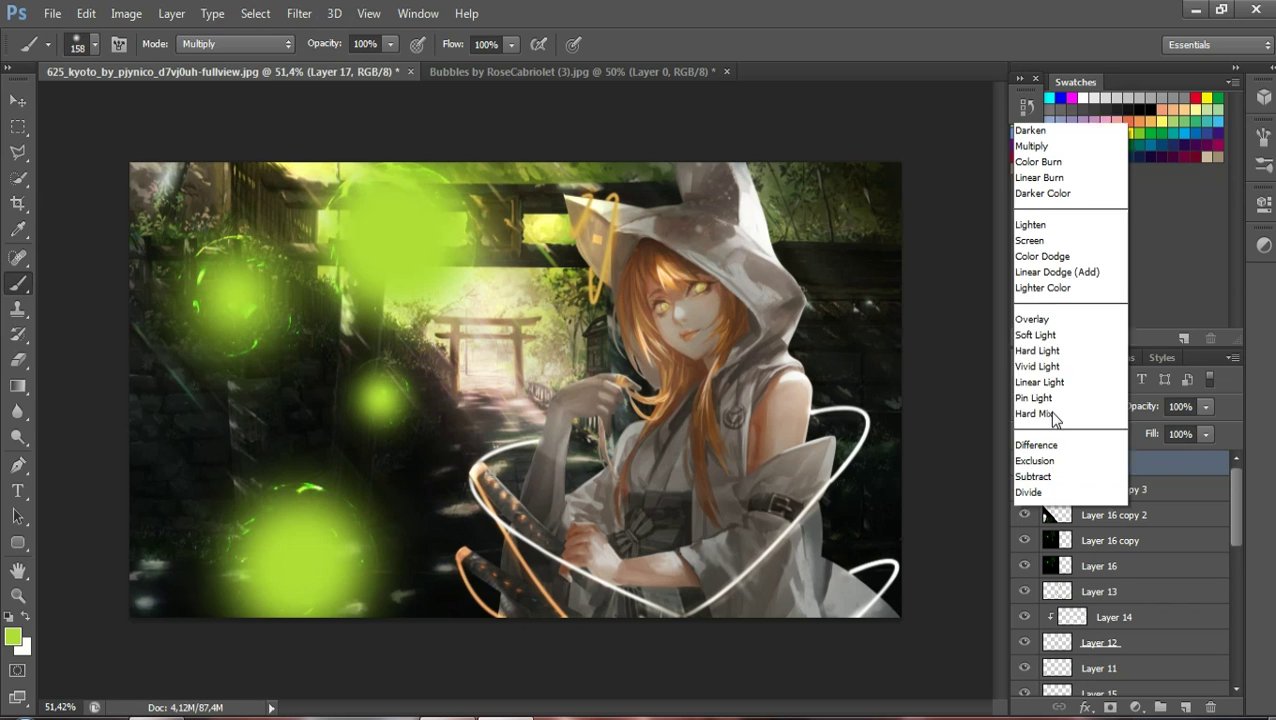
click(1035, 248)
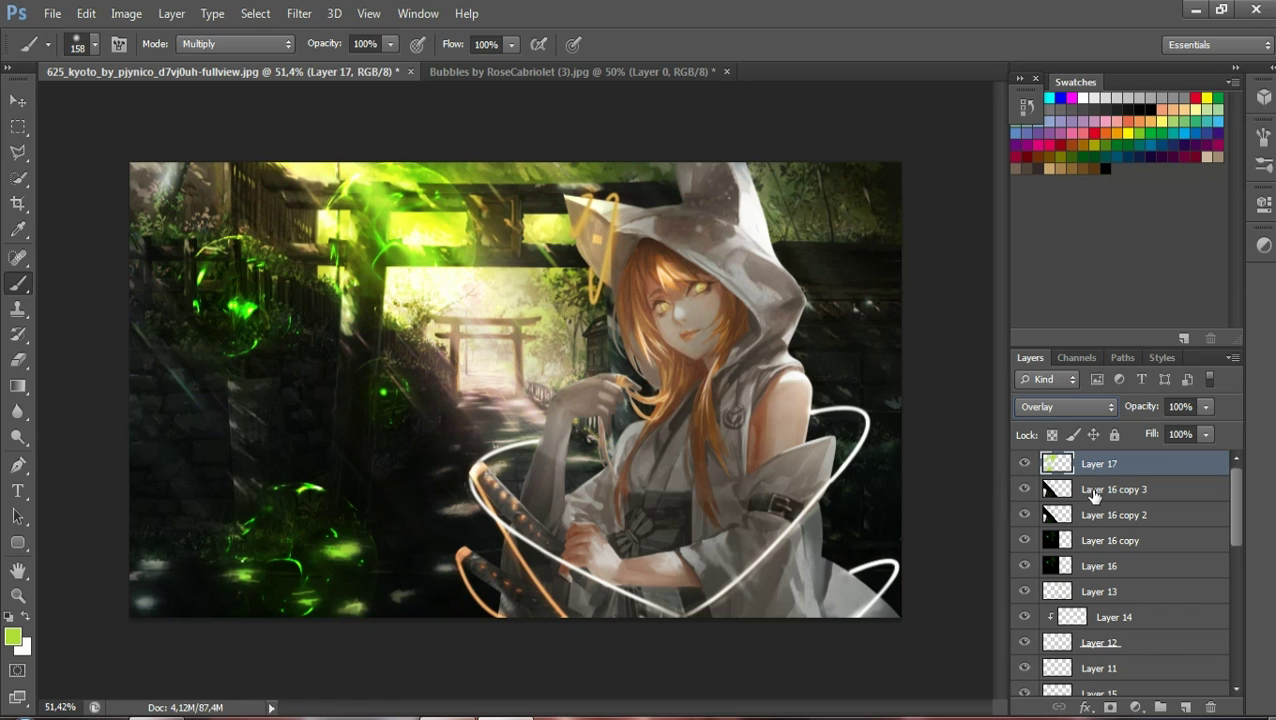
click(1097, 548)
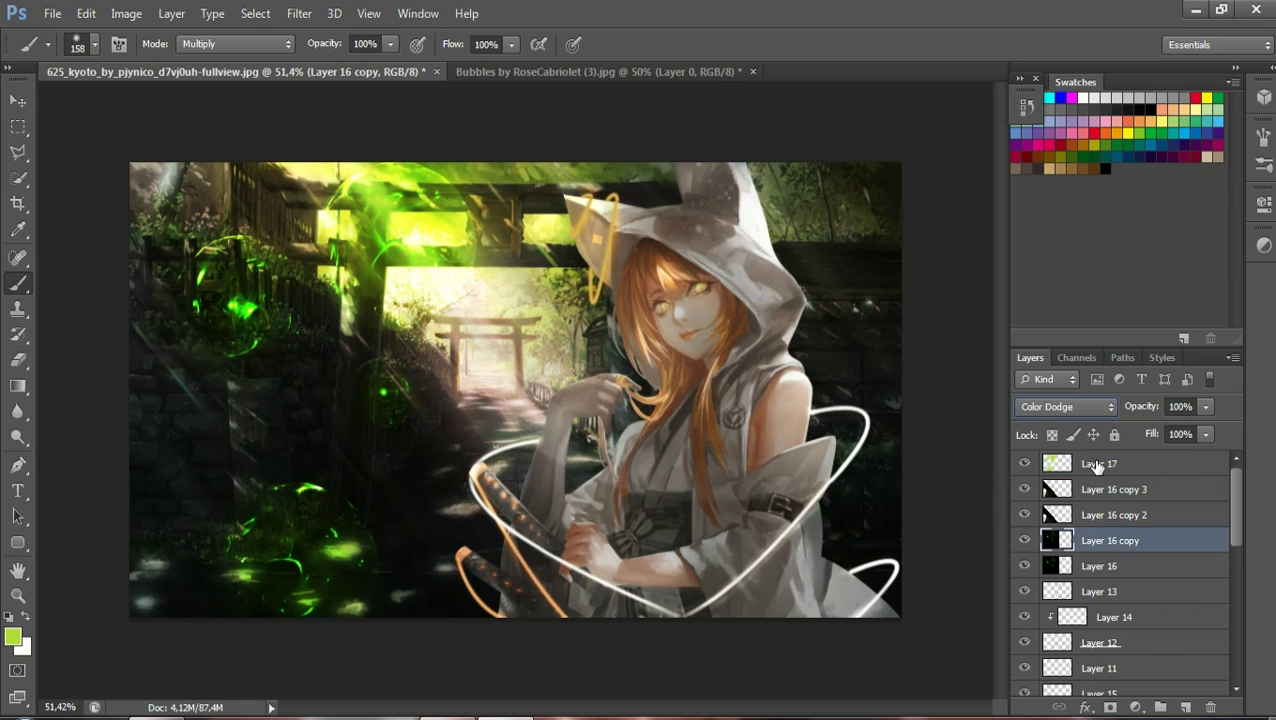
Duplicate Layer 16 copy into Layer 16 copy 4, hide Layer 17, and select the new copy
click(1097, 465)
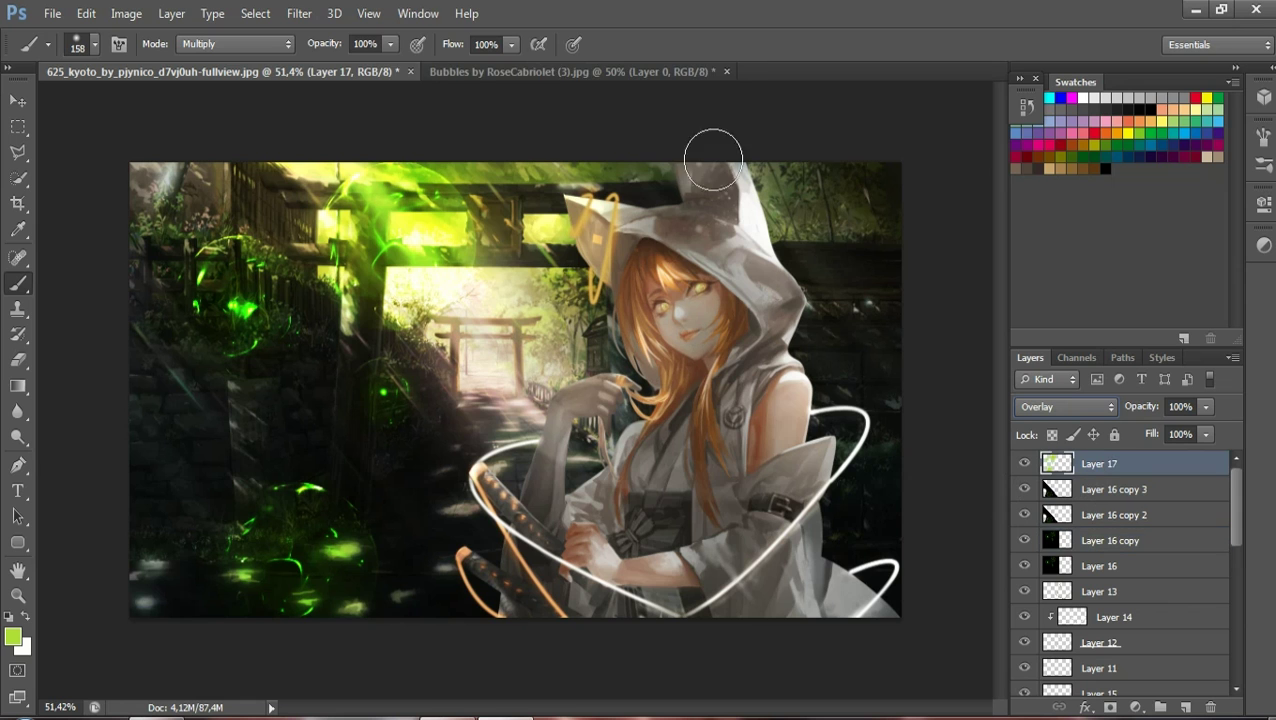
right_click(1092, 538)
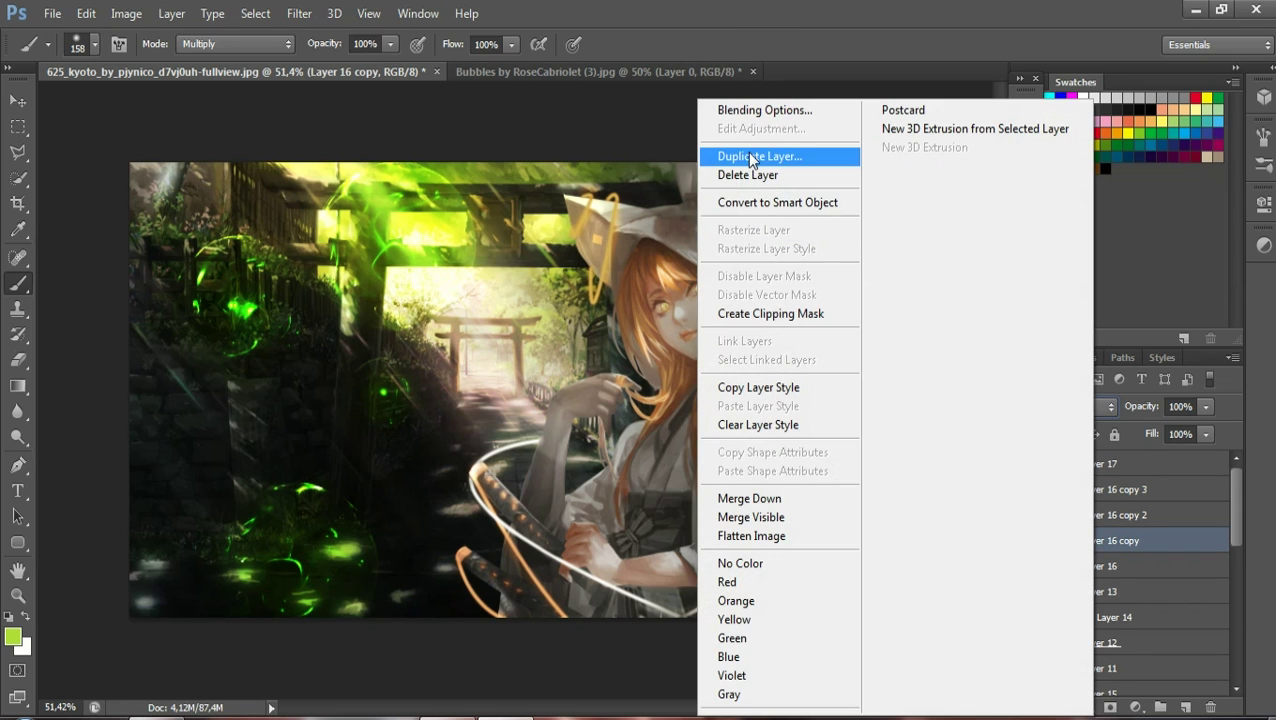
click(751, 158)
click(805, 218)
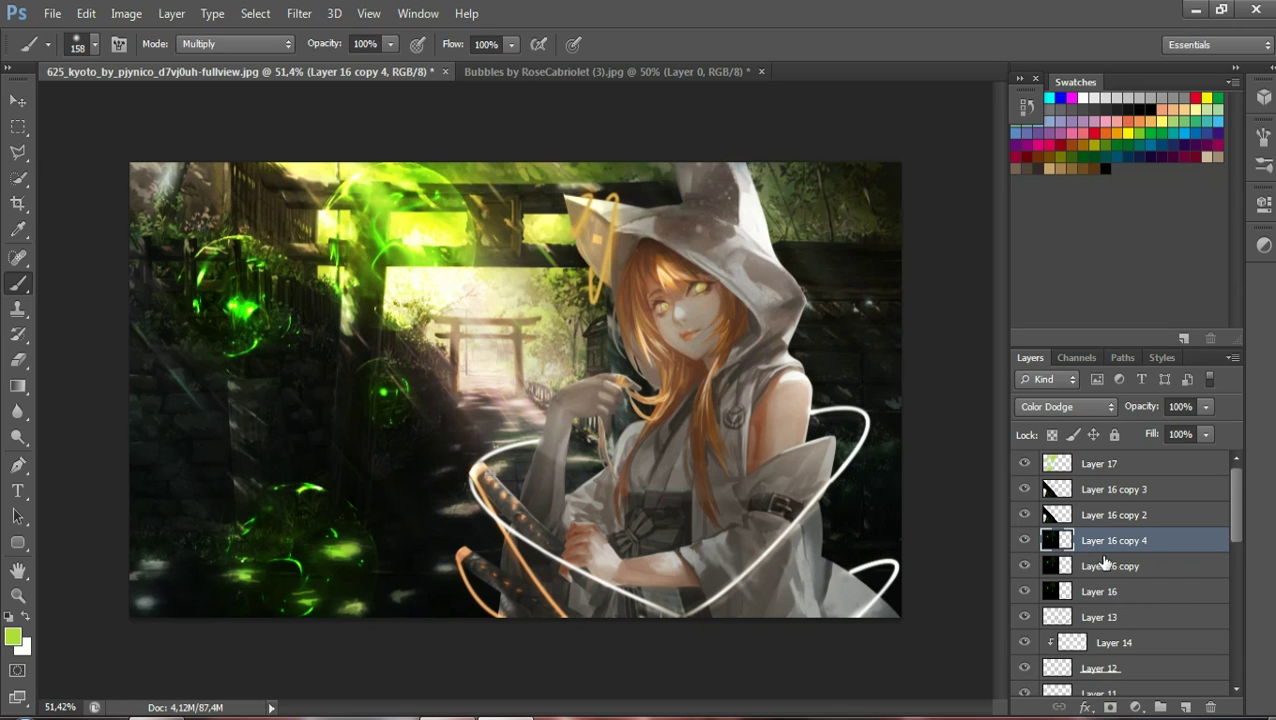
click(17, 102)
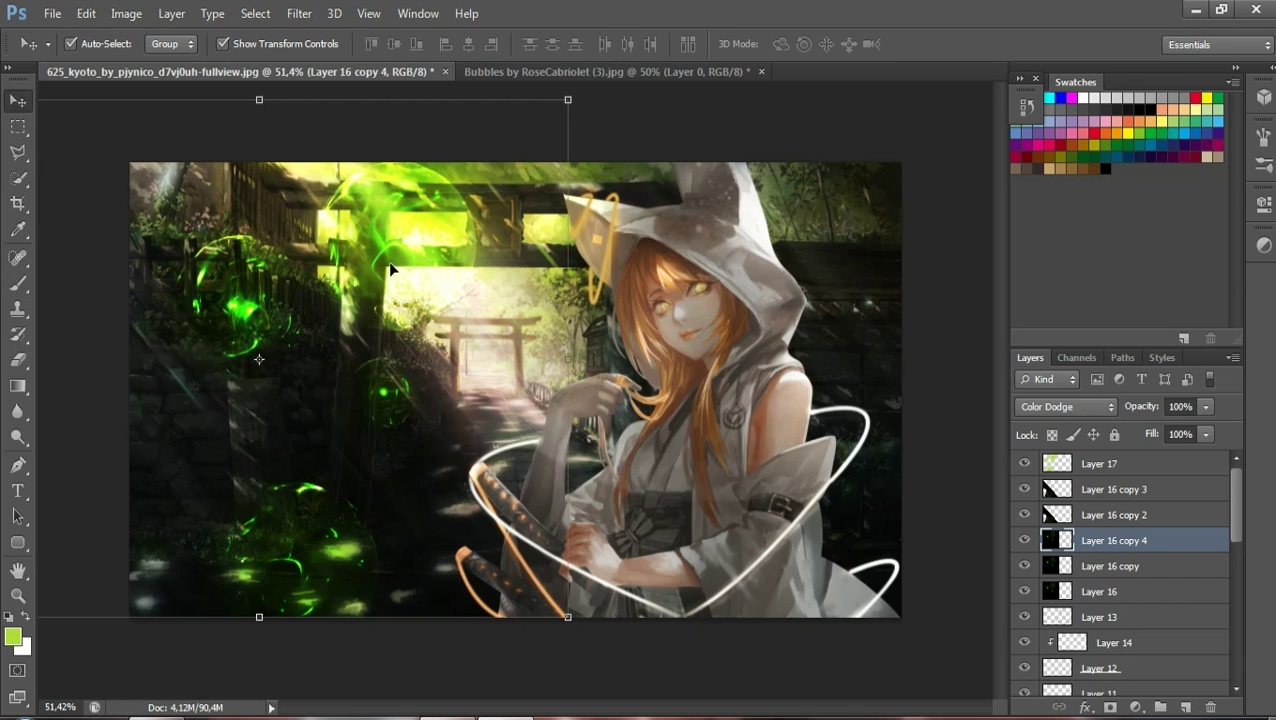
drag(391, 269, 575, 276)
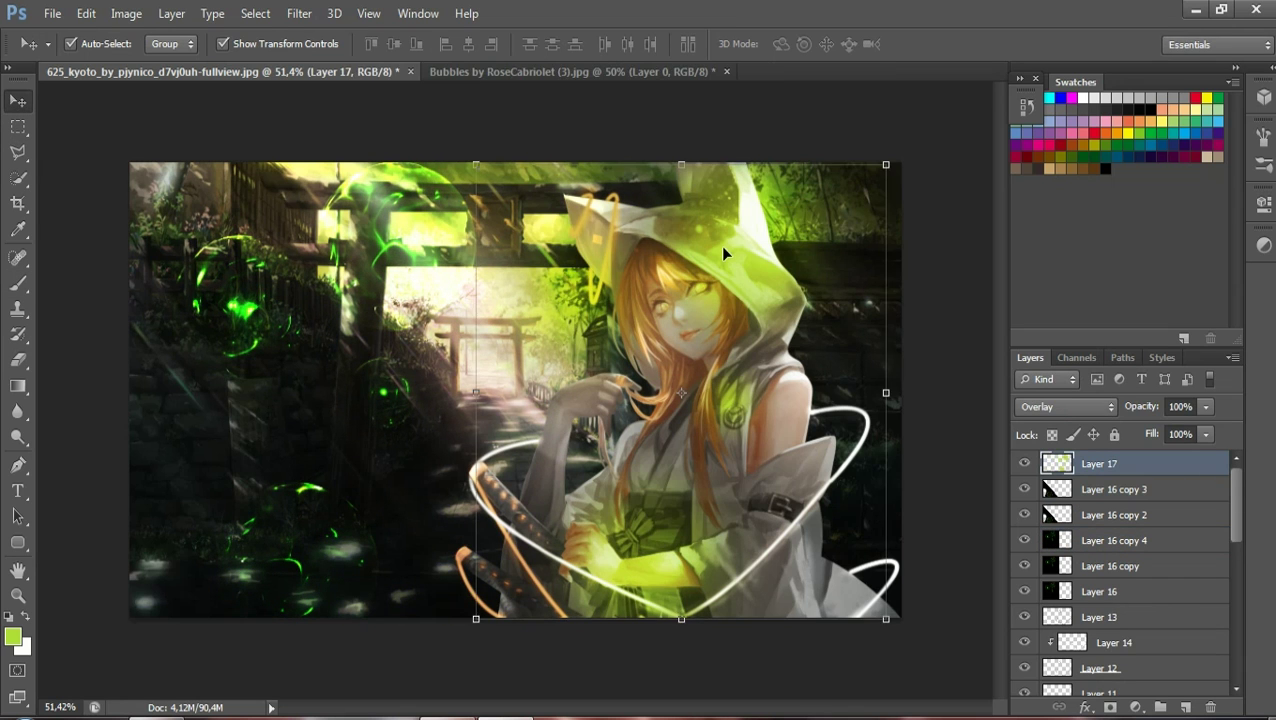
key(ctrl+z)
click(1026, 462)
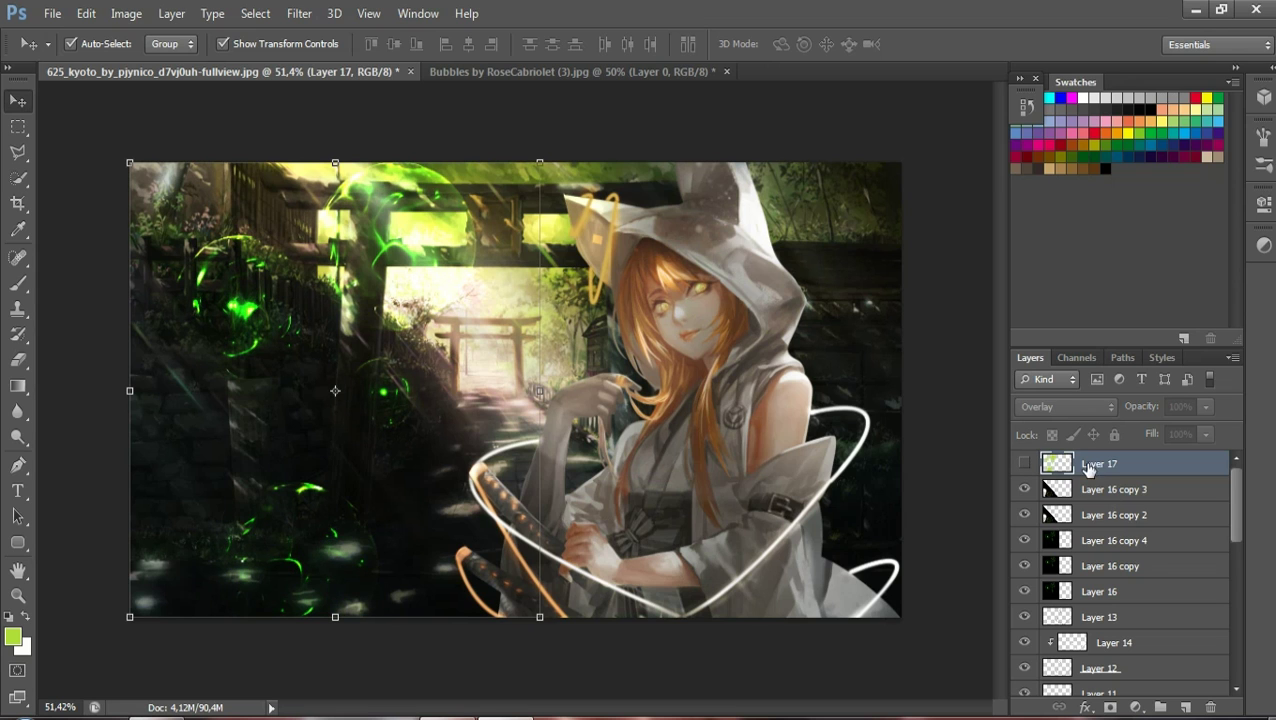
click(1093, 540)
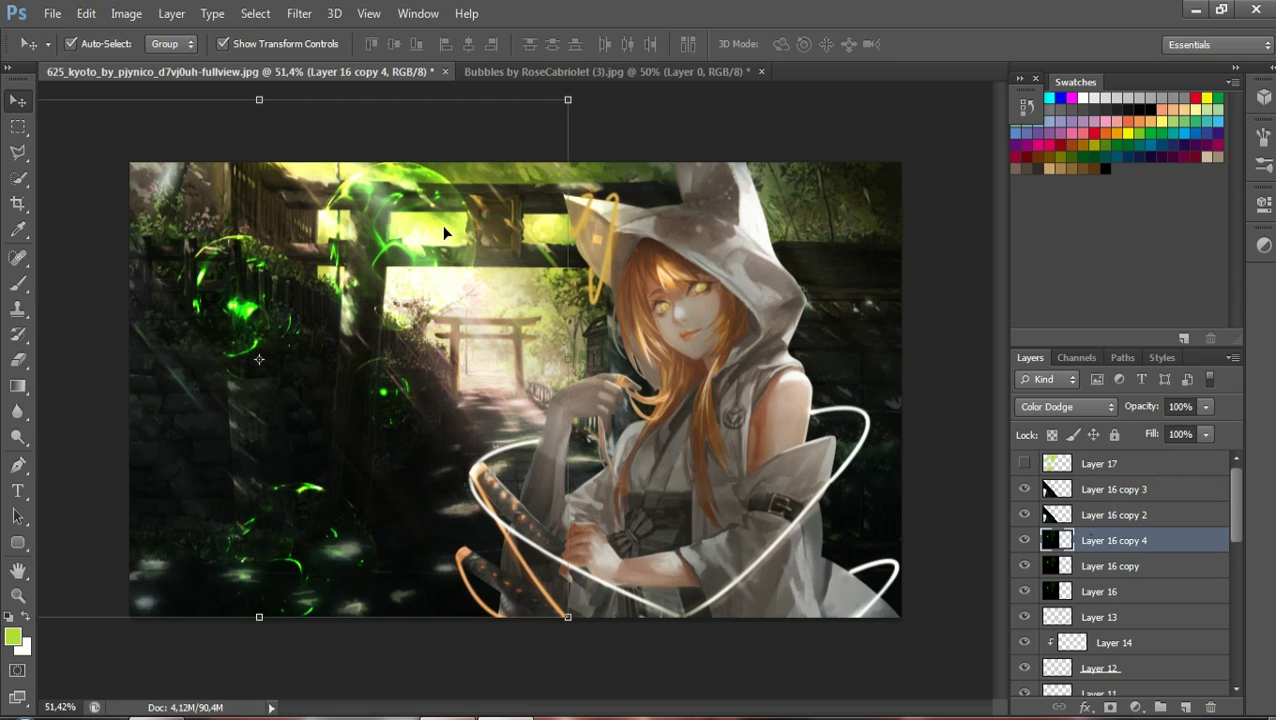
Move the copied light streaks over the girl, rotate them about 37°, and commit
mouse_move(401, 208)
mouse_down()
mouse_move(783, 220)
mouse_move(893, 185)
mouse_move(779, 275)
mouse_up()
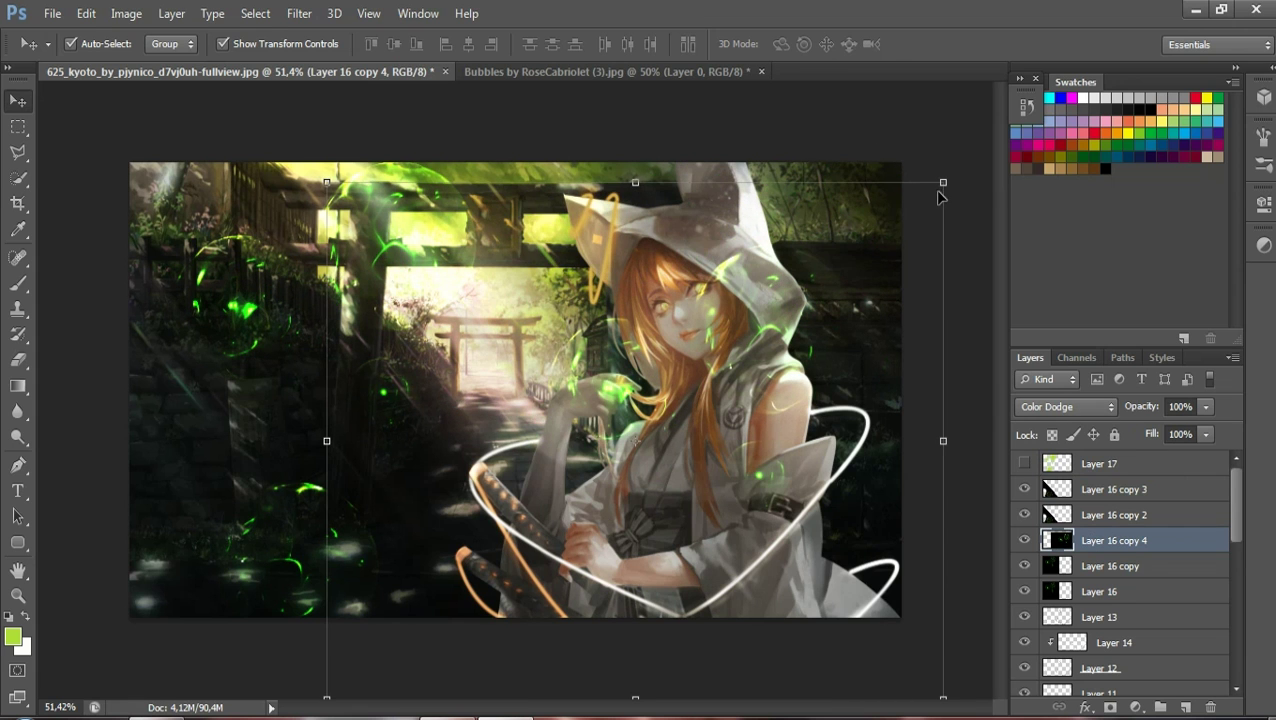
mouse_move(954, 169)
mouse_down()
mouse_move(990, 451)
mouse_move(956, 540)
mouse_up()
mouse_move(785, 454)
mouse_down()
mouse_move(855, 293)
mouse_move(792, 245)
mouse_move(839, 258)
mouse_up()
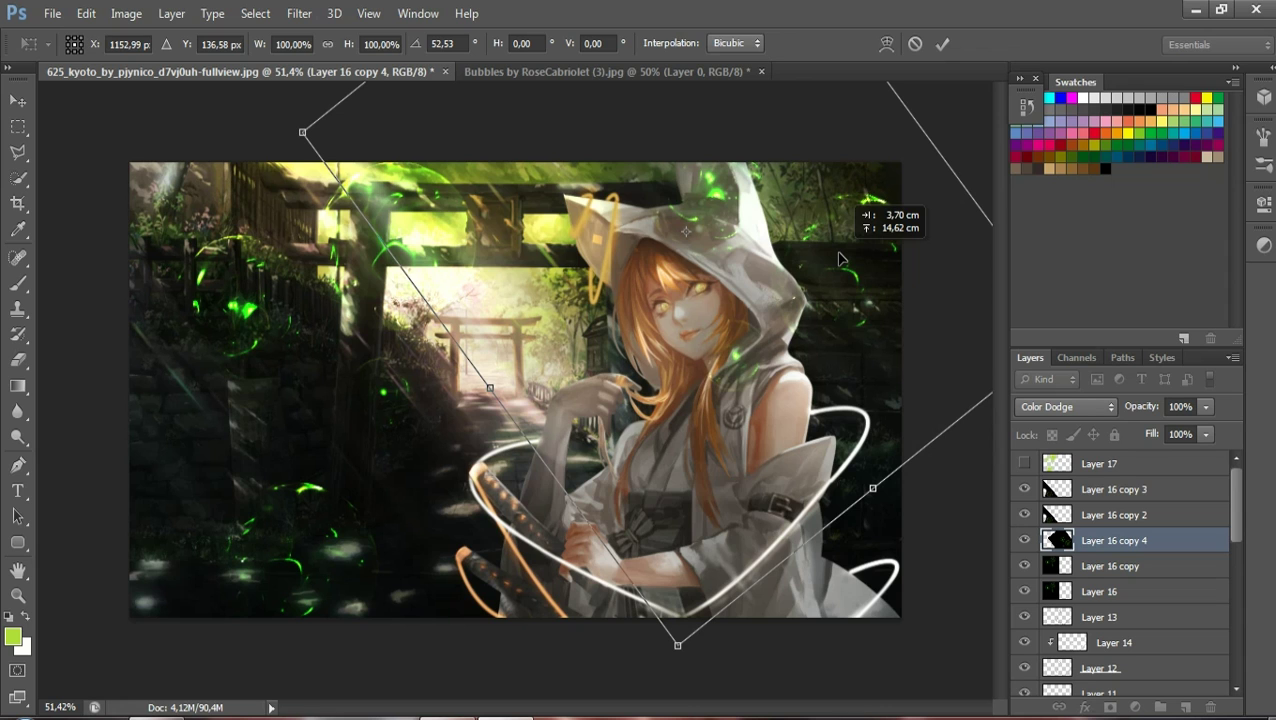
drag(839, 258, 827, 260)
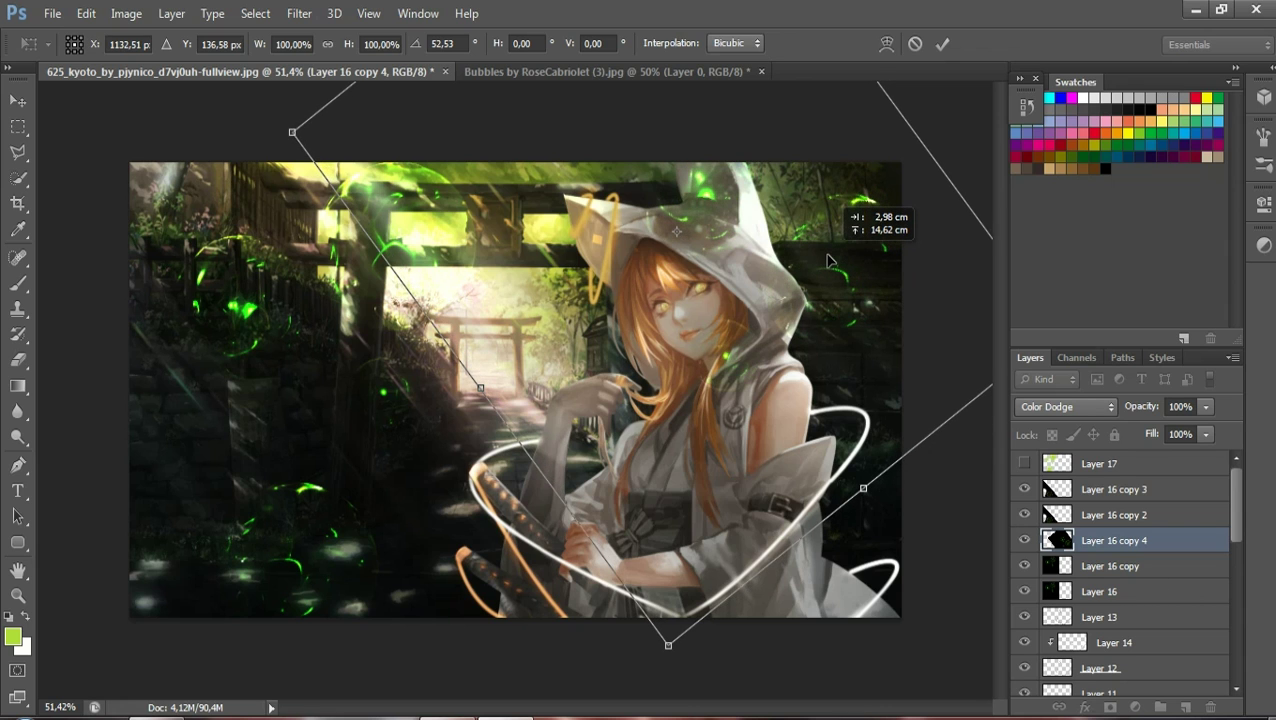
click(942, 44)
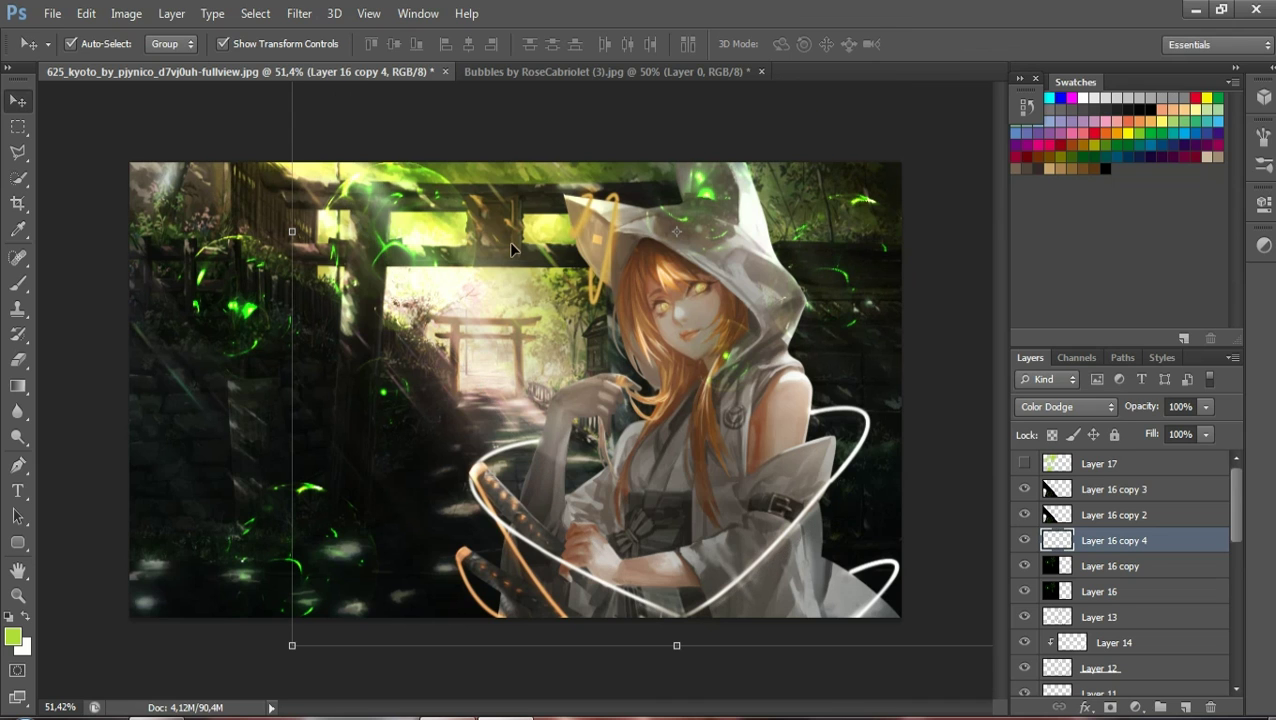
Erase the glow from the hood's ear and over the hood, then show Layer 17
click(18, 360)
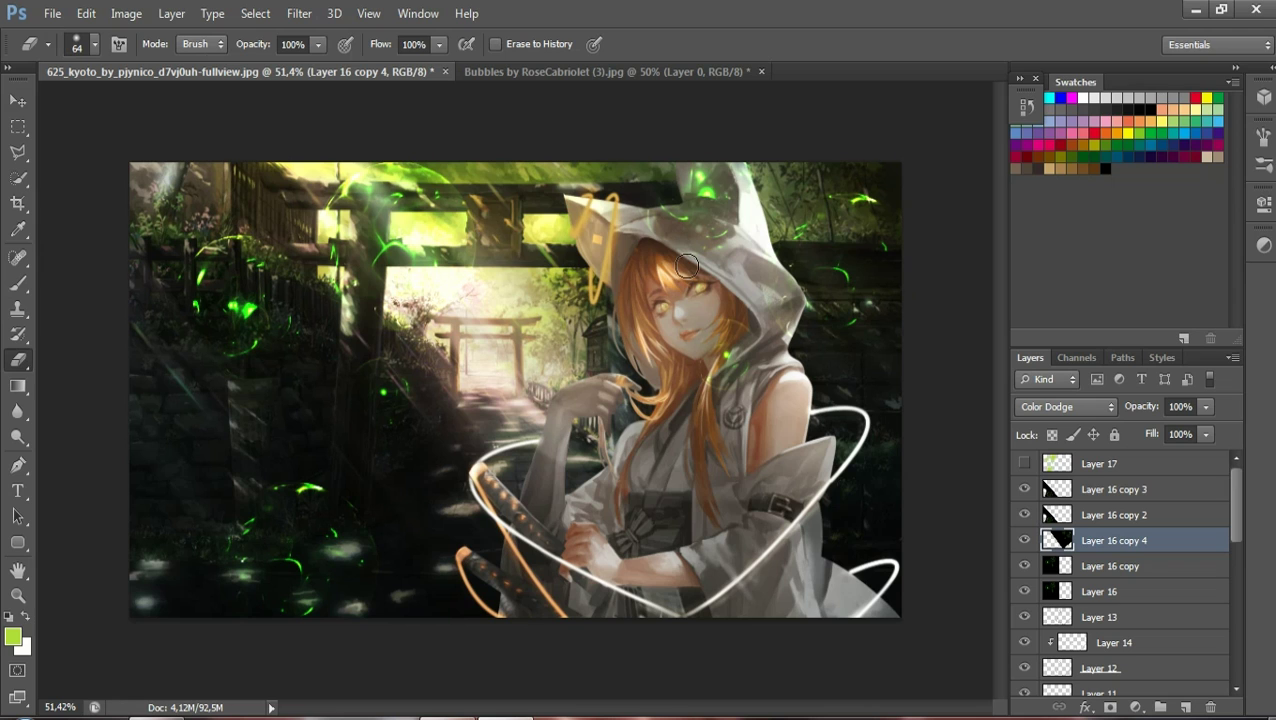
drag(708, 192, 731, 199)
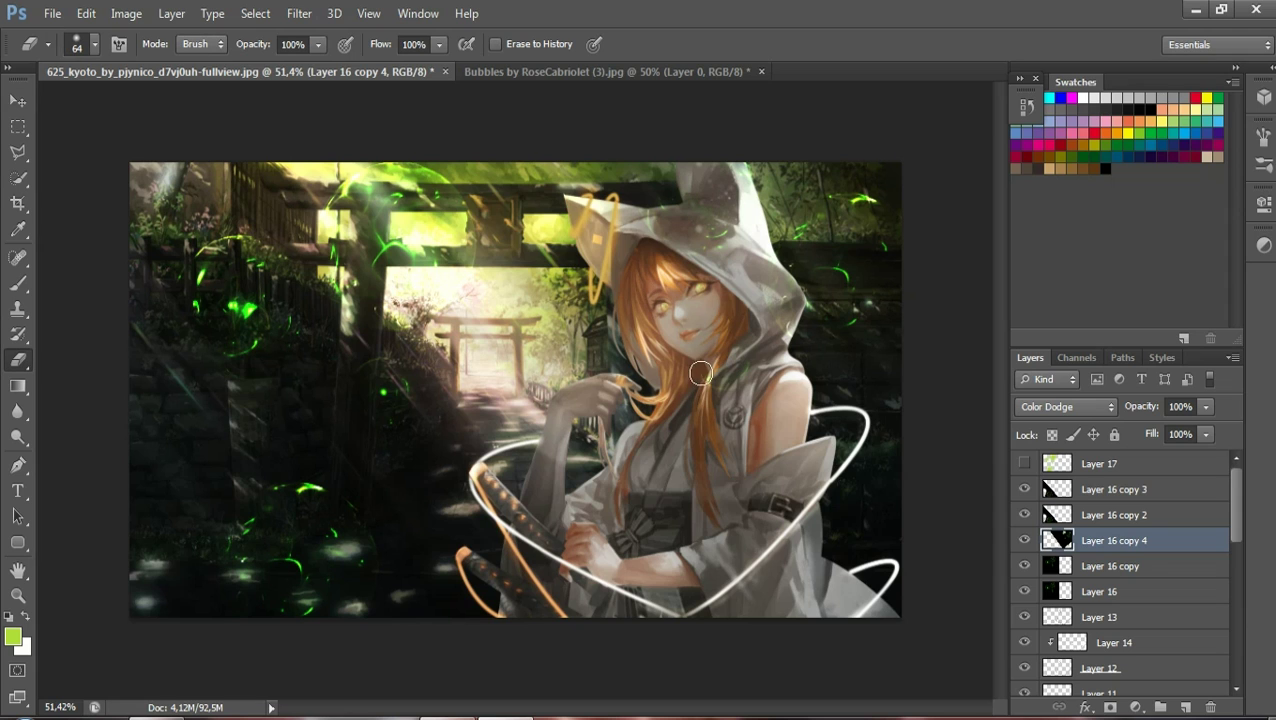
drag(877, 230, 762, 275)
click(1092, 463)
click(1024, 463)
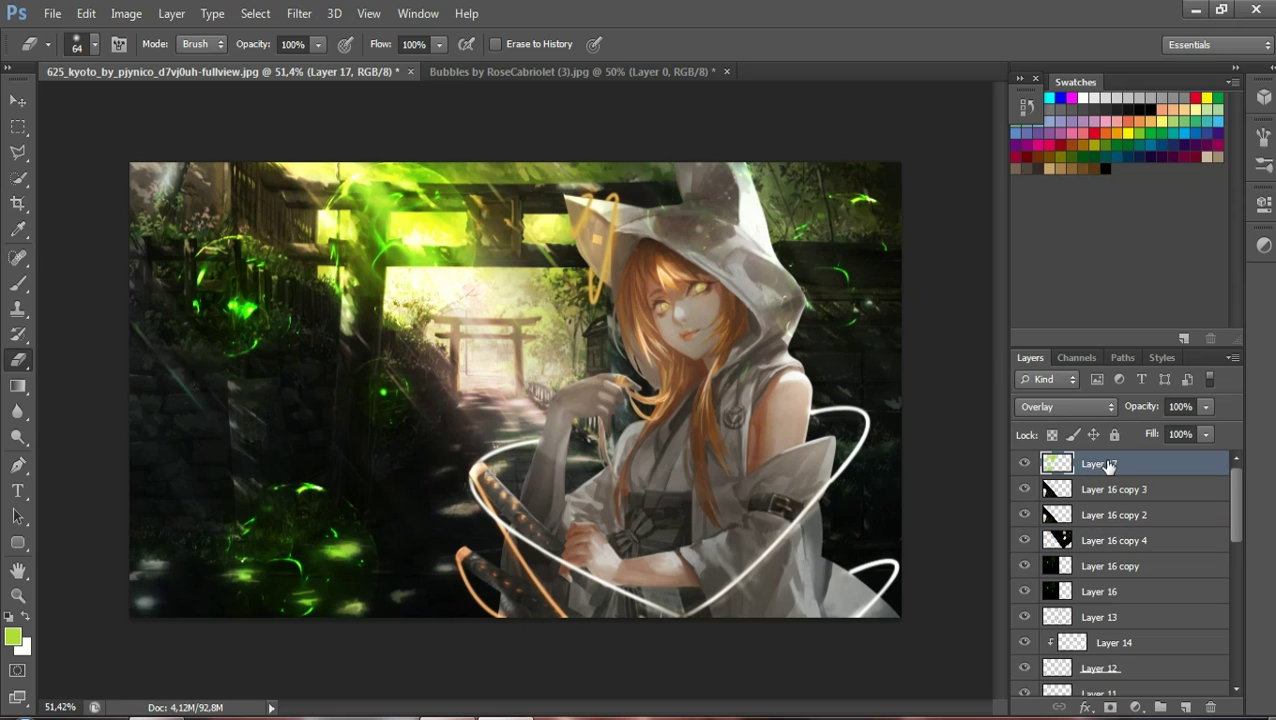
Paint green glow over the hood and foliage at 277 px and a chest dab at 82 px
click(18, 283)
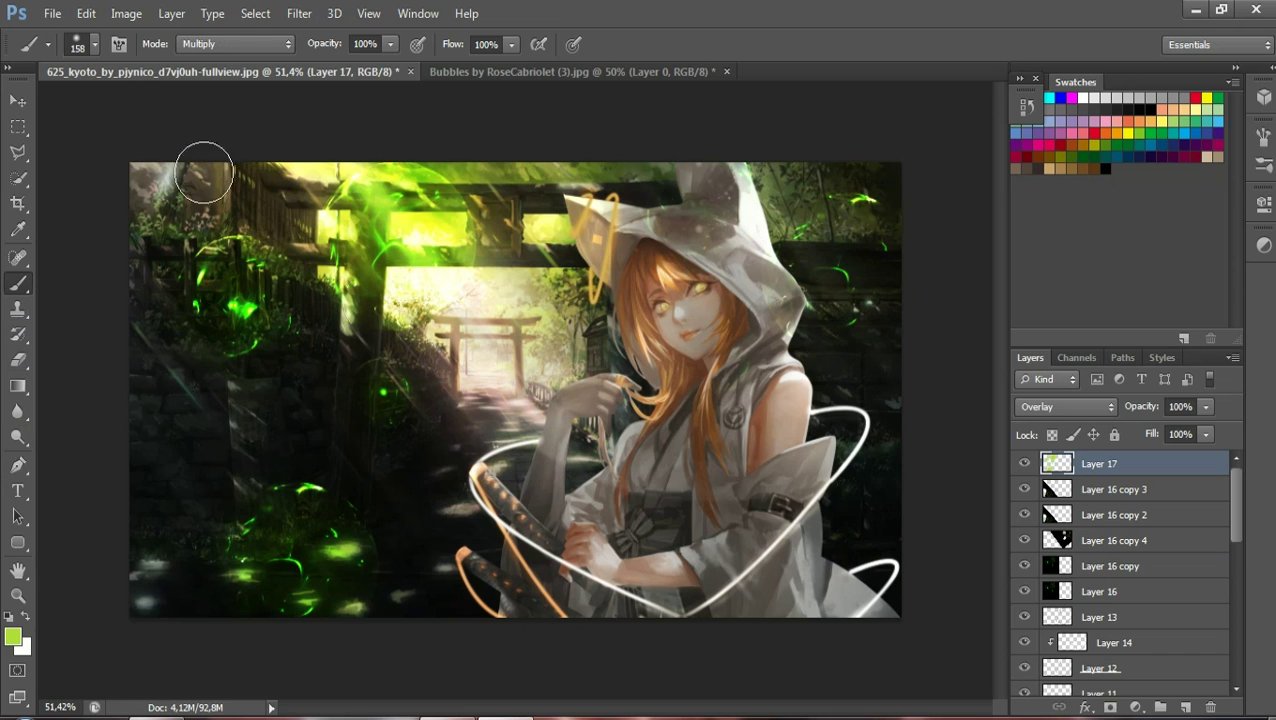
click(95, 45)
double_click(180, 83)
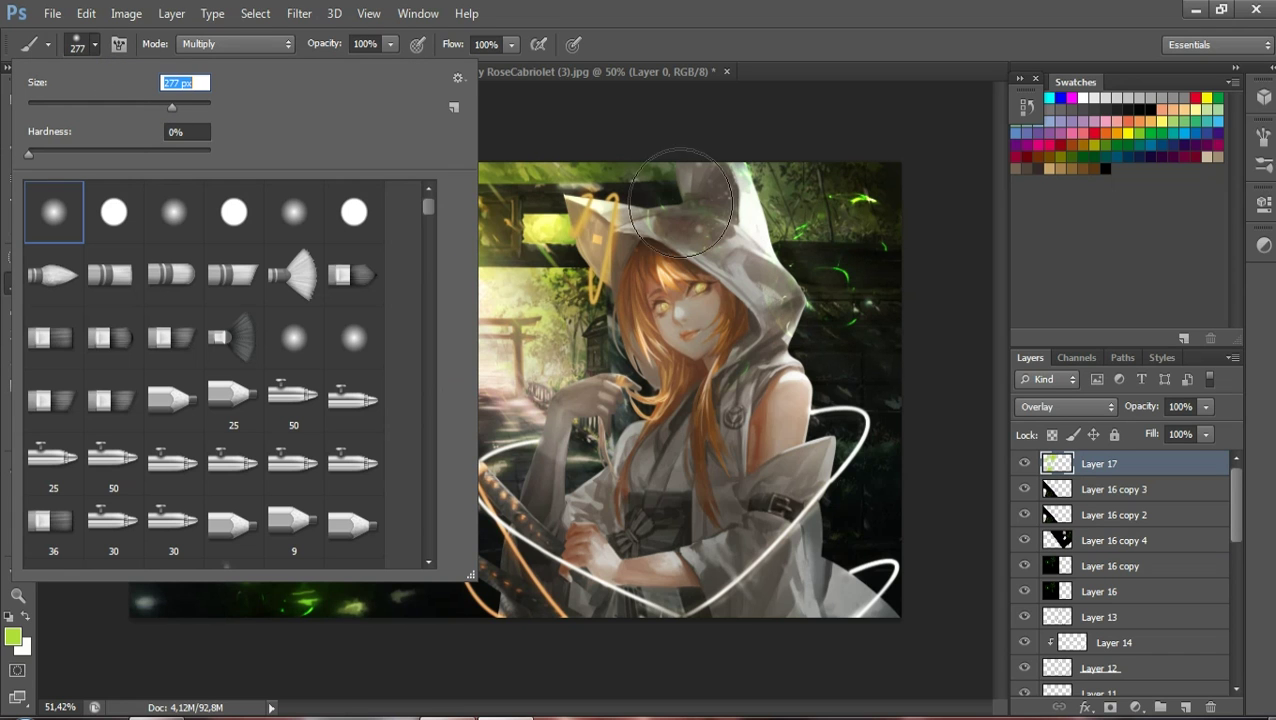
text(277)
key(Return)
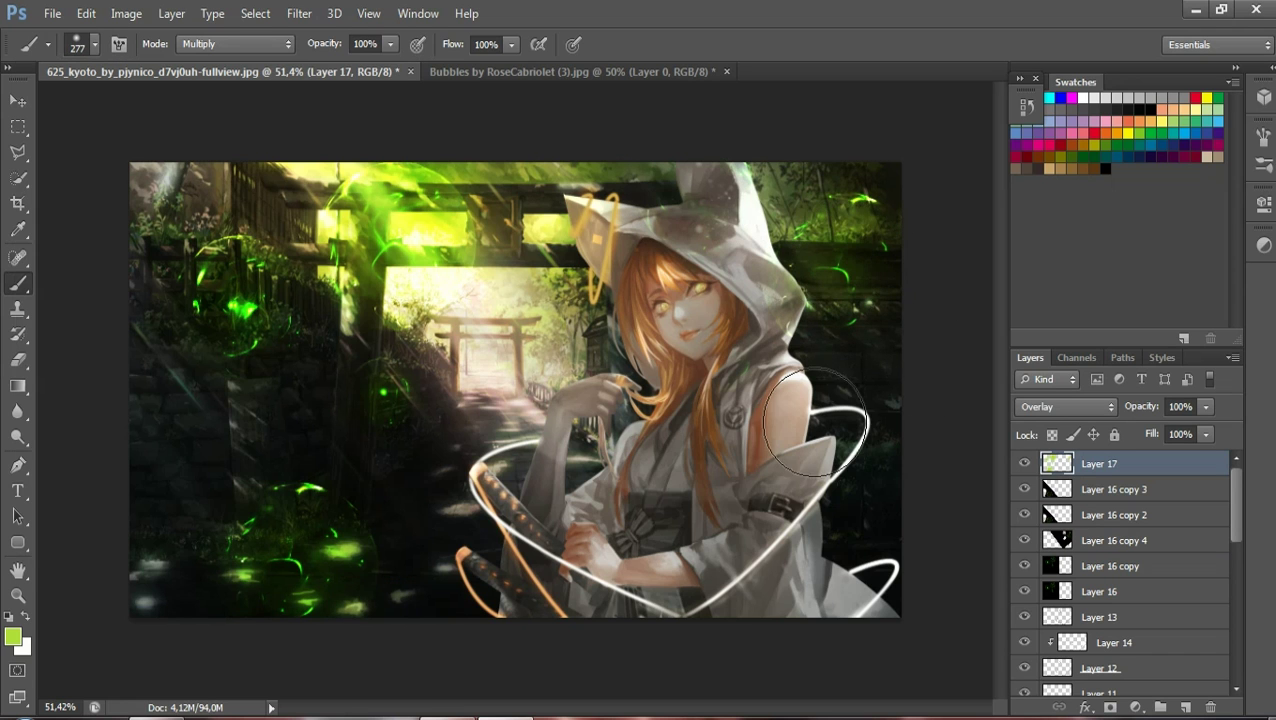
drag(698, 190, 845, 270)
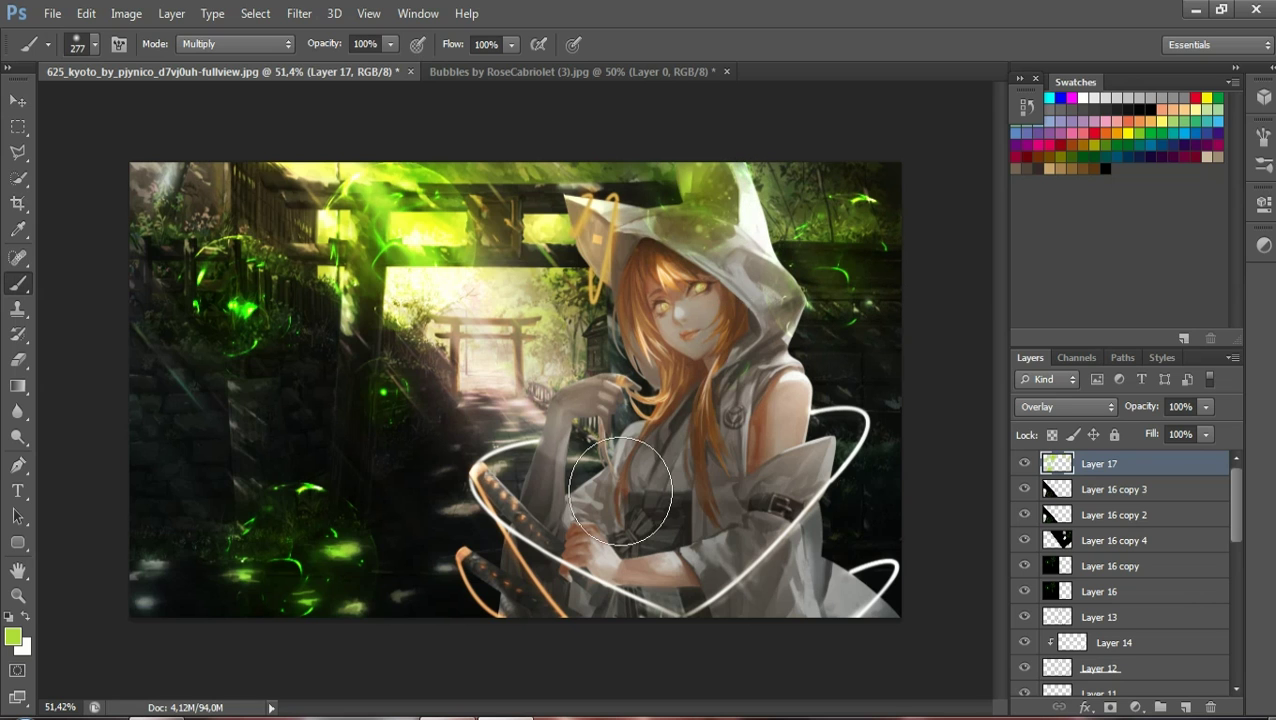
click(79, 43)
click(102, 104)
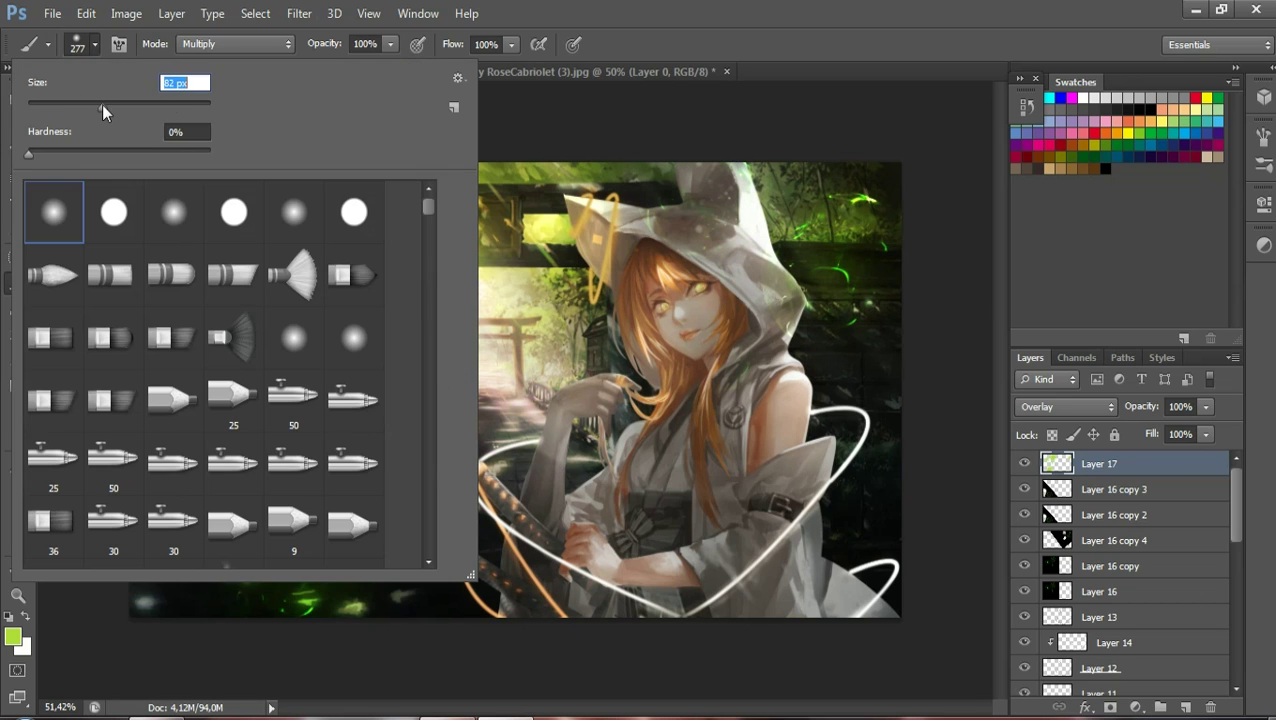
click(694, 198)
click(741, 382)
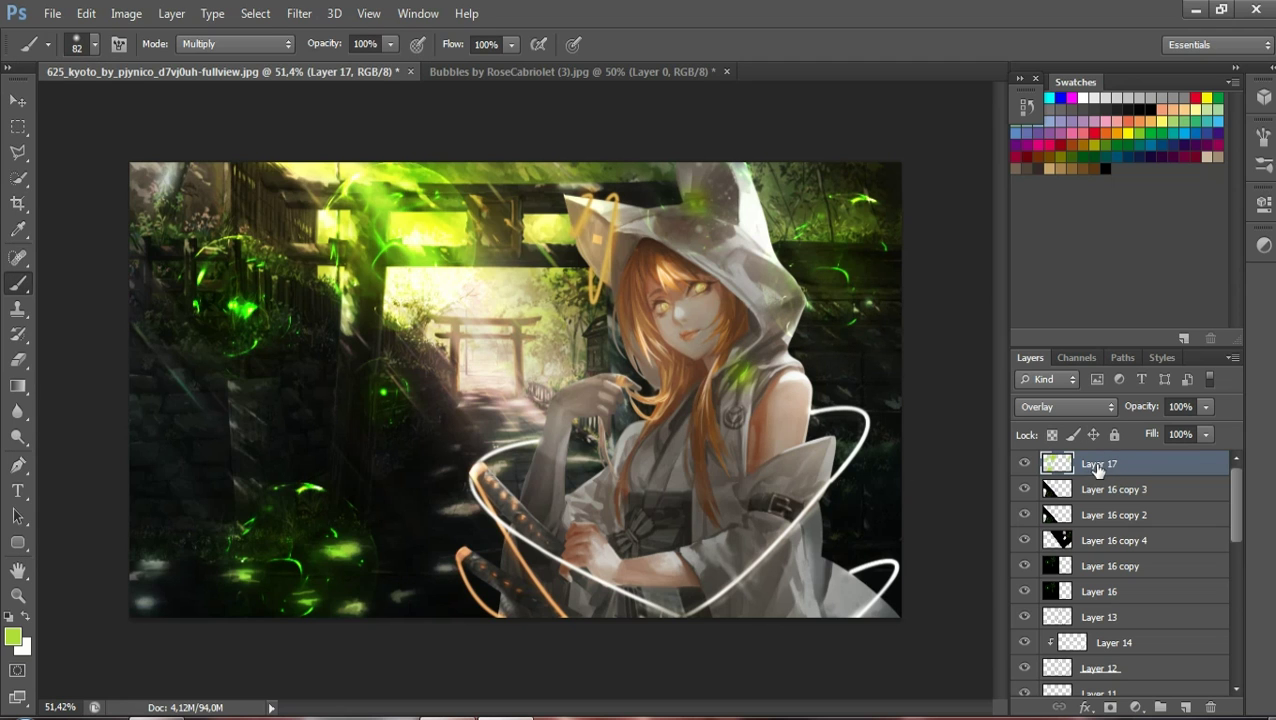
Set Layer 17's opacity and fill to 80%
click(1178, 404)
text(0)
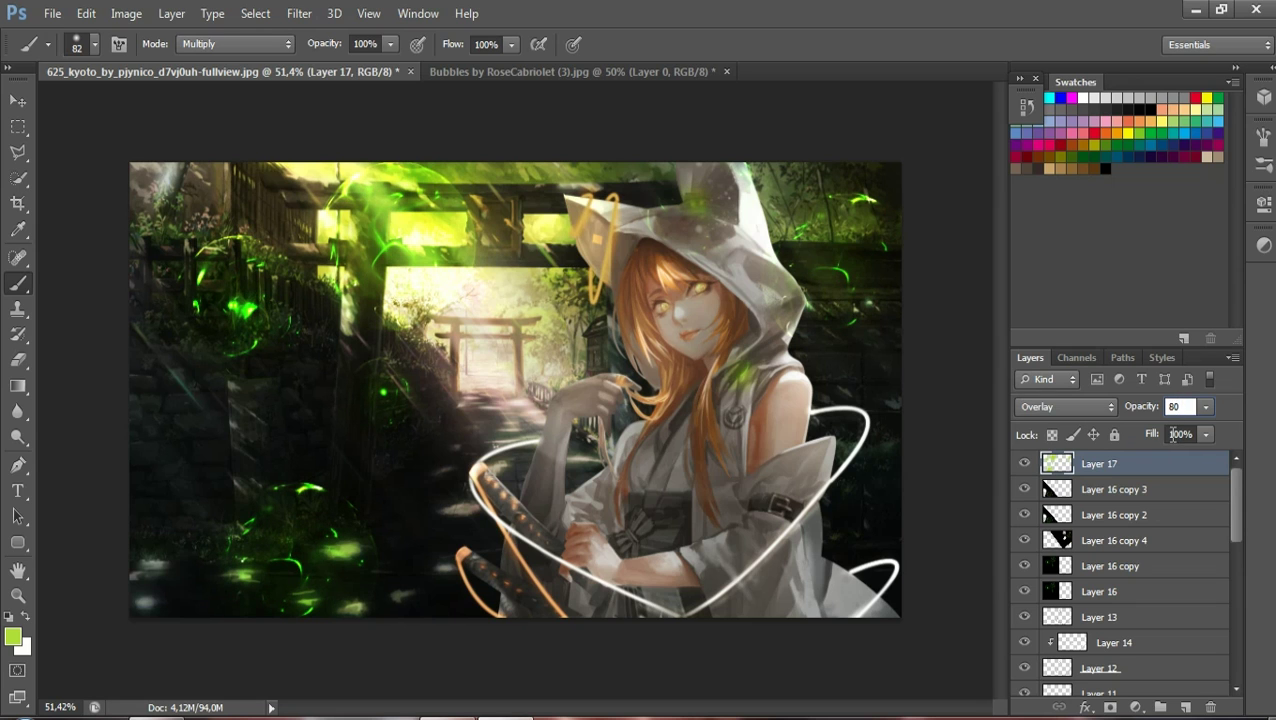
click(1174, 434)
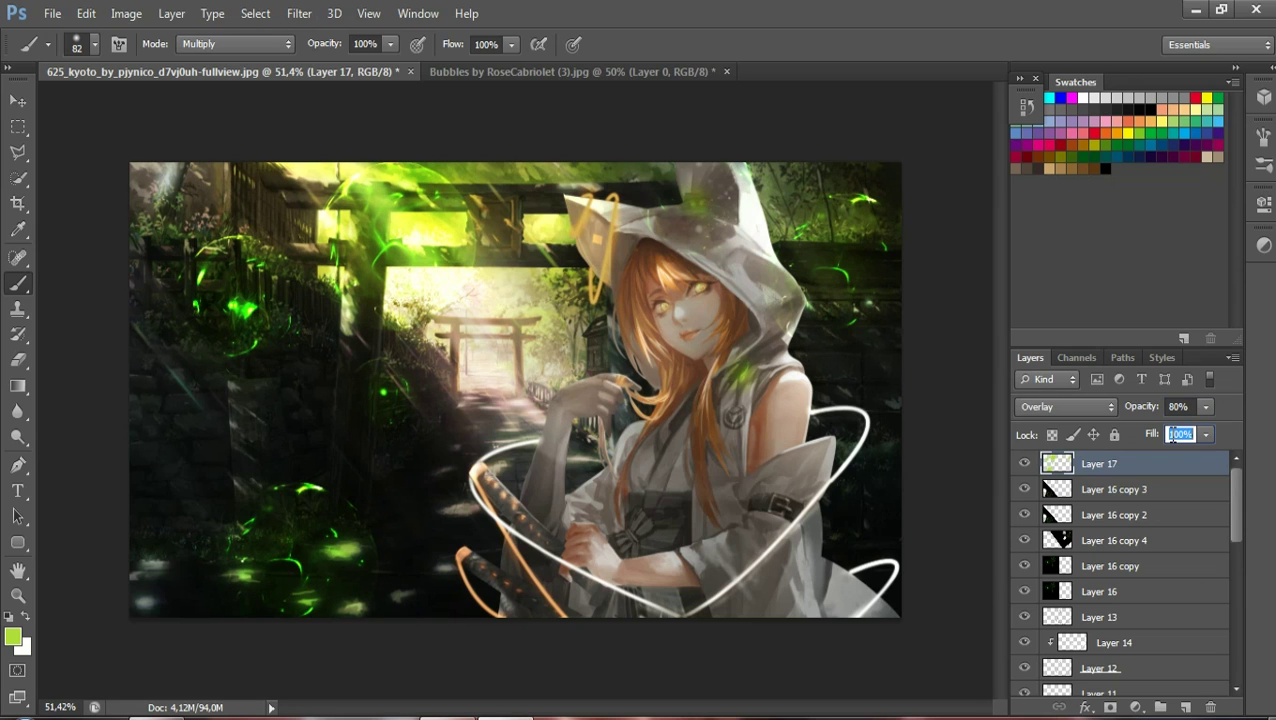
text(50)
text(1)
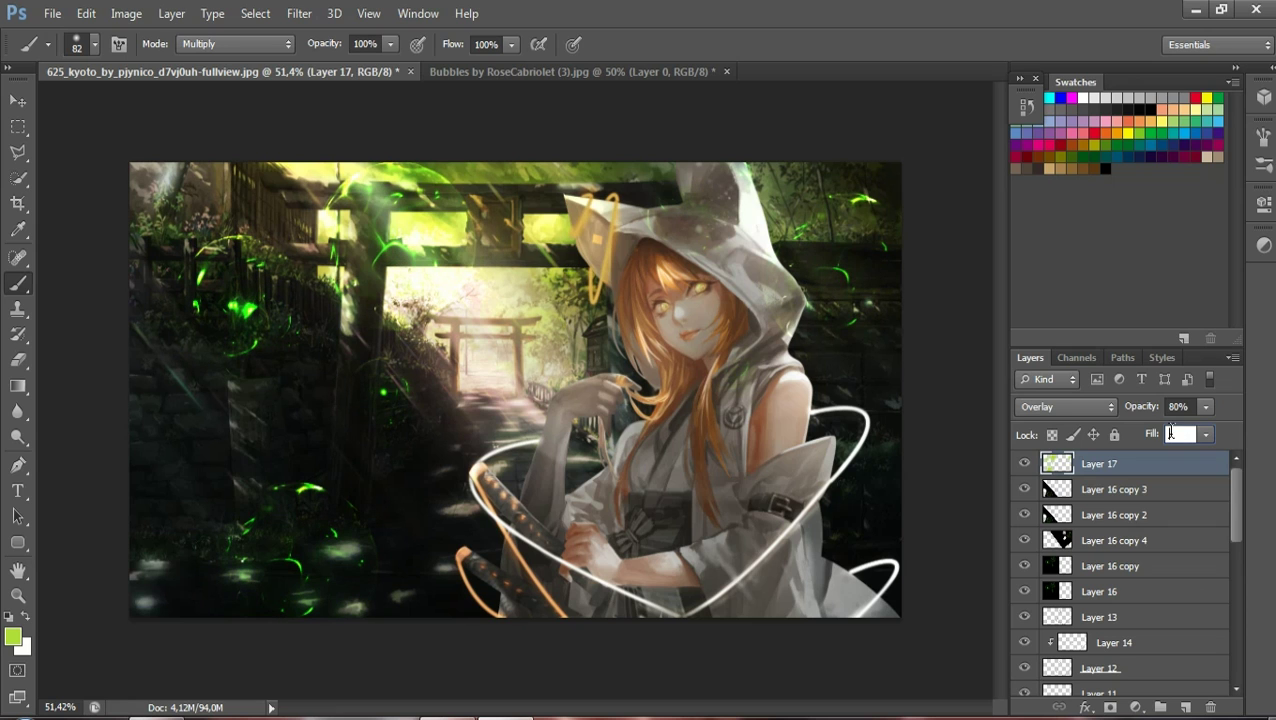
text(80)
key(Return)
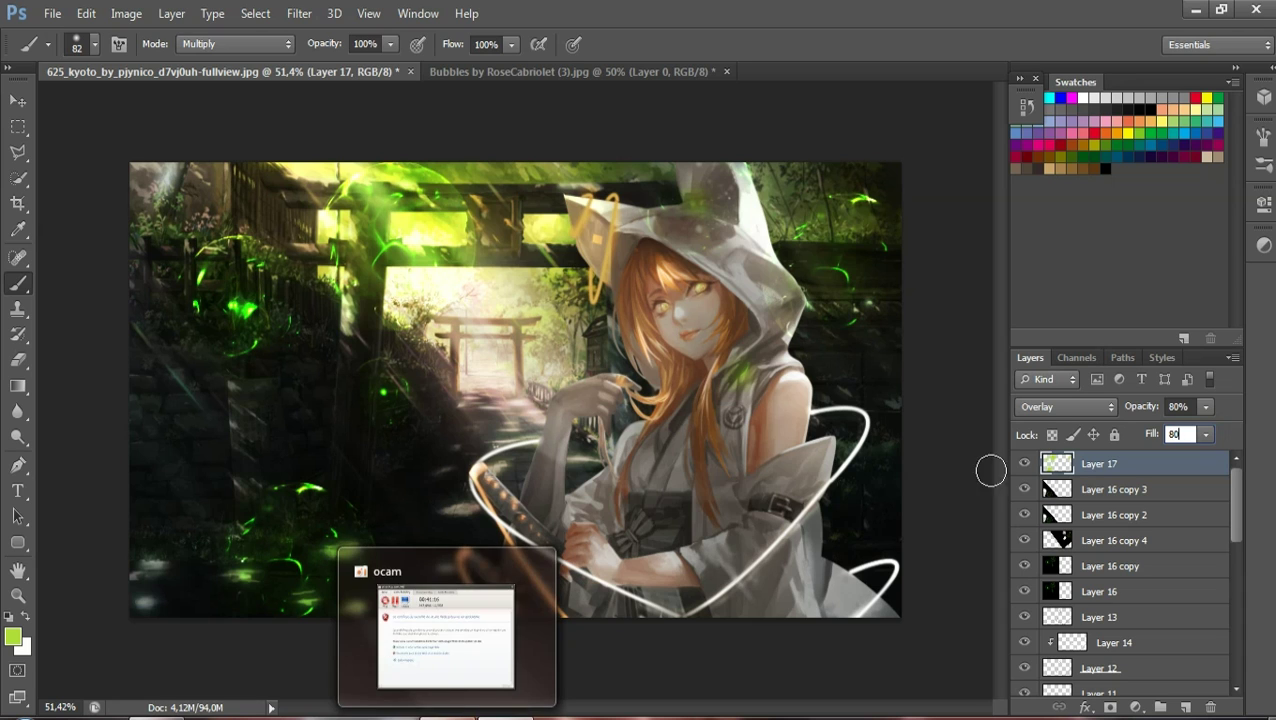
Toggle Layer 17 on and off to compare the glow, then add an empty Layer 18
click(1024, 463)
click(1024, 463)
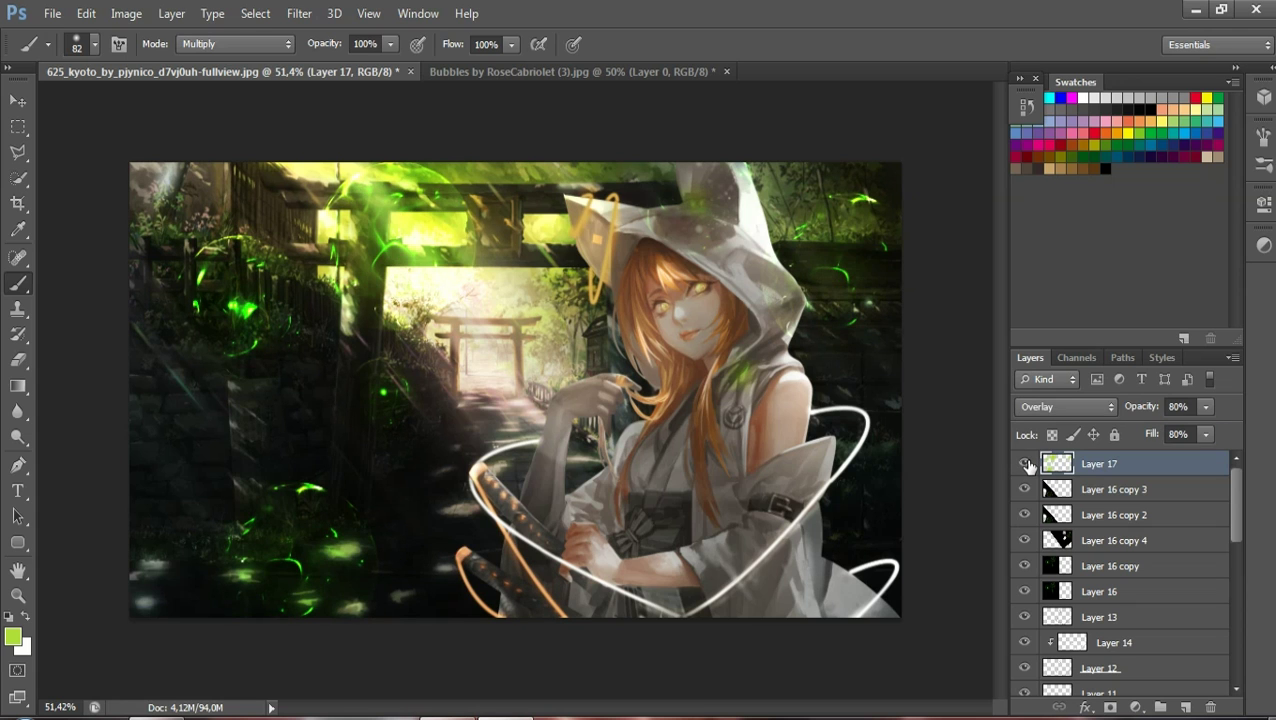
click(1027, 464)
click(1026, 464)
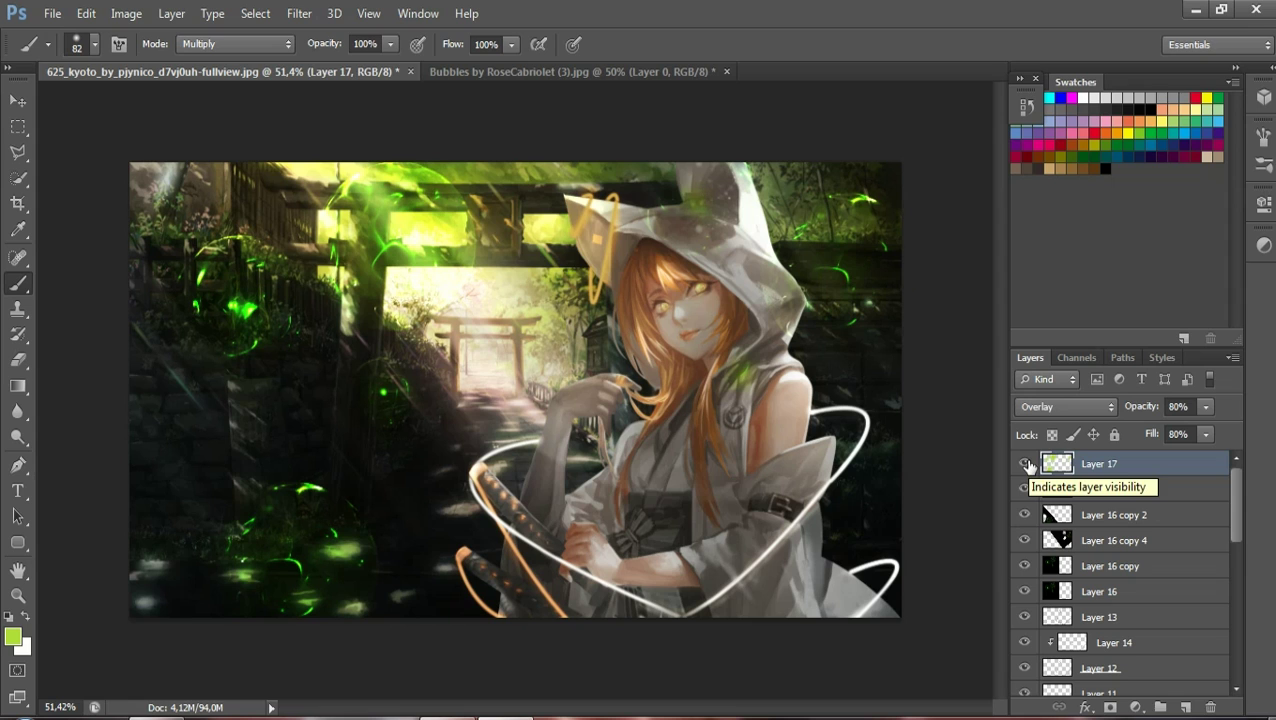
click(1185, 707)
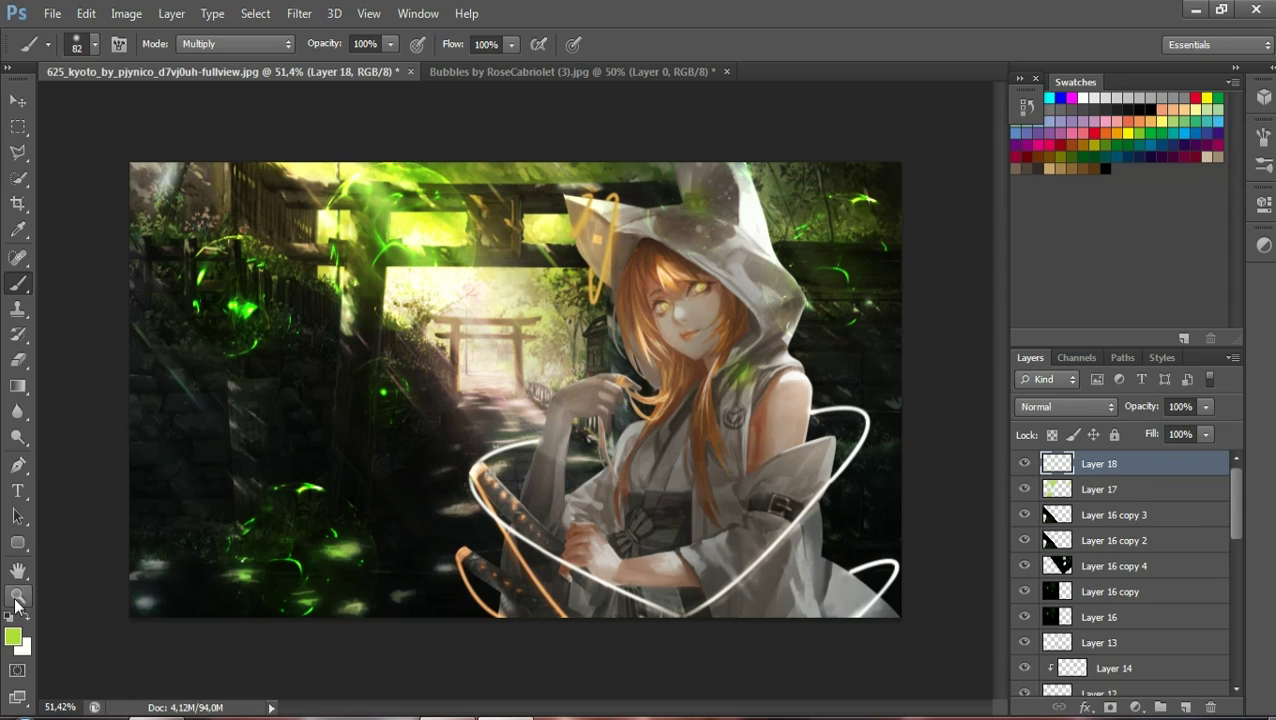
Set a 494 px brush and paint large green glows across the top, top-left and bottom-left
click(95, 44)
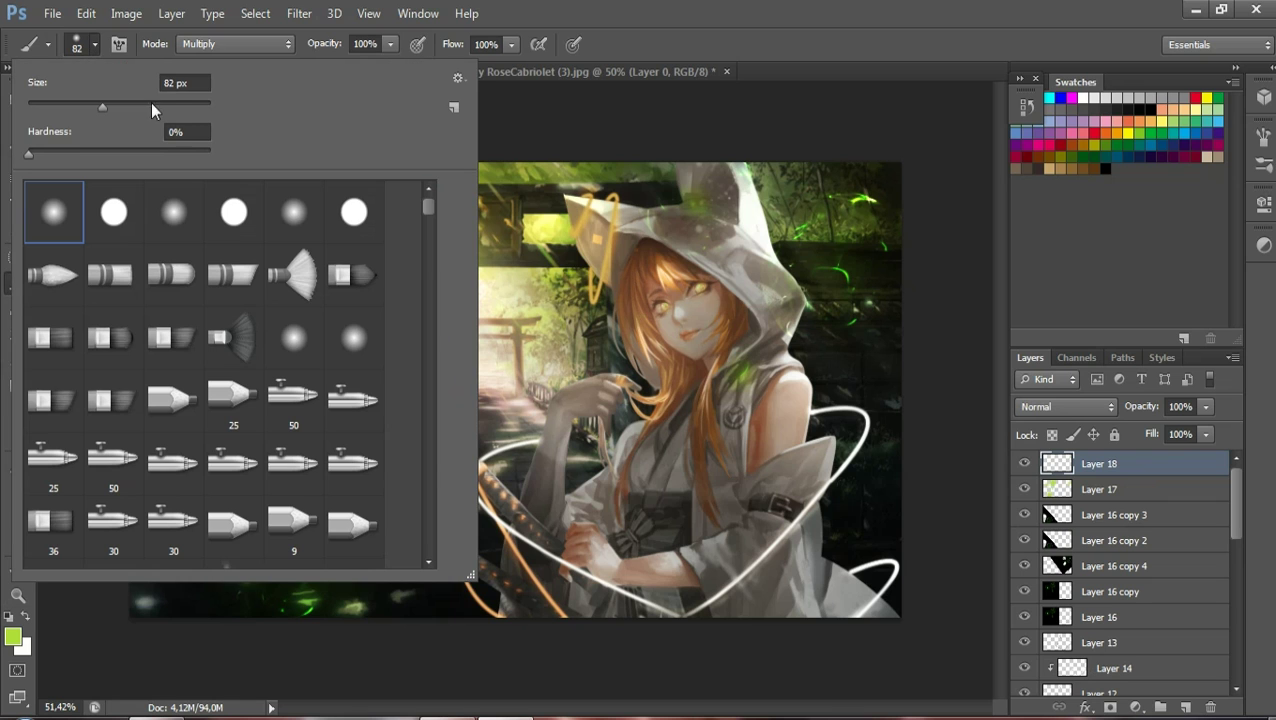
drag(172, 100, 171, 101)
click(193, 102)
drag(194, 105, 196, 105)
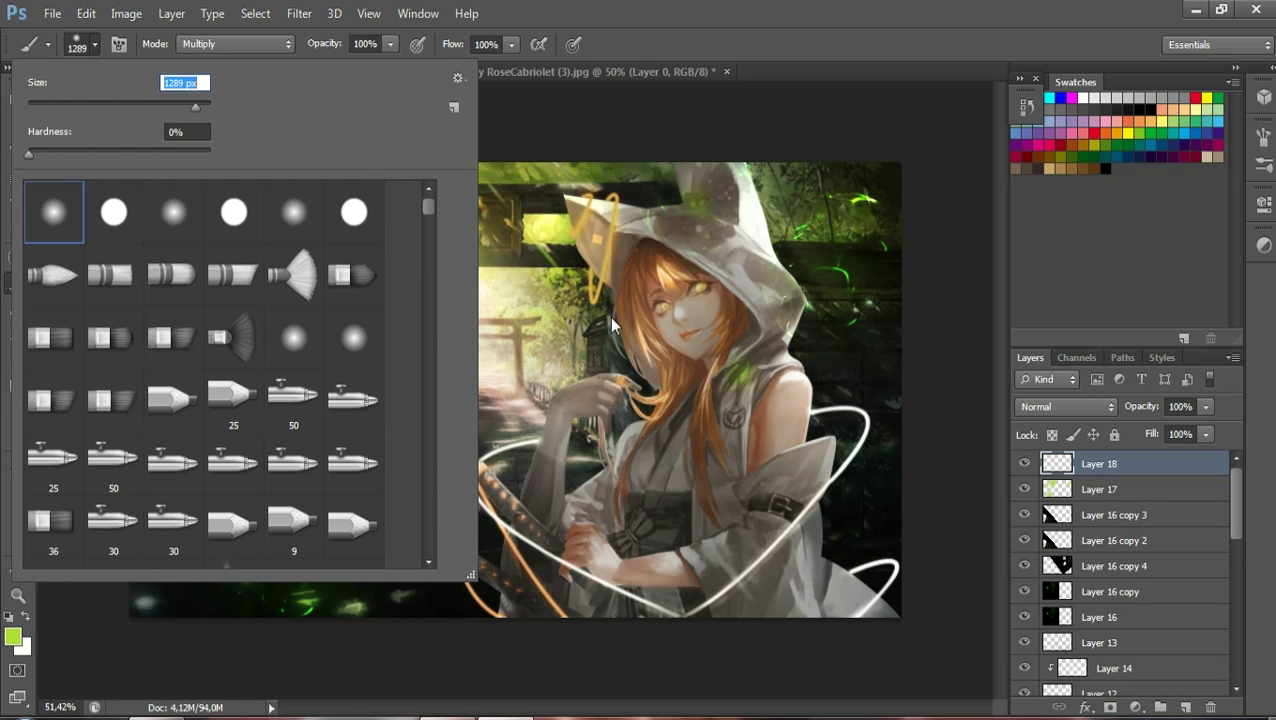
click(190, 101)
click(838, 197)
drag(838, 197, 380, 188)
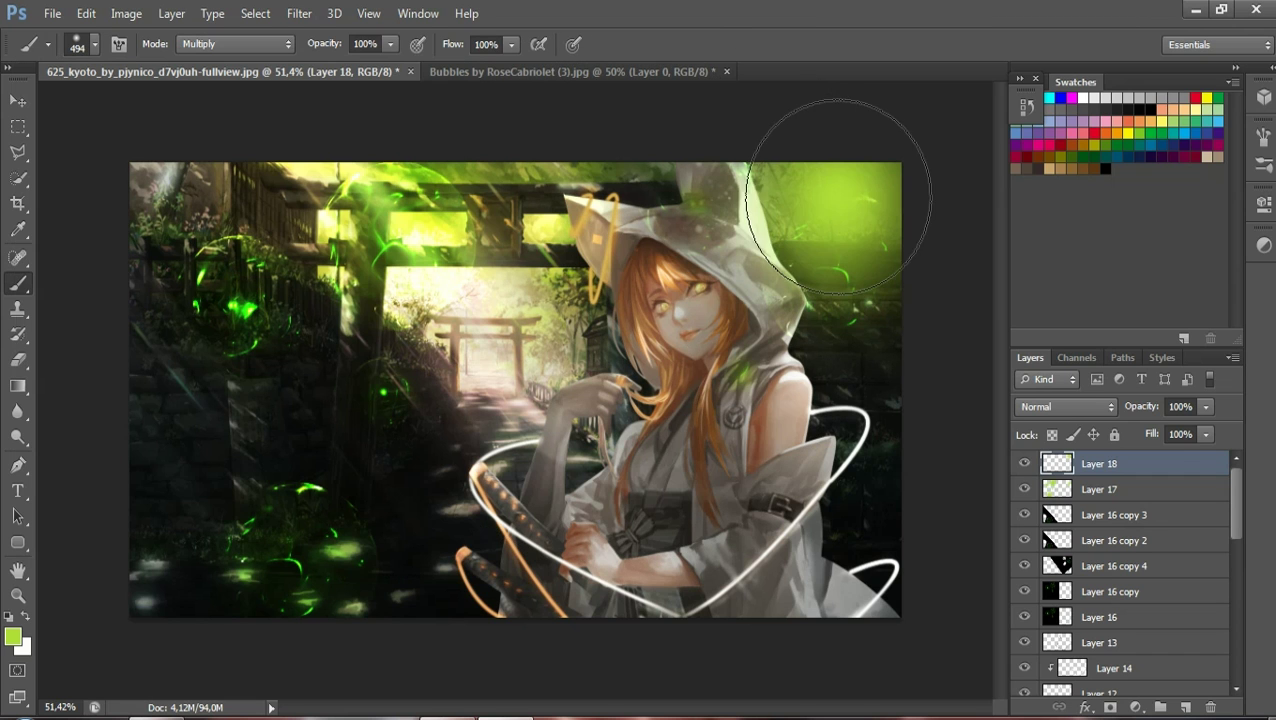
click(218, 205)
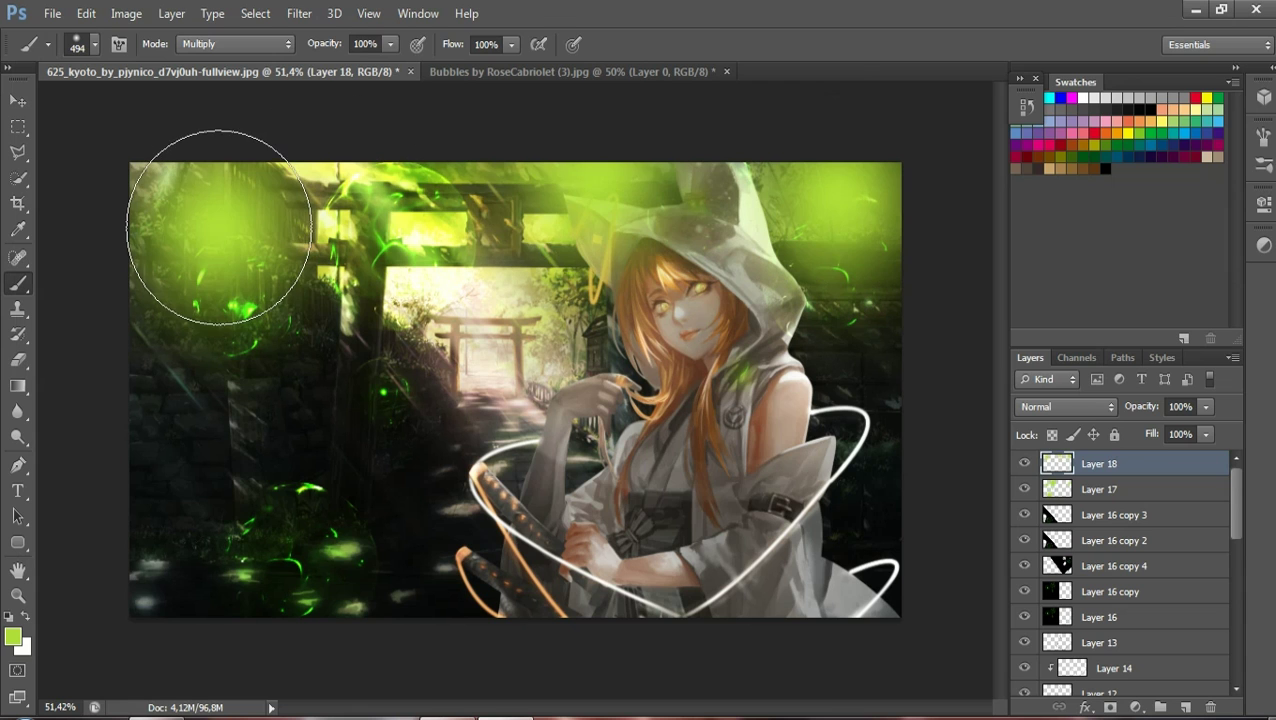
click(302, 594)
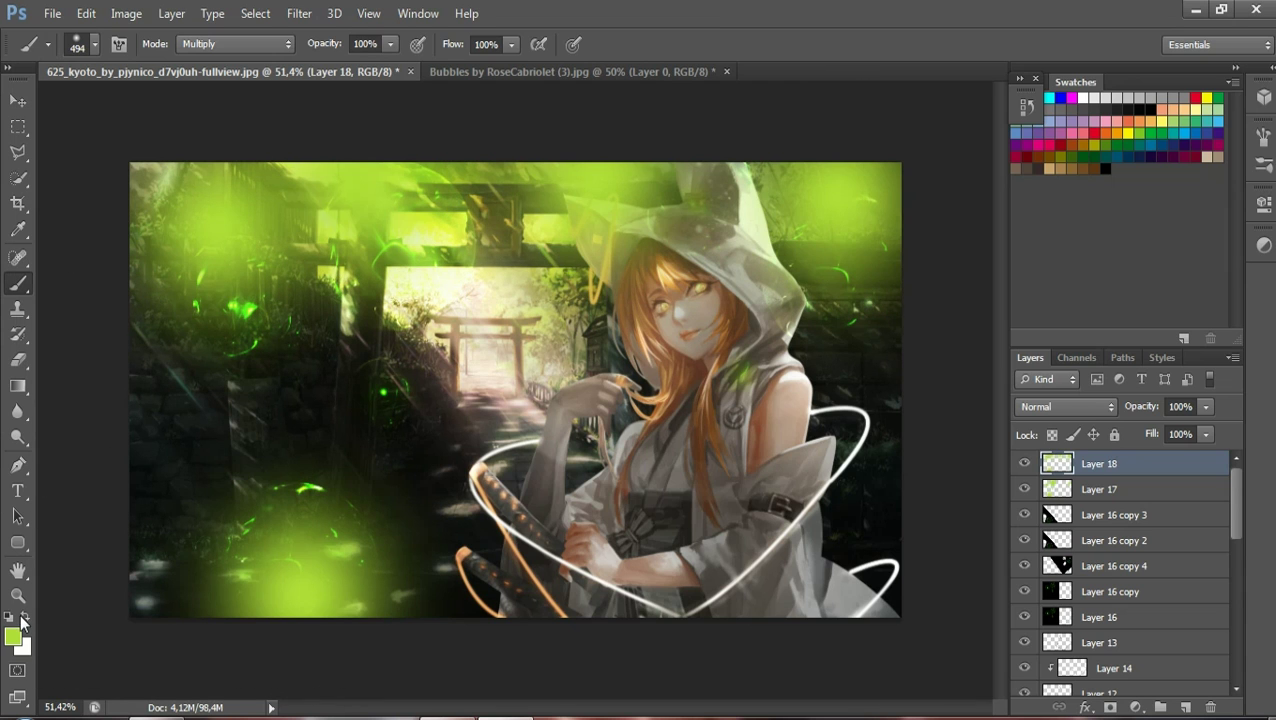
Swap colours and sample a dark grey from the image as the foreground colour
click(27, 616)
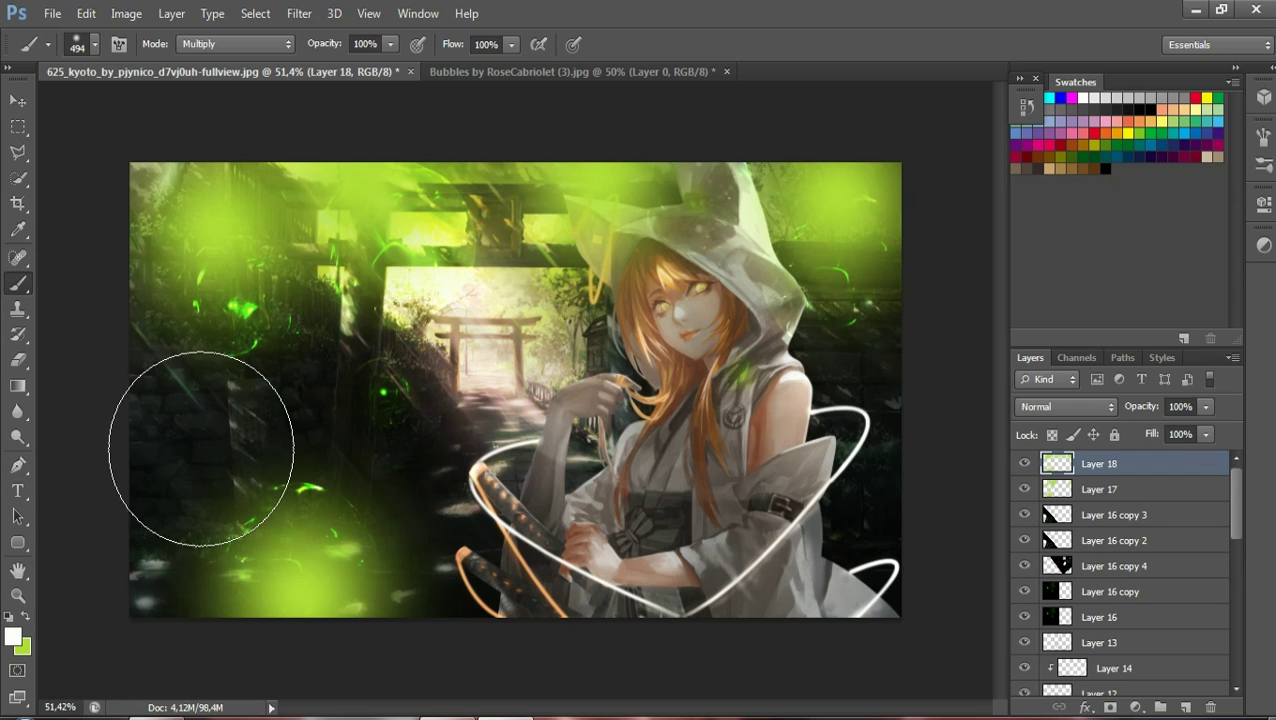
click(13, 636)
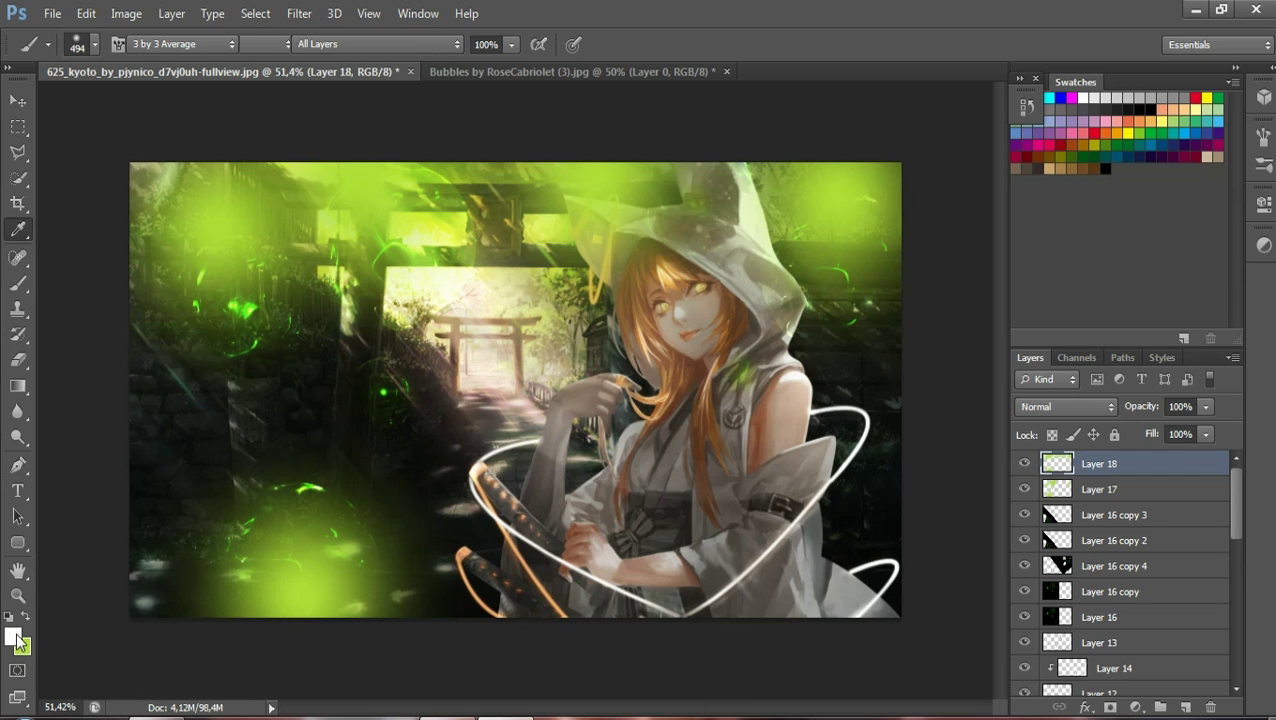
click(211, 469)
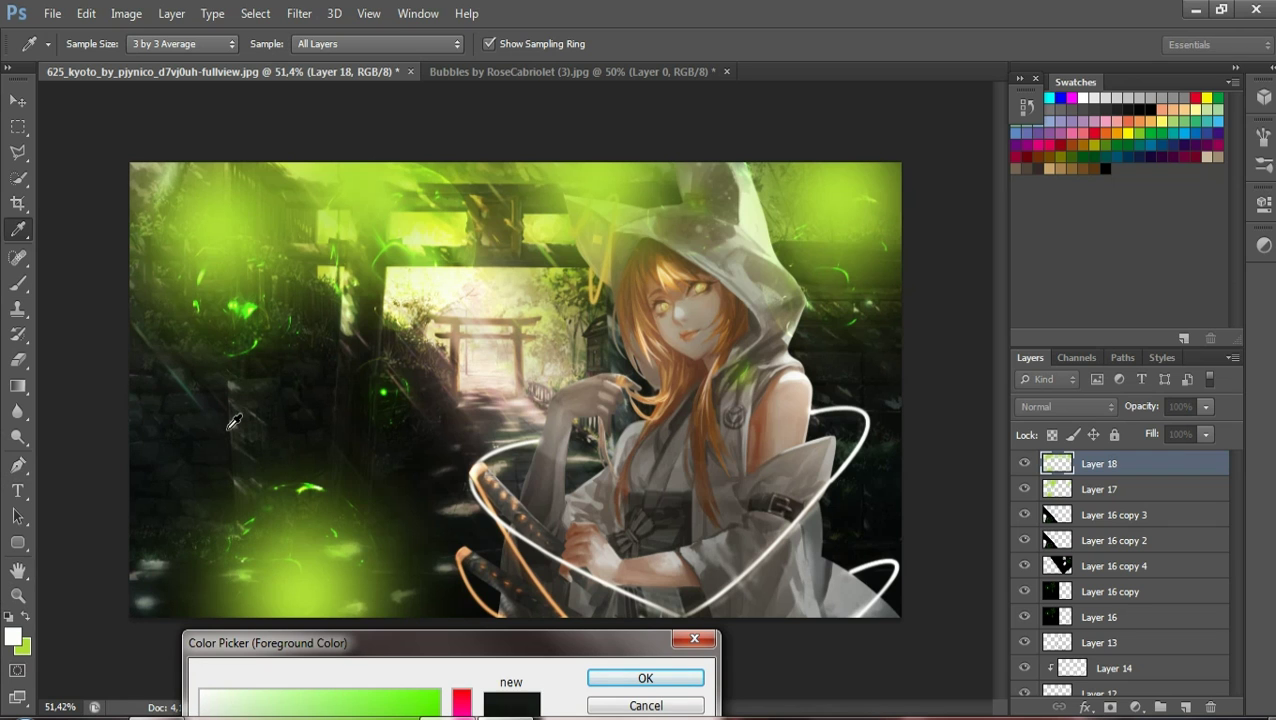
drag(230, 425, 180, 500)
click(635, 679)
key(b)
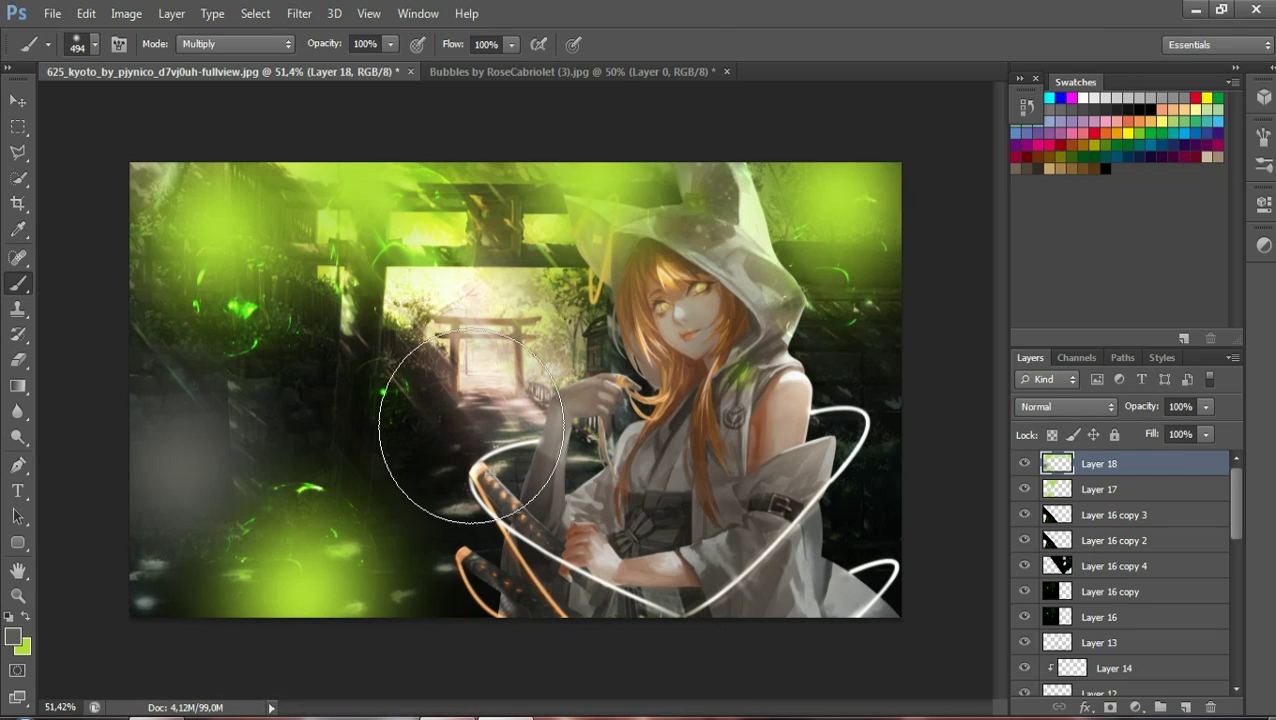
Paint soft dark grey haze over the shrine path and near the girl's arm
click(472, 423)
click(904, 411)
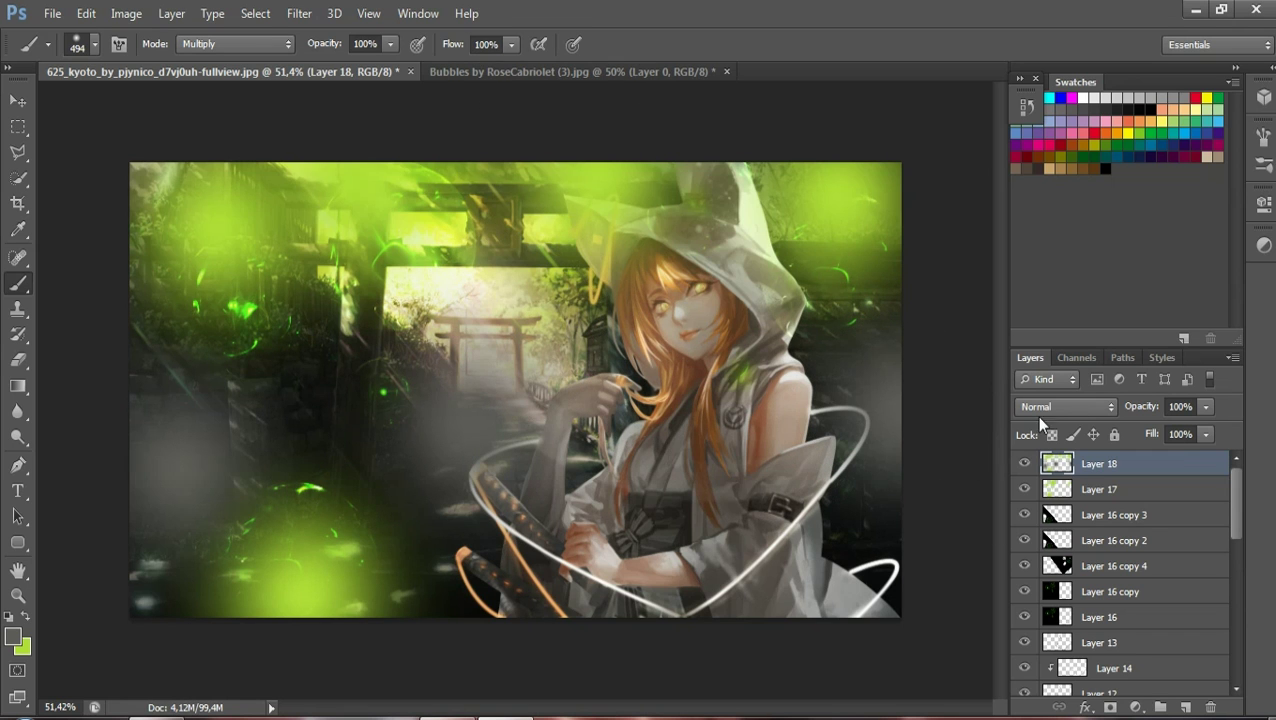
click(1040, 406)
Put Layer 18 in Overlay mode and give Layer 17 50% opacity
click(1036, 247)
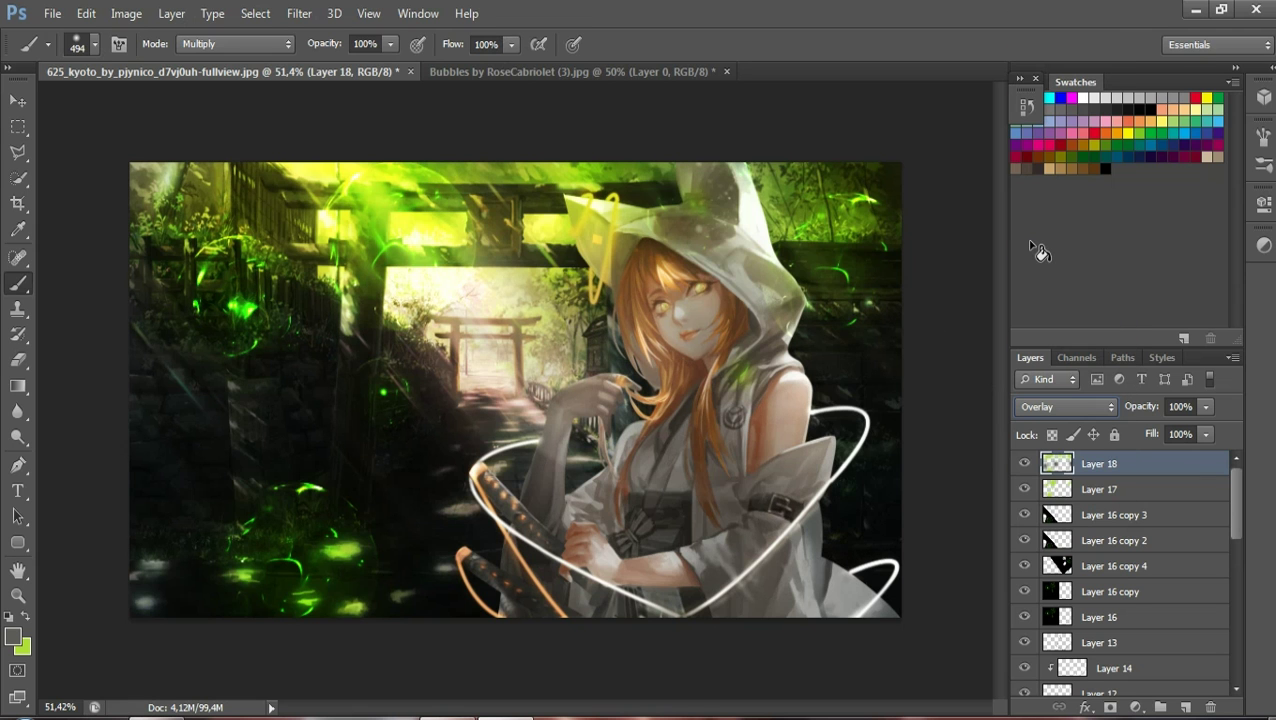
click(1024, 464)
click(1098, 490)
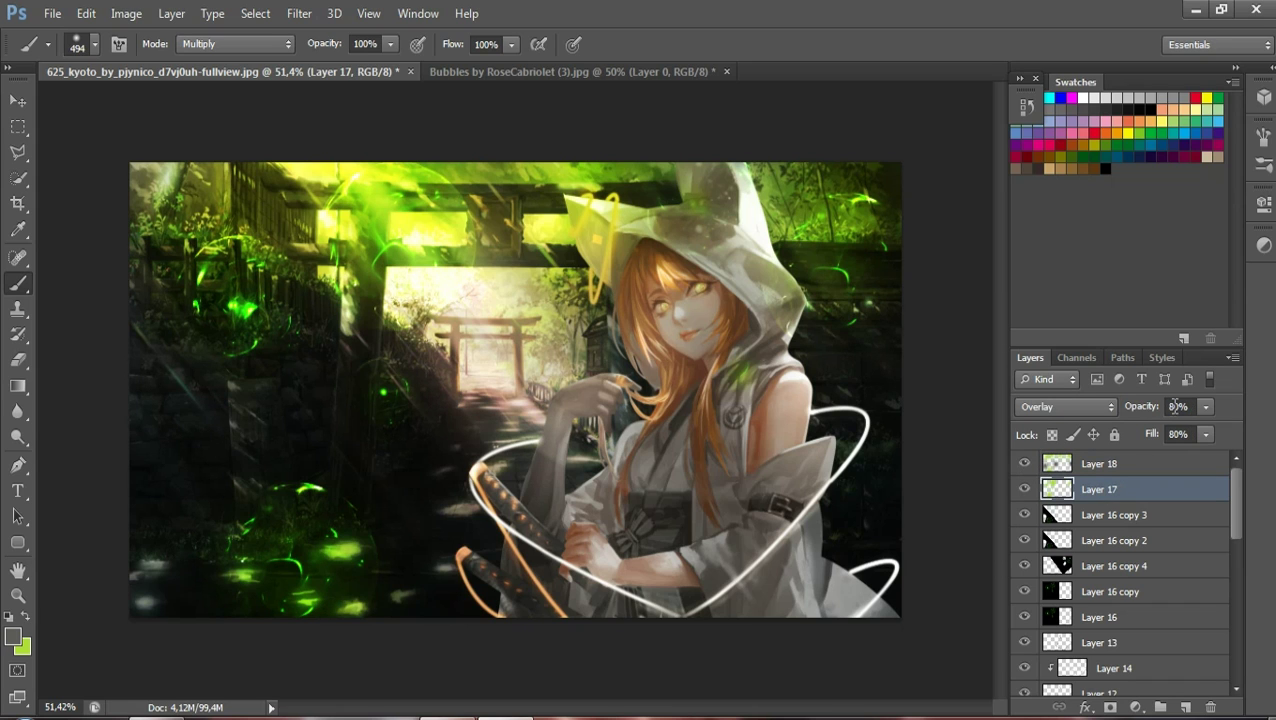
click(1175, 406)
text(0)
key(Return)
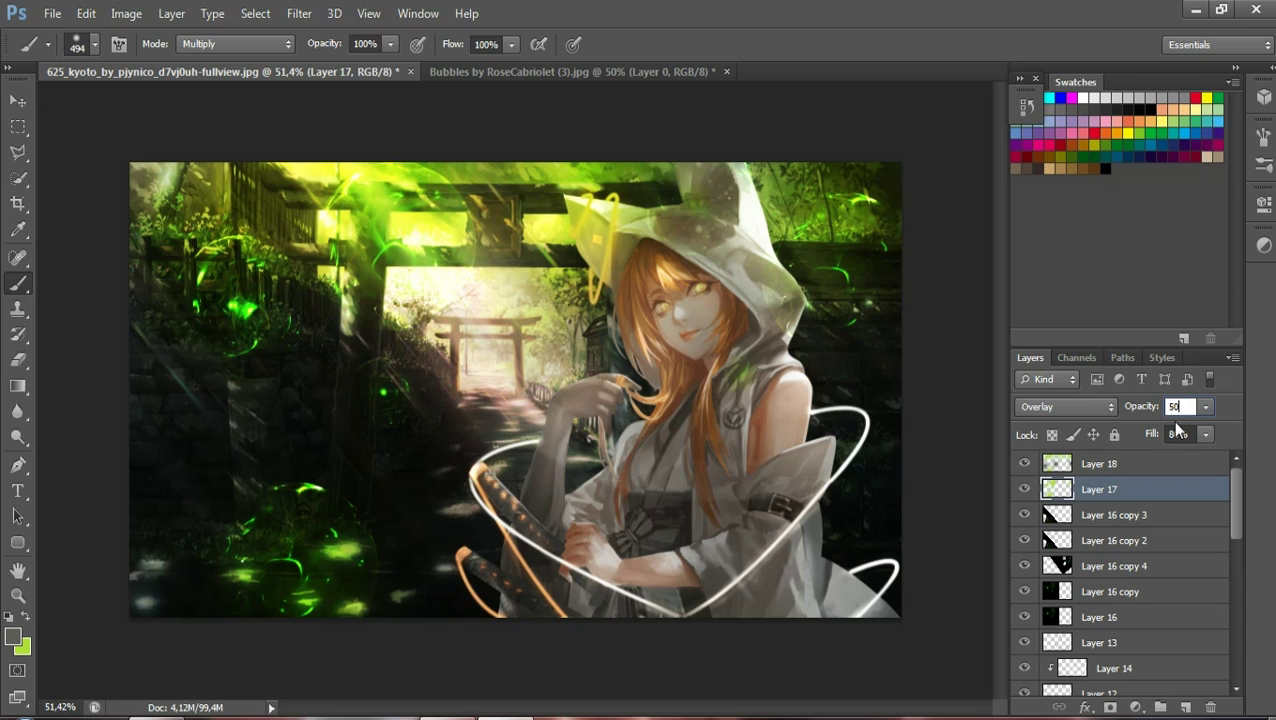
click(1180, 433)
text(50)
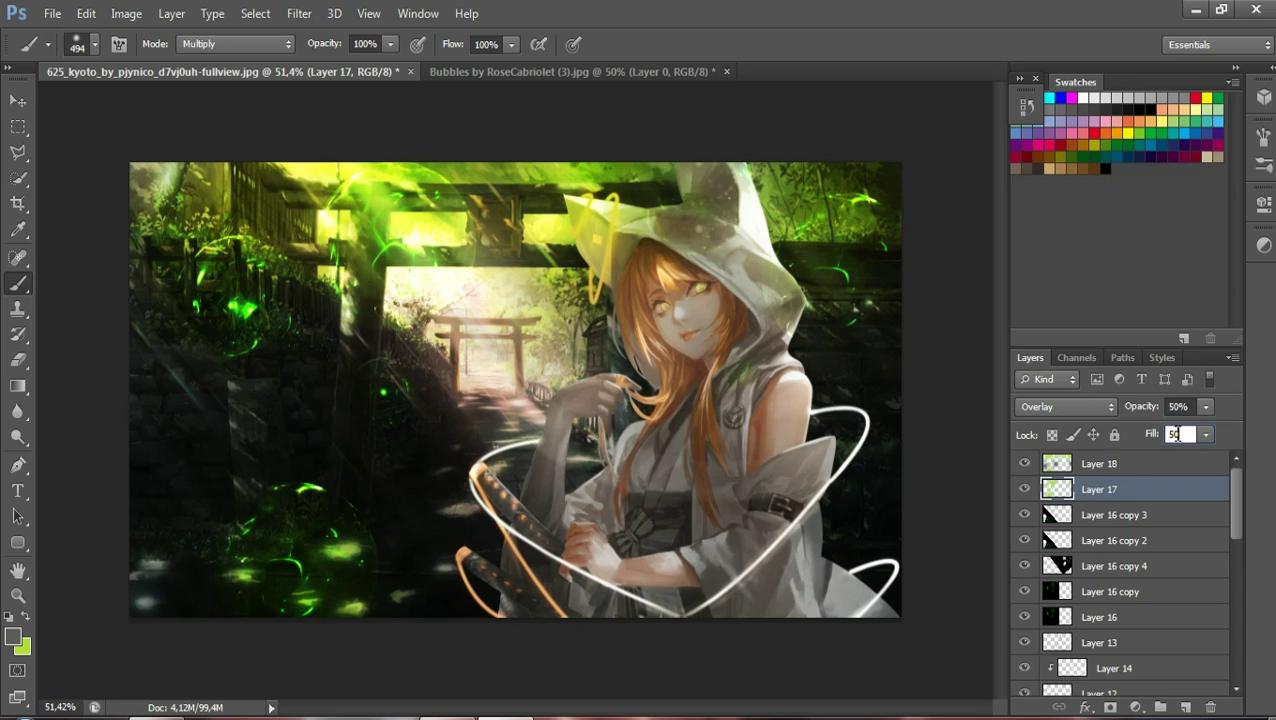
Set Layer 18's opacity to 80%
click(1117, 466)
click(1176, 408)
text(50)
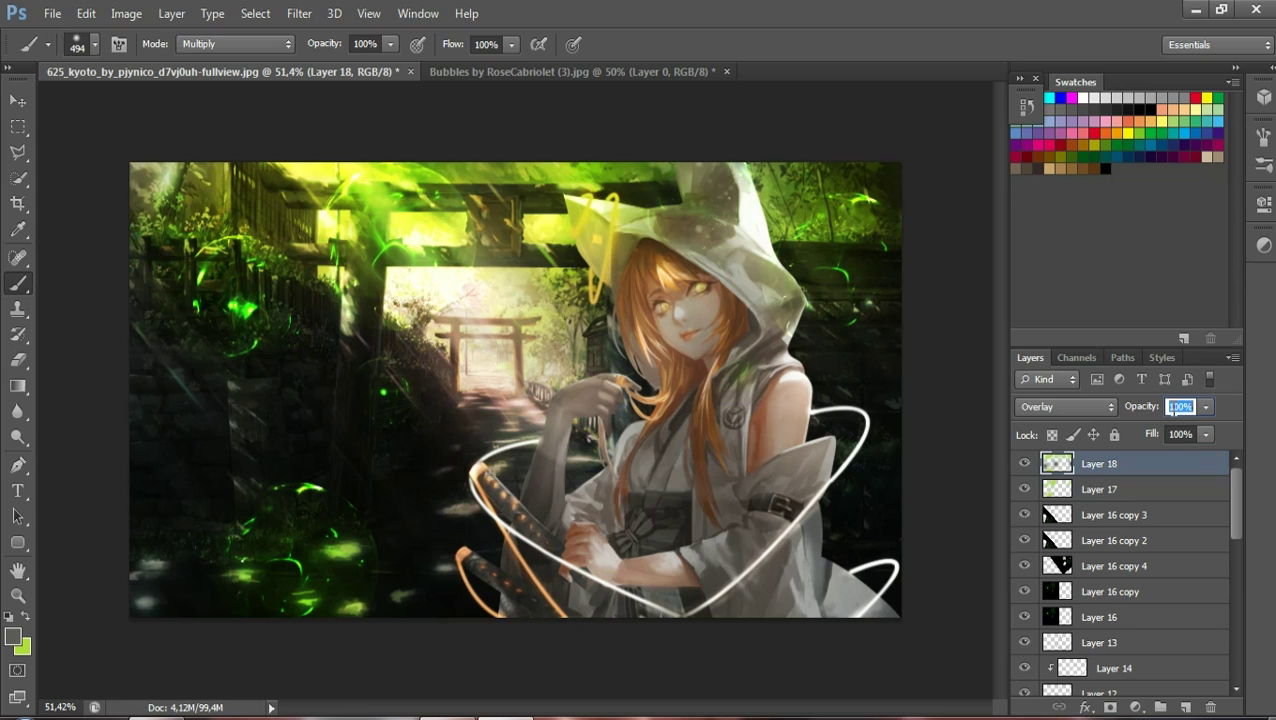
click(1177, 407)
key(BackSpace)
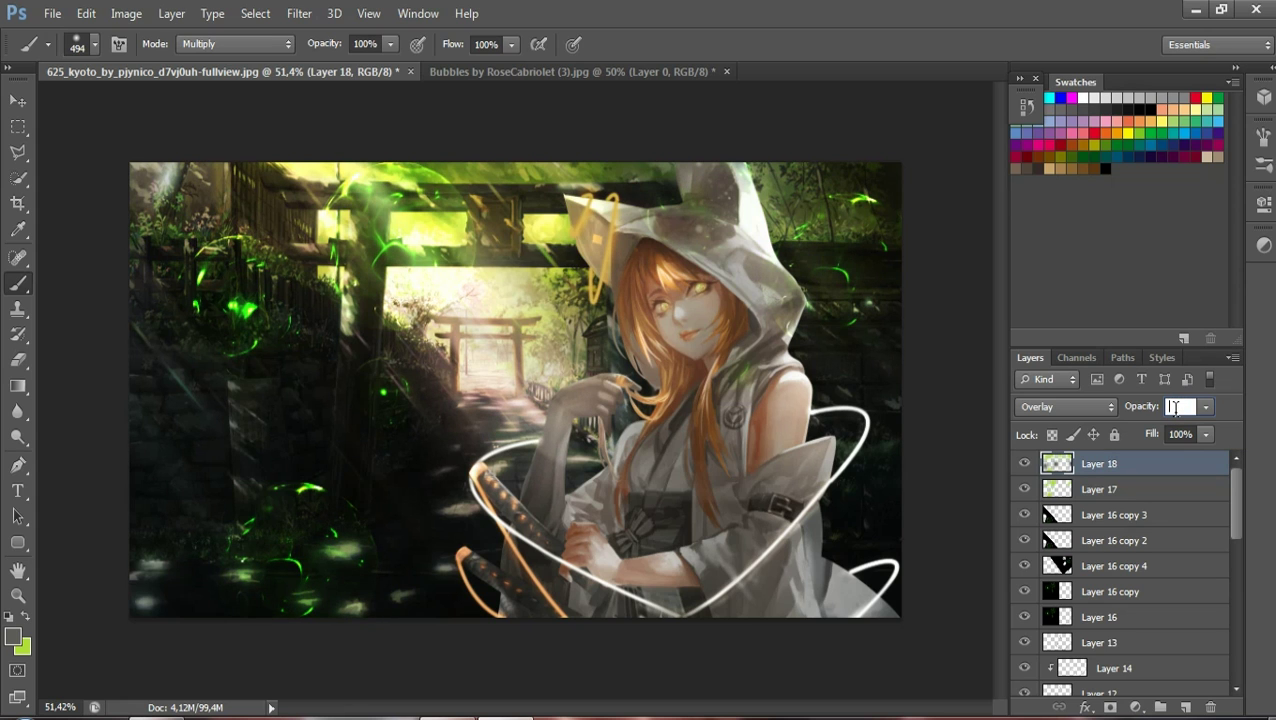
text(80)
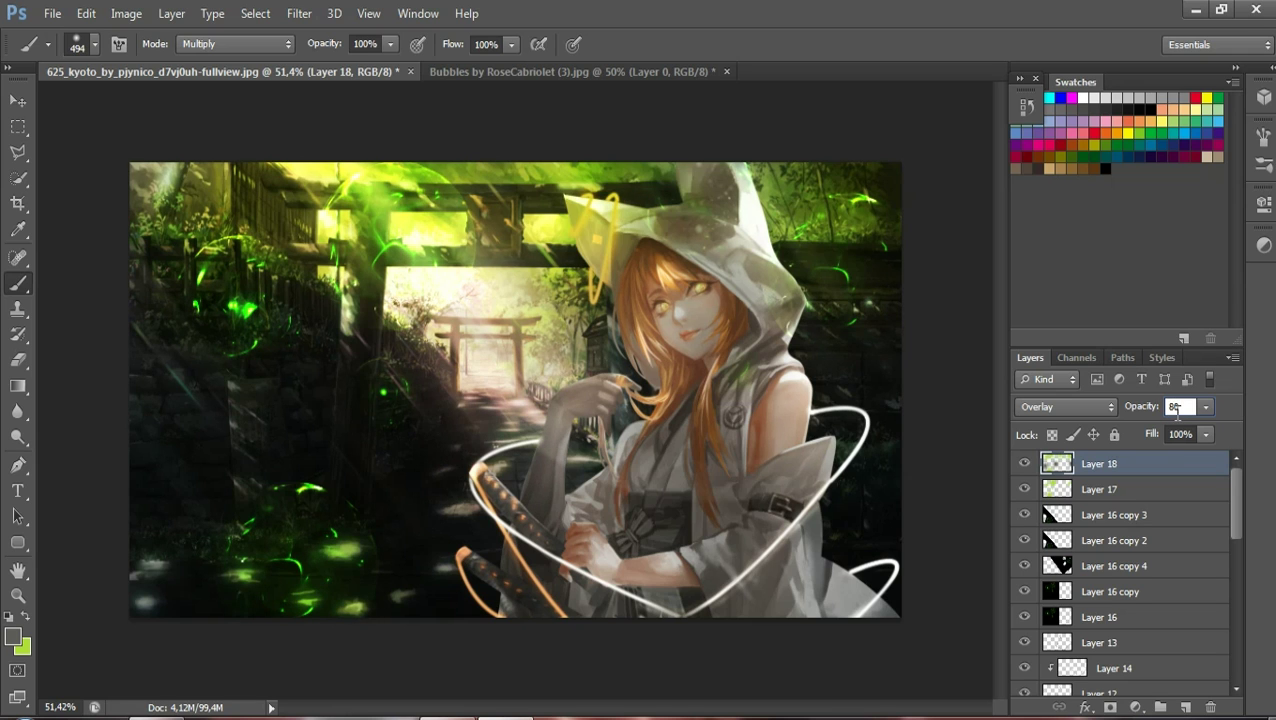
click(1178, 434)
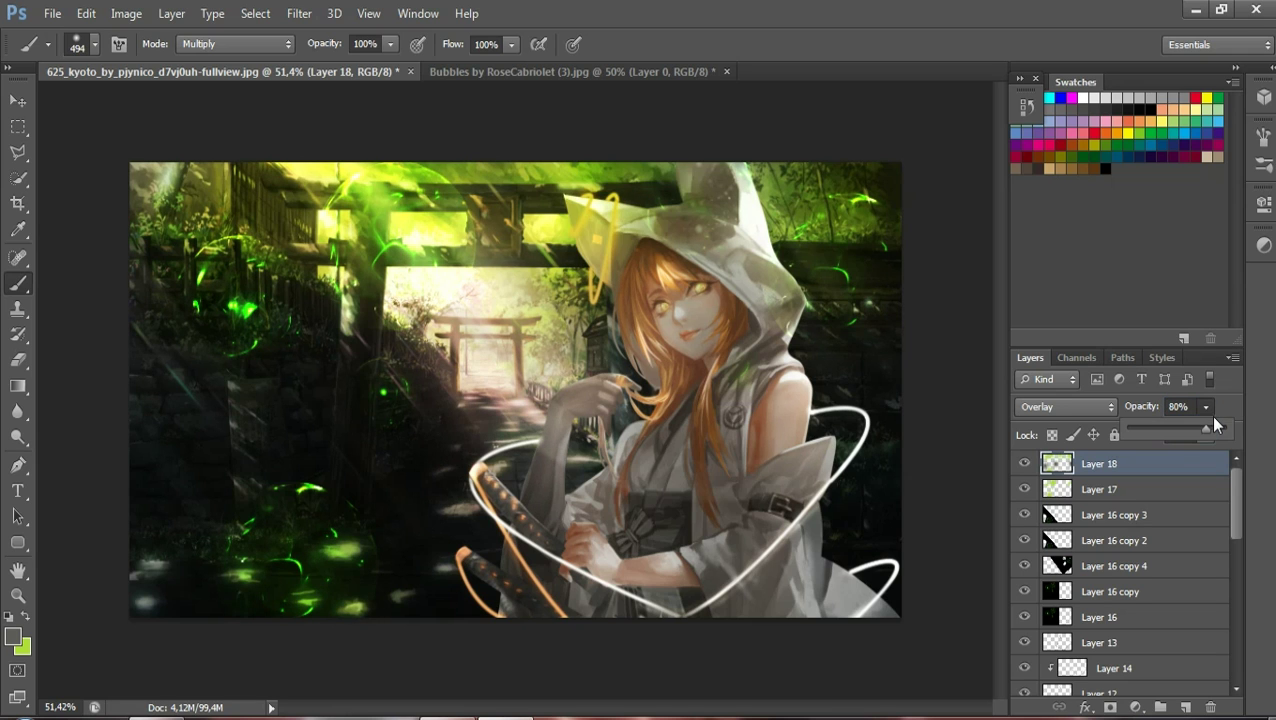
click(1265, 412)
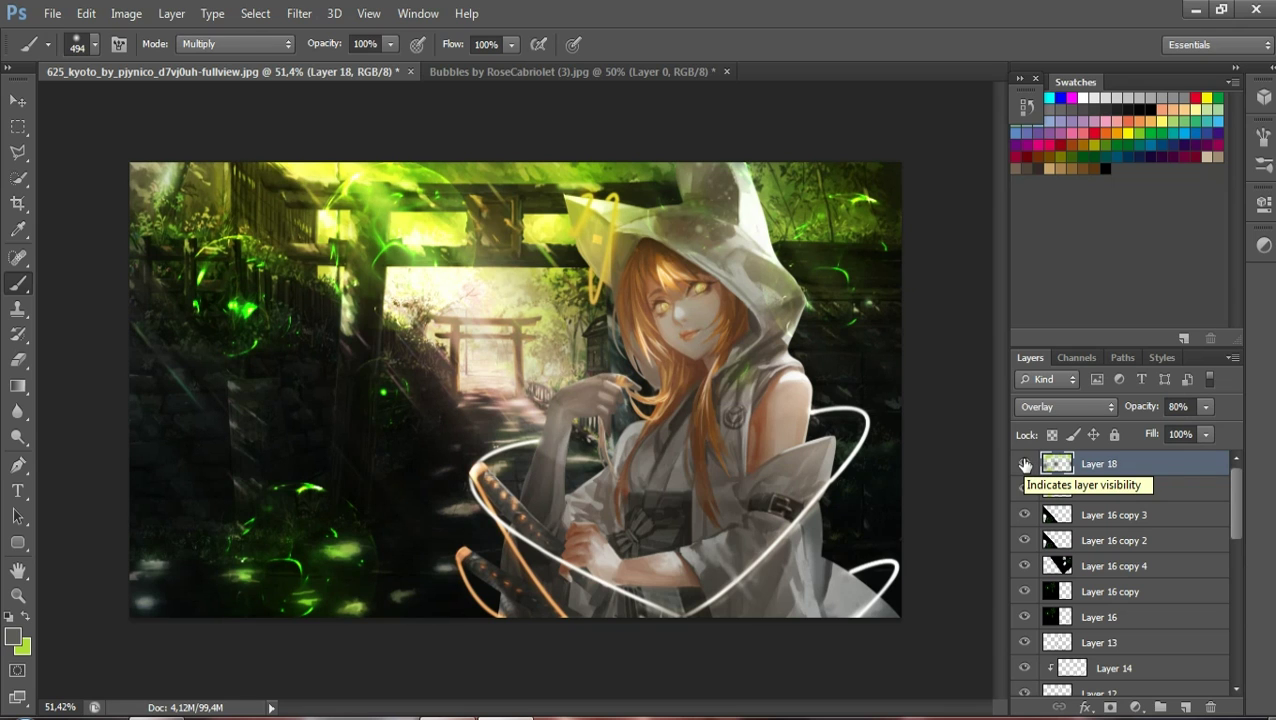
Compare Layer 18 on and off, then cut its fill to 50%
click(1024, 463)
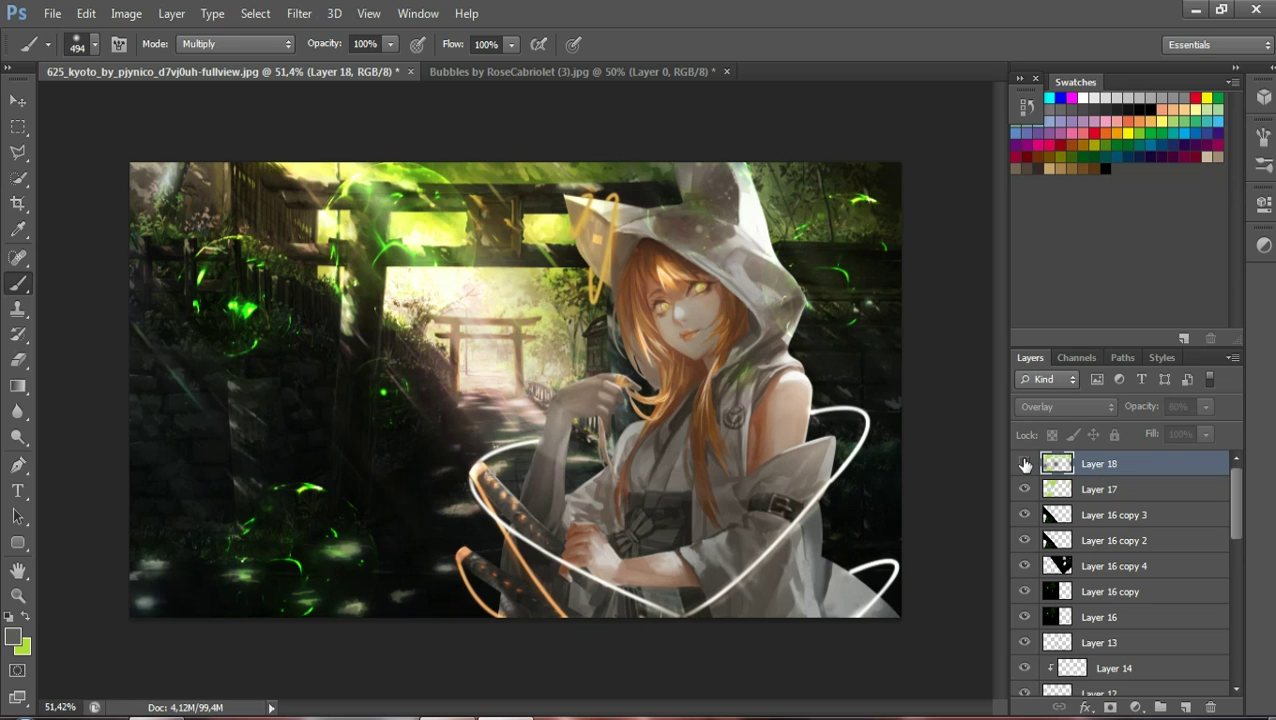
click(1024, 463)
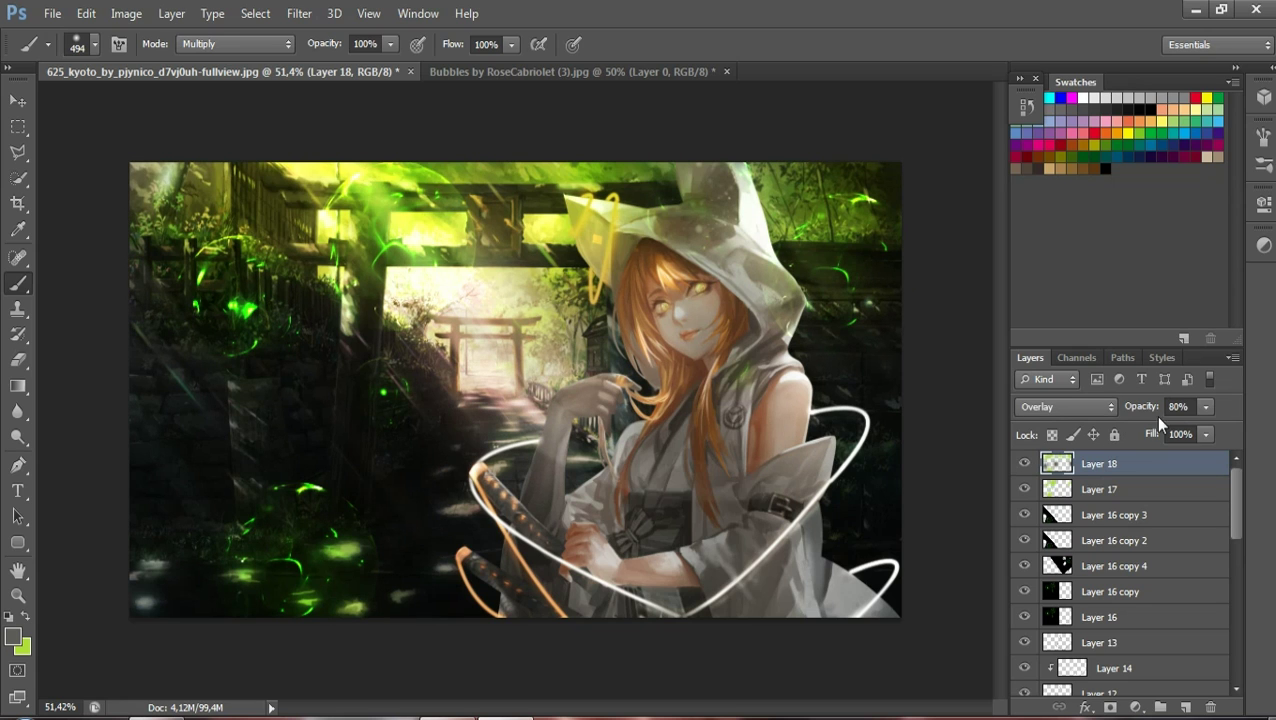
click(1181, 436)
text(0)
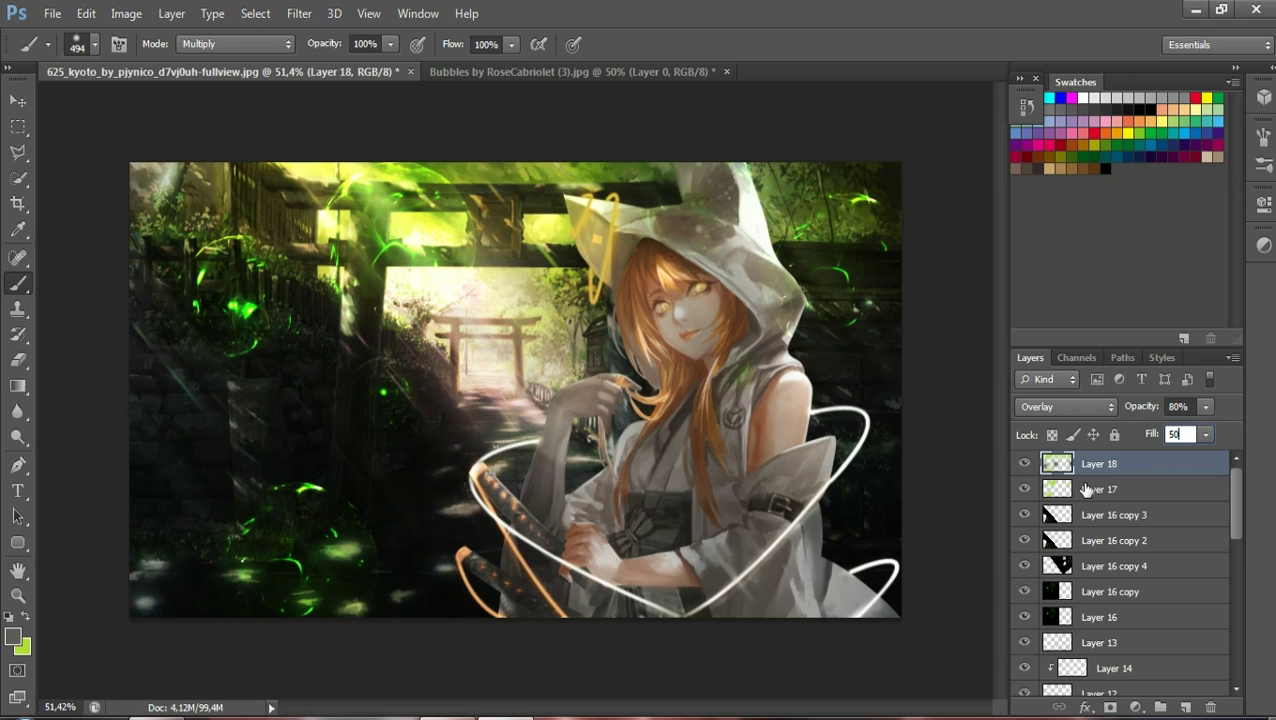
On Layer 16 copy 3, paint over the image's lower-right corner, then reselect Layer 18
click(1080, 492)
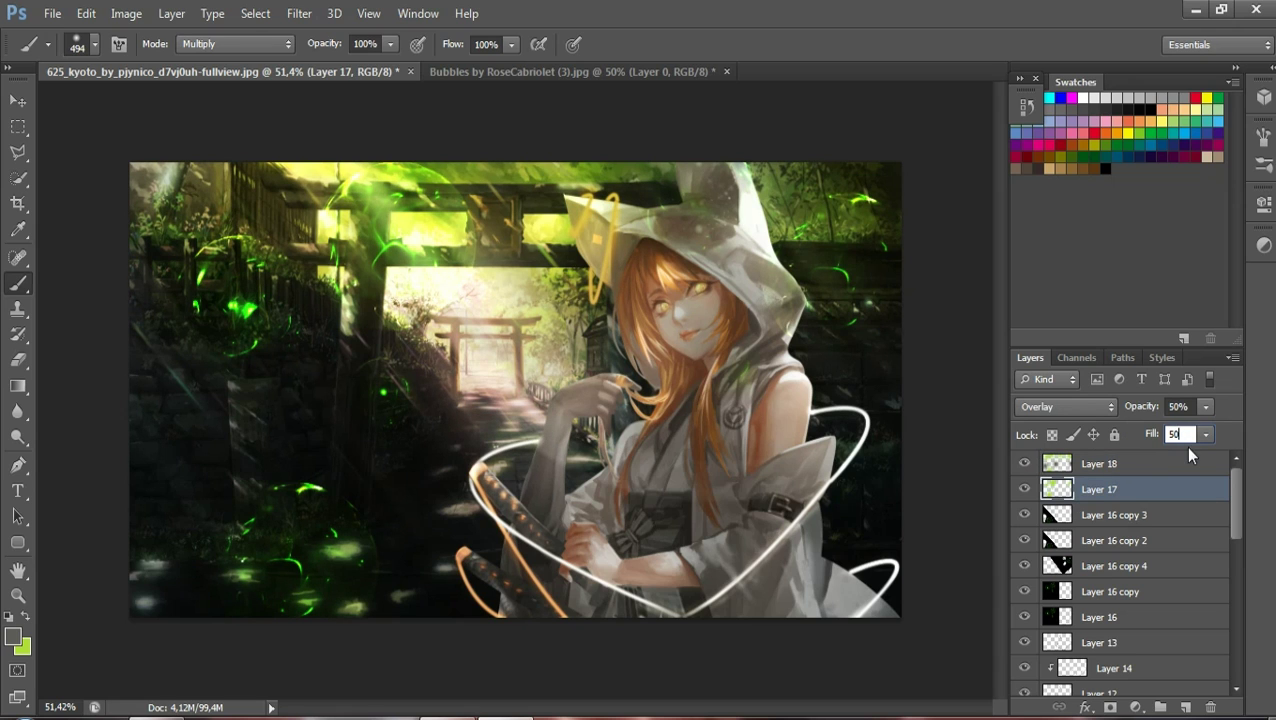
click(1110, 518)
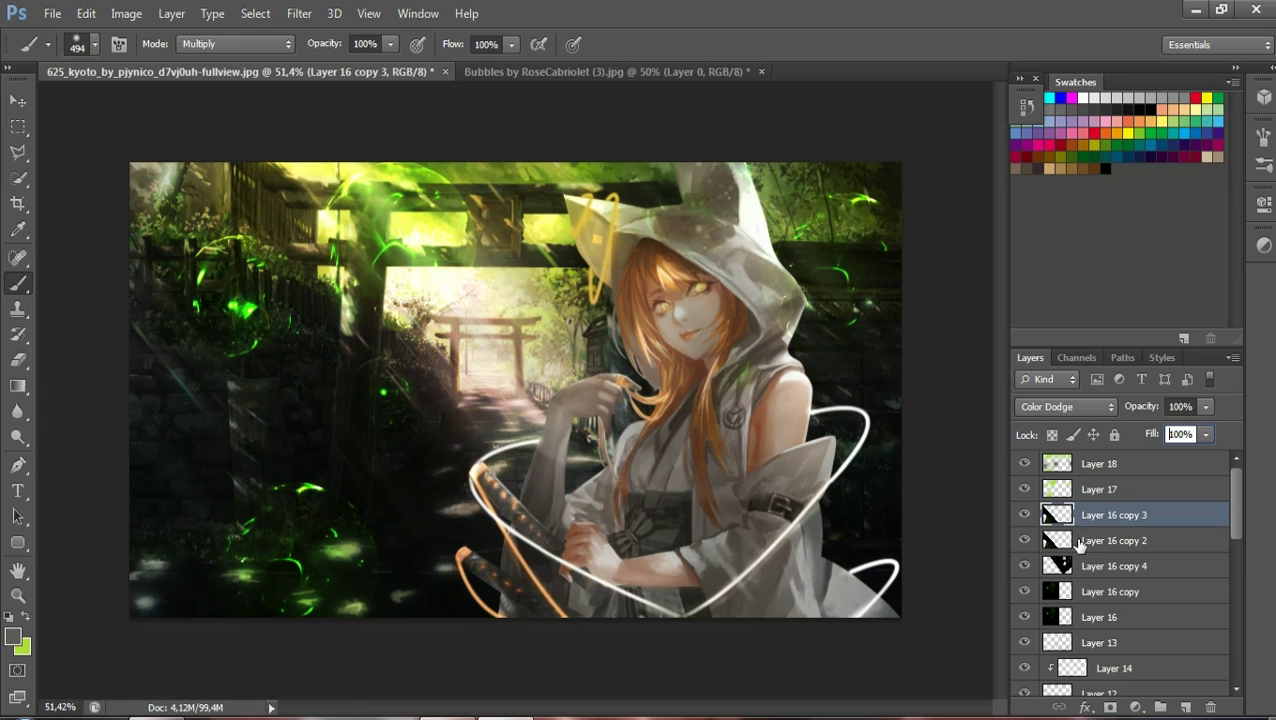
click(1025, 514)
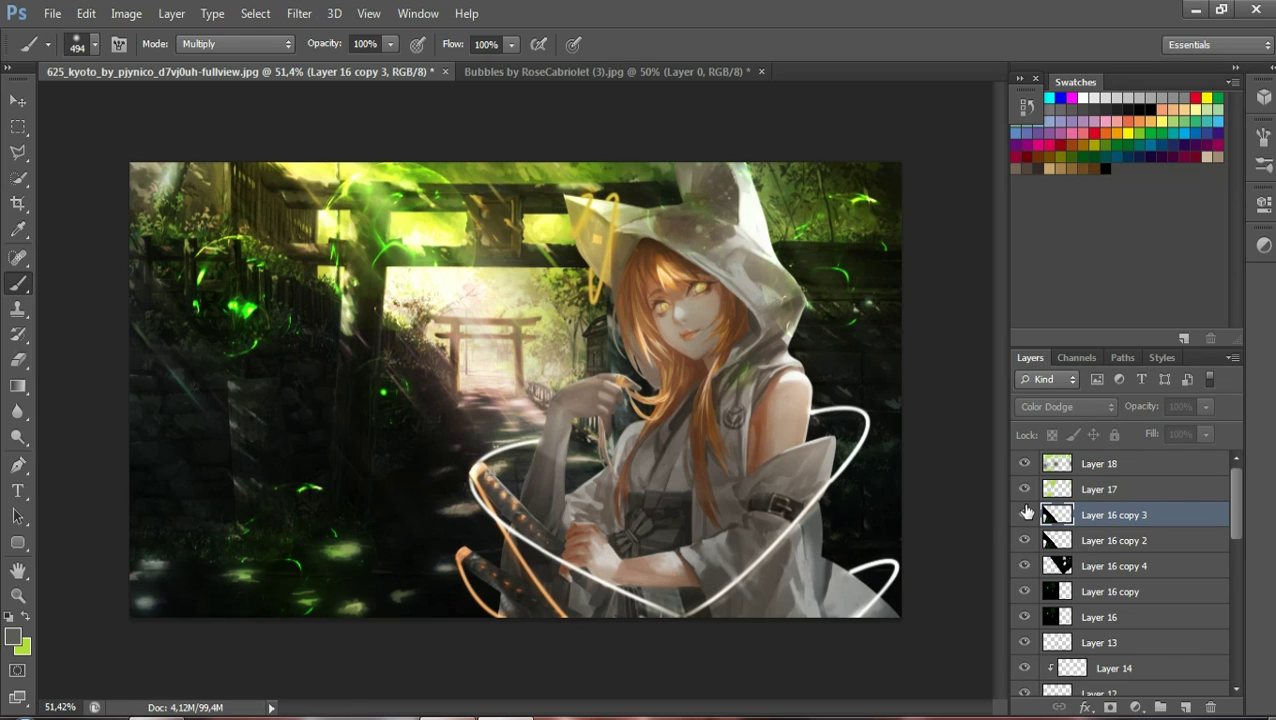
click(1025, 514)
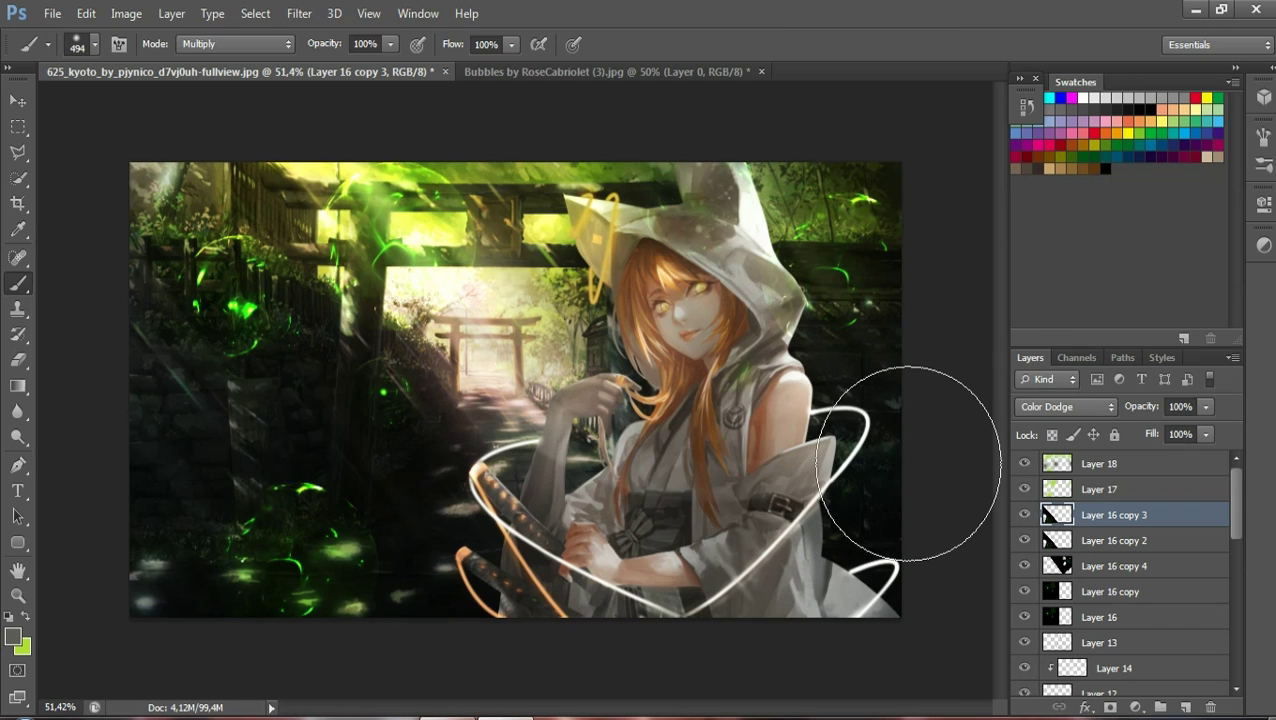
click(887, 650)
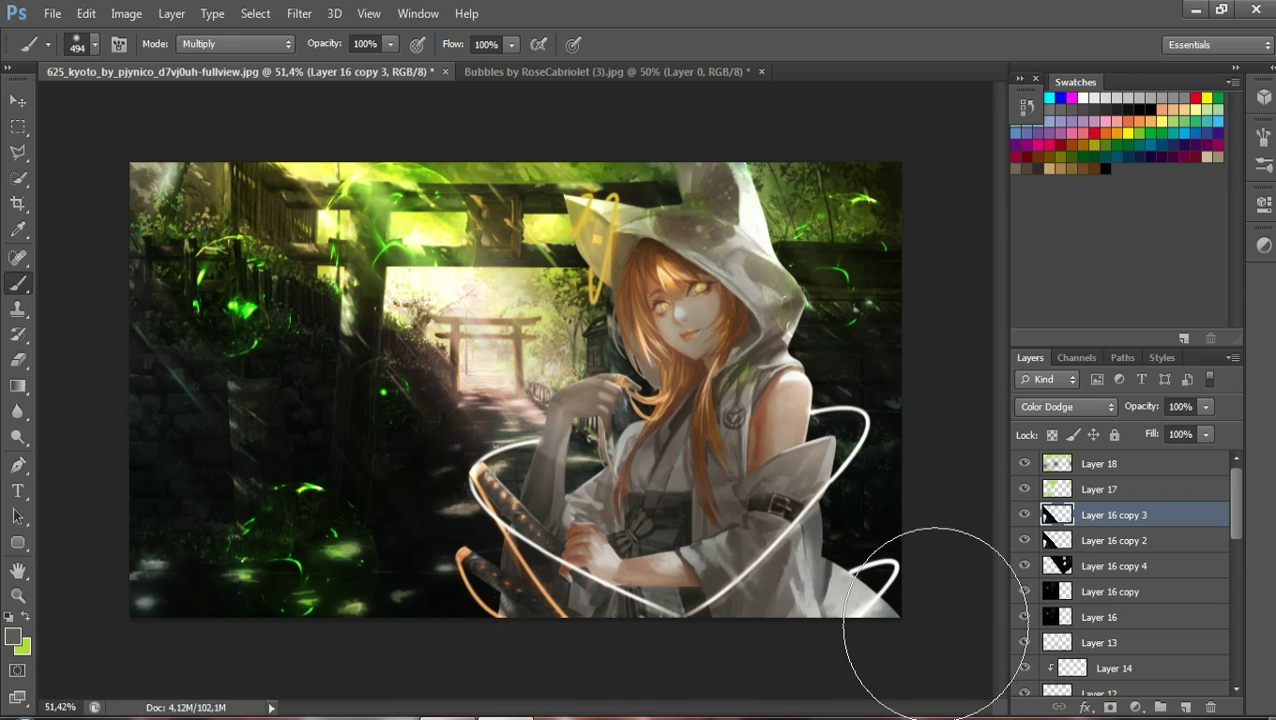
click(1105, 464)
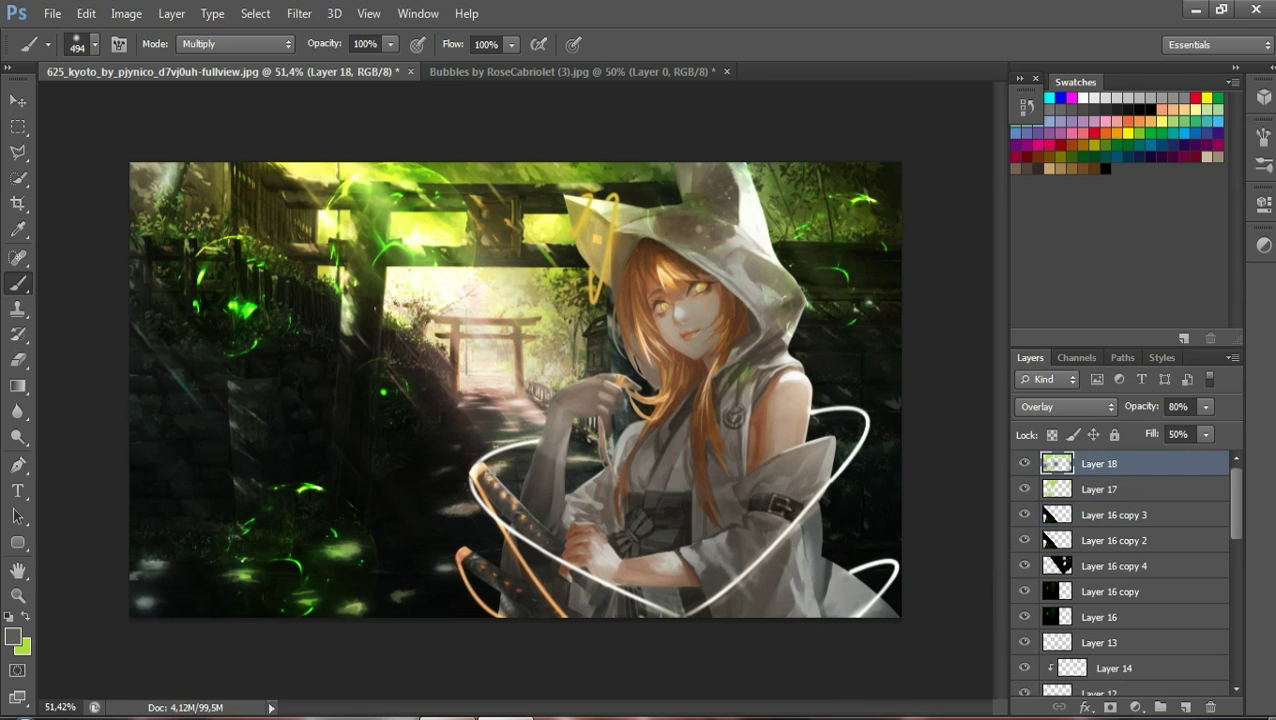
Set green as the painting colour and adjust Layer 6 in the Layers panel
click(26, 615)
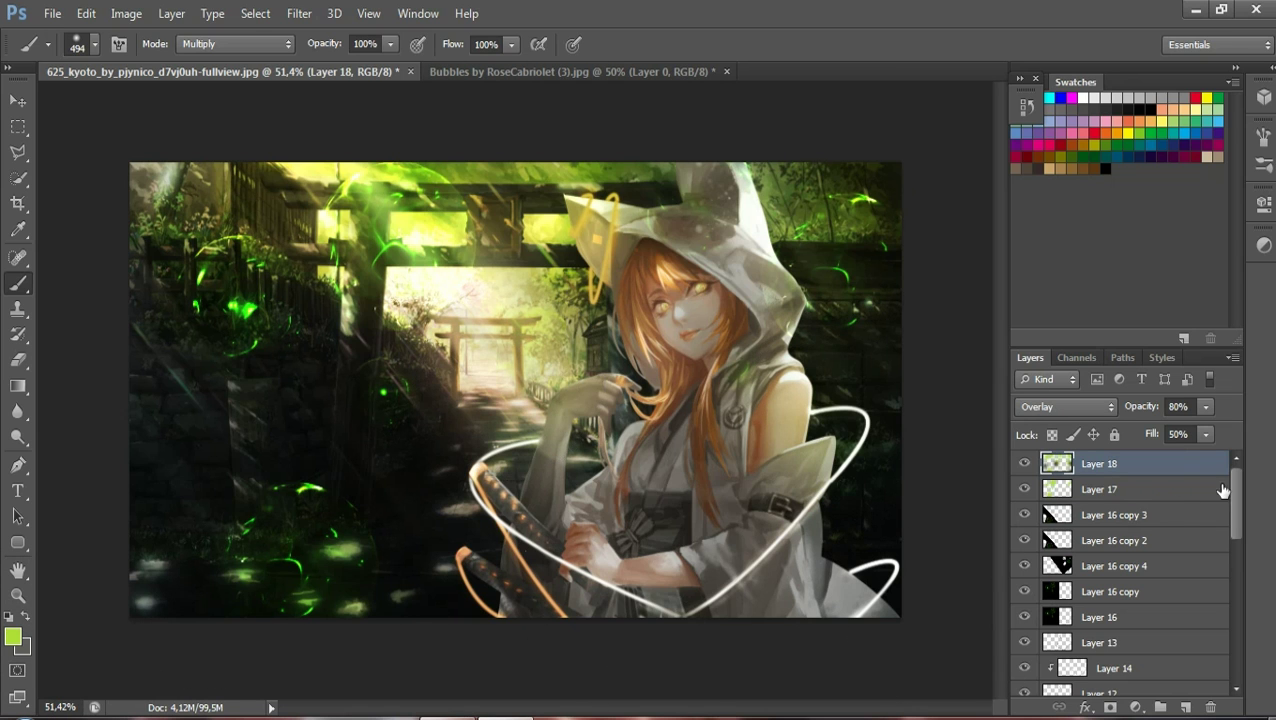
drag(1240, 488, 1240, 660)
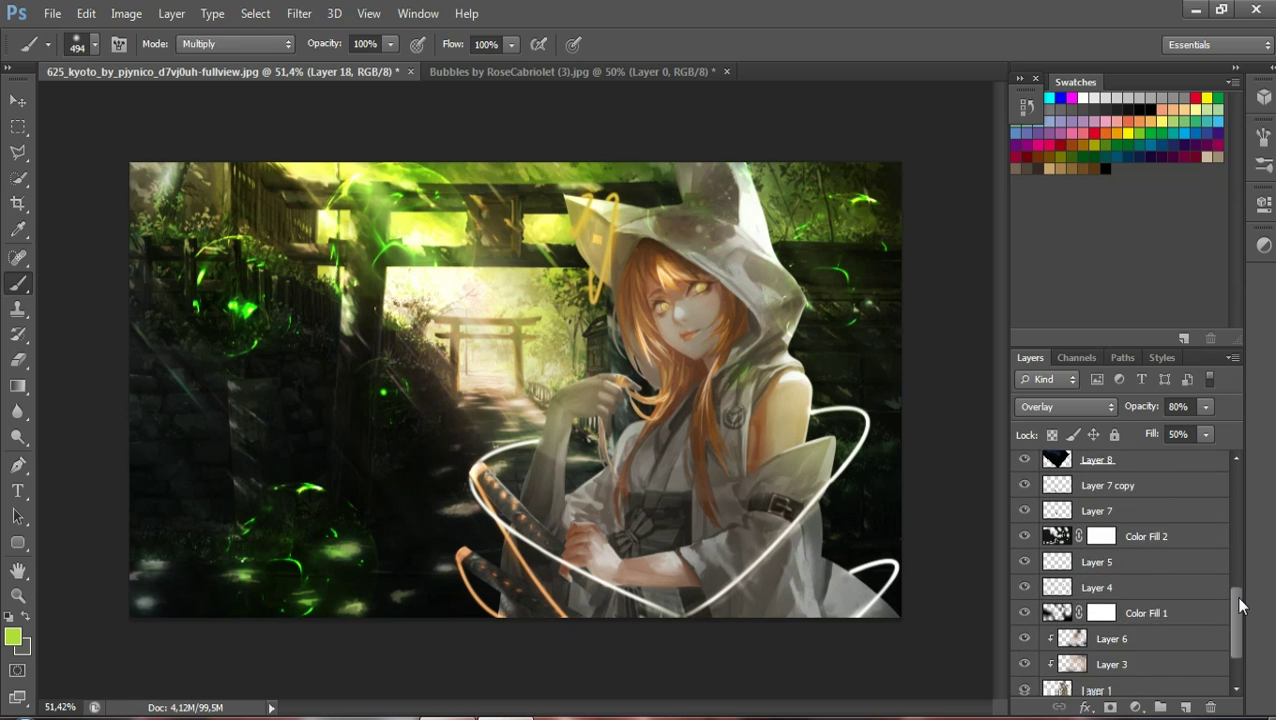
click(1108, 585)
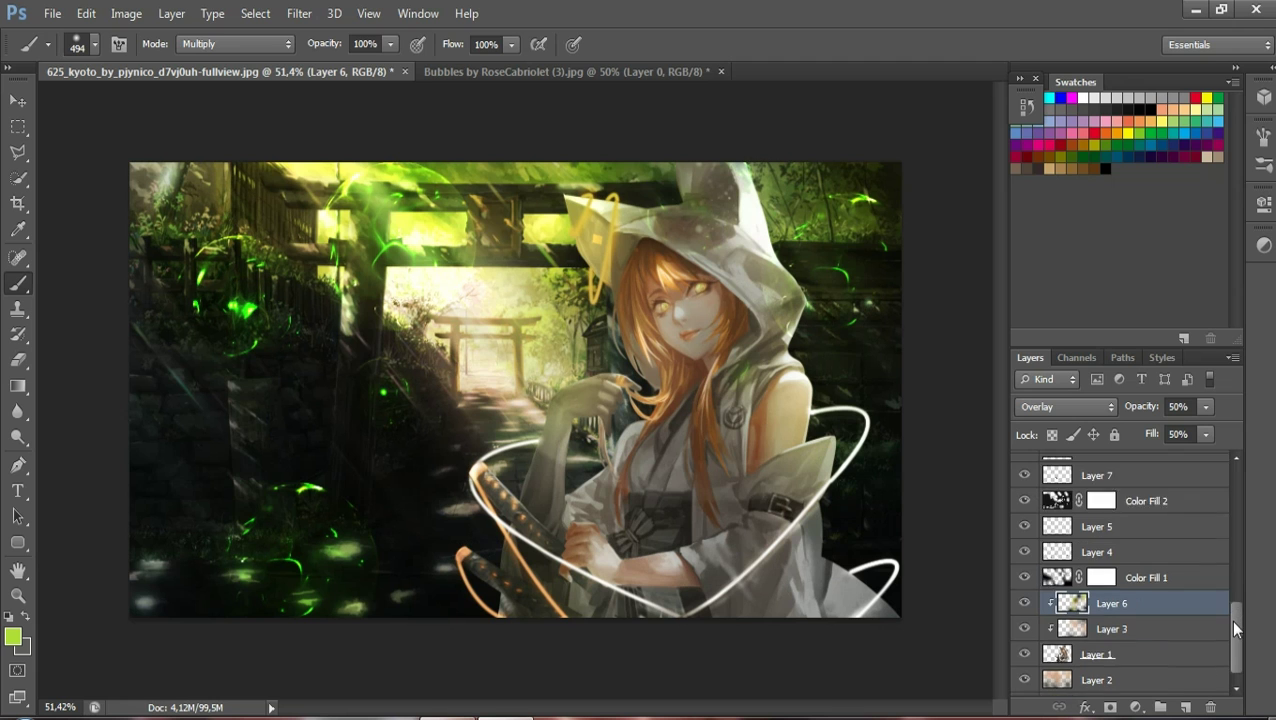
drag(1232, 617, 1228, 477)
click(1148, 470)
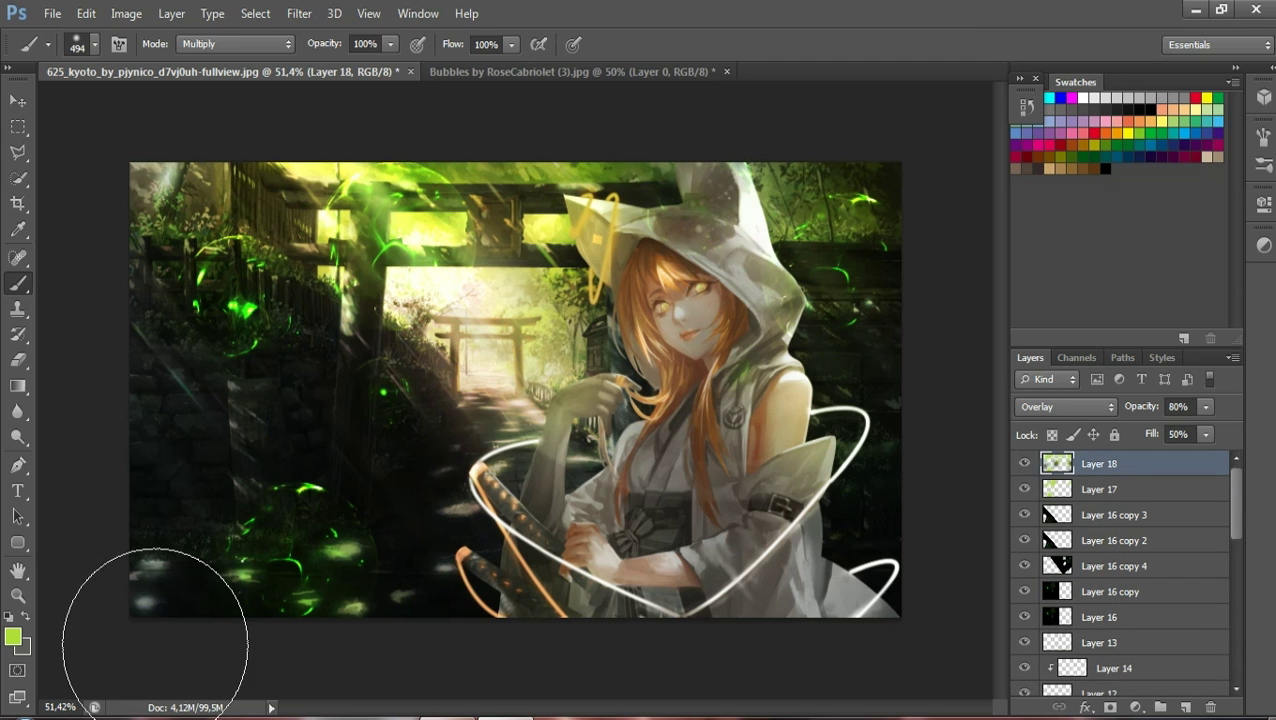
Sample a peach foreground colour from the girl in the Color Picker and switch to the Brush
click(14, 636)
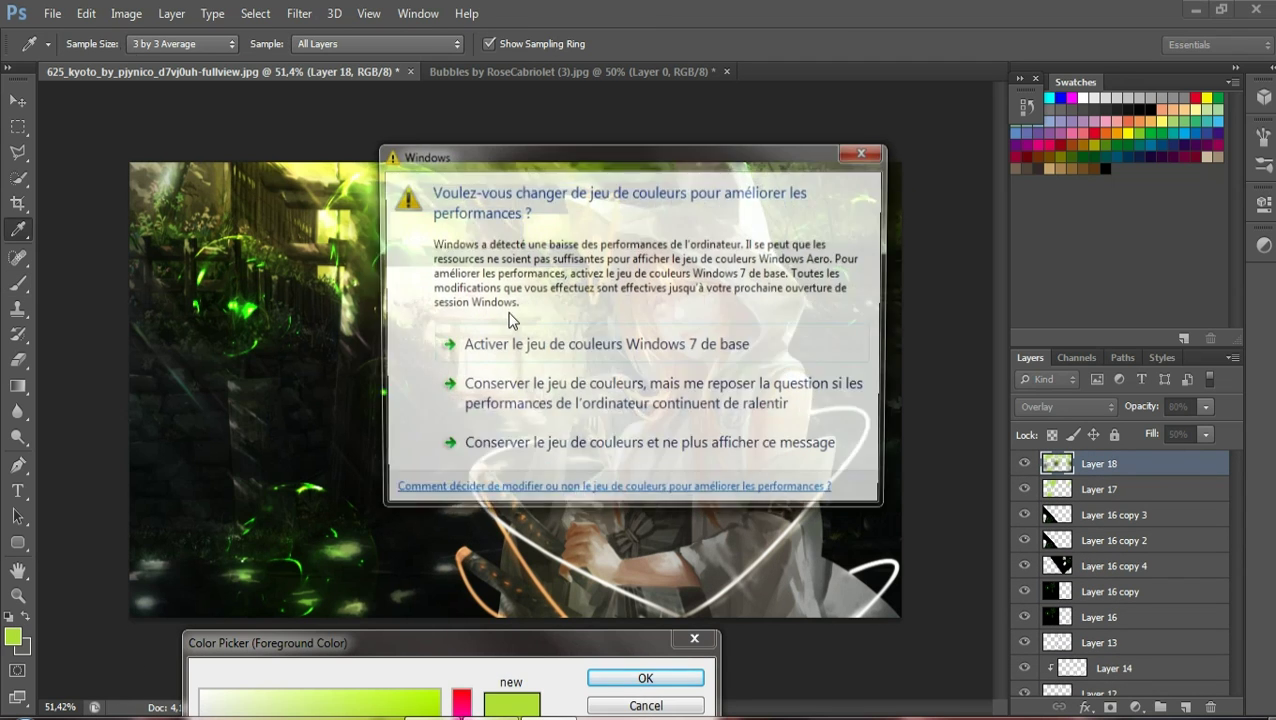
click(879, 156)
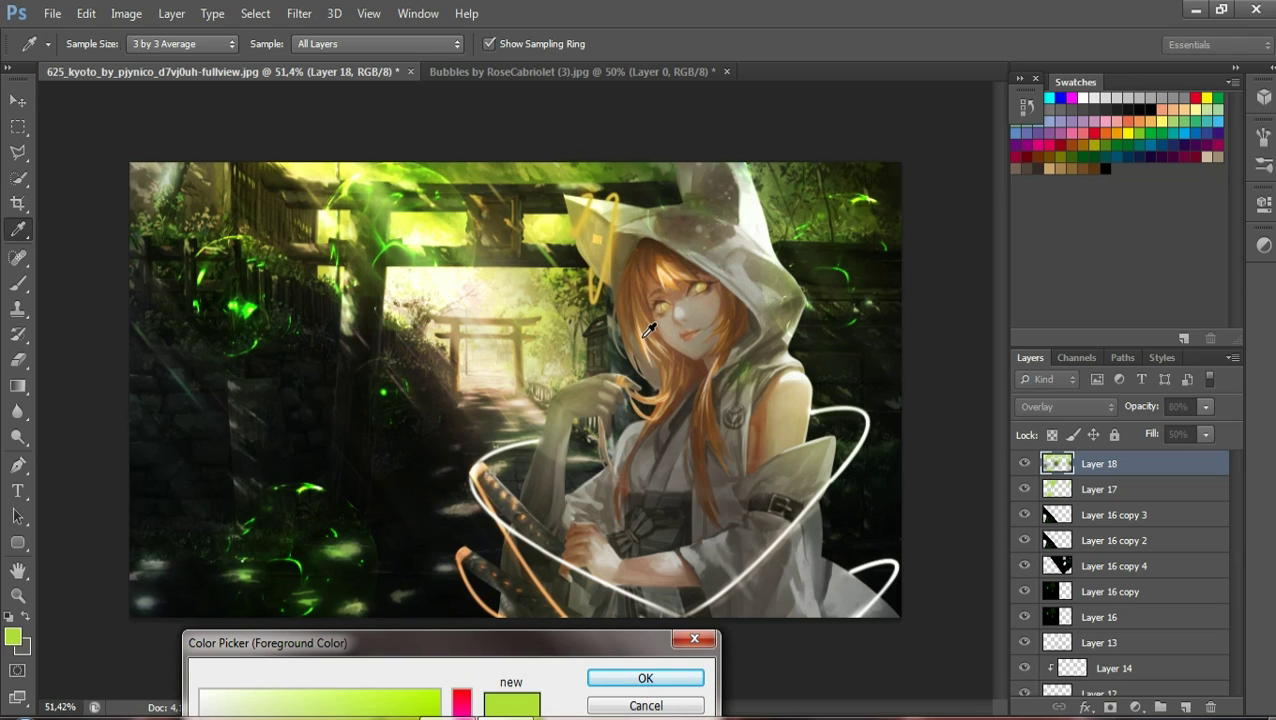
click(648, 329)
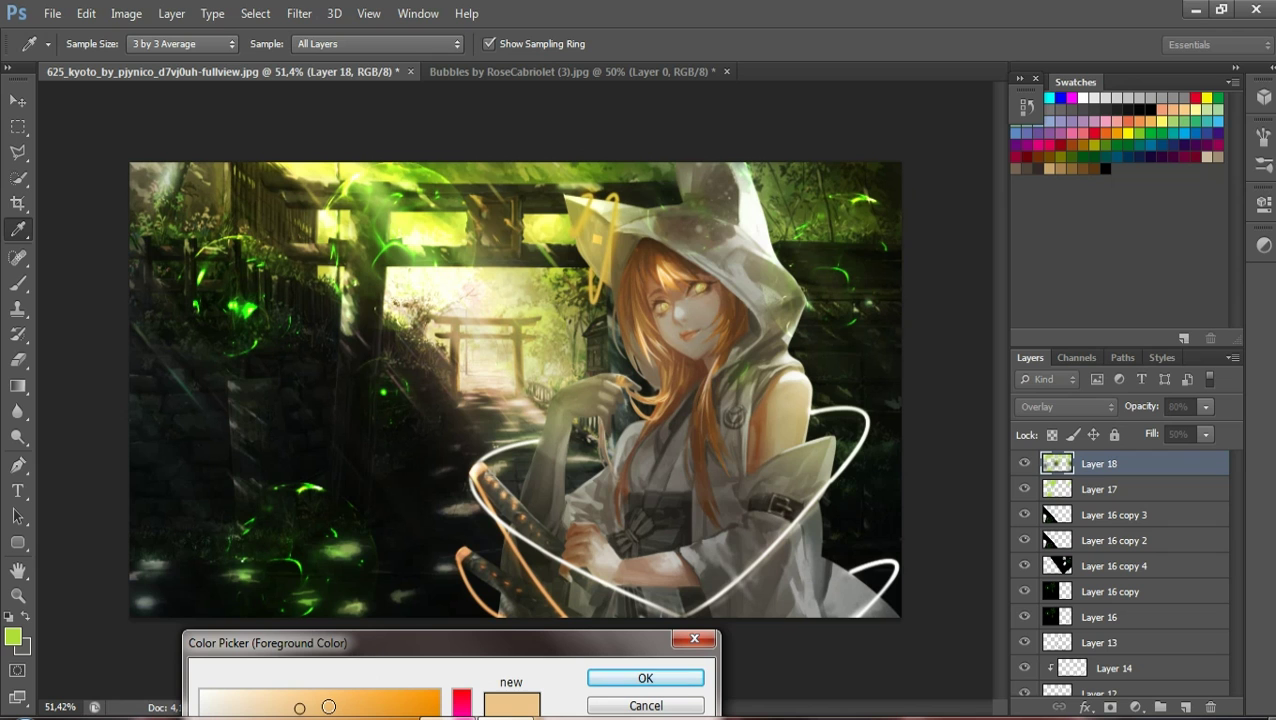
click(645, 678)
key(b)
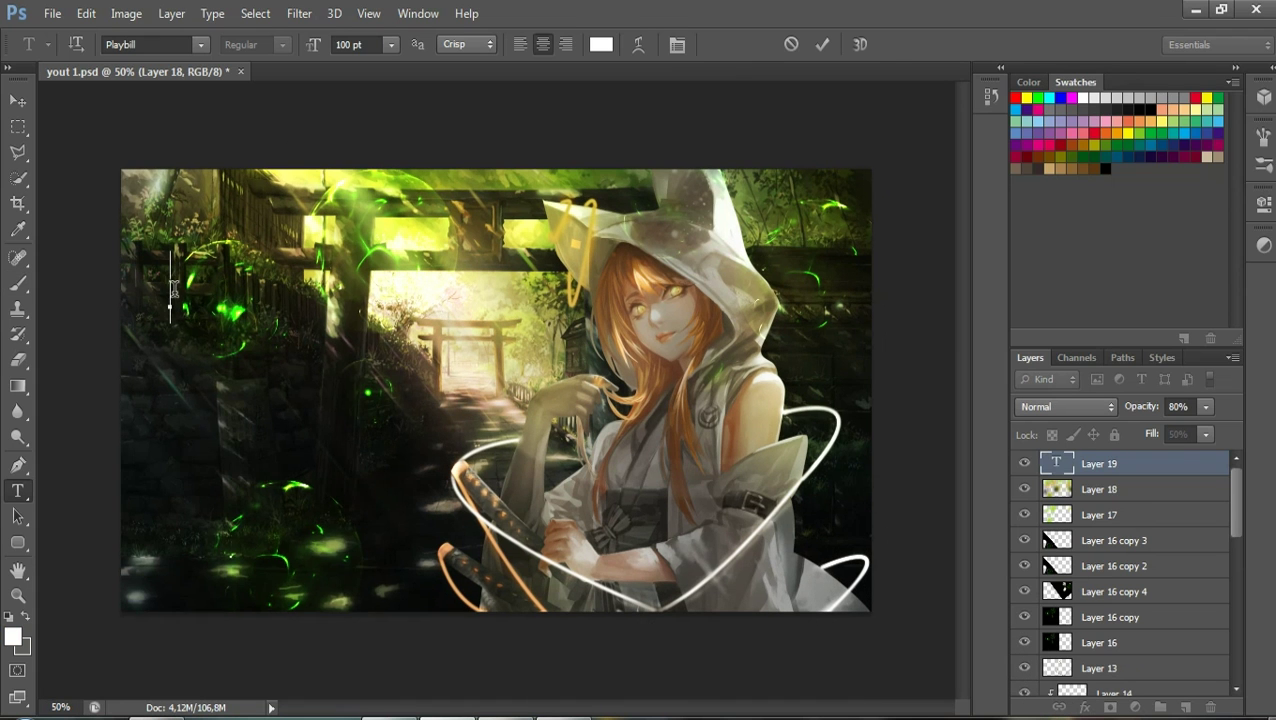
Paste the 'Chocolate Time' text, move it into place and stretch it to 90.78% width, 144.21% height
right_click(174, 289)
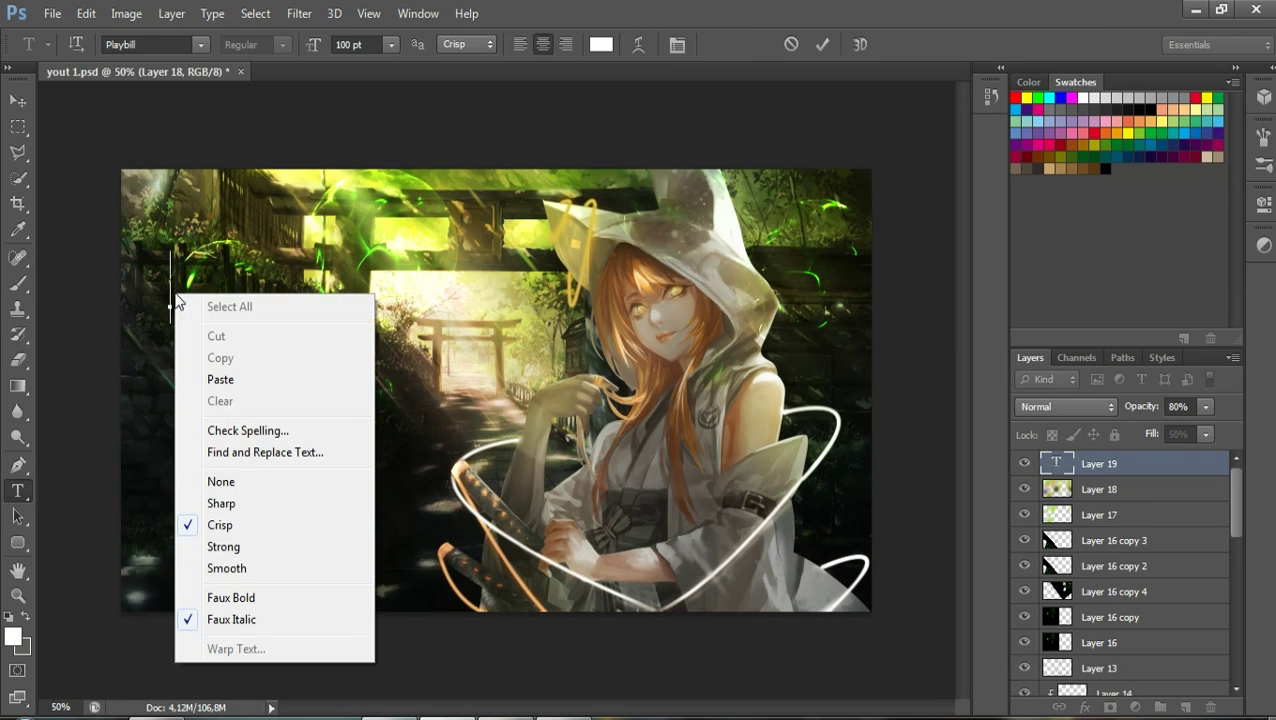
click(220, 380)
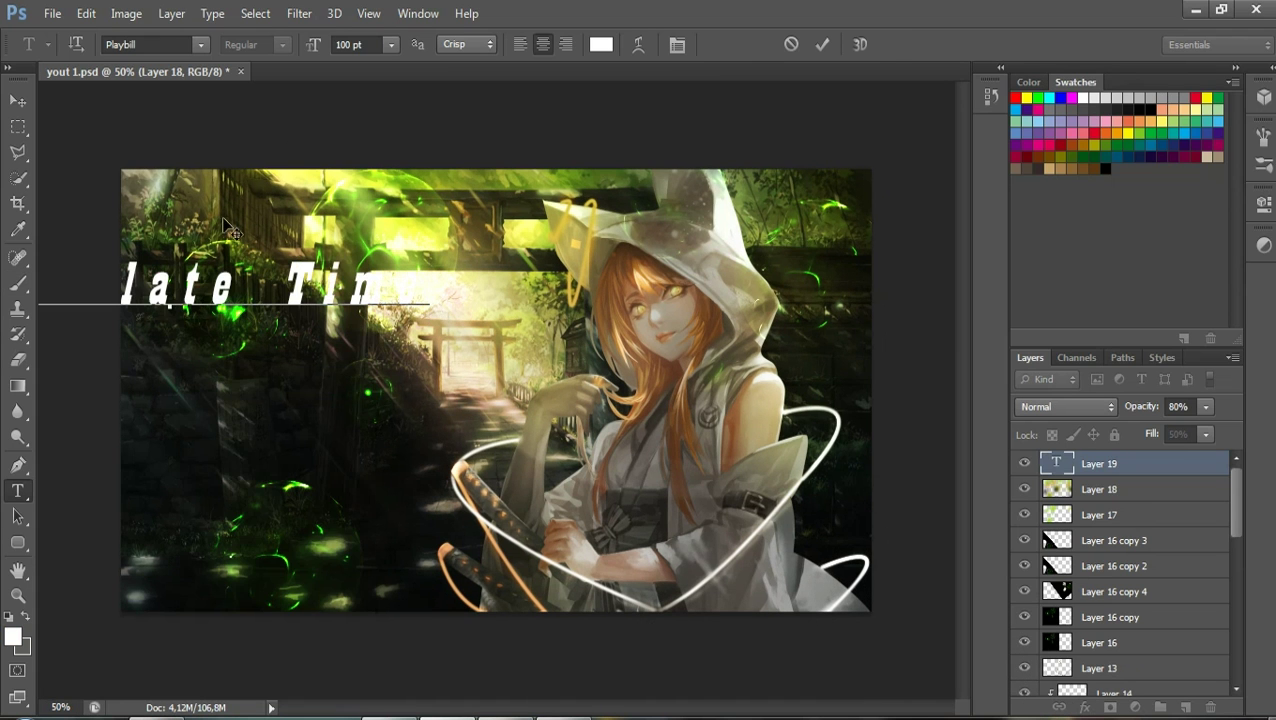
click(18, 101)
drag(205, 278, 385, 330)
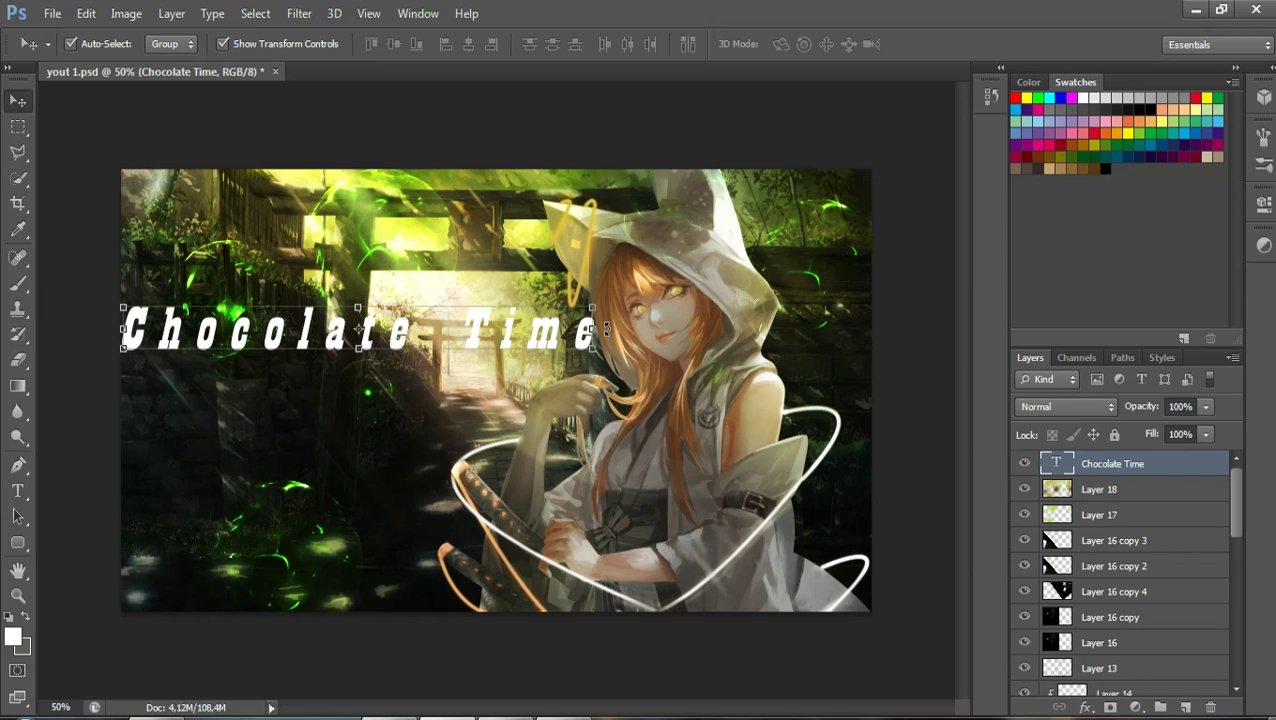
mouse_move(594, 300)
mouse_down()
mouse_move(614, 292)
mouse_move(568, 285)
mouse_move(564, 262)
mouse_up()
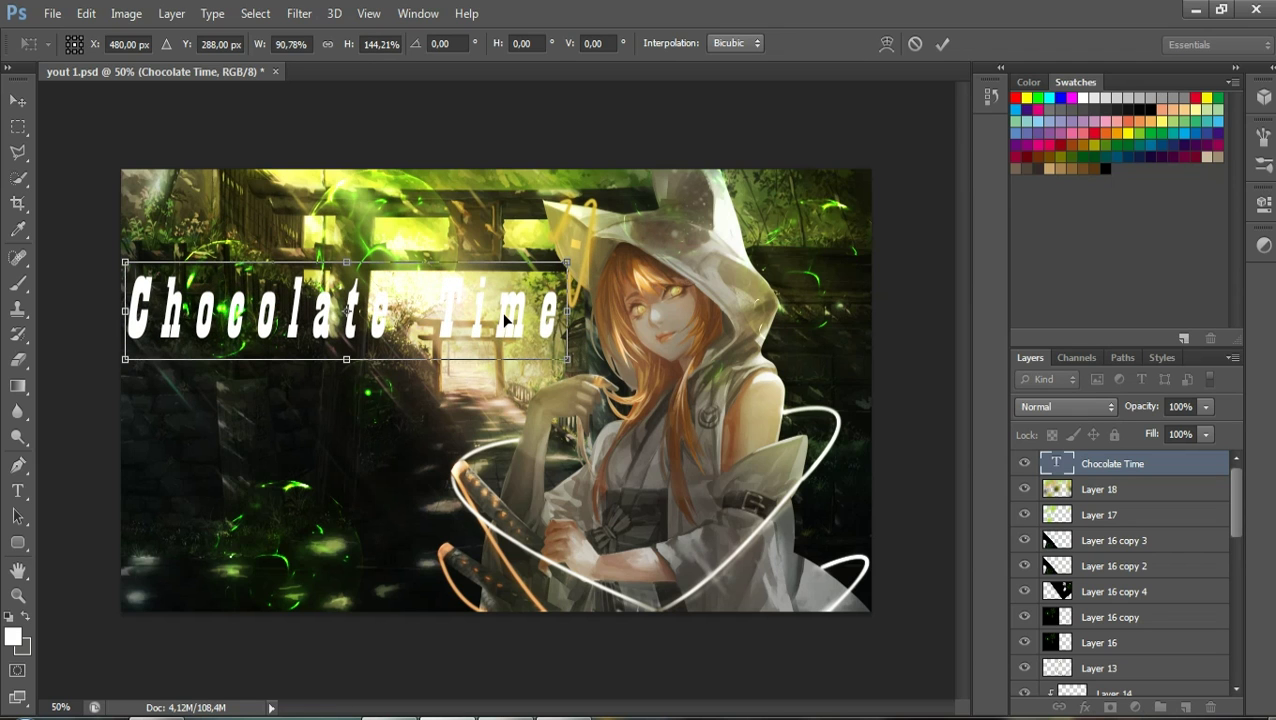
drag(505, 319, 512, 336)
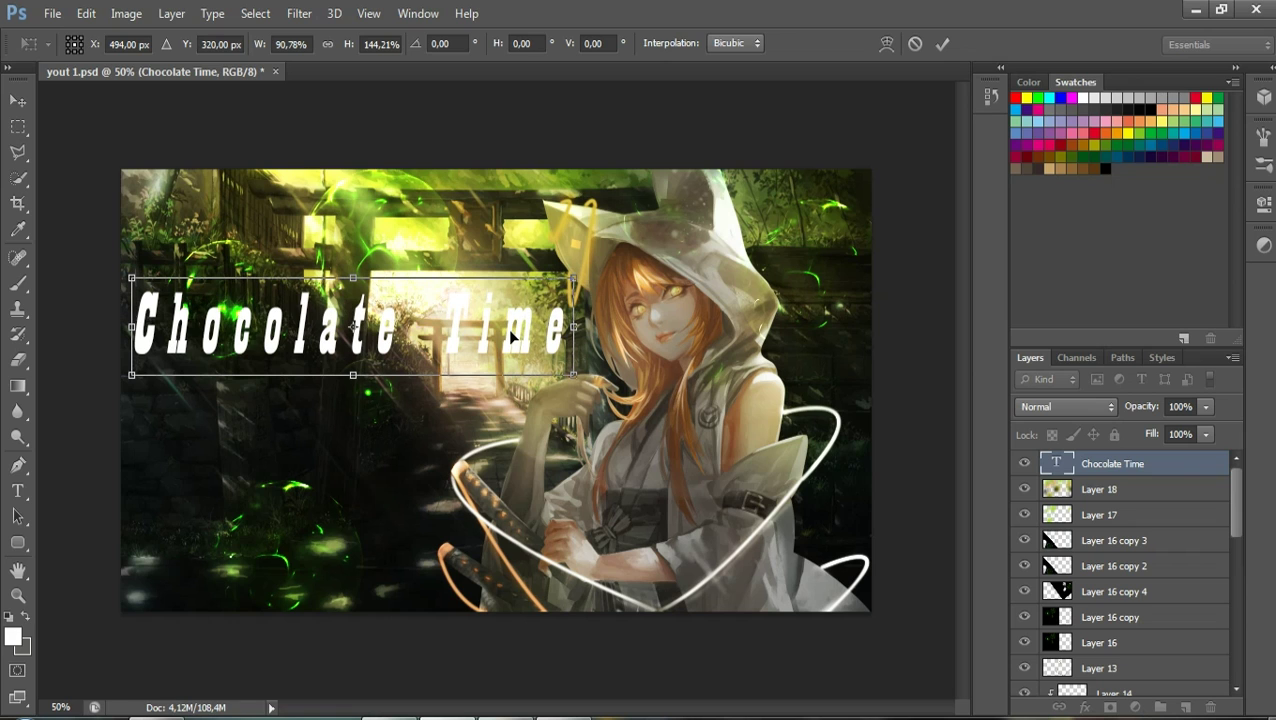
click(938, 50)
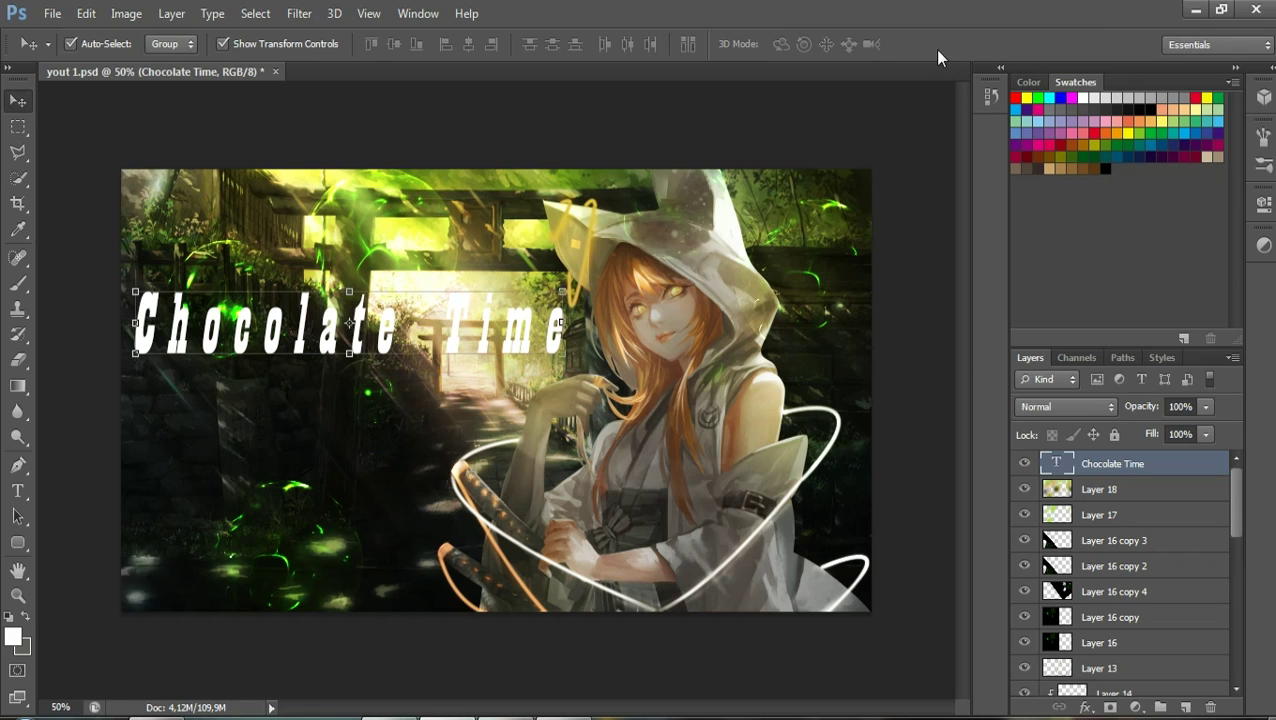
In the title's Blending Options, trial Bevel & Emboss, Texture, Stroke and Inner Shadow, leaving them off
right_click(1089, 466)
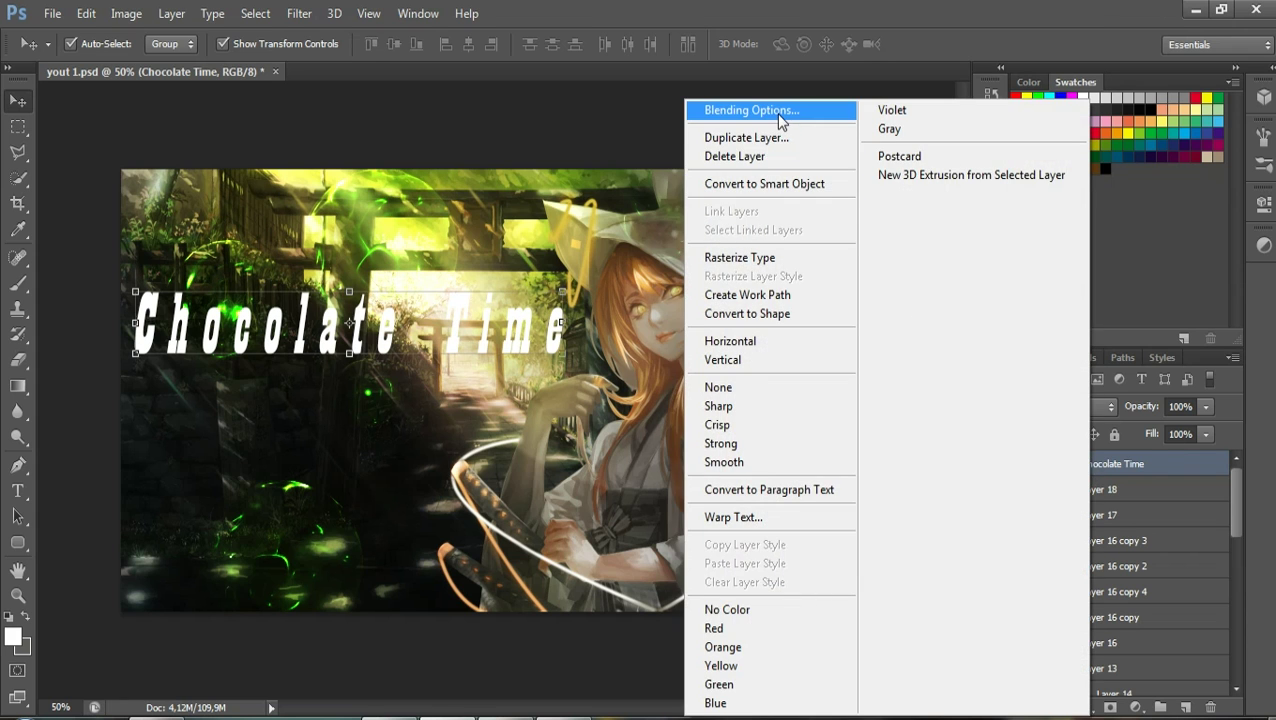
click(776, 114)
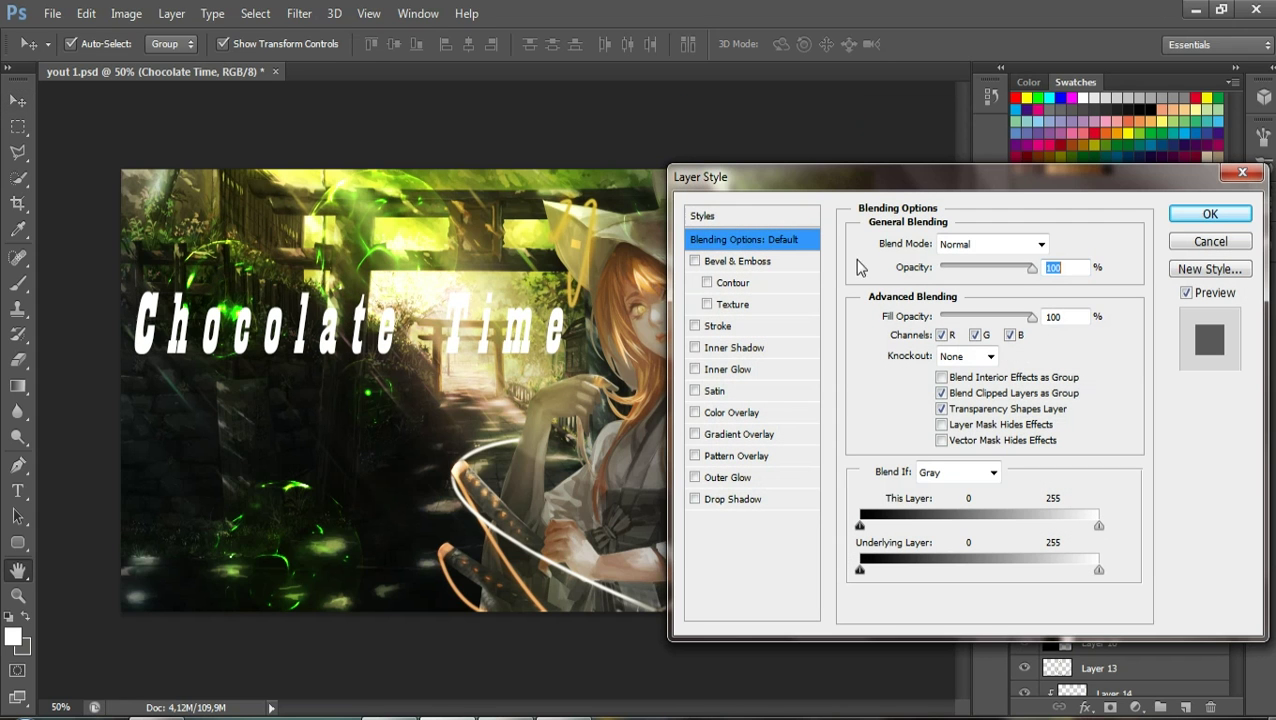
click(695, 261)
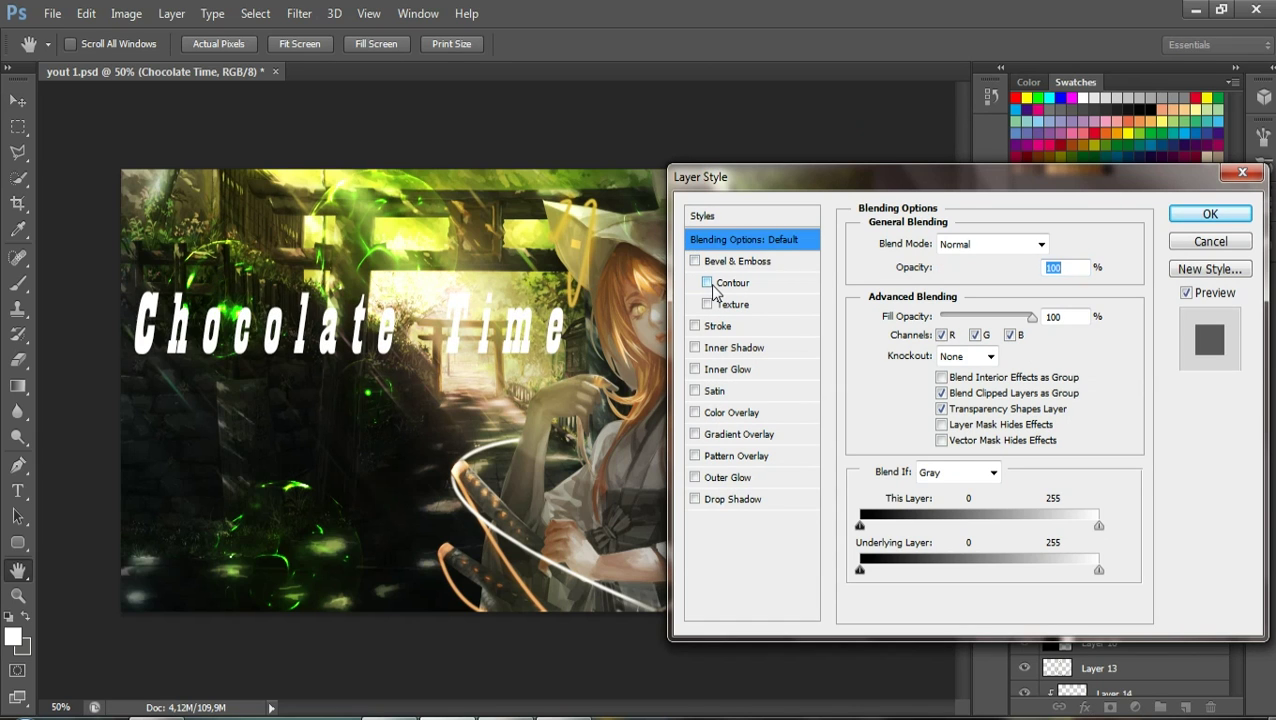
click(707, 304)
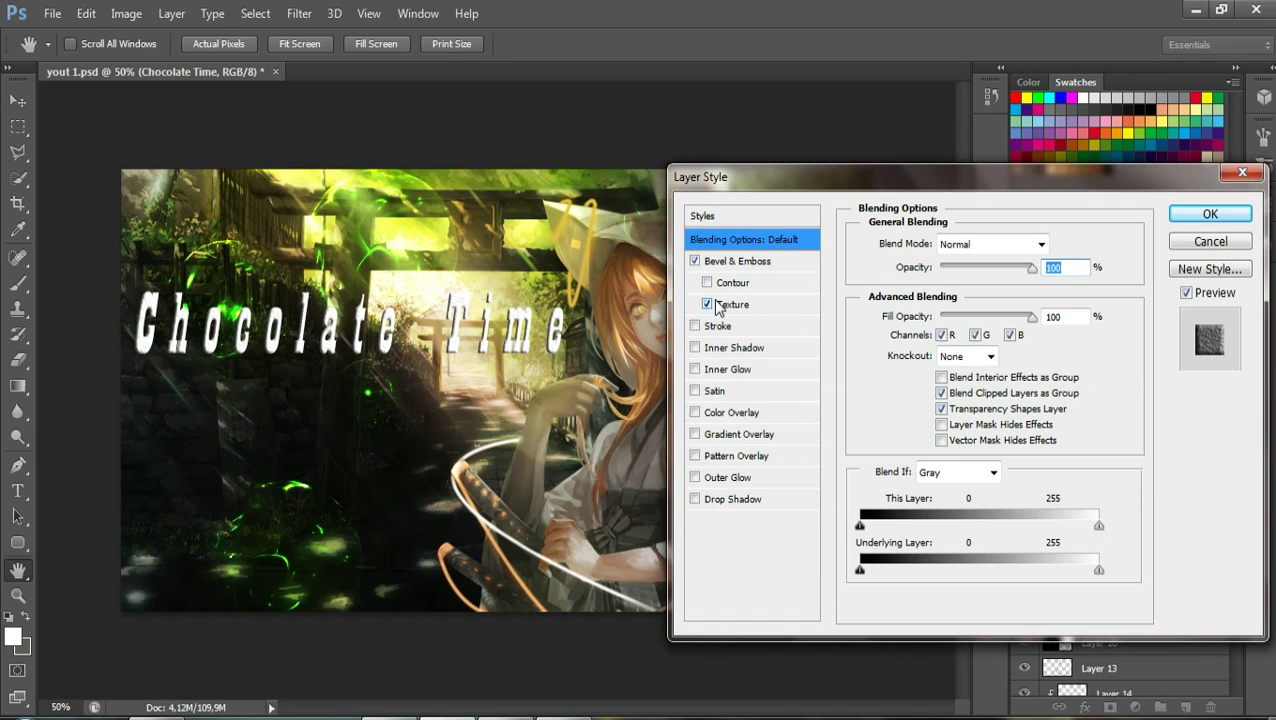
click(695, 261)
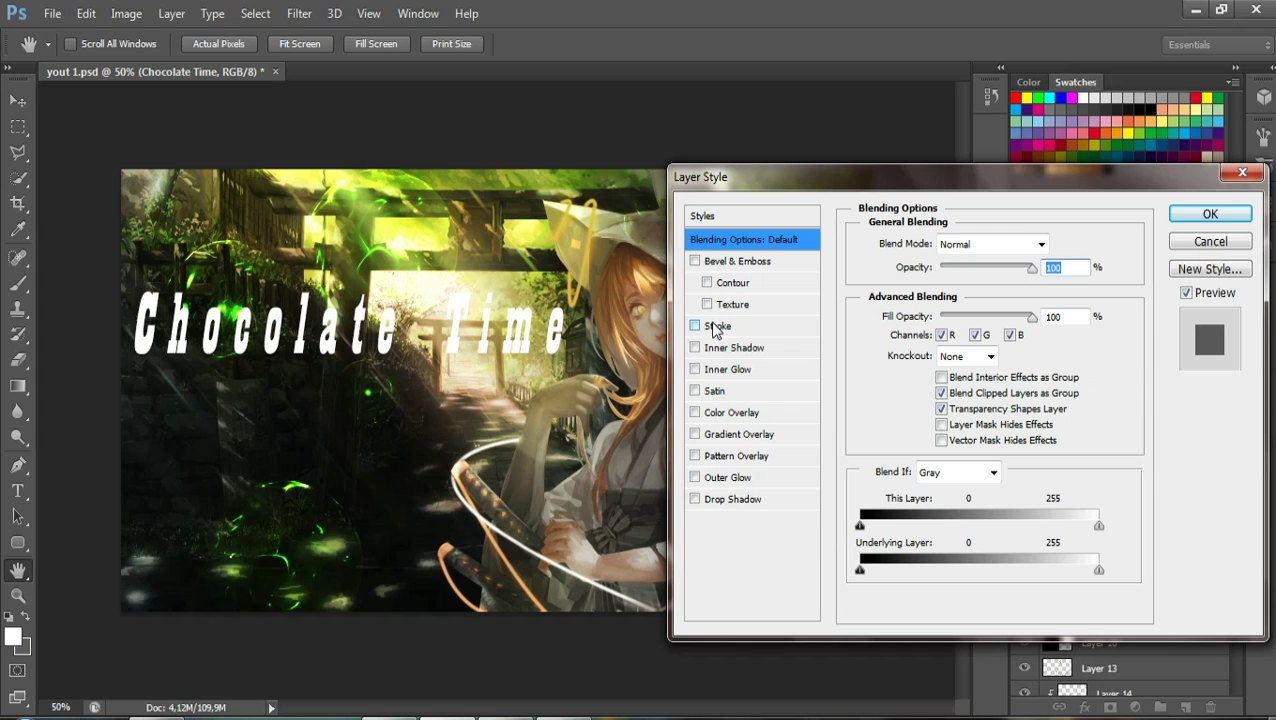
click(714, 328)
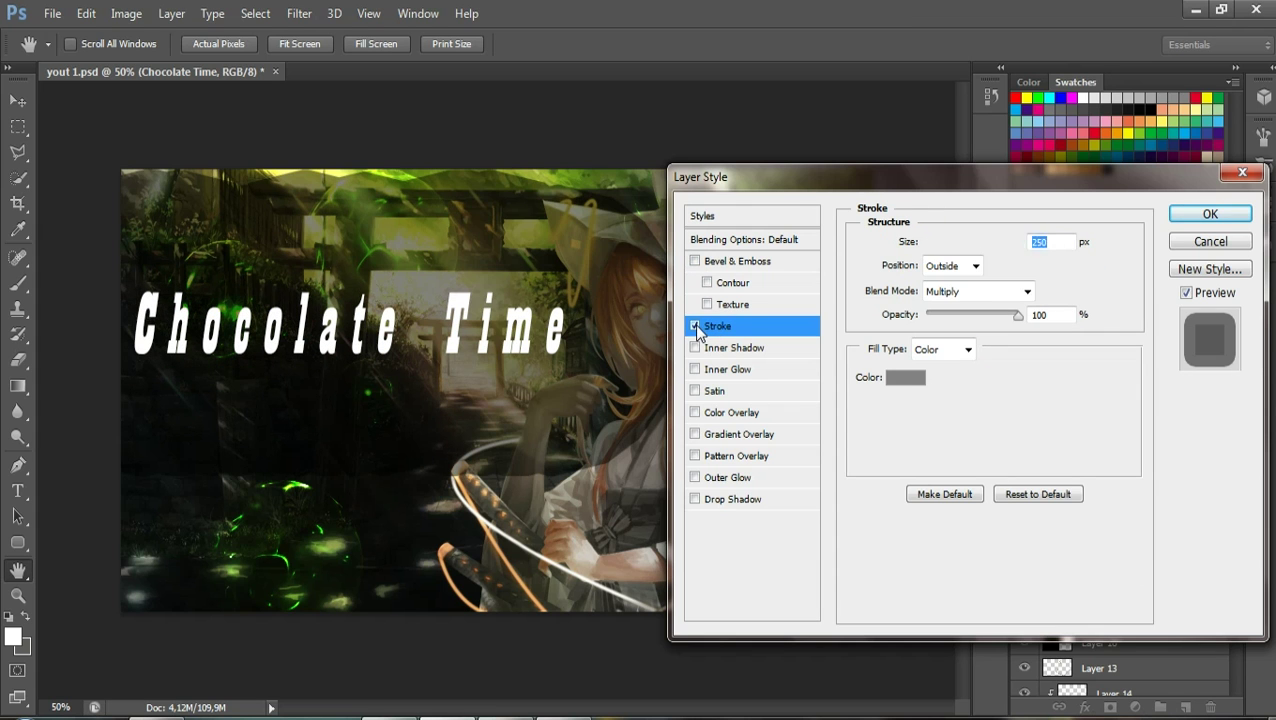
click(695, 326)
click(705, 348)
click(695, 347)
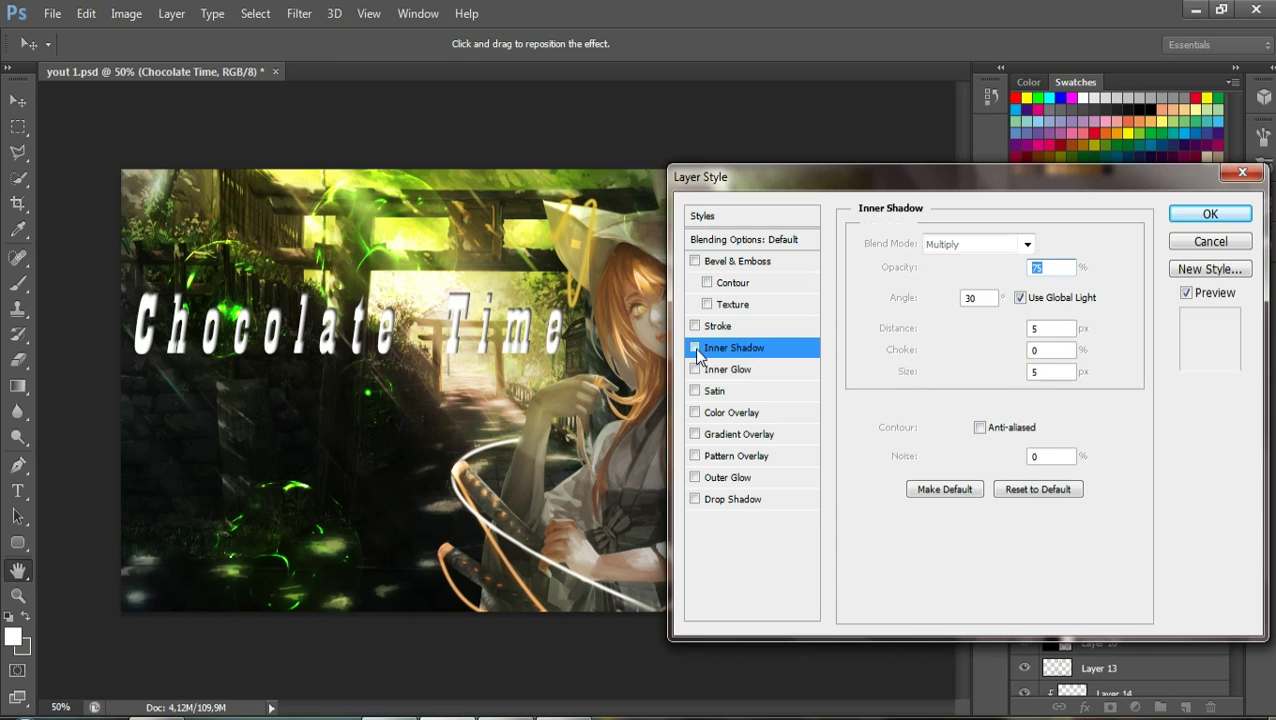
Trial Inner Glow, Satin, Color, Gradient and Pattern Overlays, then enable only Outer Glow
click(695, 369)
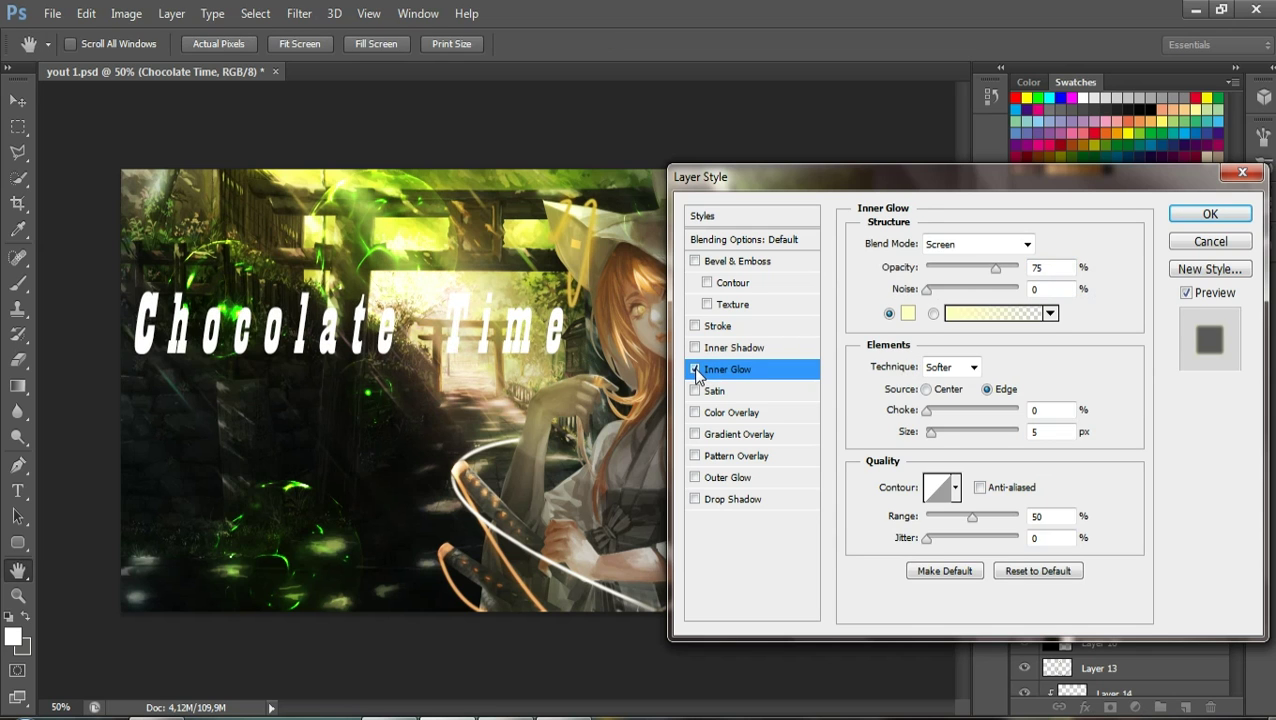
click(695, 369)
click(696, 391)
click(695, 391)
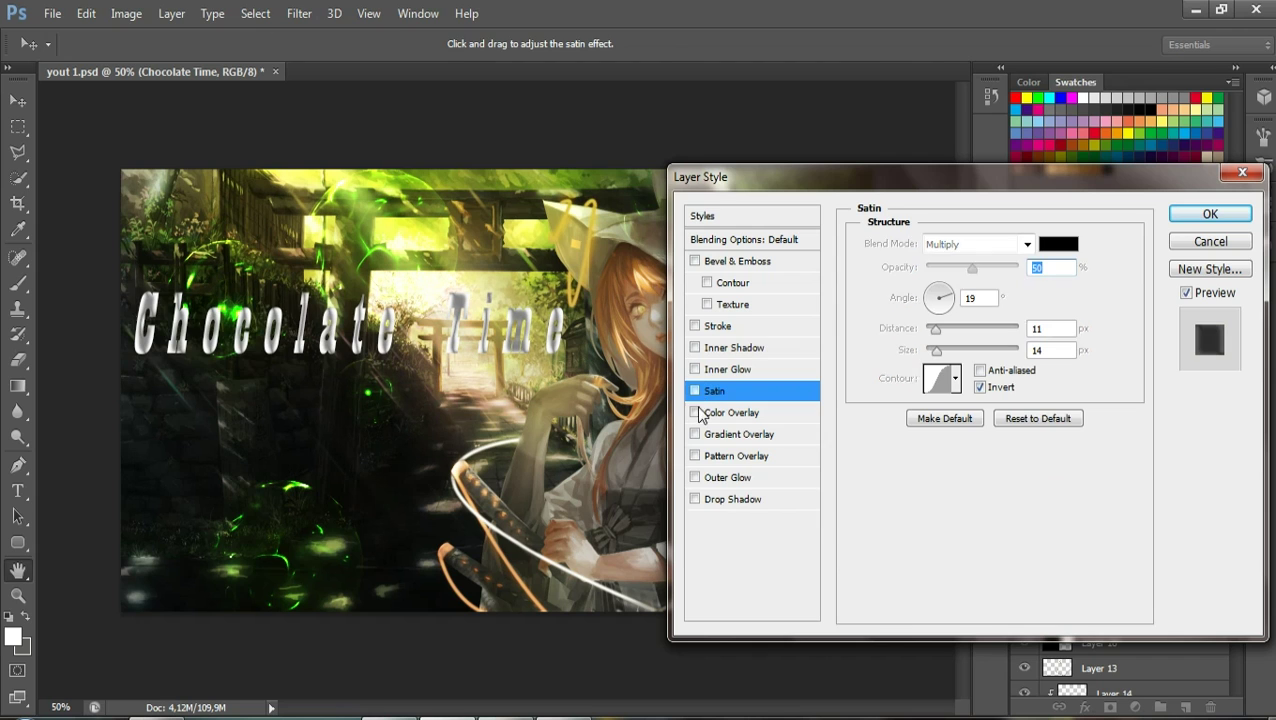
click(695, 412)
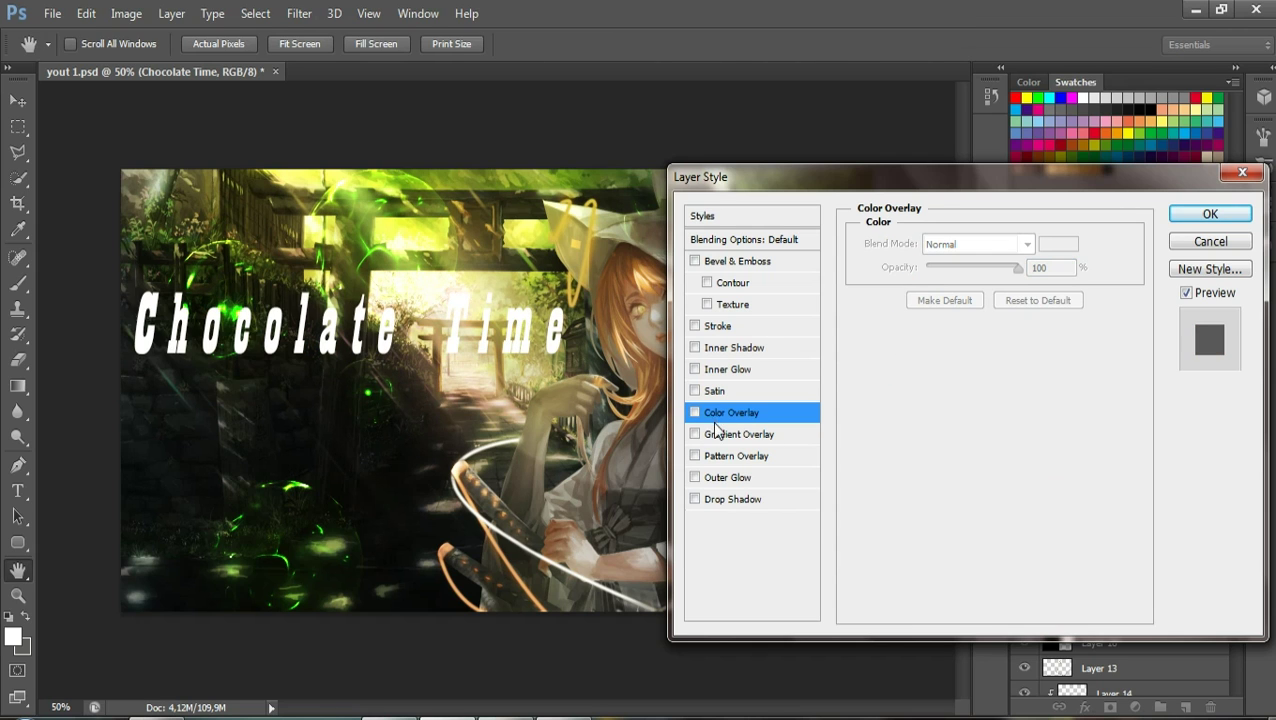
click(717, 434)
click(695, 434)
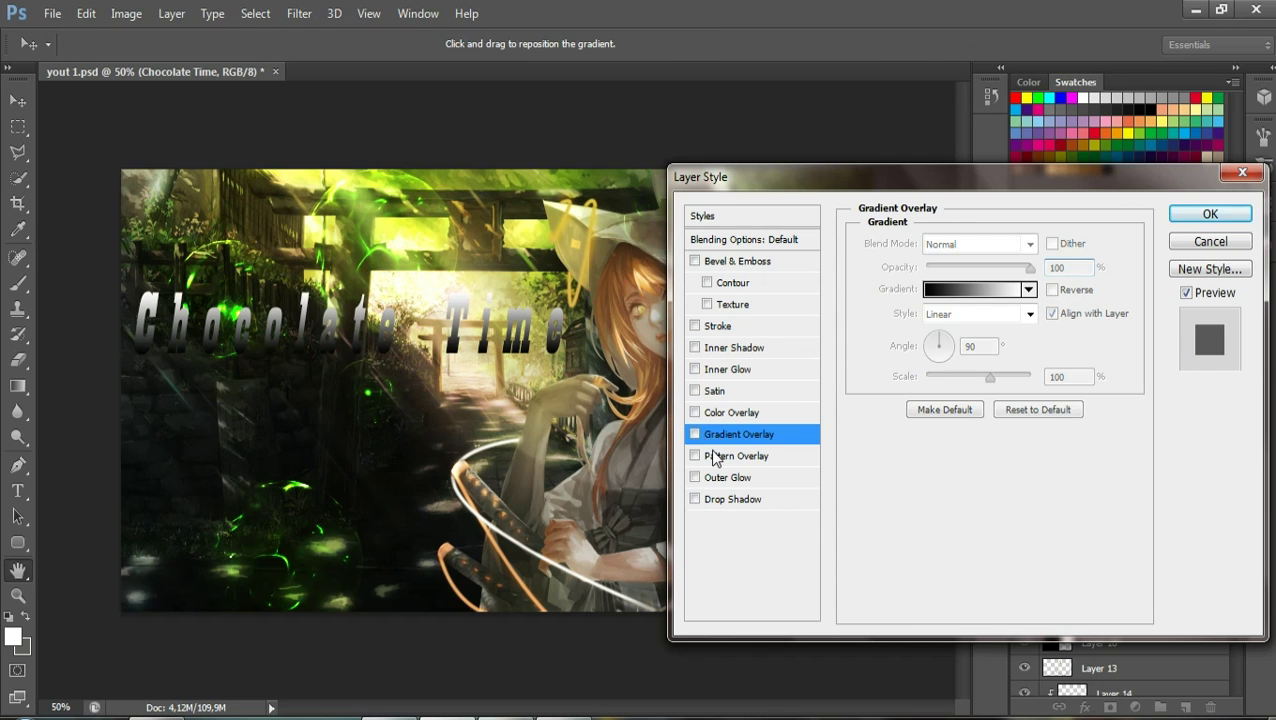
click(718, 456)
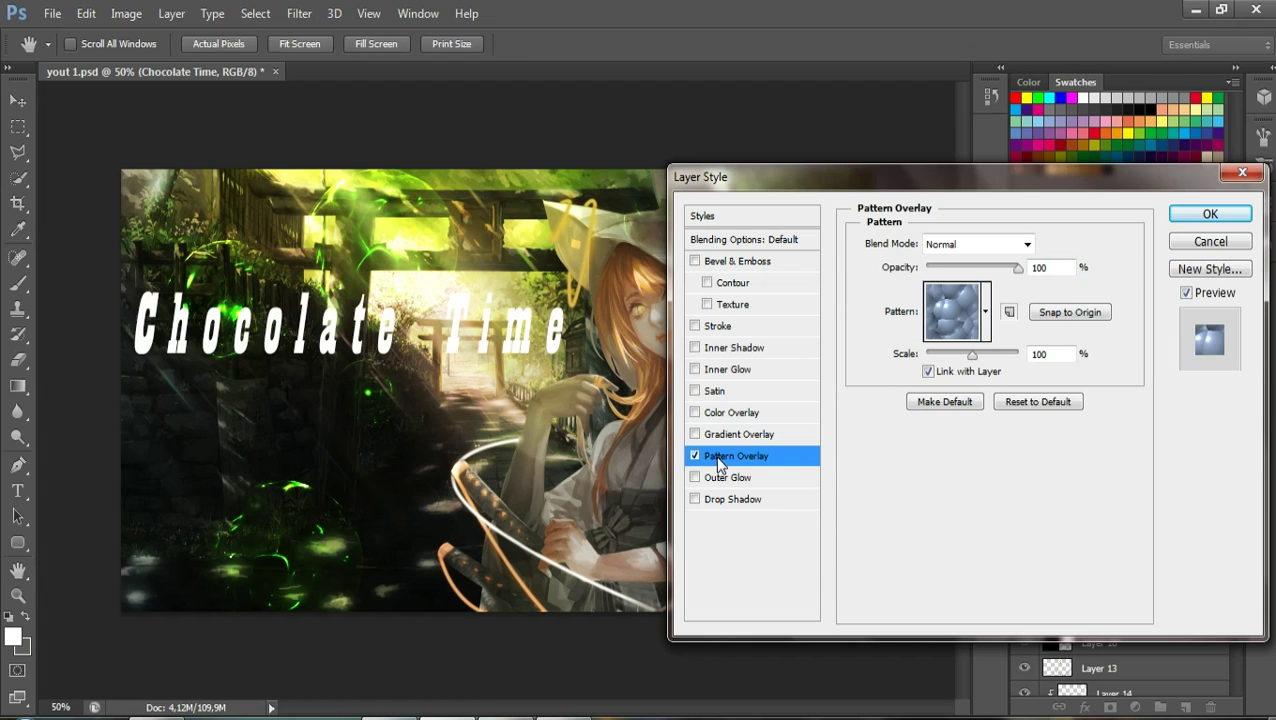
click(985, 312)
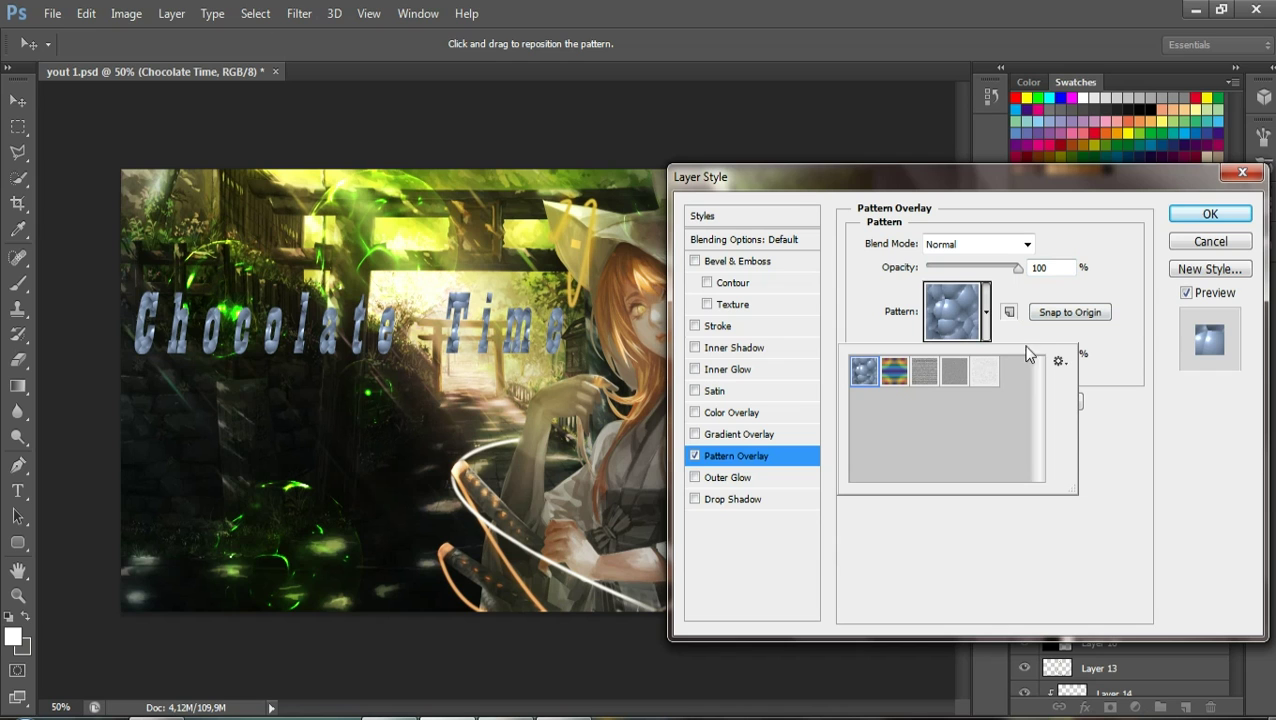
click(695, 456)
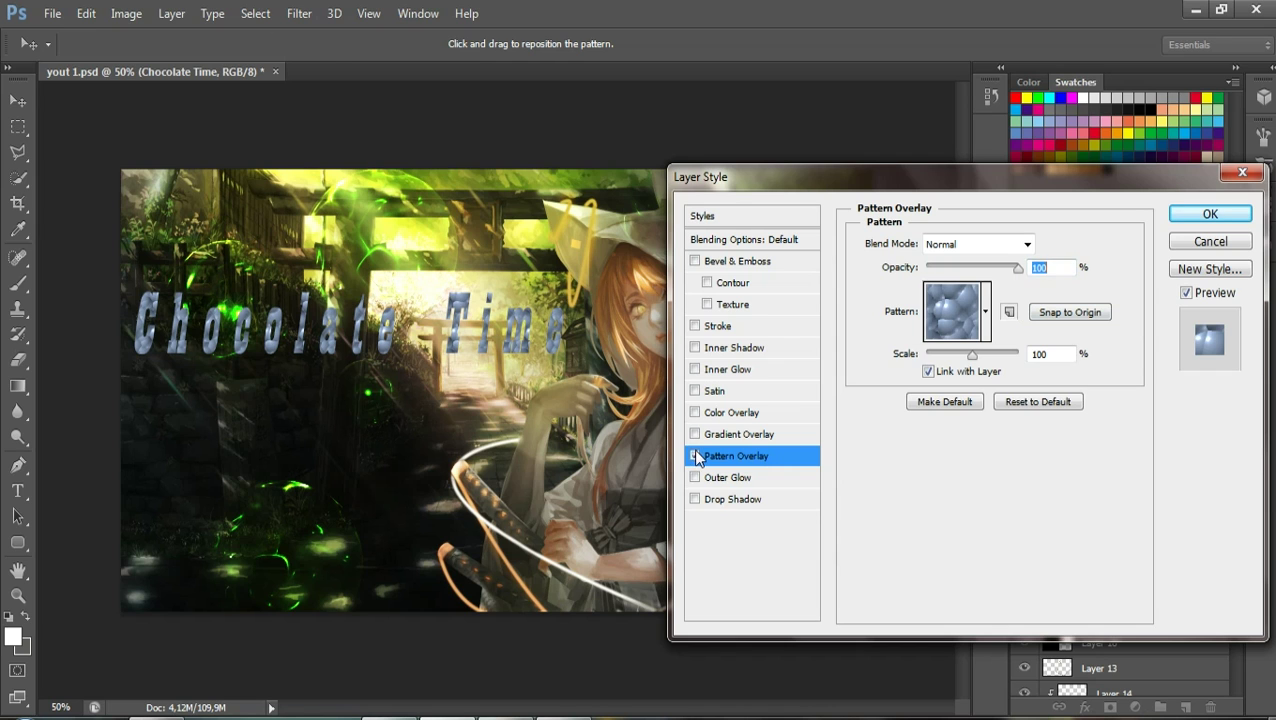
click(722, 479)
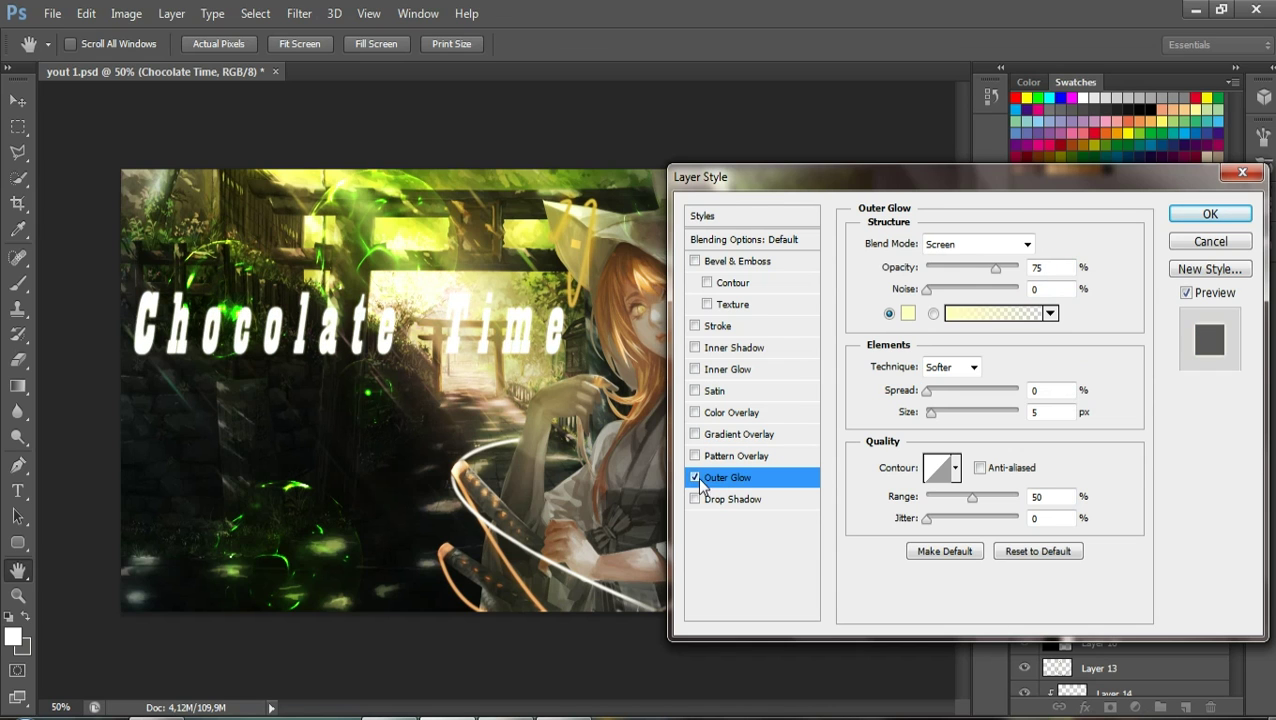
click(695, 477)
Accept the Outer Glow style and open z.png from the desktop (Bureau)
click(1210, 213)
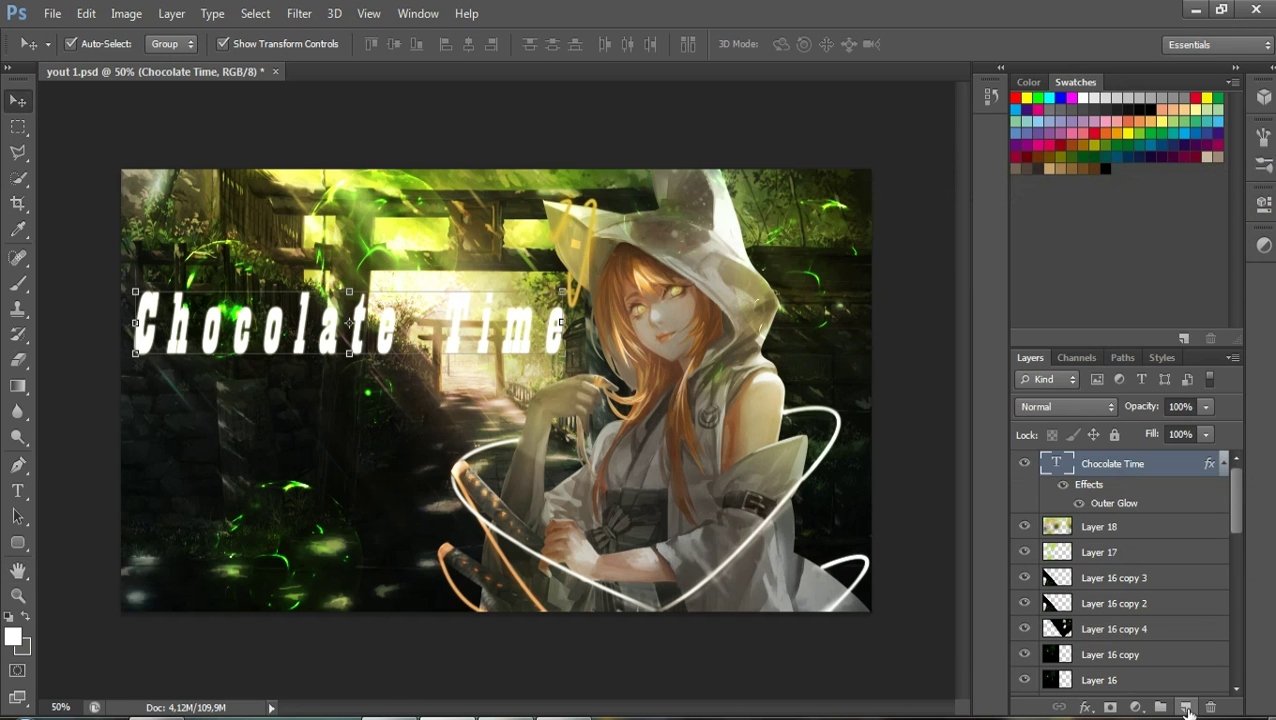
click(50, 16)
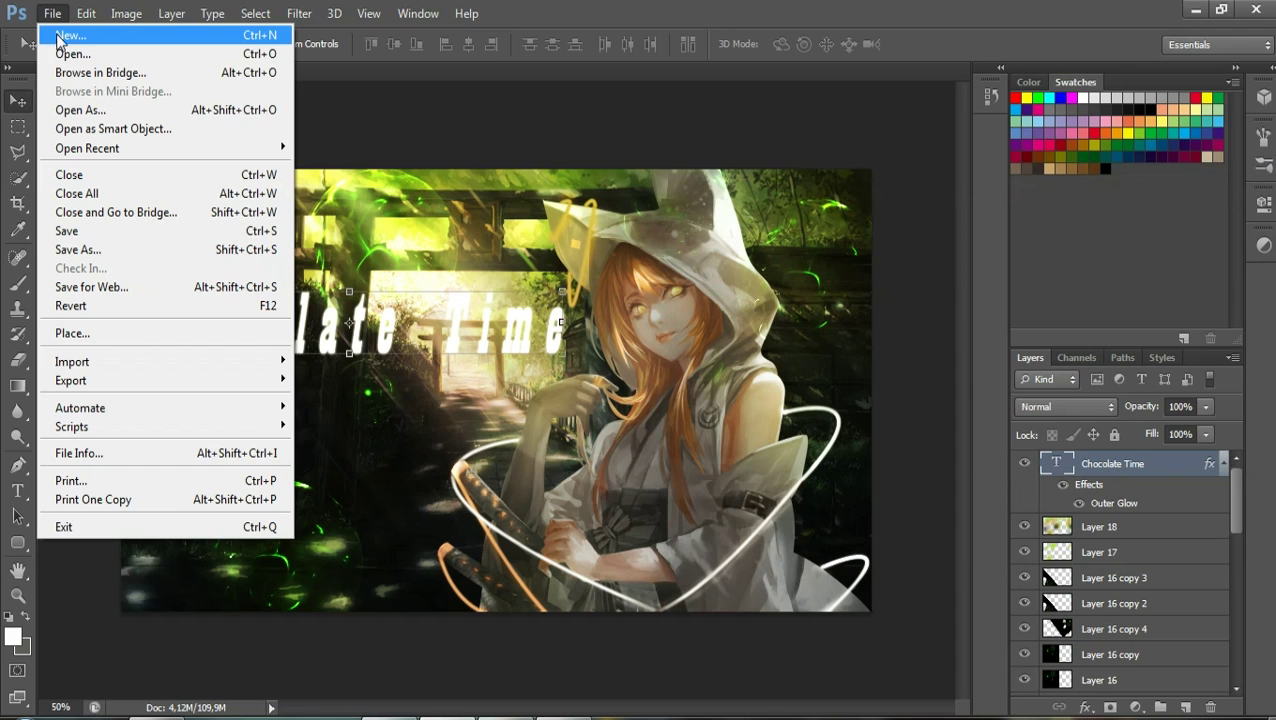
click(79, 55)
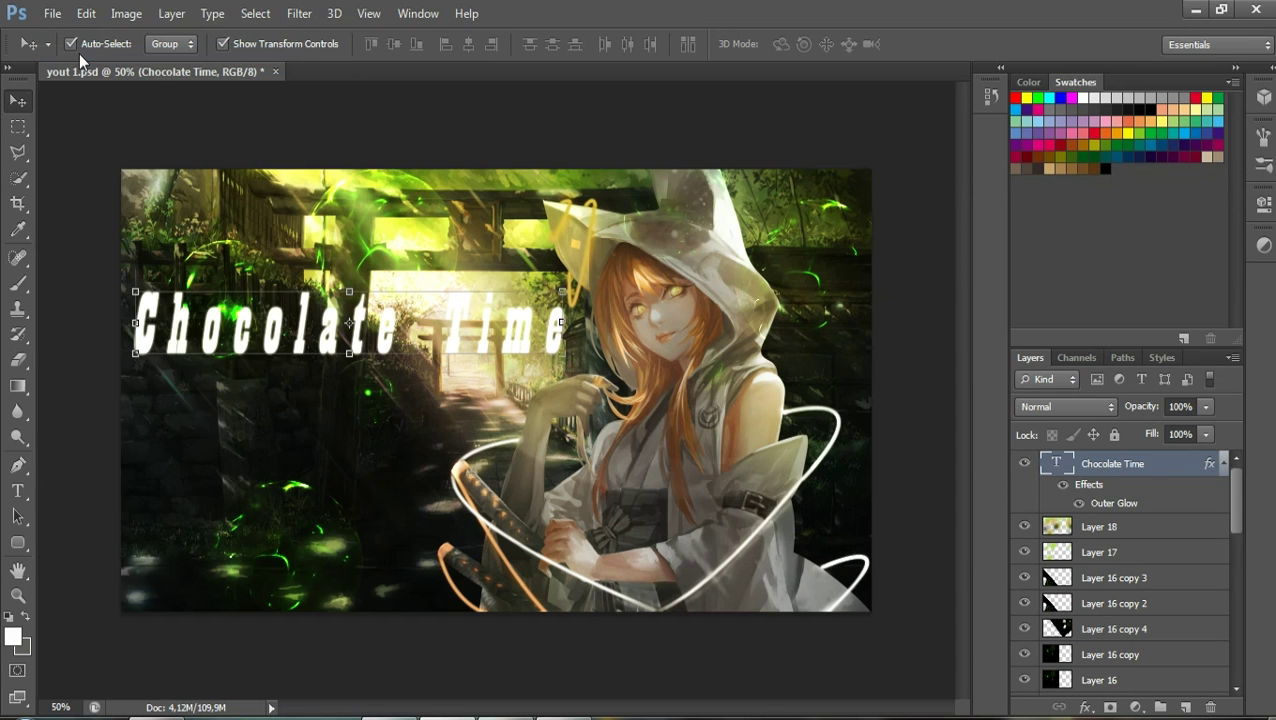
click(160, 115)
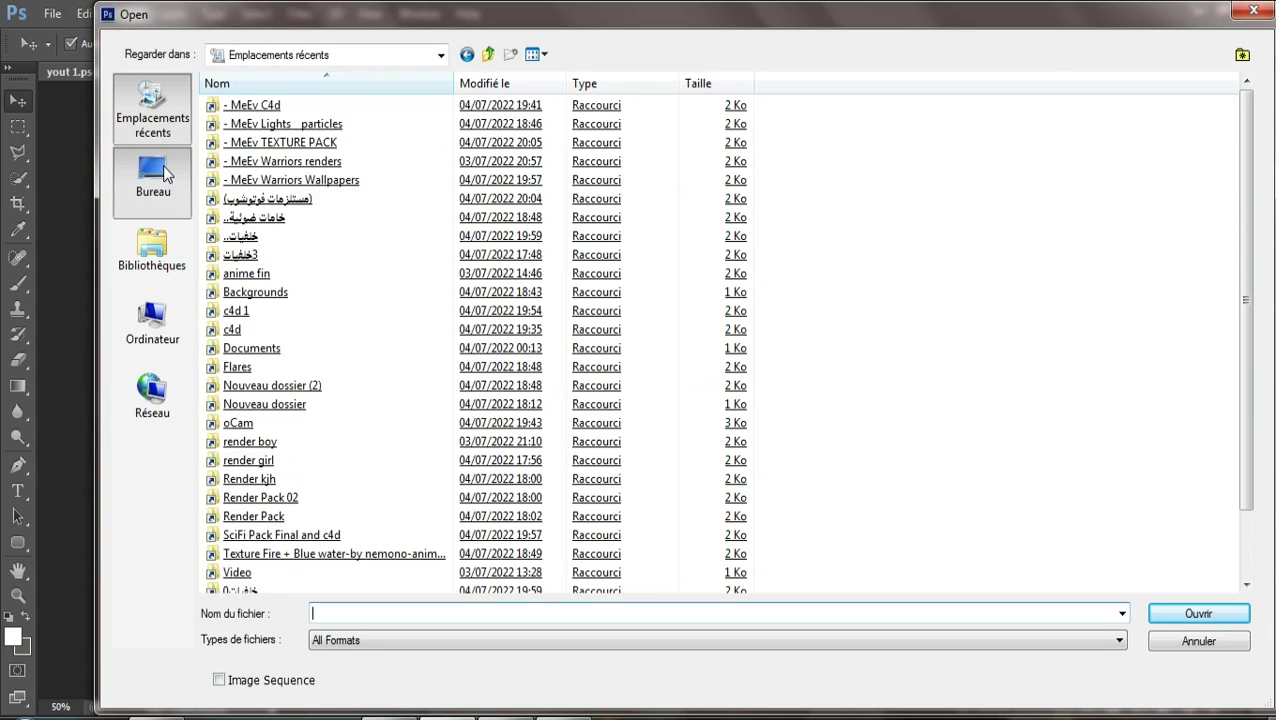
click(155, 175)
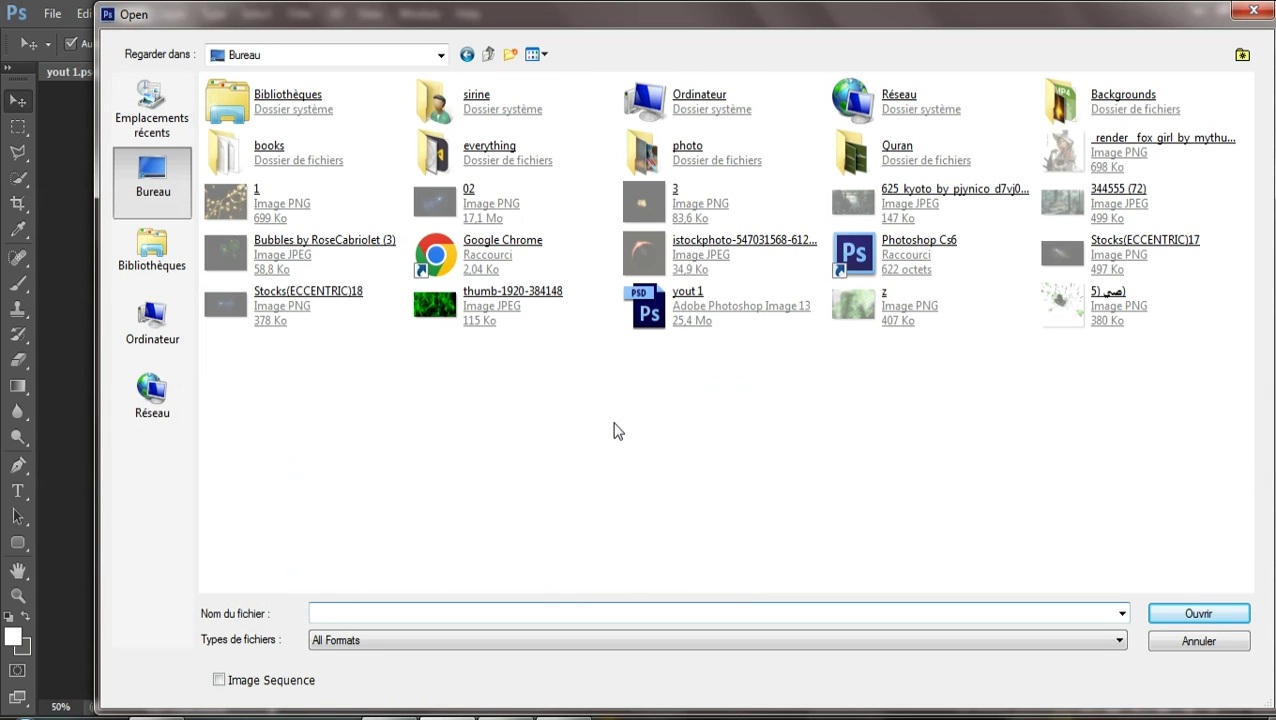
click(845, 320)
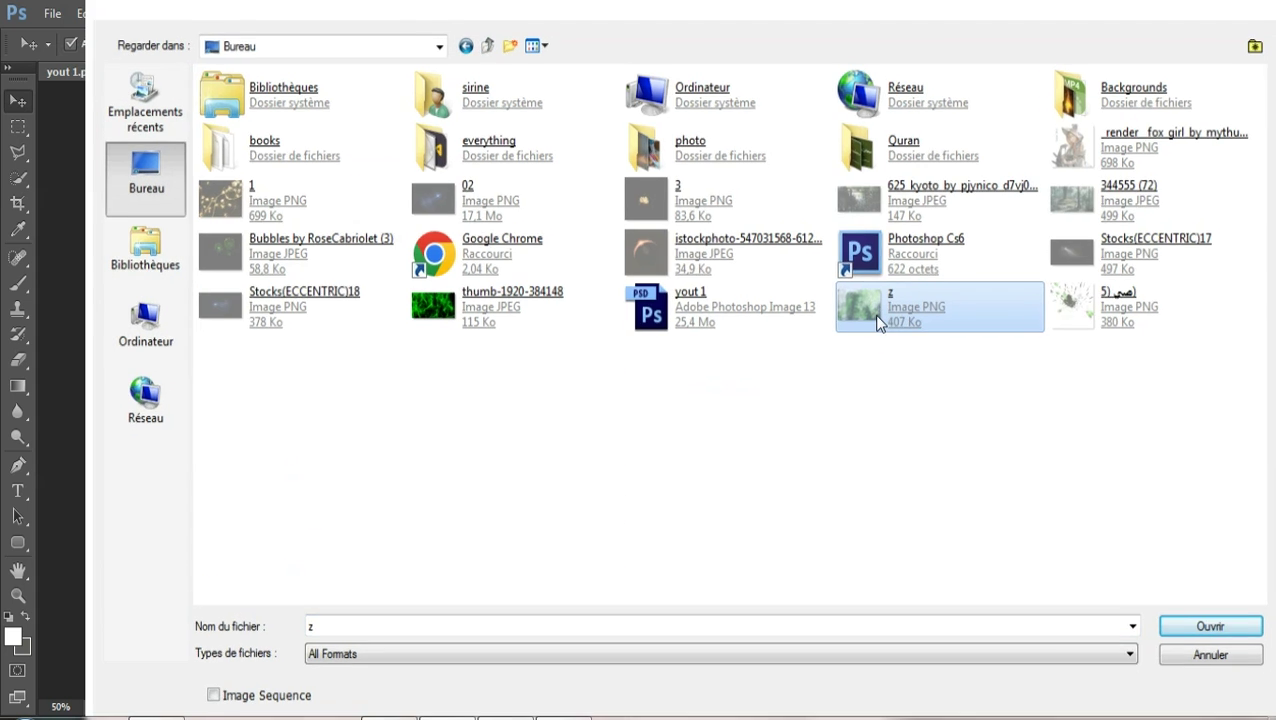
double_click(877, 318)
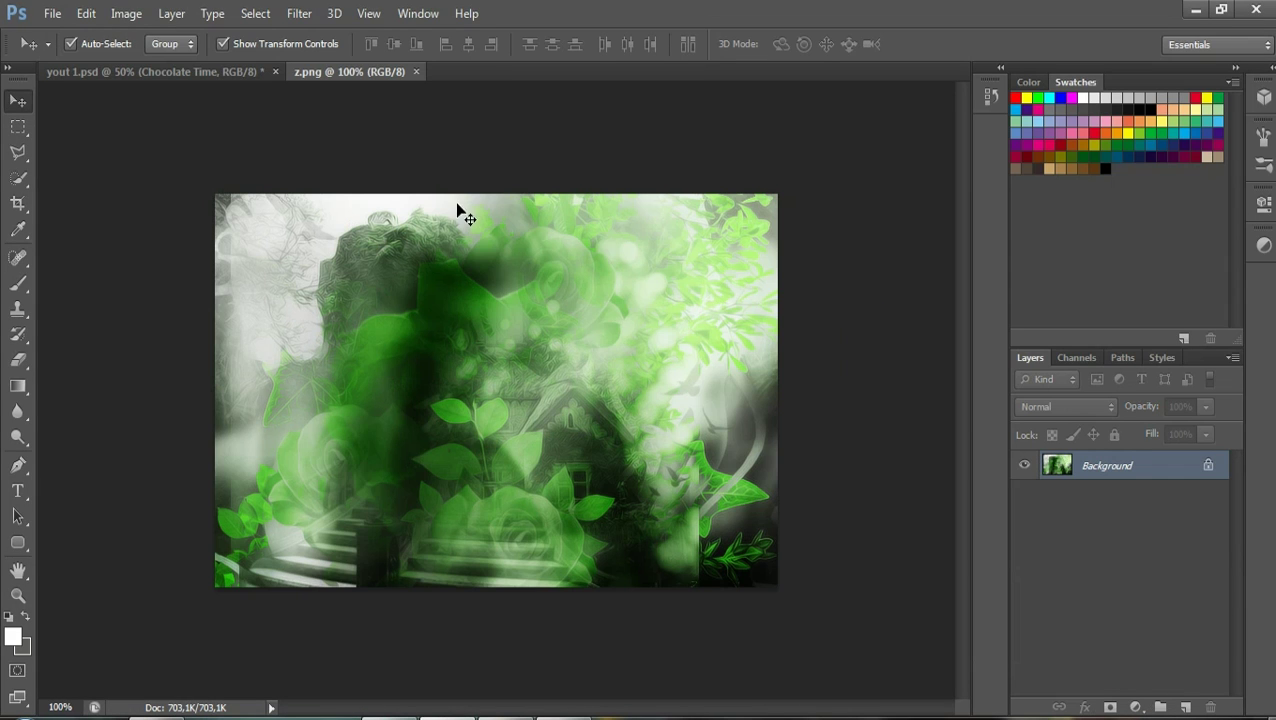
Unlock z.png's Background, drag it into yout 1.psd and stretch it wider and up over the title
double_click(1075, 466)
key(Return)
mouse_move(544, 326)
mouse_down()
mouse_move(342, 202)
mouse_move(229, 83)
mouse_up()
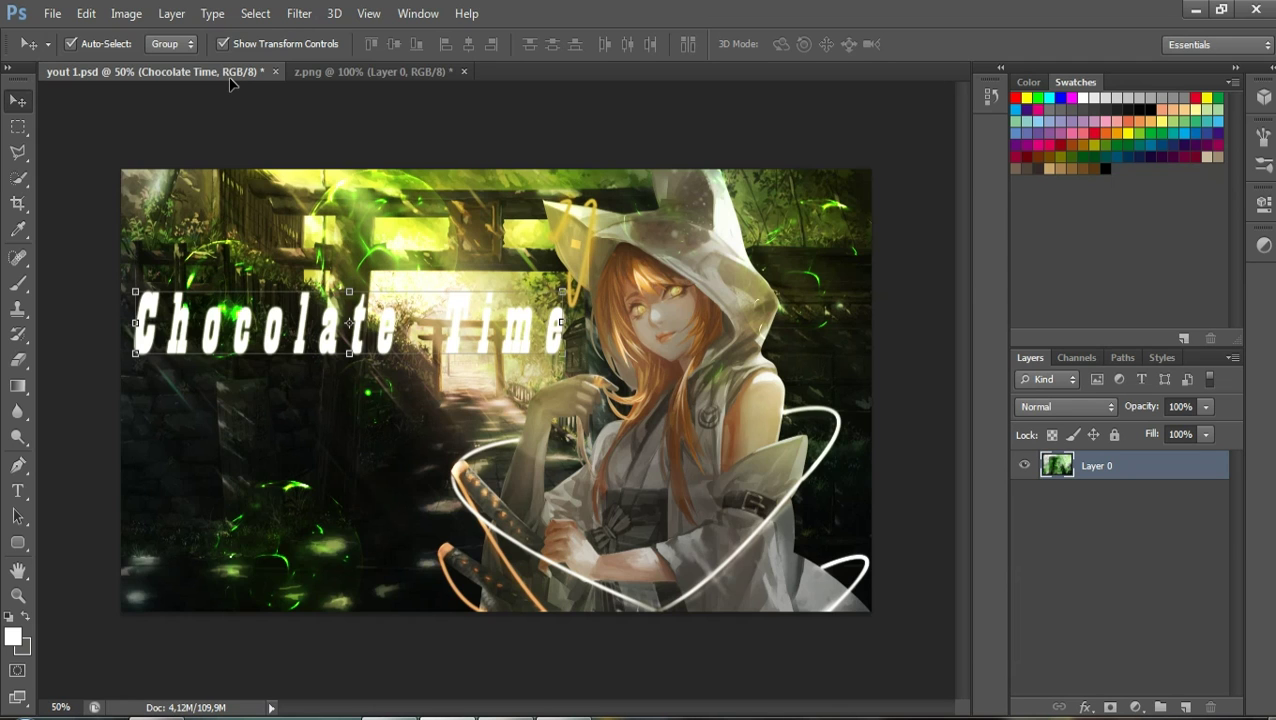
mouse_move(229, 83)
mouse_down()
mouse_move(453, 394)
mouse_move(290, 332)
mouse_up()
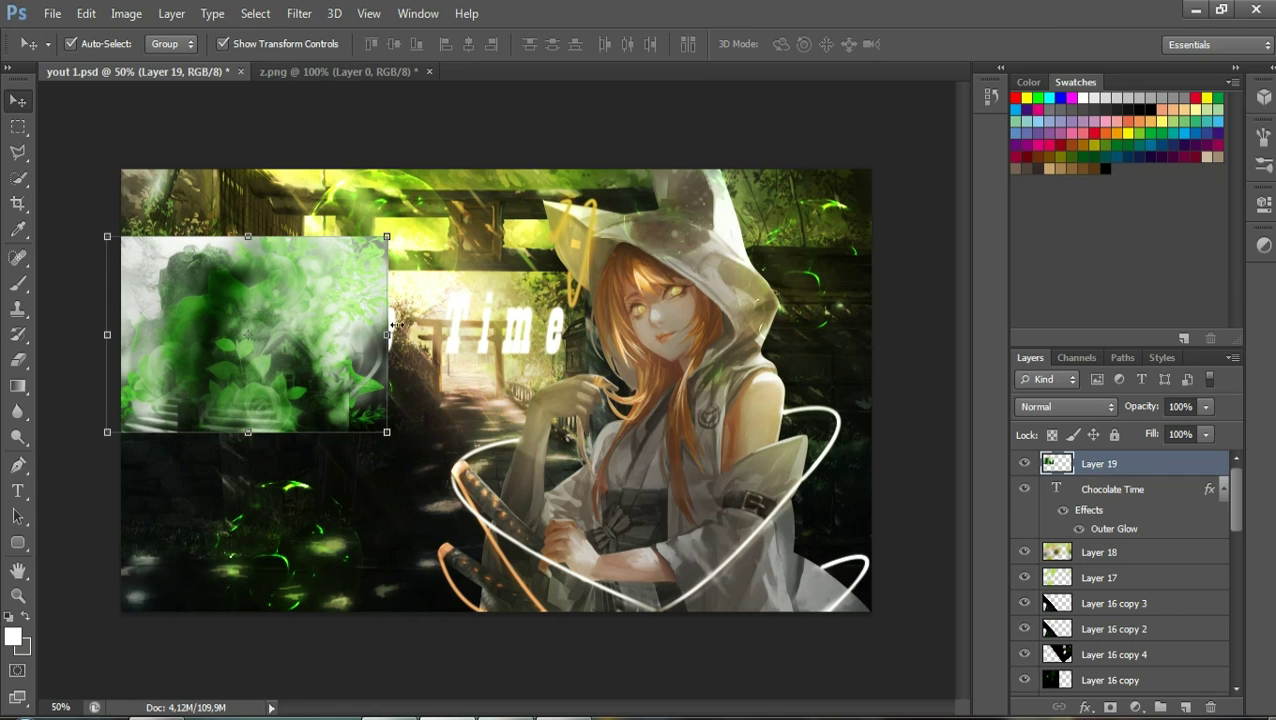
drag(393, 325, 595, 334)
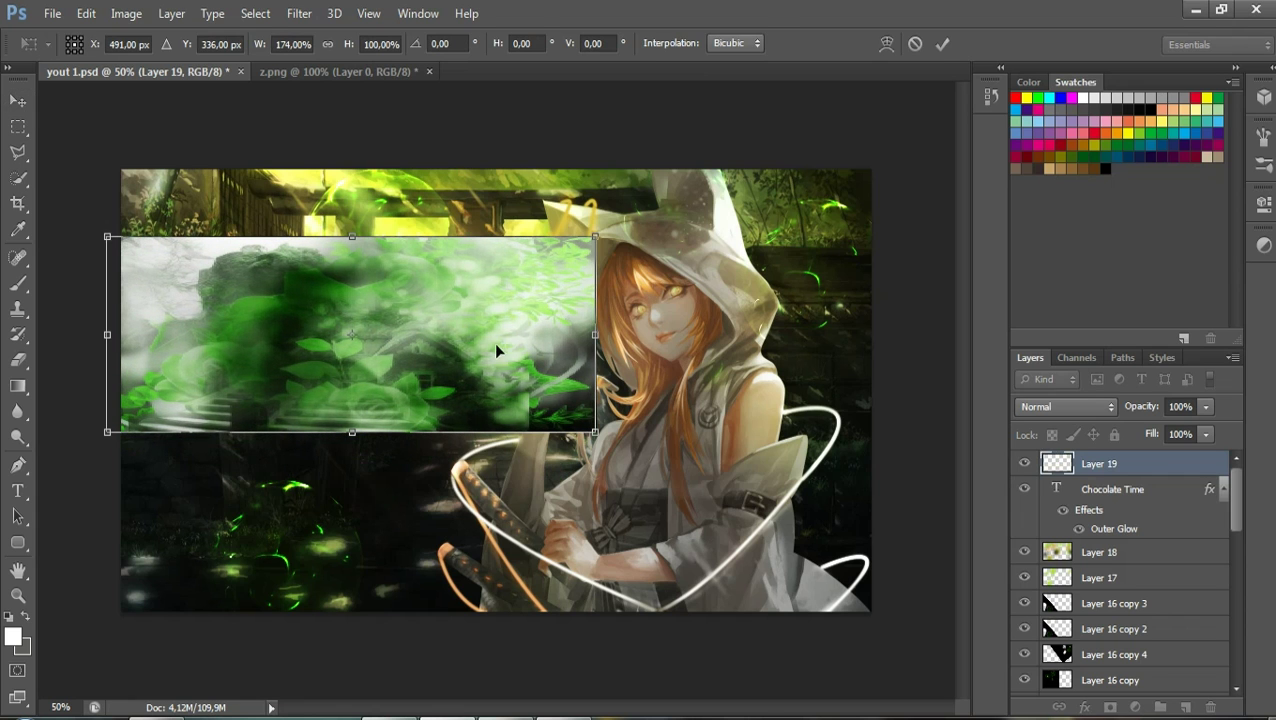
drag(450, 352, 450, 304)
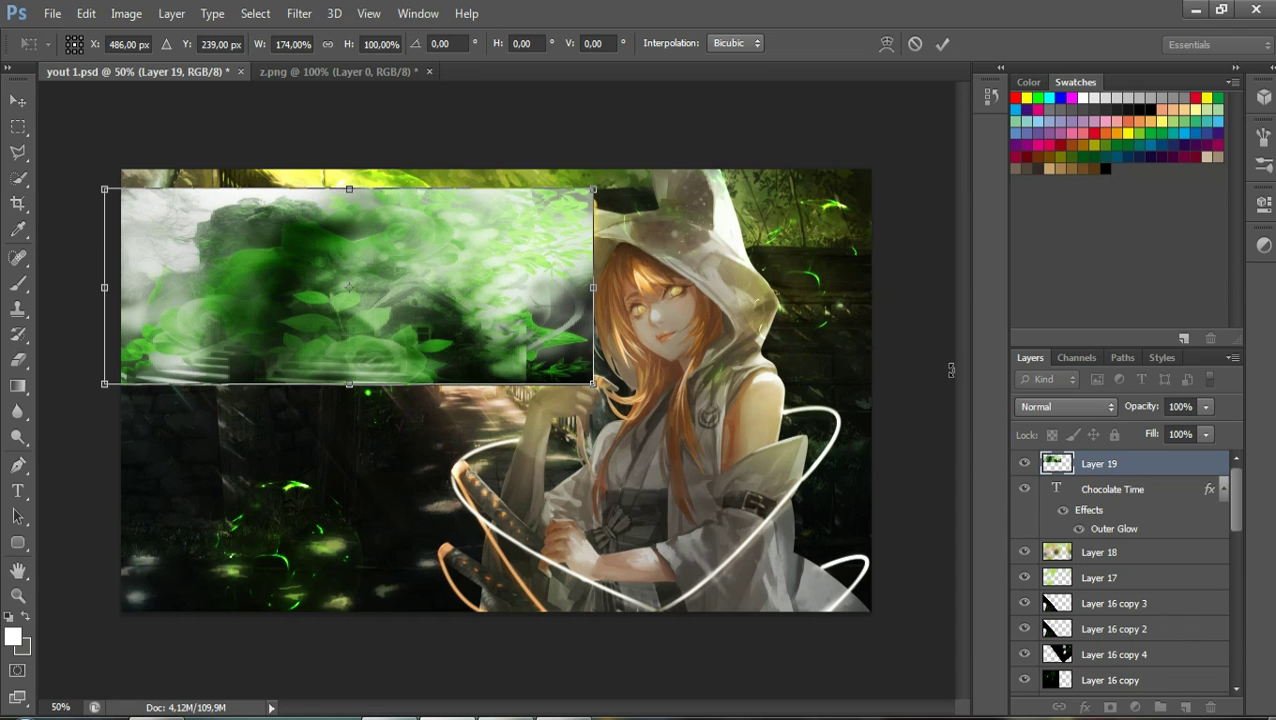
click(942, 44)
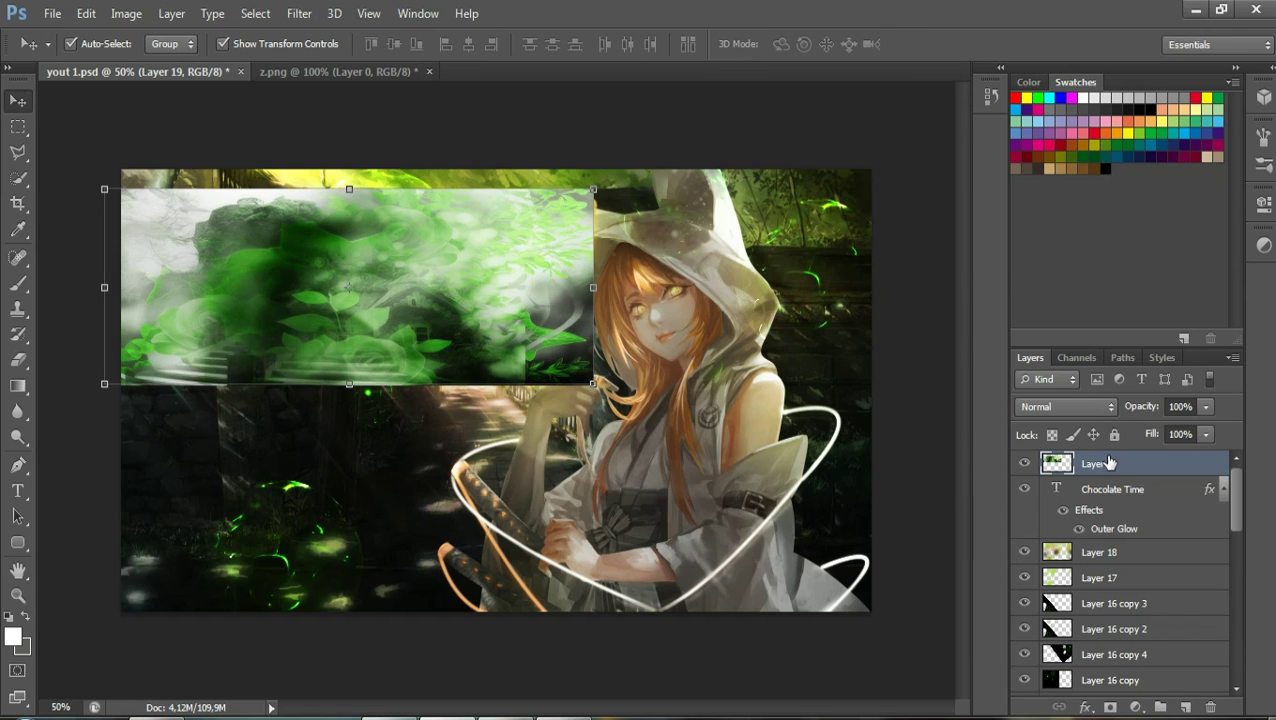
Clip Layer 19 to the Chocolate Time text layer and select the text layer
right_click(1110, 463)
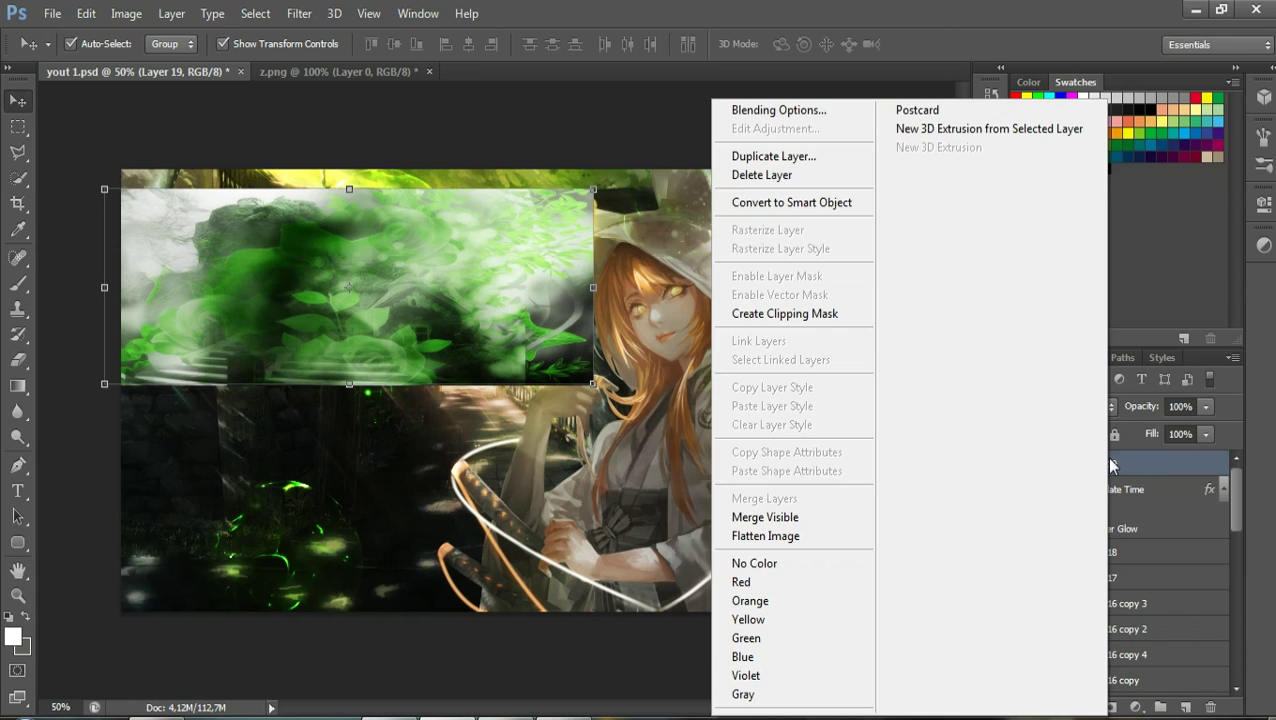
click(820, 316)
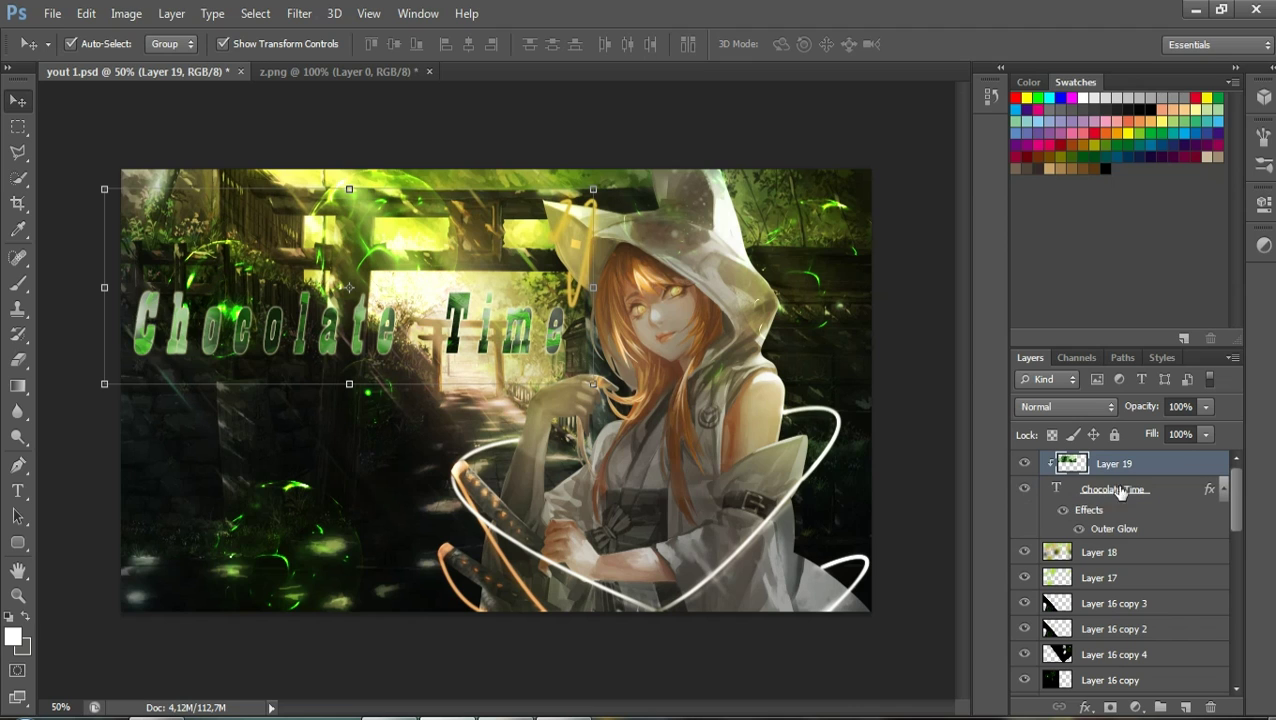
click(1160, 500)
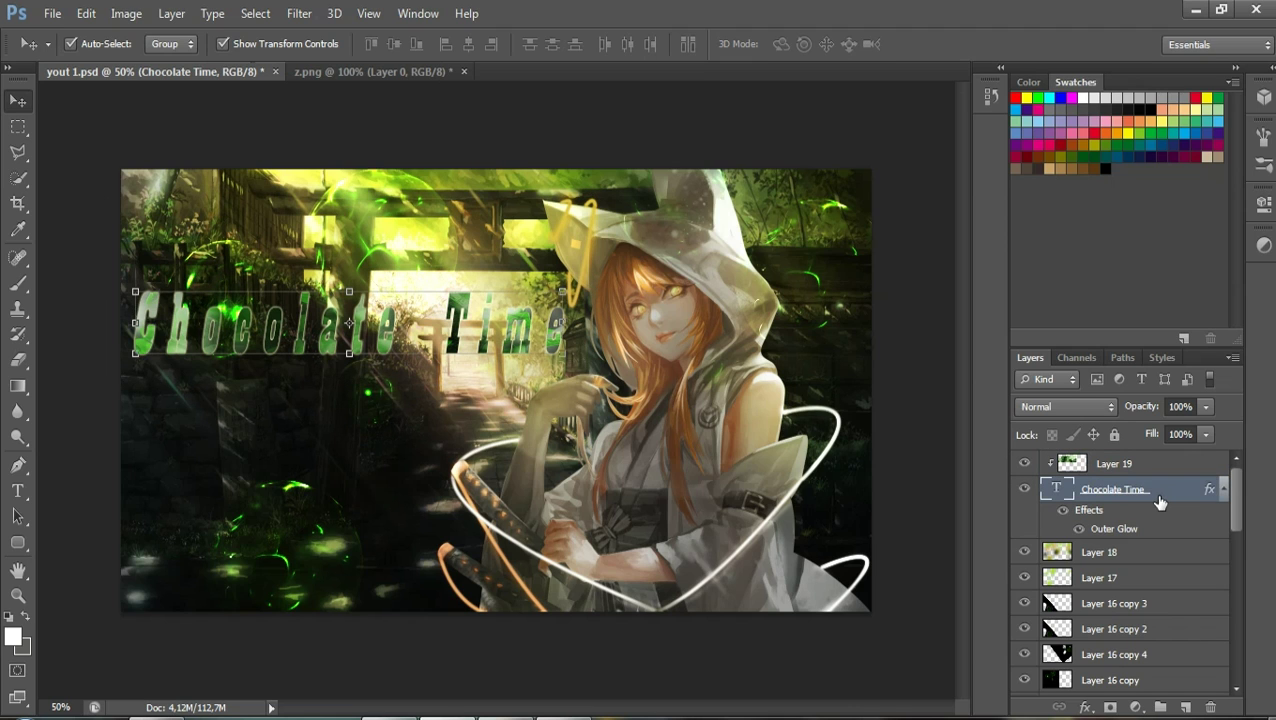
Open the title's Outer Glow settings and try black as the glow colour
double_click(1160, 500)
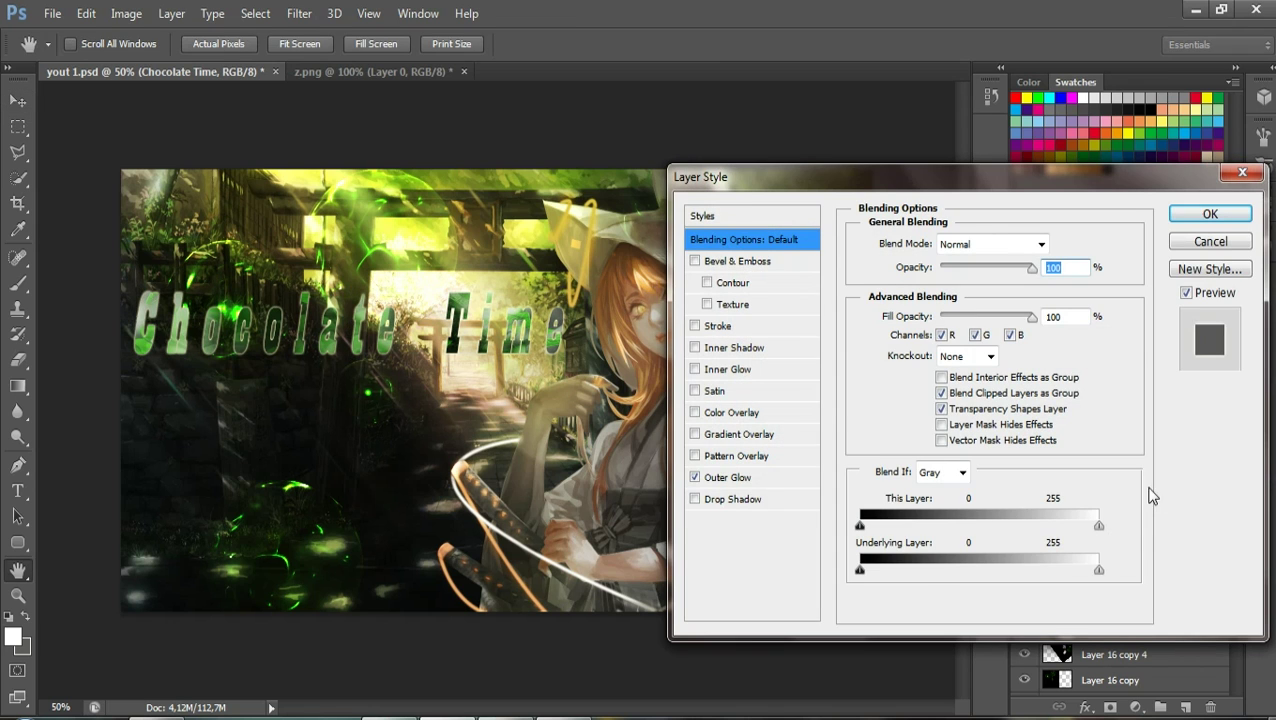
click(756, 480)
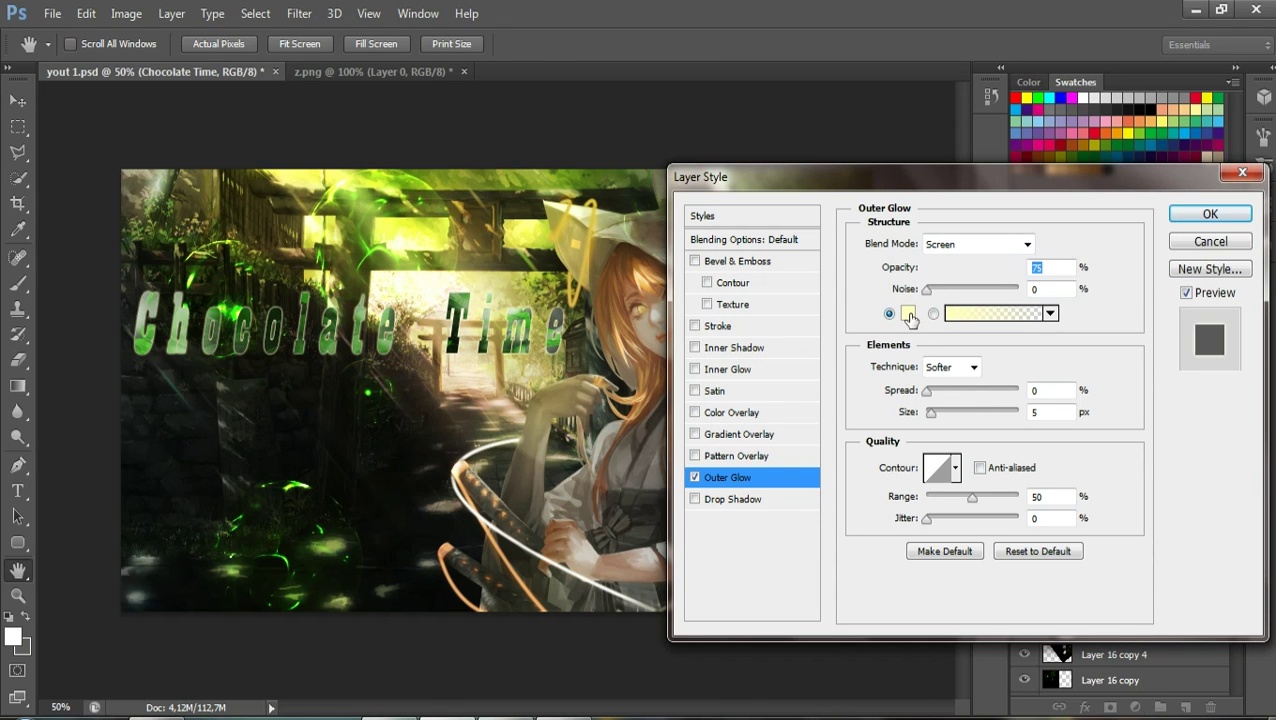
click(909, 314)
mouse_move(485, 650)
mouse_down()
mouse_move(659, 411)
mouse_move(981, 151)
mouse_up()
click(697, 440)
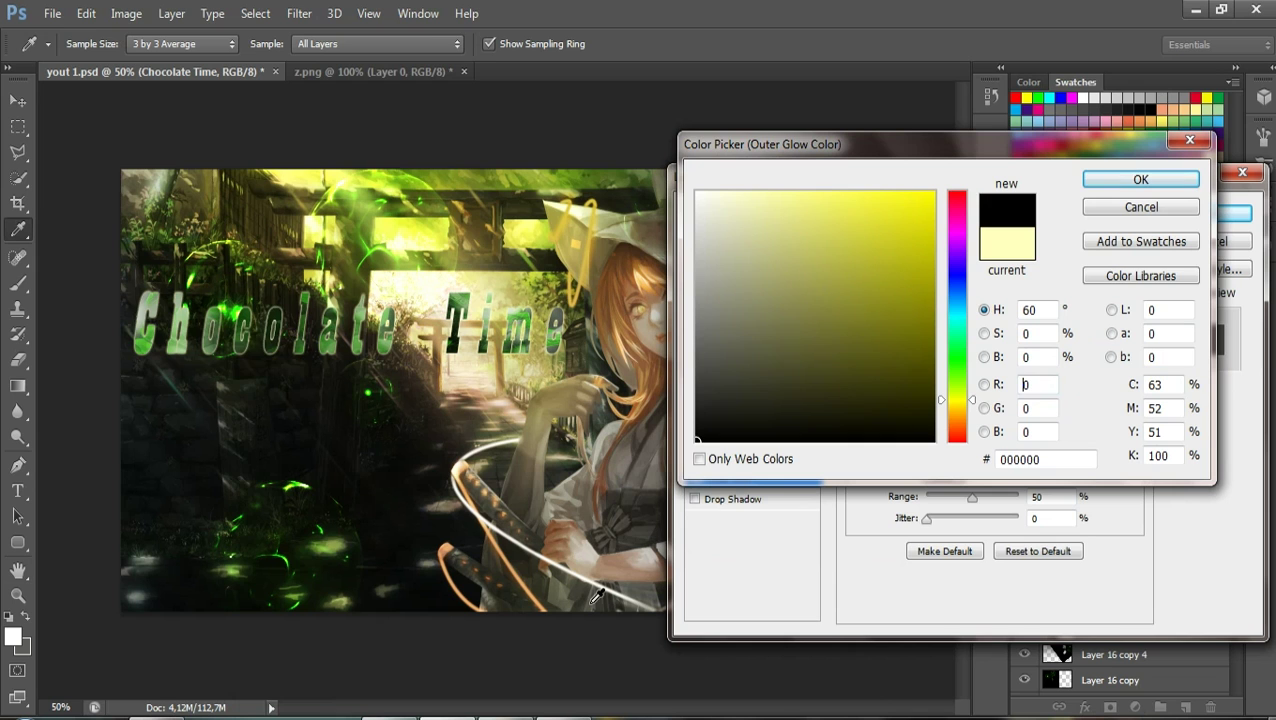
click(1112, 179)
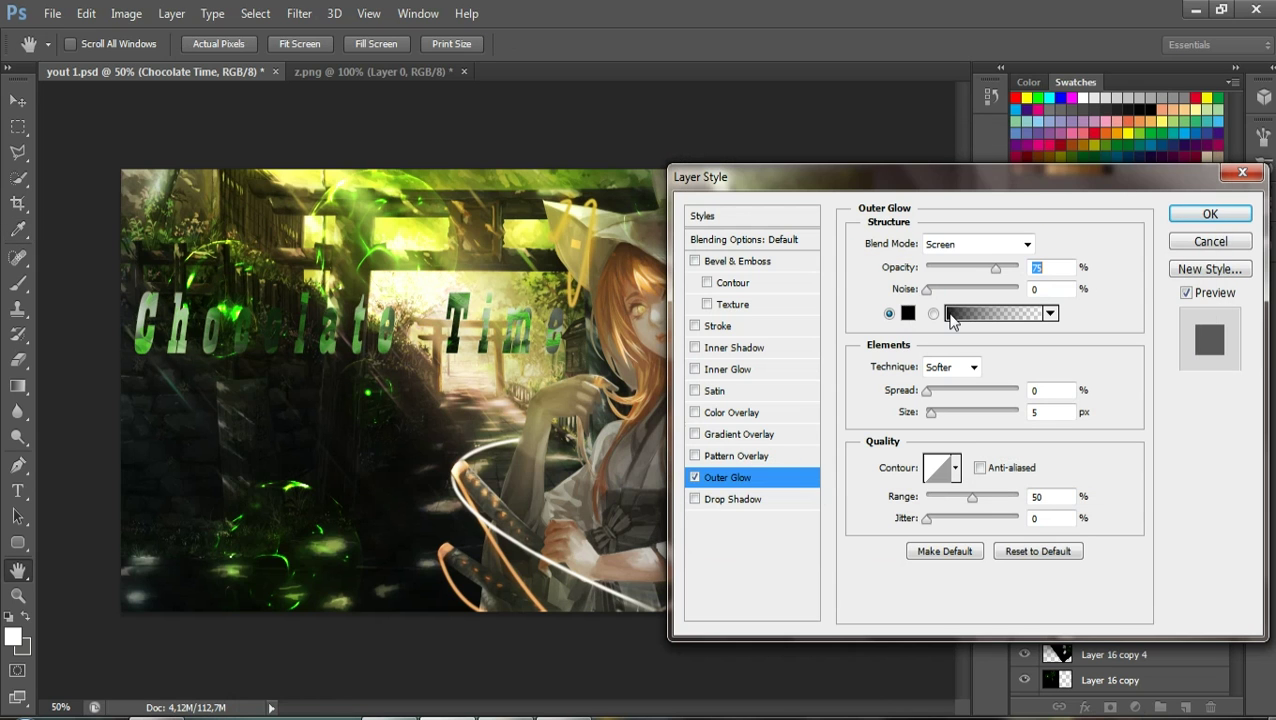
Change the glow colour to white and widen the spread to 48%
click(908, 313)
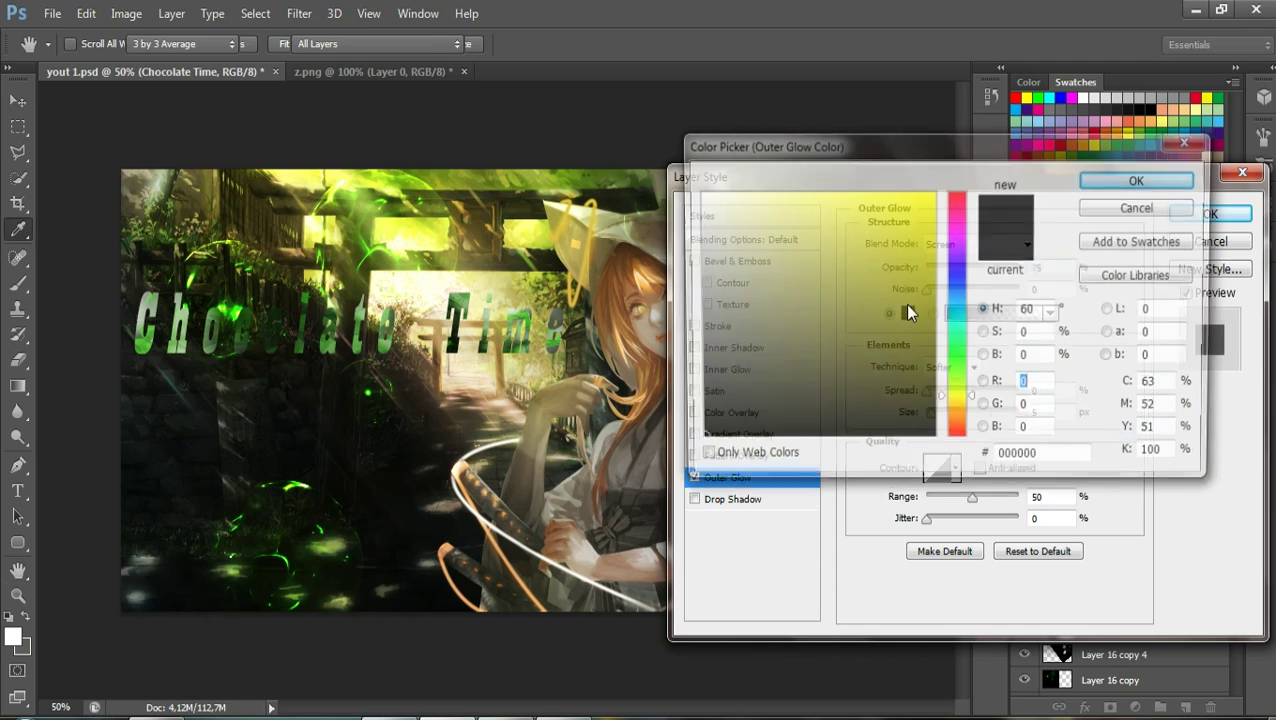
drag(762, 243, 696, 191)
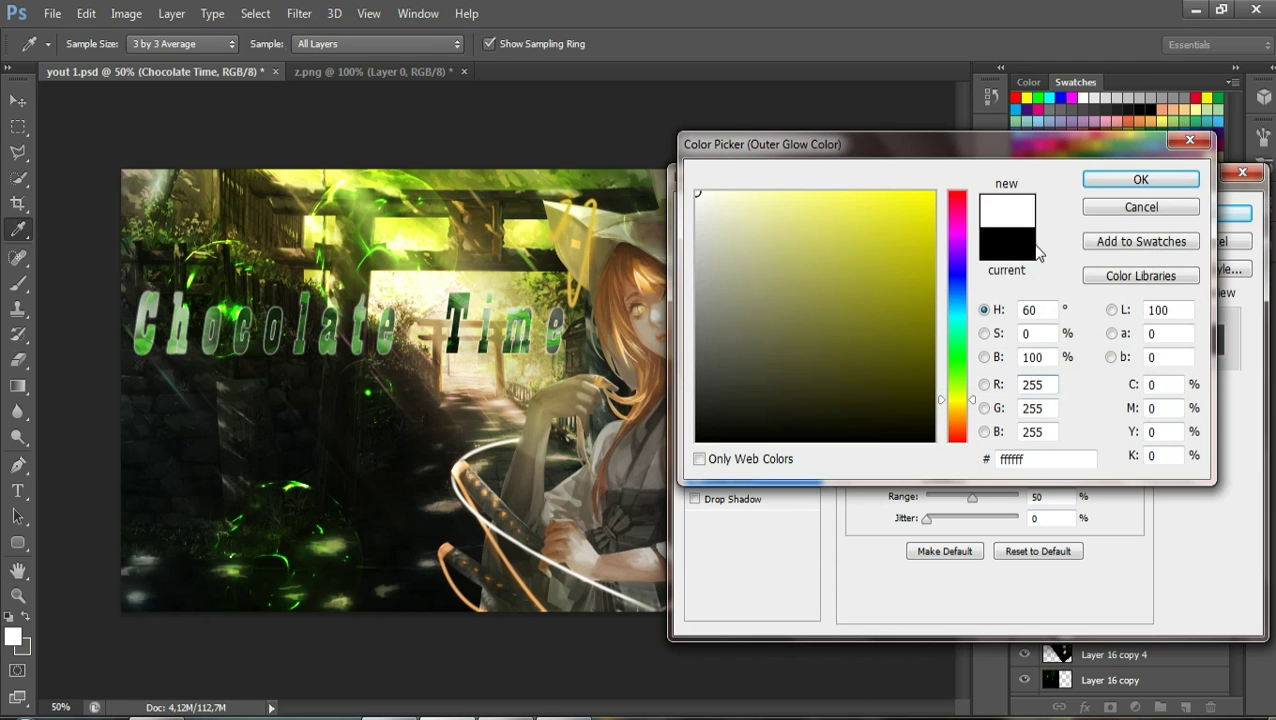
click(1138, 179)
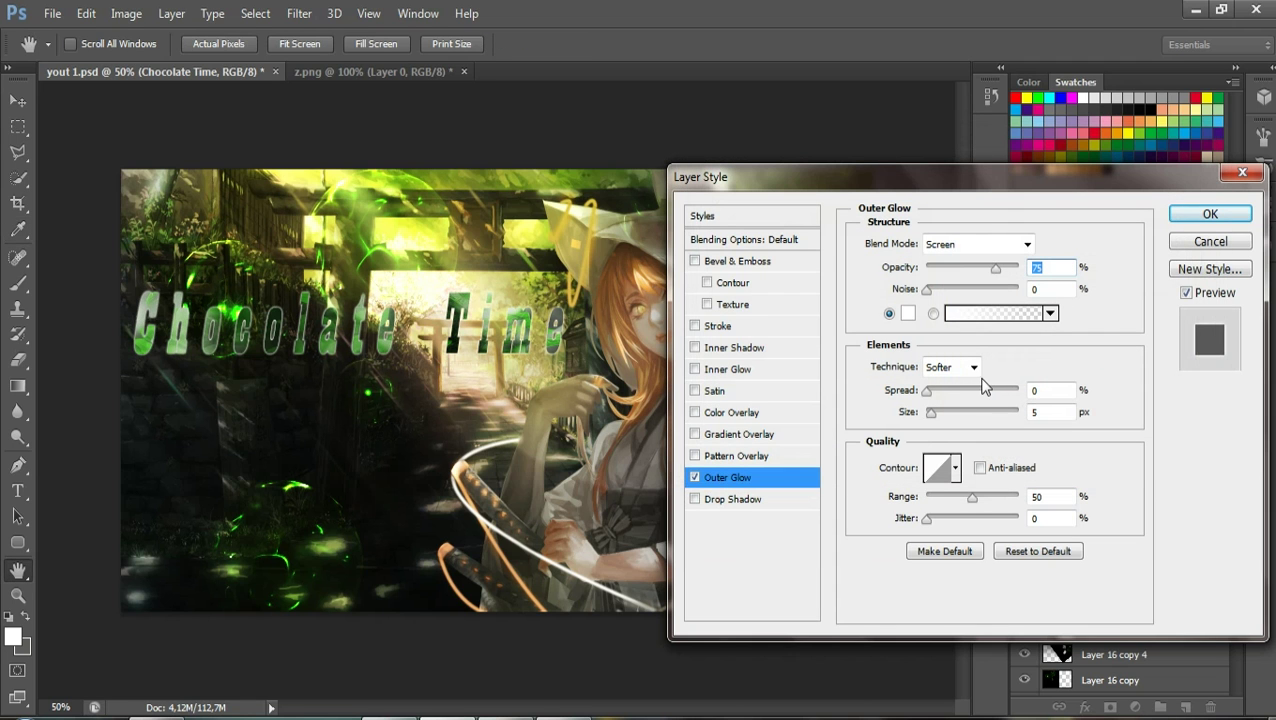
mouse_move(943, 392)
mouse_down()
mouse_move(965, 411)
mouse_move(926, 421)
mouse_up()
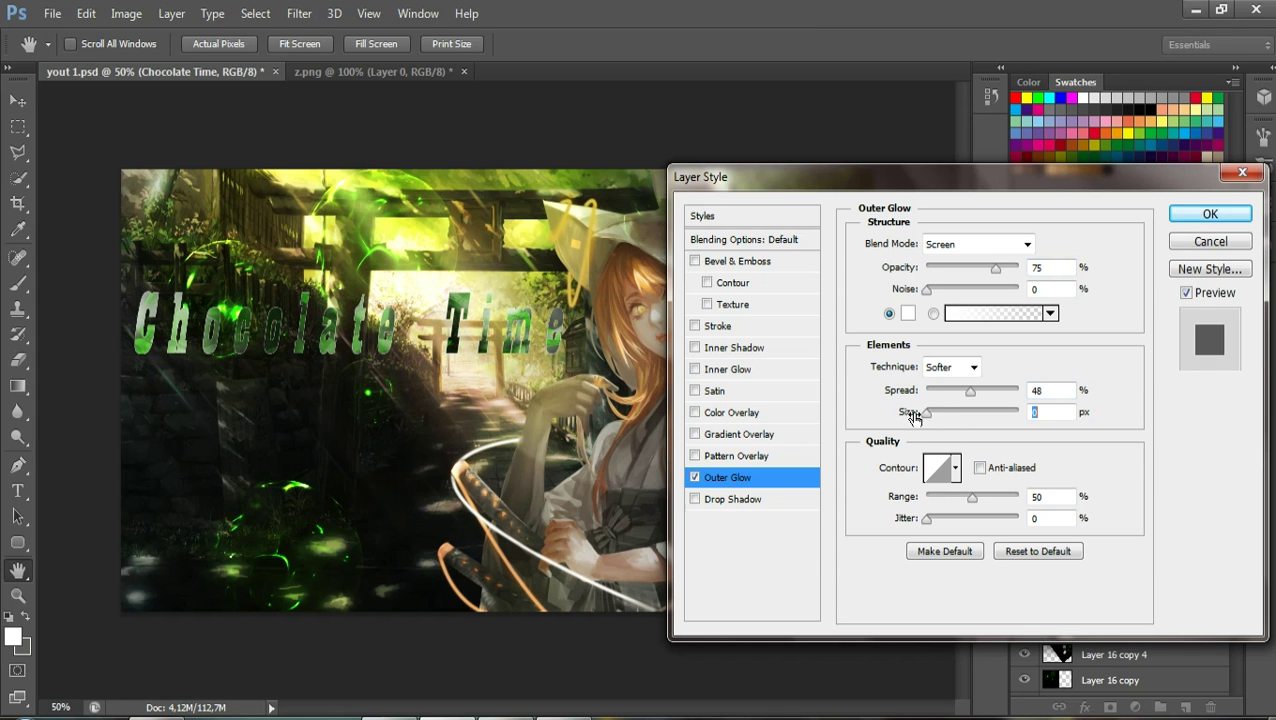
Try several Outer Glow gradient presets, applying Red-Orange, Blue-Green
click(980, 316)
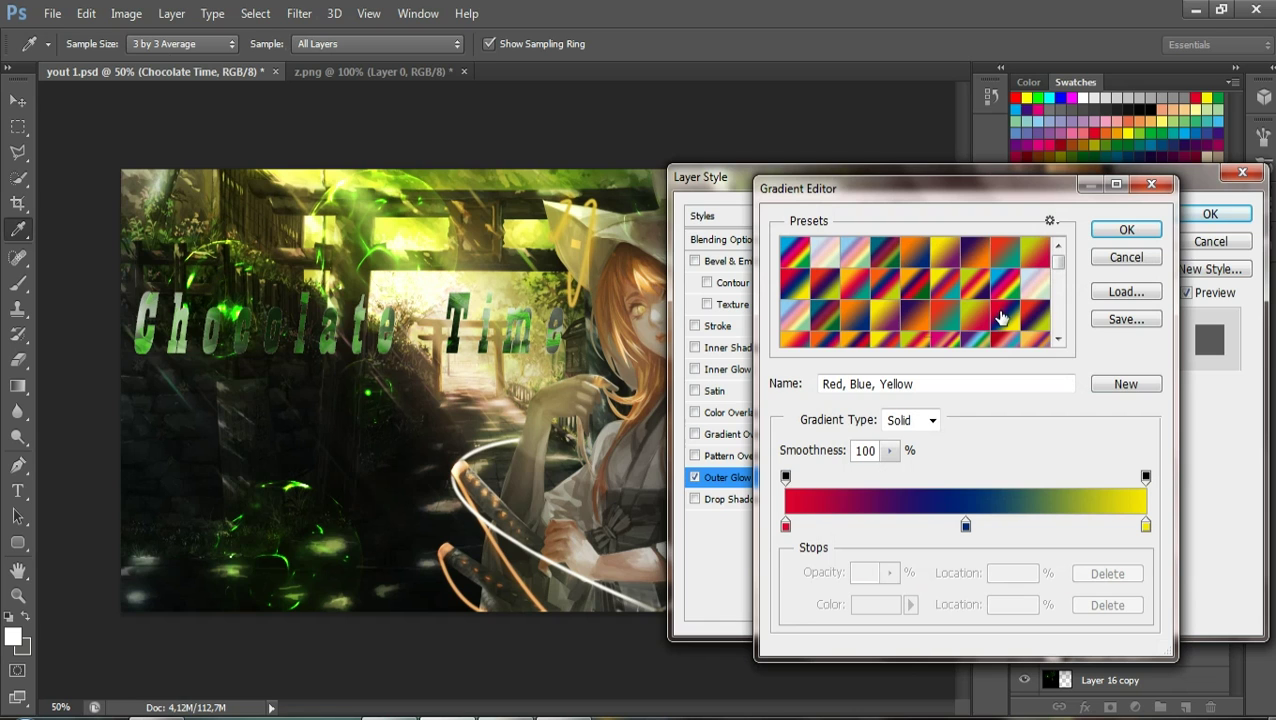
click(900, 330)
click(857, 334)
click(793, 260)
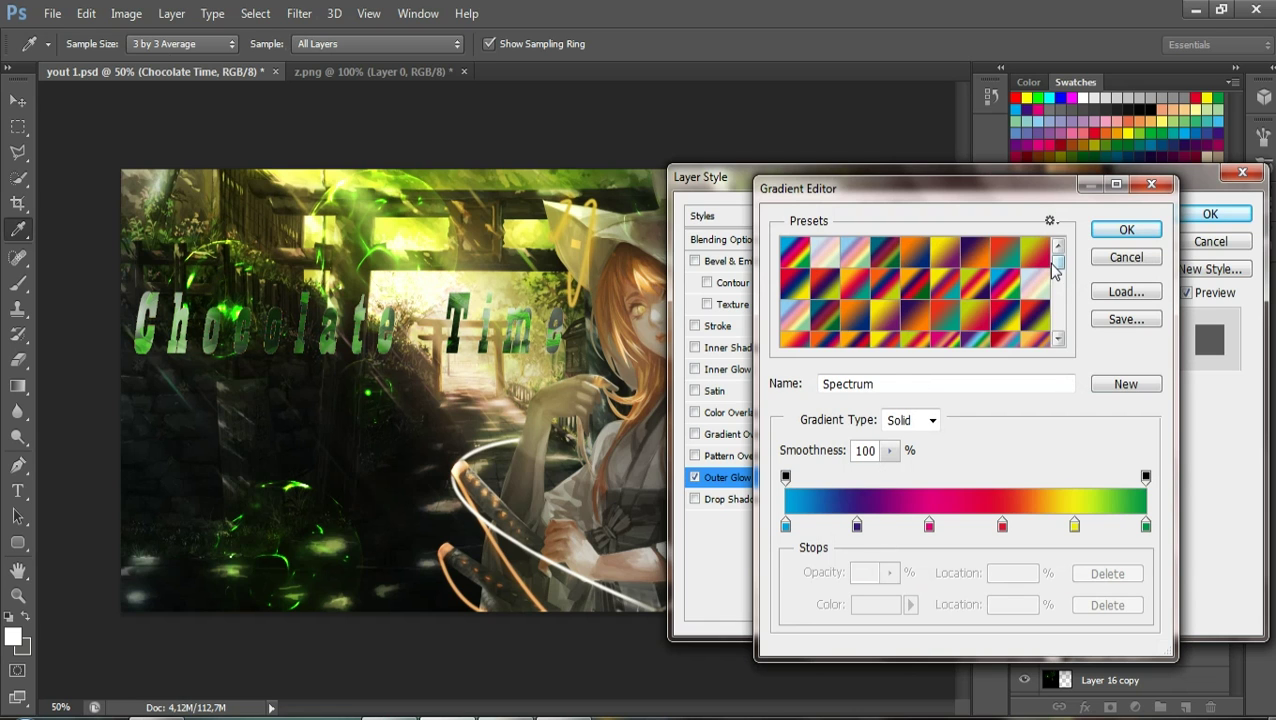
mouse_move(1058, 262)
mouse_down()
mouse_move(1064, 336)
mouse_move(1064, 290)
mouse_up()
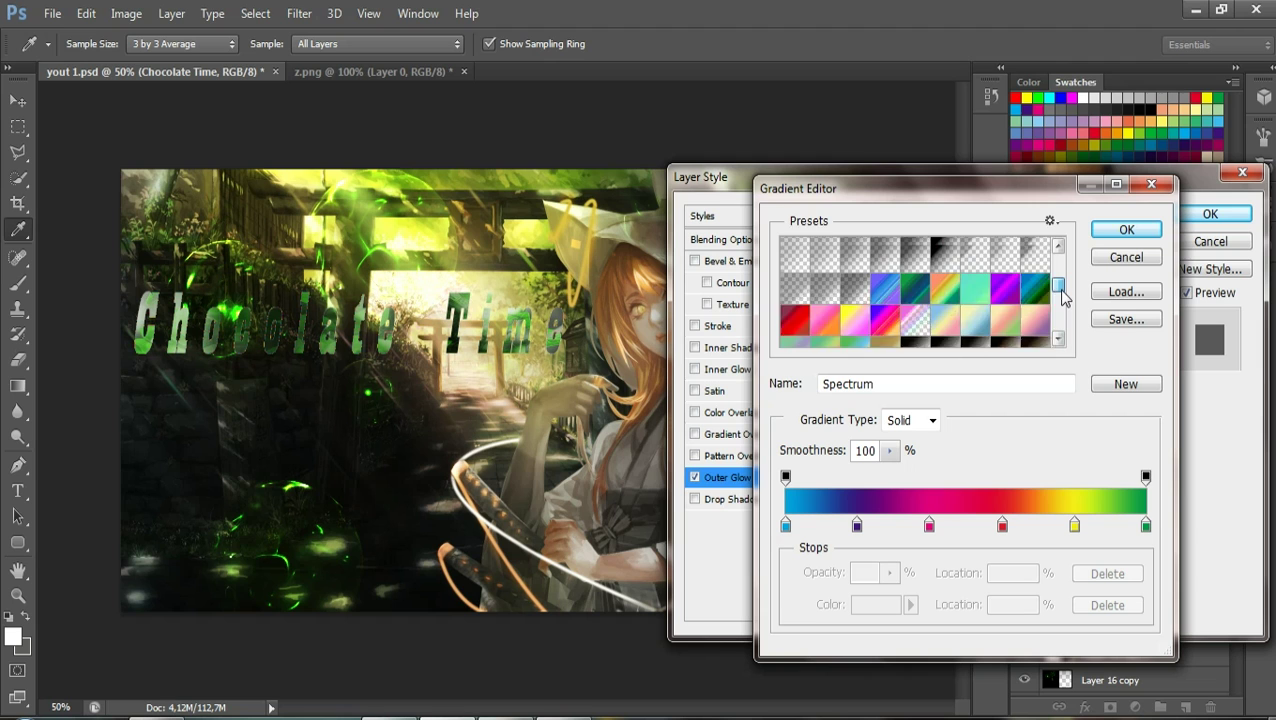
drag(1064, 290, 1062, 275)
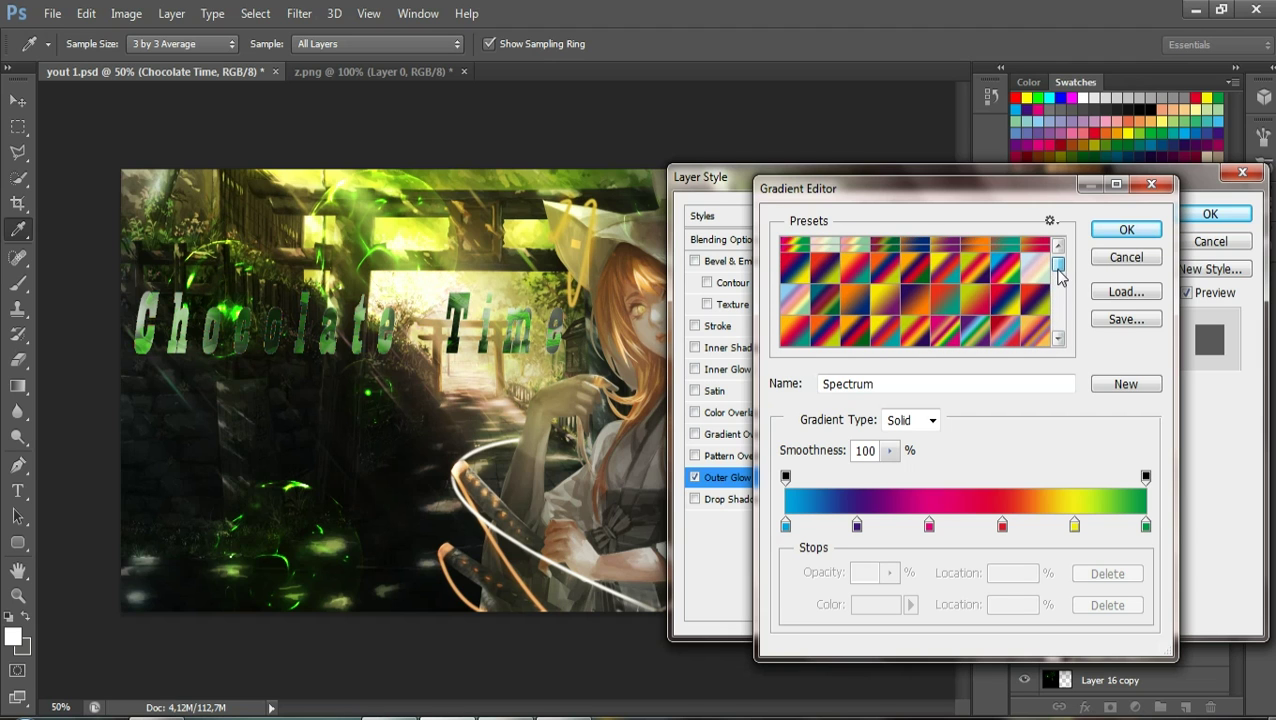
click(915, 305)
click(952, 305)
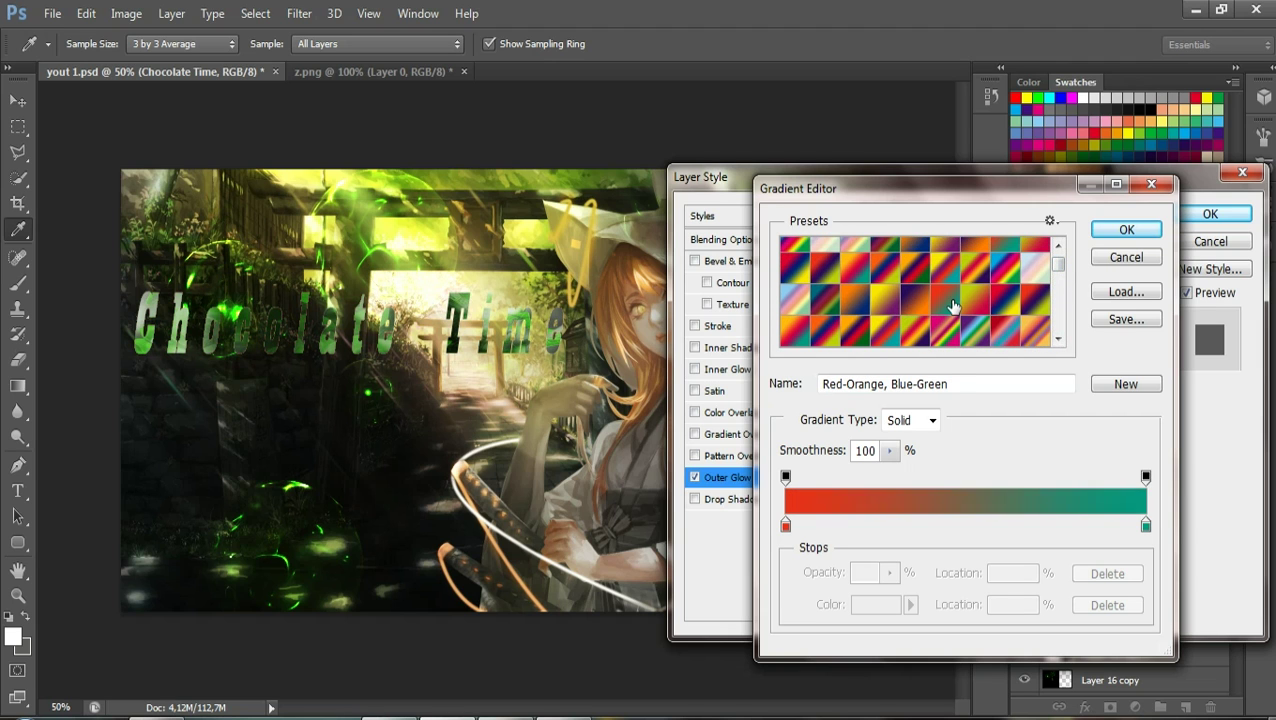
click(1107, 228)
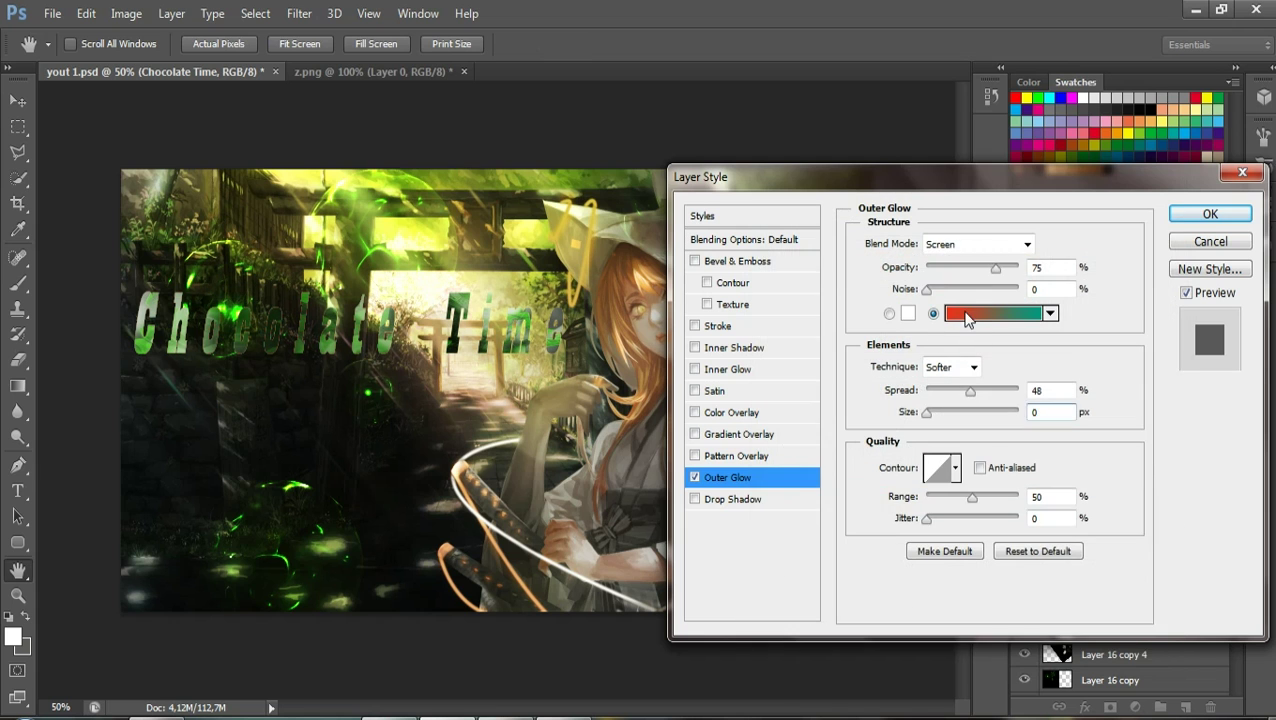
Edit the glow gradient so its start stop is white and its end stop black
click(965, 314)
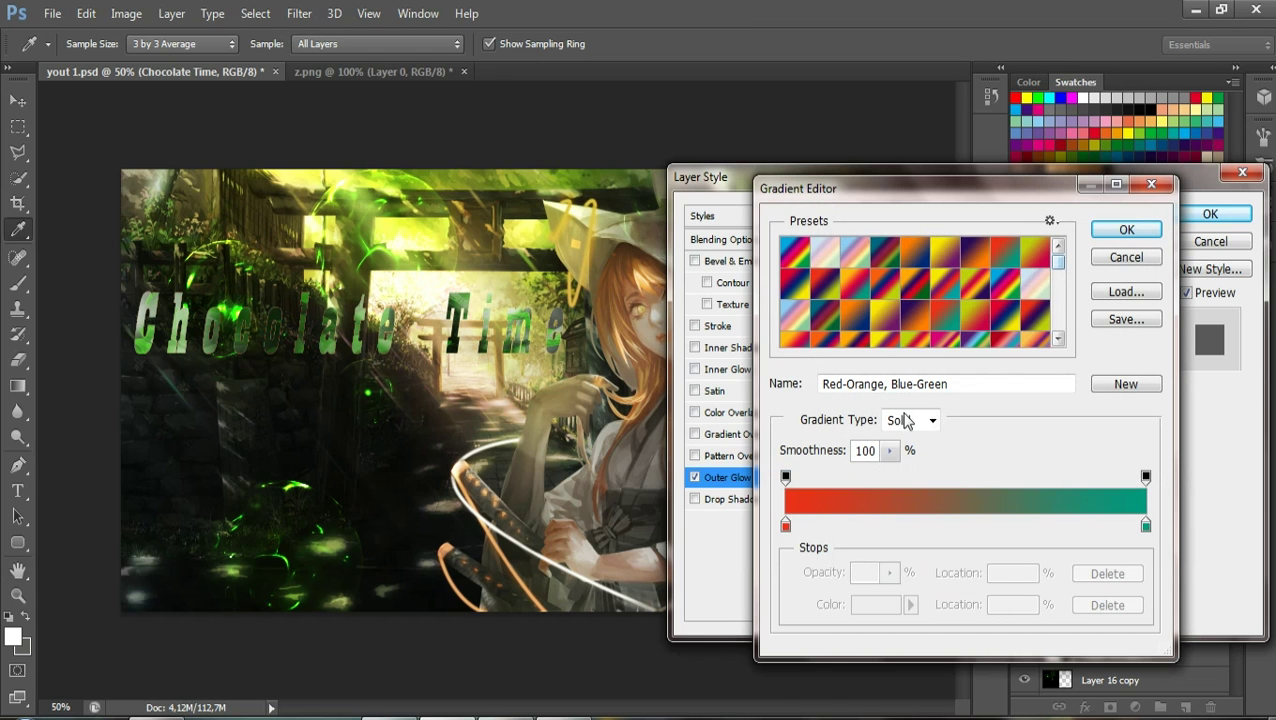
click(785, 525)
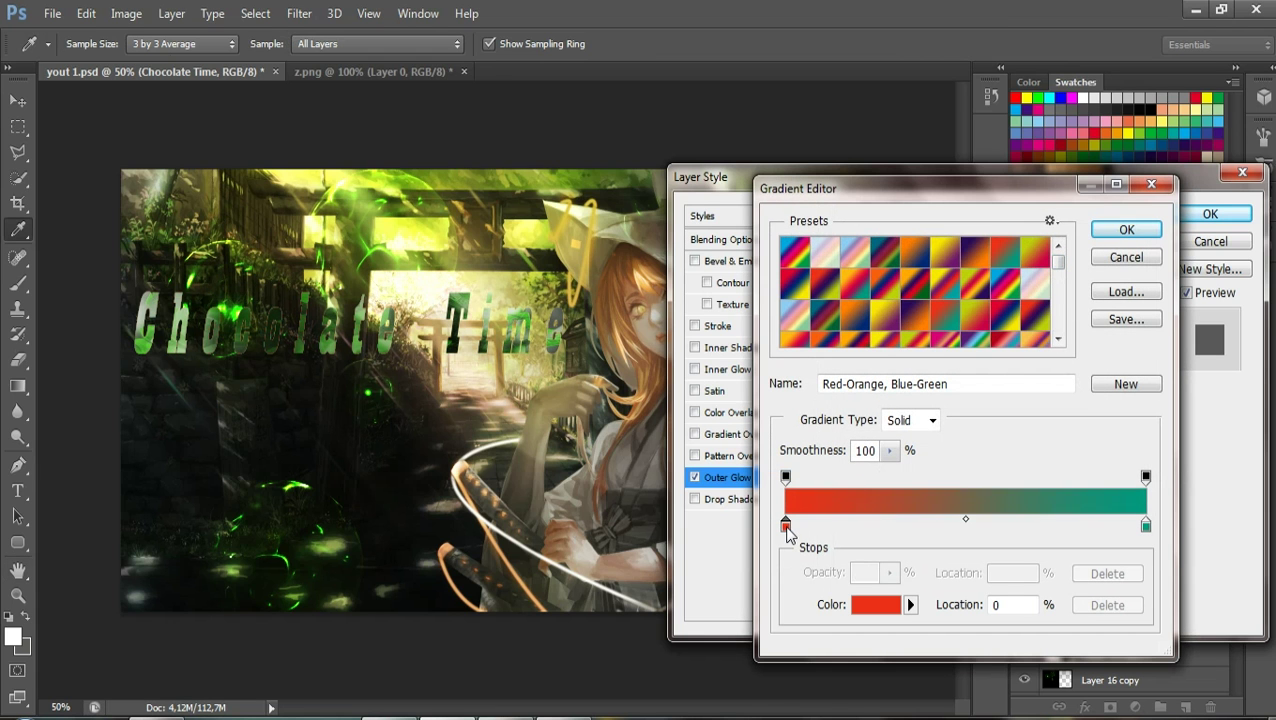
click(878, 606)
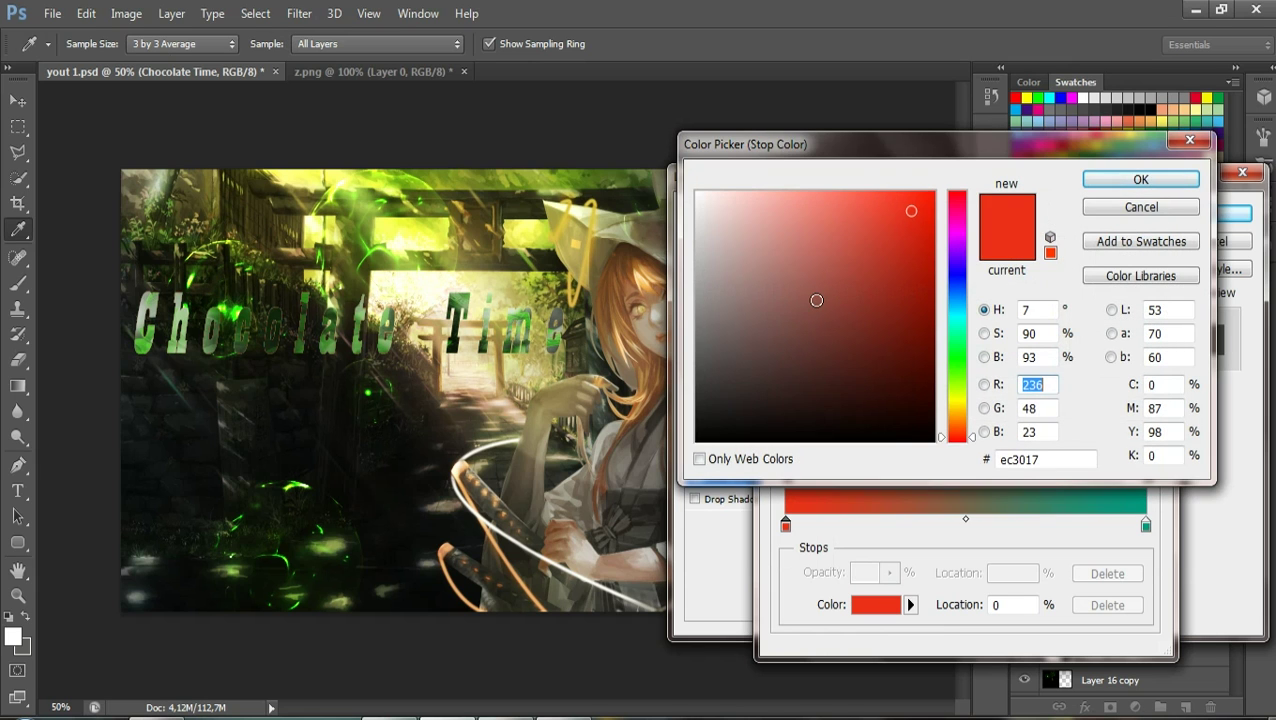
drag(701, 337, 699, 192)
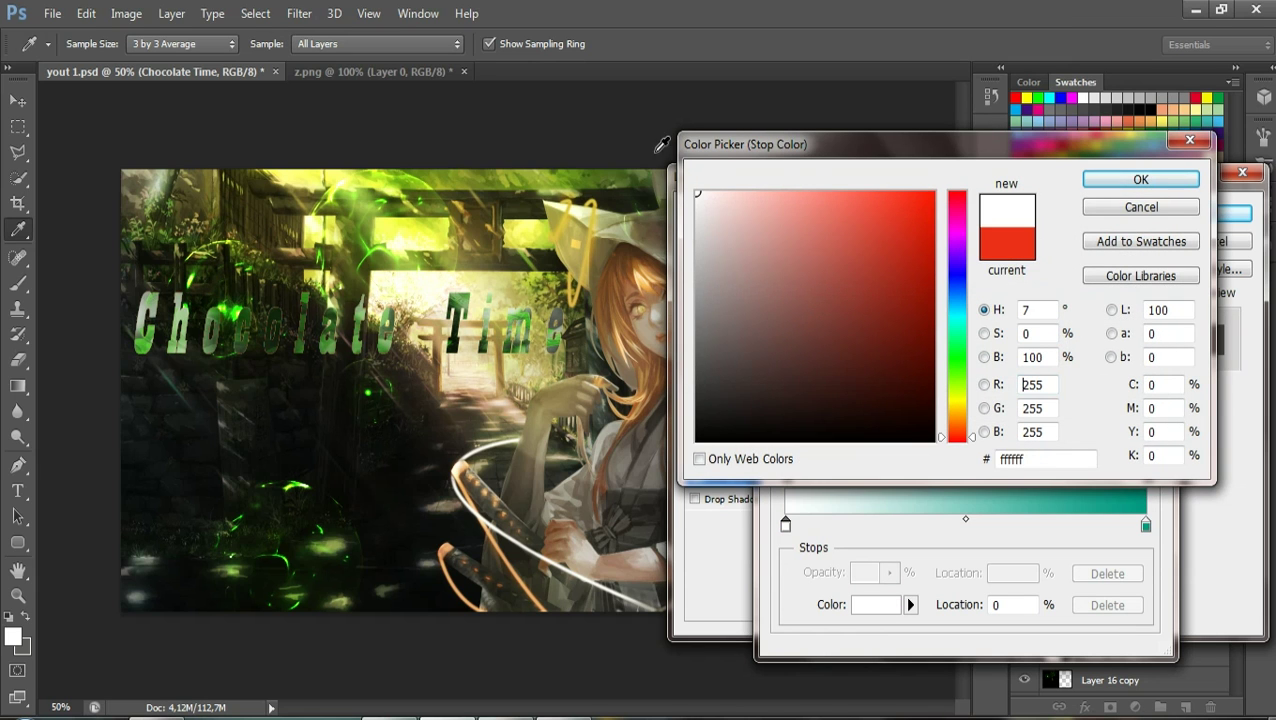
click(1117, 180)
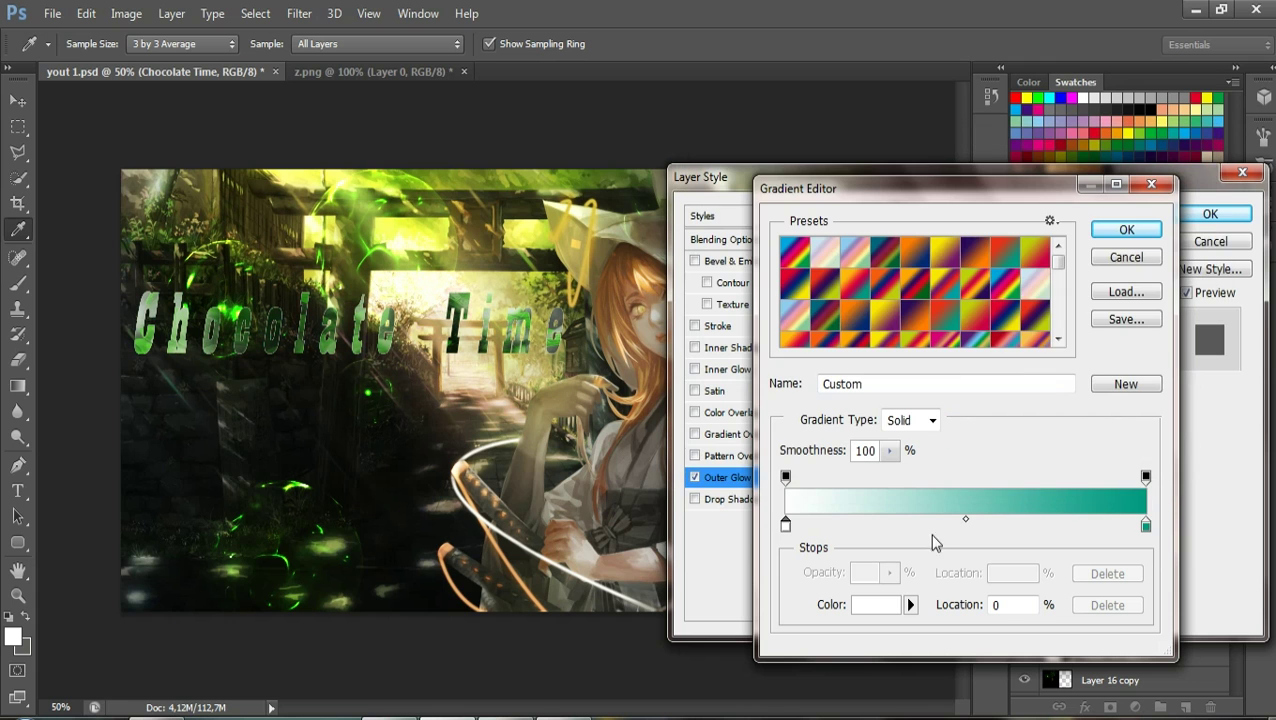
click(1145, 526)
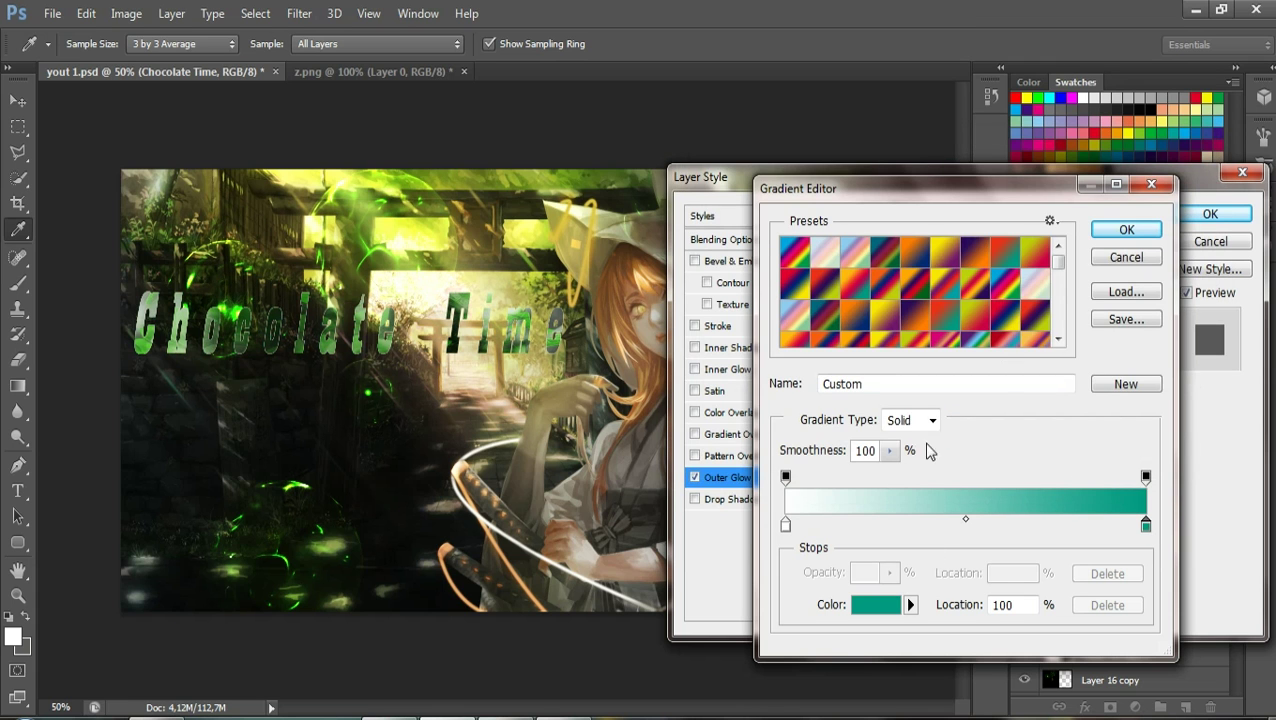
click(876, 603)
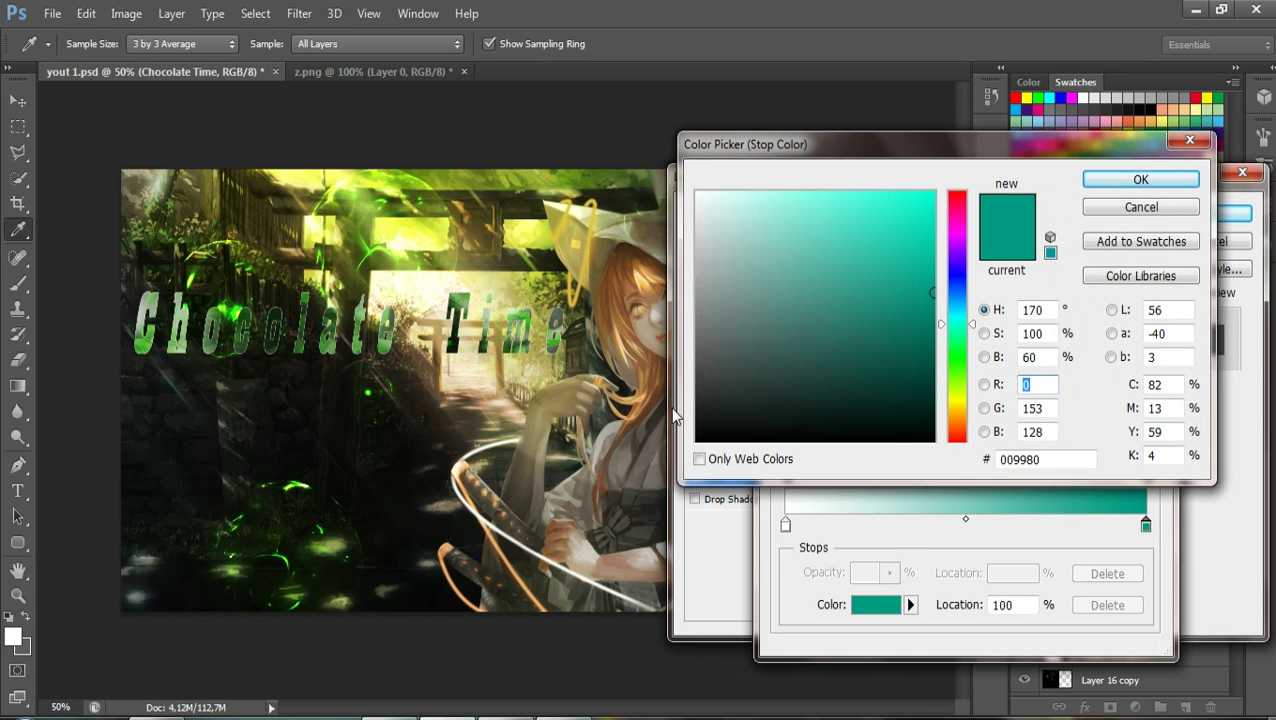
click(697, 440)
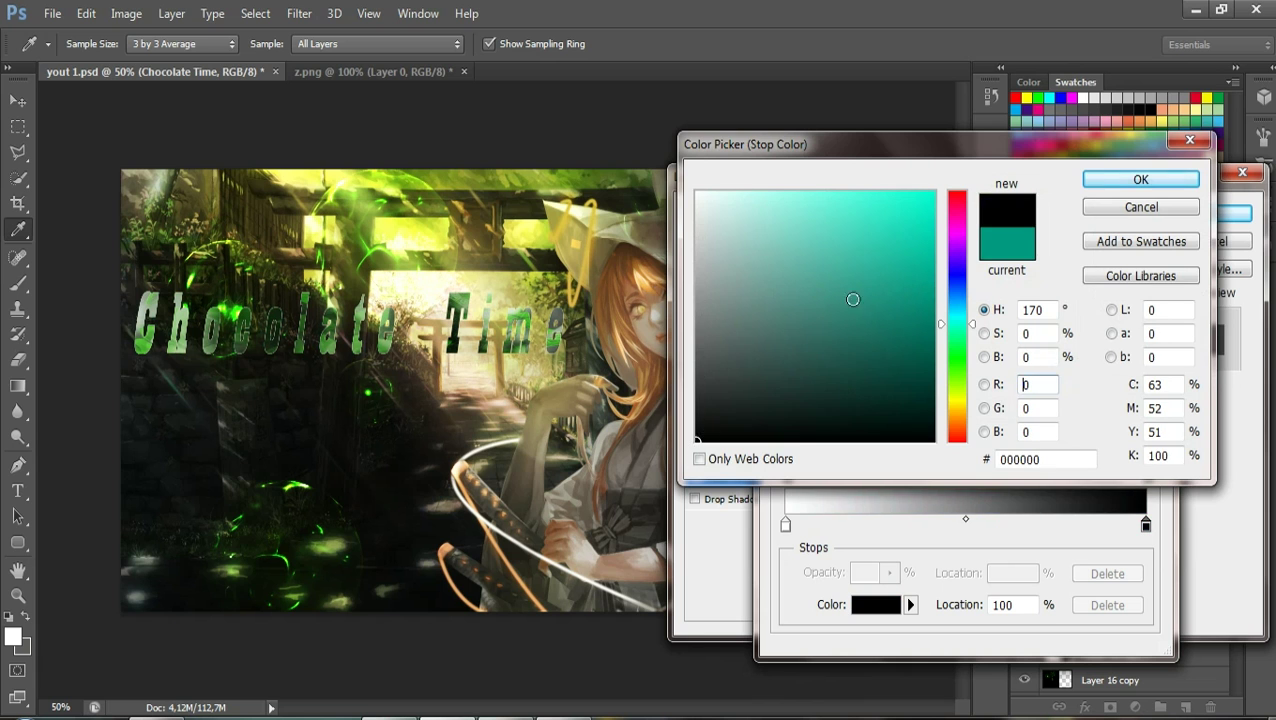
click(1130, 177)
Add Bevel & Emboss with 1% depth, 250 px size, 16 px soften and lower highlight opacity
click(1122, 232)
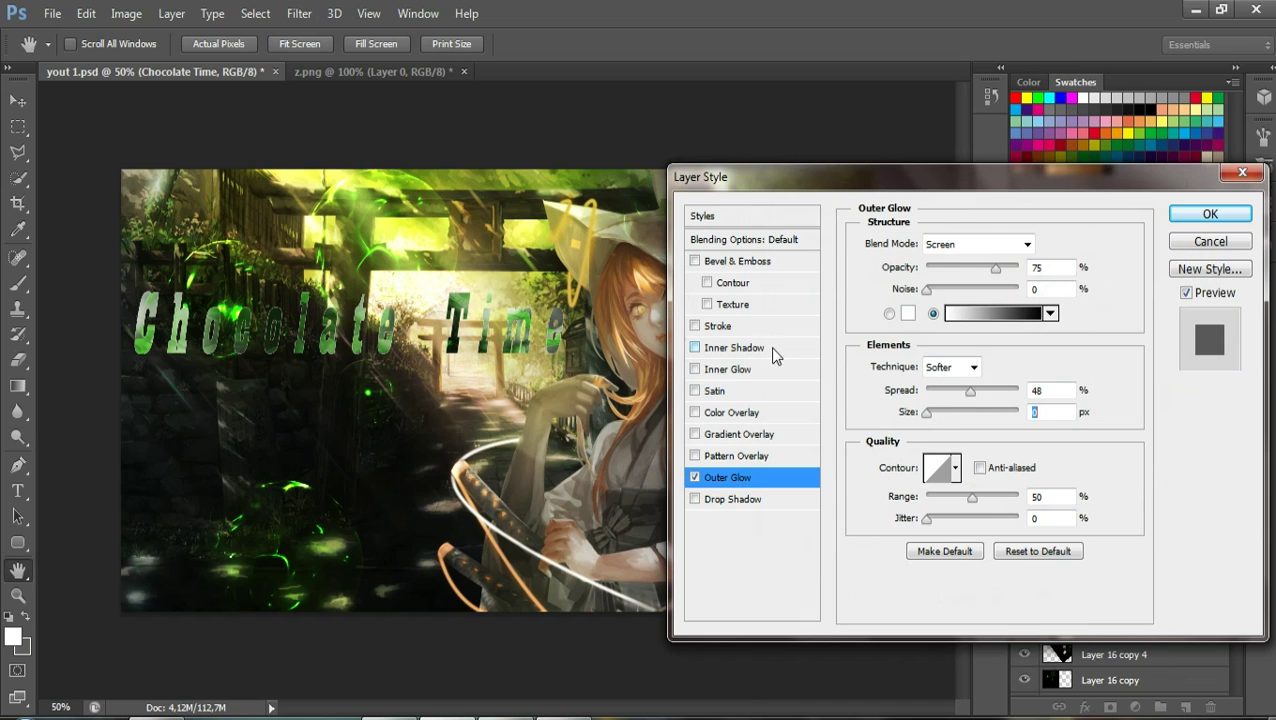
click(731, 264)
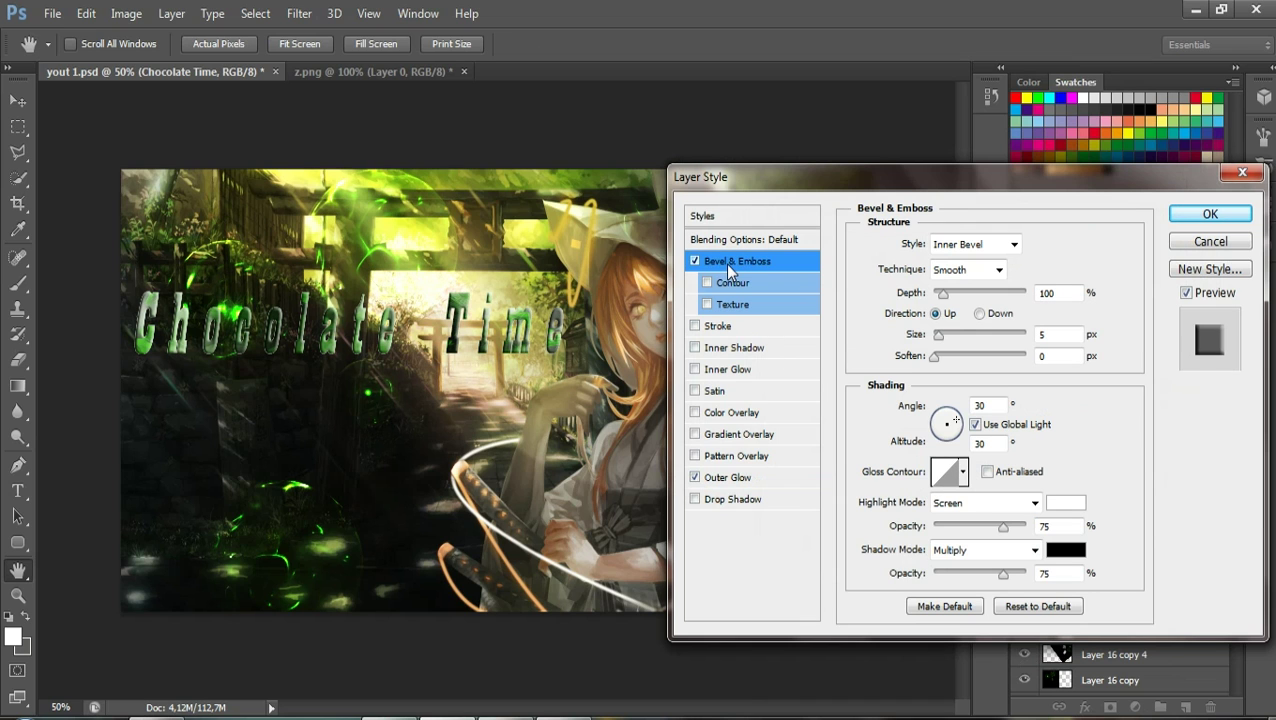
mouse_move(960, 294)
mouse_down()
mouse_move(987, 294)
mouse_move(876, 316)
mouse_move(1055, 340)
mouse_up()
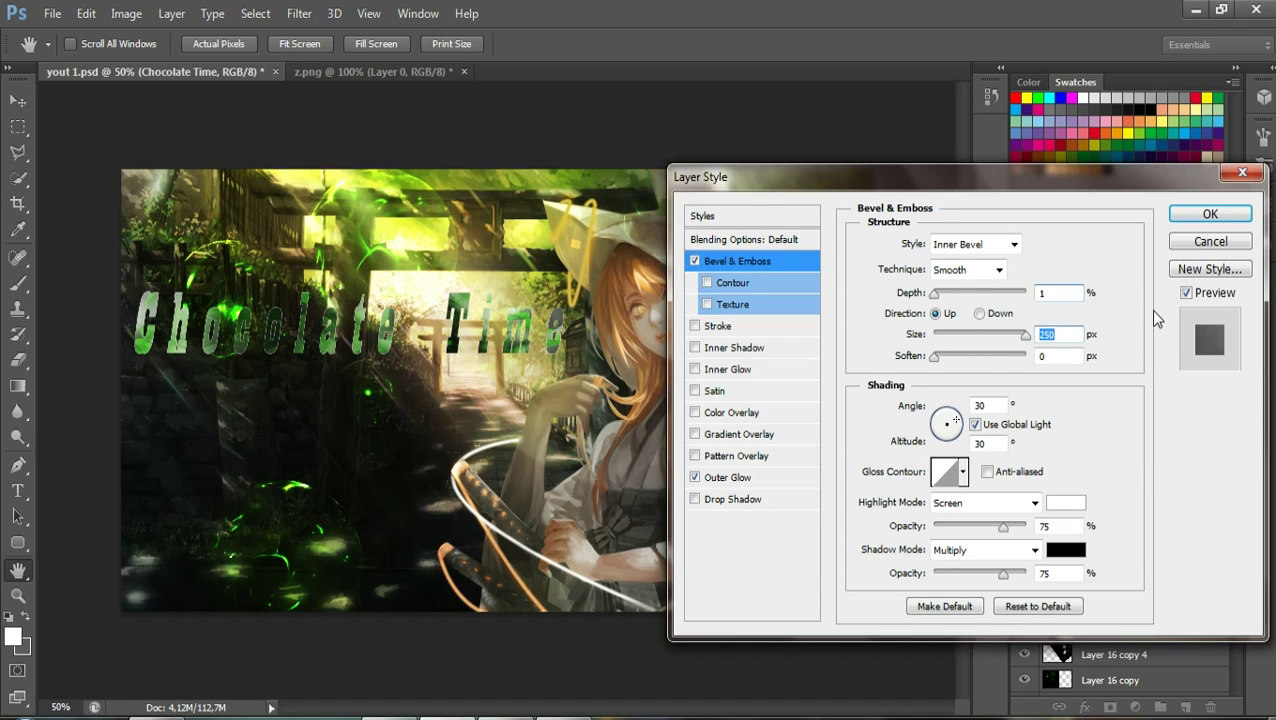
drag(935, 356, 1010, 350)
mouse_move(1003, 526)
mouse_down()
mouse_move(950, 527)
mouse_move(1056, 520)
mouse_up()
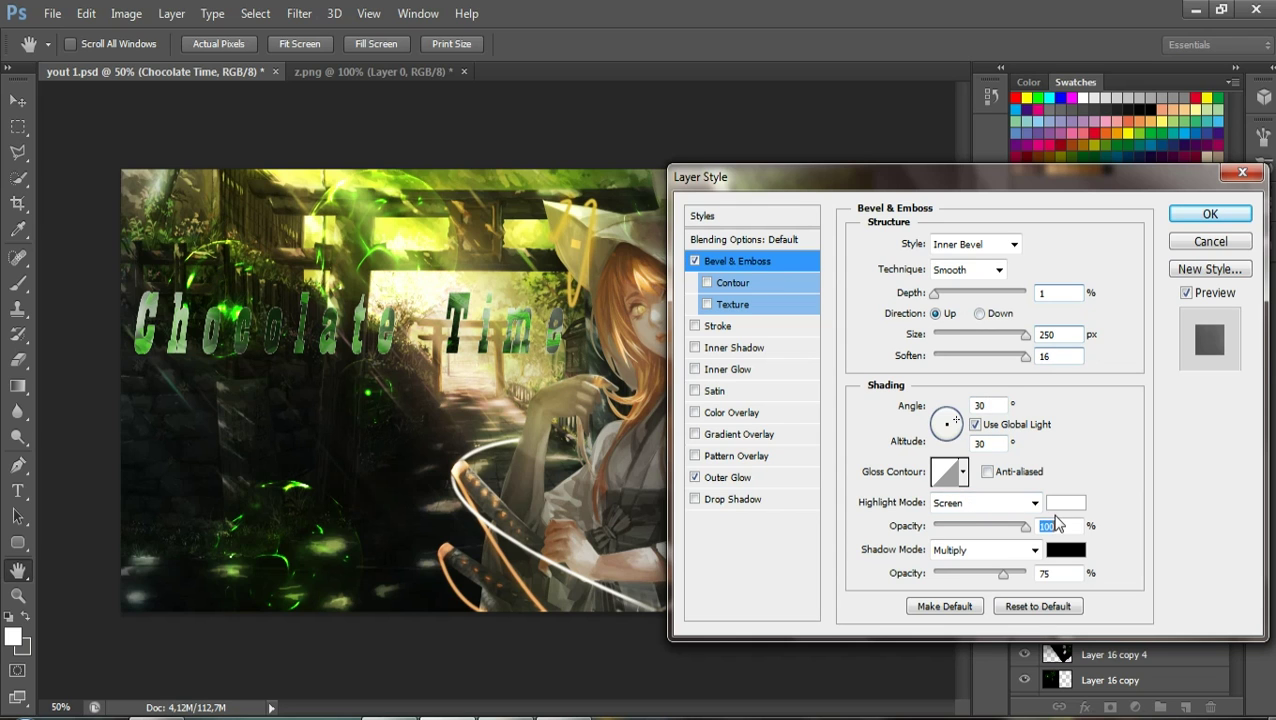
Try a 5%-range Contour and a Texture on the bevel, then turn both off
click(728, 282)
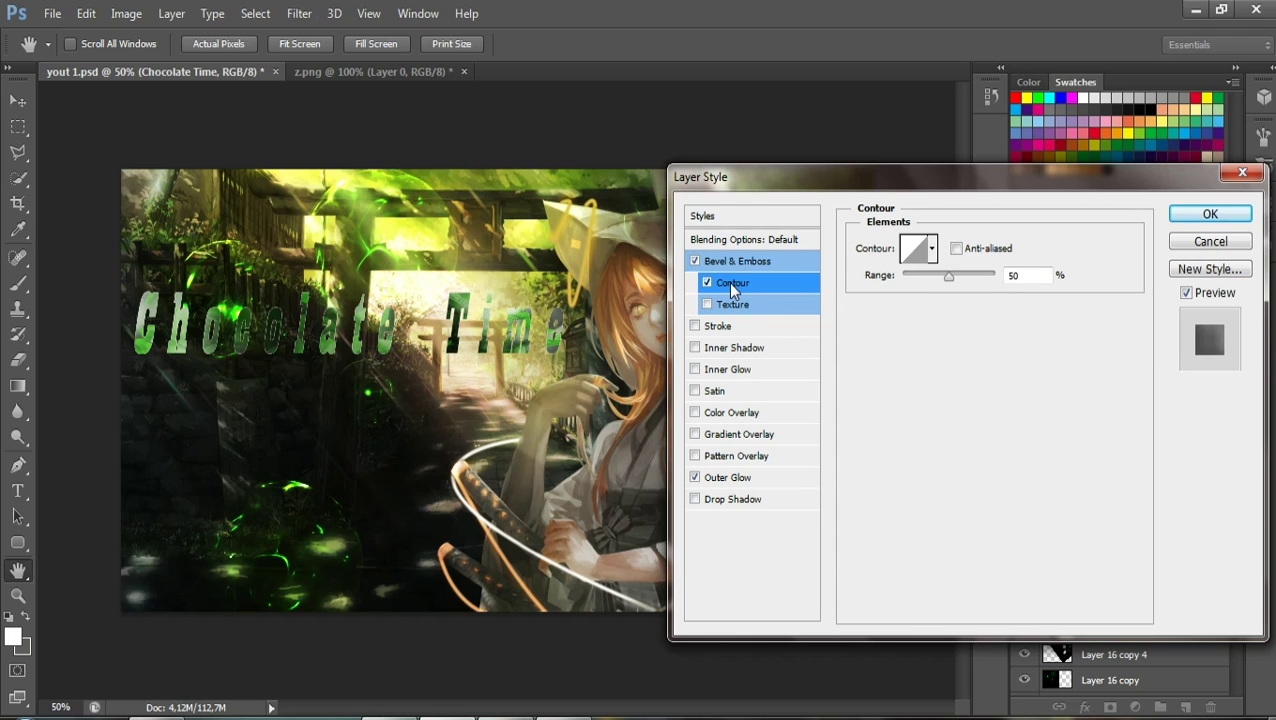
drag(950, 280, 909, 282)
click(706, 284)
click(729, 305)
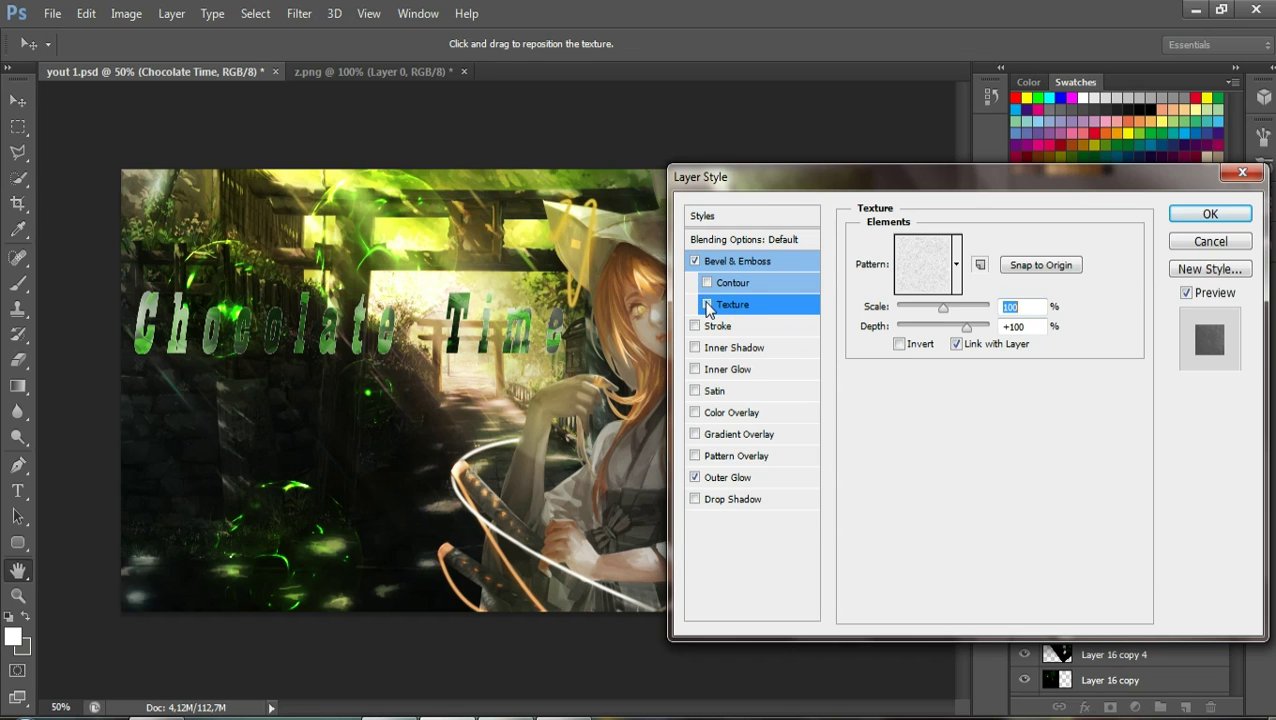
click(707, 304)
Add a black 3 px stroke outline to the Chocolate Time title
click(717, 327)
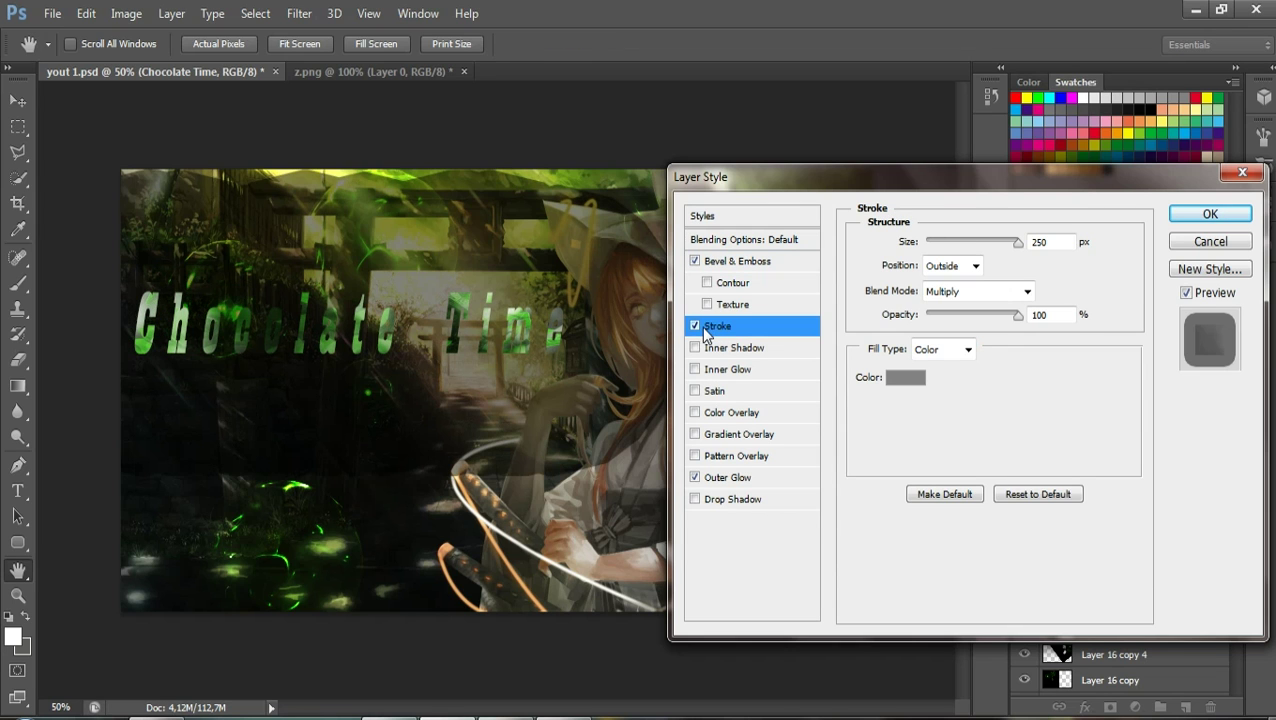
drag(1015, 242, 932, 248)
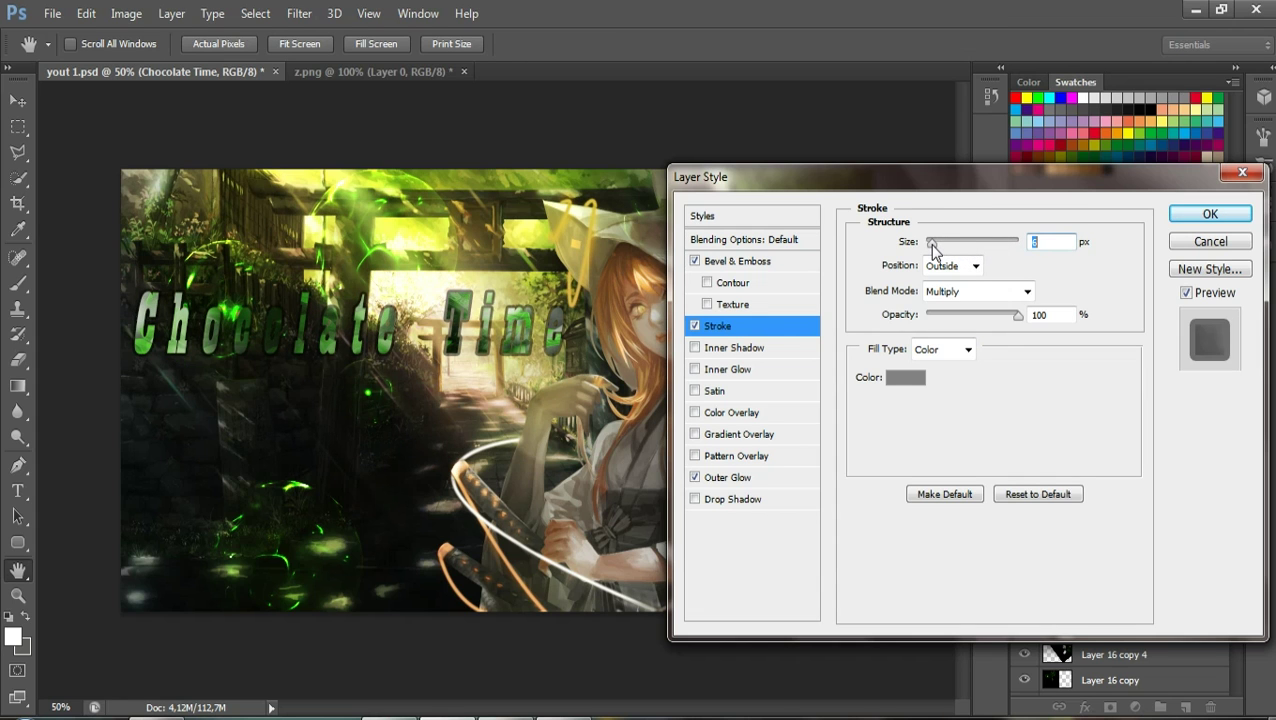
click(907, 378)
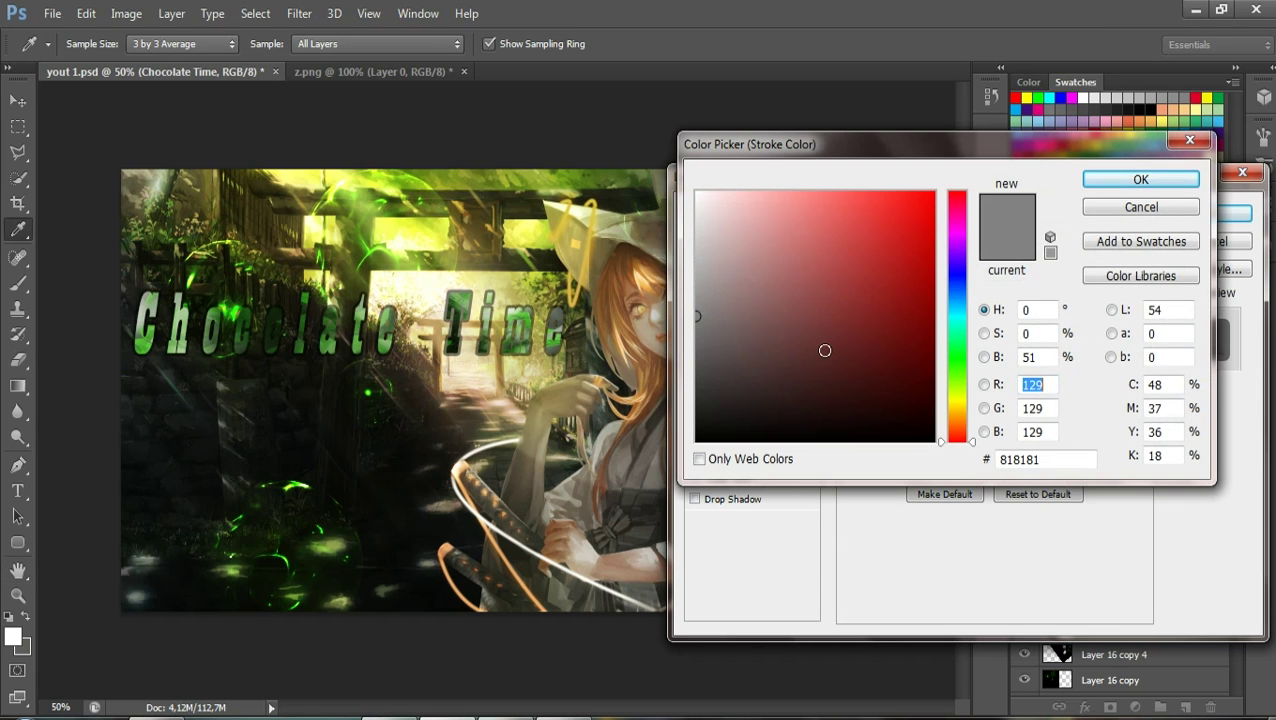
drag(800, 330, 712, 114)
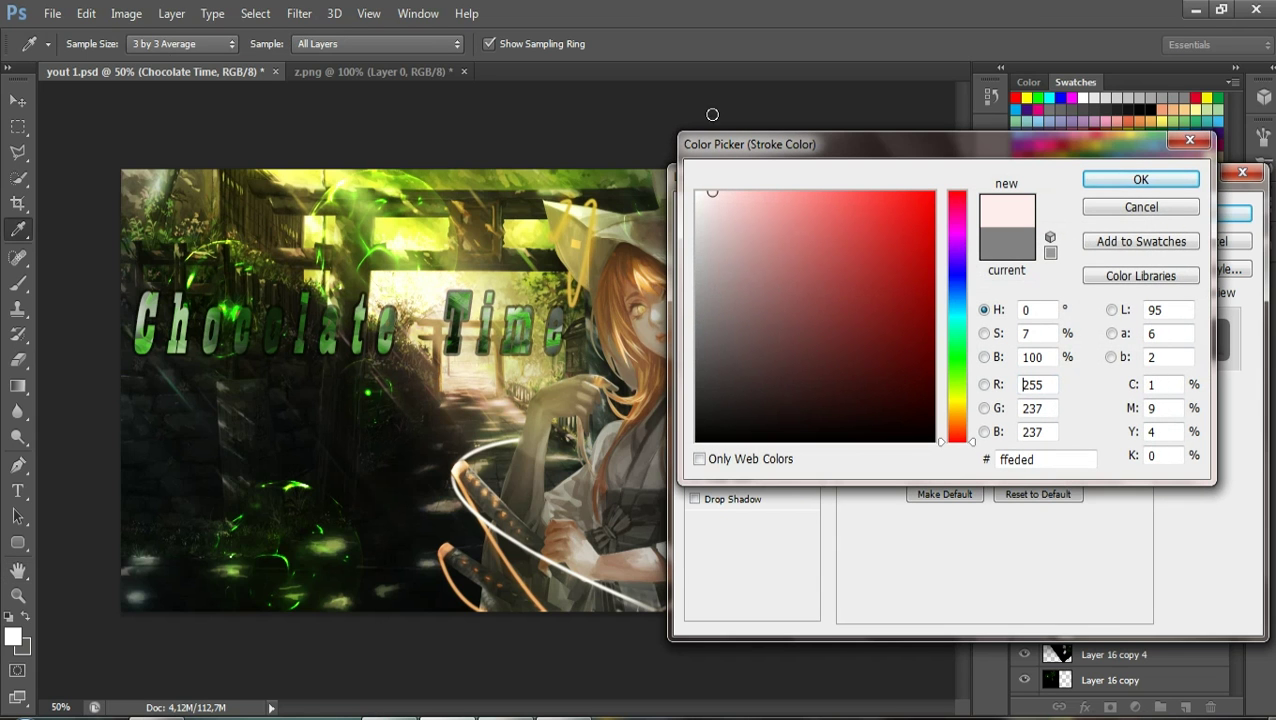
click(709, 194)
click(958, 347)
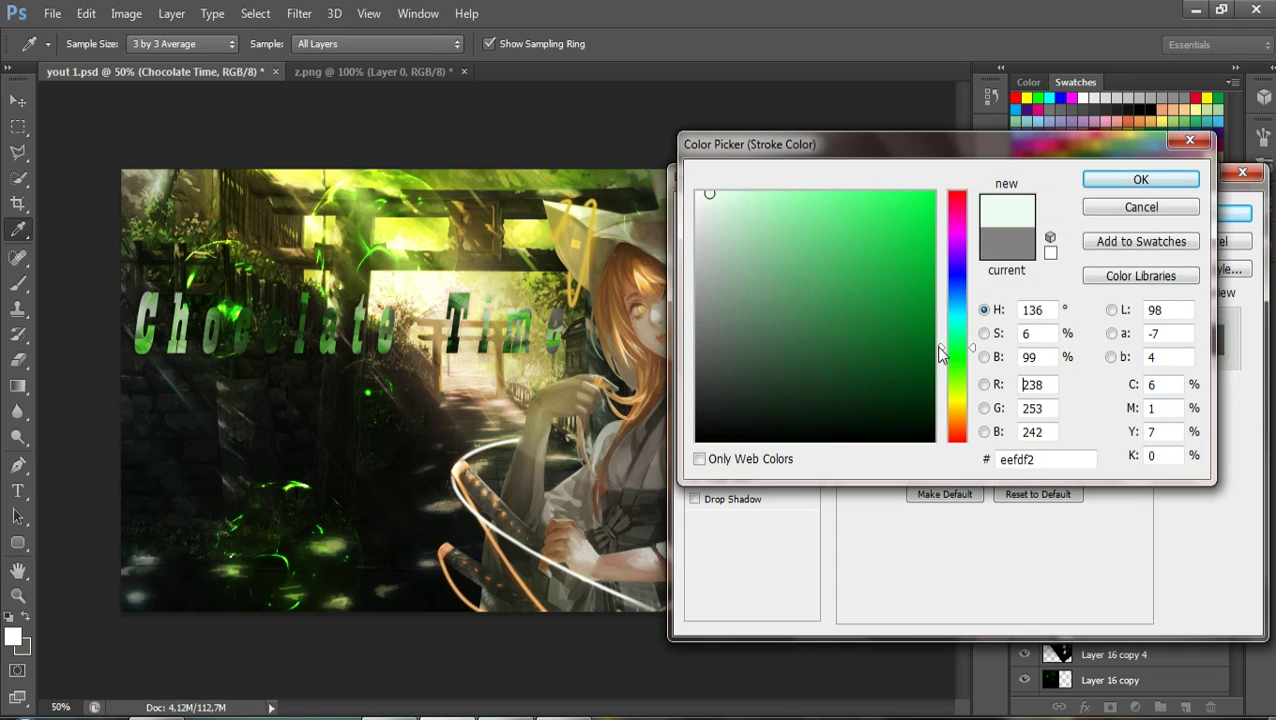
mouse_move(775, 285)
mouse_down()
mouse_move(800, 302)
mouse_move(851, 265)
mouse_move(687, 522)
mouse_up()
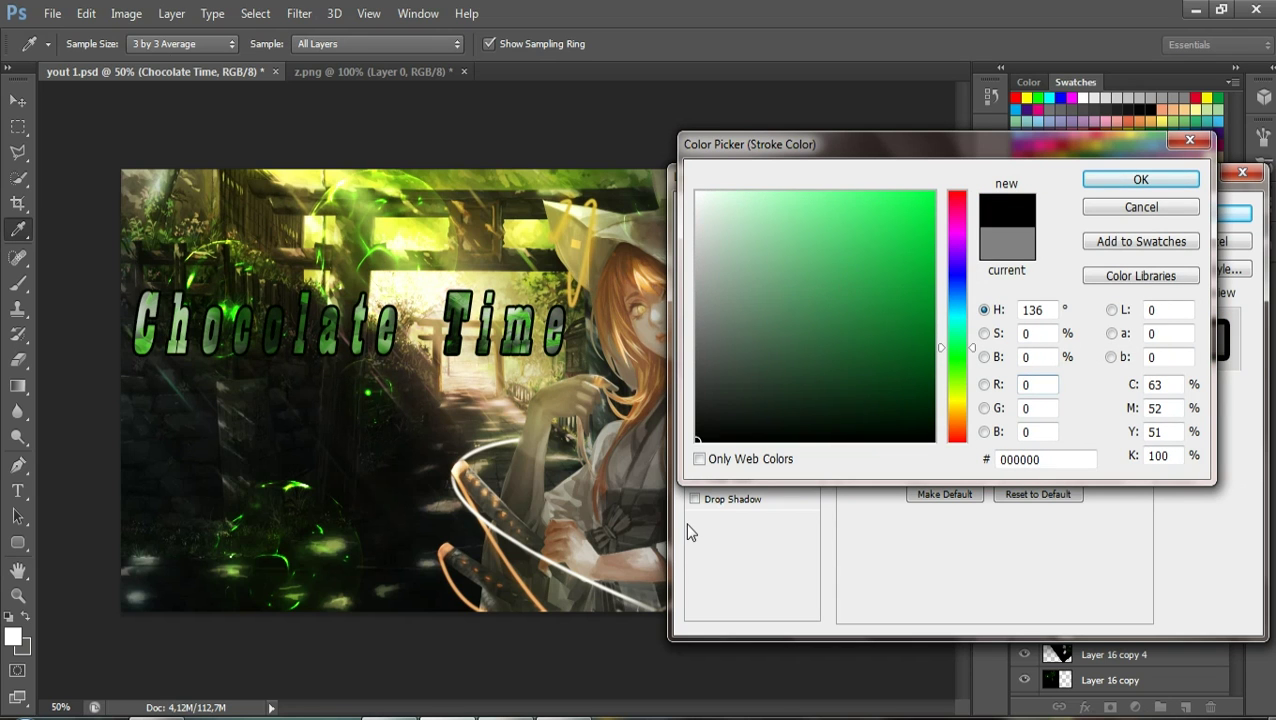
click(1116, 176)
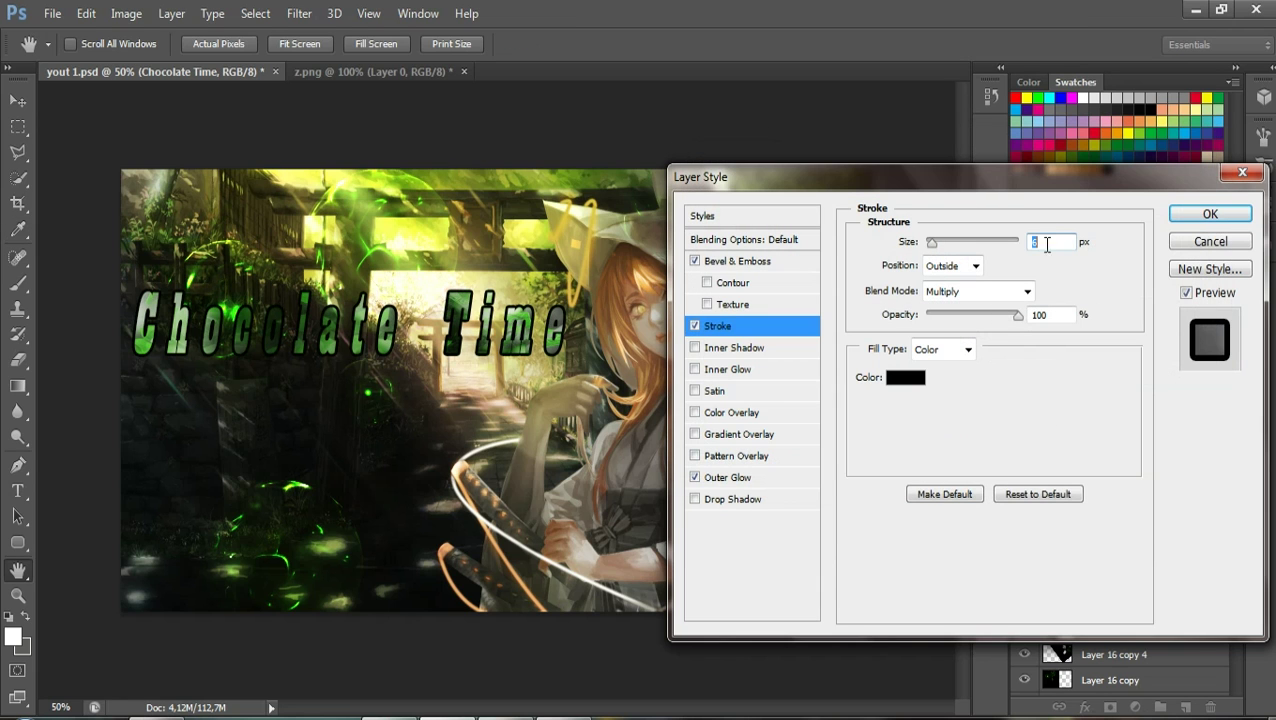
text(3)
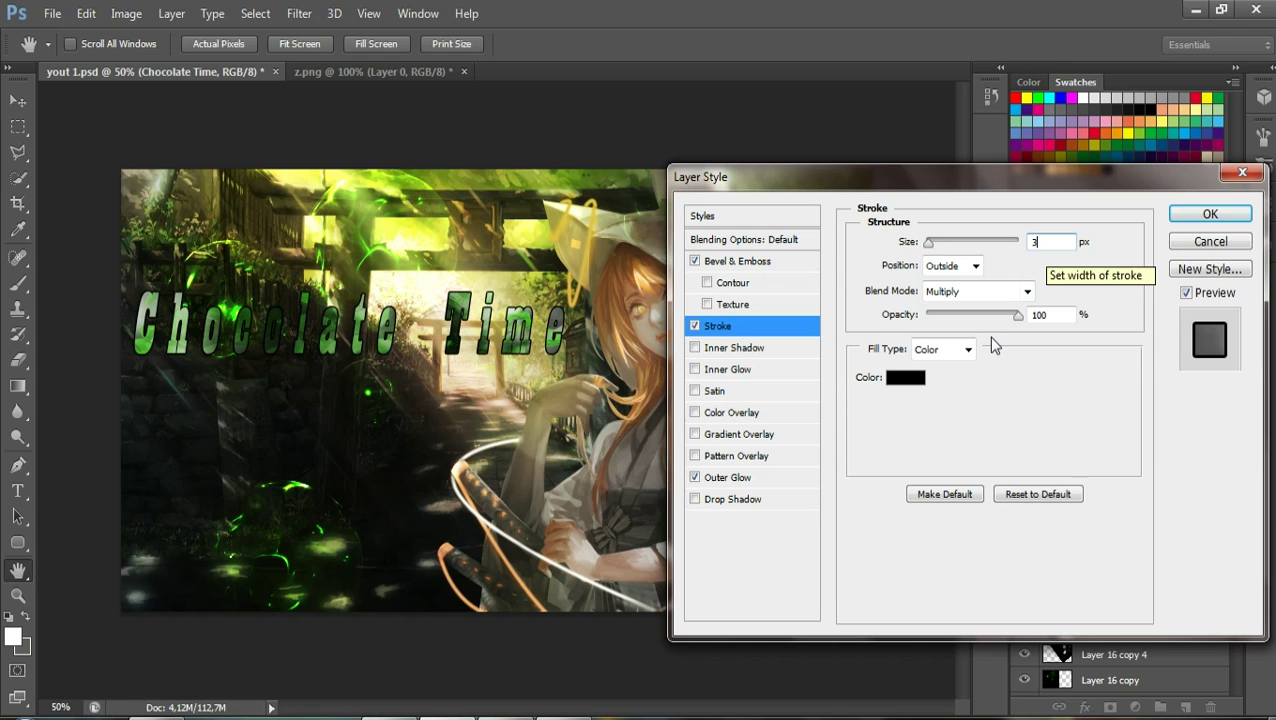
Keep the stroke blend mode at Normal after briefly trying Lighten
click(958, 291)
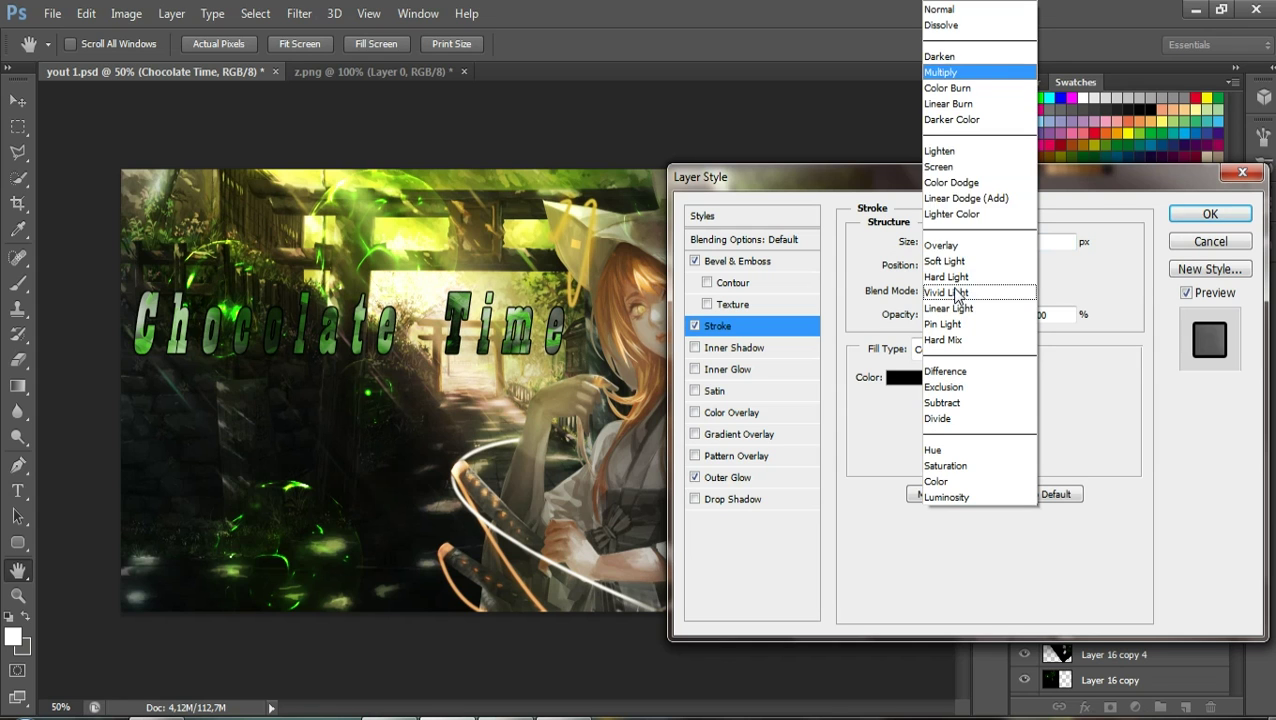
click(940, 151)
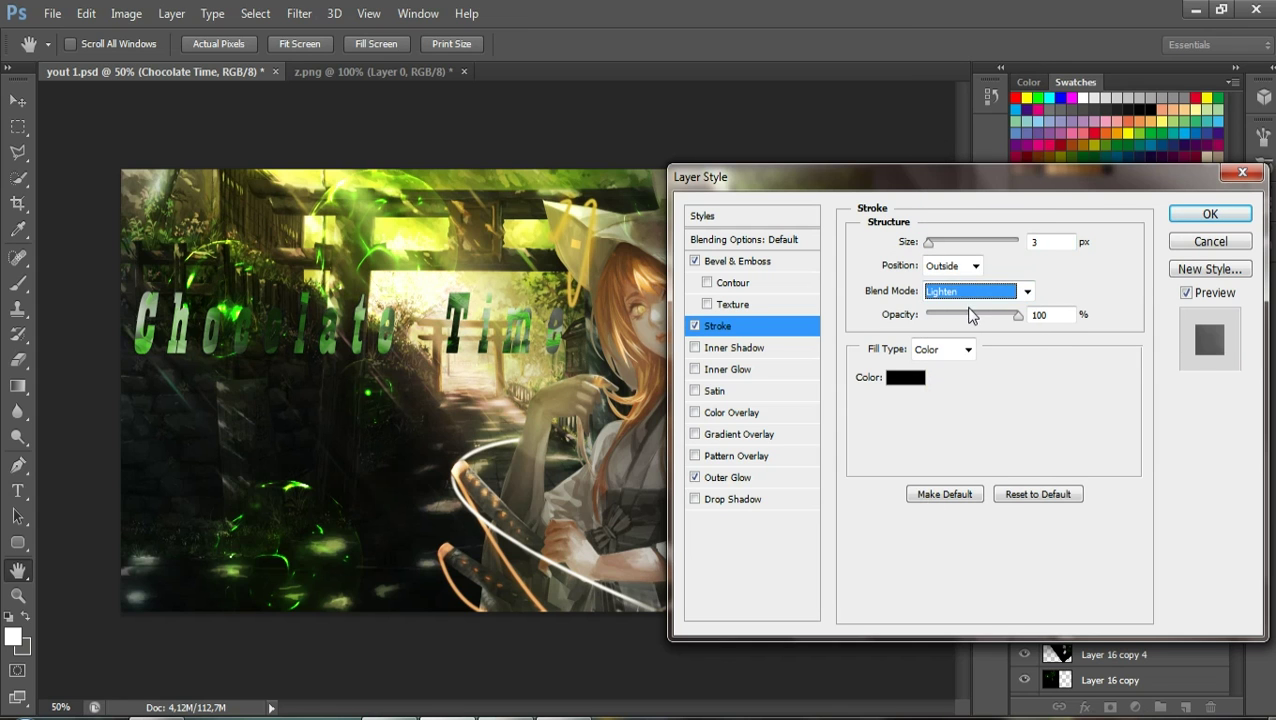
click(968, 291)
click(945, 6)
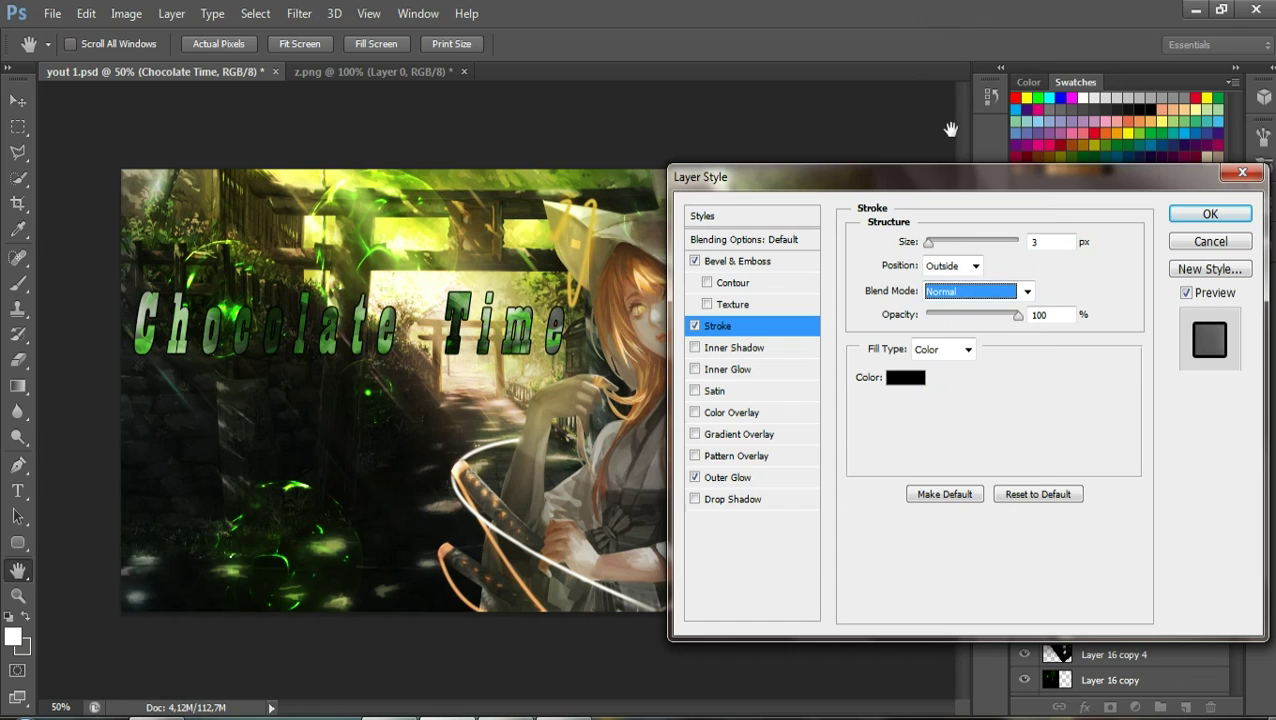
Try an inner shadow, turn it back off, and apply the layer style
click(736, 348)
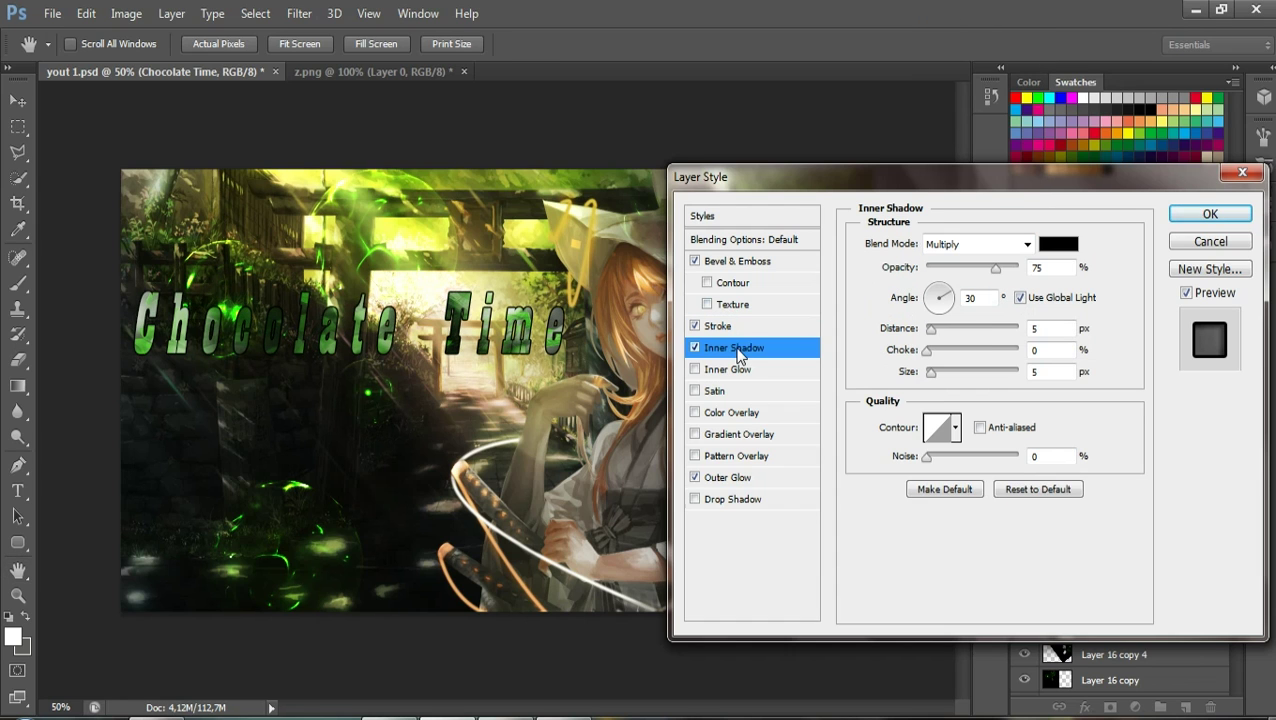
drag(995, 267, 971, 272)
mouse_move(952, 296)
mouse_down()
mouse_move(936, 337)
mouse_move(900, 330)
mouse_up()
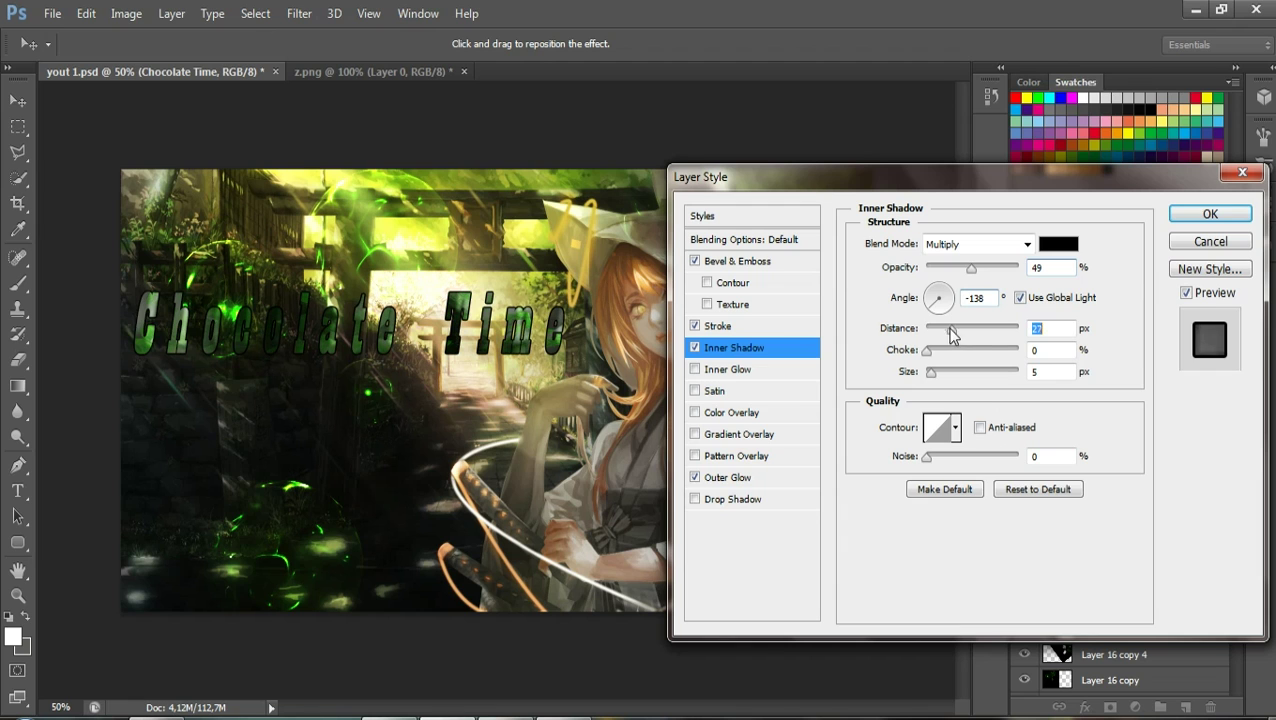
click(695, 347)
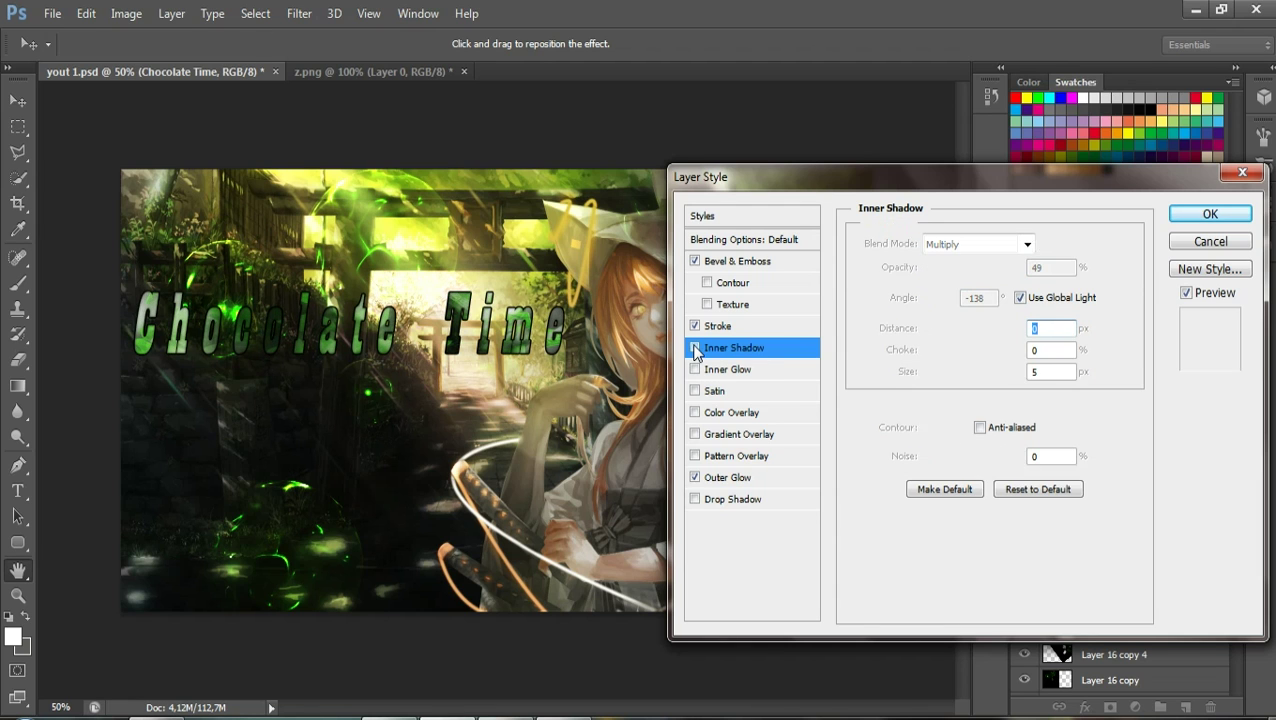
click(1210, 213)
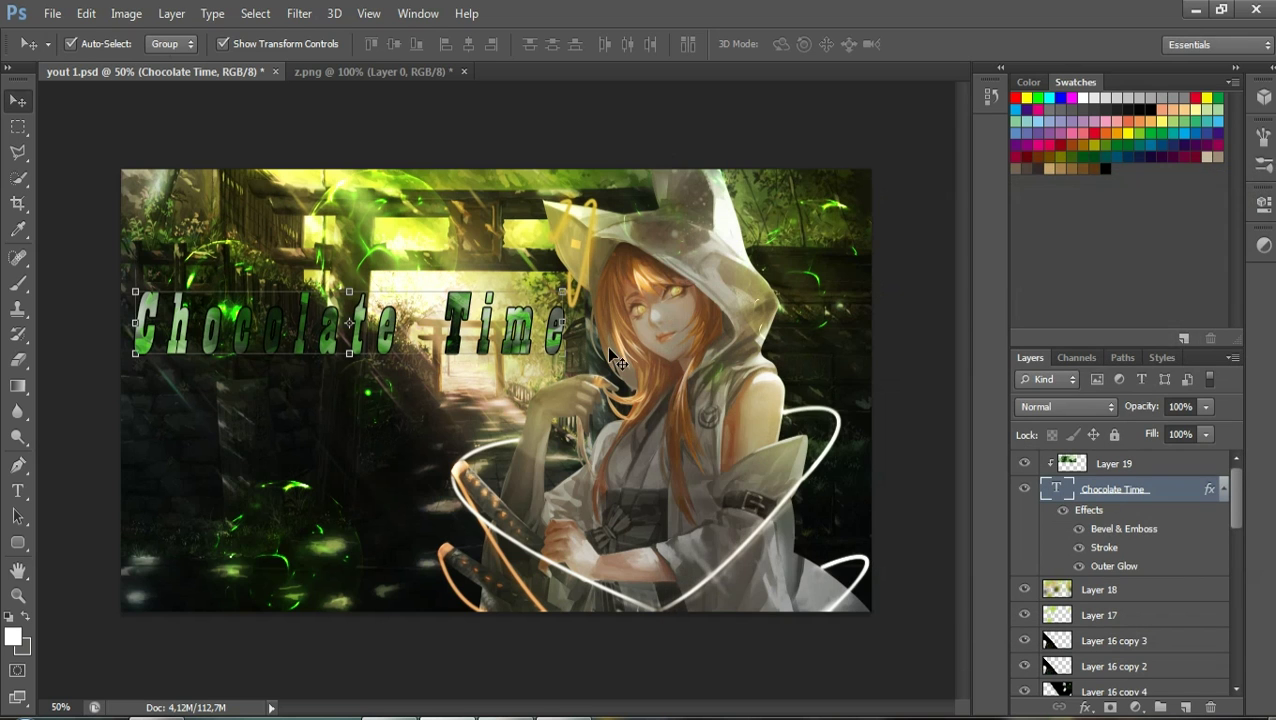
Scale the Chocolate Time title up to about 101.69% width and 113% height
drag(569, 355, 579, 373)
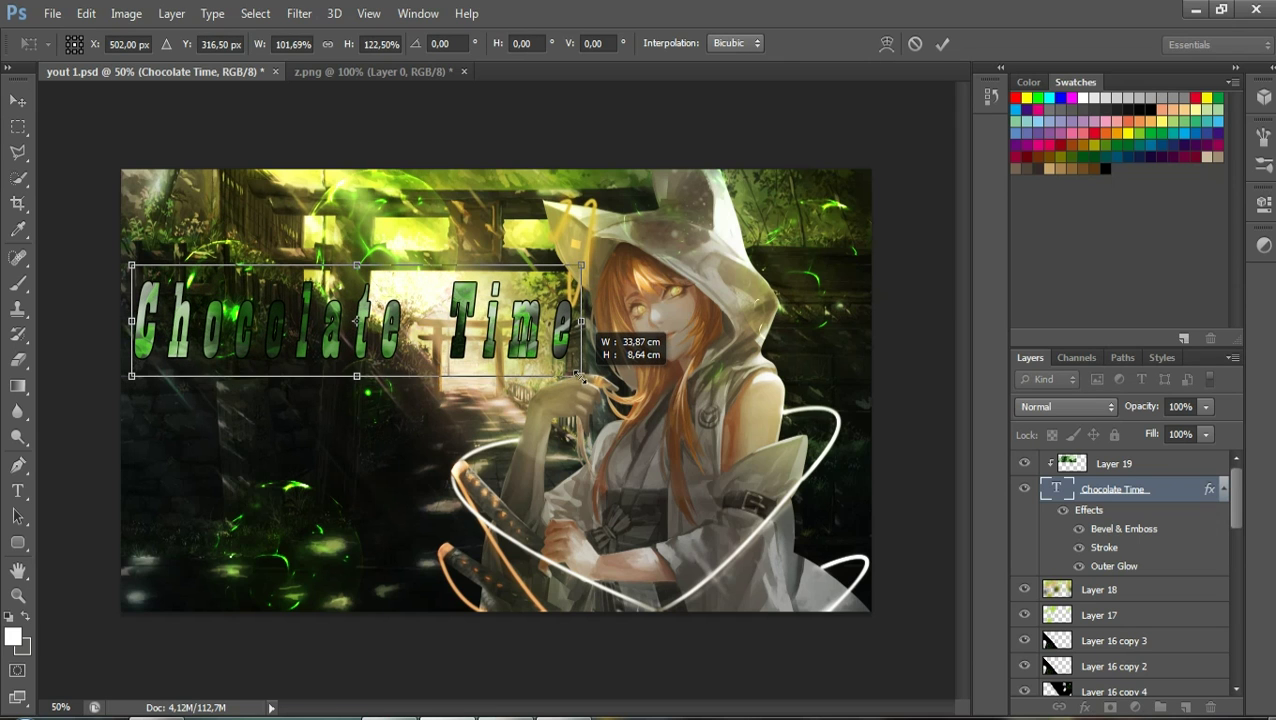
click(942, 43)
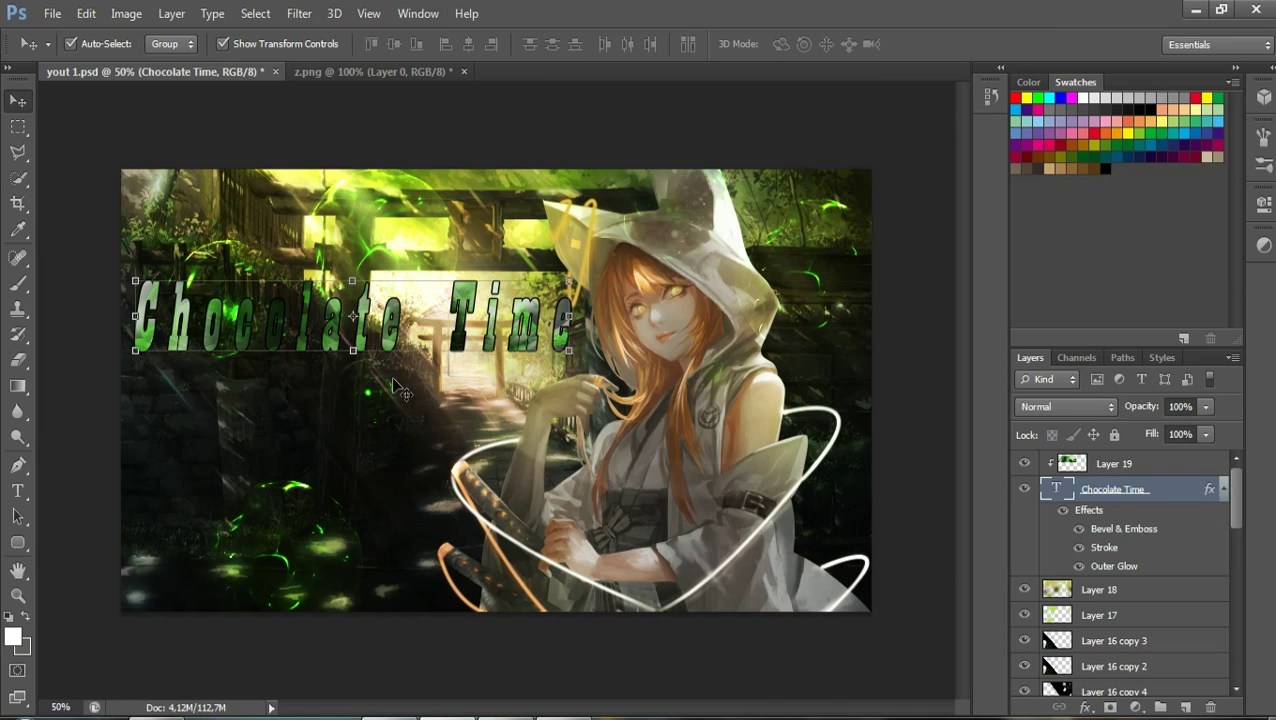
click(1120, 468)
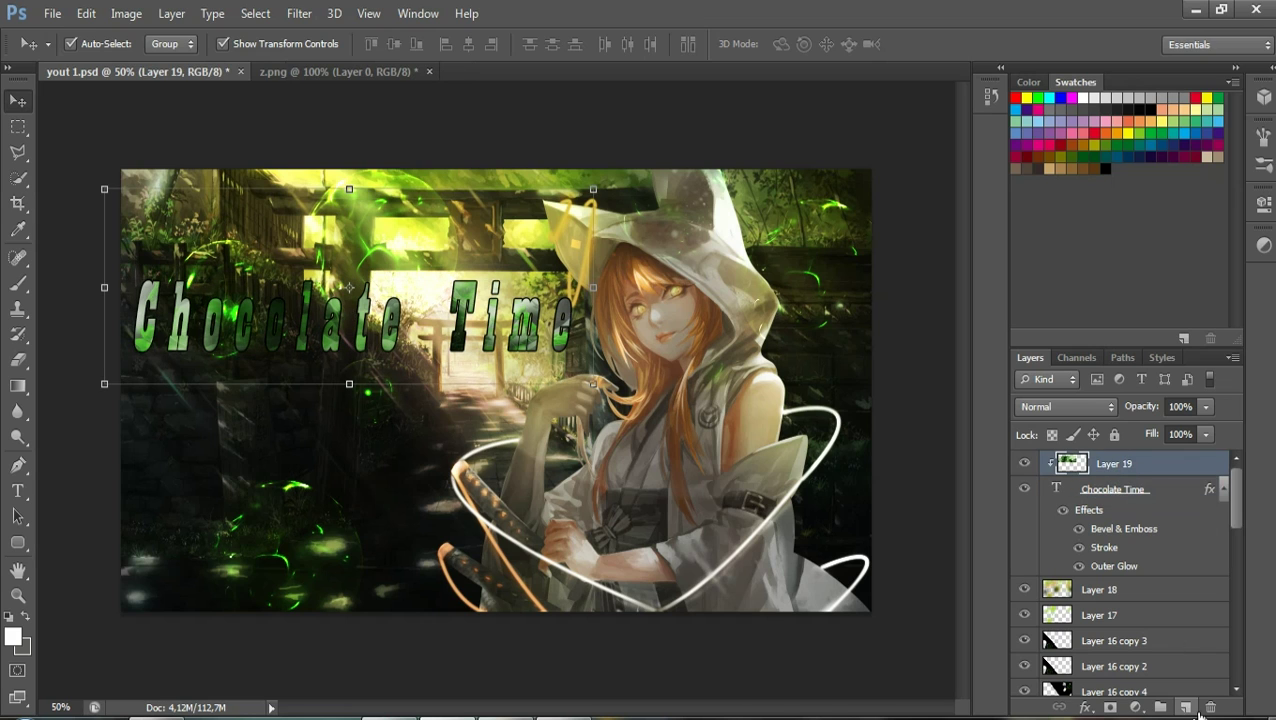
click(1131, 494)
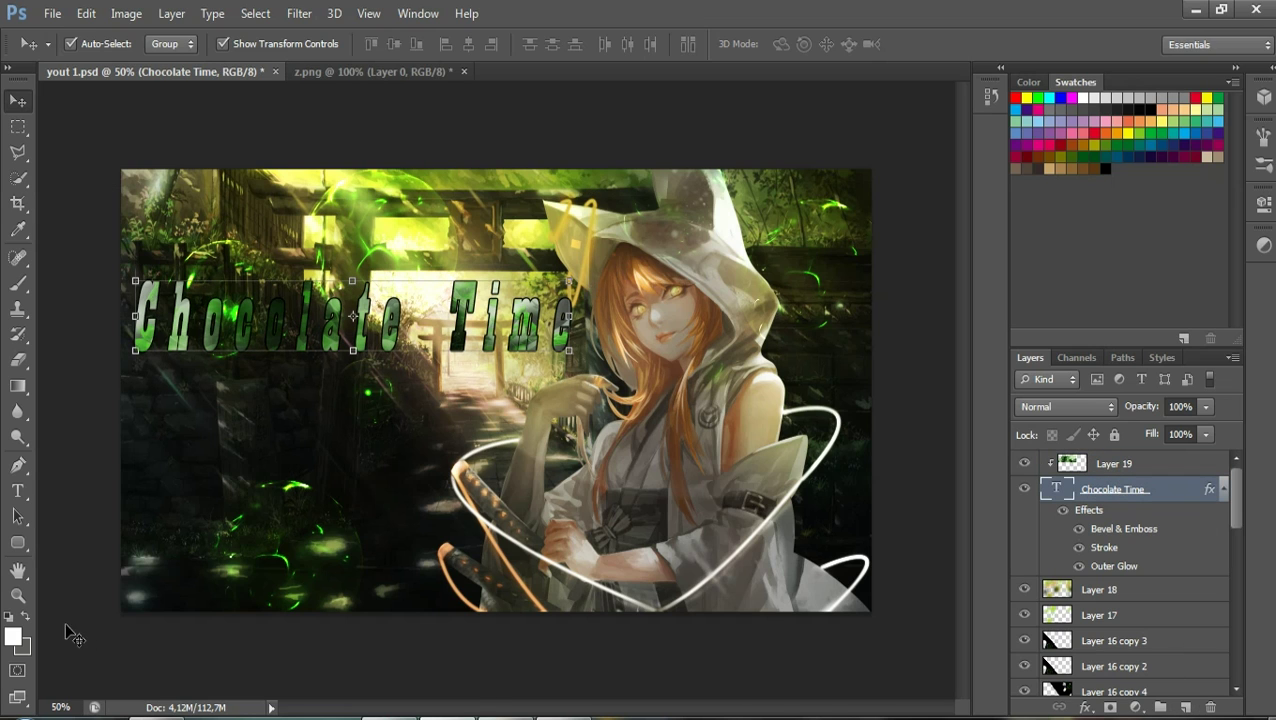
Start a text line below the title and copy 'we are here' from Notepad
click(17, 493)
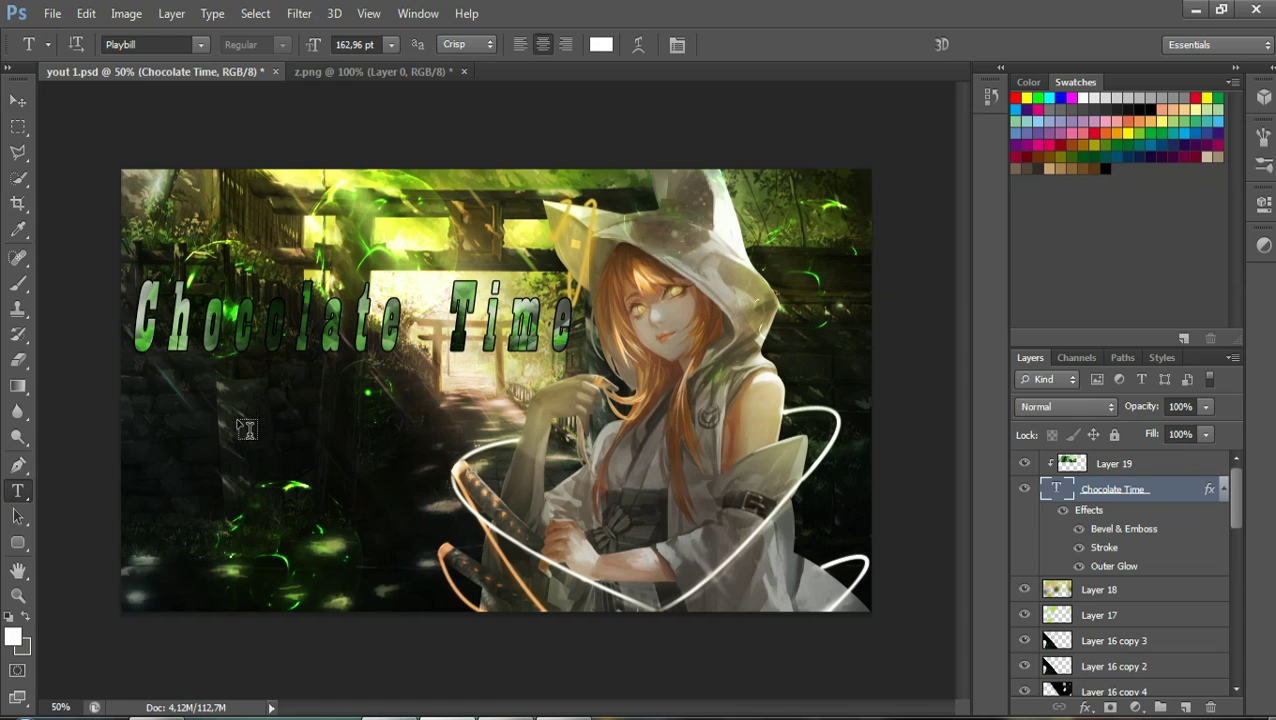
click(1126, 466)
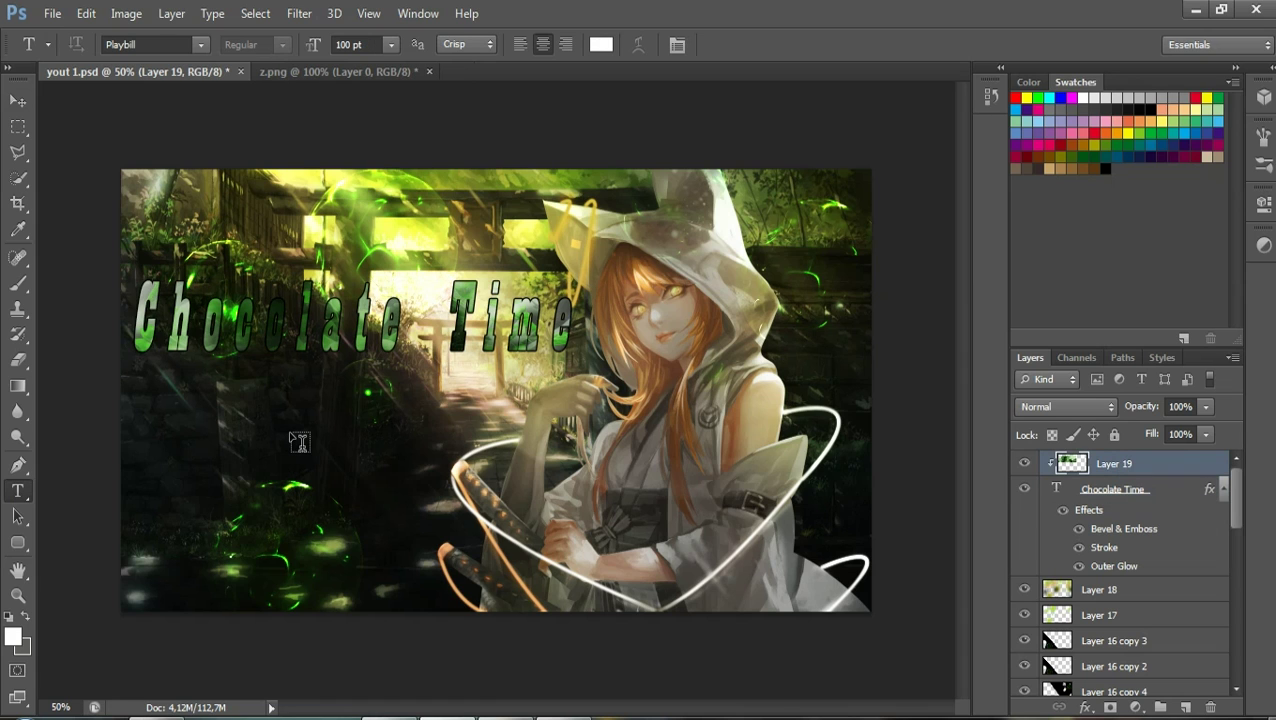
click(269, 405)
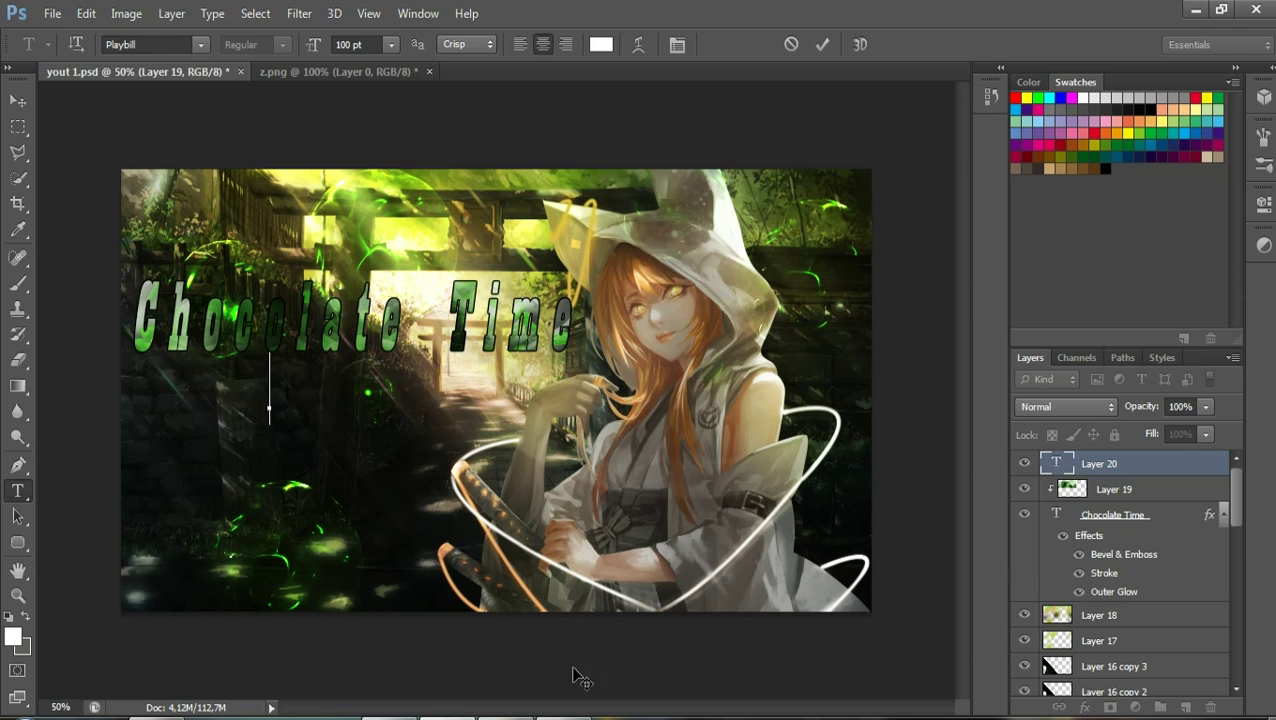
click(500, 717)
drag(990, 173, 703, 173)
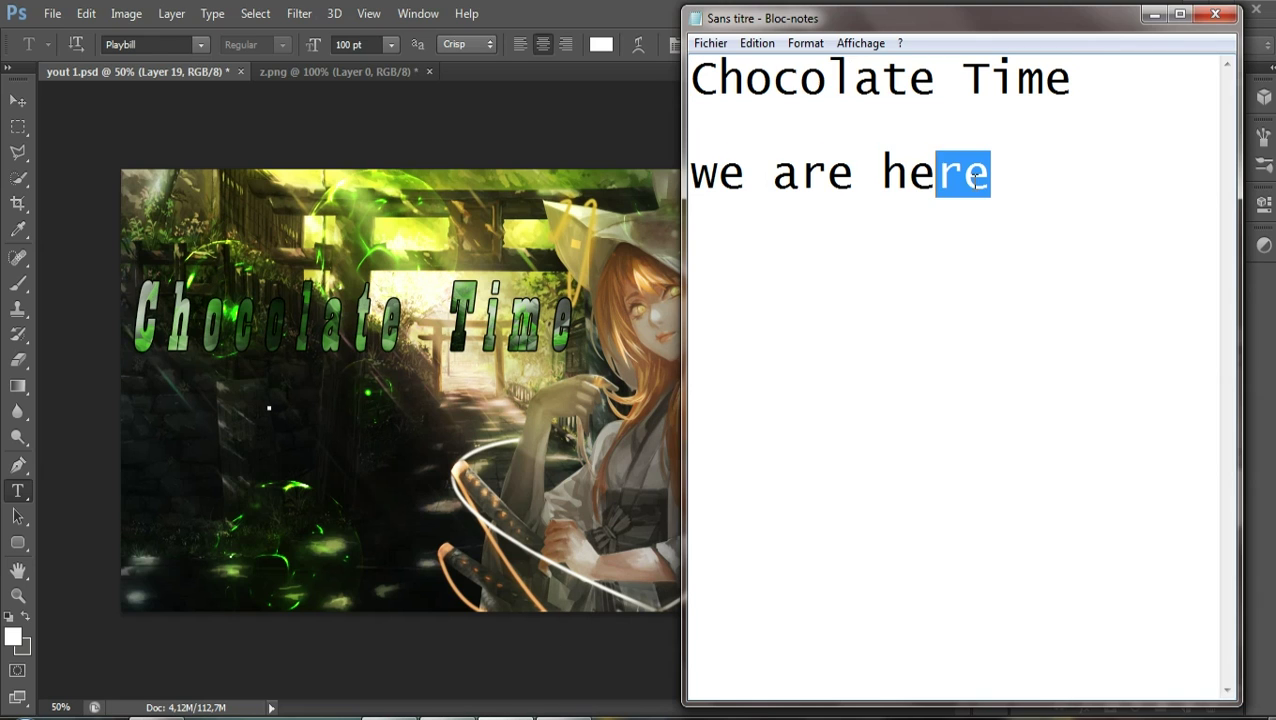
right_click(735, 170)
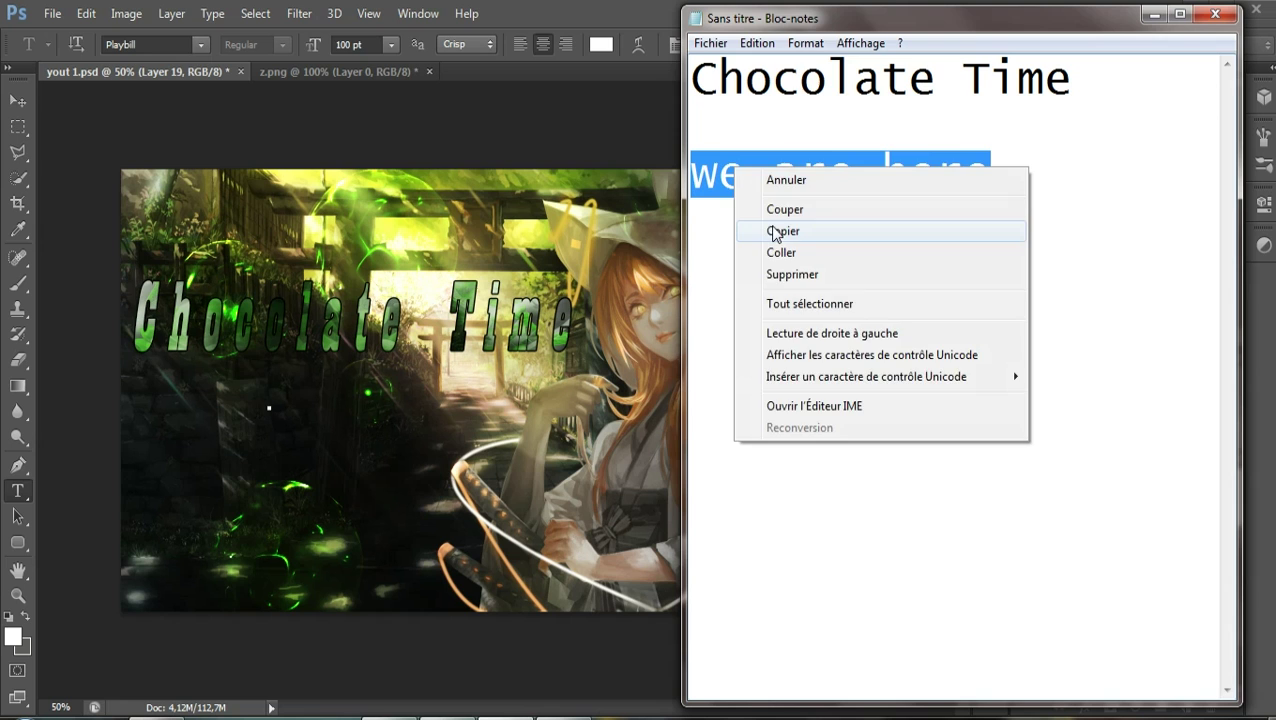
click(768, 230)
Paste 'we are here' as the subtitle, commit it, and nudge it slightly right
click(279, 400)
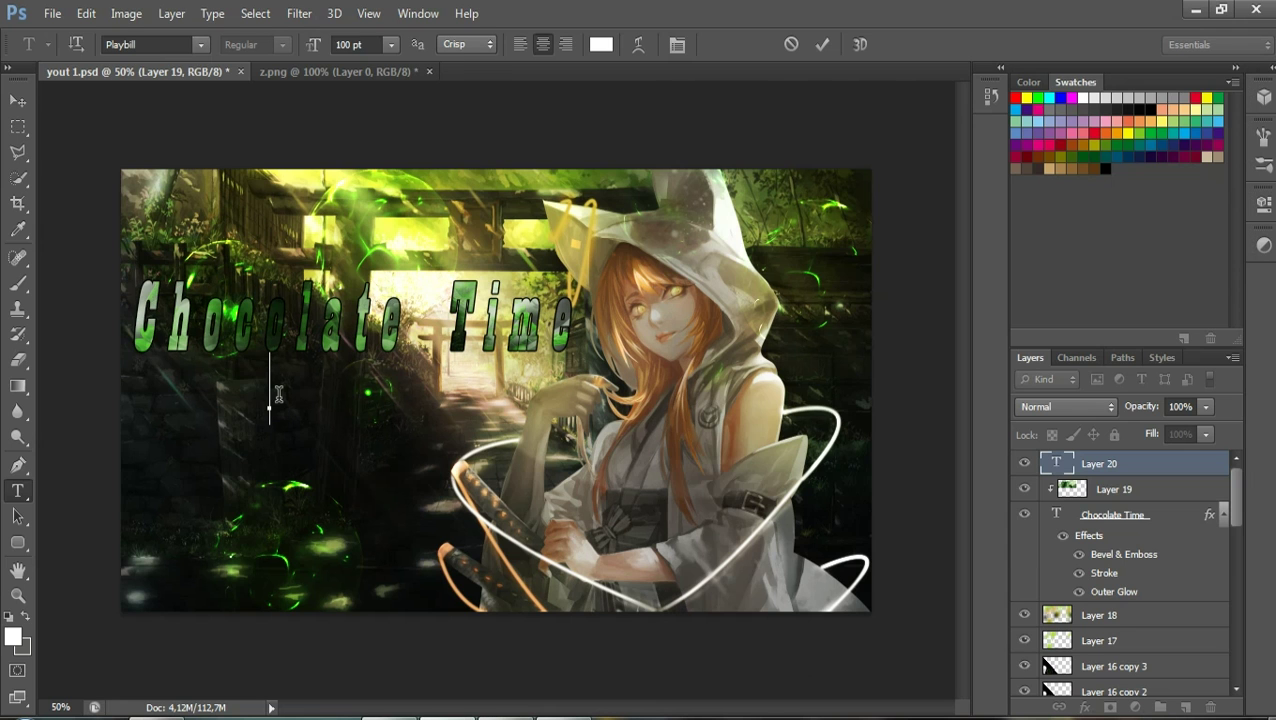
right_click(279, 400)
click(325, 112)
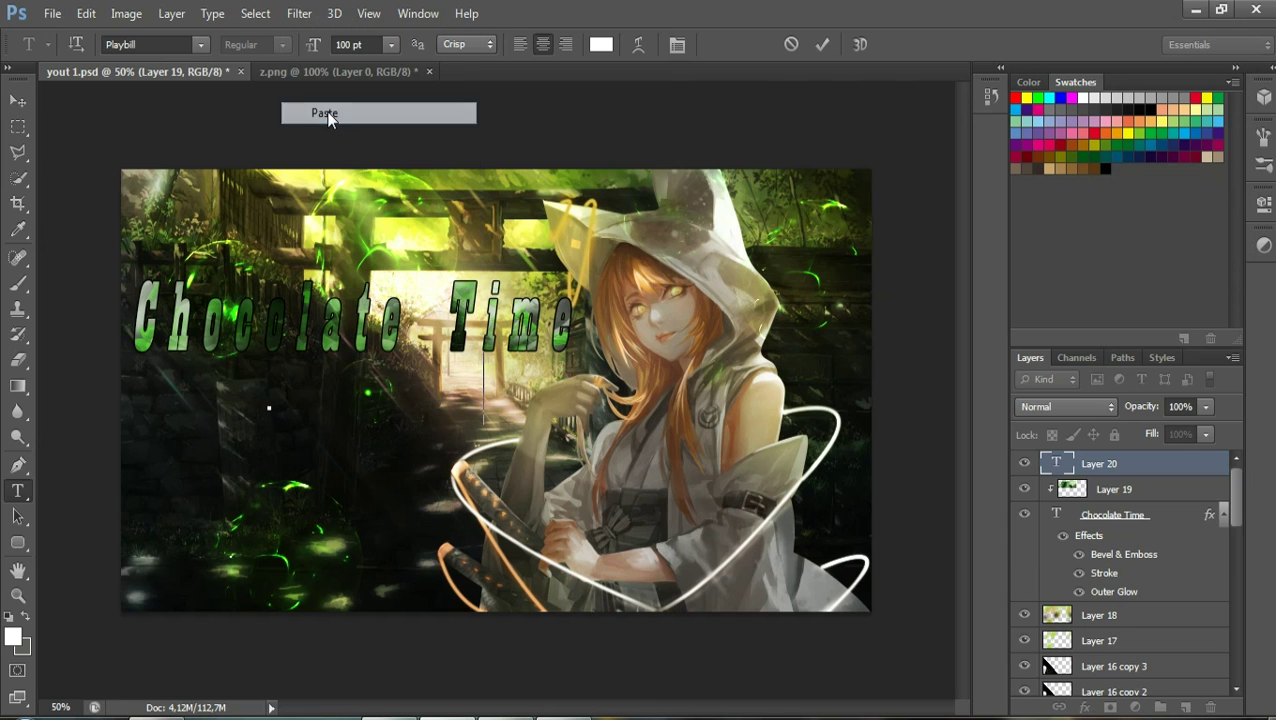
click(18, 100)
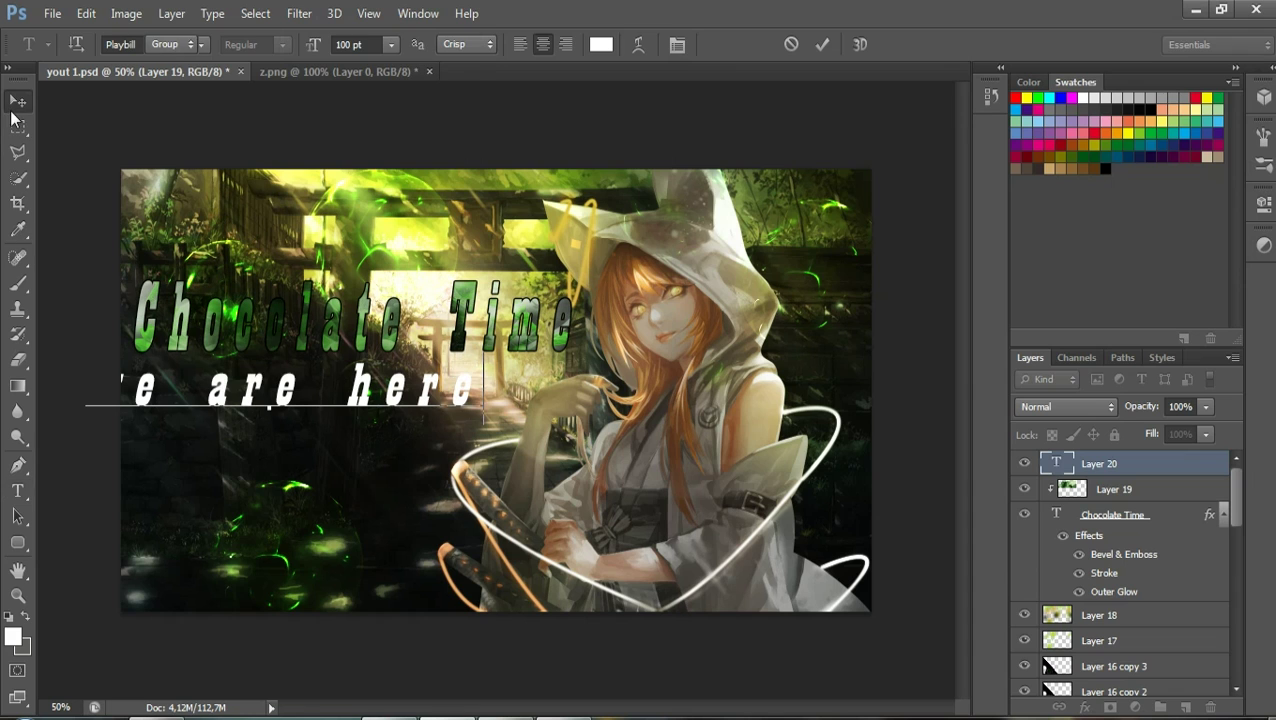
drag(259, 398, 335, 393)
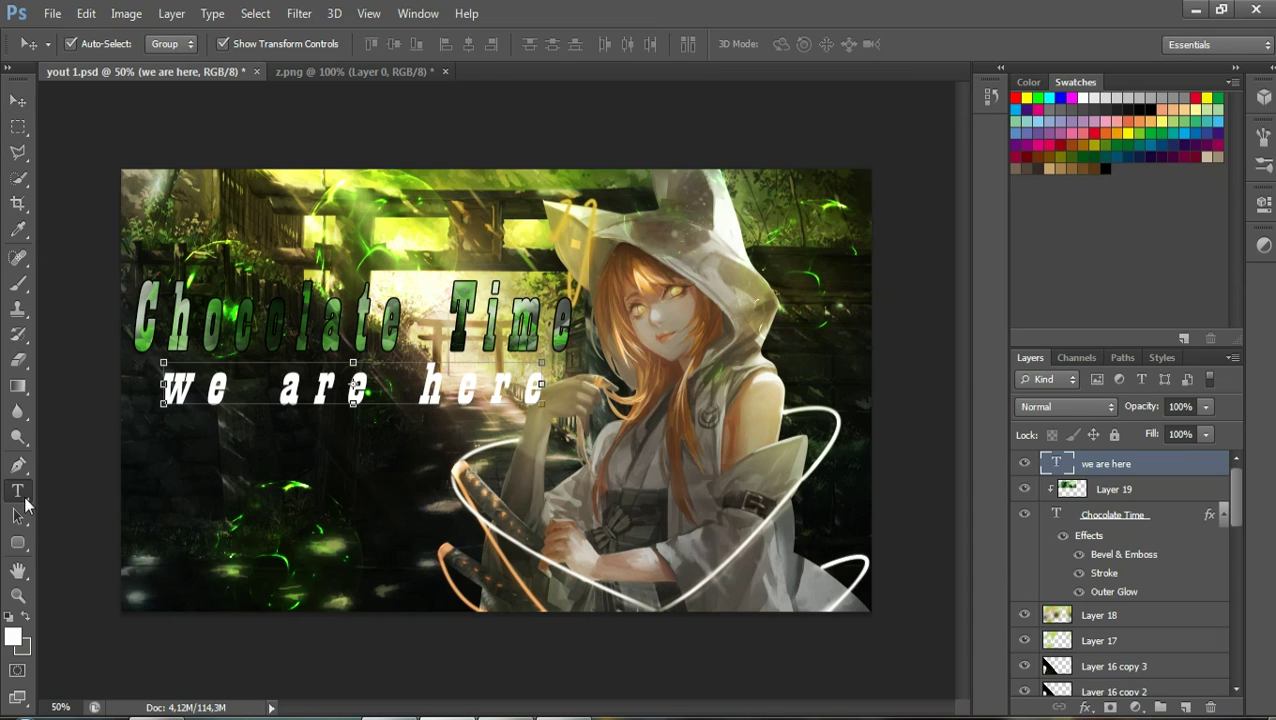
Set the 'we are here' subtitle text in the Snap ITC font
click(18, 490)
drag(163, 385, 552, 390)
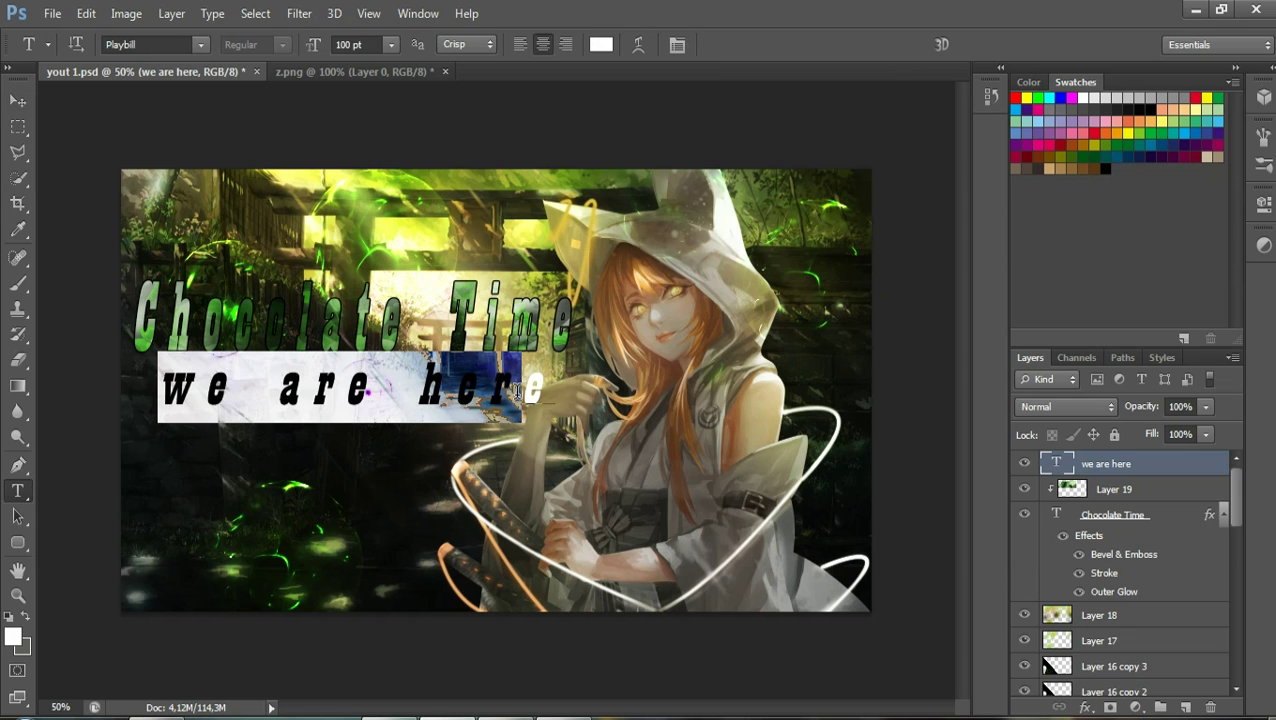
click(199, 44)
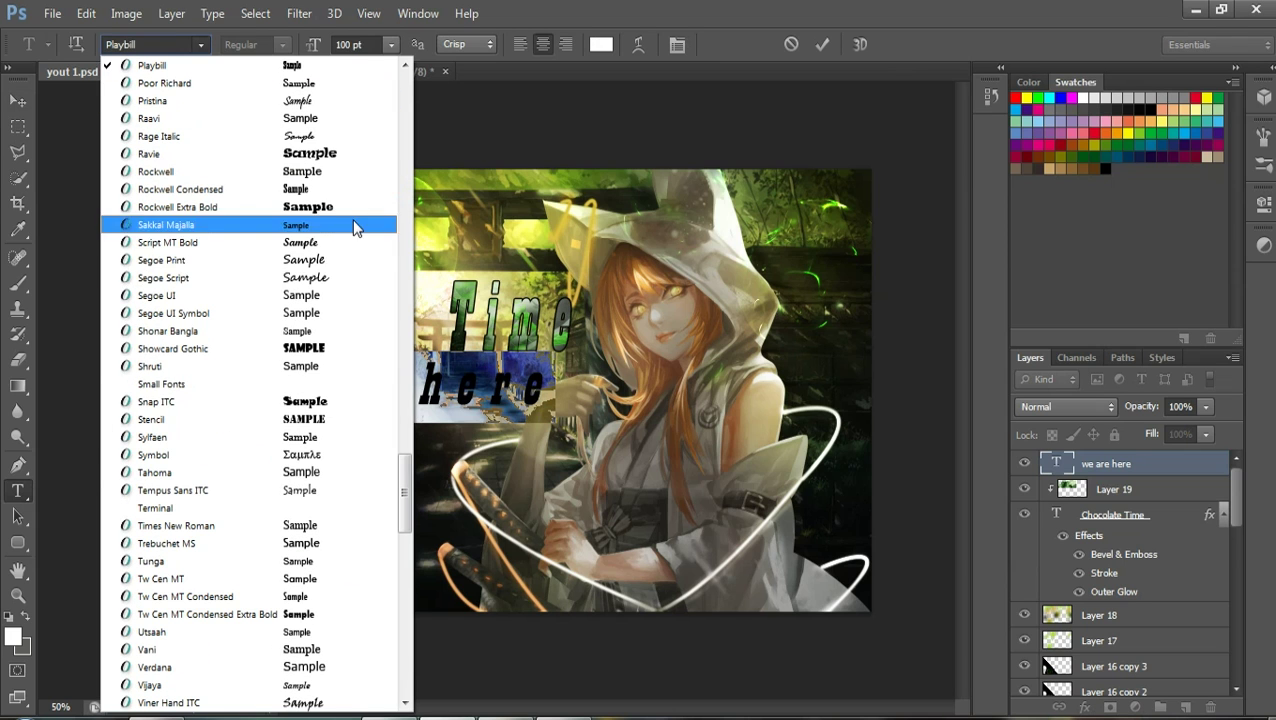
click(331, 403)
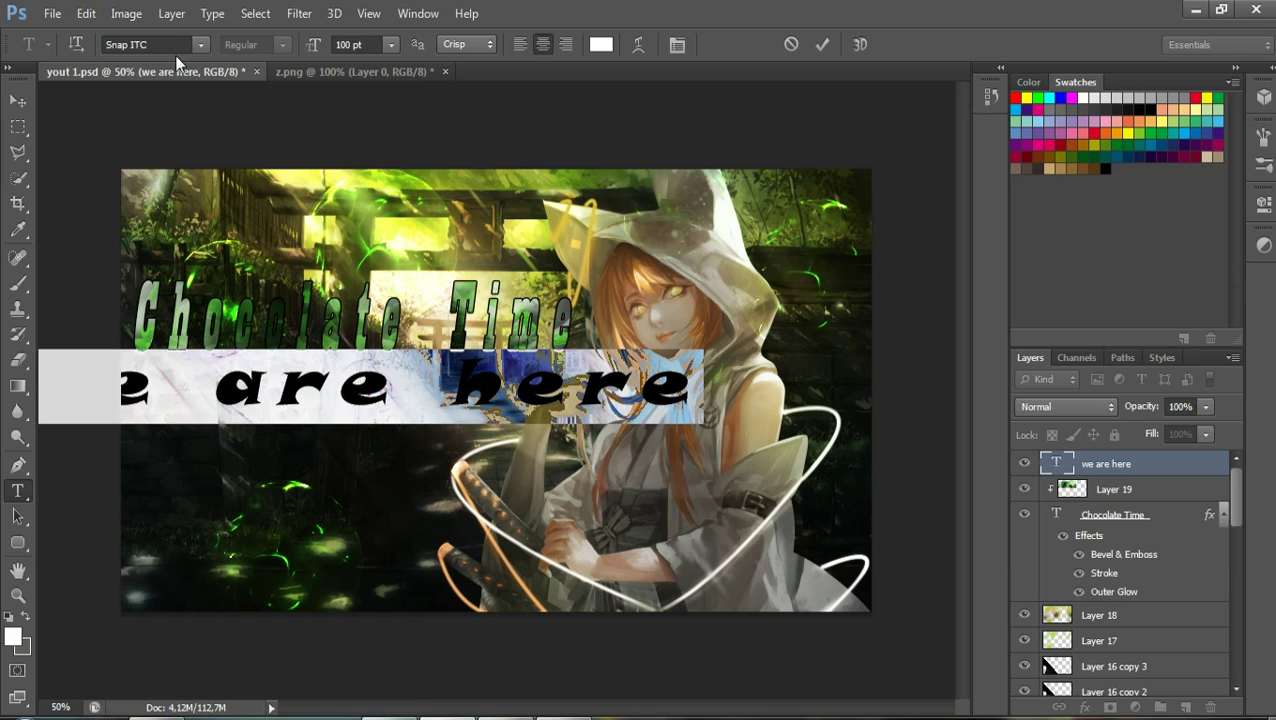
click(202, 46)
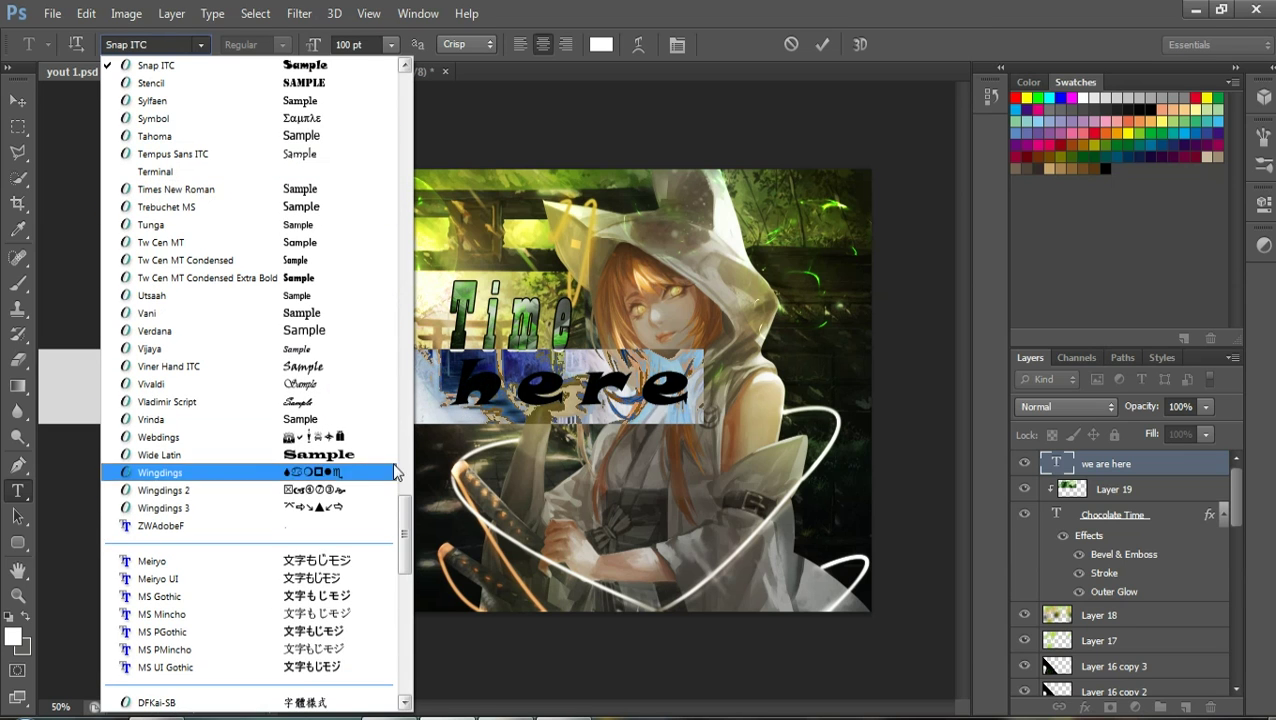
drag(405, 528, 406, 641)
Switch the subtitle to BrowalliaUPC, then nudge it up and resize it
click(313, 399)
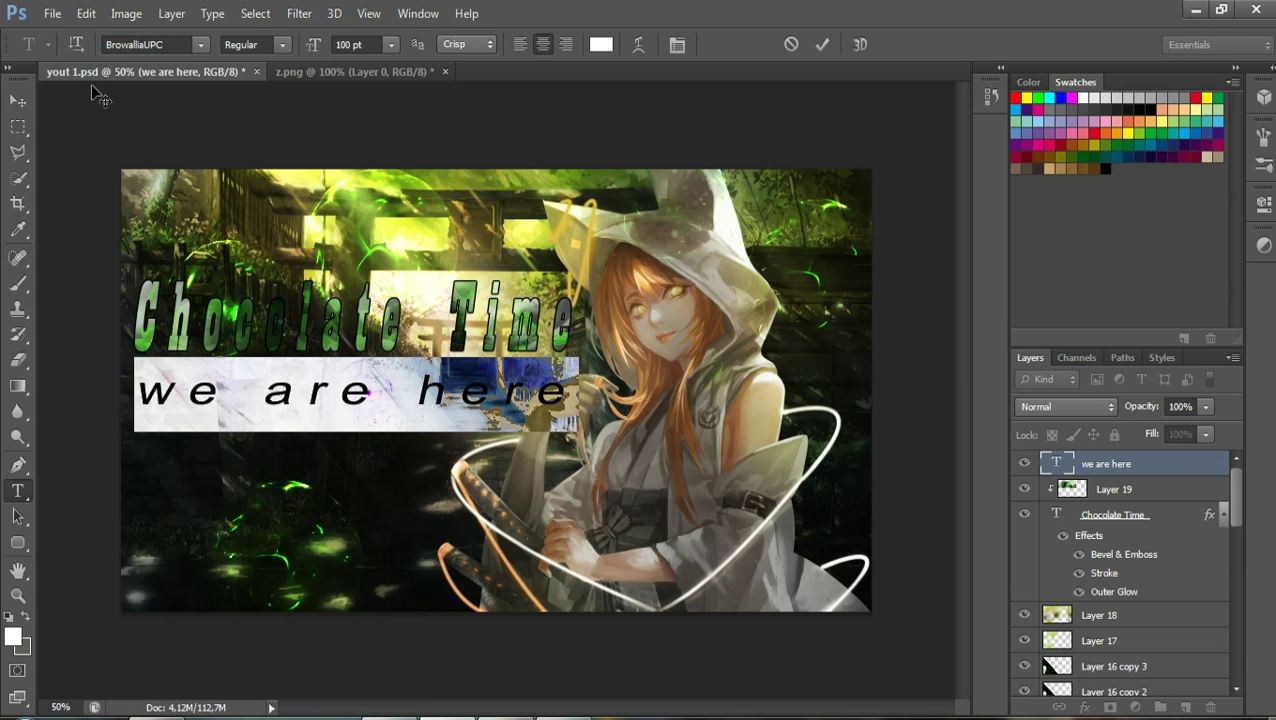
click(18, 100)
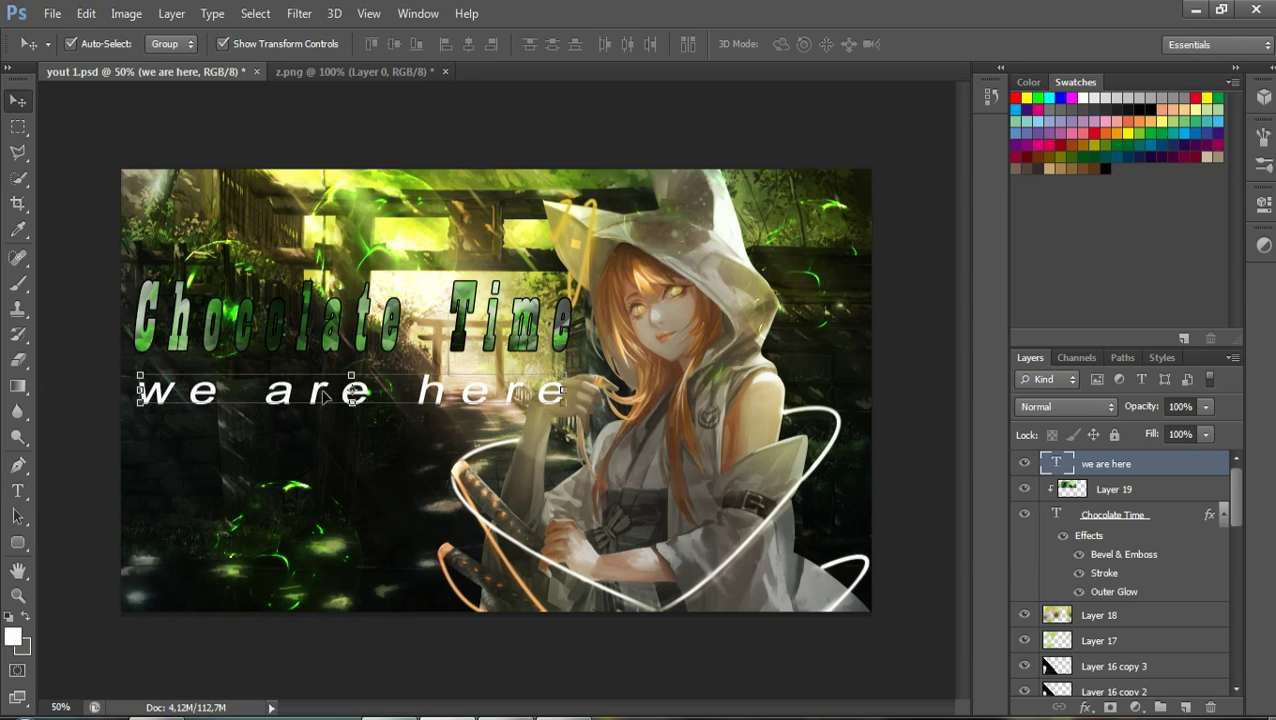
drag(323, 396, 324, 384)
mouse_move(566, 394)
mouse_down()
mouse_move(506, 398)
mouse_move(473, 368)
mouse_move(452, 371)
mouse_move(571, 368)
mouse_move(570, 389)
mouse_up()
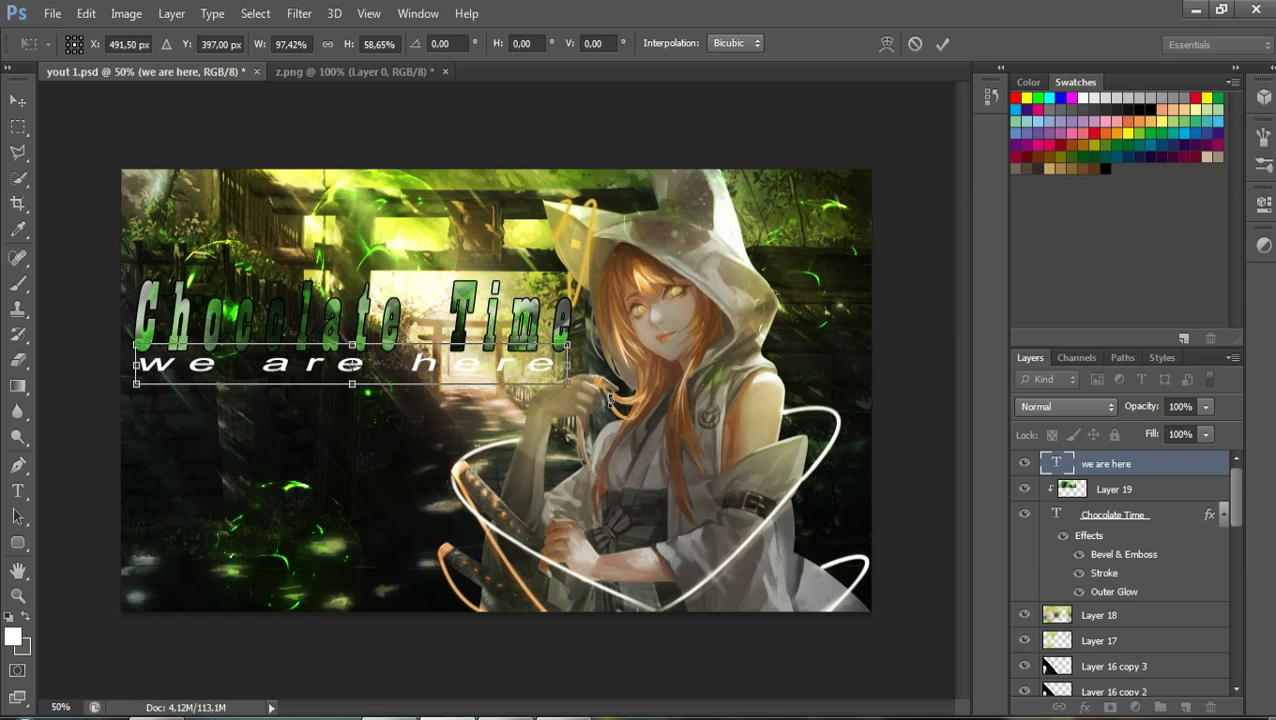
click(940, 44)
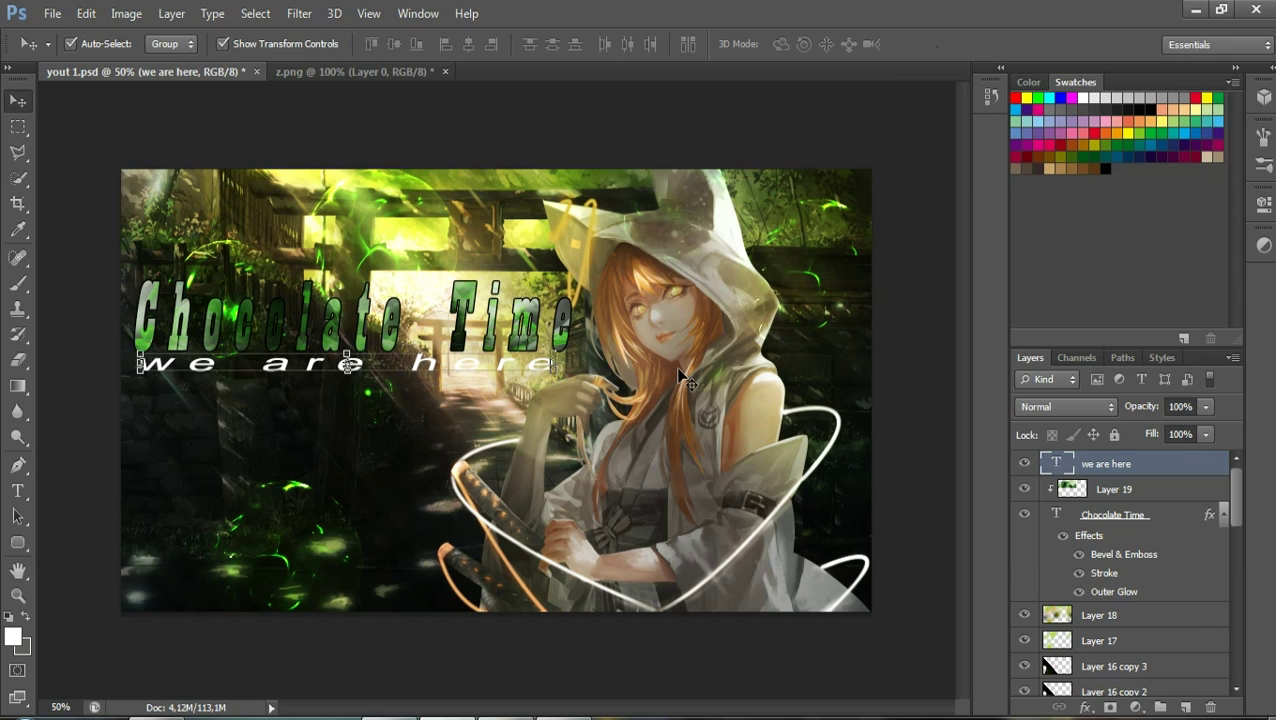
click(680, 375)
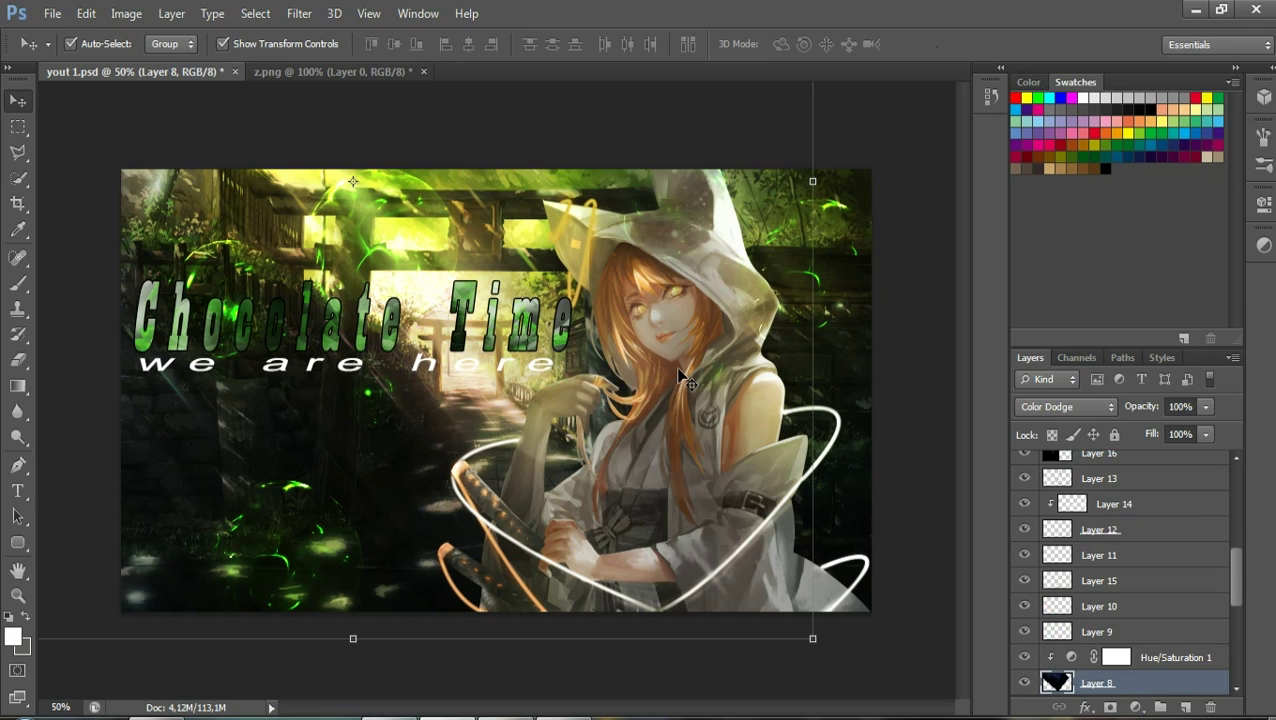
Stretch the subtitle to 97.29% width and 167.86% height below the title
click(360, 370)
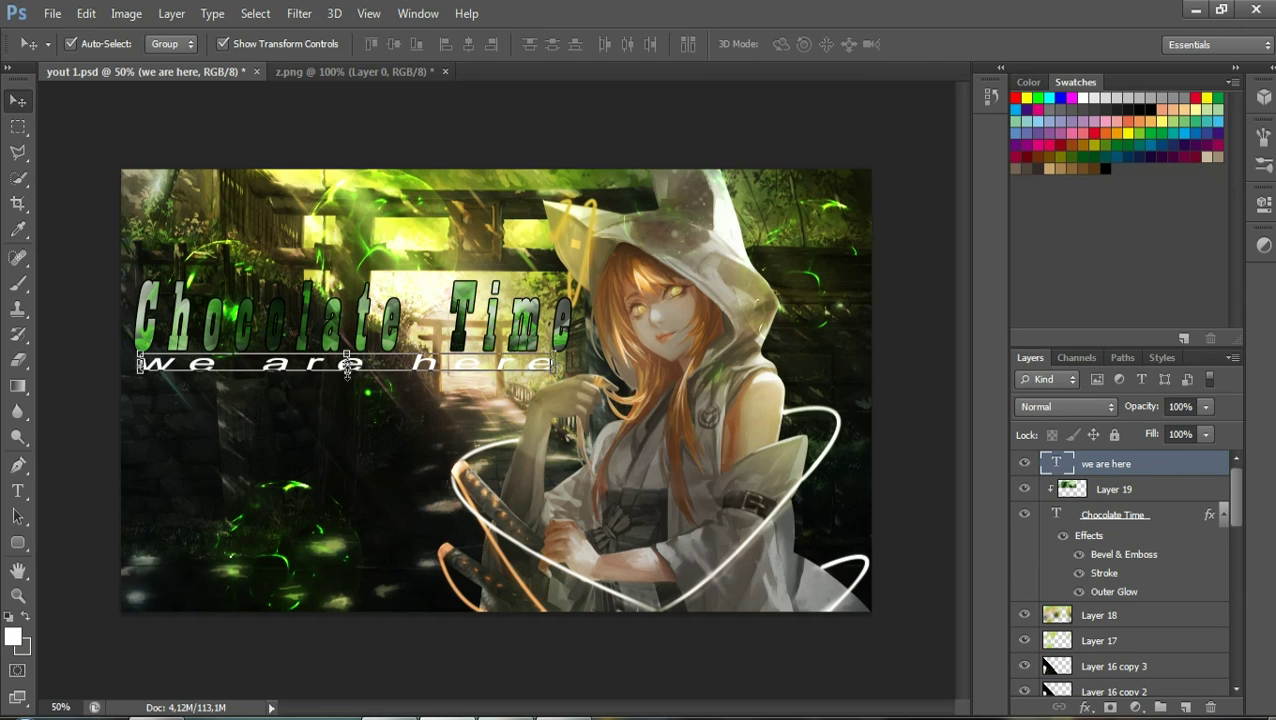
key(ctrl+t)
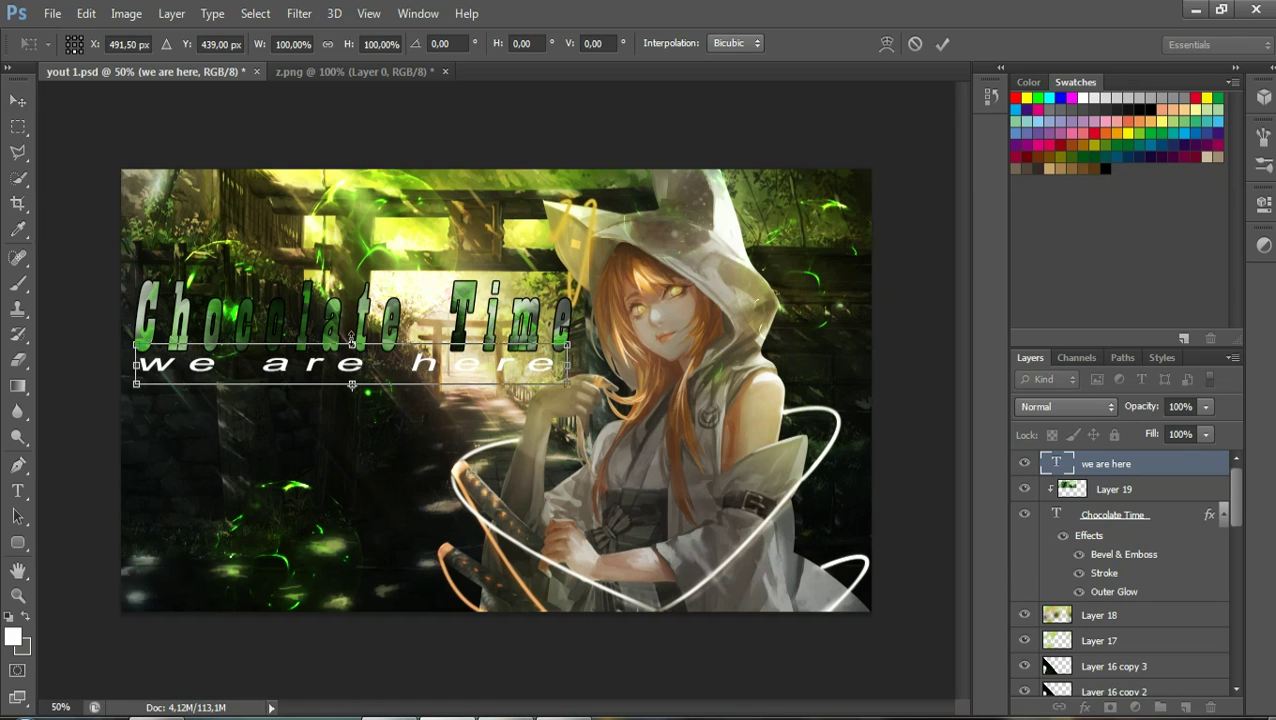
drag(352, 343, 352, 316)
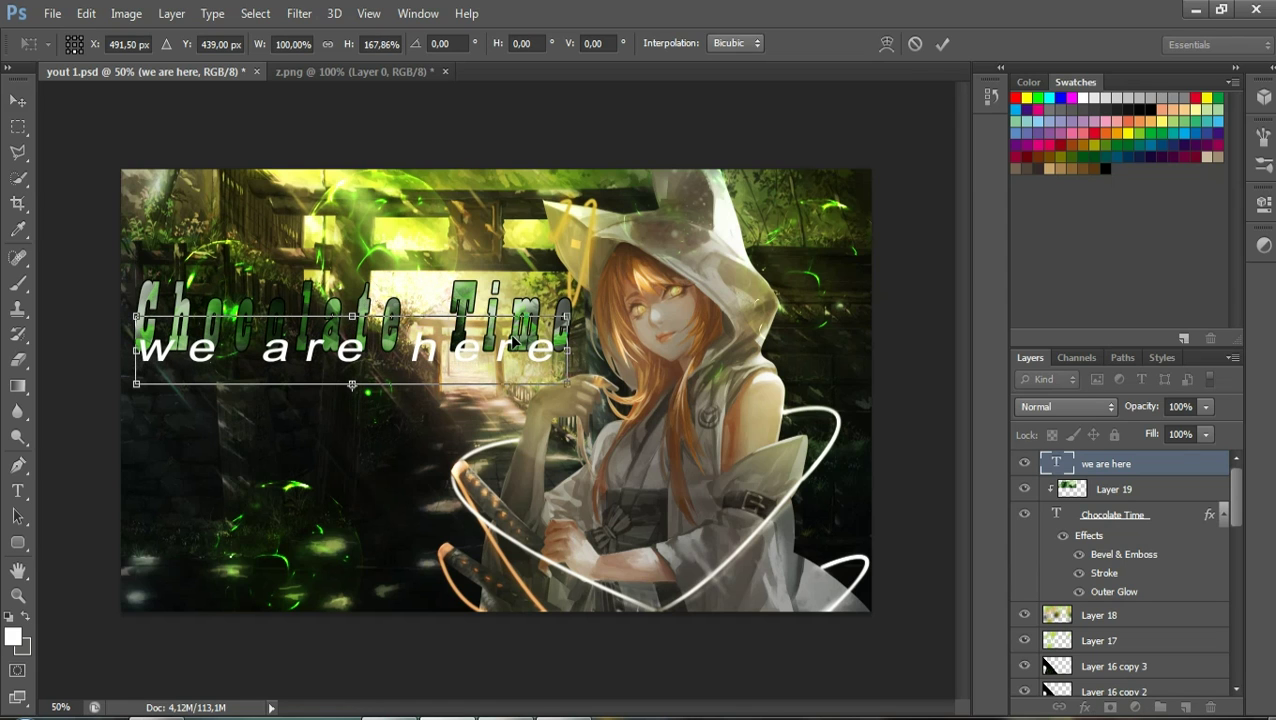
drag(569, 351, 557, 350)
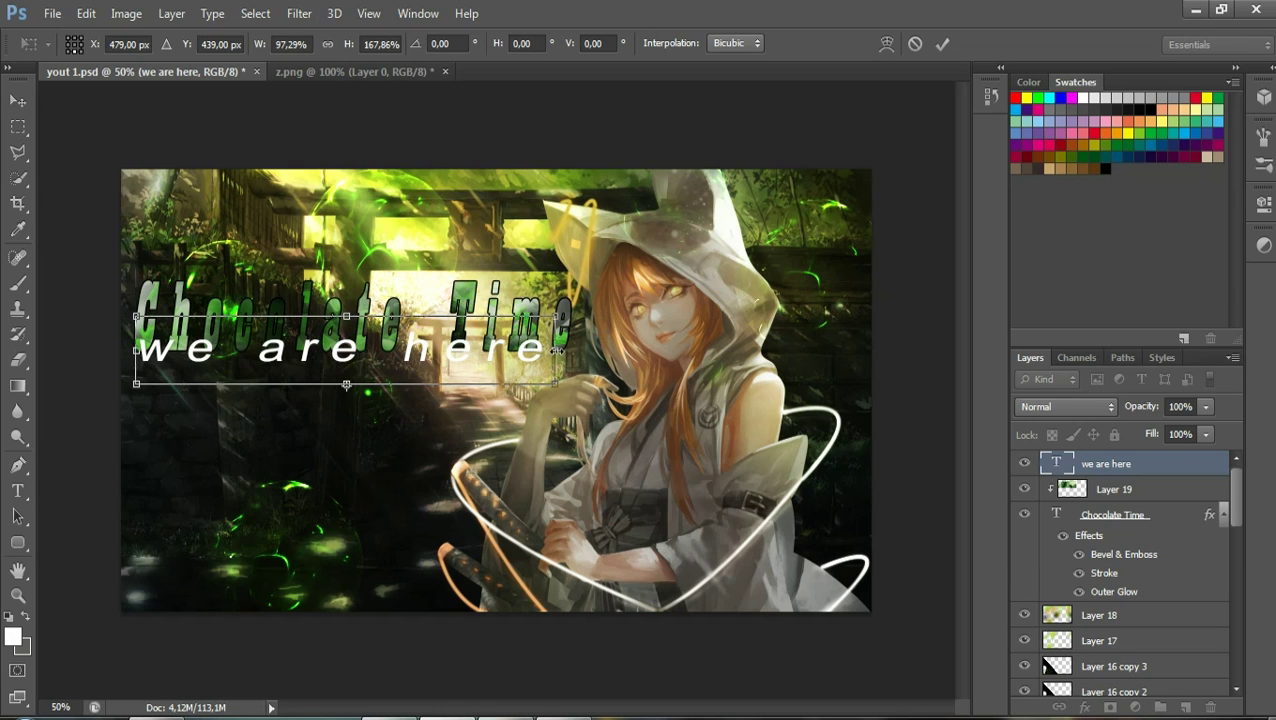
drag(447, 352, 455, 380)
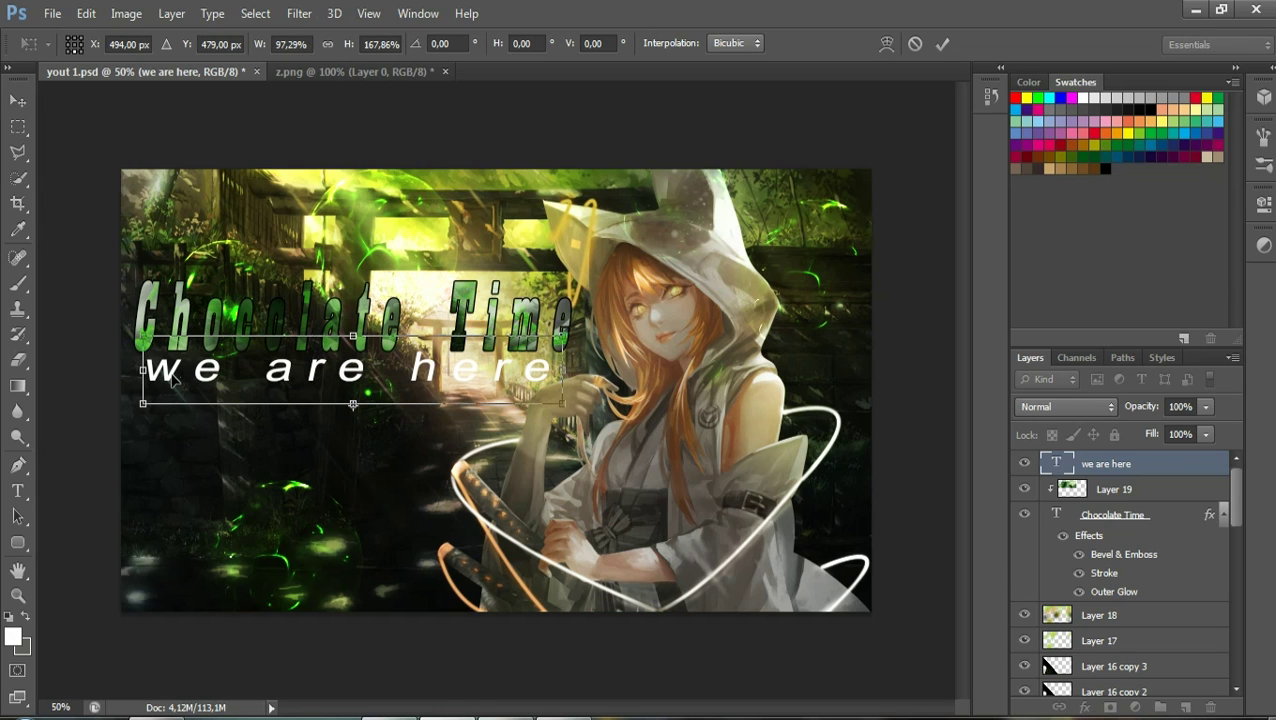
click(18, 490)
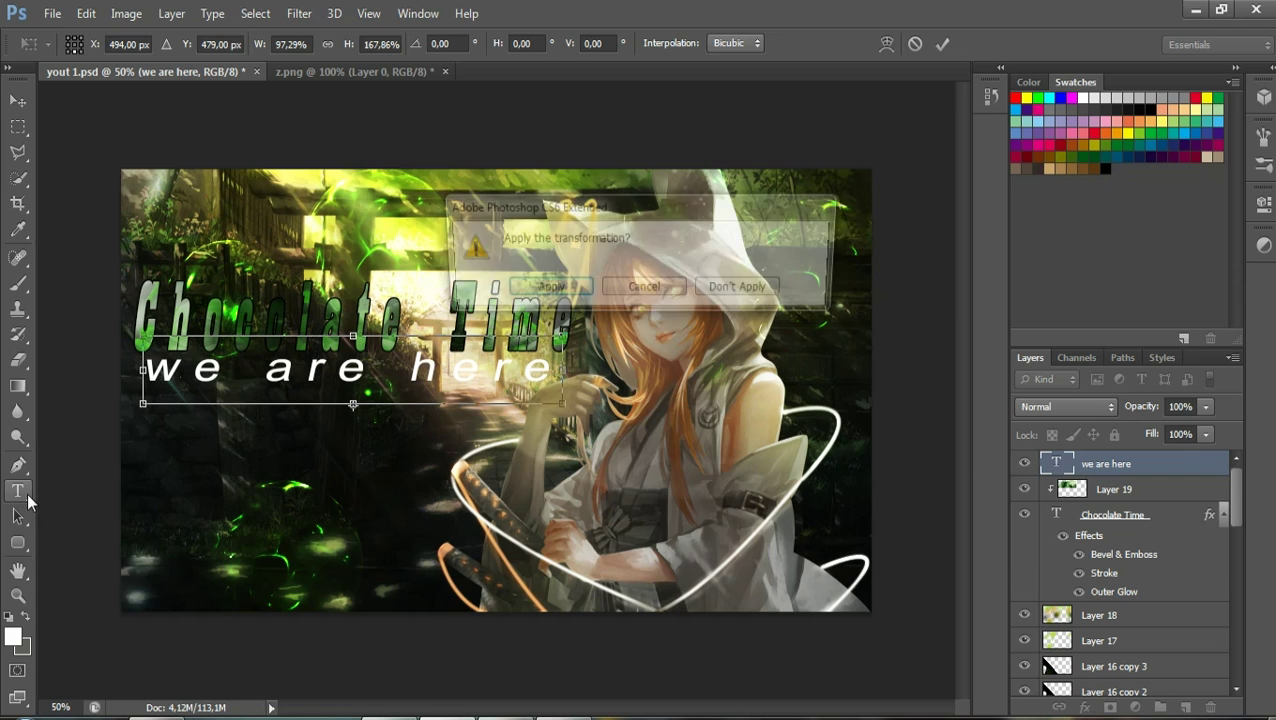
click(543, 290)
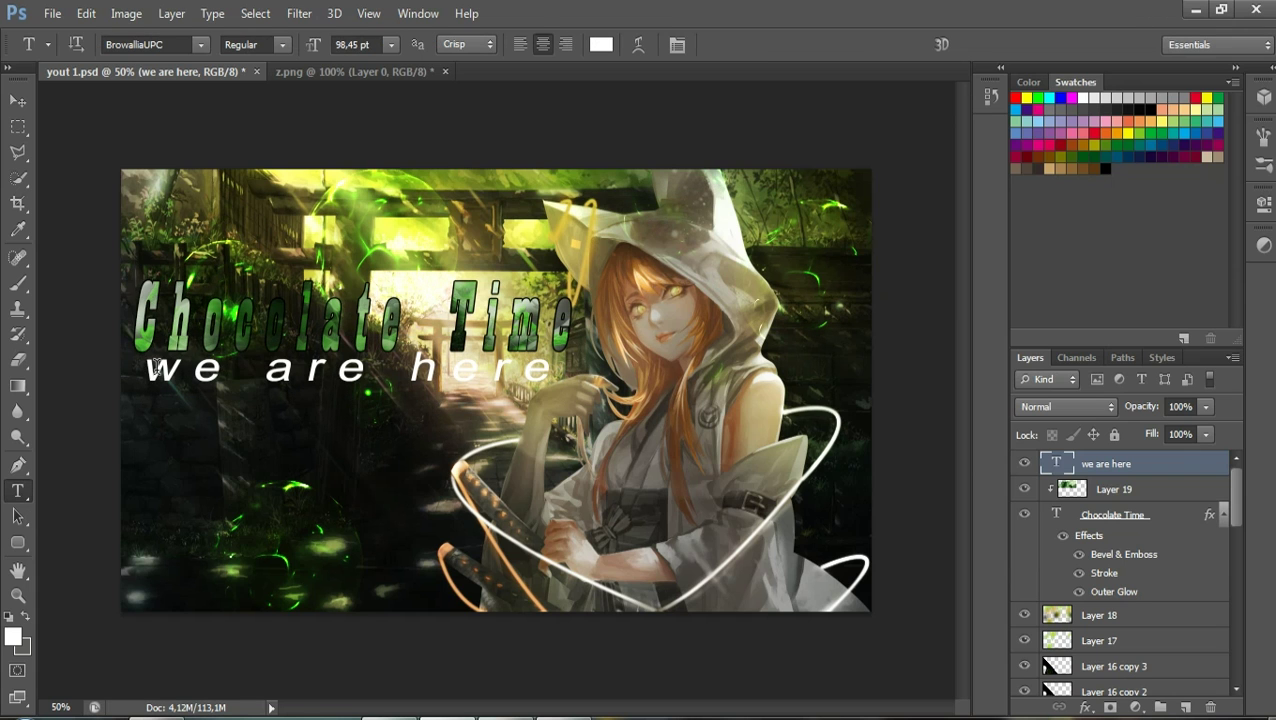
Make the 'we are here' subtitle bold after briefly trying italic
drag(149, 368, 560, 372)
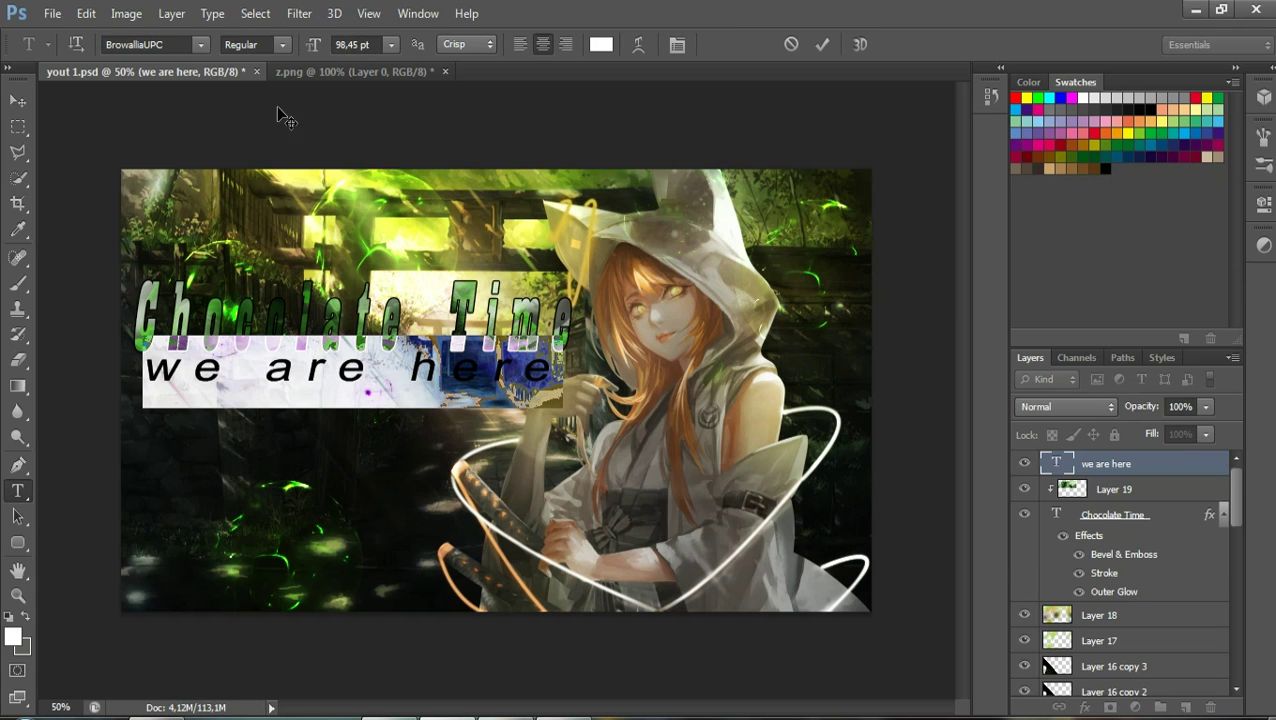
click(283, 46)
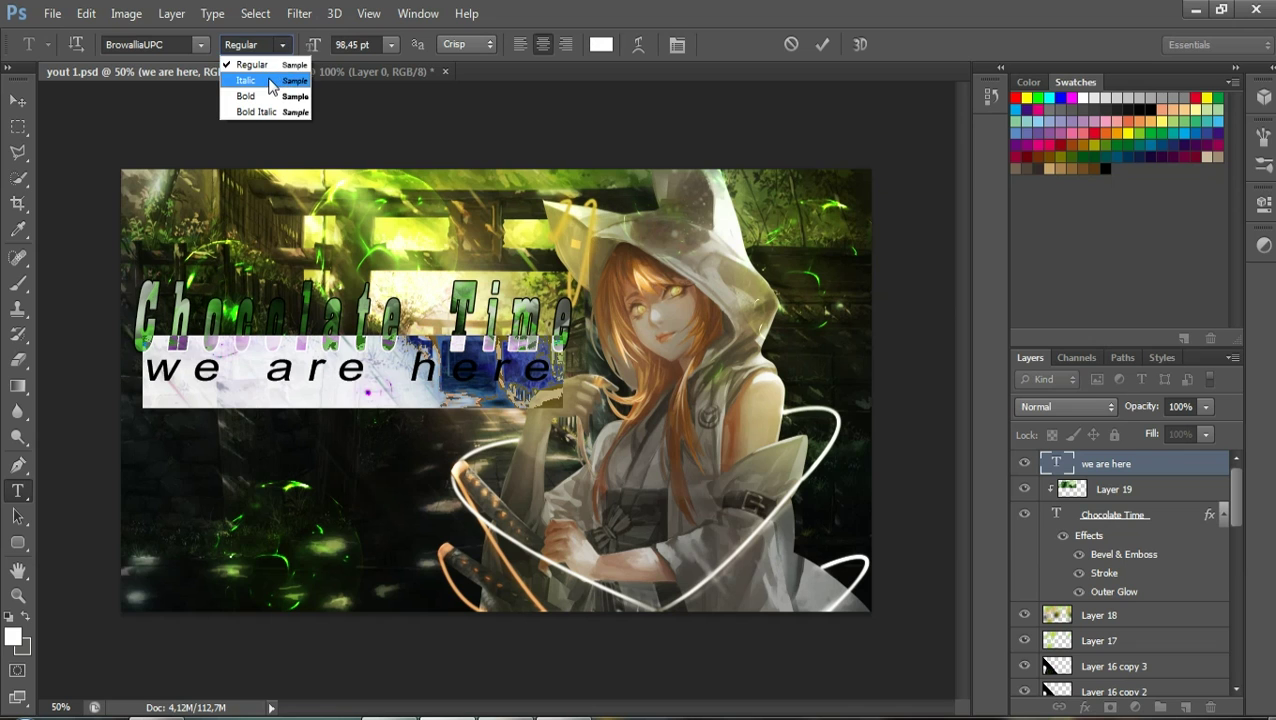
click(268, 80)
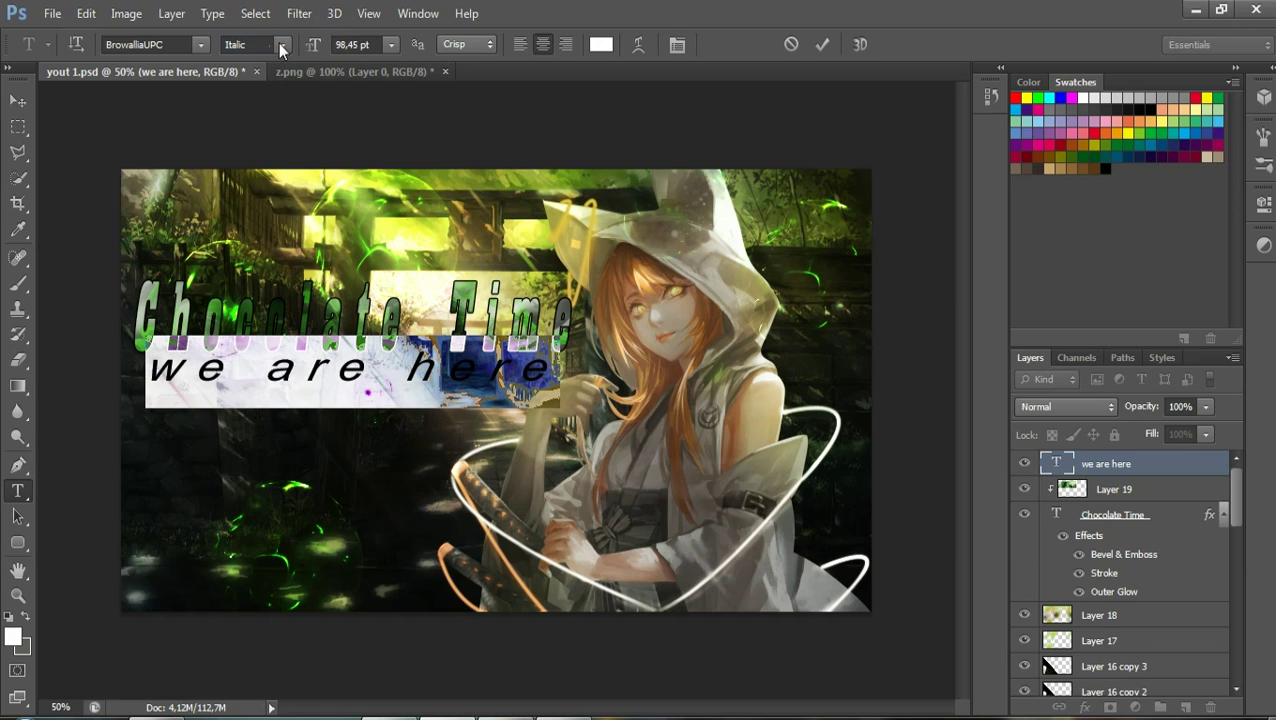
click(280, 46)
click(268, 96)
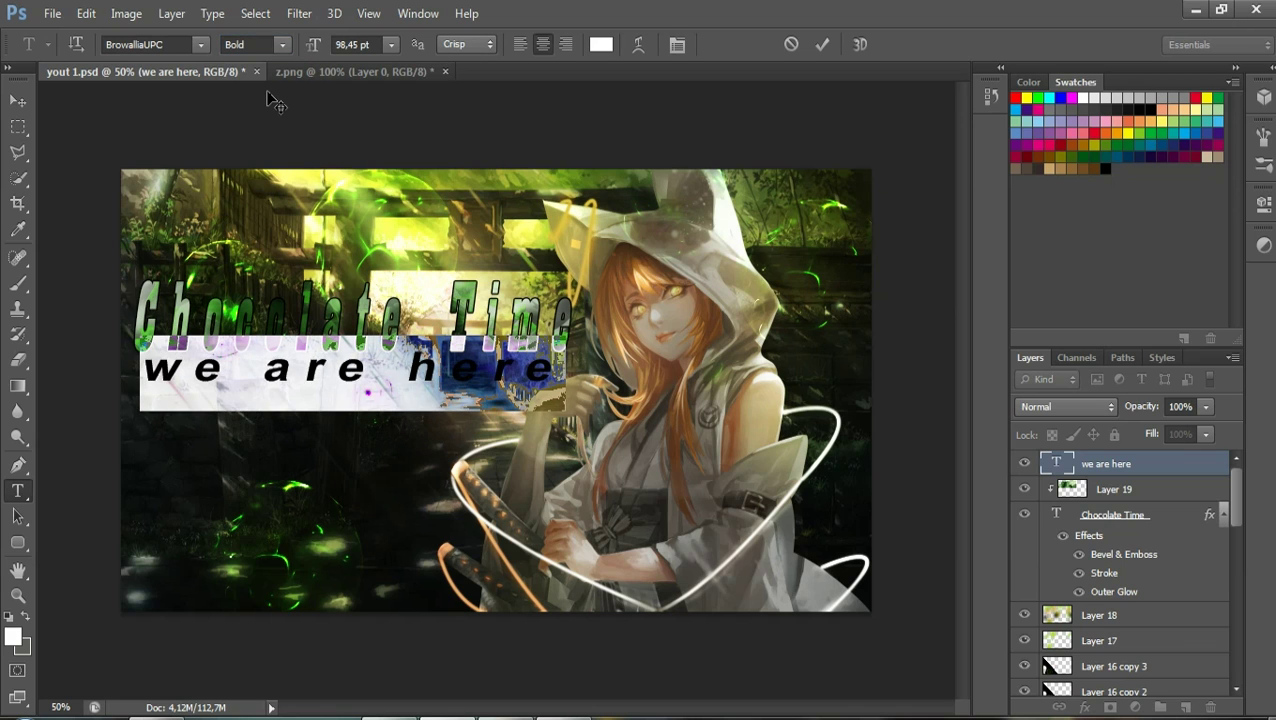
Try the LilyUPC font on the subtitle
click(319, 389)
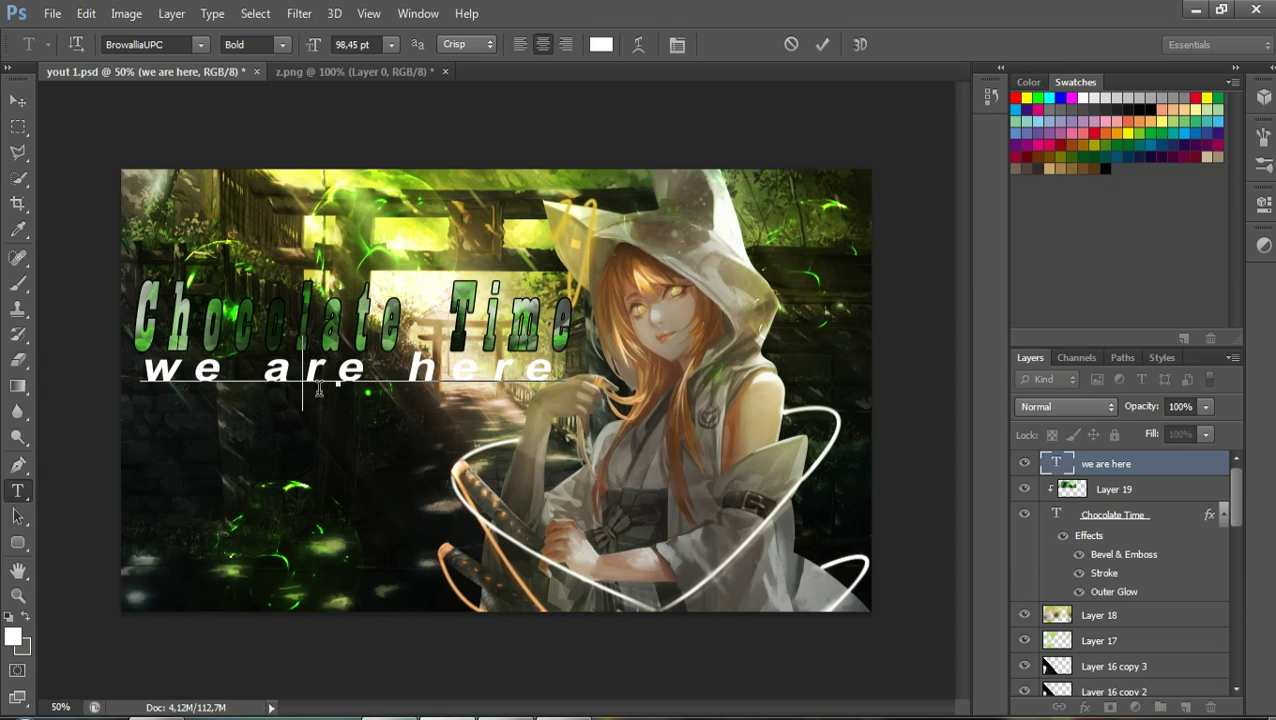
drag(143, 370, 556, 378)
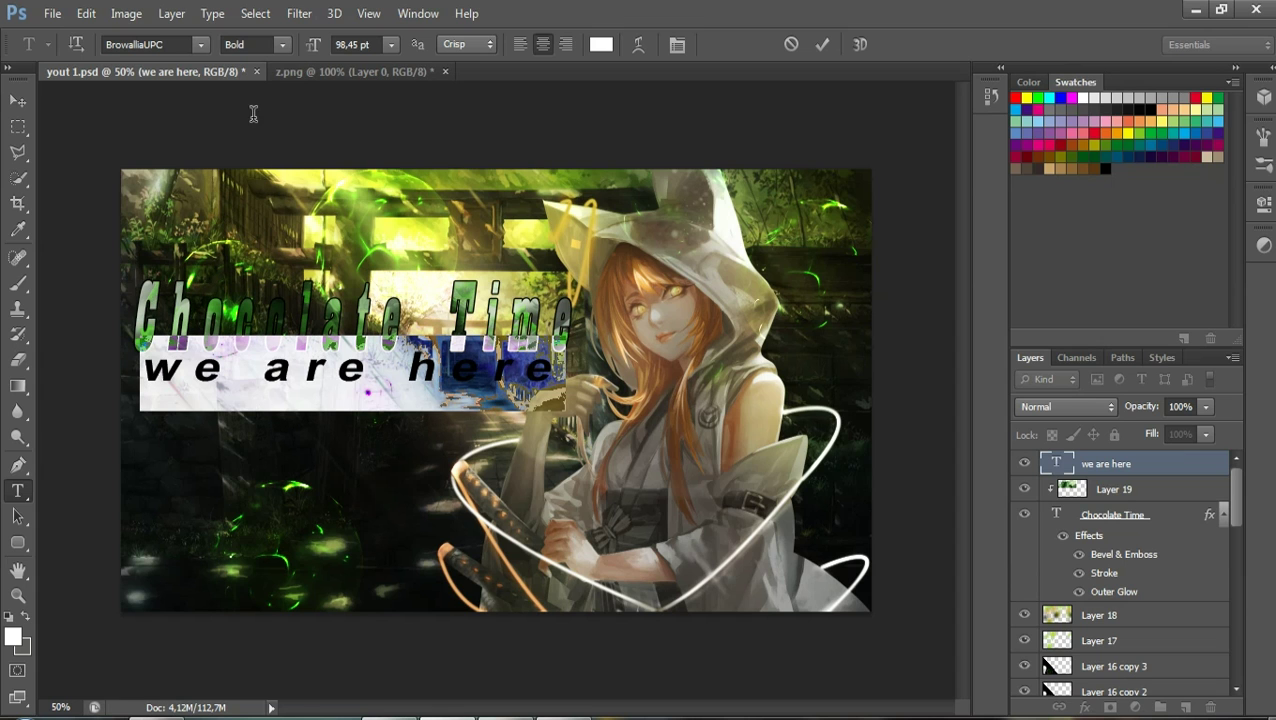
click(201, 44)
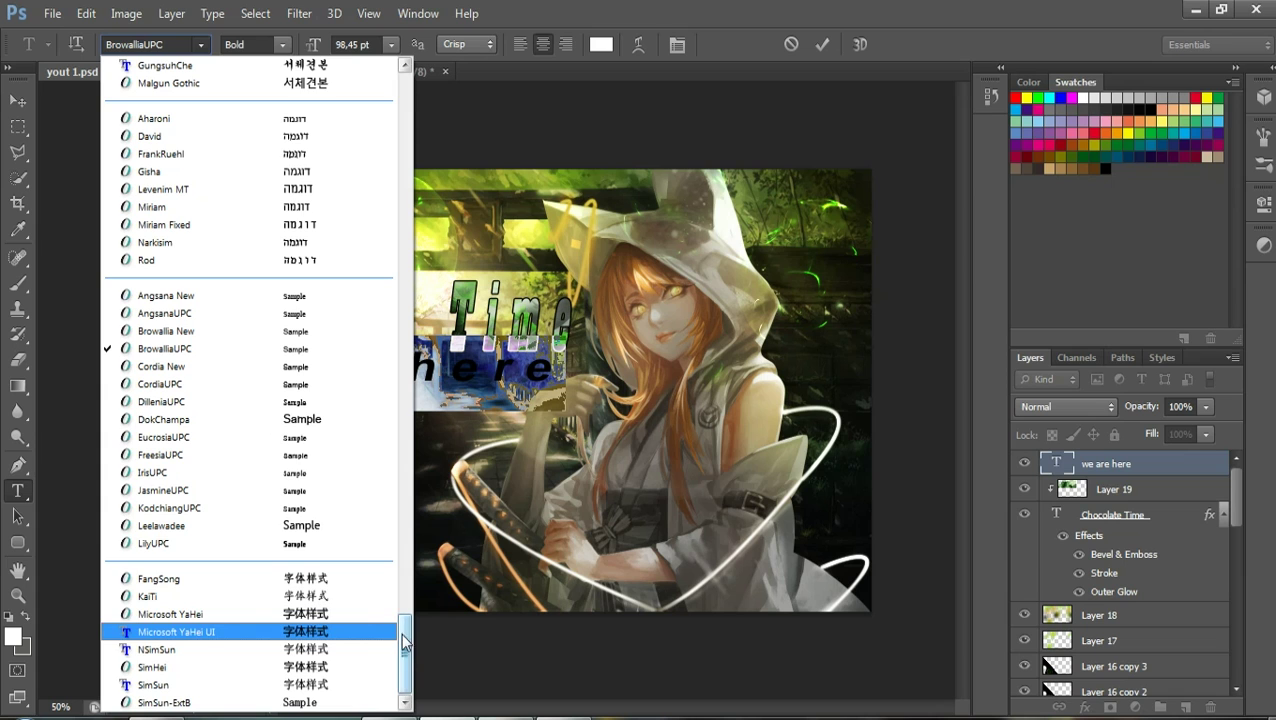
click(316, 543)
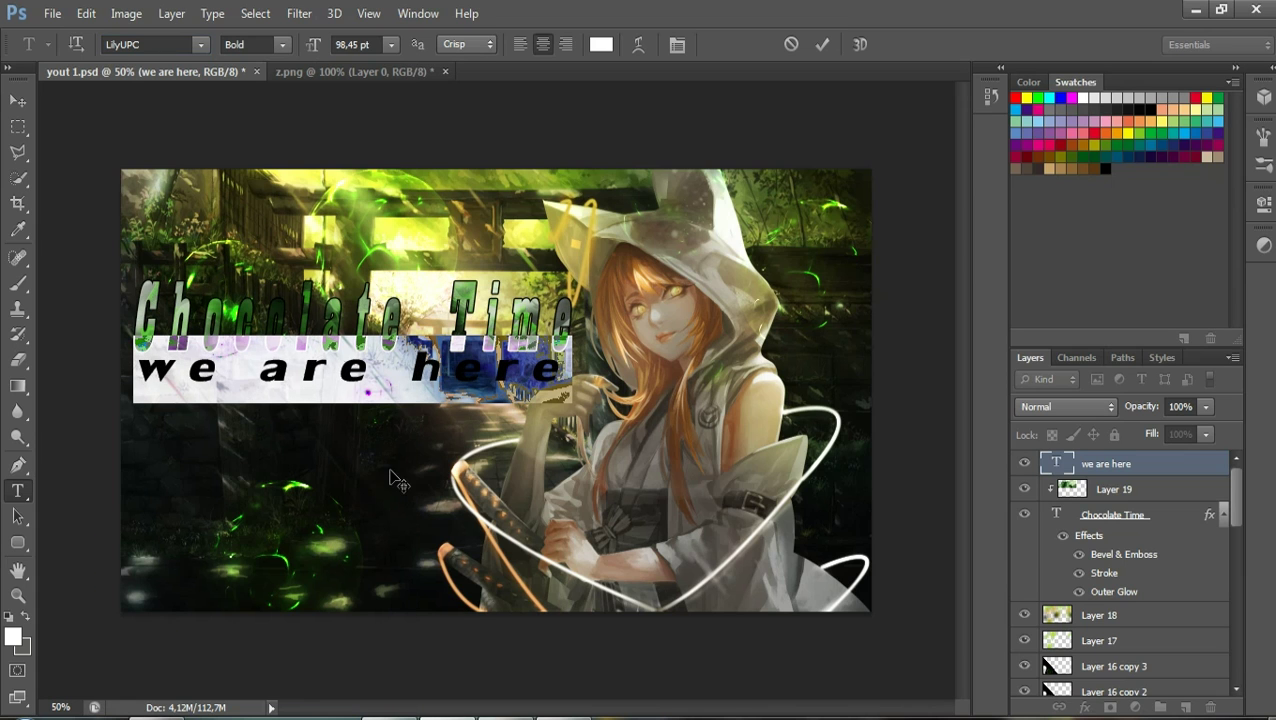
click(340, 372)
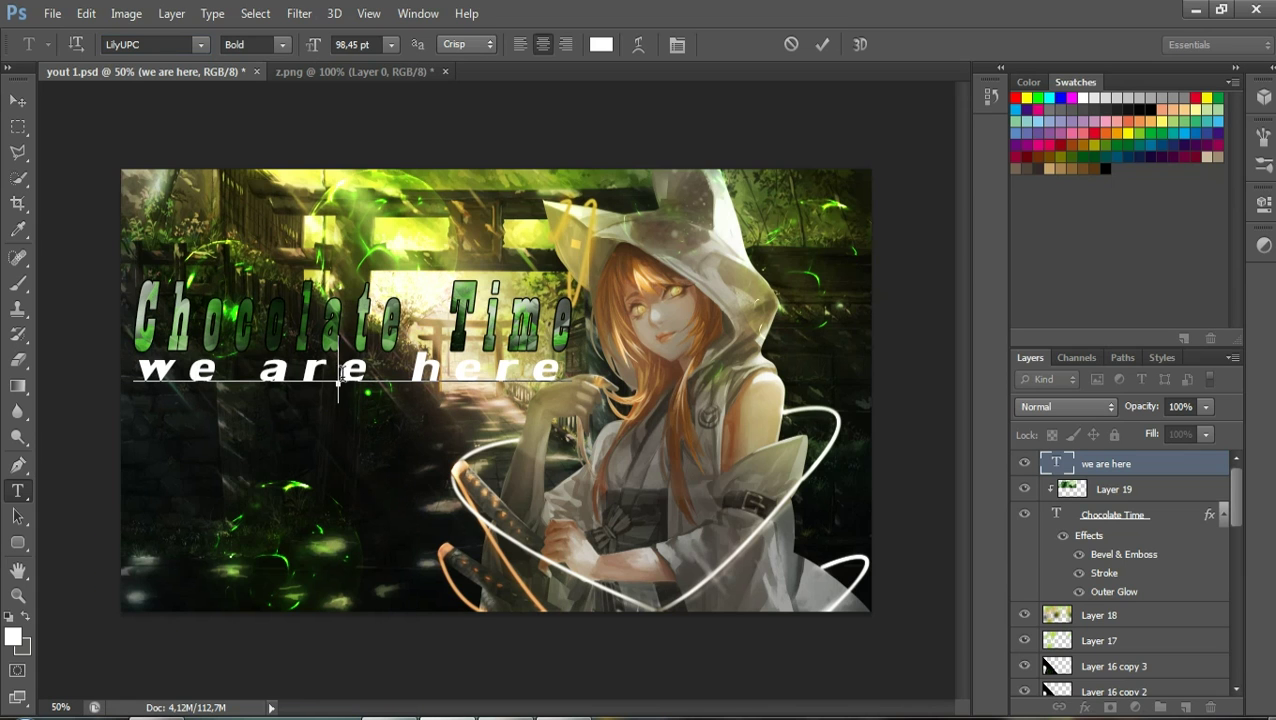
Set the subtitle font to Segoe Script
drag(144, 370, 556, 378)
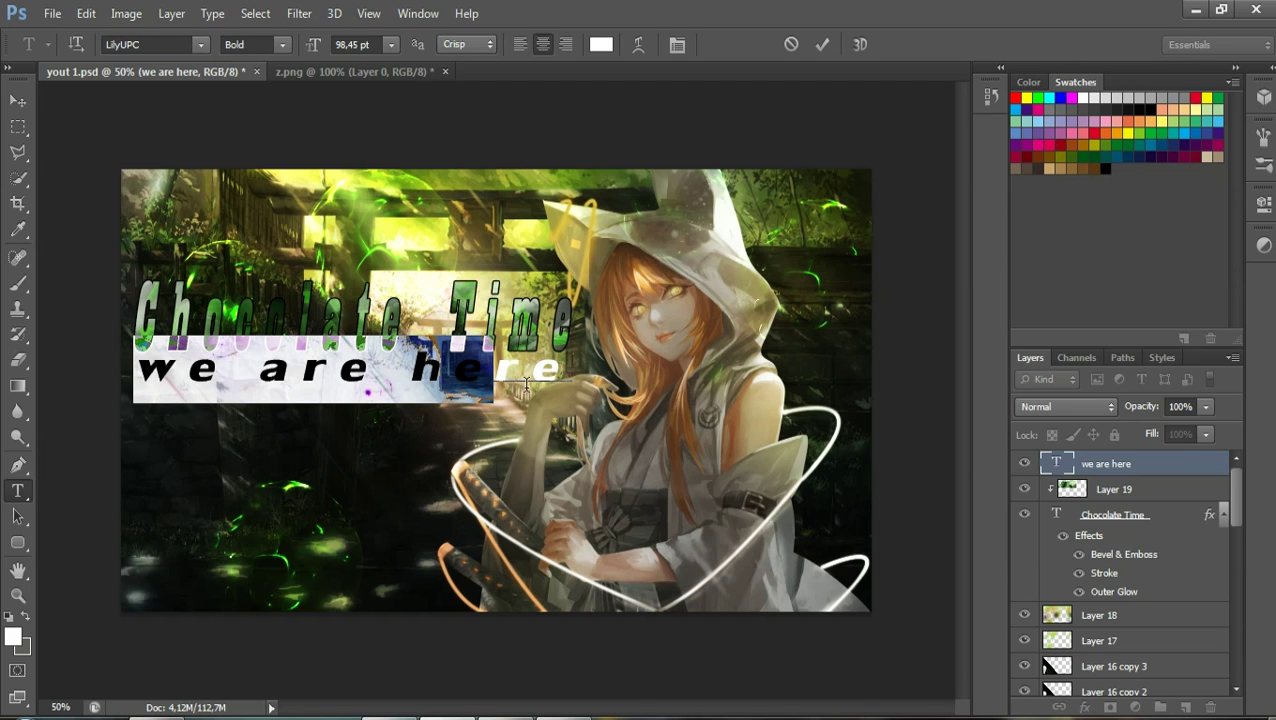
click(200, 44)
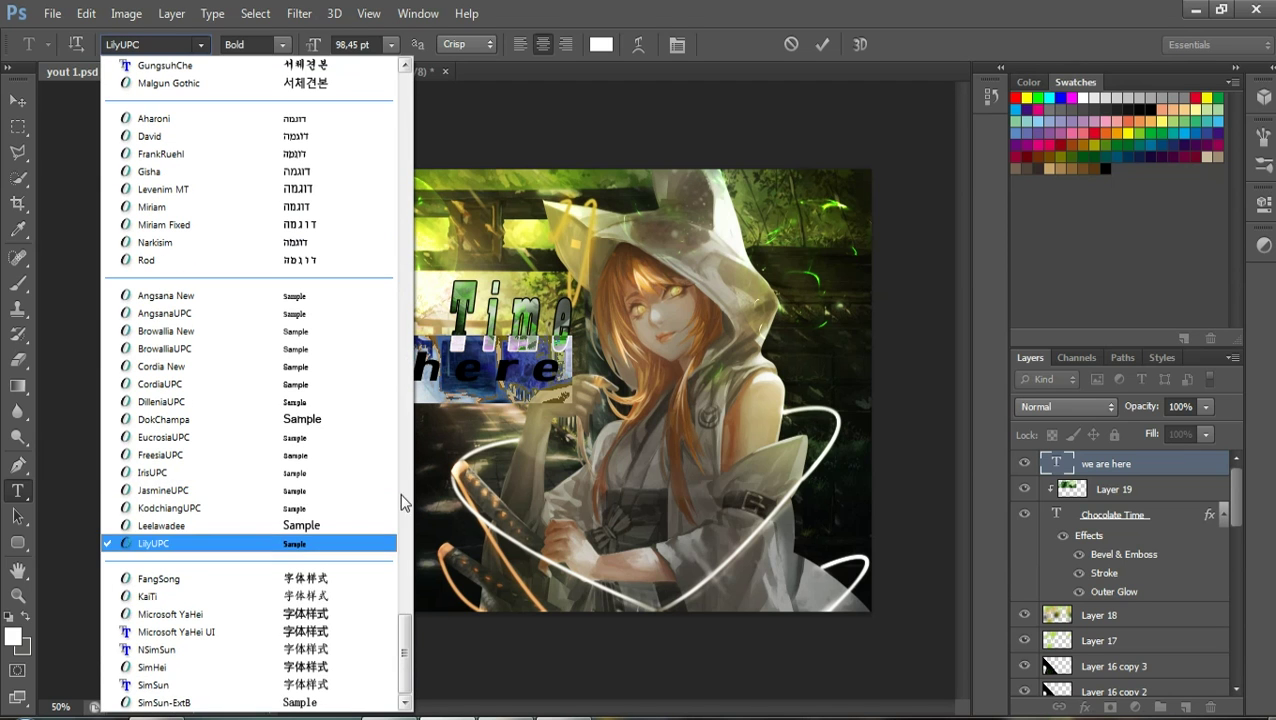
drag(408, 676, 403, 516)
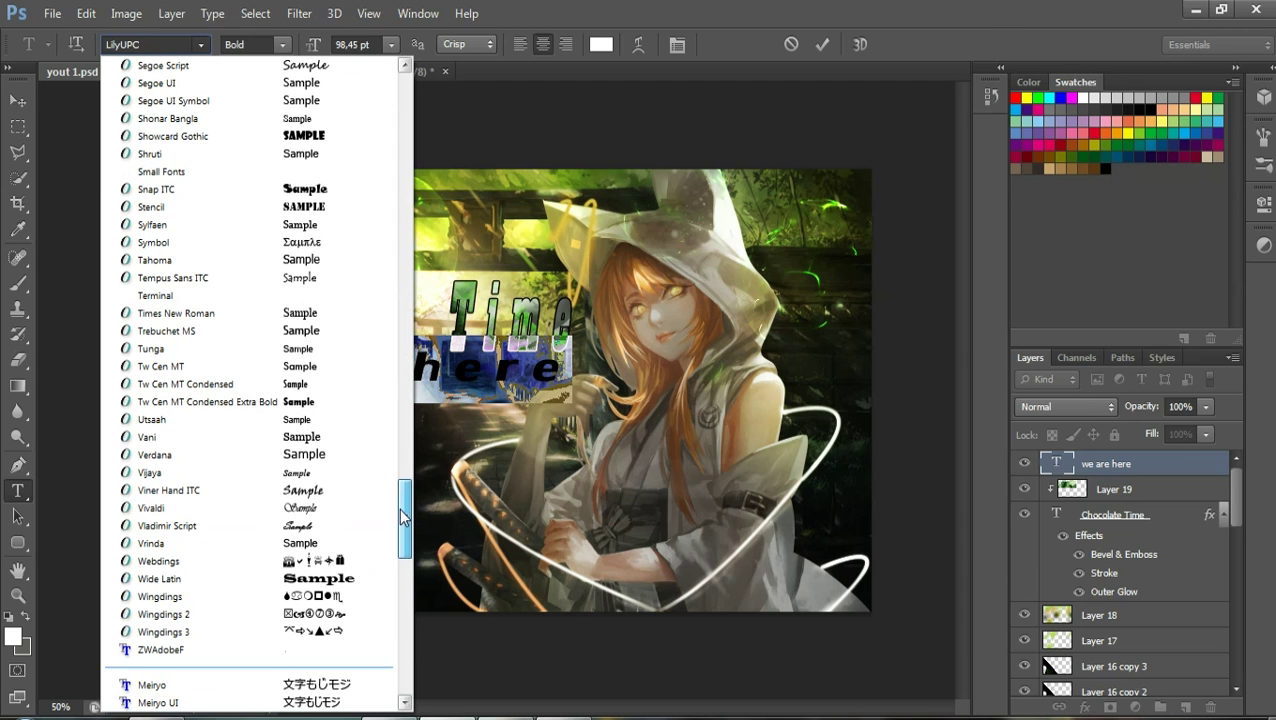
click(314, 63)
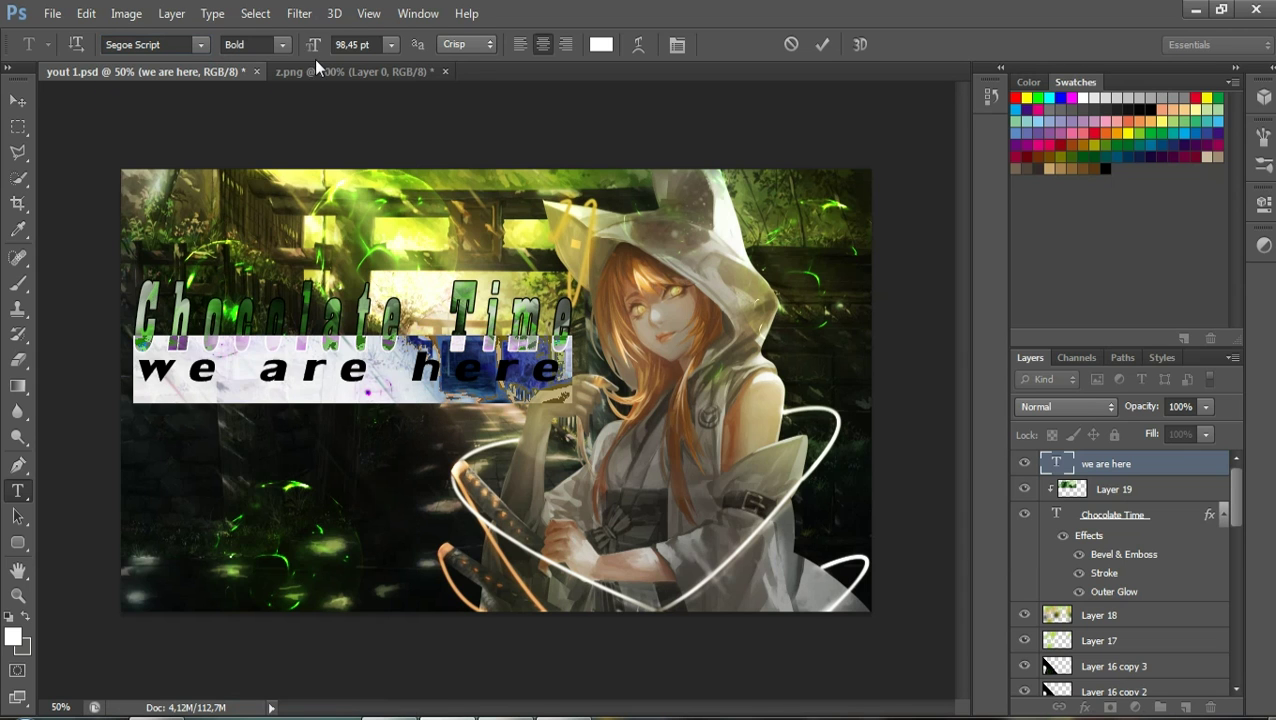
click(422, 370)
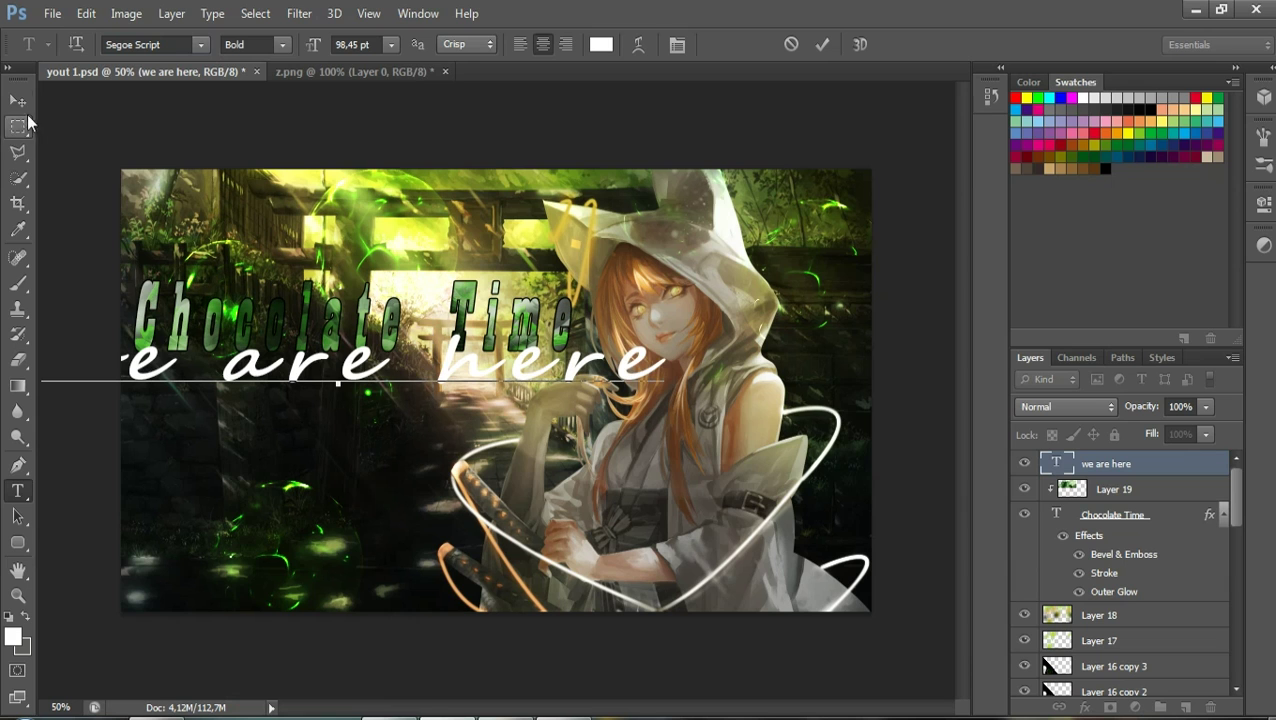
Scale the script subtitle down and reposition it under the title with two transforms
click(18, 101)
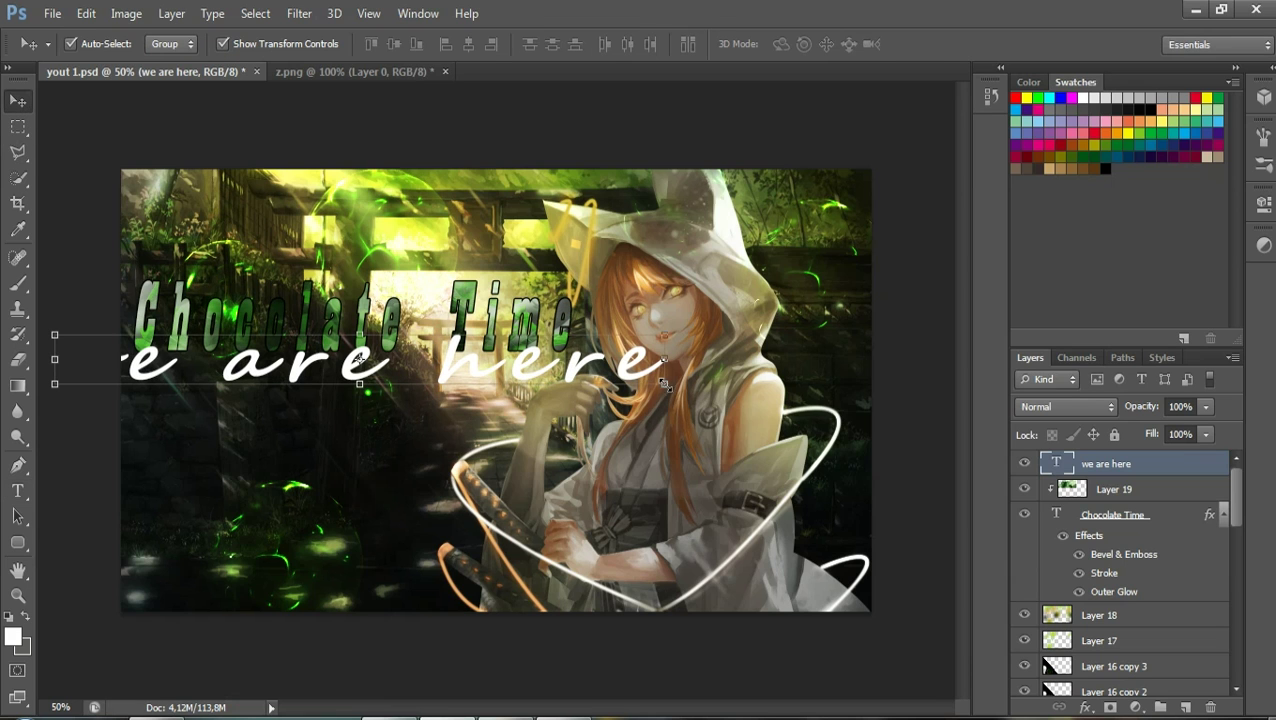
drag(663, 383, 555, 370)
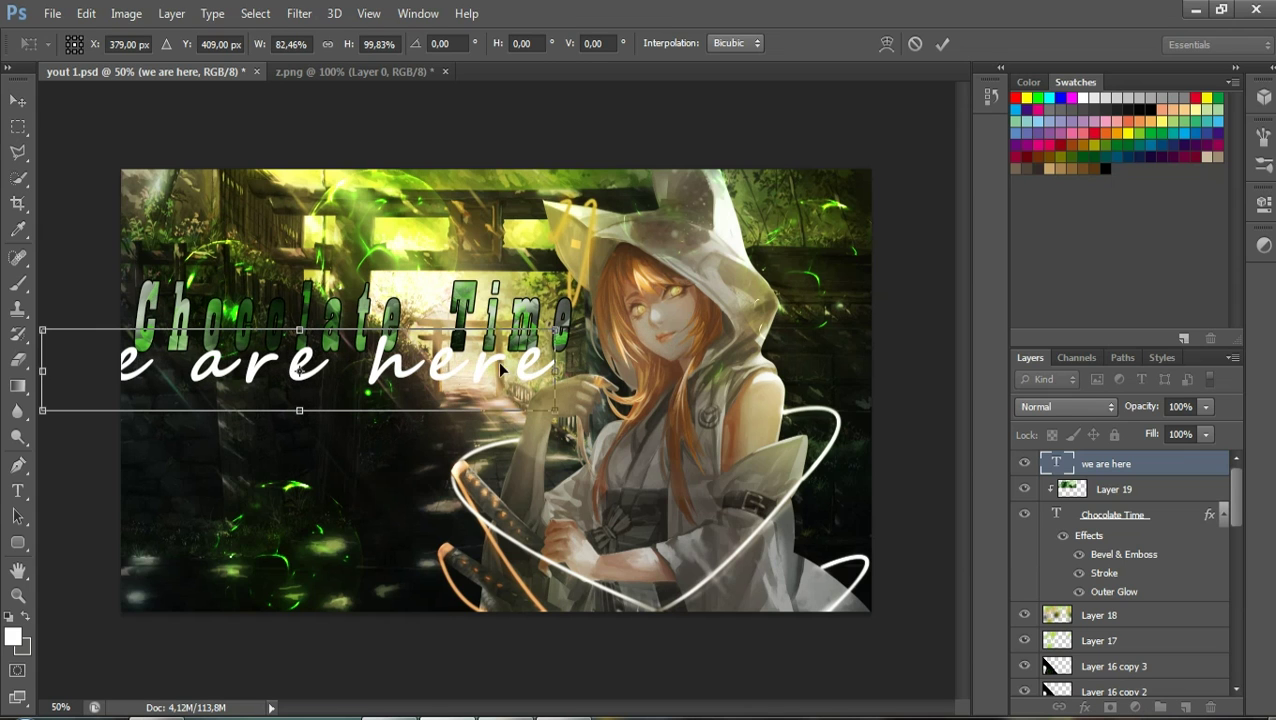
drag(455, 375, 531, 395)
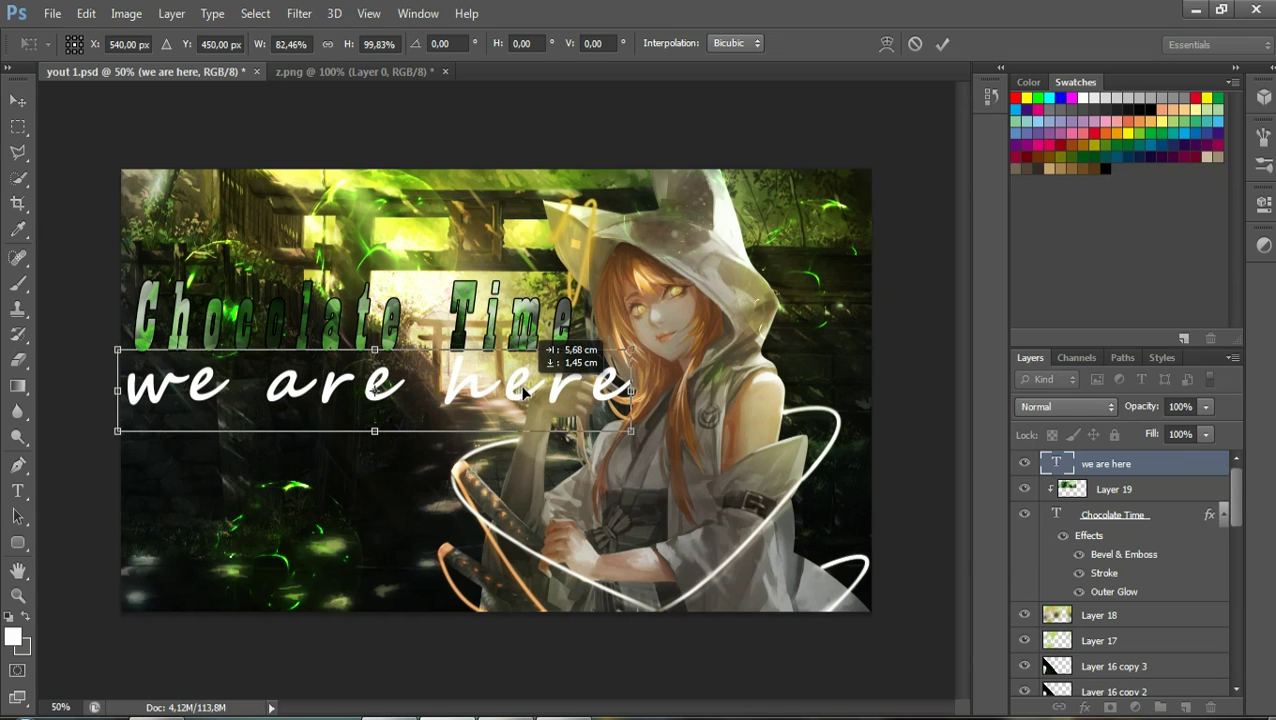
drag(630, 432, 557, 391)
drag(450, 363, 462, 373)
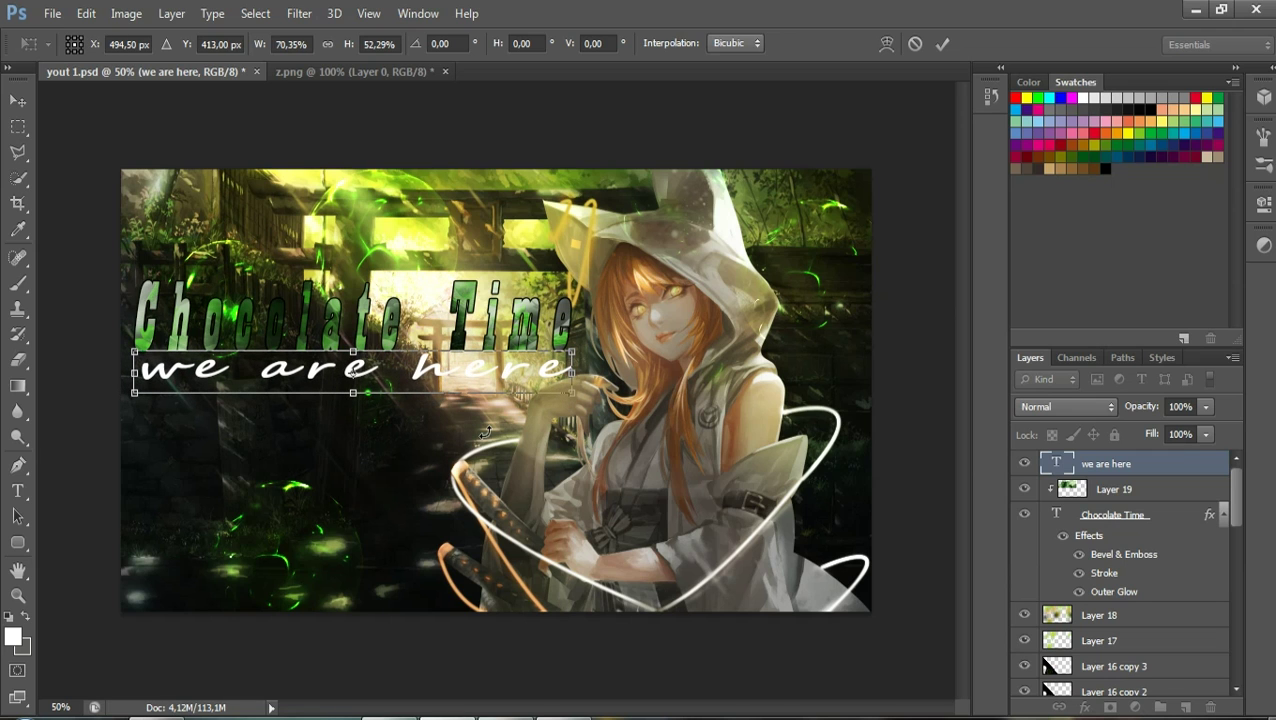
click(942, 44)
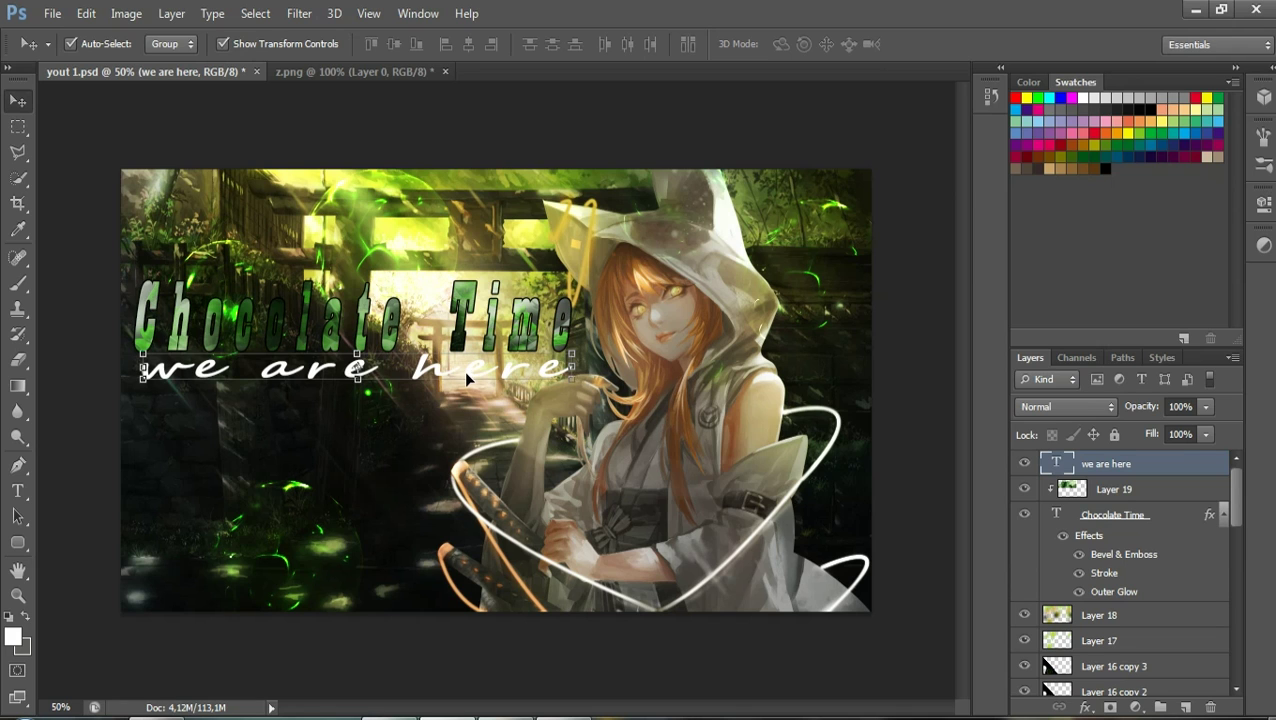
key(ctrl+t)
mouse_move(356, 372)
mouse_down()
mouse_move(354, 392)
mouse_move(353, 337)
mouse_move(358, 377)
mouse_up()
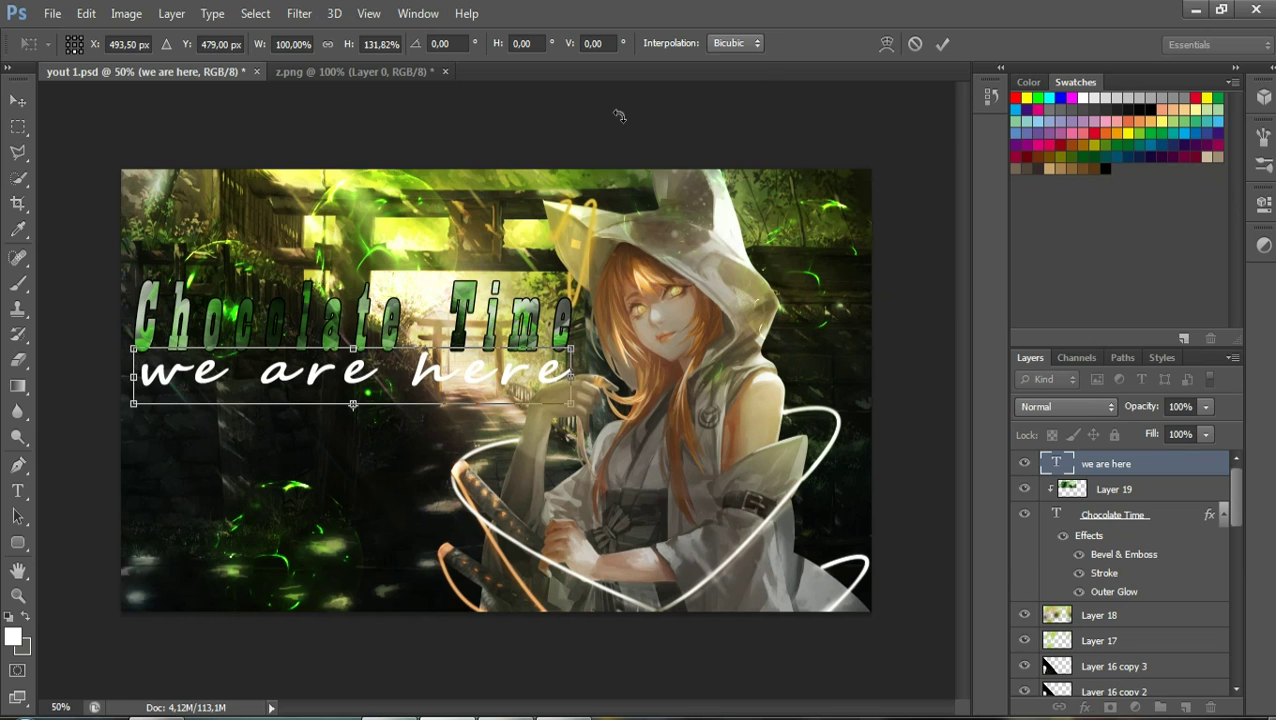
click(943, 44)
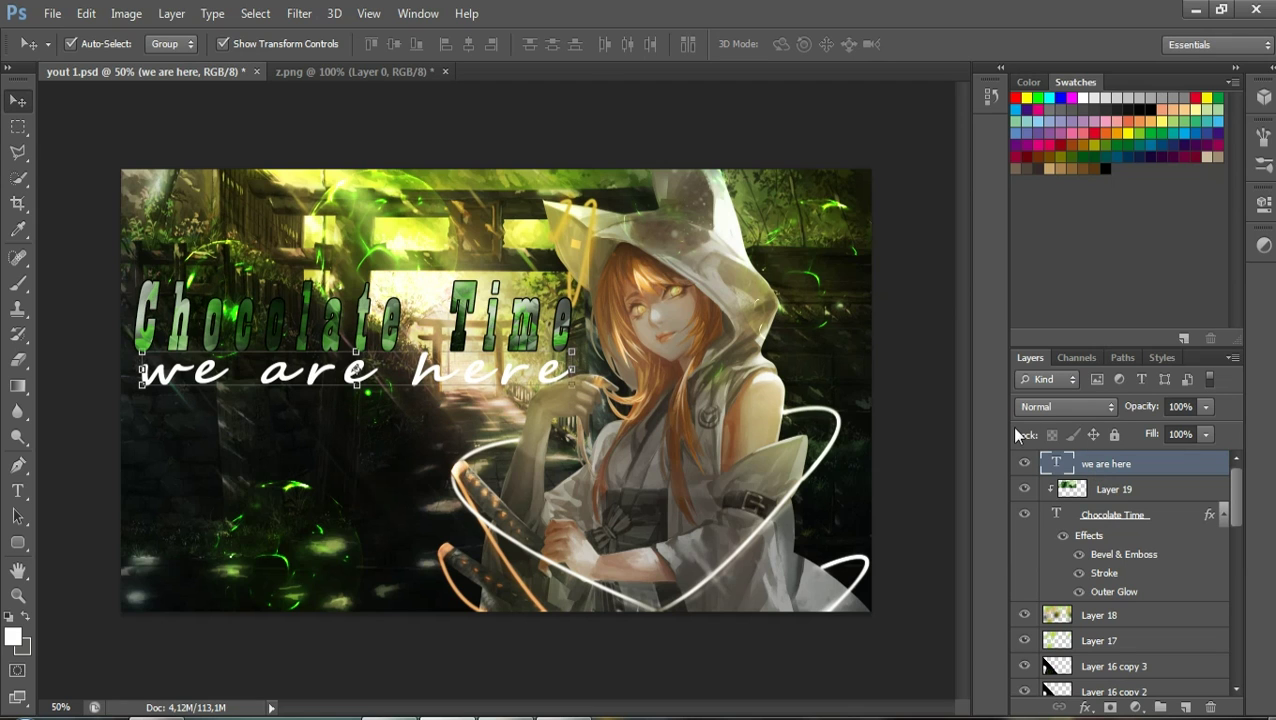
Set the subtitle's font size to 50 pt
click(17, 490)
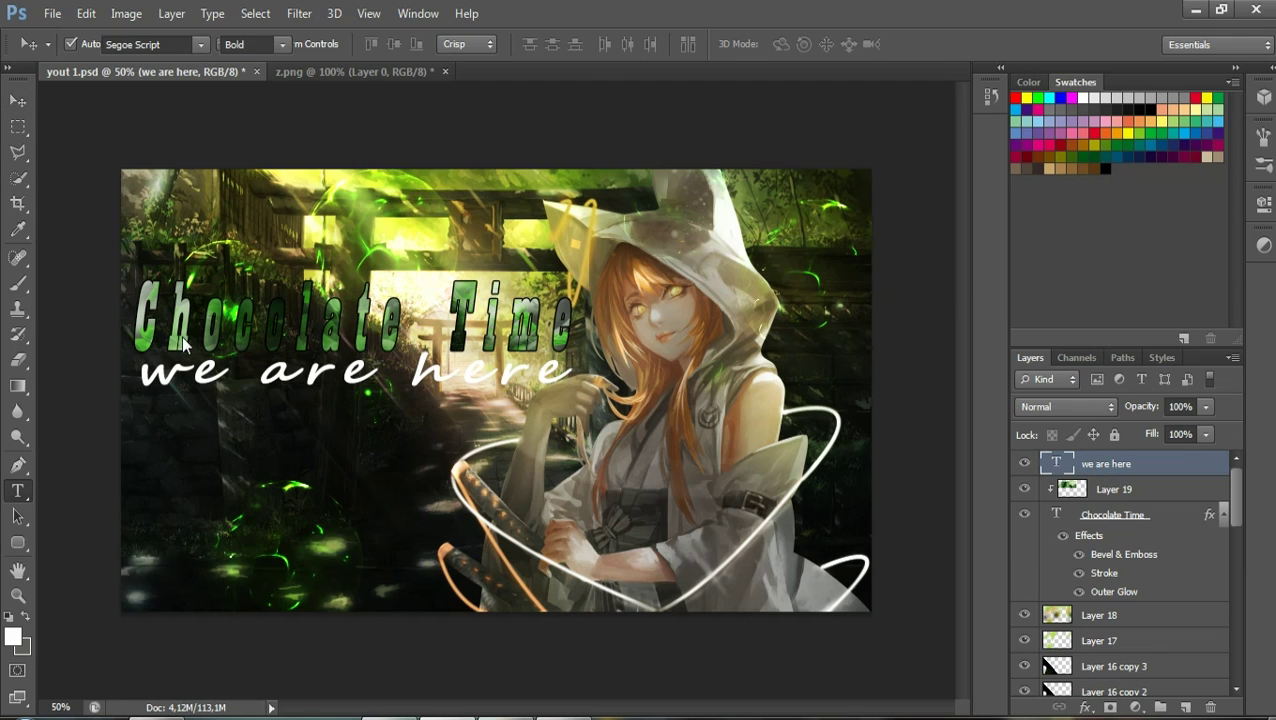
drag(148, 368, 575, 372)
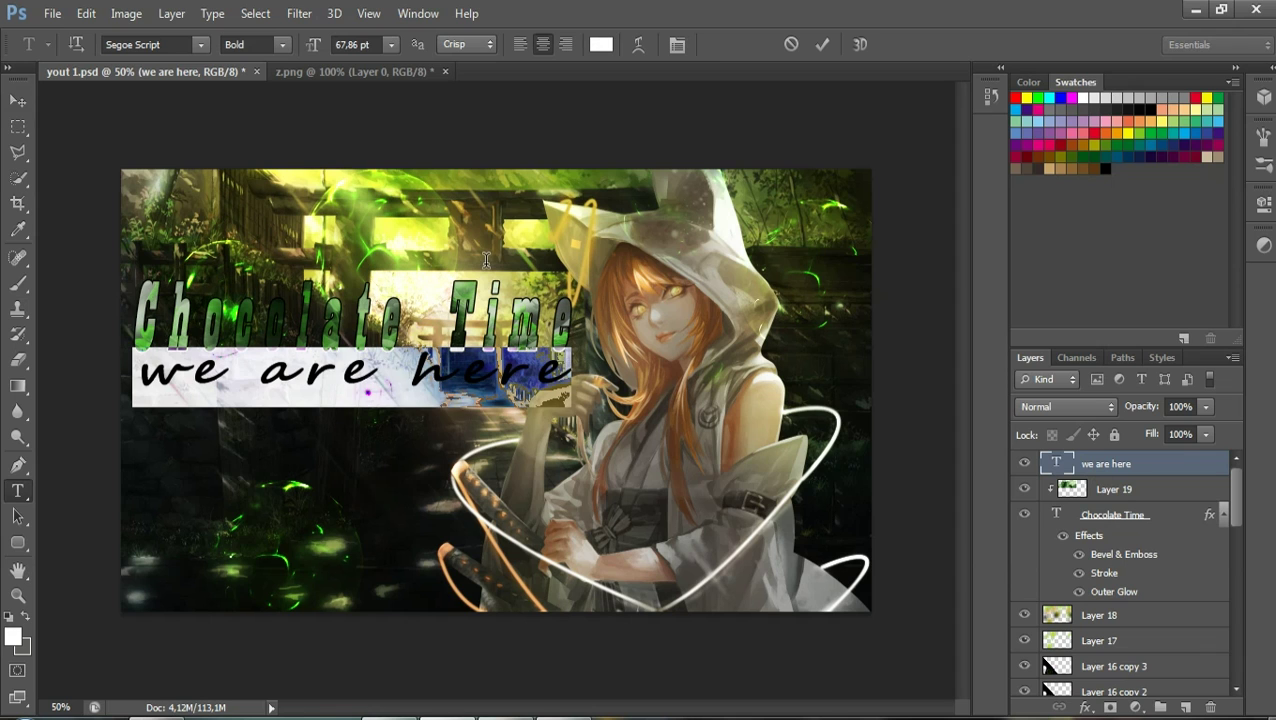
click(366, 44)
text(5)
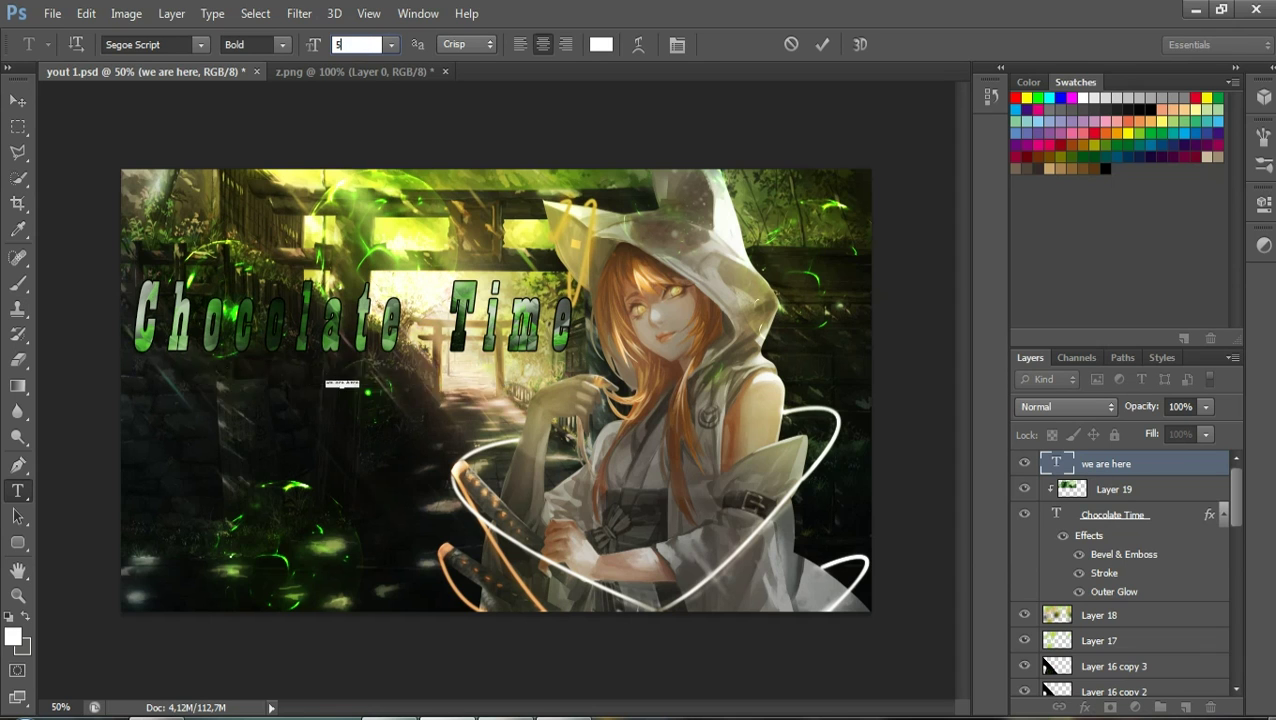
text(0)
key(Return)
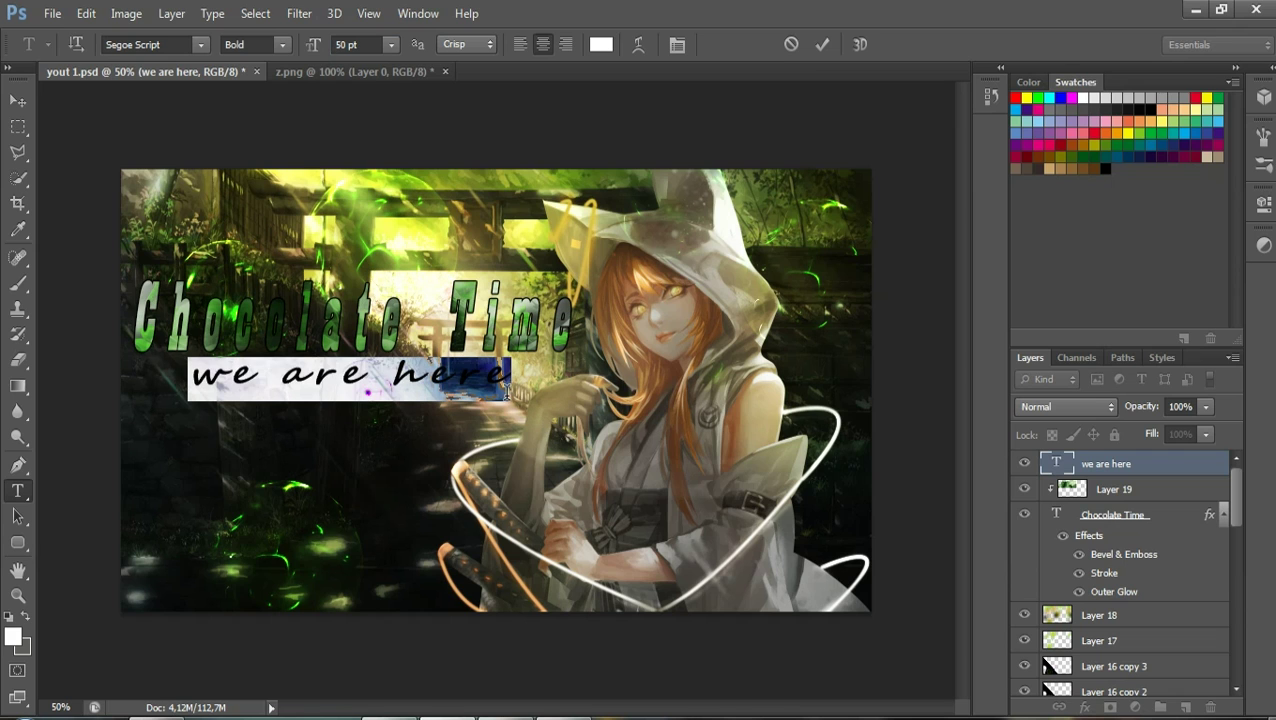
click(821, 44)
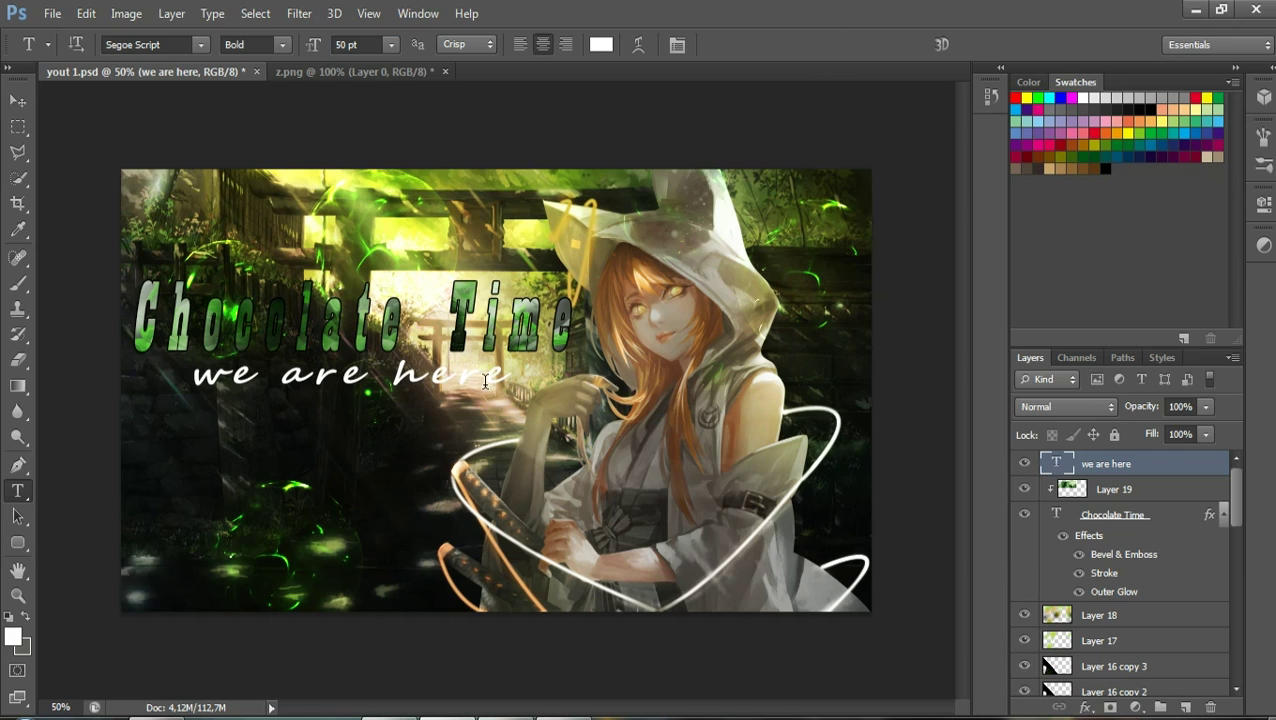
drag(503, 378, 190, 378)
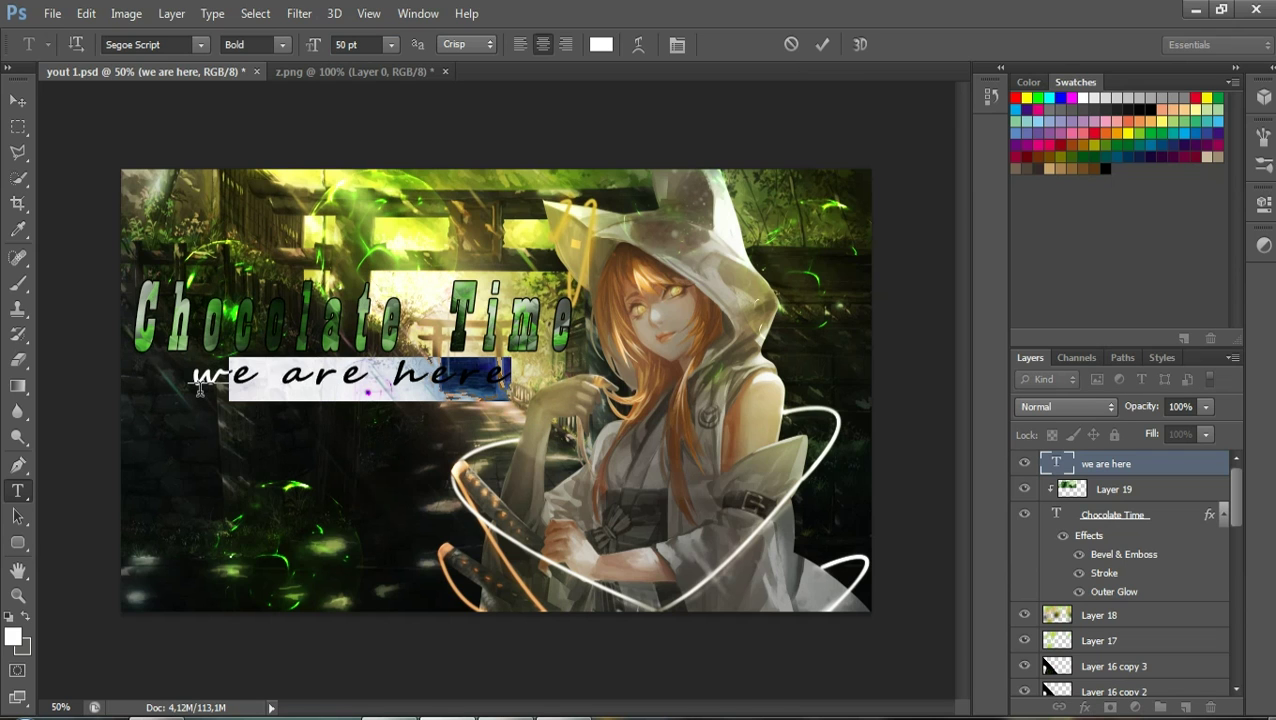
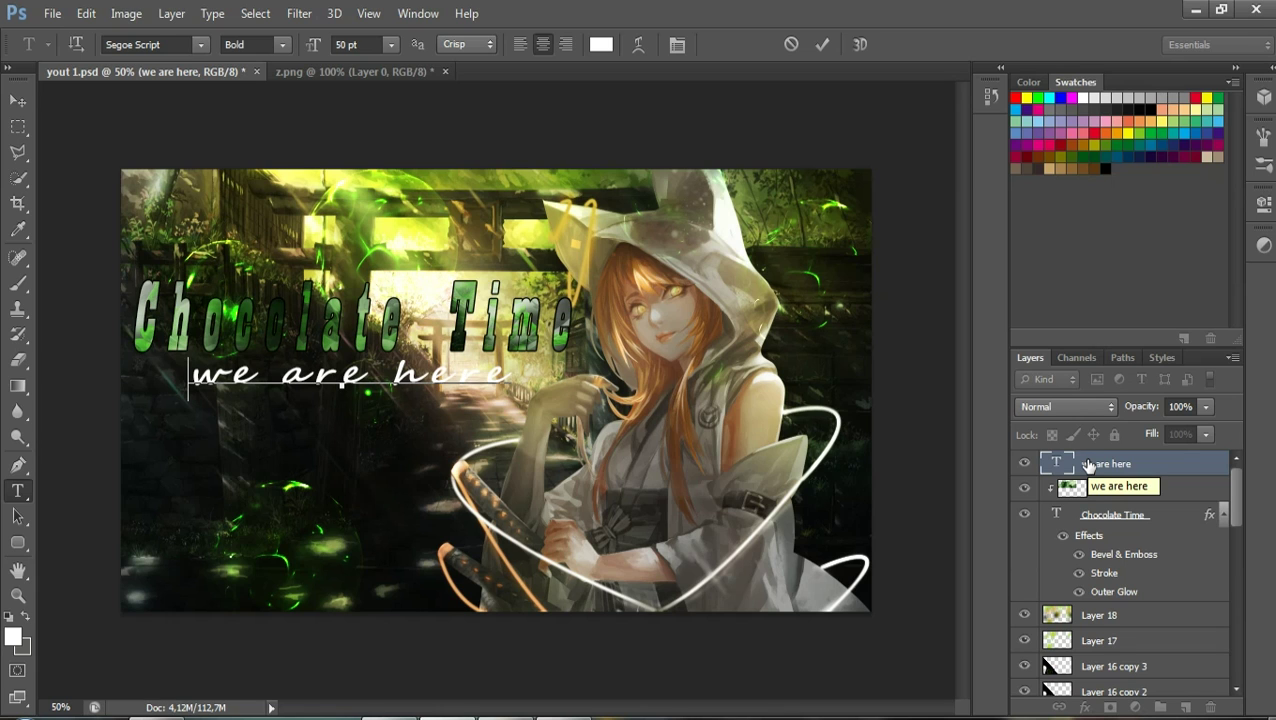
Commit the 'we are here' subtitle text and bring up its layer's context menu
key(ctrl+Return)
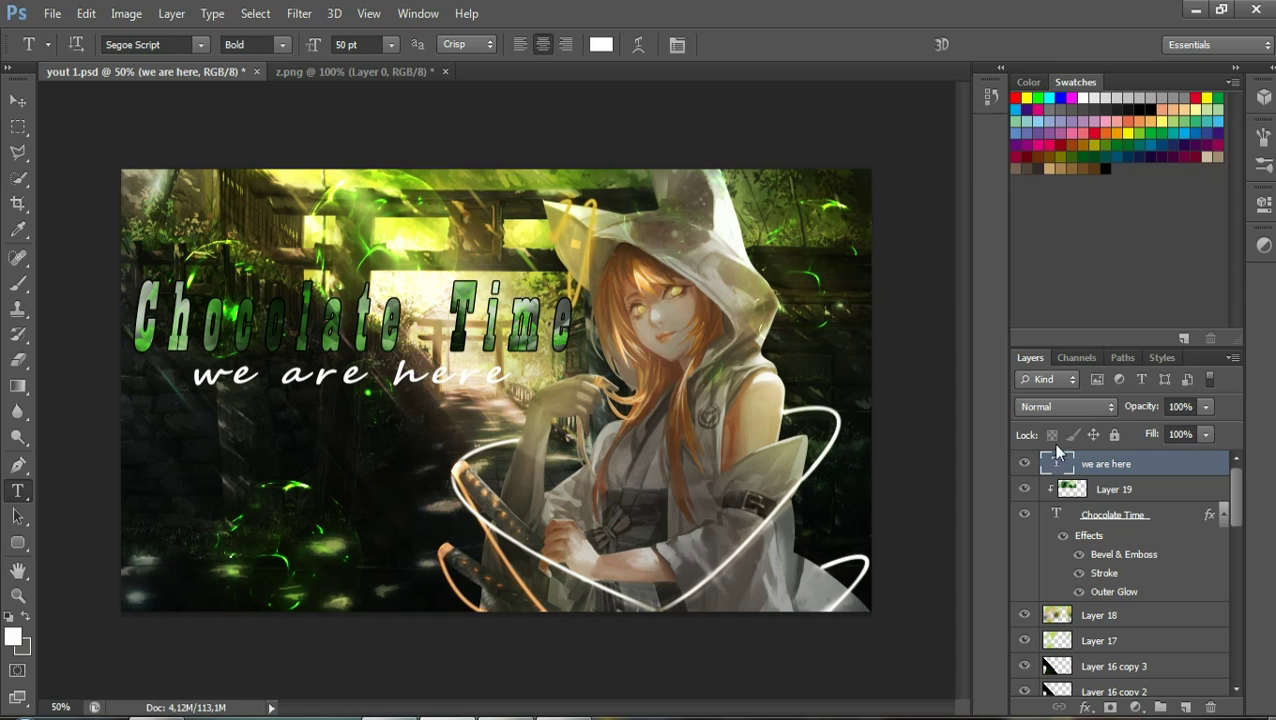
click(16, 98)
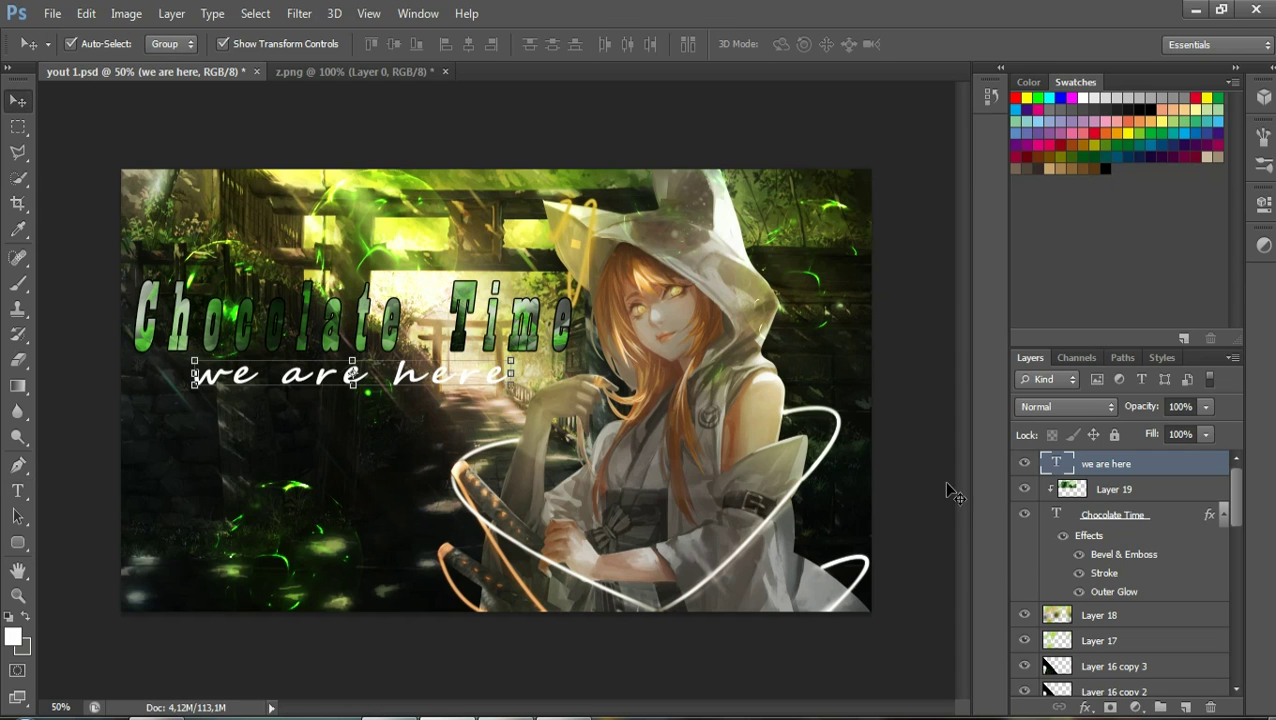
right_click(1090, 470)
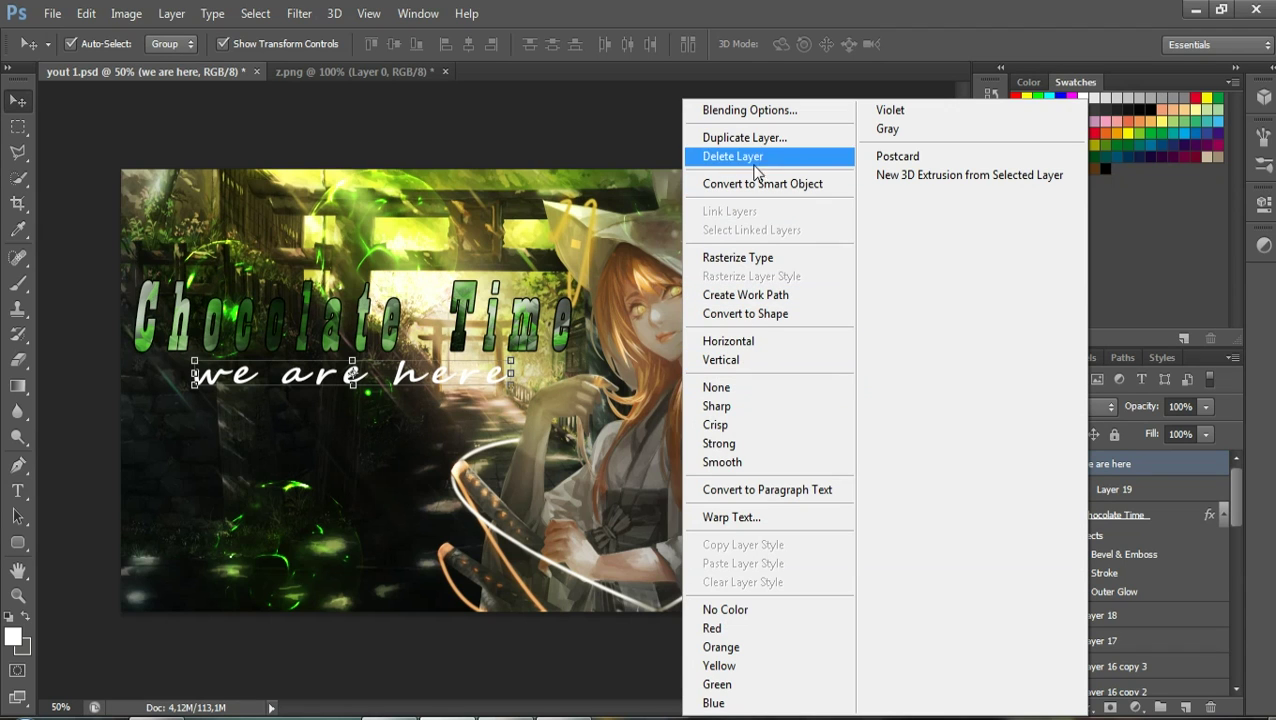
click(1155, 467)
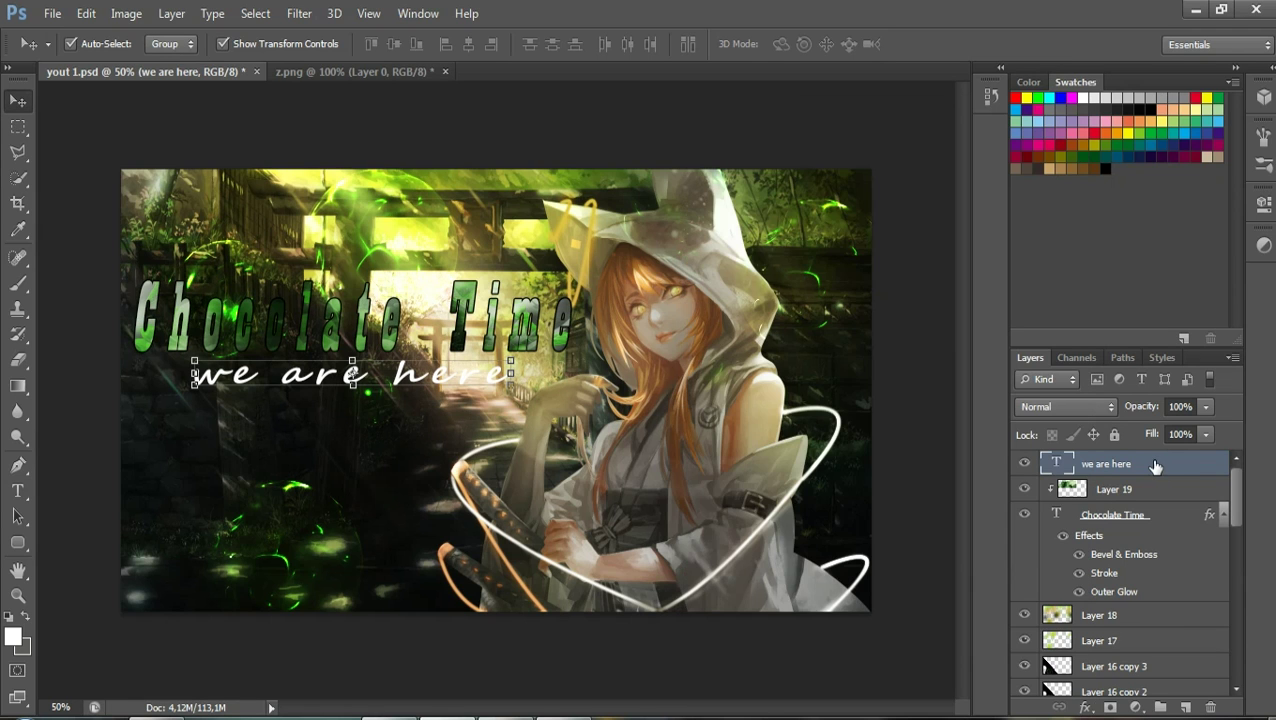
right_click(1135, 467)
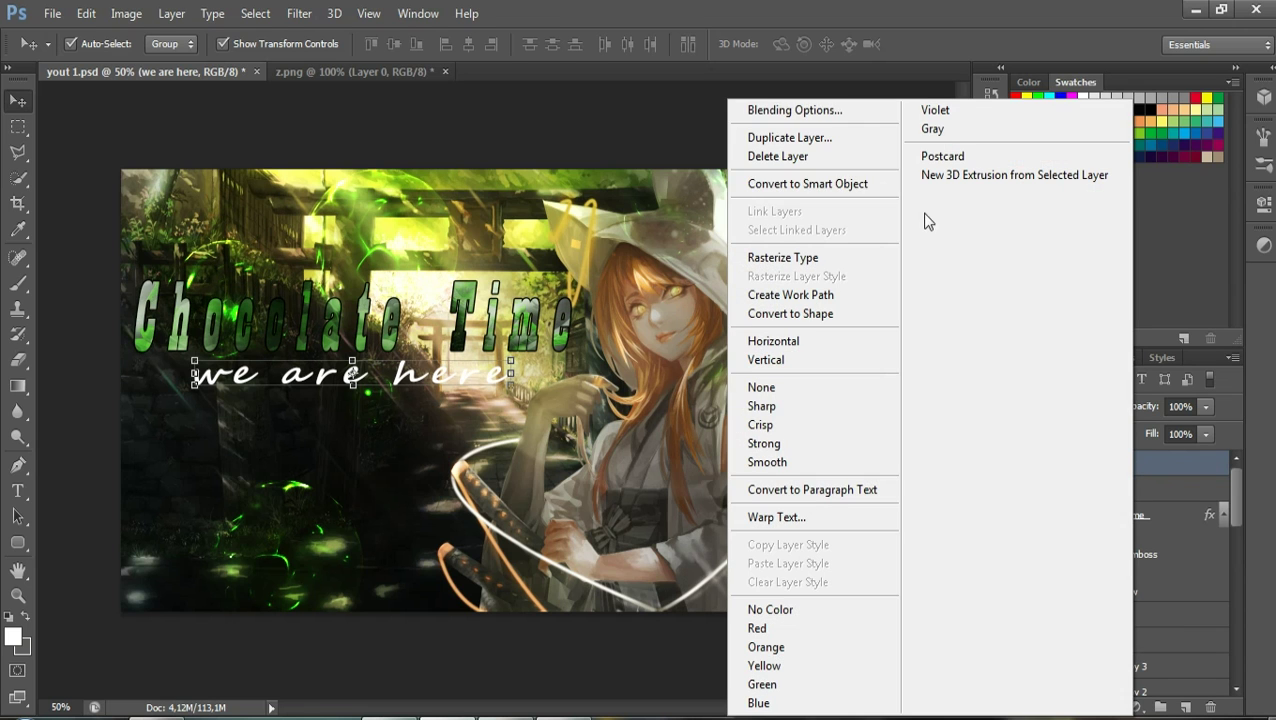
In Blending Options, drop a trial bevel and apply a black (000000) 2 px stroke to the subtitle
click(792, 105)
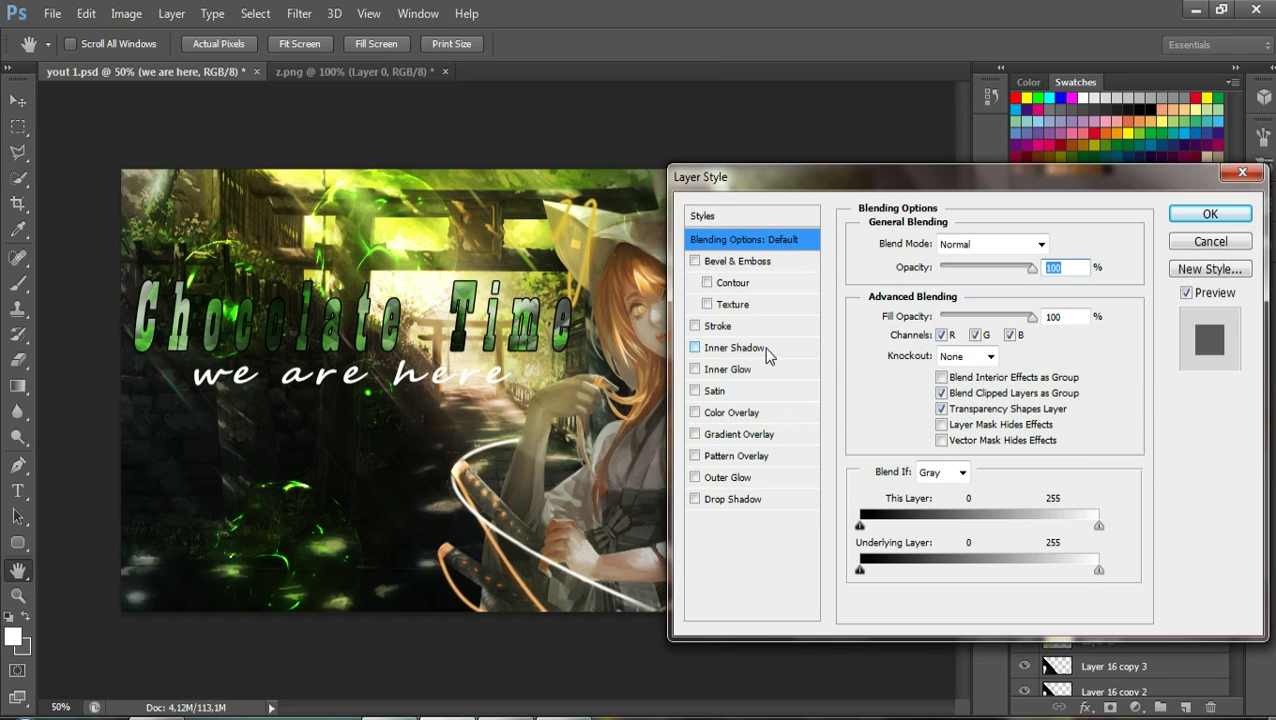
click(695, 261)
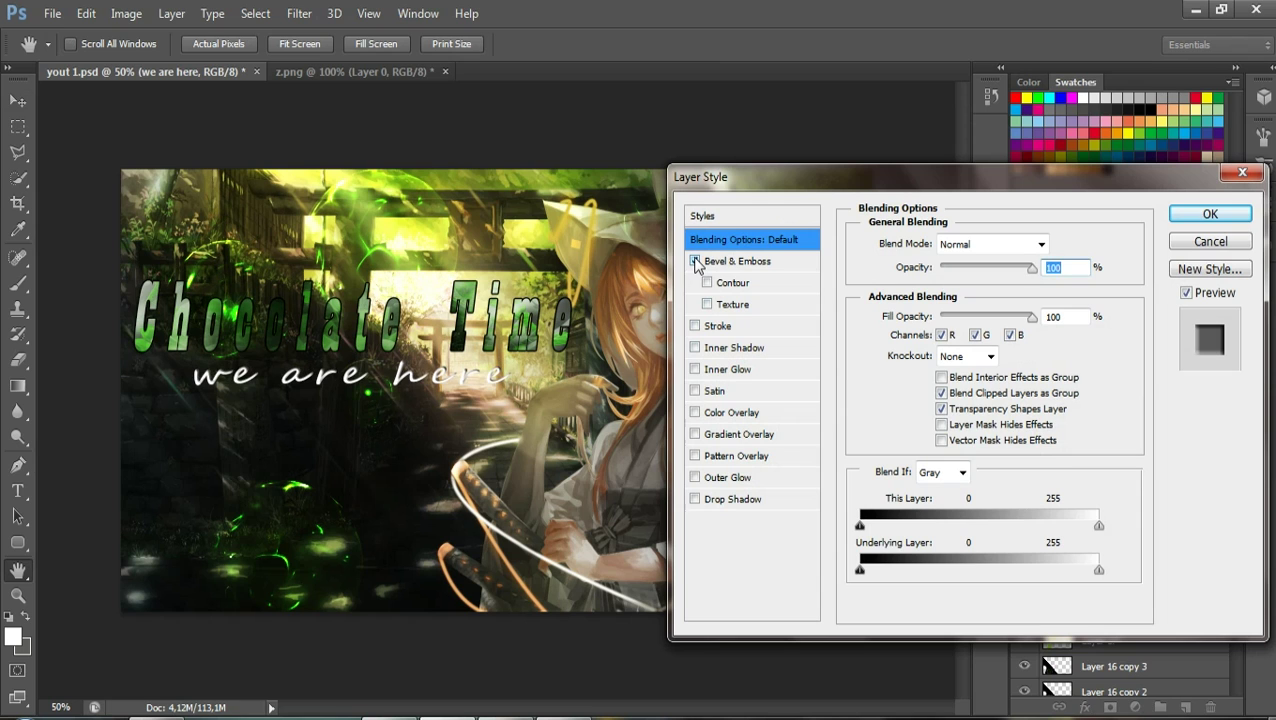
click(728, 263)
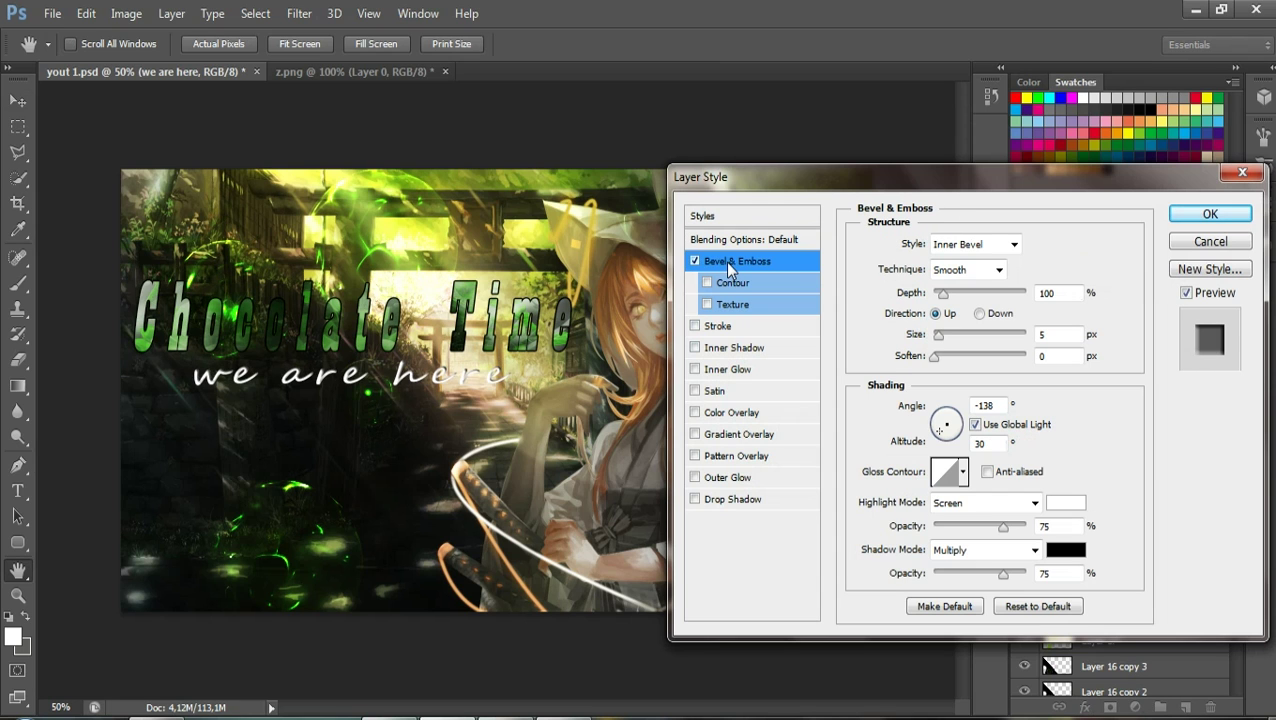
click(695, 261)
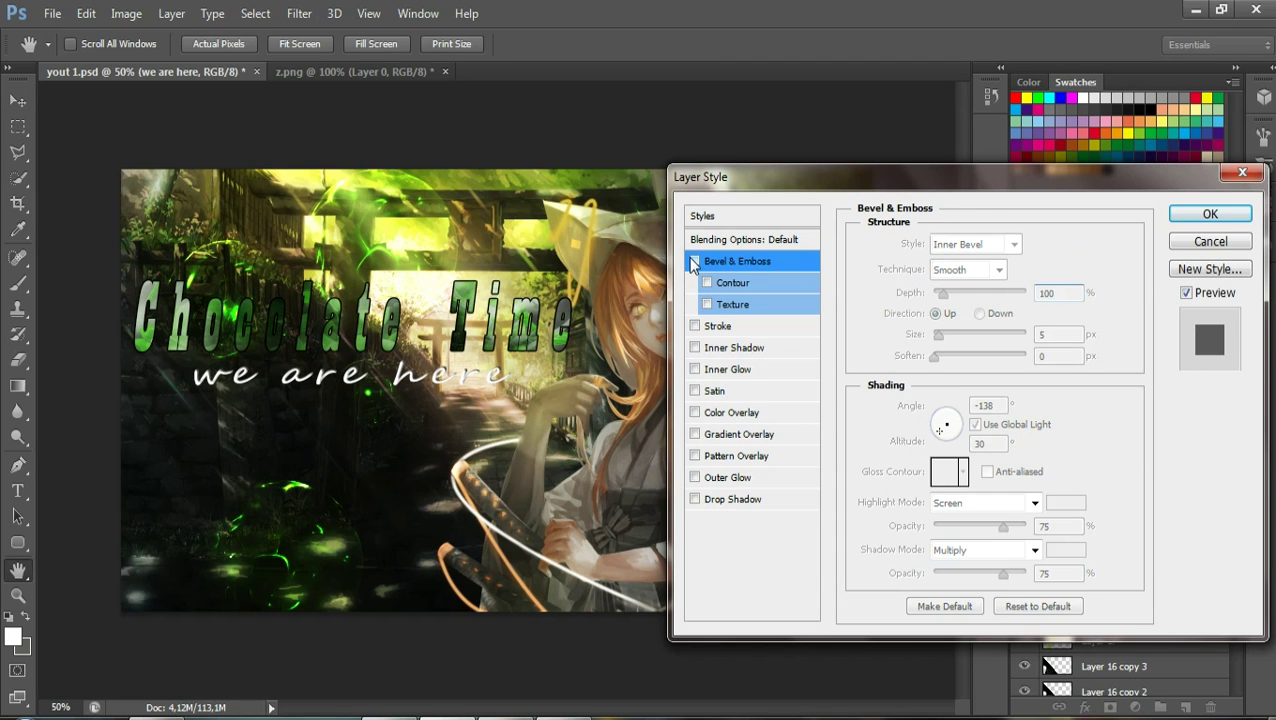
click(729, 325)
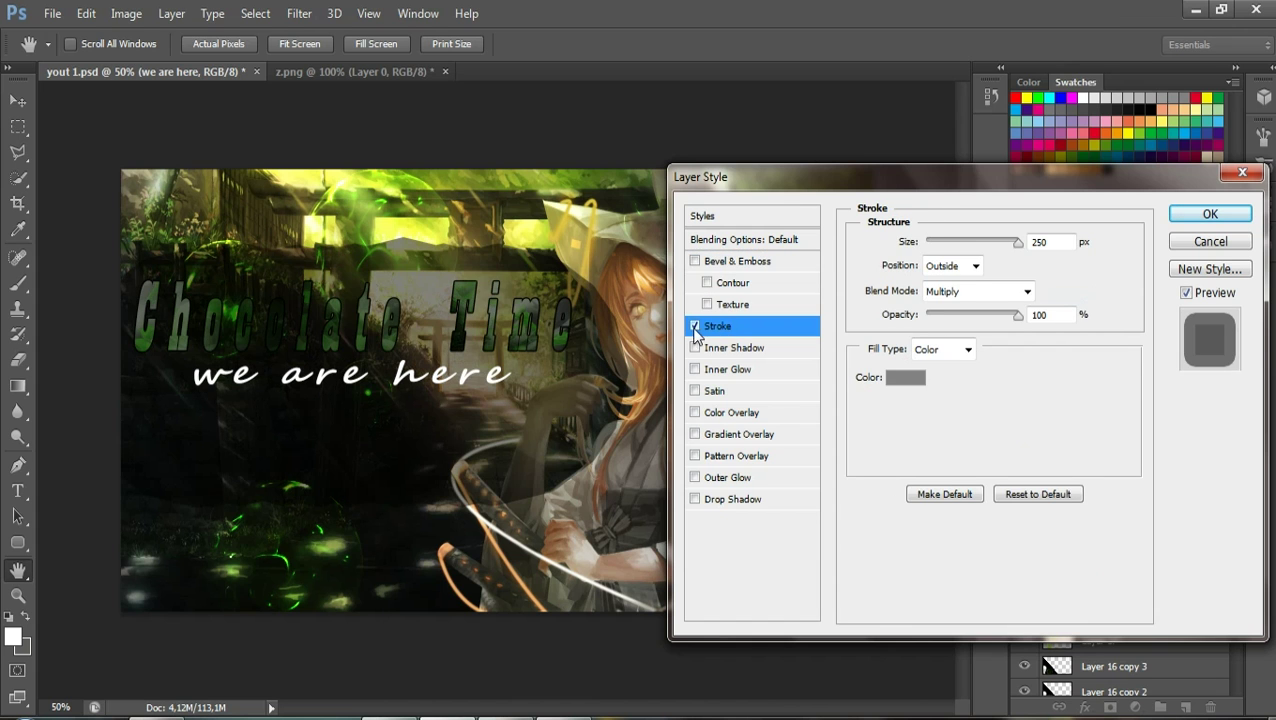
click(906, 377)
click(714, 441)
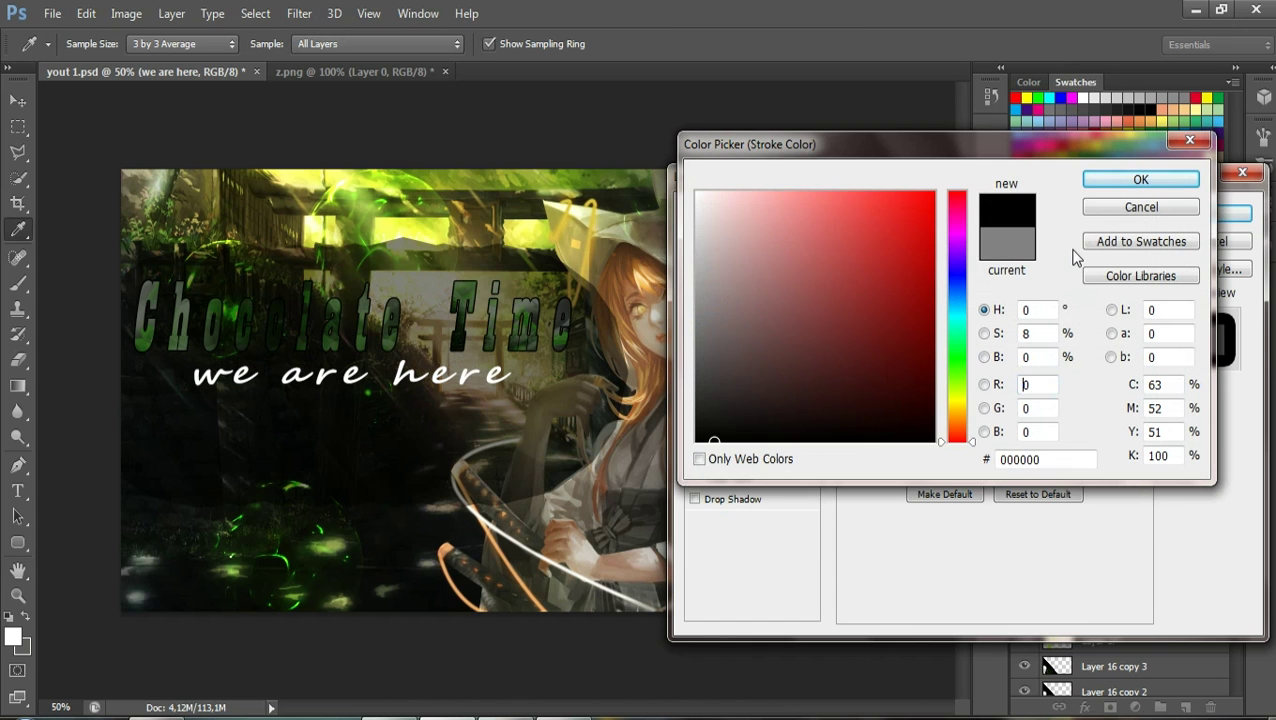
click(1140, 179)
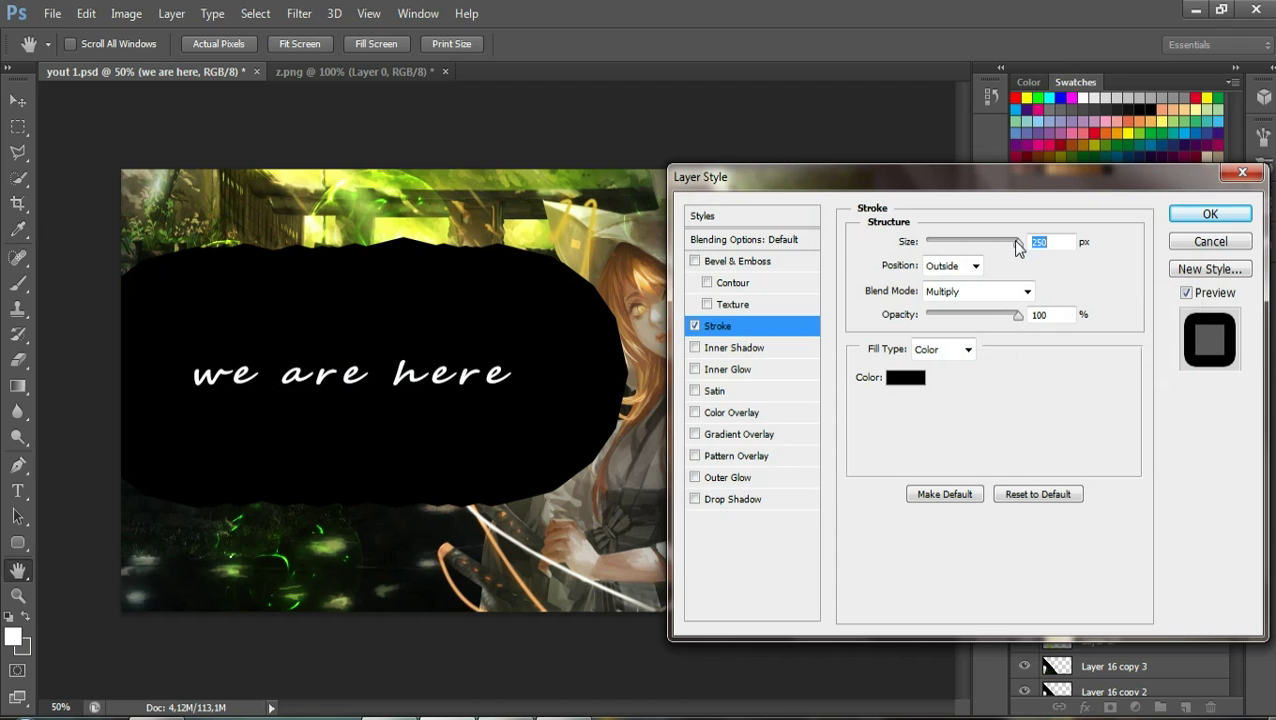
drag(1017, 243, 933, 243)
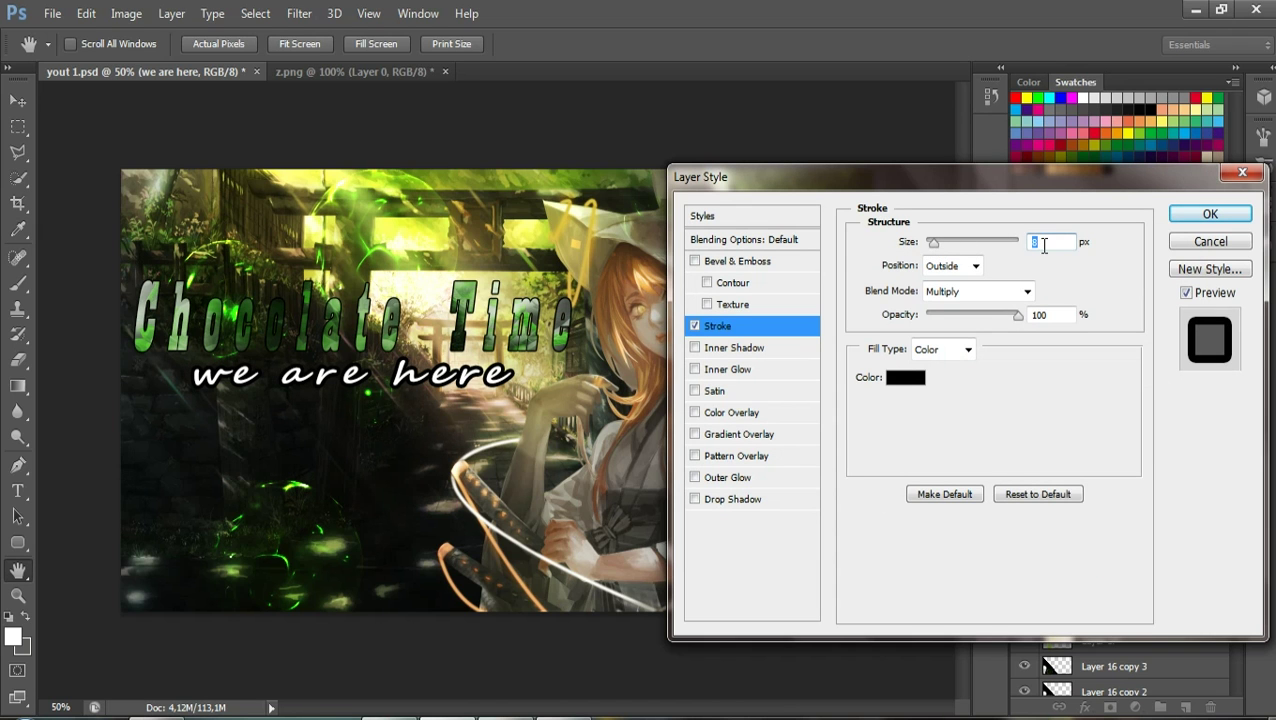
text(2)
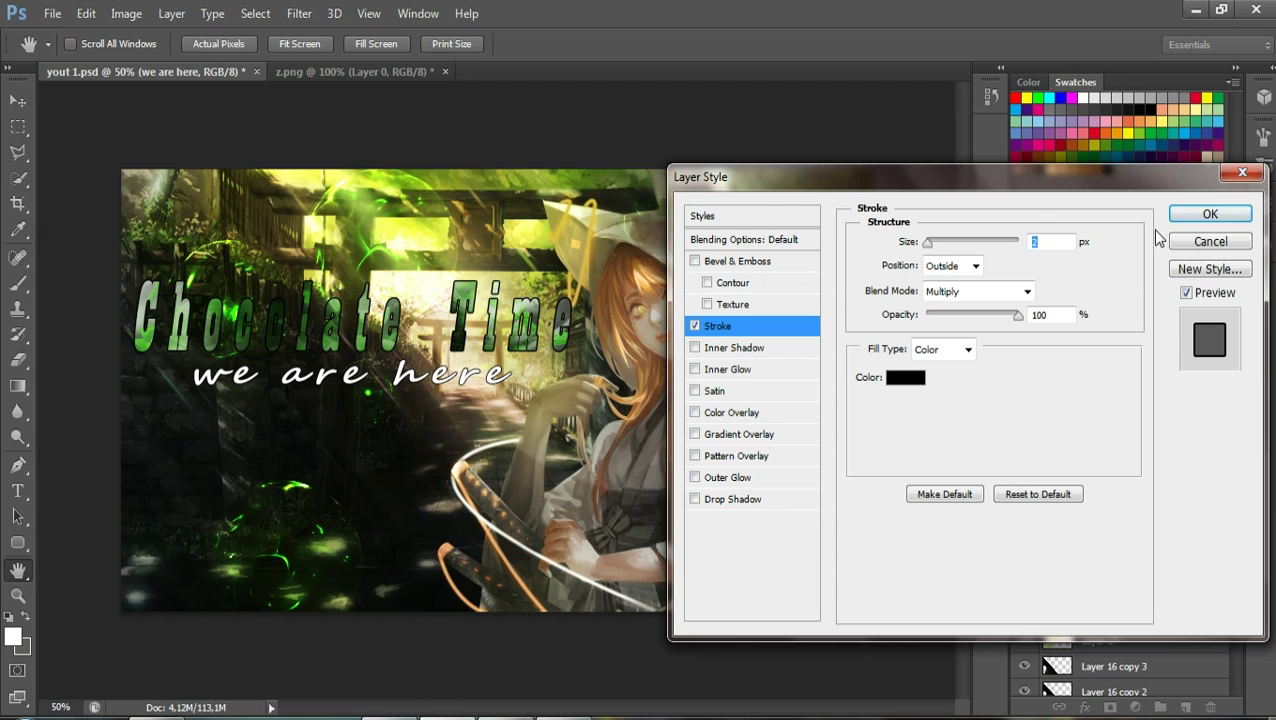
click(1212, 213)
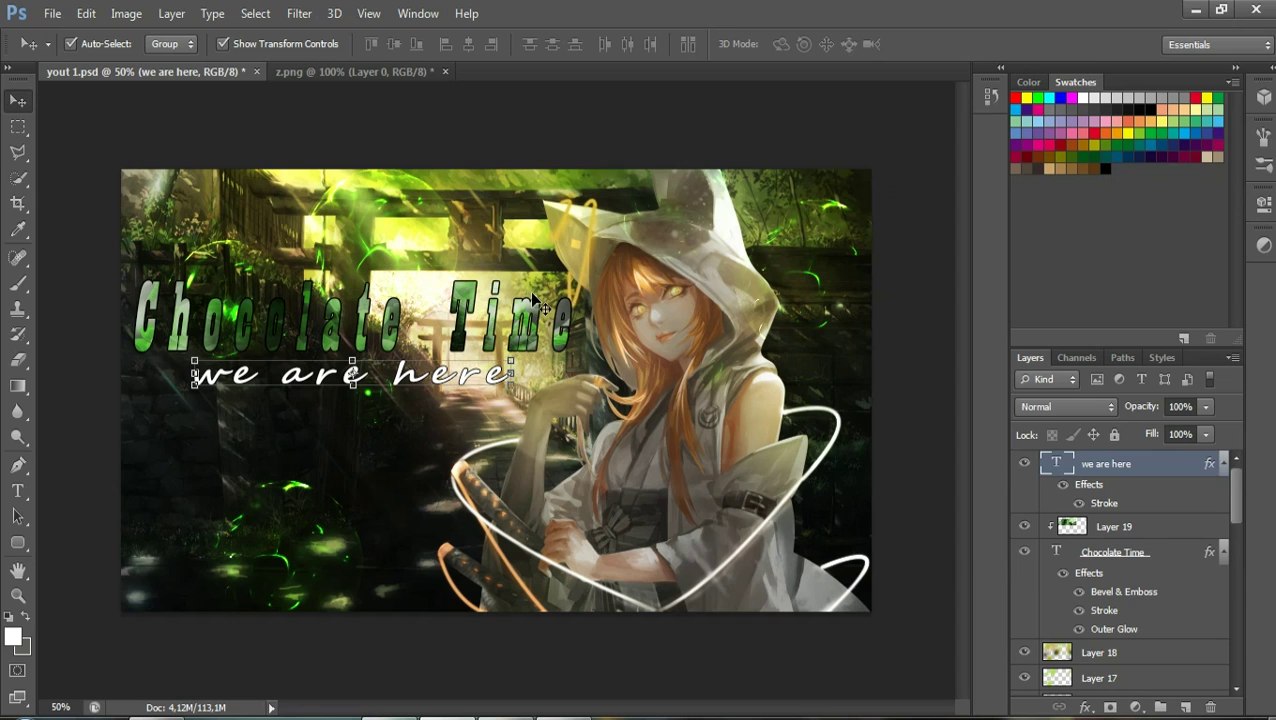
click(584, 352)
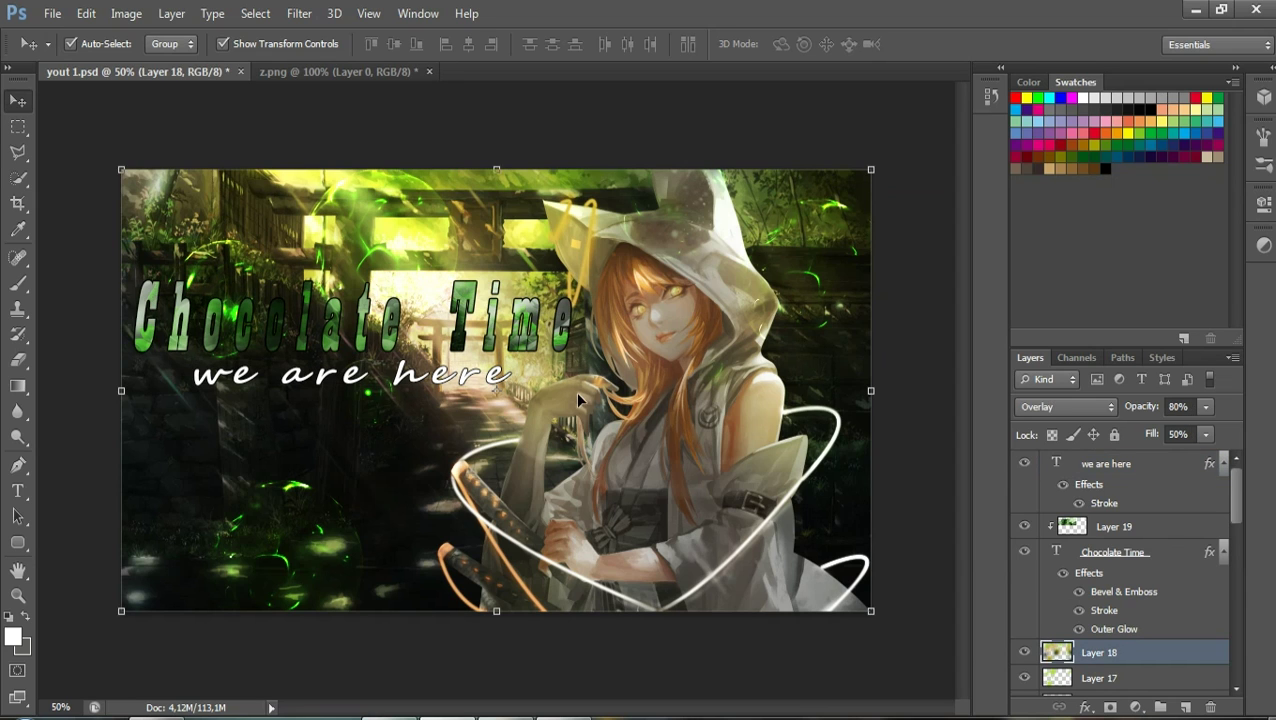
click(442, 374)
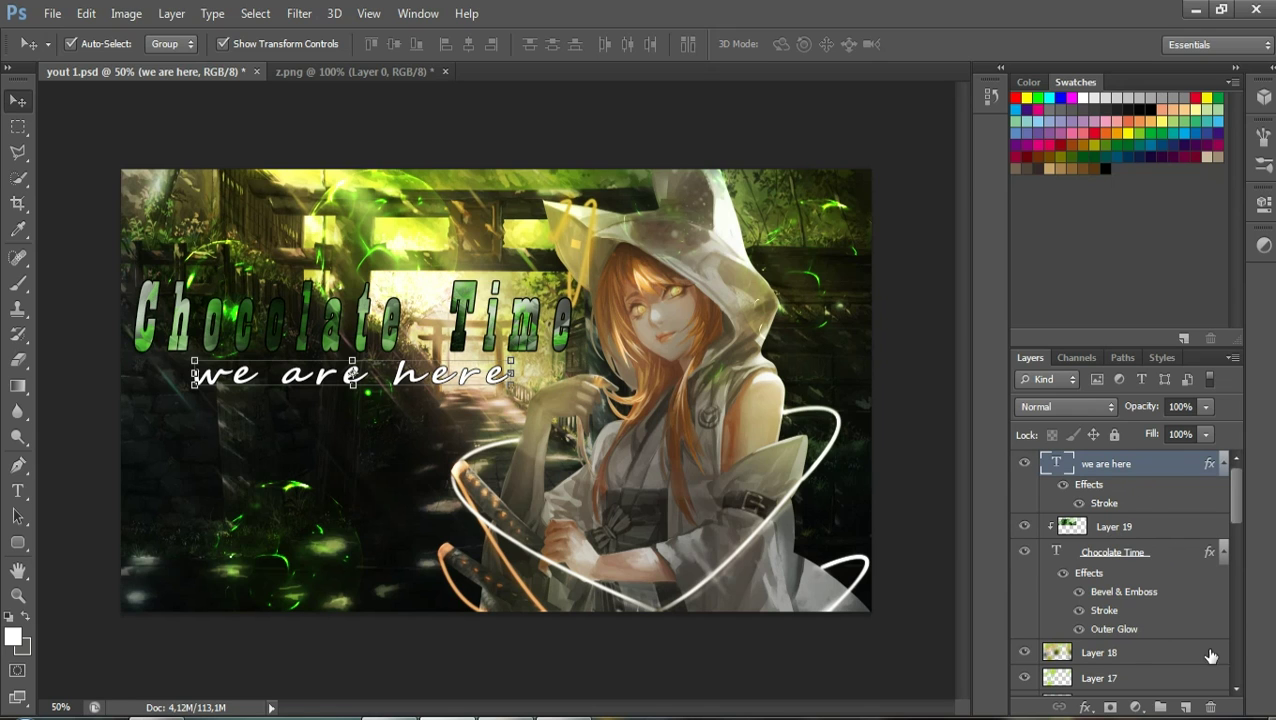
Add a new empty layer above the subtitle and set the Brush to 57 px
click(1184, 707)
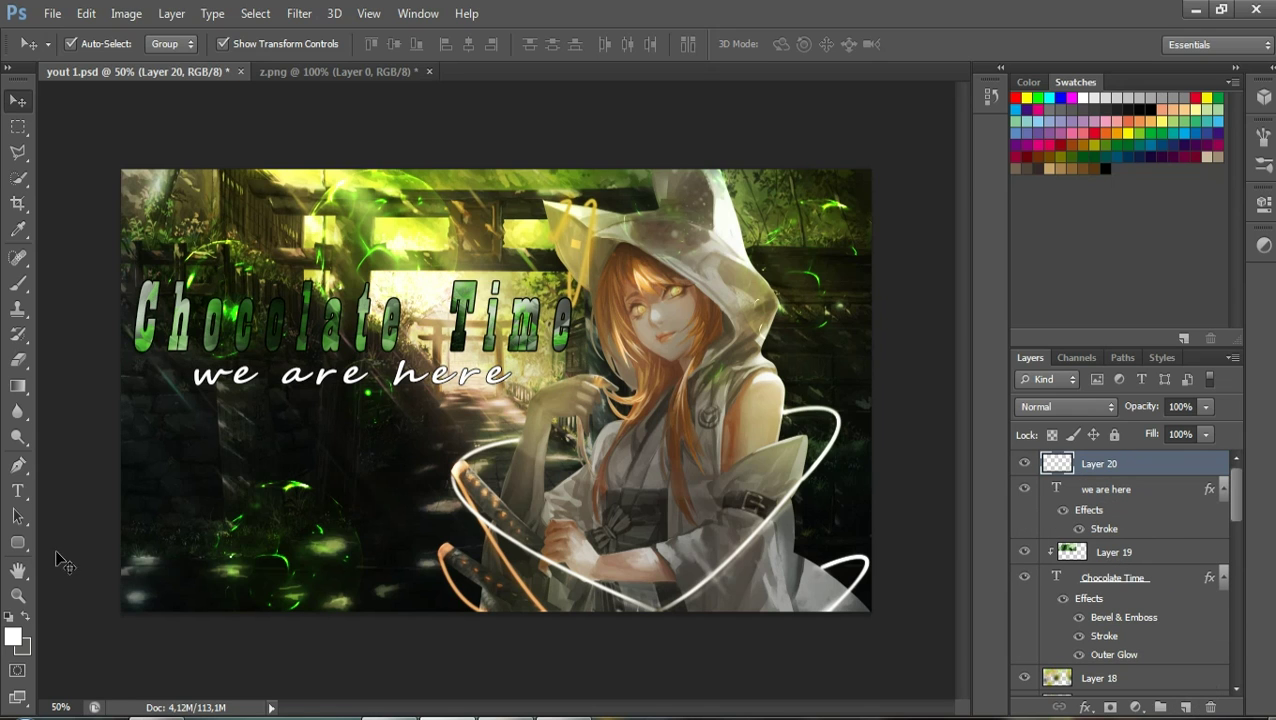
click(20, 282)
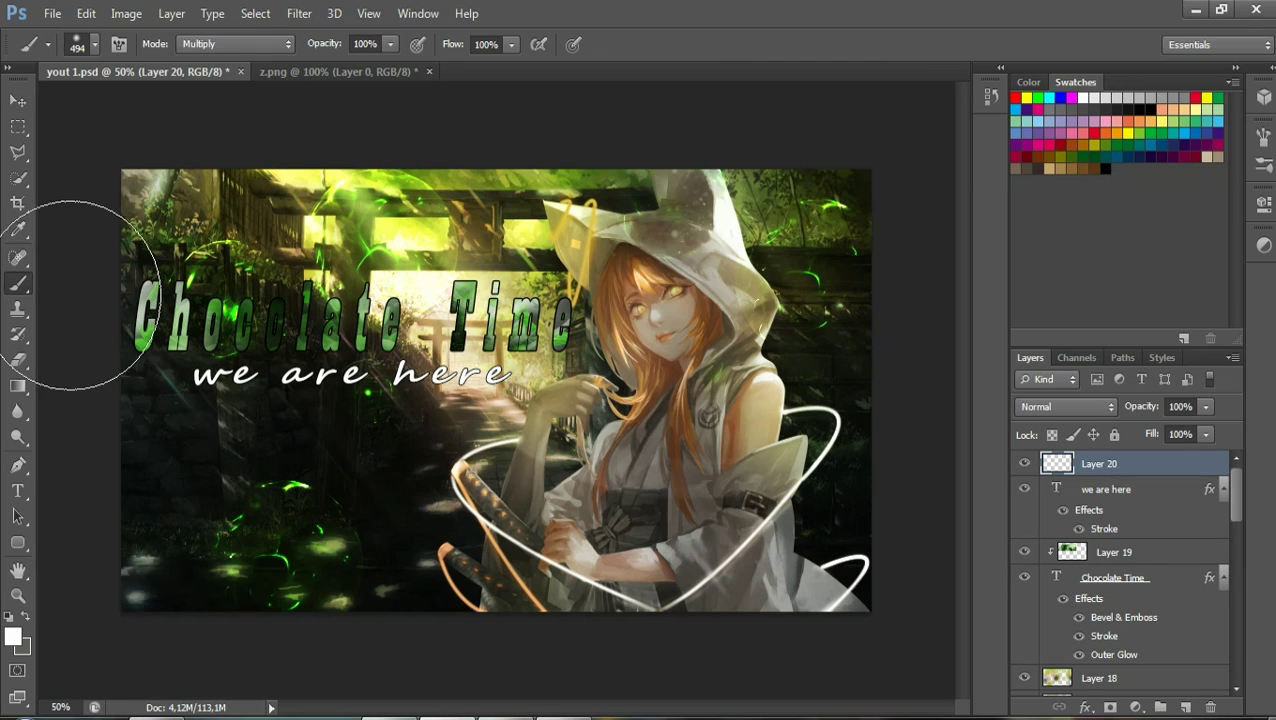
click(85, 43)
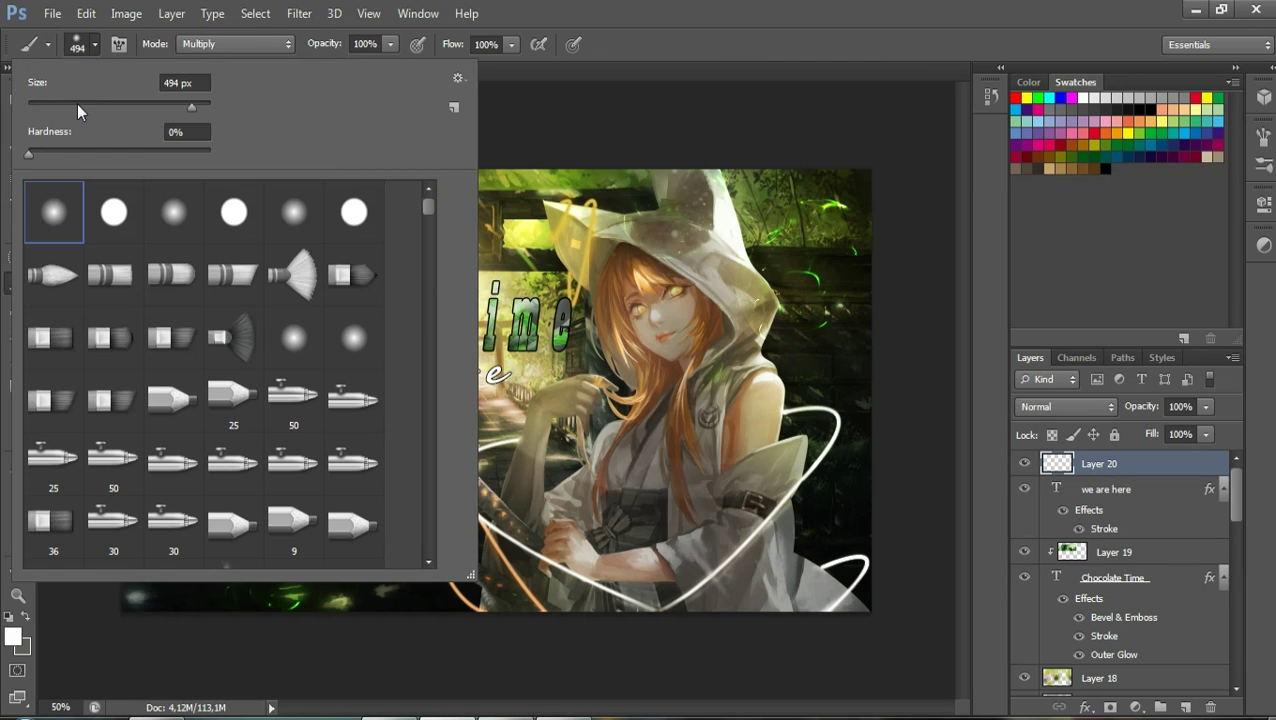
click(79, 104)
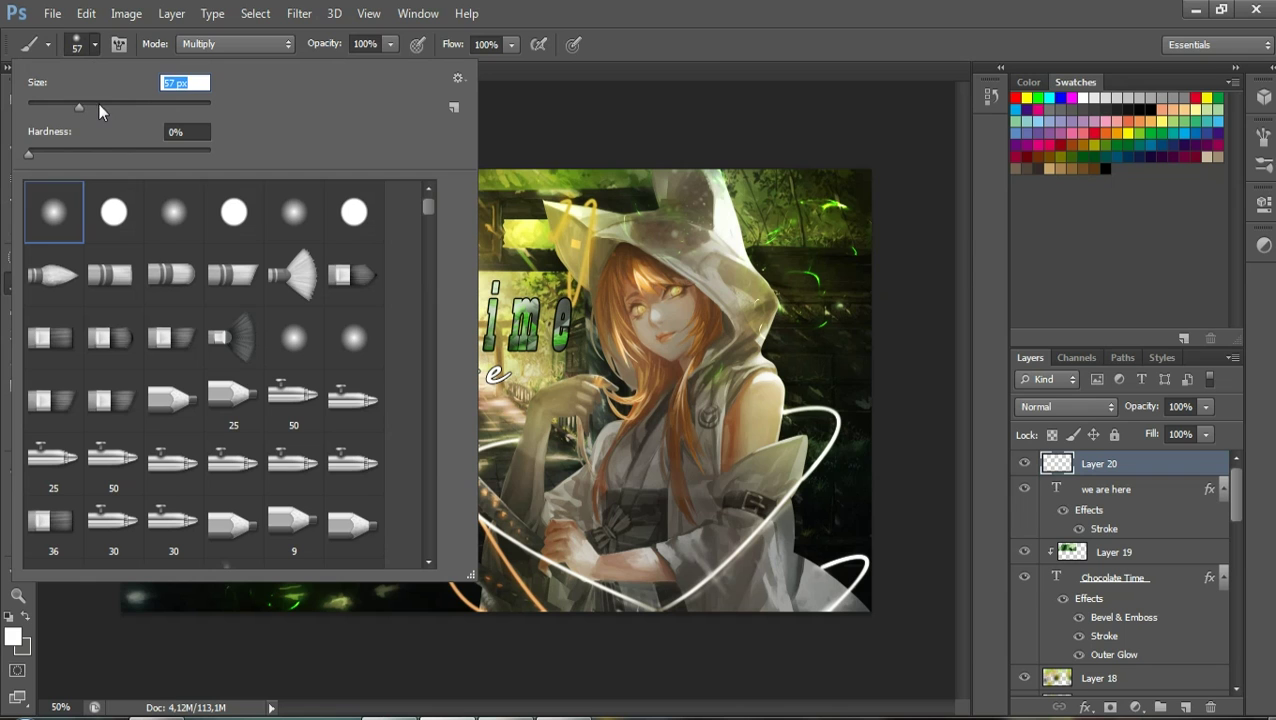
key(Return)
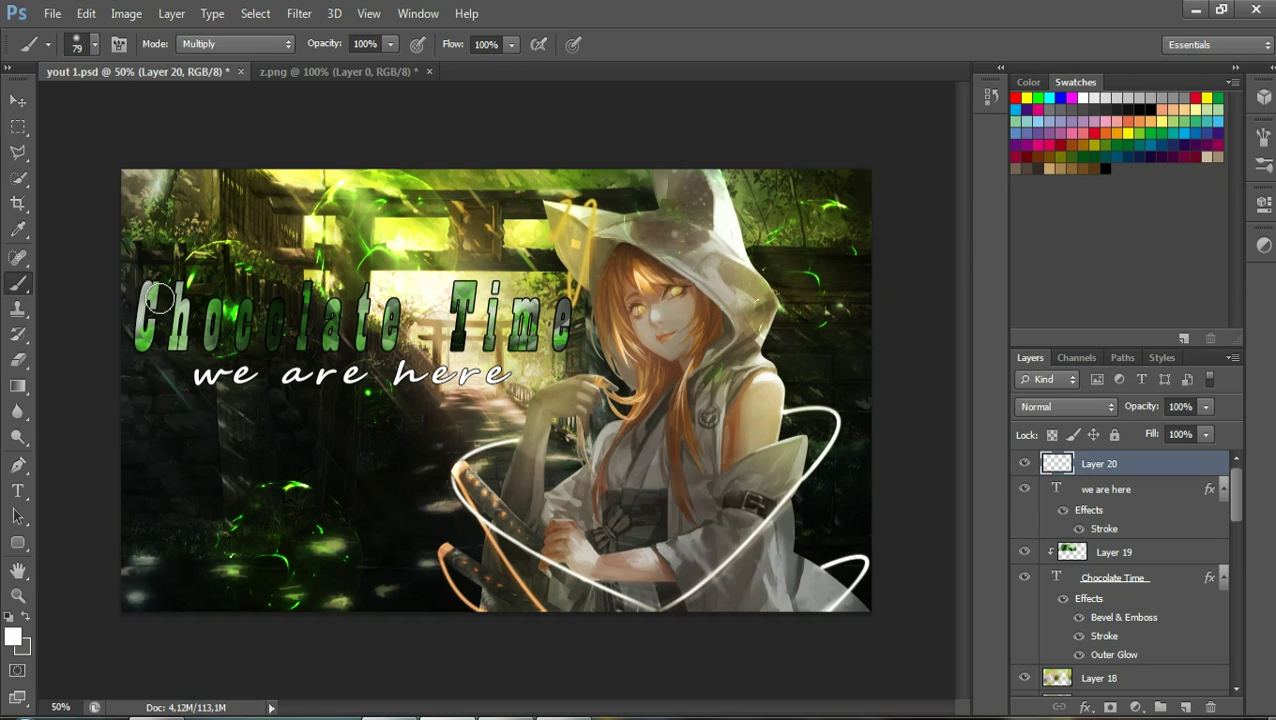
Dab white light over 'Chocolate' and the e of 'Time', then set Layer 20 to Overlay
mouse_move(145, 330)
mouse_down()
mouse_move(150, 285)
mouse_move(215, 300)
mouse_up()
click(214, 301)
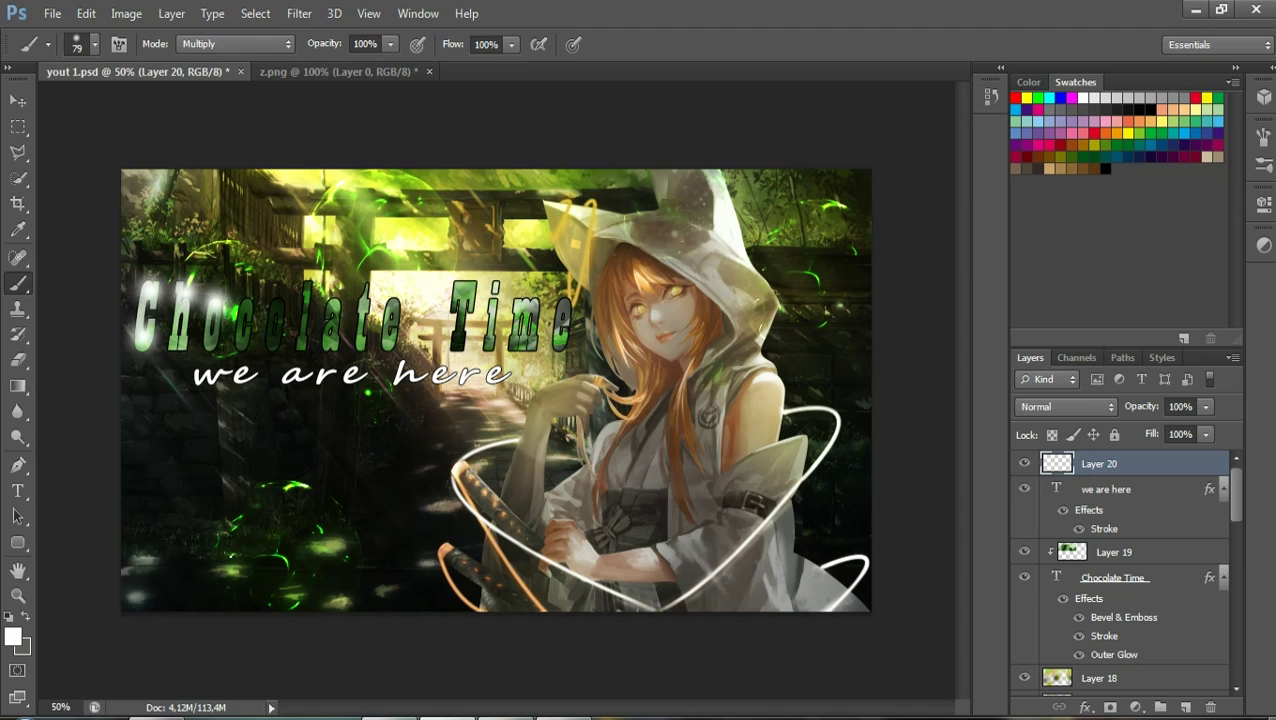
click(279, 321)
click(306, 299)
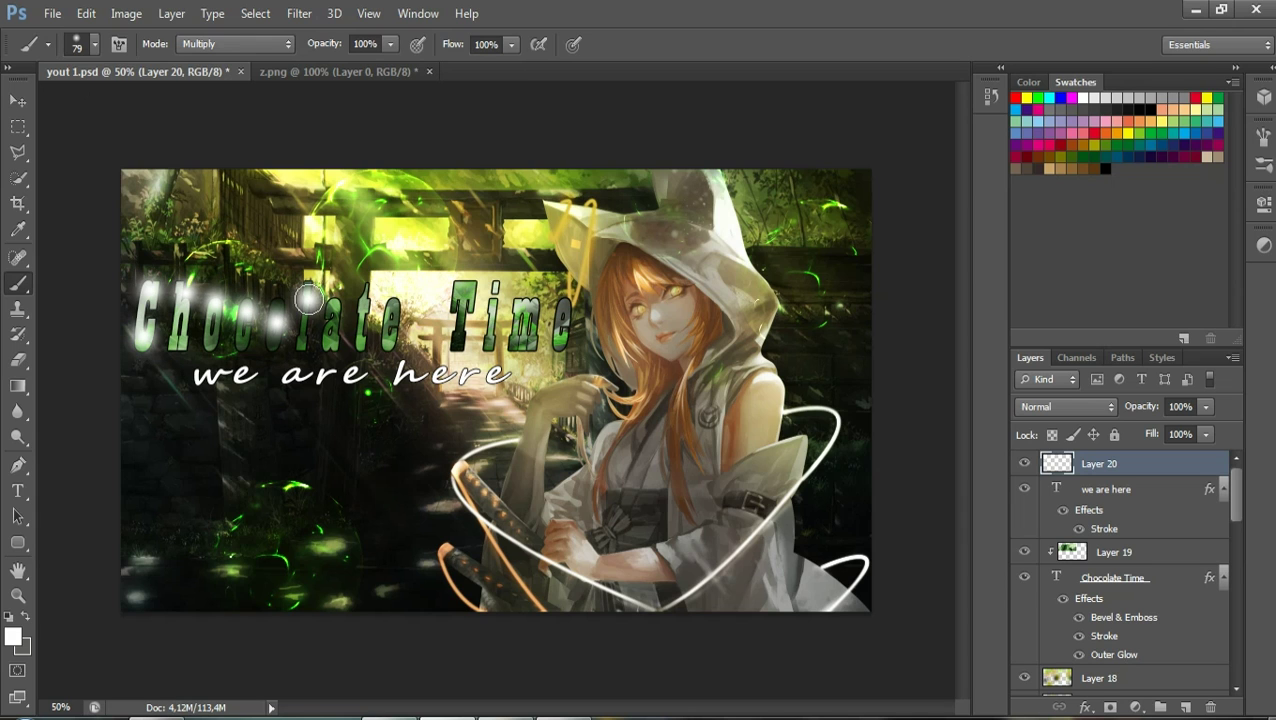
click(365, 303)
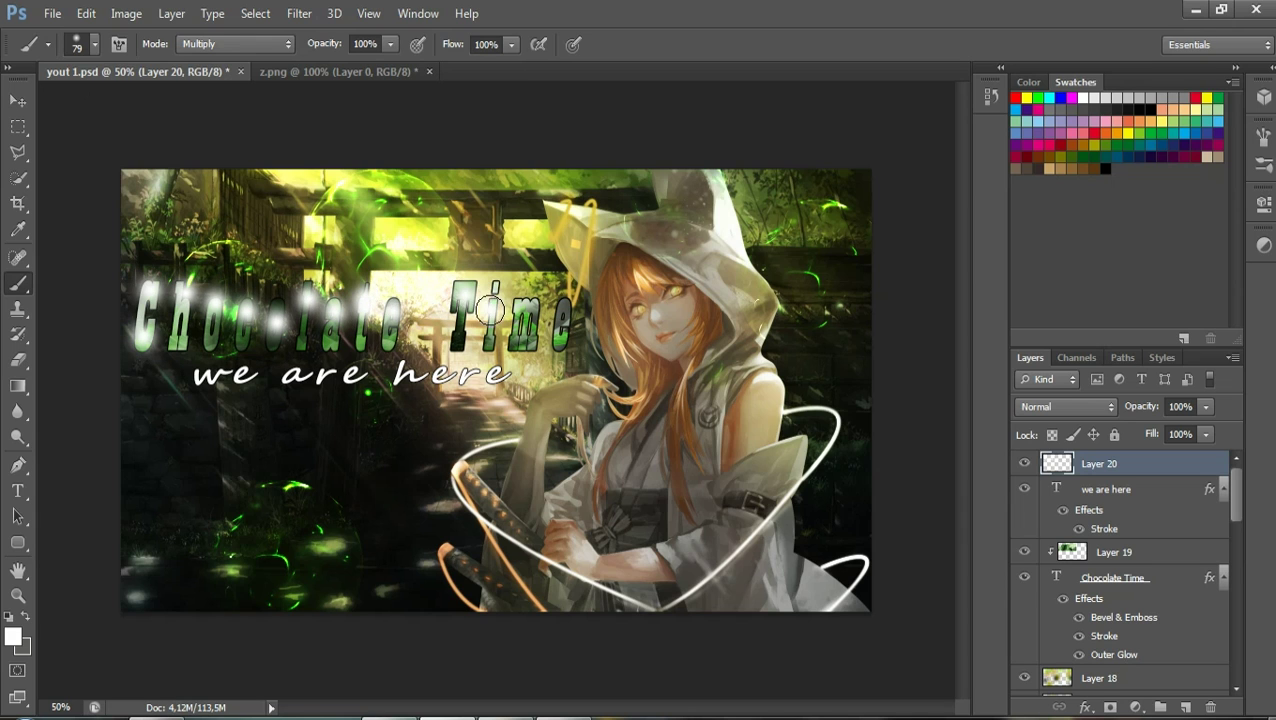
click(566, 318)
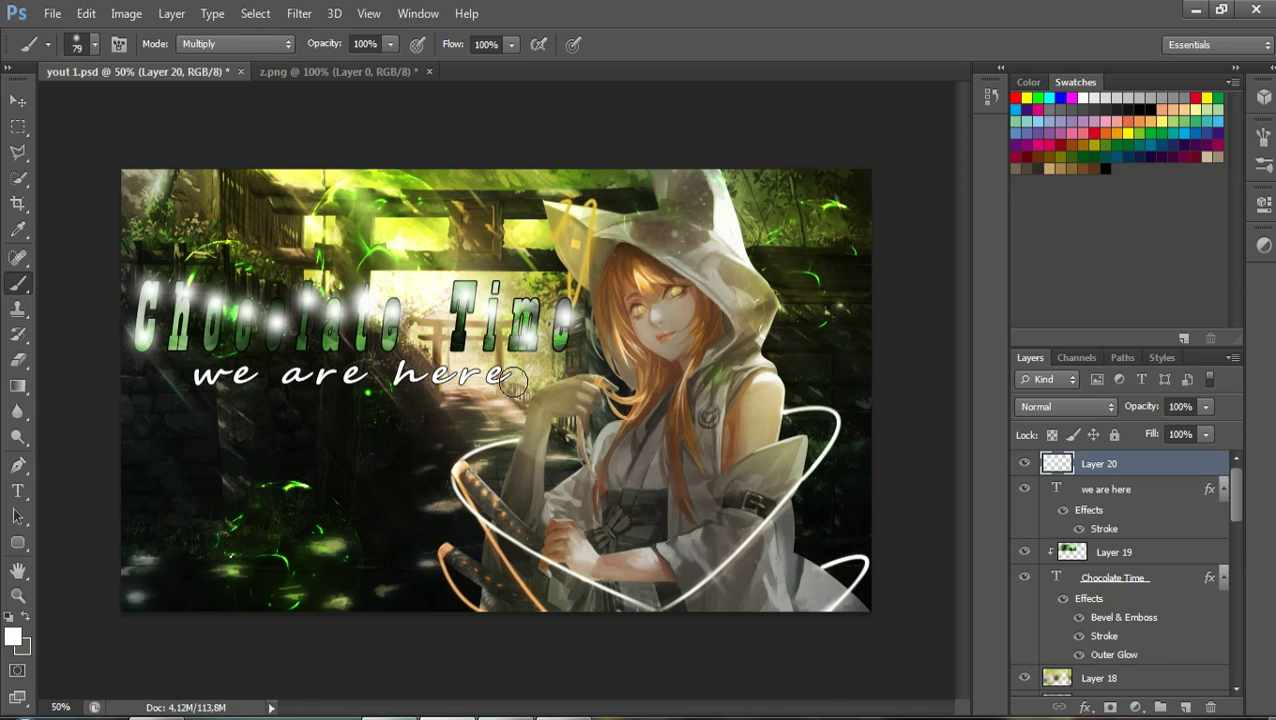
click(1070, 406)
click(1033, 245)
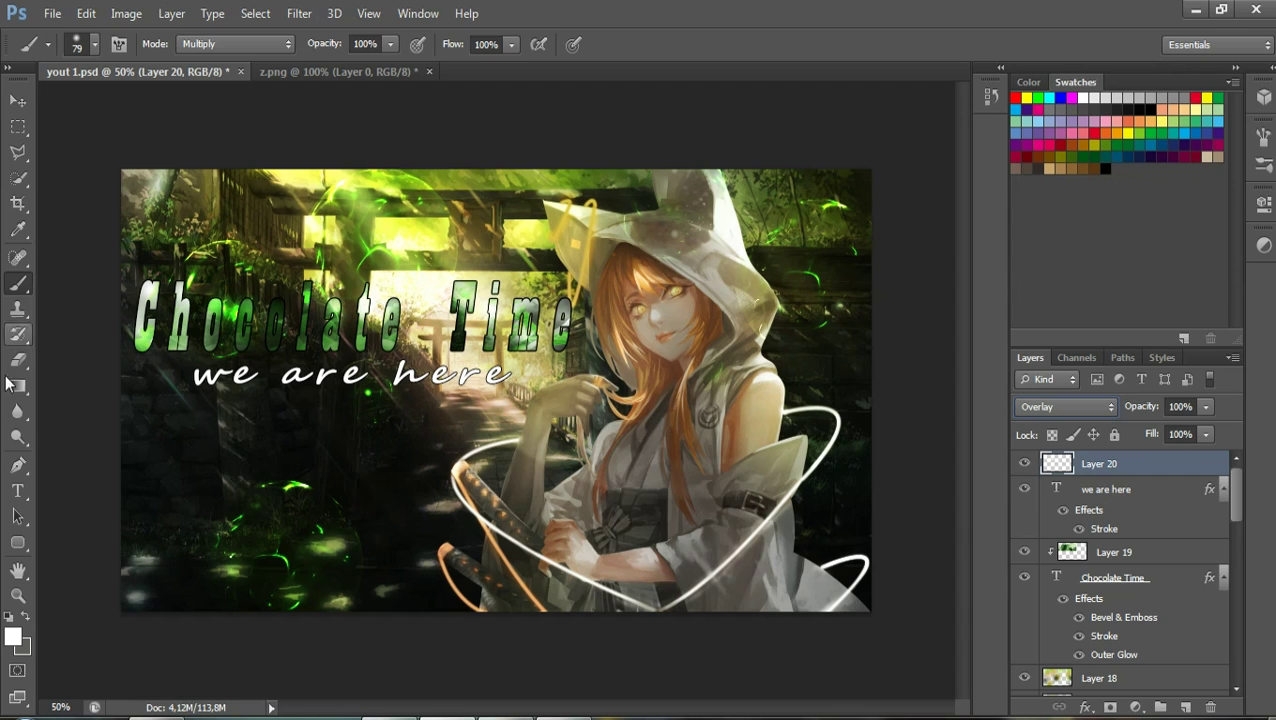
Pick an orange foreground colour and paint a warm tint over 'Chocolate' and Time's e
click(27, 620)
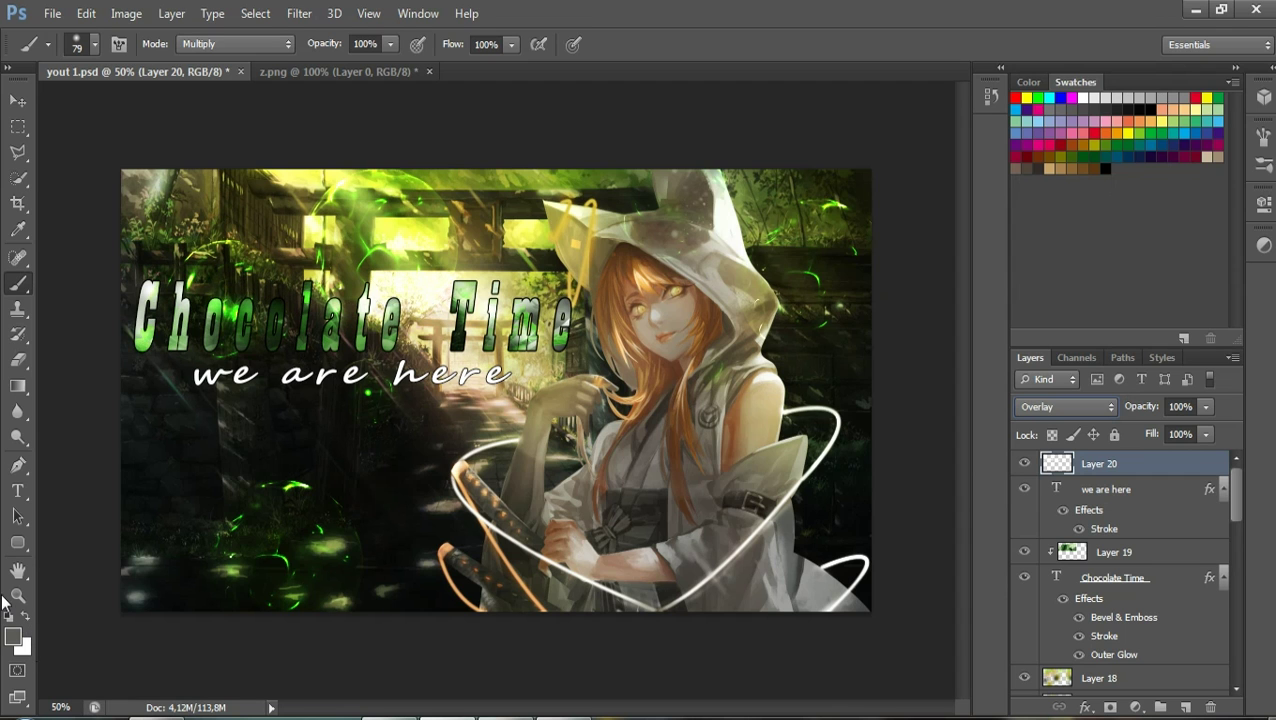
click(13, 637)
click(845, 250)
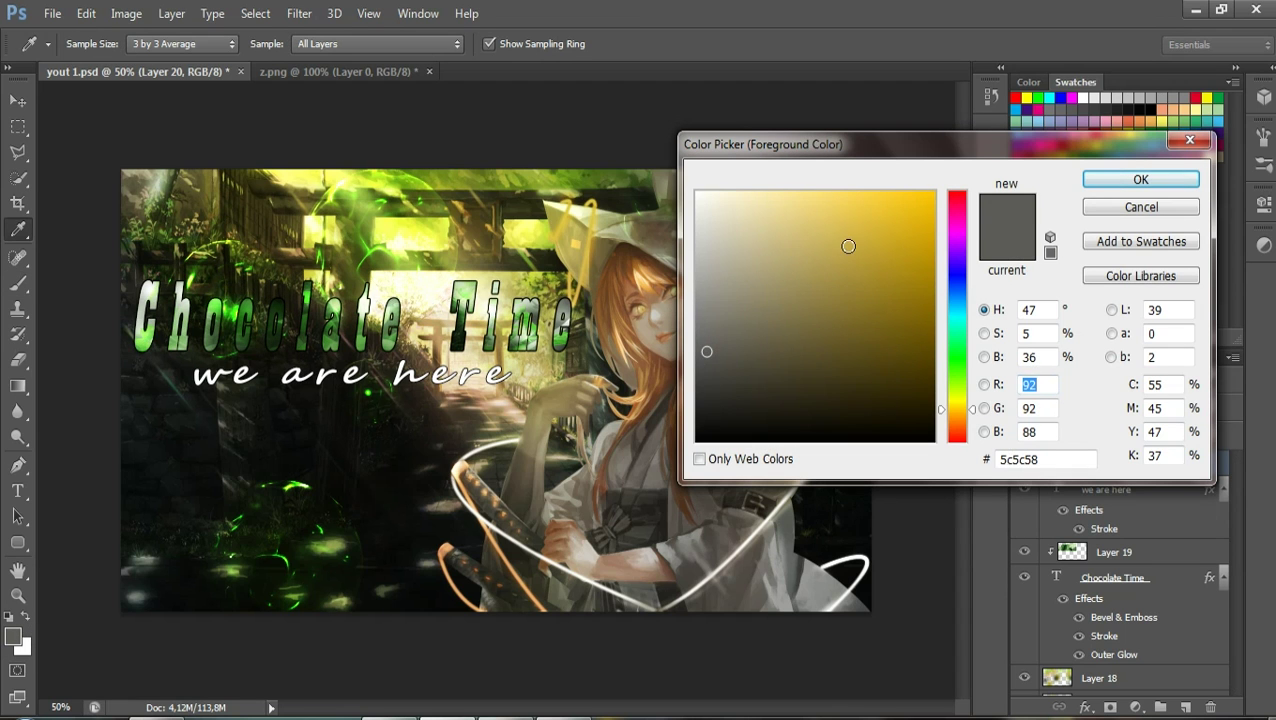
click(844, 195)
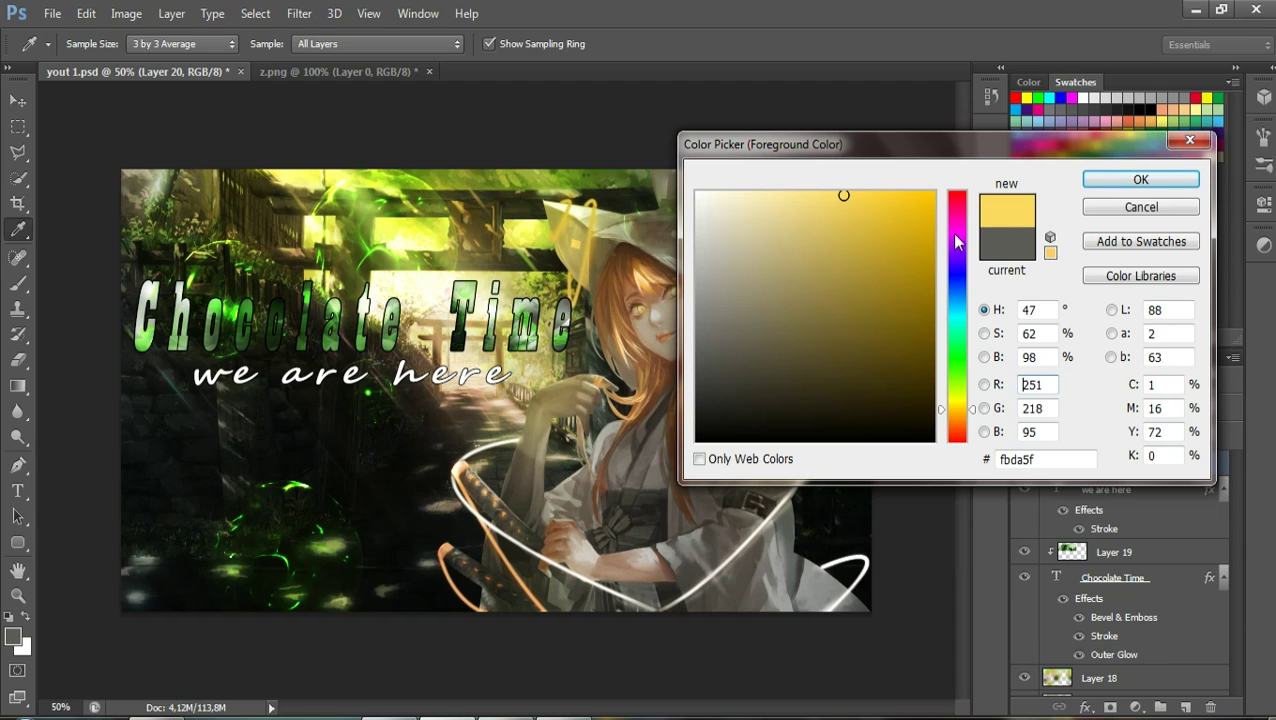
drag(962, 410, 962, 421)
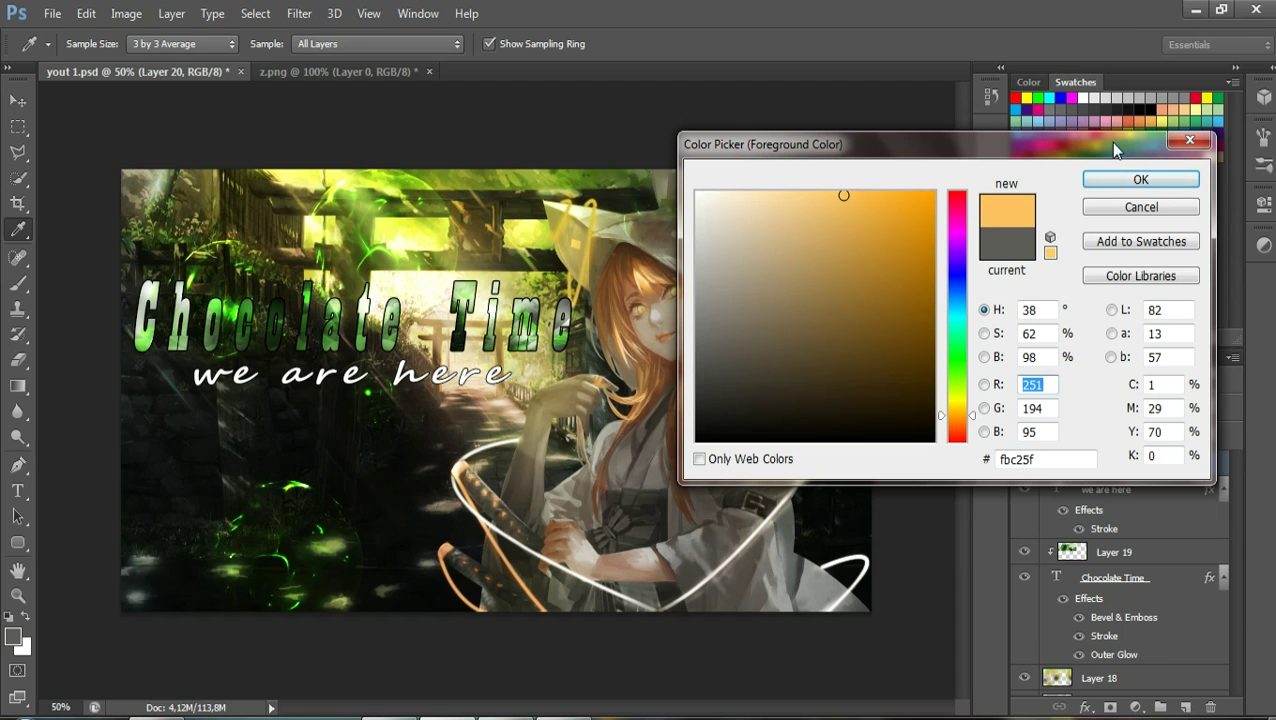
click(1141, 179)
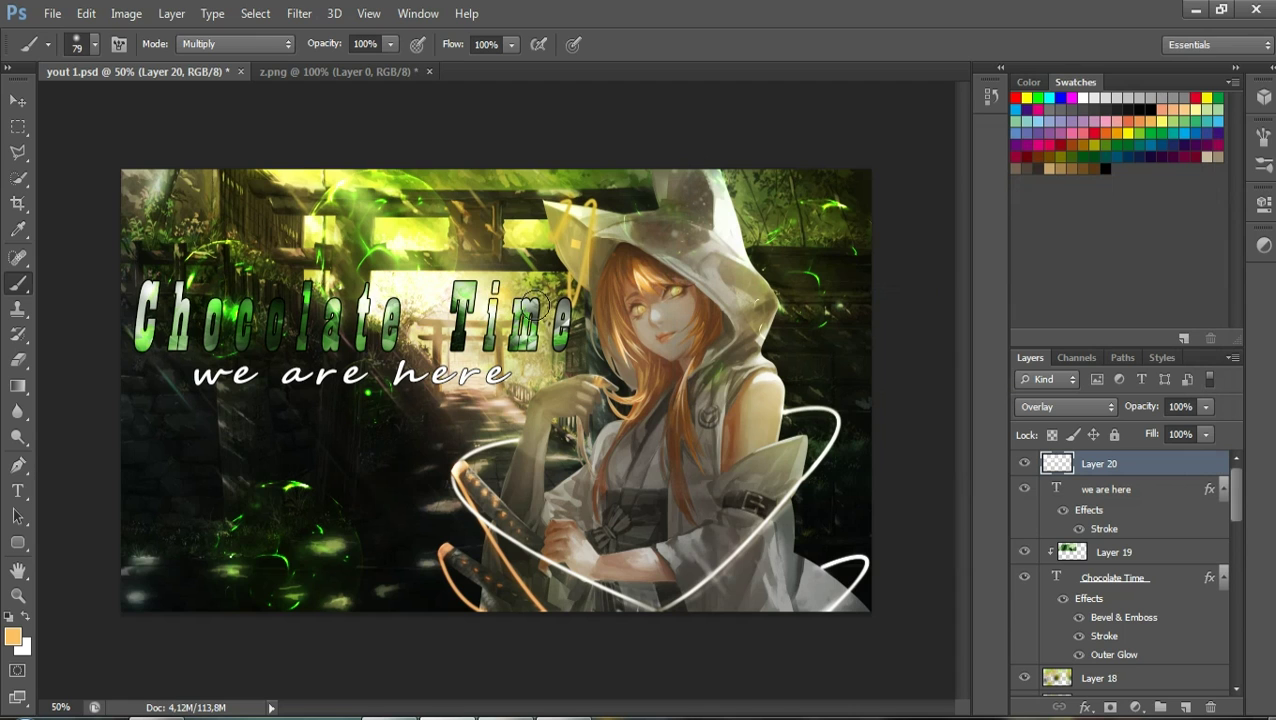
drag(370, 342, 211, 336)
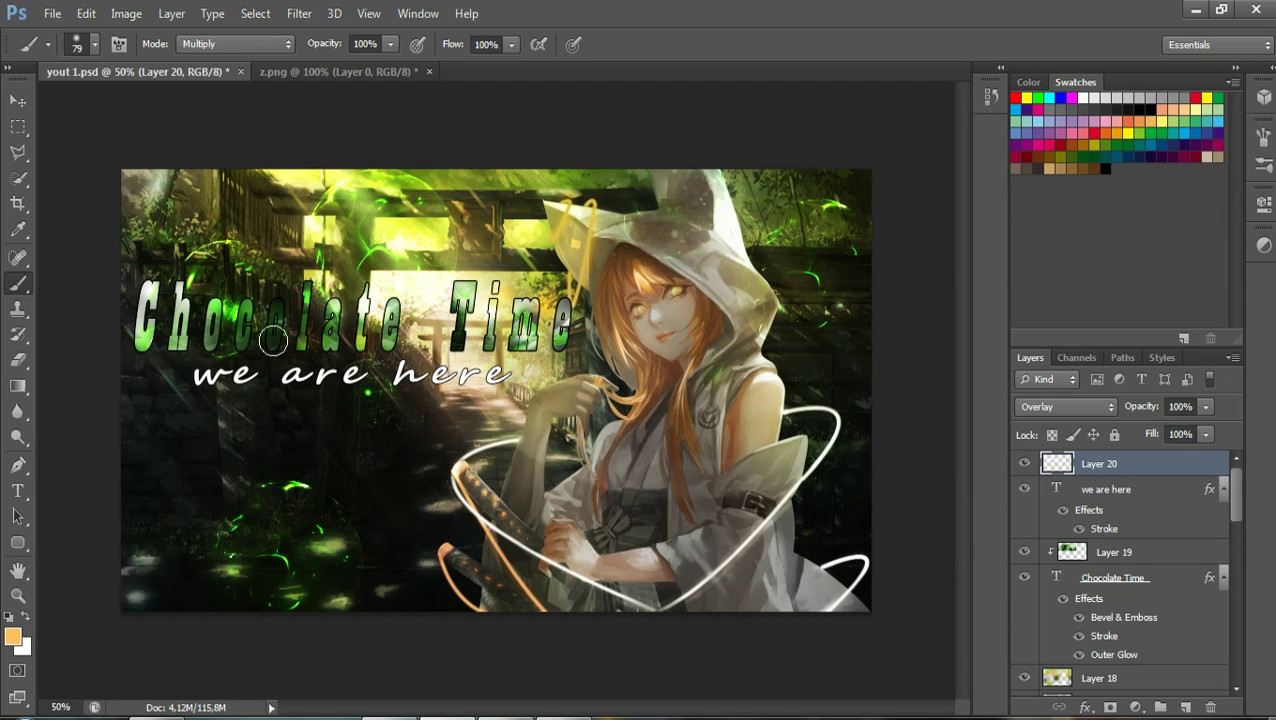
drag(372, 317, 290, 311)
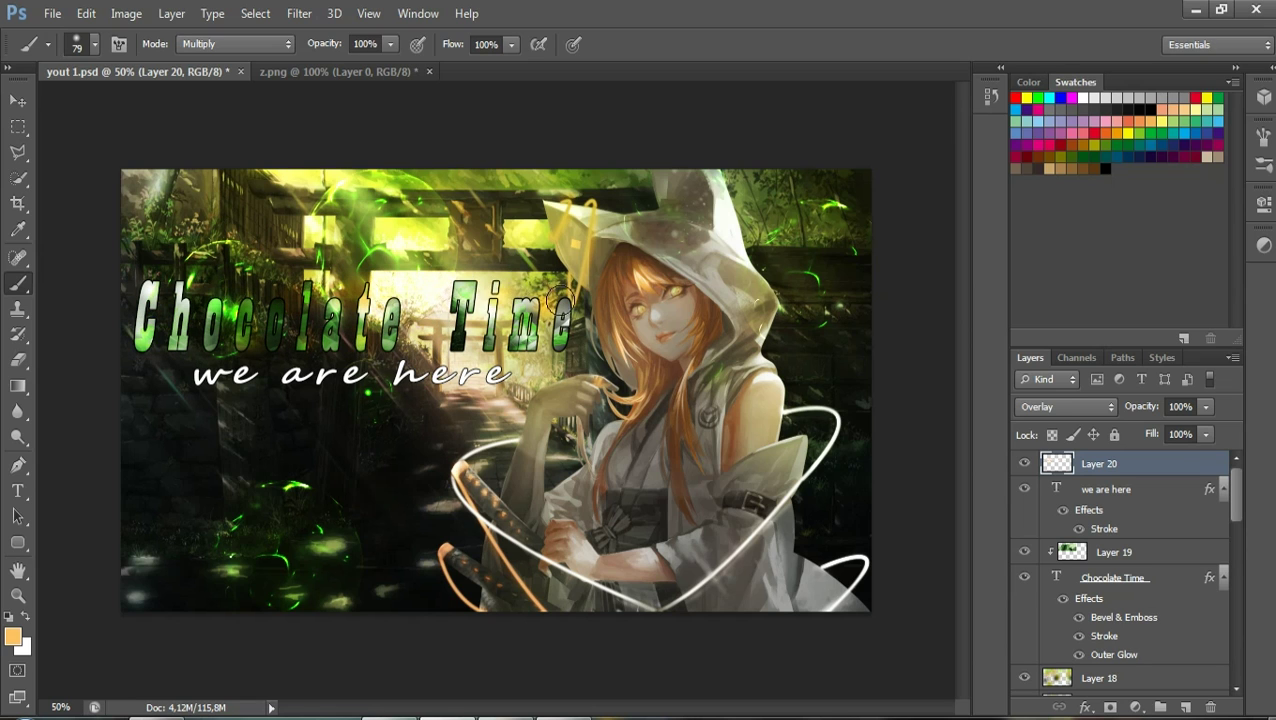
click(561, 300)
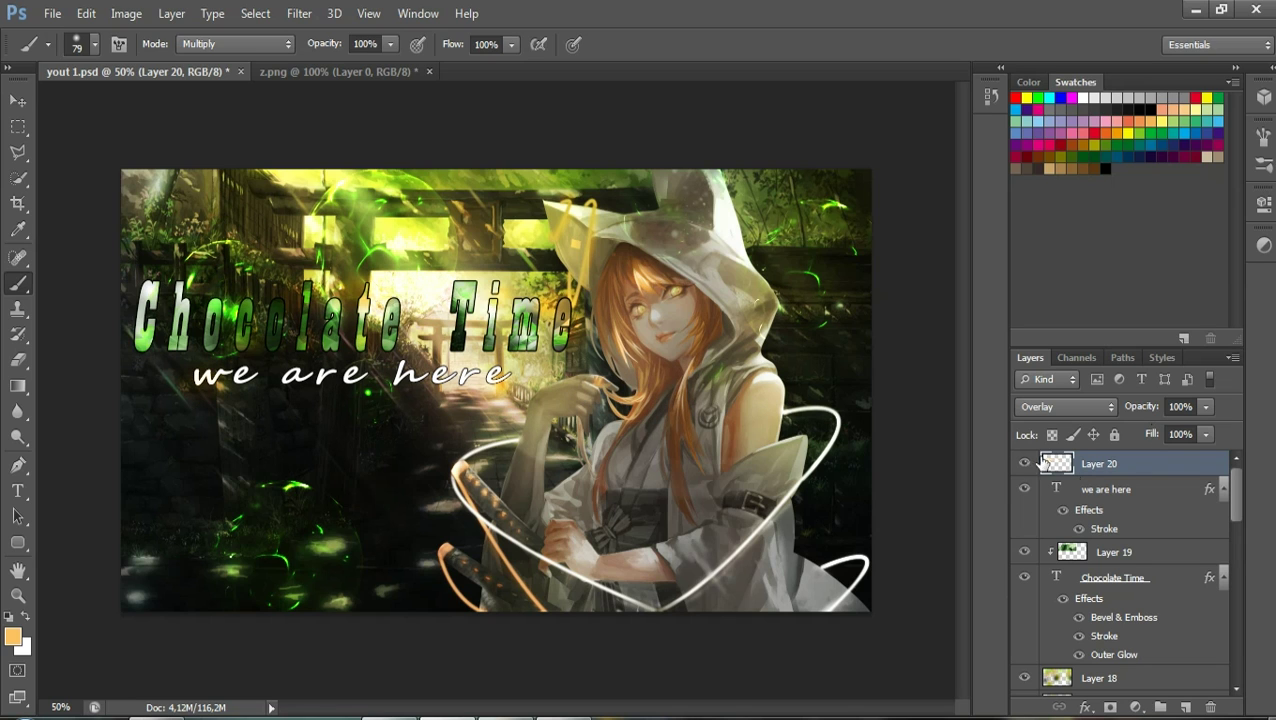
Sample a green from the artwork as the foreground colour
click(26, 615)
click(16, 636)
click(152, 334)
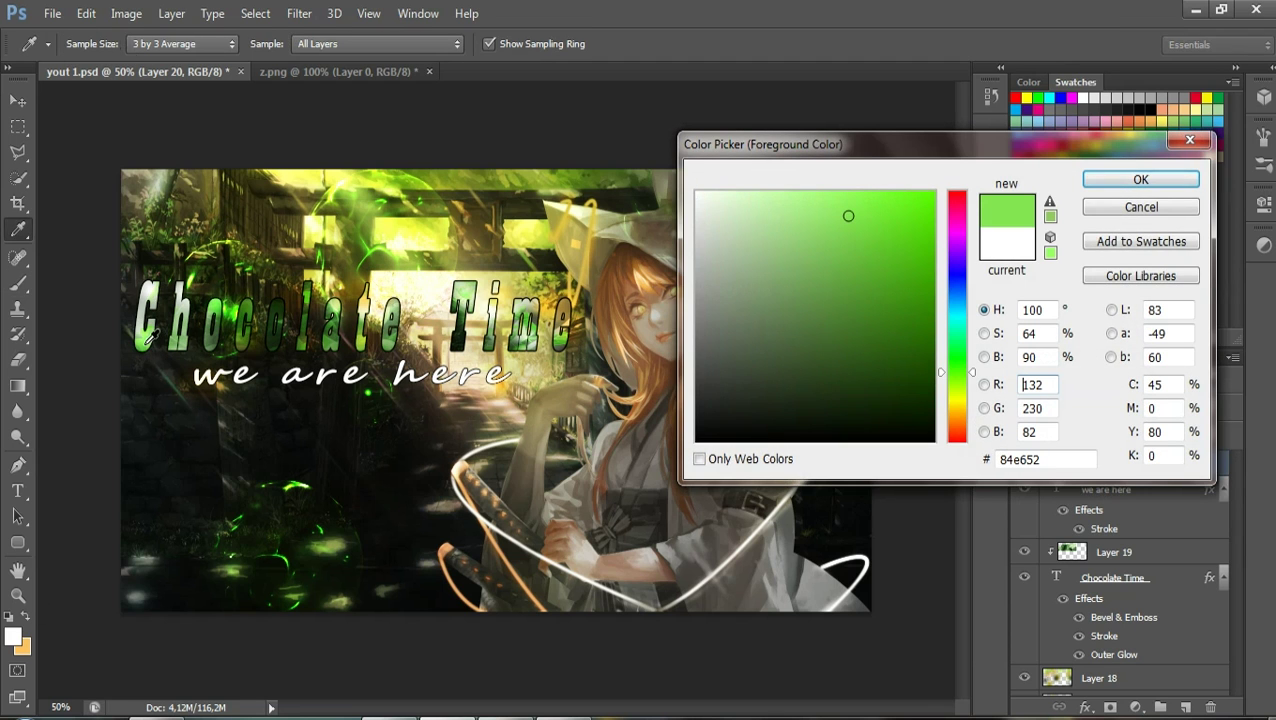
click(1118, 179)
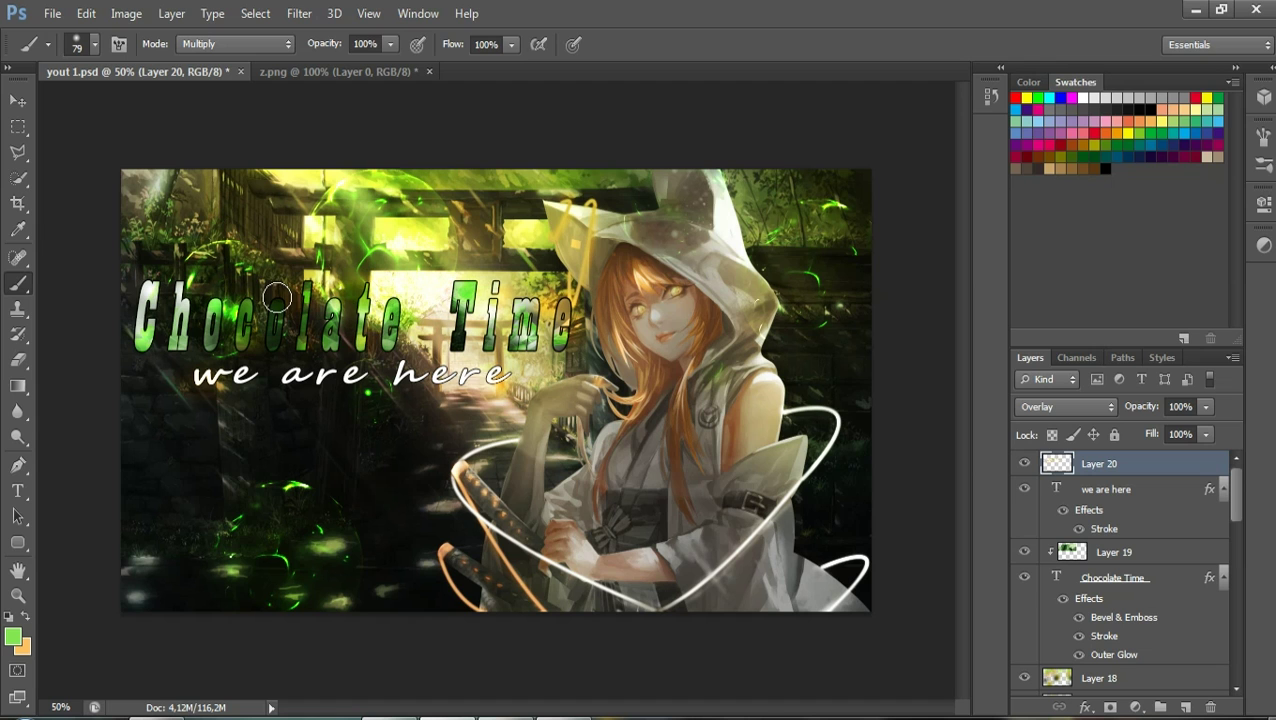
Set the foreground to pure white and paint soft light between title and subtitle
click(26, 620)
click(16, 636)
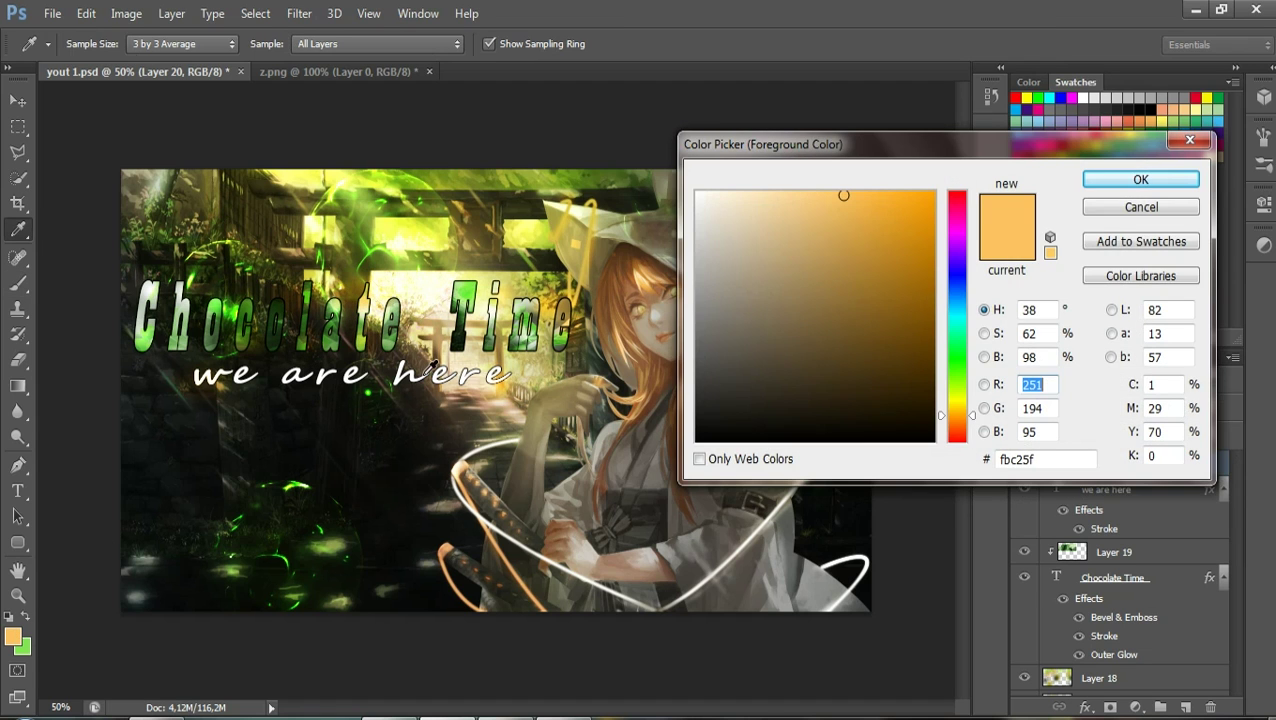
drag(749, 284, 680, 180)
click(1115, 182)
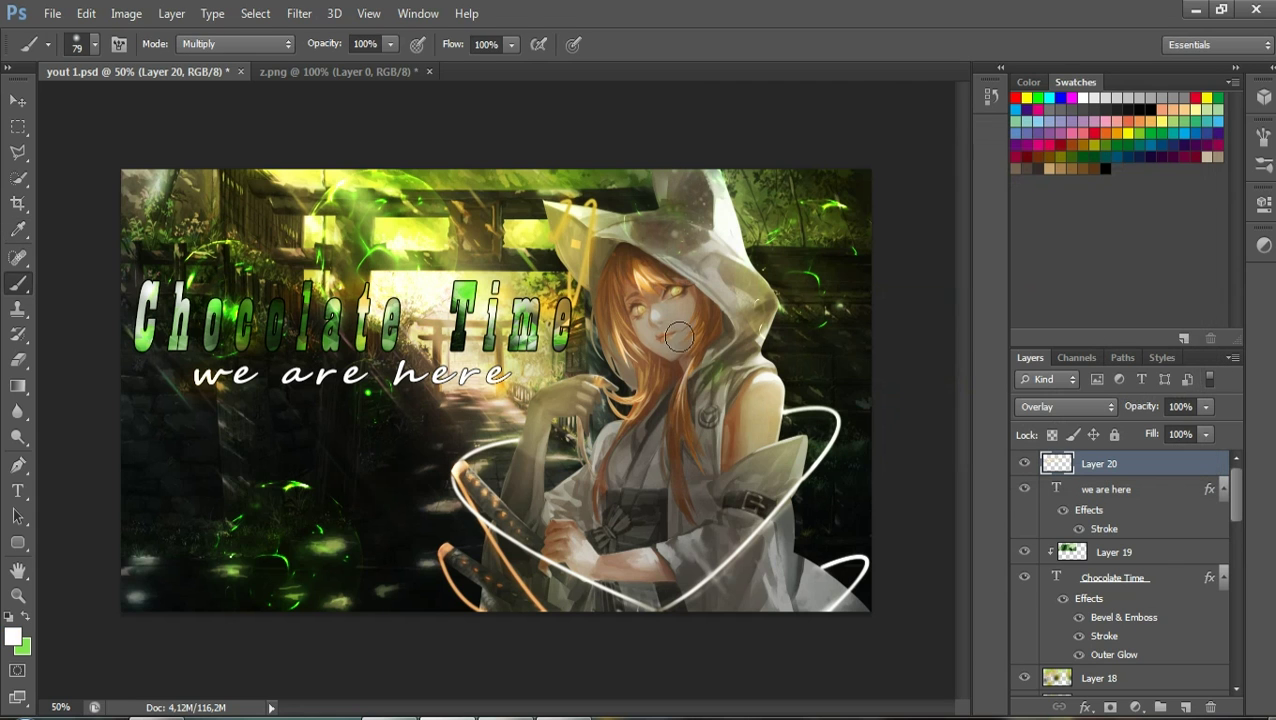
mouse_move(563, 312)
mouse_down()
mouse_move(565, 340)
mouse_move(377, 350)
mouse_move(240, 344)
mouse_move(133, 318)
mouse_up()
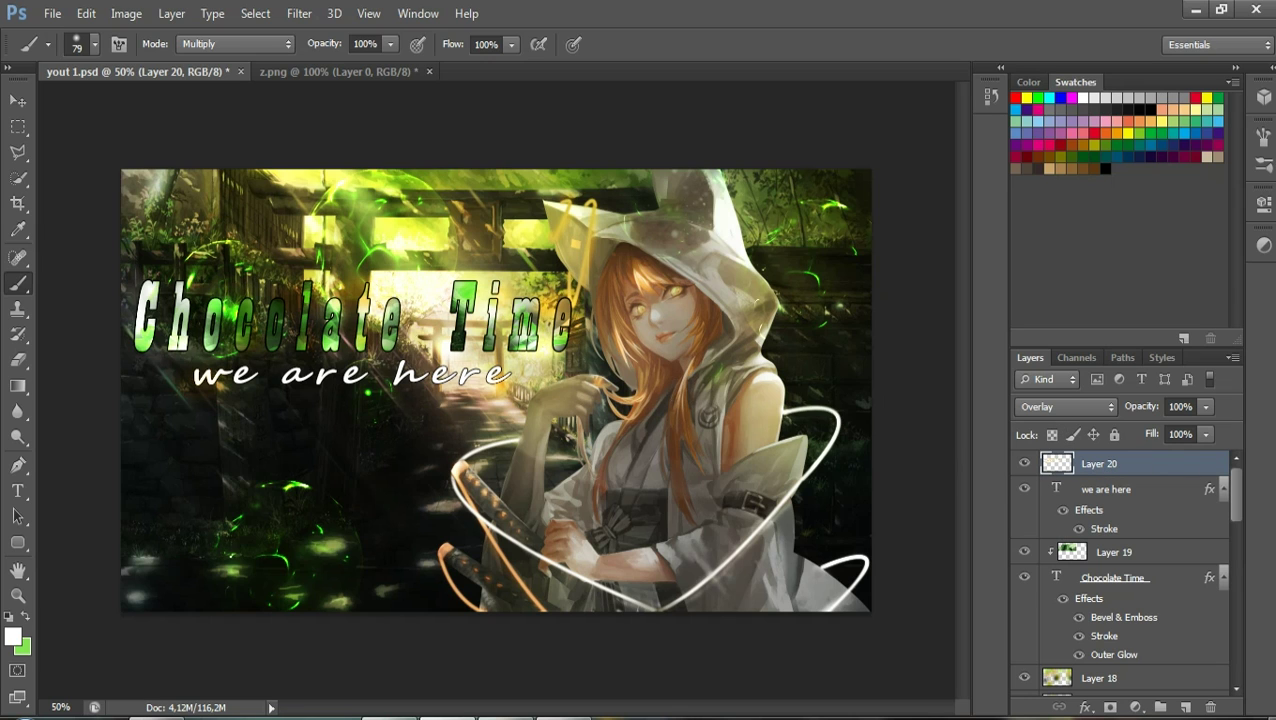
Add a new layer and, with green foreground, draw a curved Pen path left of the title
click(1184, 707)
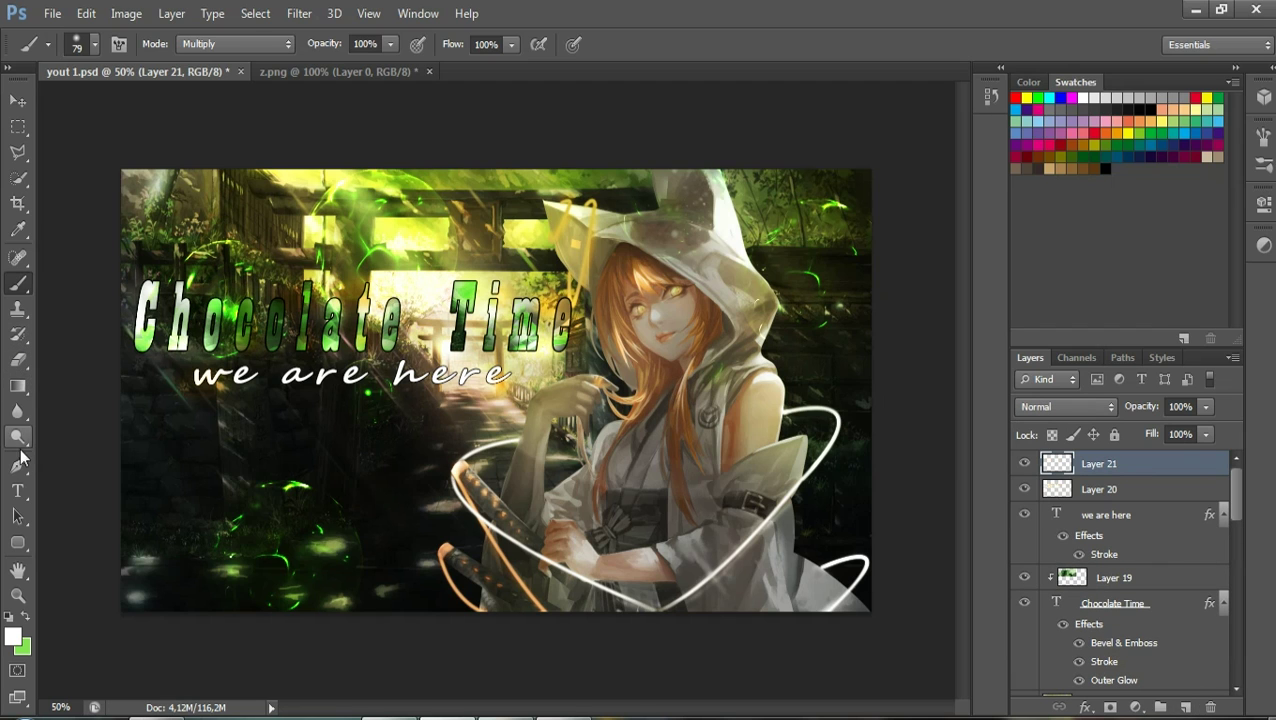
key(p)
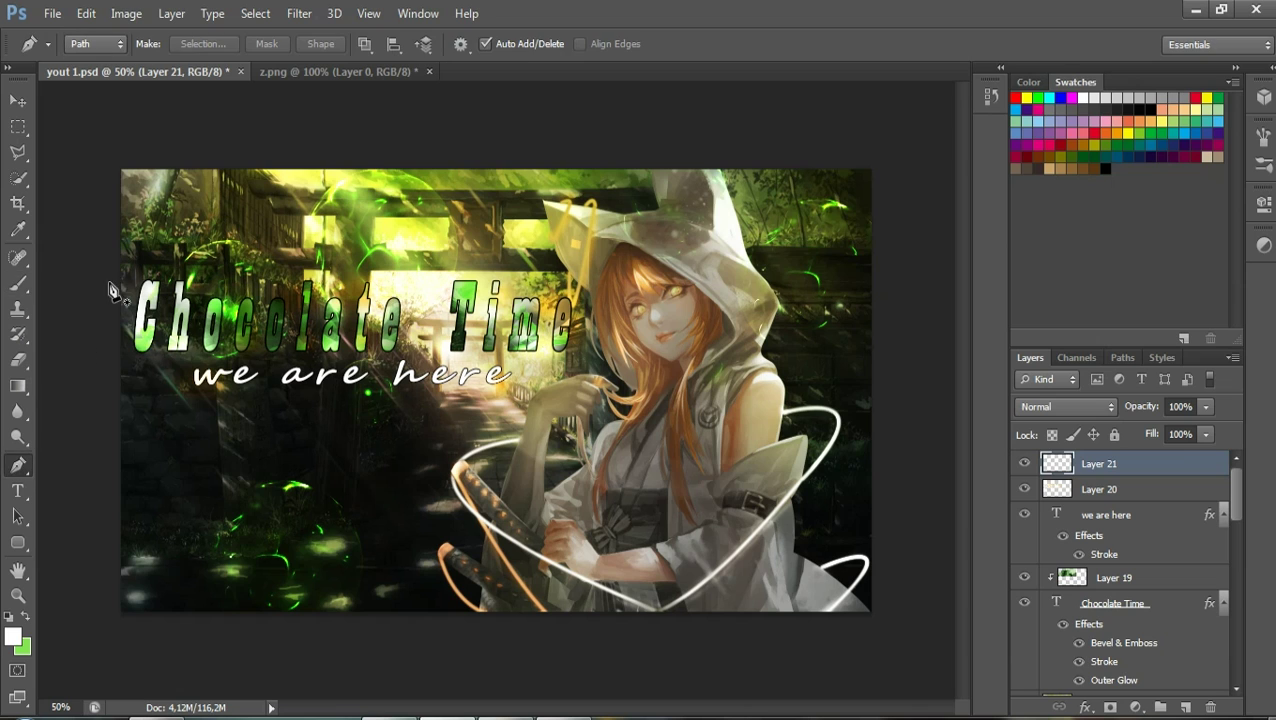
click(24, 618)
click(116, 280)
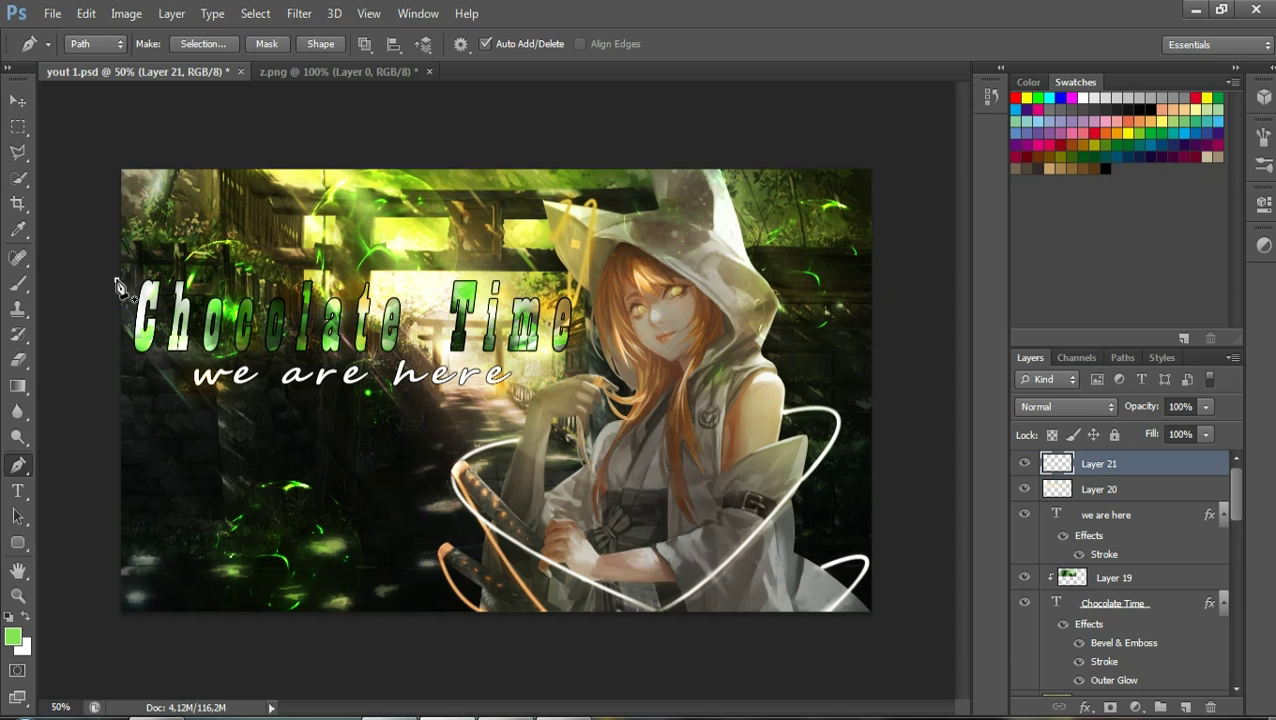
click(181, 438)
drag(180, 430, 108, 469)
mouse_move(240, 375)
mouse_down()
mouse_move(290, 377)
mouse_move(241, 385)
mouse_up()
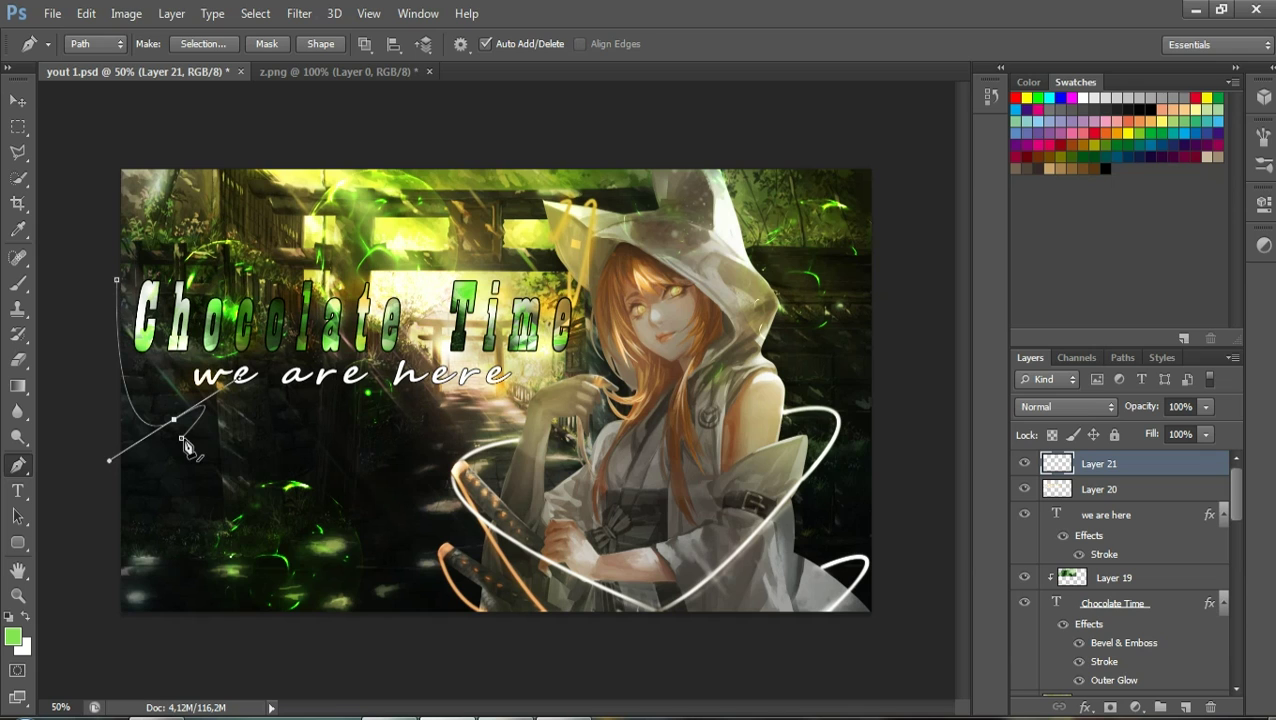
Extend the path rightward, undo the last point, and delete the whole path
drag(181, 437, 492, 455)
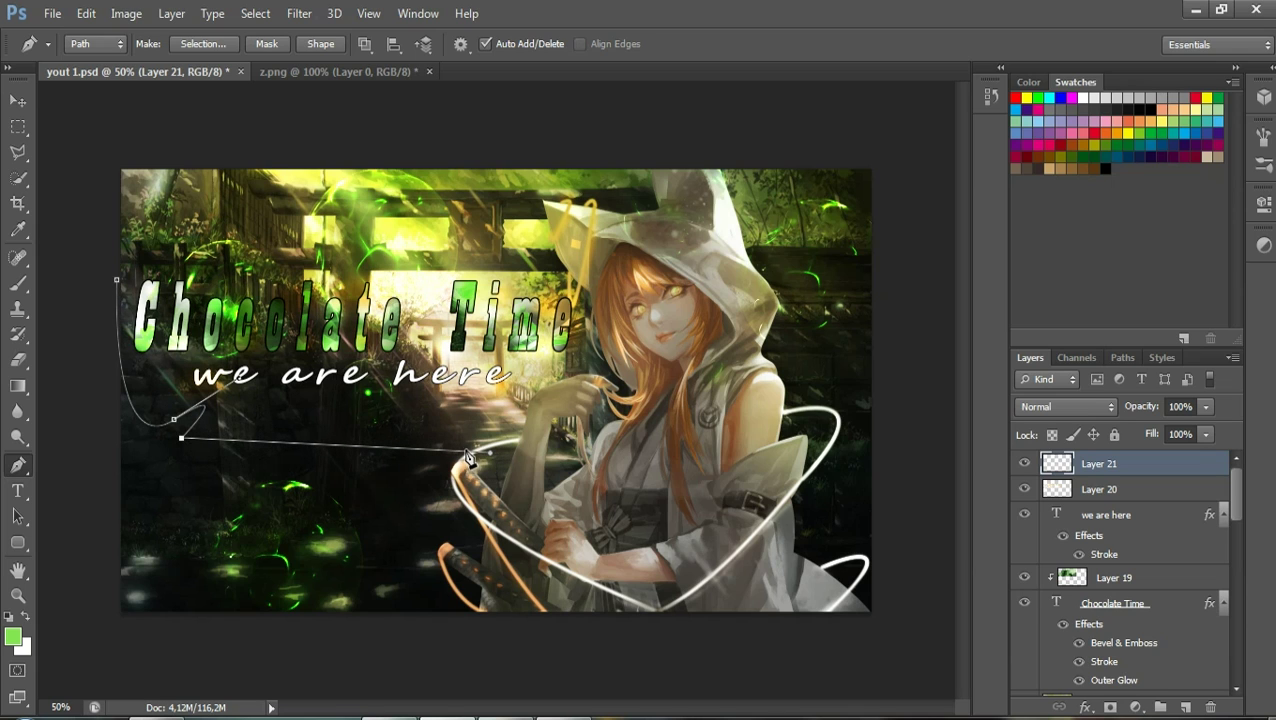
drag(466, 456, 622, 630)
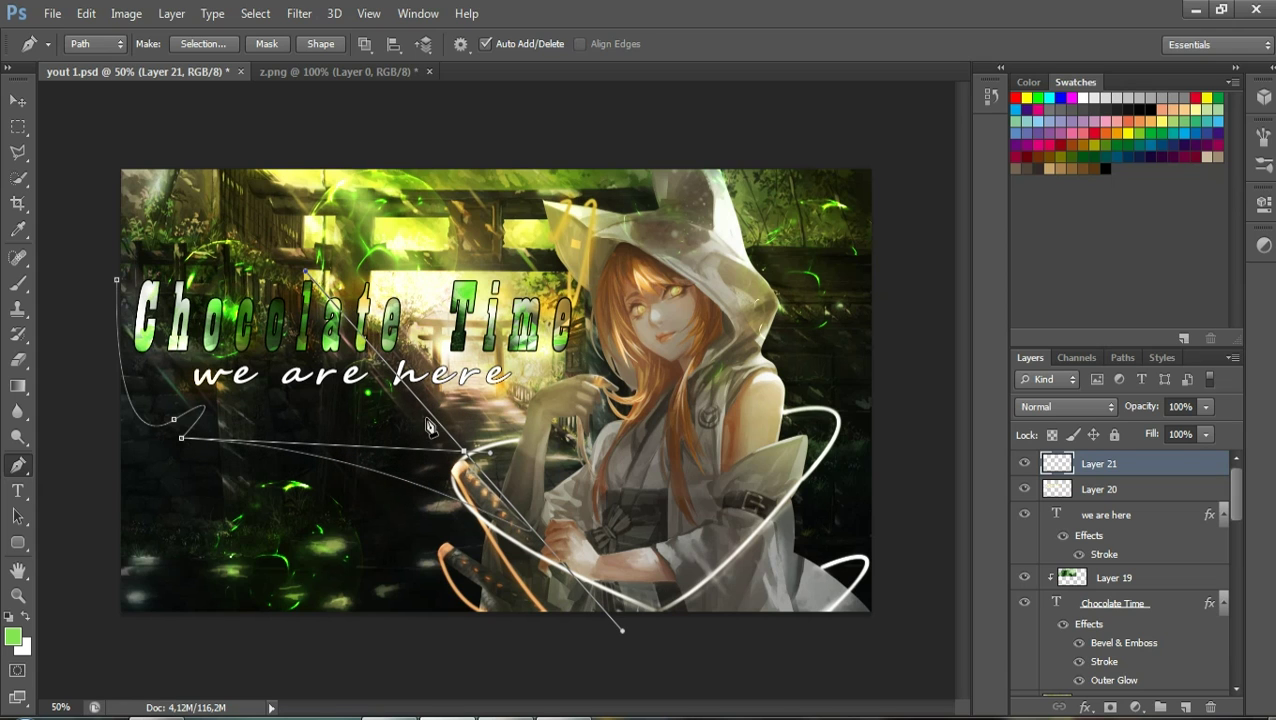
key(ctrl+z)
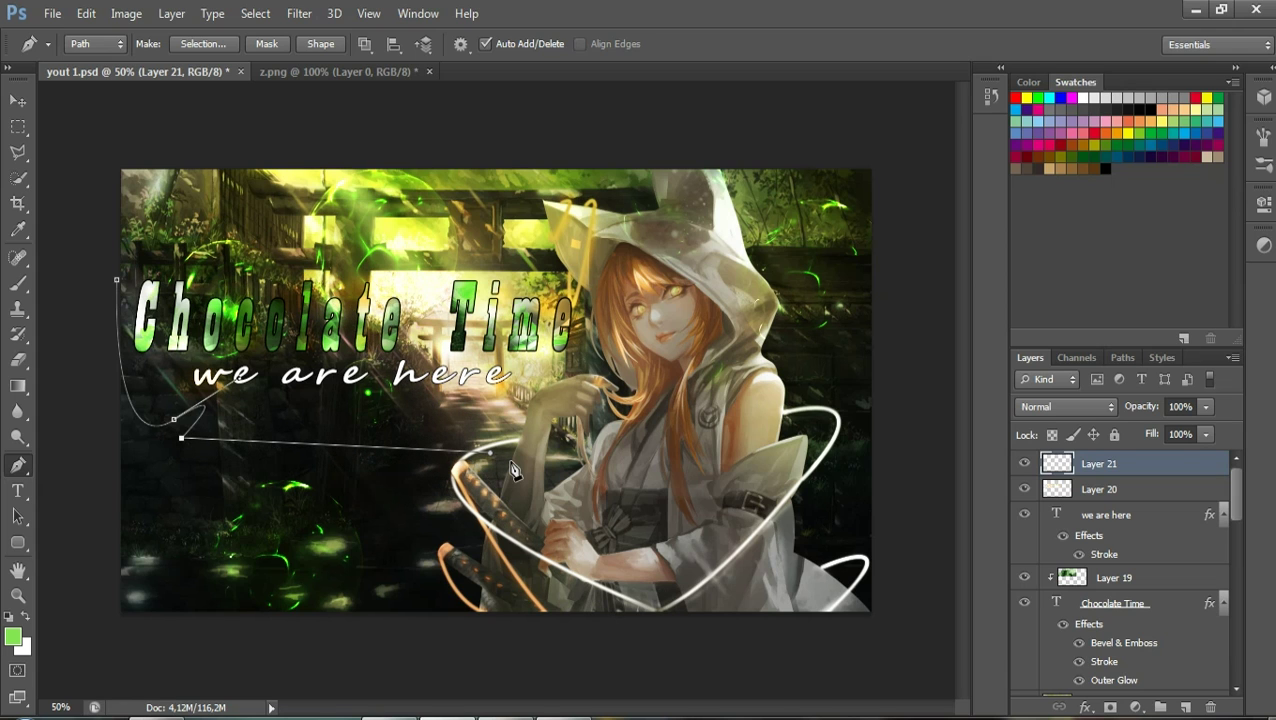
right_click(410, 457)
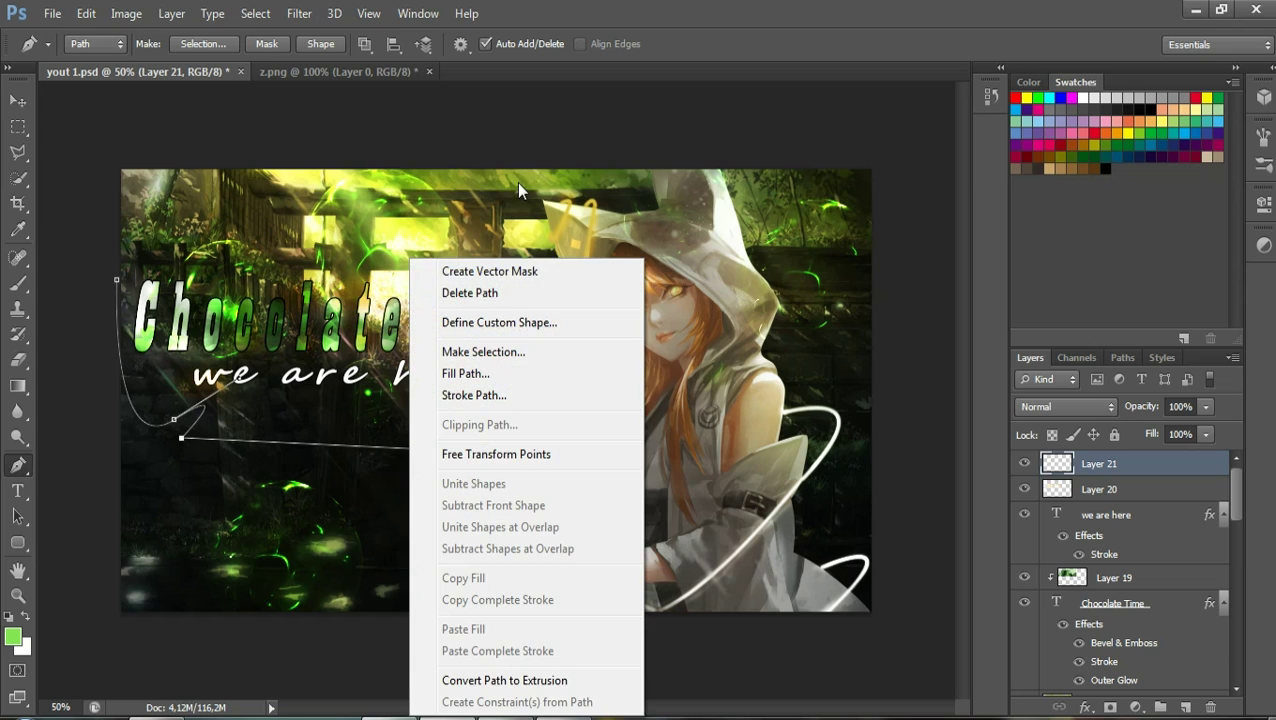
click(490, 289)
Redraw a short curved path beside the start of the title
click(122, 282)
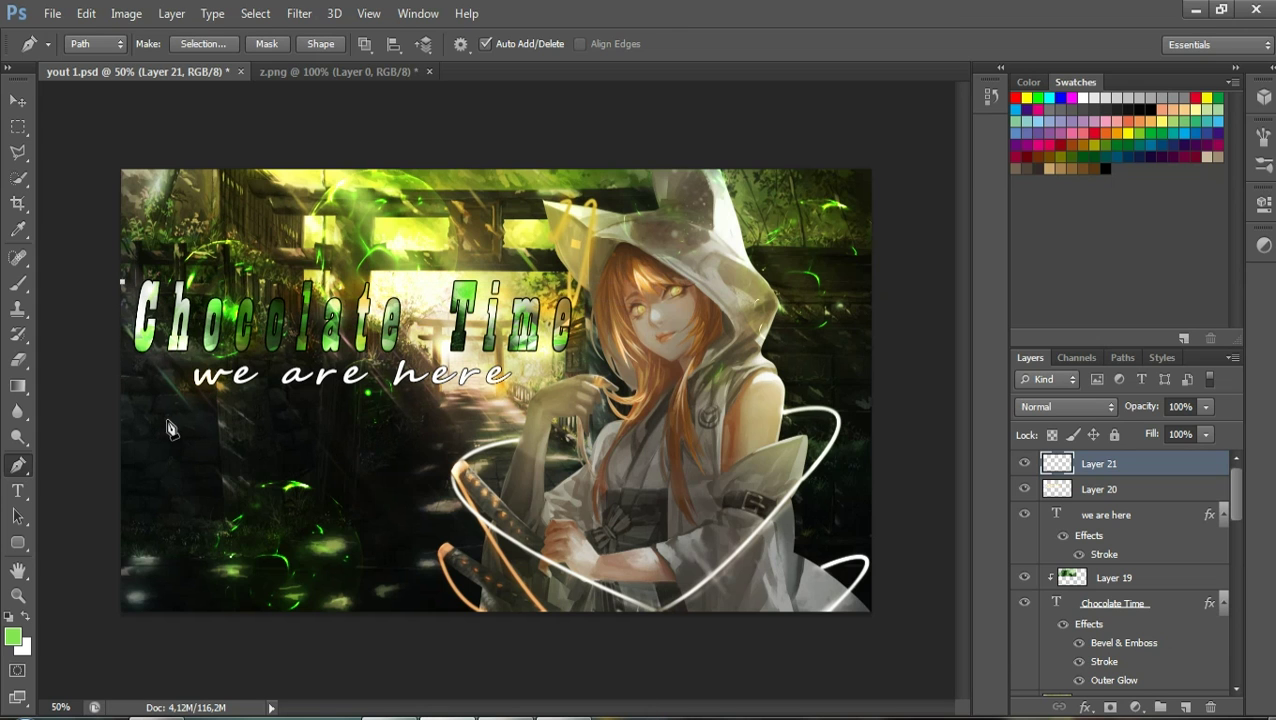
mouse_move(155, 420)
mouse_down()
mouse_move(222, 410)
mouse_move(180, 413)
mouse_up()
right_click(182, 414)
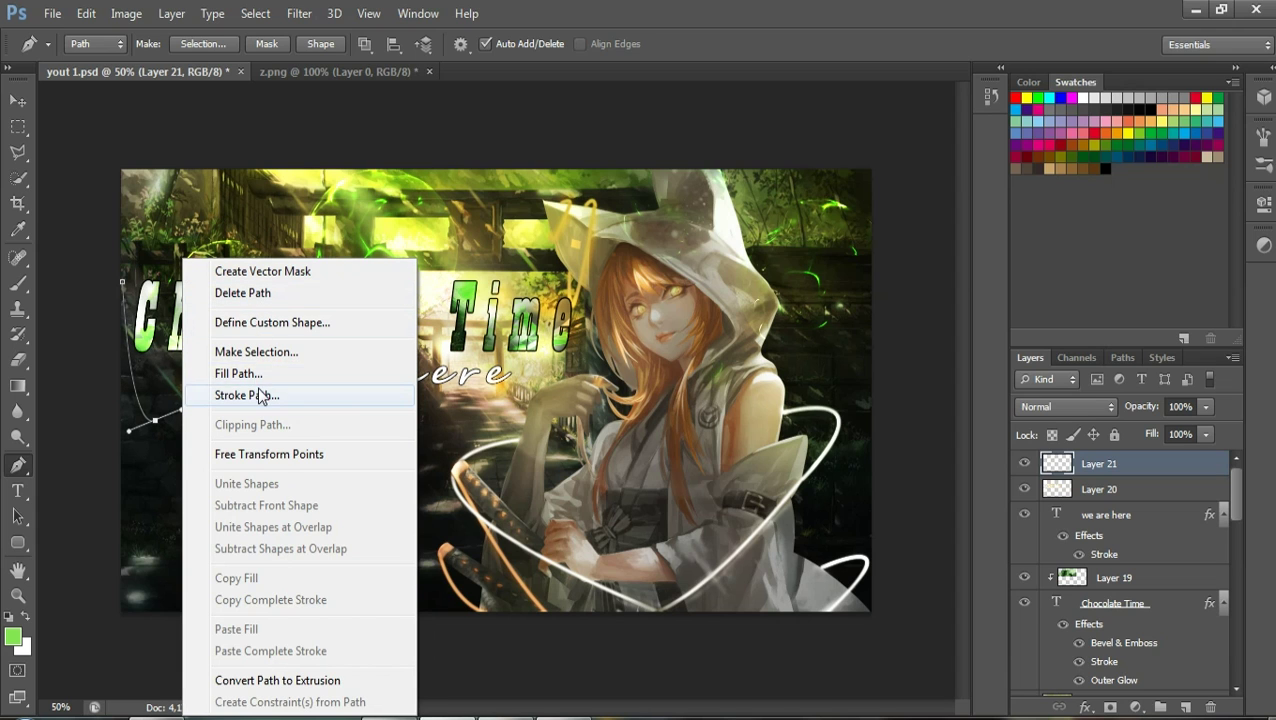
click(640, 340)
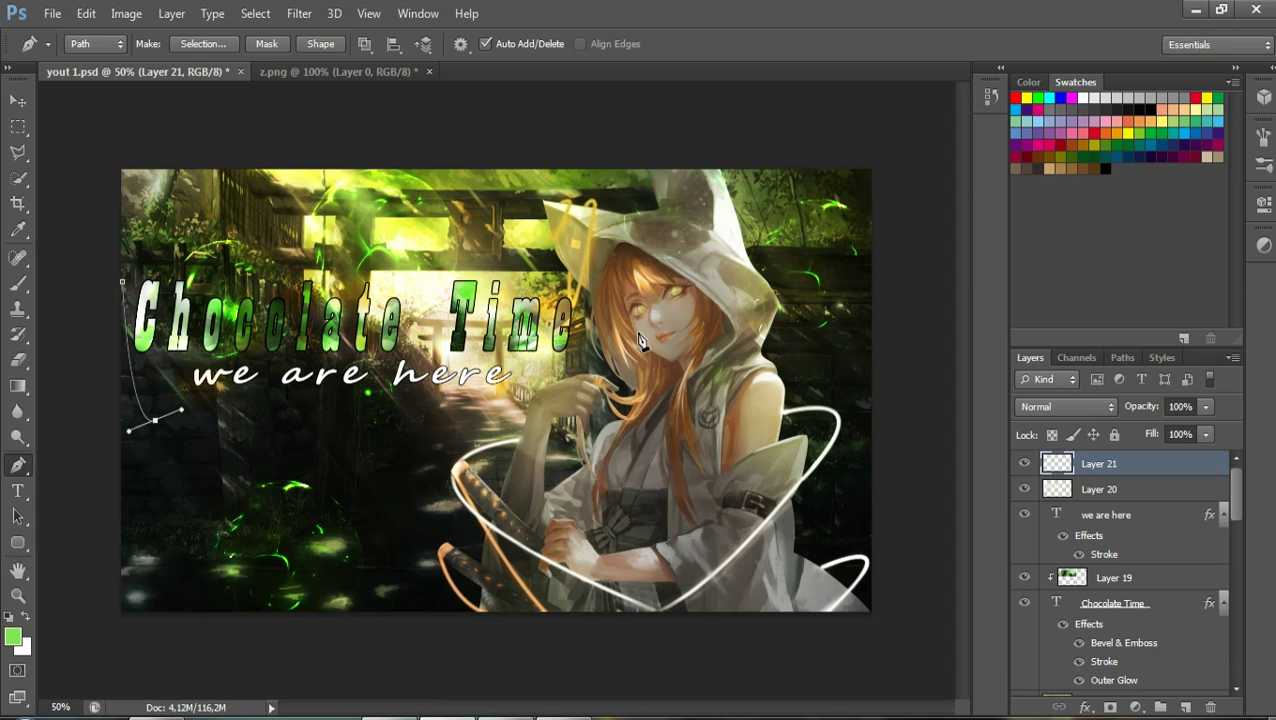
Set the Brush size to 10 px
click(20, 285)
click(95, 44)
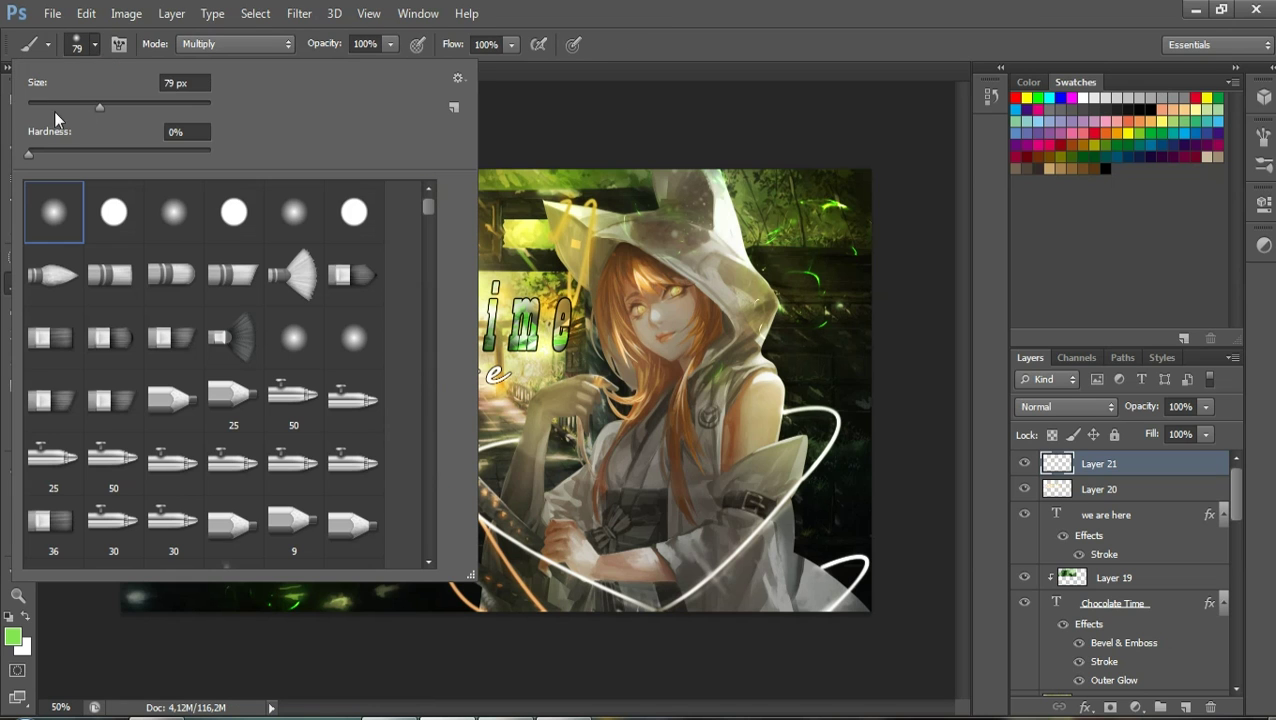
double_click(185, 83)
text(10)
key(Return)
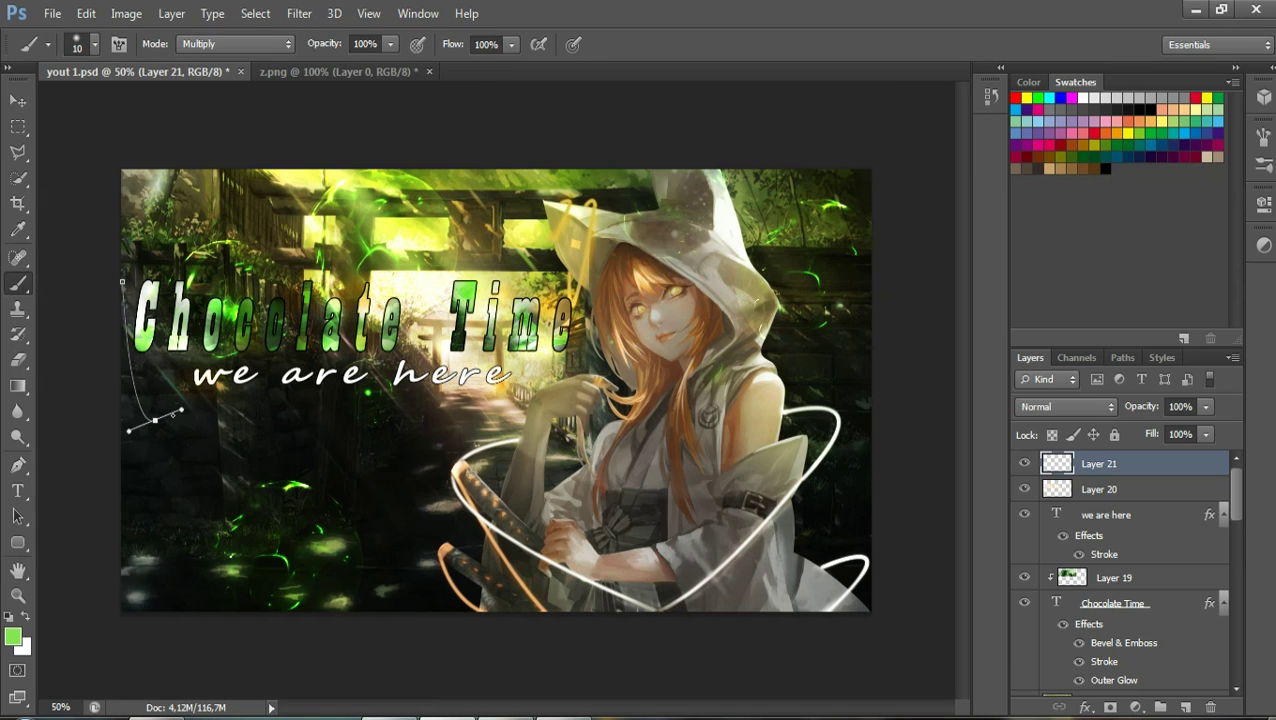
right_click(180, 410)
Back on the Pen path, cancel a fill, remove its lower curved point, and deactivate it
key(p)
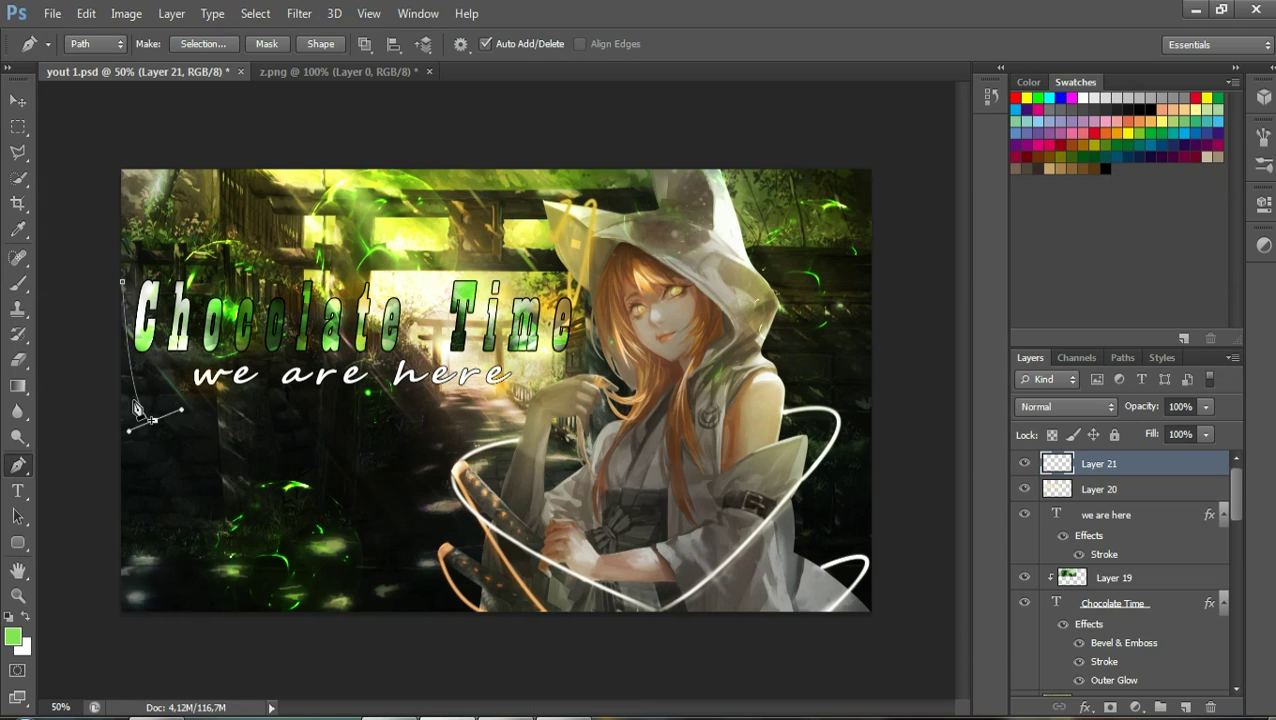
right_click(155, 418)
click(242, 401)
right_click(171, 413)
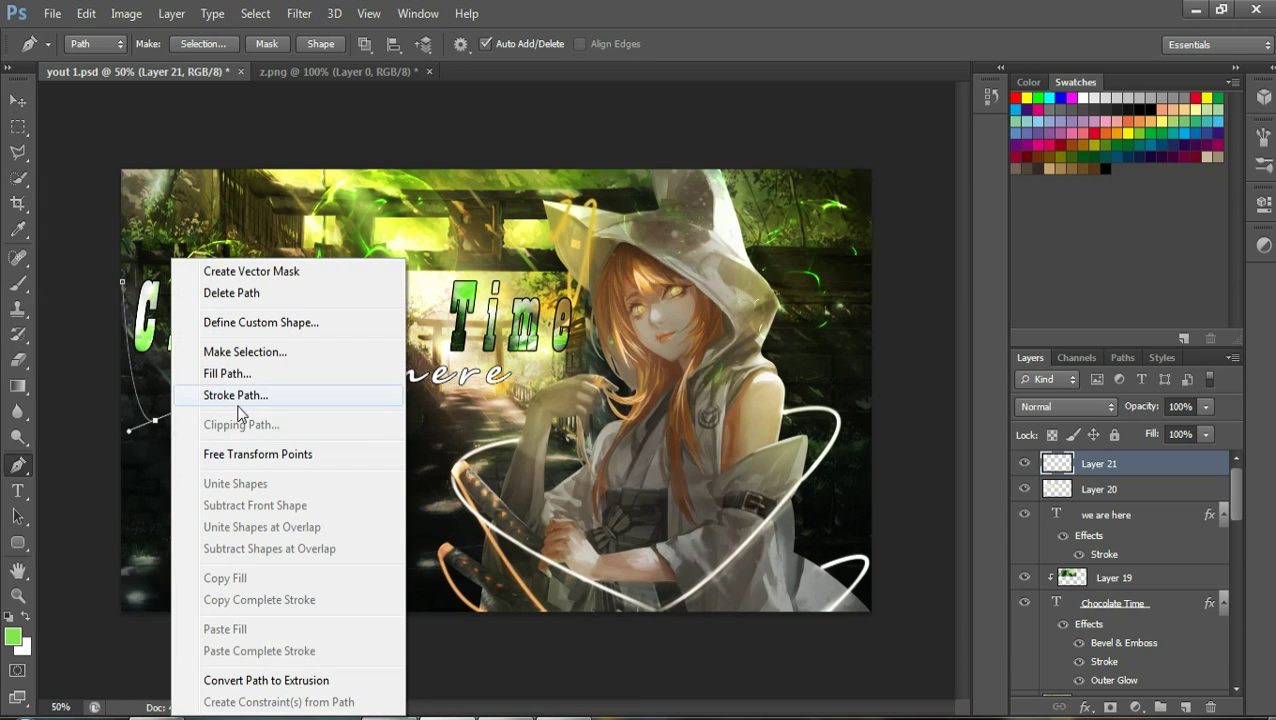
click(238, 385)
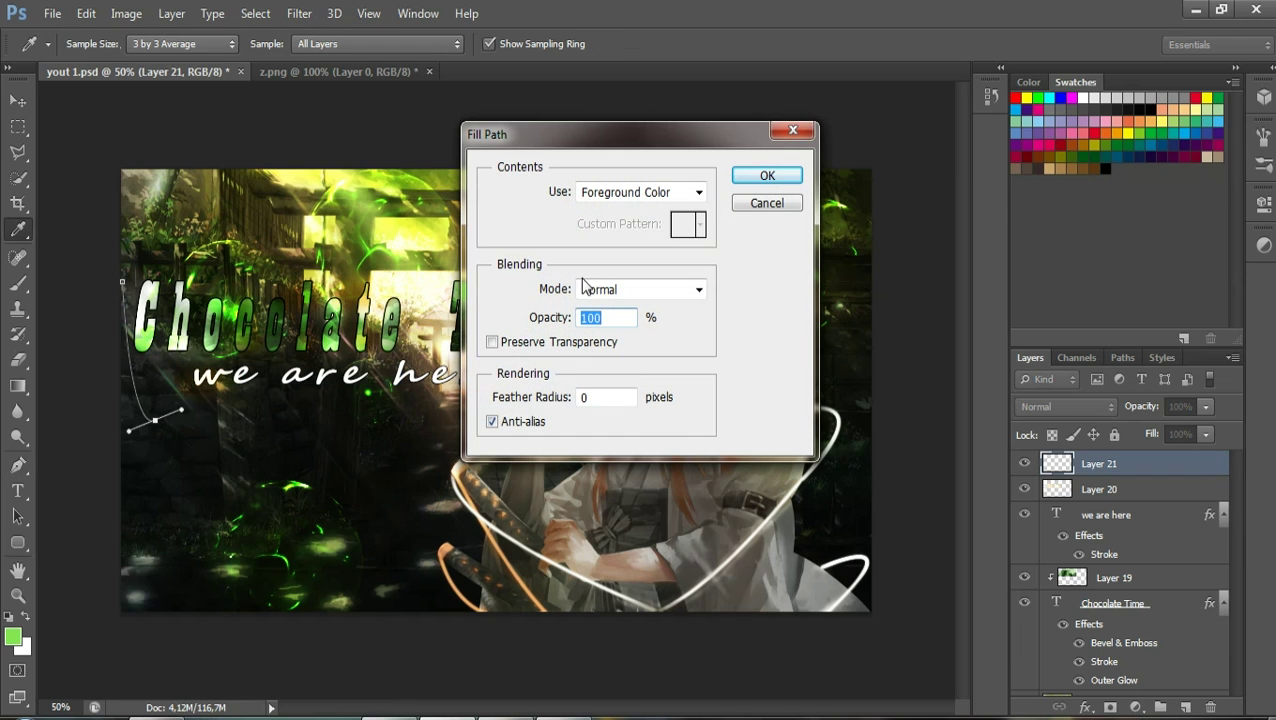
key(Escape)
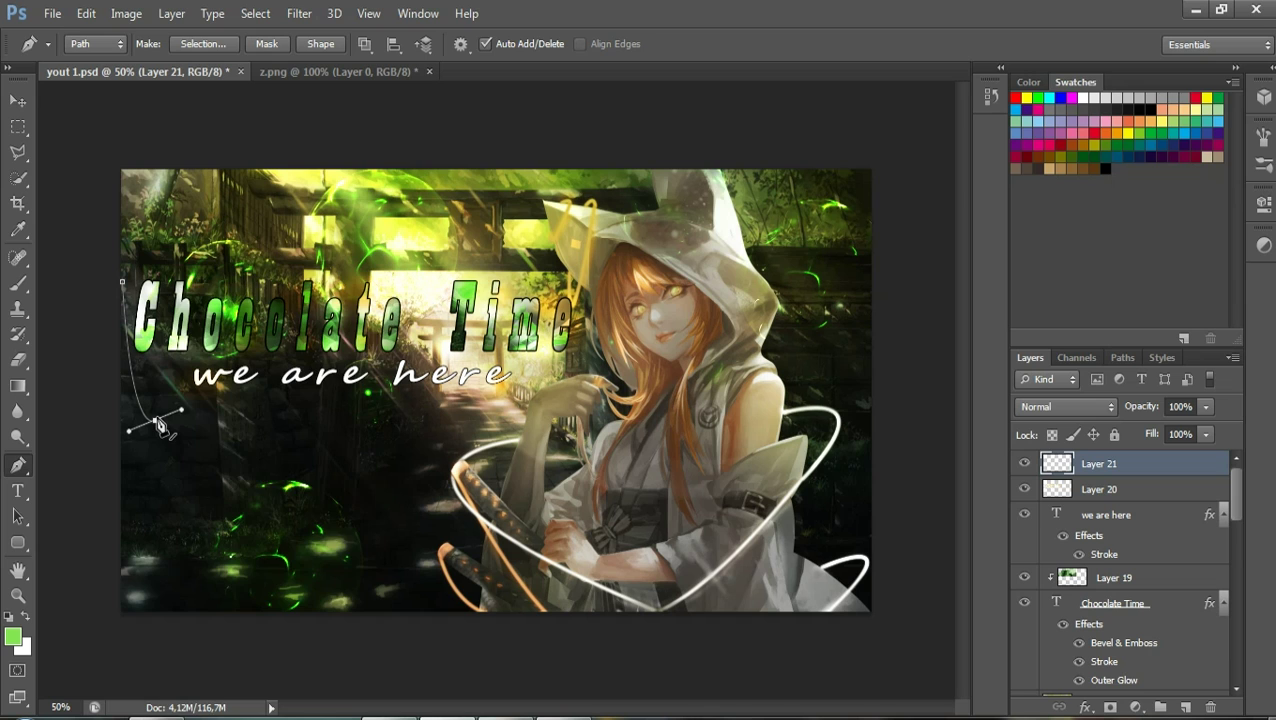
right_click(158, 421)
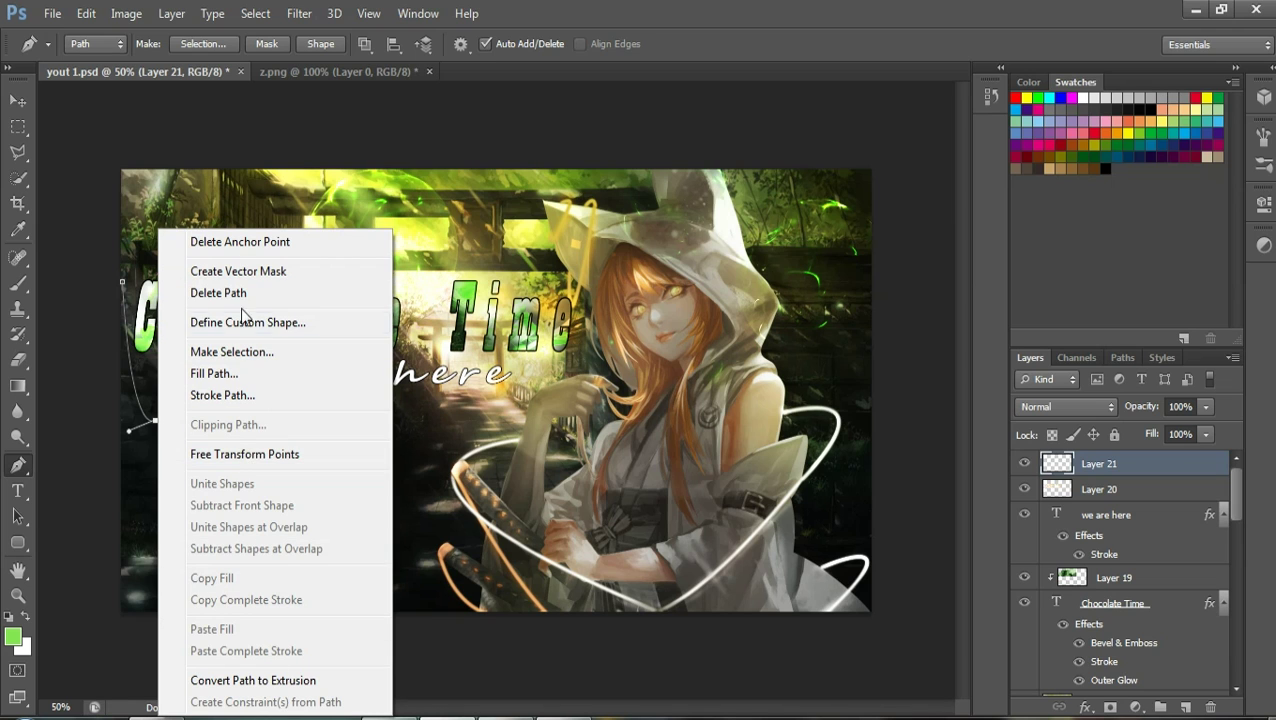
click(242, 242)
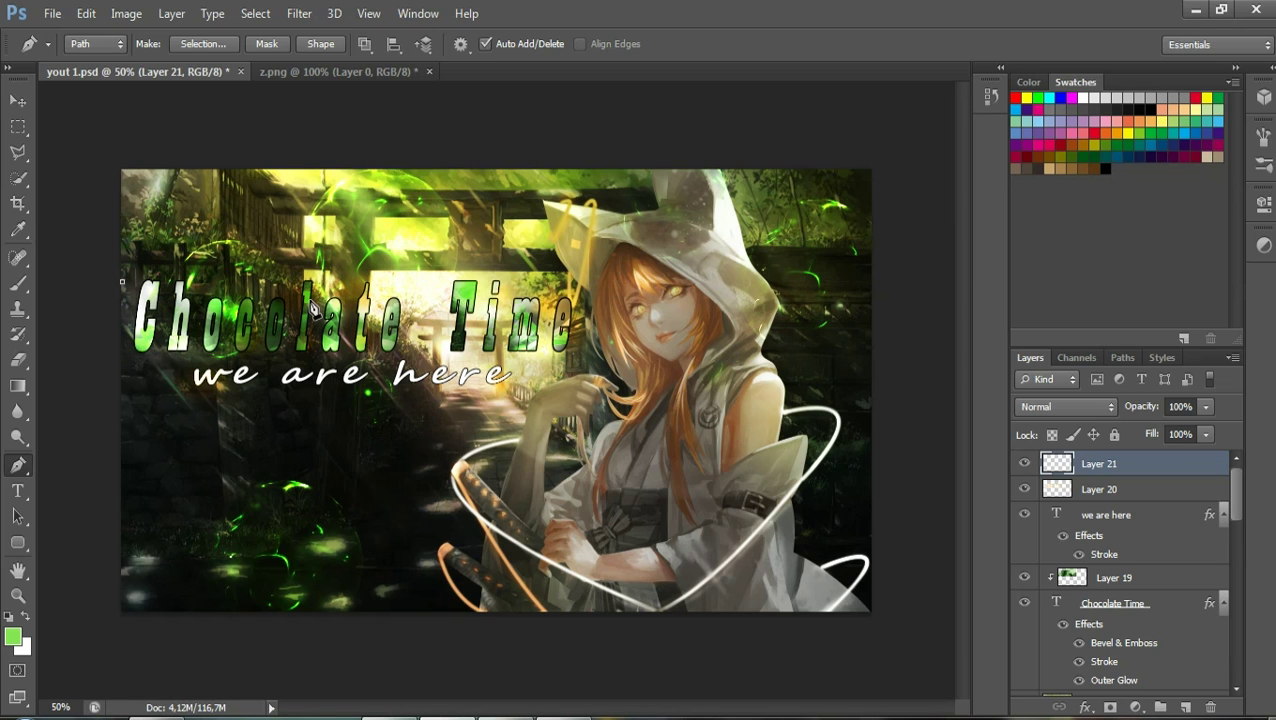
click(1100, 465)
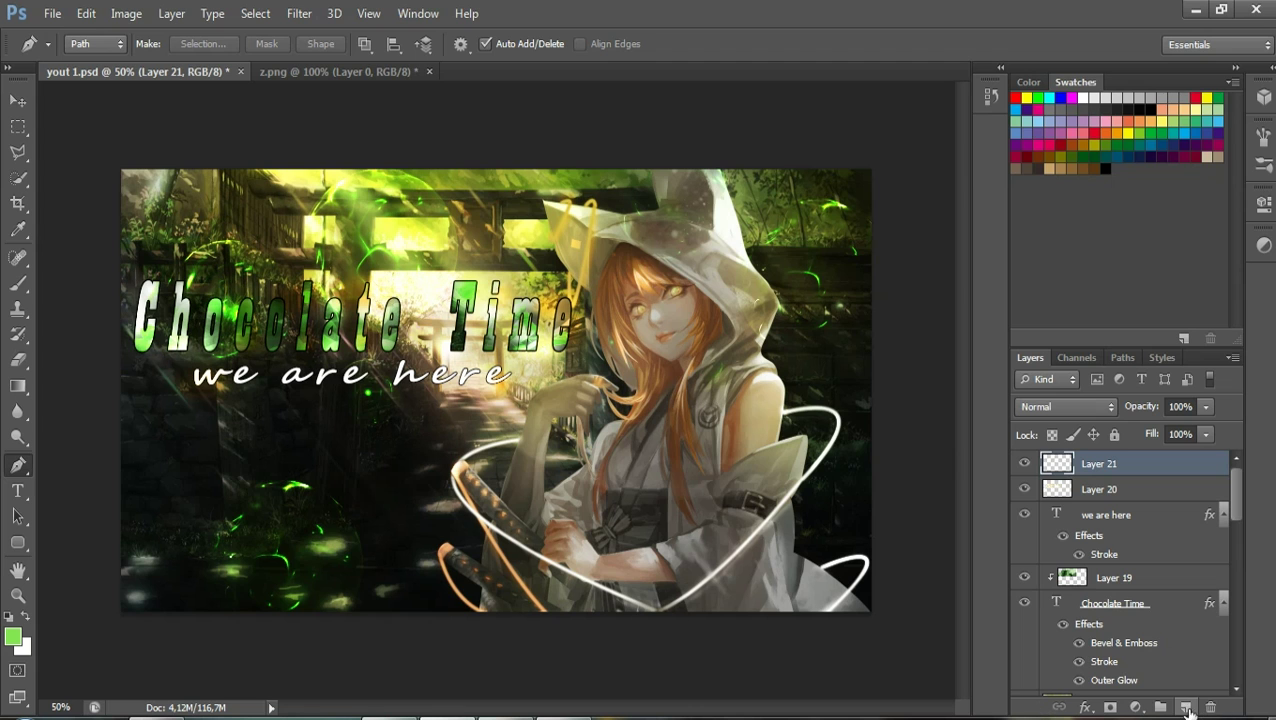
Delete Layer 21 and draw a new curved path down the left of 'Chocolate Time'
drag(1088, 470, 1217, 705)
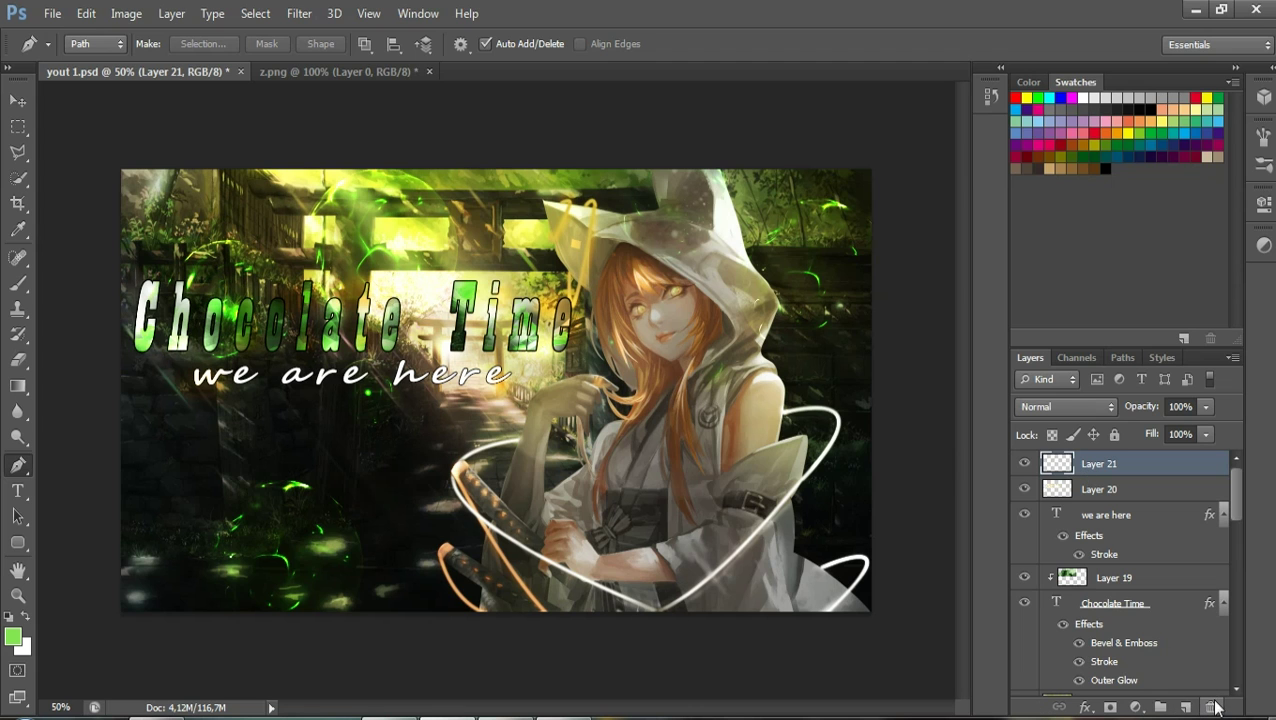
click(1212, 706)
click(536, 289)
click(135, 237)
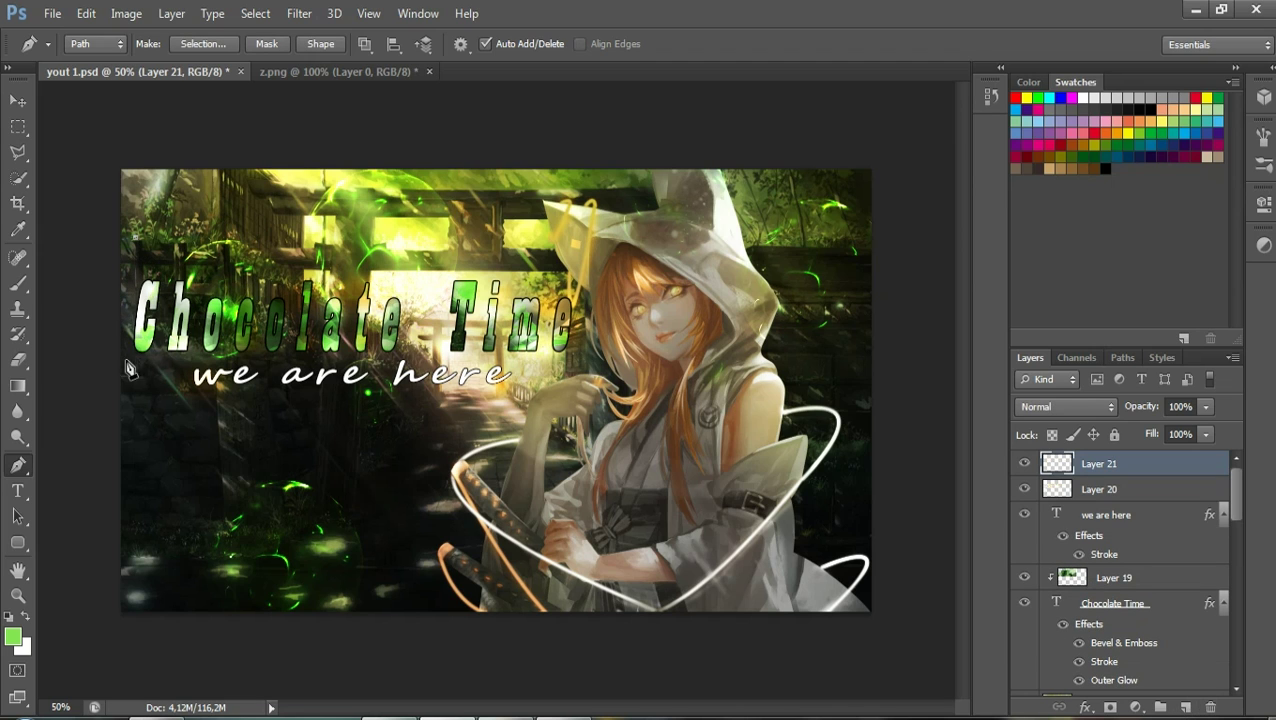
drag(131, 381, 162, 392)
Stroke the path, then fill it with the green foreground colour
right_click(141, 389)
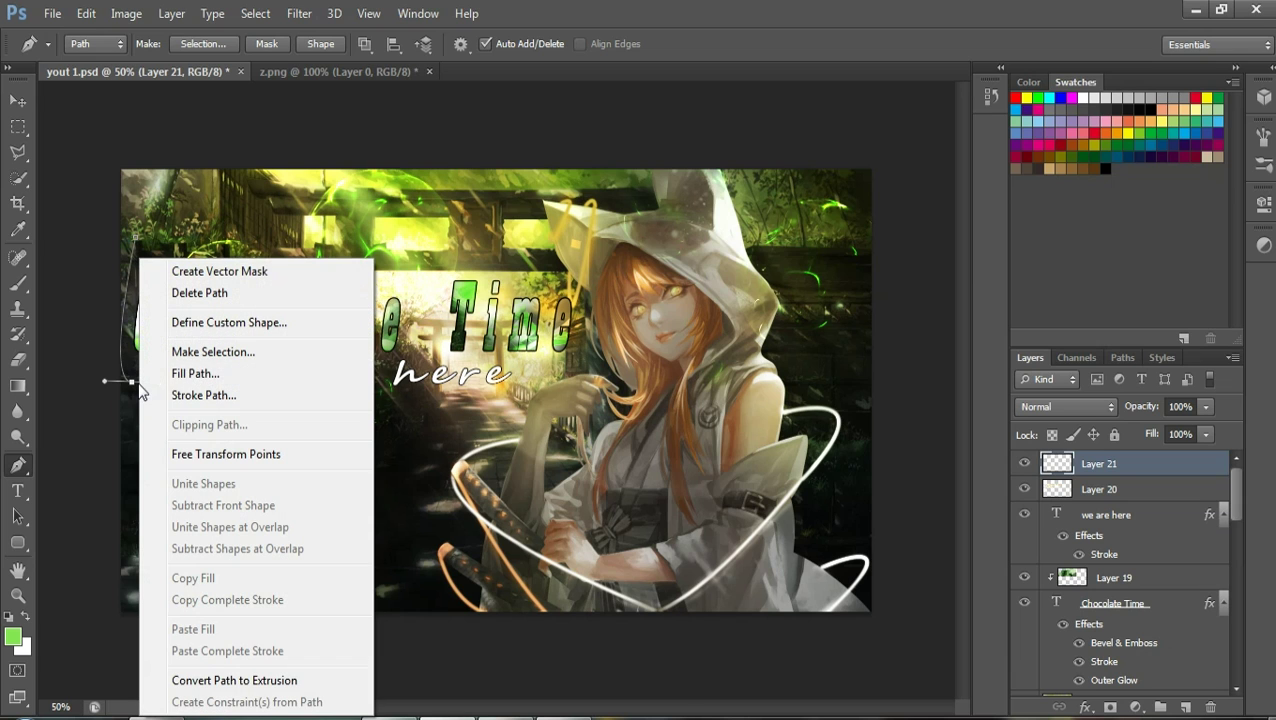
click(213, 394)
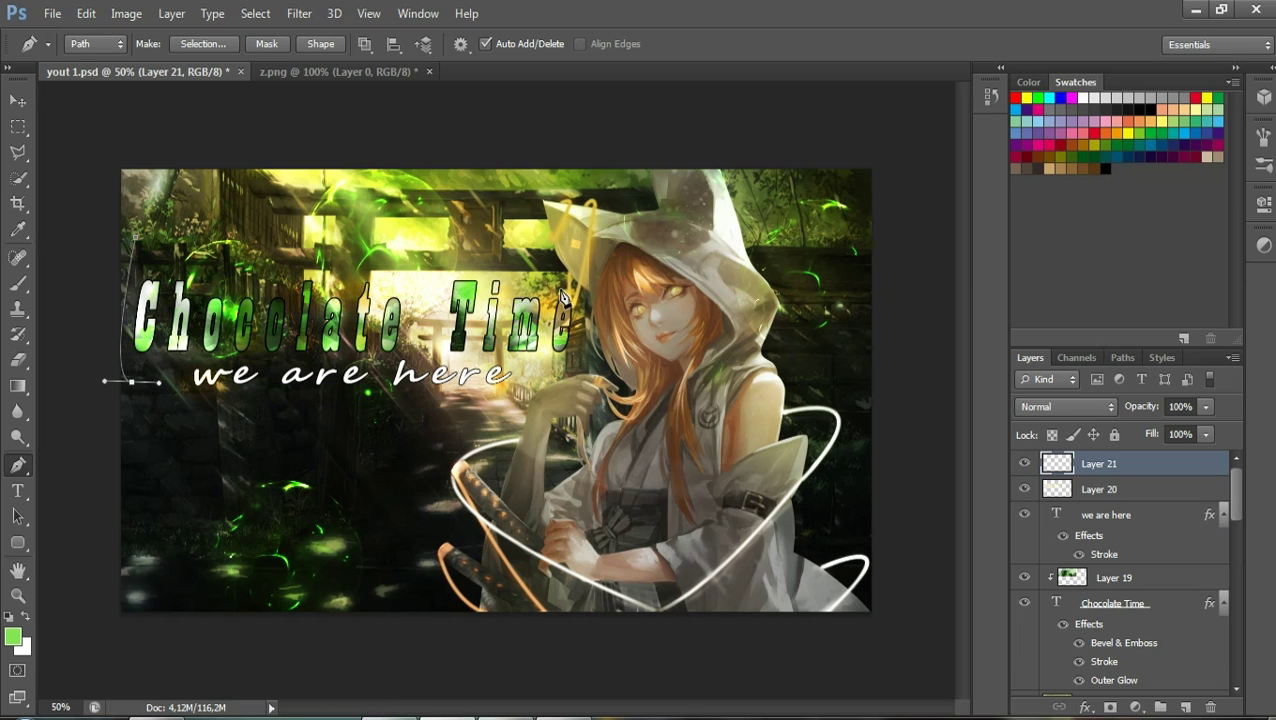
right_click(139, 393)
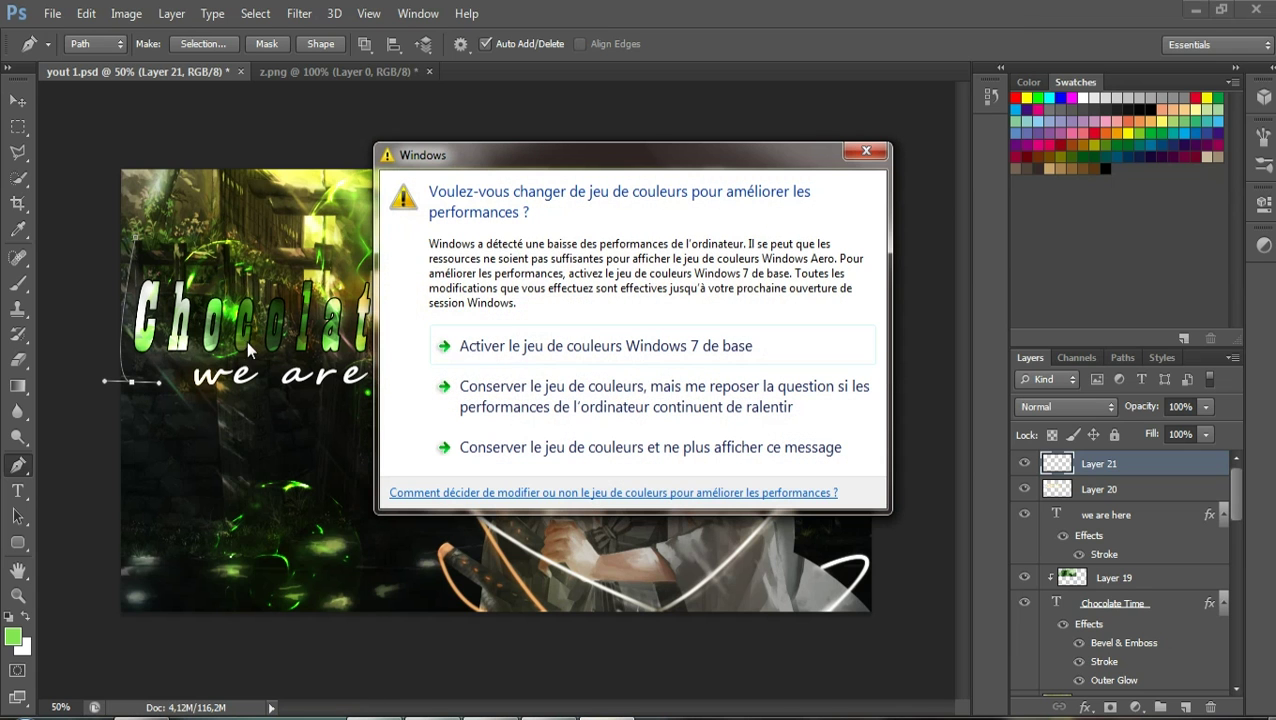
click(864, 152)
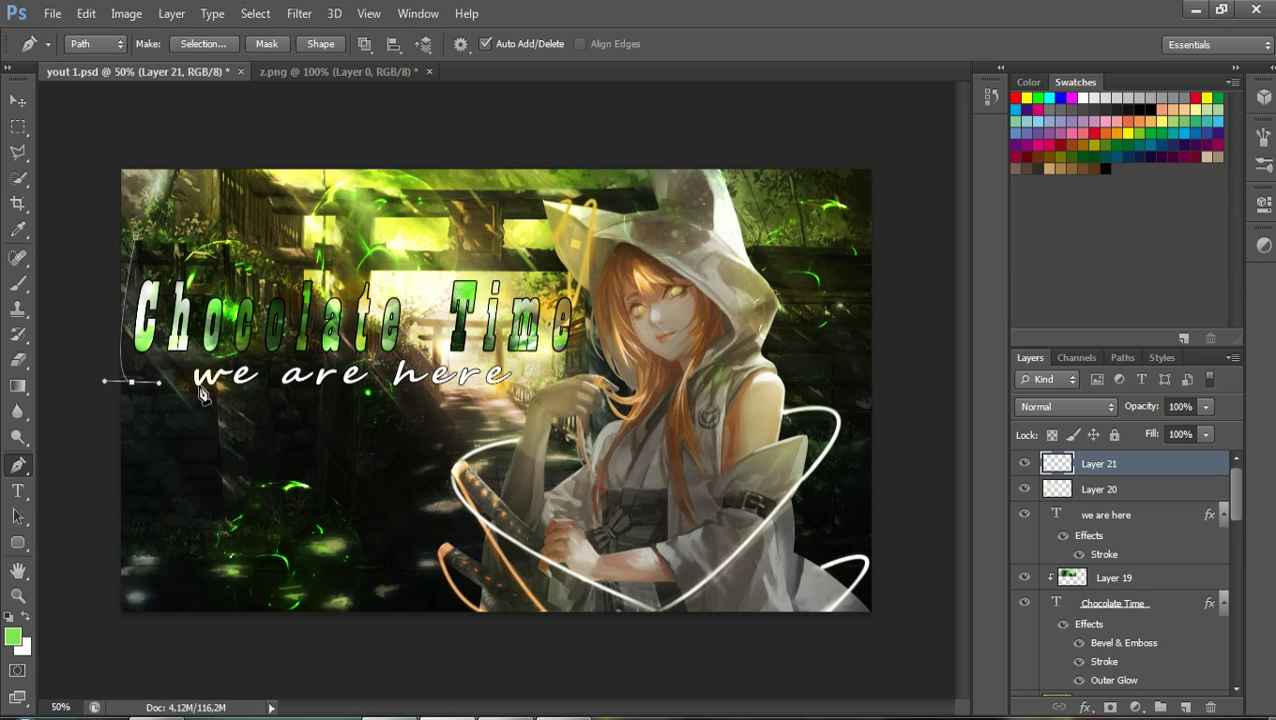
right_click(133, 388)
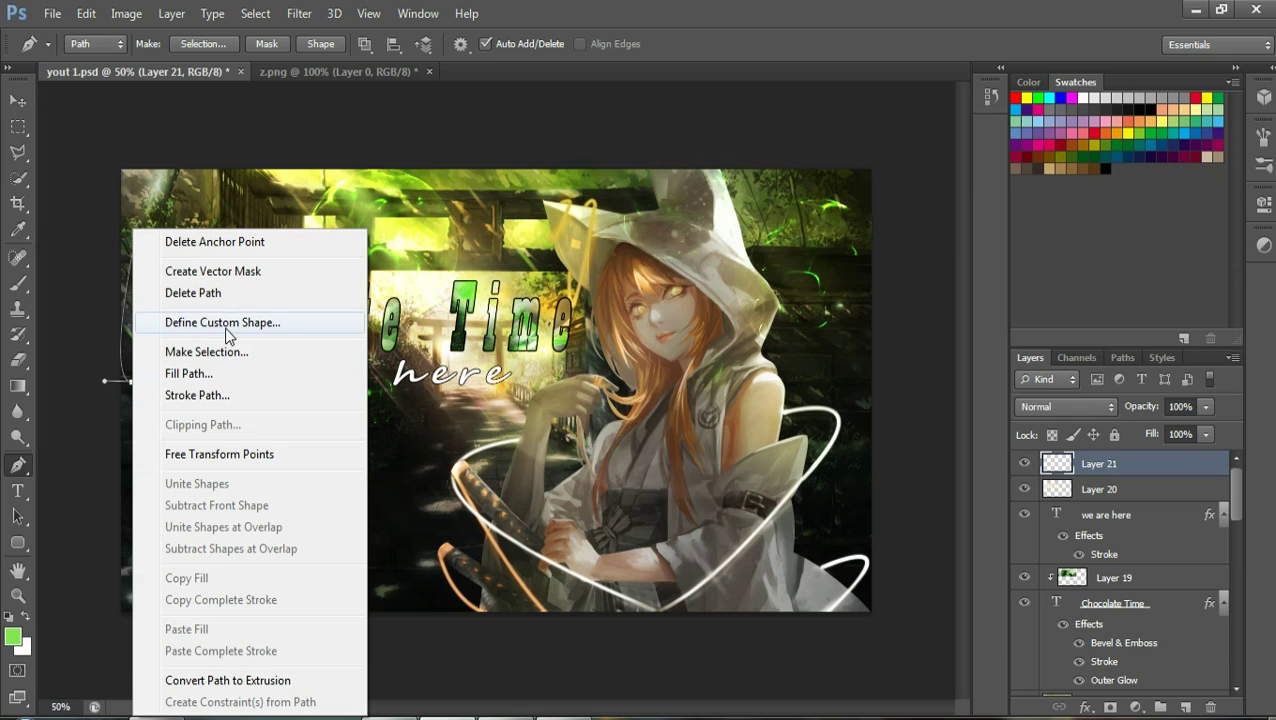
click(224, 373)
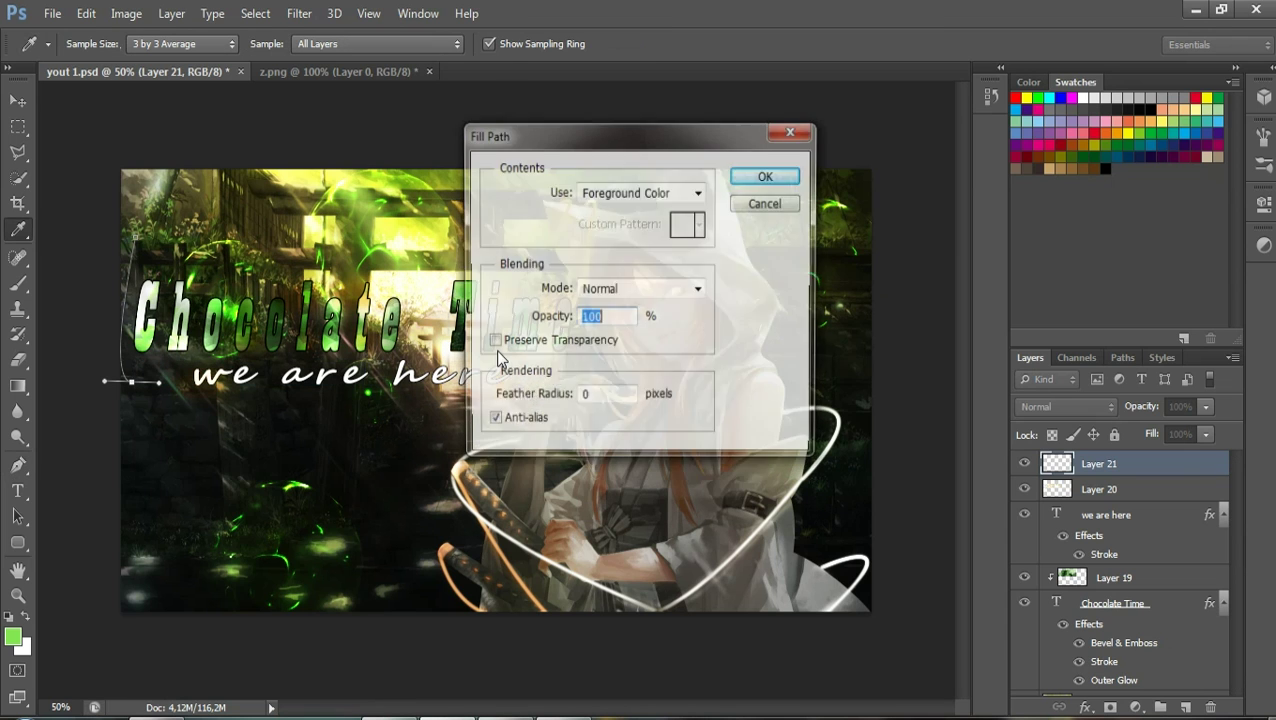
click(763, 177)
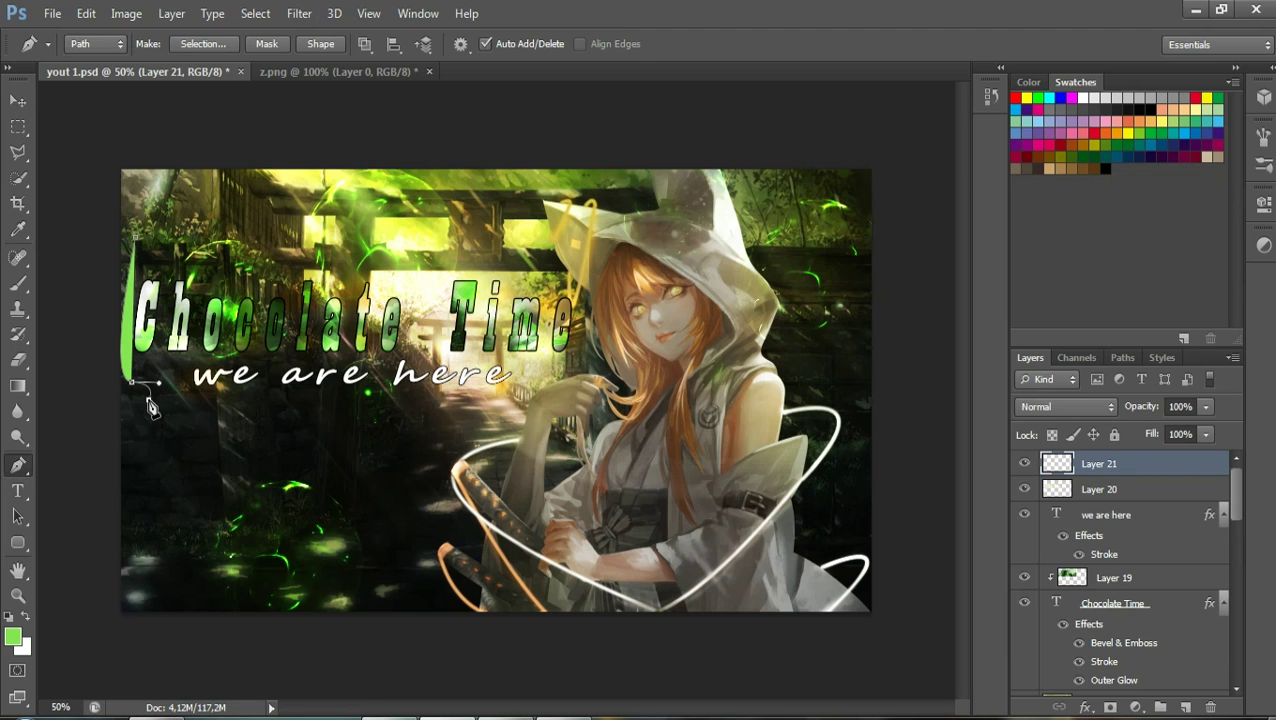
Delete Layer 21 so Overlay Layer 20 is the top layer again
click(148, 398)
click(1210, 707)
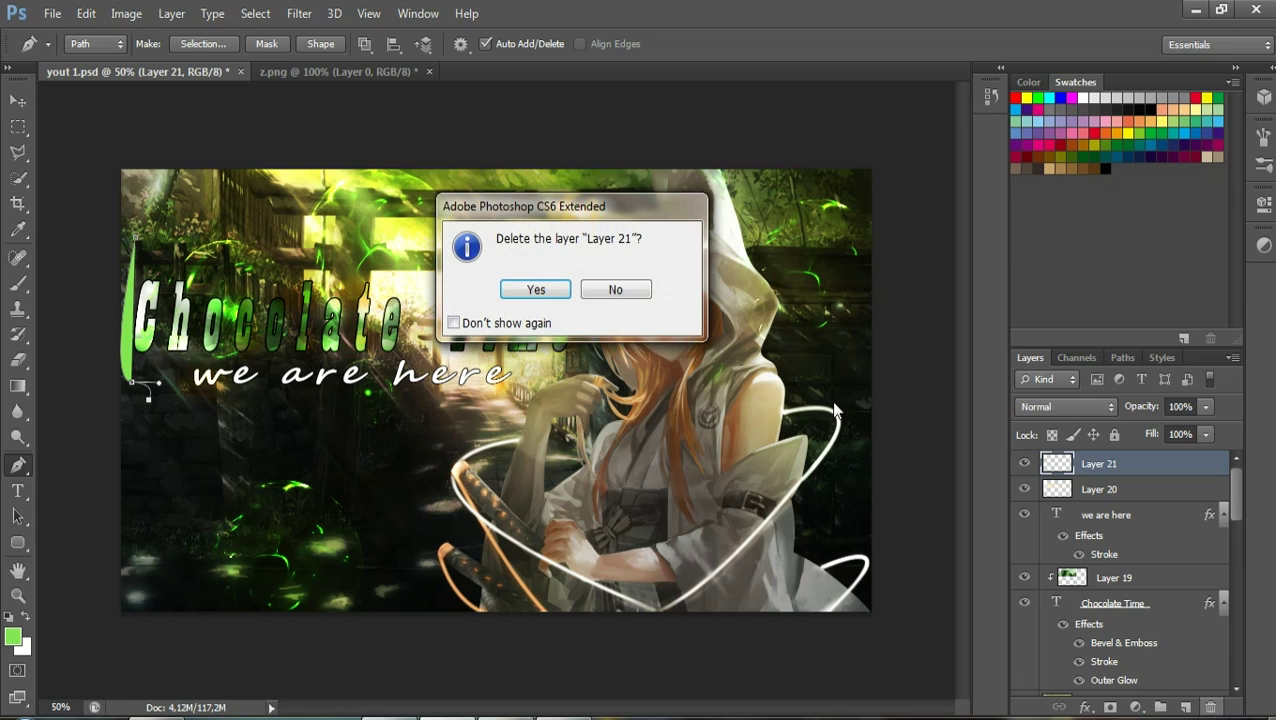
click(517, 305)
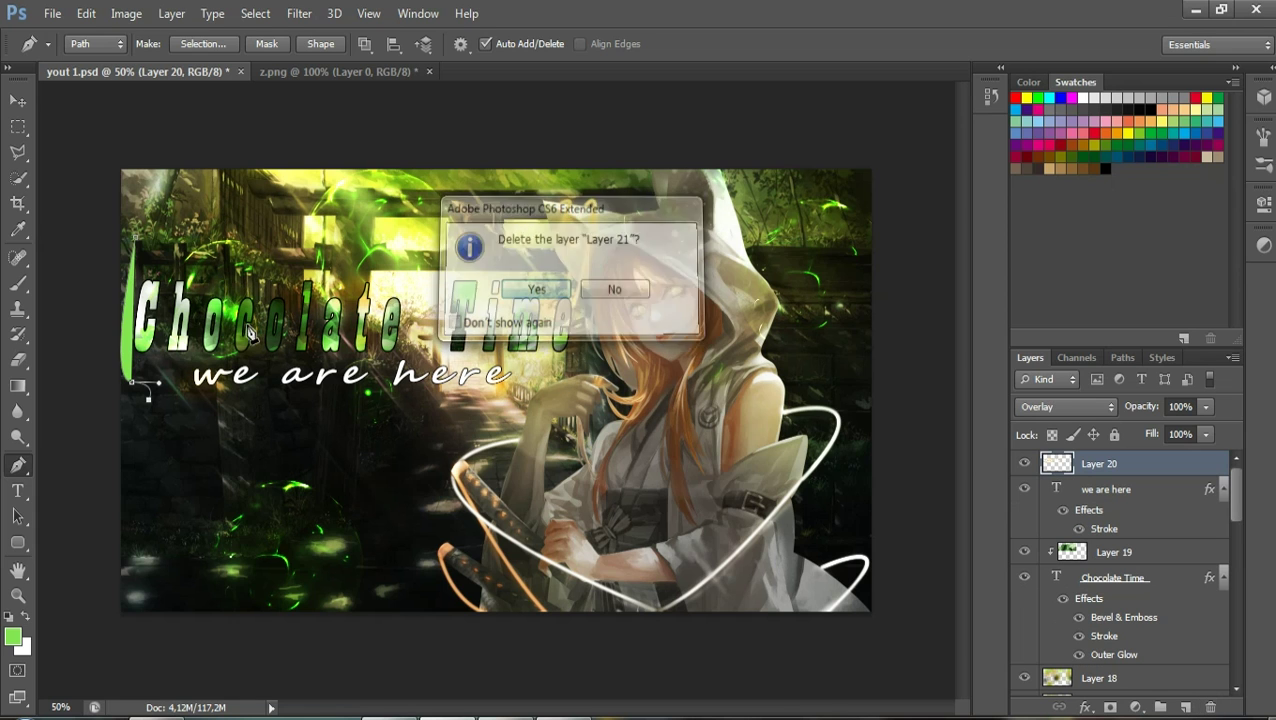
Delete the work path, draw a new curve toward the sword, and stroke it
right_click(165, 408)
click(232, 292)
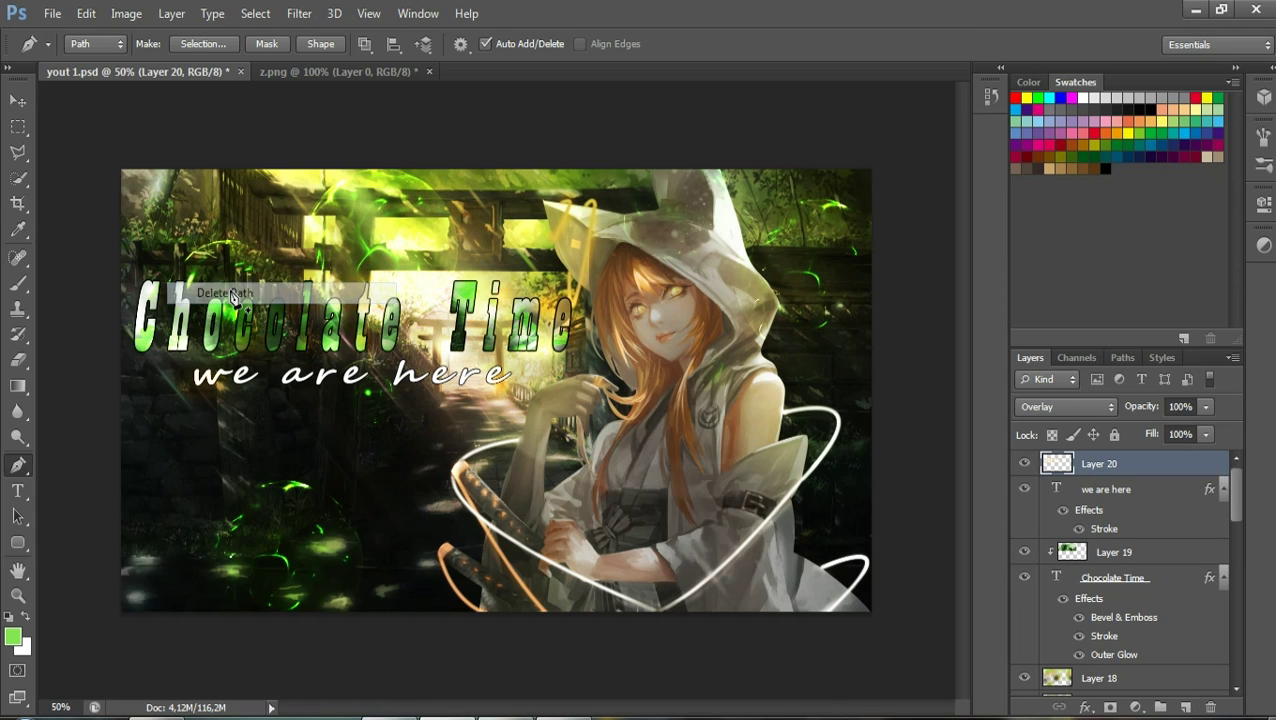
click(193, 485)
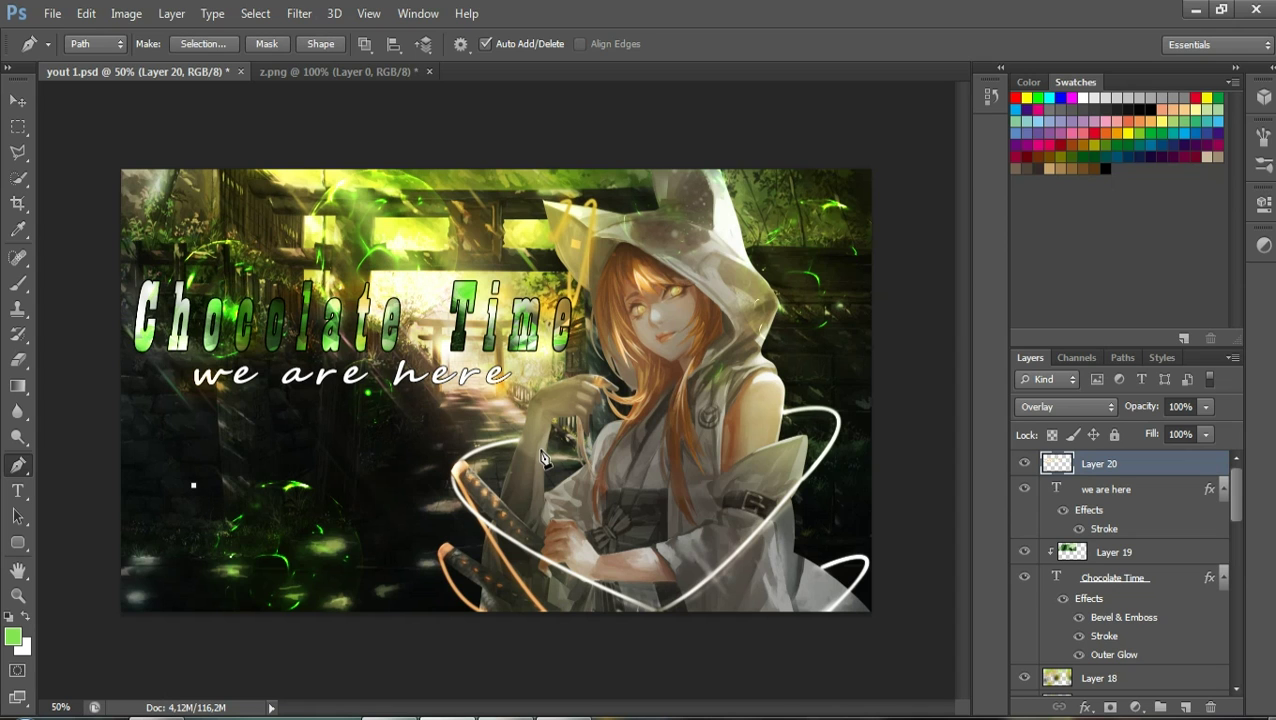
mouse_move(463, 441)
mouse_down()
mouse_move(472, 350)
mouse_move(443, 302)
mouse_up()
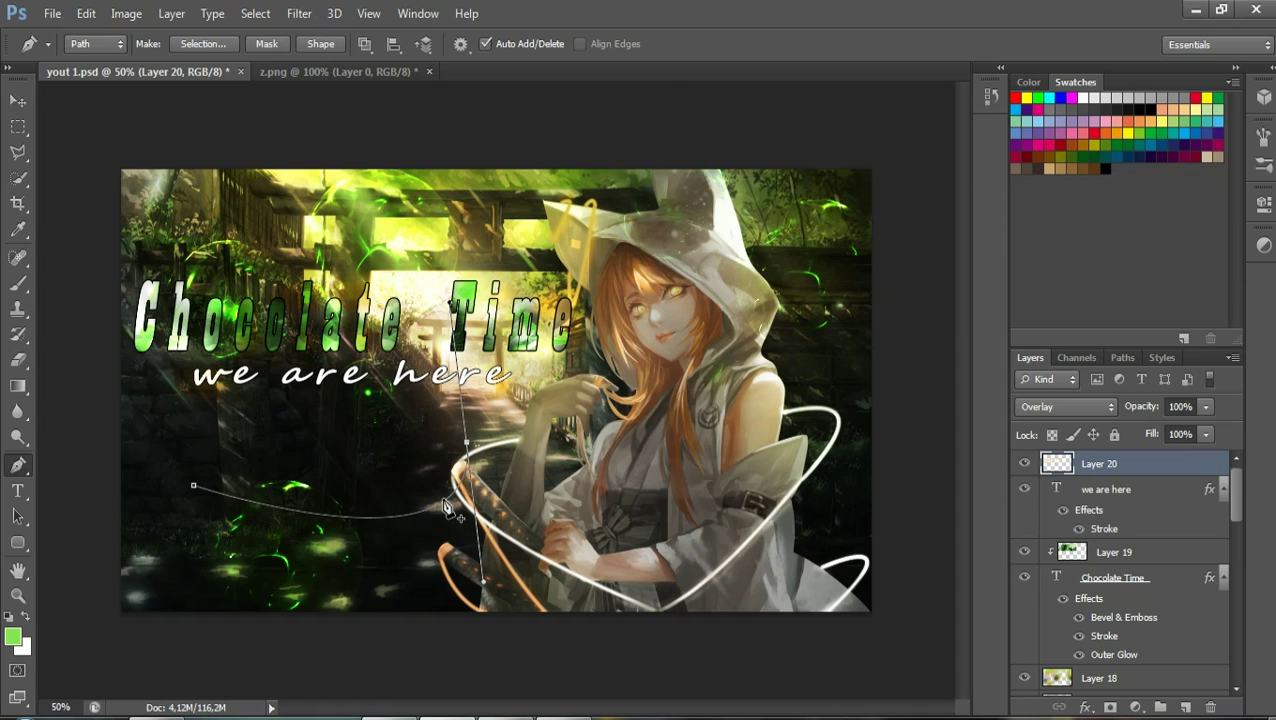
right_click(444, 497)
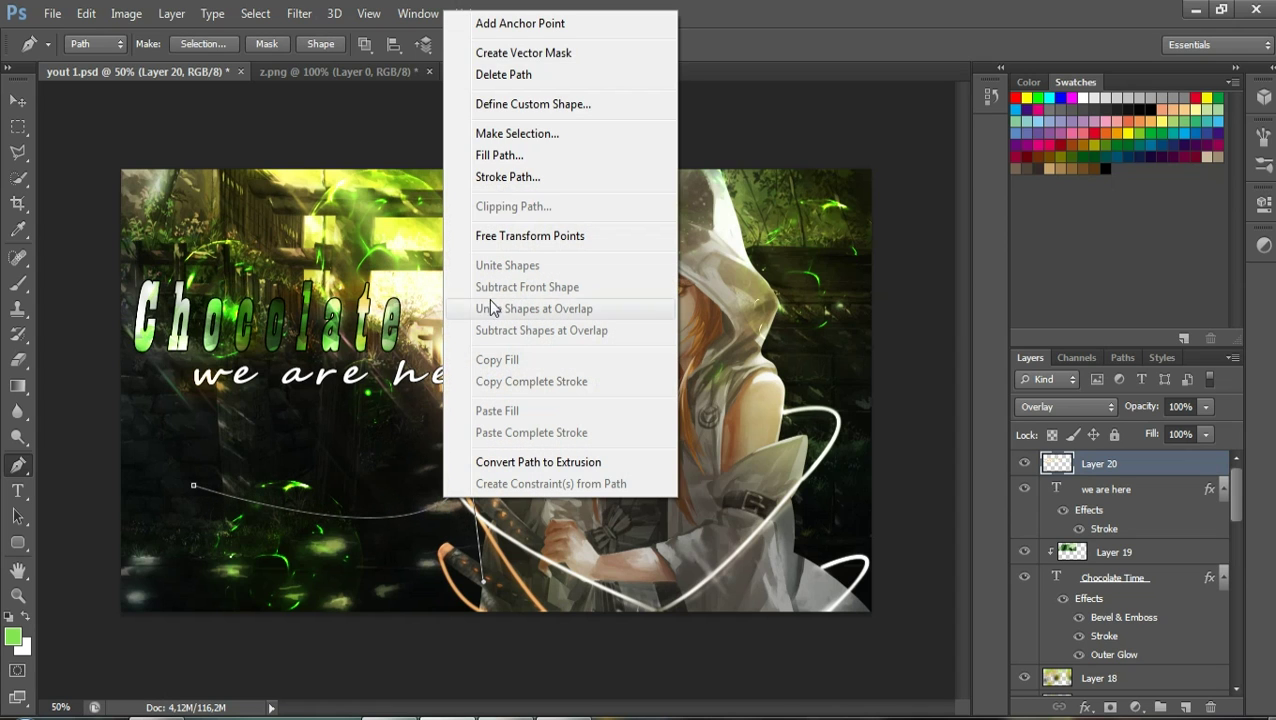
click(515, 178)
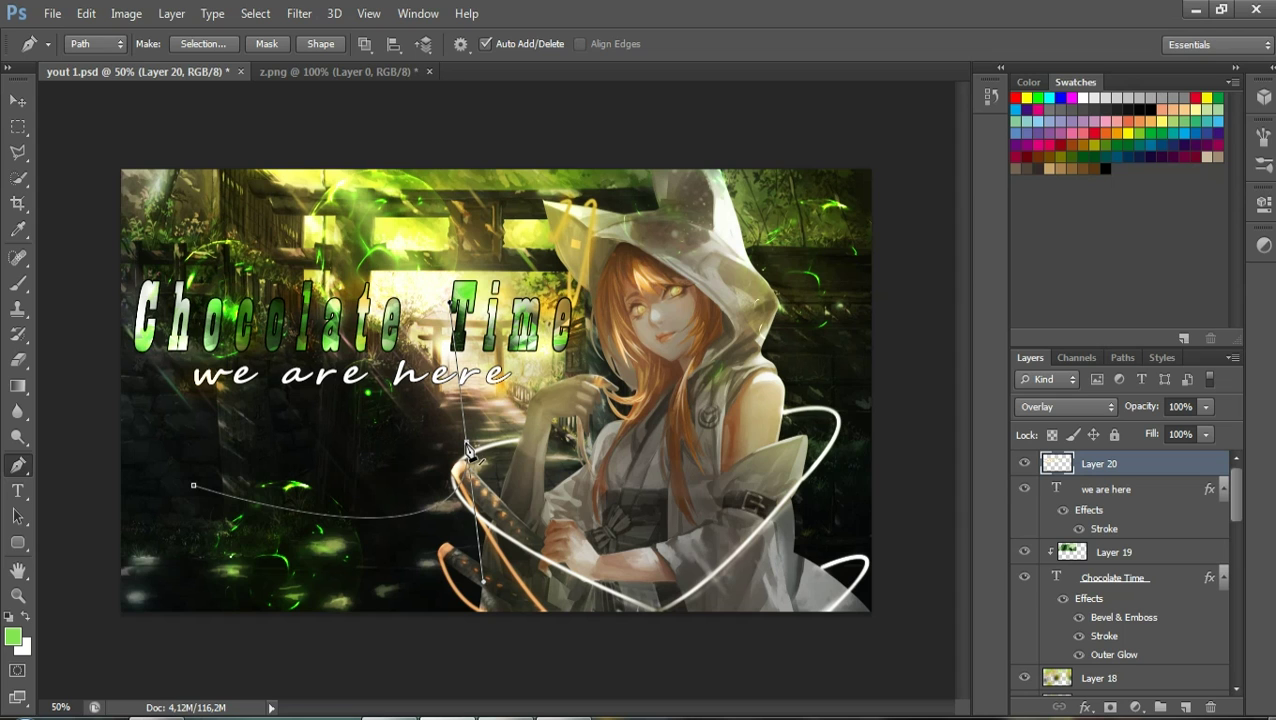
Set the Brush to 25 px and turn the path into a selection
click(21, 287)
click(93, 44)
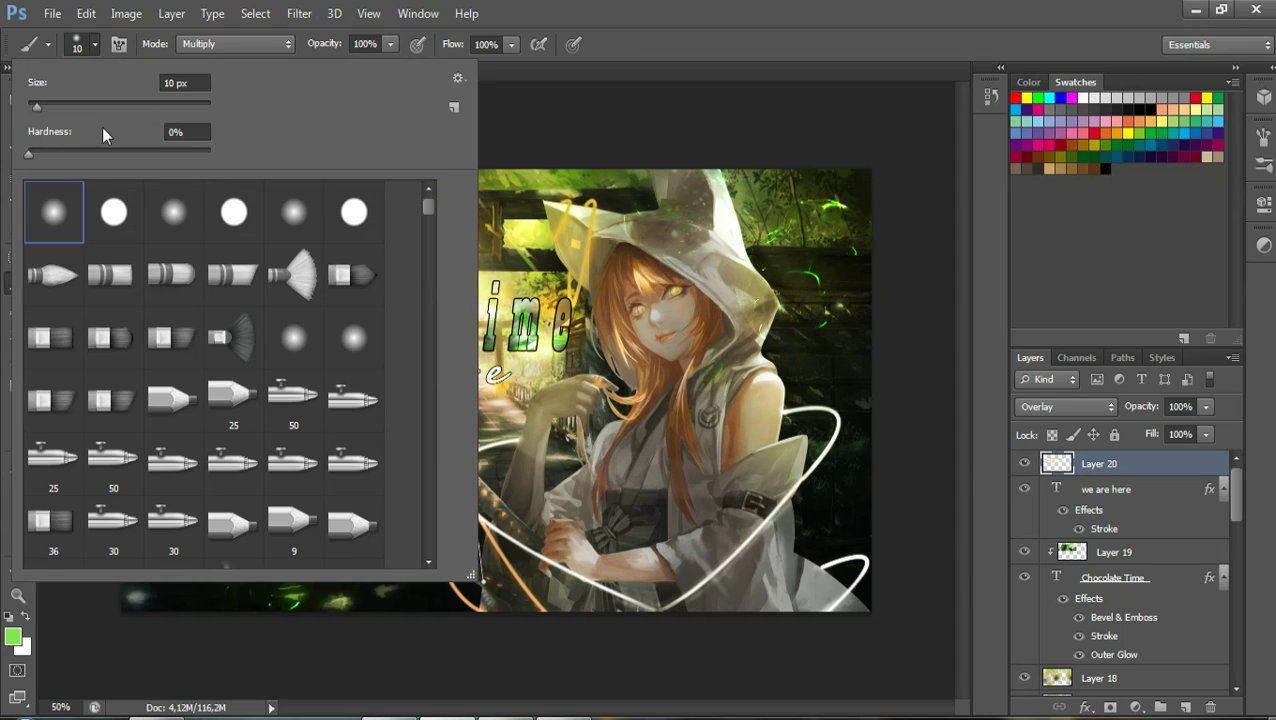
click(50, 104)
click(495, 316)
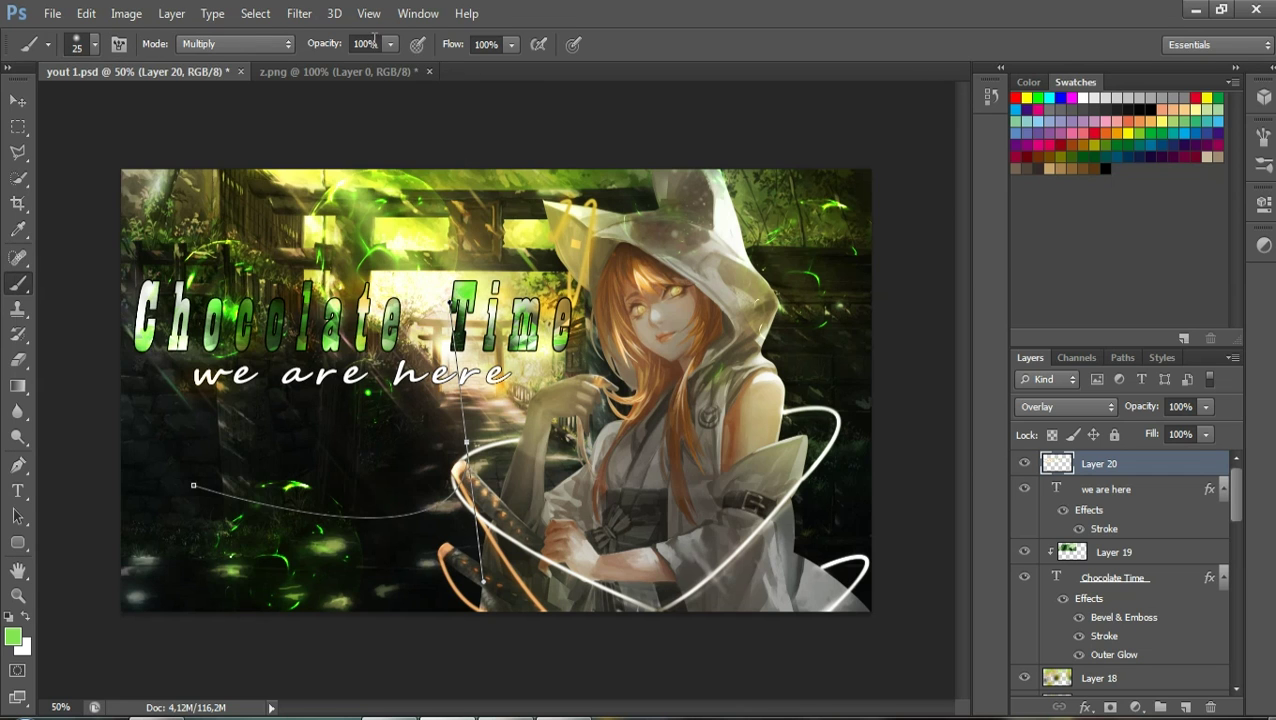
right_click(469, 457)
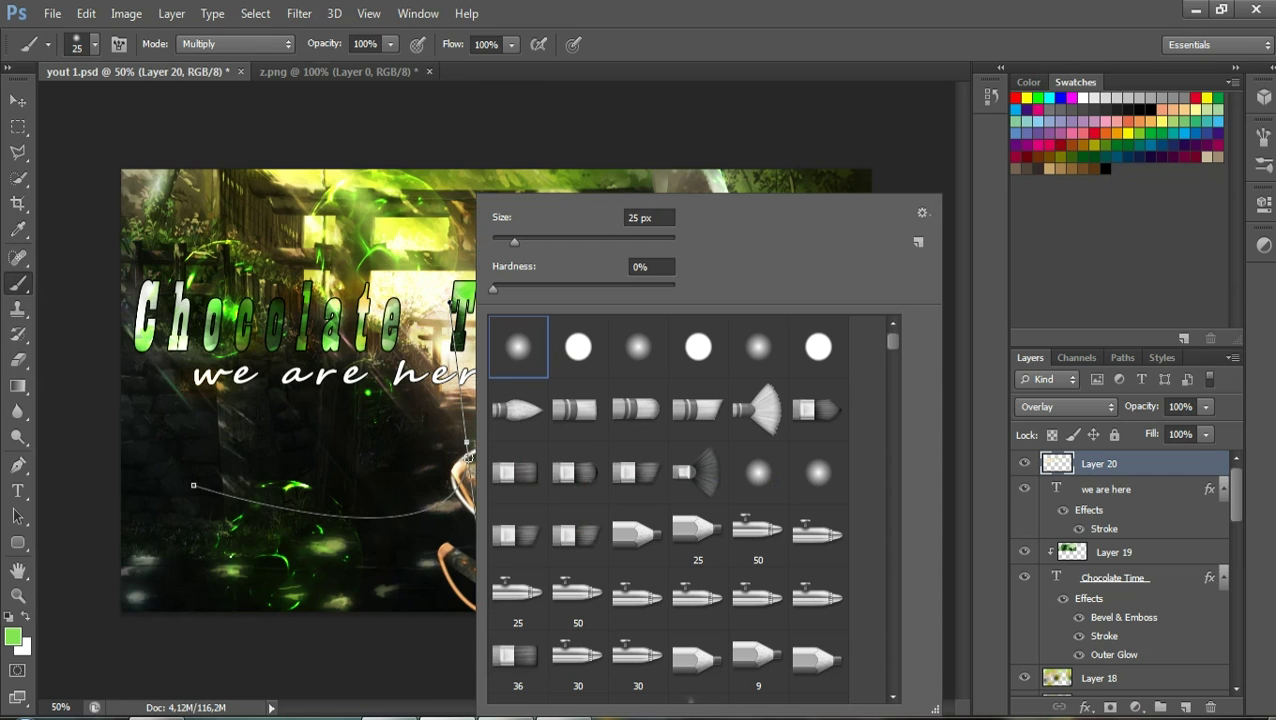
click(18, 465)
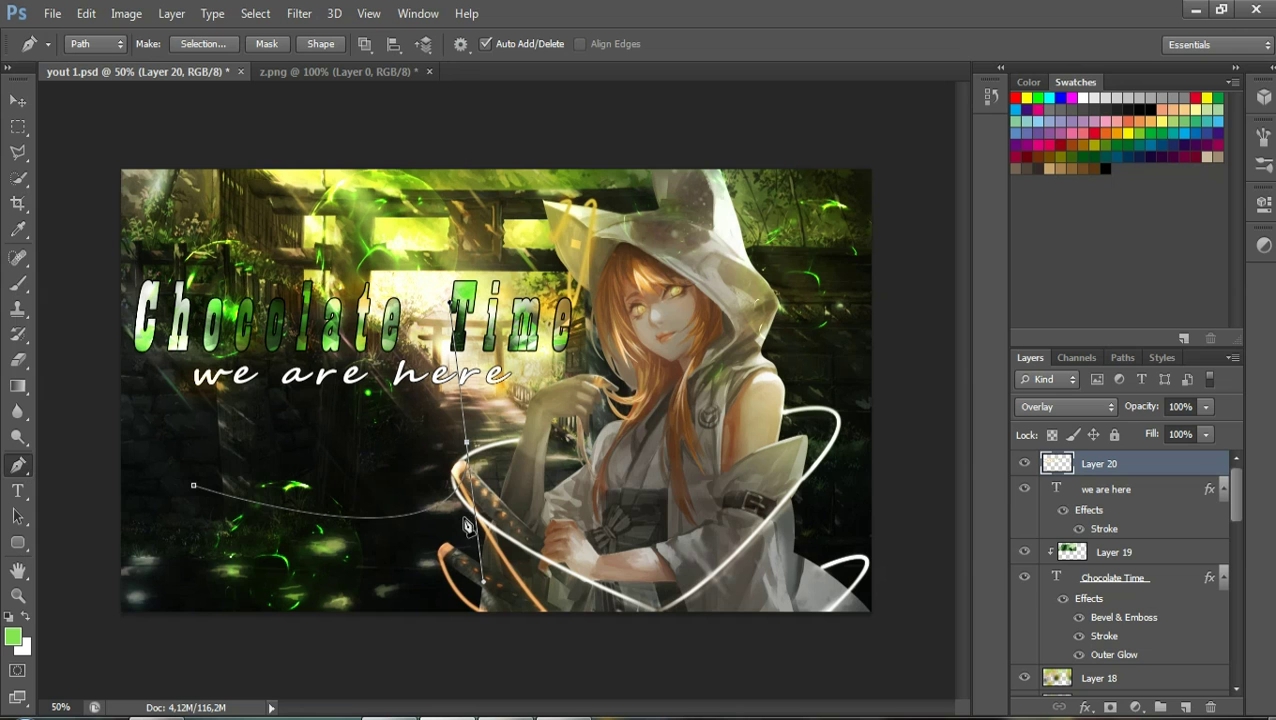
right_click(468, 470)
click(524, 354)
Undo a Layer 20 deletion, revert History to the Delete Path state, and add empty Layer 21
click(1210, 707)
click(558, 289)
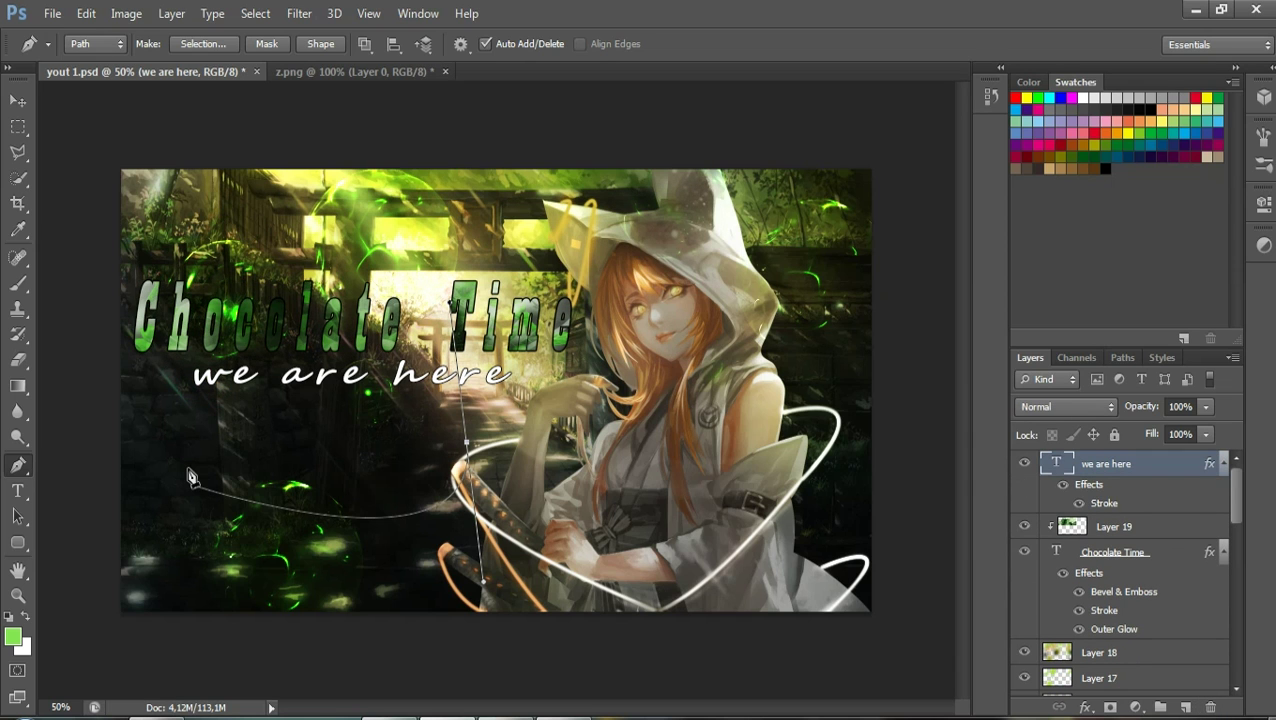
key(ctrl+z)
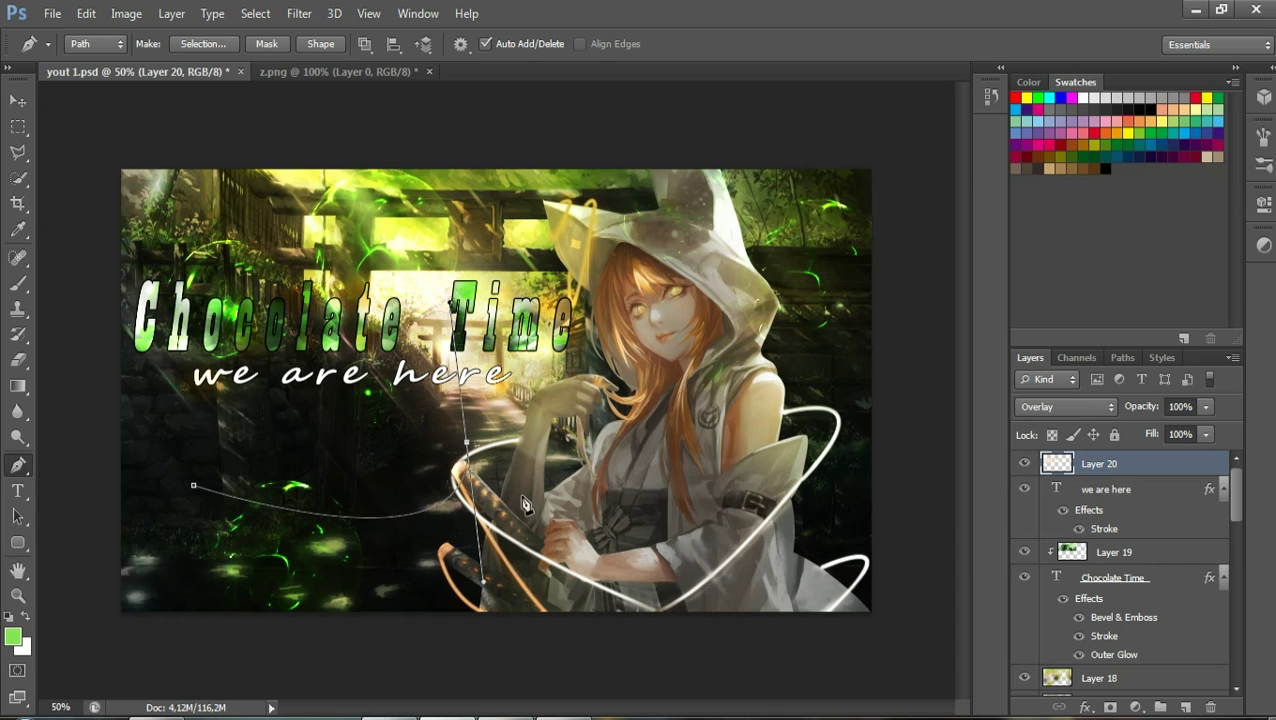
click(990, 97)
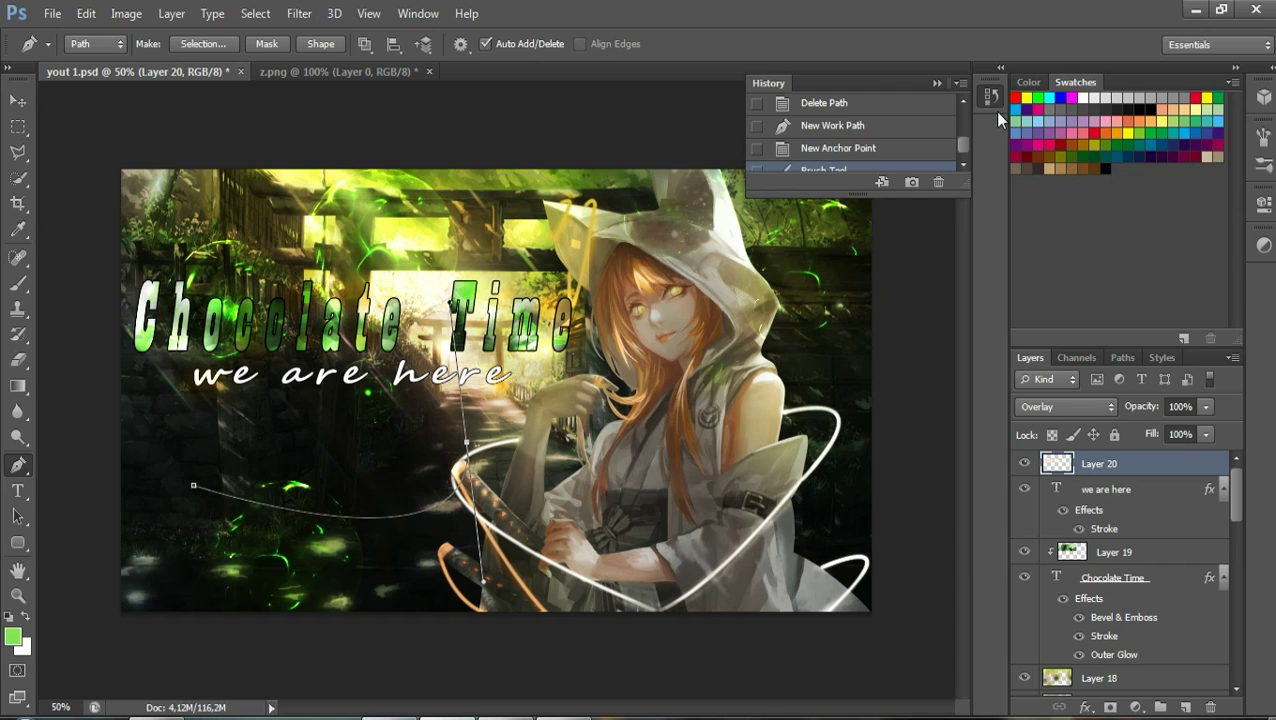
click(855, 108)
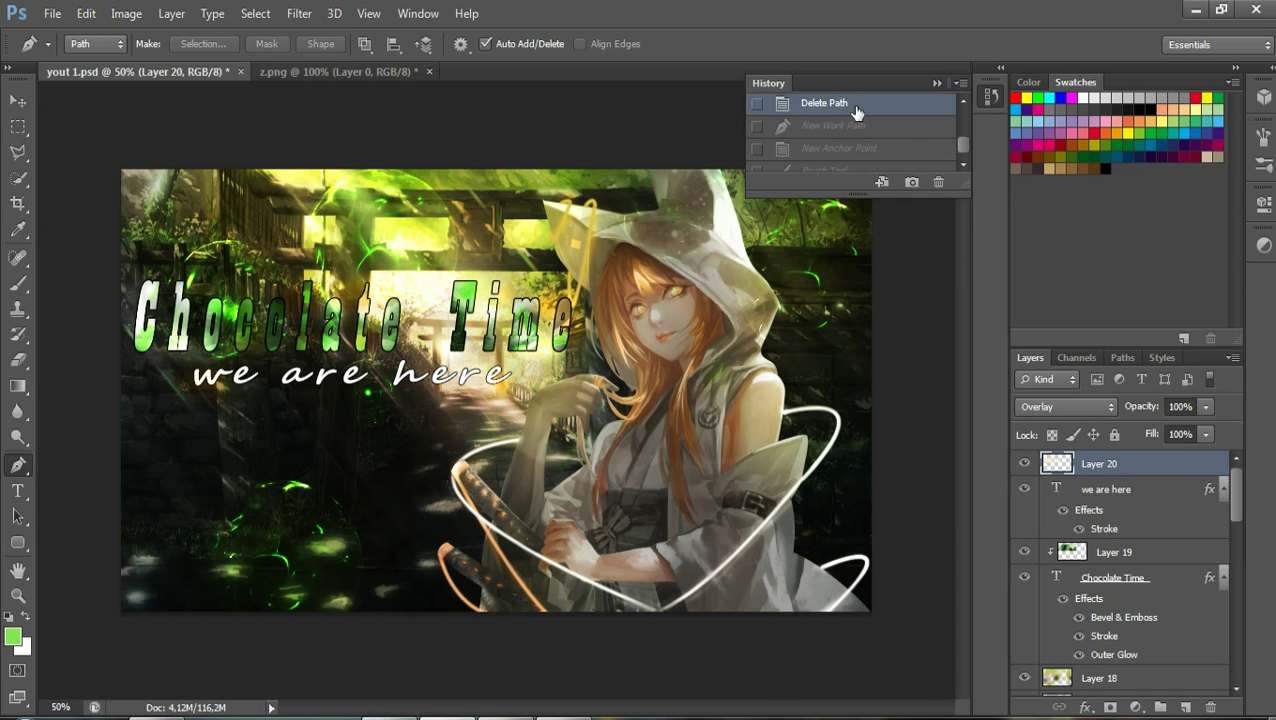
click(1185, 707)
Draw a trial curved path, stroke it with the brush, then discard the attempt
click(936, 84)
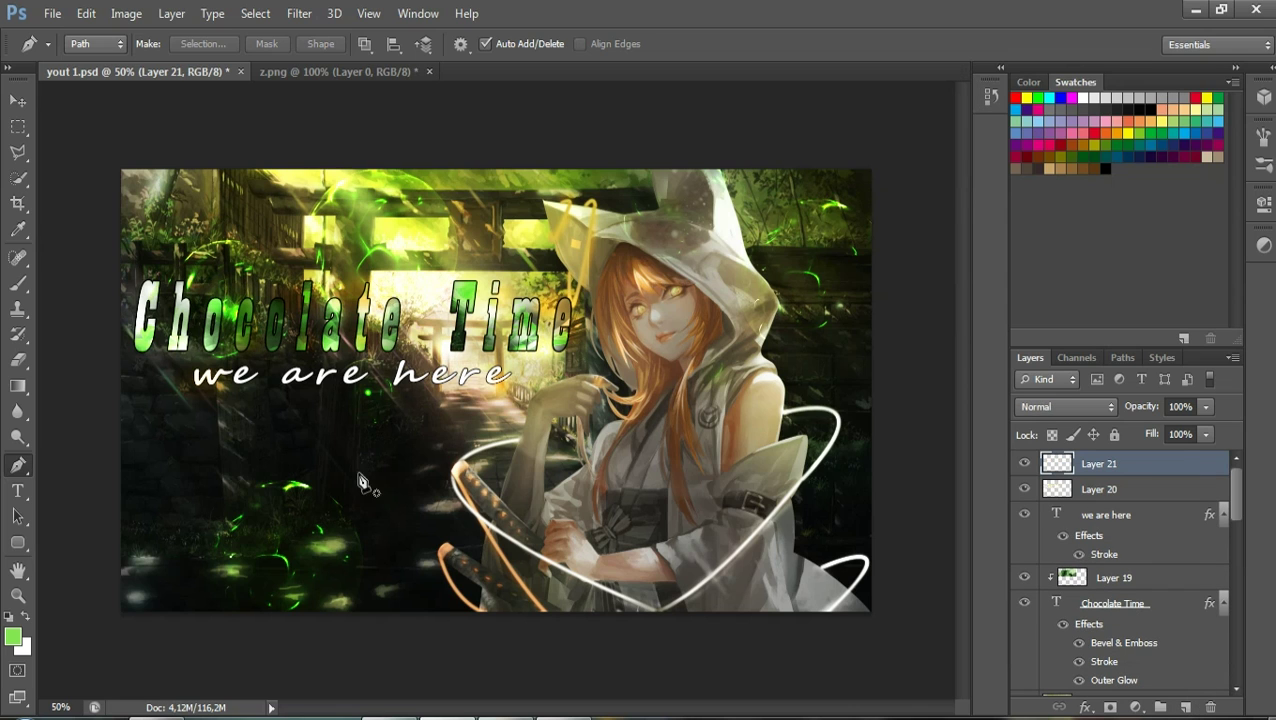
click(267, 449)
drag(490, 400, 489, 368)
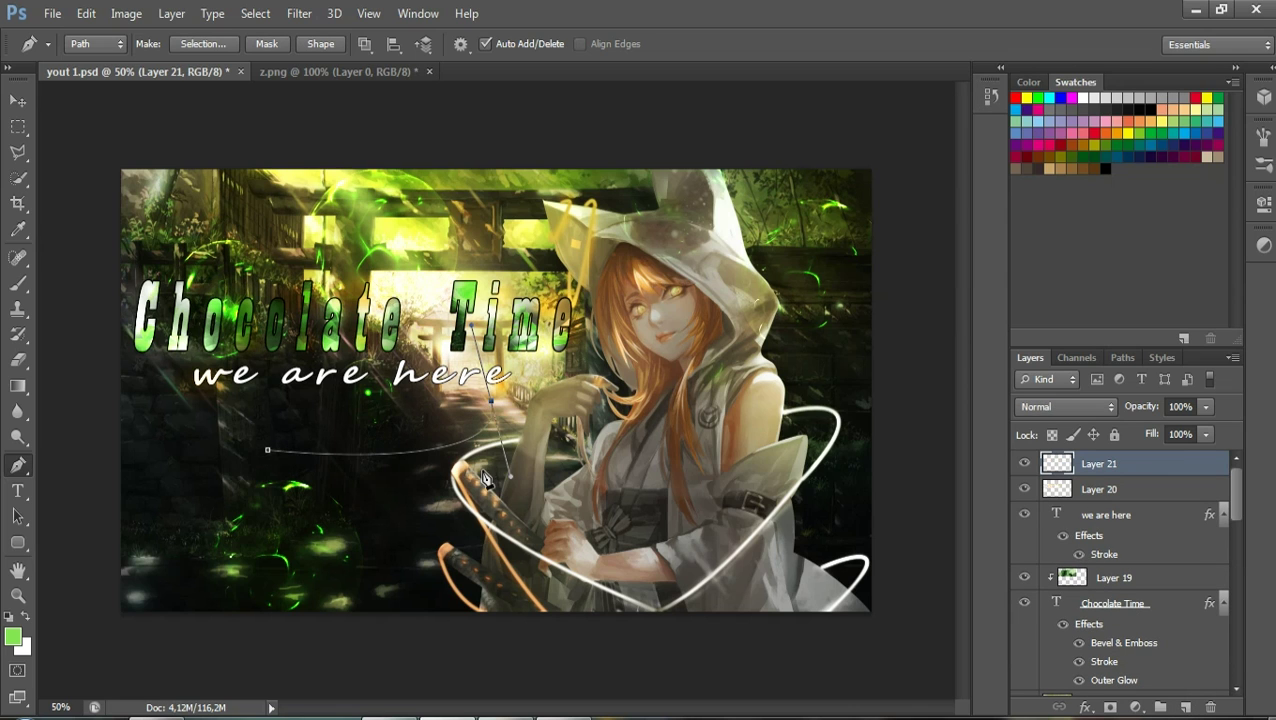
right_click(466, 446)
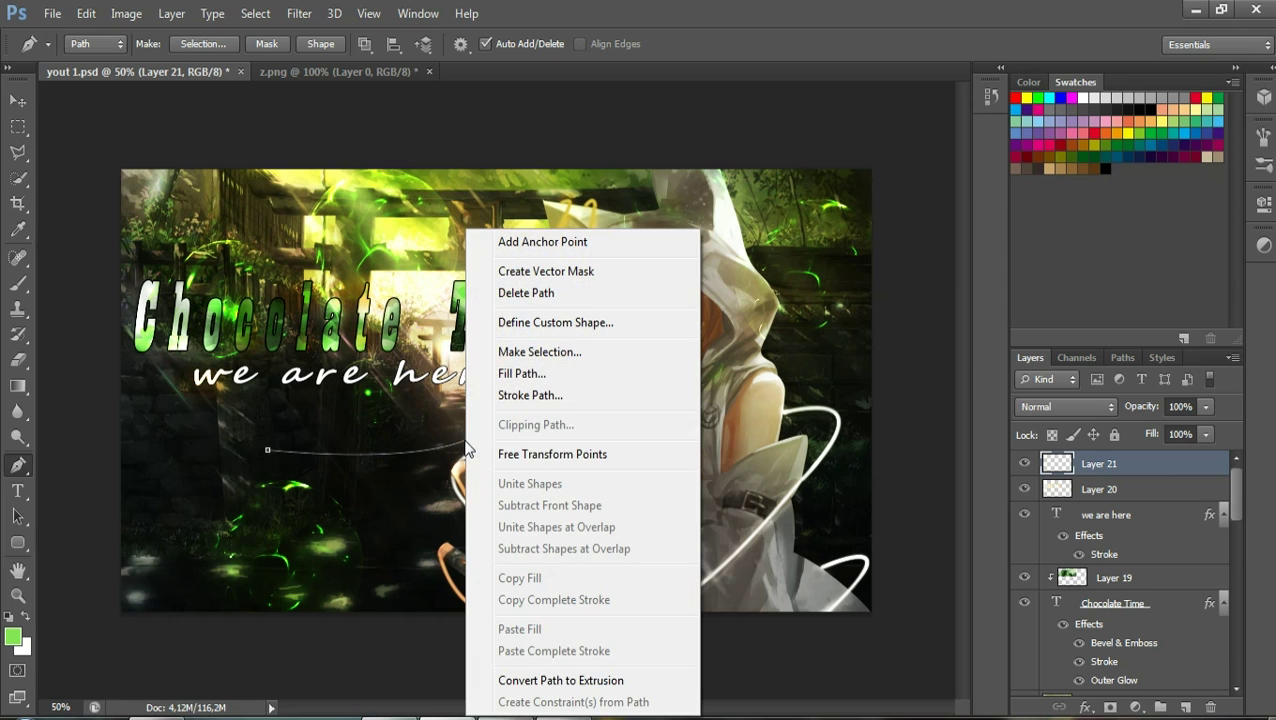
click(557, 376)
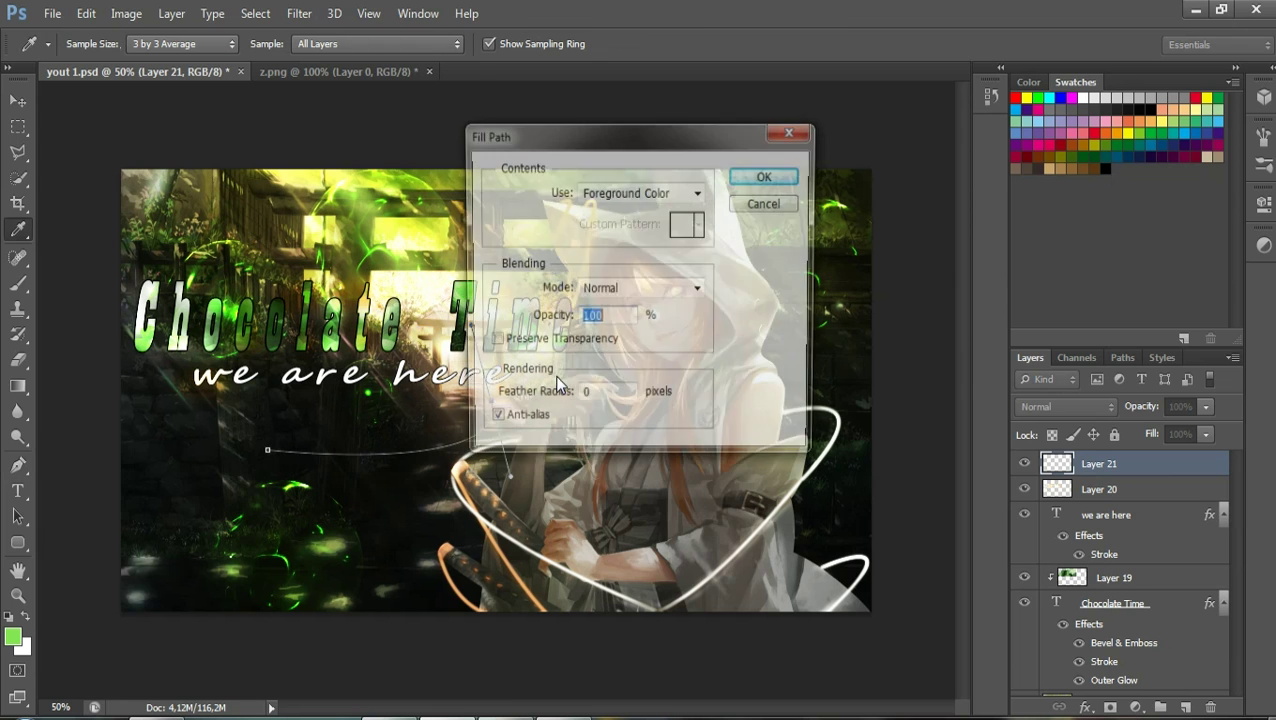
click(765, 203)
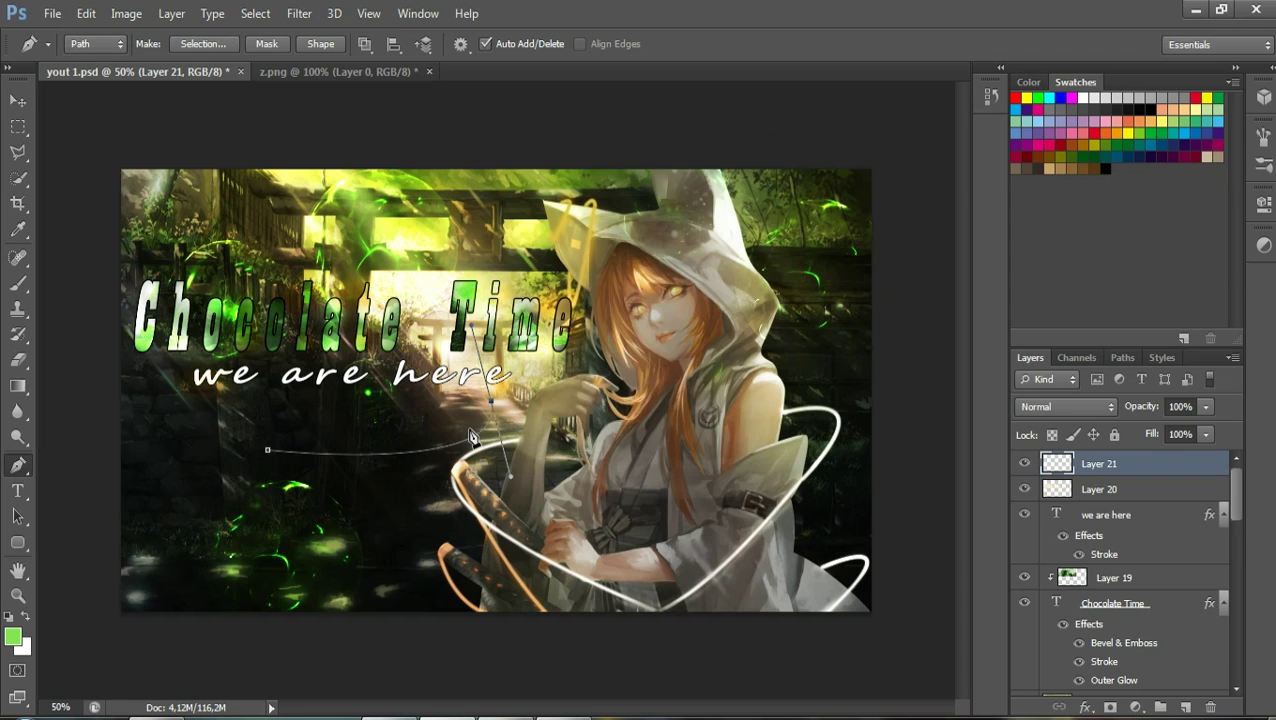
right_click(480, 440)
click(543, 396)
key(Delete)
key(Delete)
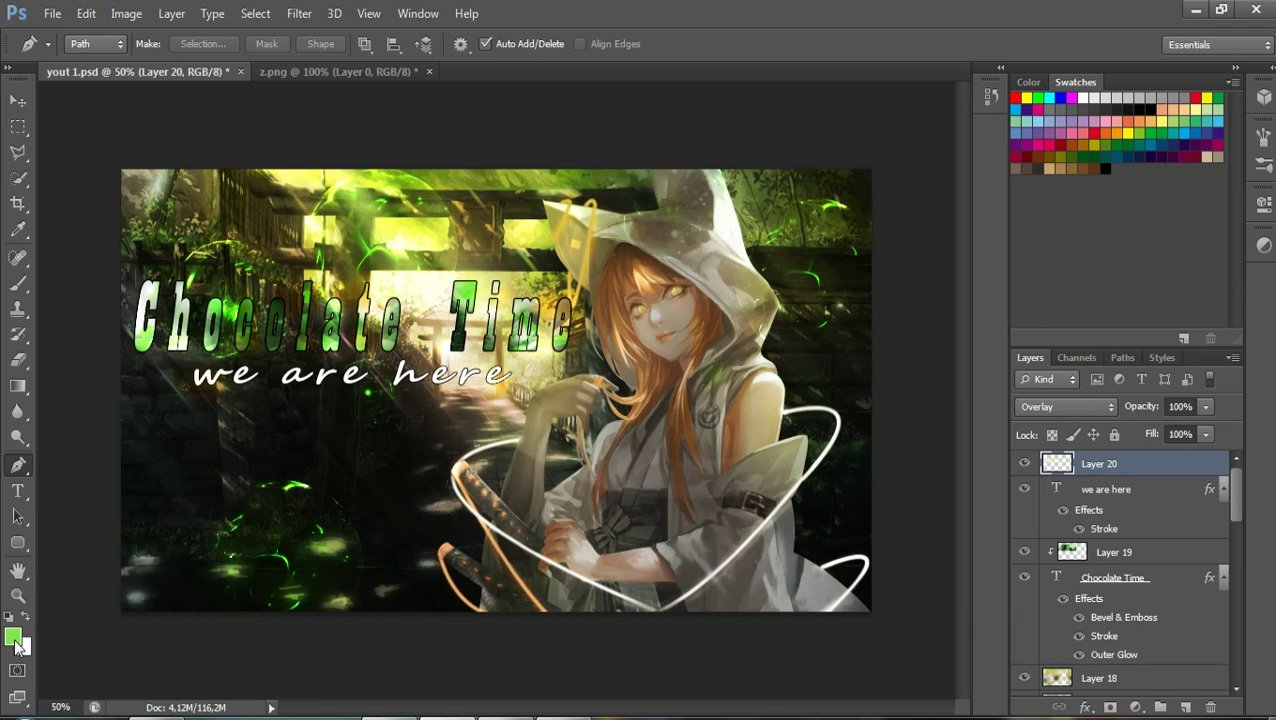
On new Layer 21, draw a curved path, fill it green and blend as Overlay
click(1185, 707)
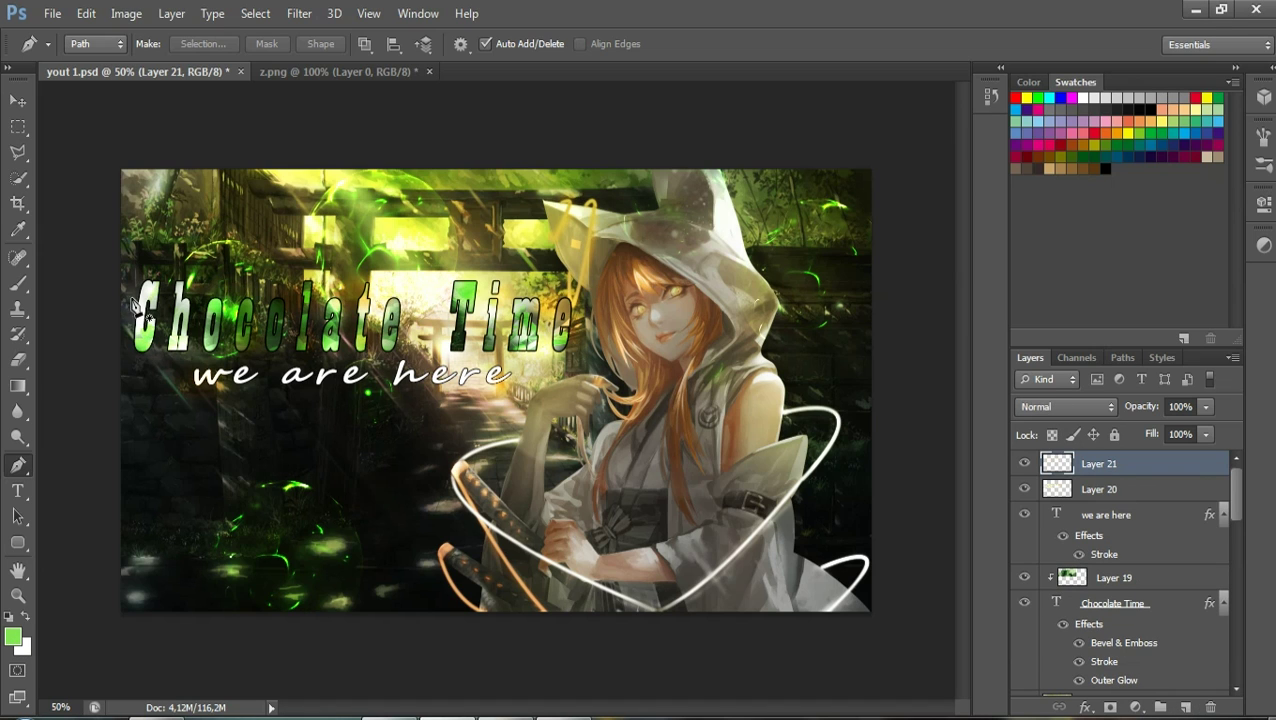
click(158, 364)
mouse_move(236, 474)
mouse_down()
mouse_move(116, 530)
mouse_move(38, 636)
mouse_move(50, 697)
mouse_up()
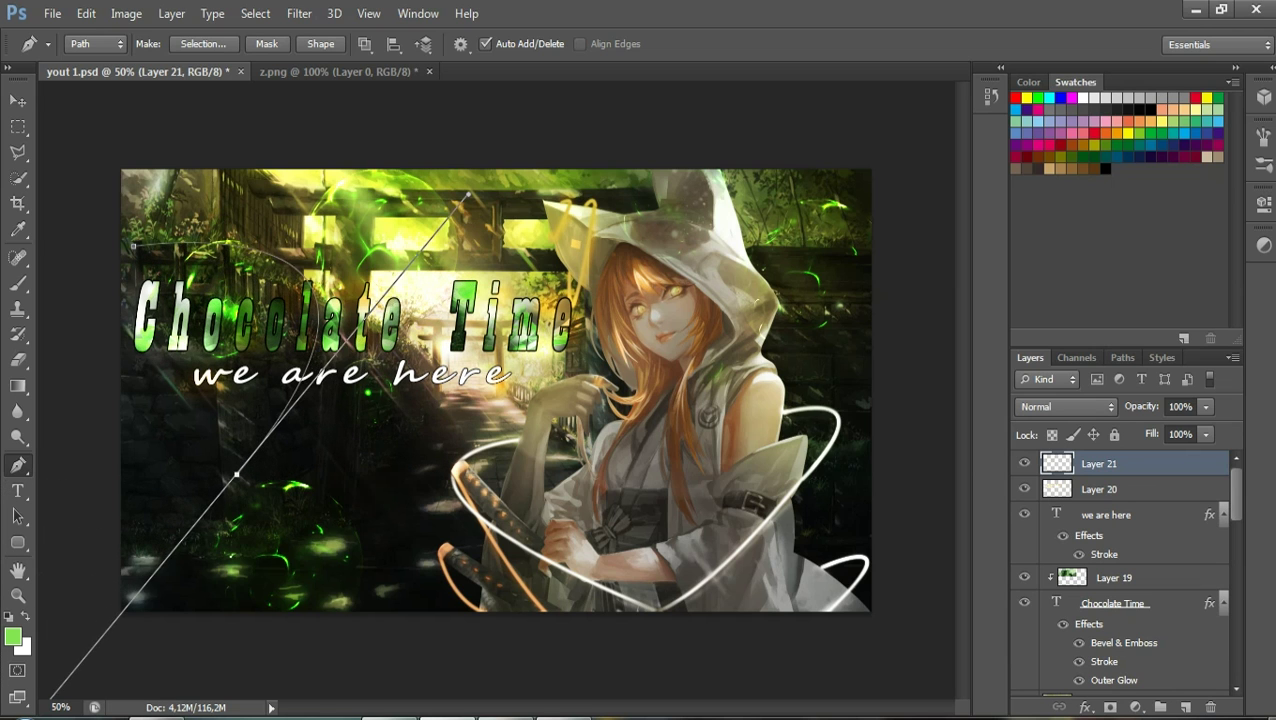
right_click(268, 443)
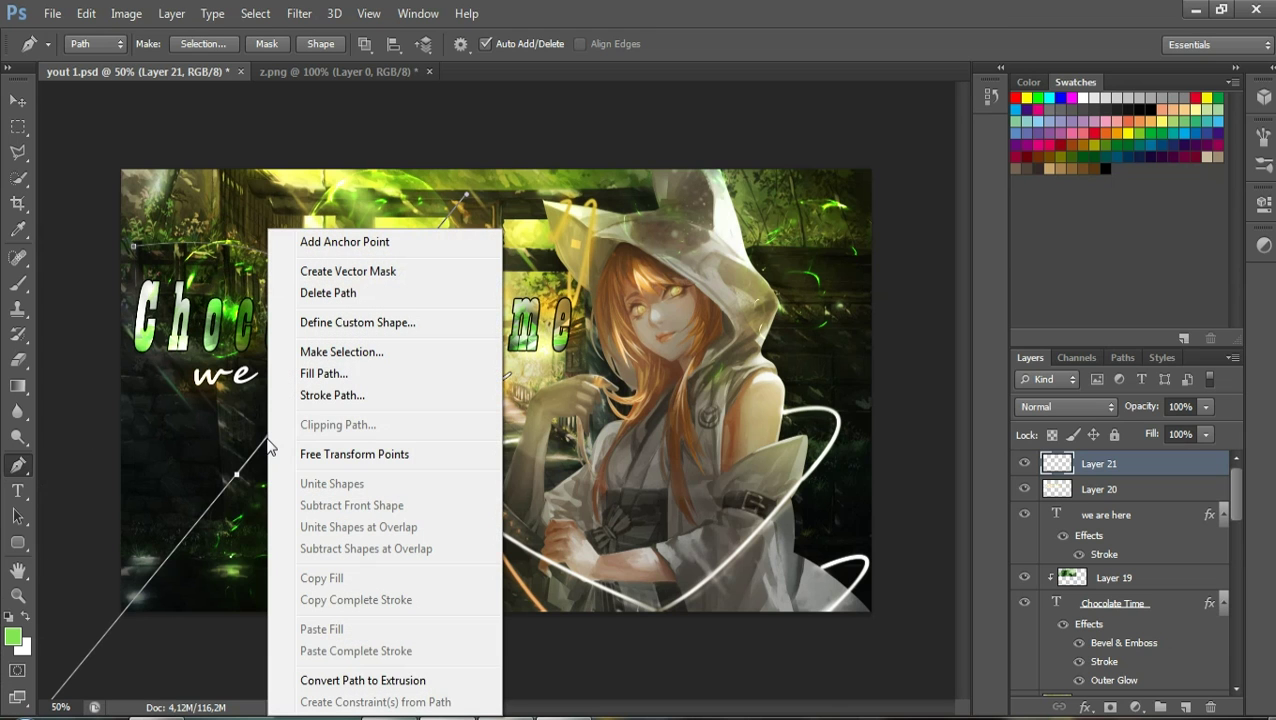
click(330, 373)
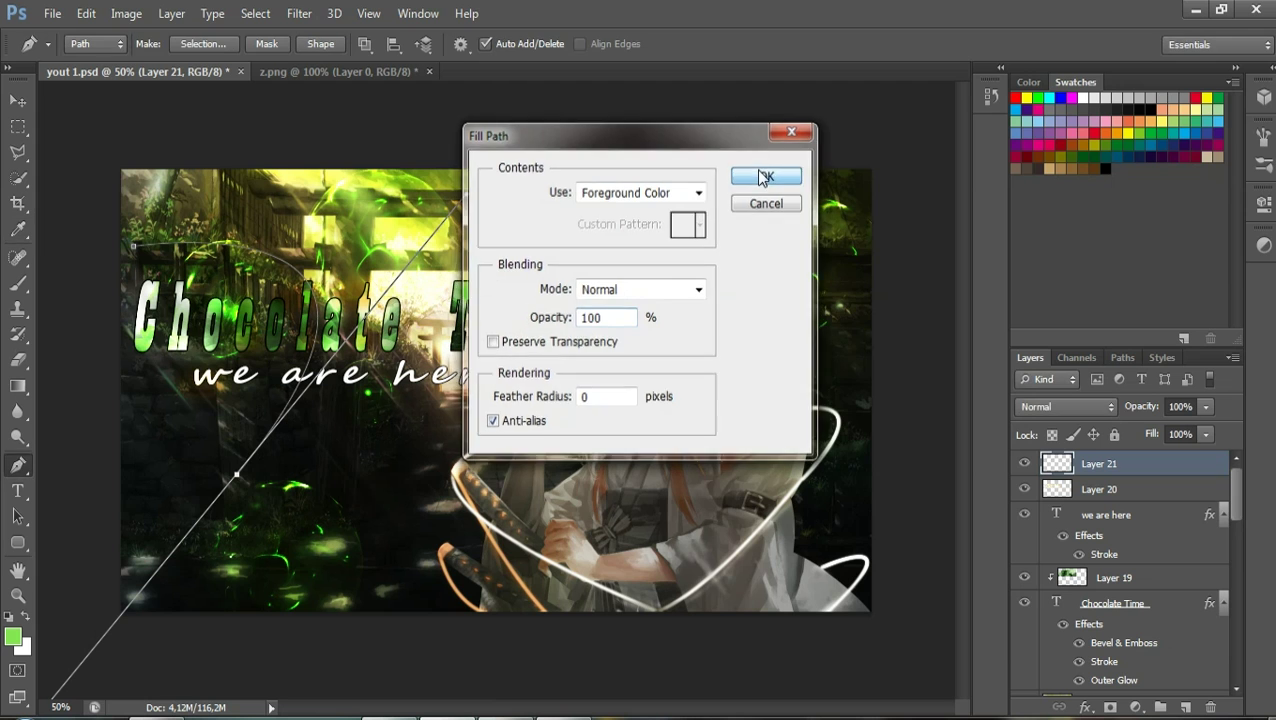
click(763, 177)
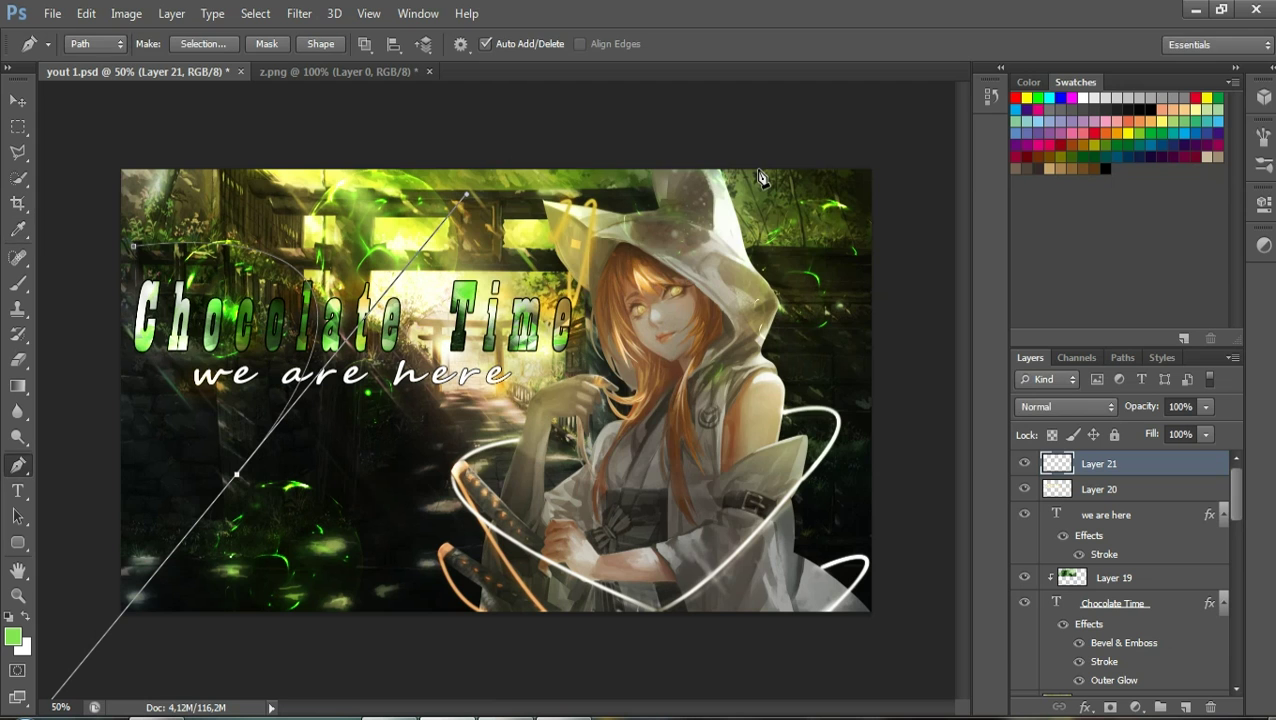
click(1058, 406)
click(1045, 240)
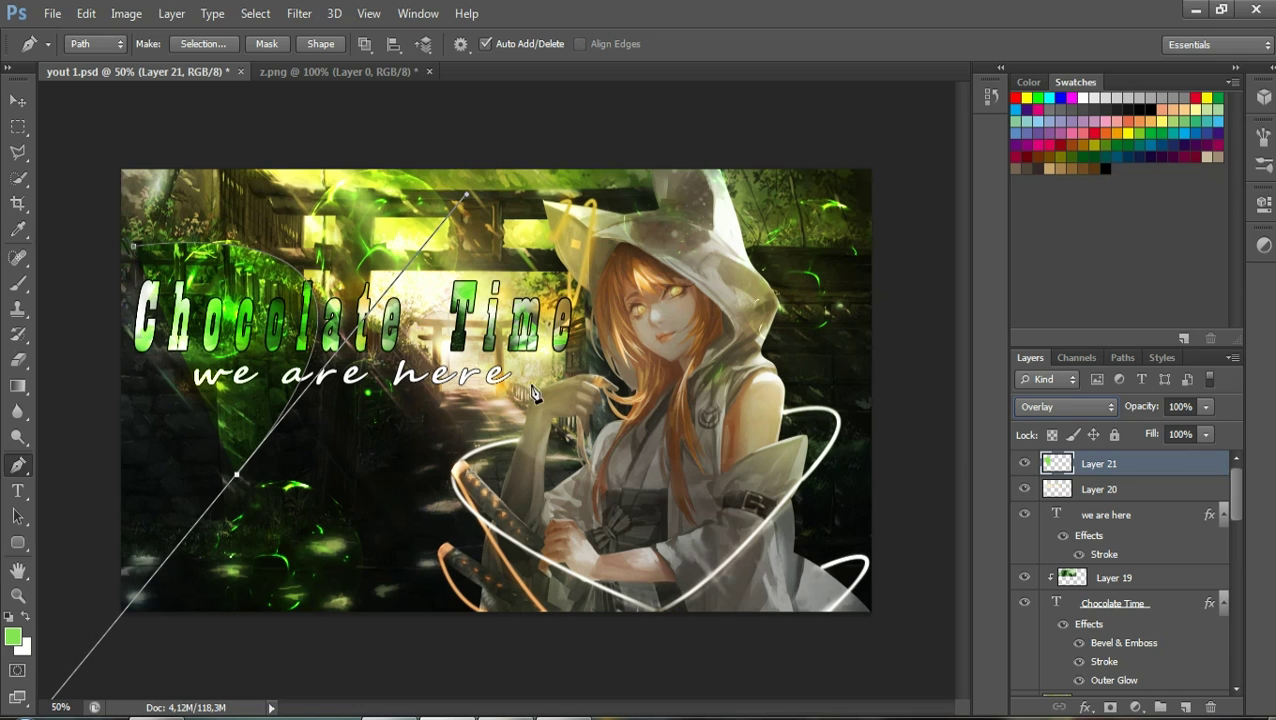
Reshape the path into a larger left loop, fill it green, then delete the work path
click(421, 348)
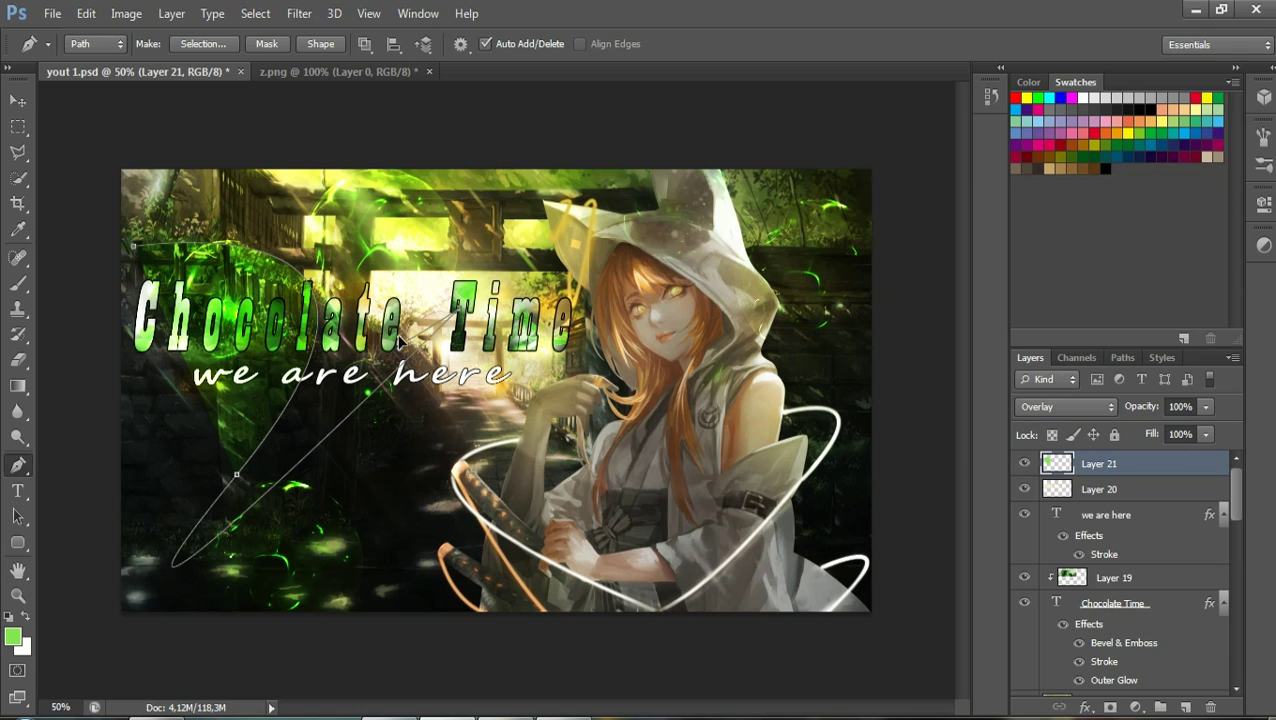
mouse_move(424, 606)
mouse_down()
mouse_move(357, 88)
mouse_move(173, 200)
mouse_move(402, 360)
mouse_move(422, 494)
mouse_move(659, 346)
mouse_up()
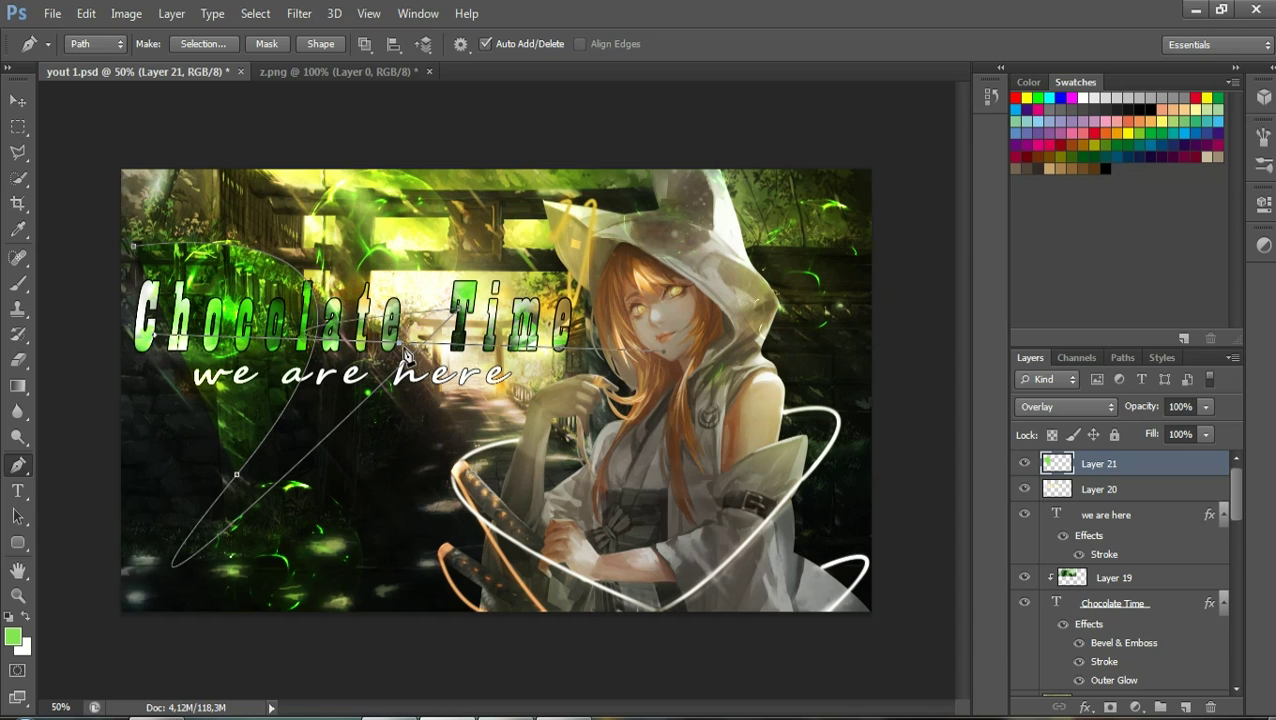
drag(403, 347, 476, 368)
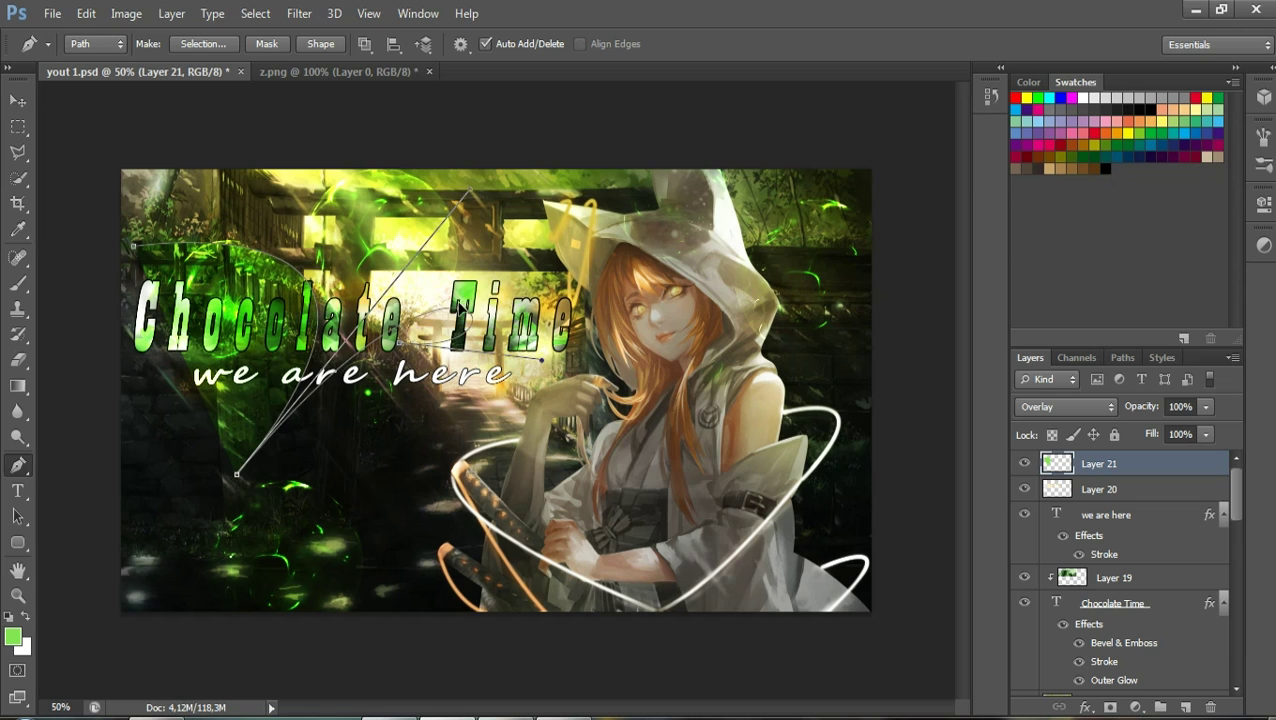
mouse_move(466, 310)
mouse_down()
mouse_move(447, 248)
mouse_move(390, 228)
mouse_up()
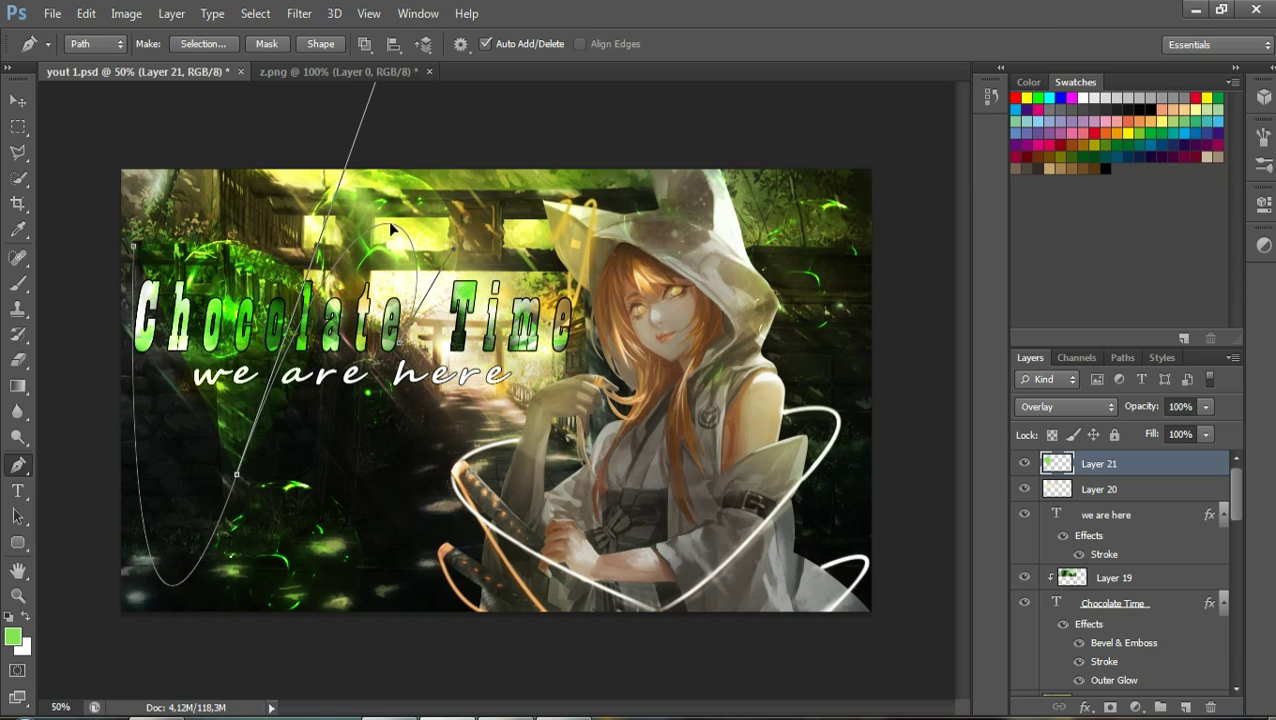
right_click(376, 283)
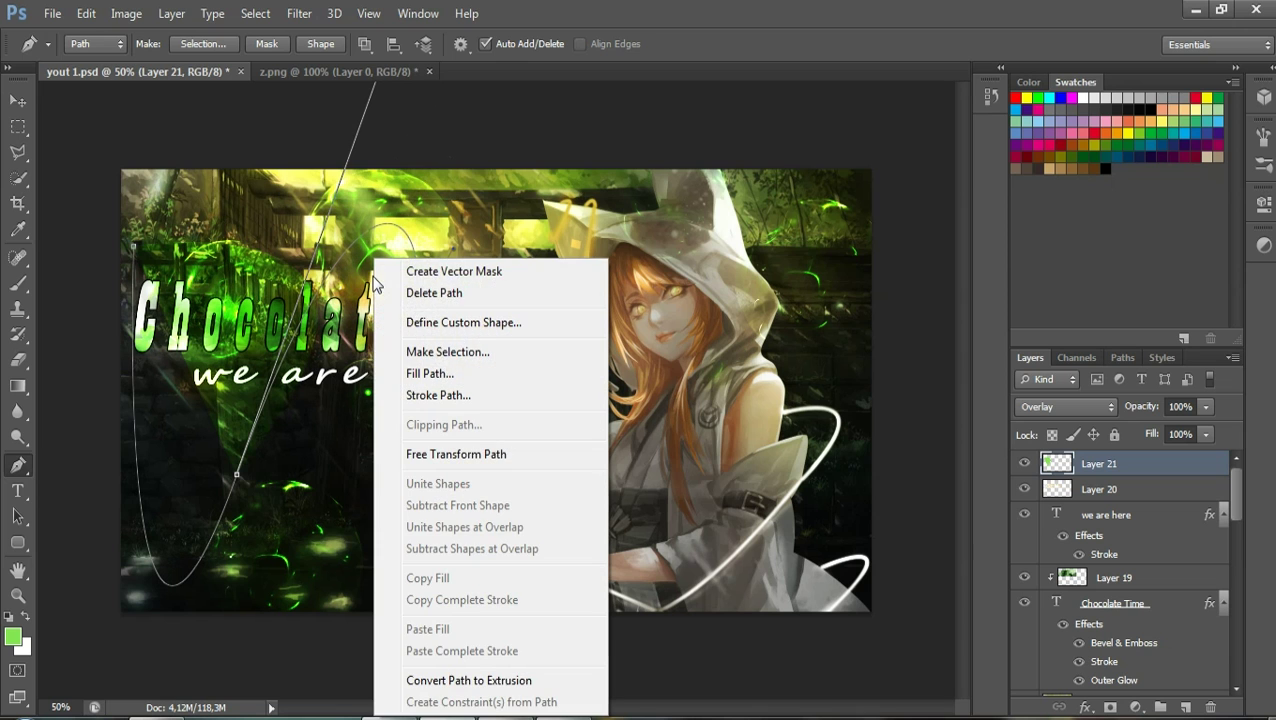
click(447, 373)
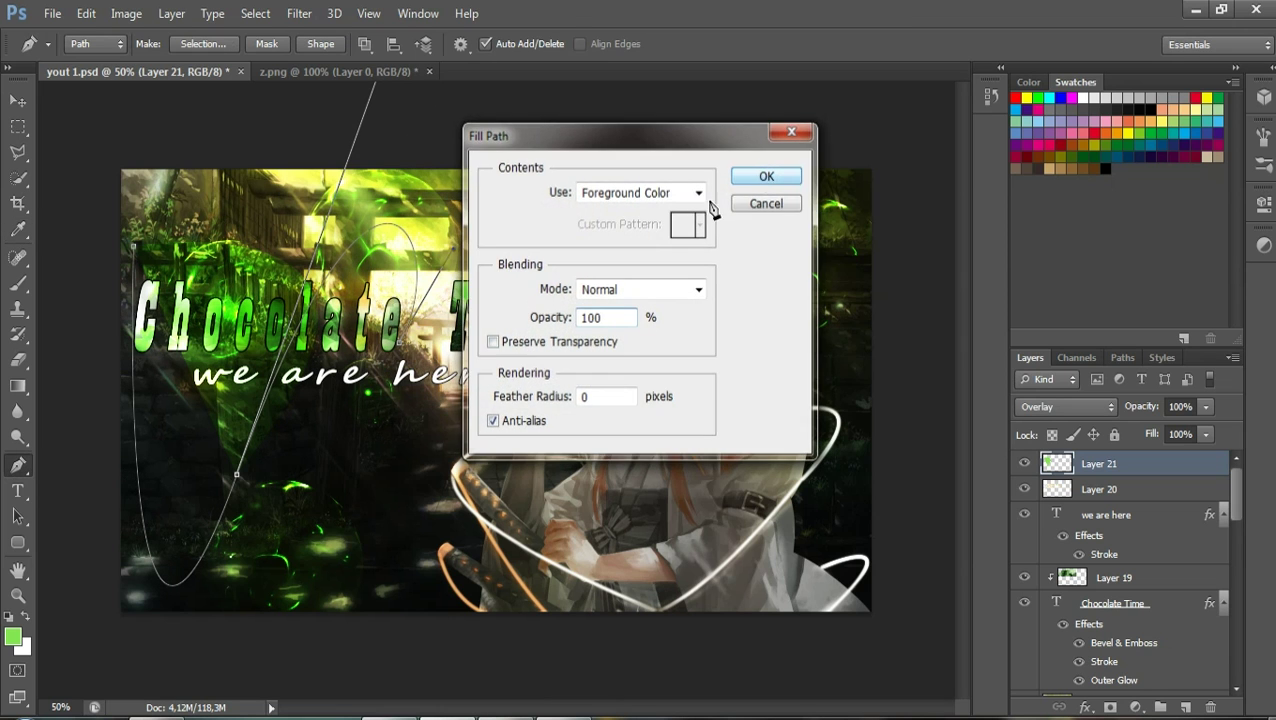
key(Return)
right_click(447, 357)
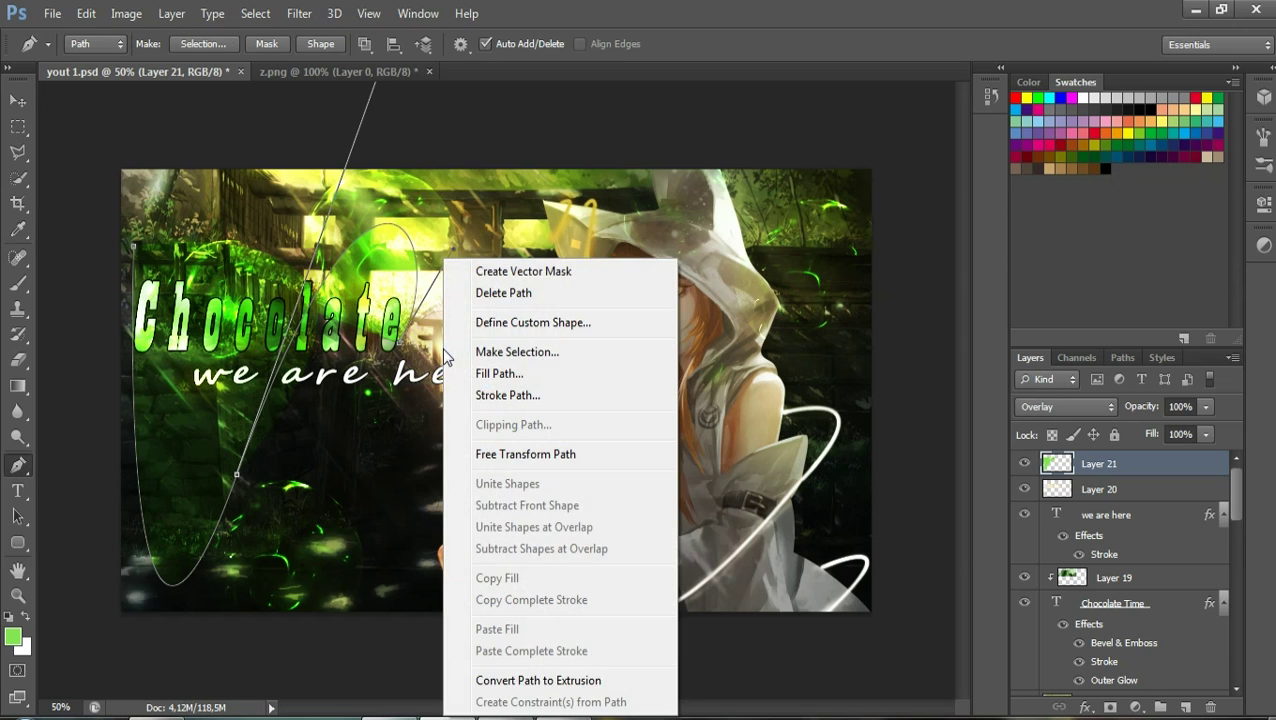
key(Escape)
right_click(405, 312)
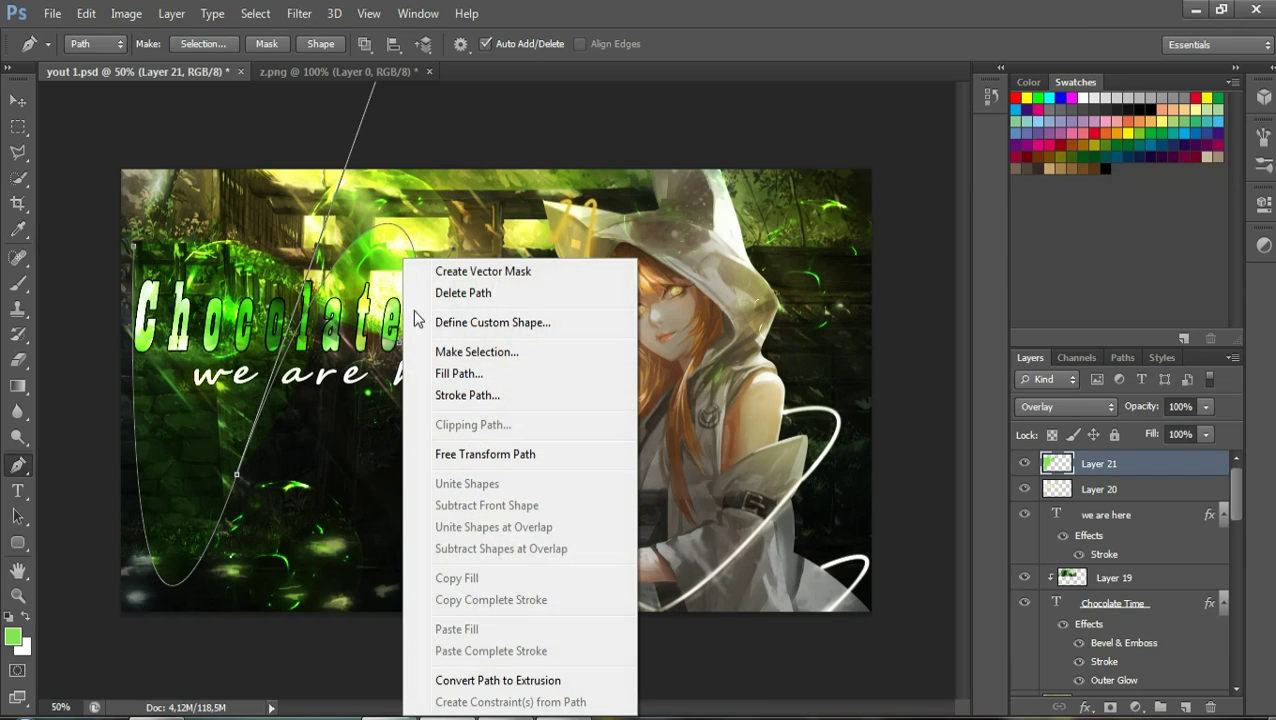
click(452, 293)
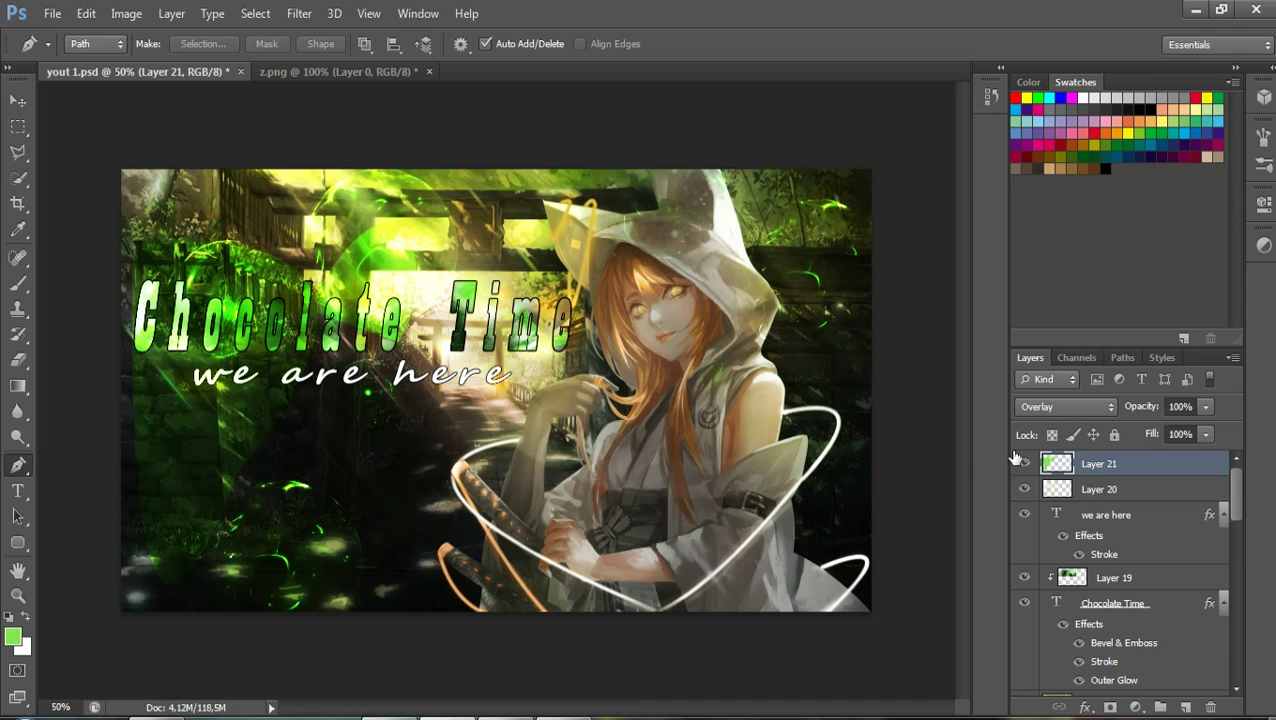
Set Layer 21 to 50% opacity and 50% fill, and move it below Chocolate Time
click(1181, 407)
text(50)
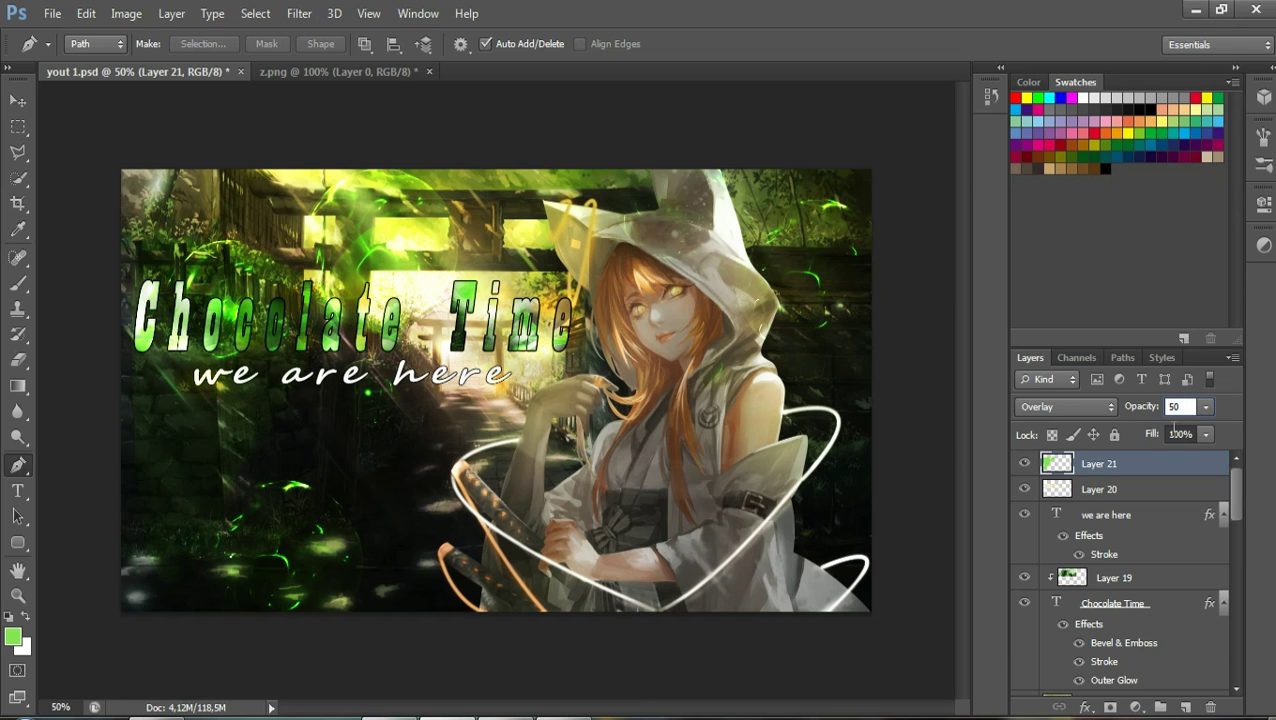
click(1172, 433)
text(50)
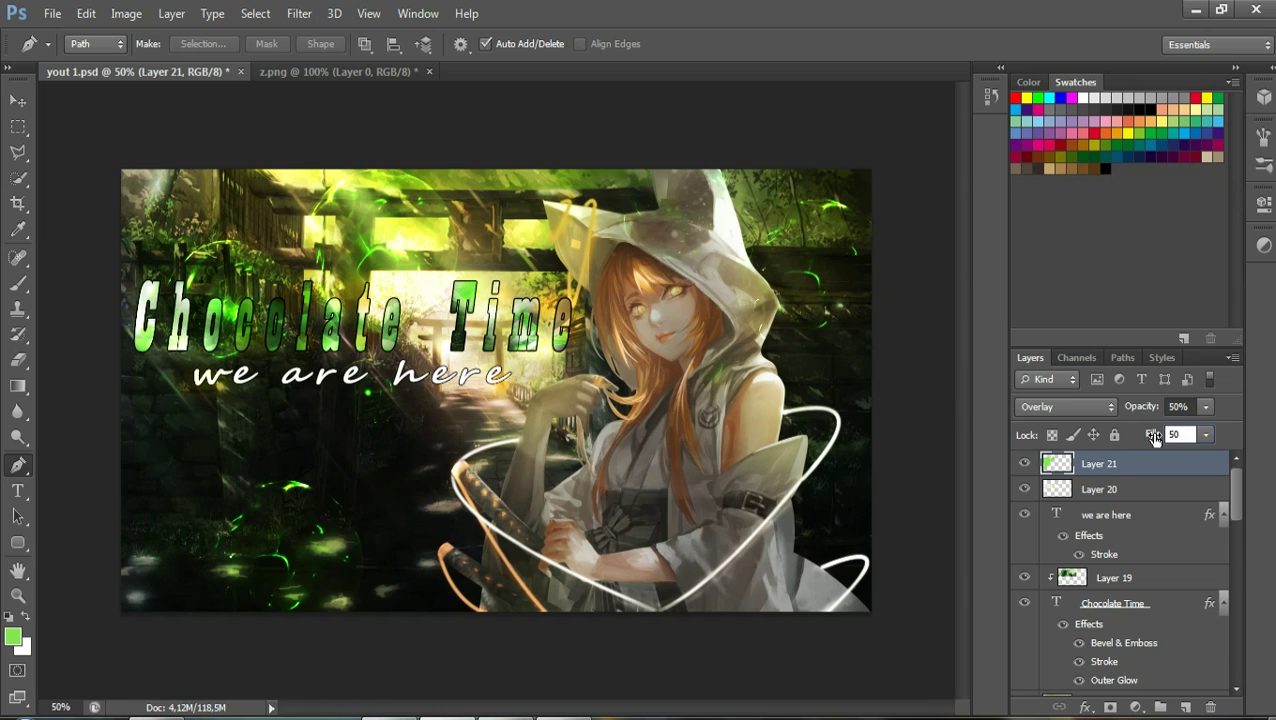
click(1025, 462)
click(1025, 462)
mouse_move(1100, 465)
mouse_down()
mouse_move(1105, 712)
mouse_move(1100, 652)
mouse_up()
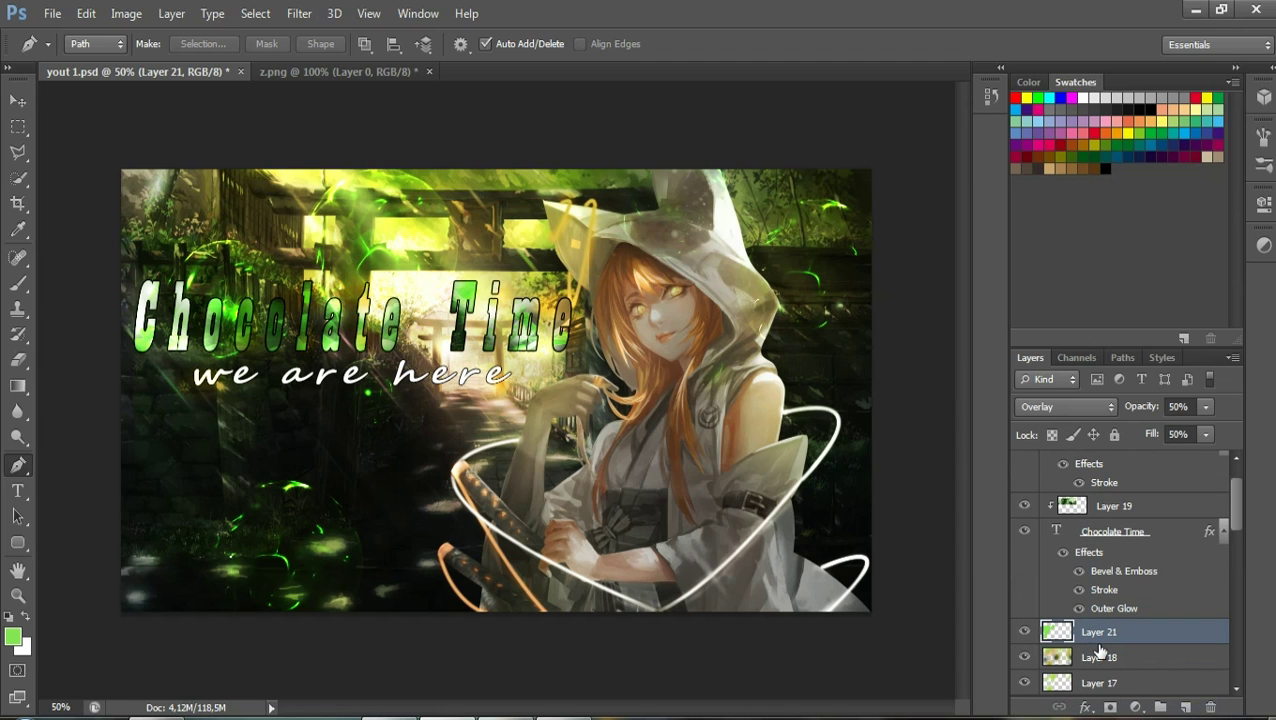
click(1024, 631)
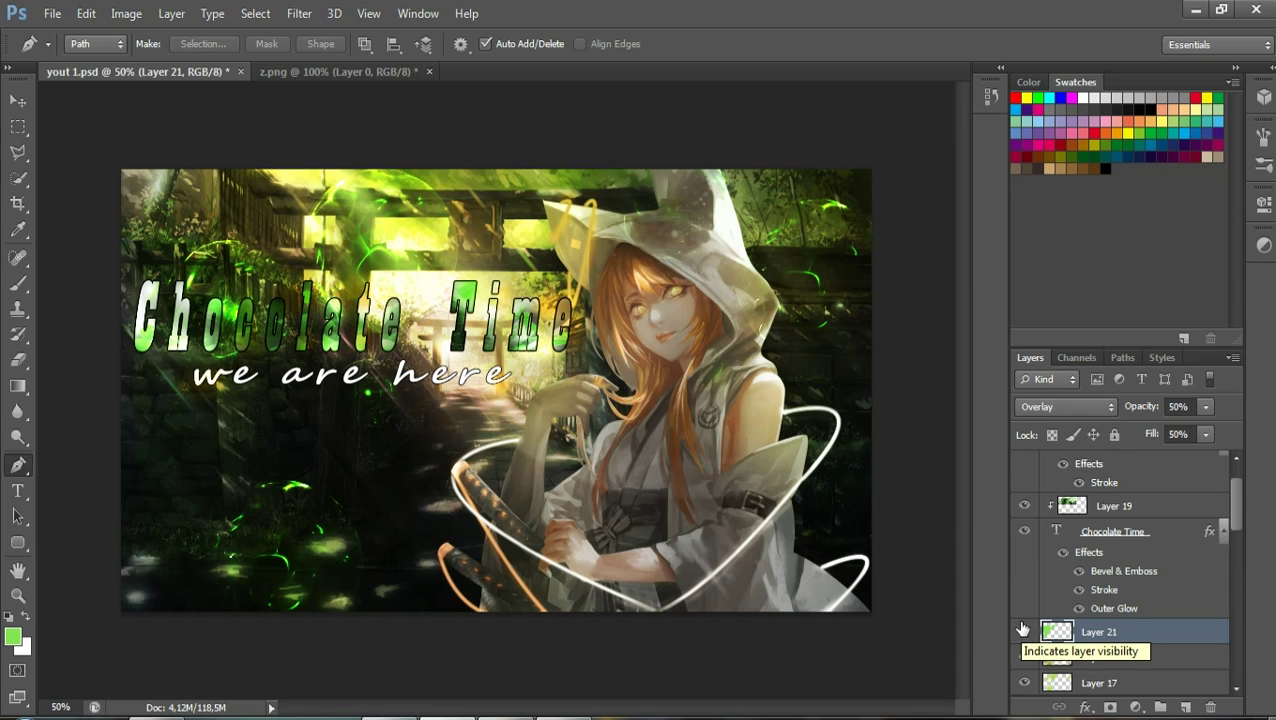
Set the 'we are here' subtitle layer to 90% opacity and 80% fill
click(1236, 458)
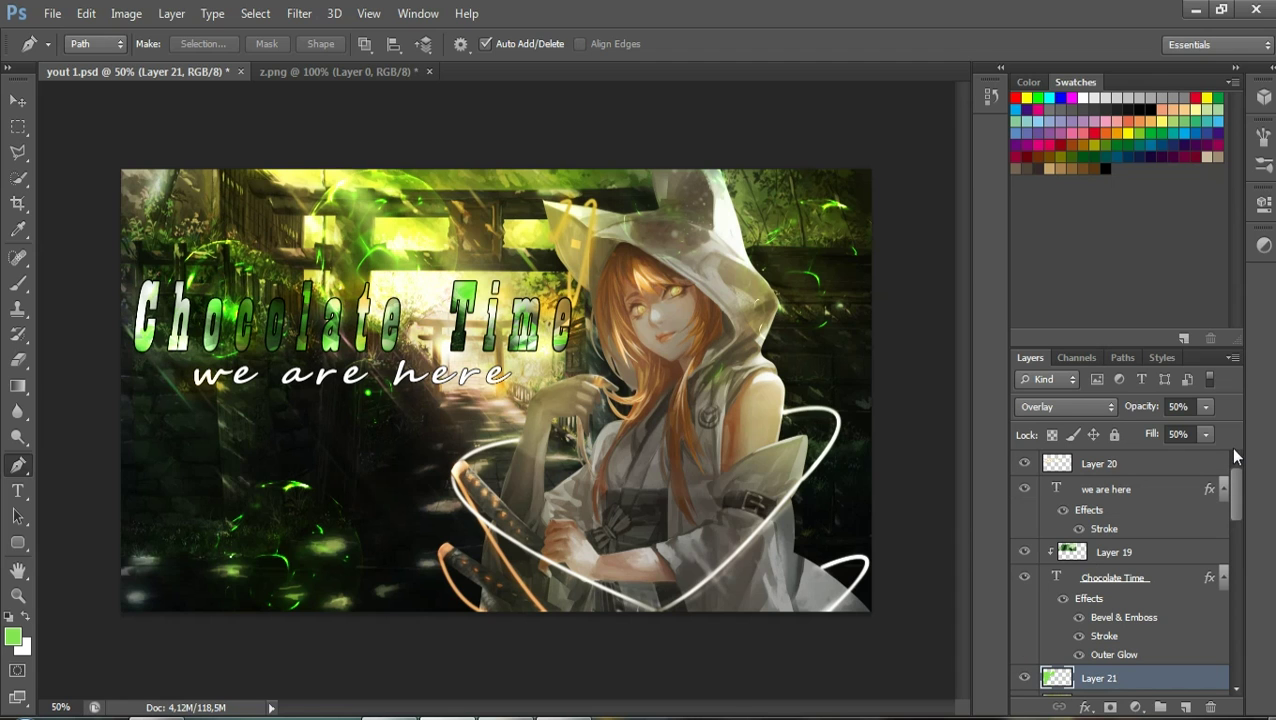
click(1122, 471)
click(1122, 494)
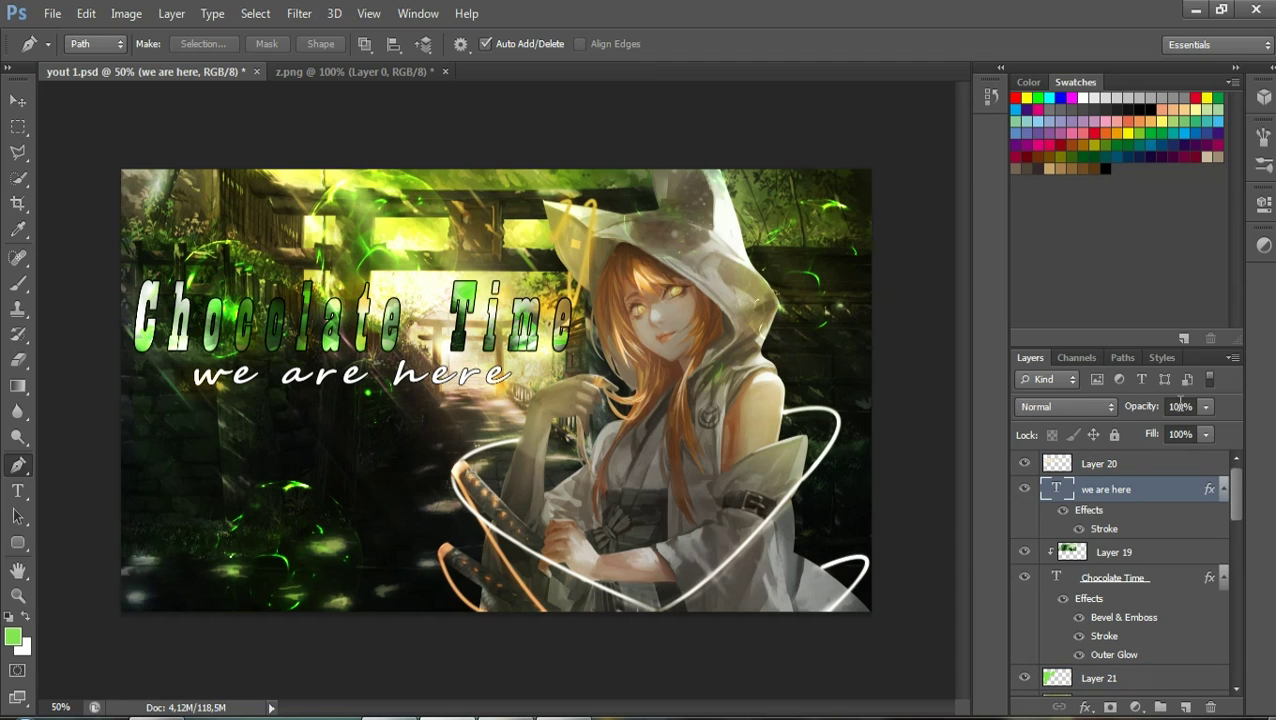
click(1180, 404)
text(90)
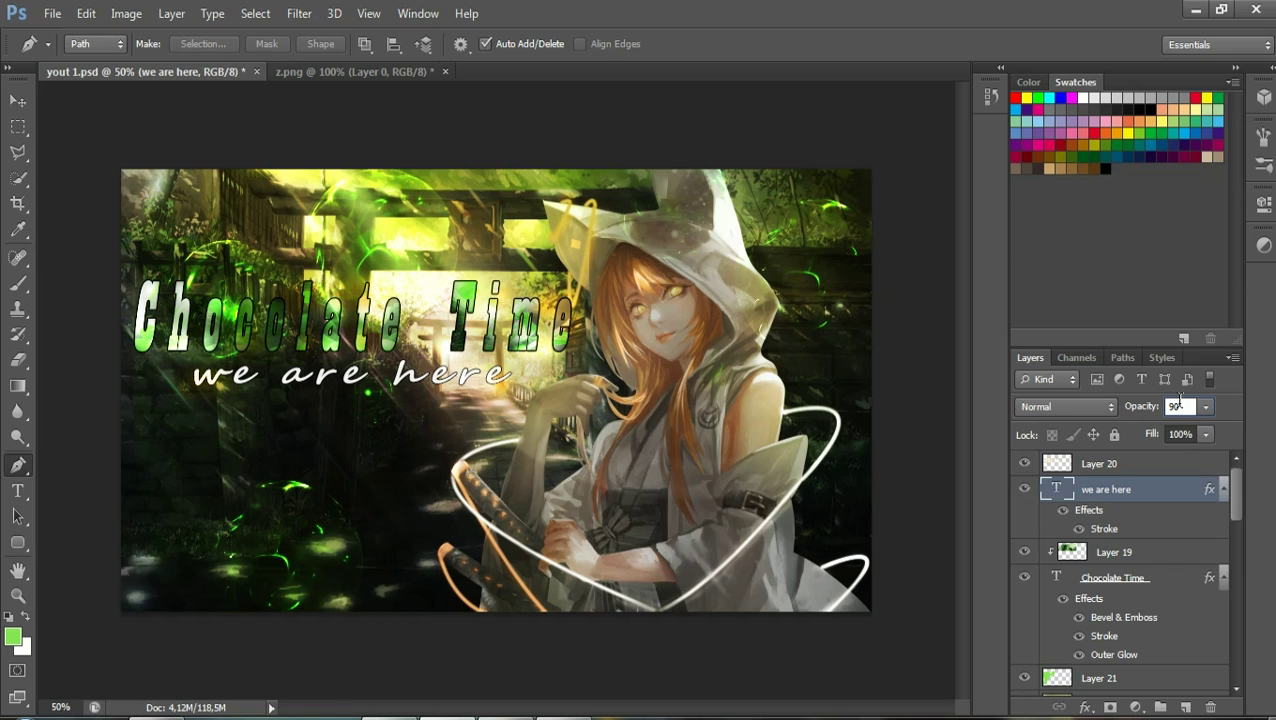
click(1181, 433)
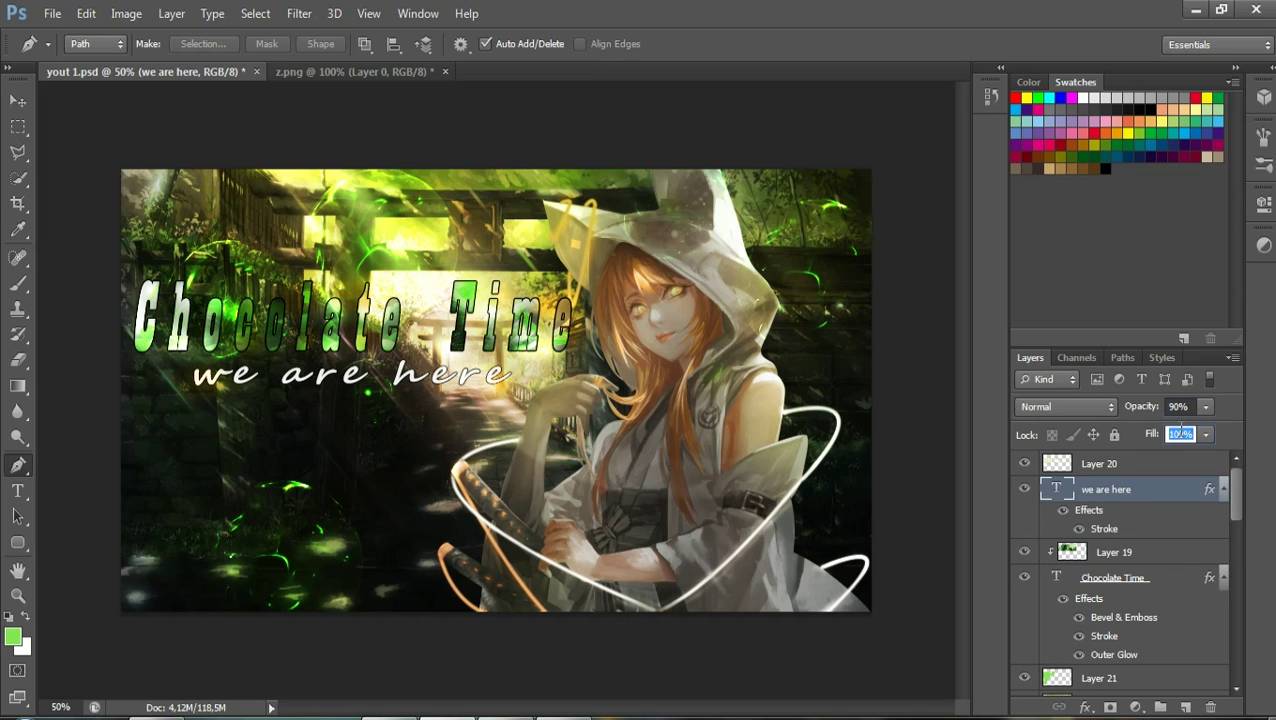
text(80)
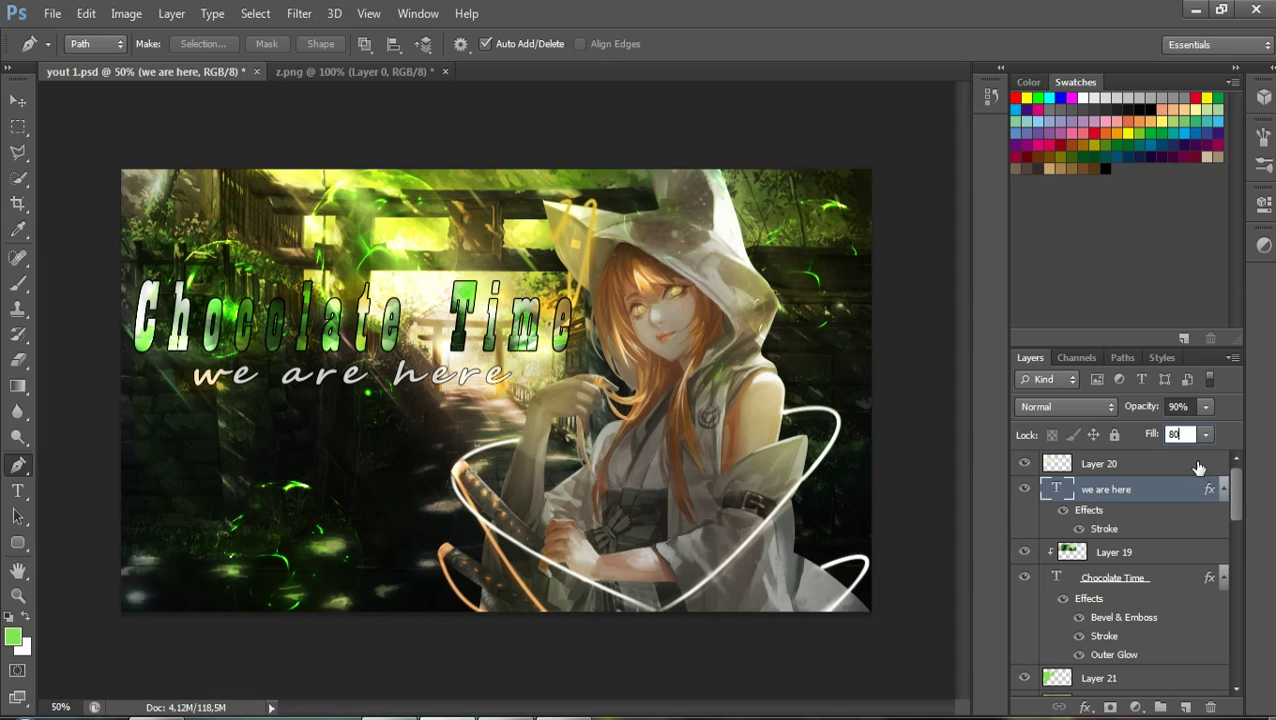
click(1160, 464)
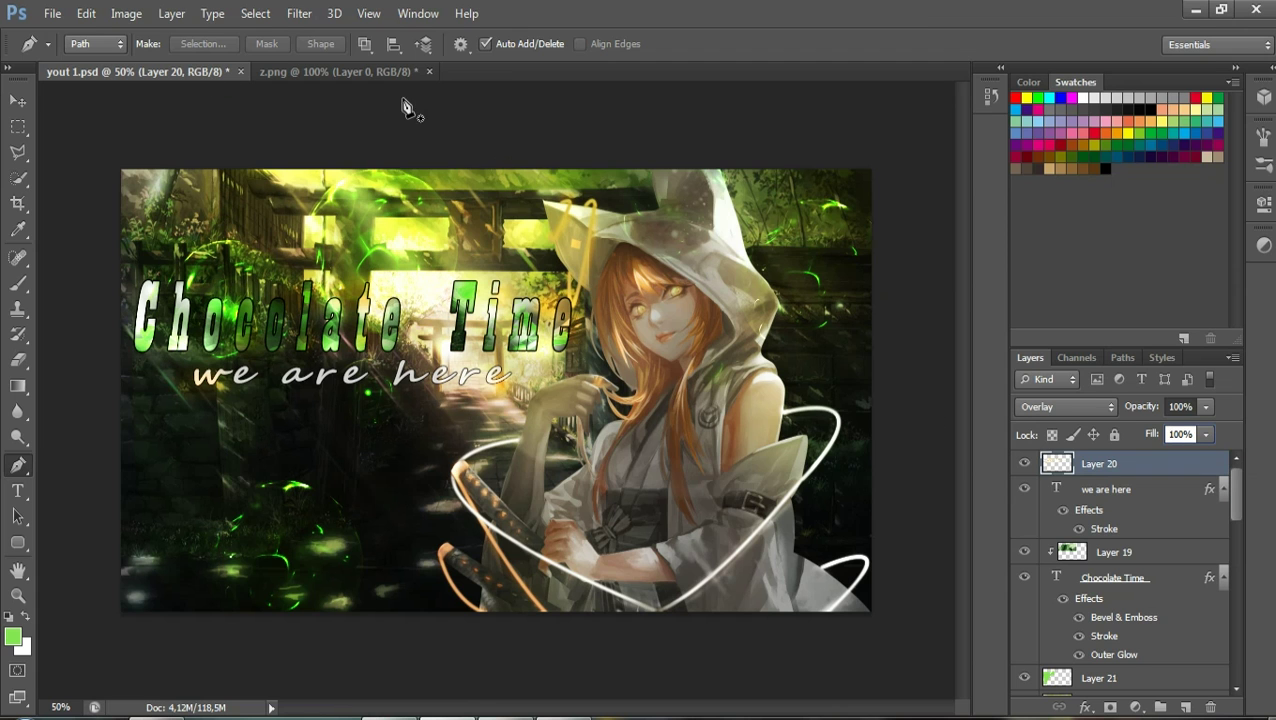
Close z.png without saving changes
click(429, 71)
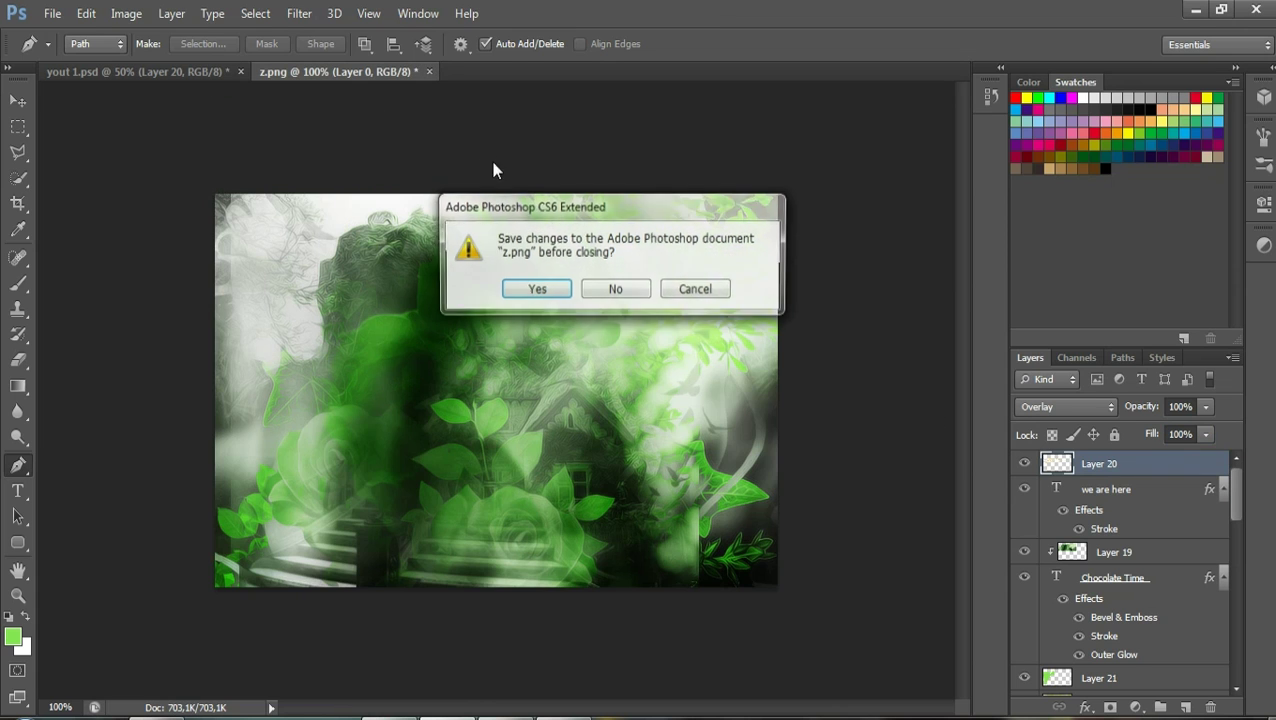
click(605, 292)
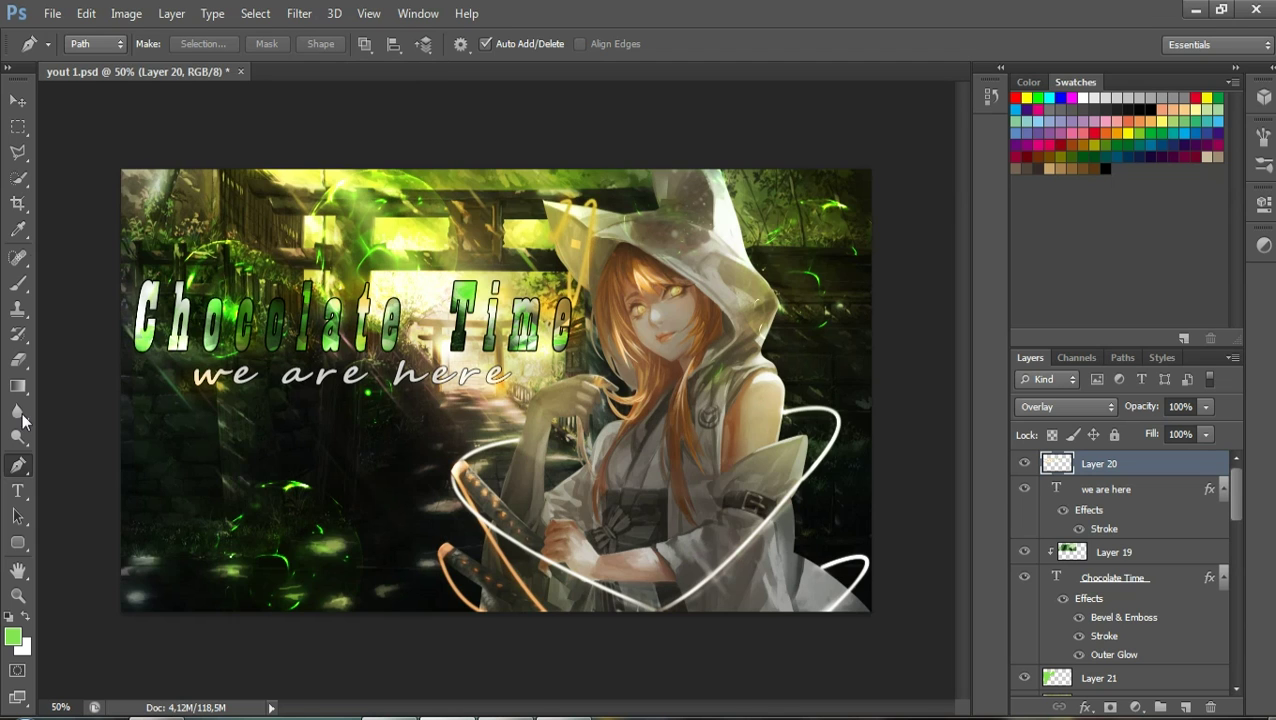
click(19, 101)
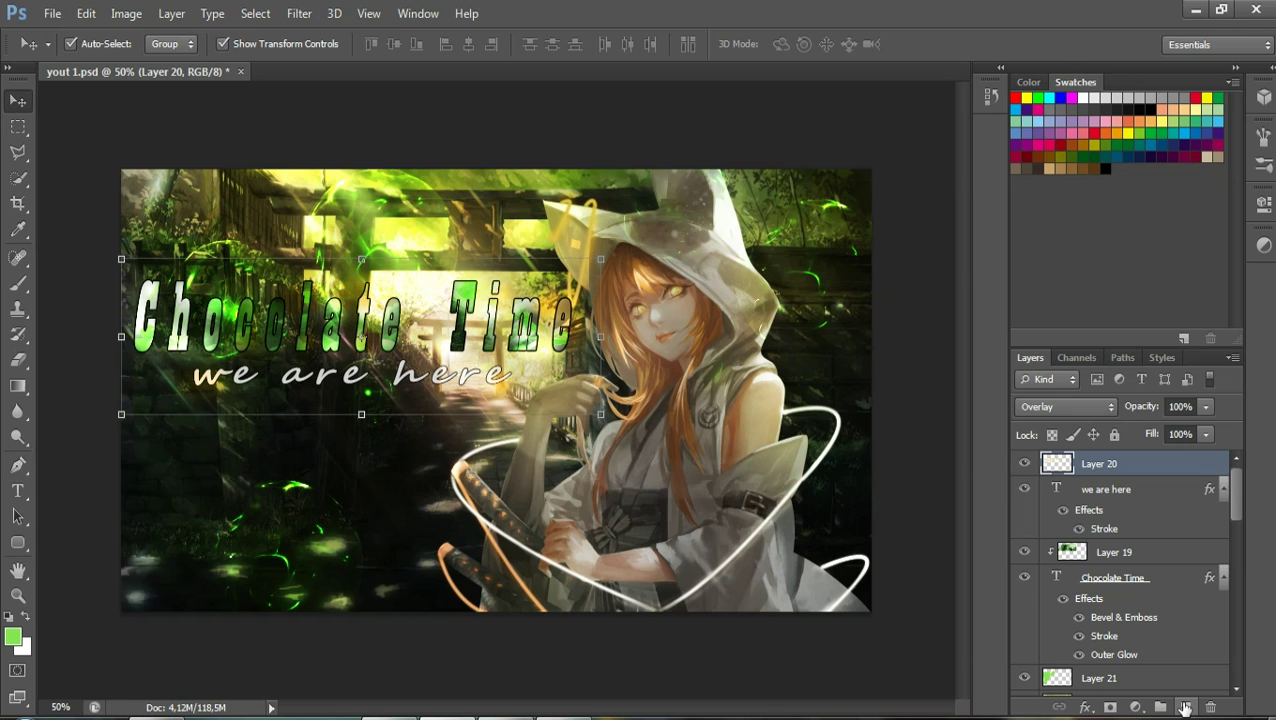
Add a Gradient Map adjustment layer using the Light Spectrum preset
click(1136, 707)
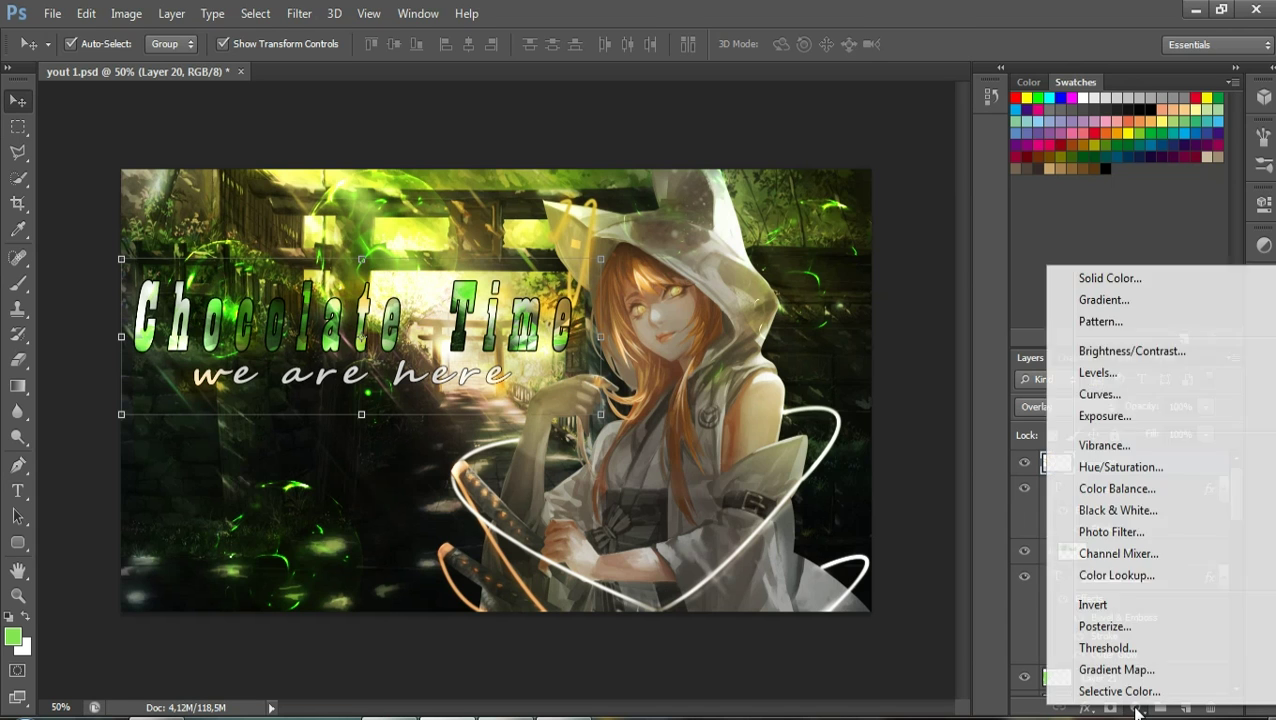
click(1120, 670)
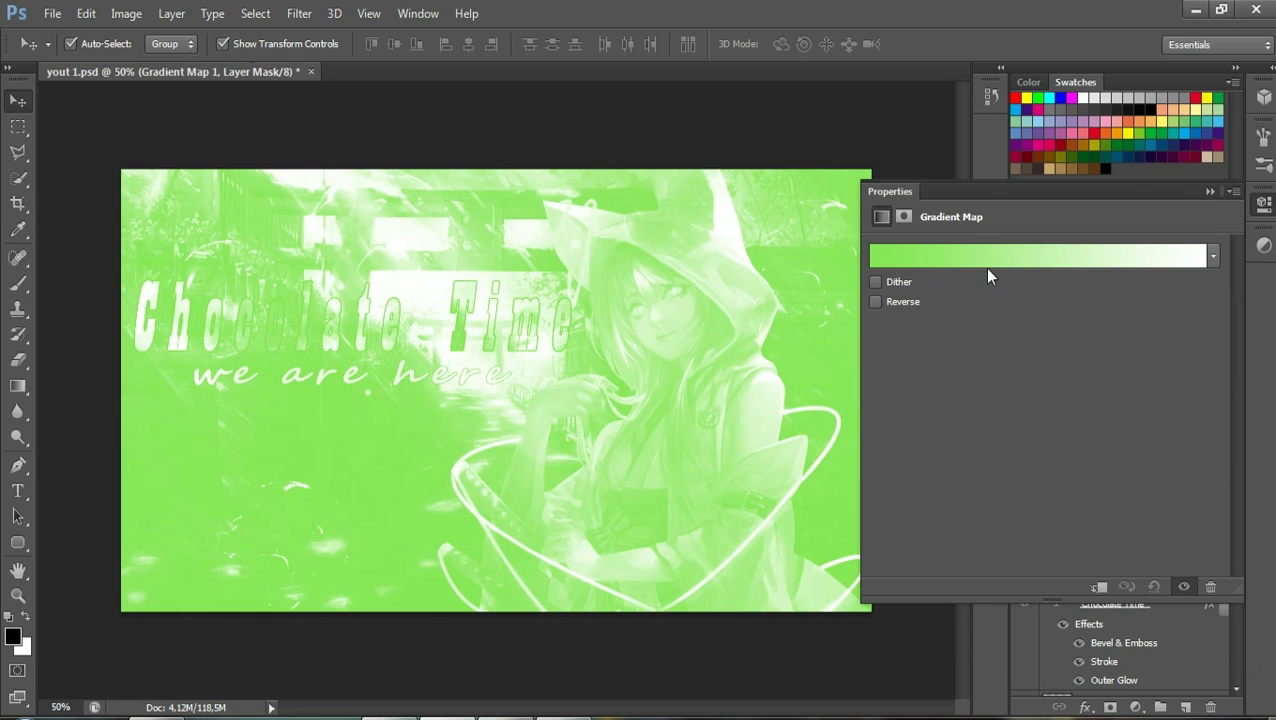
click(987, 264)
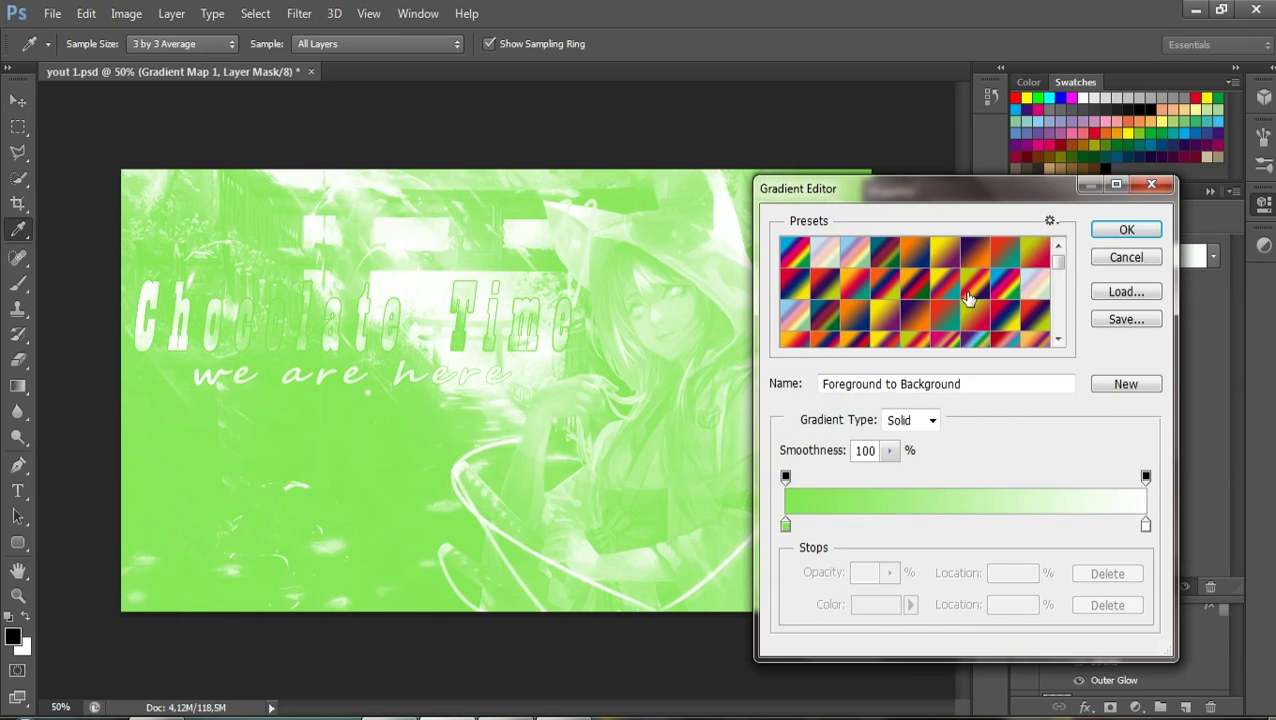
click(822, 256)
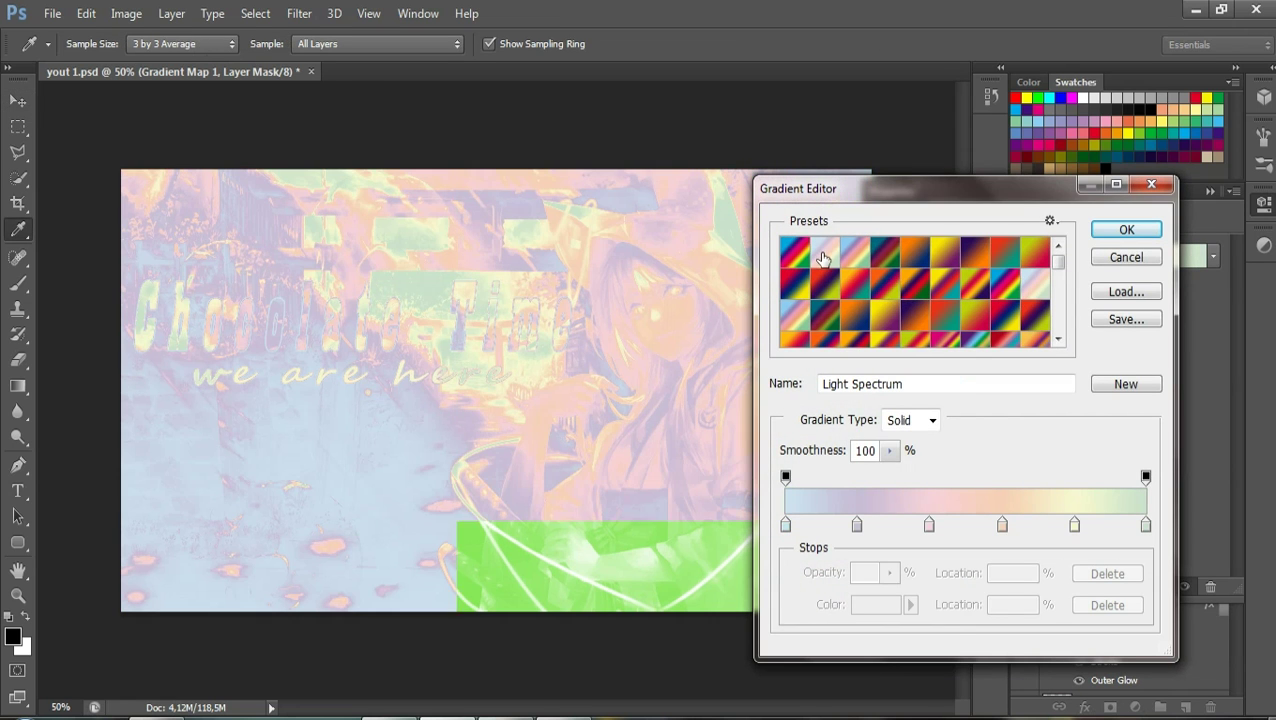
click(1130, 231)
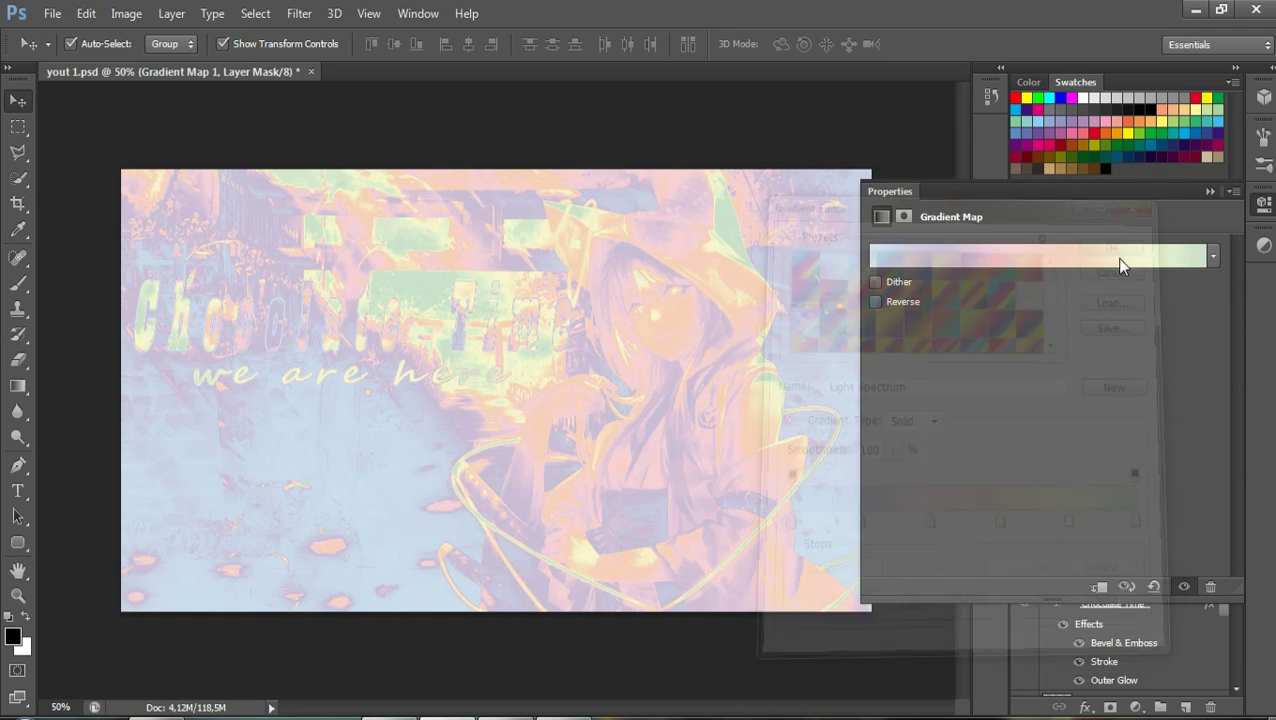
click(1212, 192)
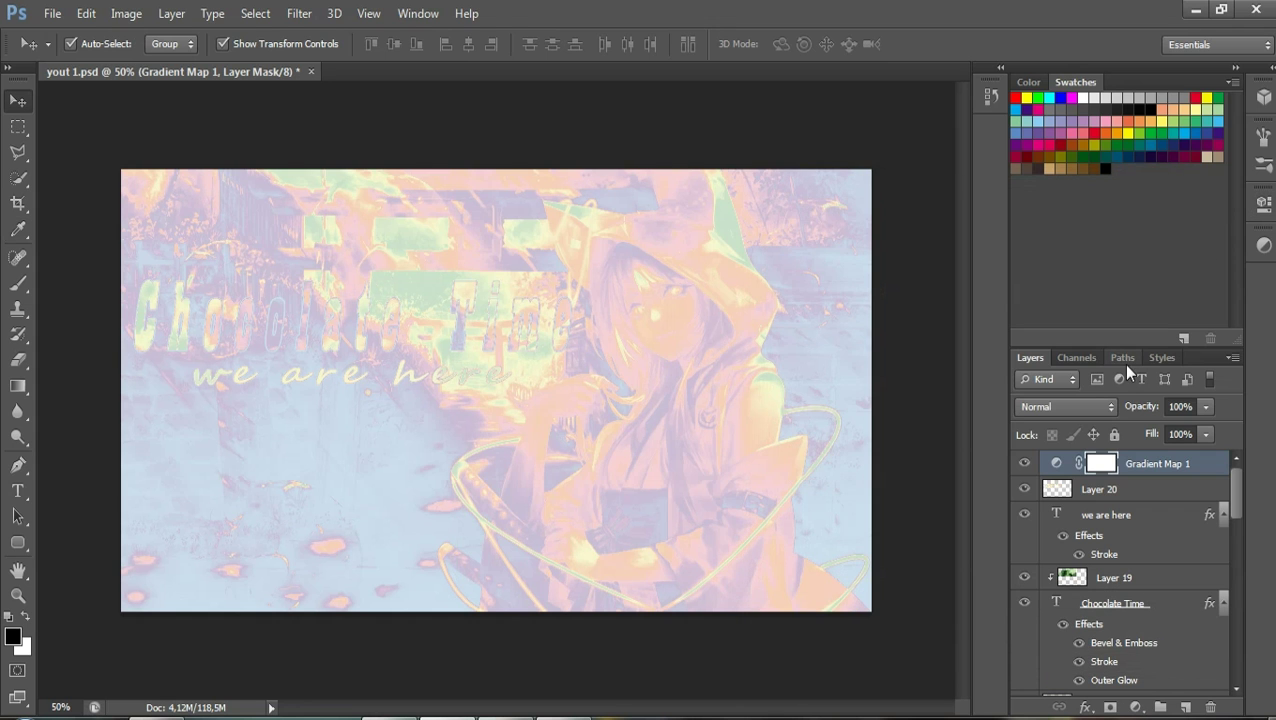
Blend the gradient map as Overlay at 40% opacity
click(1053, 408)
click(1035, 258)
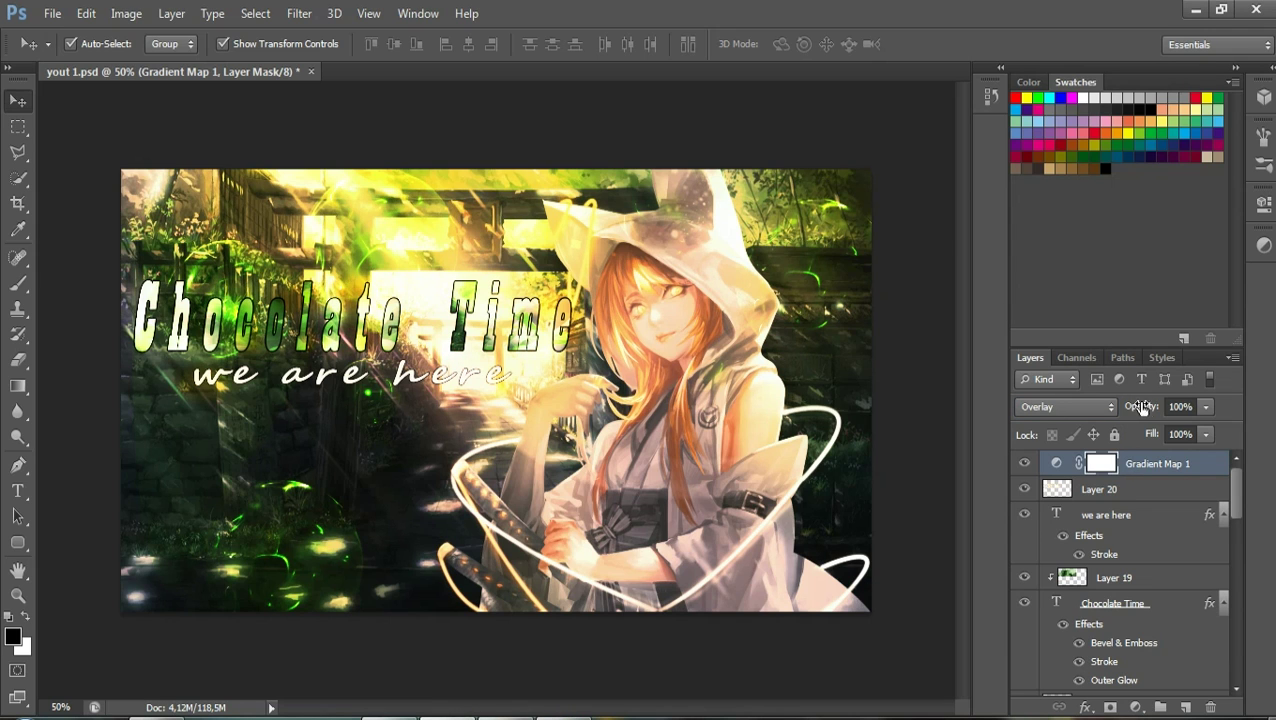
click(1180, 407)
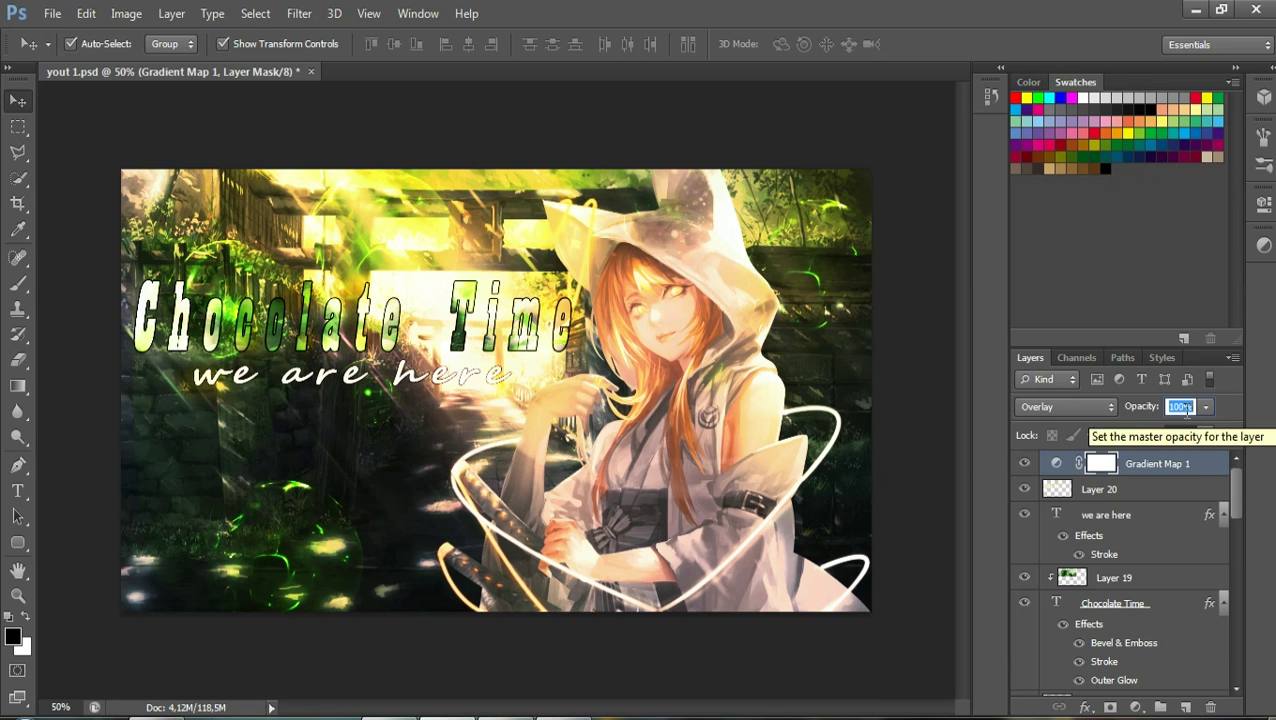
text(30)
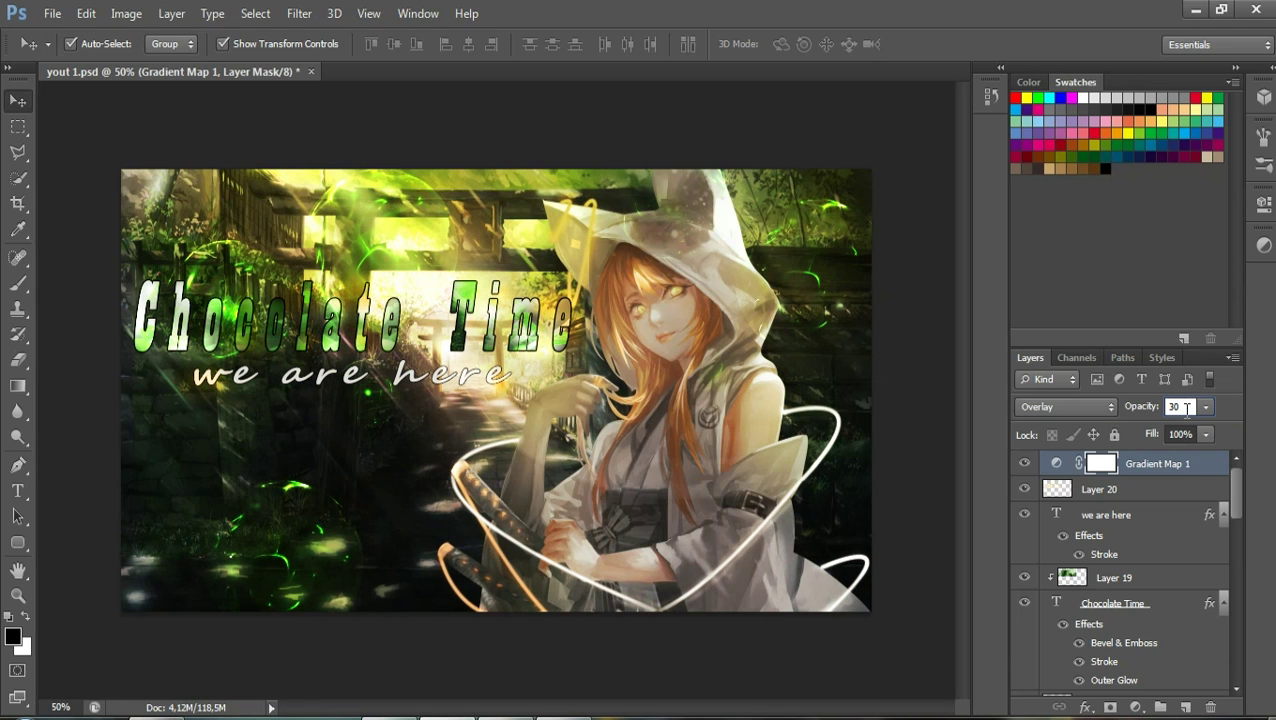
key(BackSpace)
text(0)
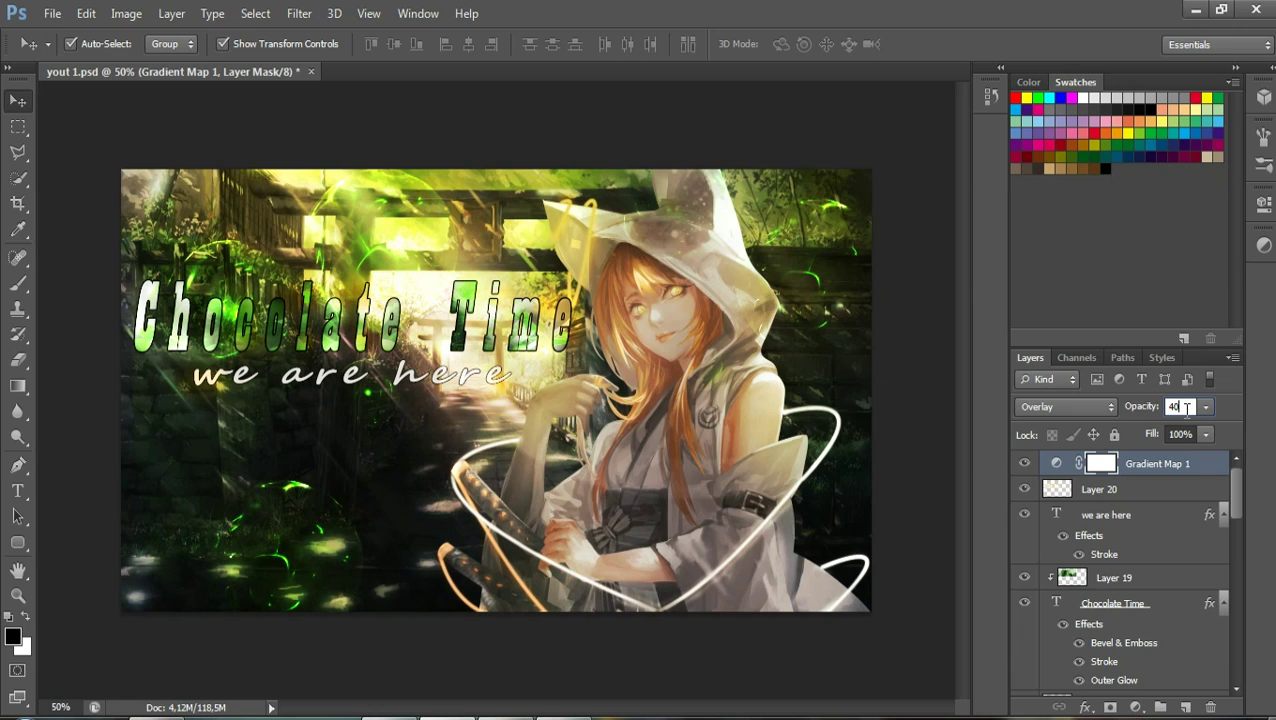
click(1024, 463)
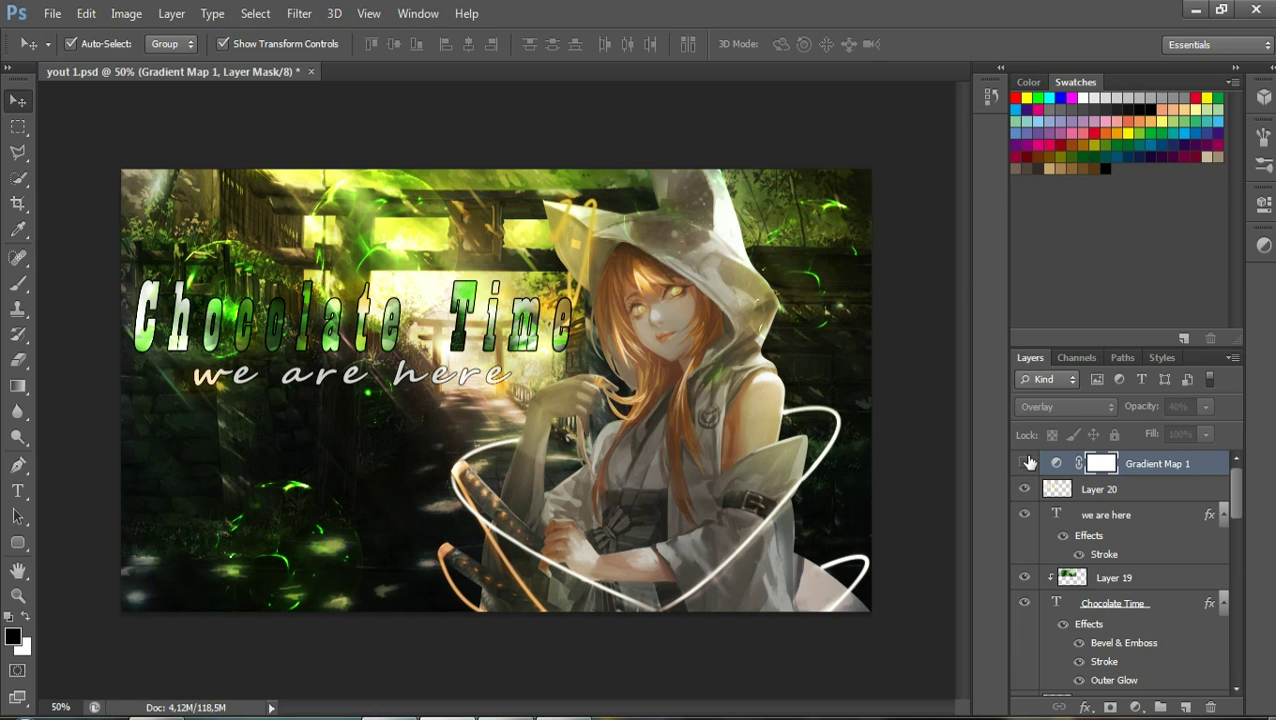
click(1024, 463)
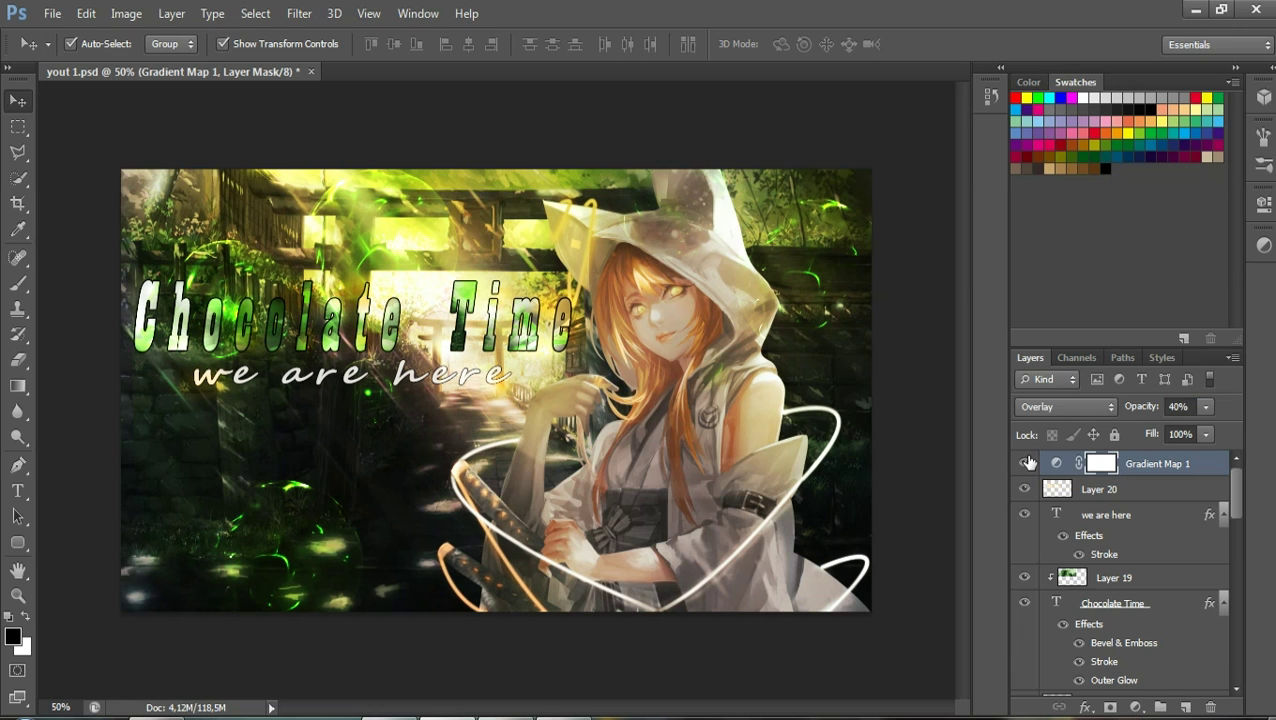
click(1135, 708)
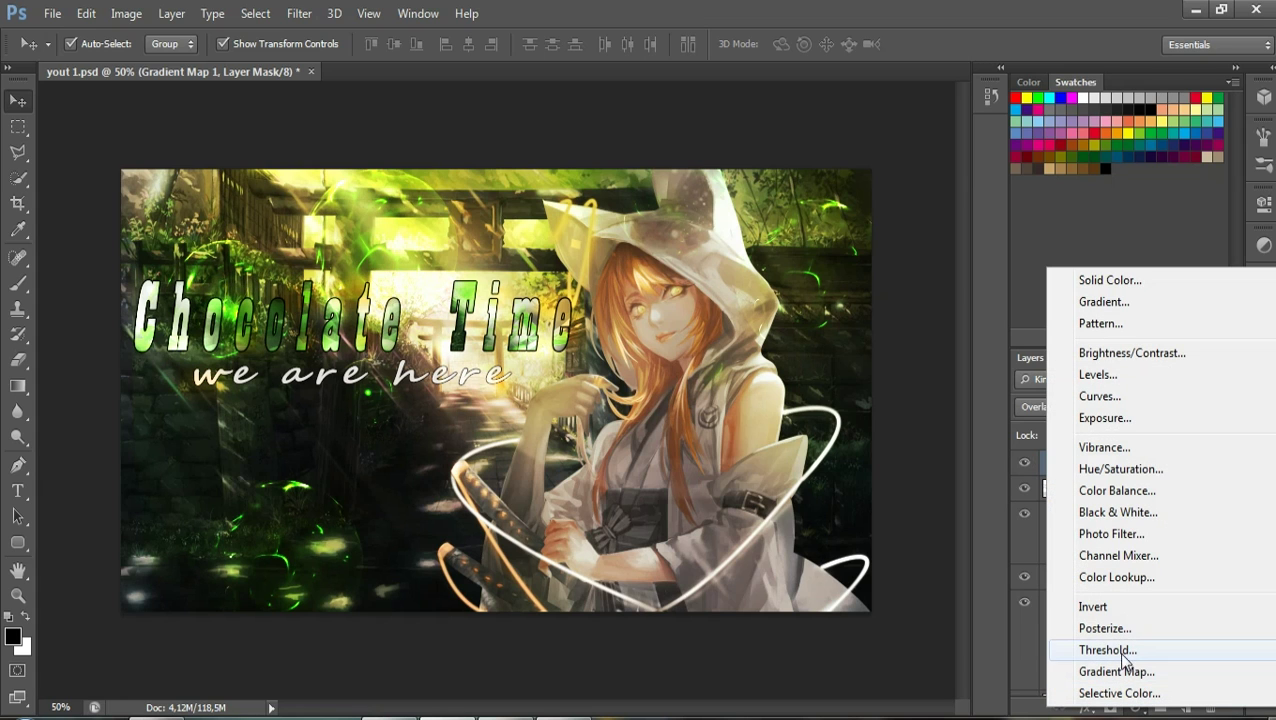
Add a Color Lookup adjustment layer, settling on the FallColors.look 3DLUT after trying others
click(1118, 580)
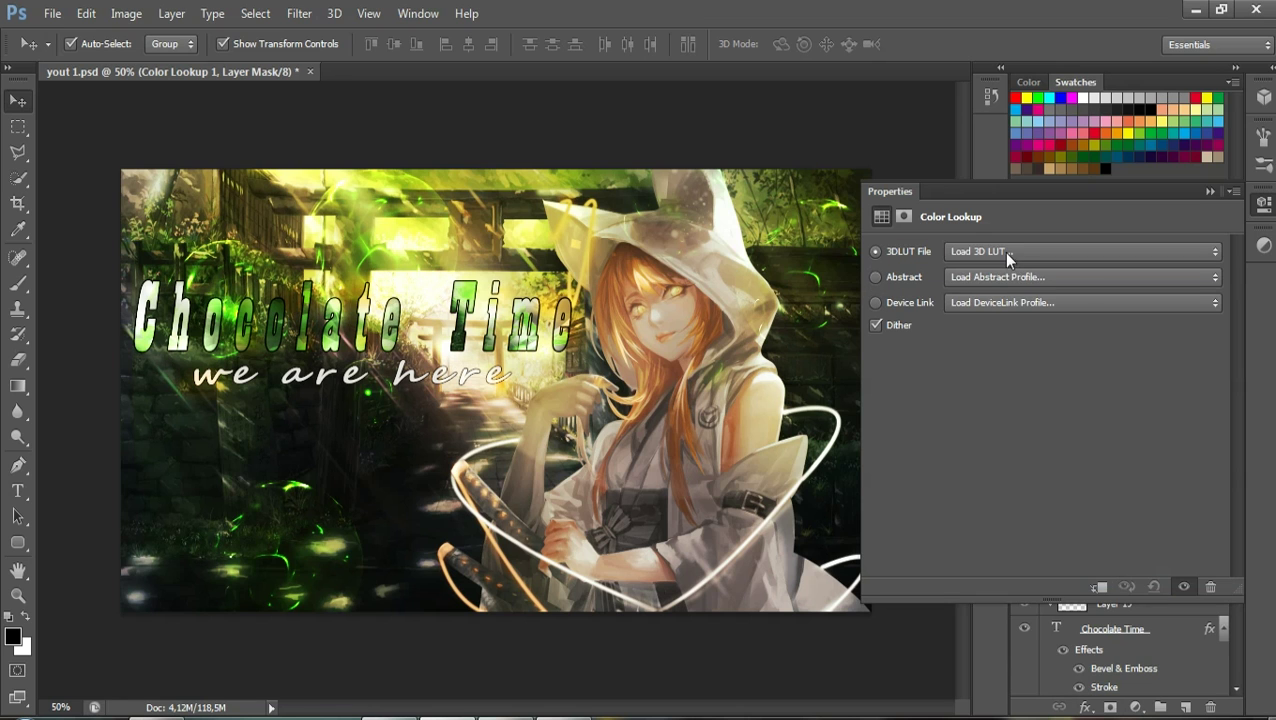
click(1006, 254)
click(1008, 386)
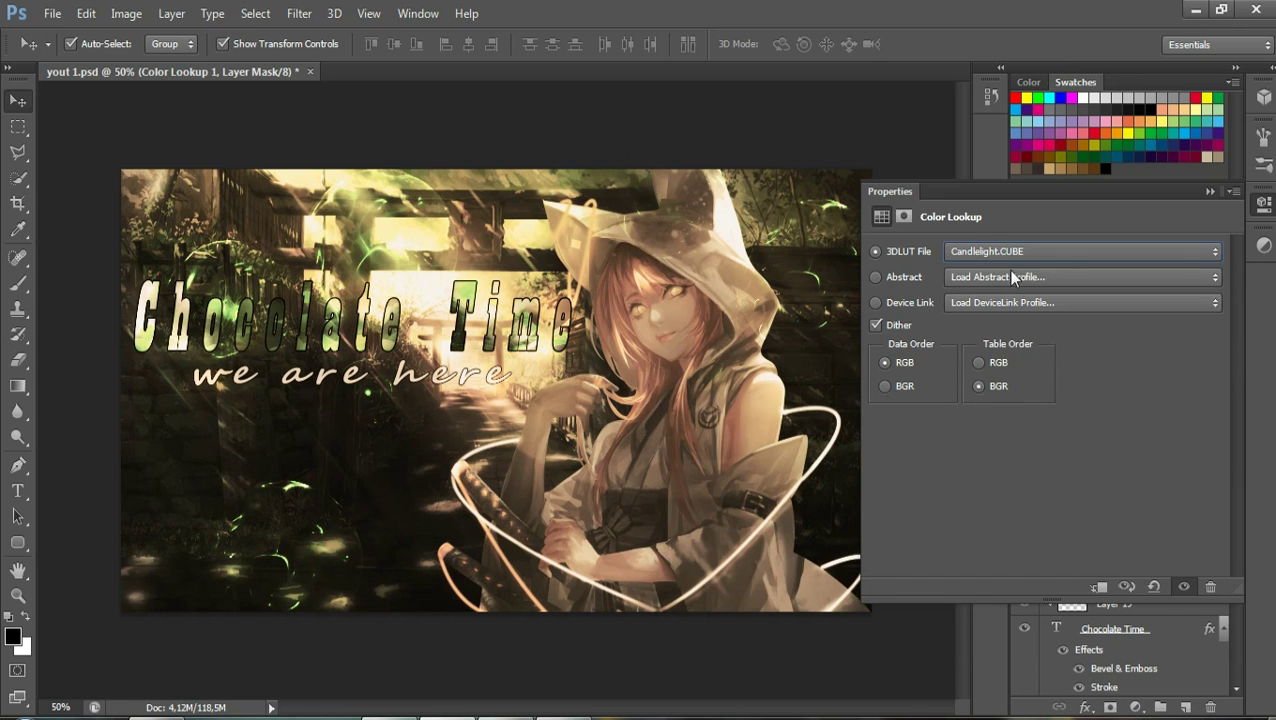
click(1008, 254)
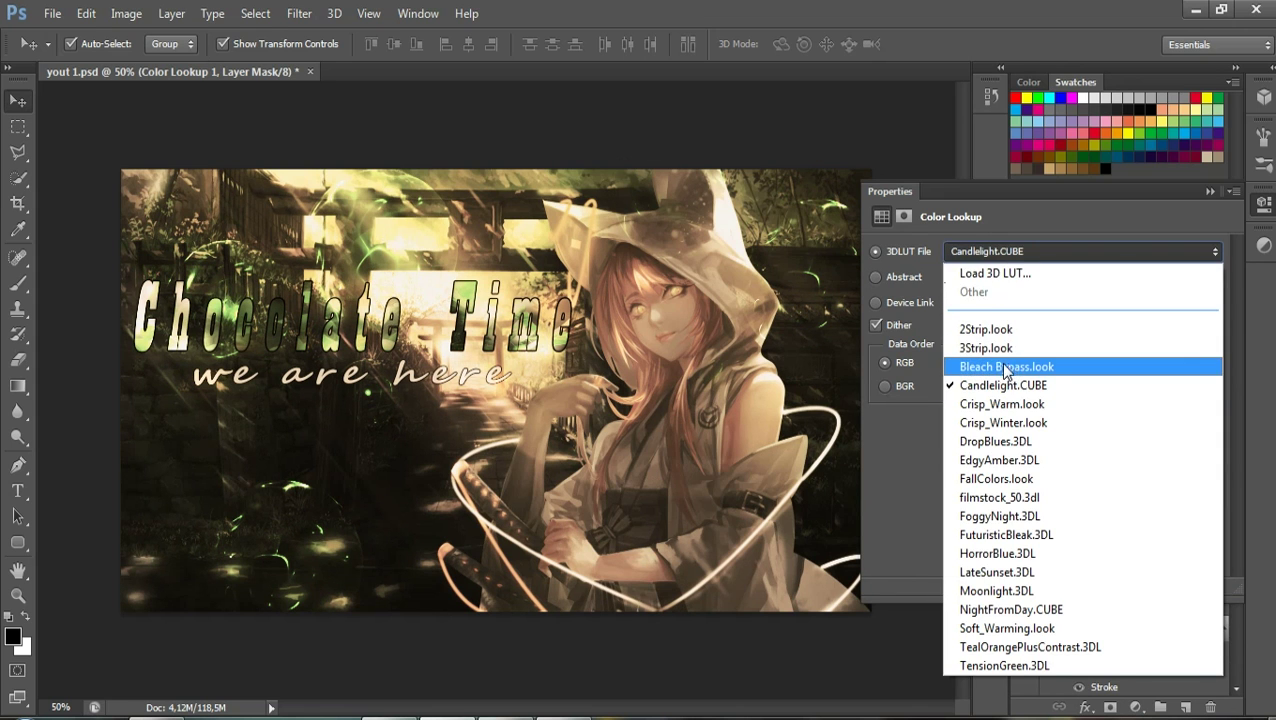
click(1006, 366)
click(1008, 251)
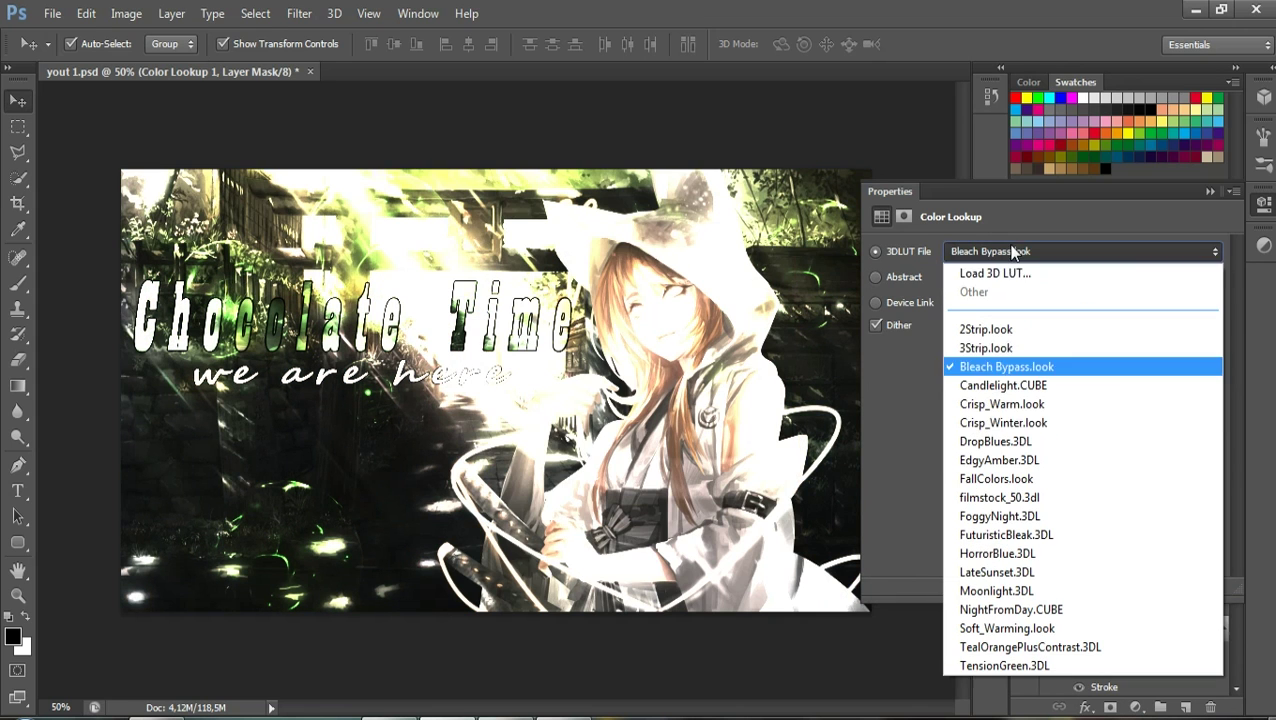
click(1016, 441)
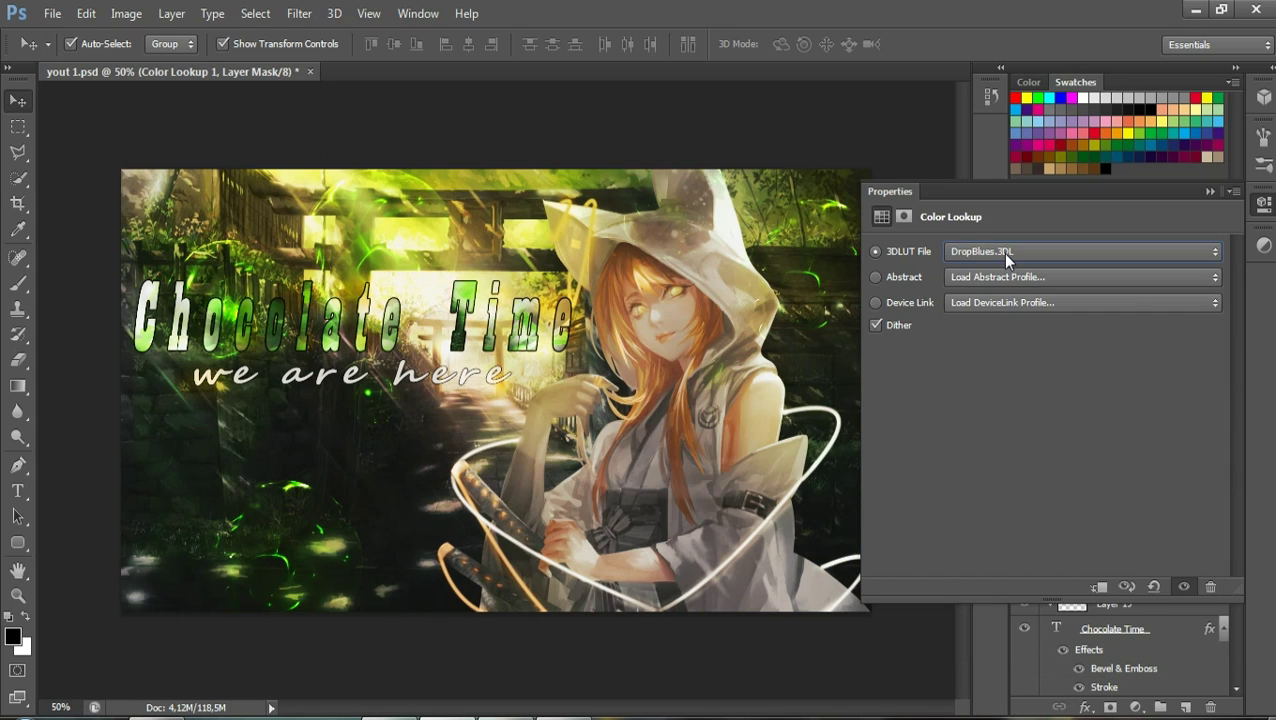
click(1002, 252)
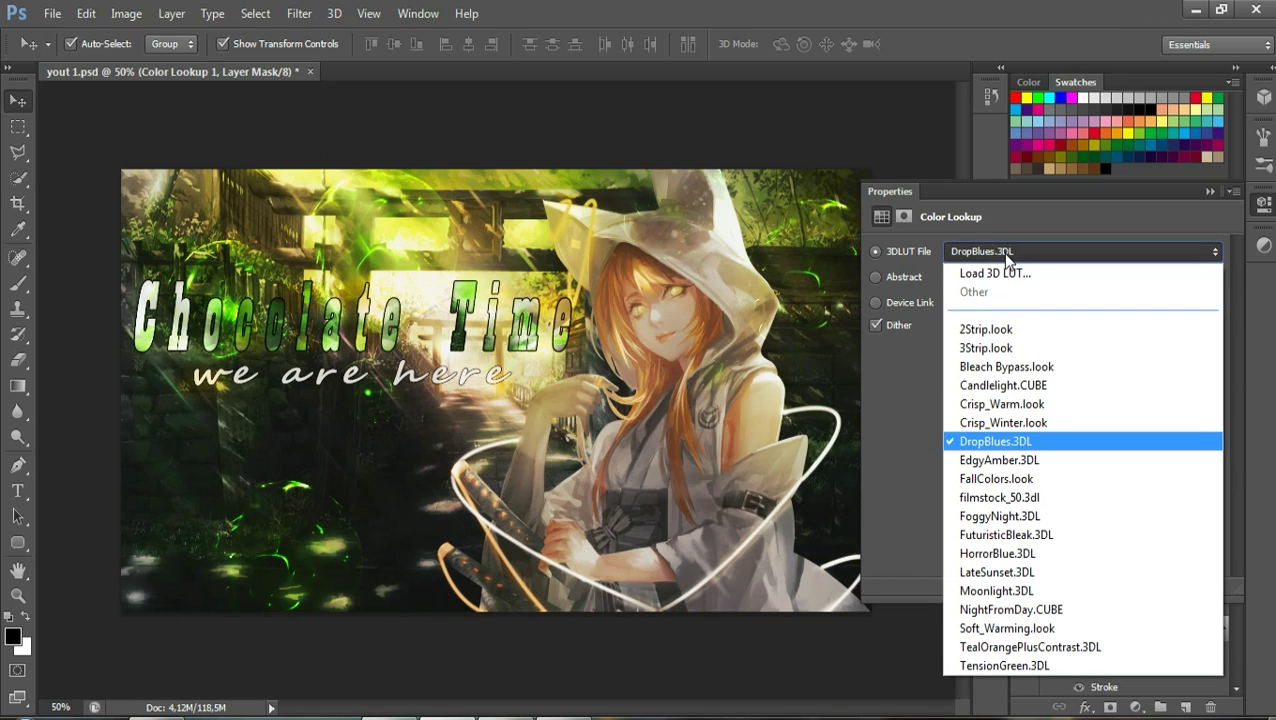
click(1017, 479)
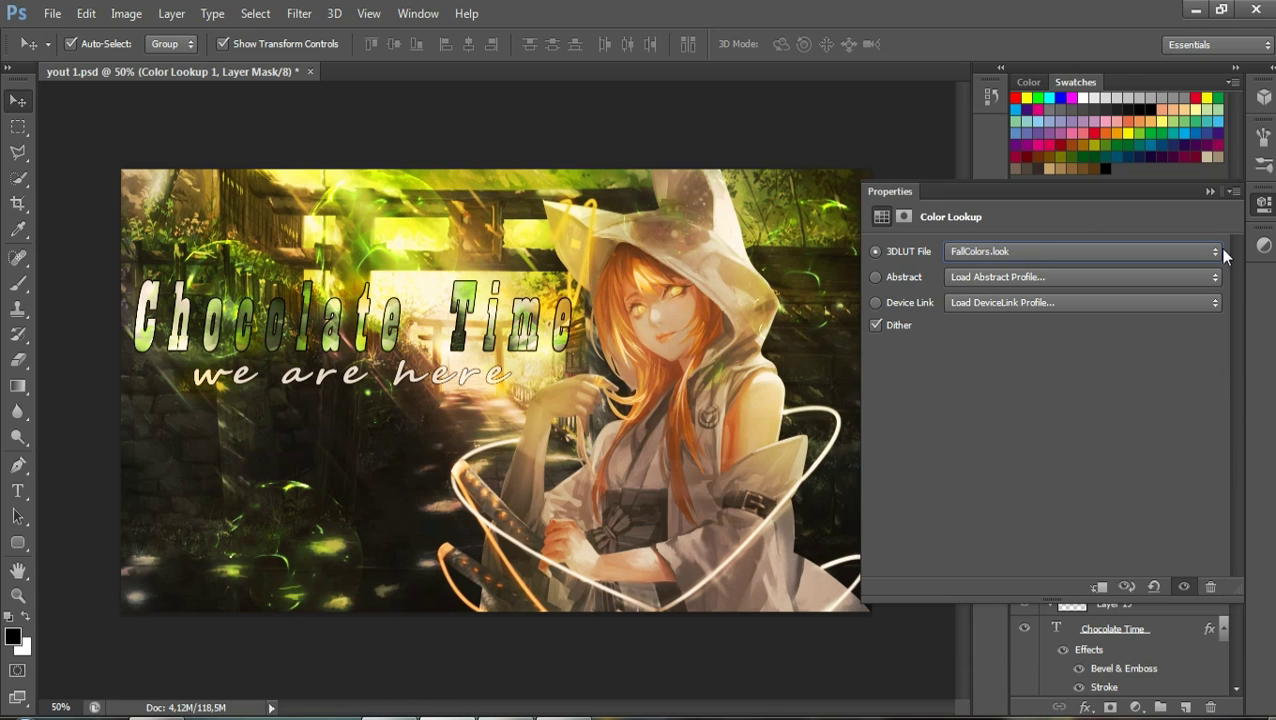
click(1210, 191)
Keep the colour lookup in Normal blending at 50% opacity with 30% fill
click(1053, 407)
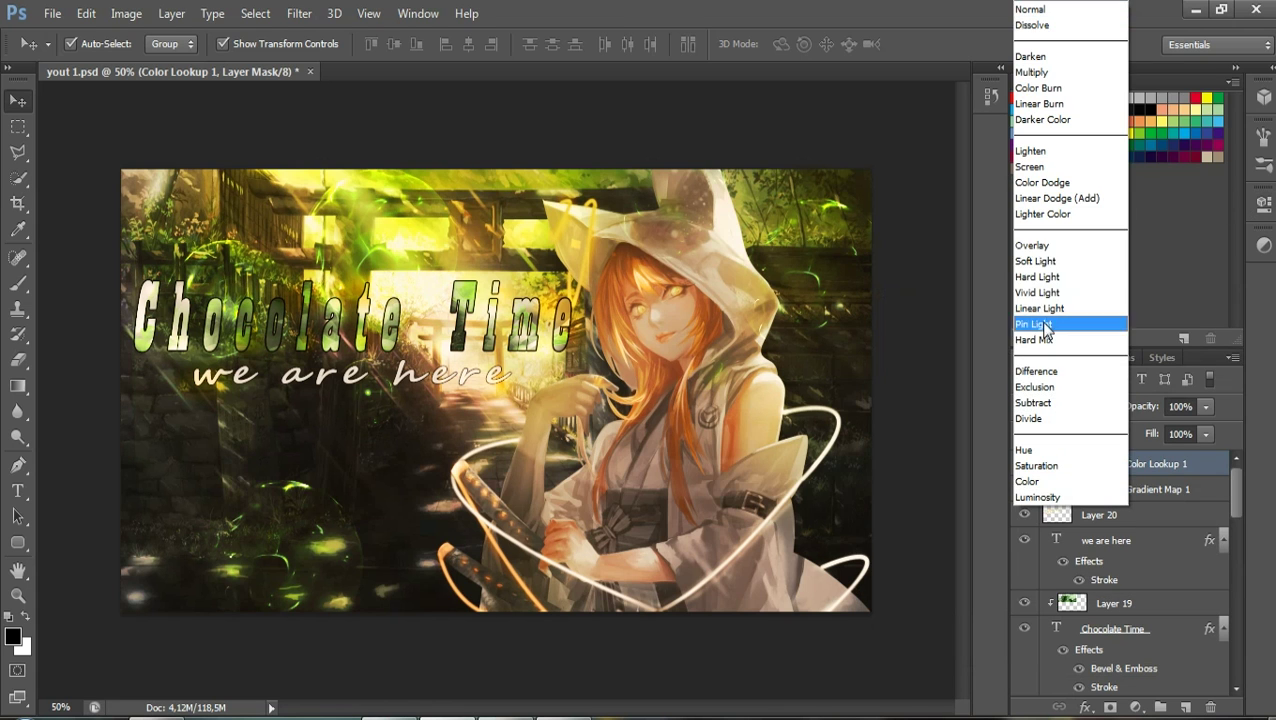
click(1058, 246)
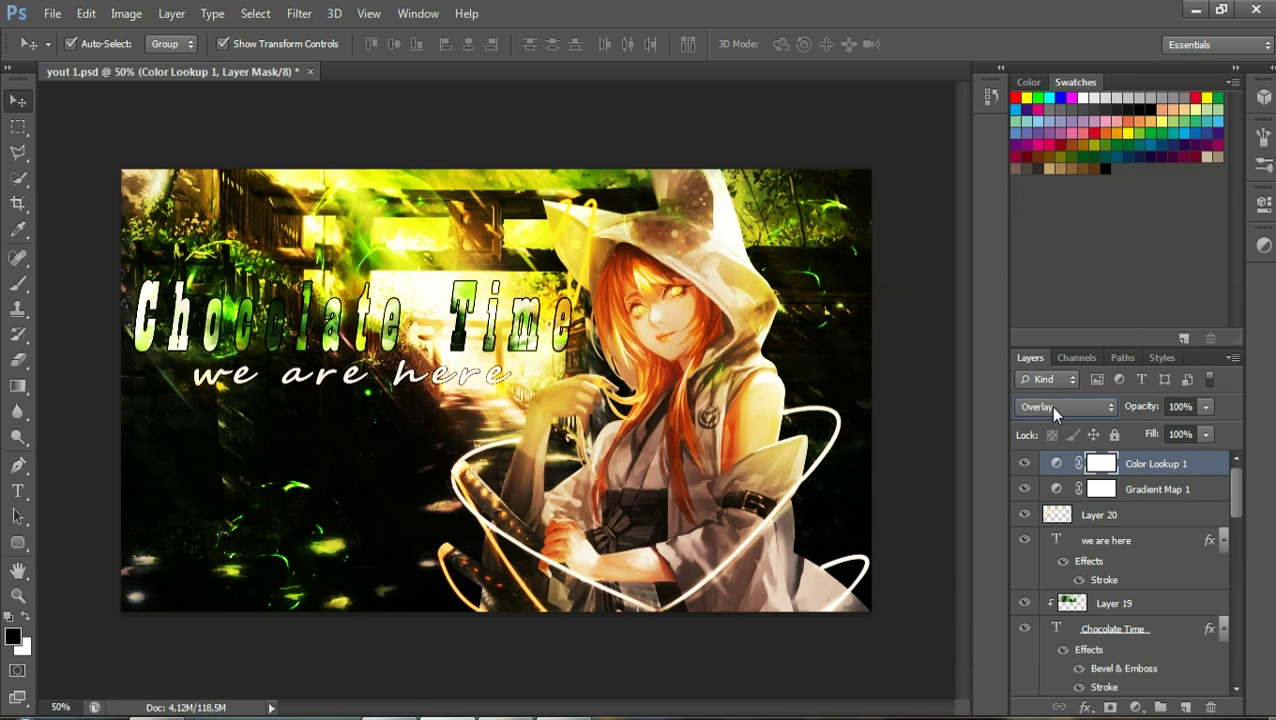
click(1050, 406)
click(1042, 164)
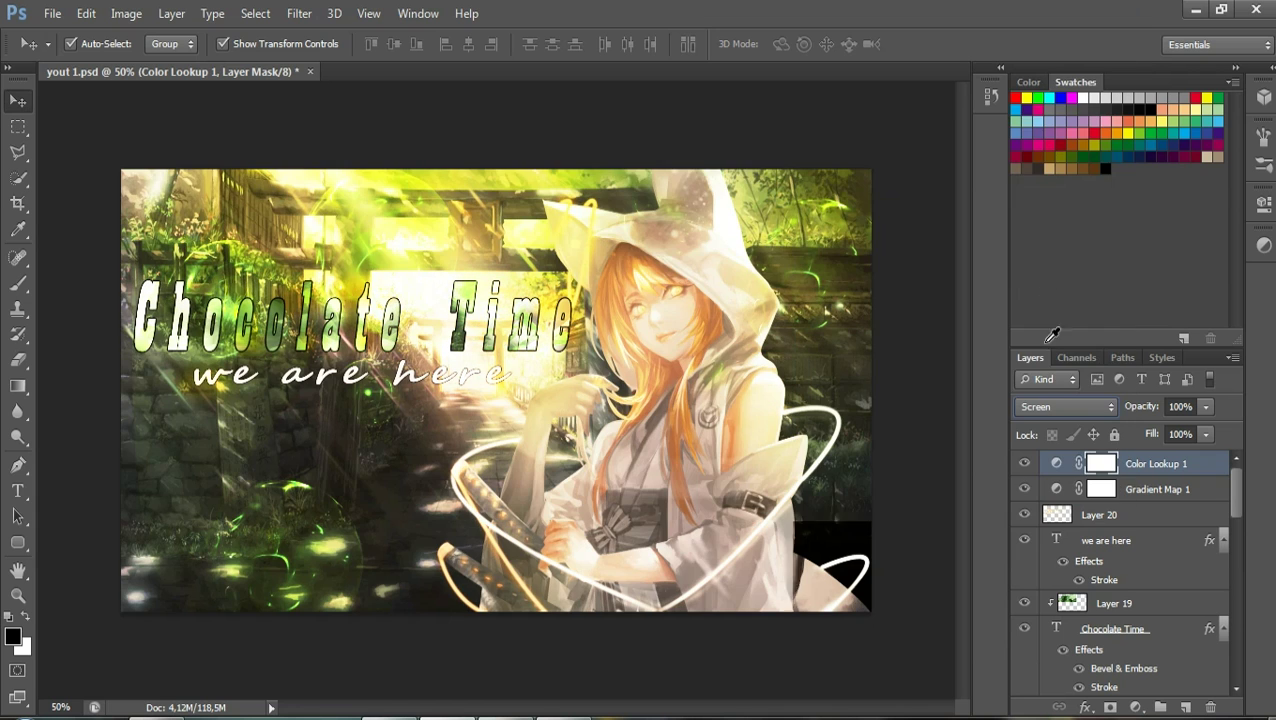
click(1058, 402)
click(1062, 11)
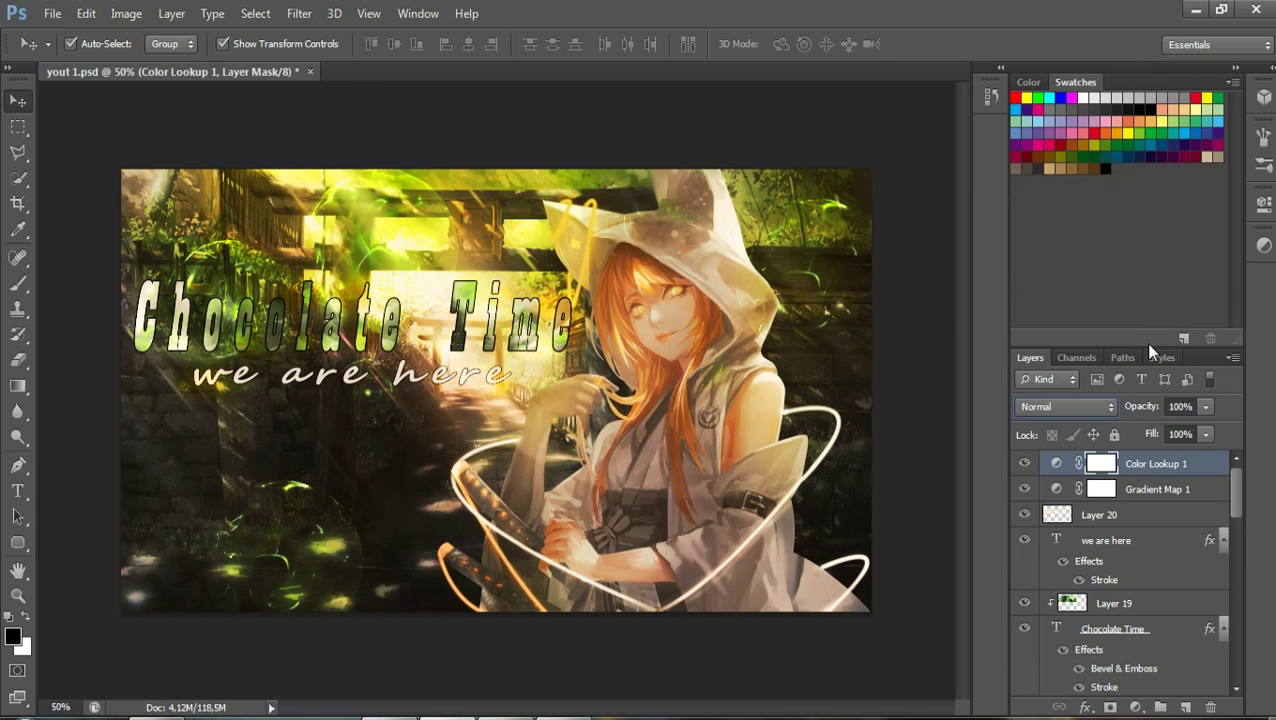
click(1181, 406)
text(50)
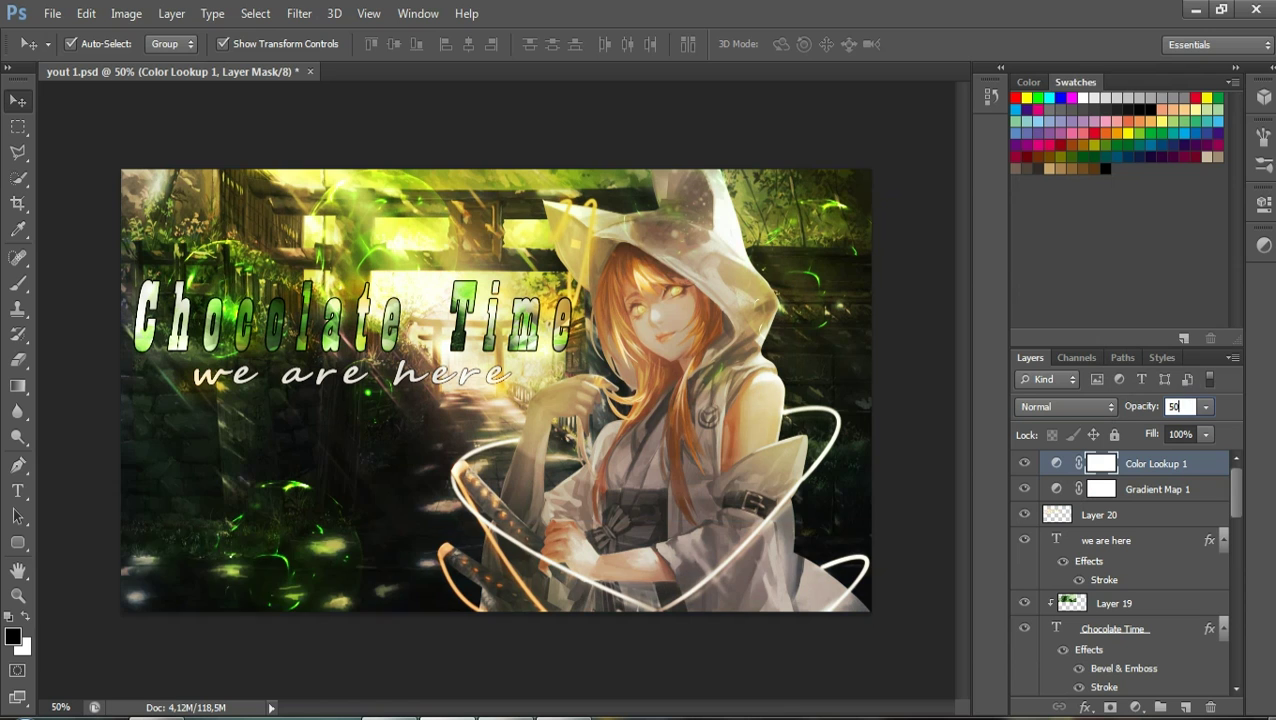
key(Return)
click(1180, 433)
text(30)
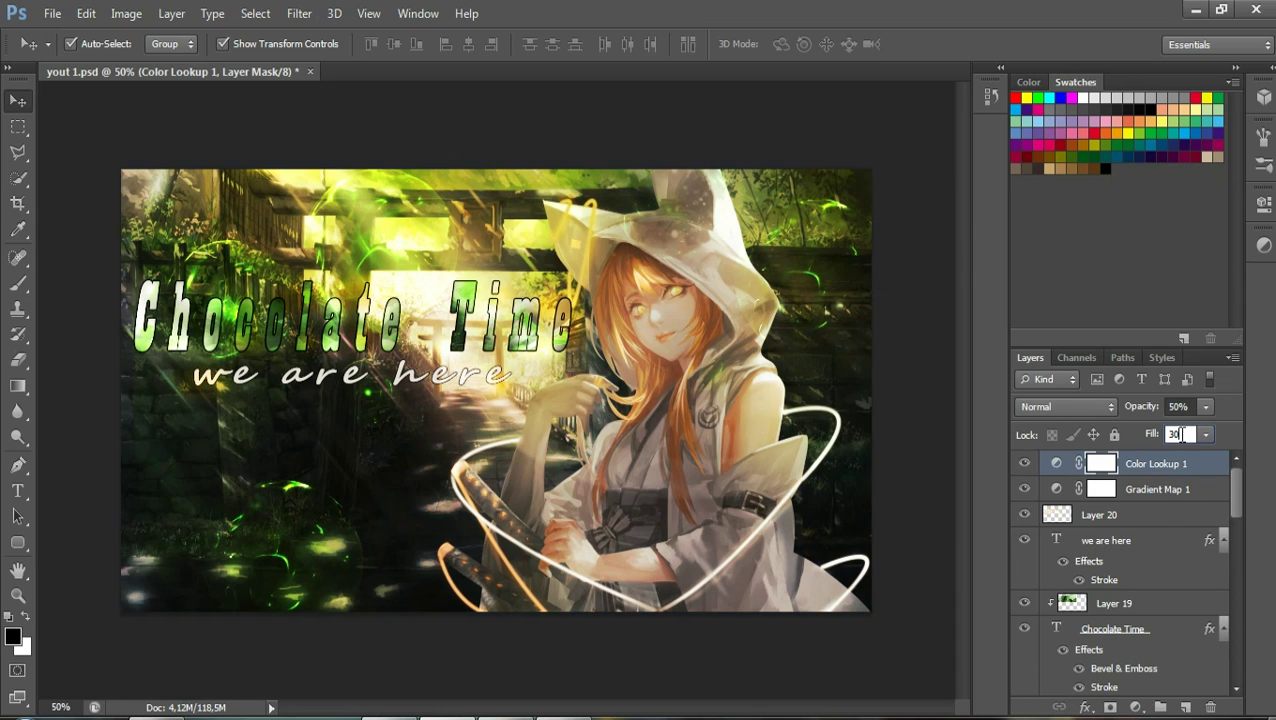
Try Channel Mixer and Exposure (-1.17) adjustment layers, then delete both
click(1137, 707)
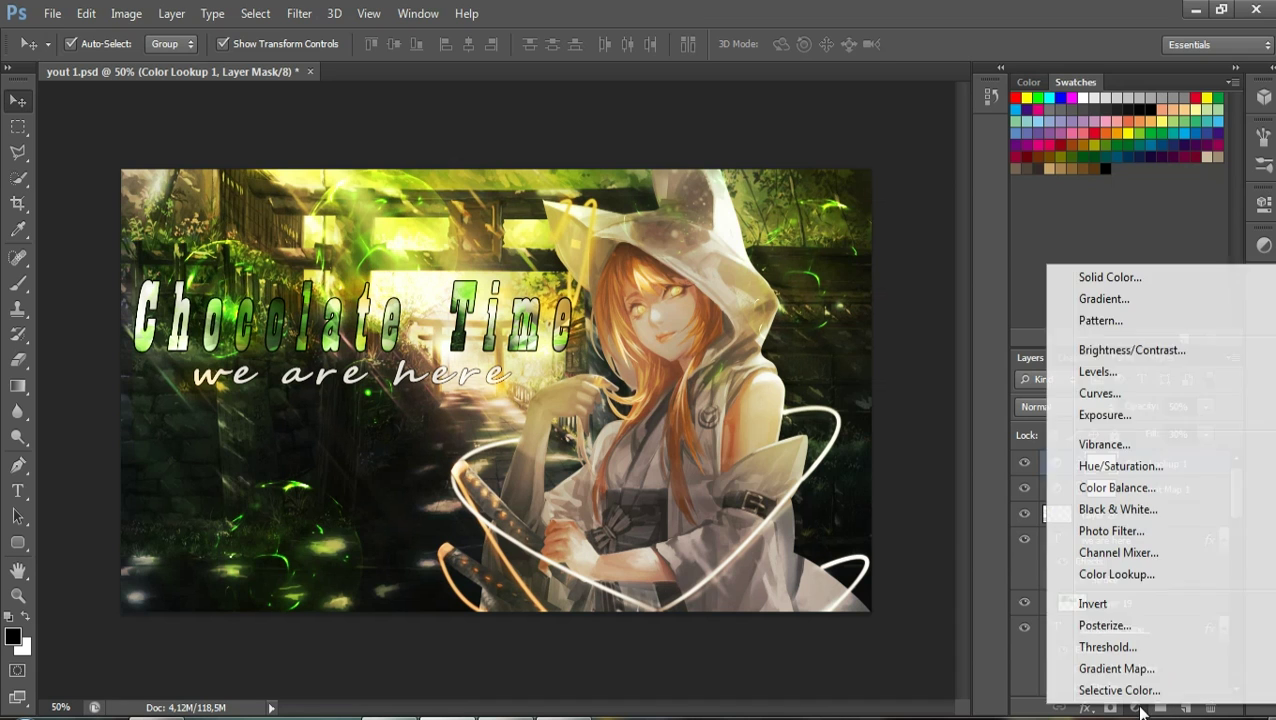
click(1120, 572)
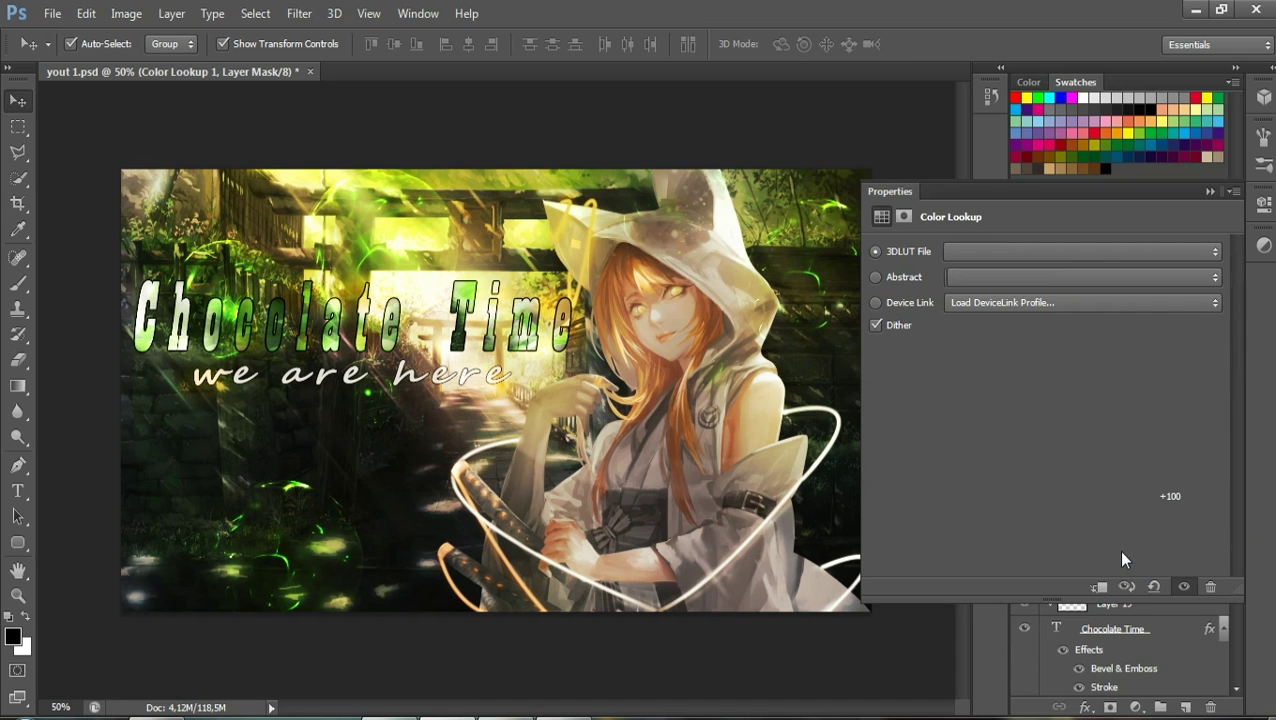
click(1210, 191)
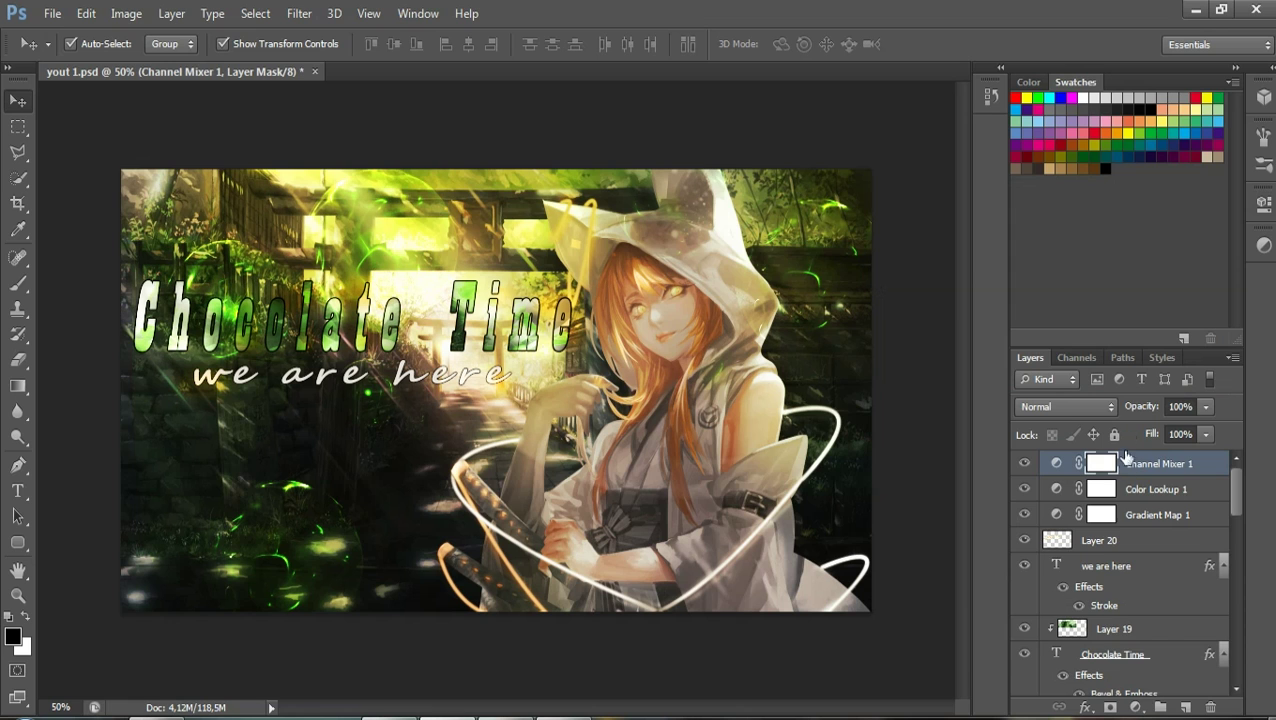
key(Delete)
click(1135, 707)
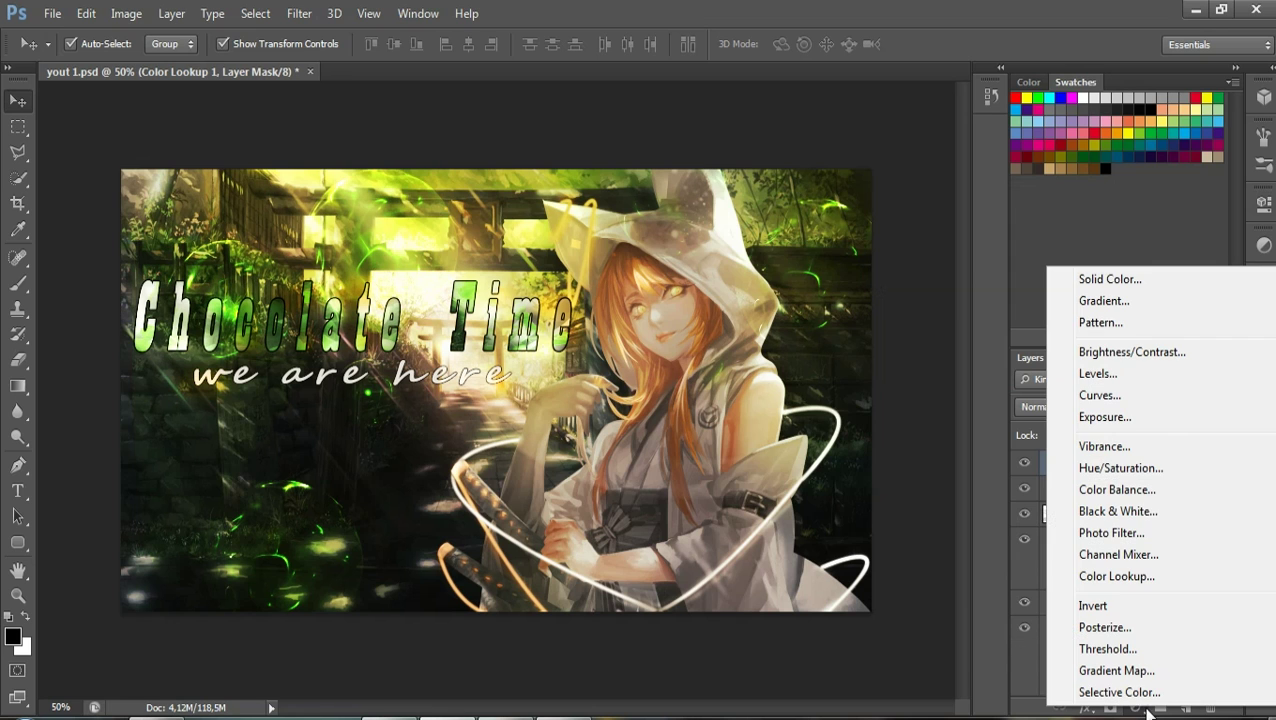
click(1120, 425)
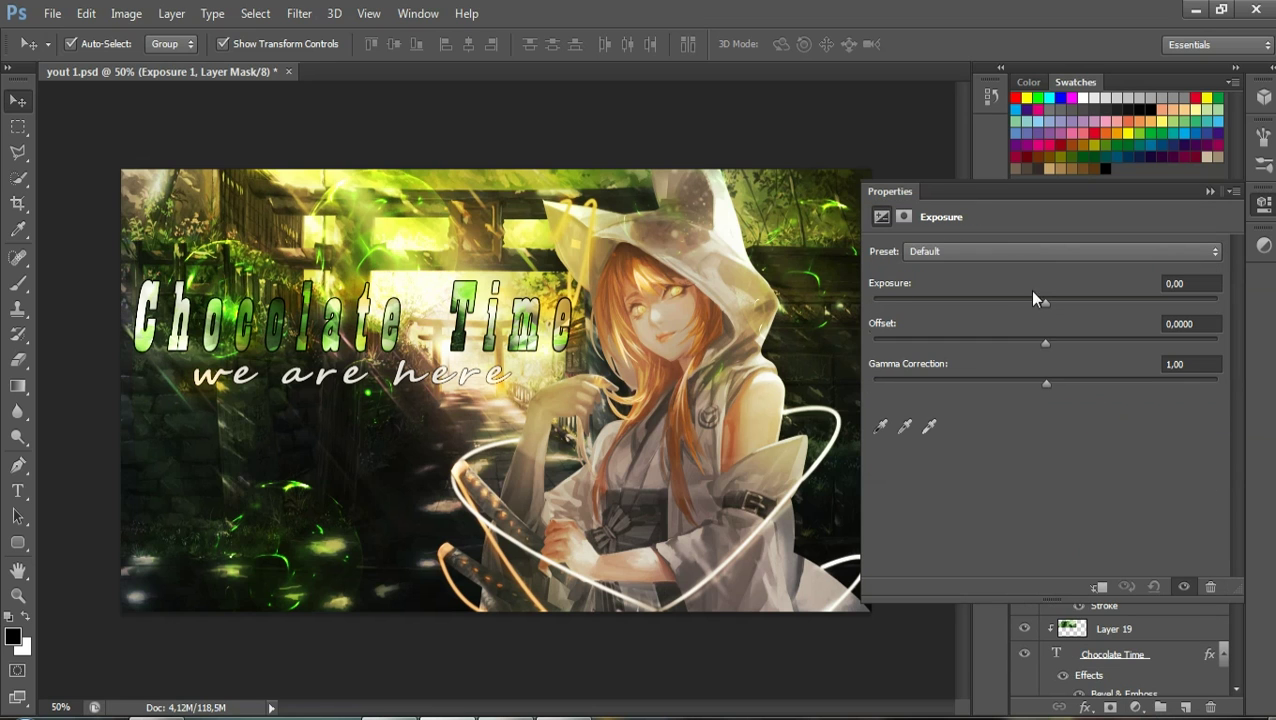
mouse_move(1045, 299)
mouse_down()
mouse_move(972, 306)
mouse_move(1058, 302)
mouse_move(1029, 342)
mouse_move(1046, 342)
mouse_move(1040, 386)
mouse_up()
click(1208, 191)
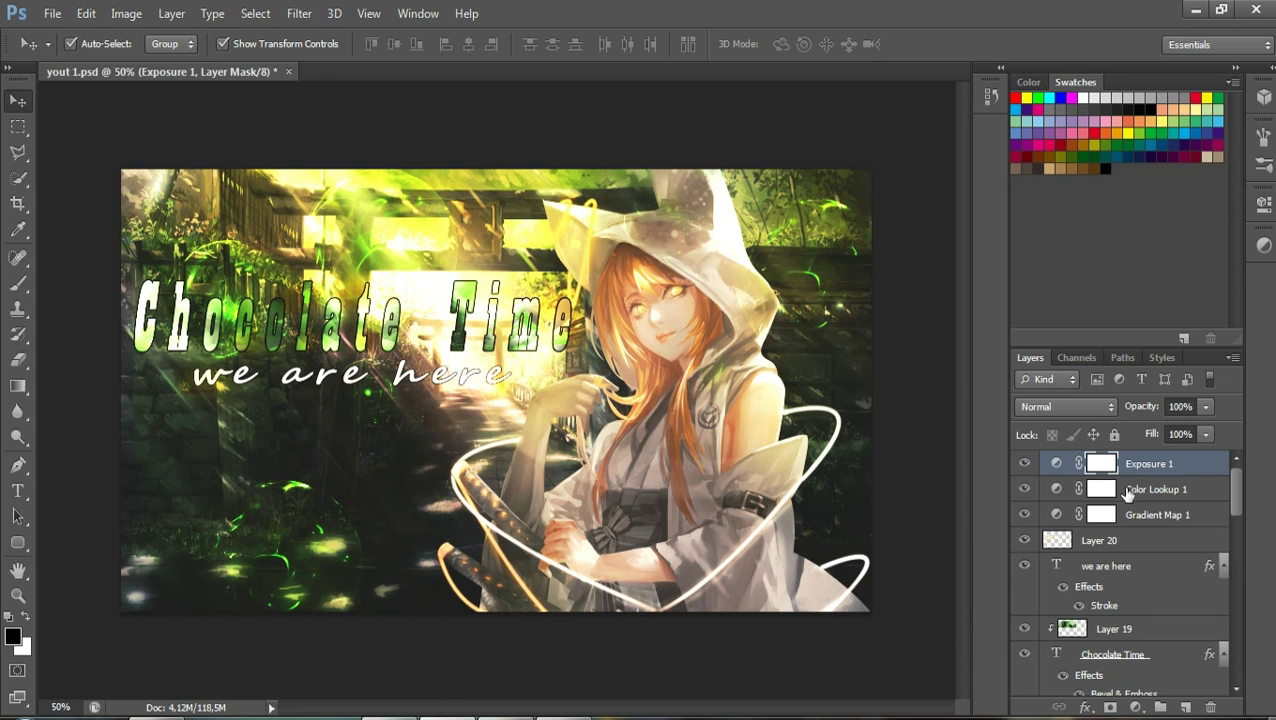
key(Delete)
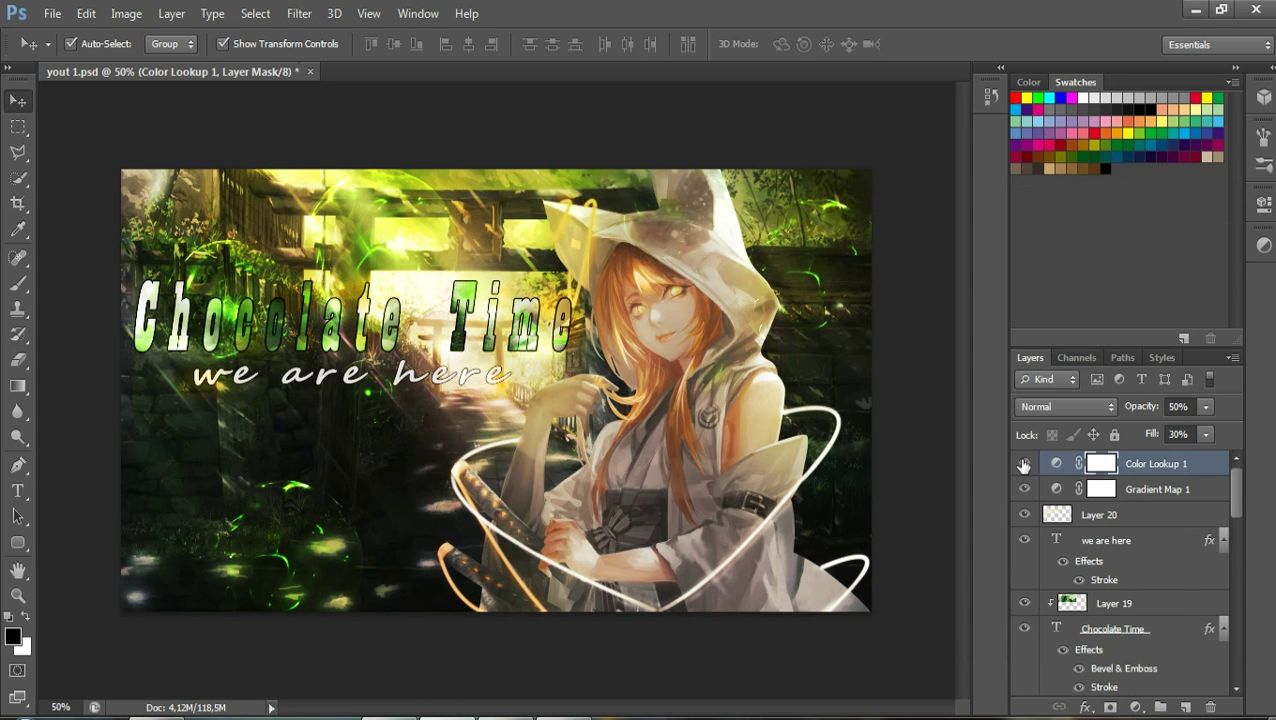
Toggle Color Lookup 1 and Gradient Map 1 visibility to compare the grade
click(1023, 464)
click(1024, 464)
click(1024, 489)
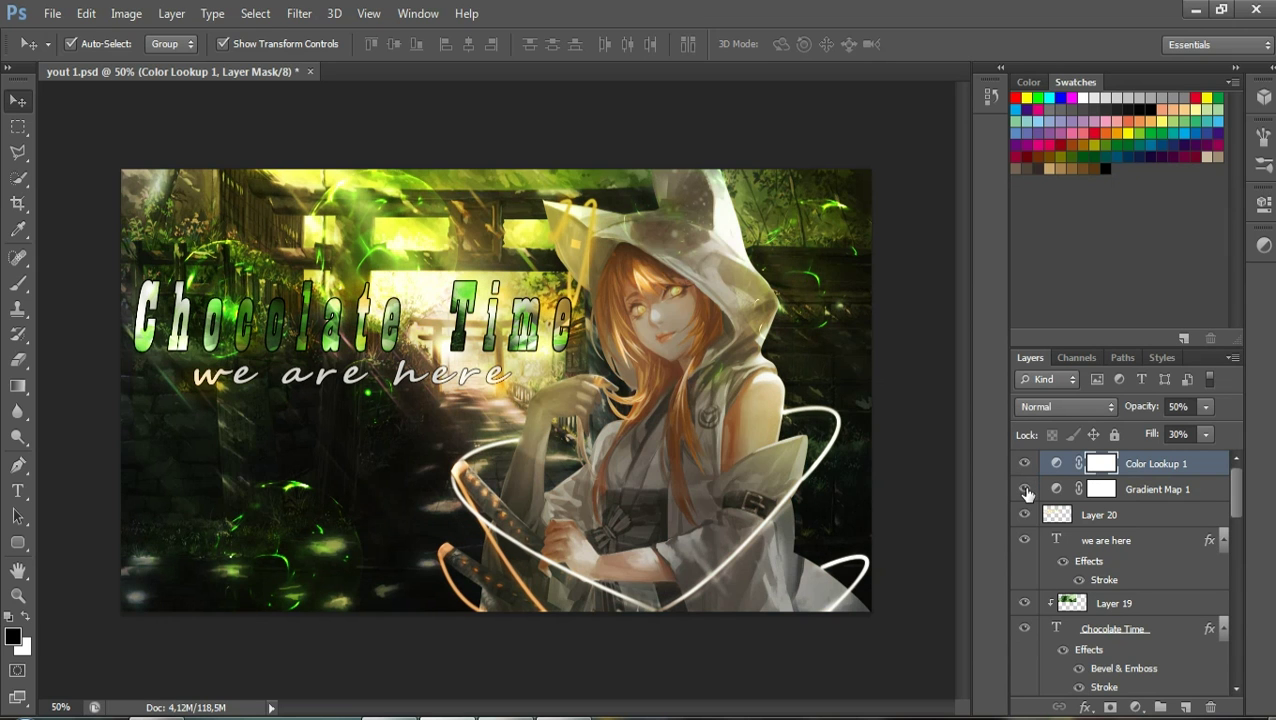
click(1024, 489)
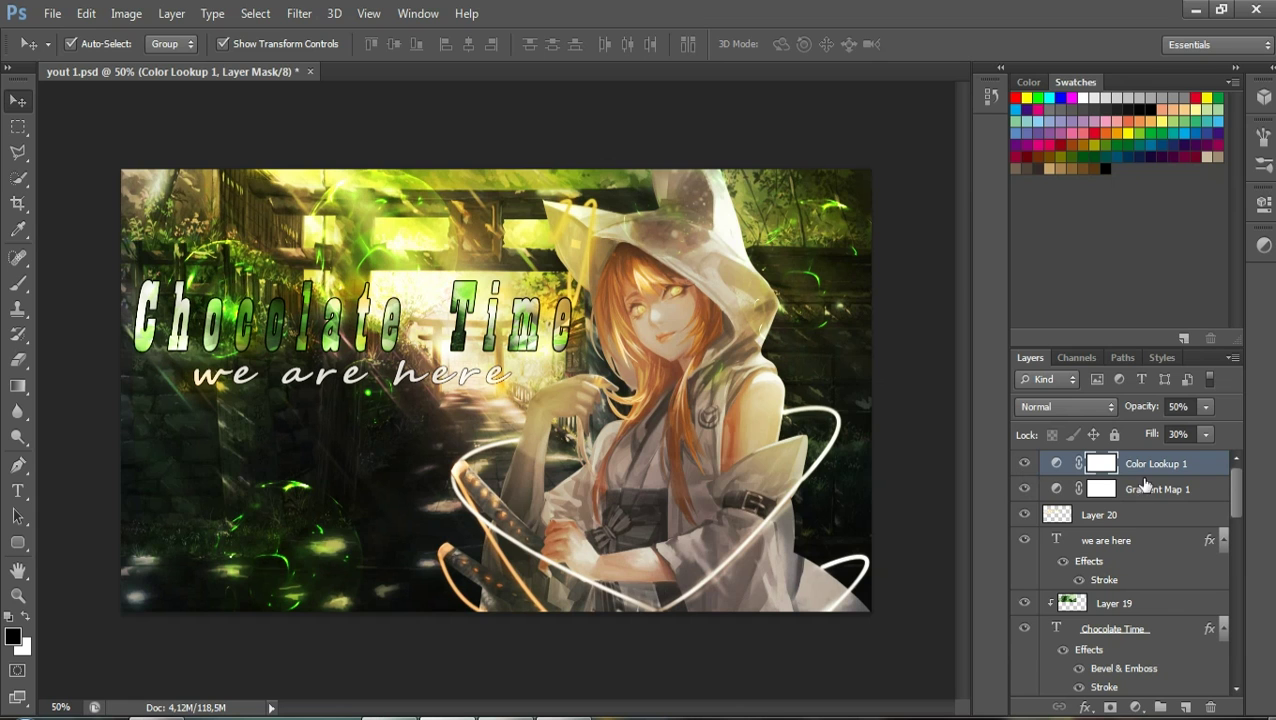
click(1137, 706)
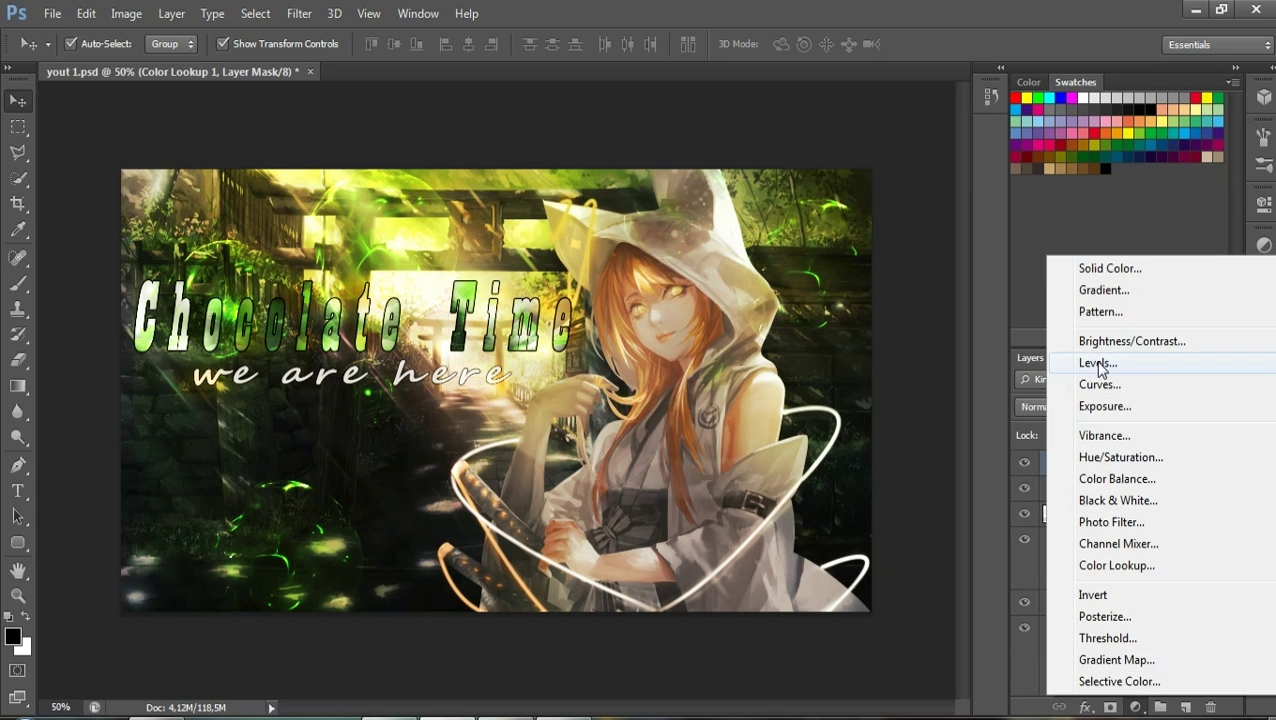
Add a Levels adjustment layer with input levels 18, 1.17 and 239
click(1096, 362)
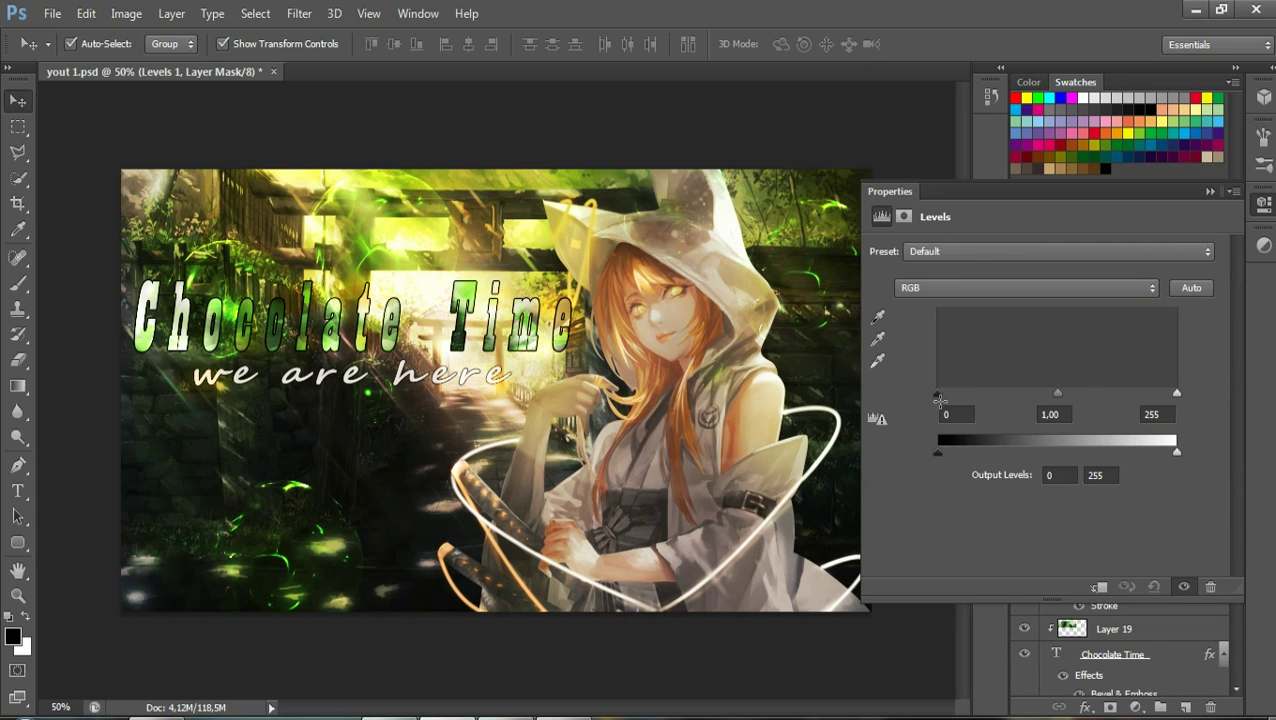
drag(939, 395, 941, 396)
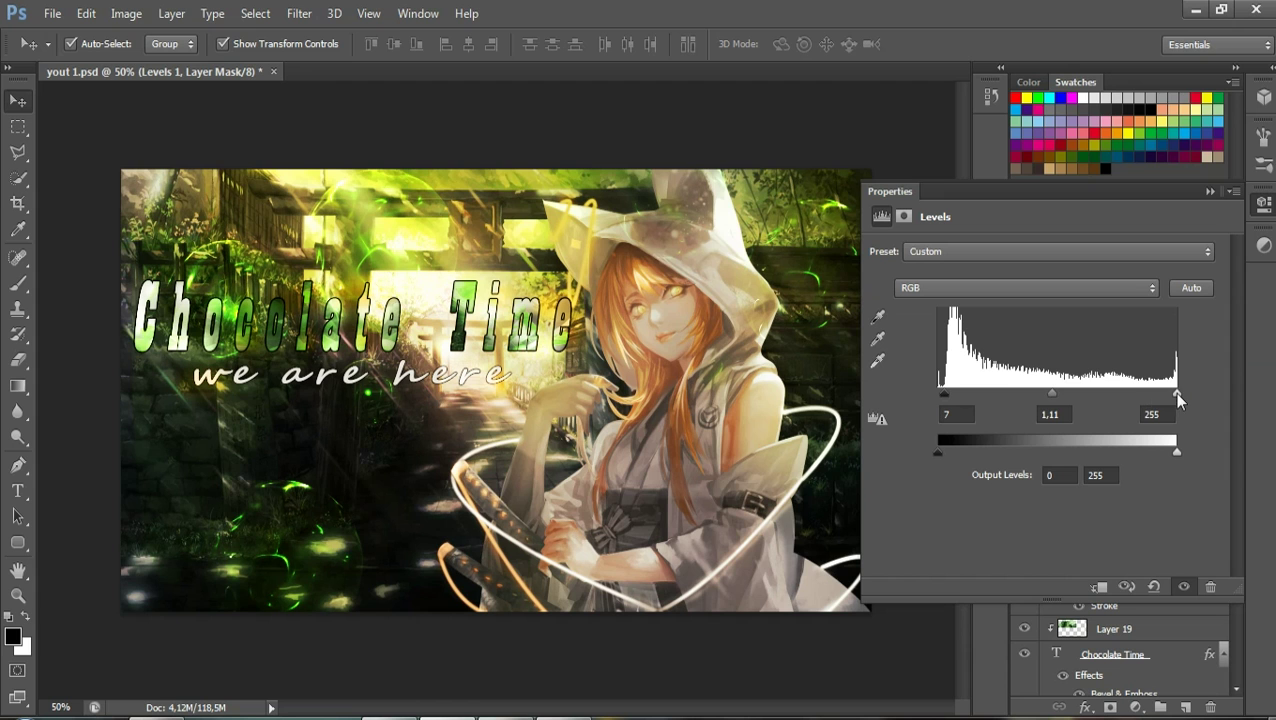
drag(1177, 392, 1160, 393)
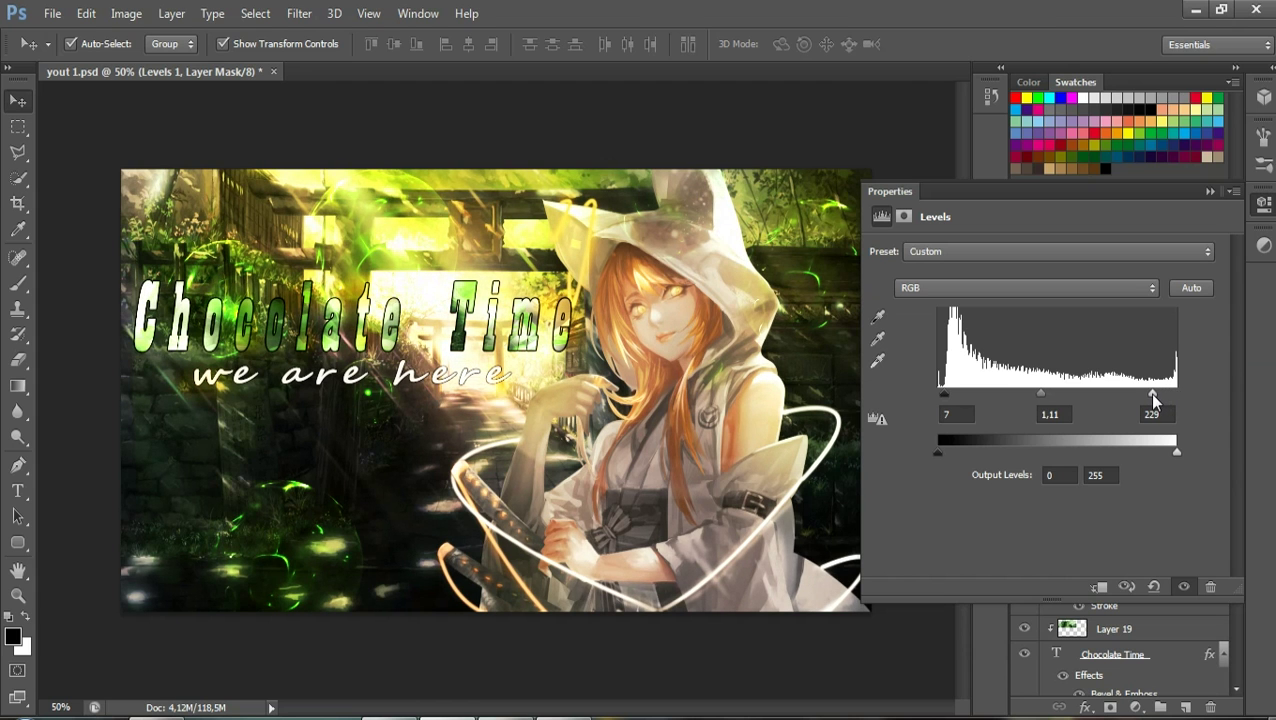
drag(944, 394, 950, 394)
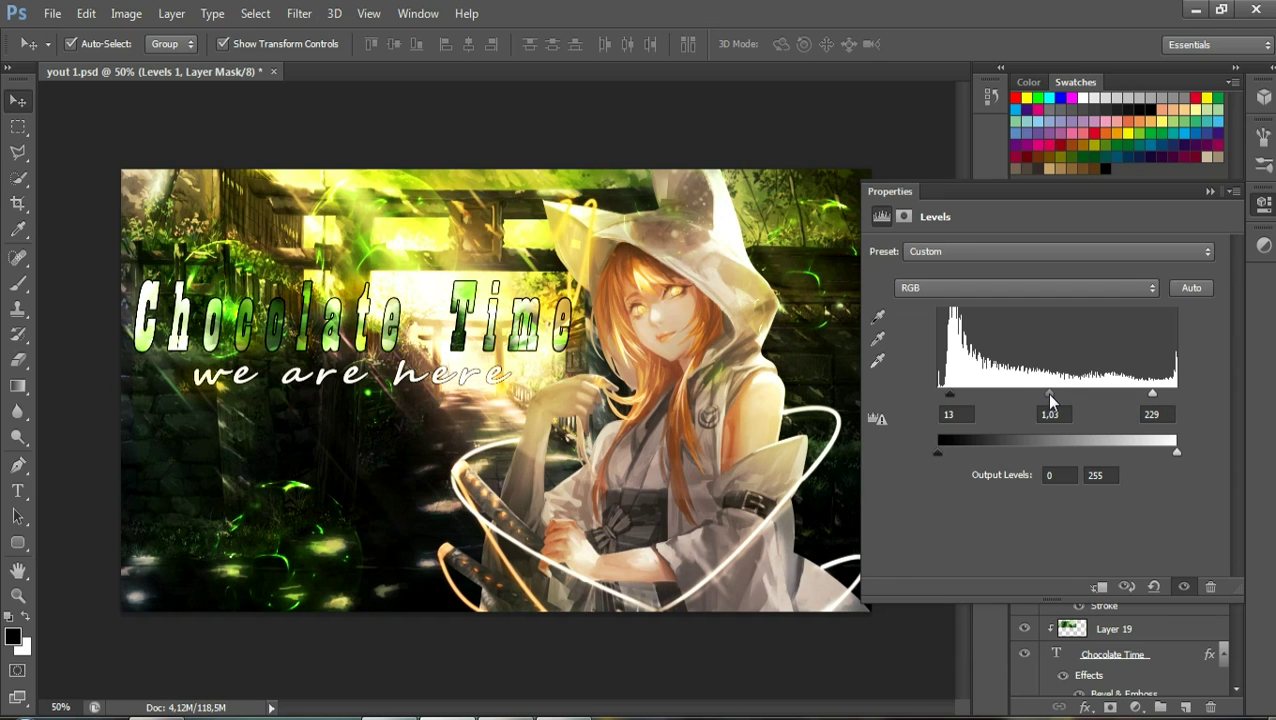
mouse_move(1048, 394)
mouse_down()
mouse_move(1012, 394)
mouse_move(1039, 394)
mouse_up()
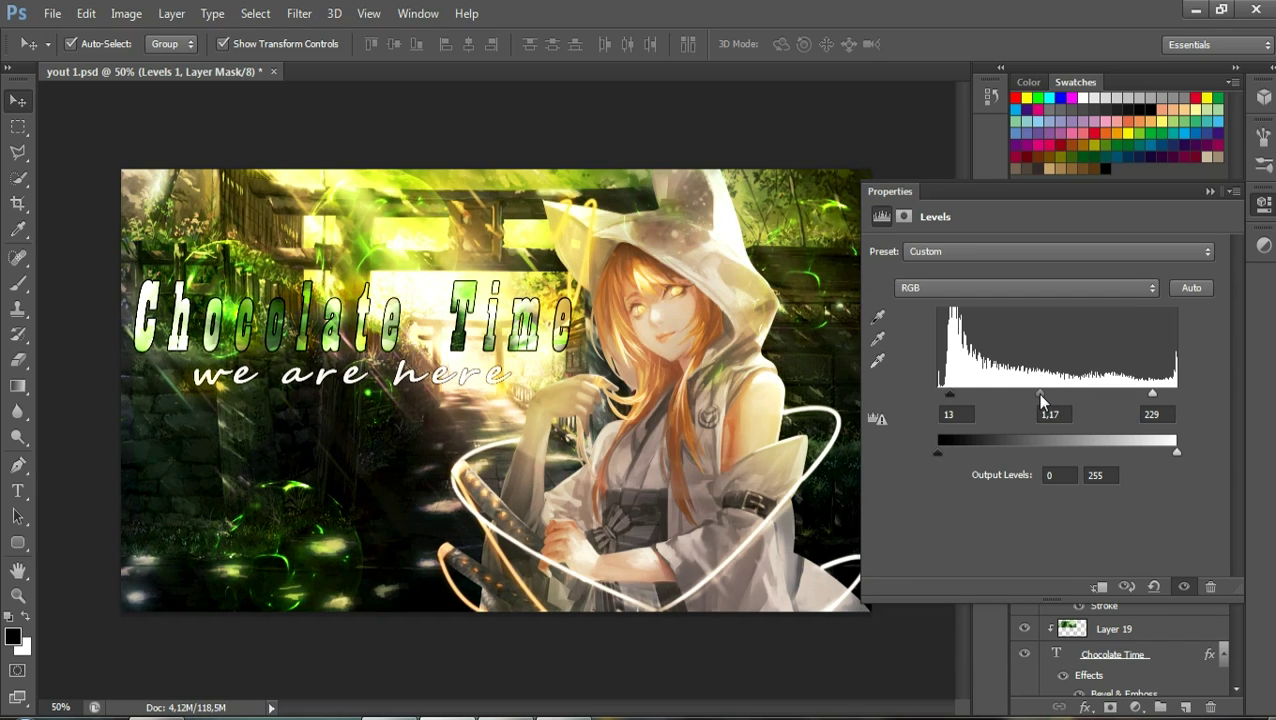
drag(1152, 392, 1160, 392)
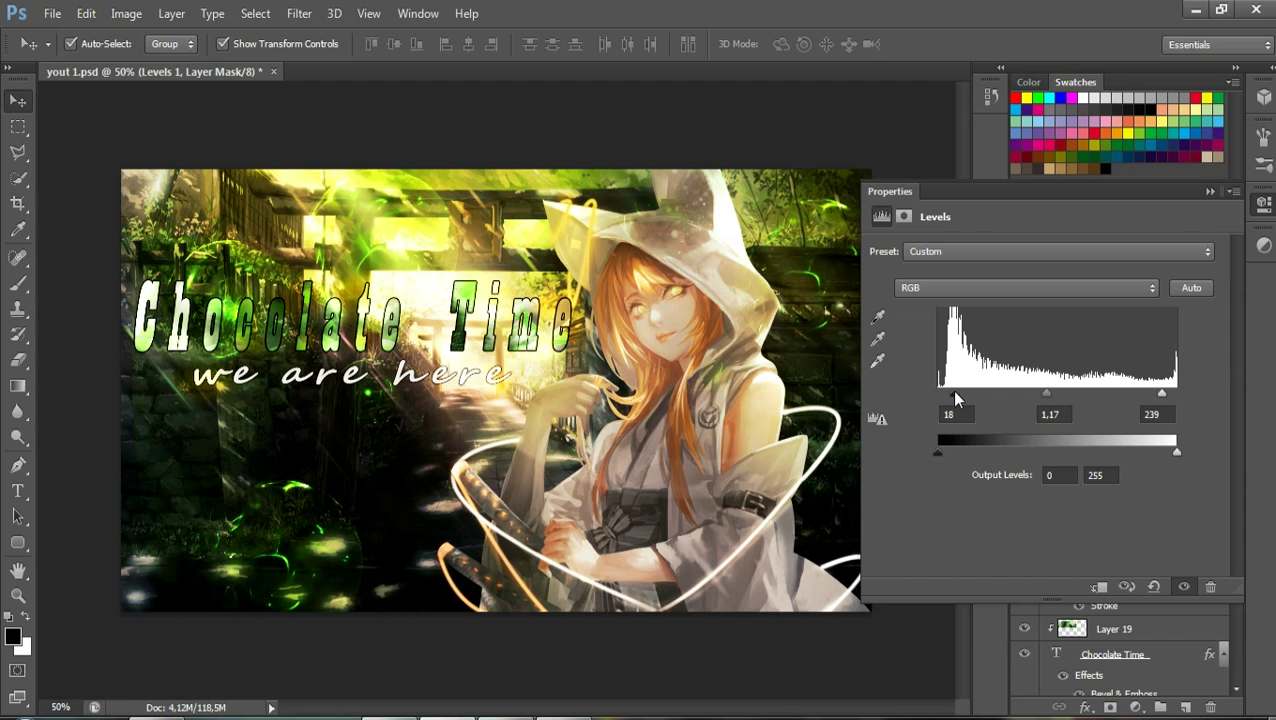
click(1208, 192)
Add a trial Brightness/Contrast adjustment layer, then delete it
click(1135, 707)
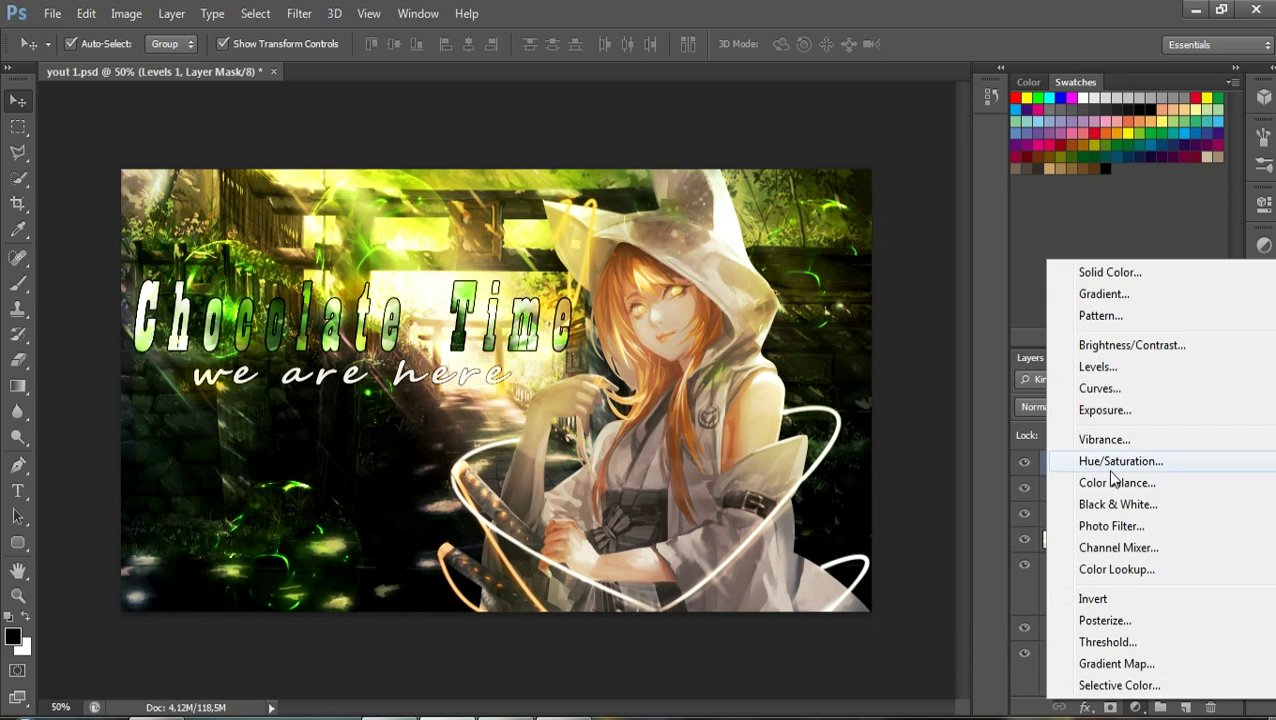
click(1104, 350)
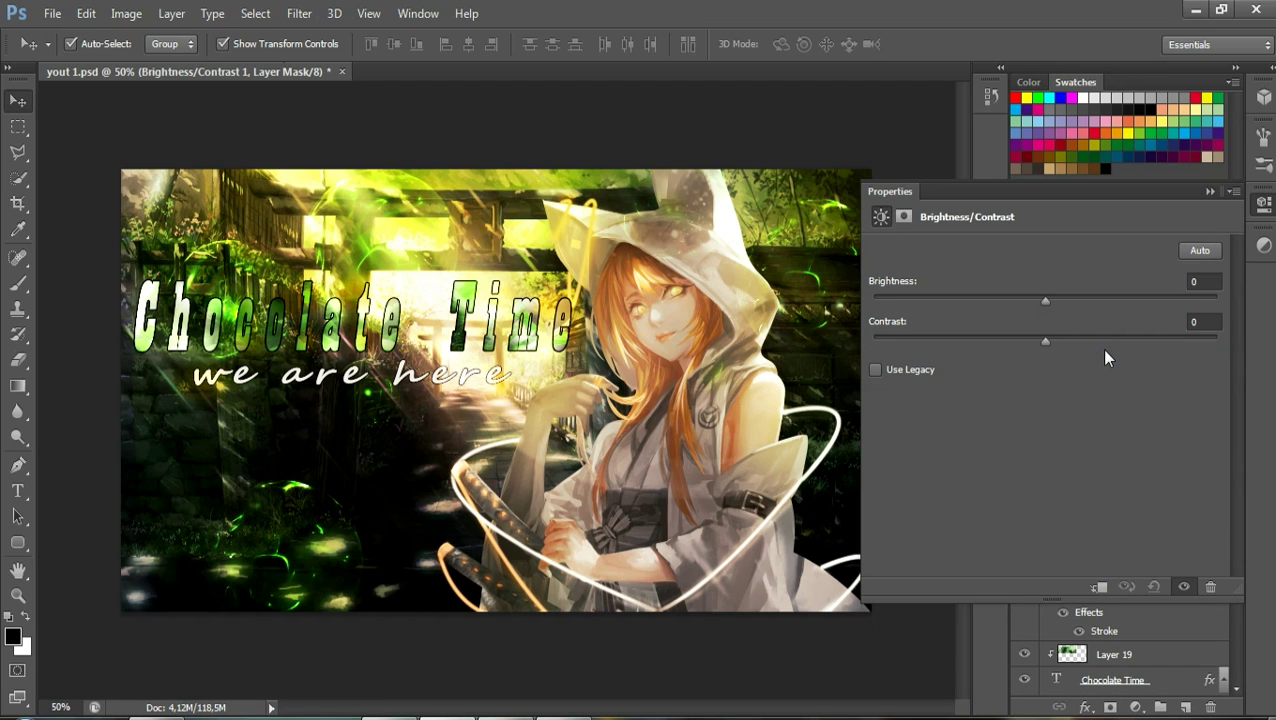
click(1208, 192)
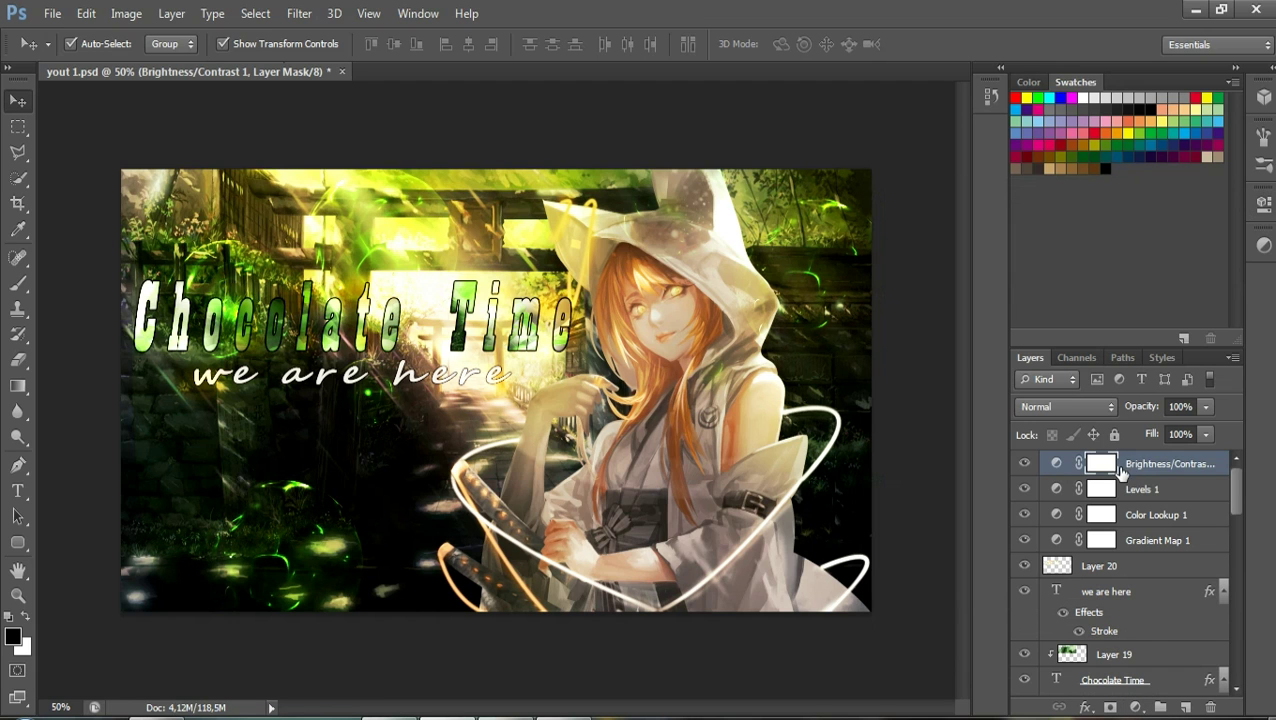
key(Delete)
Add a Gradient Fill layer whose left stop is a greyish olive green
click(1137, 707)
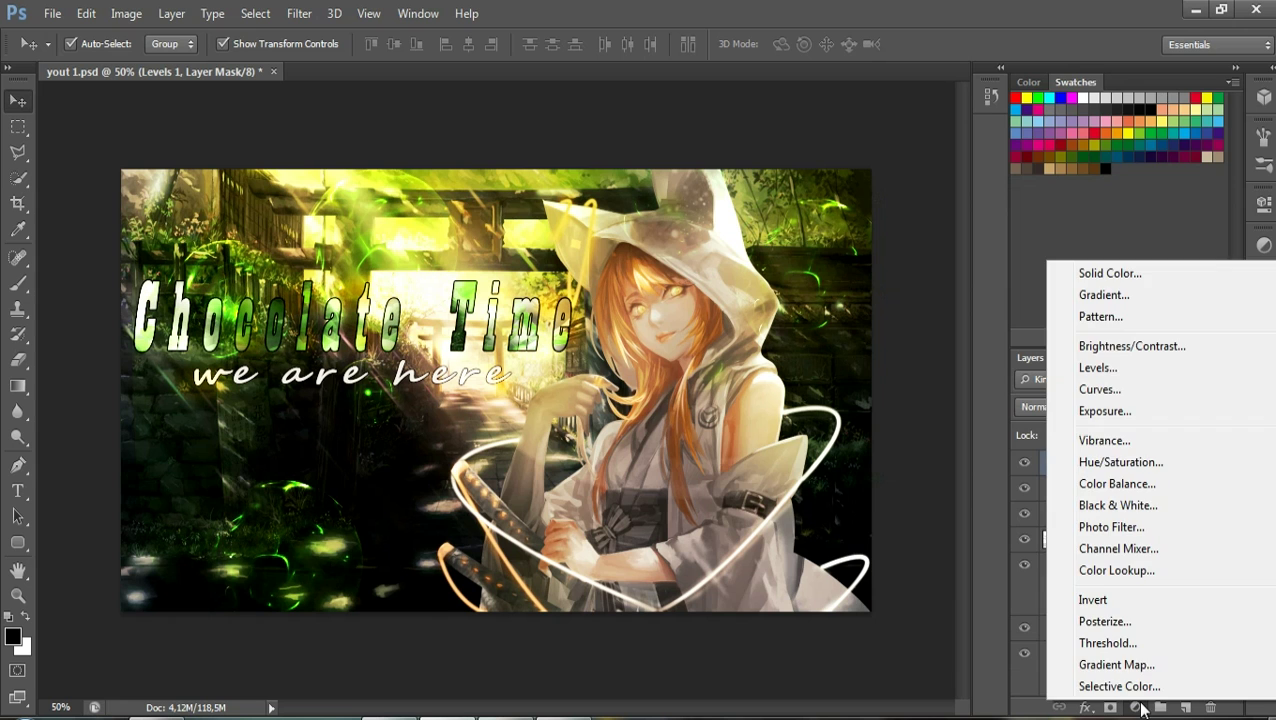
click(1104, 295)
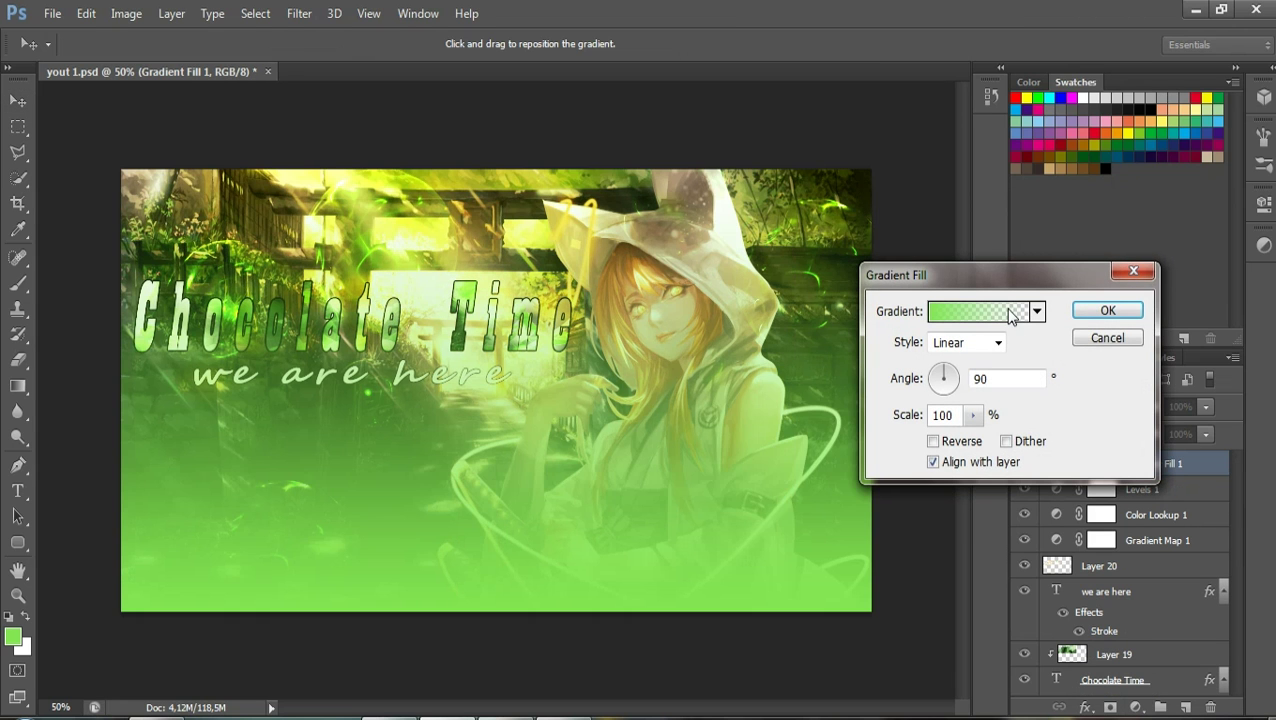
click(990, 314)
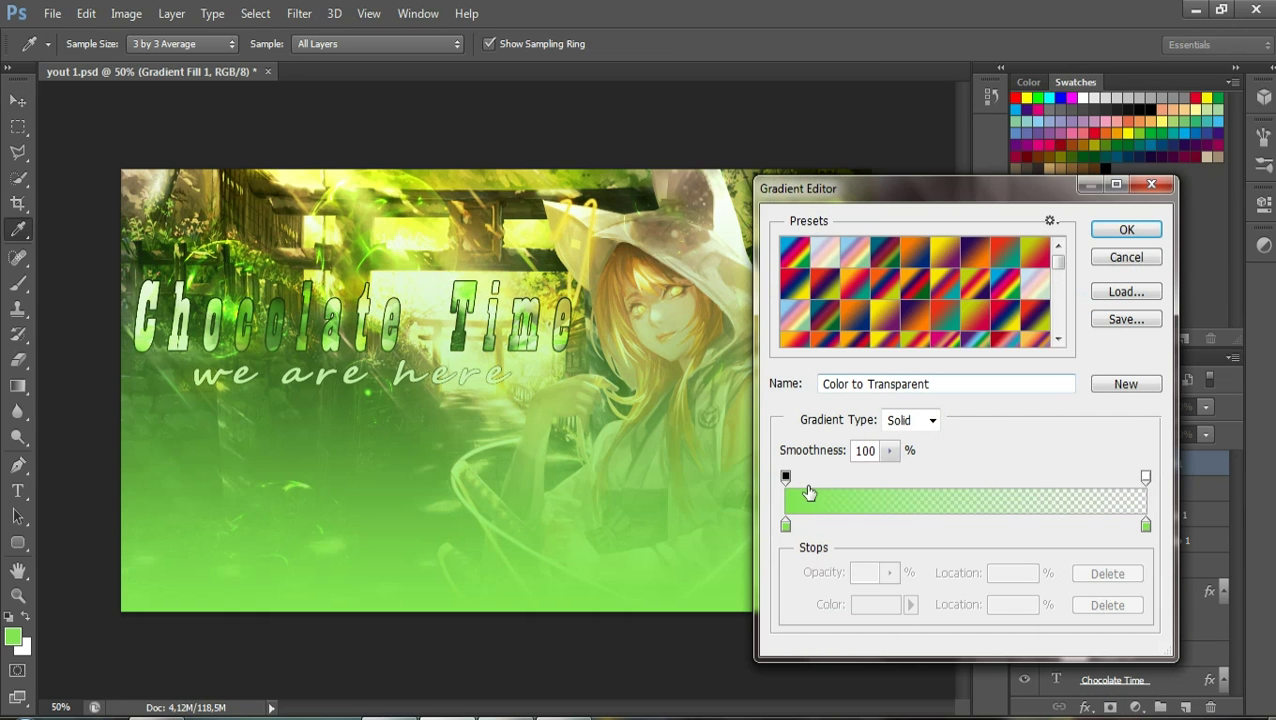
click(786, 526)
click(418, 464)
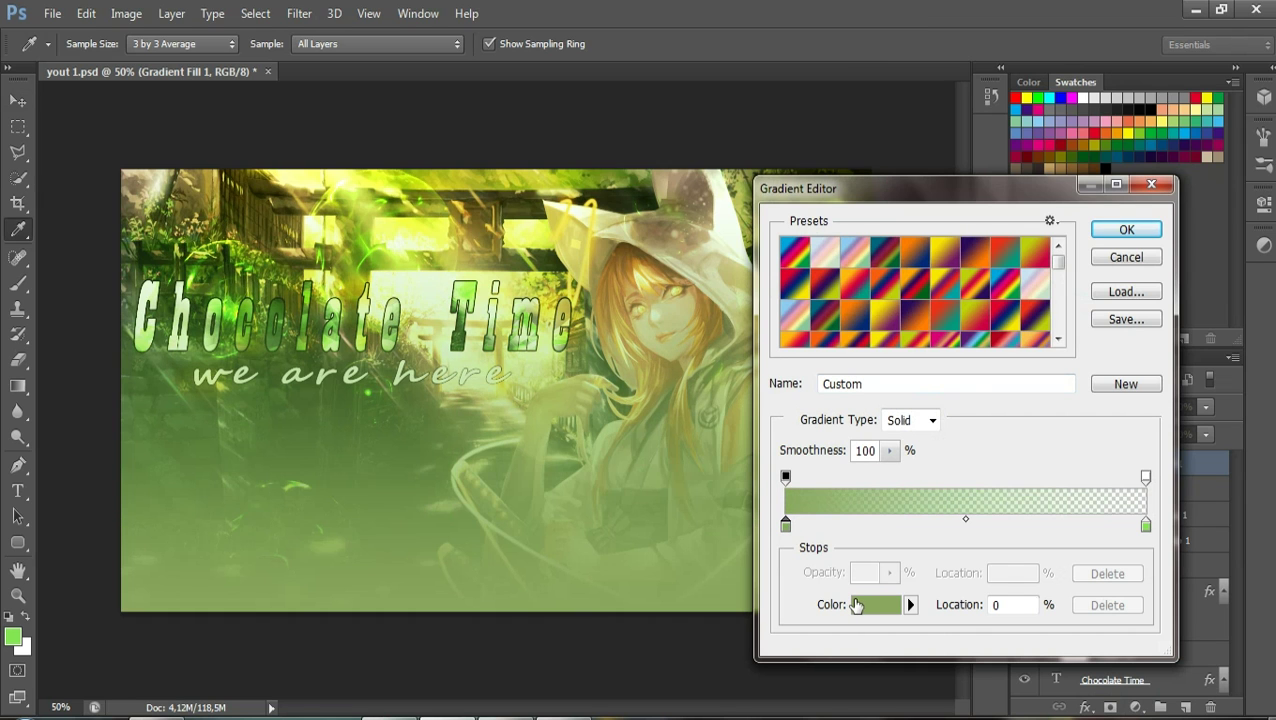
click(856, 605)
drag(792, 336, 788, 340)
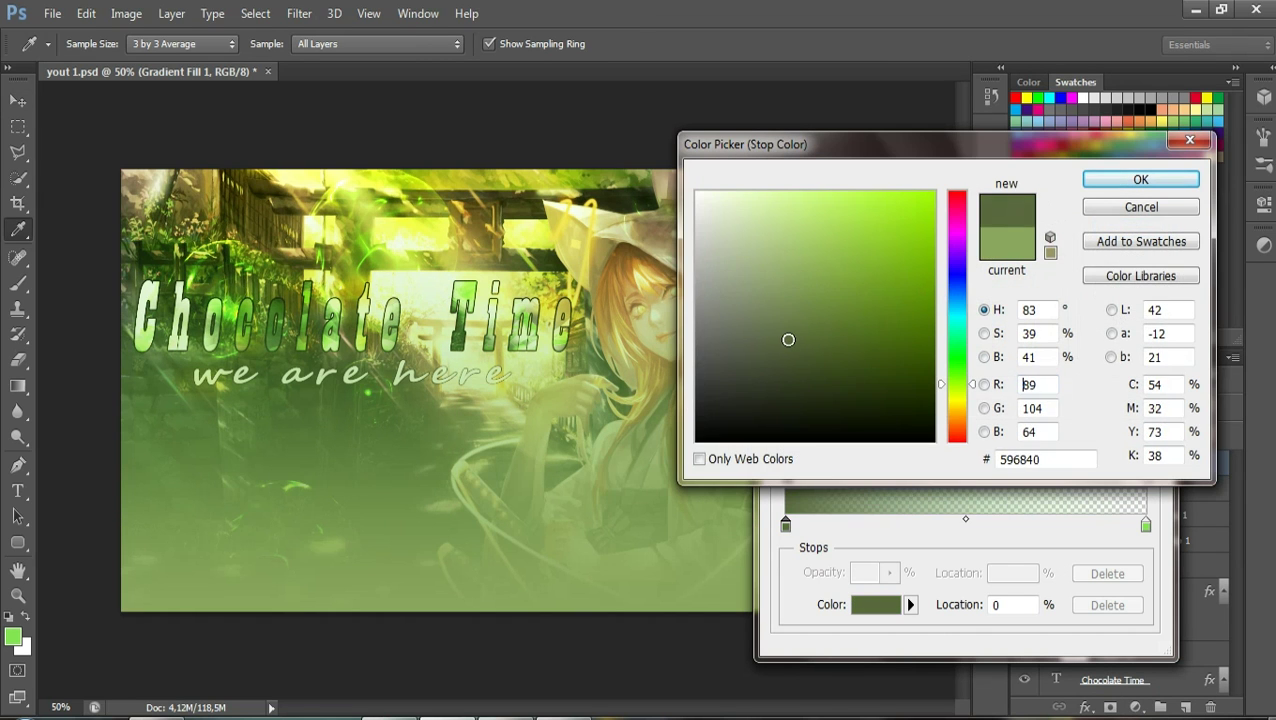
click(757, 338)
click(1134, 180)
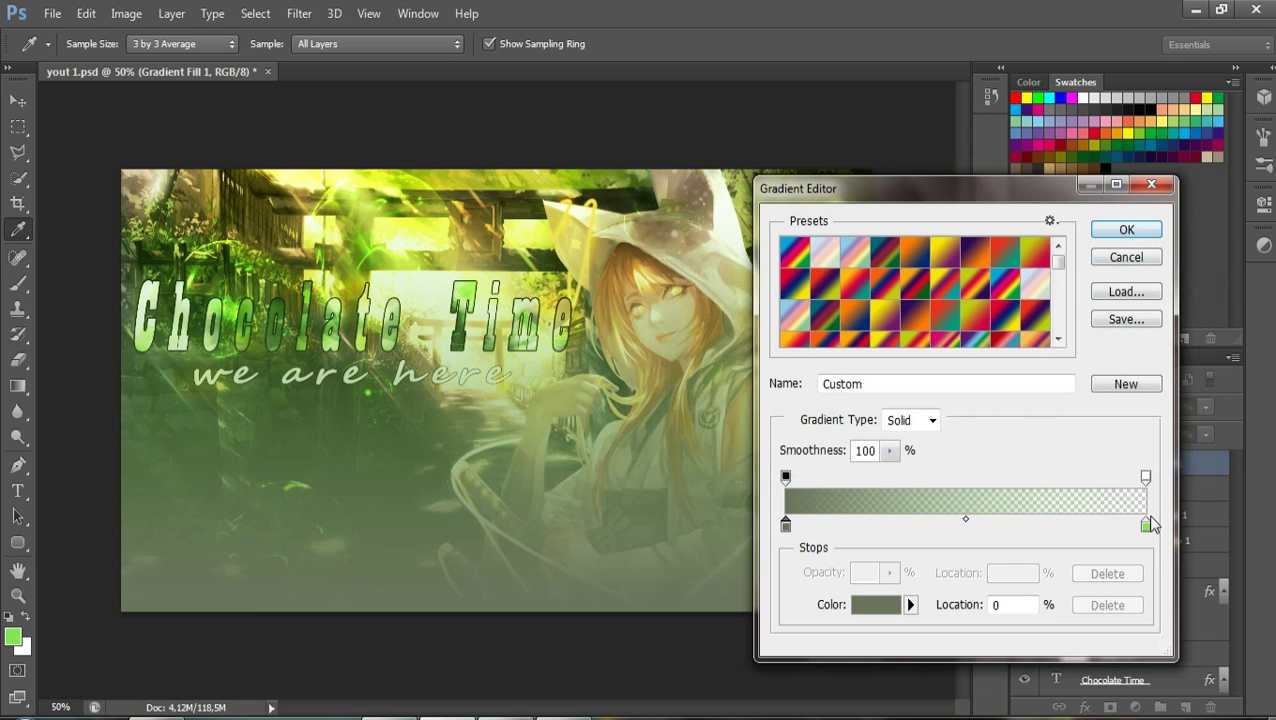
click(1127, 229)
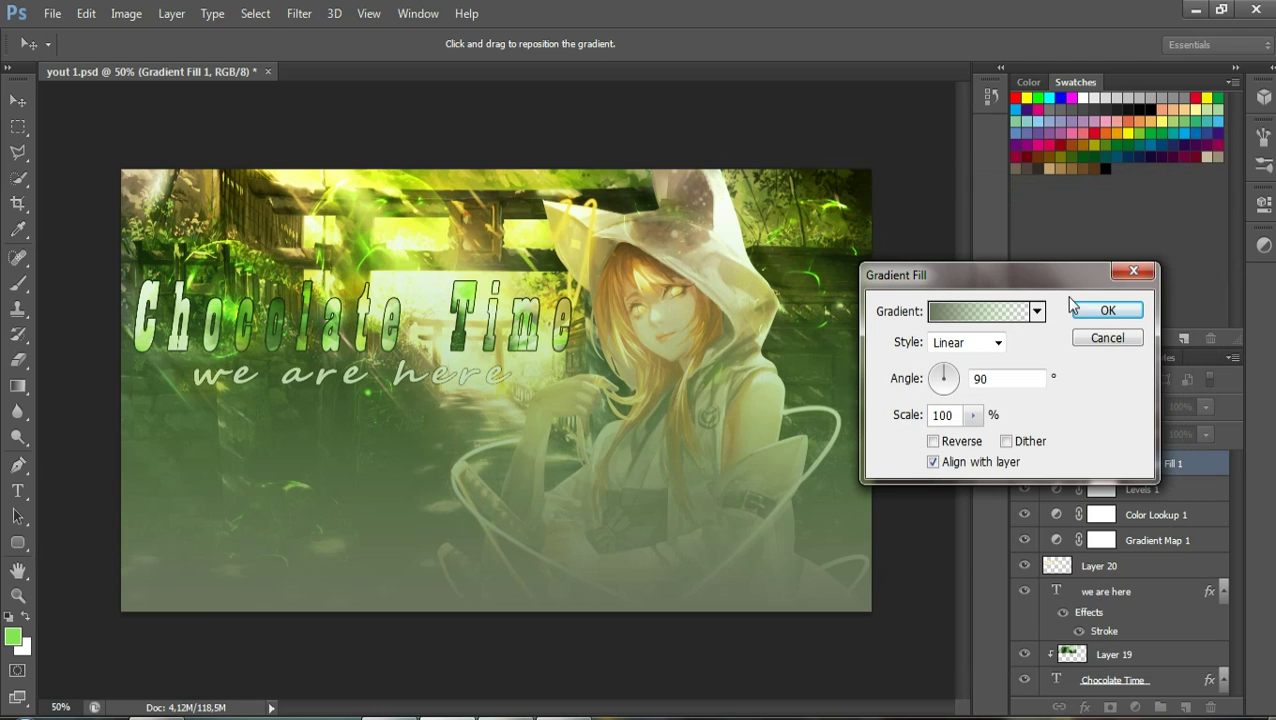
click(1110, 311)
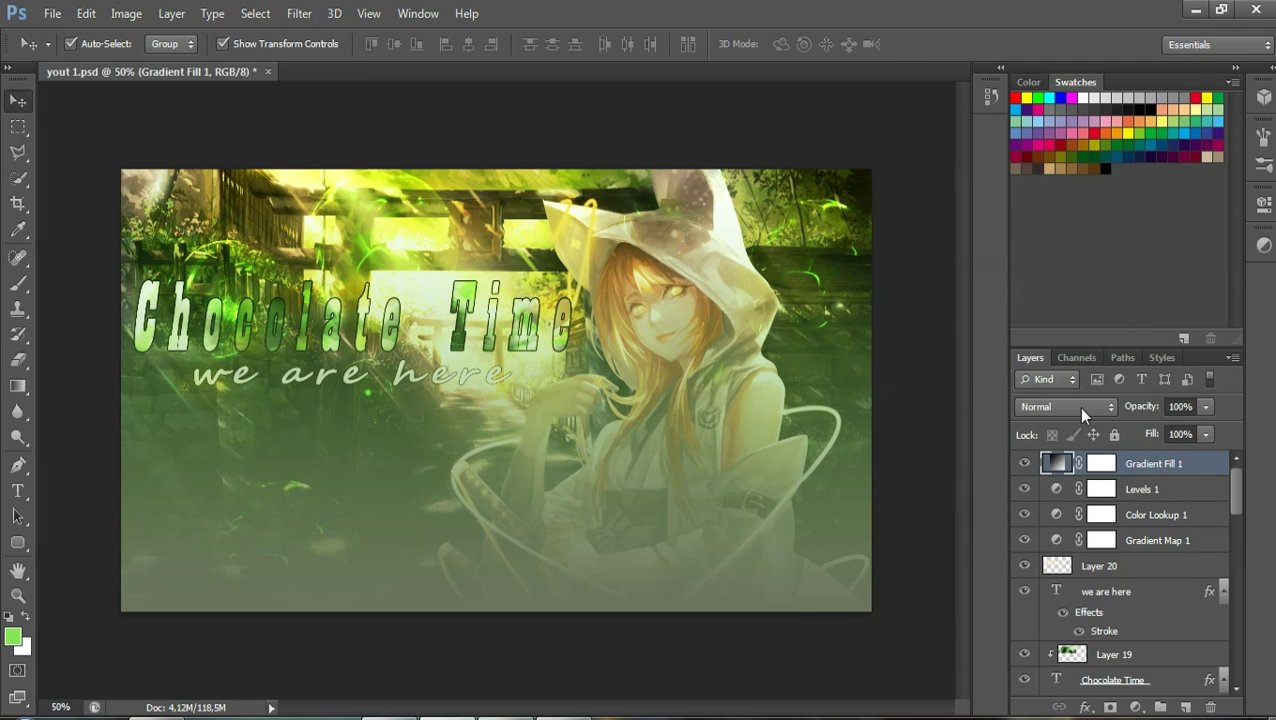
Blend the gradient fill as Overlay at 50% opacity and 70% fill
click(1078, 407)
click(1080, 245)
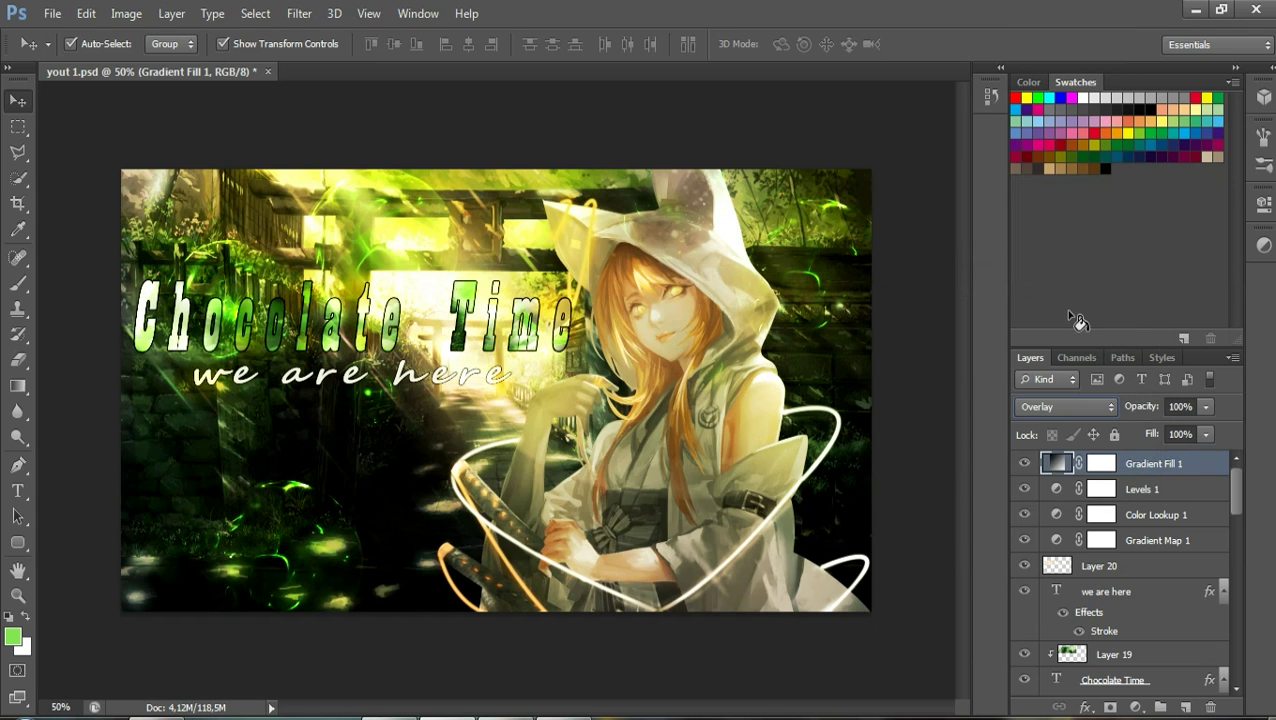
click(1177, 406)
text(50)
click(1180, 433)
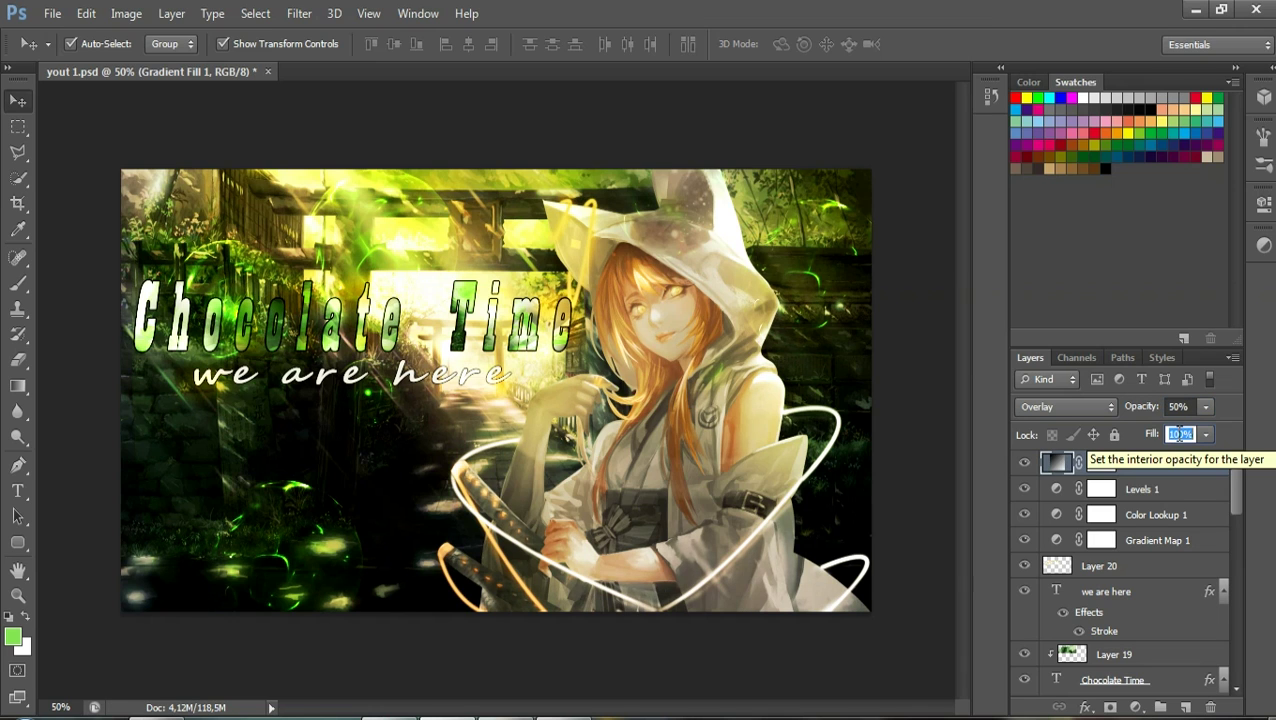
text(70)
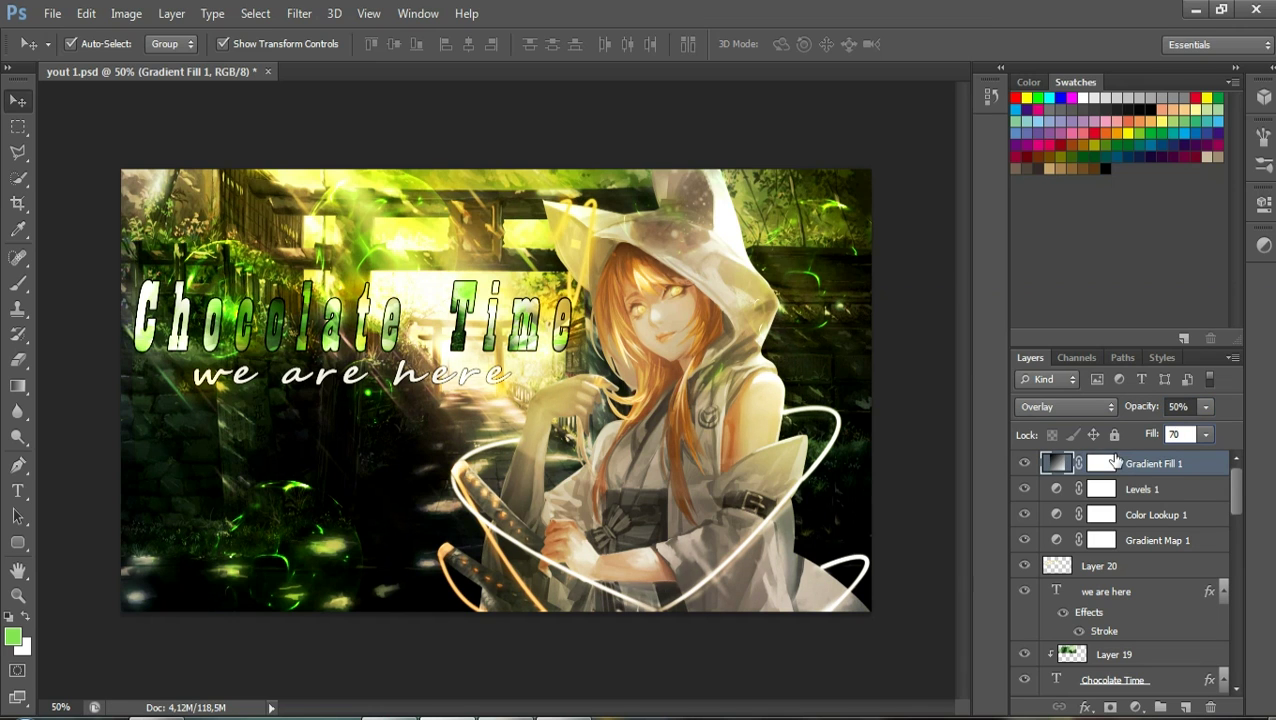
key(Return)
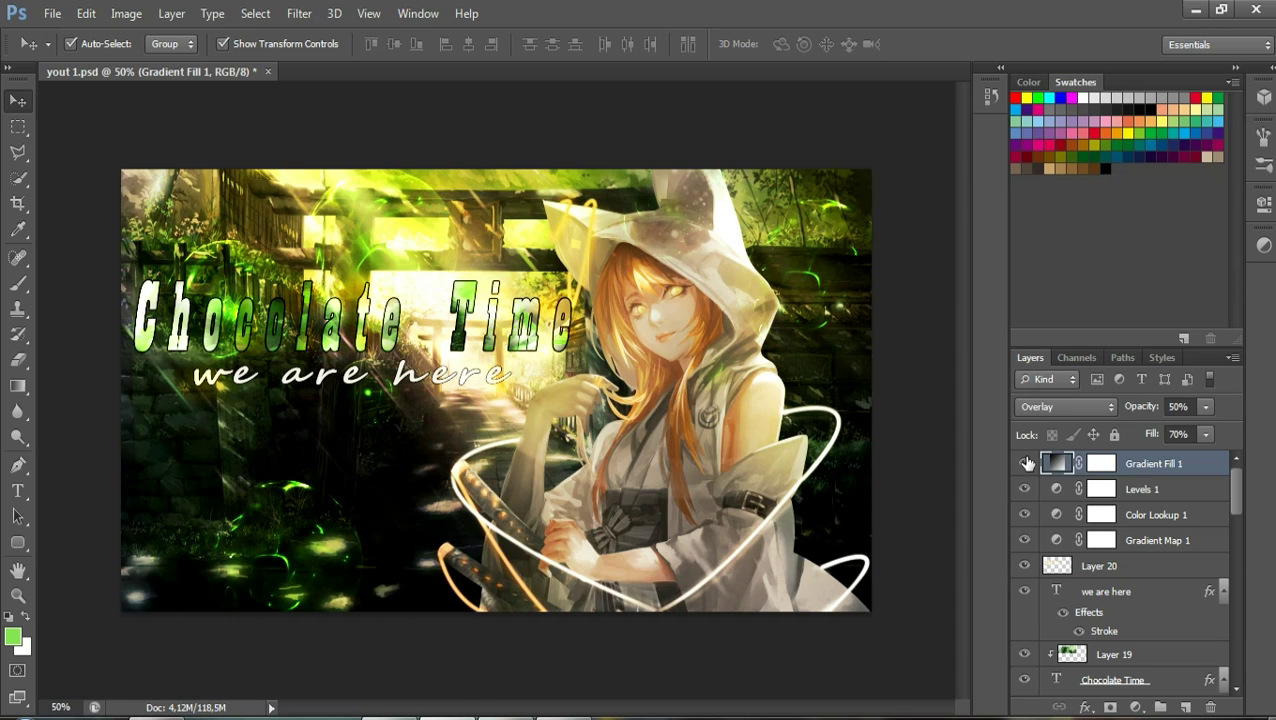
Try Pattern Fill, Gradient Fill and Levels layers, discarding each one
click(1136, 707)
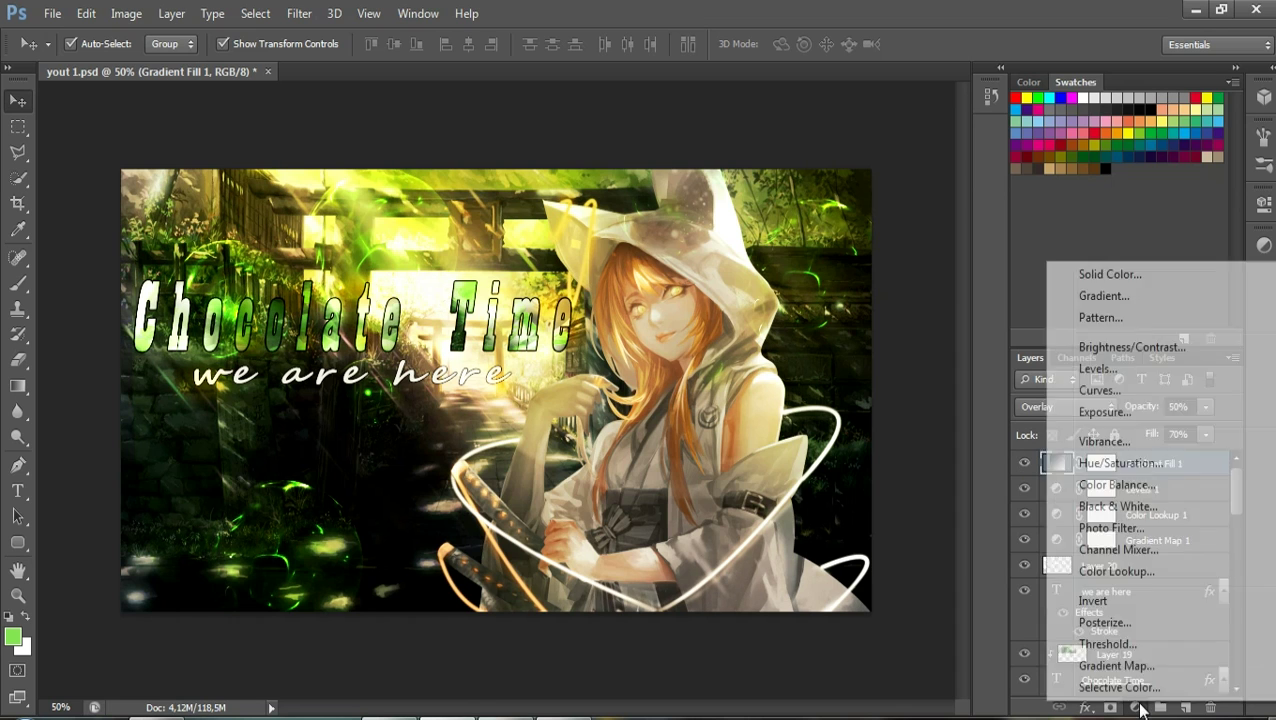
click(1110, 318)
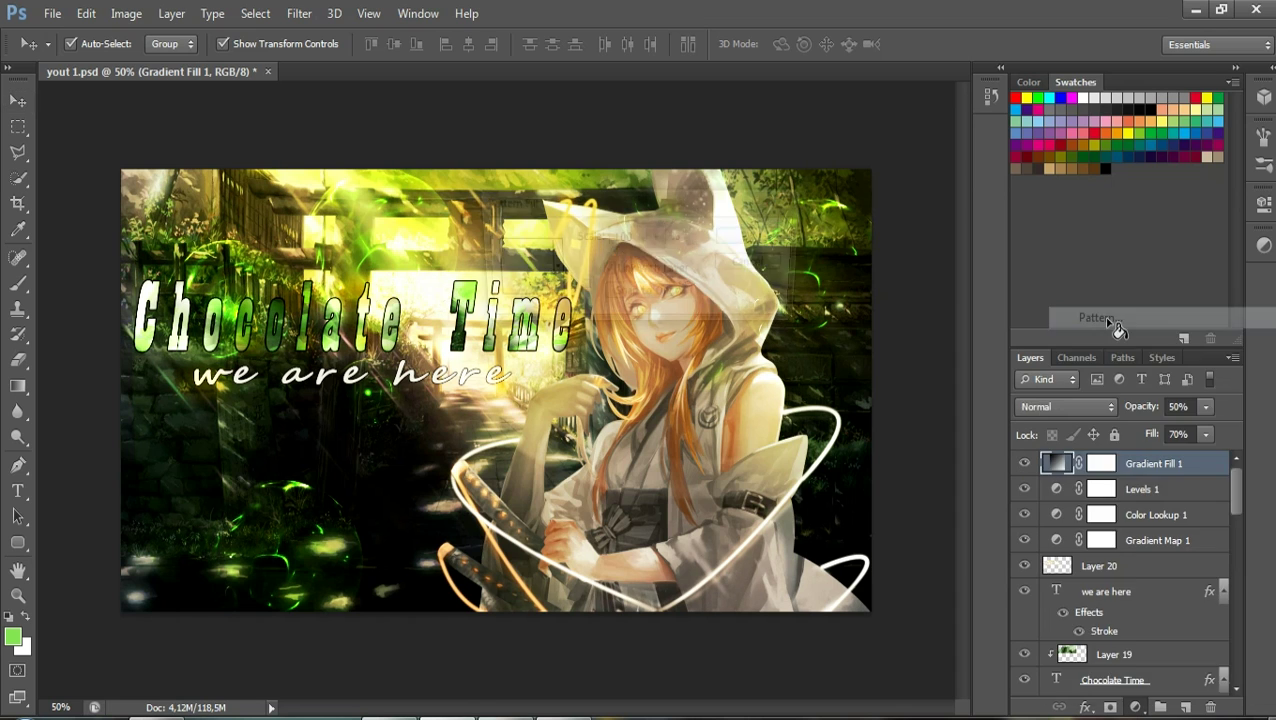
click(757, 263)
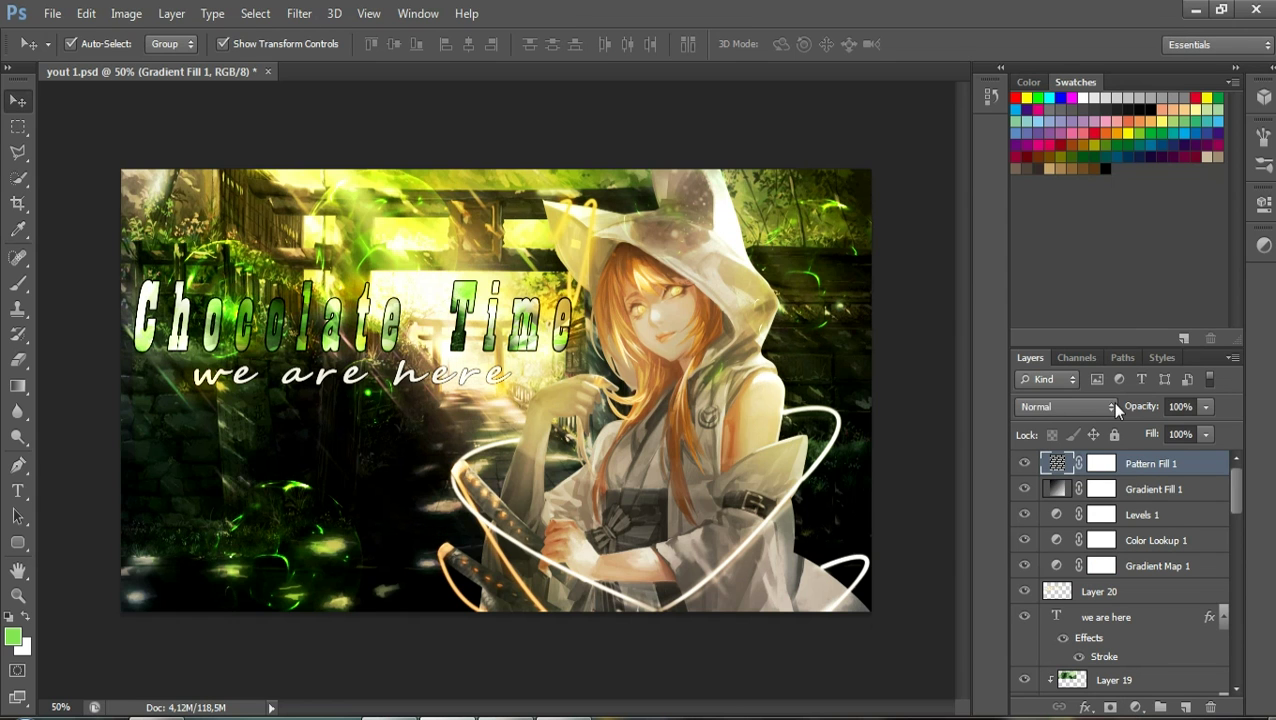
key(ctrl+z)
click(1143, 703)
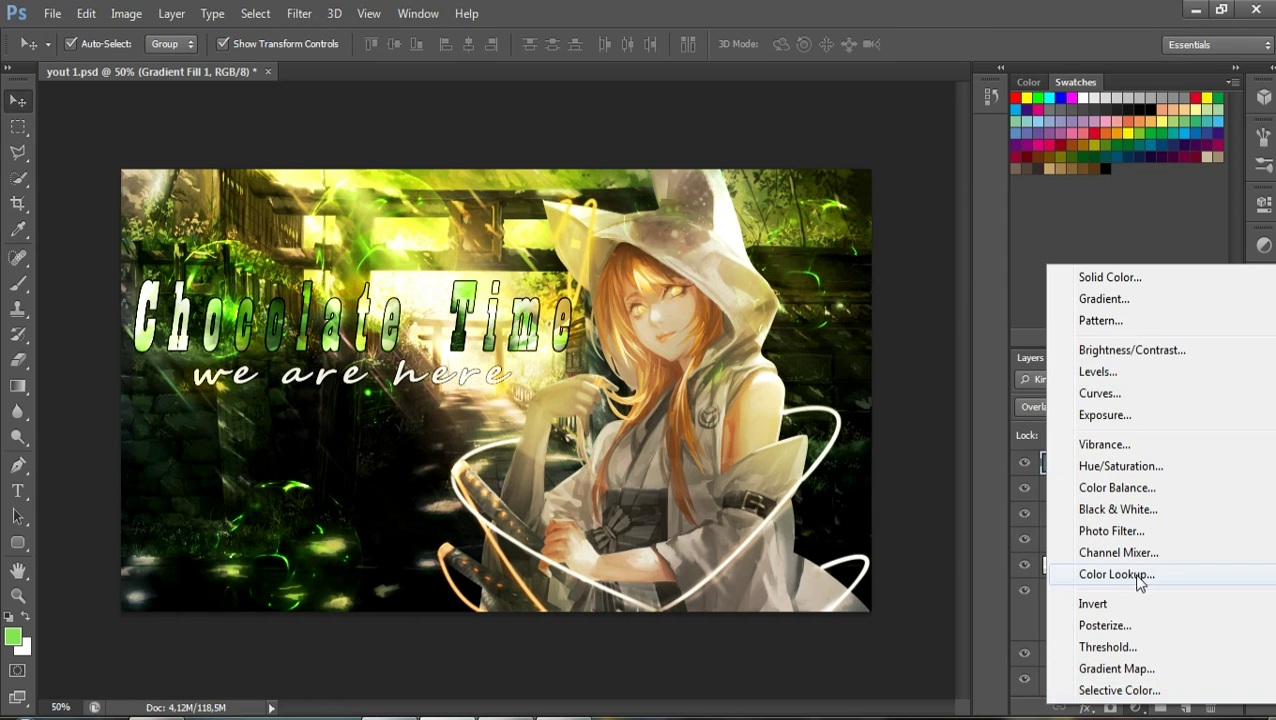
click(1110, 299)
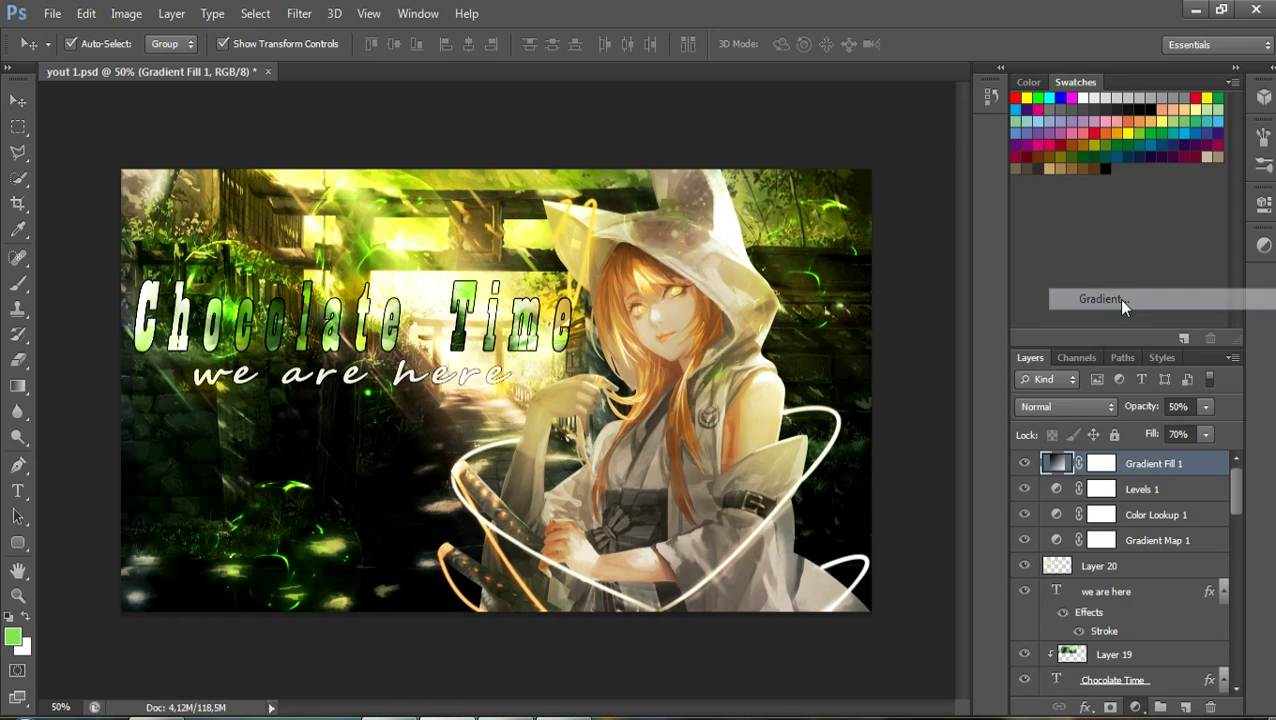
click(1105, 340)
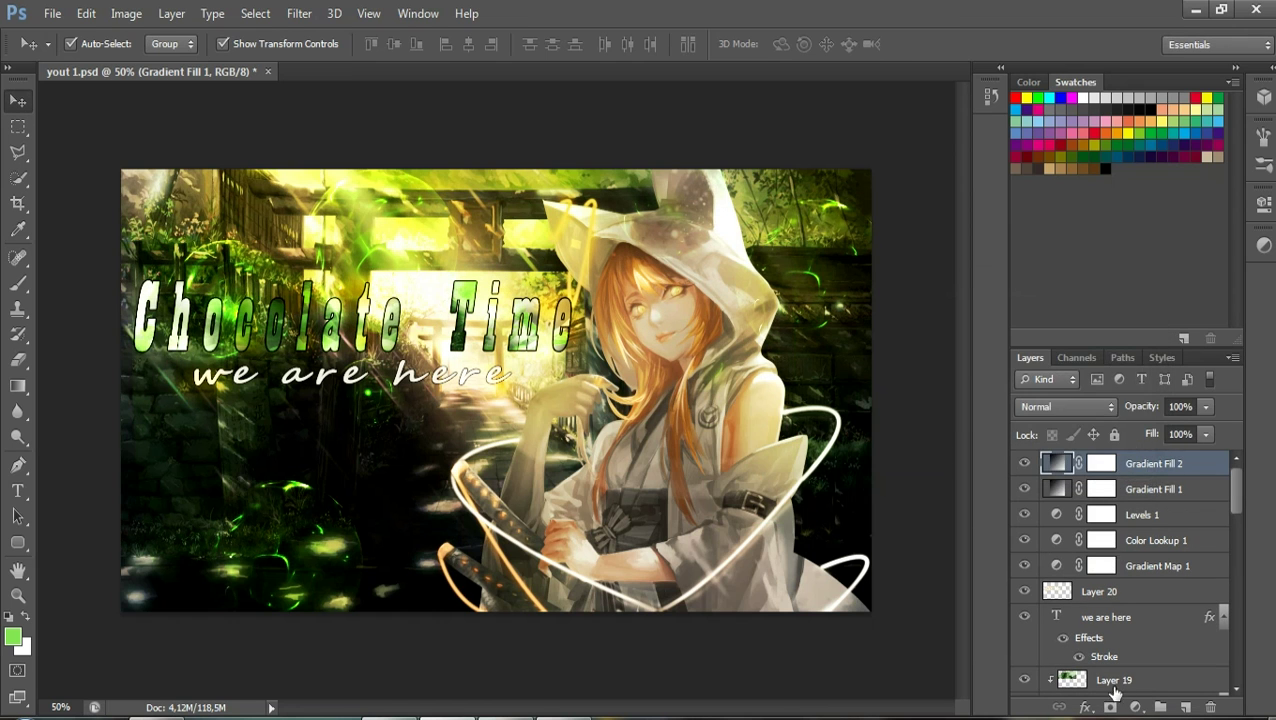
click(1137, 707)
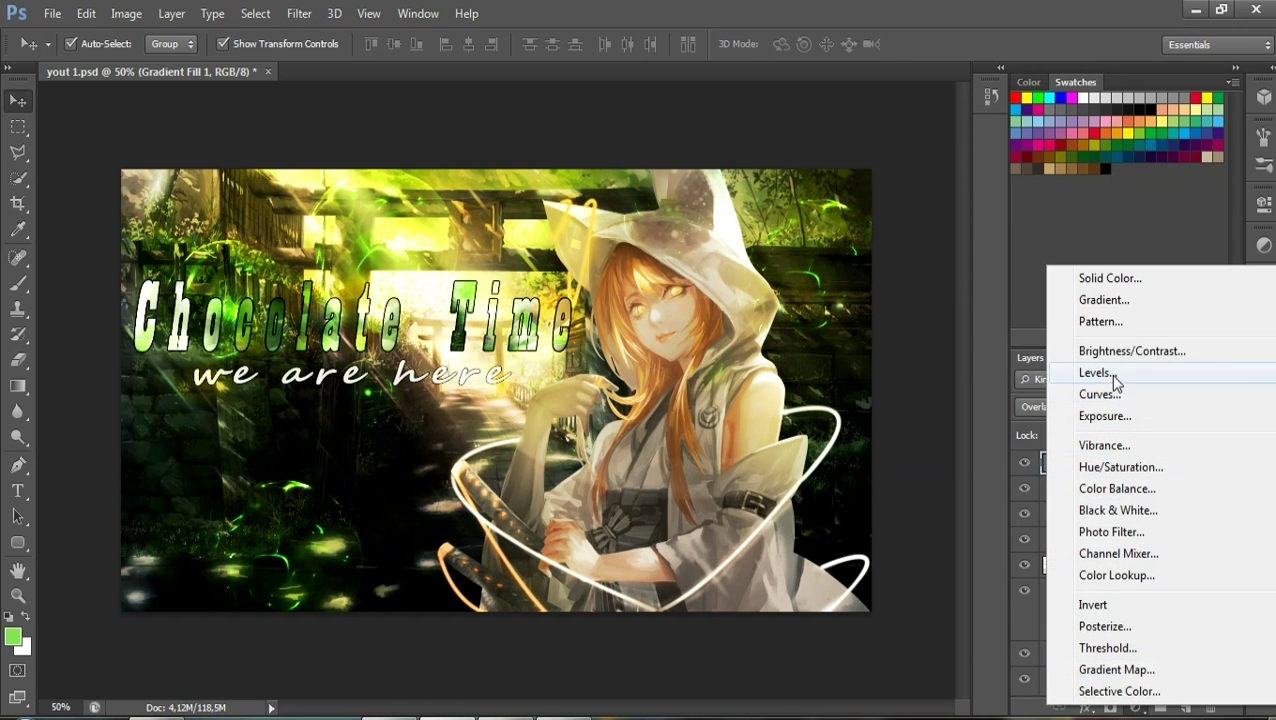
click(1110, 374)
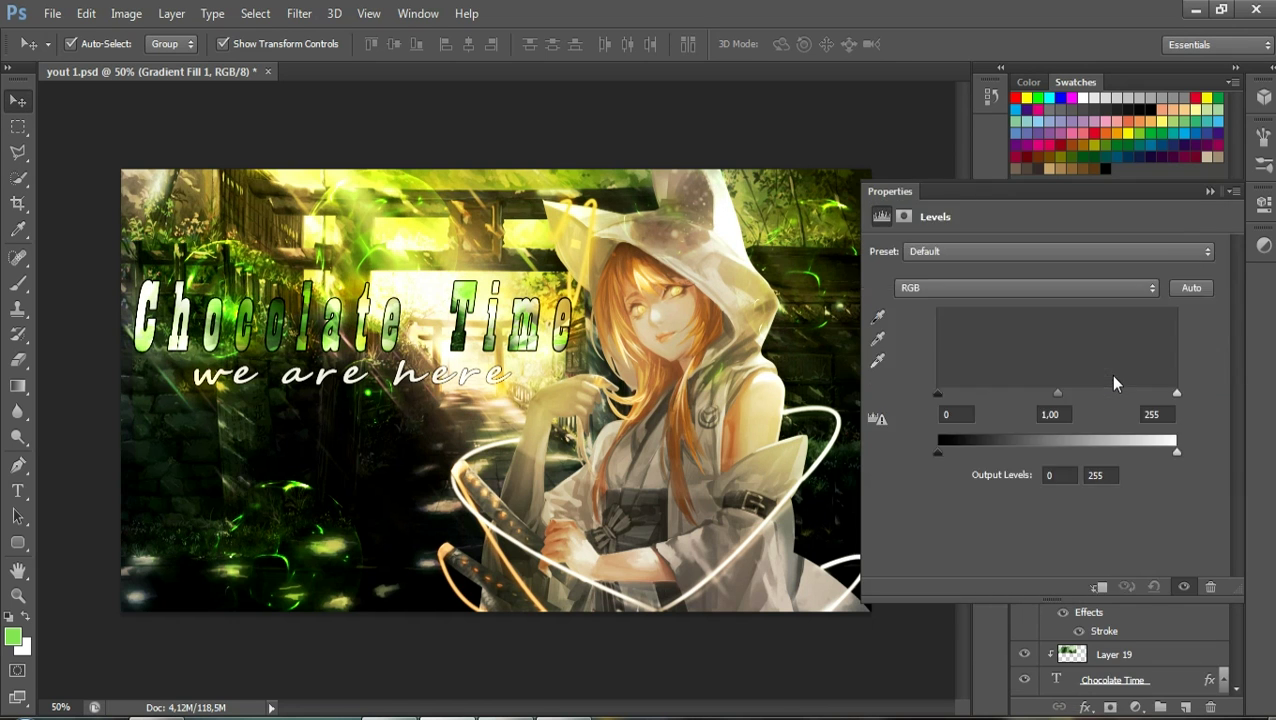
click(1209, 191)
key(ctrl+z)
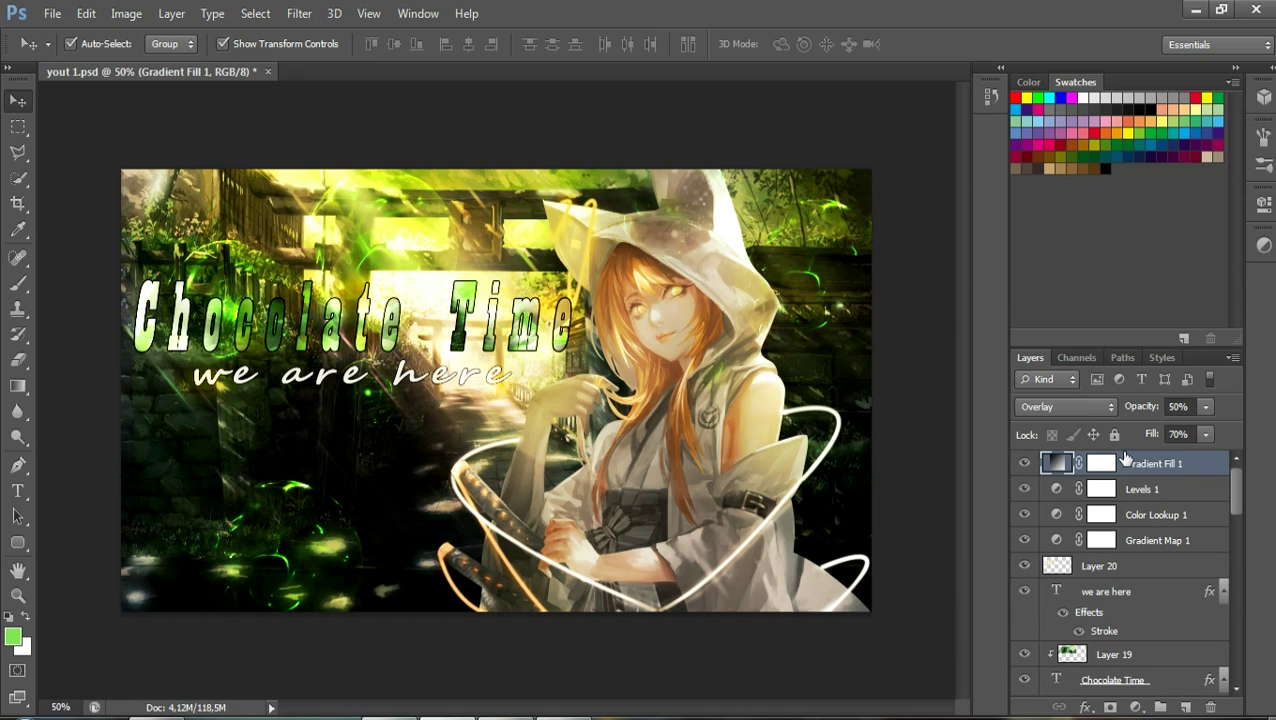
Add a Curves adjustment with a gentle multi-point curve lifting shadows and midtones
click(1138, 706)
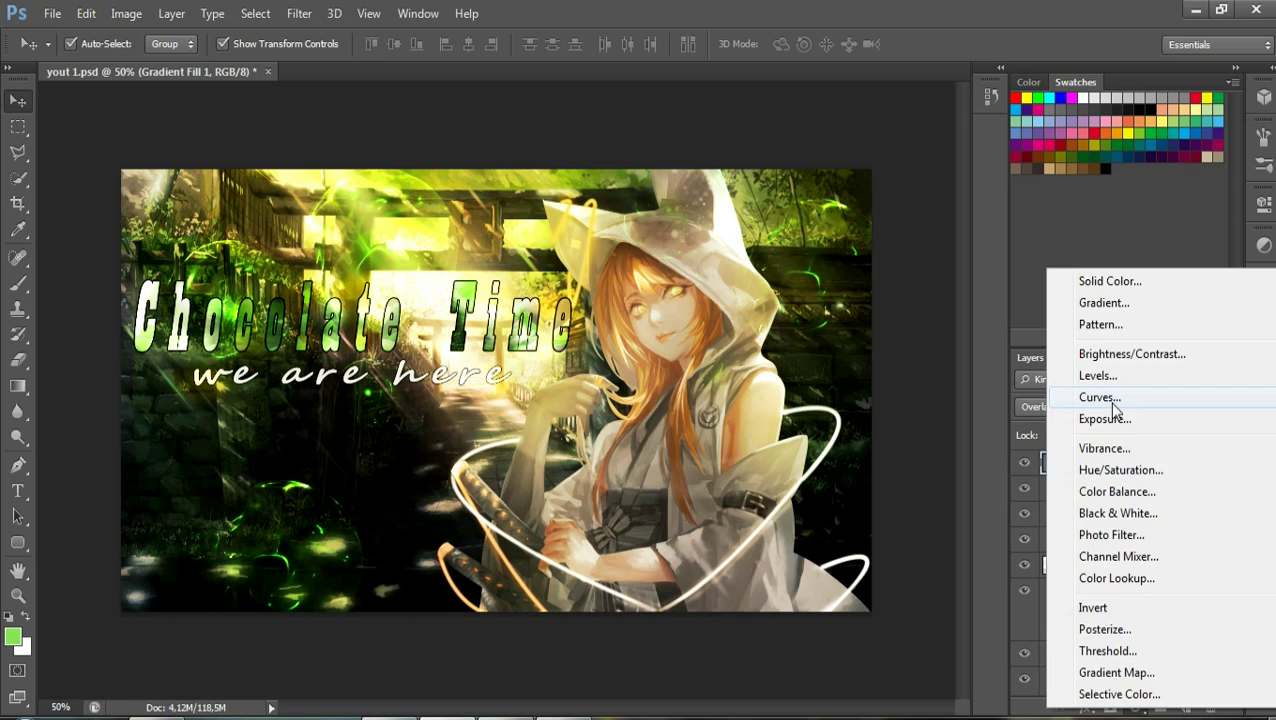
click(1111, 404)
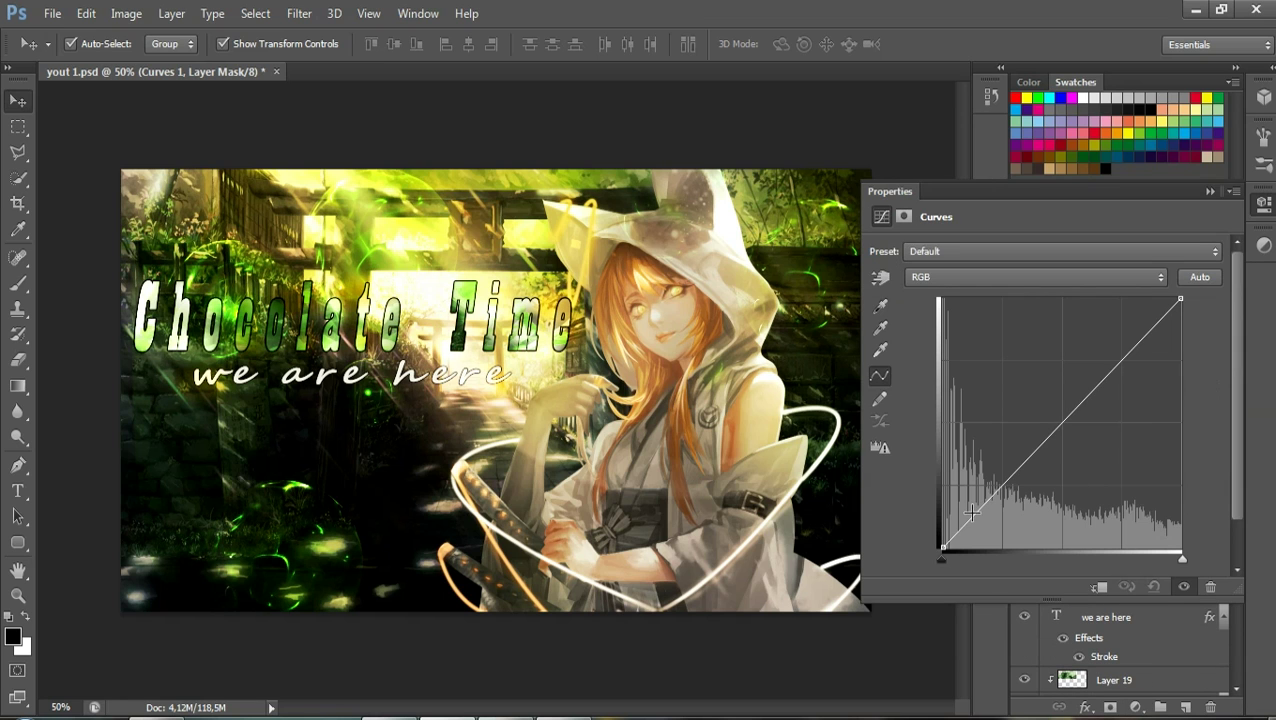
drag(971, 517, 976, 521)
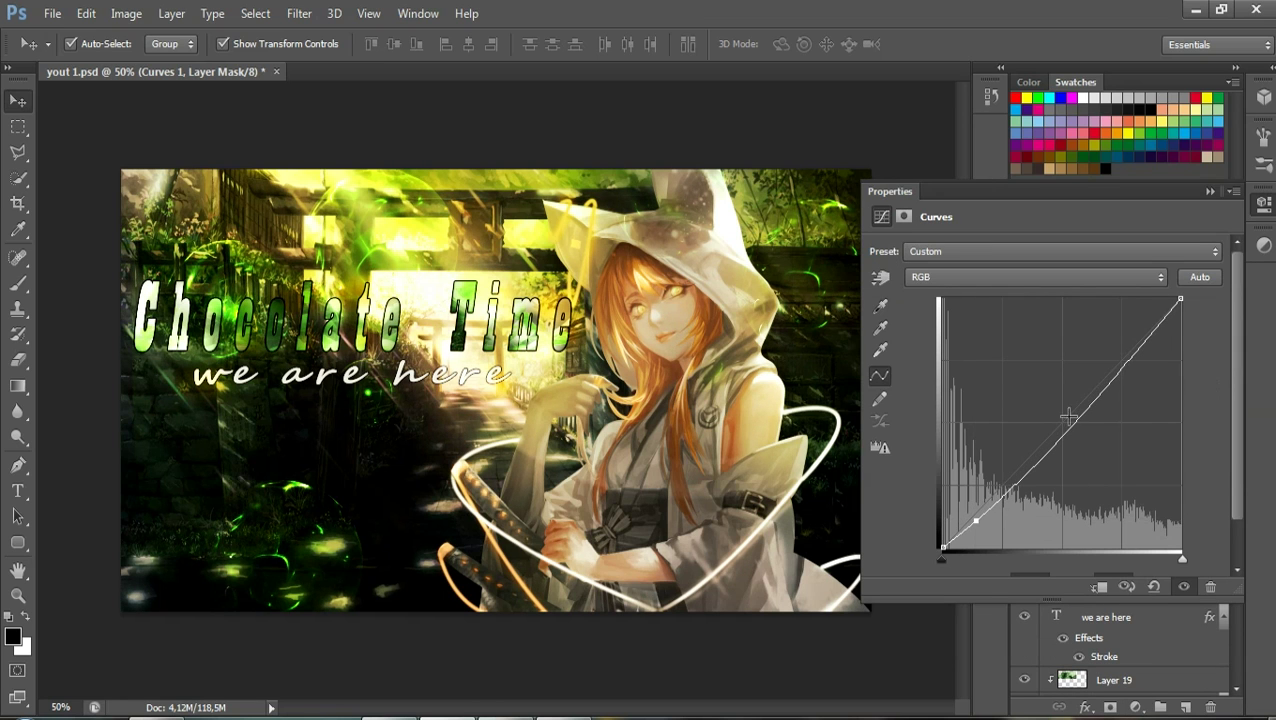
drag(1105, 394, 1096, 383)
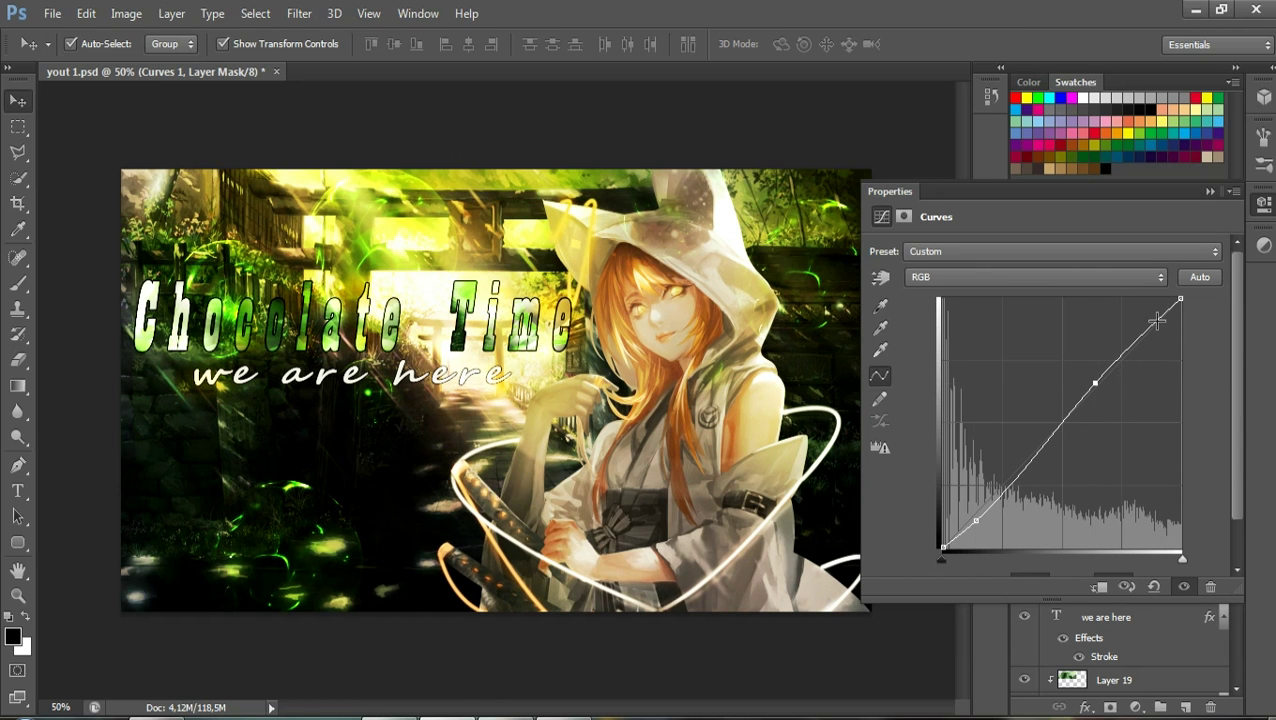
mouse_move(1156, 319)
mouse_down()
mouse_move(1160, 336)
mouse_move(1155, 325)
mouse_up()
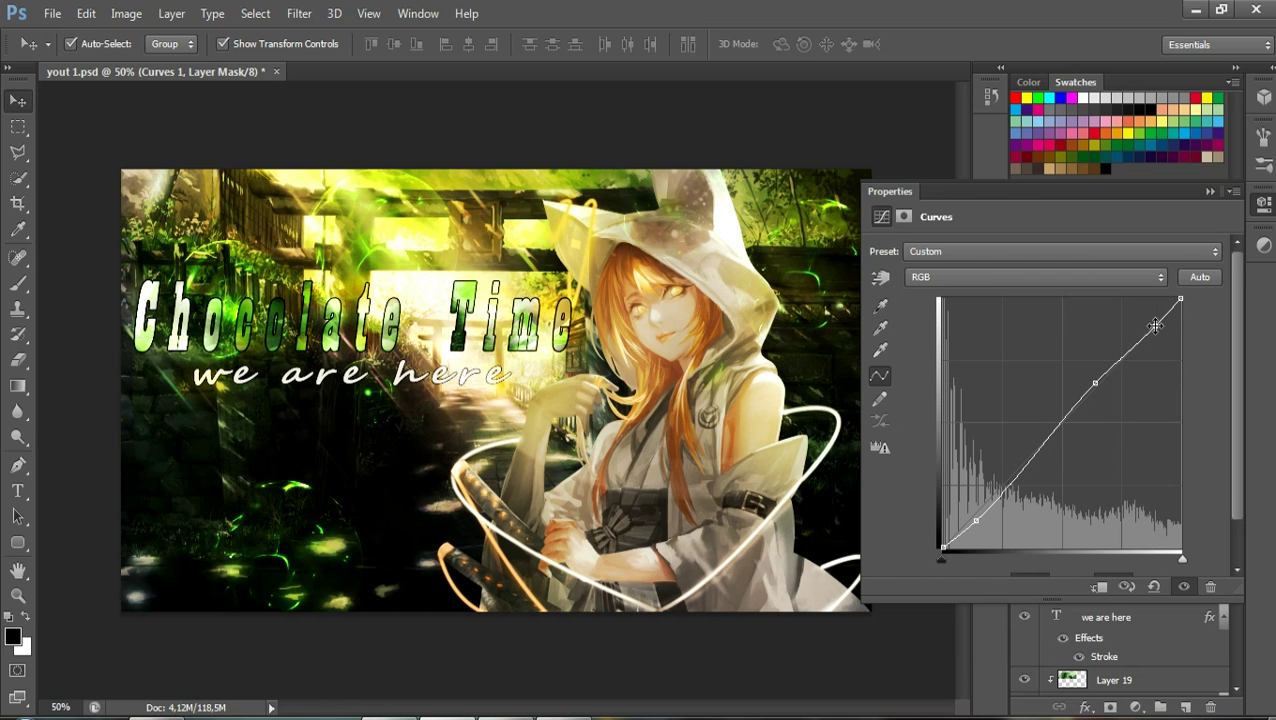
mouse_move(1007, 488)
mouse_down()
mouse_move(997, 477)
mouse_move(1004, 488)
mouse_up()
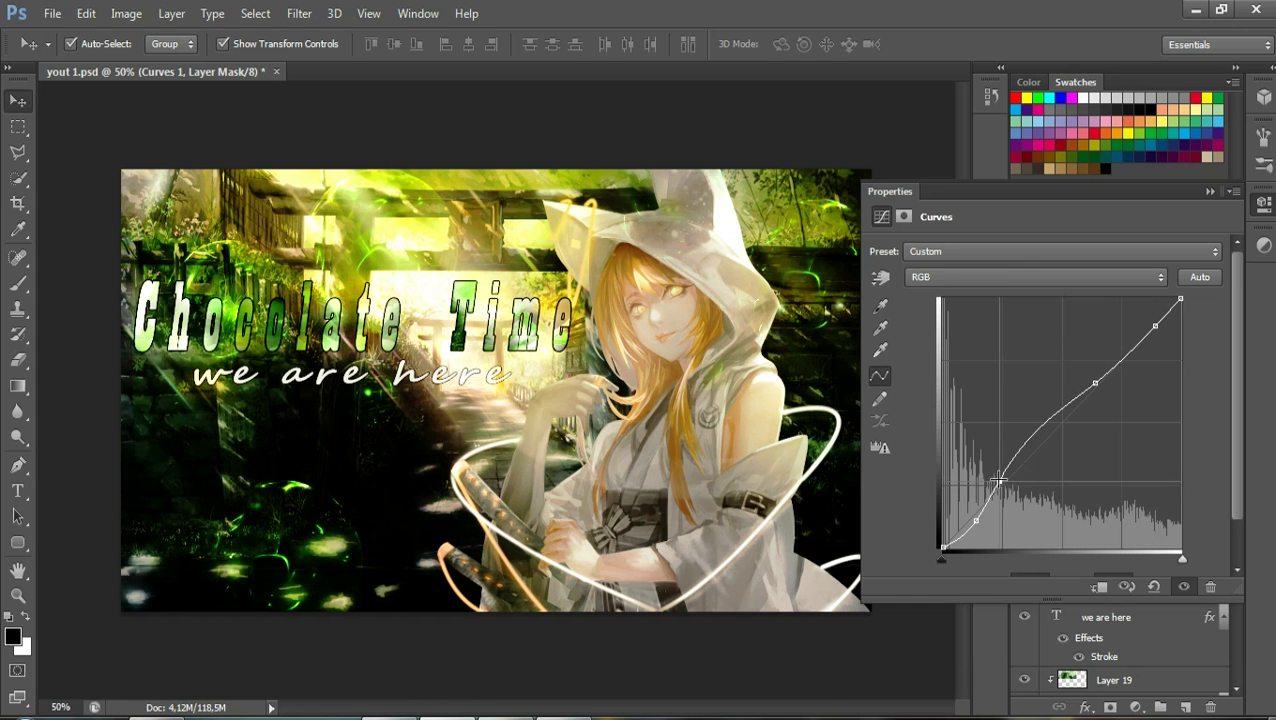
drag(951, 541, 945, 540)
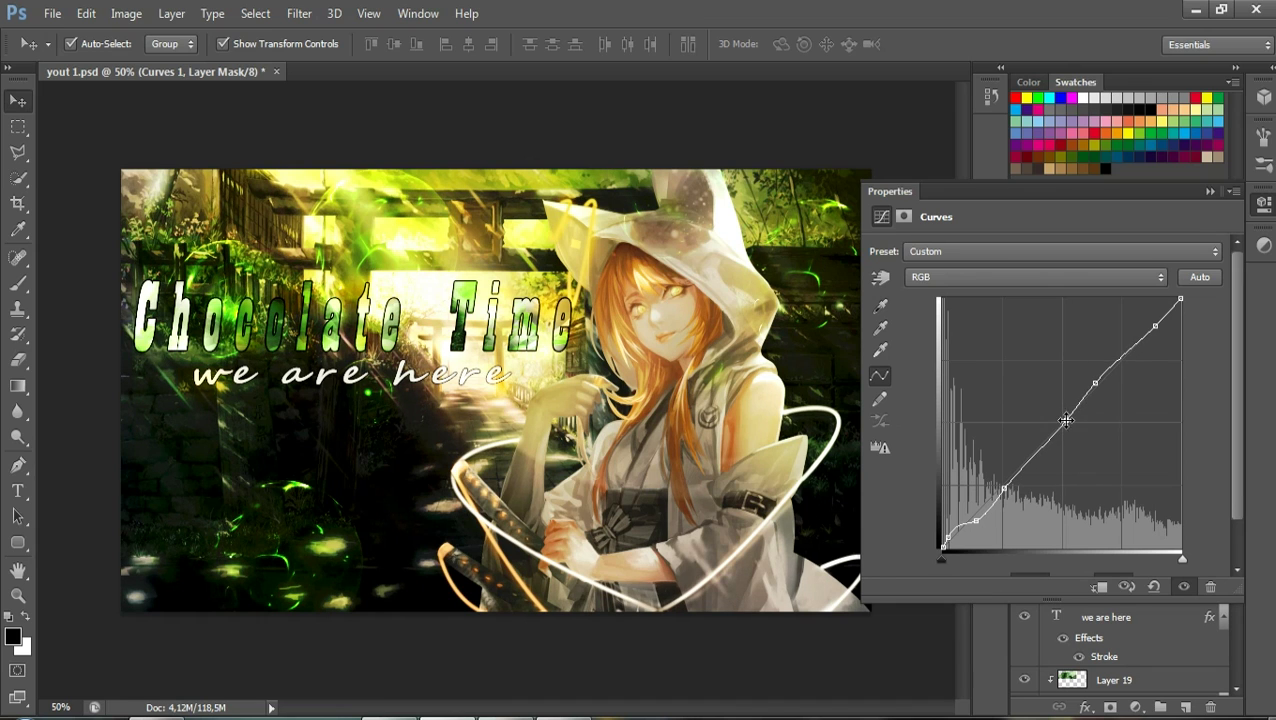
Compare the banner with Curves 1 on and off, then delete Curves 1
click(1212, 191)
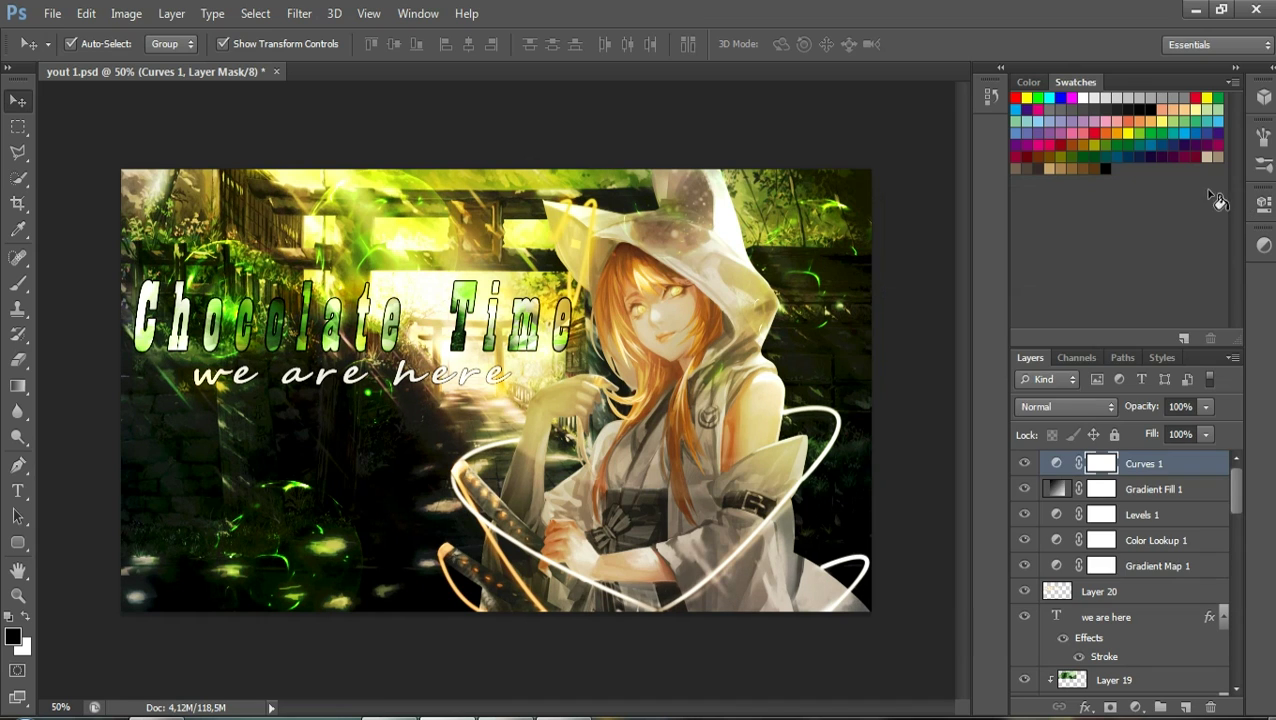
click(1028, 468)
click(1028, 468)
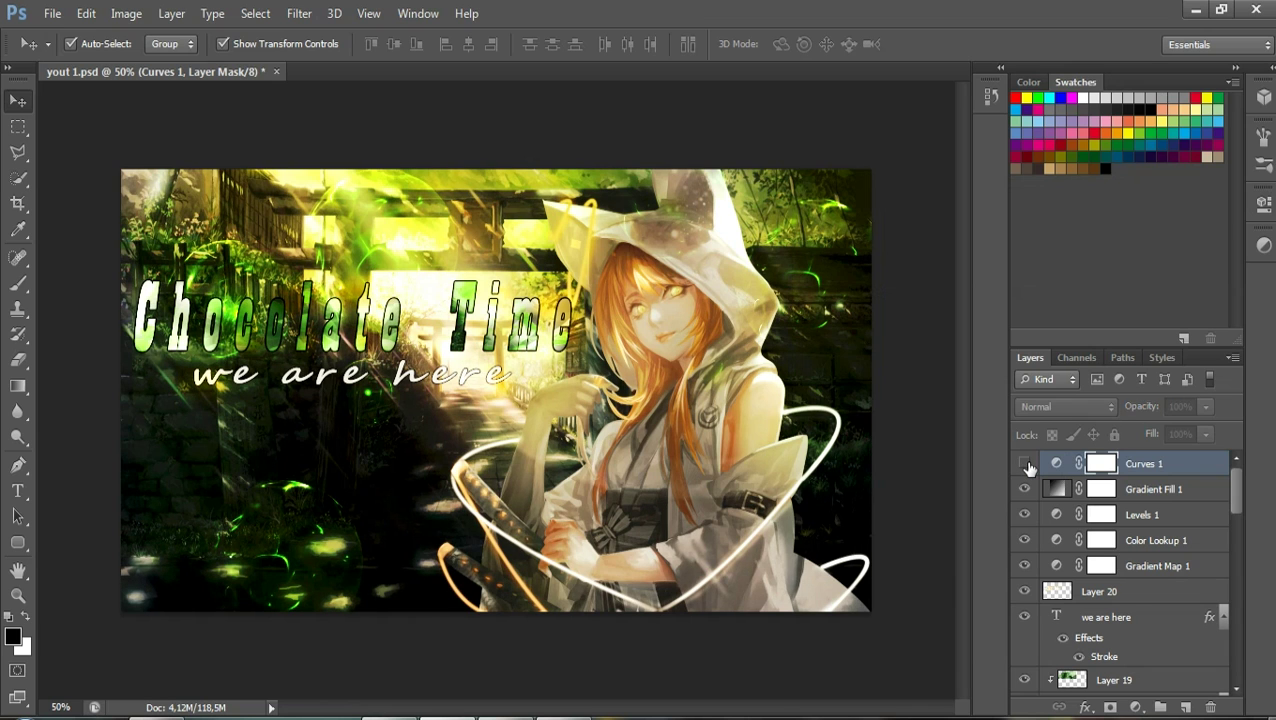
click(1026, 464)
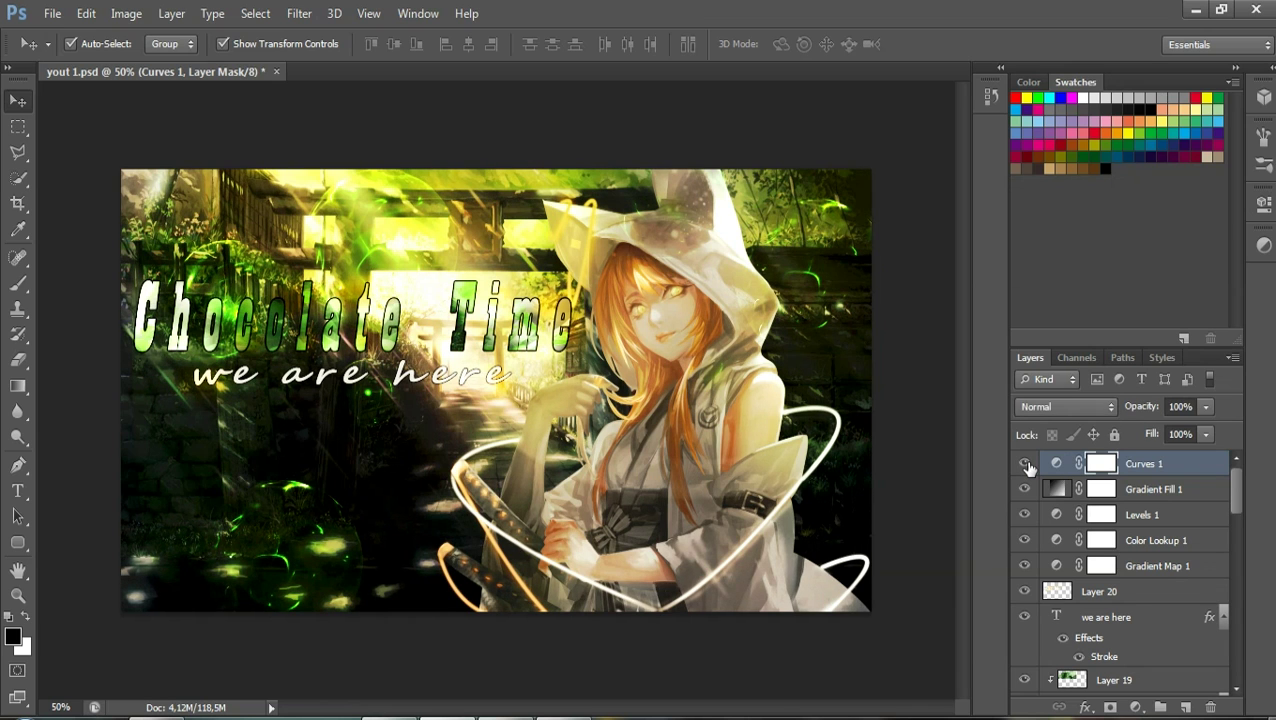
click(1028, 468)
click(1028, 468)
click(1028, 468)
click(1028, 468)
click(1028, 468)
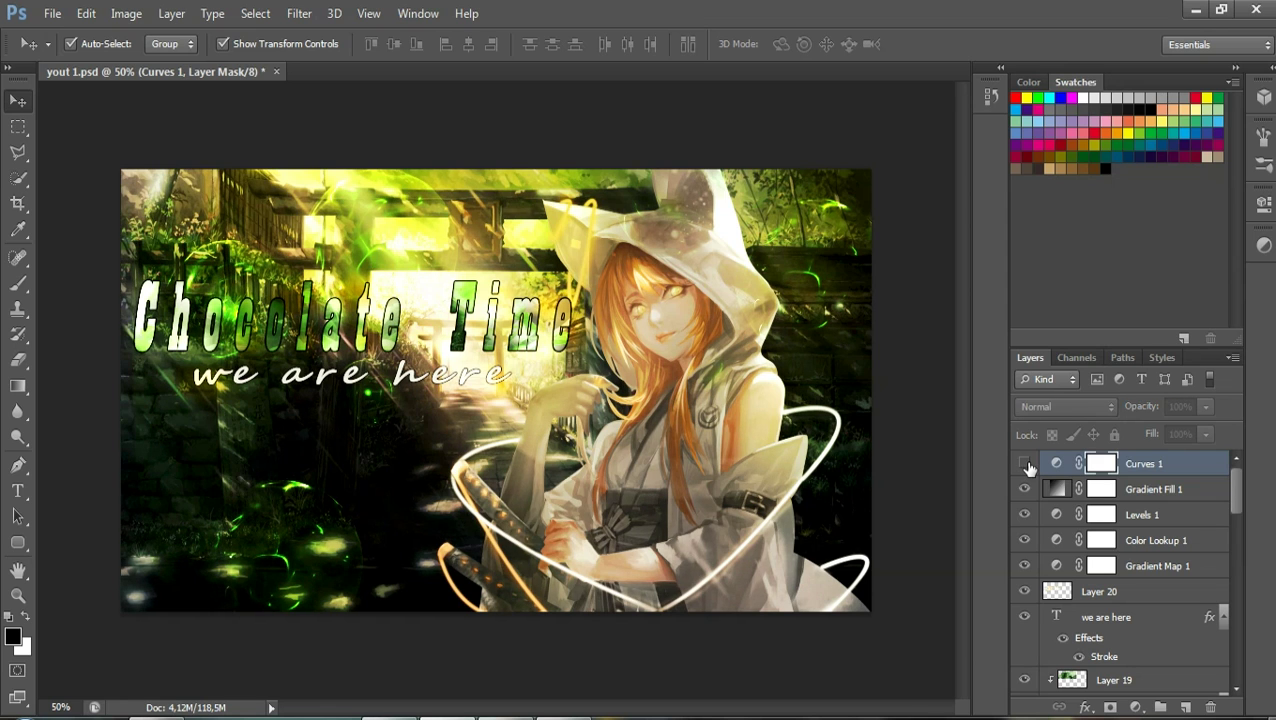
key(Delete)
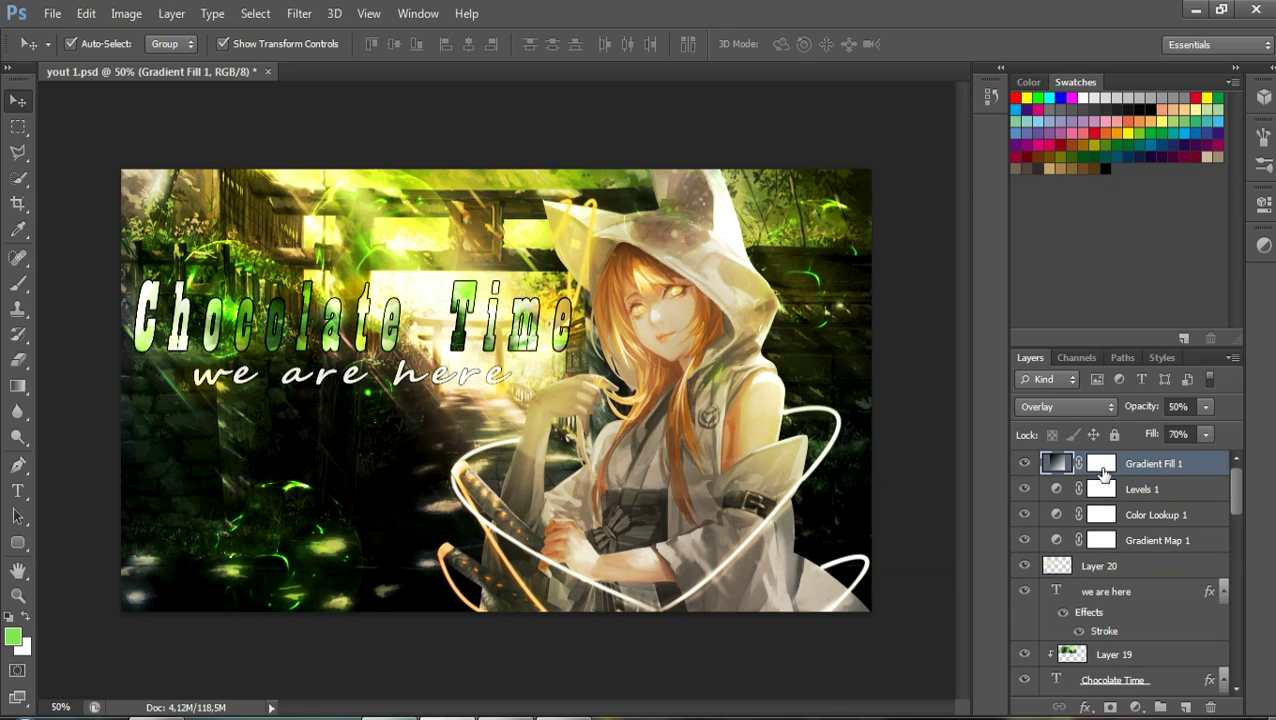
Check Levels 1, Color Lookup 1 and Gradient Map 1, then add Layer 22 above Gradient Fill 1
click(1159, 494)
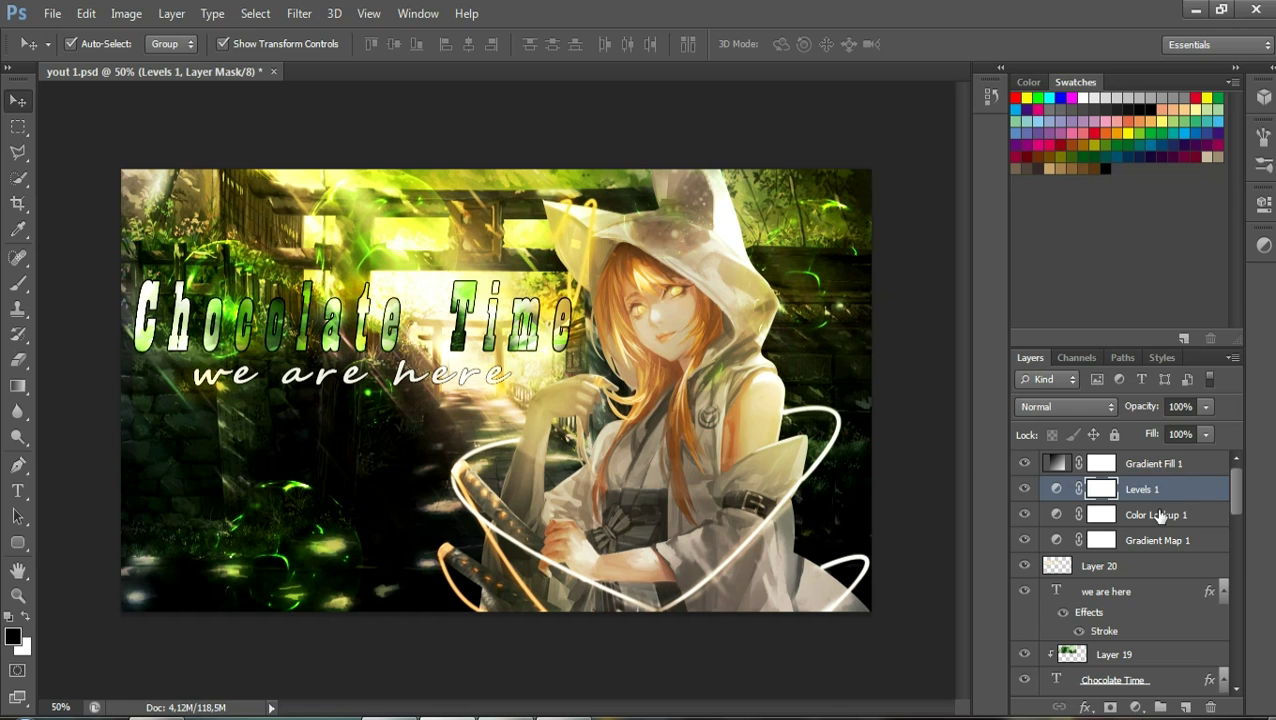
click(1025, 488)
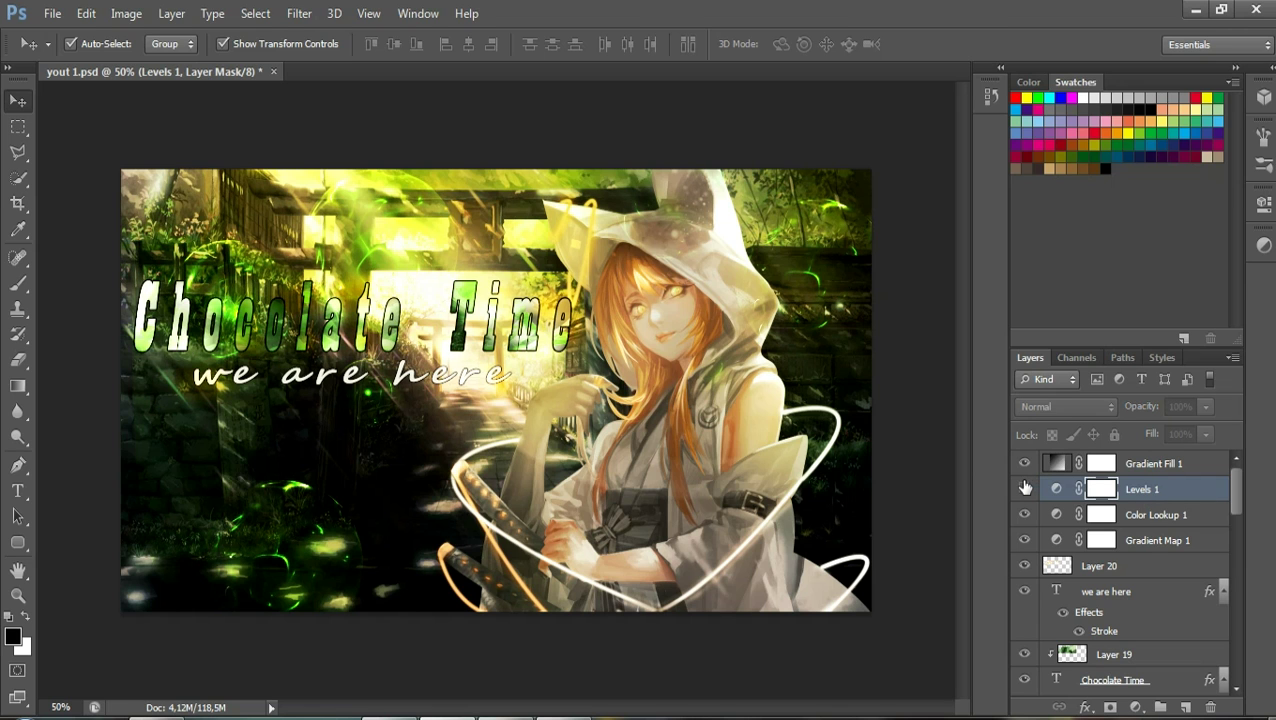
click(1025, 488)
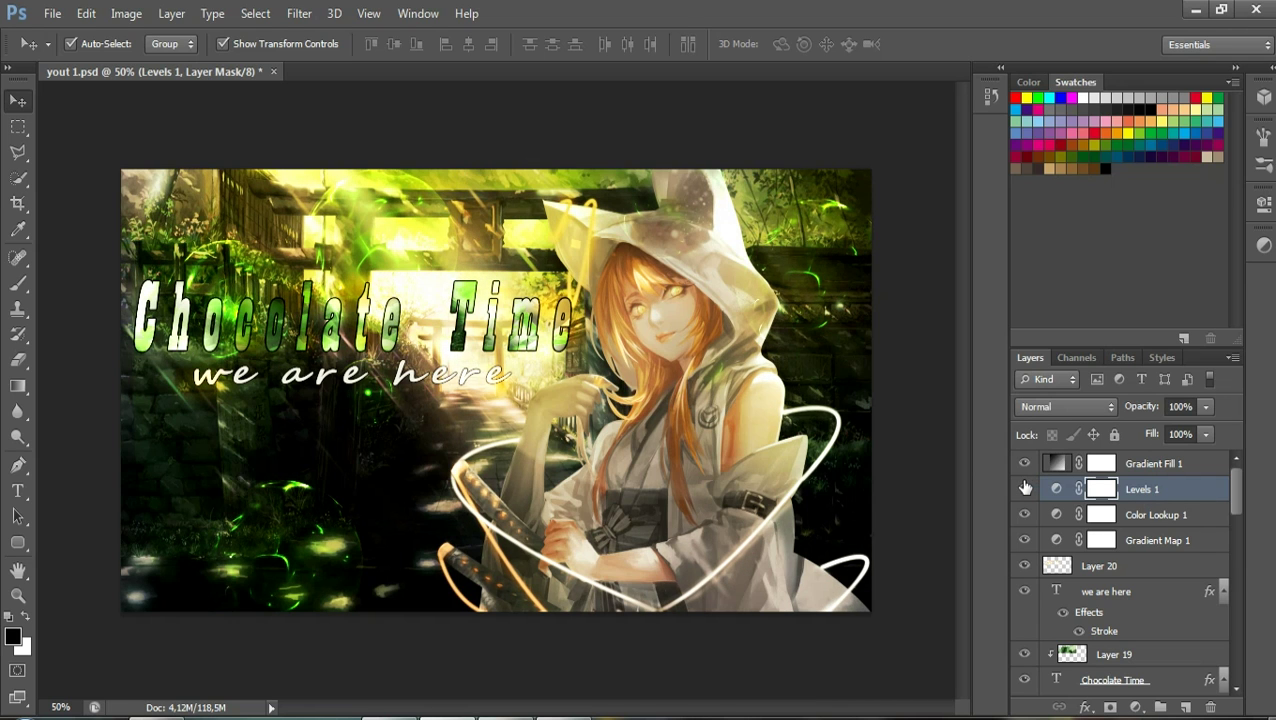
click(1131, 520)
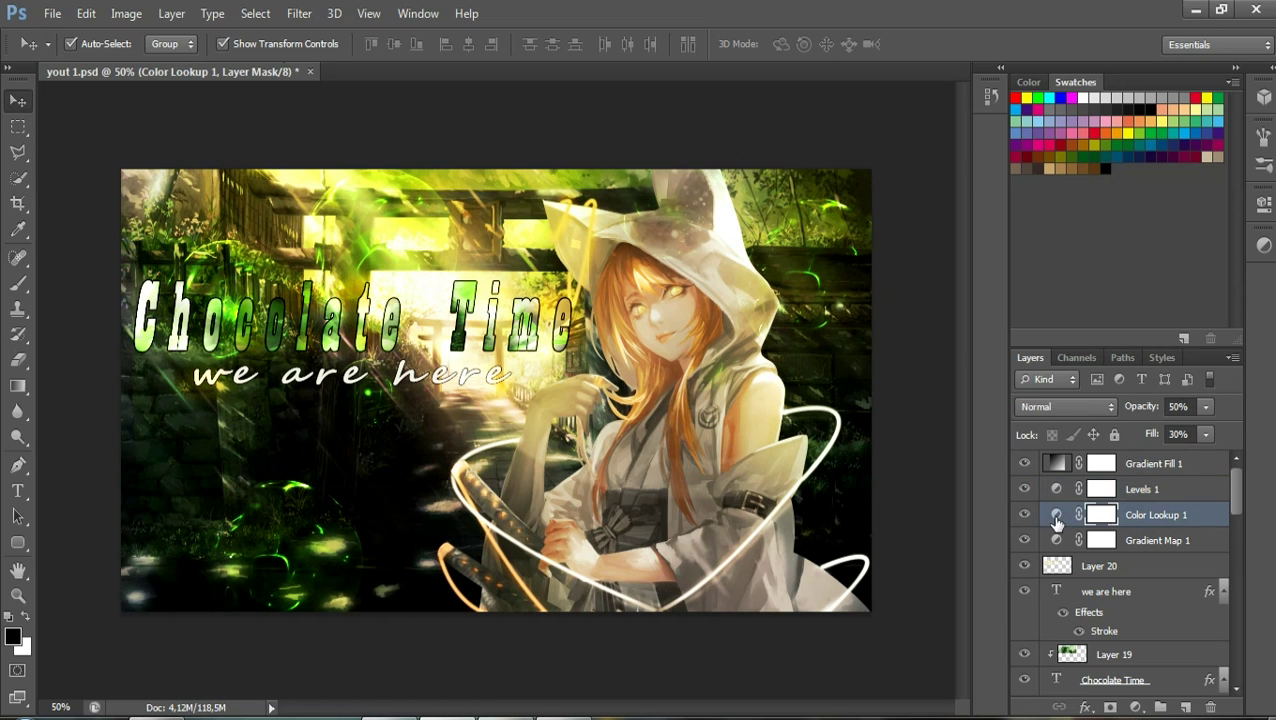
click(1025, 514)
click(1025, 514)
click(1138, 540)
click(1025, 540)
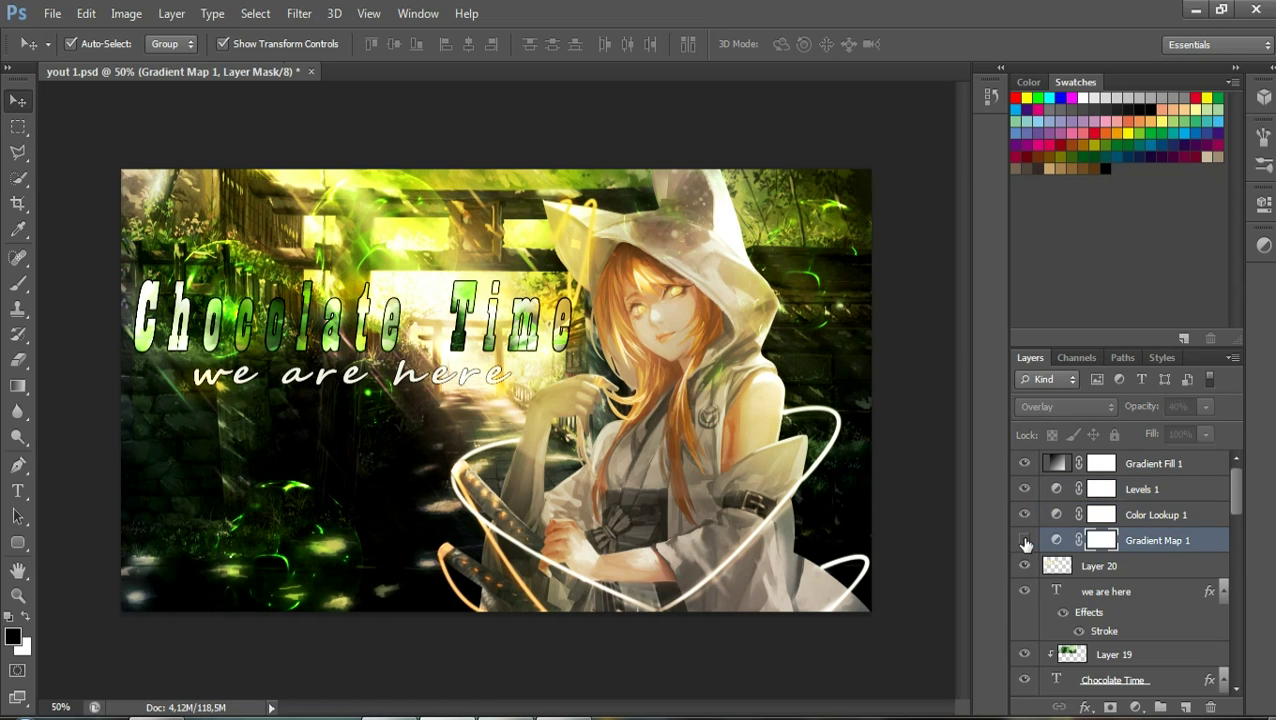
click(1025, 540)
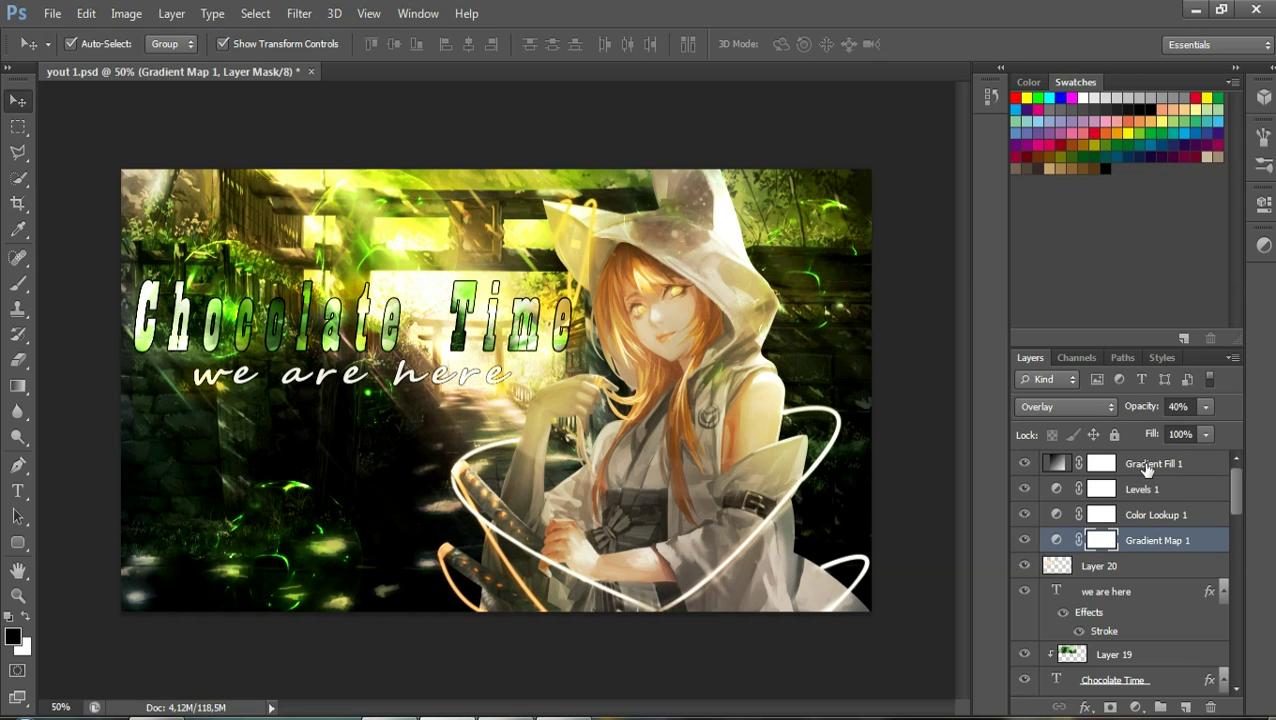
click(1147, 470)
click(1184, 707)
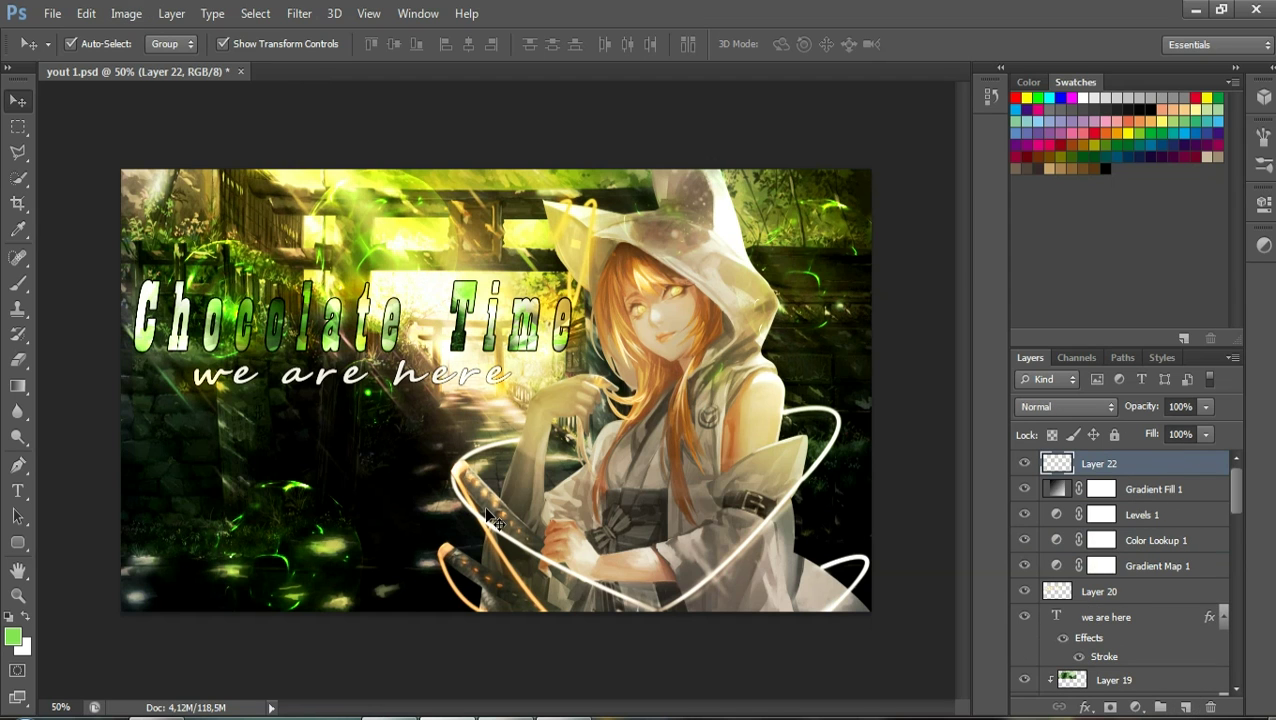
Stamp the merged banner onto Layer 22 with Apply Image and duplicate it as Layer 22 copy
click(127, 14)
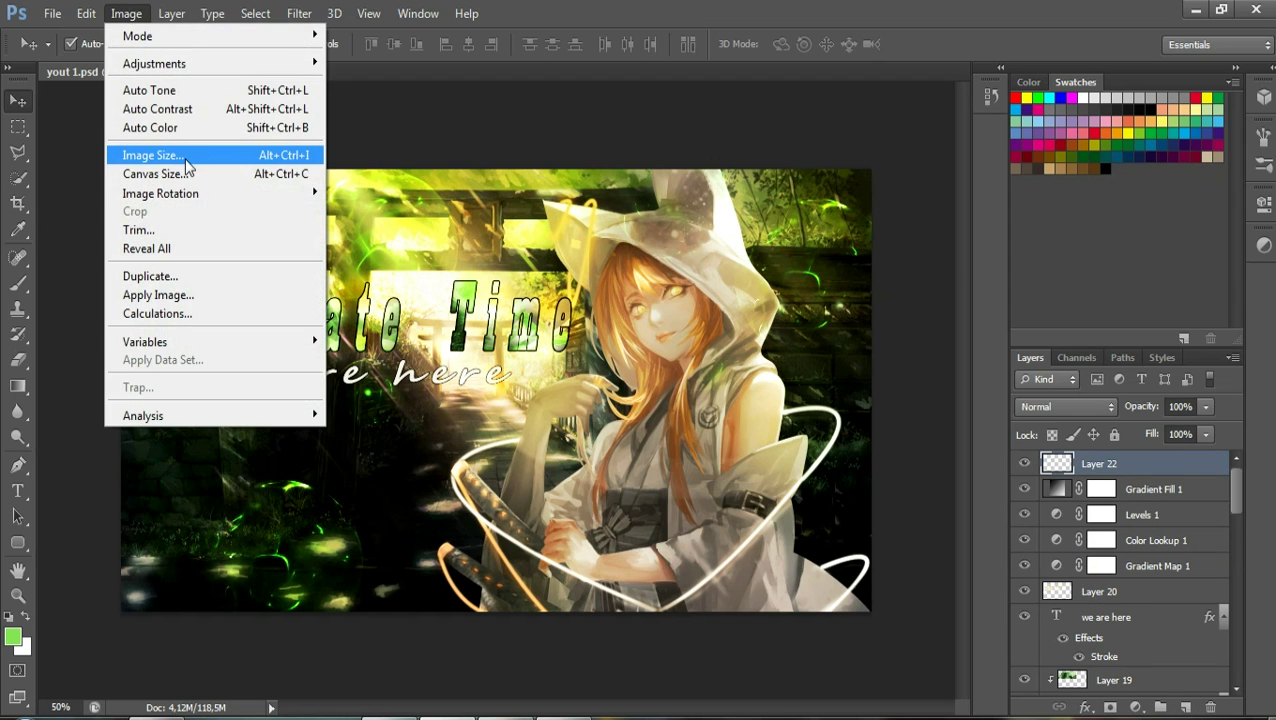
click(175, 296)
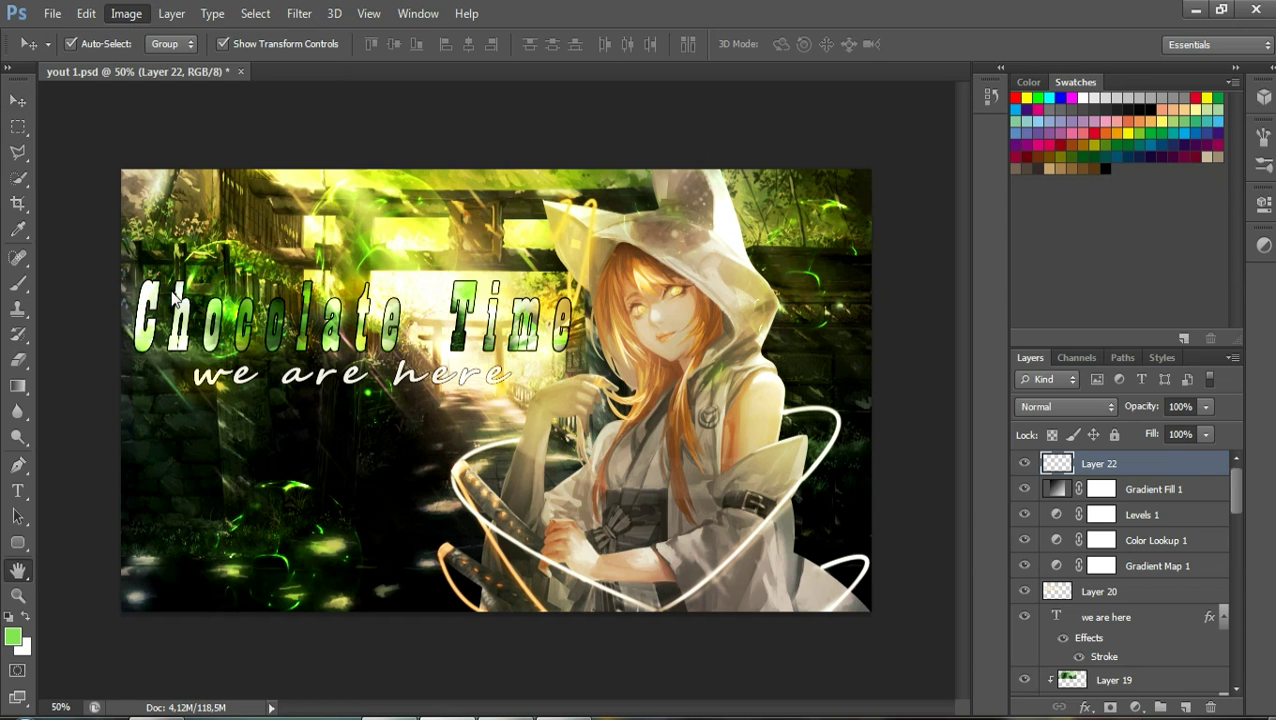
click(795, 199)
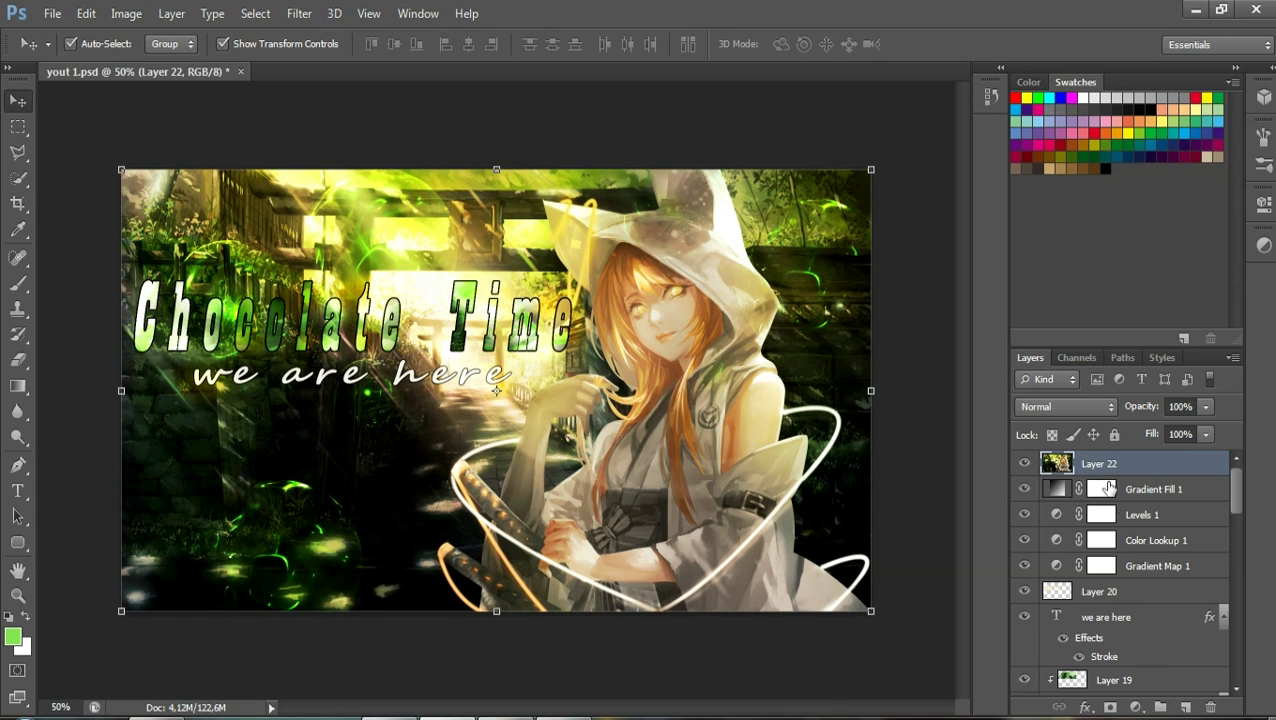
right_click(1100, 468)
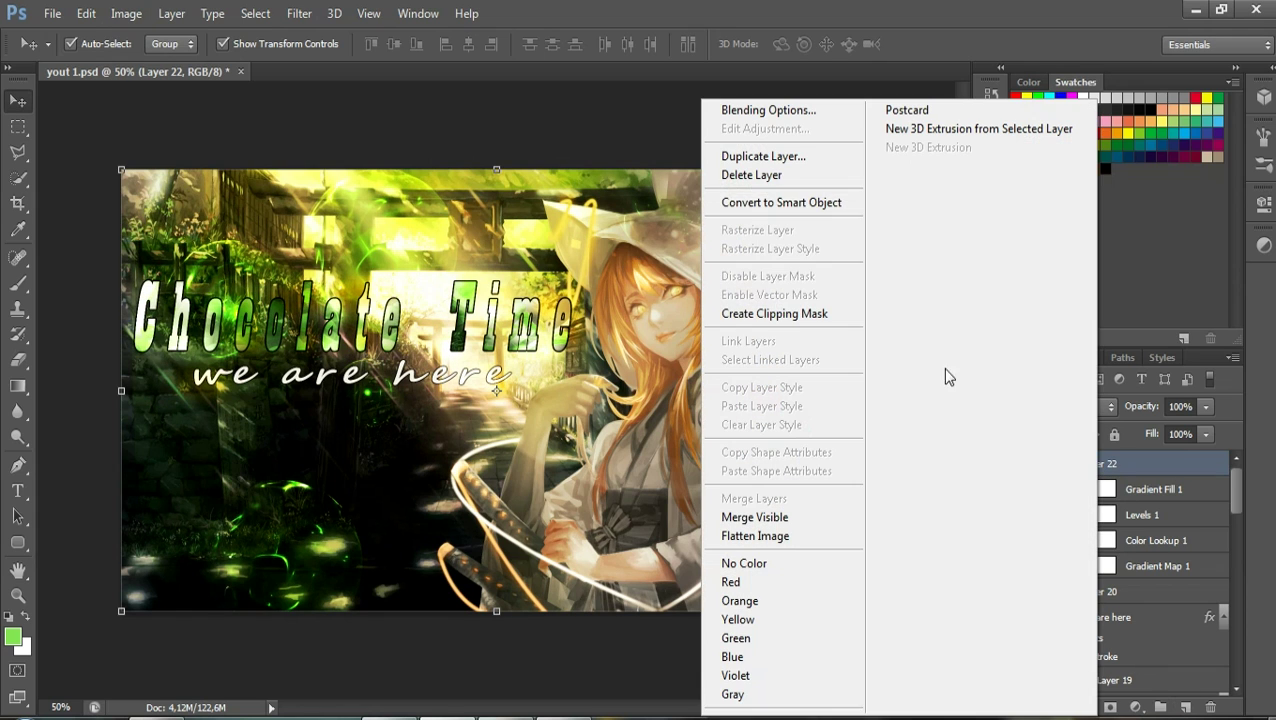
click(781, 157)
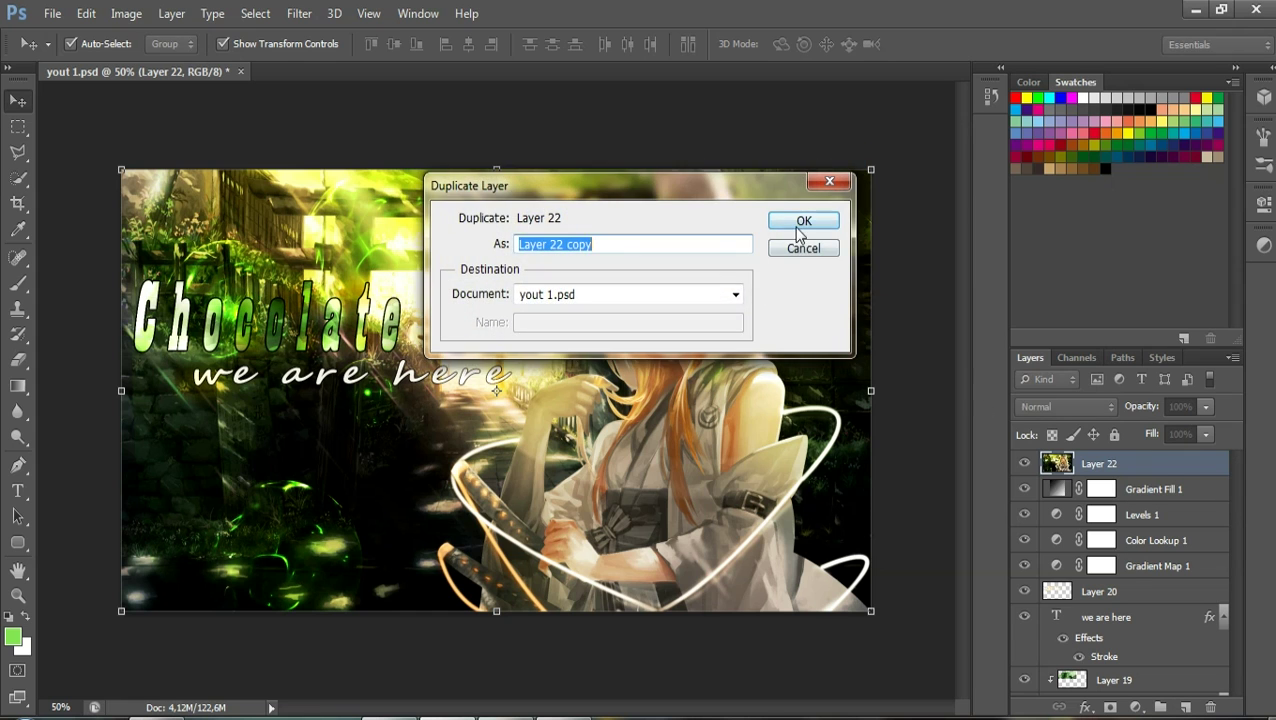
click(805, 219)
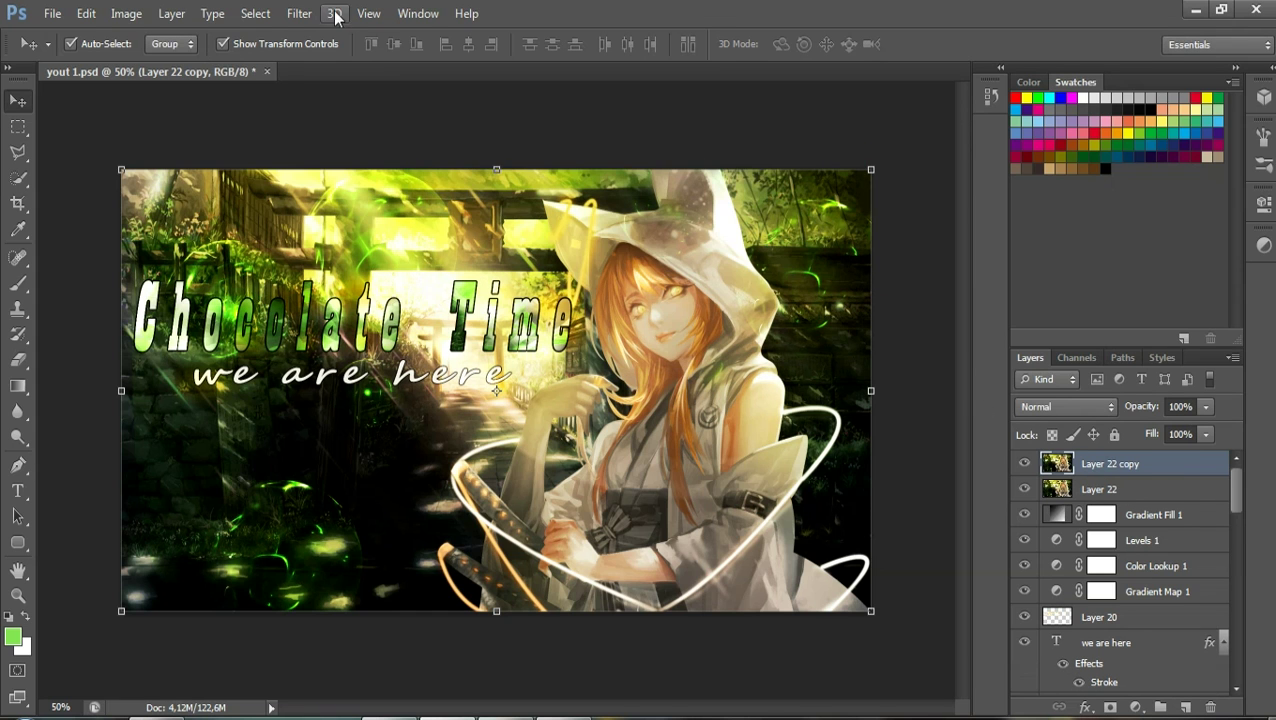
Apply a Box Blur of radius 5 to Layer 22 copy
click(297, 13)
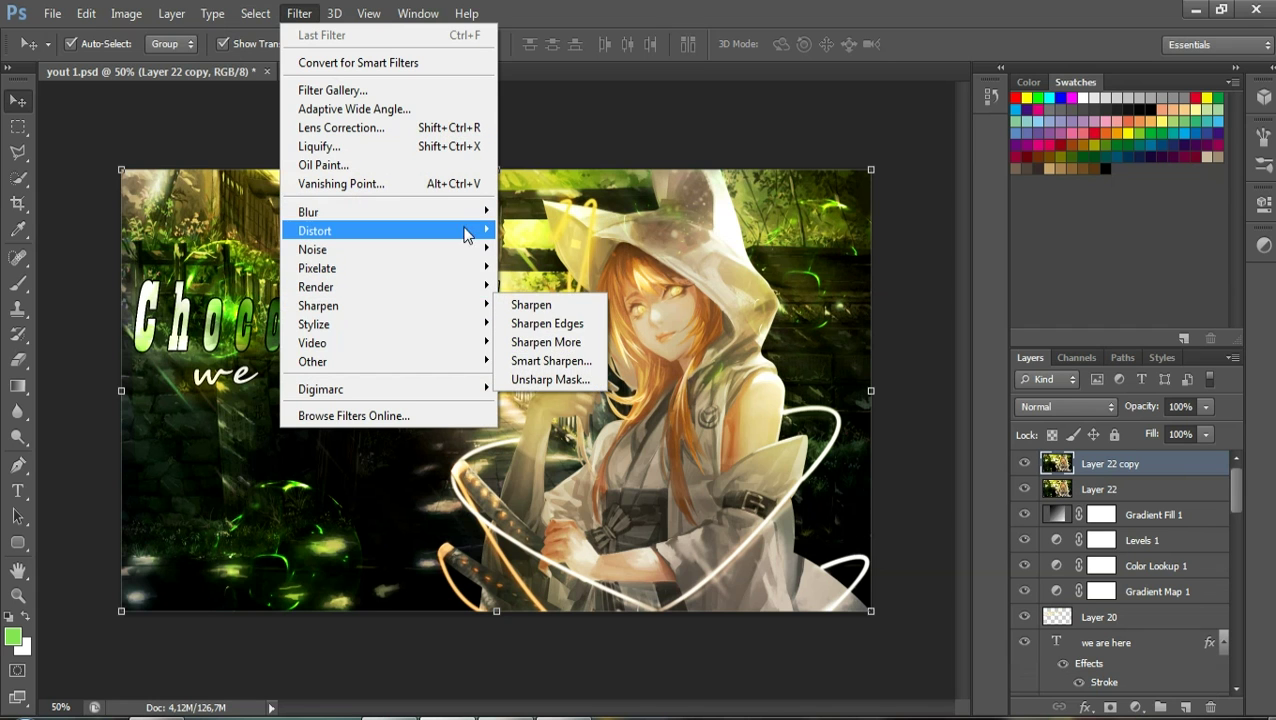
mouse_move(308, 212)
click(575, 332)
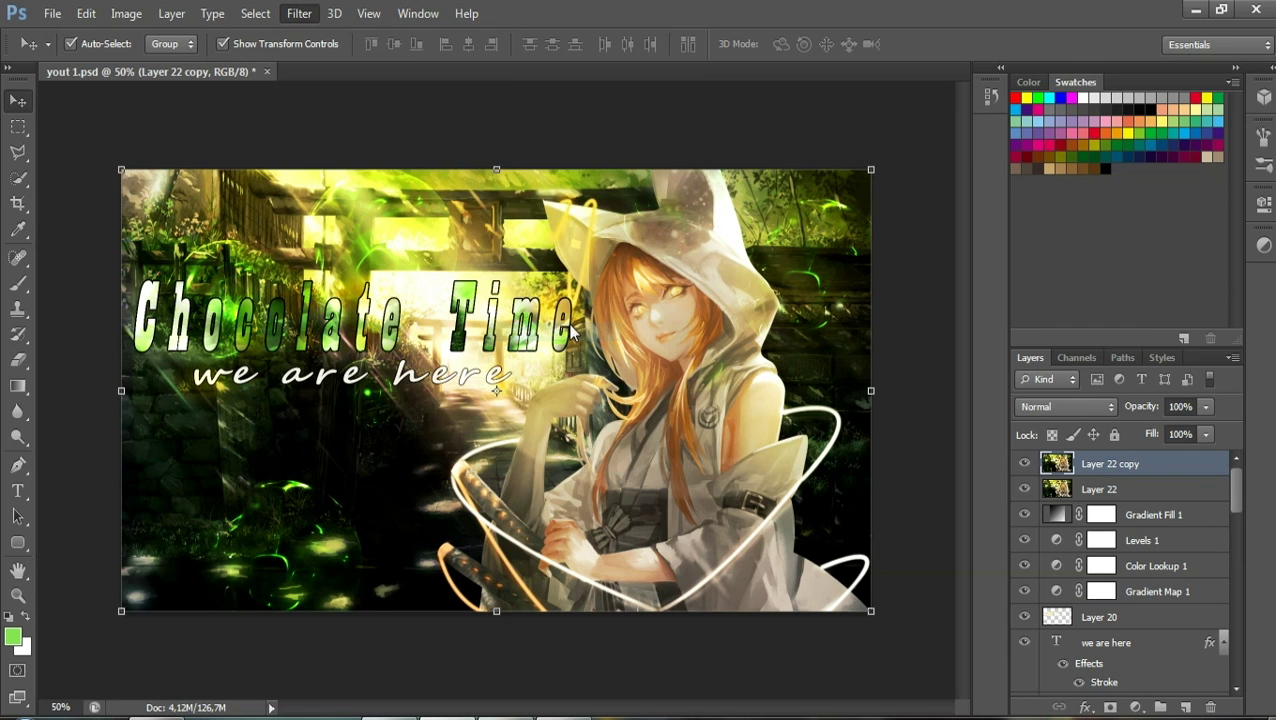
click(742, 176)
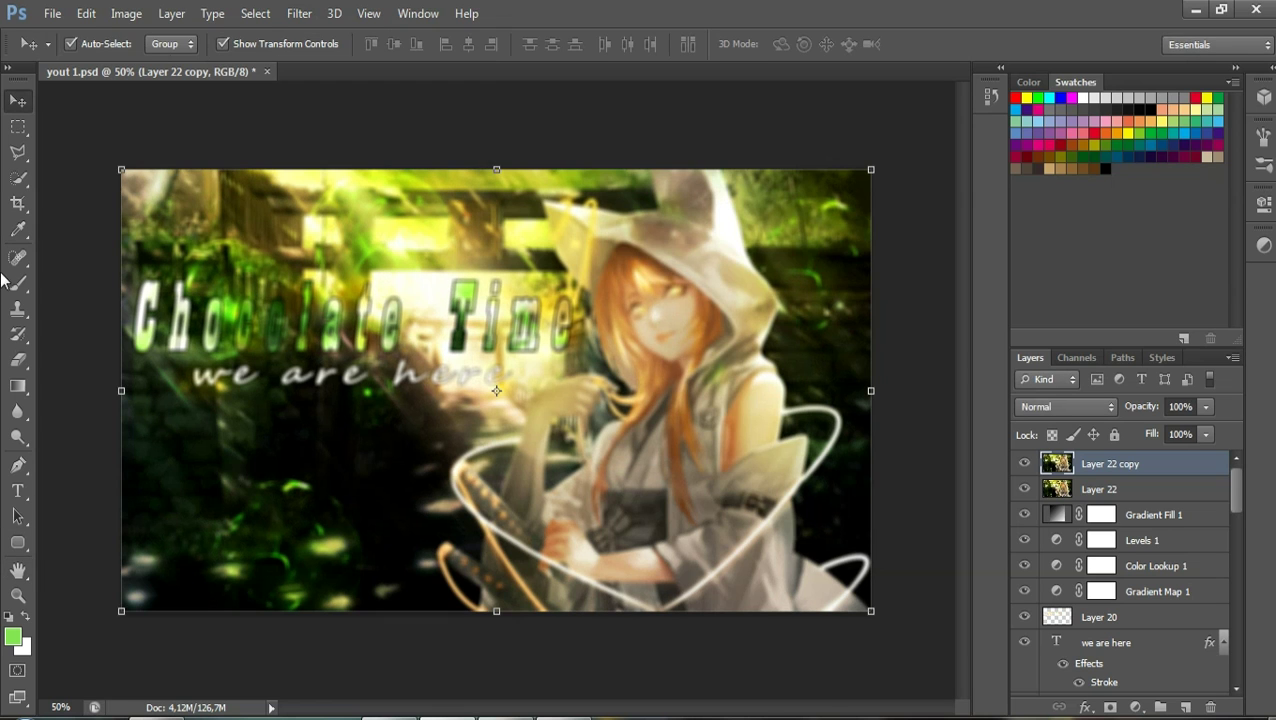
Erase the blur over the 'Chocolate' title and subtitle with a 370 px eraser
click(21, 362)
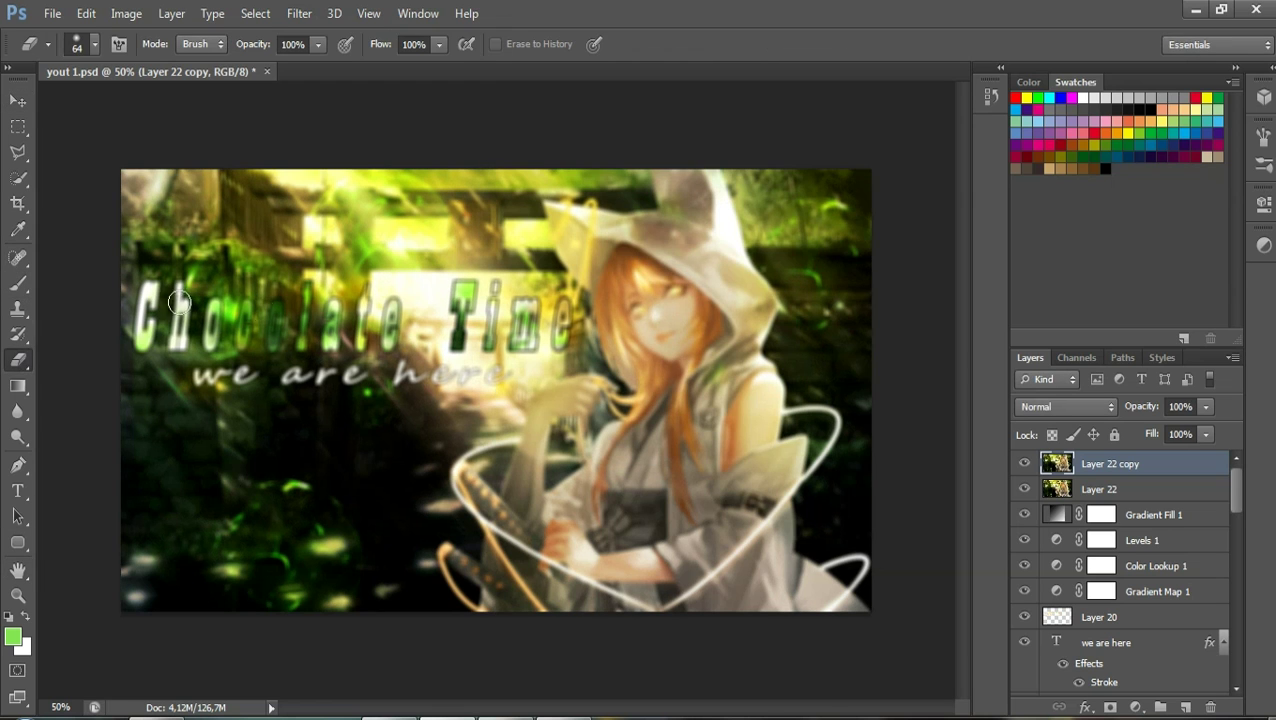
click(94, 45)
drag(119, 103, 180, 104)
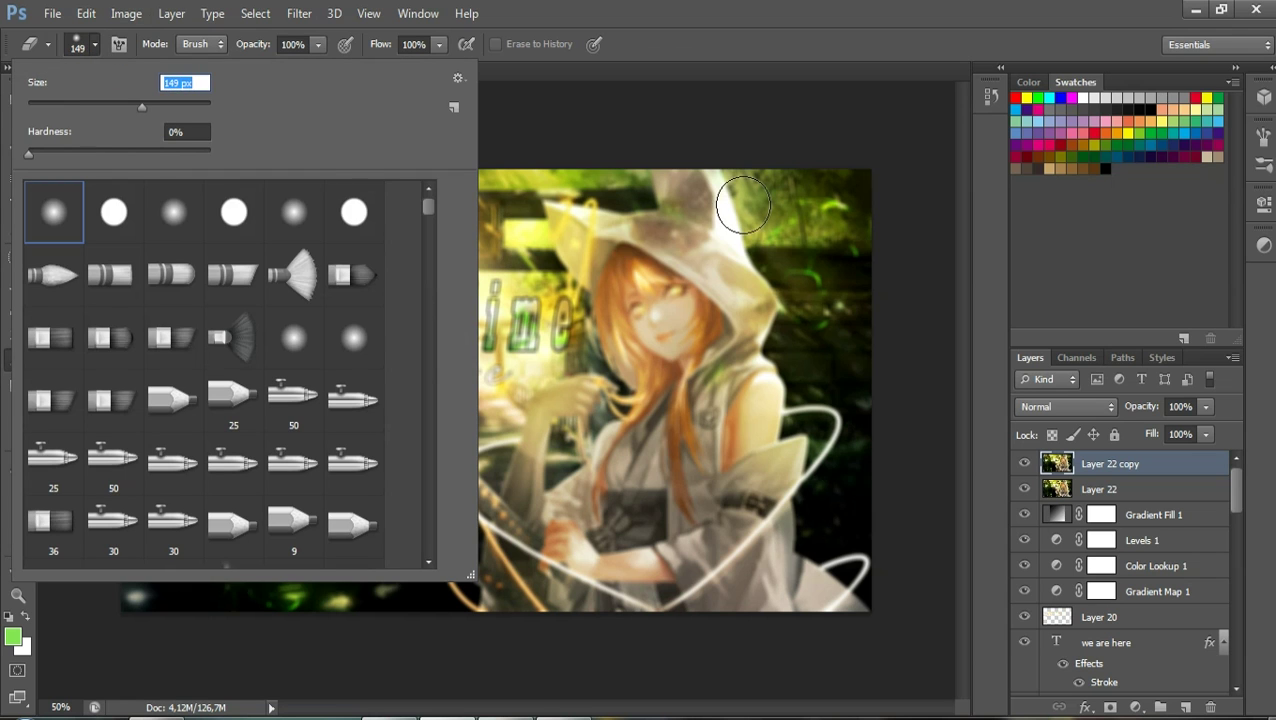
click(634, 245)
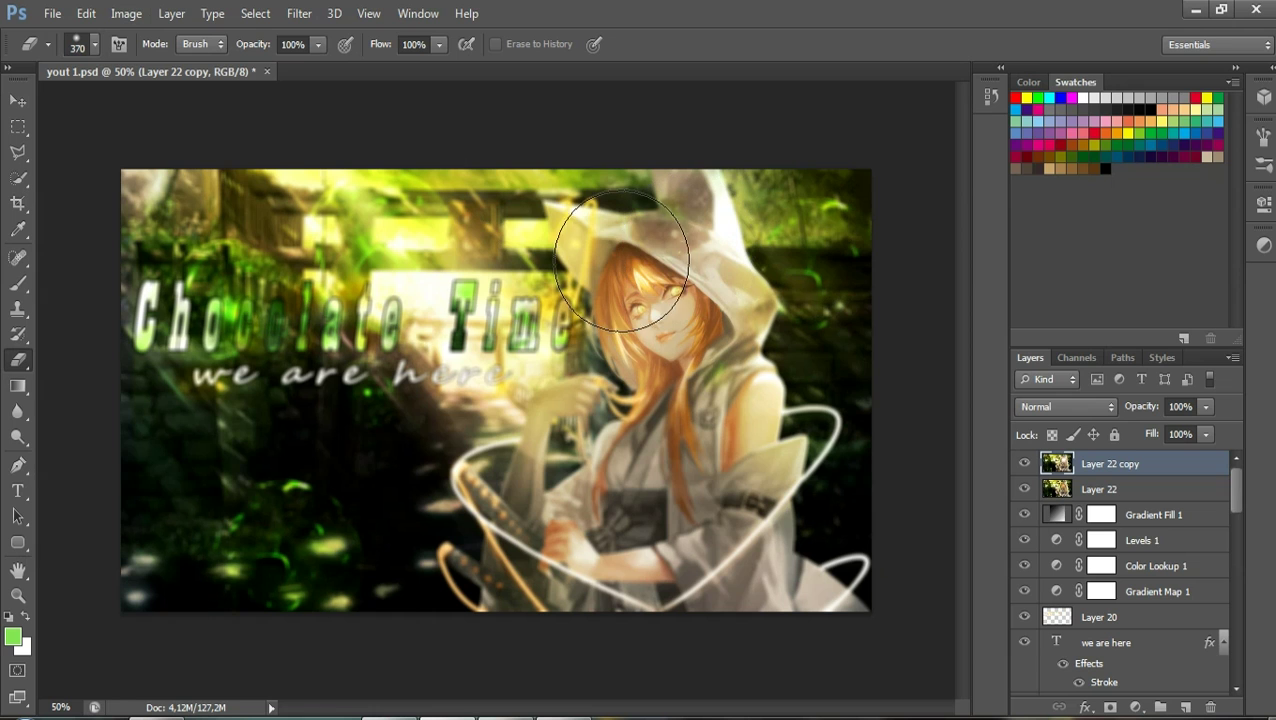
drag(545, 330, 400, 350)
drag(295, 350, 510, 345)
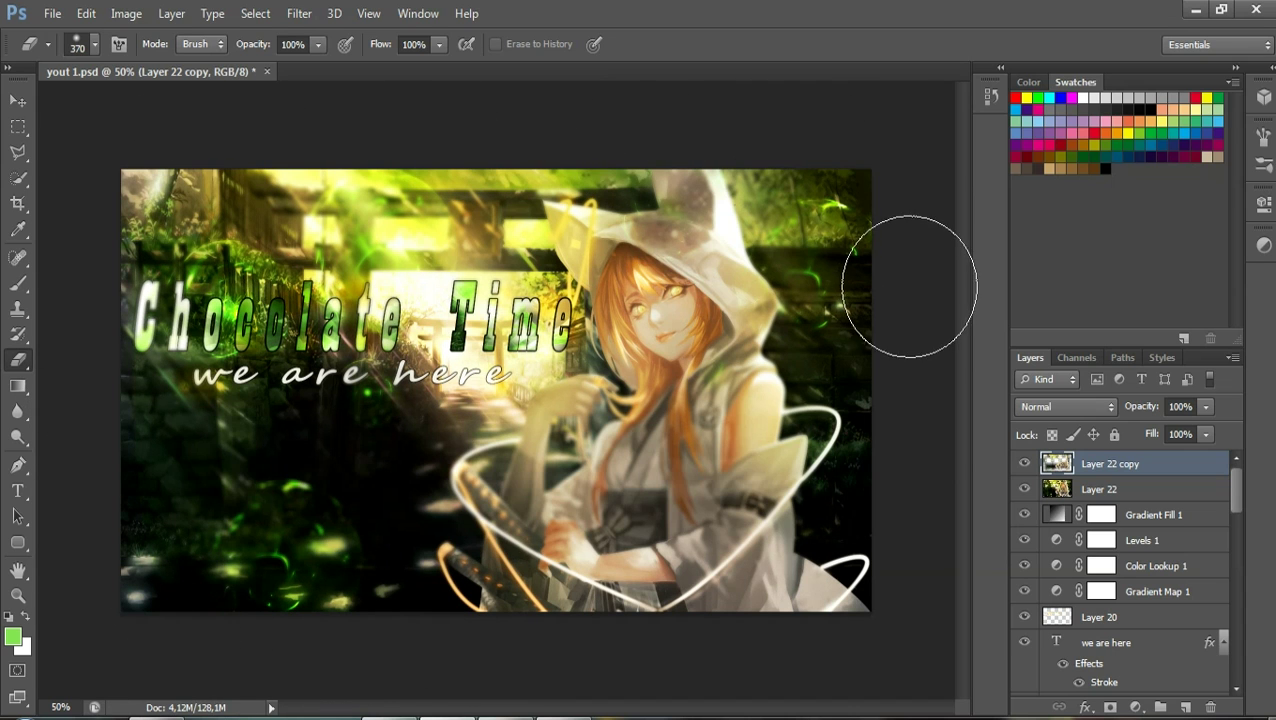
Set Layer 22 copy to 80% opacity and 70% fill
click(1181, 406)
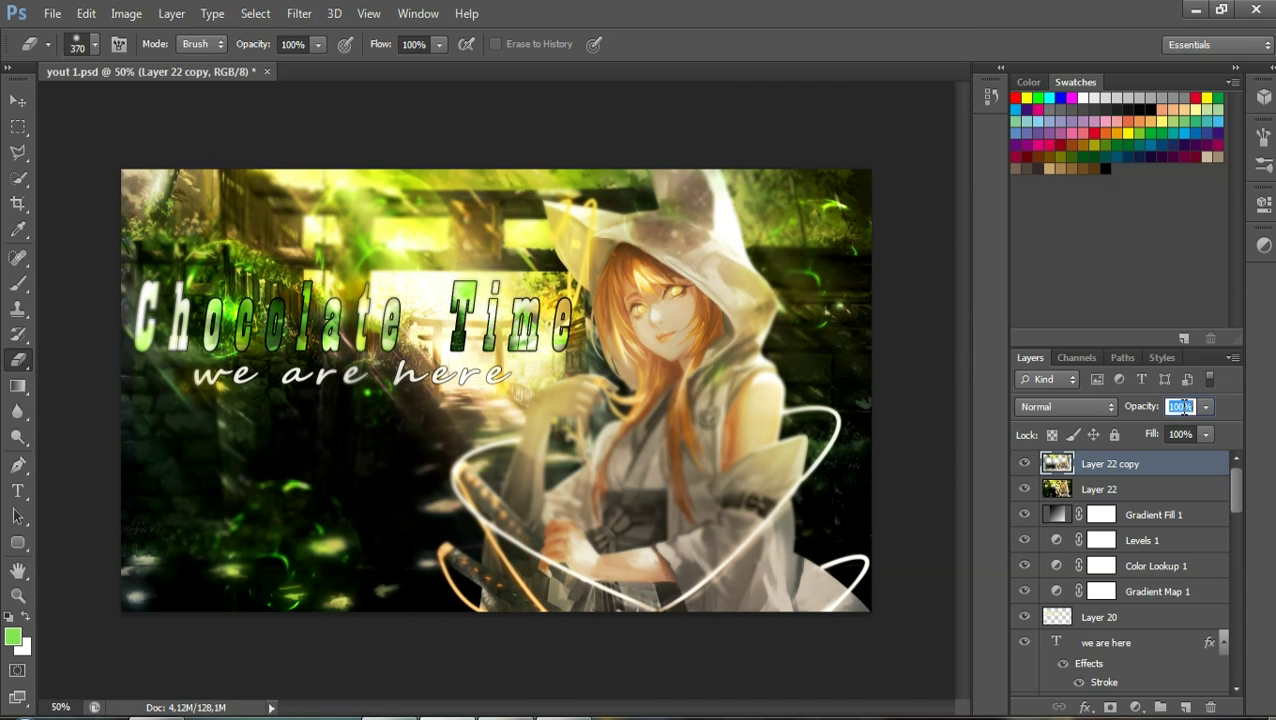
text(80)
click(1180, 433)
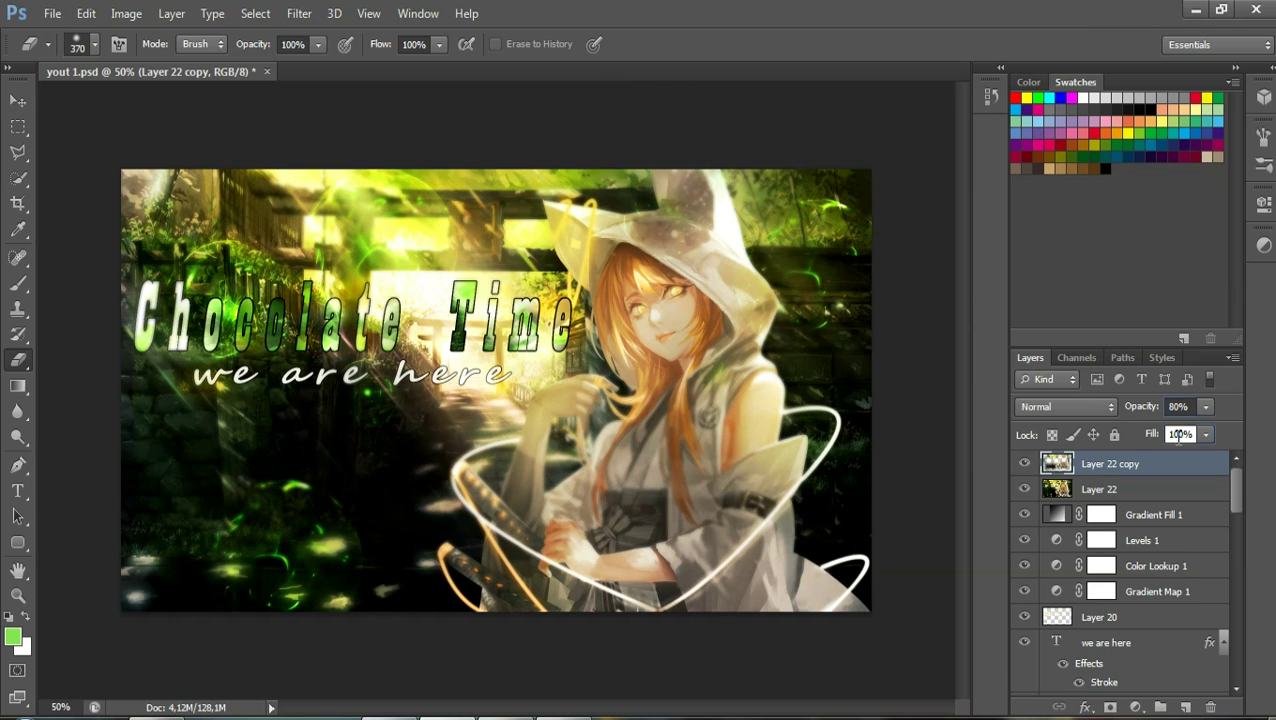
text(70)
click(94, 44)
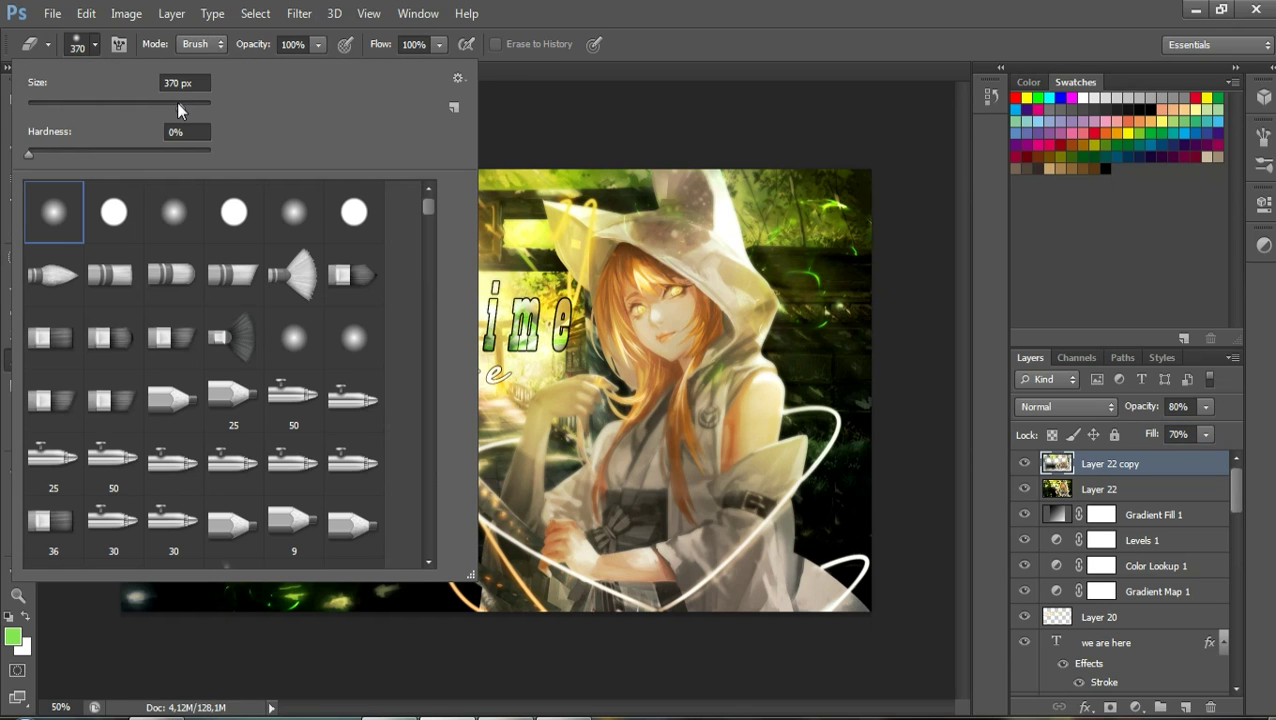
click(500, 135)
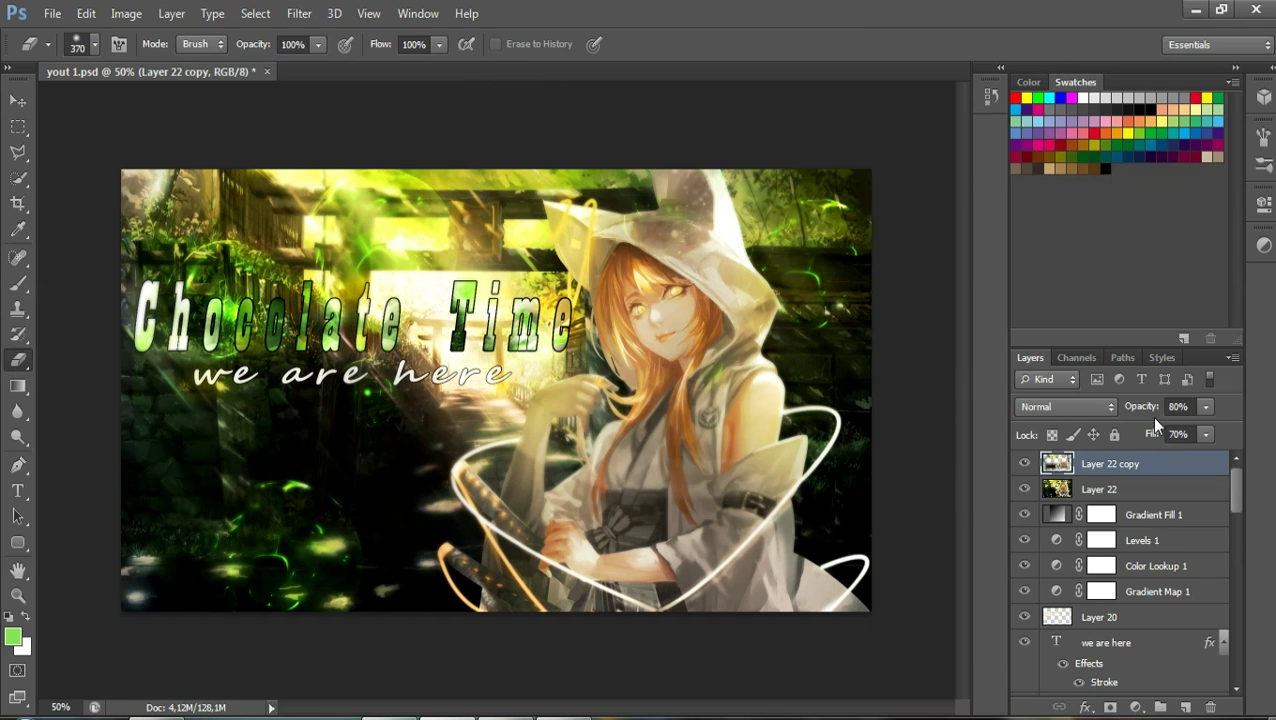
Lower Layer 22 copy to 60% opacity and 67% fill, comparing it hidden and shown
drag(1155, 413, 1145, 414)
drag(1147, 413, 1144, 415)
click(1024, 463)
click(1025, 463)
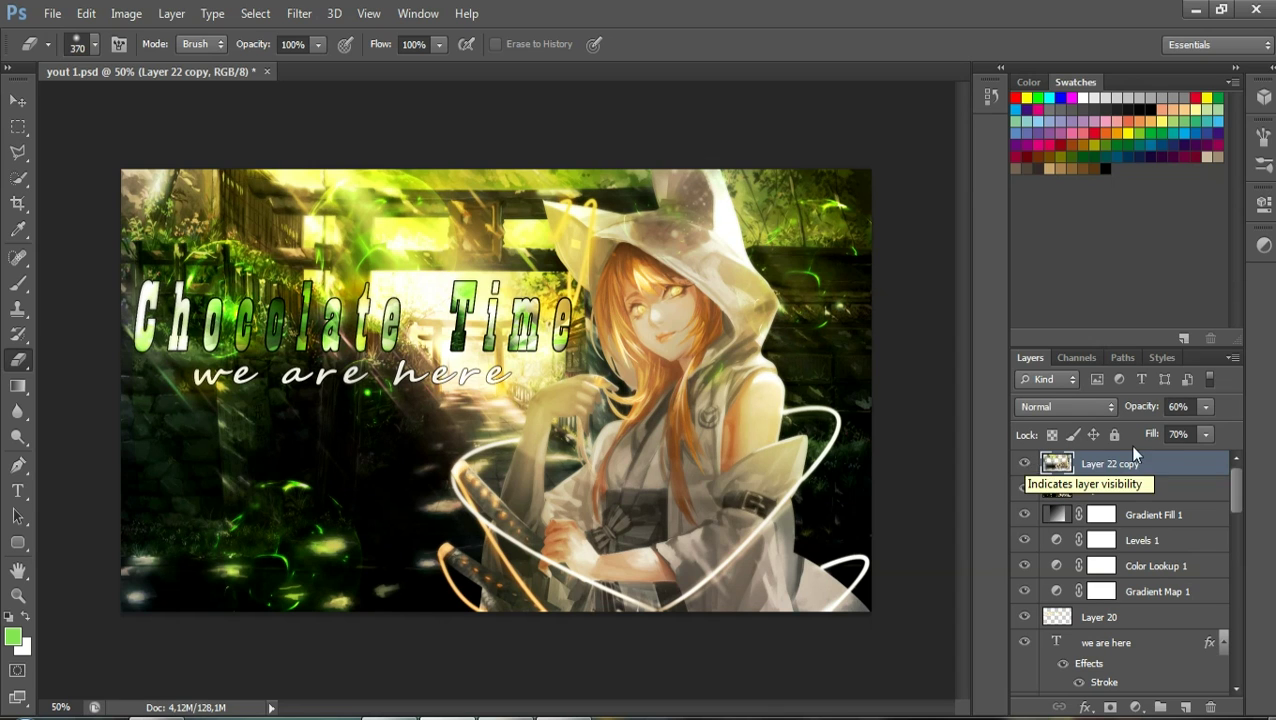
drag(1150, 441, 1143, 441)
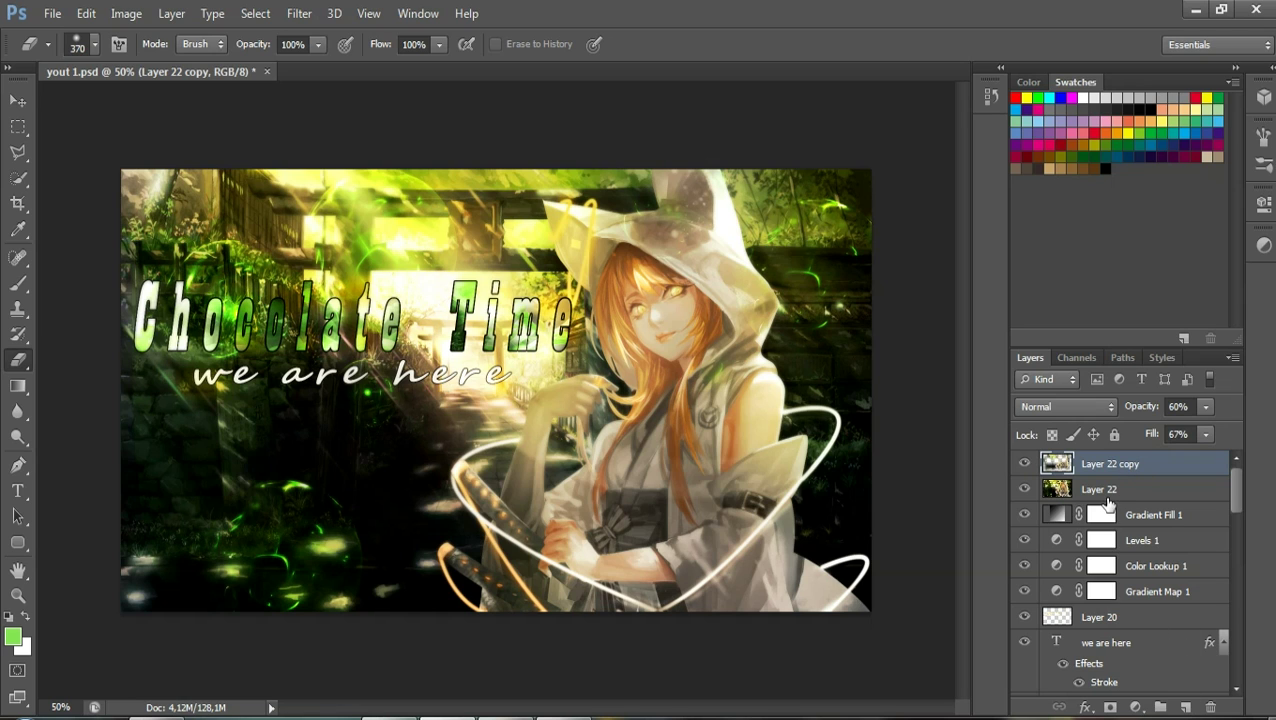
click(1104, 490)
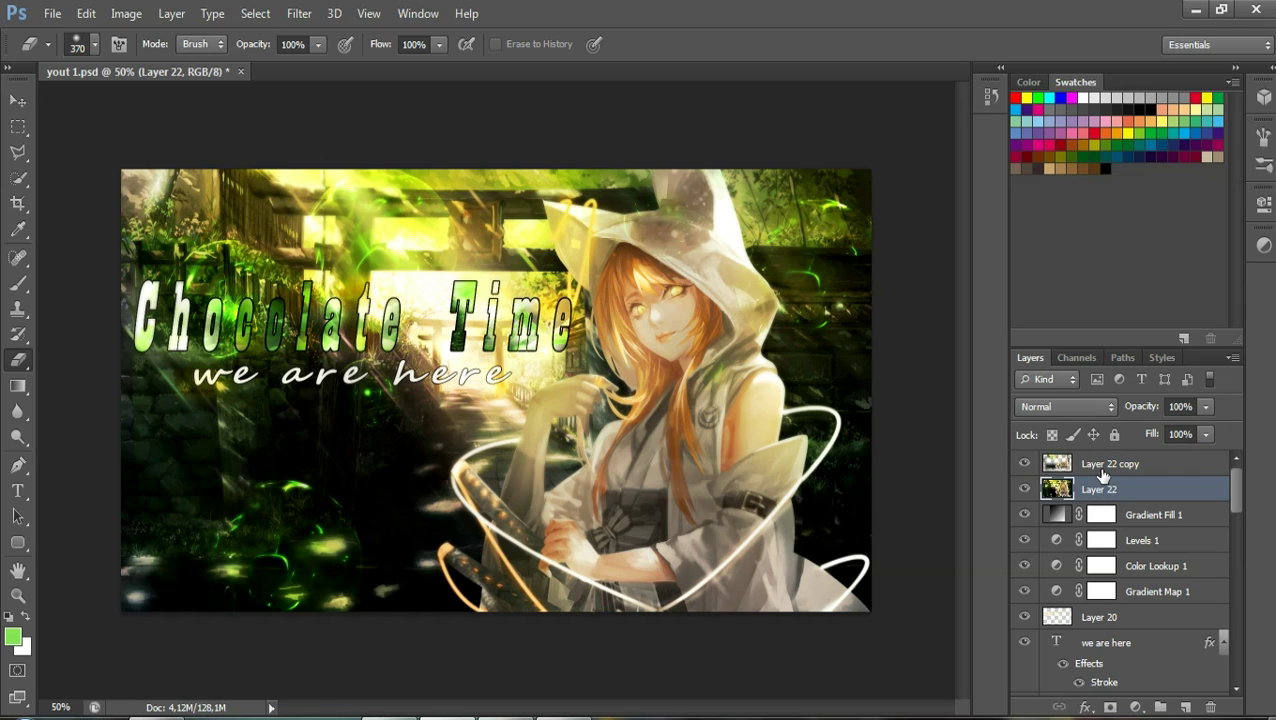
click(1102, 474)
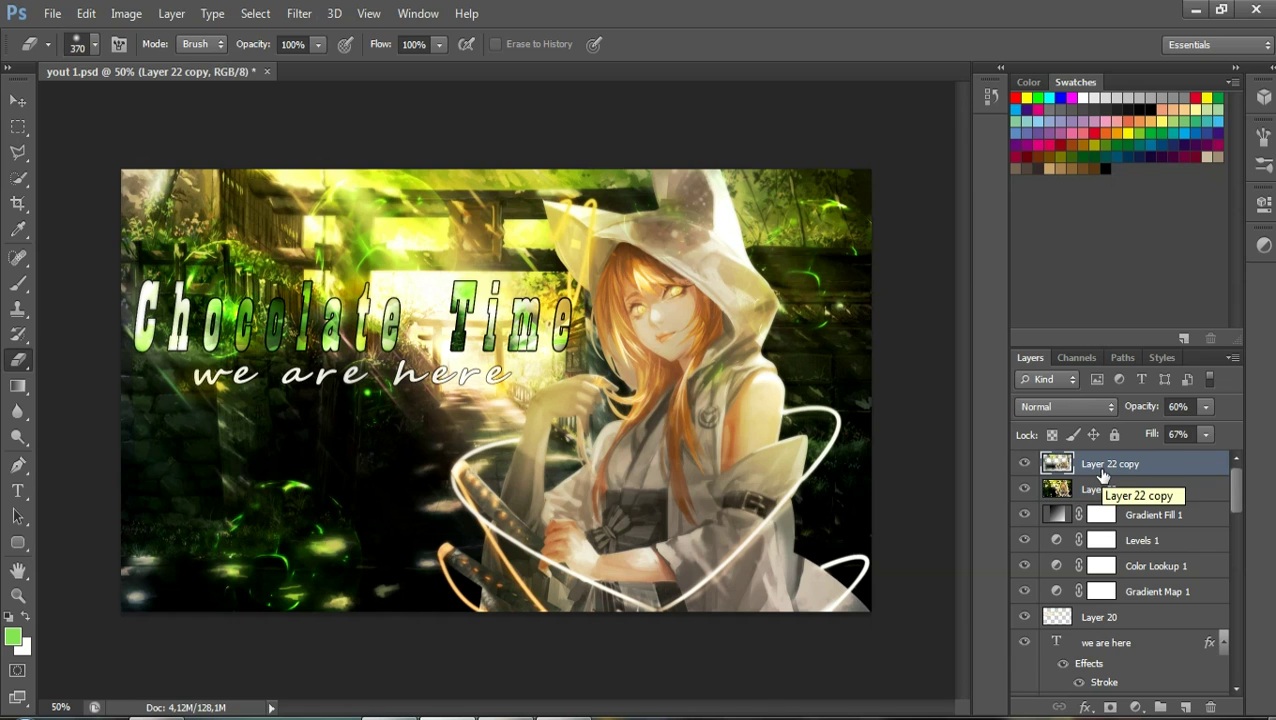
Add Layer 23 and stamp the merged image onto it with Apply Image
click(1185, 707)
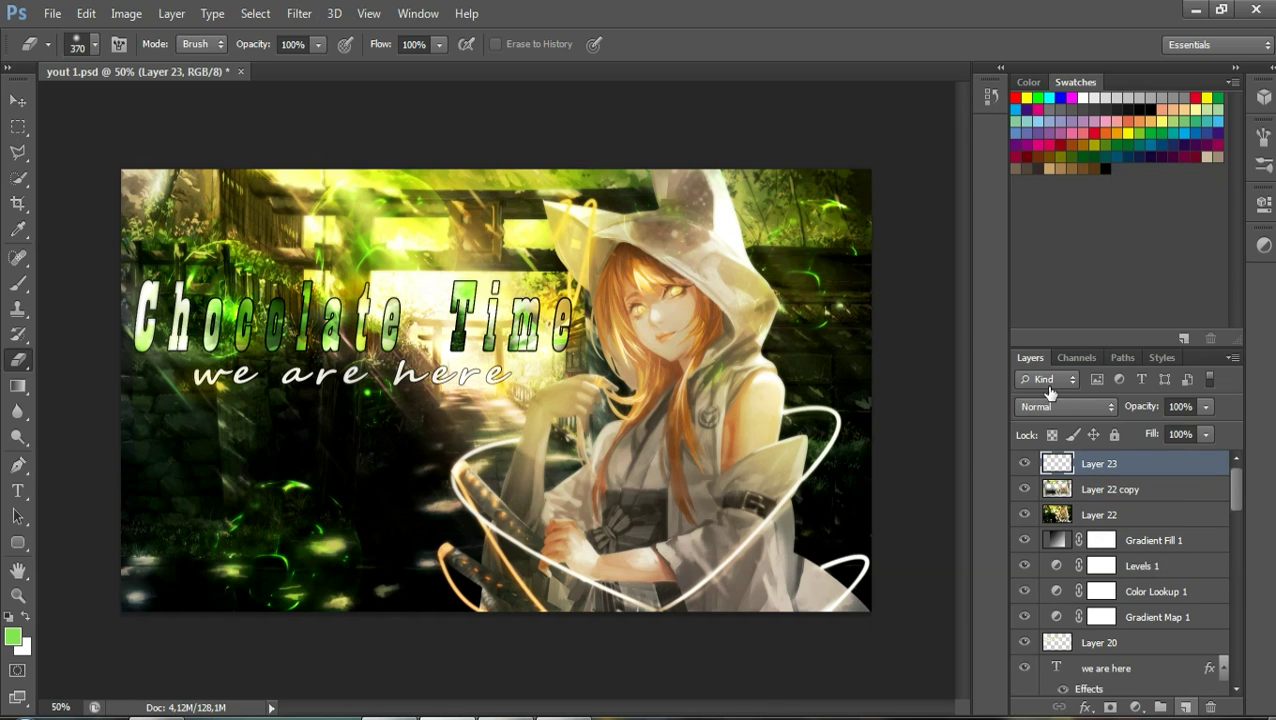
click(126, 13)
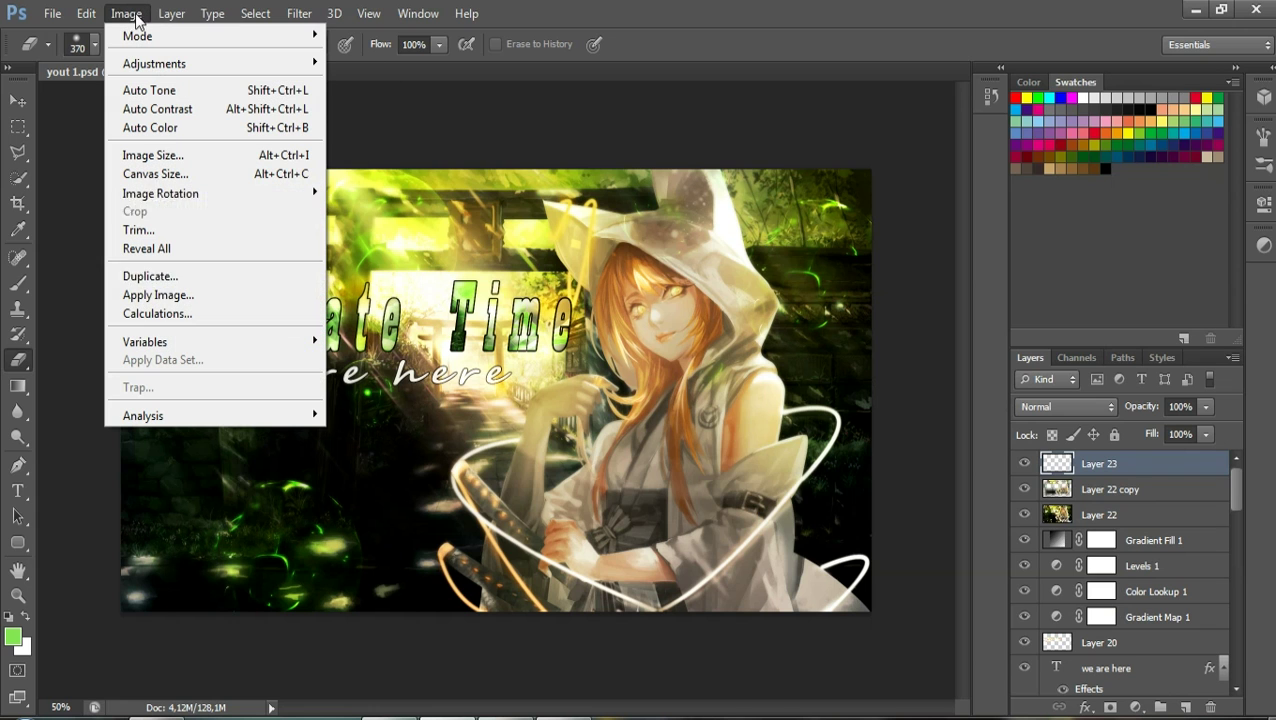
click(158, 295)
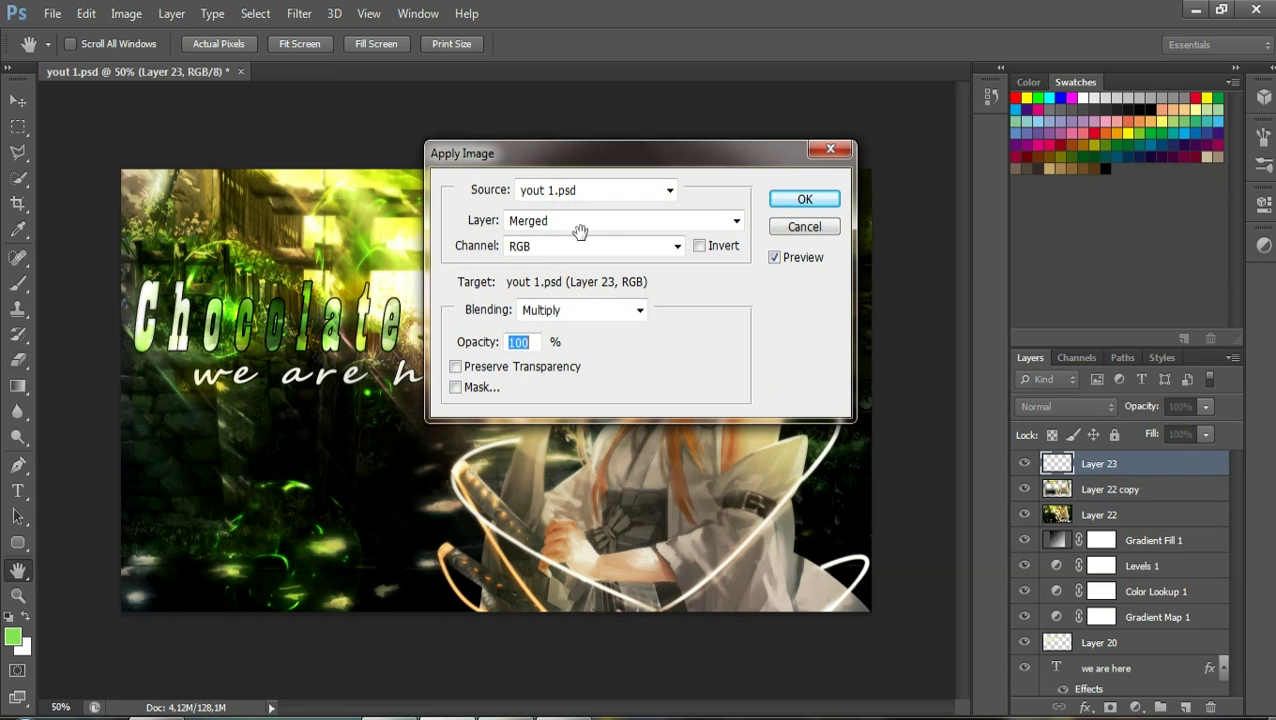
click(805, 200)
key(e)
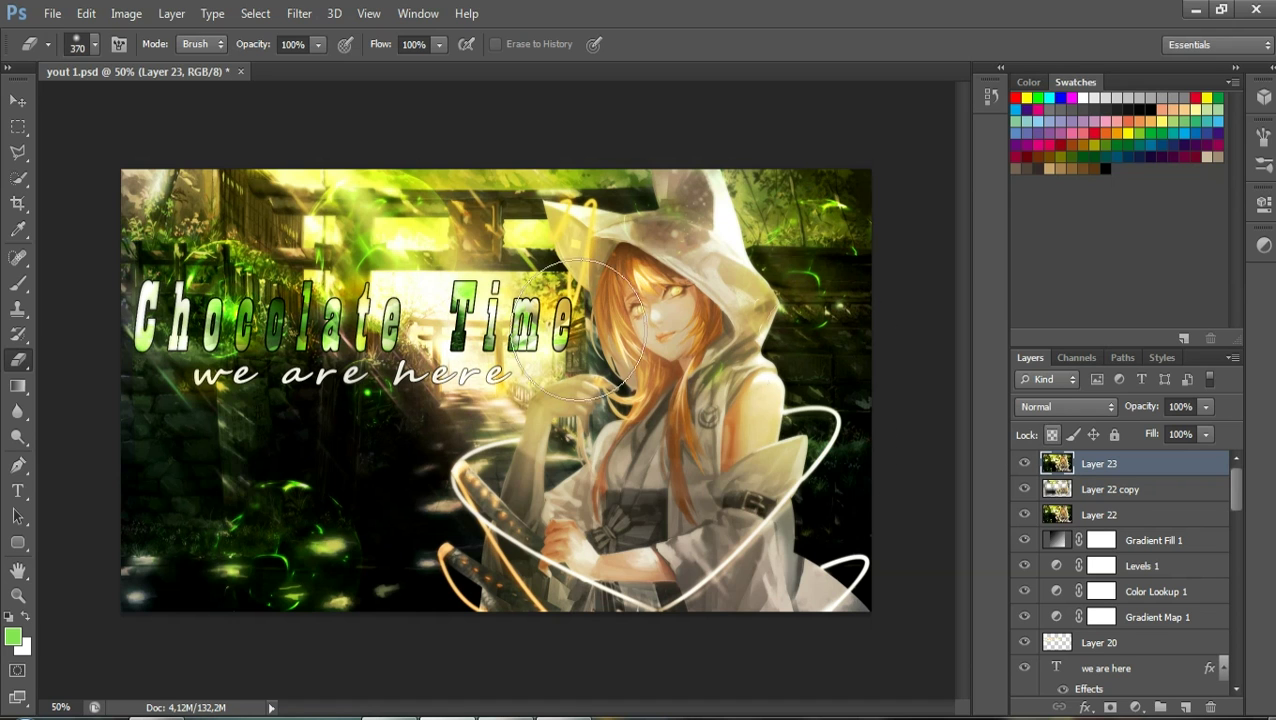
Apply Smart Sharpen to Layer 23 at 377% amount and 0,7 px radius
click(298, 14)
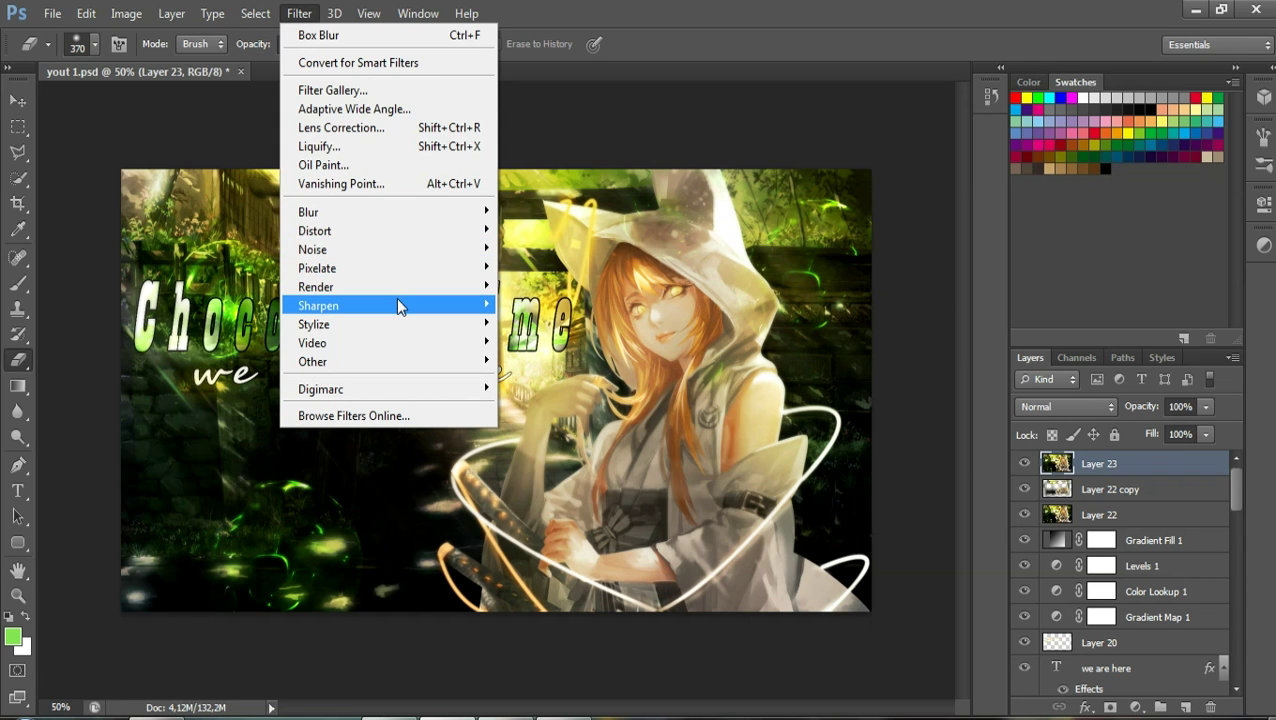
mouse_move(318, 305)
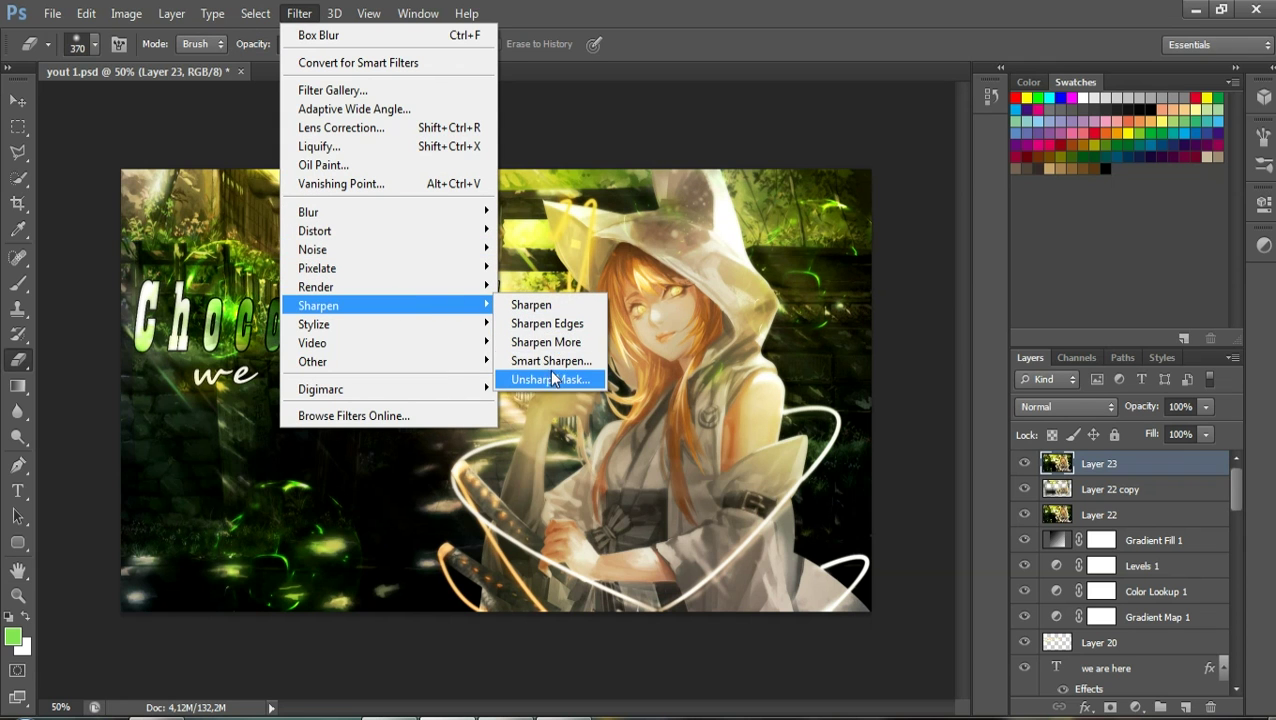
click(549, 360)
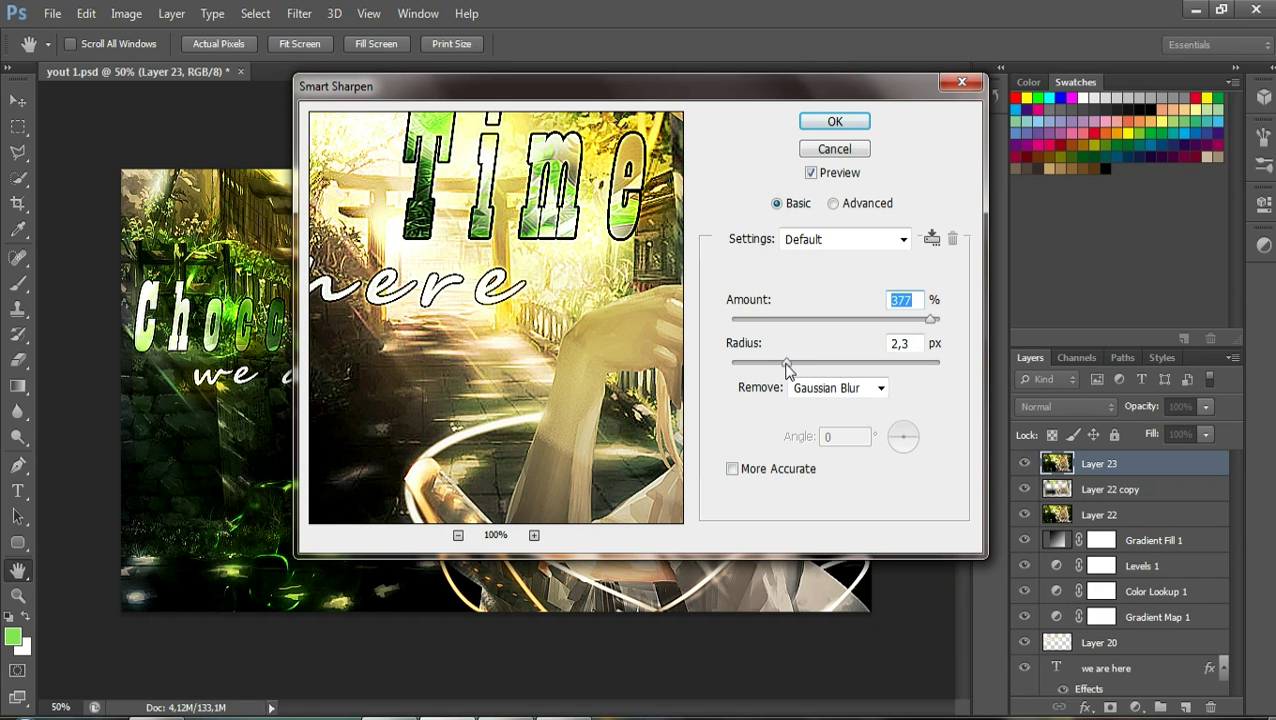
drag(787, 368, 755, 366)
click(755, 366)
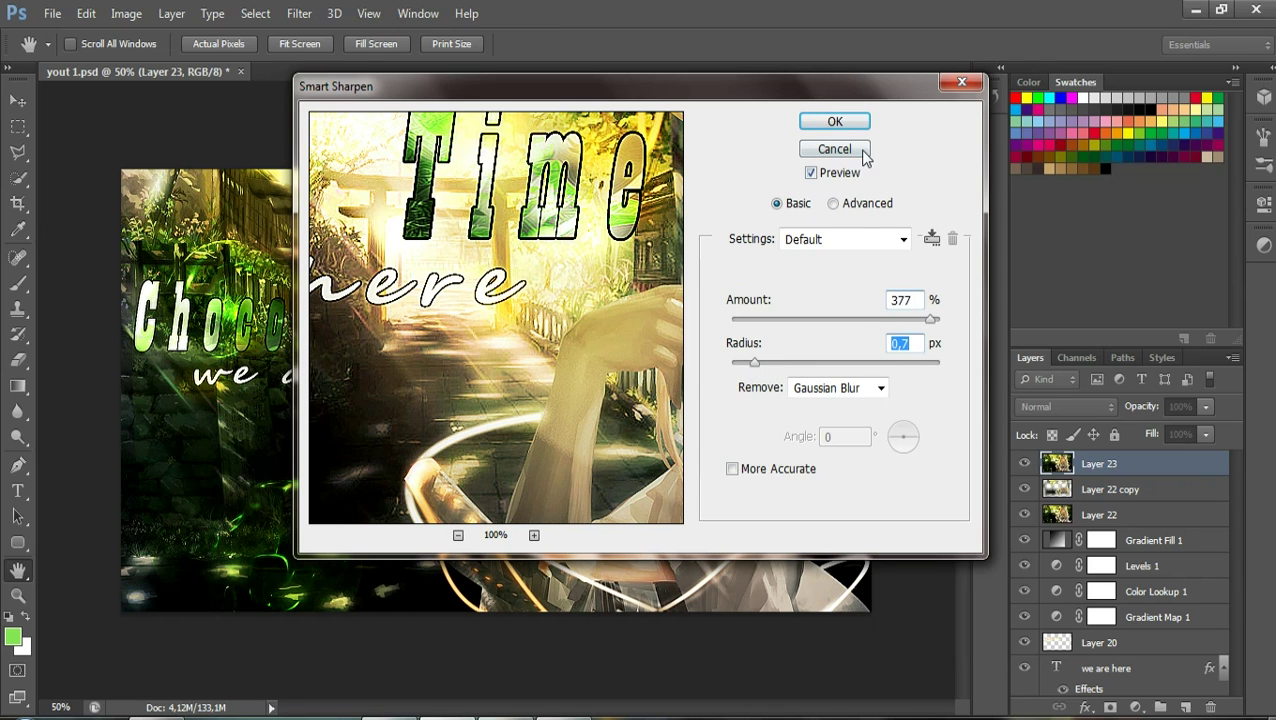
click(840, 122)
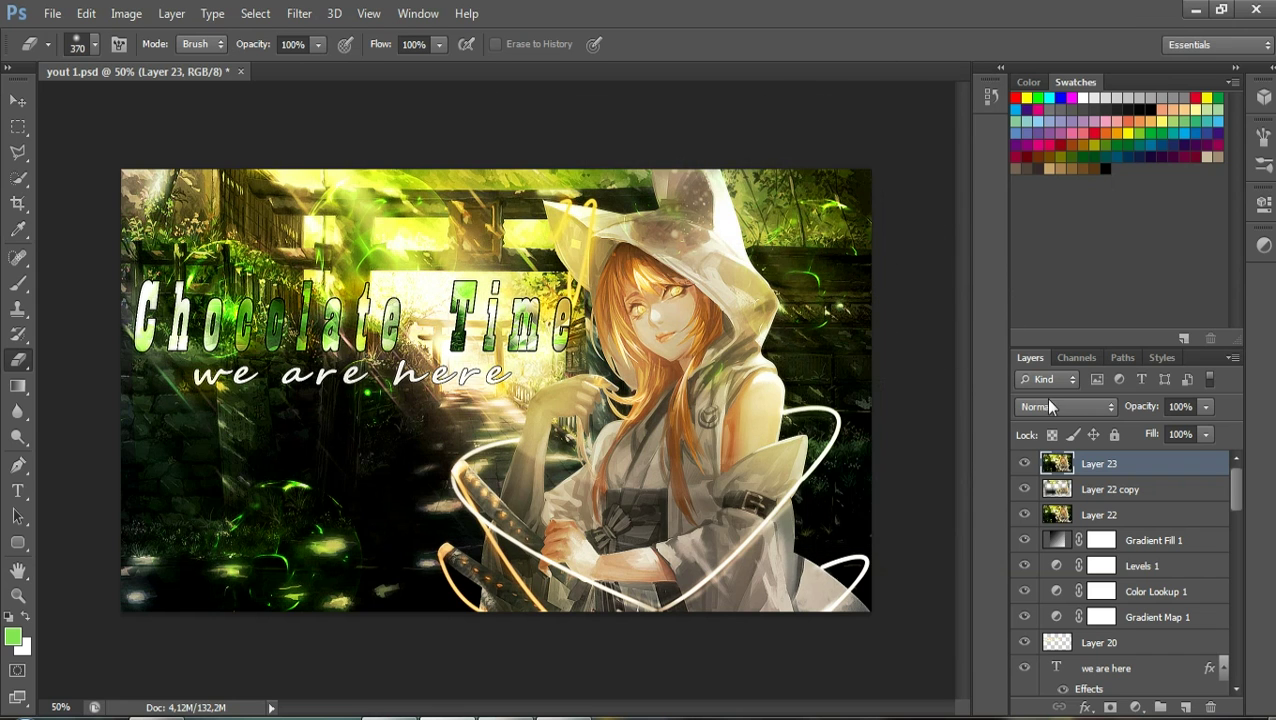
Set Layer 23 to 62% opacity and 56% fill, comparing it hidden and shown
mouse_move(1151, 404)
mouse_down()
mouse_move(1150, 436)
mouse_move(1131, 437)
mouse_up()
click(1024, 463)
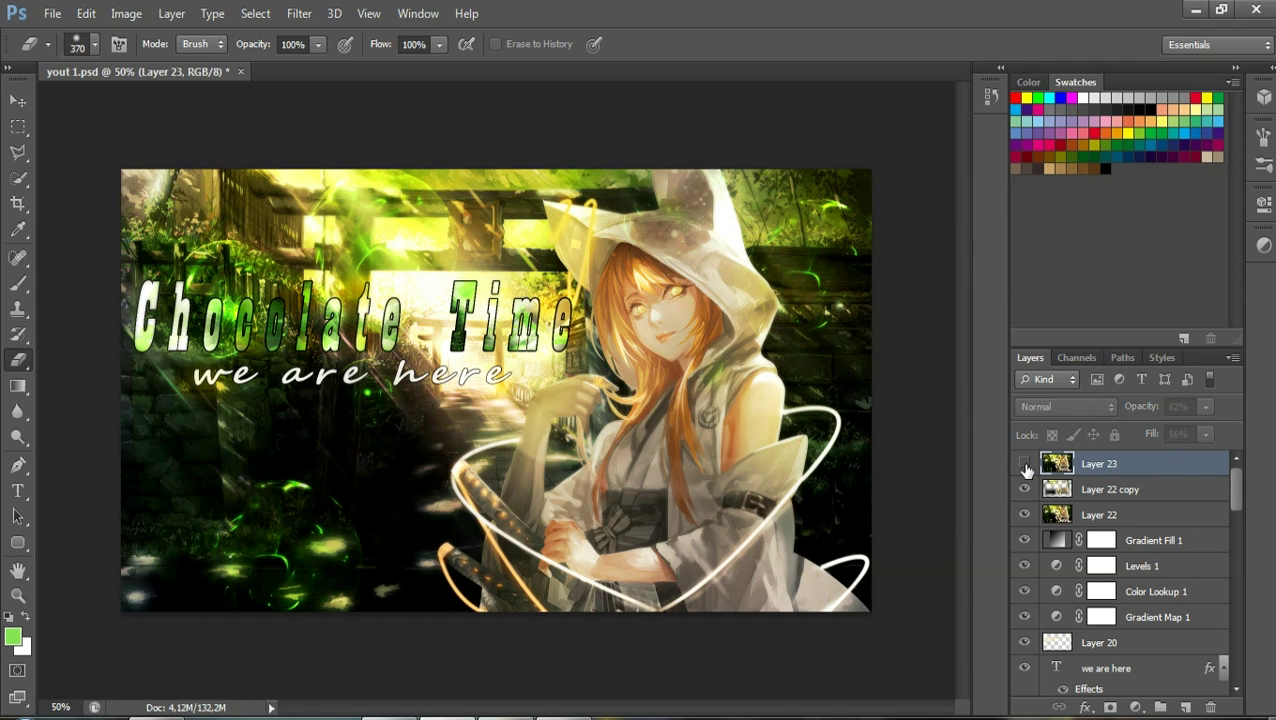
click(1024, 464)
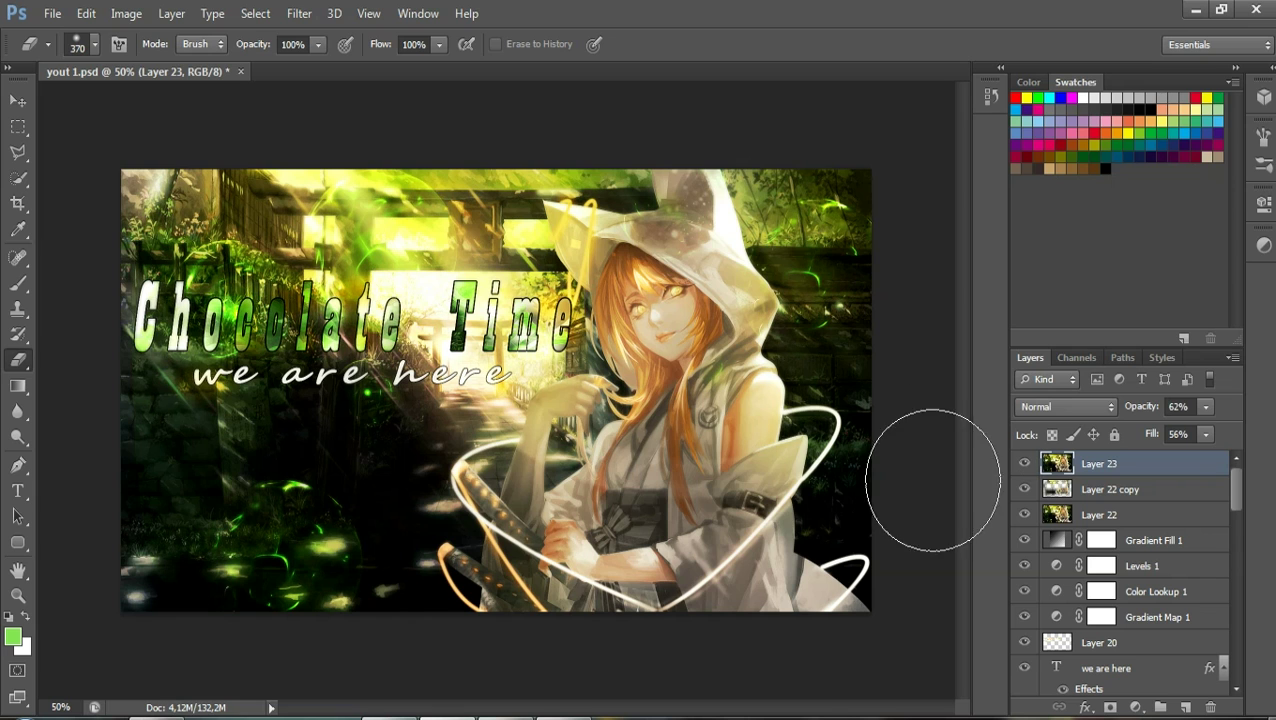